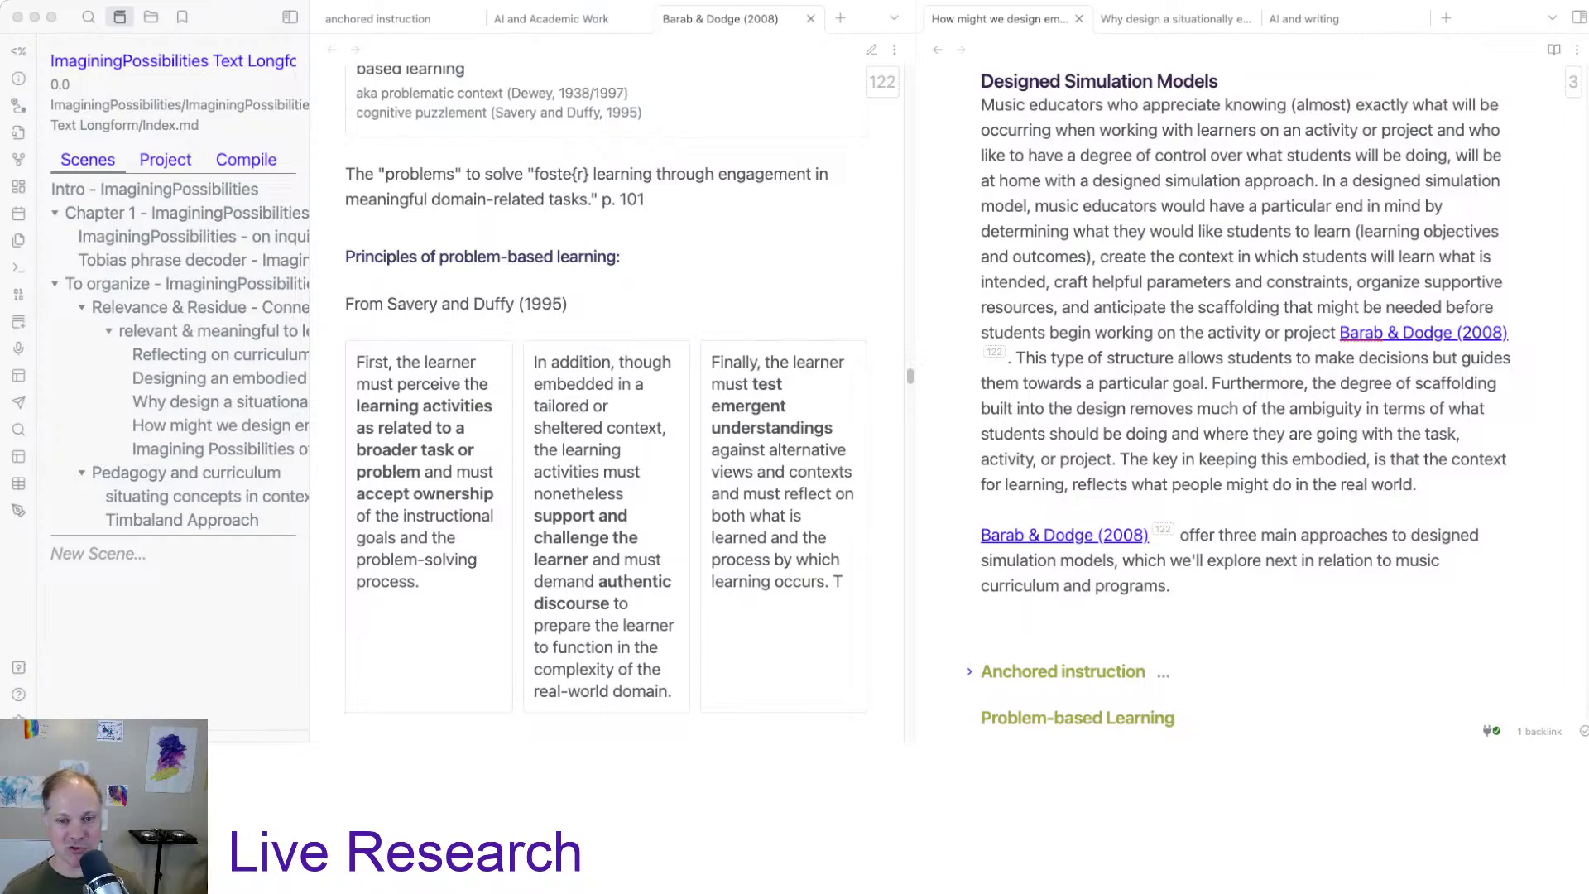
Step: Review the Designed Simulation Models draft, unfolding the Anchored instruction section to read it and folding it again
{"action": "scroll", "coordinate": [1245, 398], "scroll_direction": "down", "scroll_amount": 5}
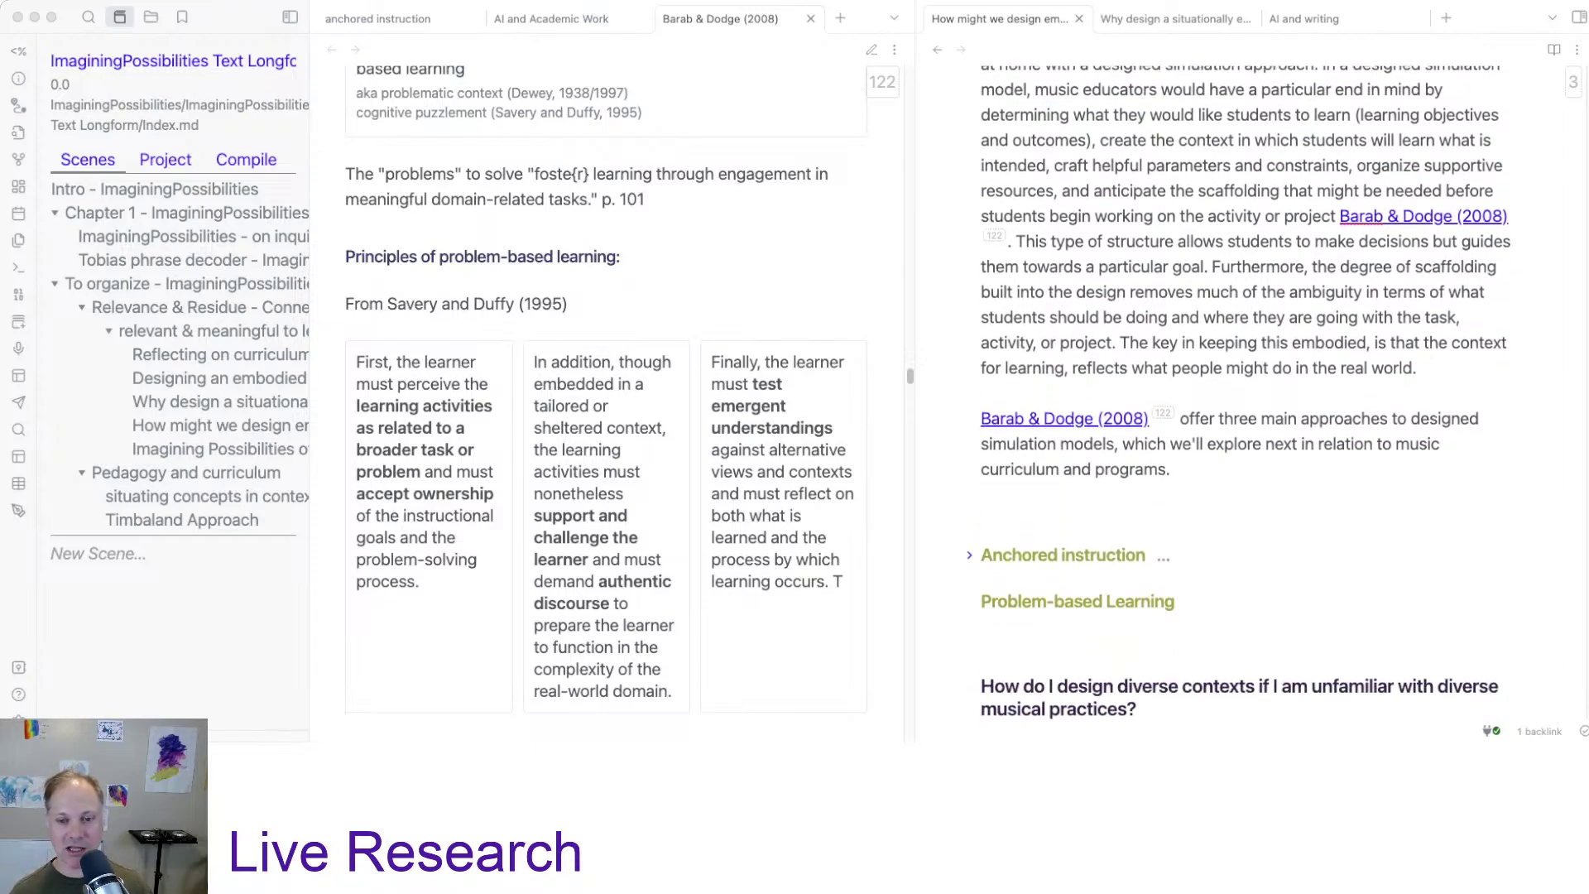
{"action": "scroll", "coordinate": [1245, 397], "scroll_direction": "down", "scroll_amount": 3}
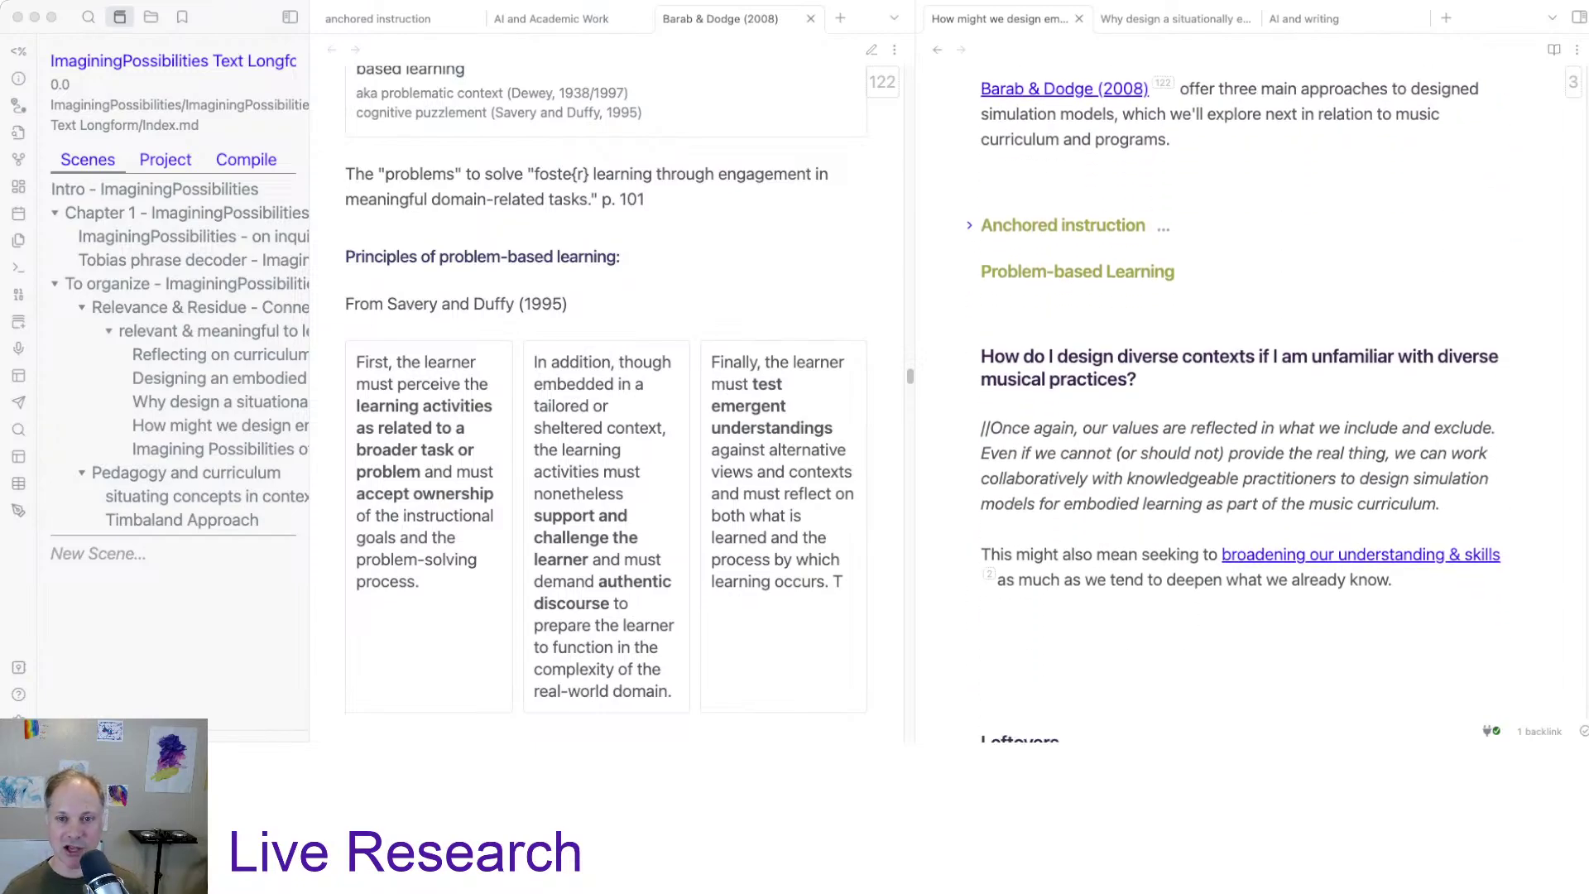
{"action": "left_click", "coordinate": [982, 319]}
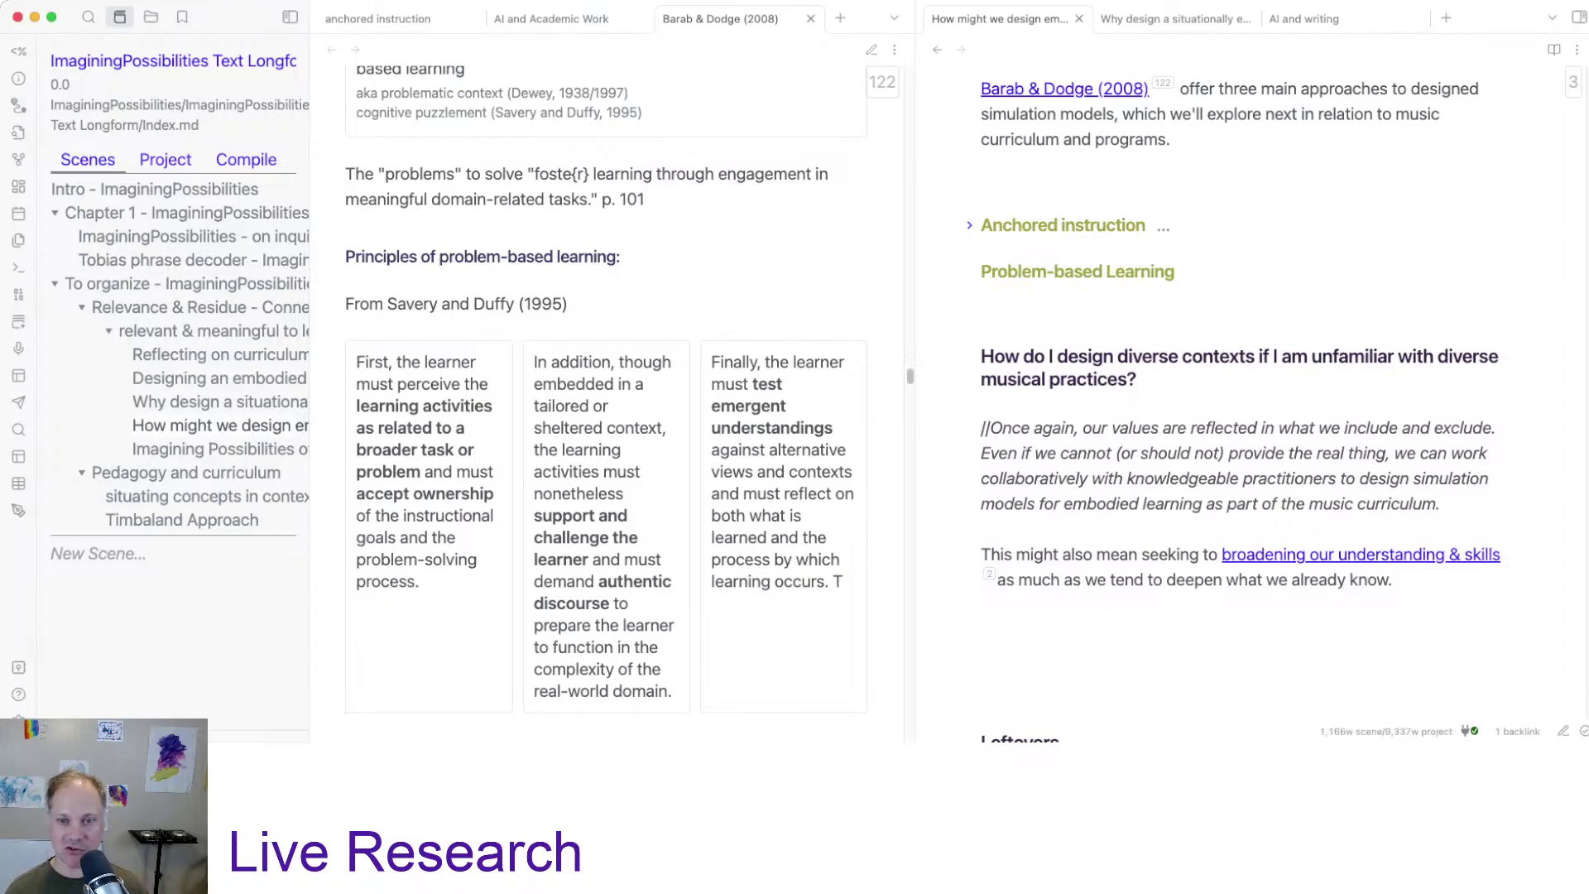
{"action": "key", "text": "super+period"}
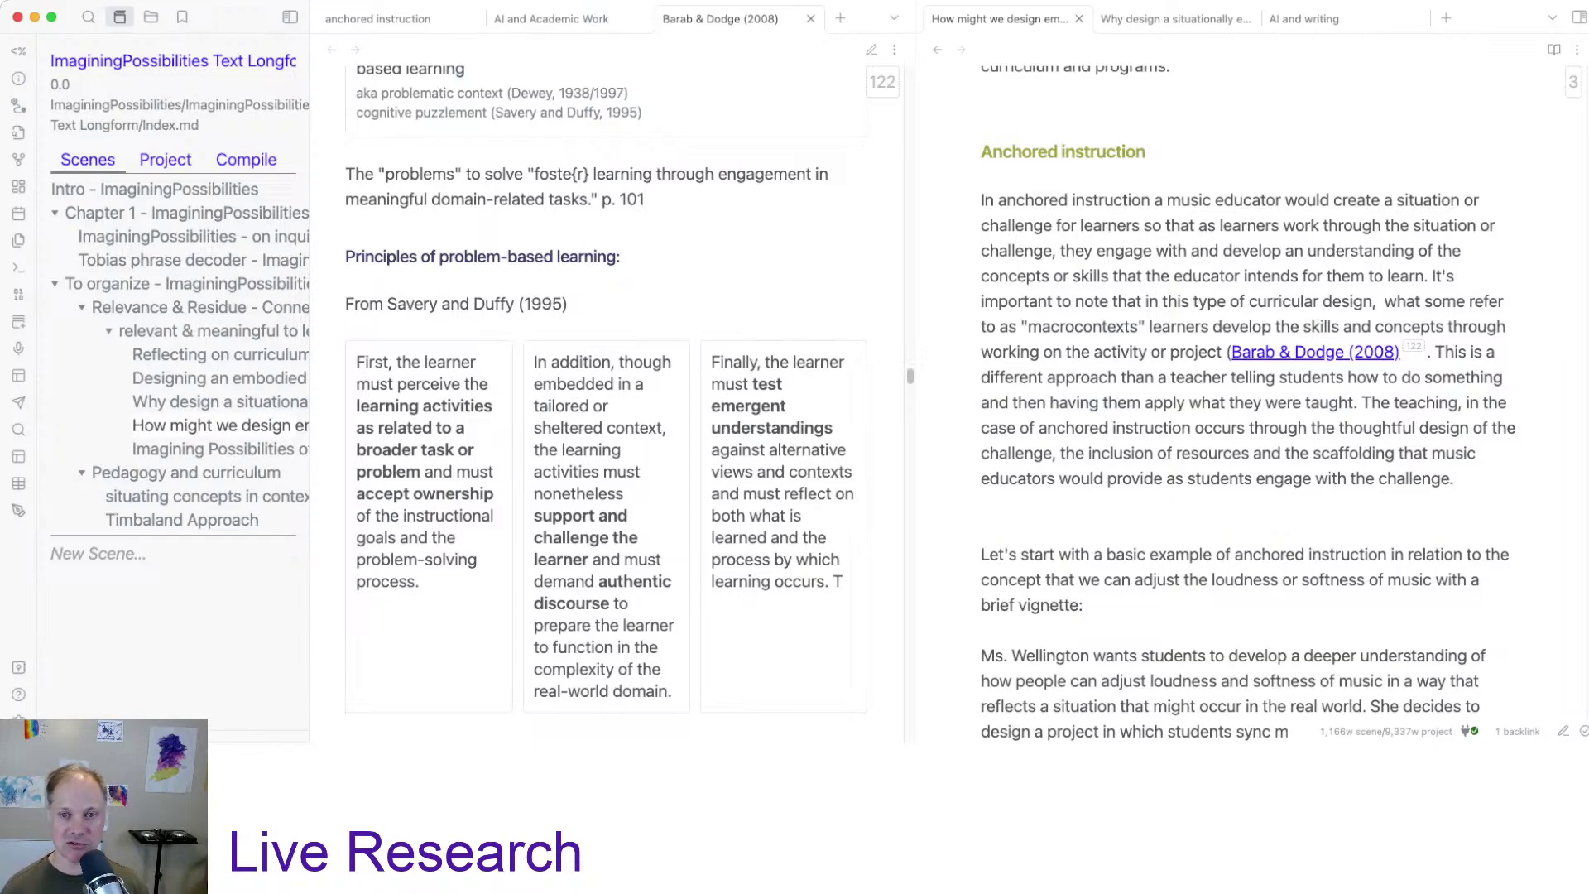
{"action": "scroll", "coordinate": [1248, 403], "scroll_direction": "up", "scroll_amount": 1}
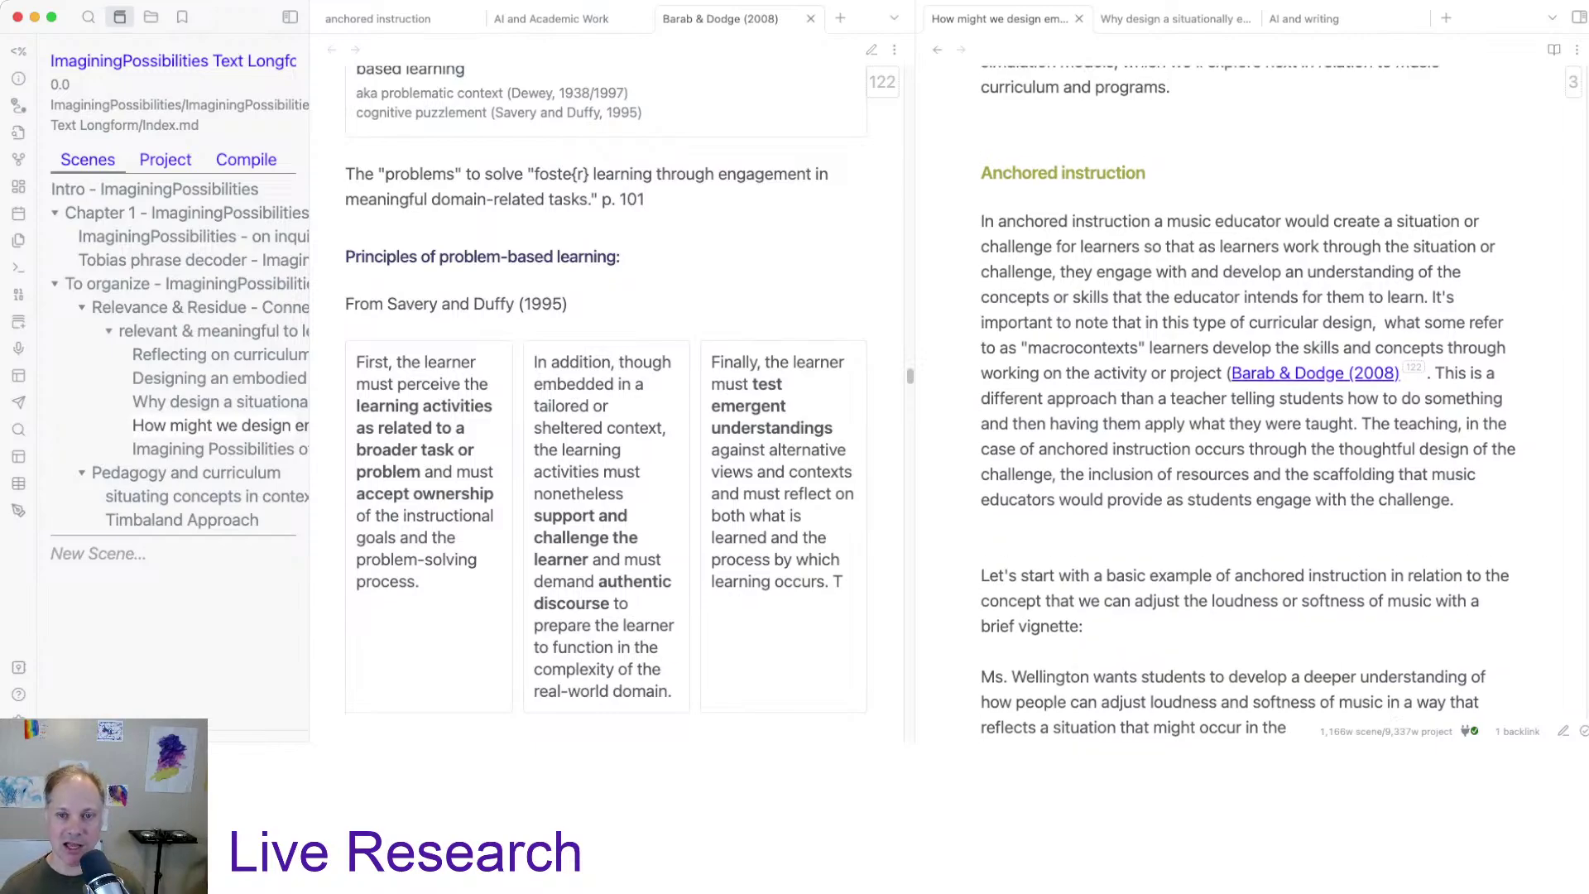
{"action": "scroll", "coordinate": [1248, 403], "scroll_direction": "down", "scroll_amount": 10}
{"action": "scroll", "coordinate": [1248, 403], "scroll_direction": "up", "scroll_amount": 5}
{"action": "scroll", "coordinate": [1249, 403], "scroll_direction": "up", "scroll_amount": 10}
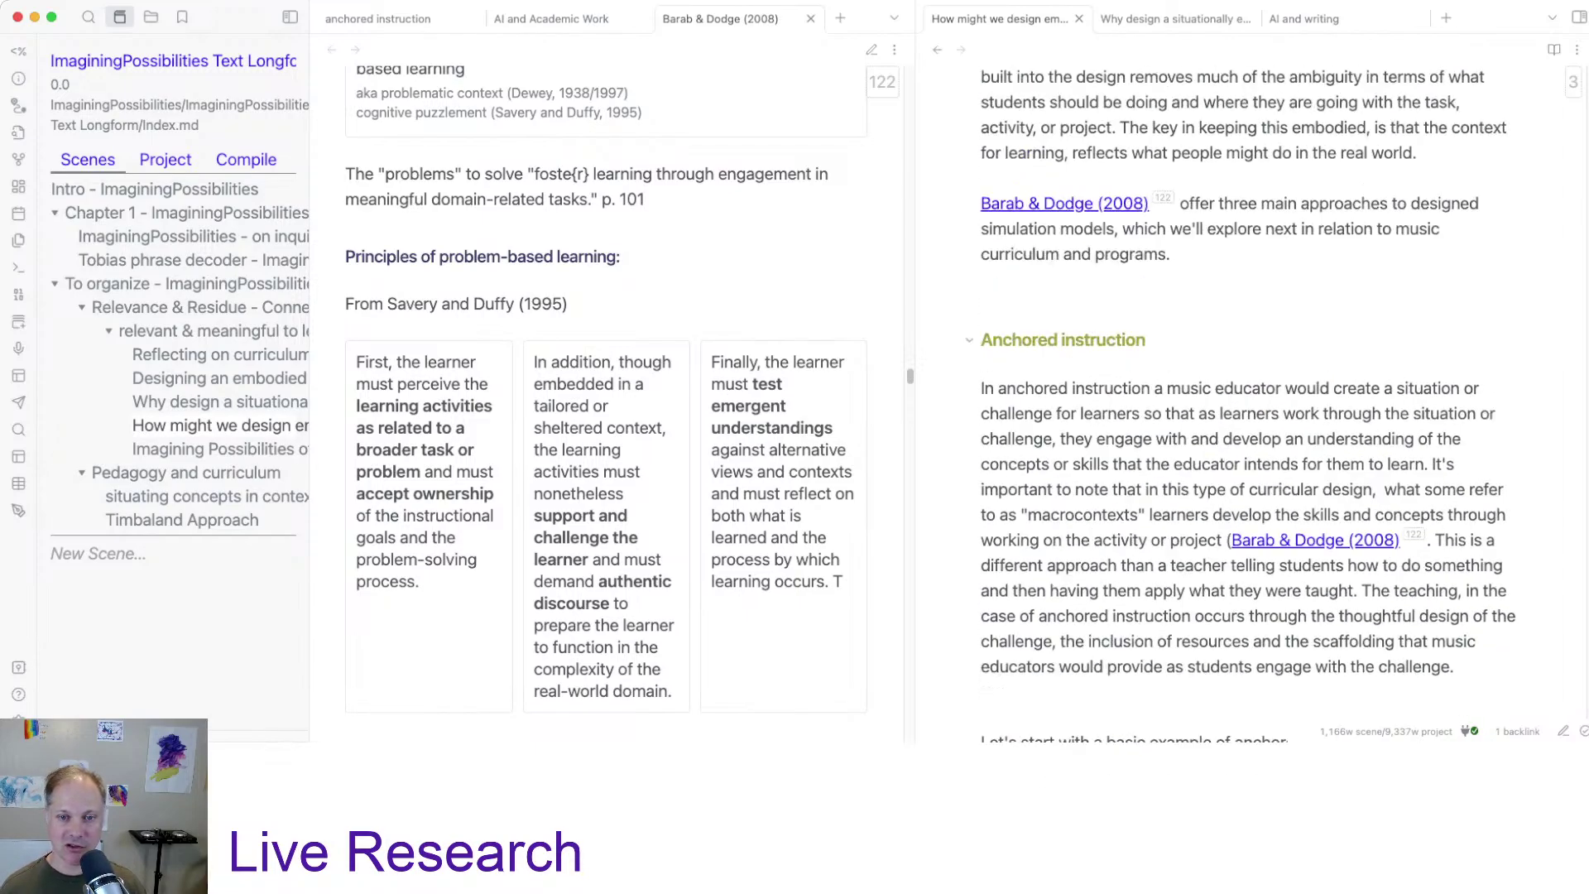
{"action": "left_click", "coordinate": [969, 340]}
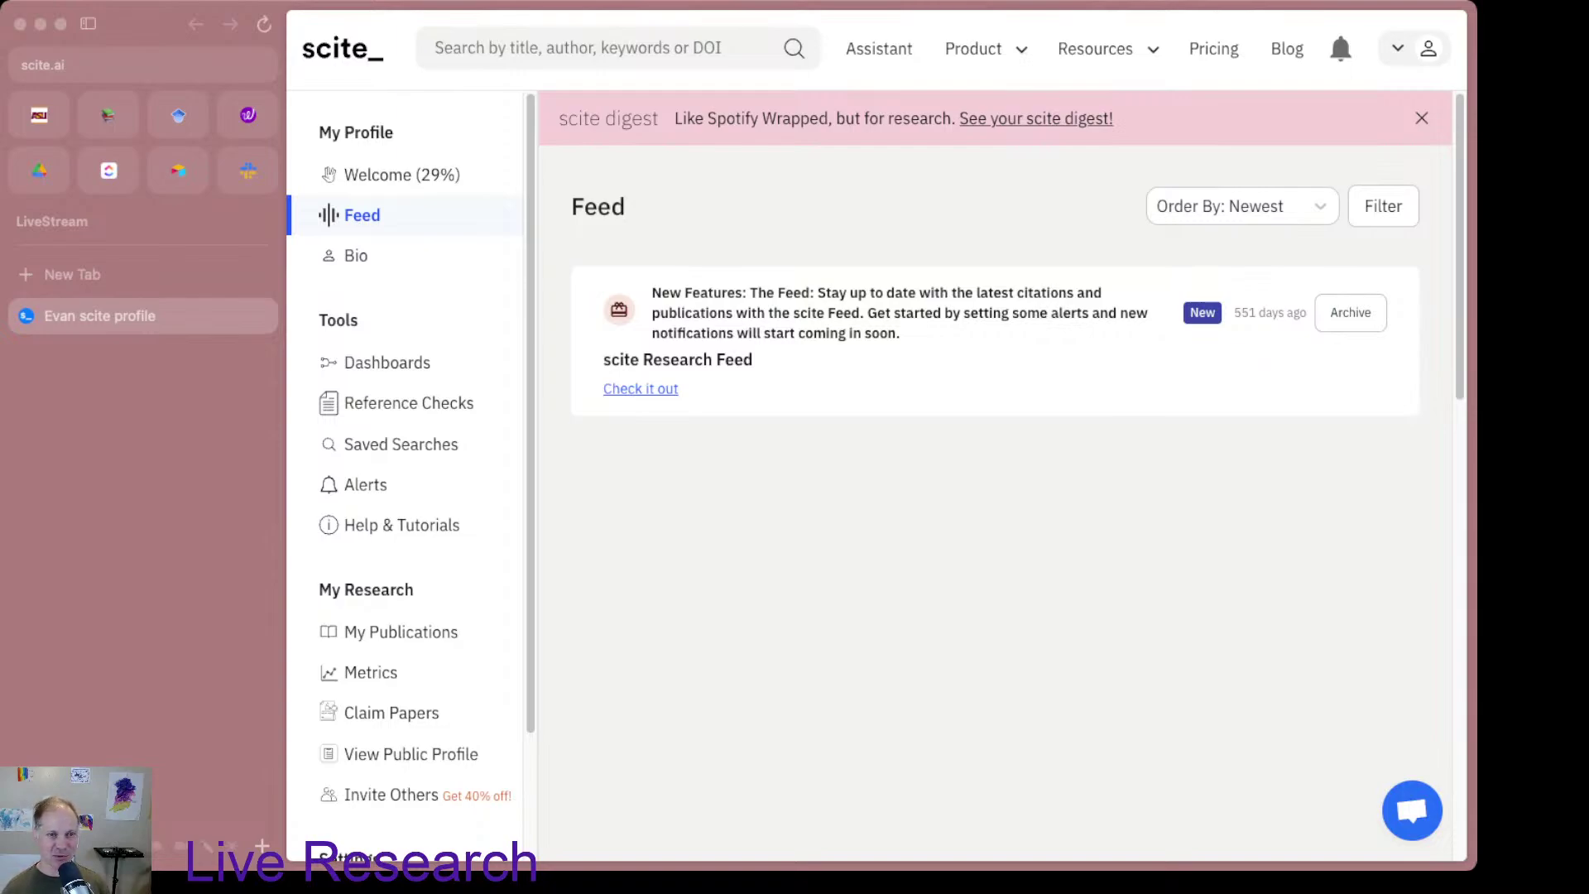
Step: Switch to scite and search the literature for "problem based learning AND relevance"
{"action": "left_click", "coordinate": [579, 48]}
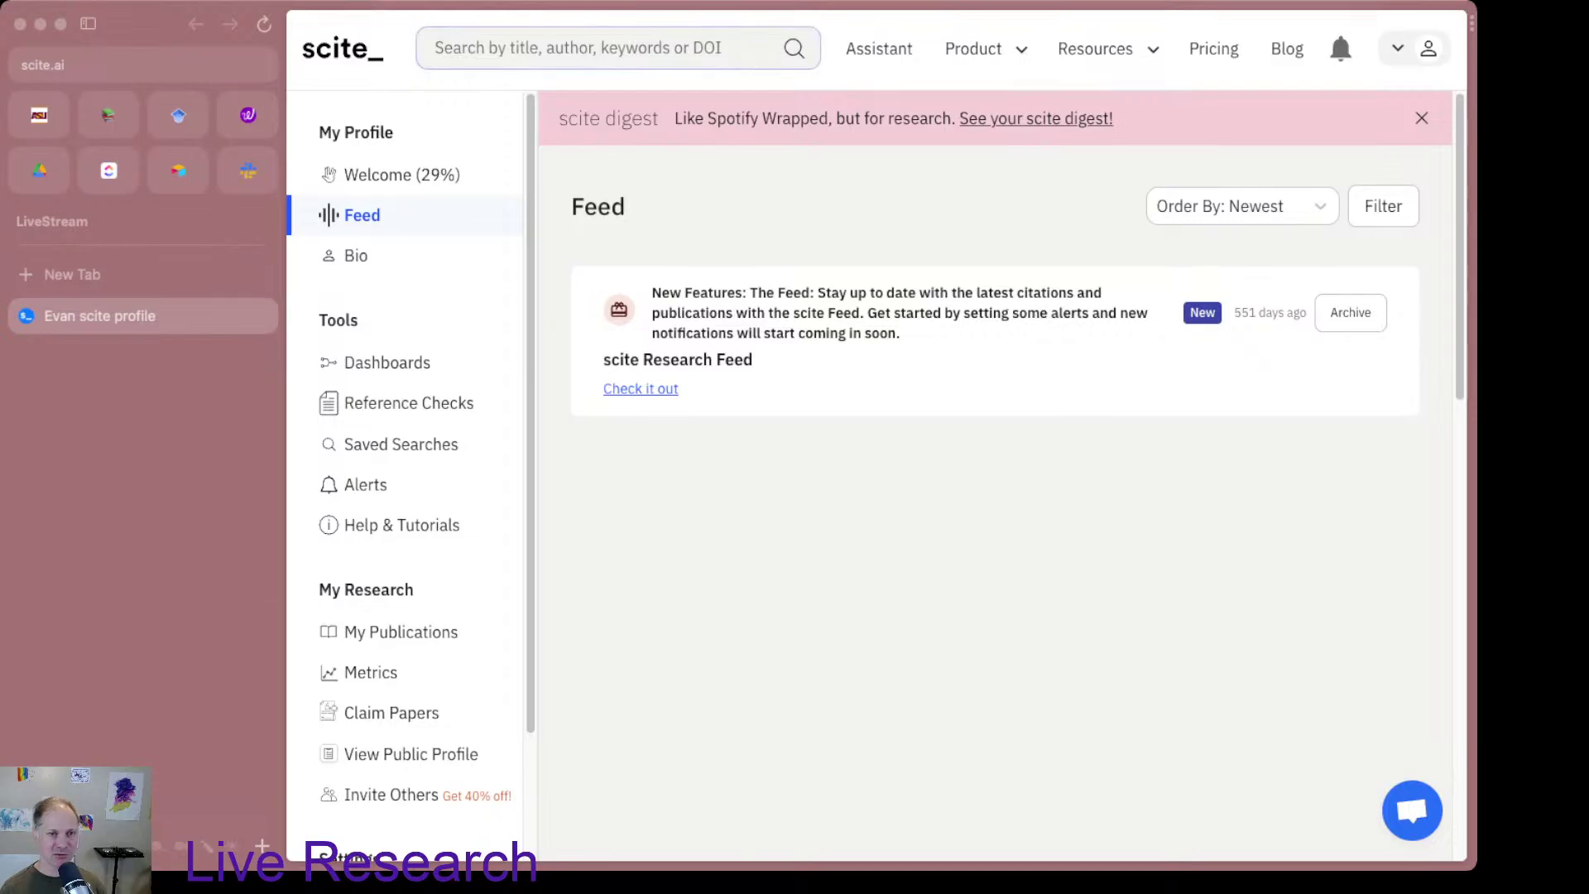
{"action": "type", "text": "problem bas"}
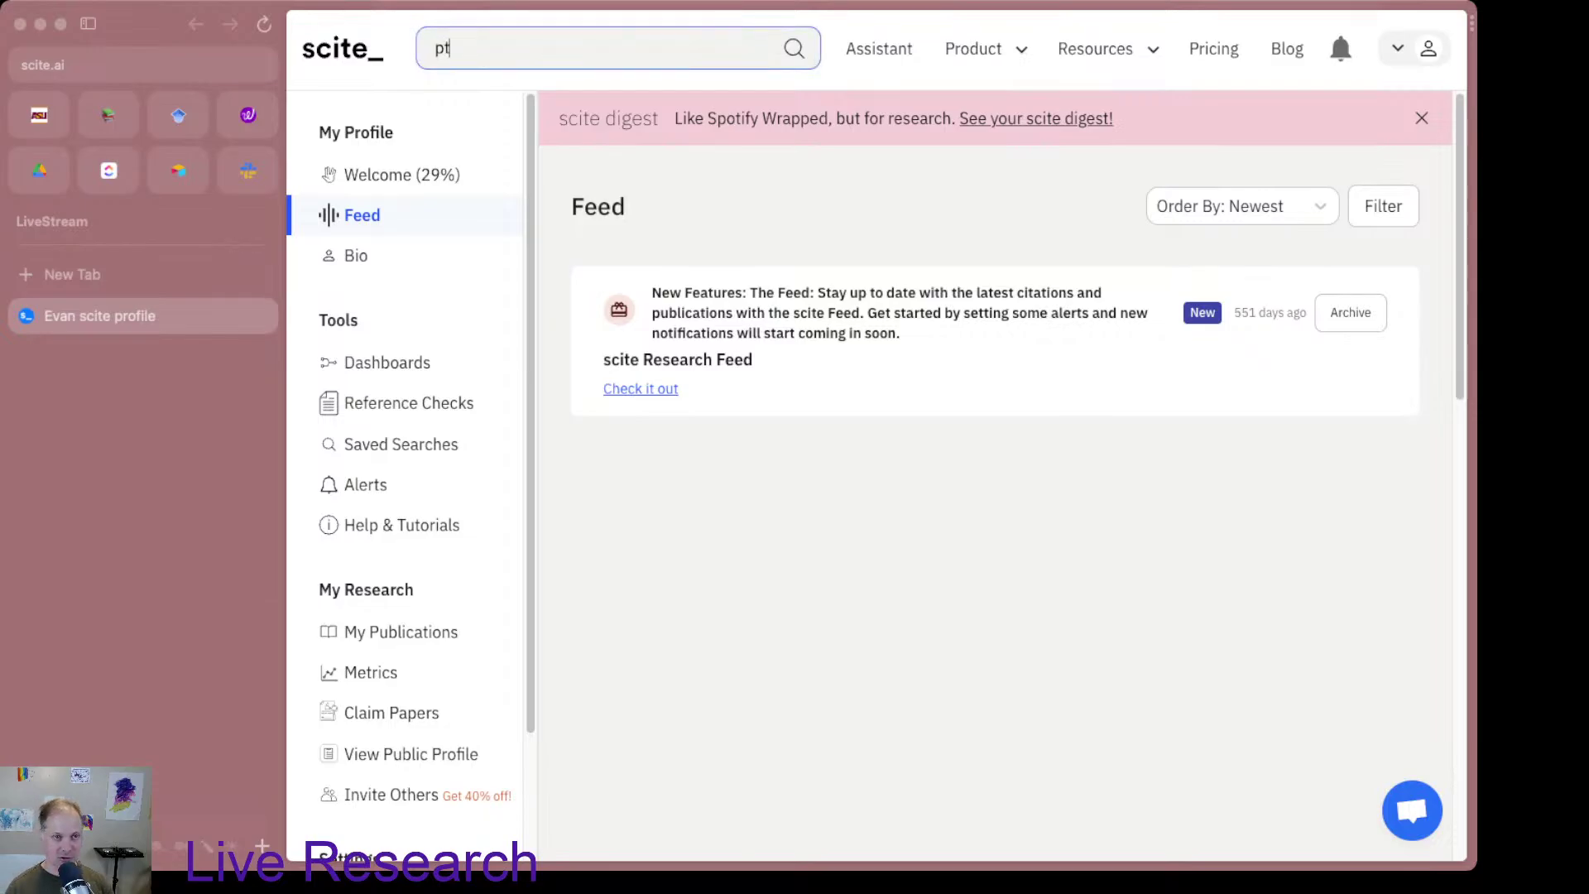
{"action": "type", "text": "ed learning"}
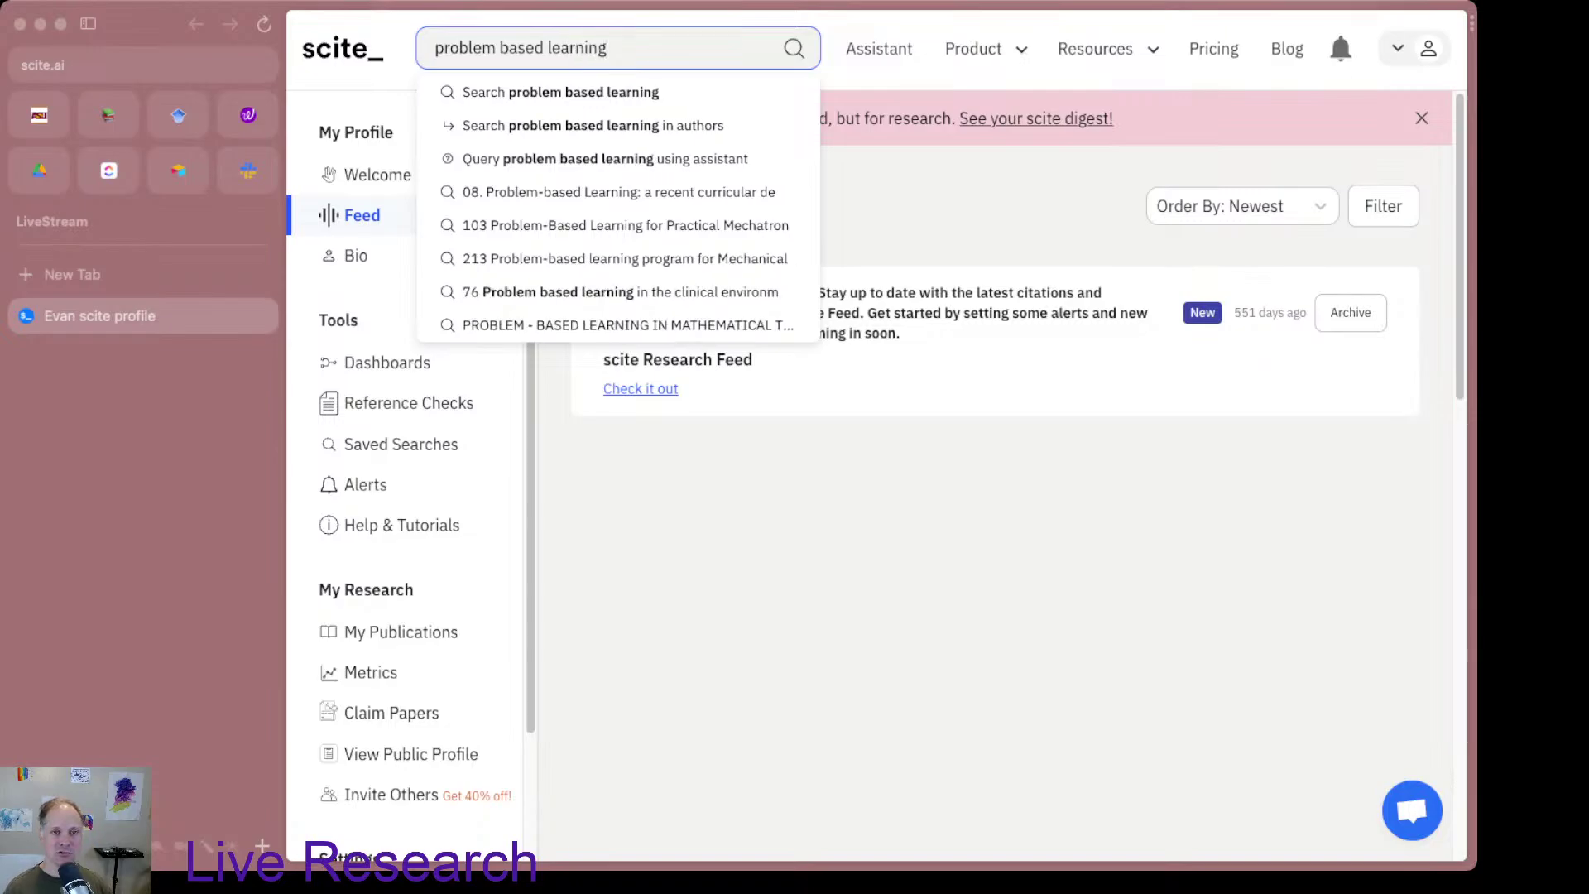
{"action": "type", "text": " And"}
{"action": "key", "text": "BackSpace"}
{"action": "key", "text": "BackSpace"}
{"action": "type", "text": "ND "}
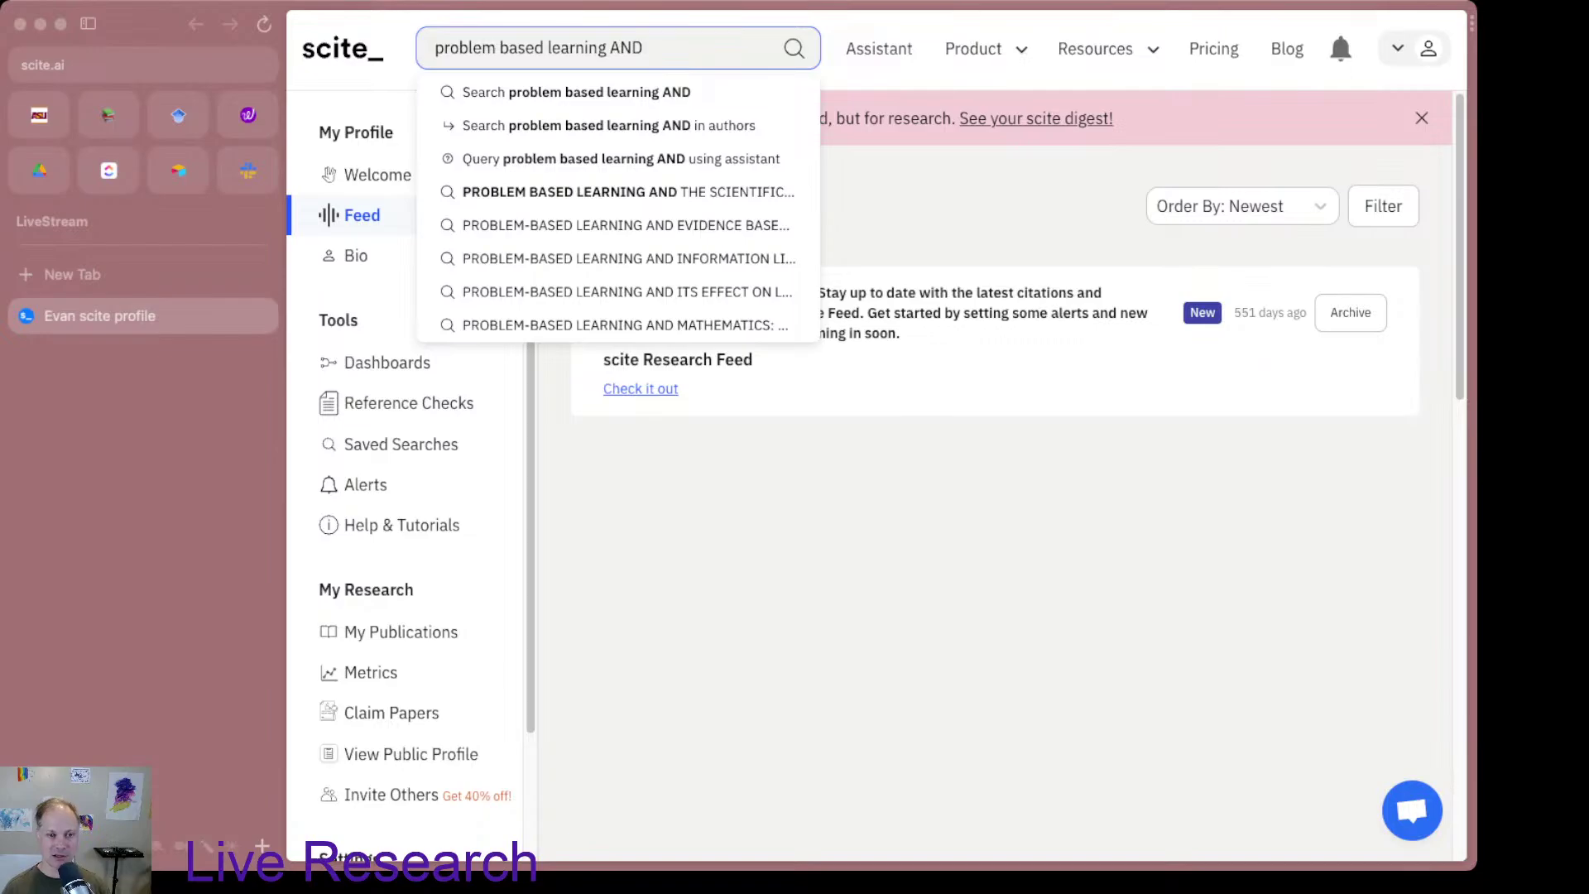
{"action": "type", "text": "relevance"}
{"action": "key", "text": "Return"}
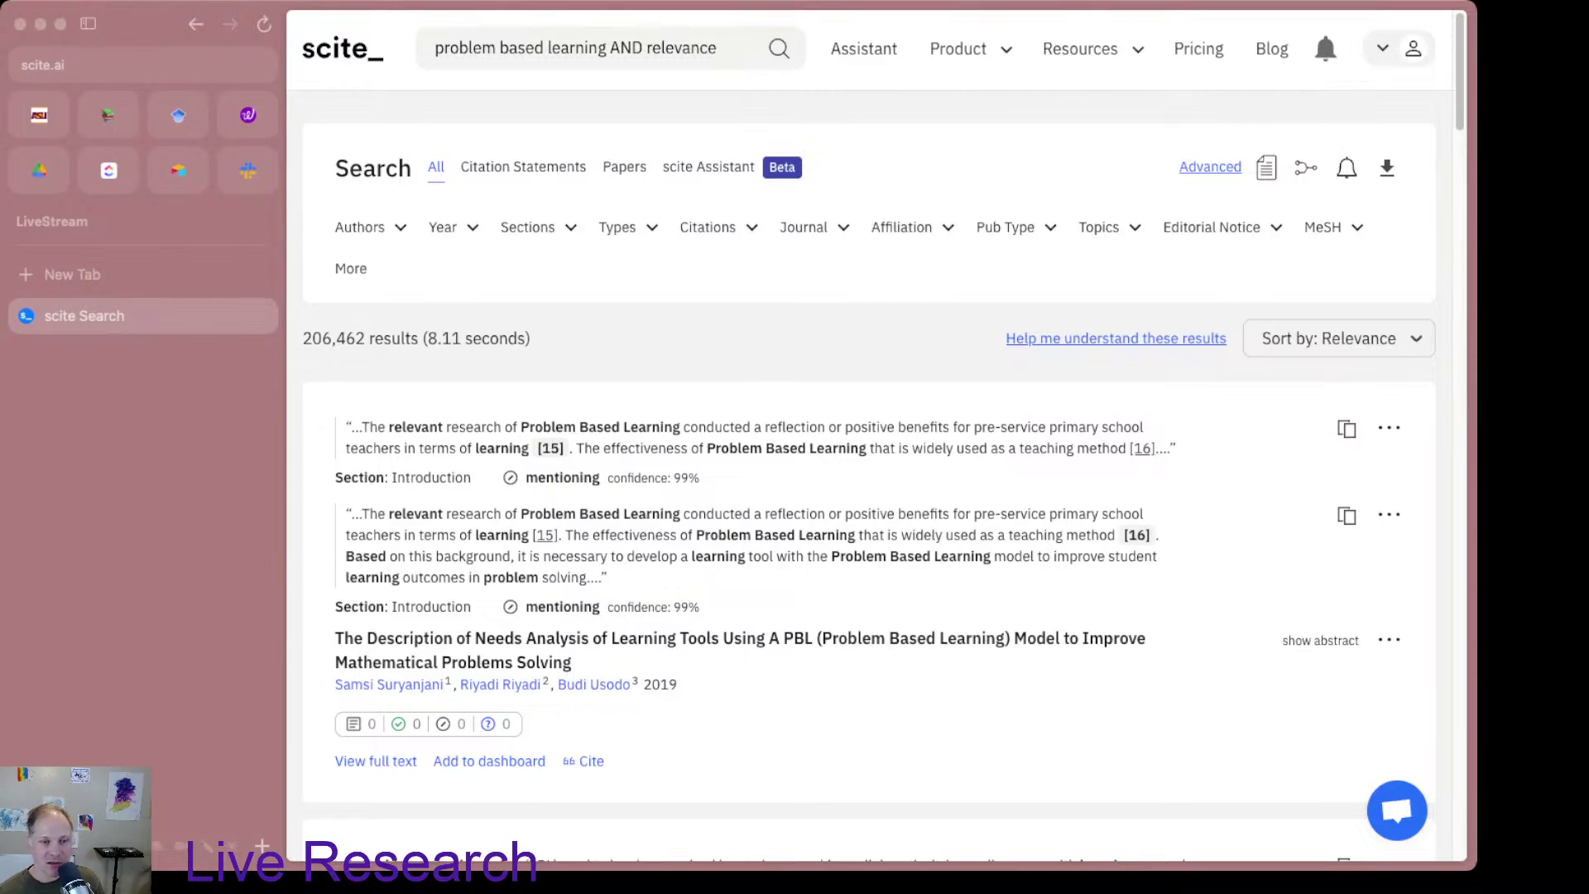
Step: Skim the citation snippets and paper titles of the first search results
{"action": "scroll", "coordinate": [869, 497], "scroll_direction": "down", "scroll_amount": 5}
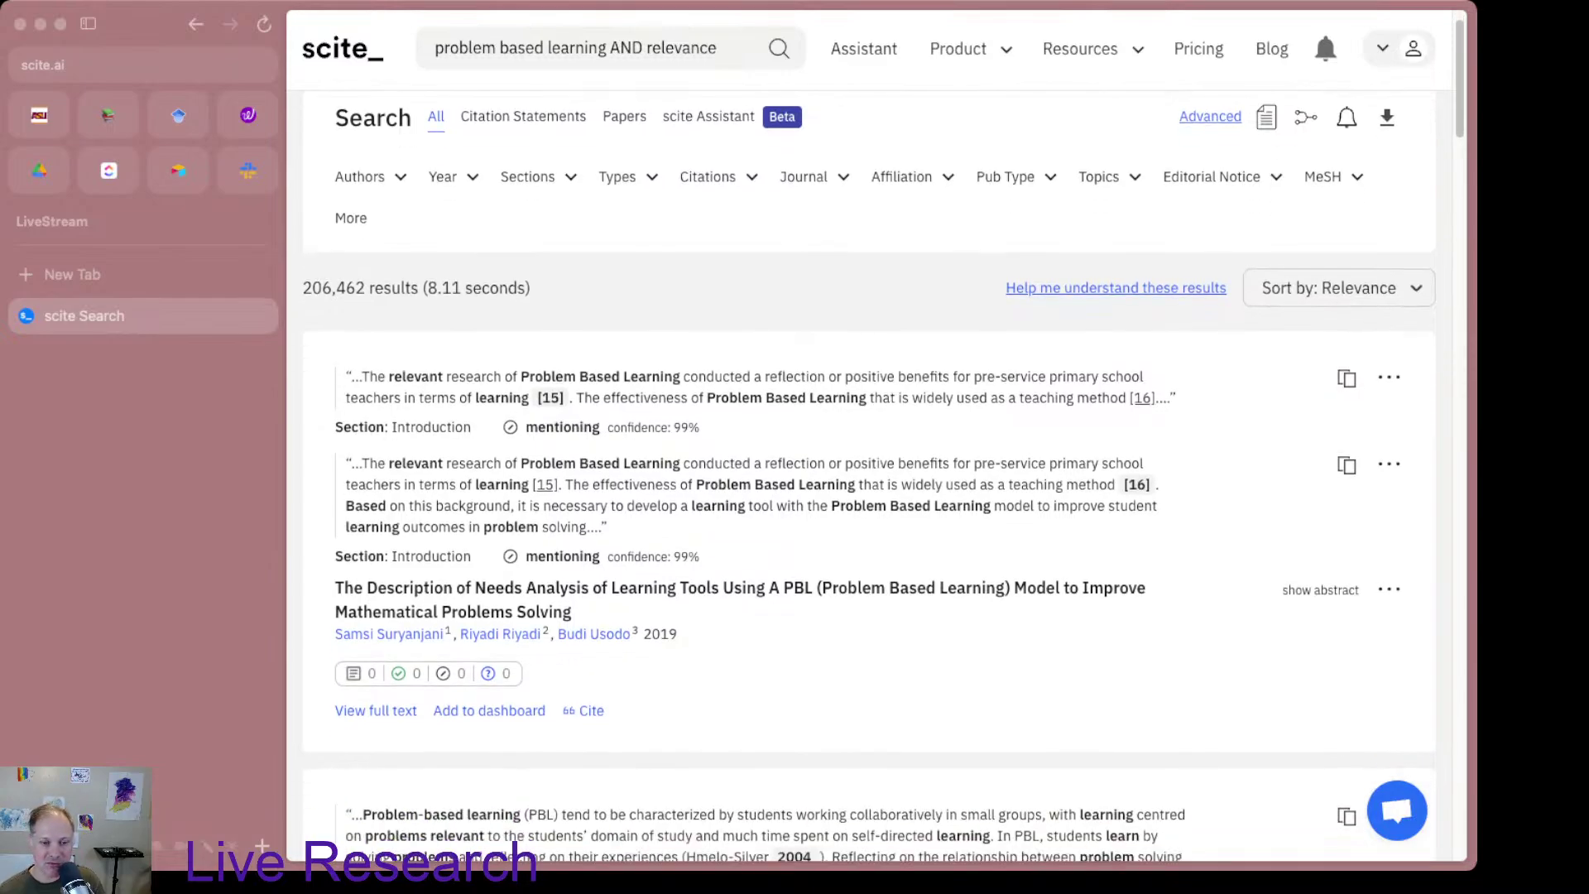
{"action": "scroll", "coordinate": [869, 488], "scroll_direction": "down", "scroll_amount": 10}
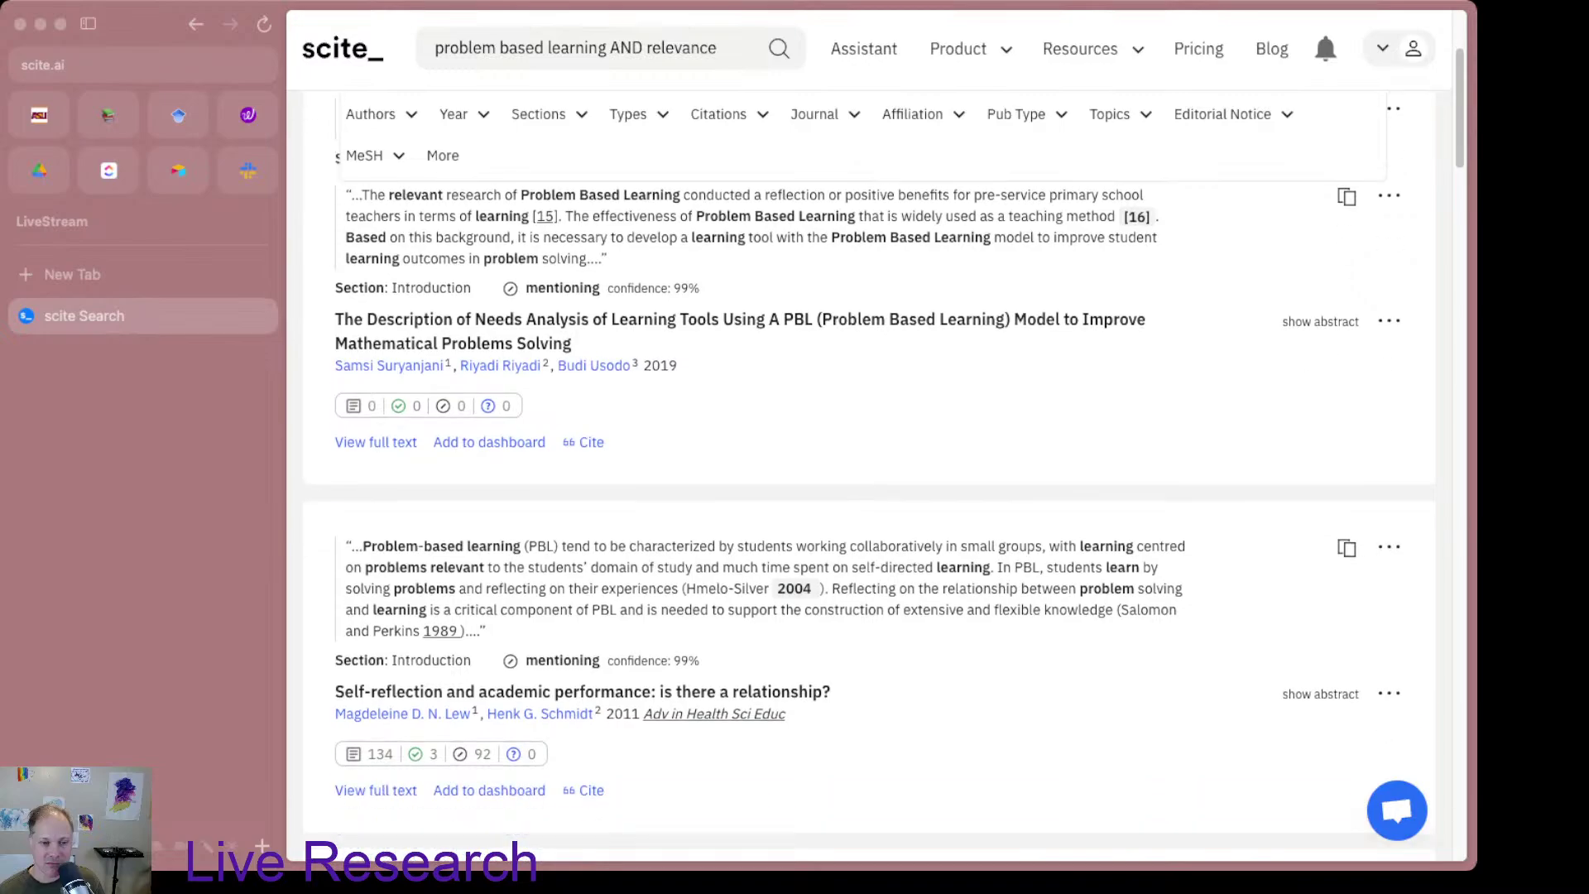
{"action": "scroll", "coordinate": [869, 522], "scroll_direction": "down", "scroll_amount": 3}
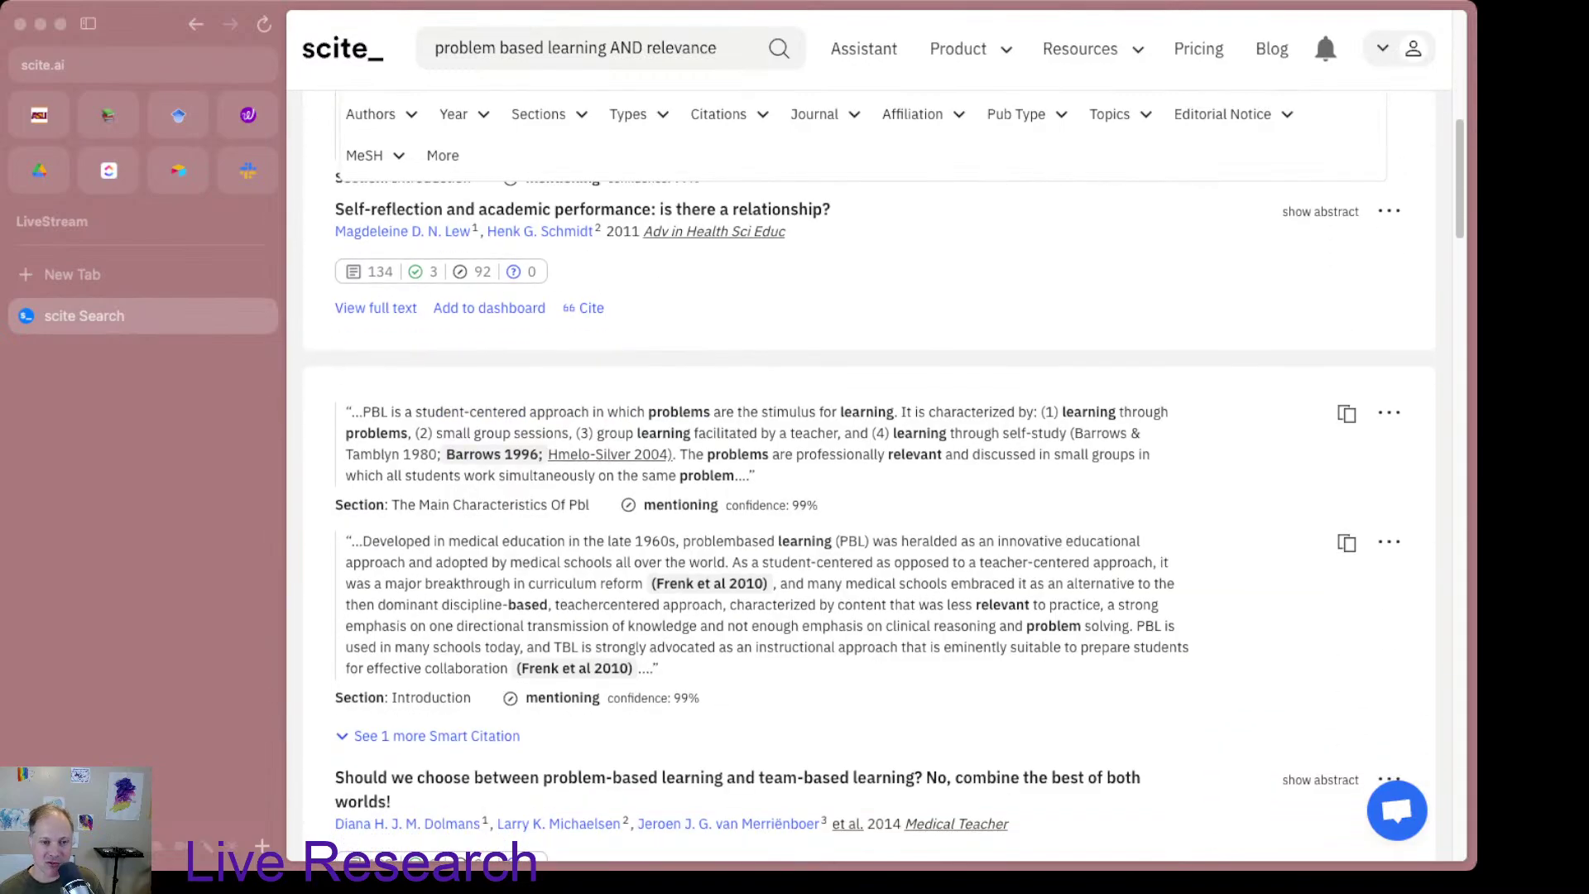
{"action": "scroll", "coordinate": [869, 521], "scroll_direction": "up", "scroll_amount": 12}
{"action": "scroll", "coordinate": [869, 496], "scroll_direction": "up", "scroll_amount": 6}
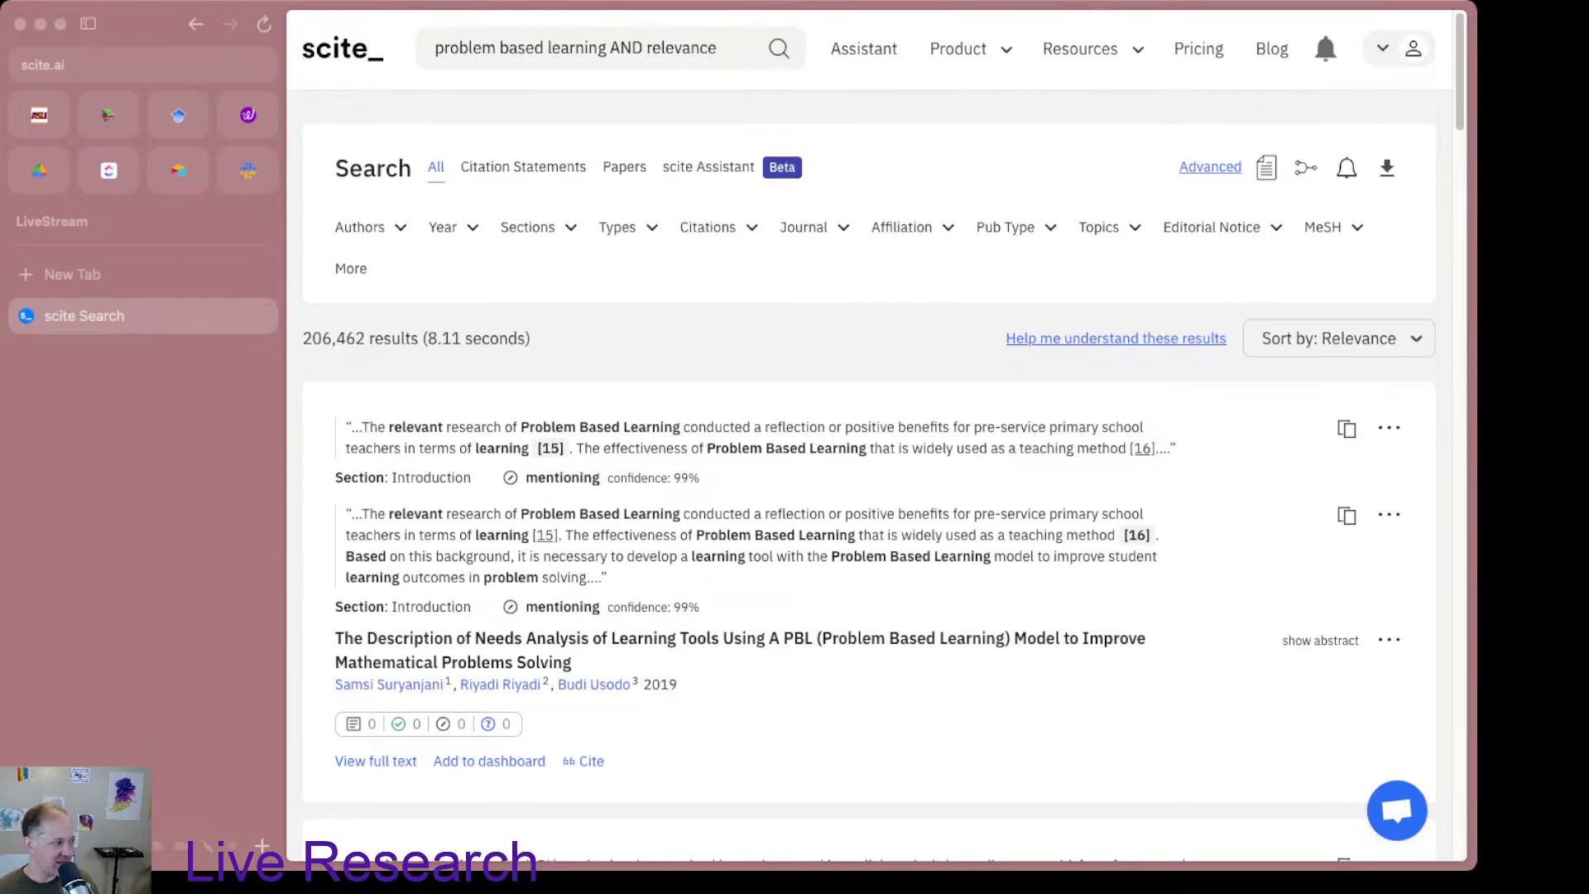
{"action": "scroll", "coordinate": [869, 480], "scroll_direction": "down", "scroll_amount": 3}
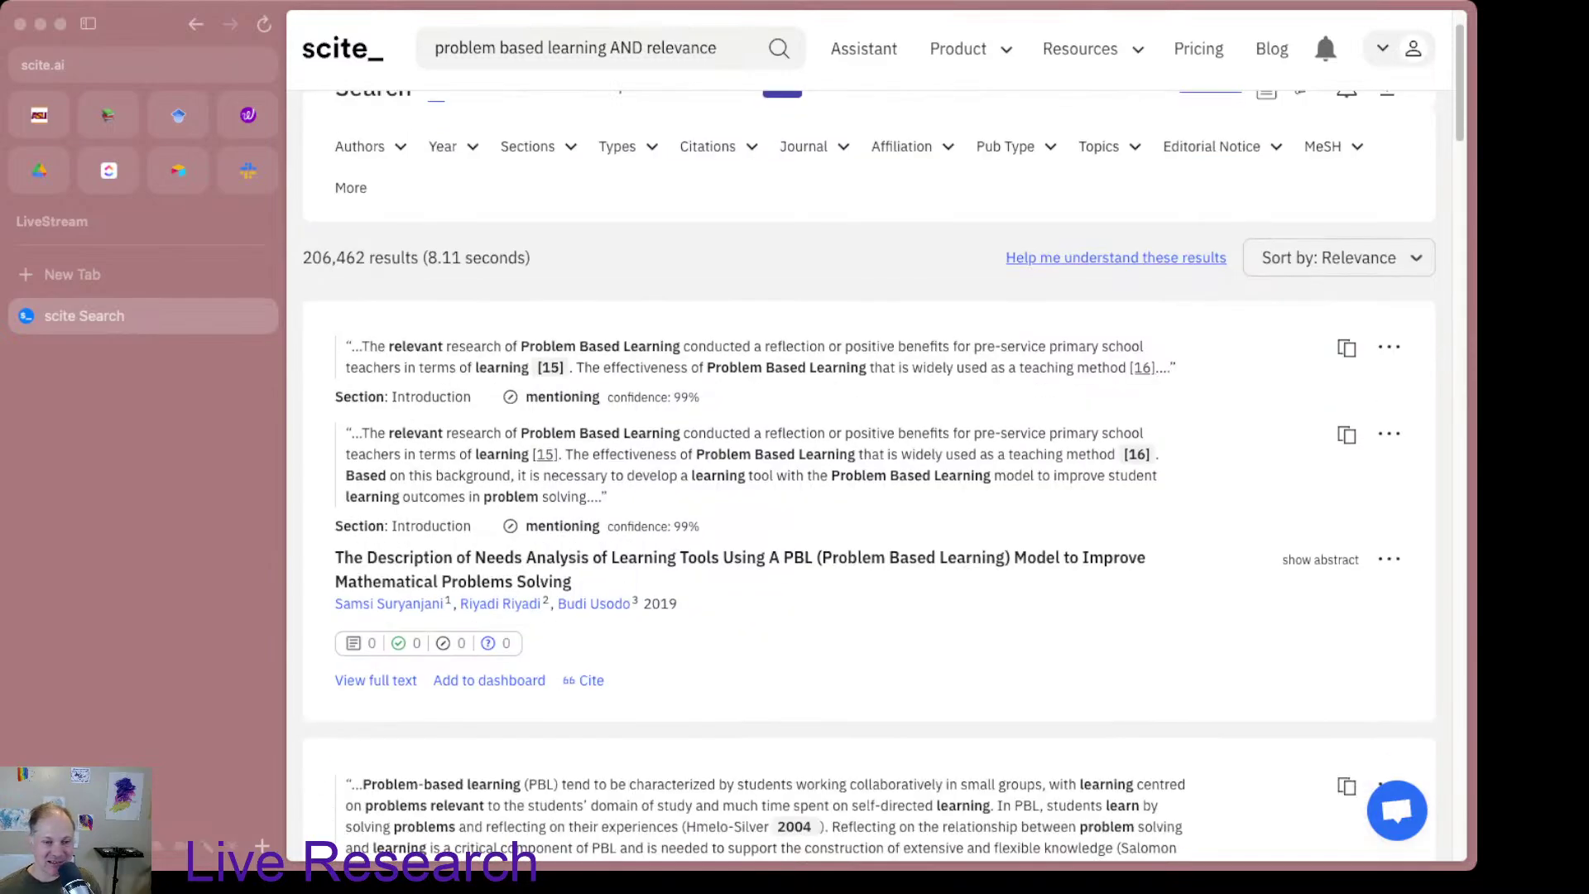
{"action": "scroll", "coordinate": [869, 480], "scroll_direction": "up", "scroll_amount": 3}
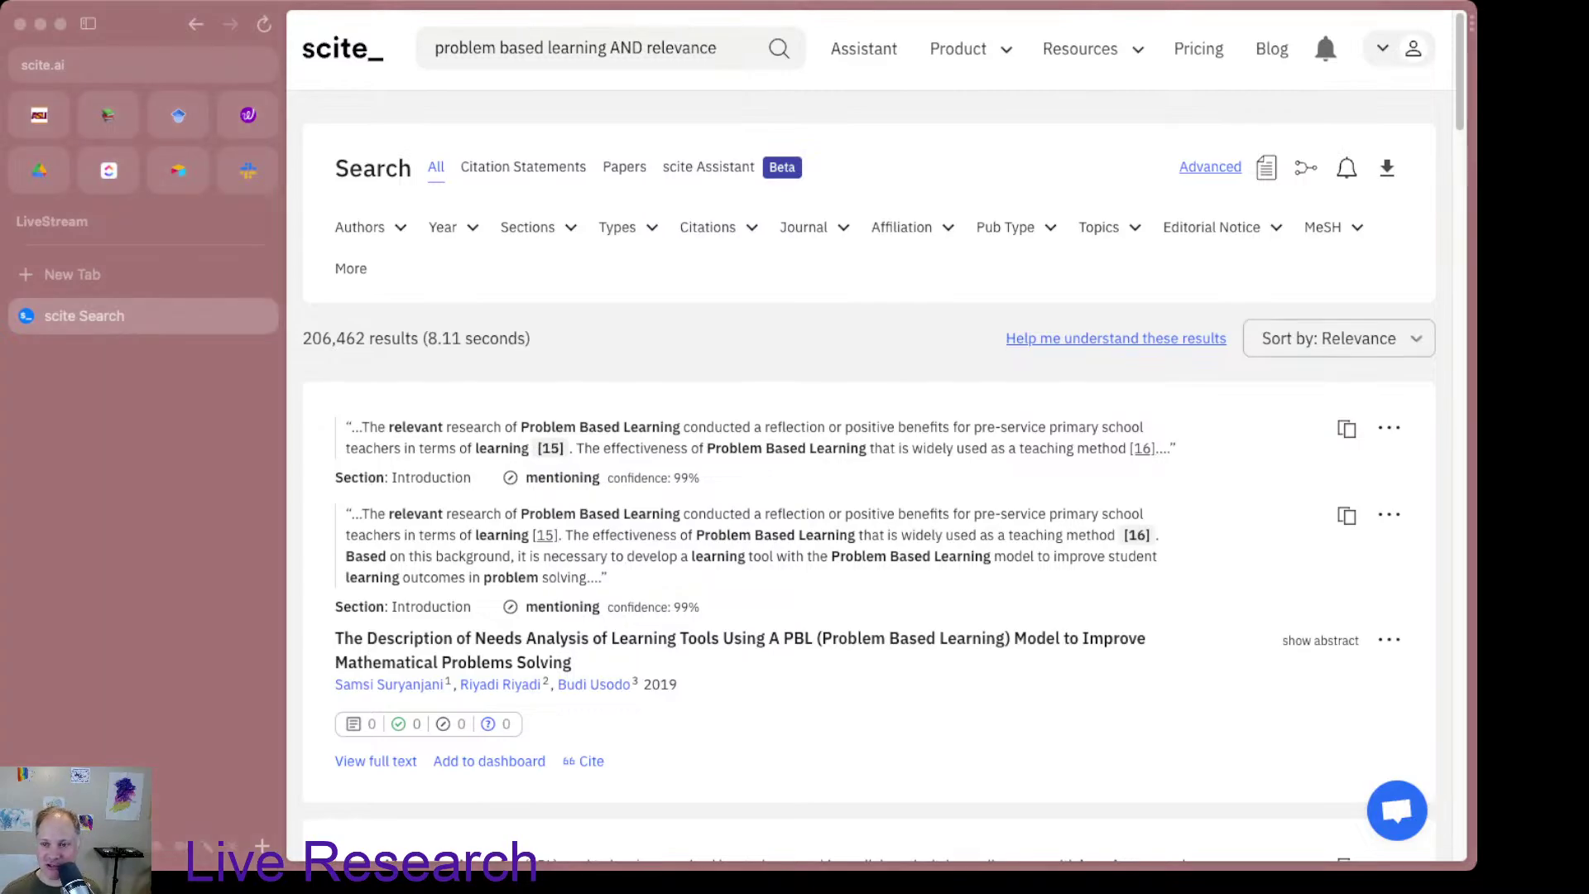
Step: Look through the available sort orders for the search results, keeping the relevance order
{"action": "left_click", "coordinate": [1337, 338]}
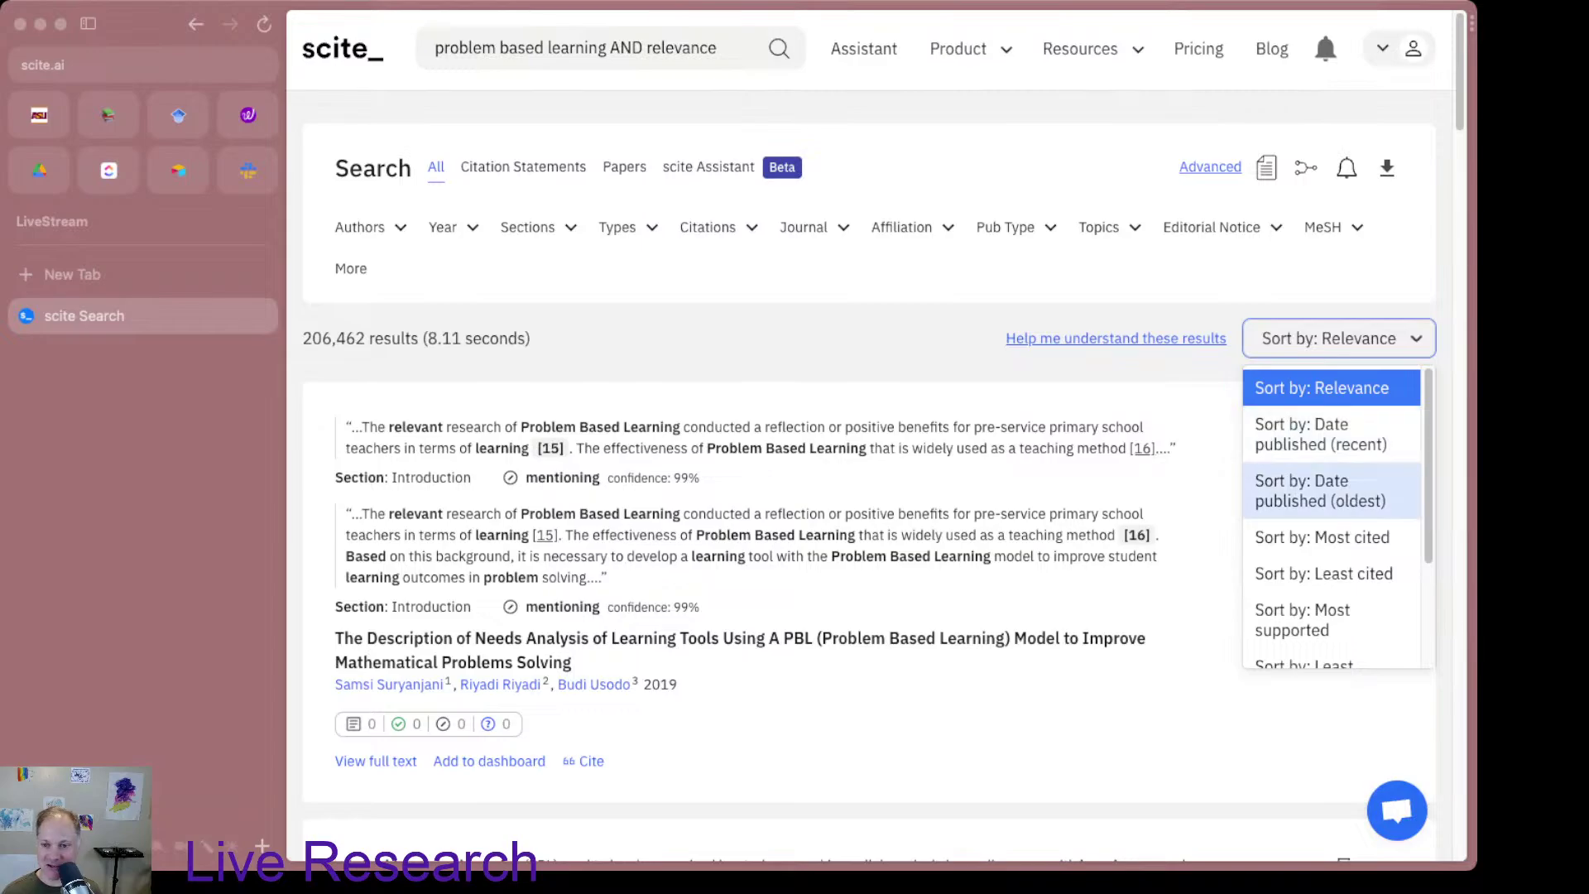
{"action": "scroll", "coordinate": [1330, 517], "scroll_direction": "down", "scroll_amount": 3}
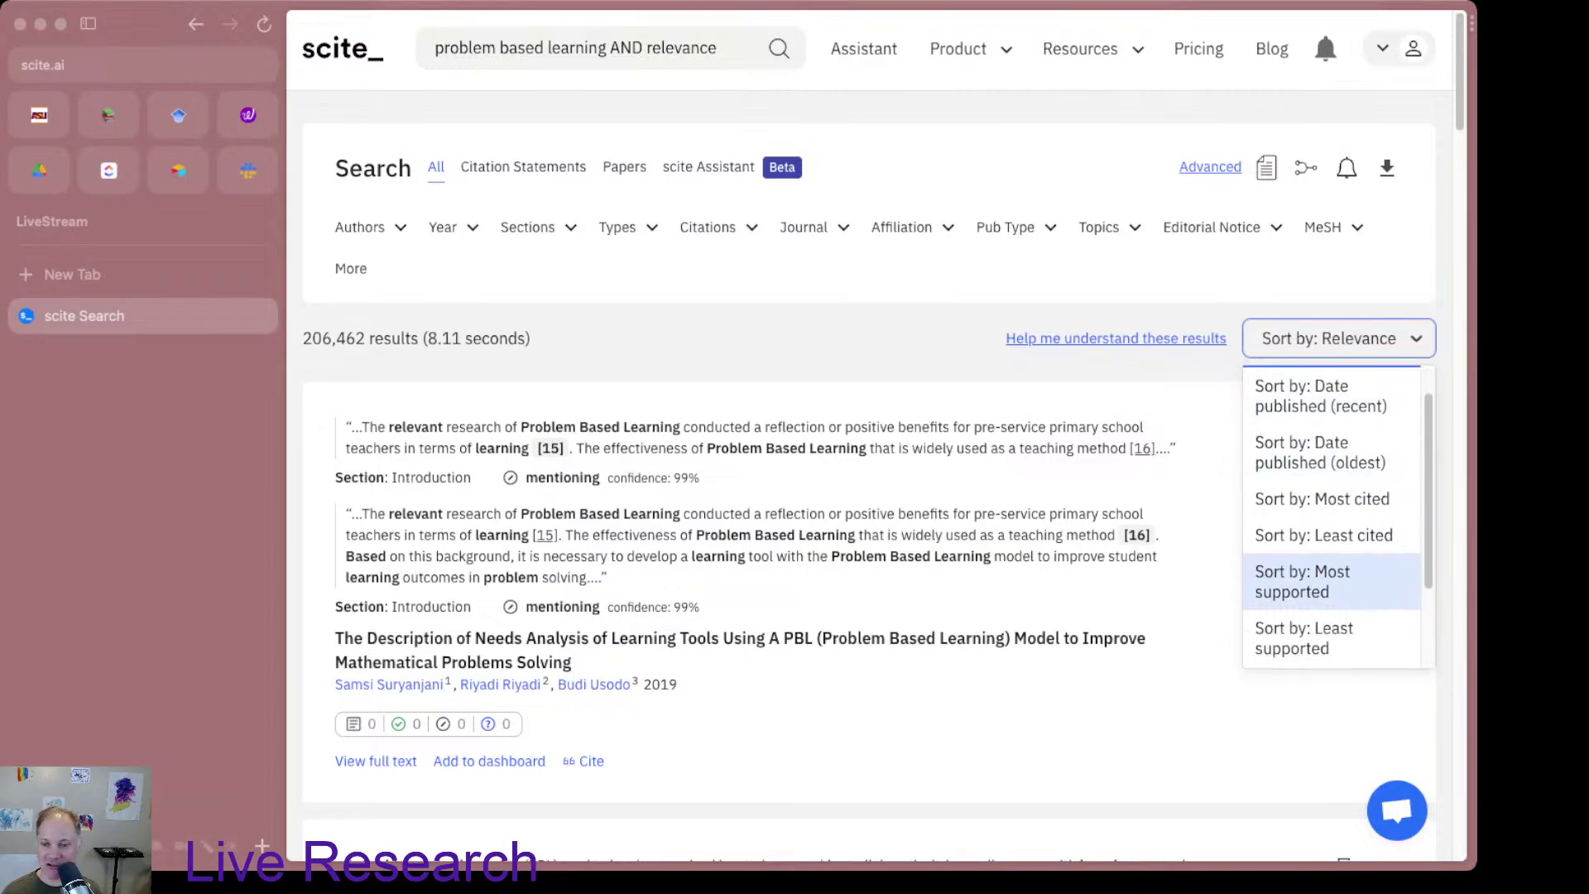
{"action": "scroll", "coordinate": [1330, 517], "scroll_direction": "up", "scroll_amount": 3}
{"action": "key", "text": "Escape"}
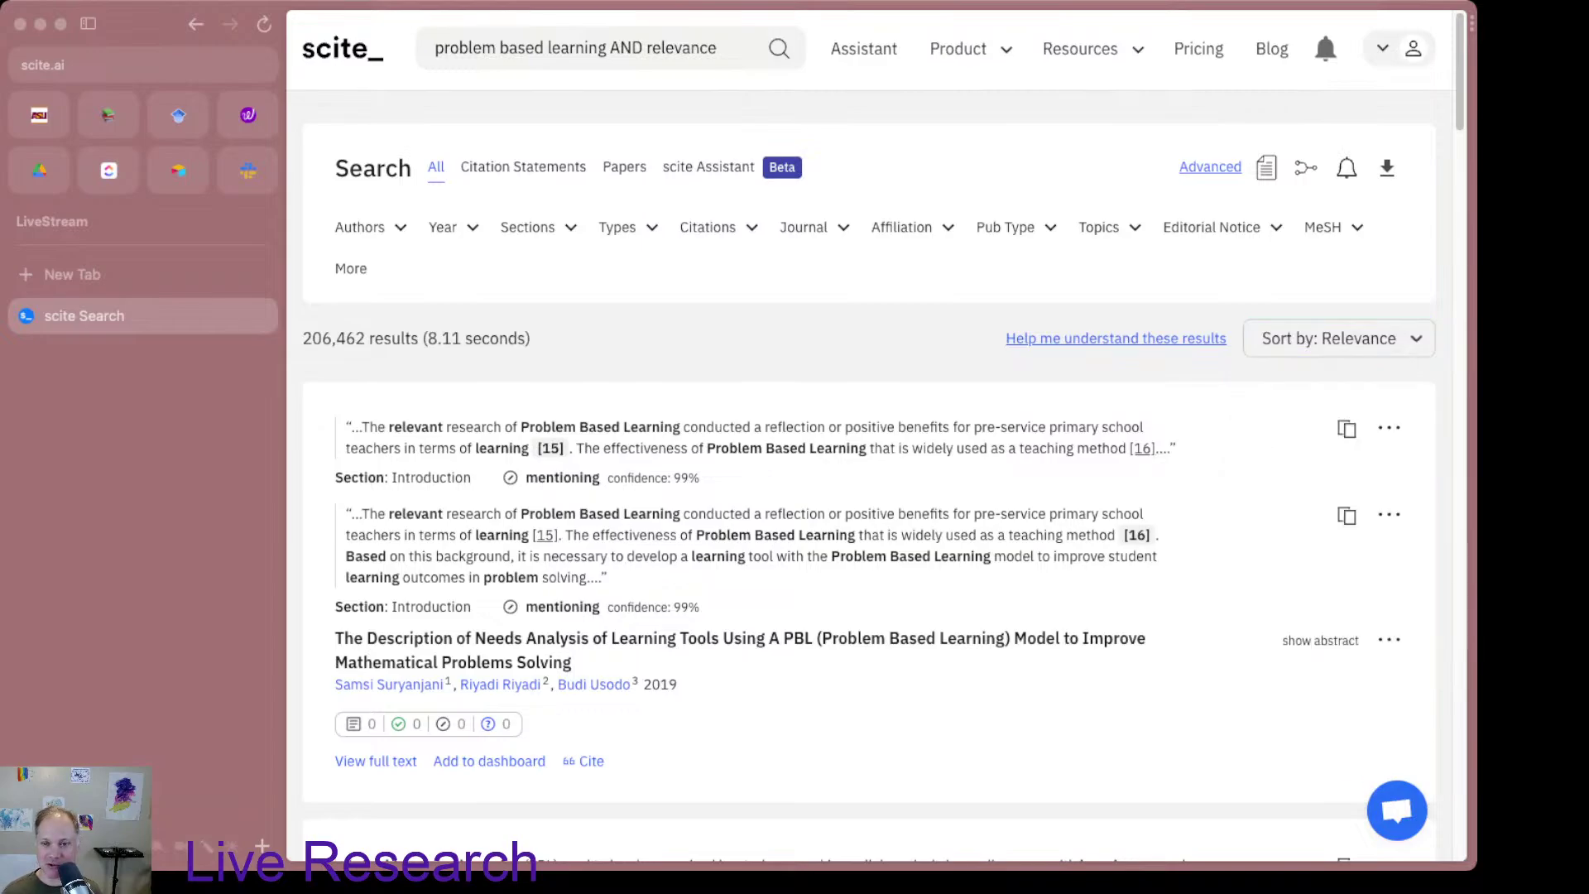
Step: Read the help on understanding the search results, including the badge metrics and the contrasting statements entry, and close it
{"action": "left_click", "coordinate": [1115, 338]}
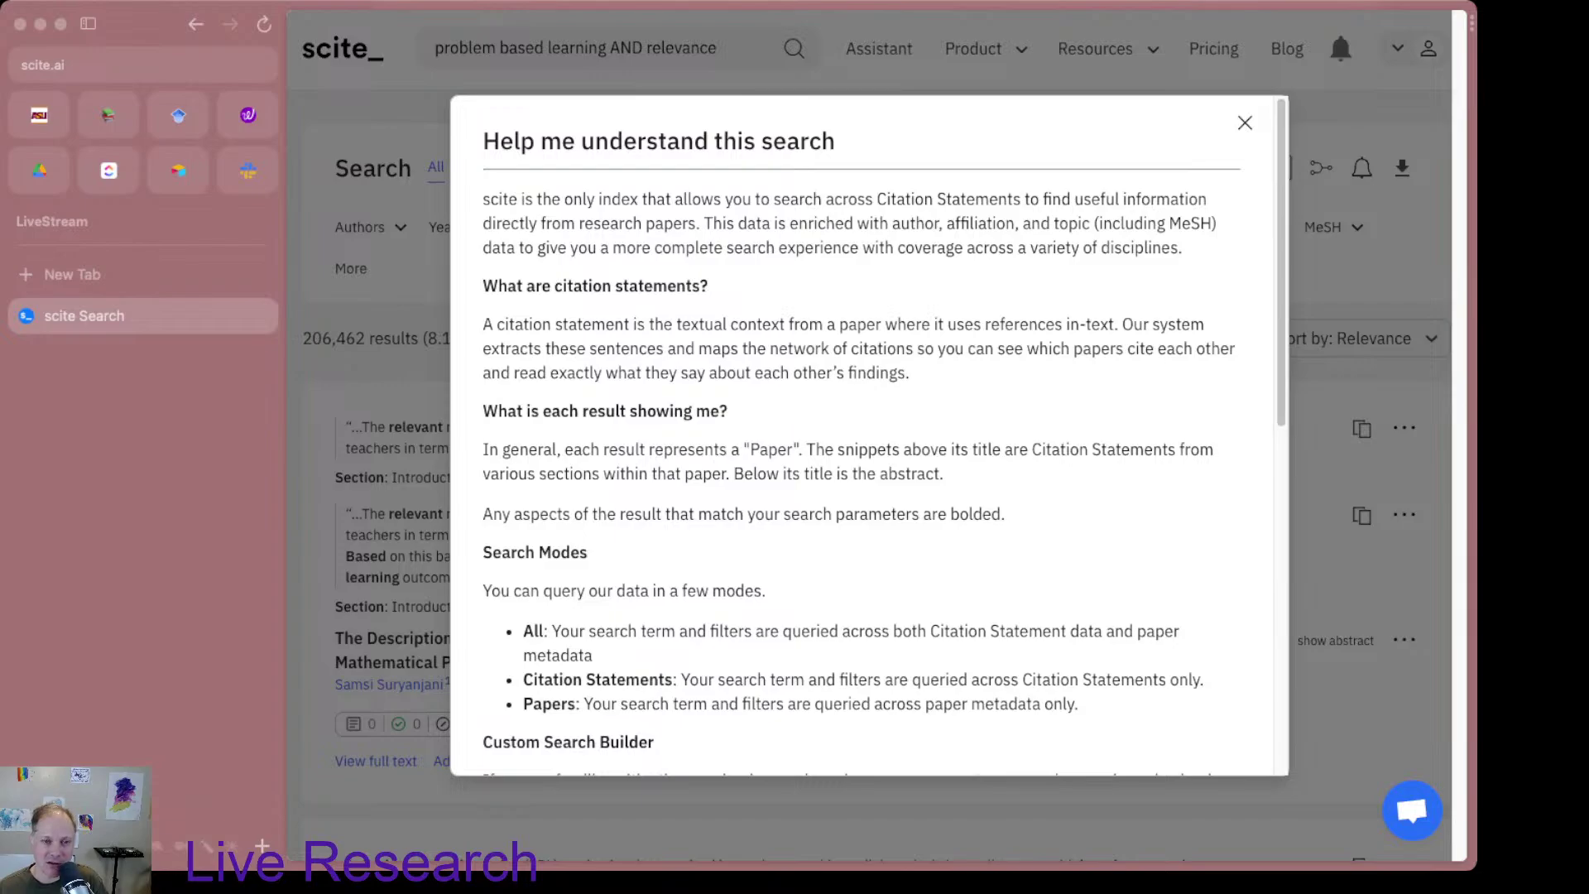
{"action": "scroll", "coordinate": [869, 434], "scroll_direction": "down", "scroll_amount": 4}
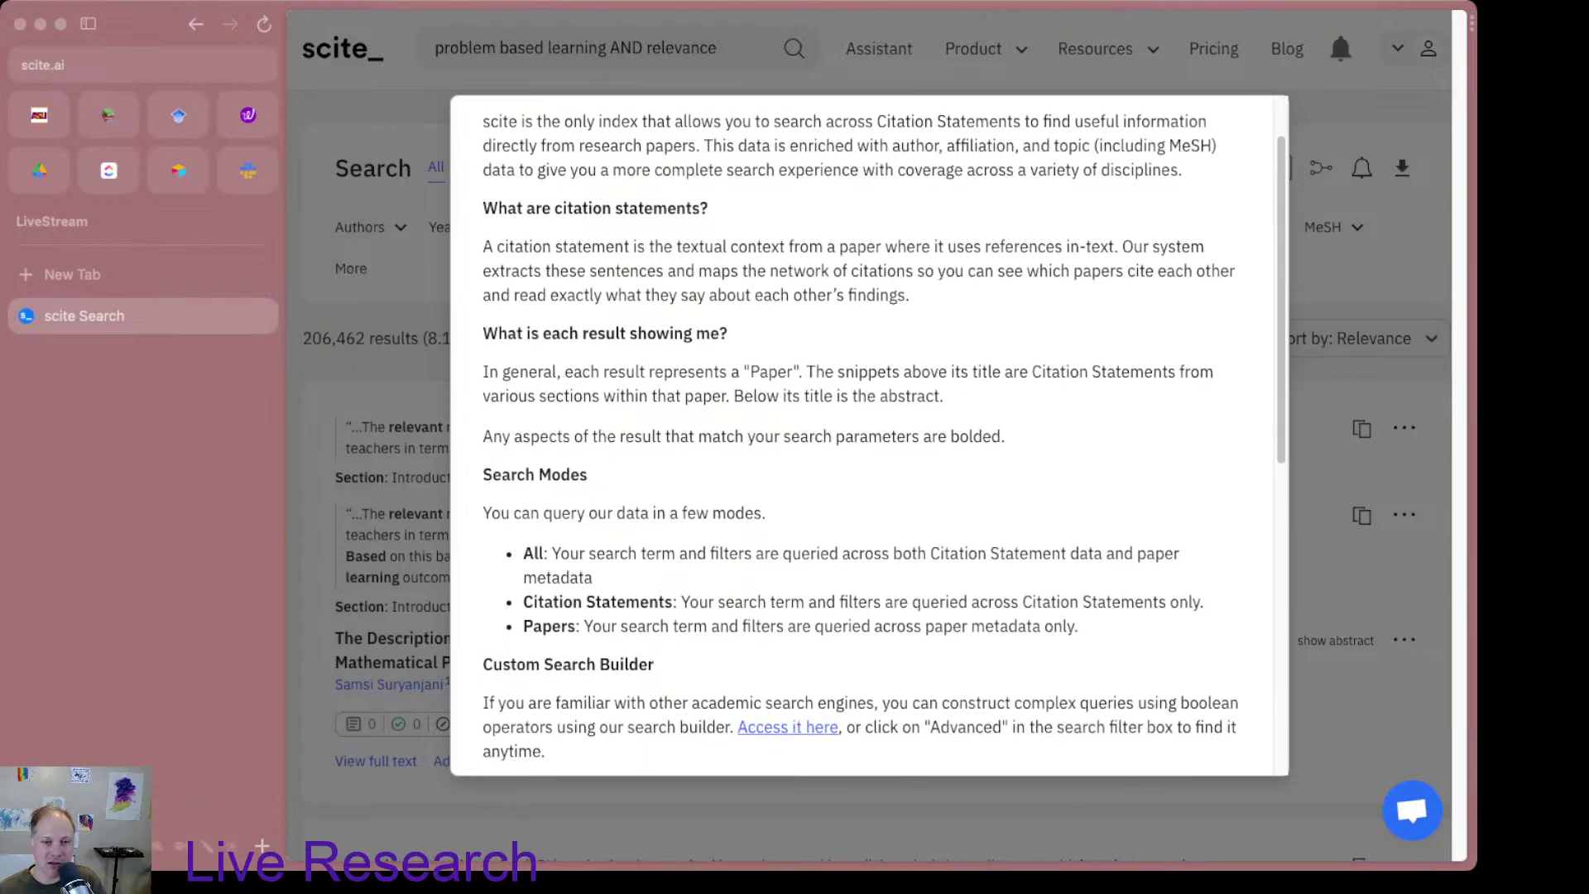
{"action": "scroll", "coordinate": [869, 434], "scroll_direction": "down", "scroll_amount": 1}
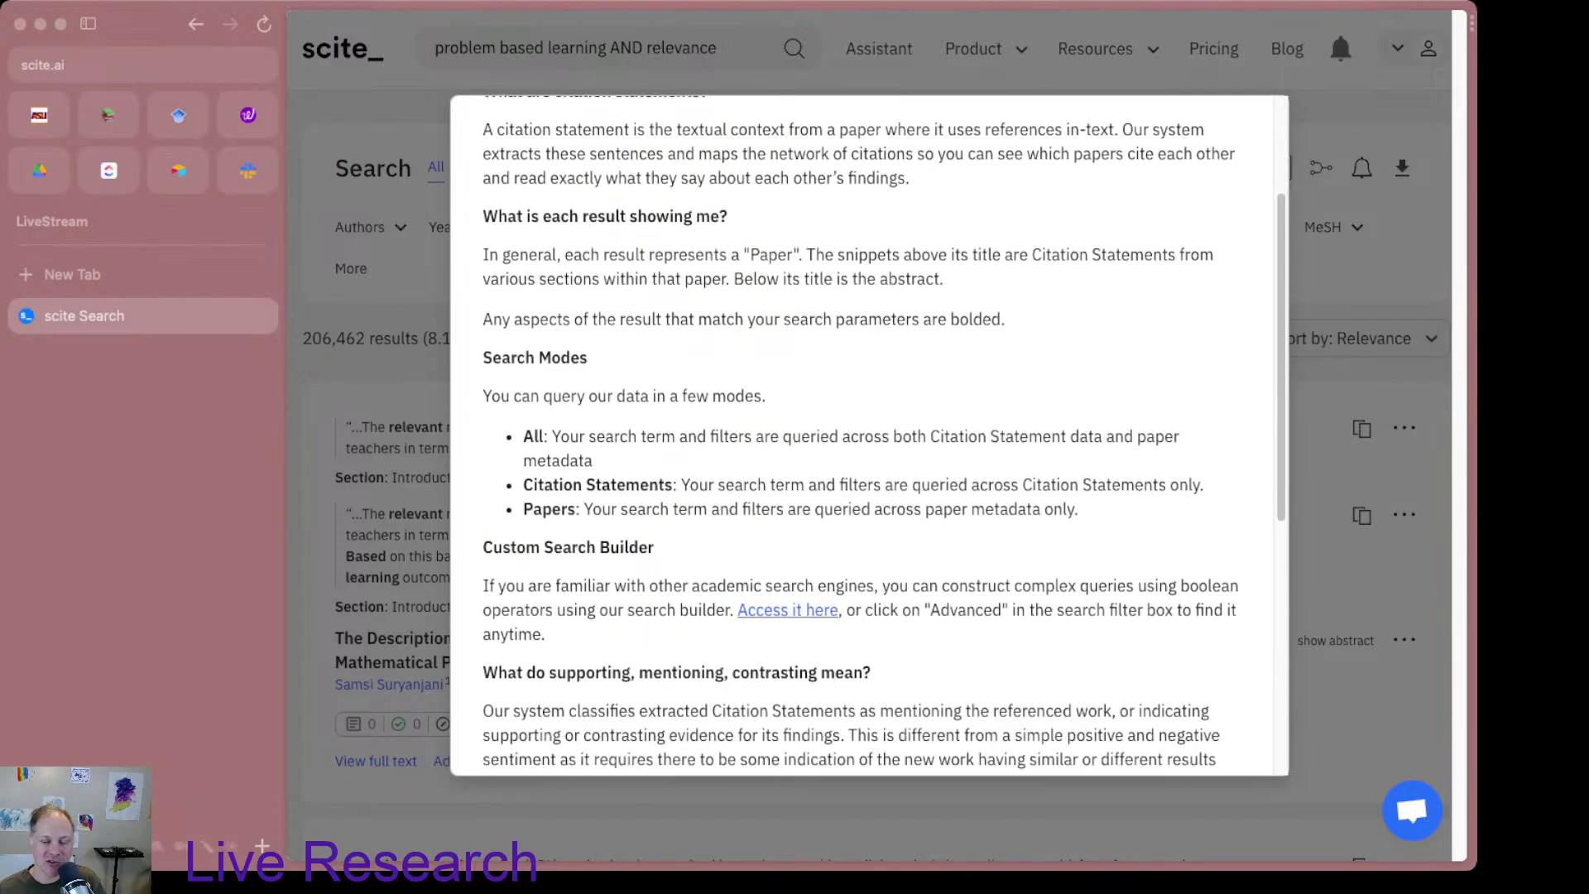
{"action": "scroll", "coordinate": [869, 434], "scroll_direction": "down", "scroll_amount": 1}
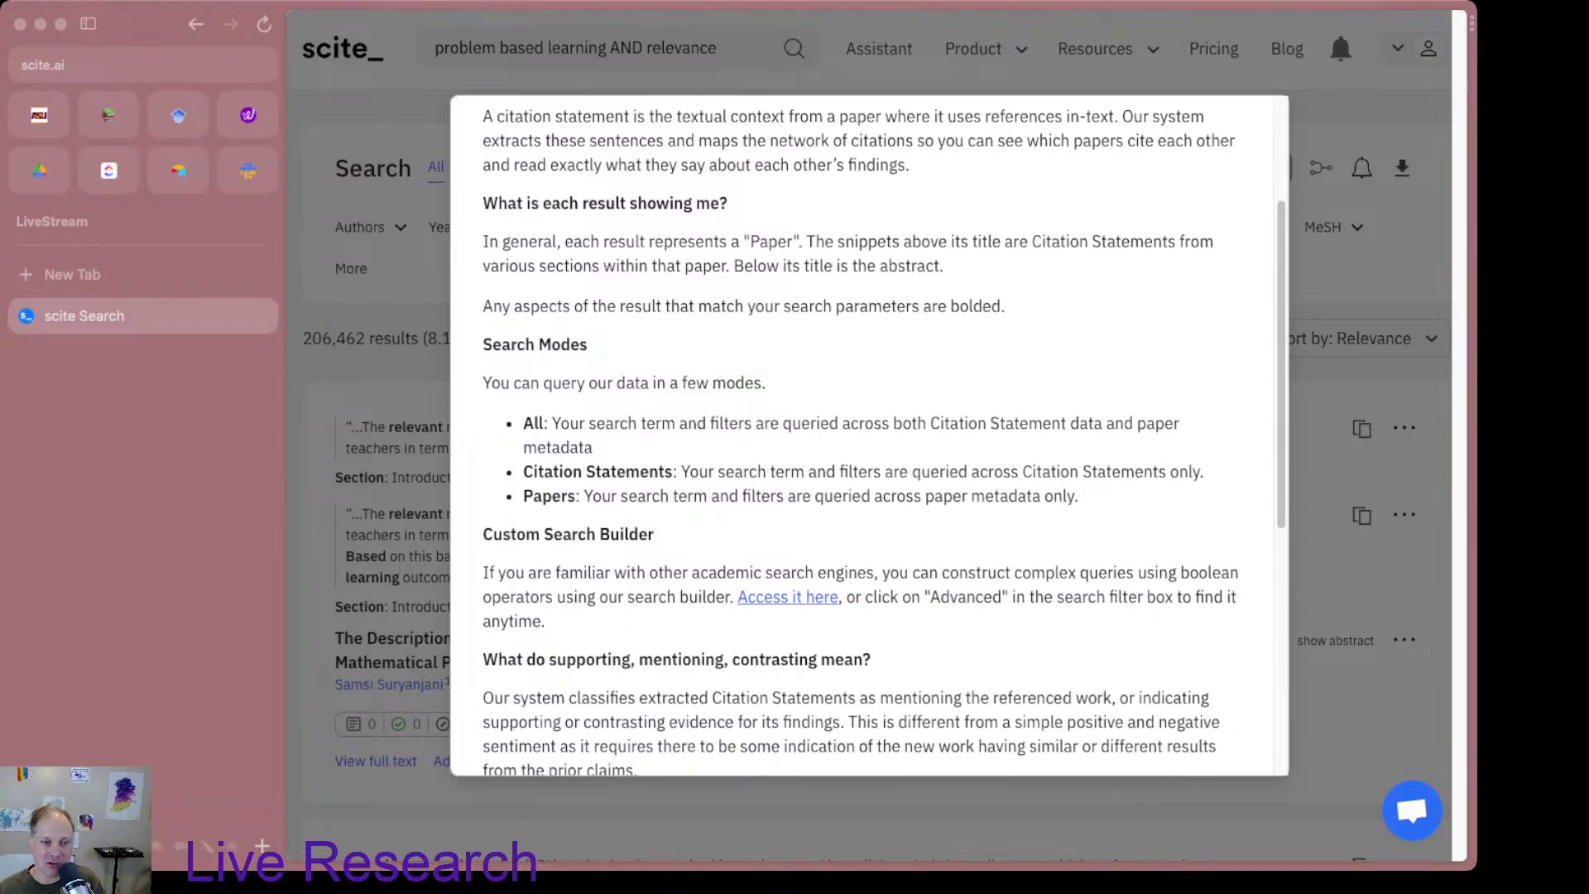
{"action": "scroll", "coordinate": [869, 434], "scroll_direction": "down", "scroll_amount": 4}
{"action": "scroll", "coordinate": [868, 435], "scroll_direction": "down", "scroll_amount": 2}
{"action": "scroll", "coordinate": [869, 434], "scroll_direction": "down", "scroll_amount": 7}
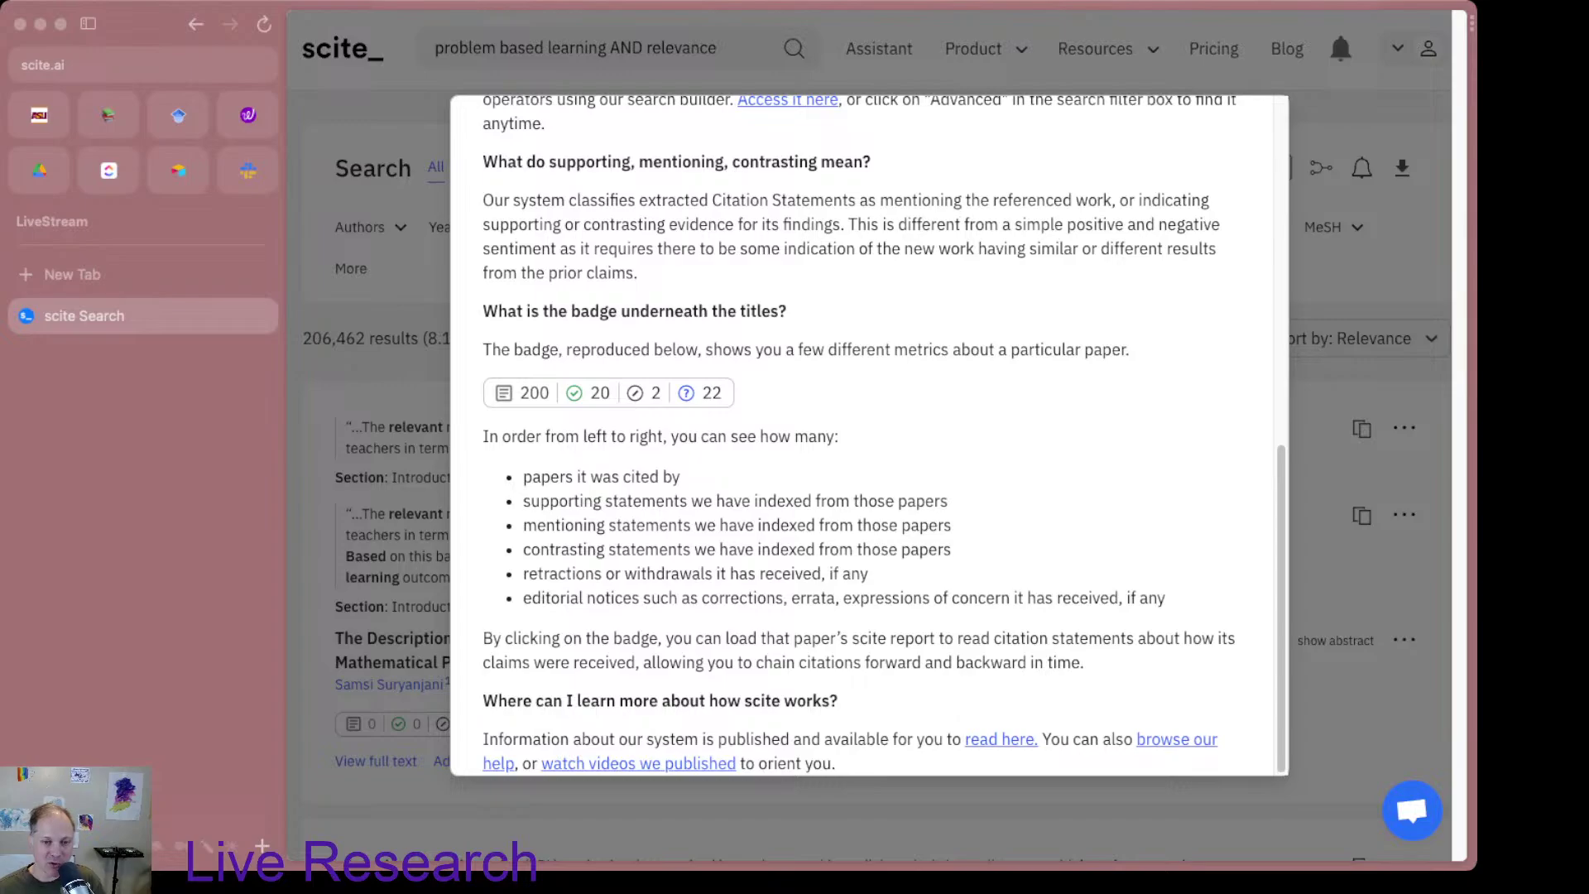
{"action": "left_click_drag", "start_coordinate": [523, 549], "coordinate": [951, 548]}
{"action": "left_click", "coordinate": [951, 548]}
{"action": "triple_click", "coordinate": [737, 549]}
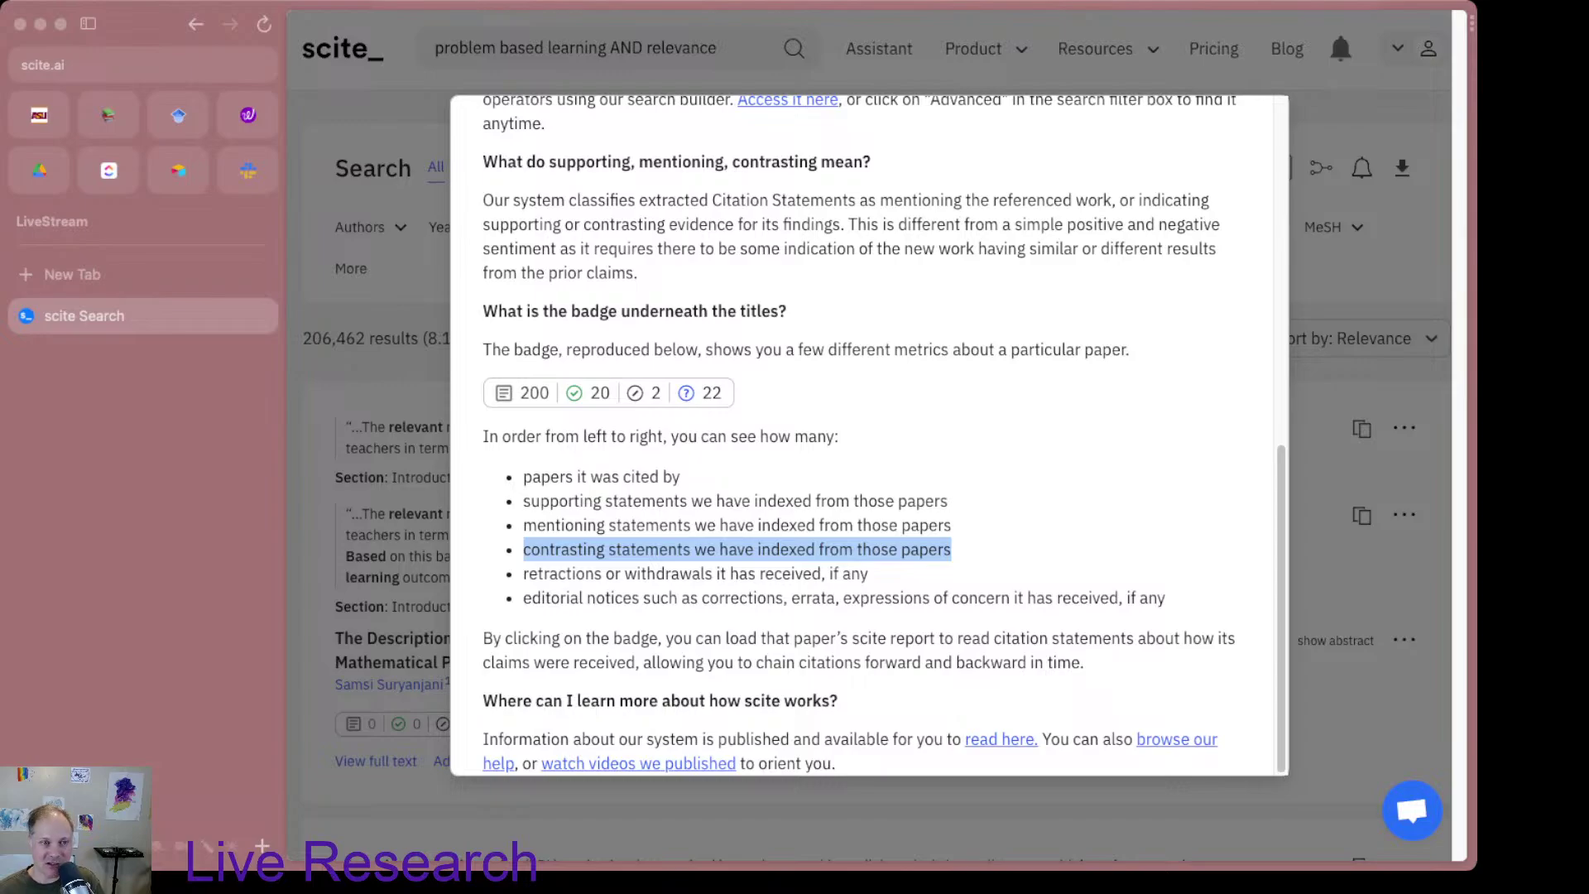
{"action": "key", "text": "Escape"}
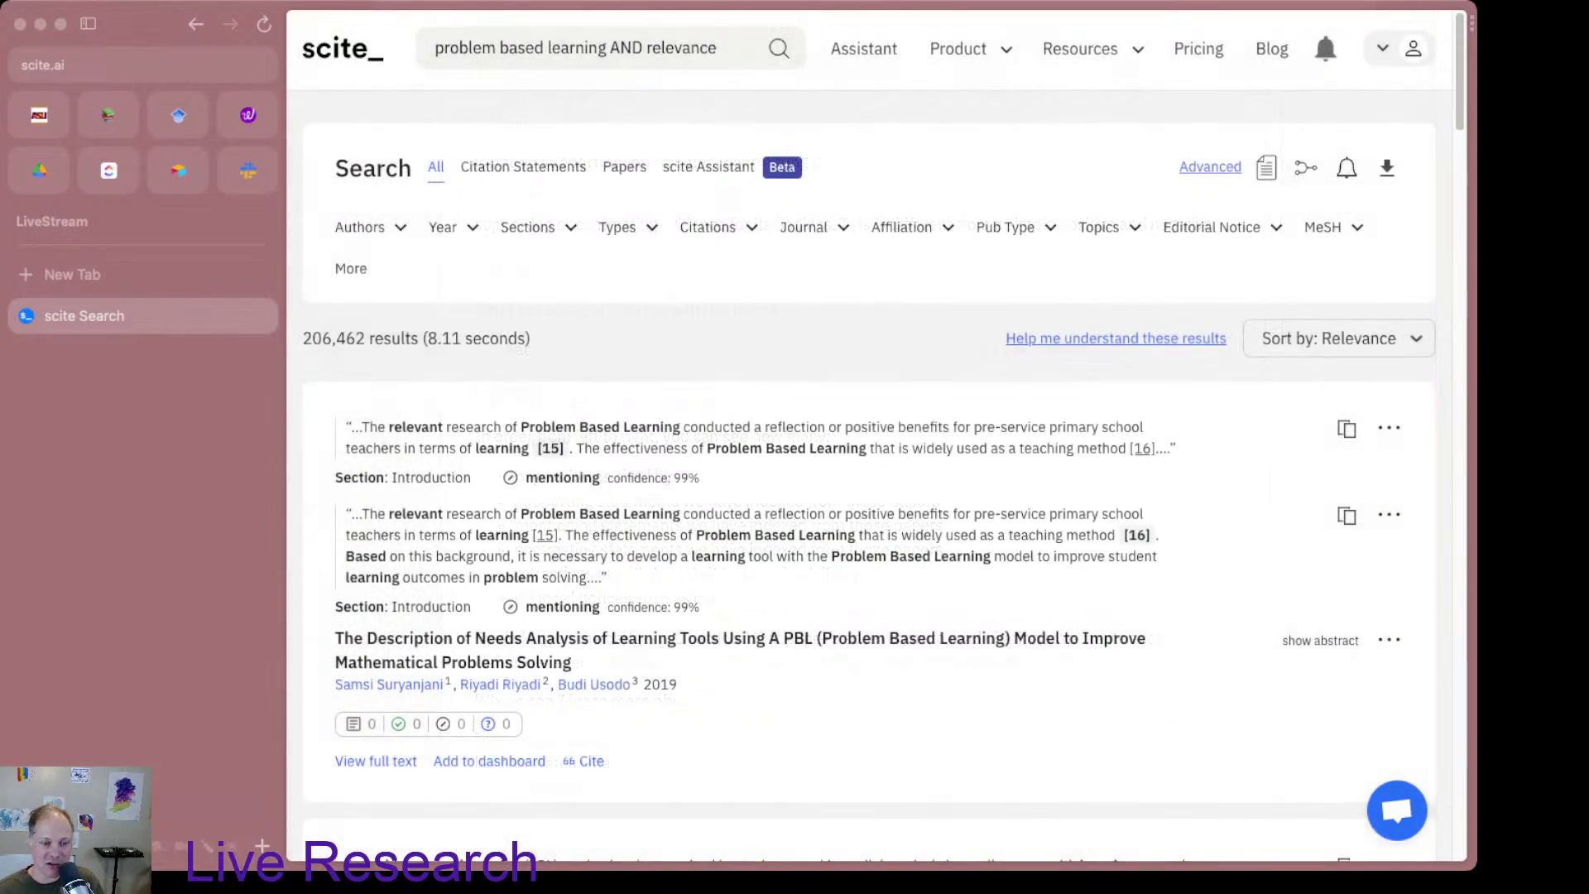
Step: Examine the citation statements and badges of the mathematical problem-solving paper and the self-reflection paper in the results
{"action": "scroll", "coordinate": [869, 480], "scroll_direction": "down", "scroll_amount": 1}
{"action": "scroll", "coordinate": [869, 480], "scroll_direction": "down", "scroll_amount": 1}
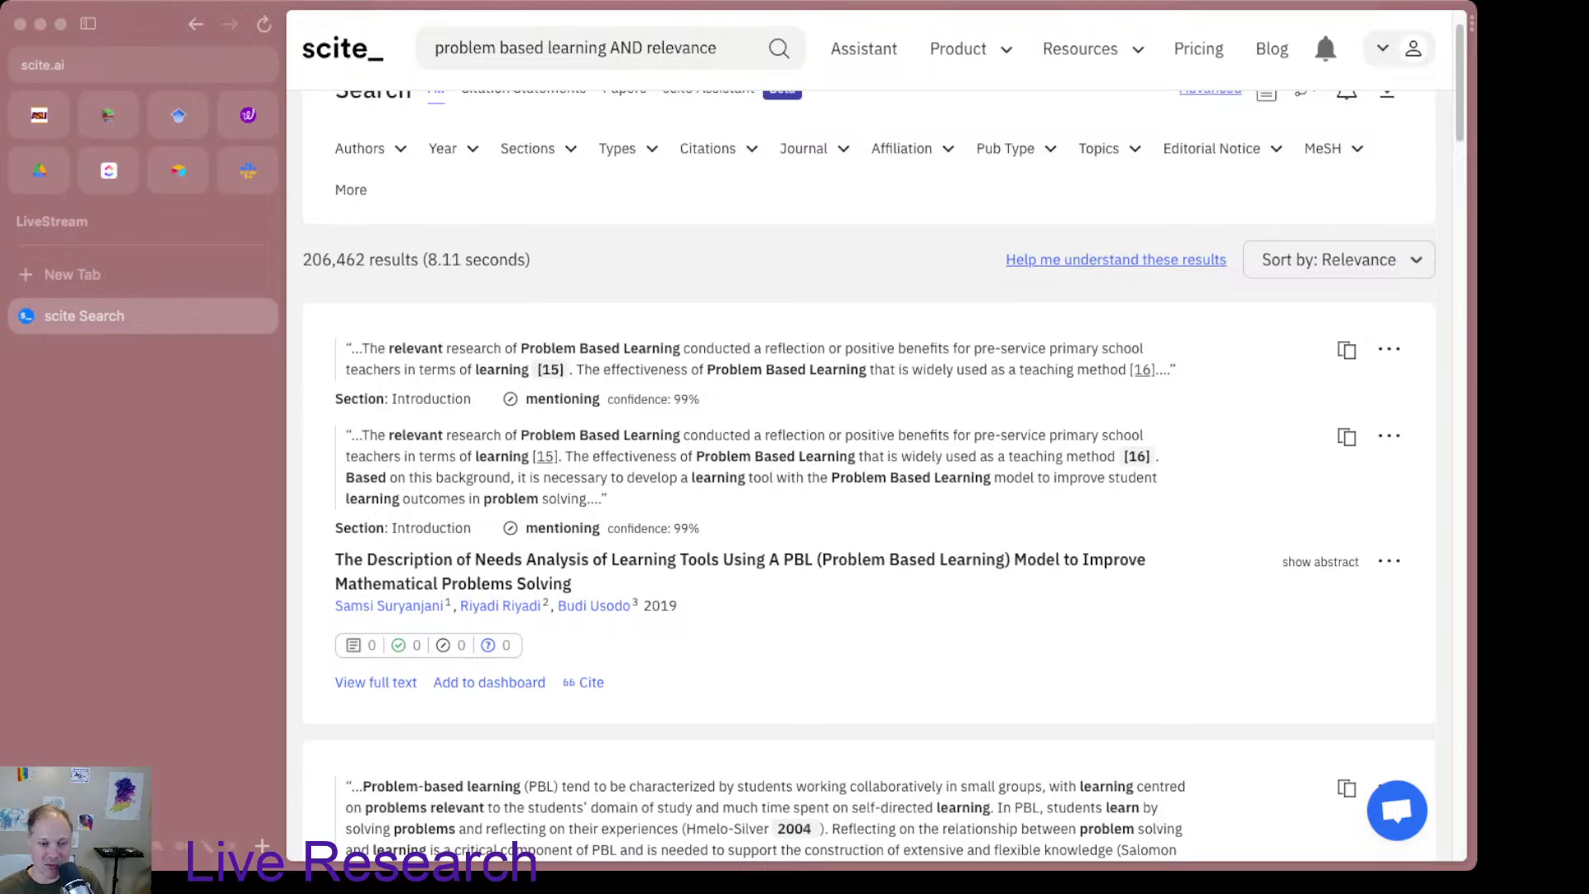
{"action": "scroll", "coordinate": [579, 649], "scroll_direction": "up", "scroll_amount": 2}
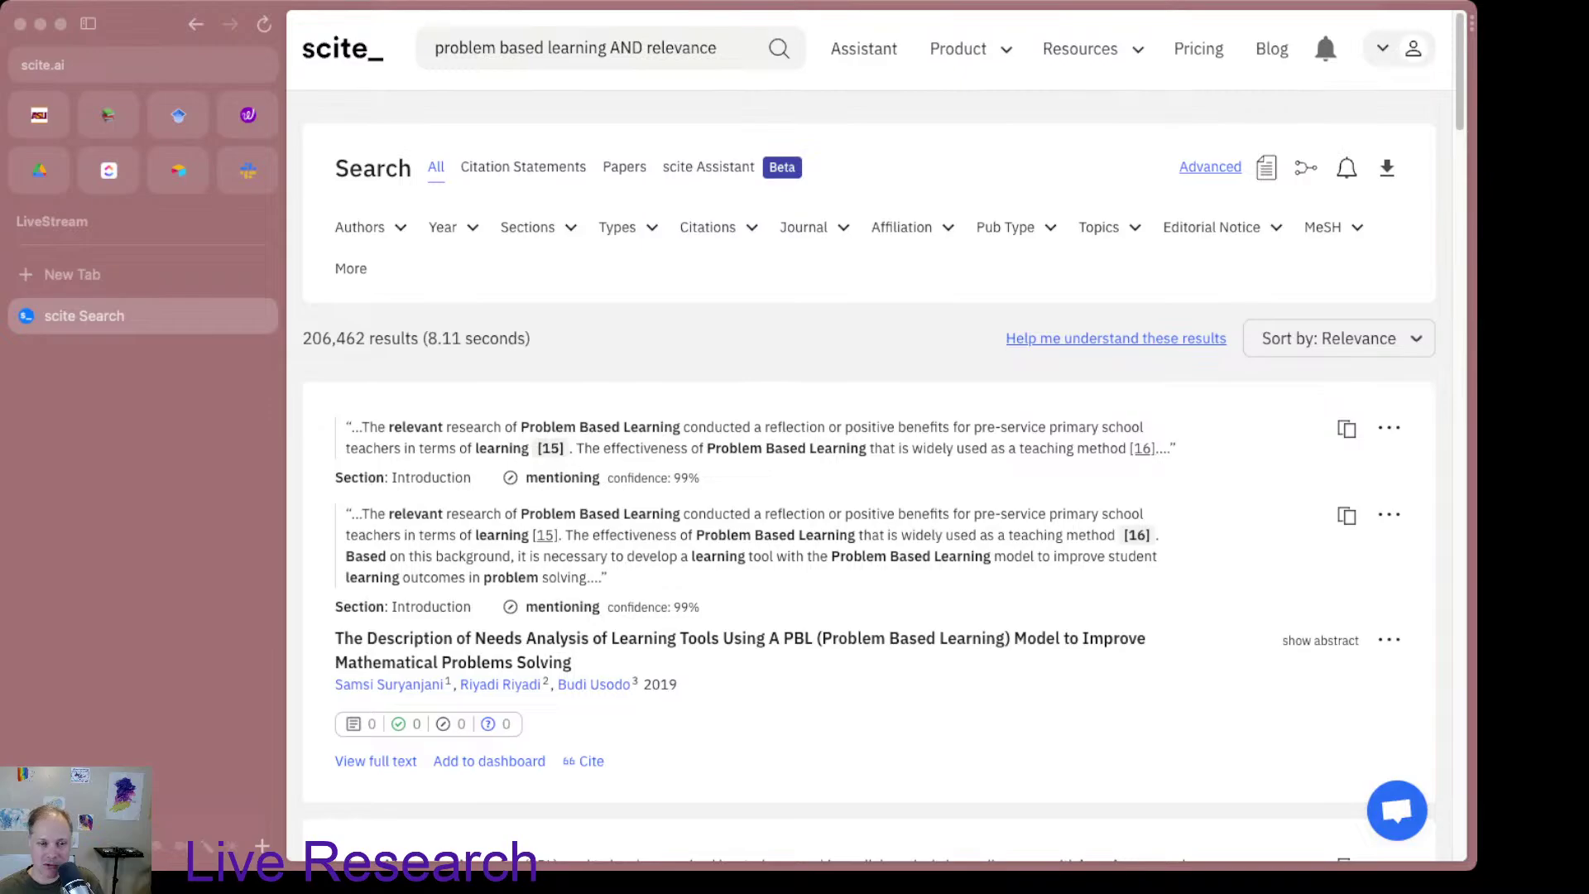
{"action": "scroll", "coordinate": [869, 479], "scroll_direction": "down", "scroll_amount": 1}
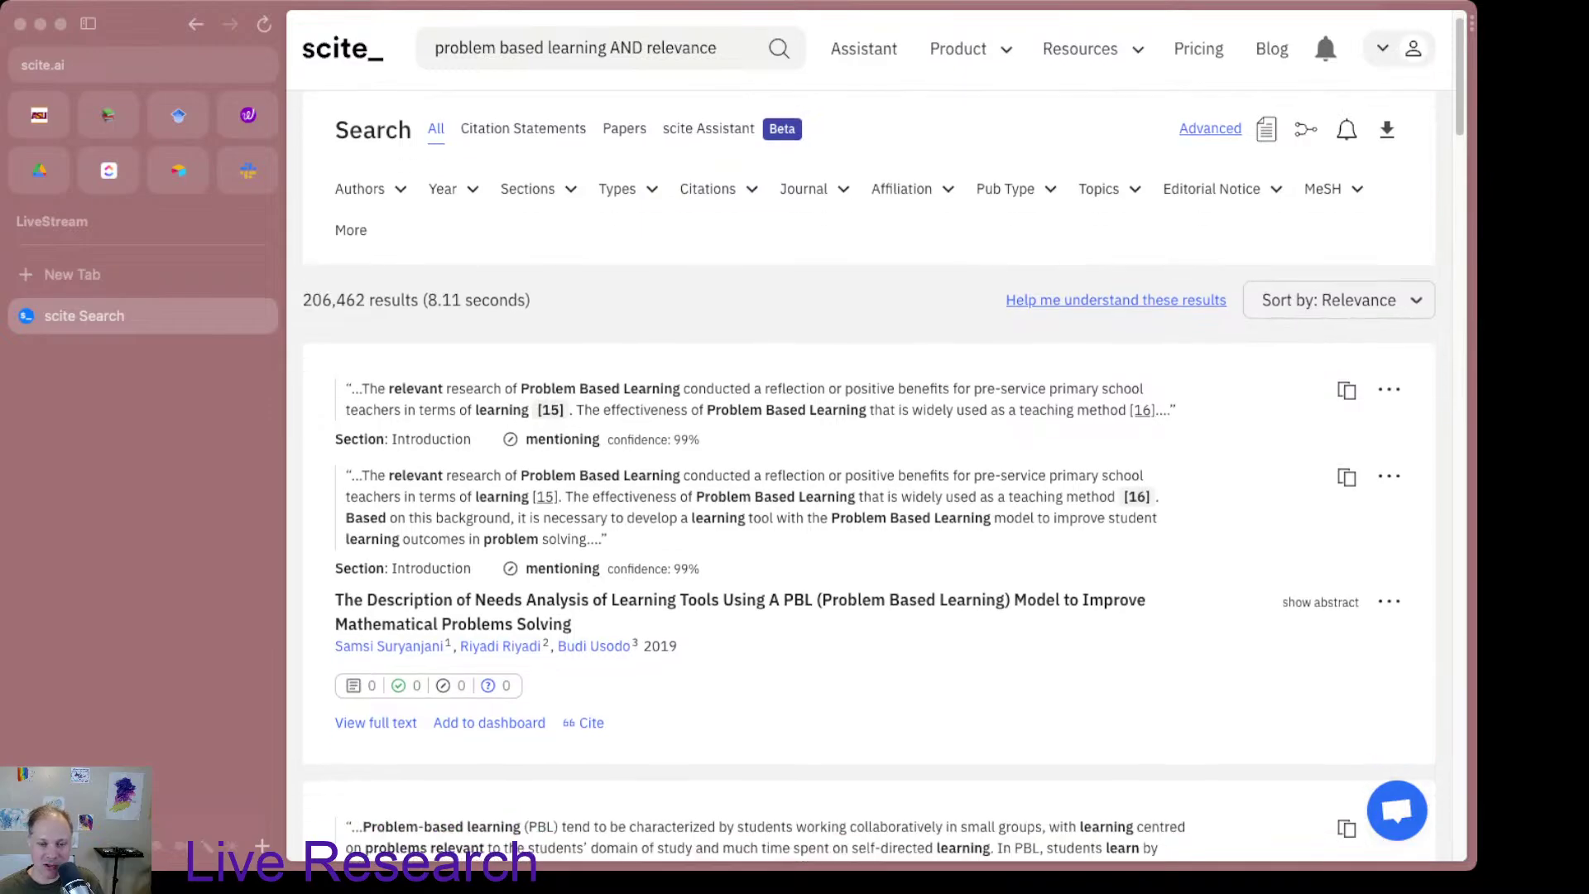
{"action": "scroll", "coordinate": [869, 479], "scroll_direction": "down", "scroll_amount": 1}
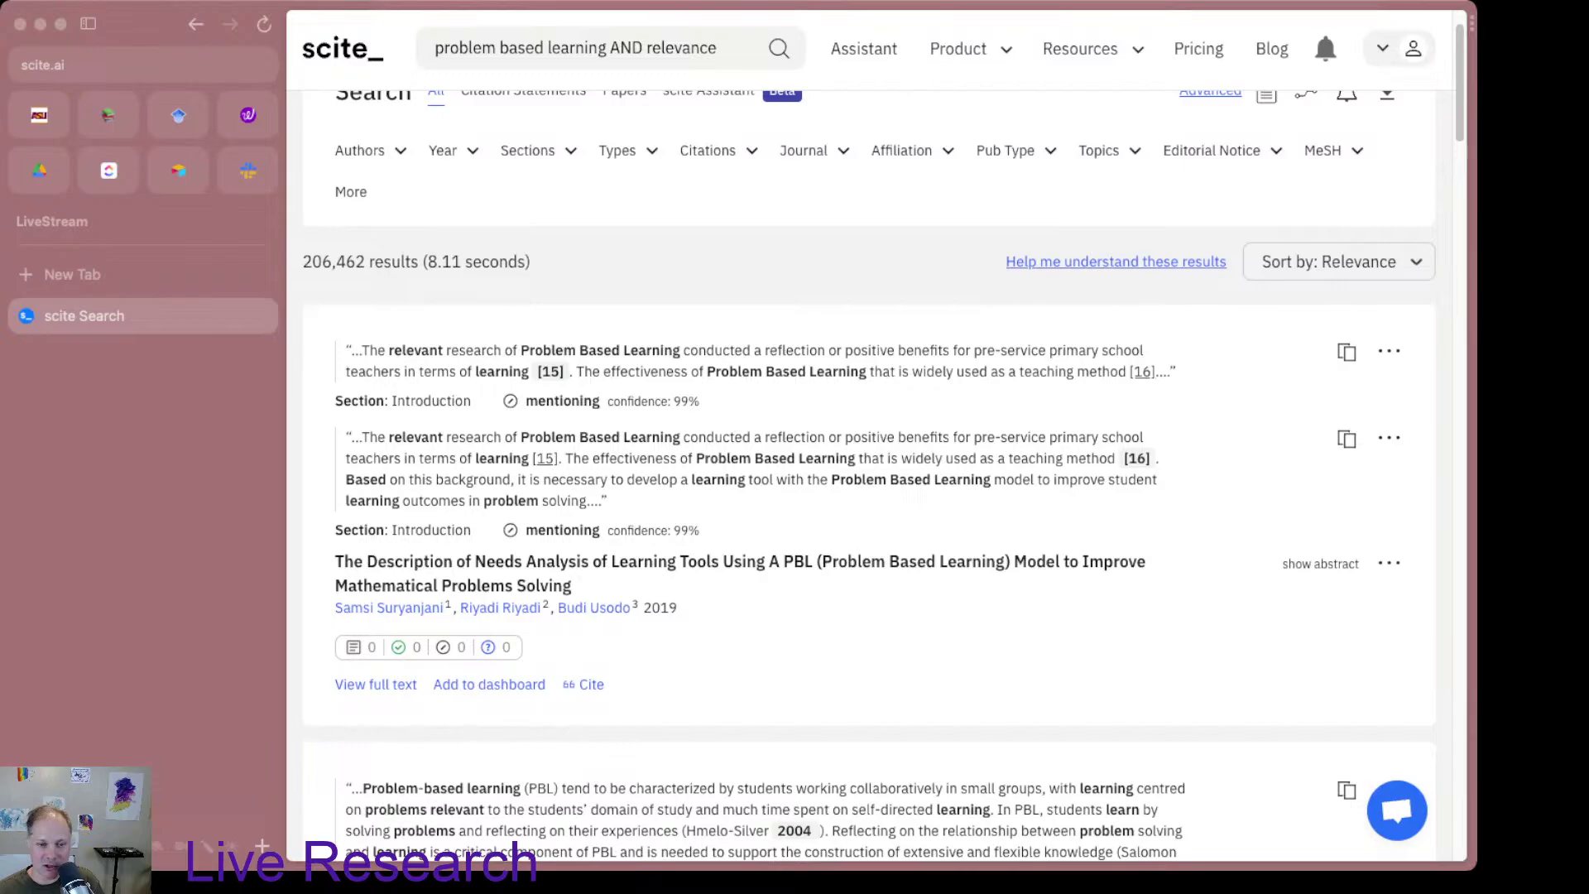
{"action": "scroll", "coordinate": [869, 480], "scroll_direction": "down", "scroll_amount": 4}
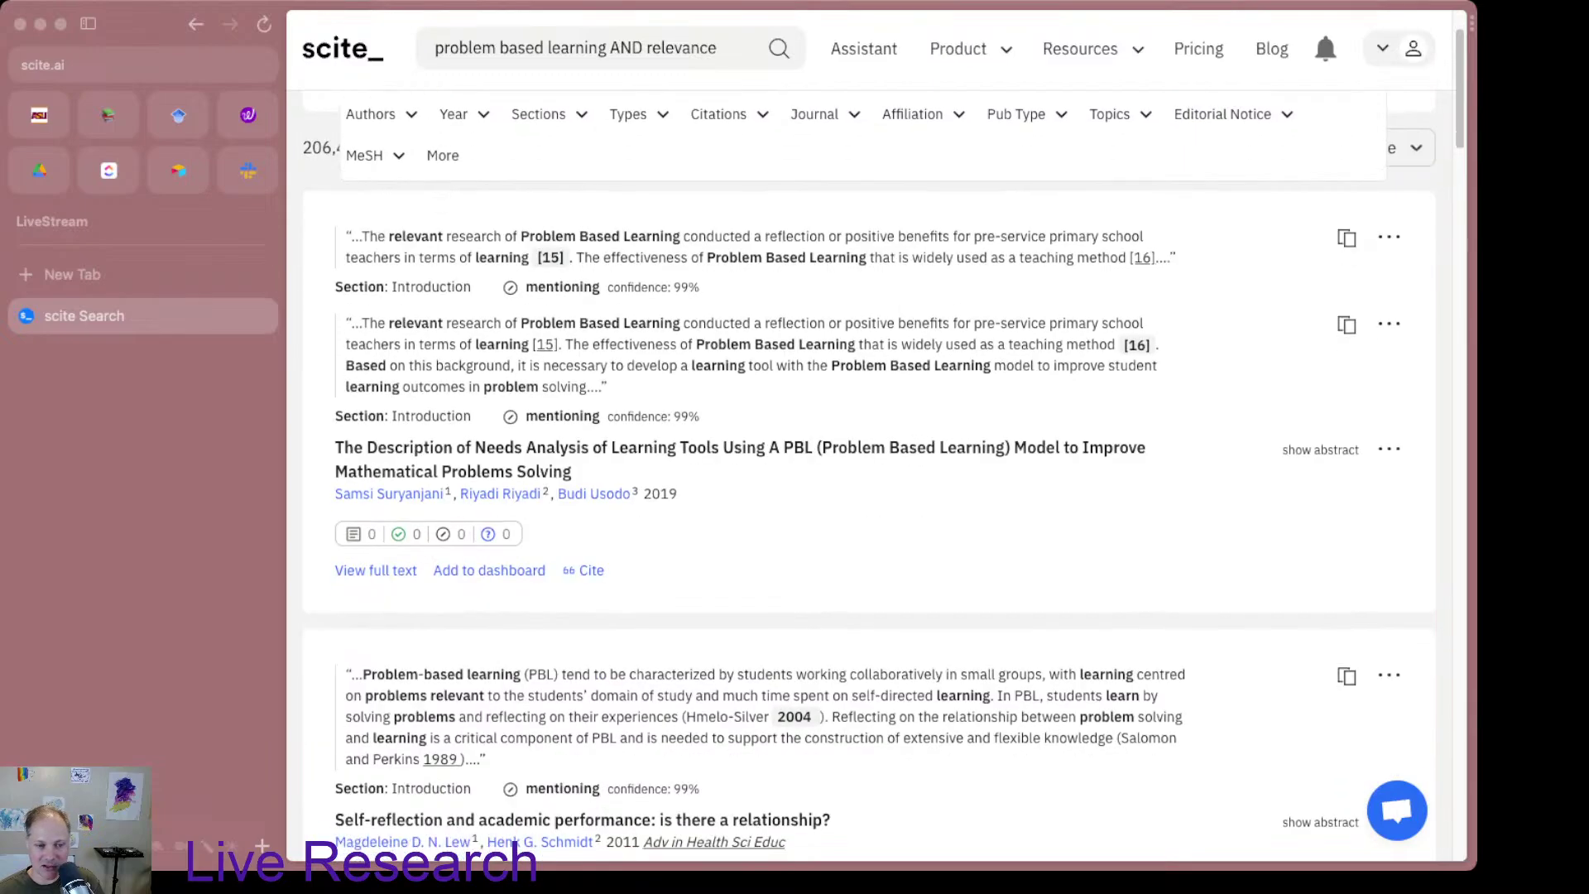
{"action": "scroll", "coordinate": [869, 479], "scroll_direction": "down", "scroll_amount": 1}
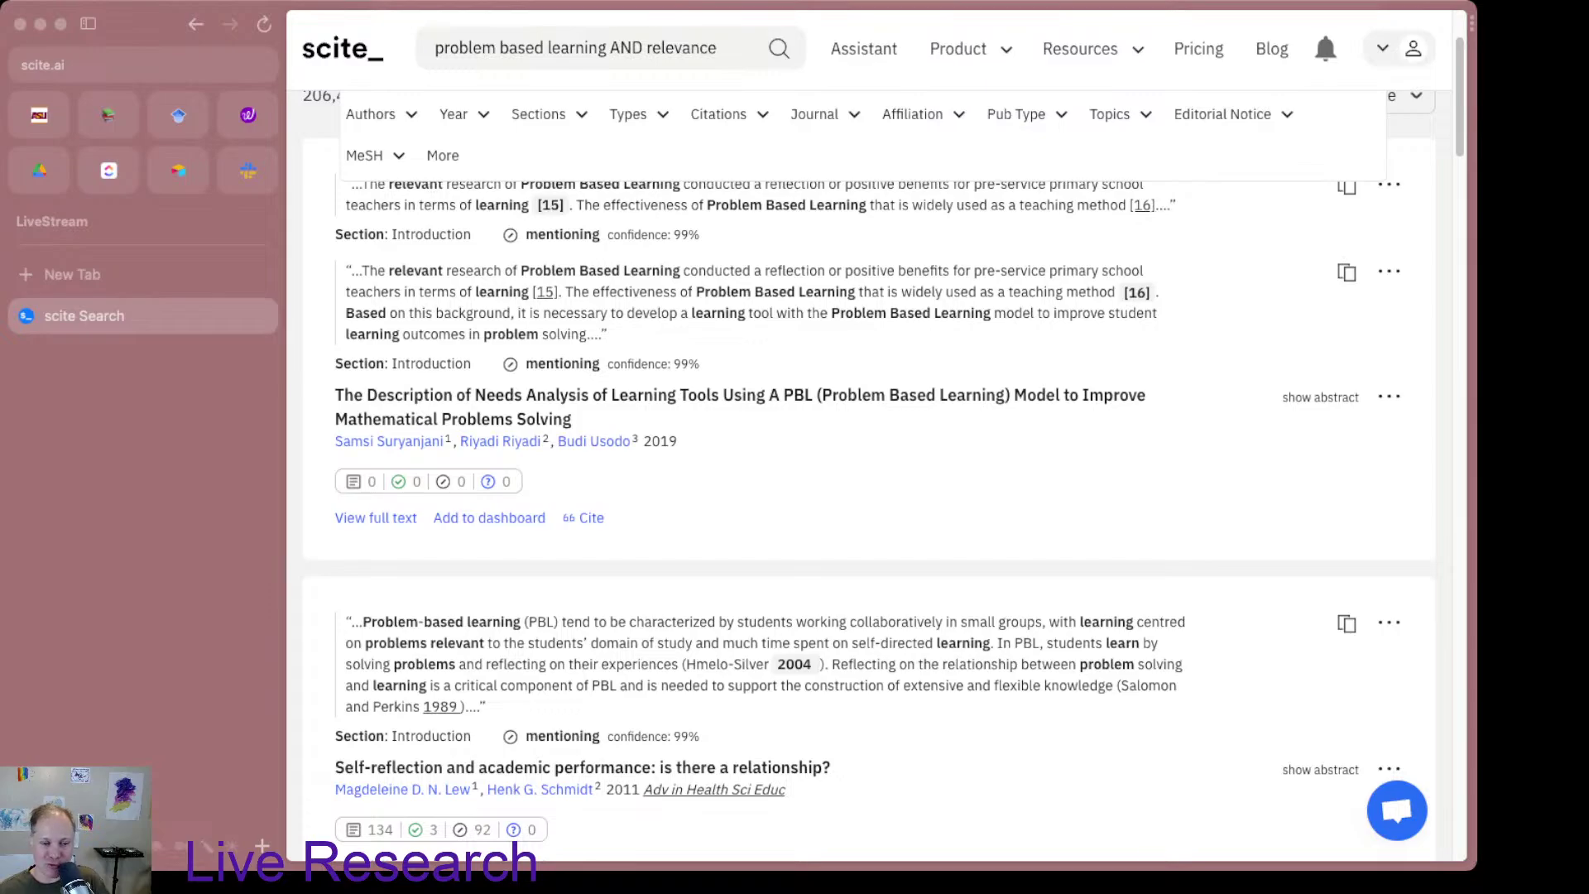
{"action": "scroll", "coordinate": [869, 479], "scroll_direction": "down", "scroll_amount": 1}
{"action": "scroll", "coordinate": [868, 479], "scroll_direction": "down", "scroll_amount": 4}
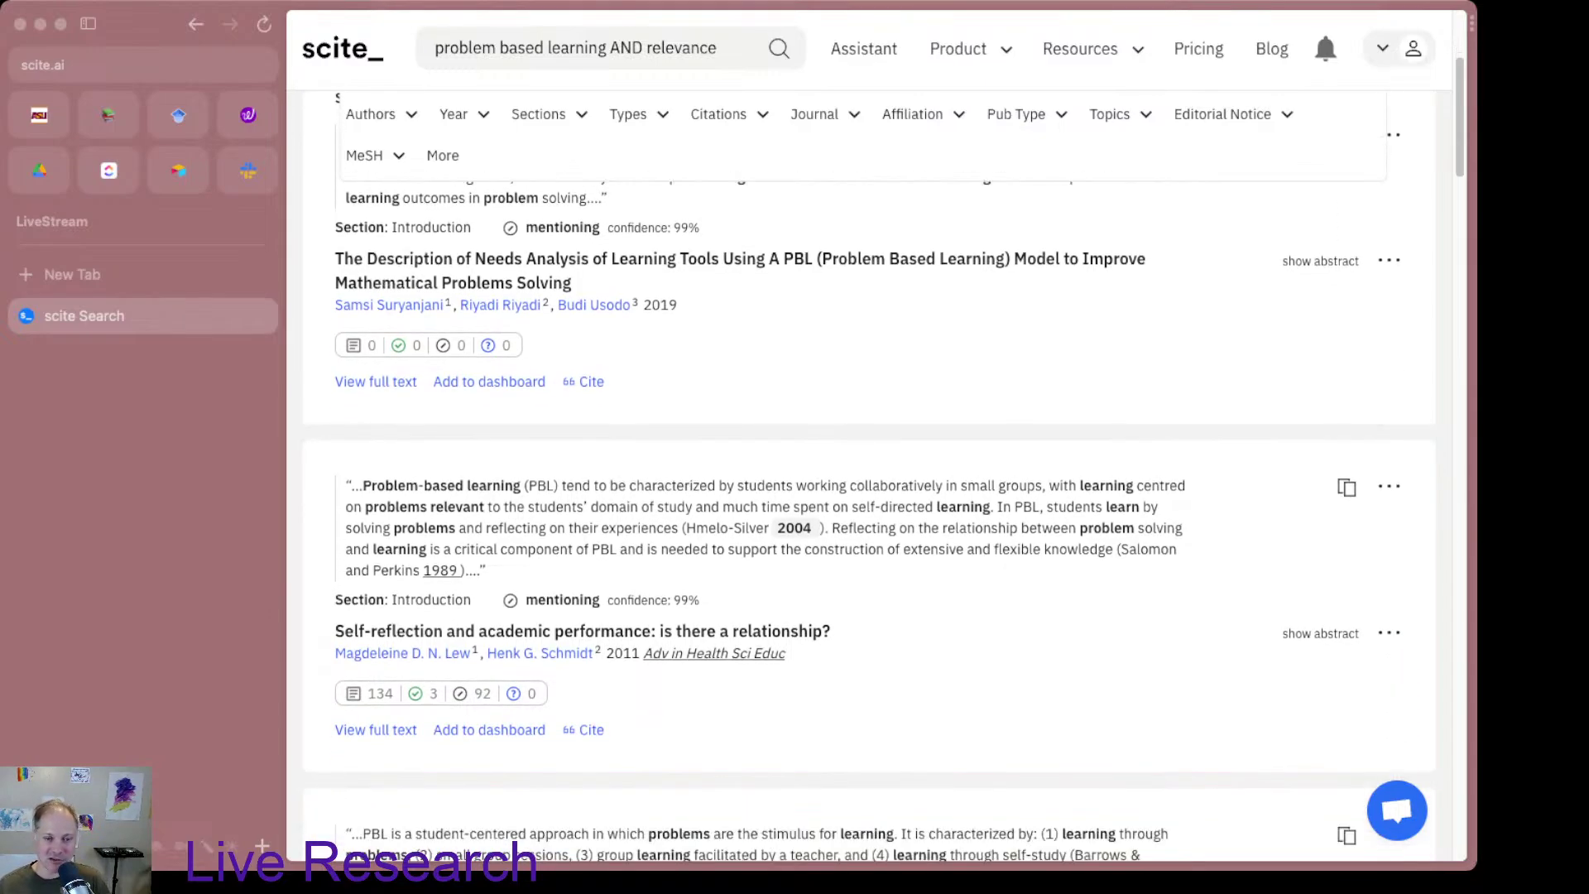
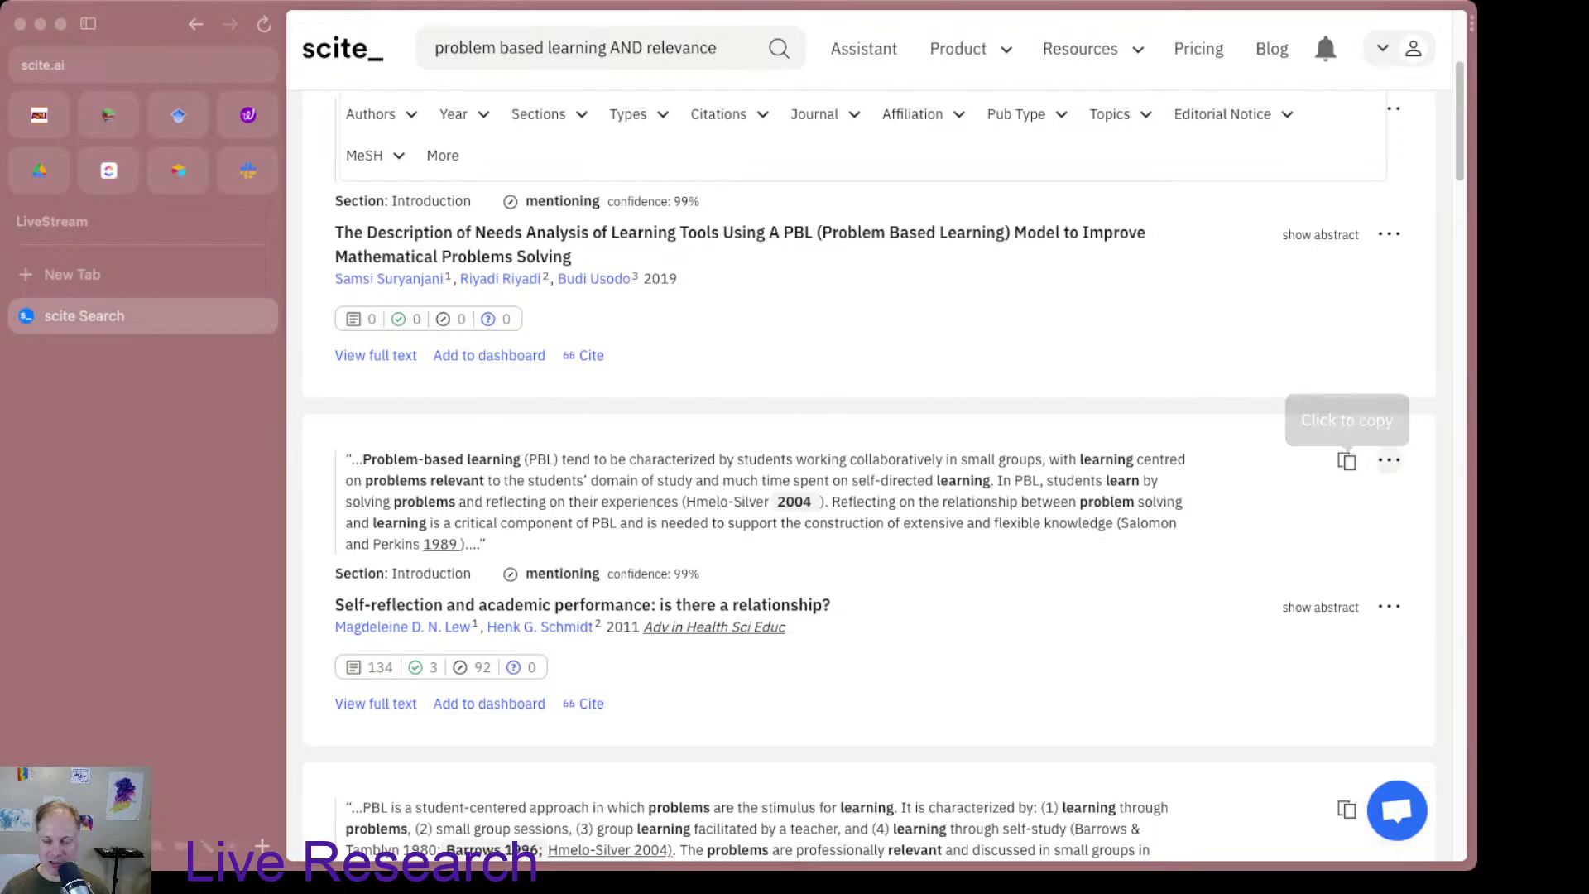
Step: Copy the self-reflection paper's citation statement from the search results into the Problem-based Learning section of the draft note
{"action": "left_click", "coordinate": [1389, 460]}
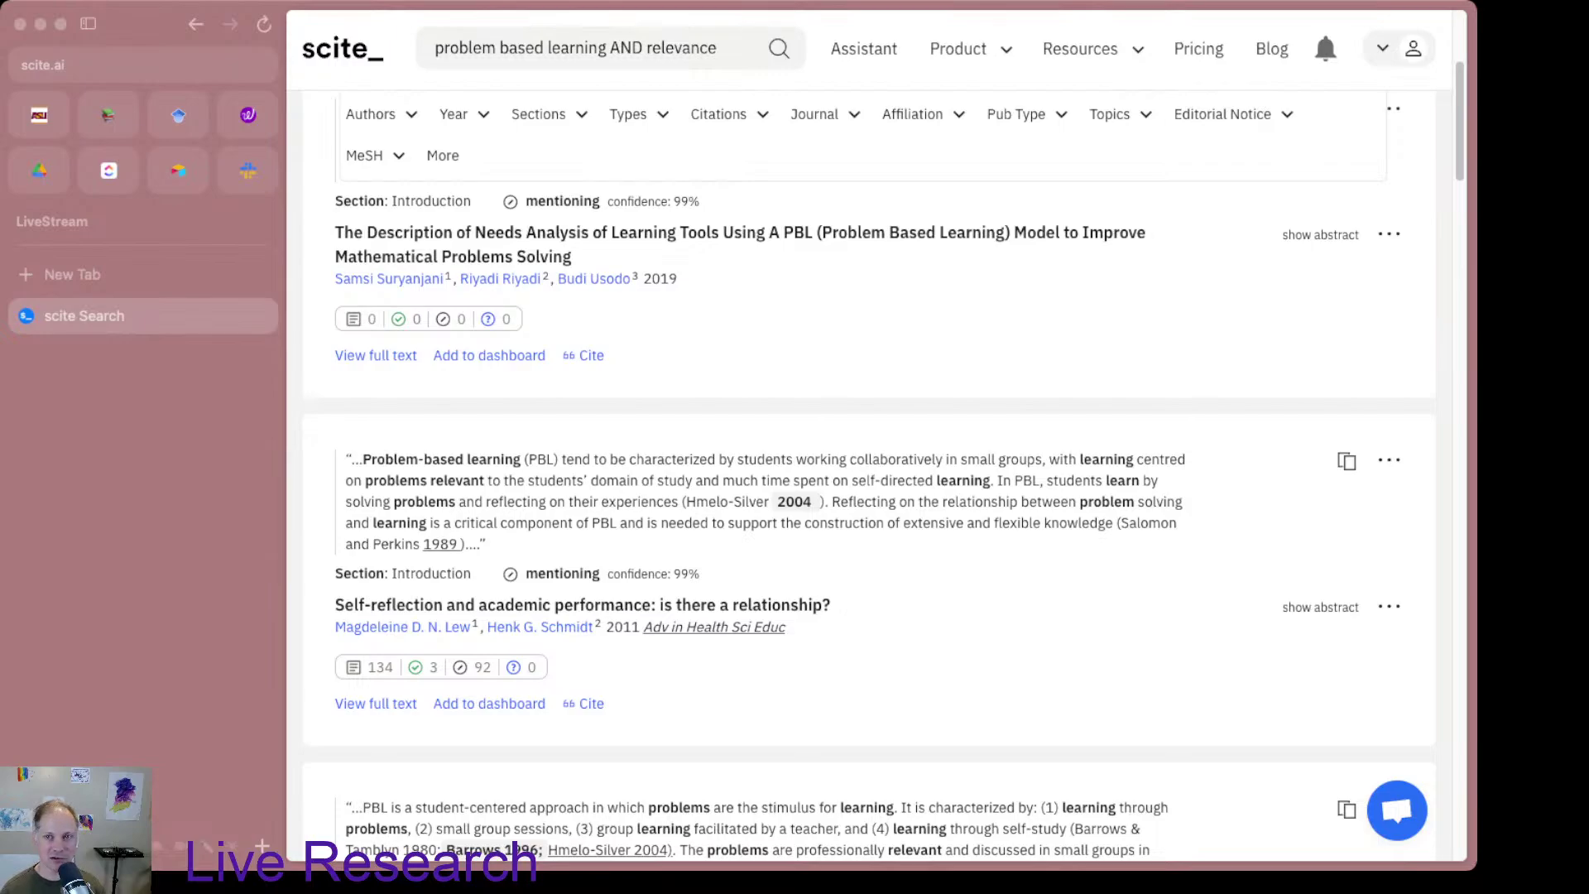
{"action": "scroll", "coordinate": [869, 497], "scroll_direction": "up", "scroll_amount": 5}
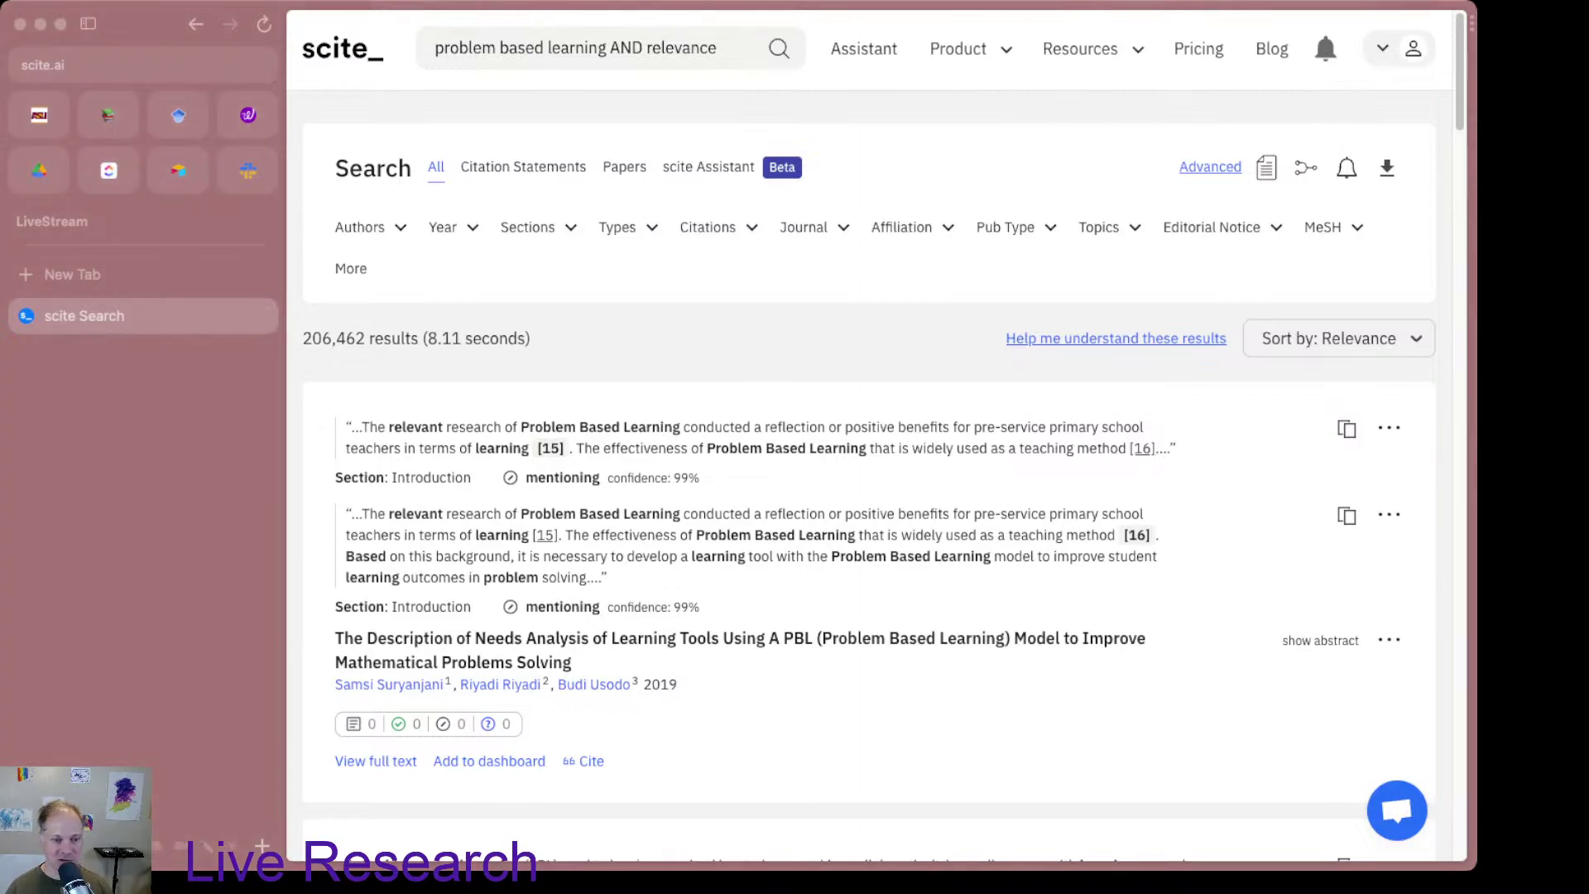
{"action": "scroll", "coordinate": [868, 475], "scroll_direction": "down", "scroll_amount": 5}
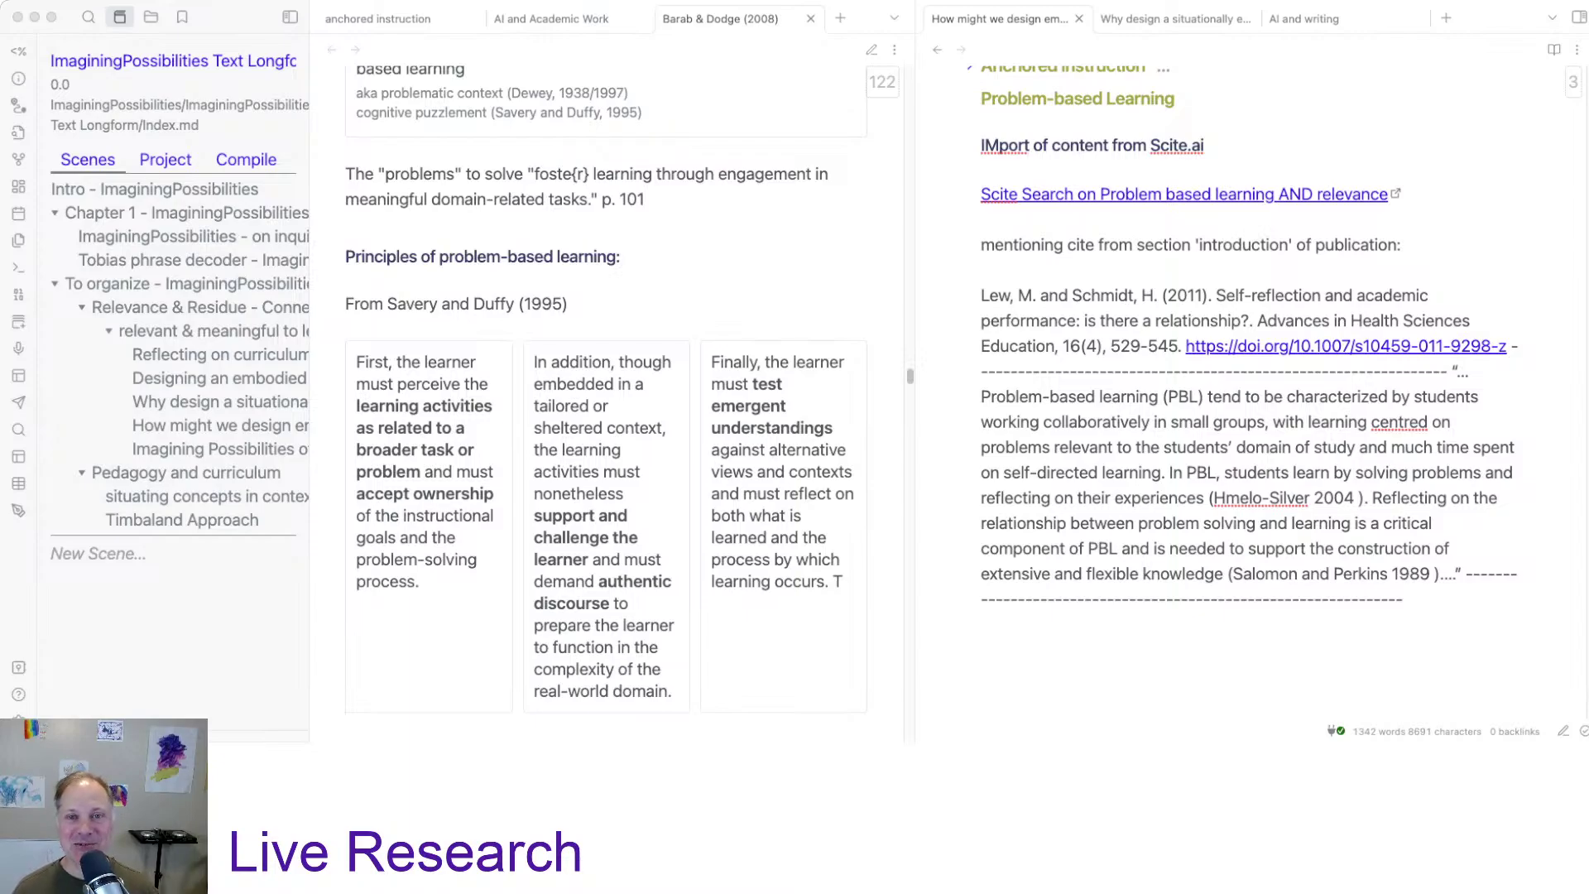
Step: Review the imported citation statement in the draft note and compare it with the self-reflection paper's snippet in the search results
{"action": "left_click", "coordinate": [980, 396]}
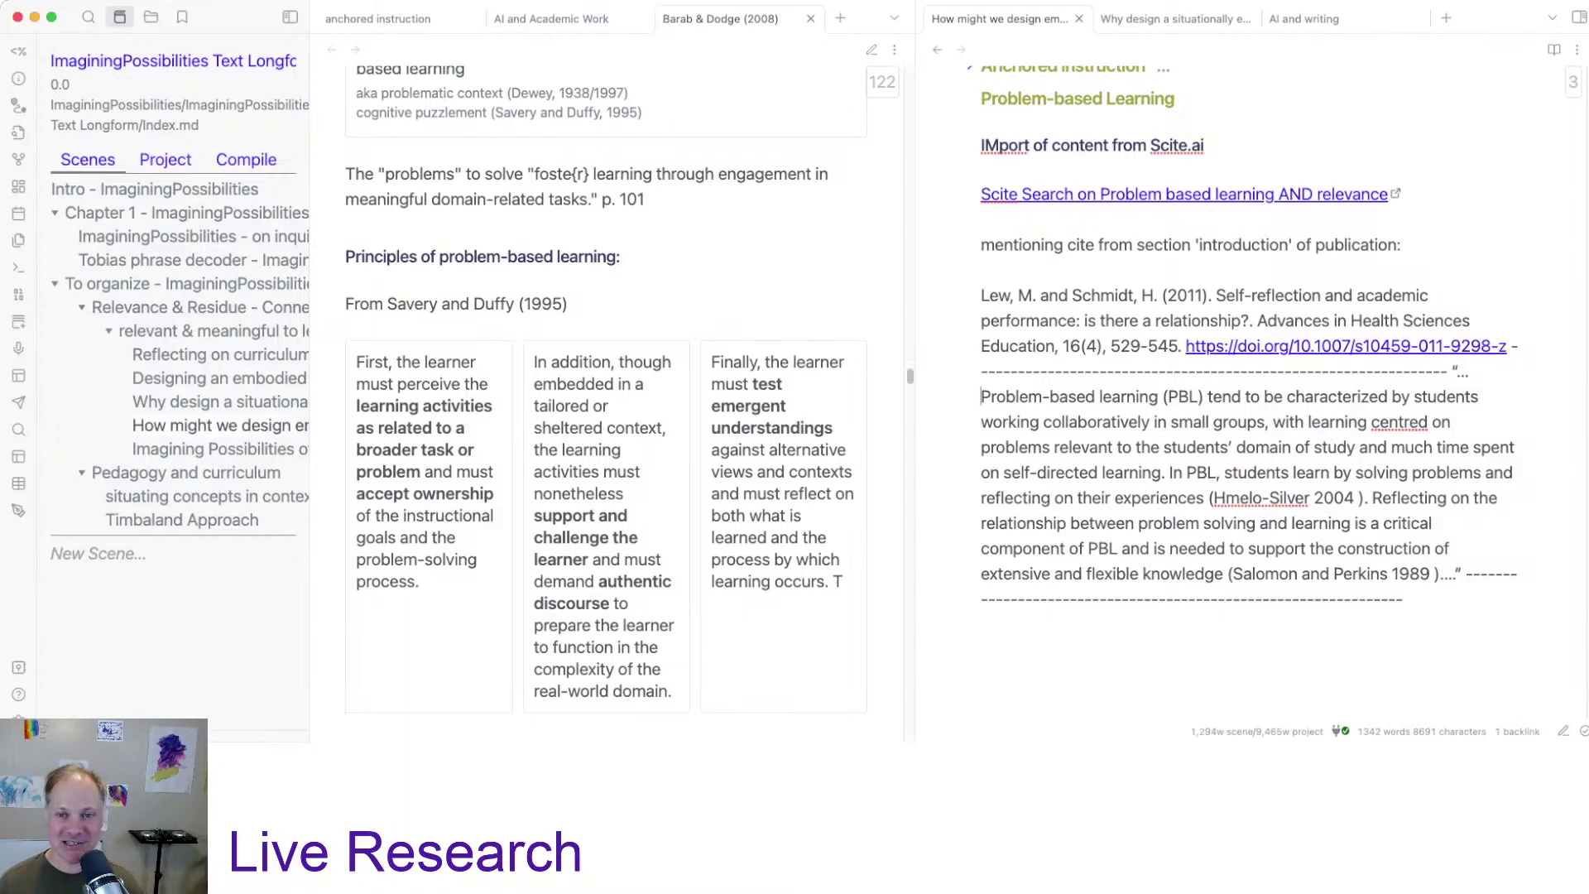
{"action": "scroll", "coordinate": [1241, 398], "scroll_direction": "up", "scroll_amount": 5}
{"action": "scroll", "coordinate": [1241, 397], "scroll_direction": "down", "scroll_amount": 3}
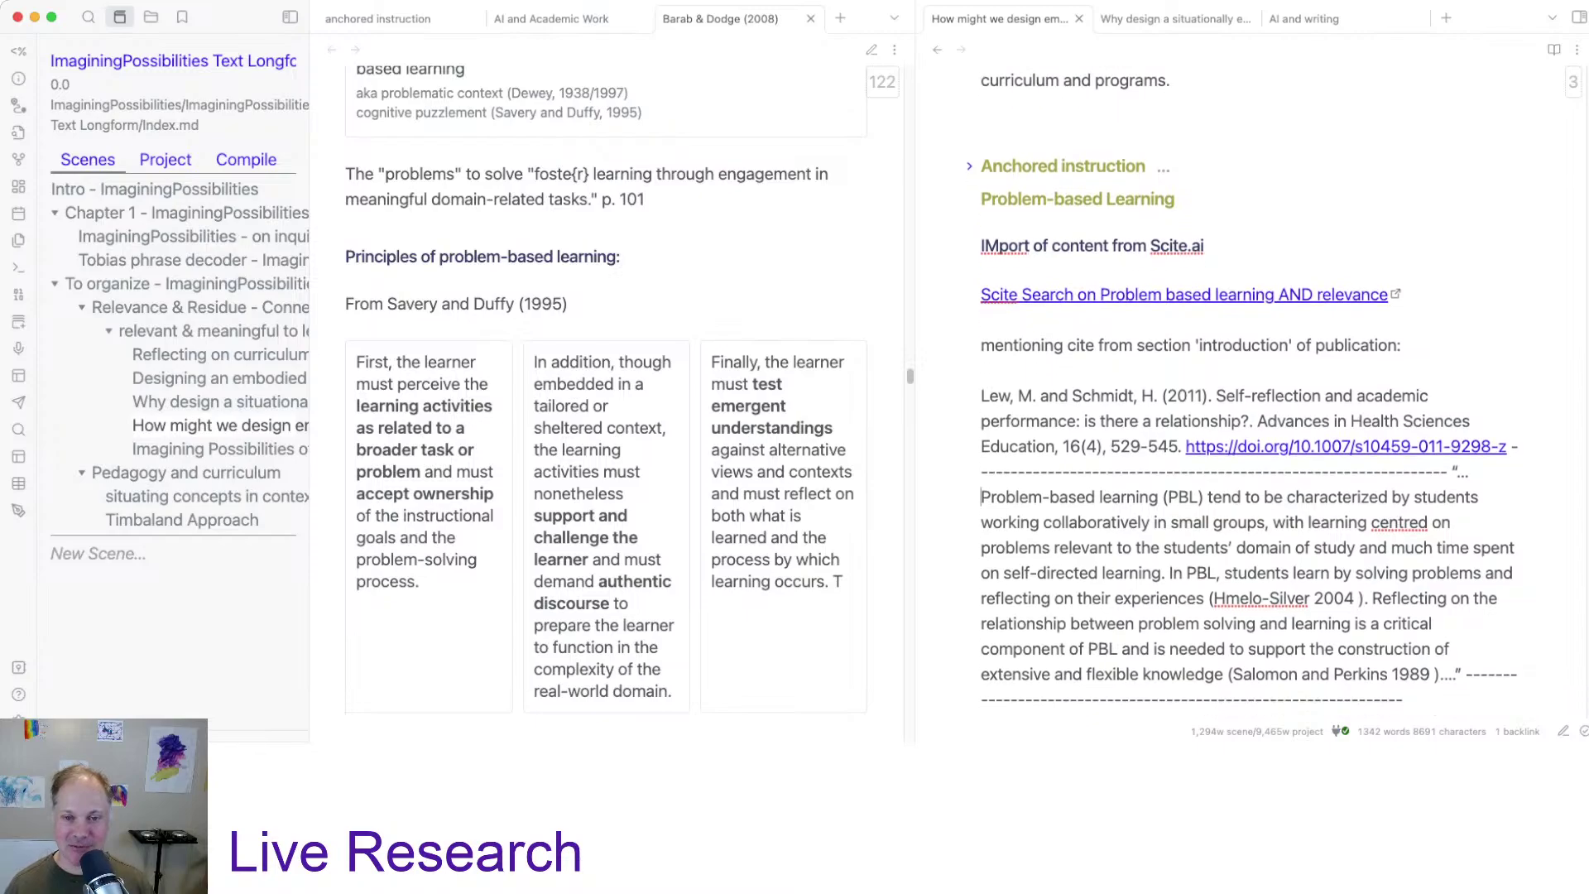
{"action": "left_click_drag", "start_coordinate": [981, 362], "coordinate": [1402, 666]}
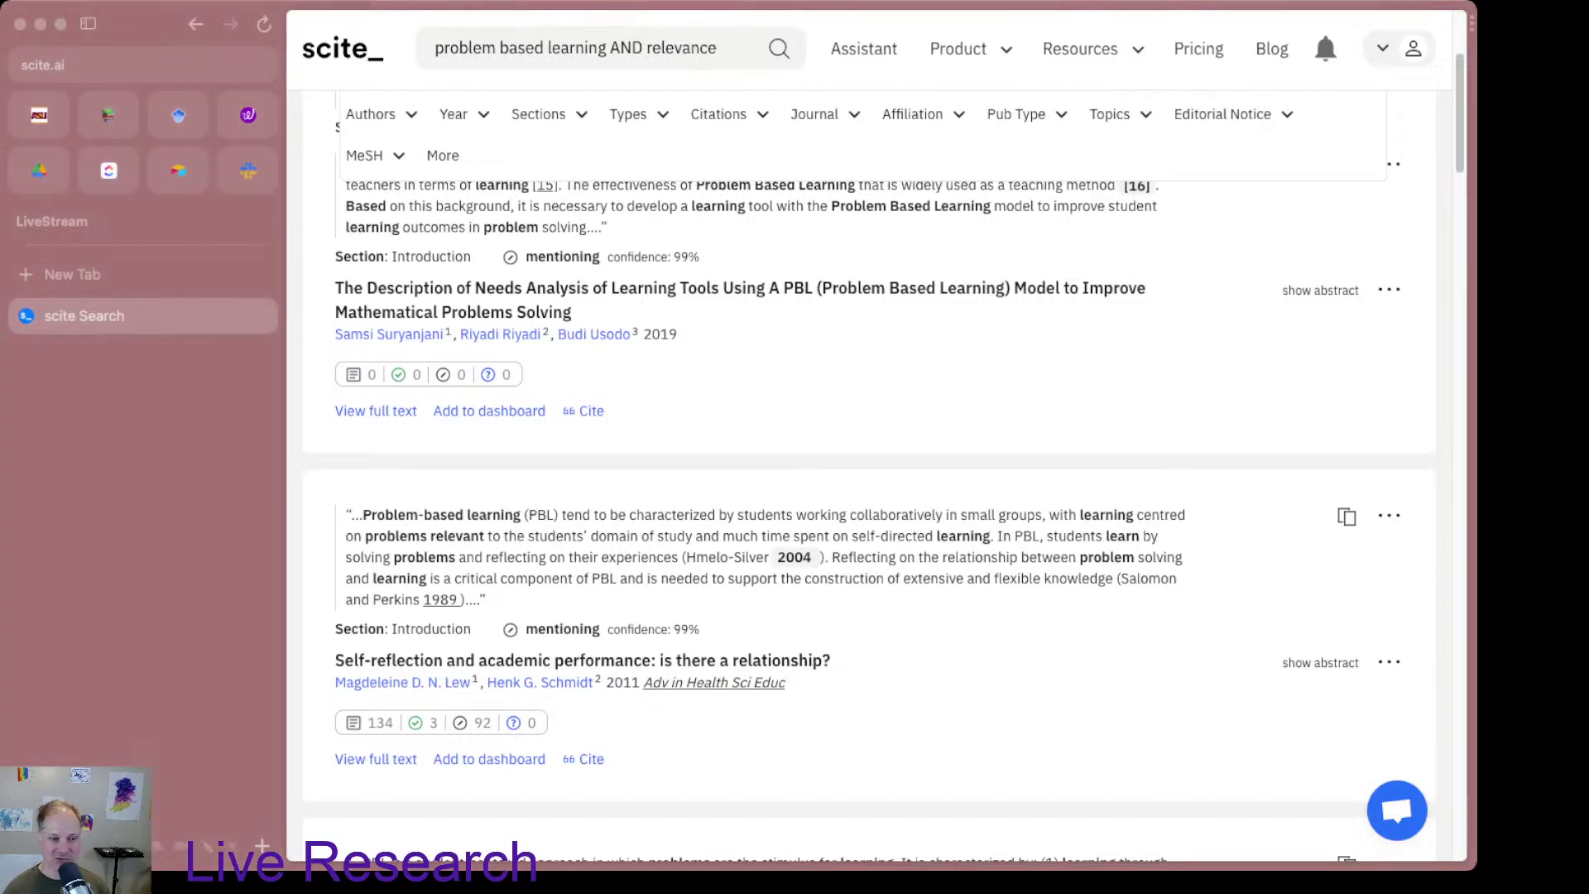
{"action": "left_click_drag", "start_coordinate": [346, 514], "coordinate": [486, 599]}
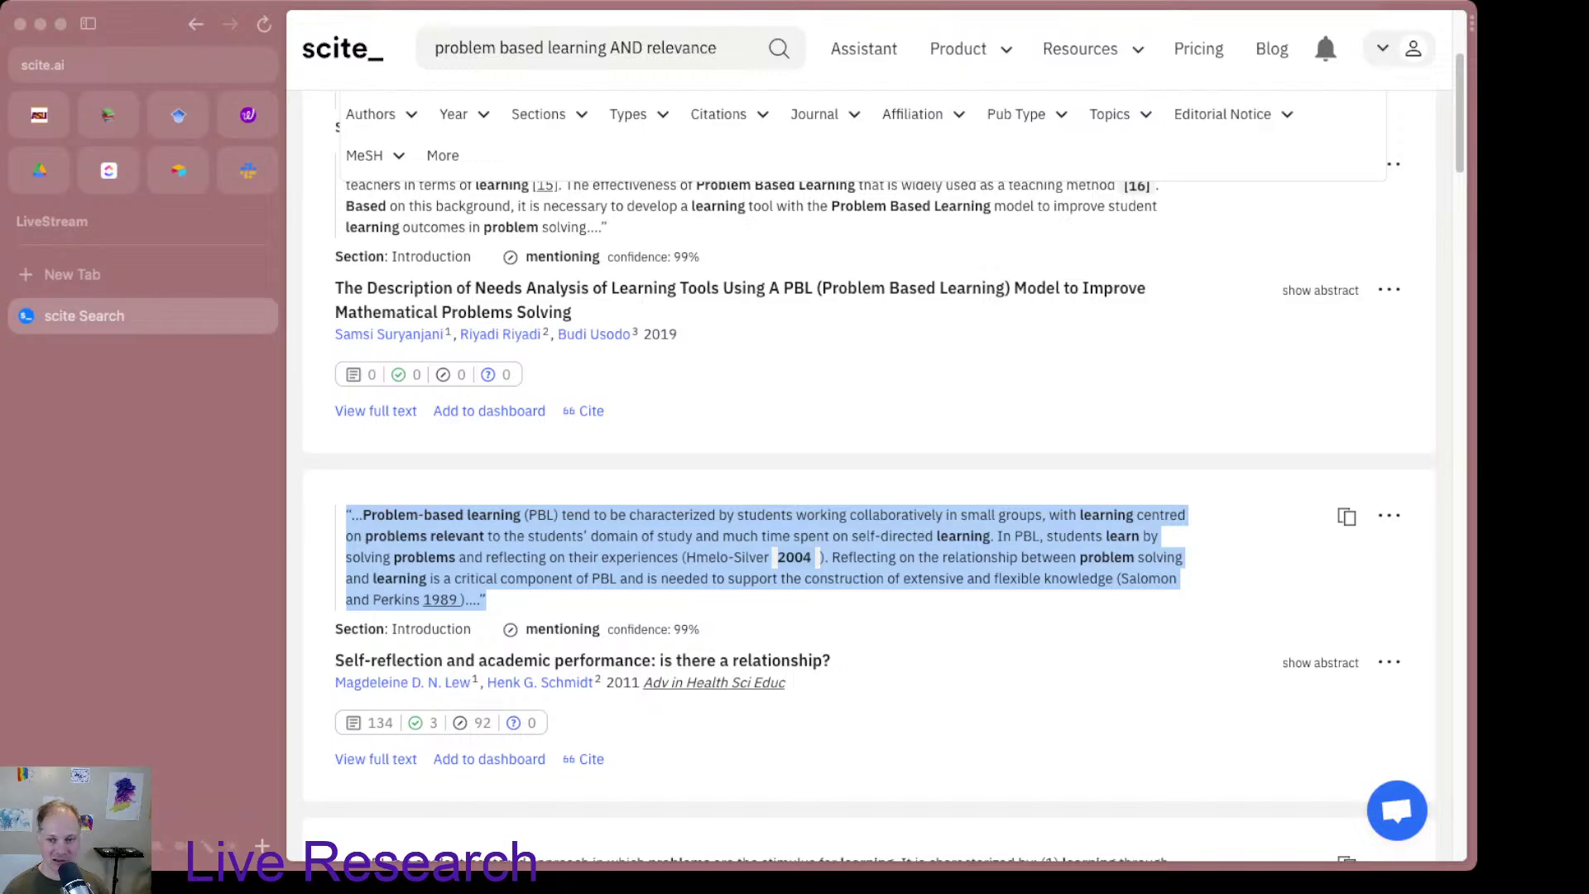
{"action": "left_click", "coordinate": [487, 599]}
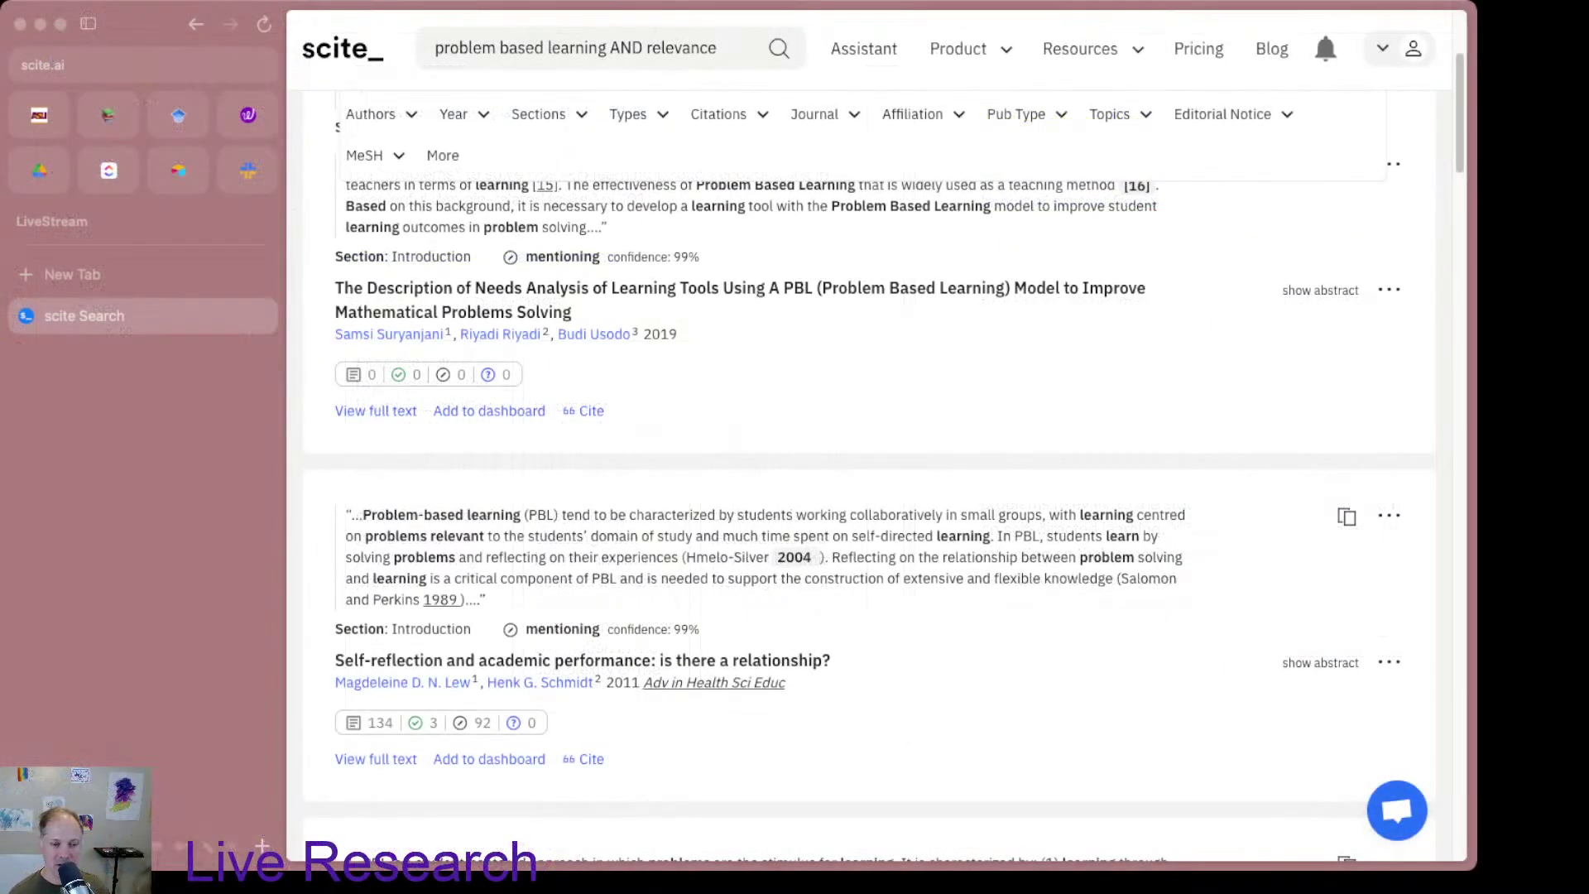
Step: Show the abstract of "Self-reflection and academic performance: is there a relationship?" and read it alongside the citation statement
{"action": "scroll", "coordinate": [868, 485], "scroll_direction": "down", "scroll_amount": 2}
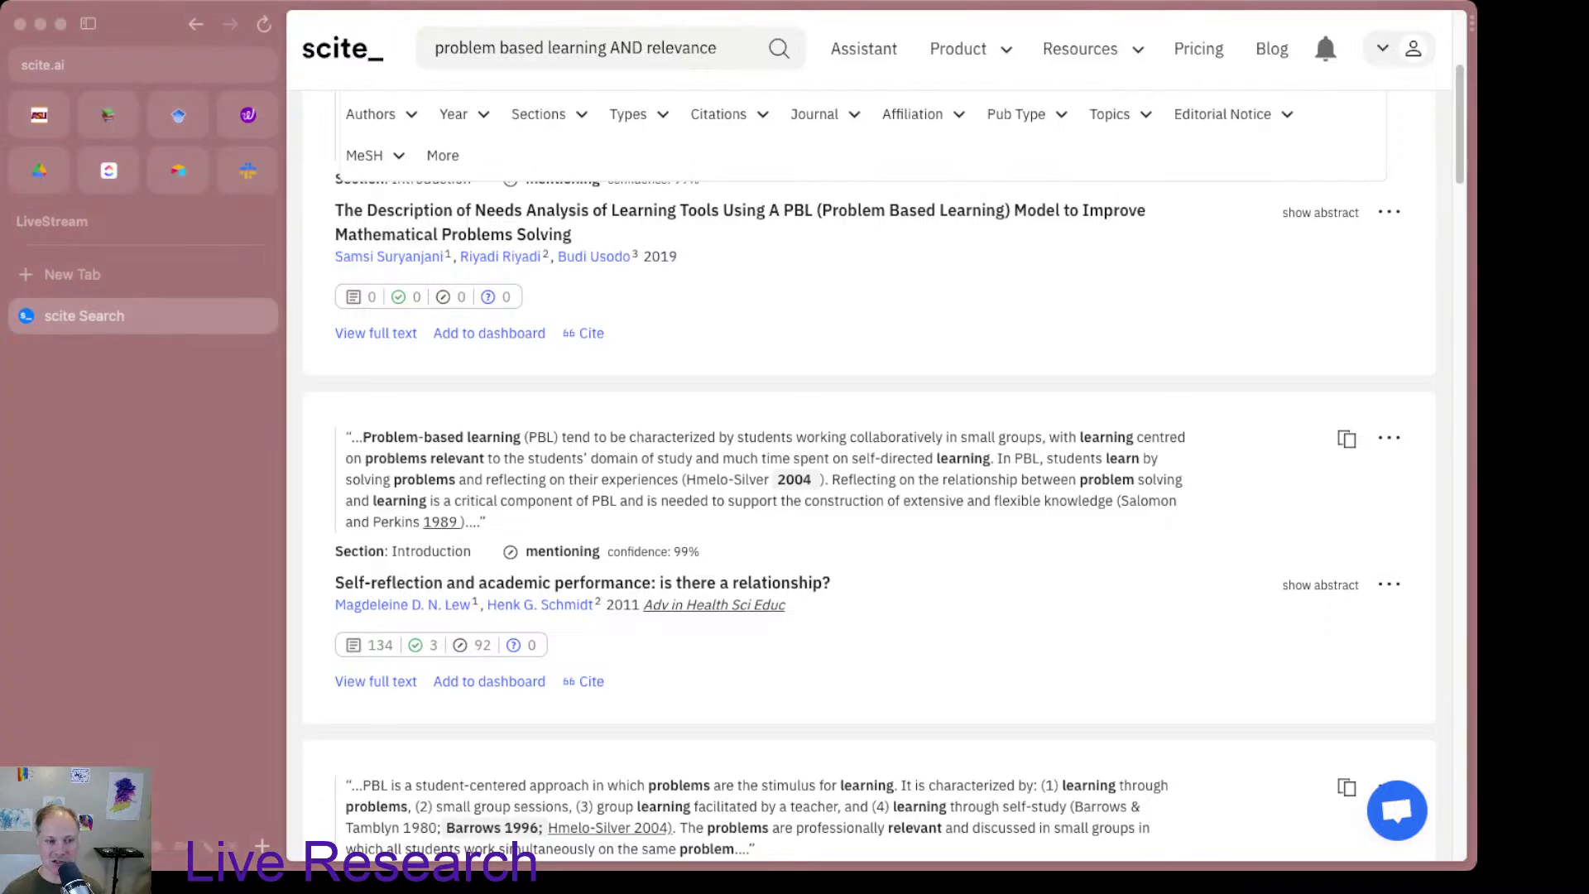
{"action": "scroll", "coordinate": [869, 485], "scroll_direction": "down", "scroll_amount": 1}
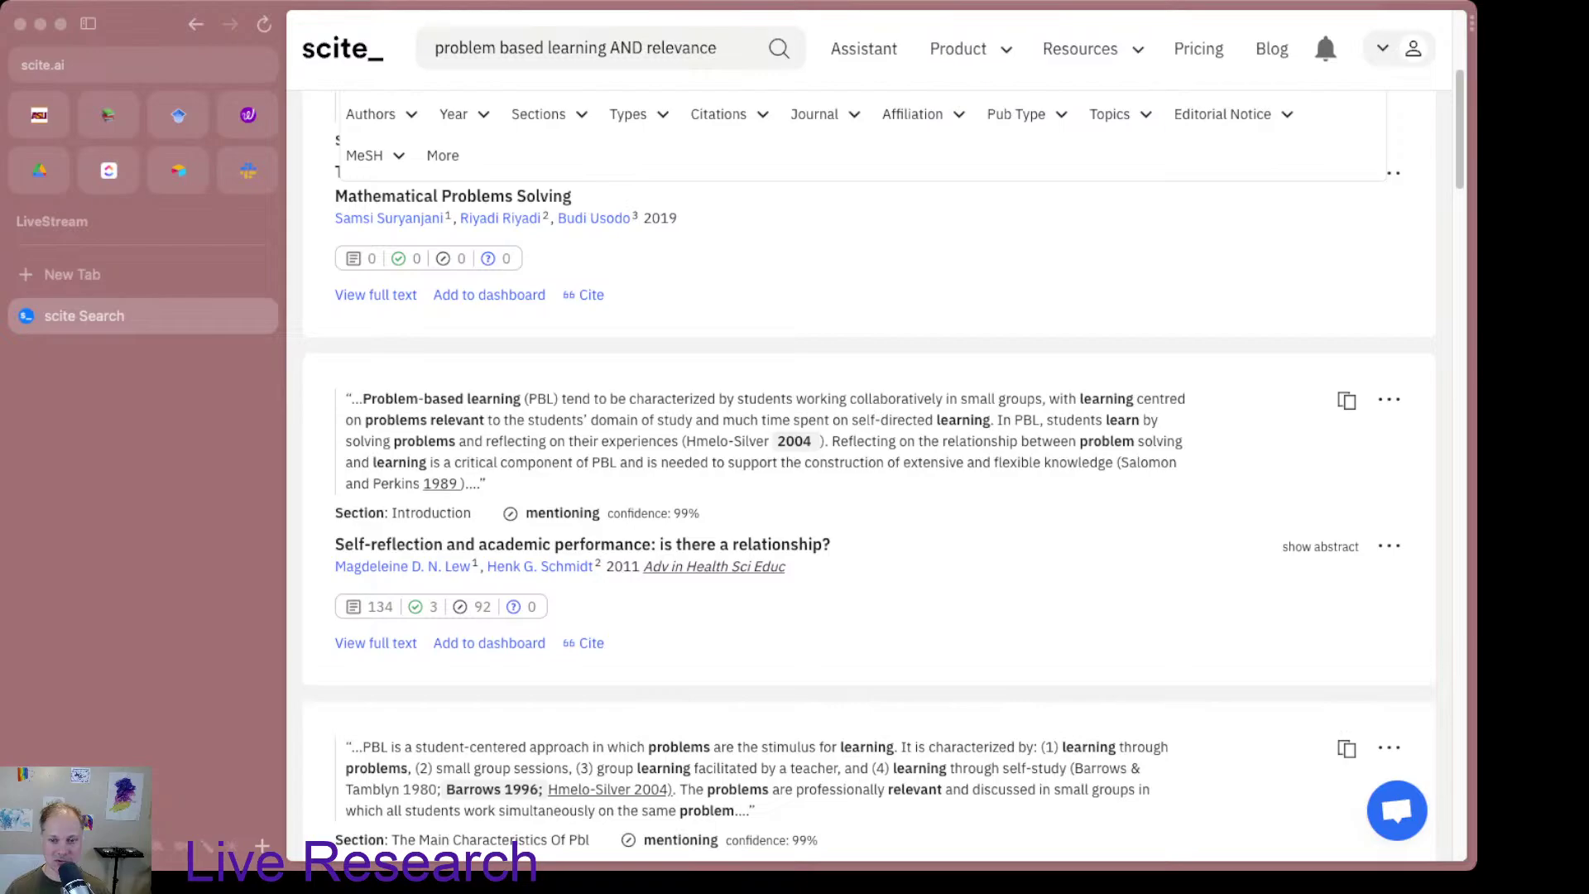
{"action": "left_click", "coordinate": [1320, 547]}
{"action": "scroll", "coordinate": [1320, 546], "scroll_direction": "down", "scroll_amount": 2}
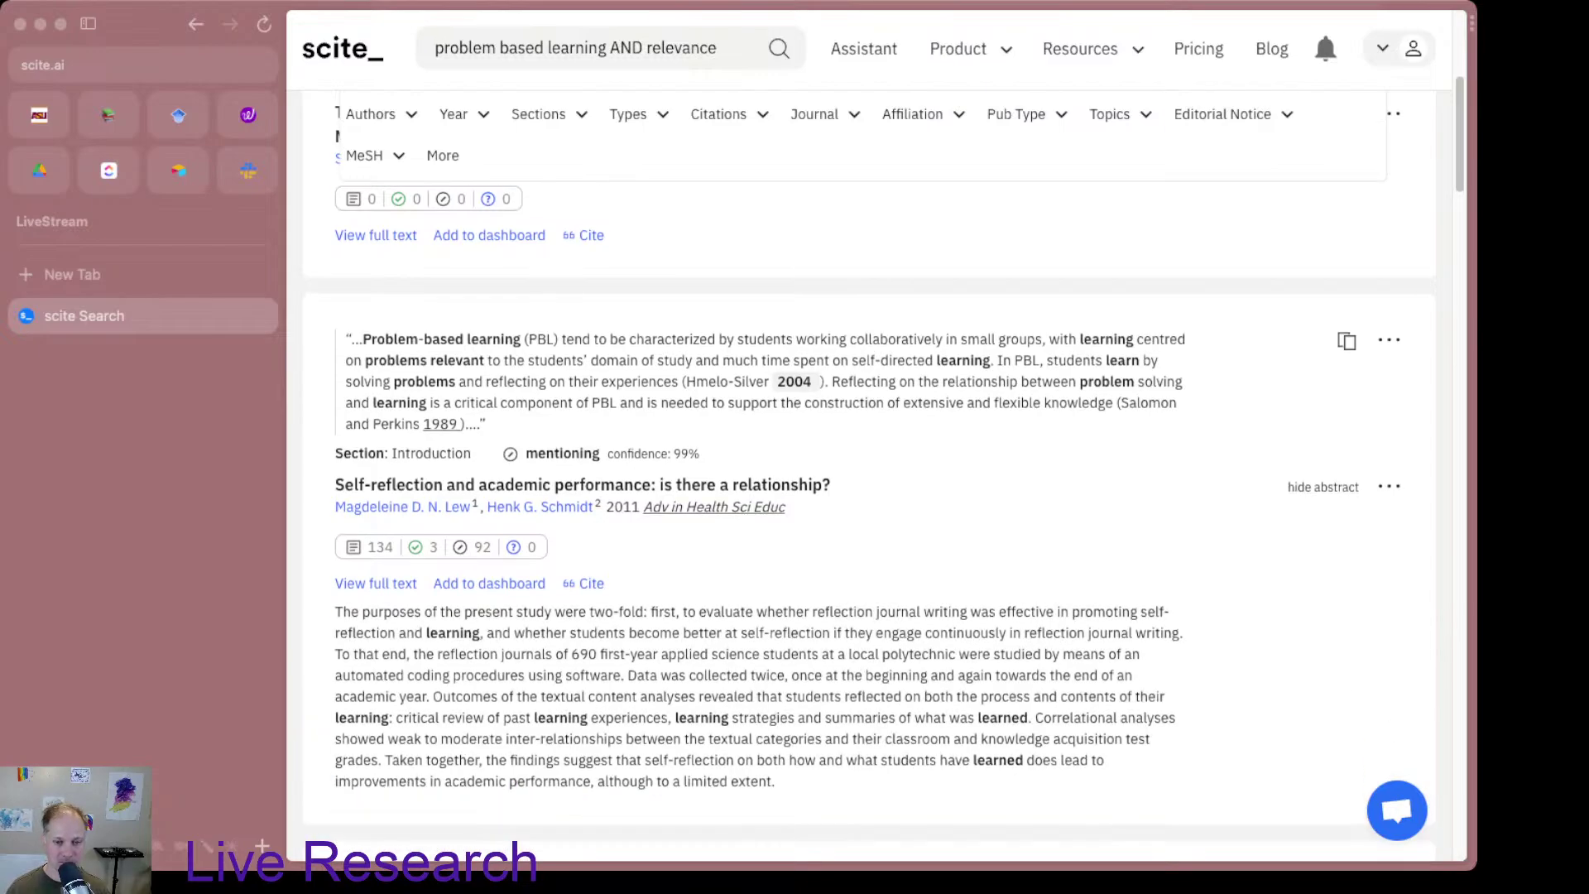
{"action": "scroll", "coordinate": [869, 467], "scroll_direction": "down", "scroll_amount": 1}
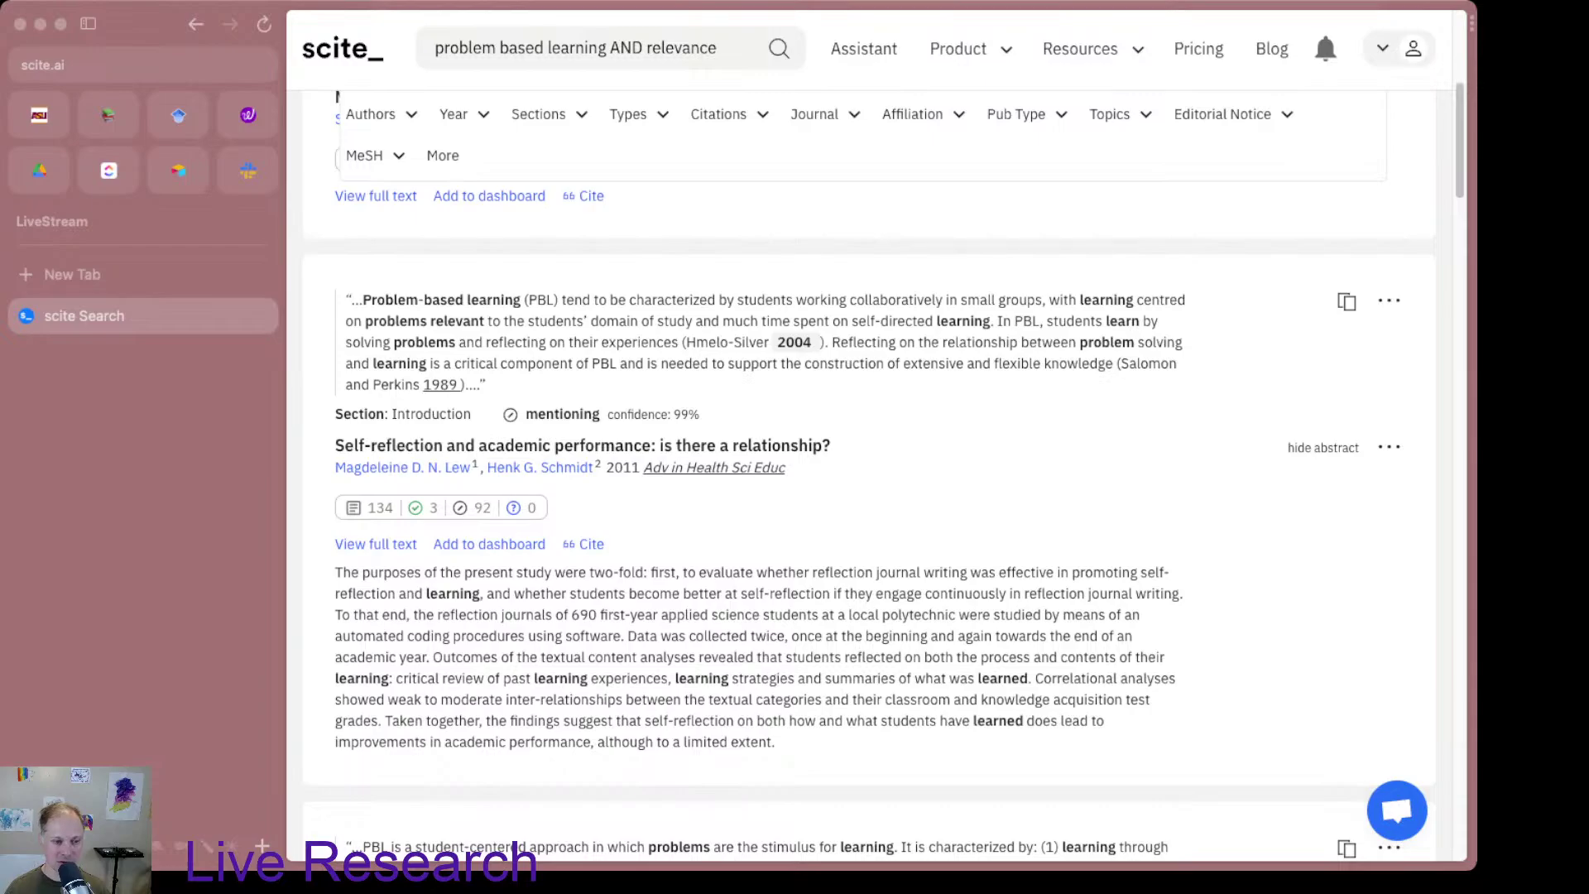
{"action": "scroll", "coordinate": [868, 475], "scroll_direction": "down", "scroll_amount": 1}
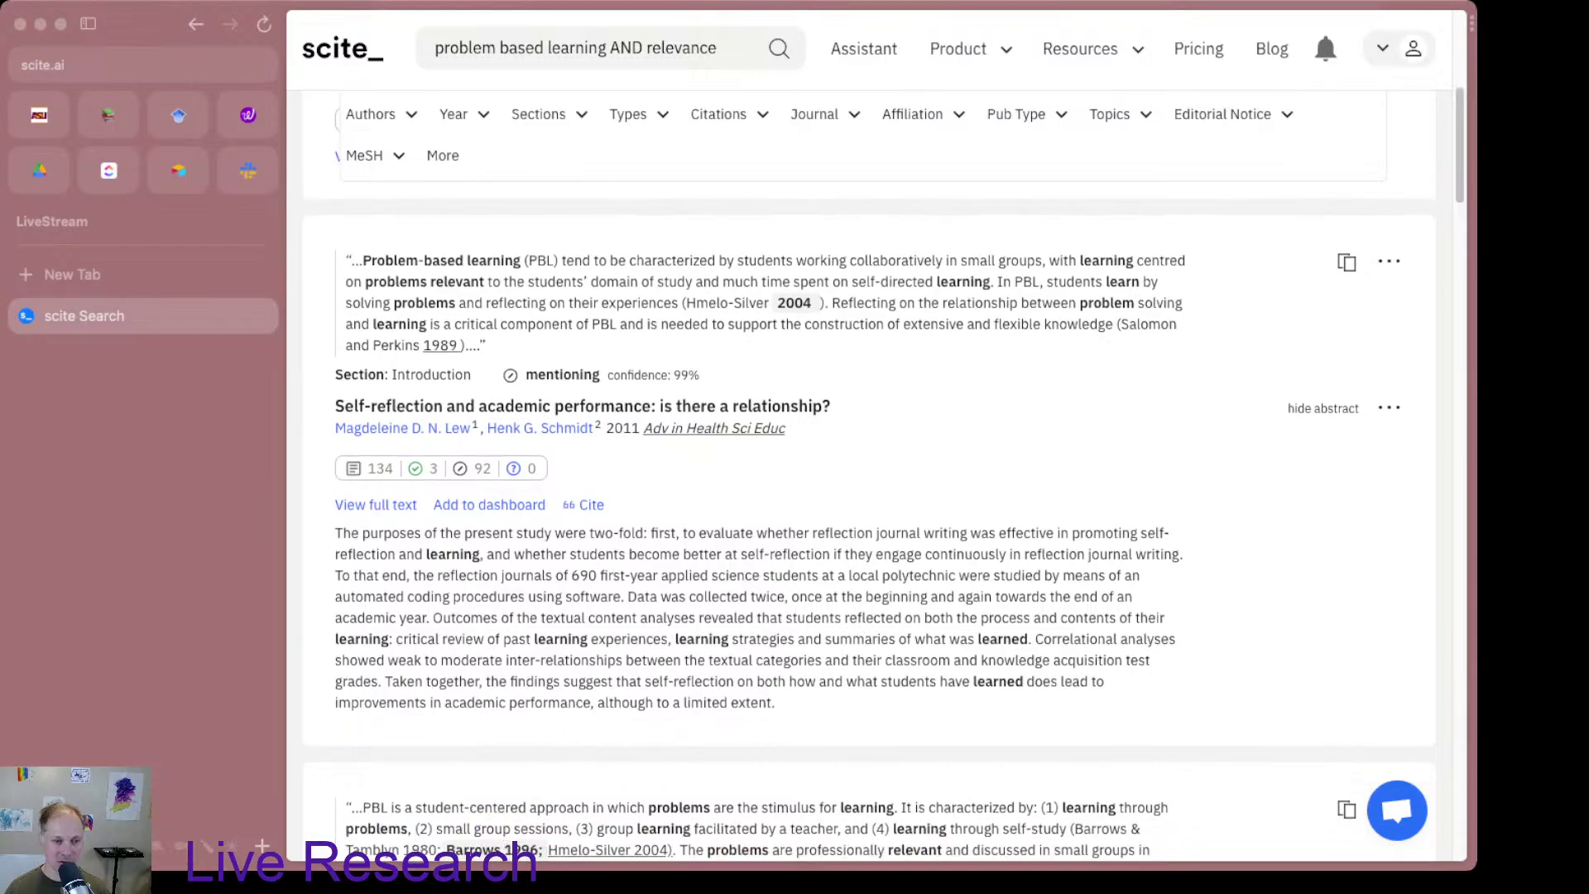
{"action": "scroll", "coordinate": [869, 529], "scroll_direction": "up", "scroll_amount": 2}
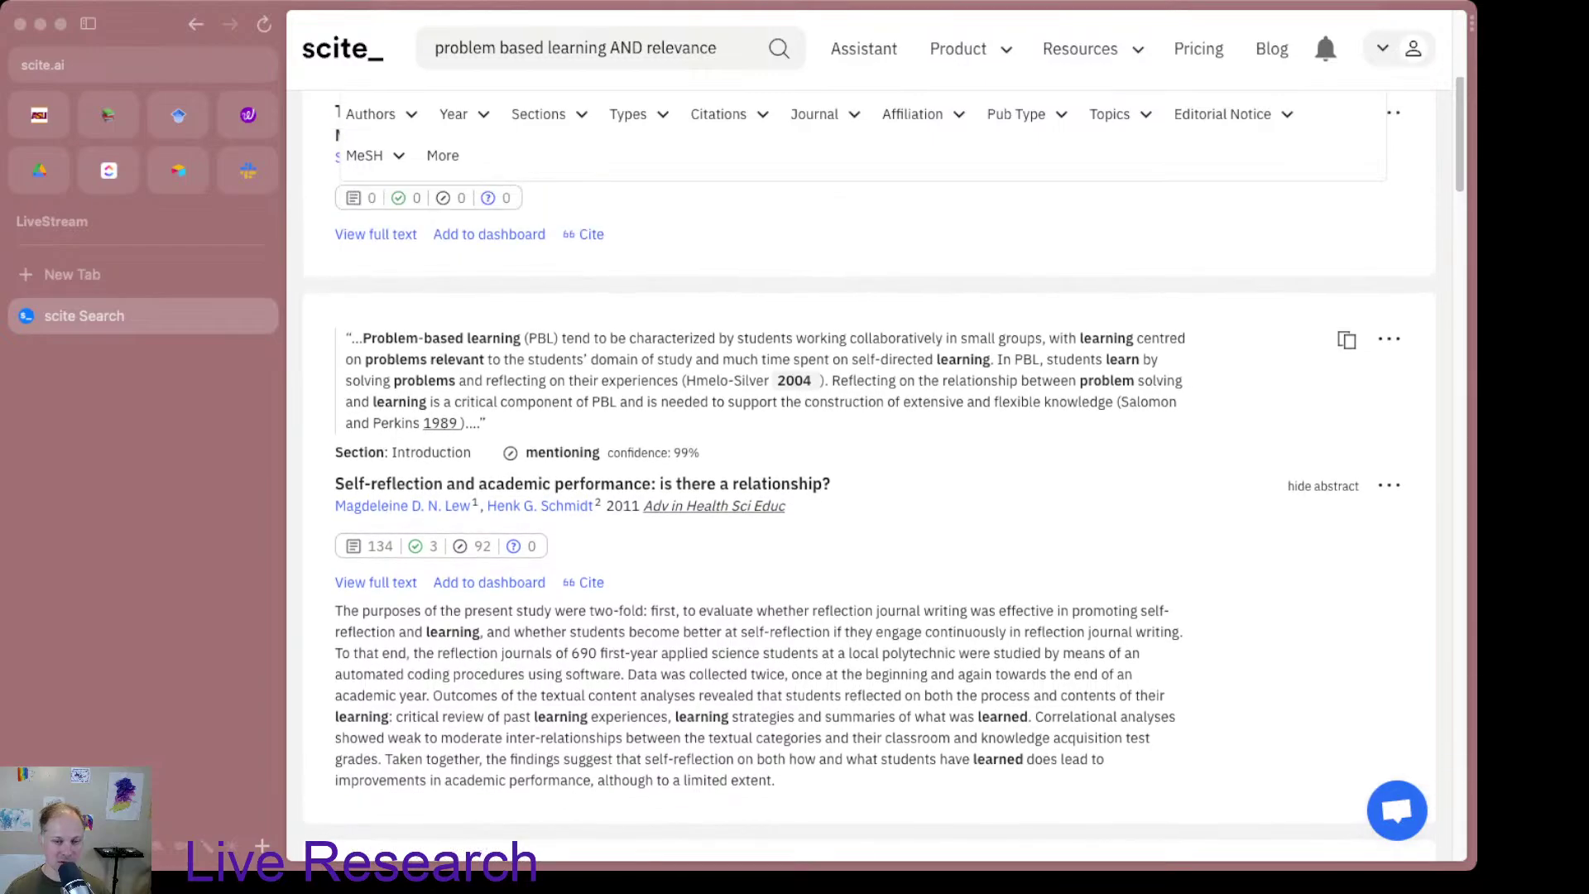
{"action": "scroll", "coordinate": [591, 594], "scroll_direction": "up", "scroll_amount": 1}
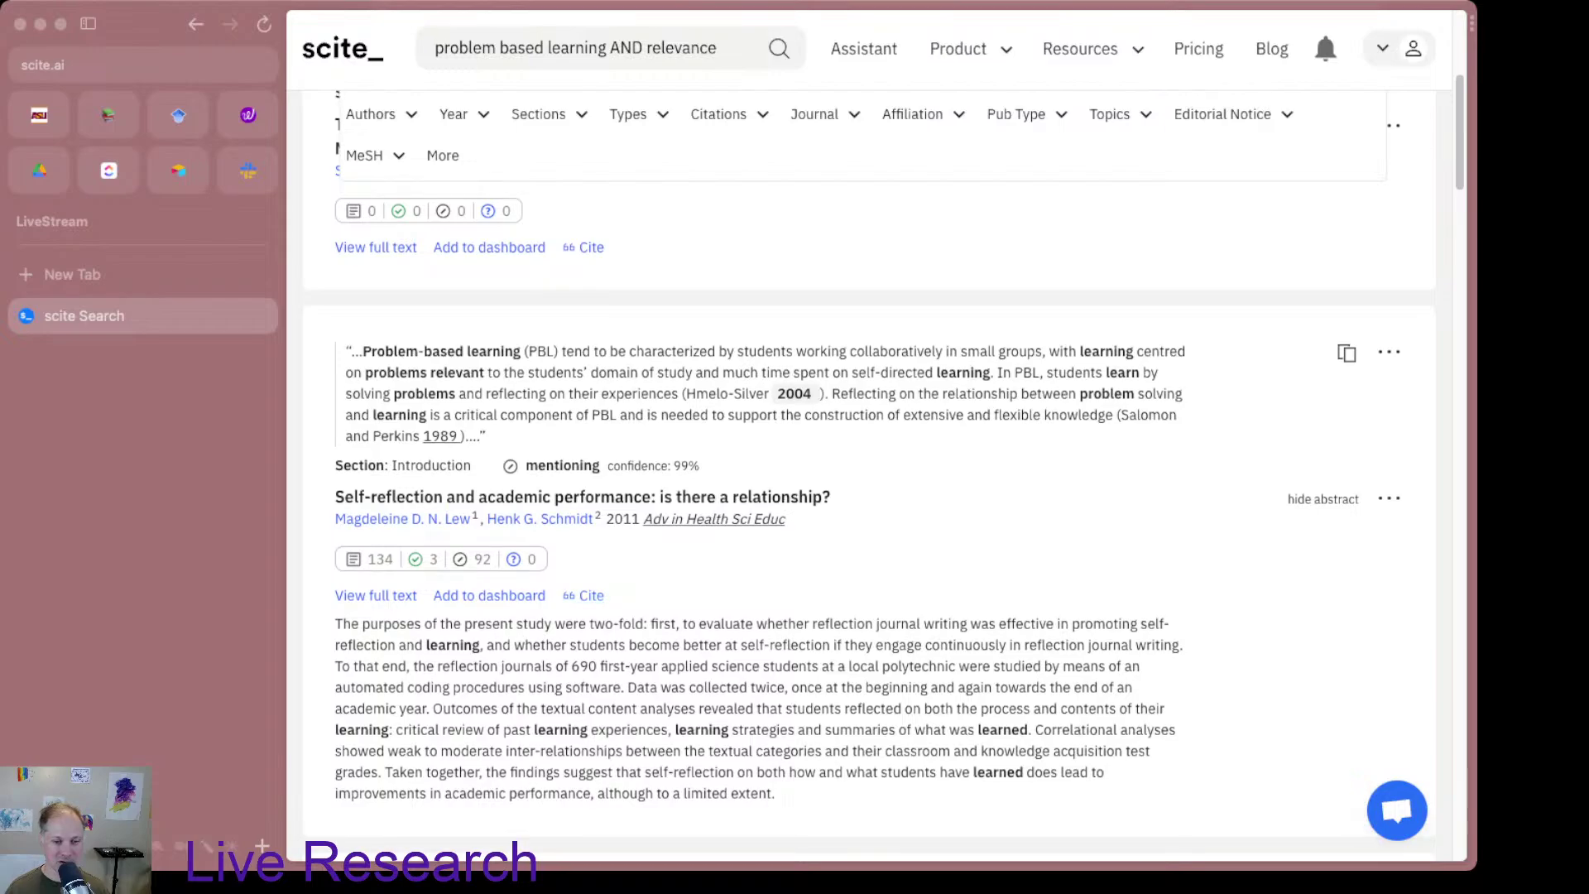
{"action": "scroll", "coordinate": [869, 478], "scroll_direction": "down", "scroll_amount": 1}
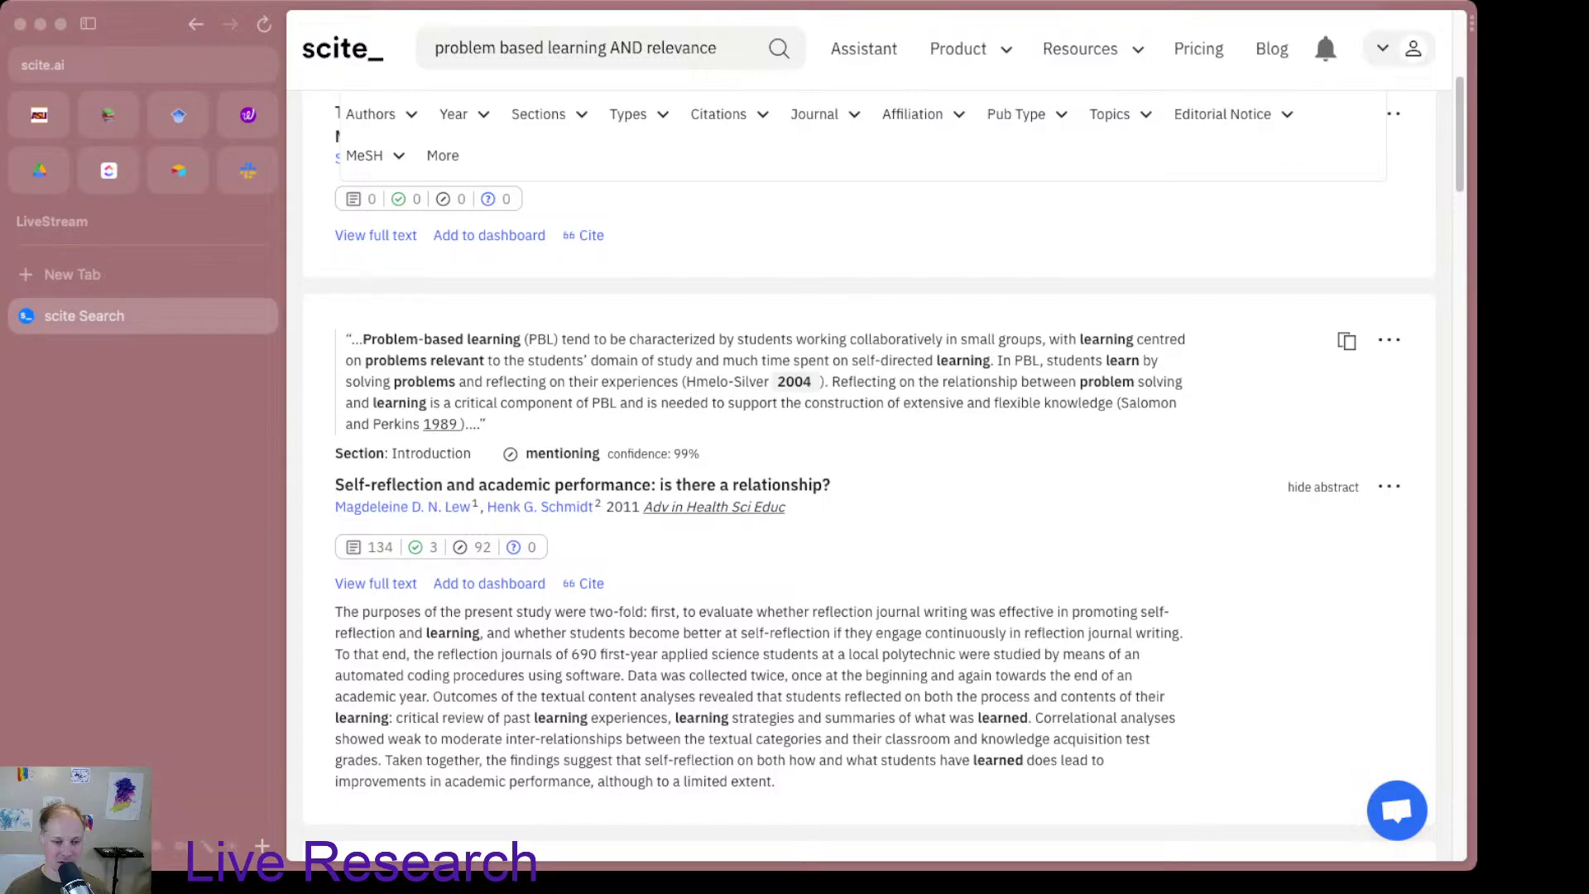
{"action": "scroll", "coordinate": [869, 467], "scroll_direction": "down", "scroll_amount": 2}
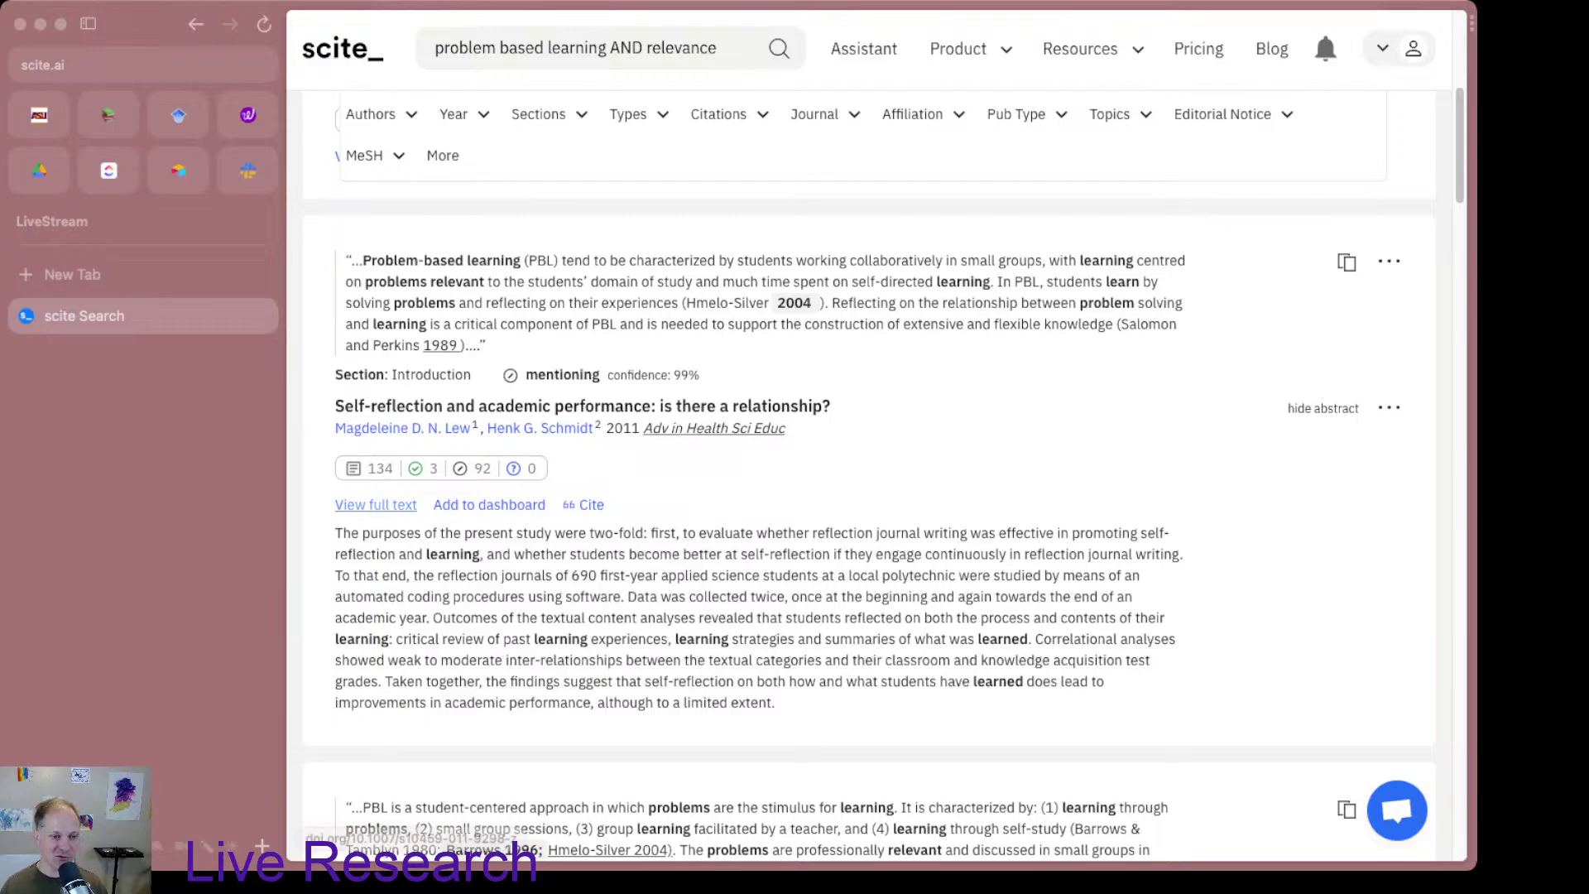
Step: Open the self-reflection paper's full text and find its "Reflection and problem-based learning" section
{"action": "left_click_drag", "start_coordinate": [335, 504], "coordinate": [416, 505]}
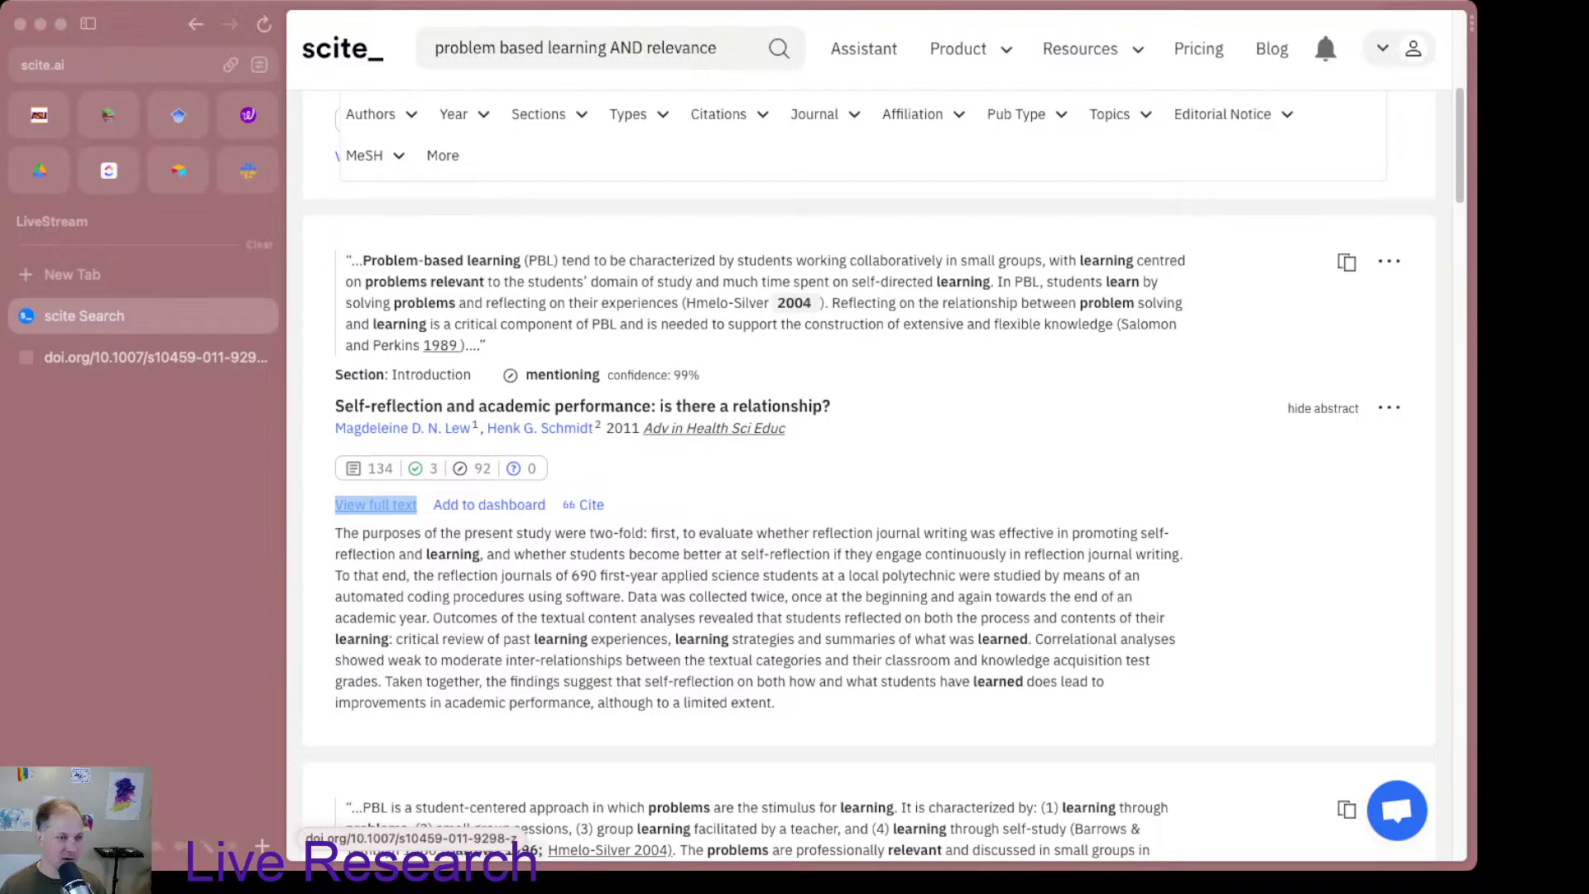
{"action": "left_click", "coordinate": [141, 357]}
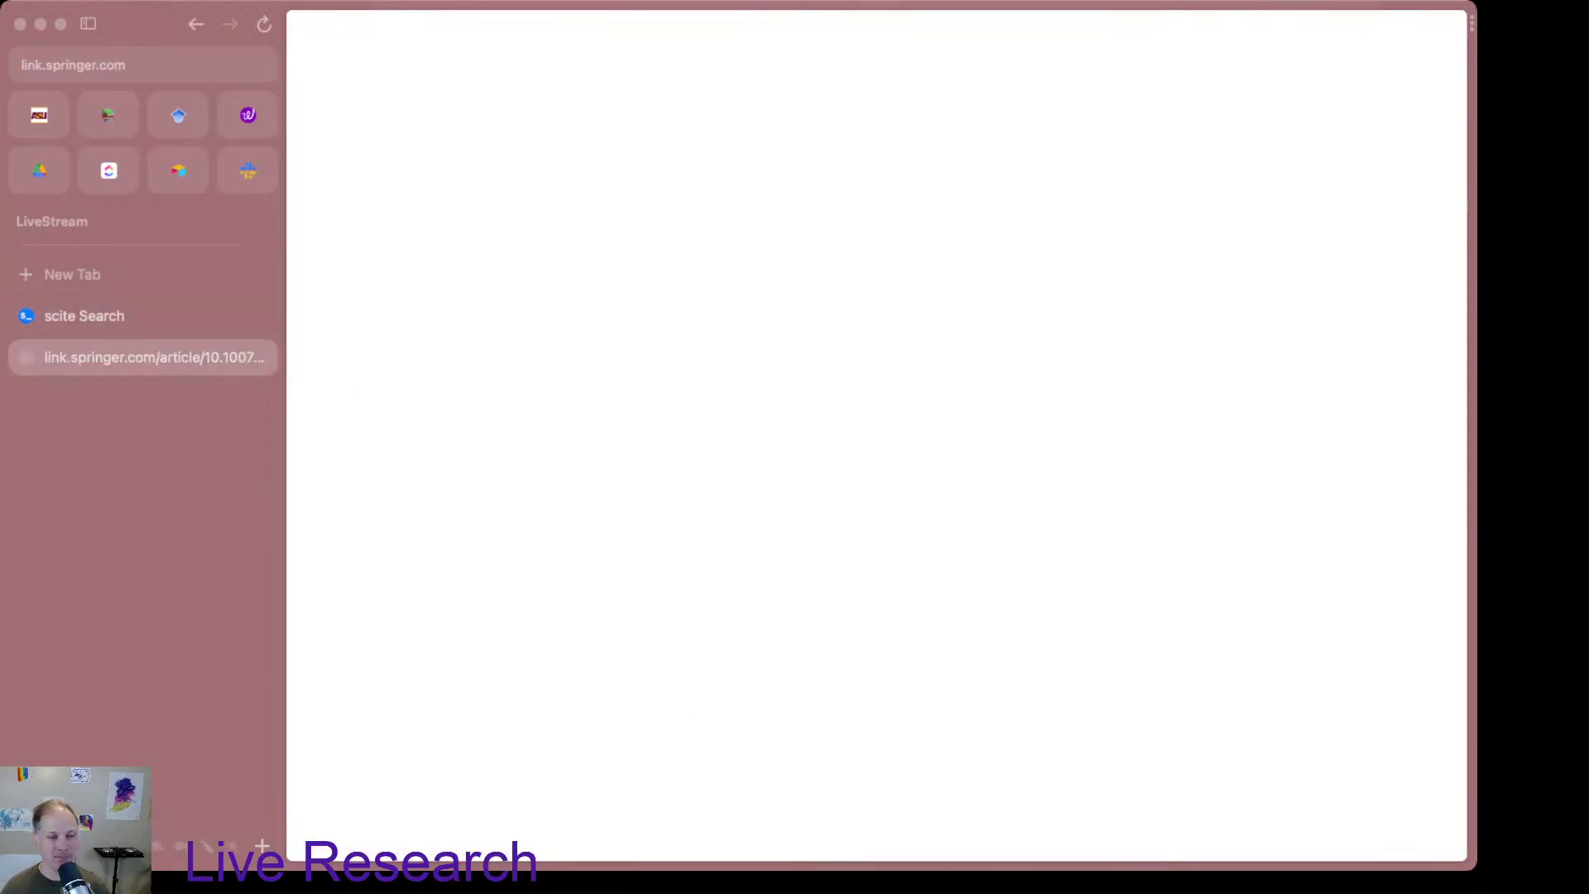
{"action": "scroll", "coordinate": [869, 447], "scroll_direction": "down", "scroll_amount": 6}
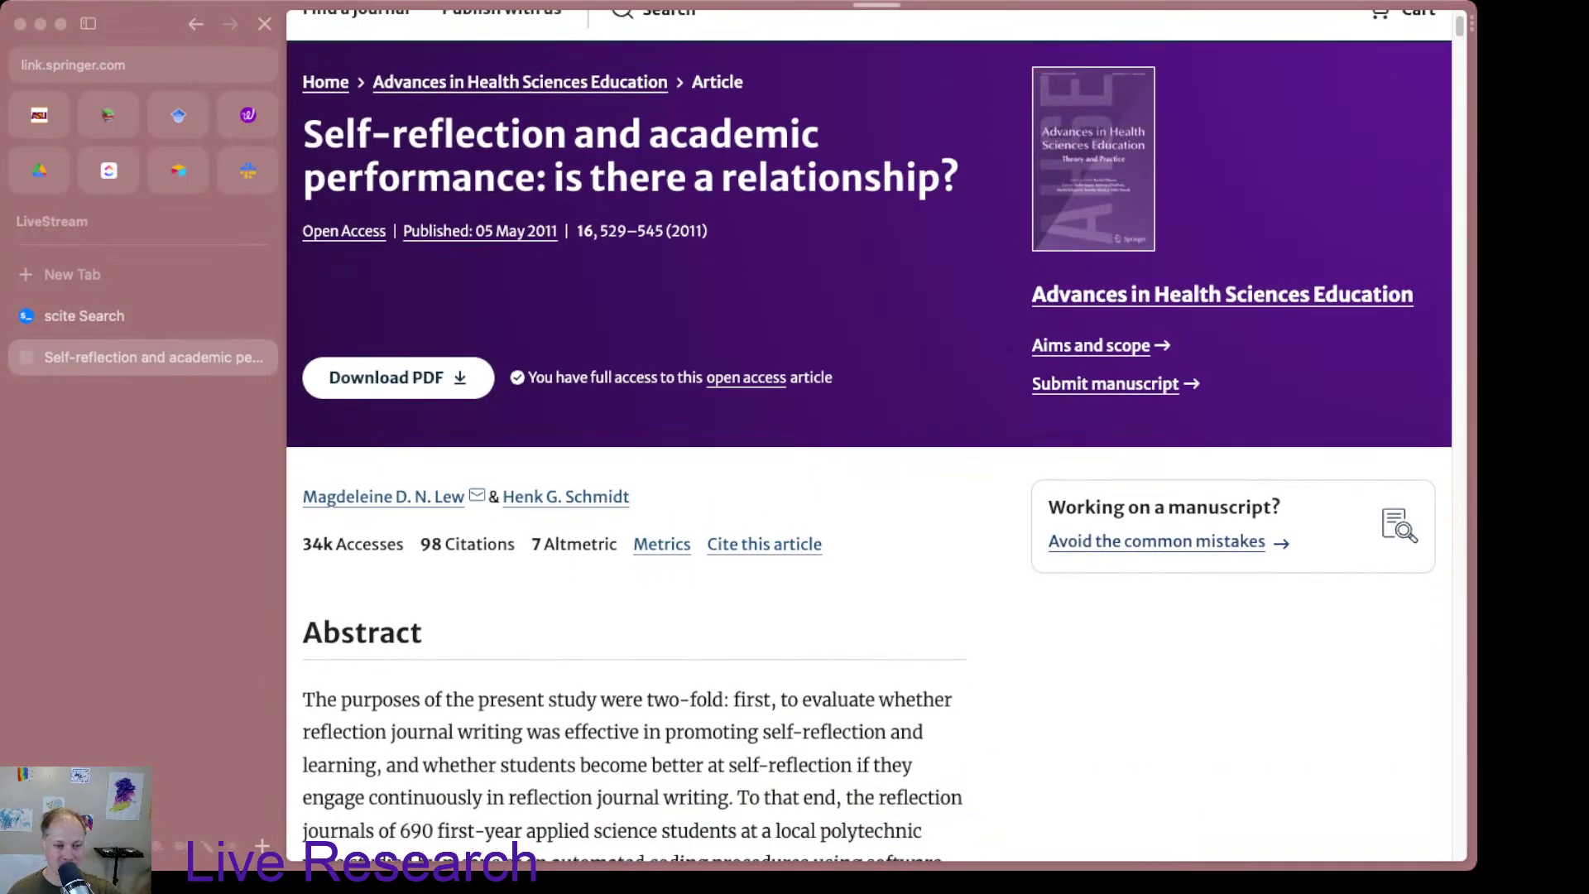
{"action": "scroll", "coordinate": [629, 447], "scroll_direction": "down", "scroll_amount": 2}
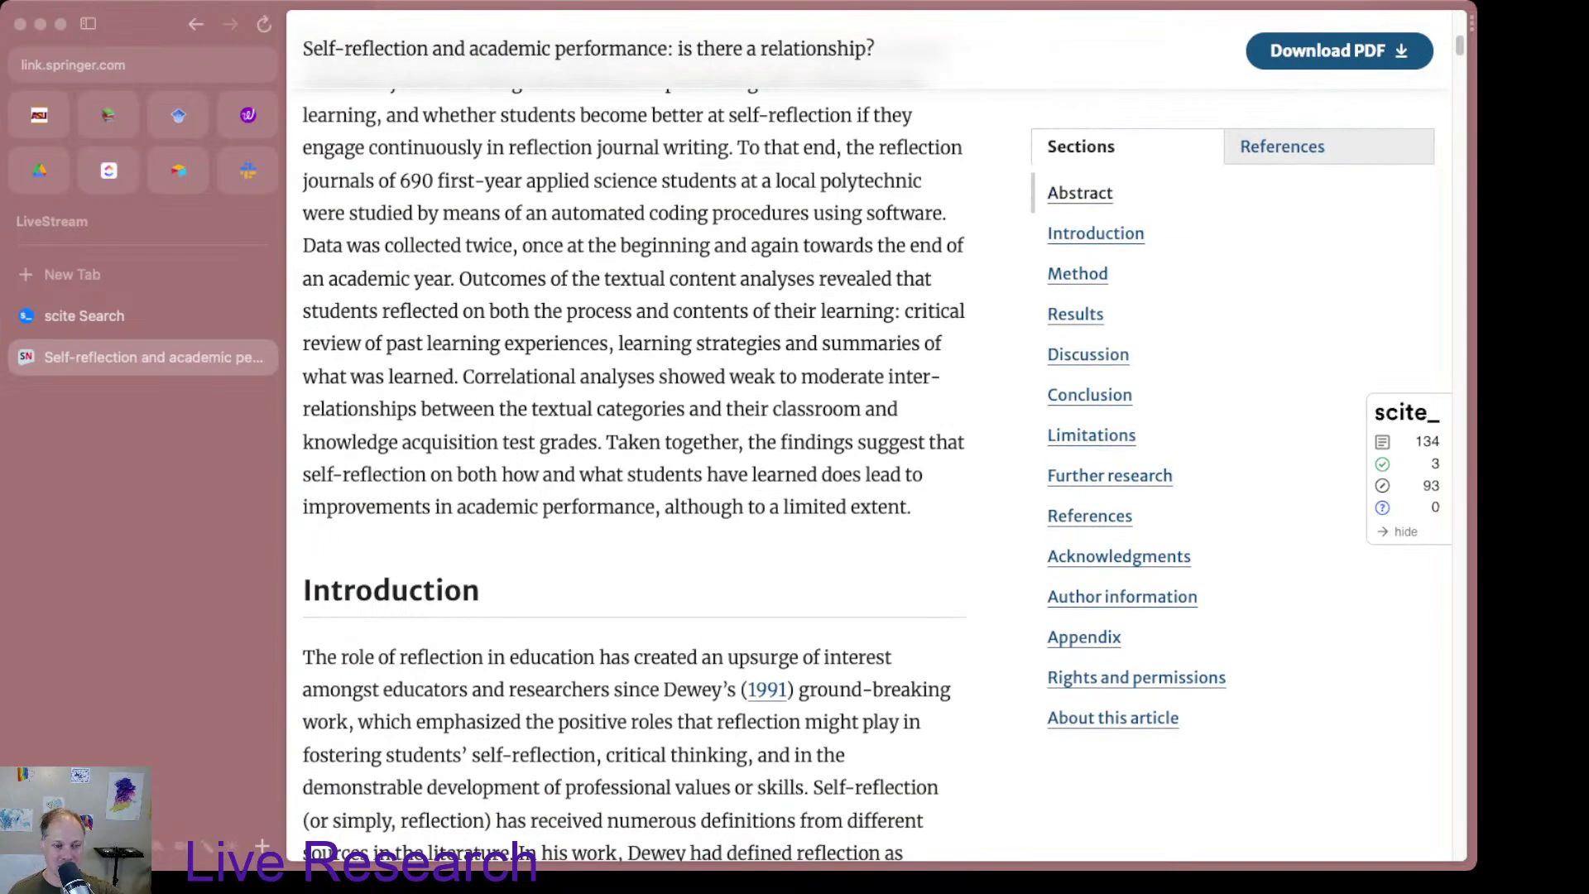
{"action": "scroll", "coordinate": [629, 447], "scroll_direction": "down", "scroll_amount": 8}
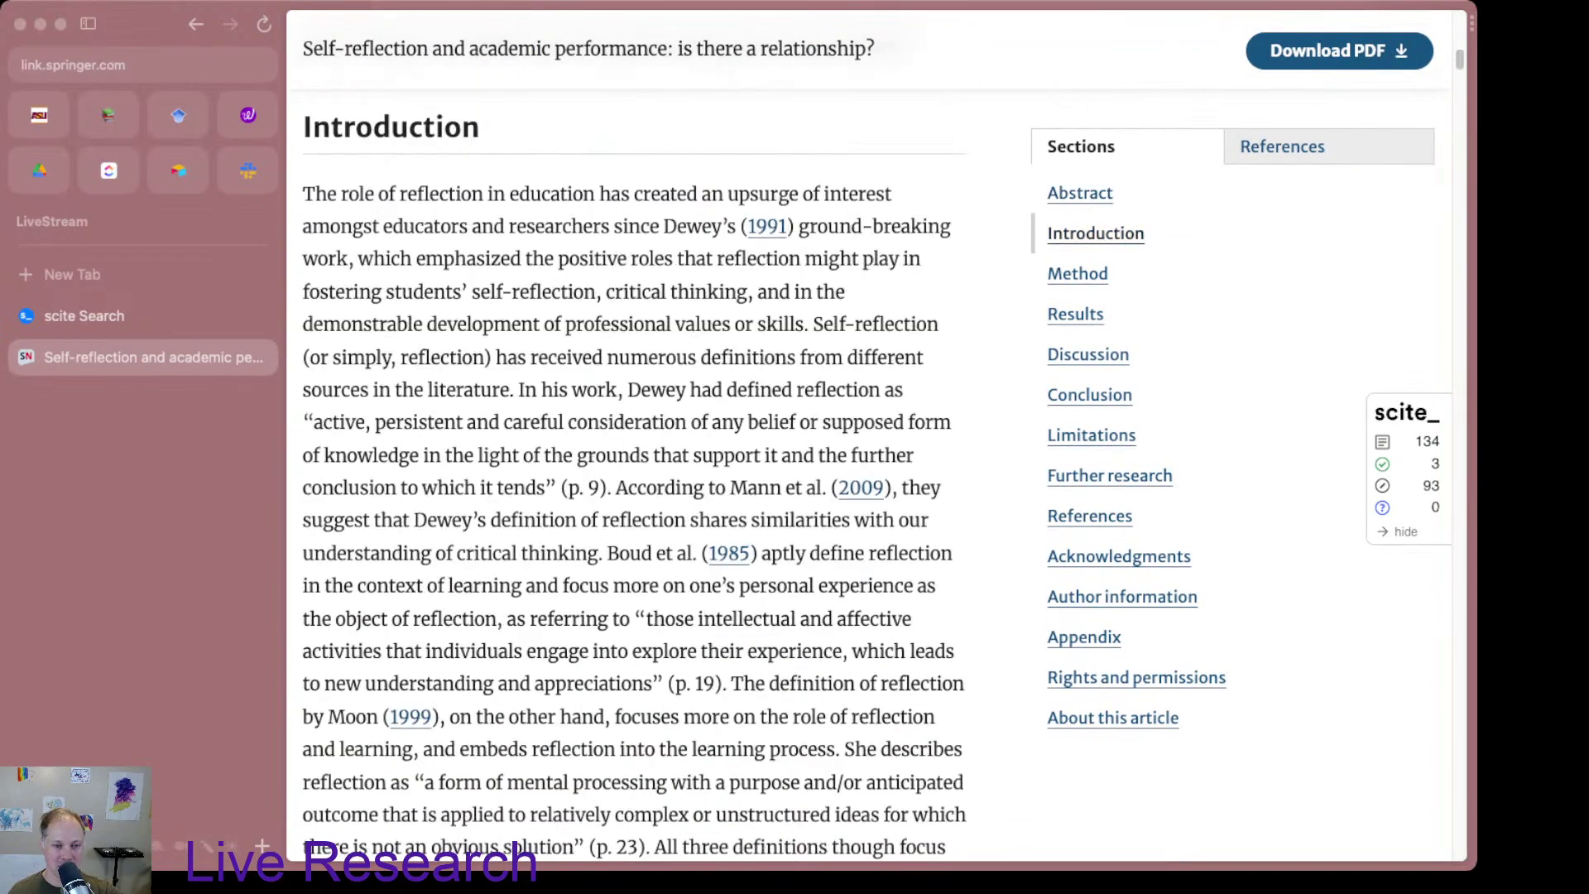
{"action": "scroll", "coordinate": [629, 447], "scroll_direction": "down", "scroll_amount": 4}
{"action": "scroll", "coordinate": [629, 447], "scroll_direction": "down", "scroll_amount": 2}
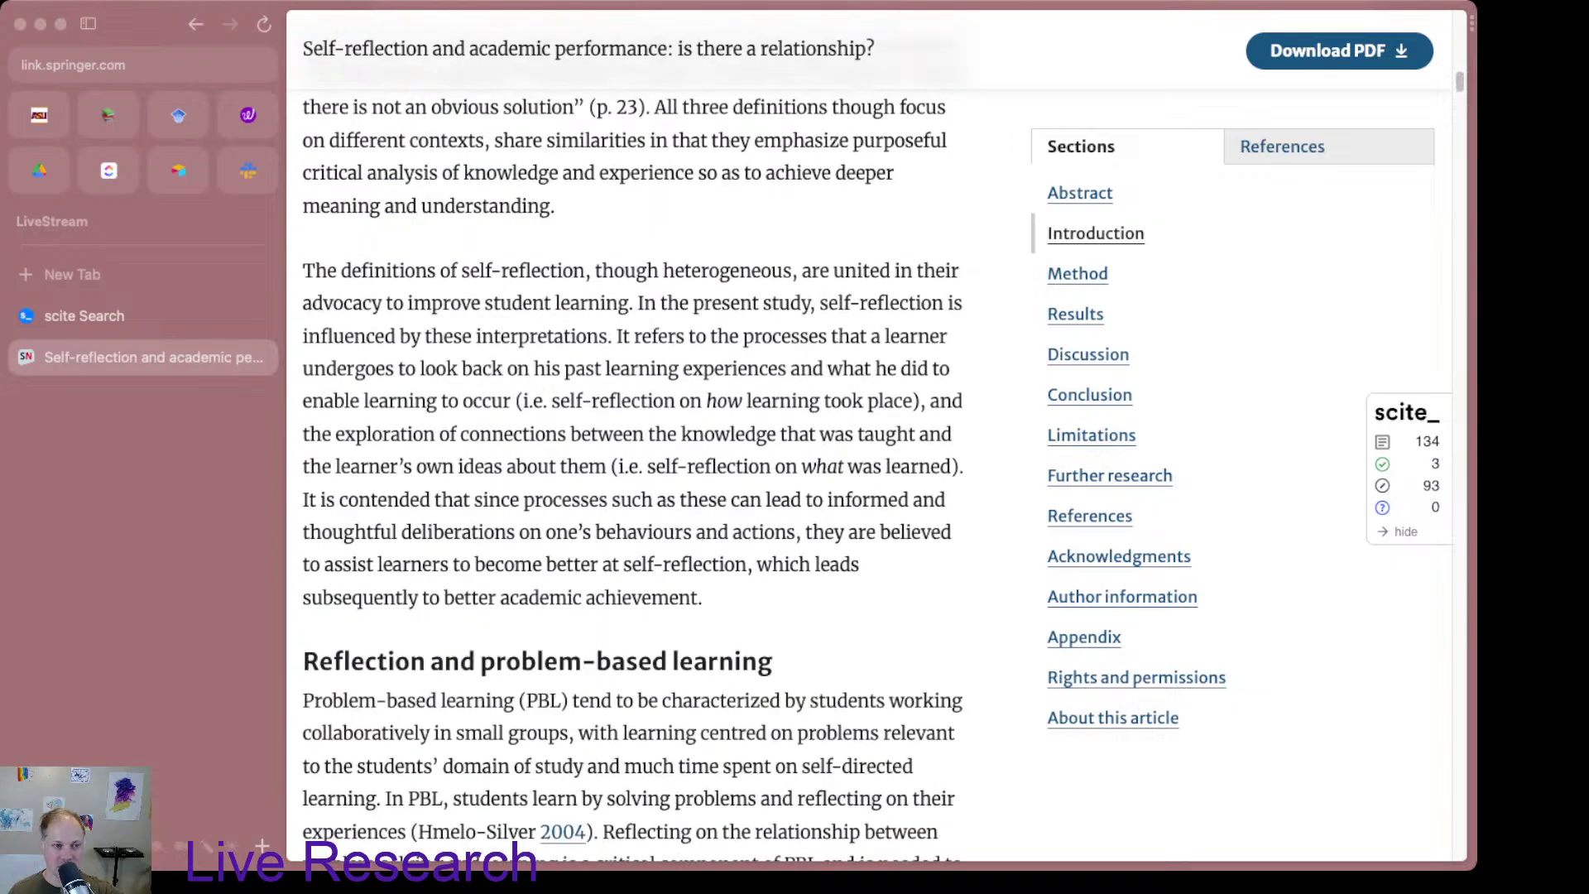
{"action": "scroll", "coordinate": [629, 447], "scroll_direction": "down", "scroll_amount": 4}
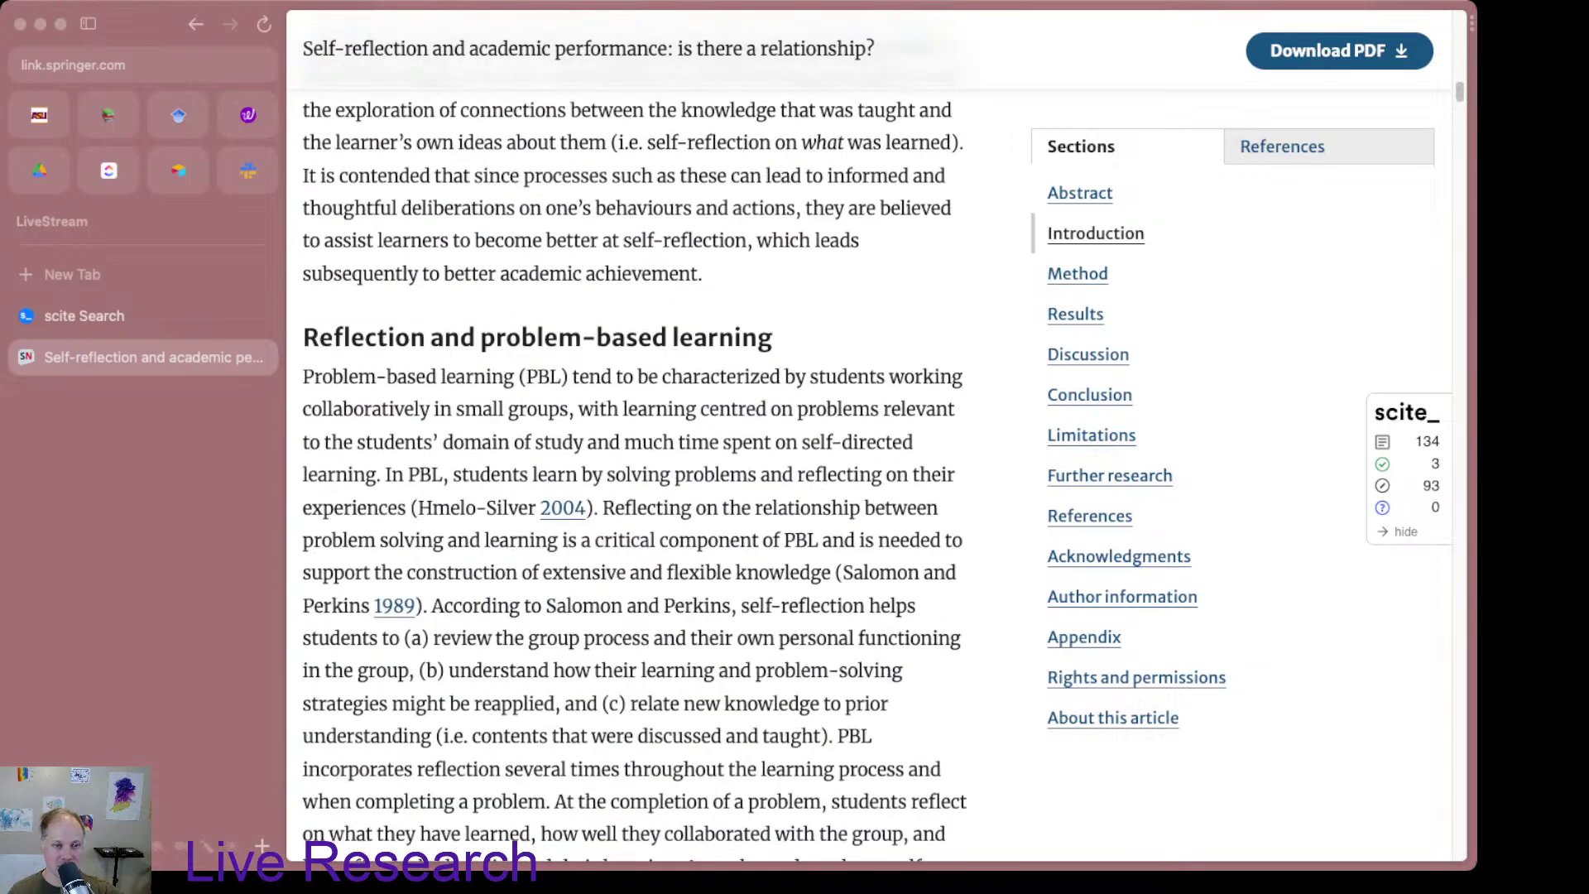
{"action": "scroll", "coordinate": [634, 470], "scroll_direction": "down", "scroll_amount": 1}
{"action": "scroll", "coordinate": [634, 469], "scroll_direction": "down", "scroll_amount": 1}
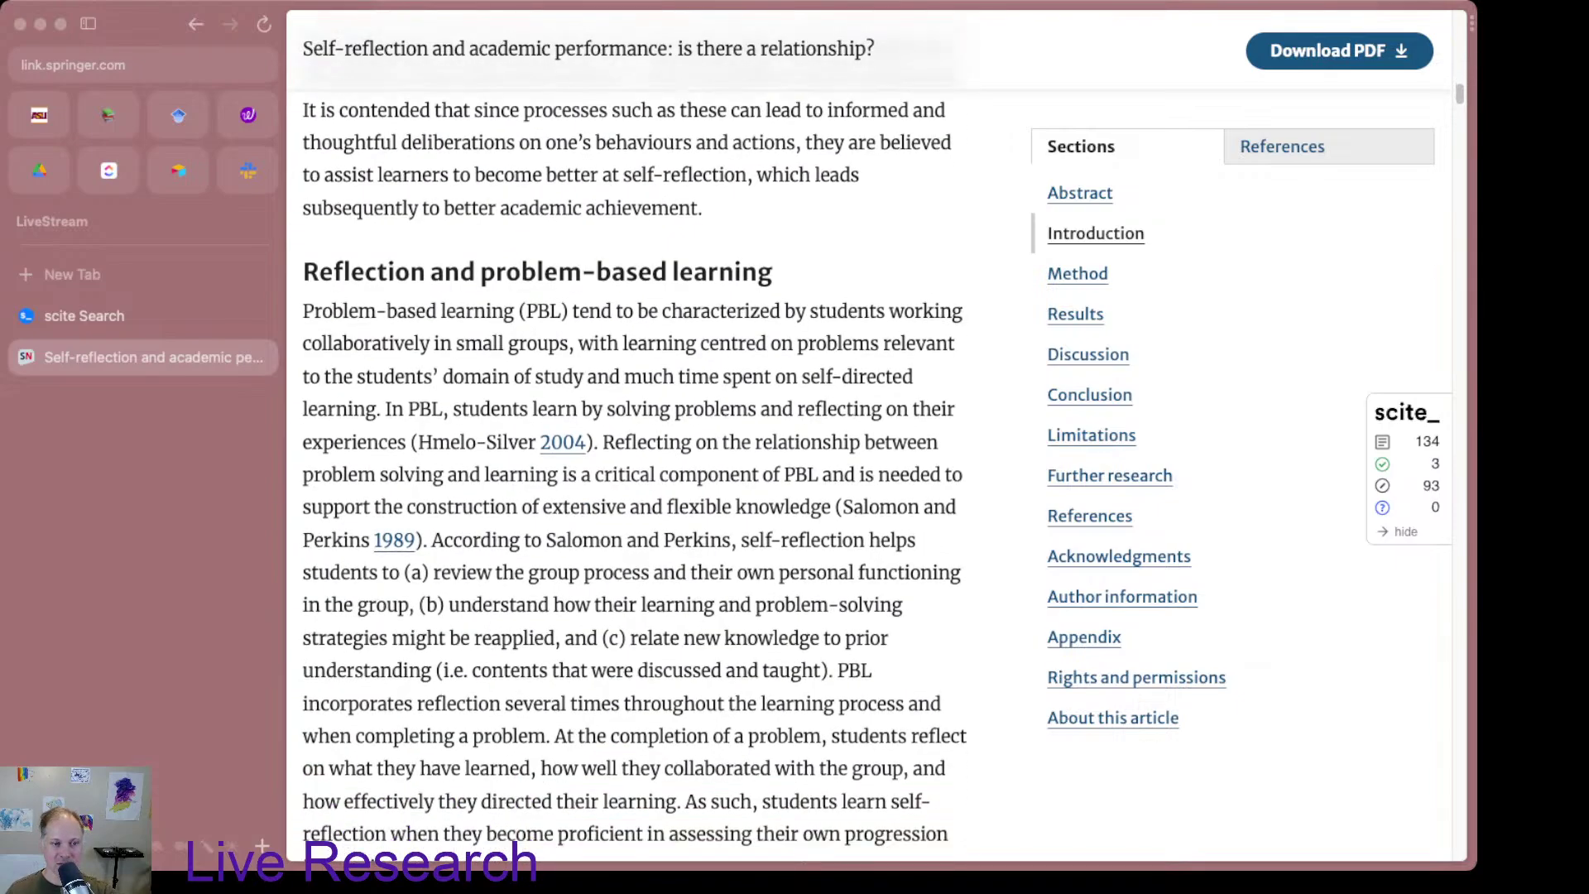
{"action": "scroll", "coordinate": [634, 469], "scroll_direction": "down", "scroll_amount": 1}
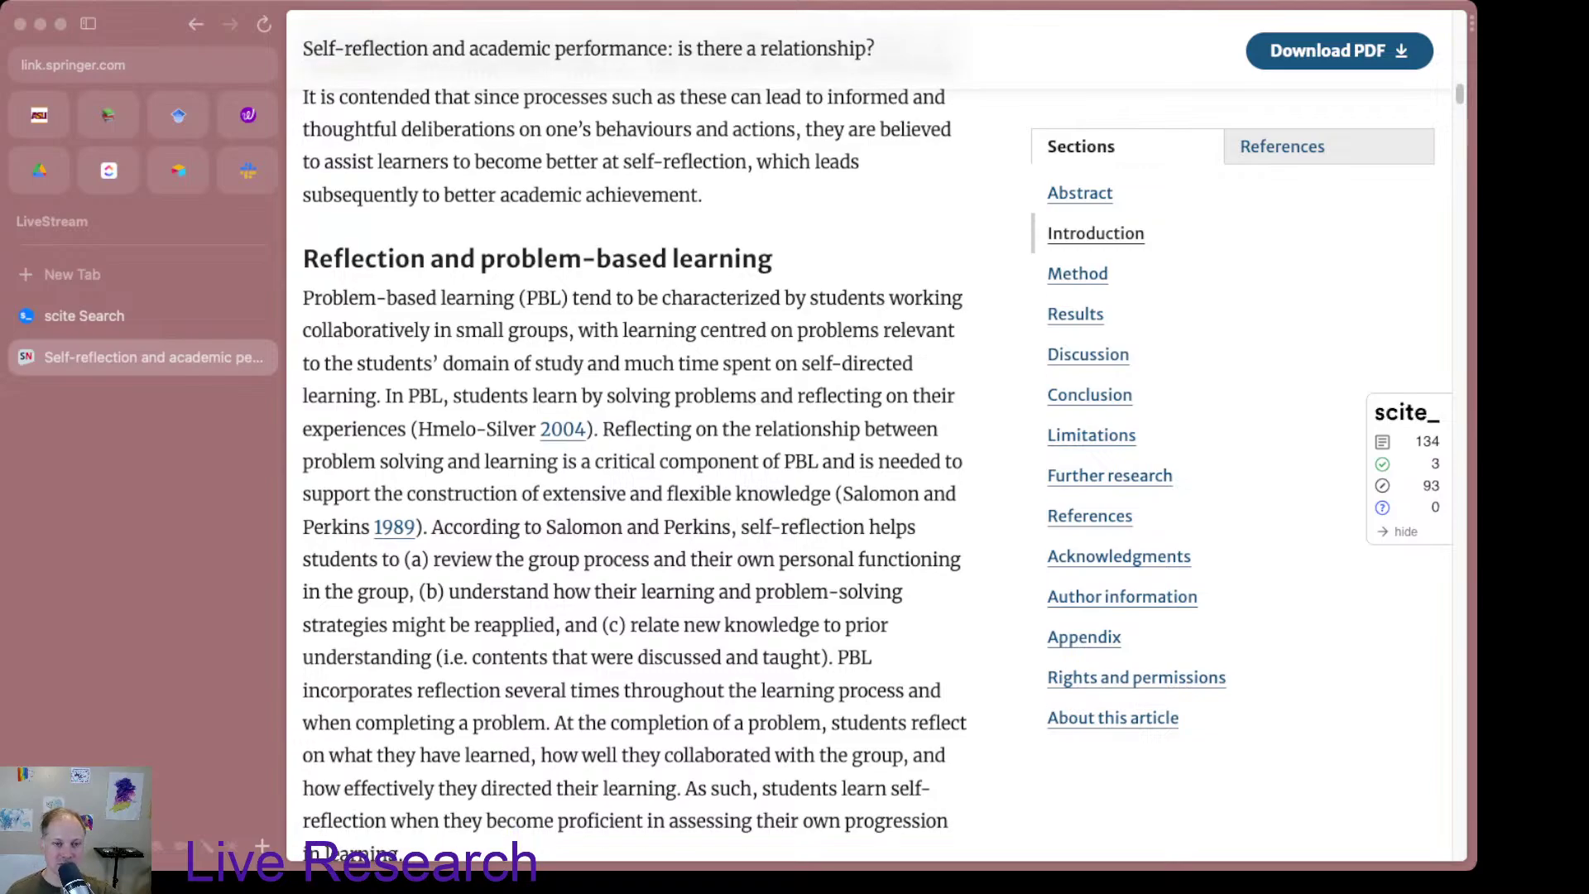
{"action": "scroll", "coordinate": [634, 469], "scroll_direction": "down", "scroll_amount": 1}
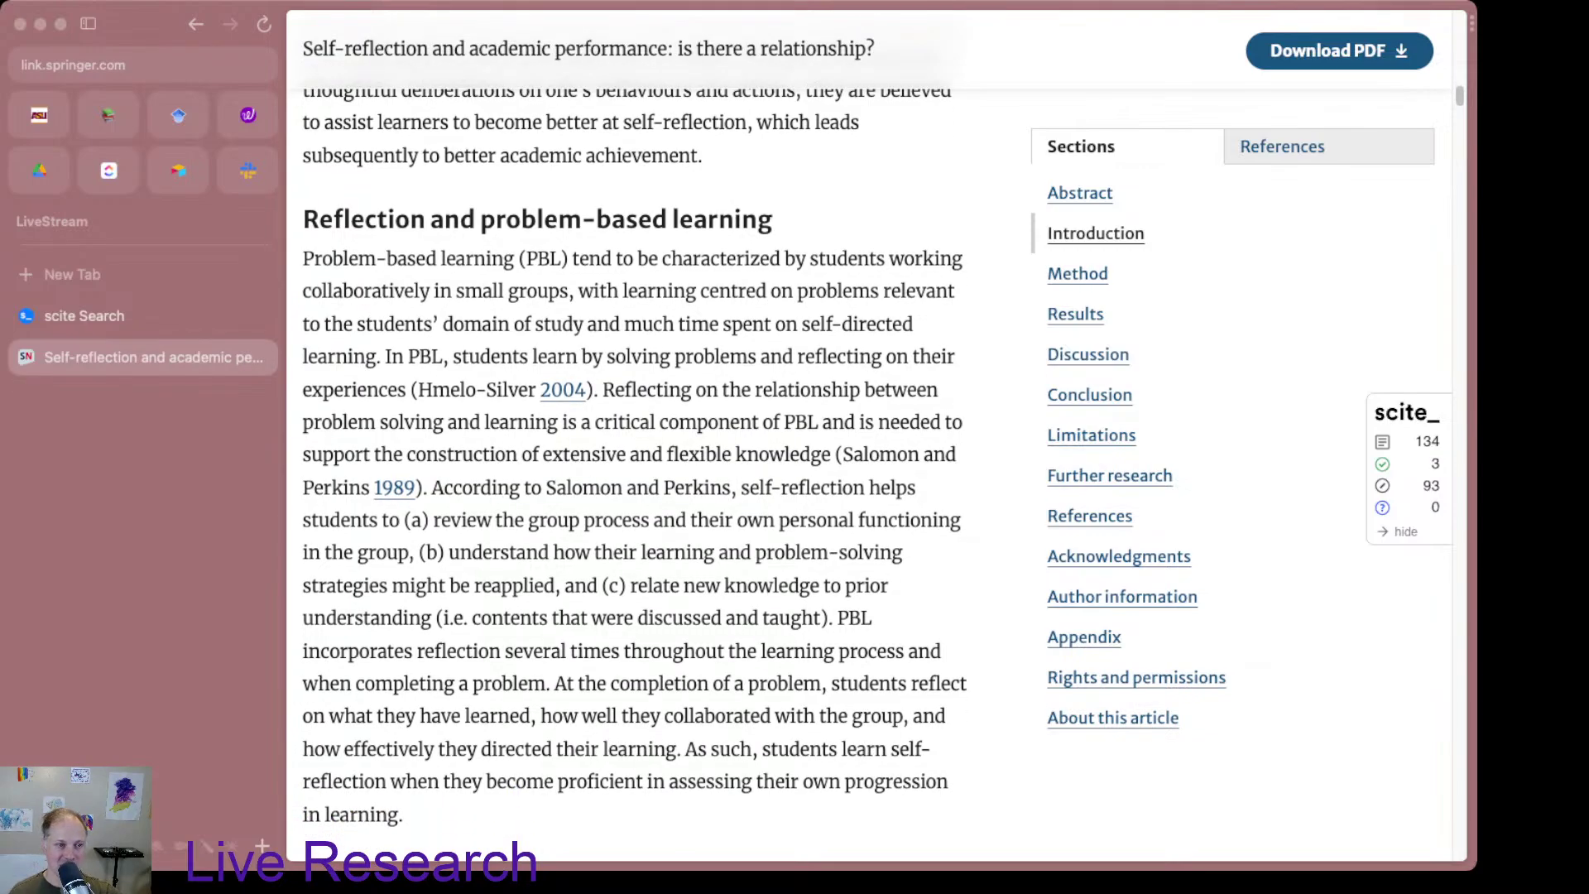
Step: Read the quoted citation passage in its full context, highlighting the sentences on how PBL incorporates reflection
{"action": "left_click_drag", "start_coordinate": [303, 258], "coordinate": [541, 488]}
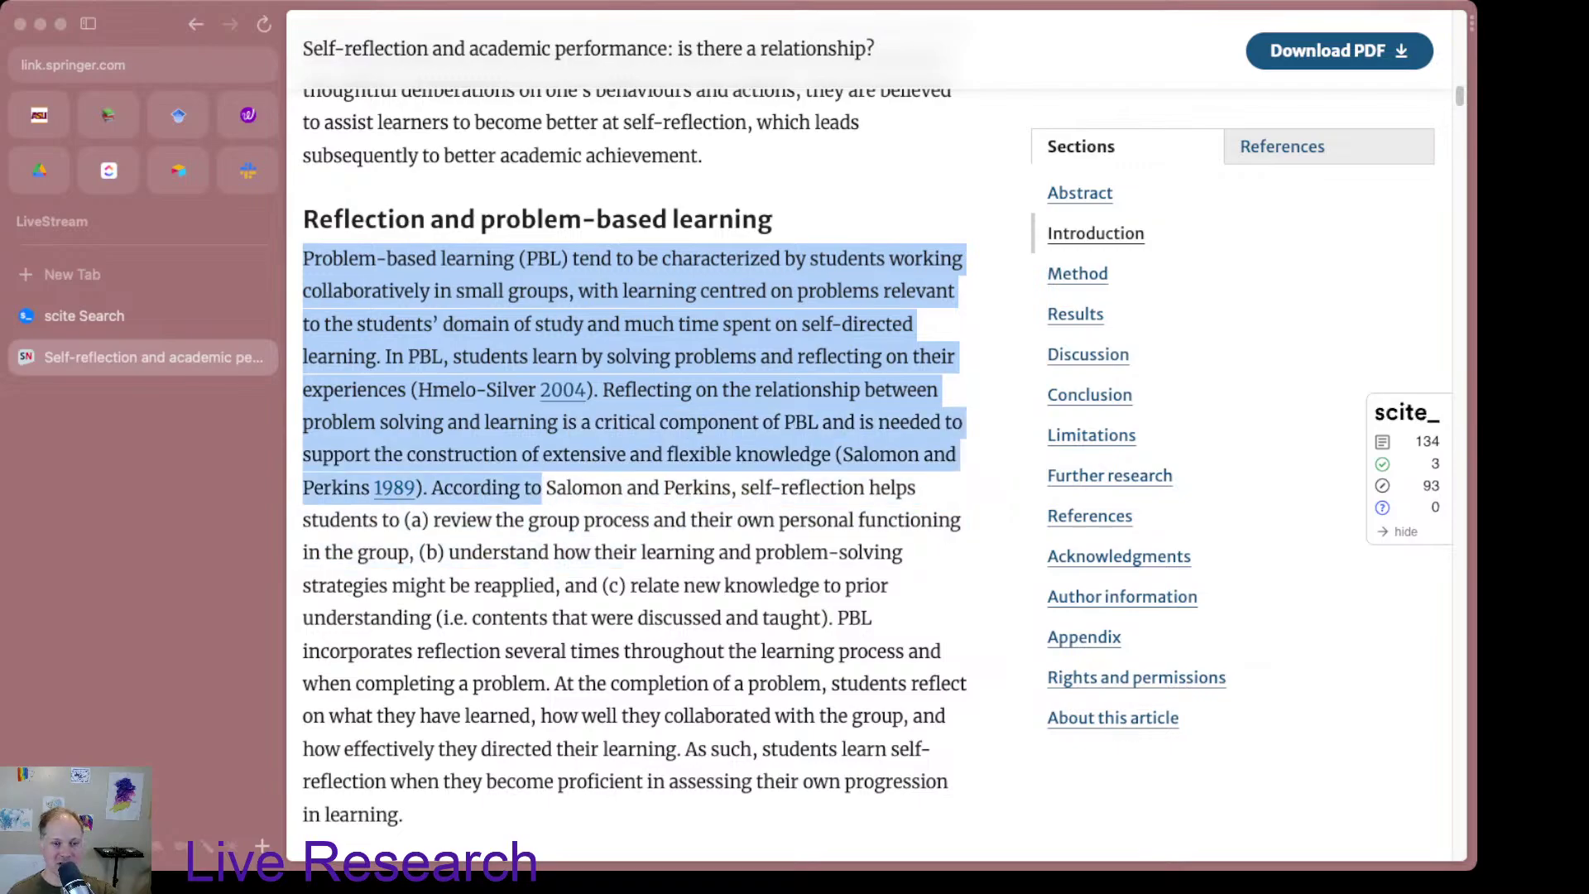
{"action": "scroll", "coordinate": [634, 454], "scroll_direction": "down", "scroll_amount": 2}
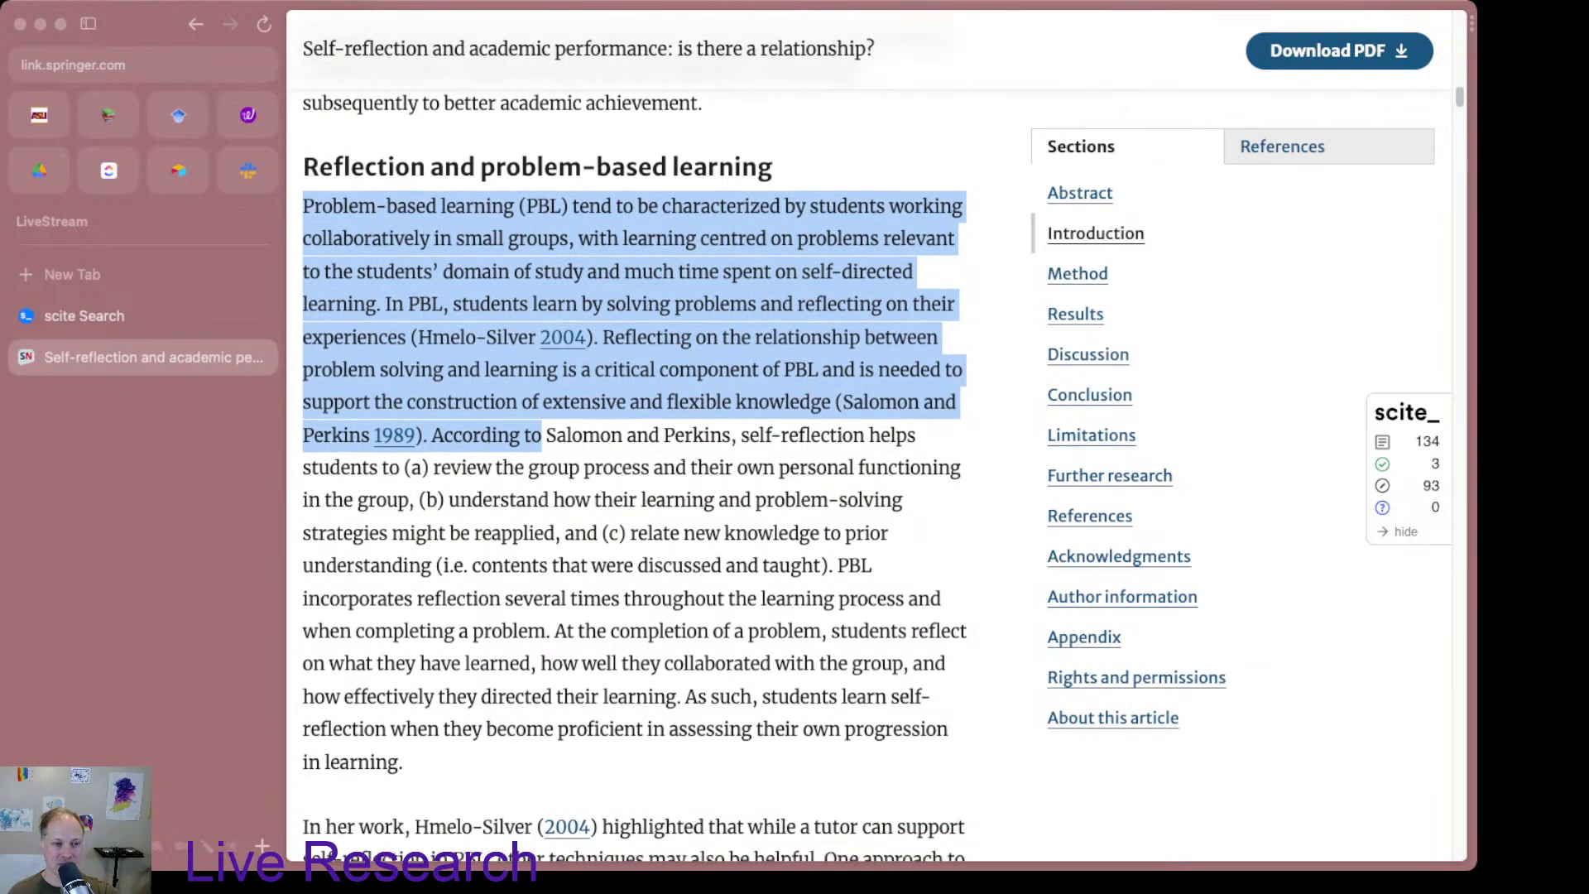
{"action": "left_click", "coordinate": [634, 454]}
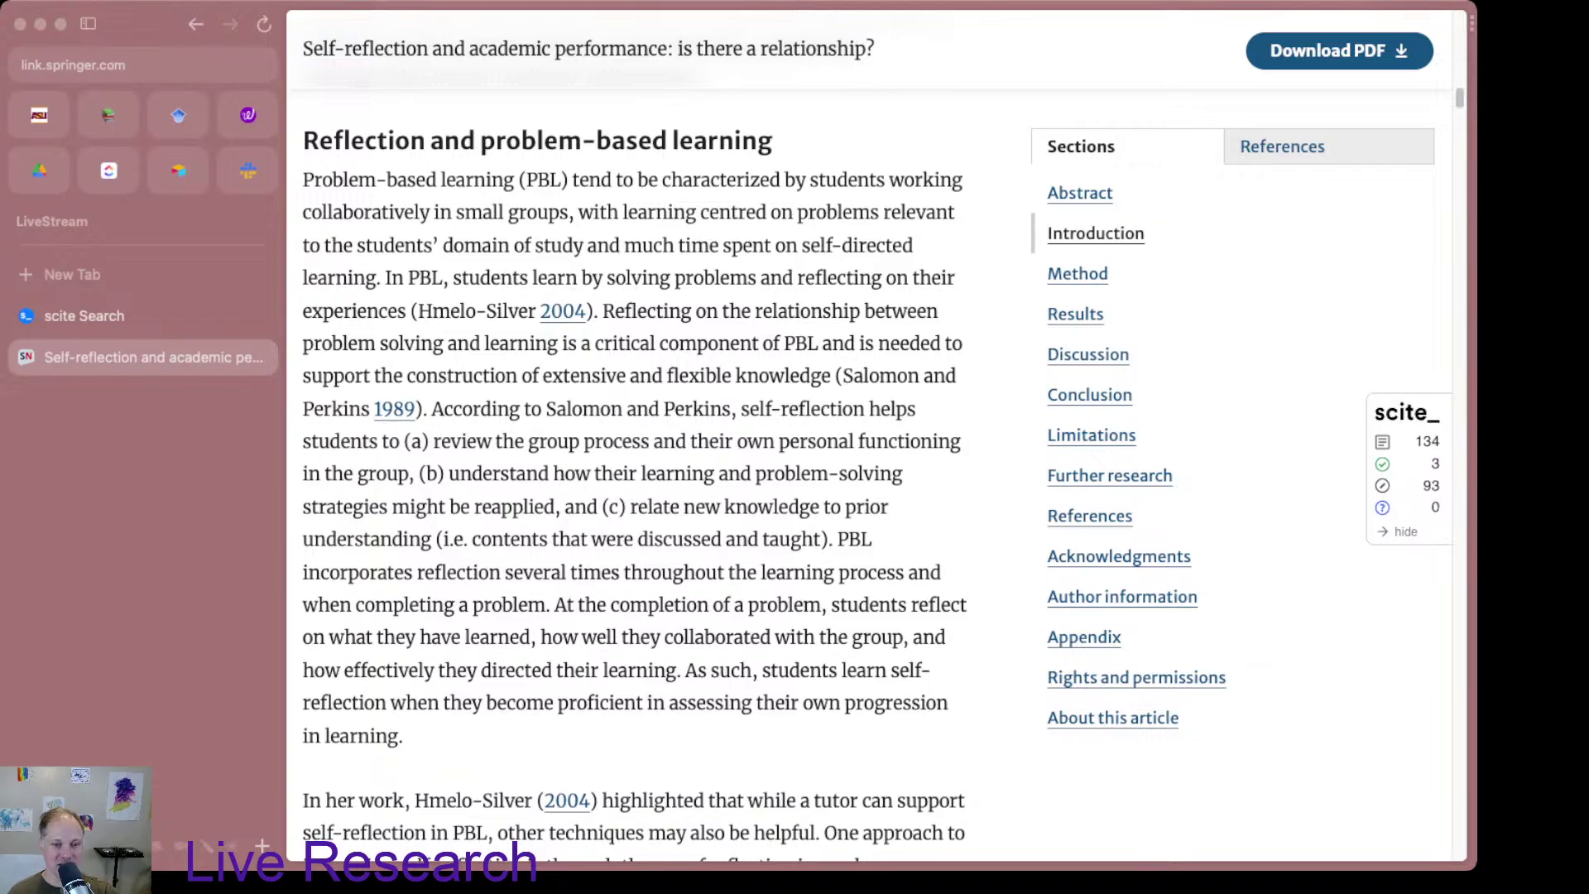
{"action": "left_click_drag", "start_coordinate": [837, 538], "coordinate": [942, 605]}
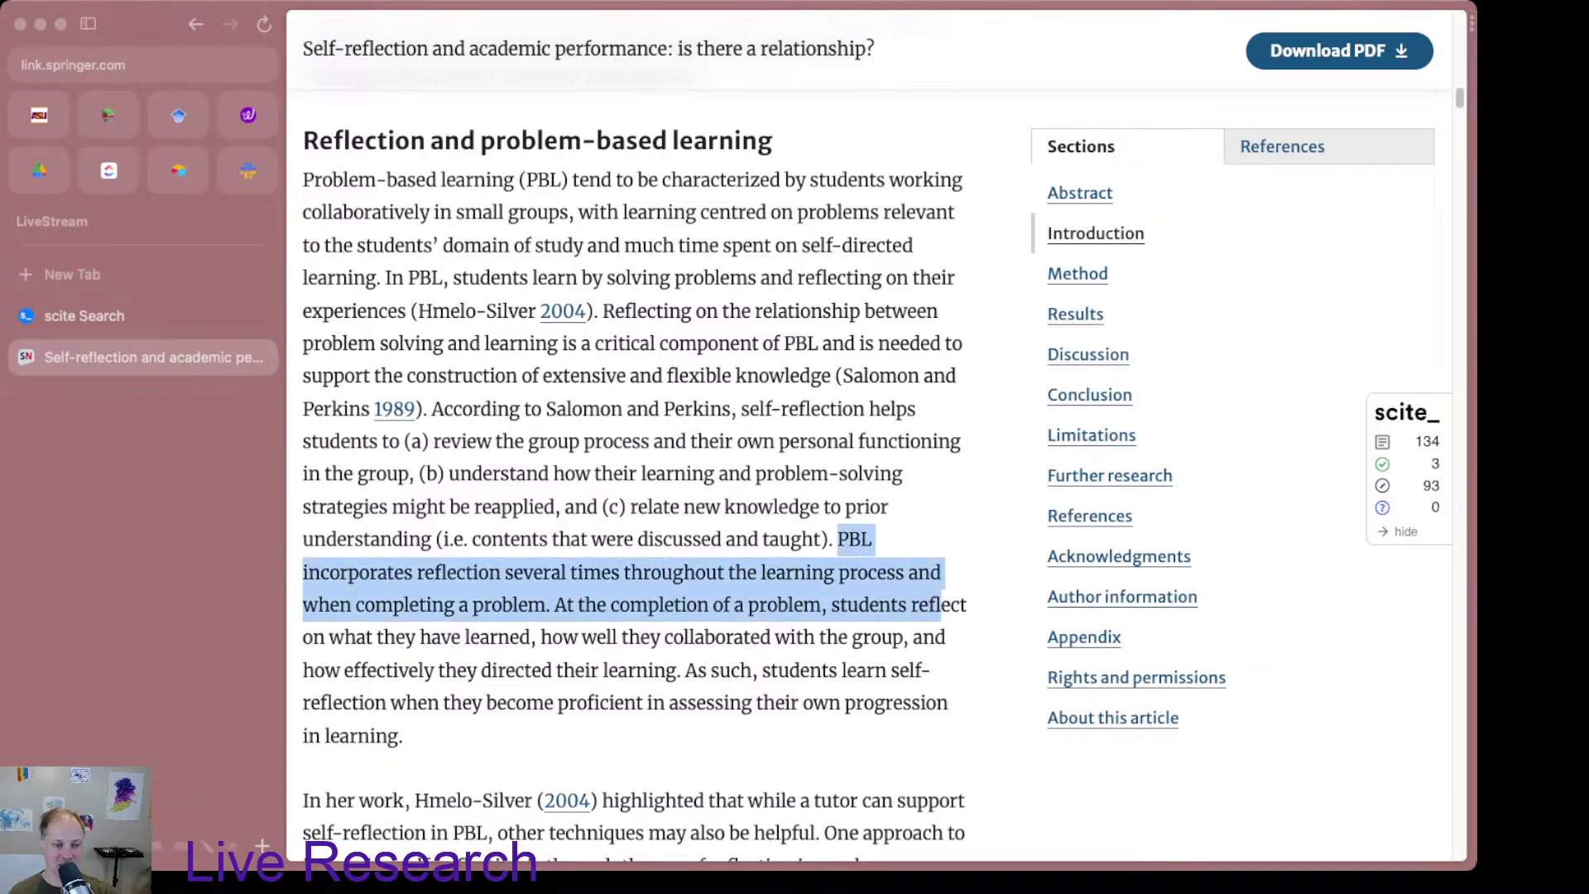
{"action": "left_click_drag", "start_coordinate": [942, 605], "coordinate": [945, 637]}
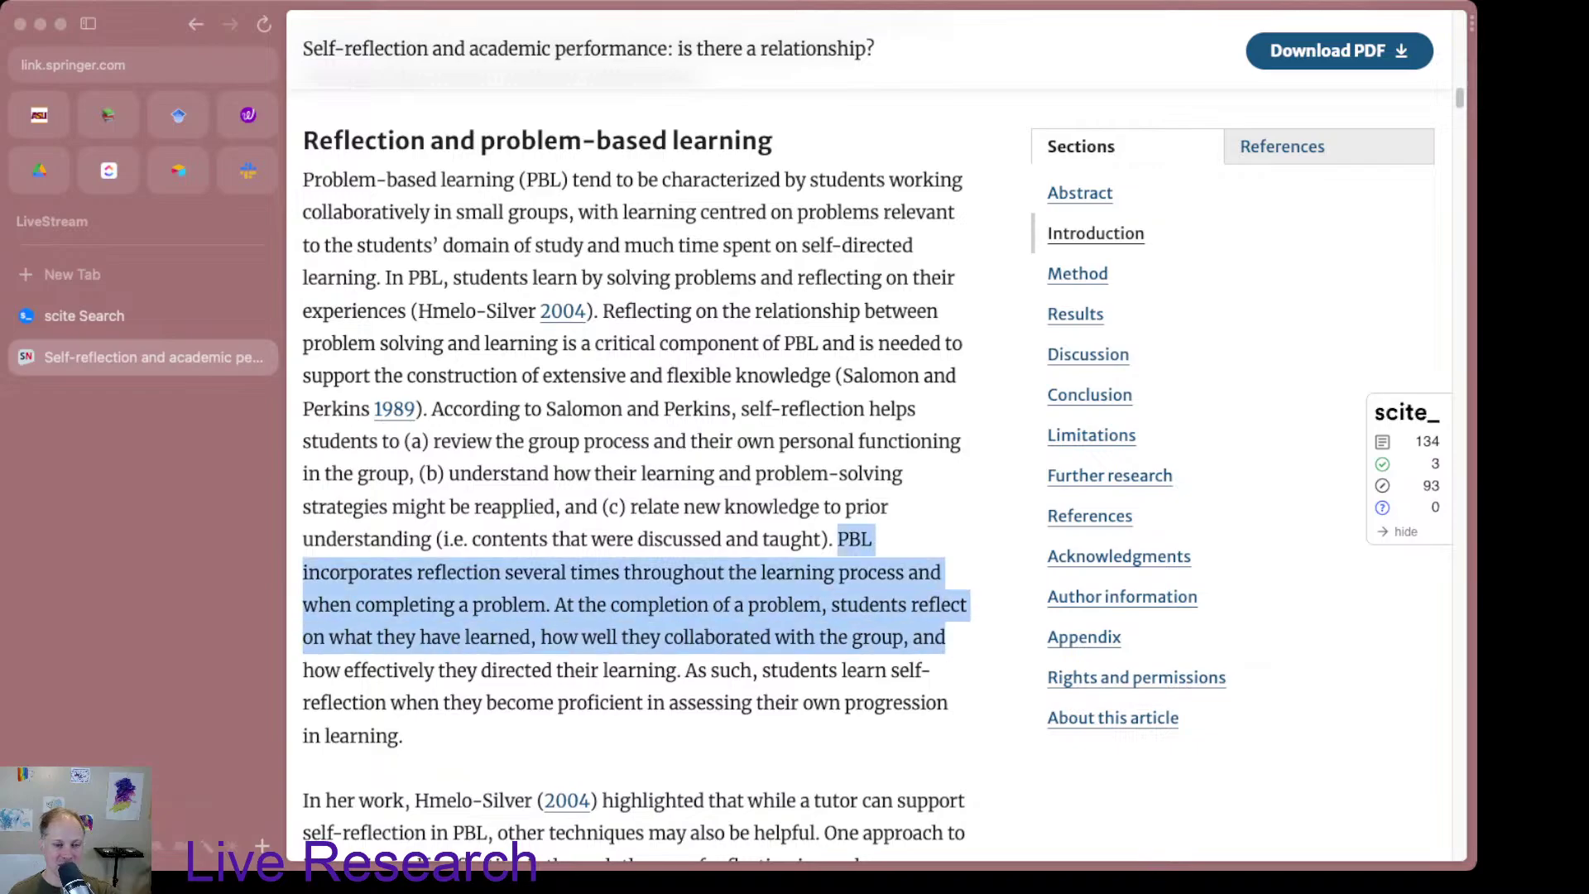
{"action": "scroll", "coordinate": [633, 464], "scroll_direction": "down", "scroll_amount": 2}
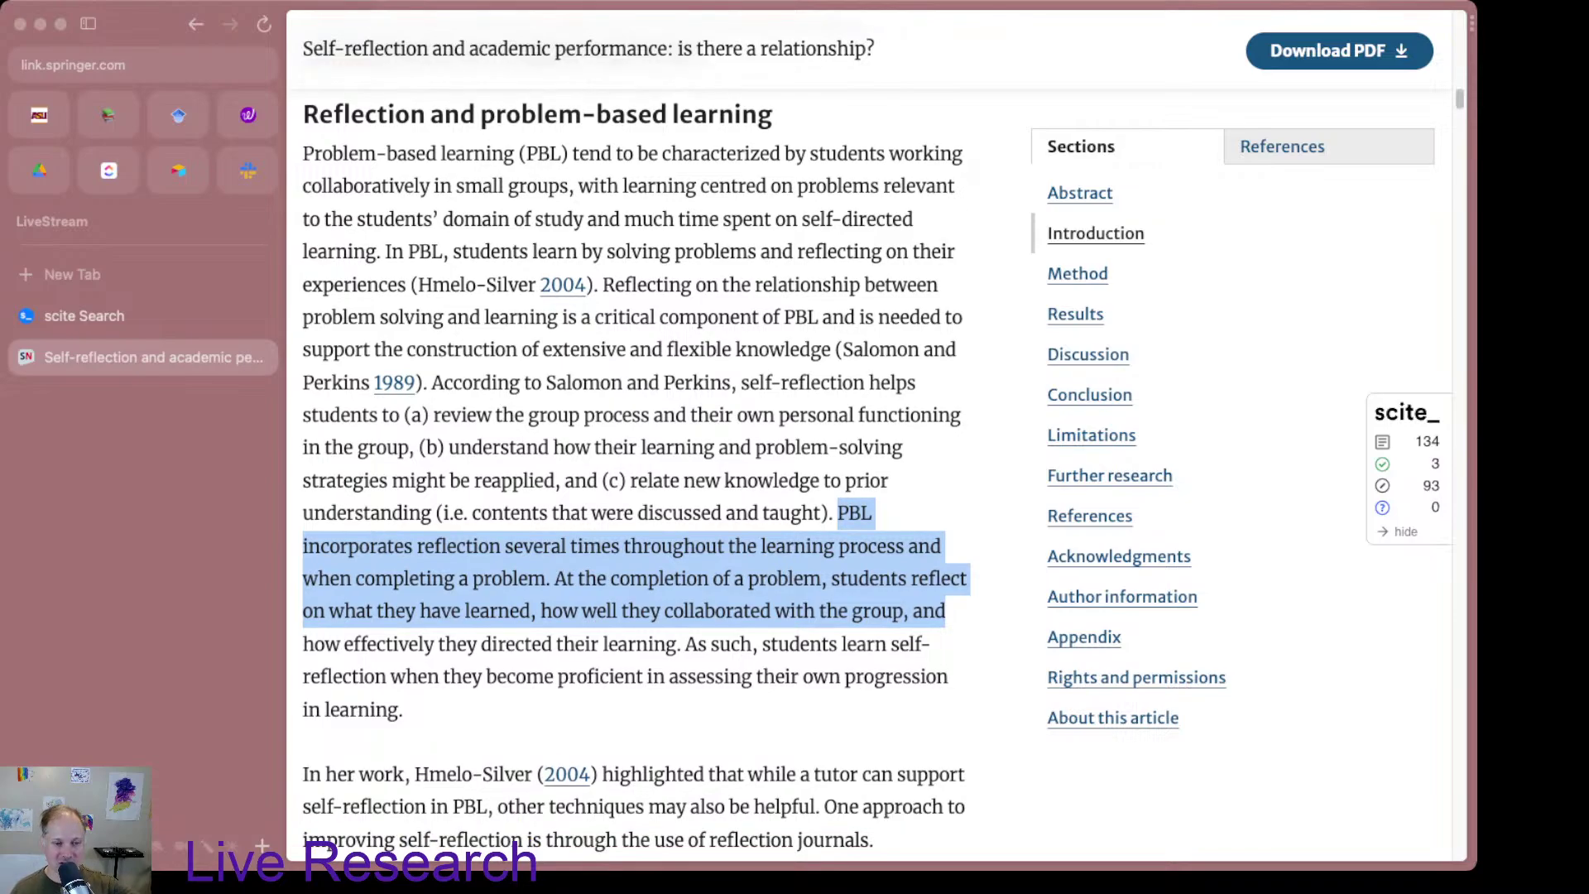
{"action": "scroll", "coordinate": [633, 464], "scroll_direction": "down", "scroll_amount": 1}
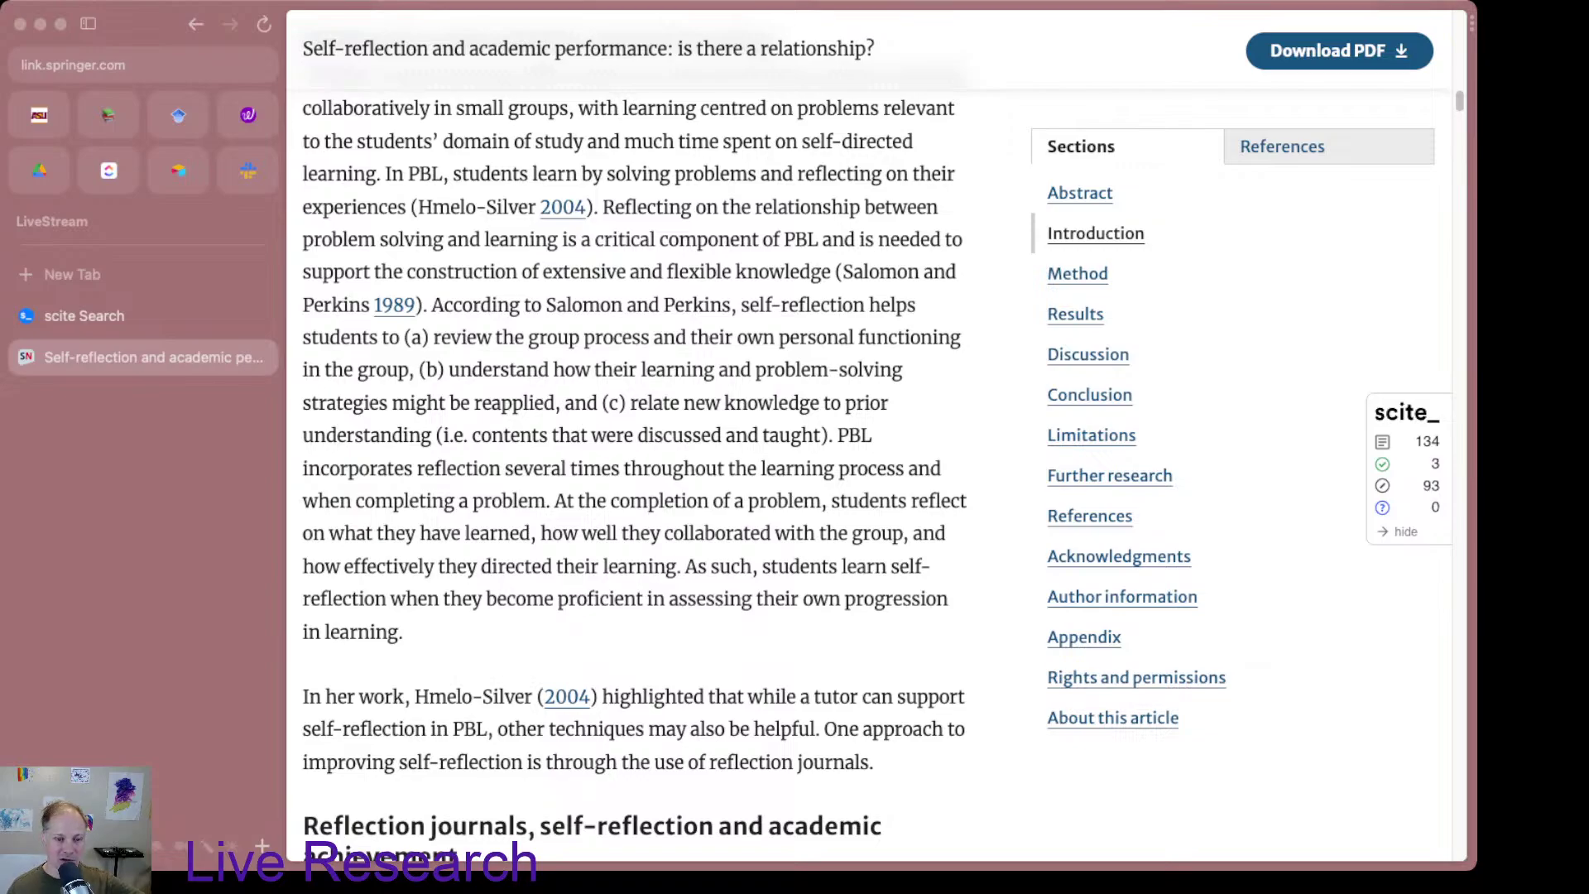
Step: Read the end of the problem-based learning section and the opening of "Reflection journals, self-reflection and academic achievement"
{"action": "scroll", "coordinate": [633, 463], "scroll_direction": "down", "scroll_amount": 4}
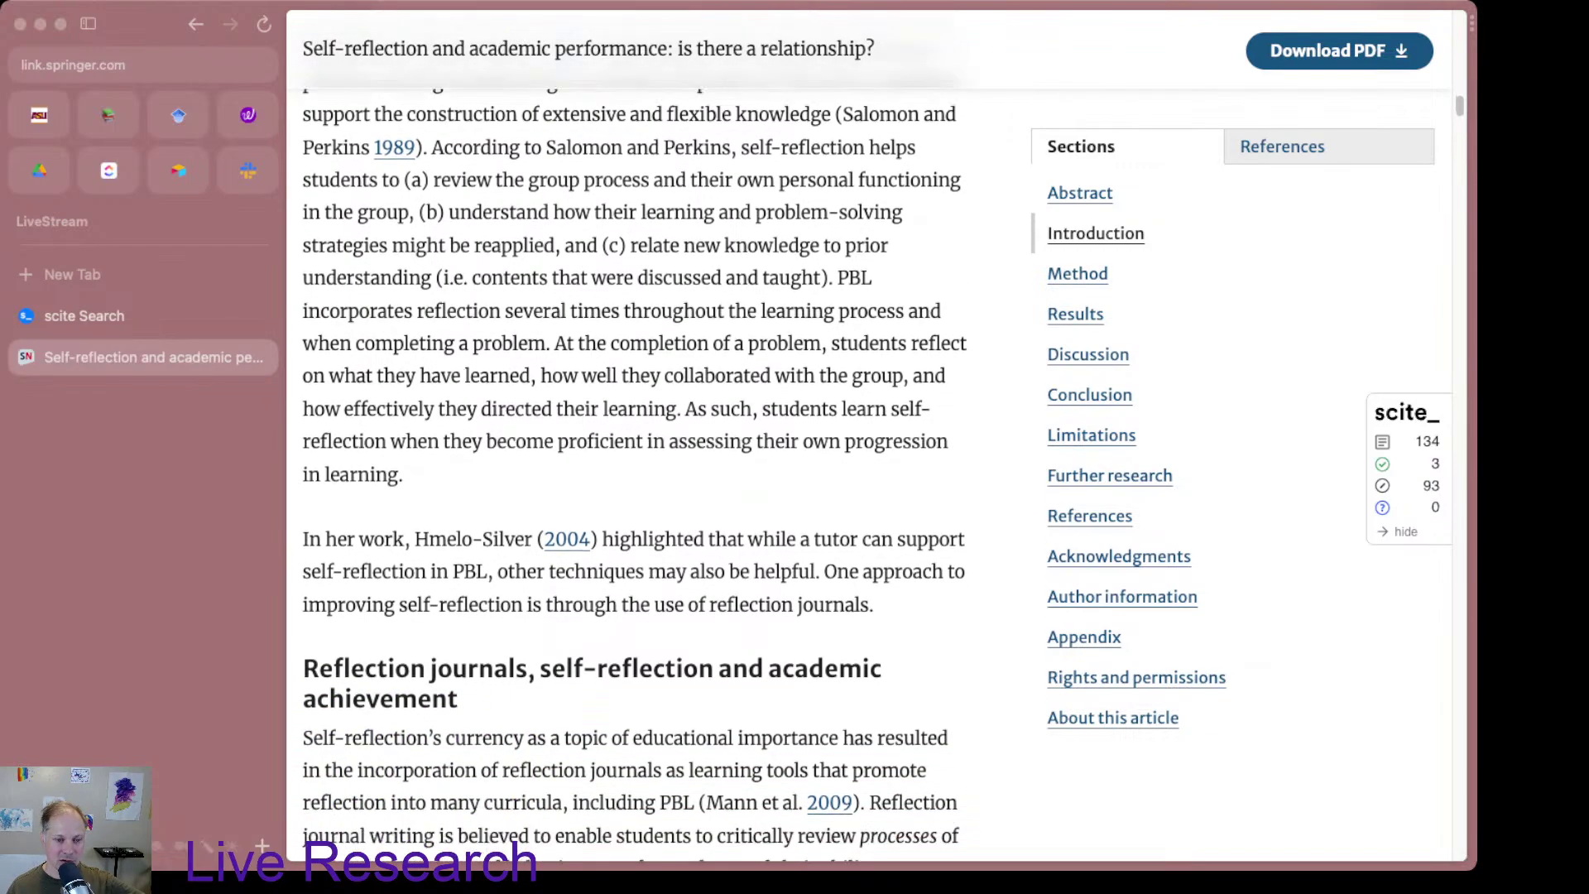
{"action": "scroll", "coordinate": [633, 463], "scroll_direction": "down", "scroll_amount": 1}
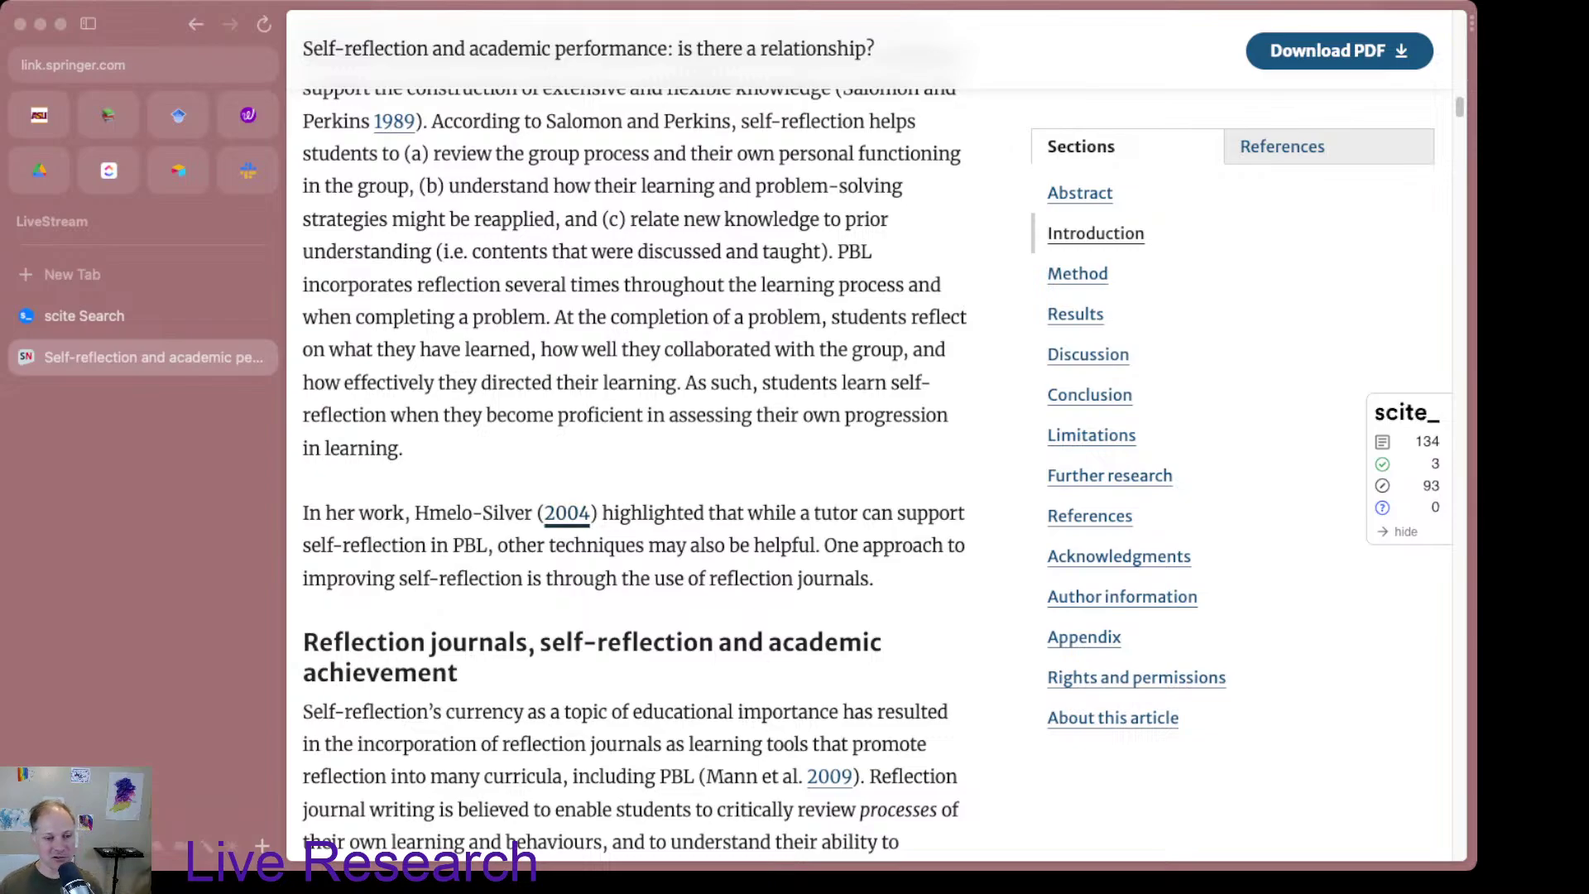
{"action": "scroll", "coordinate": [633, 464], "scroll_direction": "down", "scroll_amount": 2}
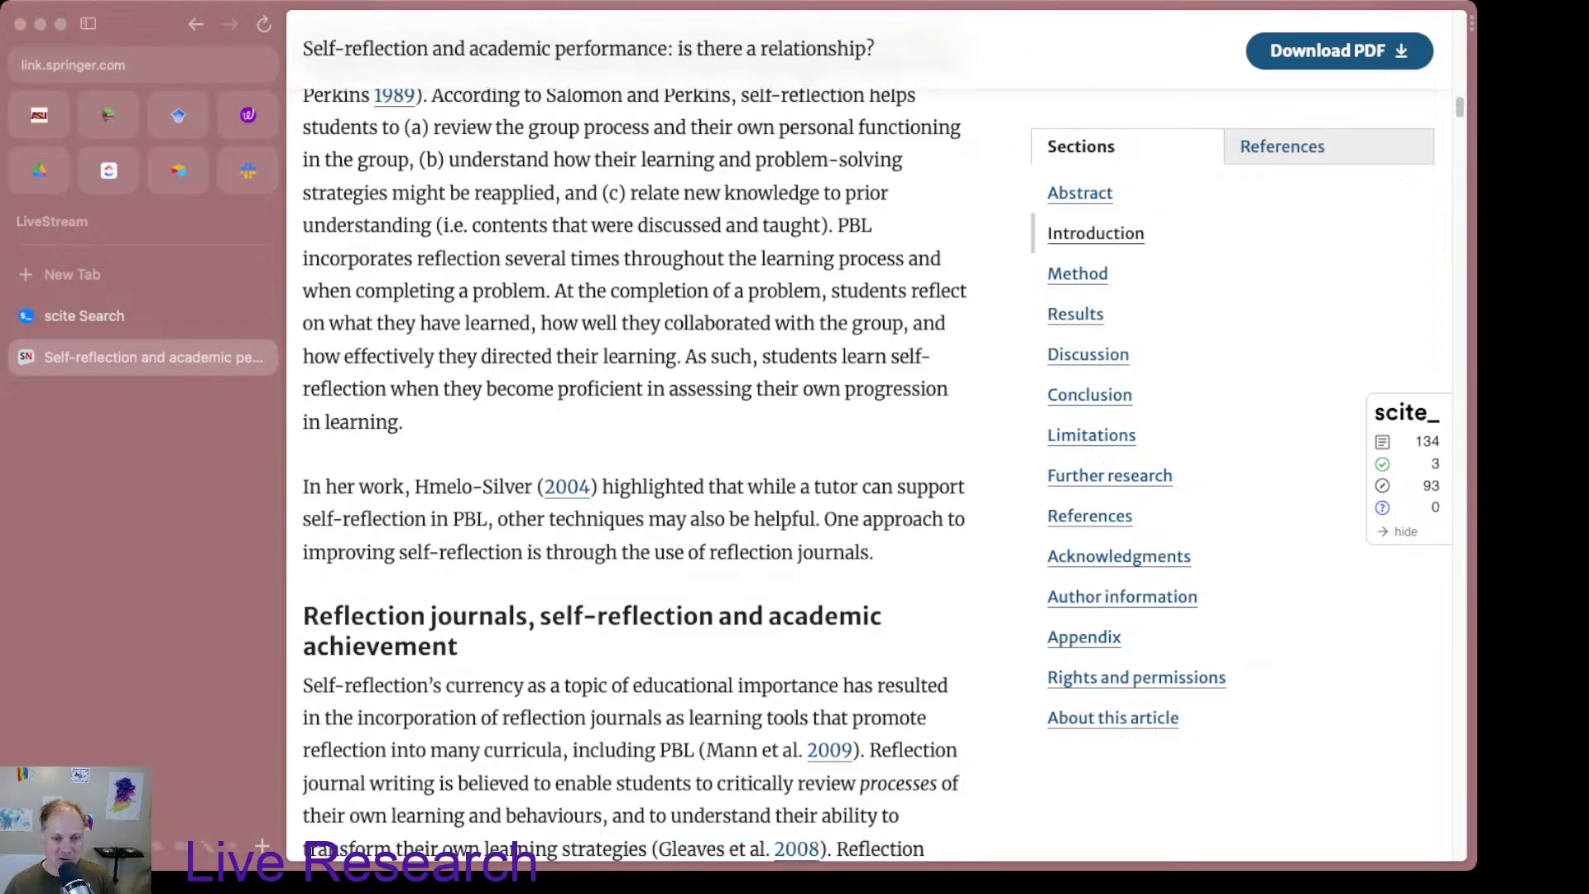
{"action": "scroll", "coordinate": [633, 463], "scroll_direction": "down", "scroll_amount": 2}
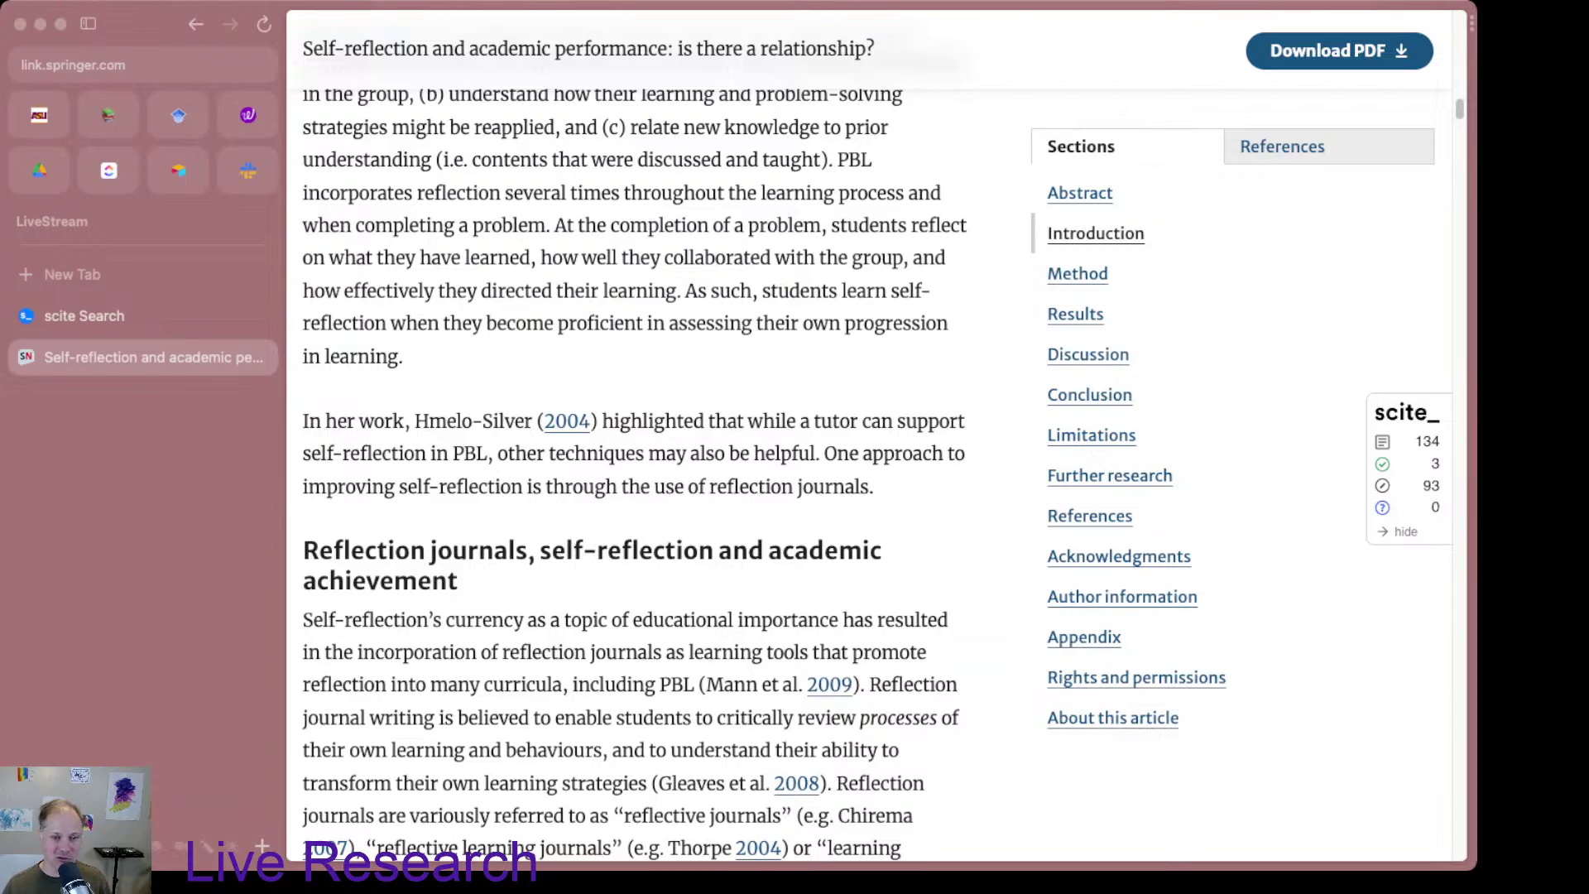
{"action": "scroll", "coordinate": [515, 847], "scroll_direction": "down", "scroll_amount": 5}
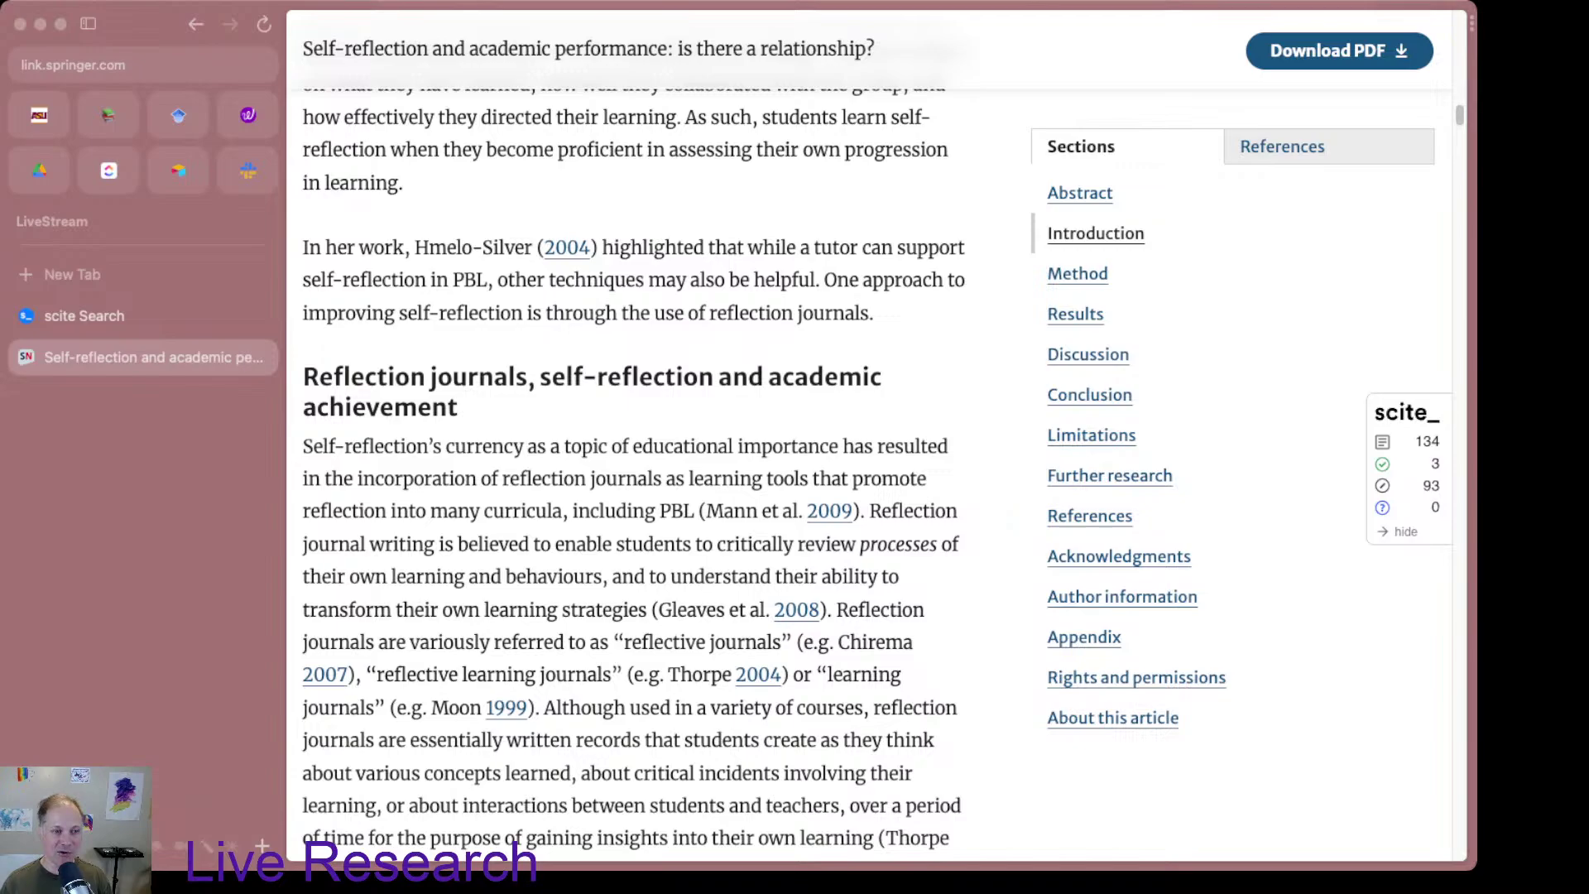
{"action": "scroll", "coordinate": [634, 476], "scroll_direction": "up", "scroll_amount": 5}
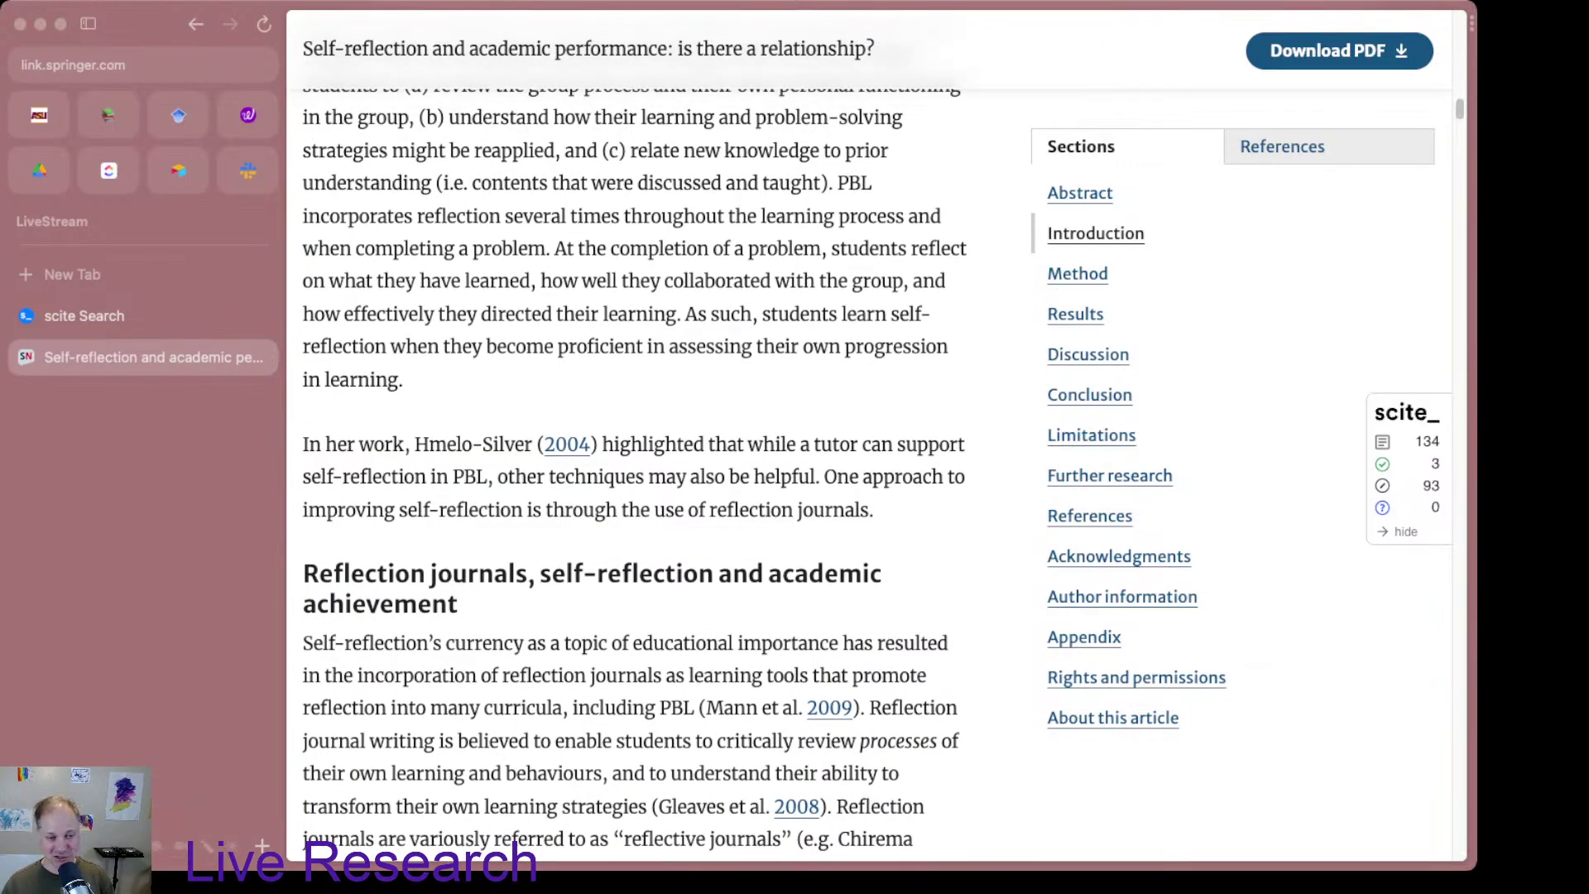
{"action": "scroll", "coordinate": [634, 474], "scroll_direction": "down", "scroll_amount": 9}
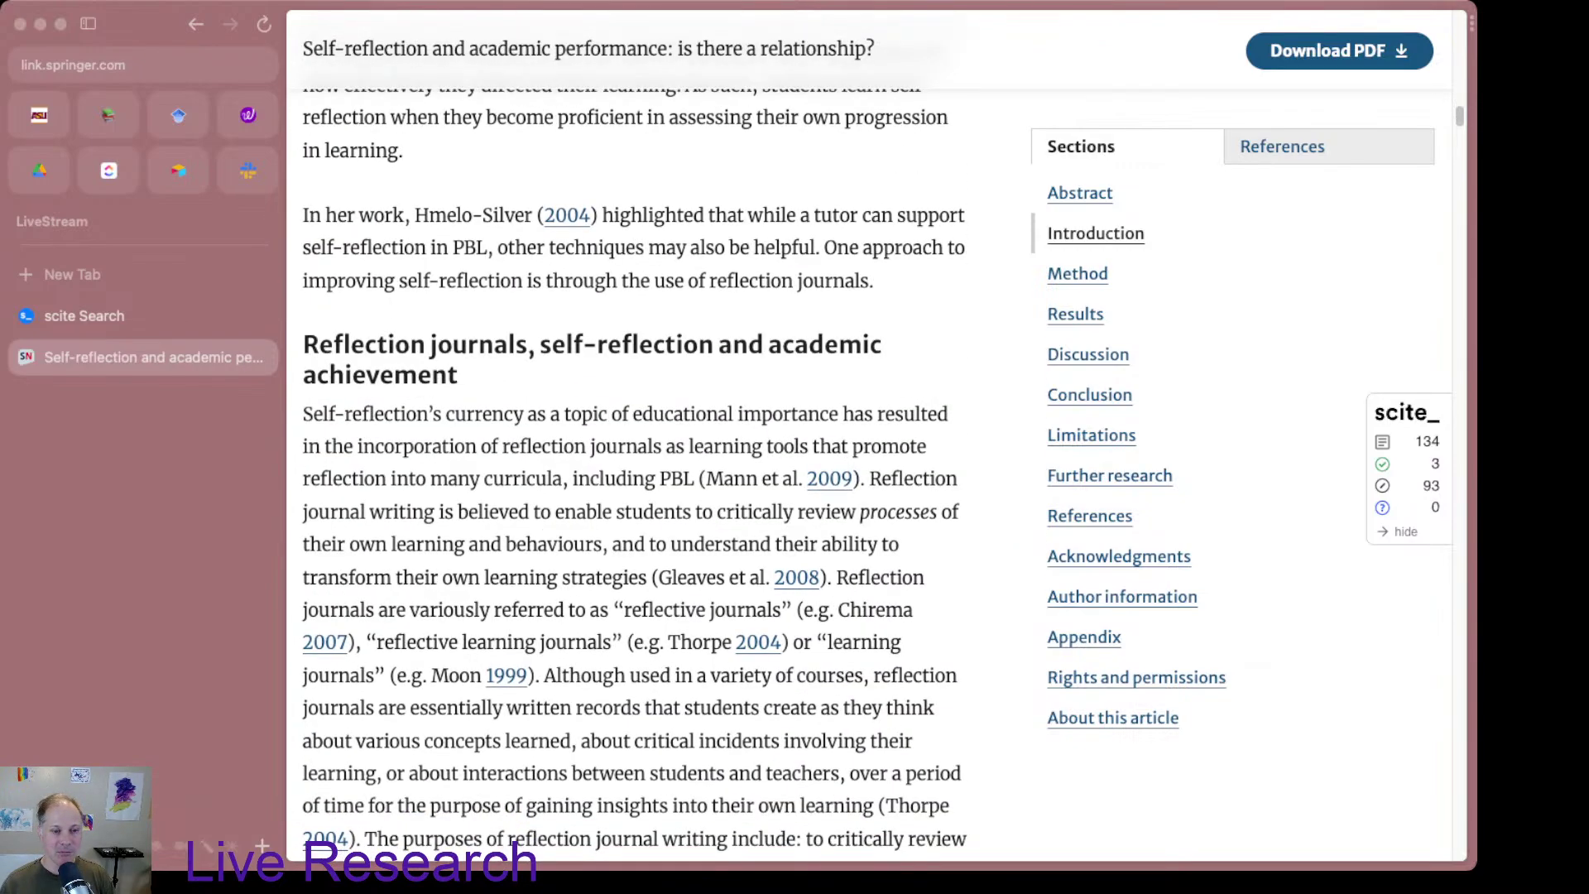
{"action": "scroll", "coordinate": [634, 474], "scroll_direction": "down", "scroll_amount": 3}
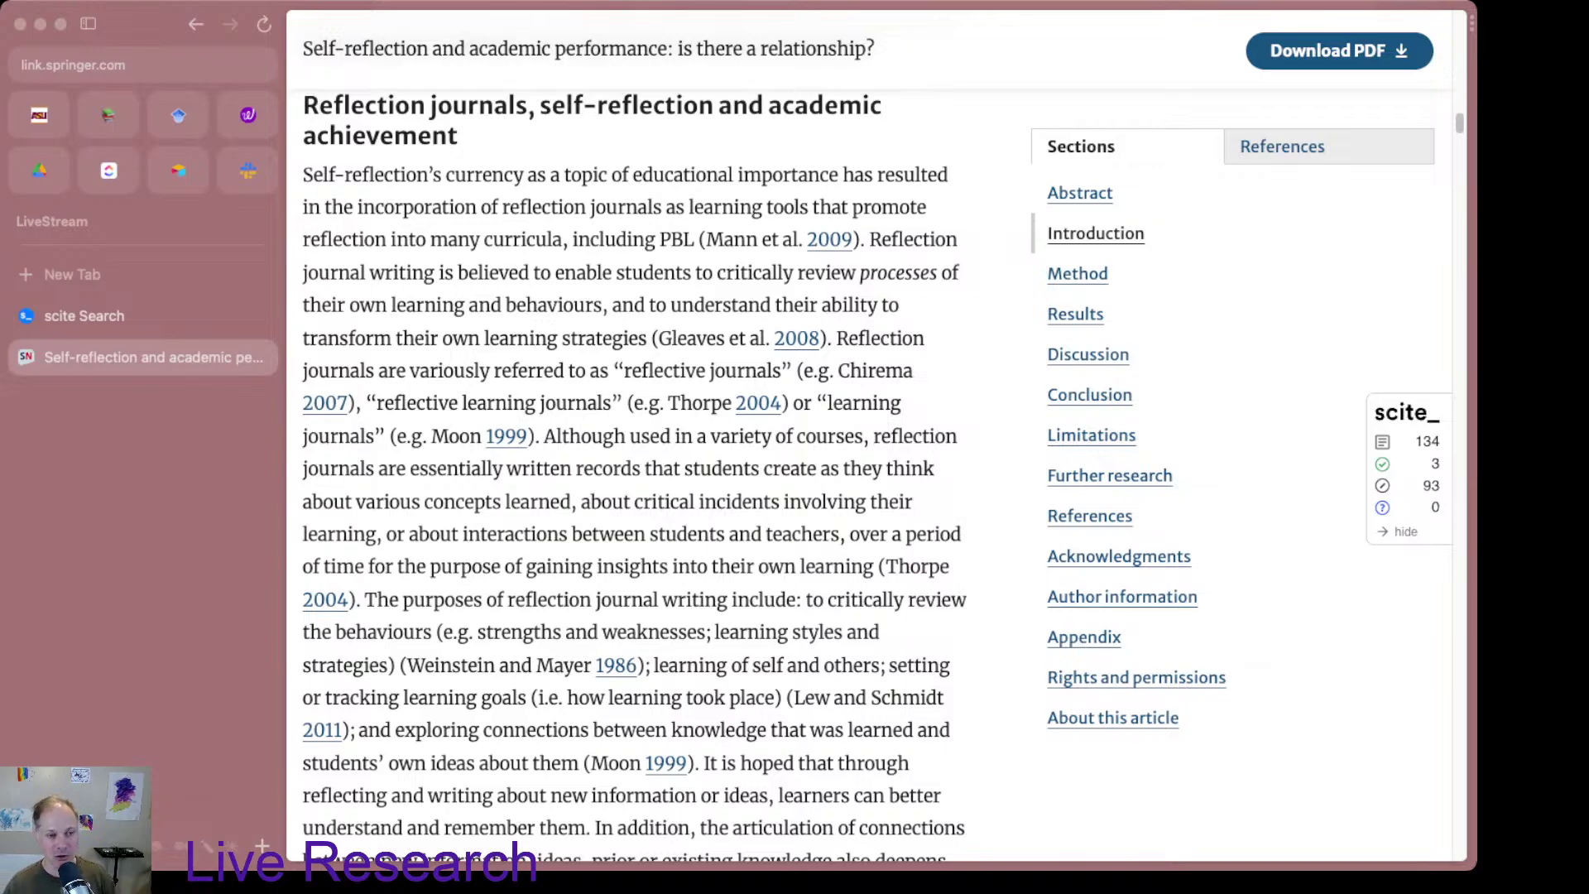
{"action": "scroll", "coordinate": [633, 472], "scroll_direction": "up", "scroll_amount": 2}
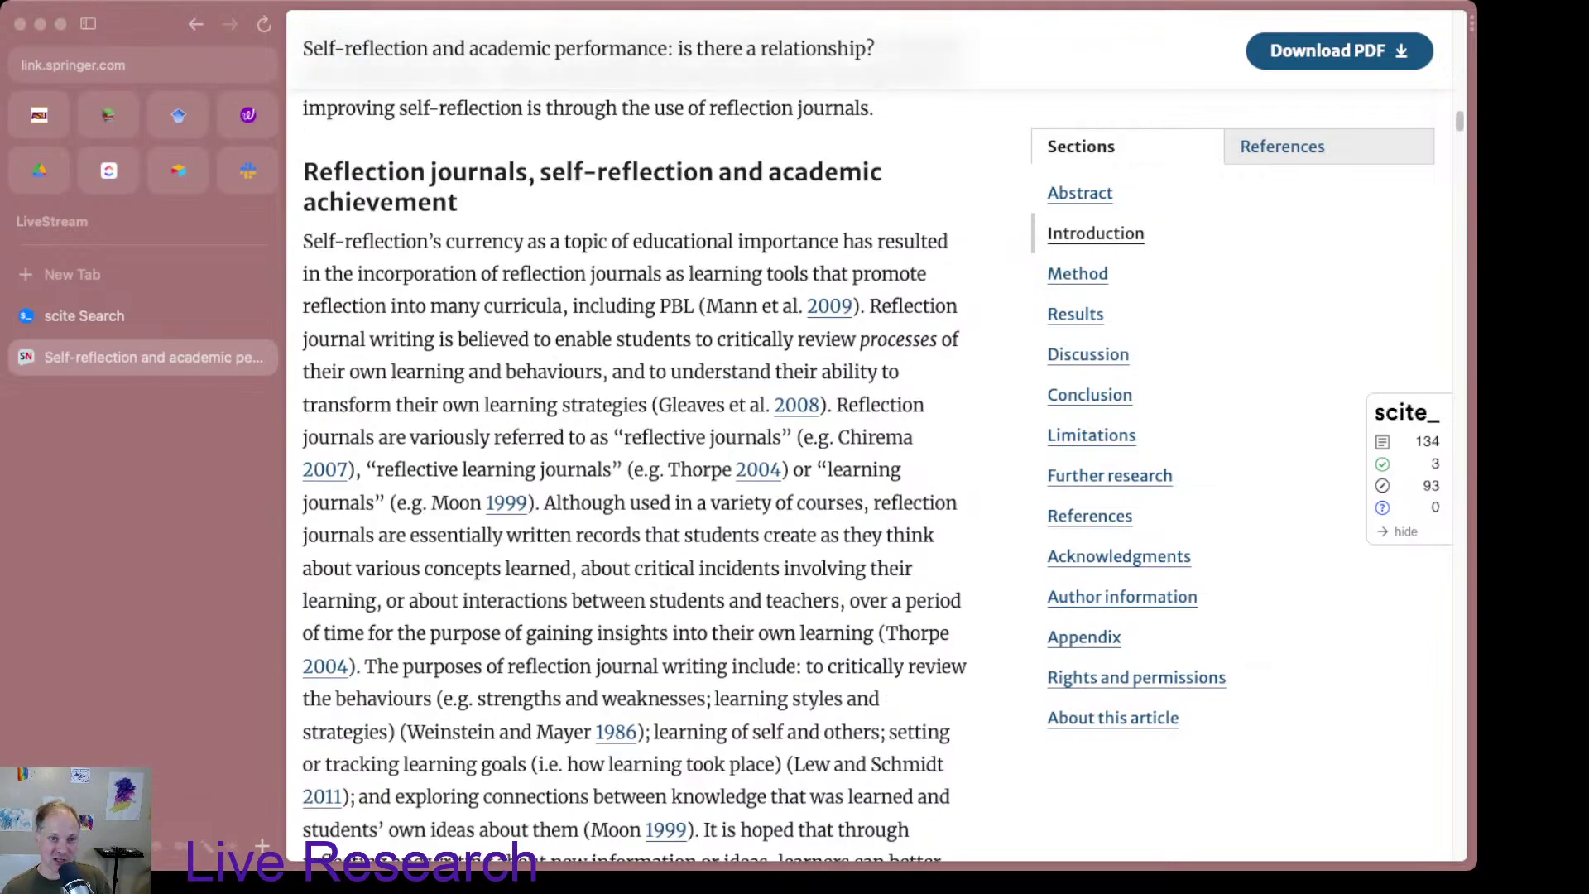
{"action": "scroll", "coordinate": [633, 471], "scroll_direction": "up", "scroll_amount": 1}
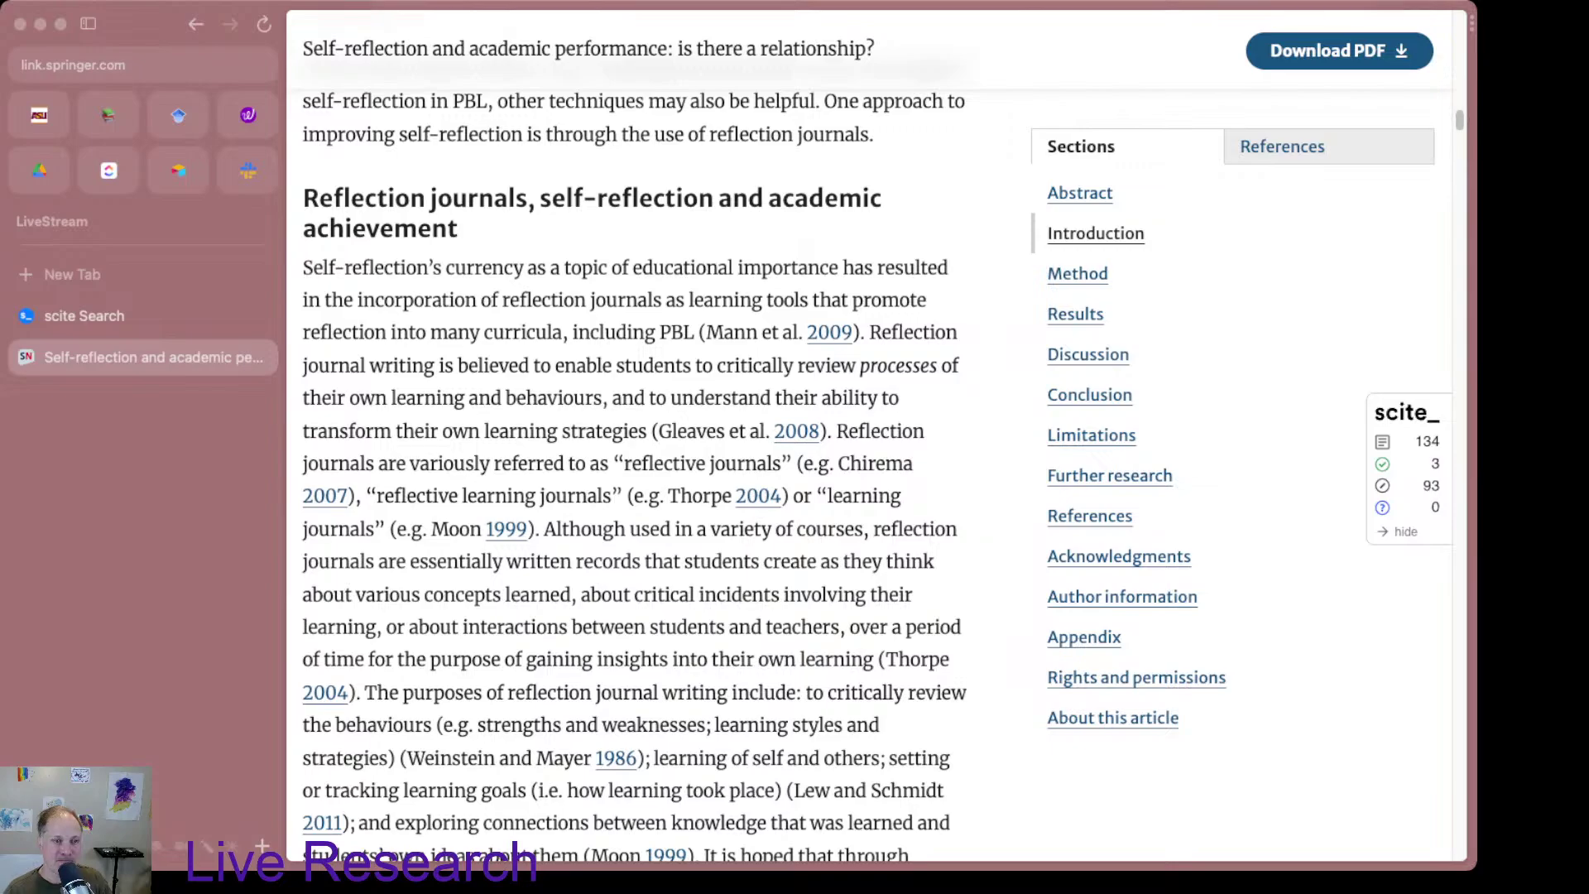
Step: Skim the paper's remaining literature review, the "Aims of the study" section and the start of the Method section
{"action": "scroll", "coordinate": [633, 472], "scroll_direction": "down", "scroll_amount": 8}
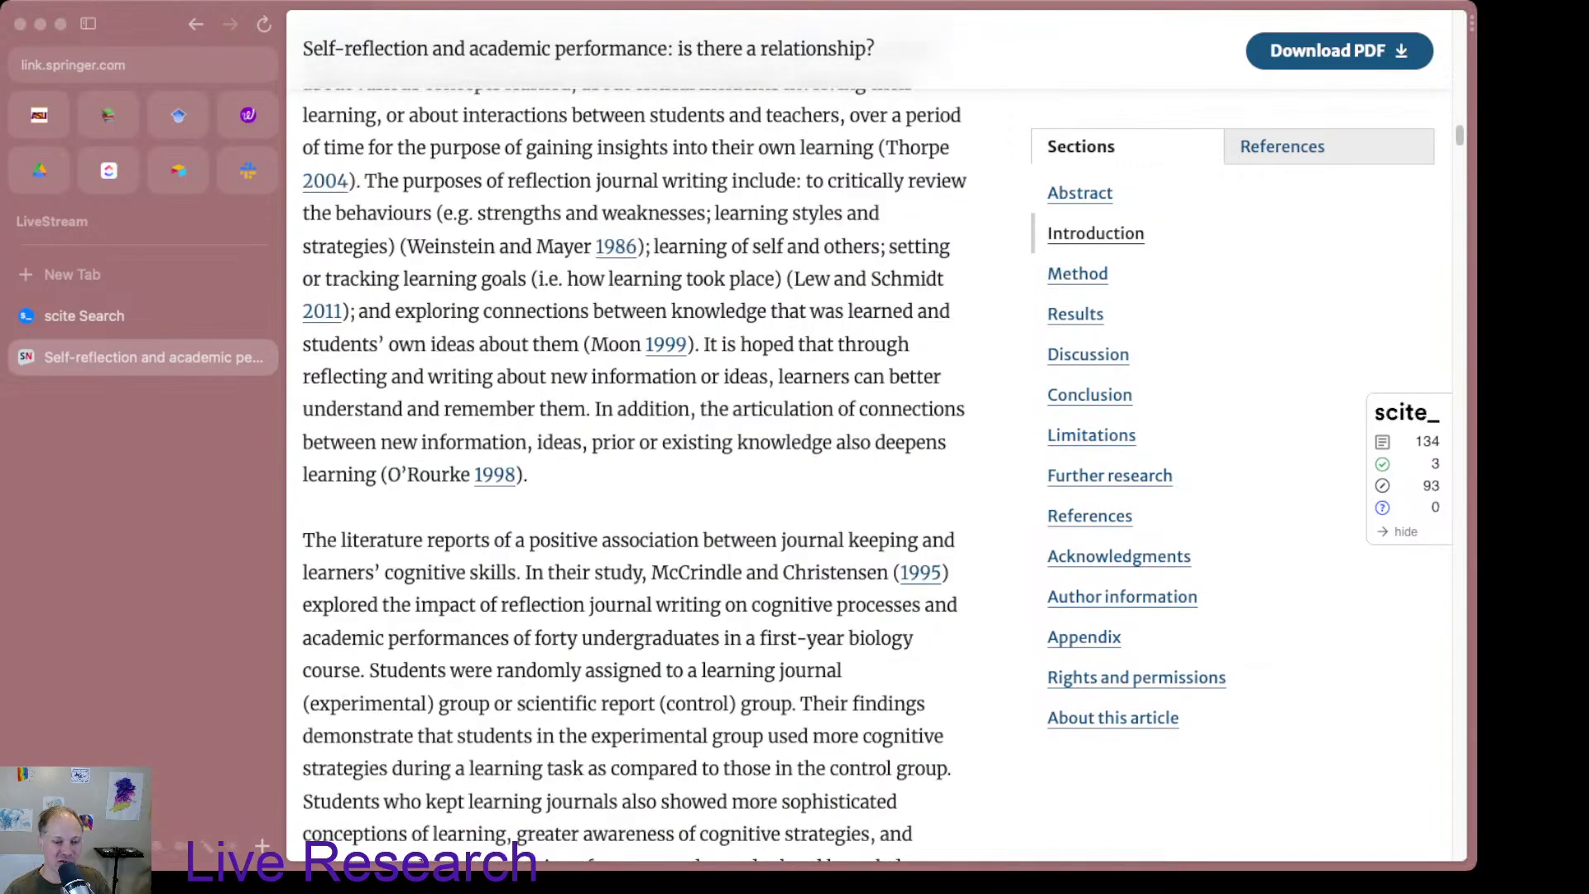
{"action": "scroll", "coordinate": [514, 842], "scroll_direction": "down", "scroll_amount": 15}
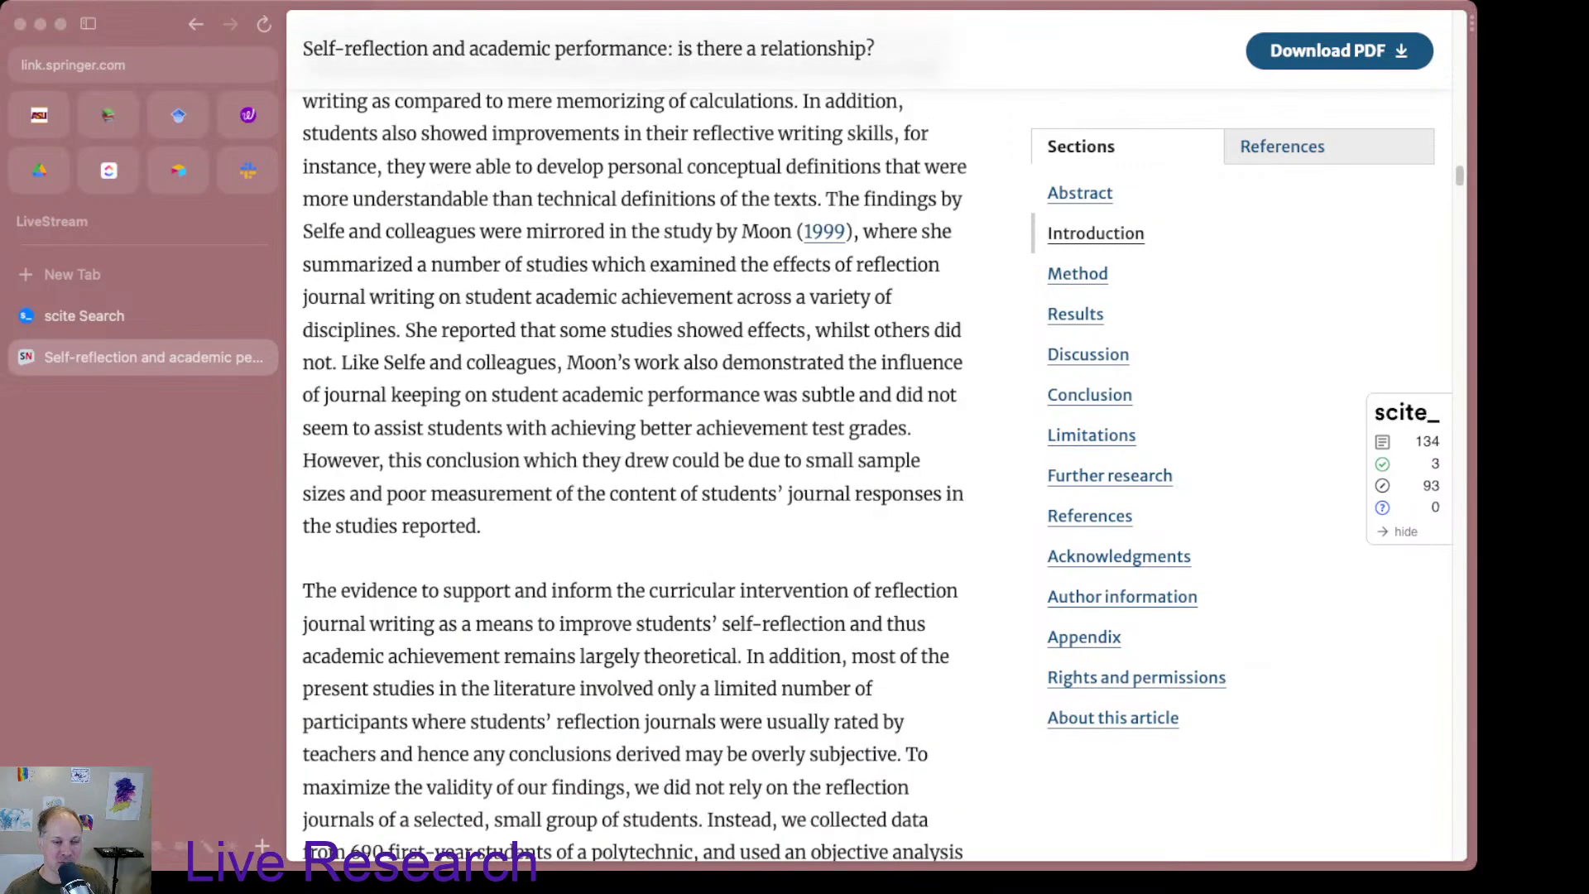
{"action": "scroll", "coordinate": [634, 471], "scroll_direction": "down", "scroll_amount": 9}
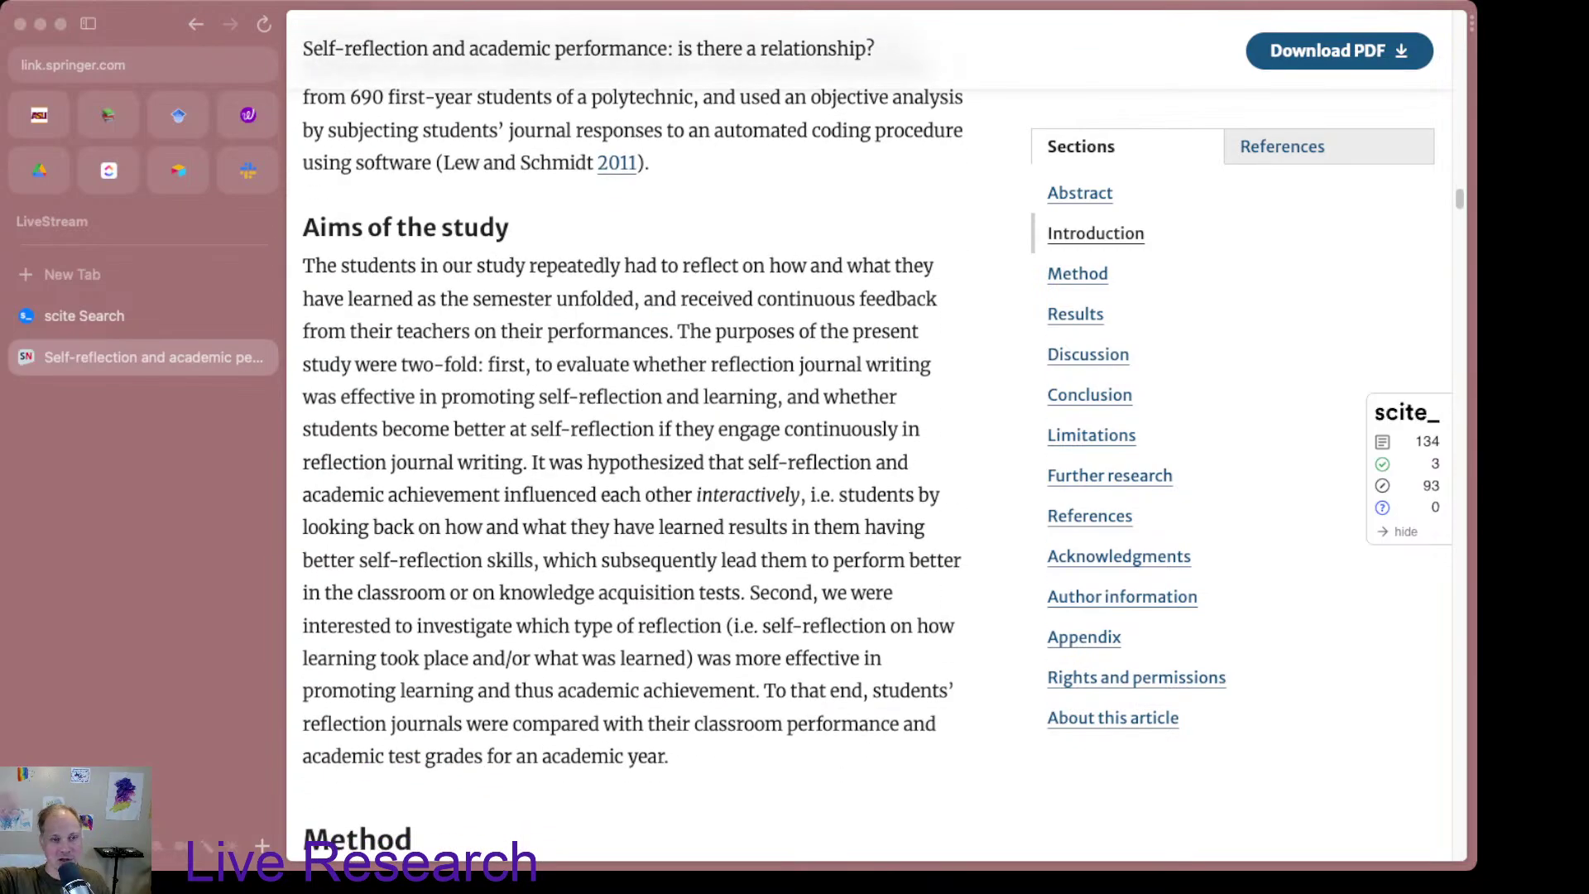
{"action": "scroll", "coordinate": [634, 472], "scroll_direction": "down", "scroll_amount": 5}
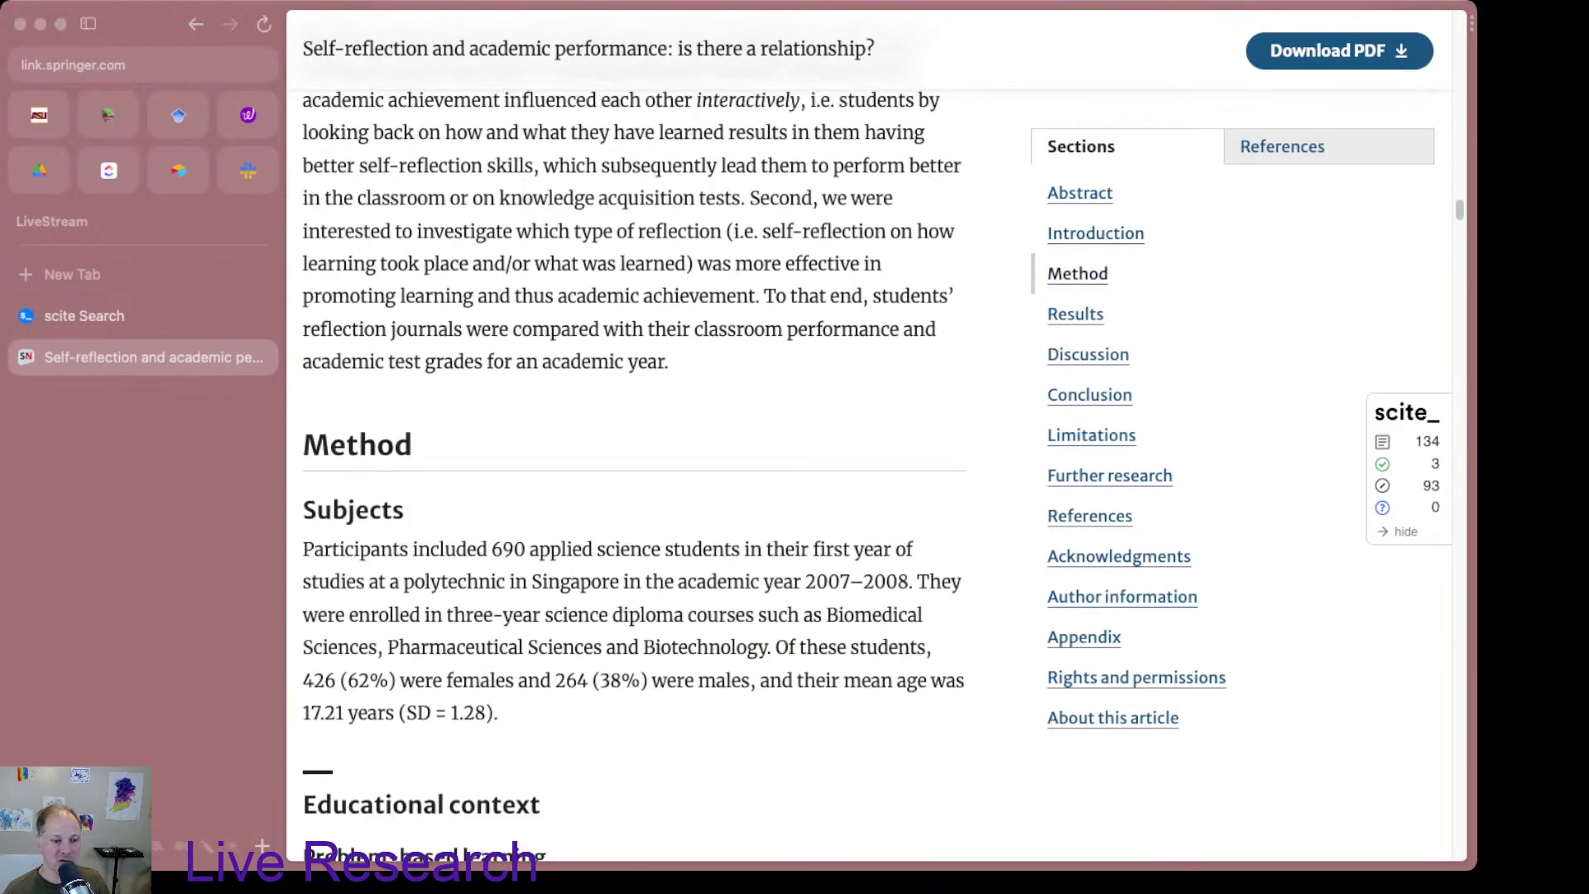
{"action": "scroll", "coordinate": [634, 471], "scroll_direction": "down", "scroll_amount": 8}
{"action": "scroll", "coordinate": [634, 472], "scroll_direction": "up", "scroll_amount": 15}
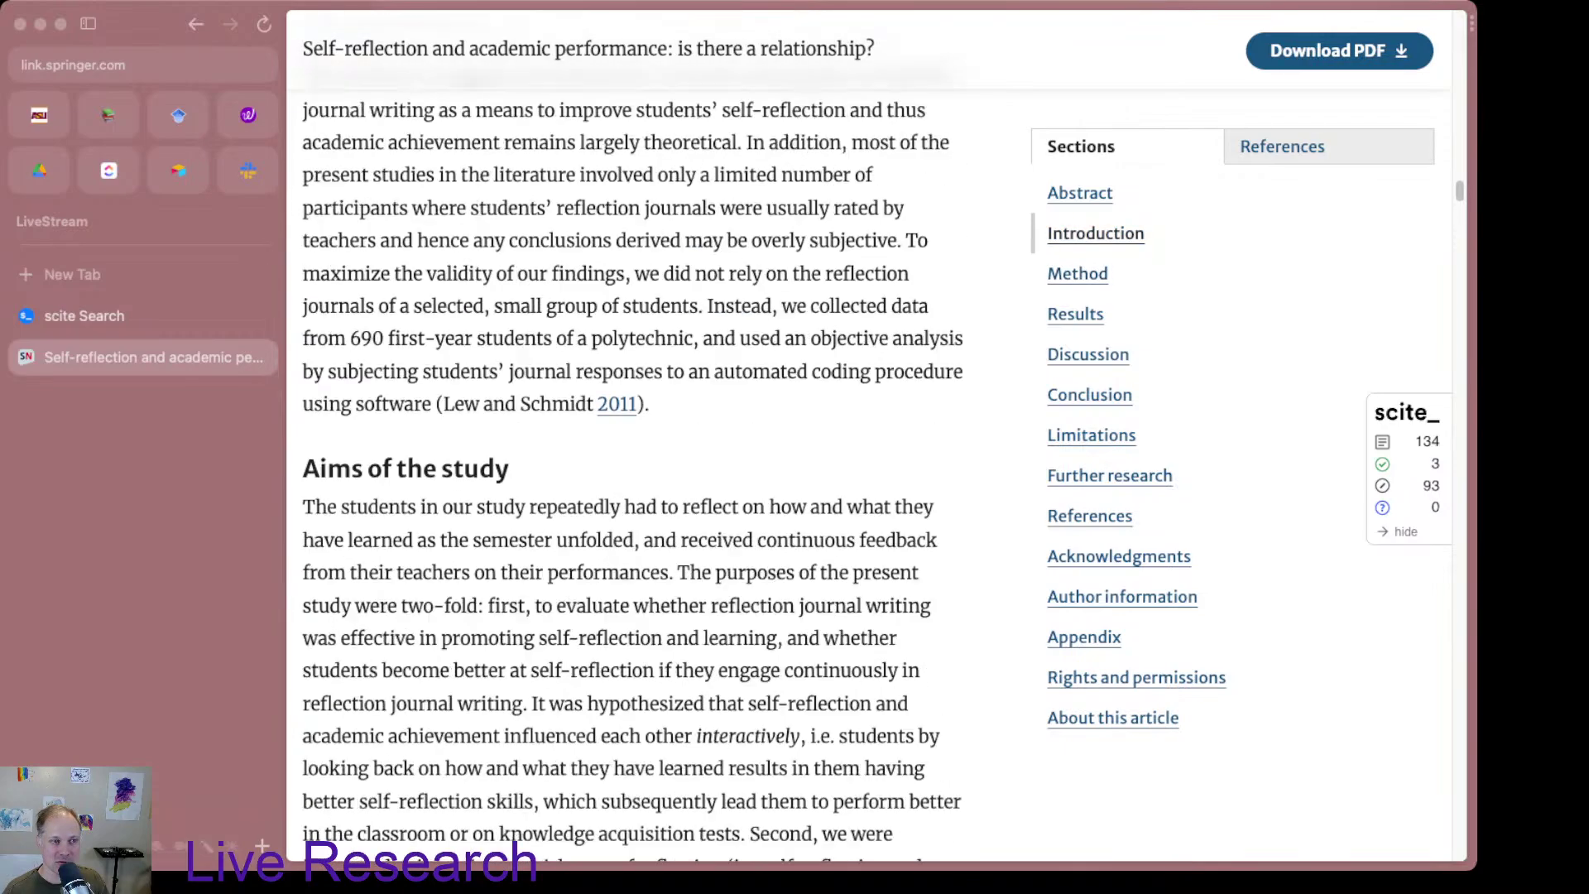
Step: Download the self-reflection paper's PDF and look back over its passages on reflection journal studies
{"action": "scroll", "coordinate": [634, 472], "scroll_direction": "up", "scroll_amount": 5}
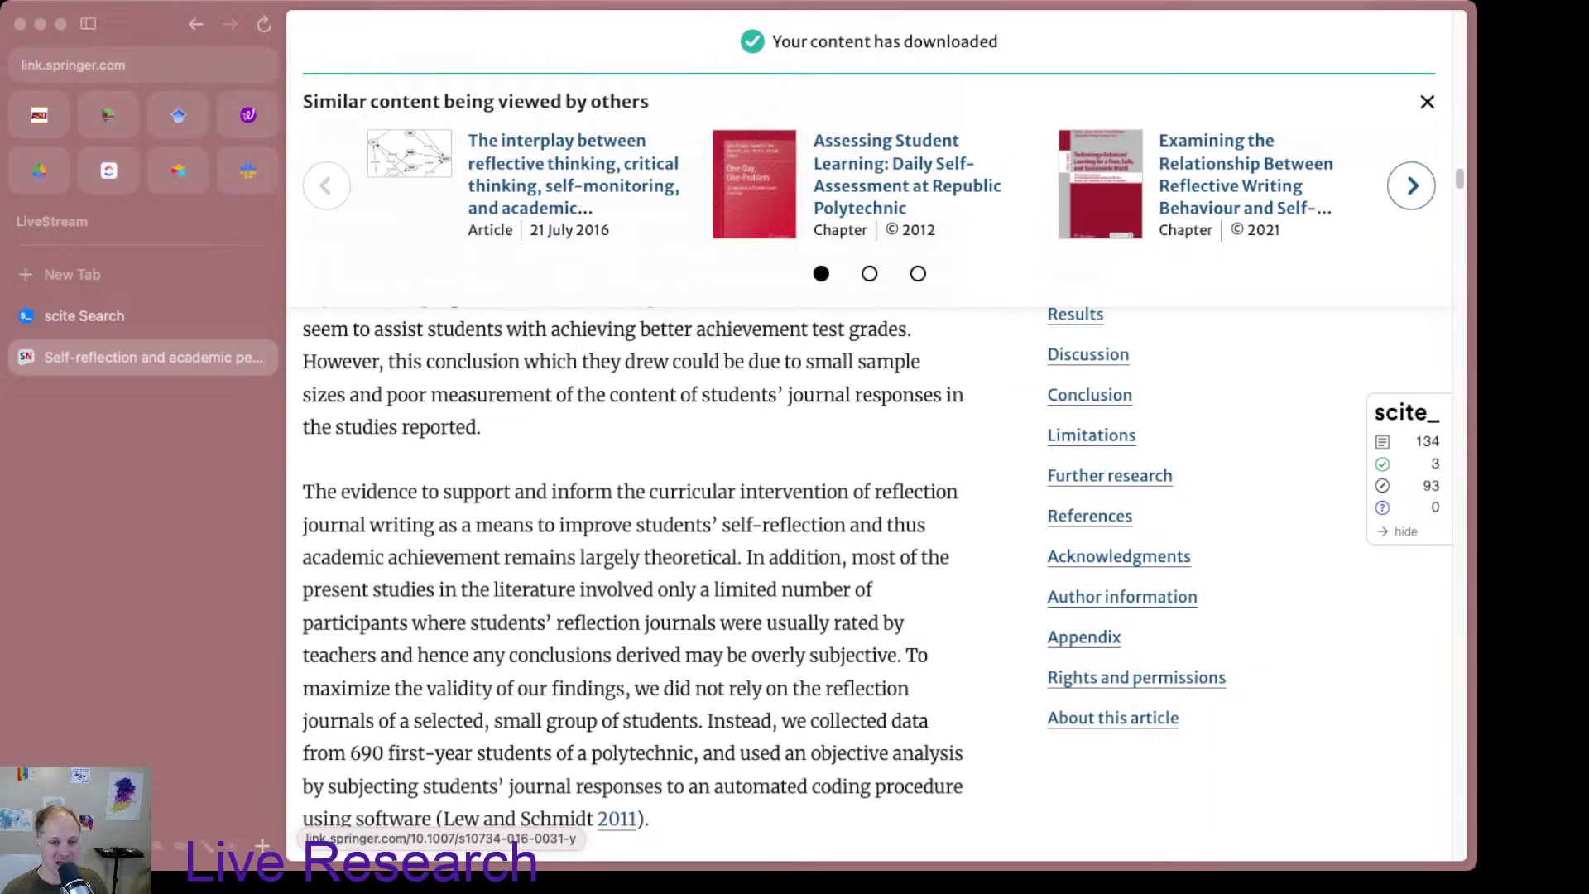
{"action": "scroll", "coordinate": [634, 579], "scroll_direction": "down", "scroll_amount": 3}
{"action": "scroll", "coordinate": [634, 579], "scroll_direction": "up", "scroll_amount": 10}
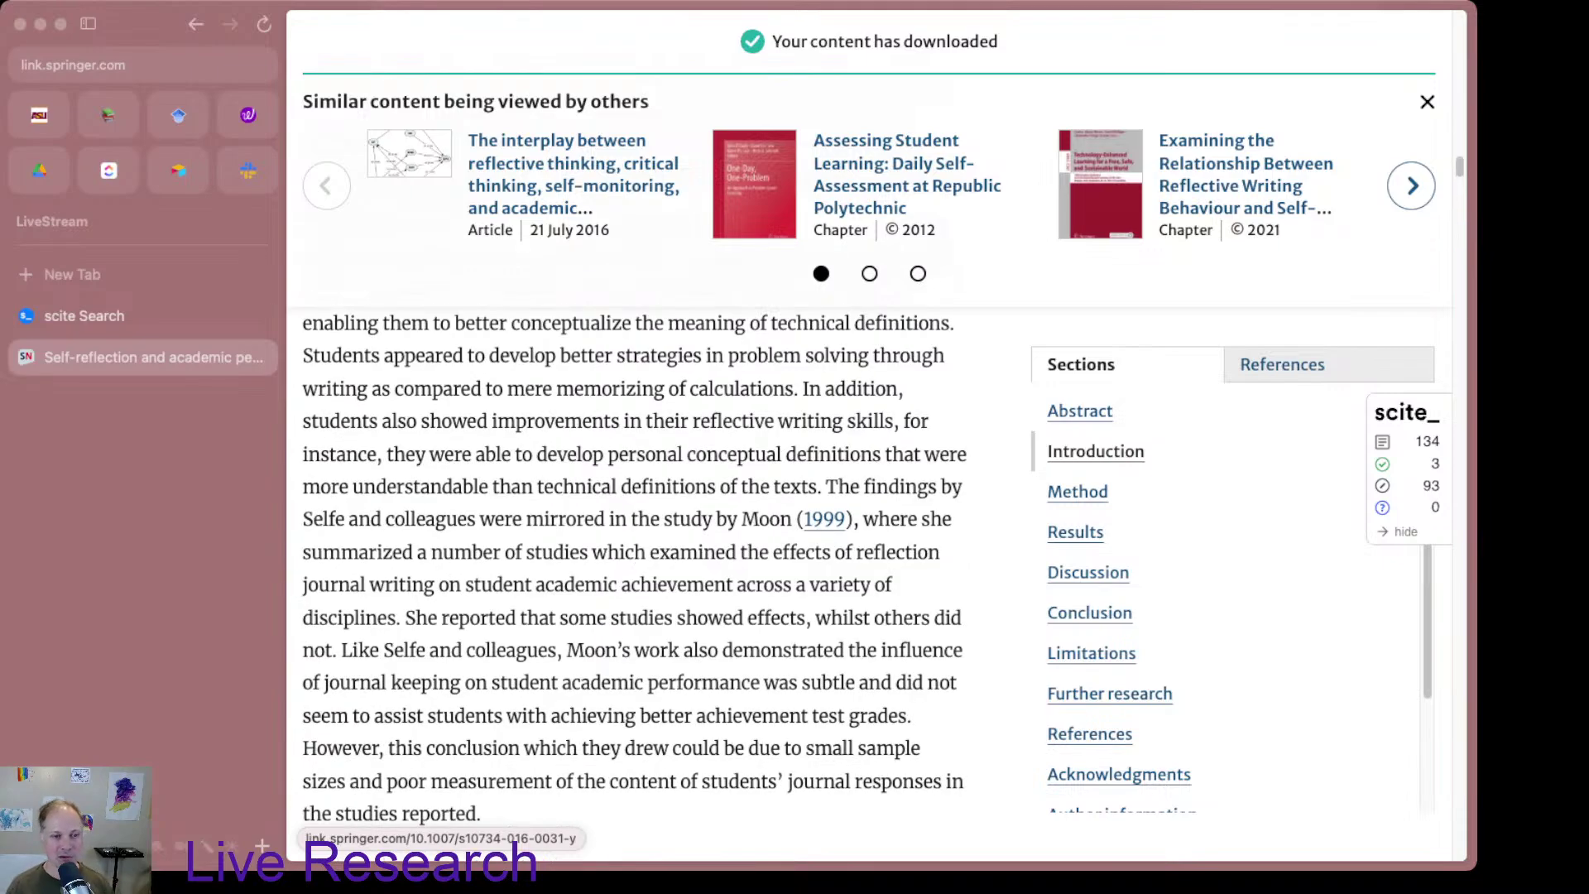
{"action": "scroll", "coordinate": [634, 579], "scroll_direction": "up", "scroll_amount": 10}
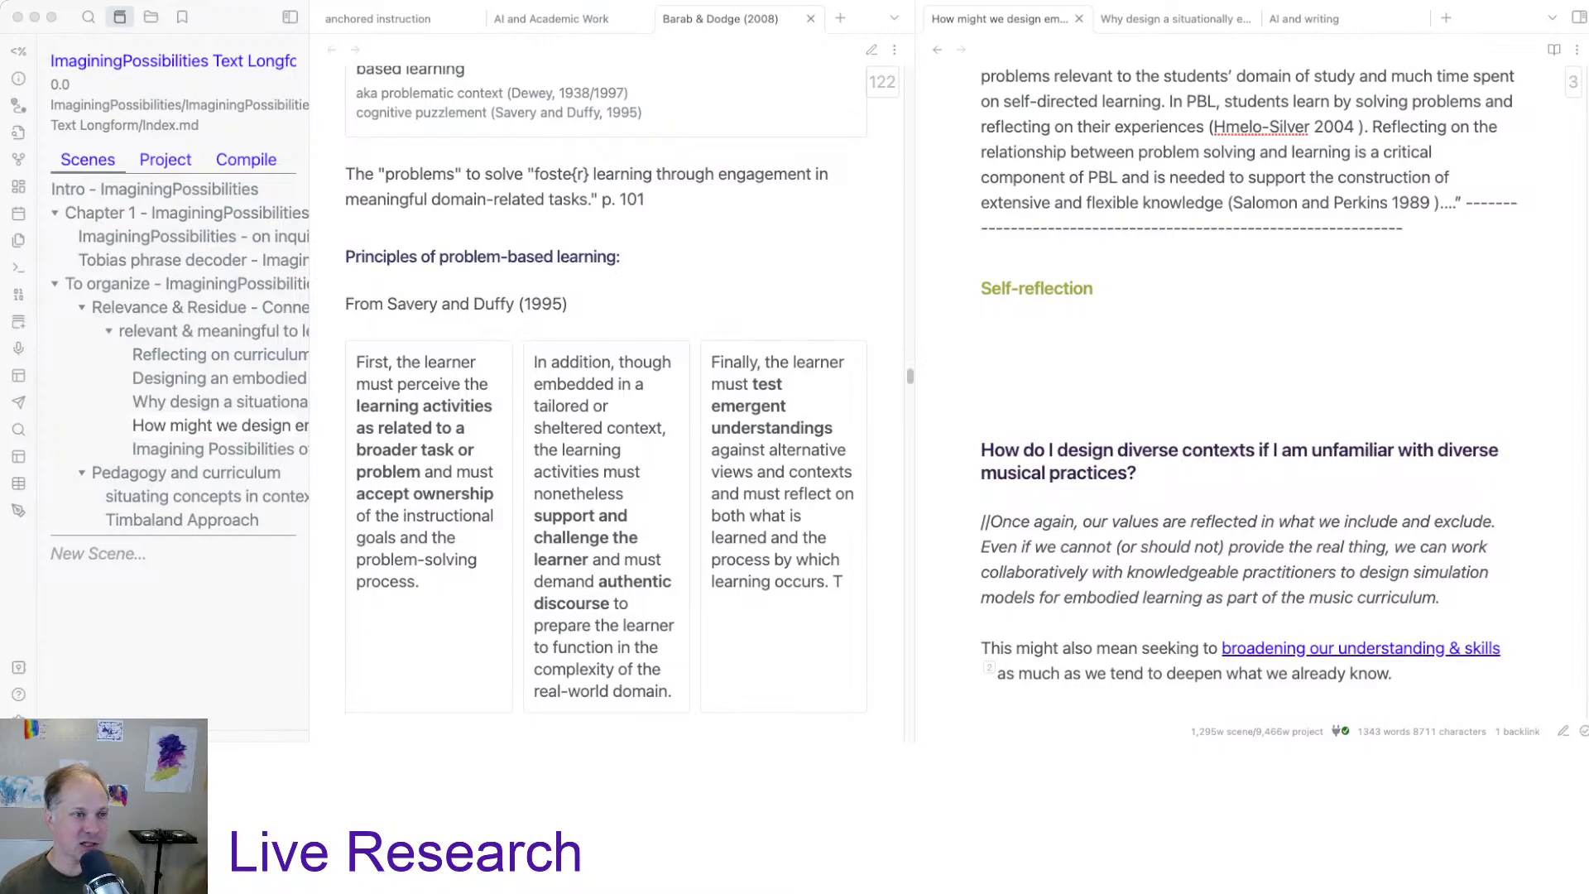
Step: Switch to Obsidian and review the imported problem-based learning citation and the empty Self-reflection section beneath it in the draft
{"action": "key", "text": "super+Tab"}
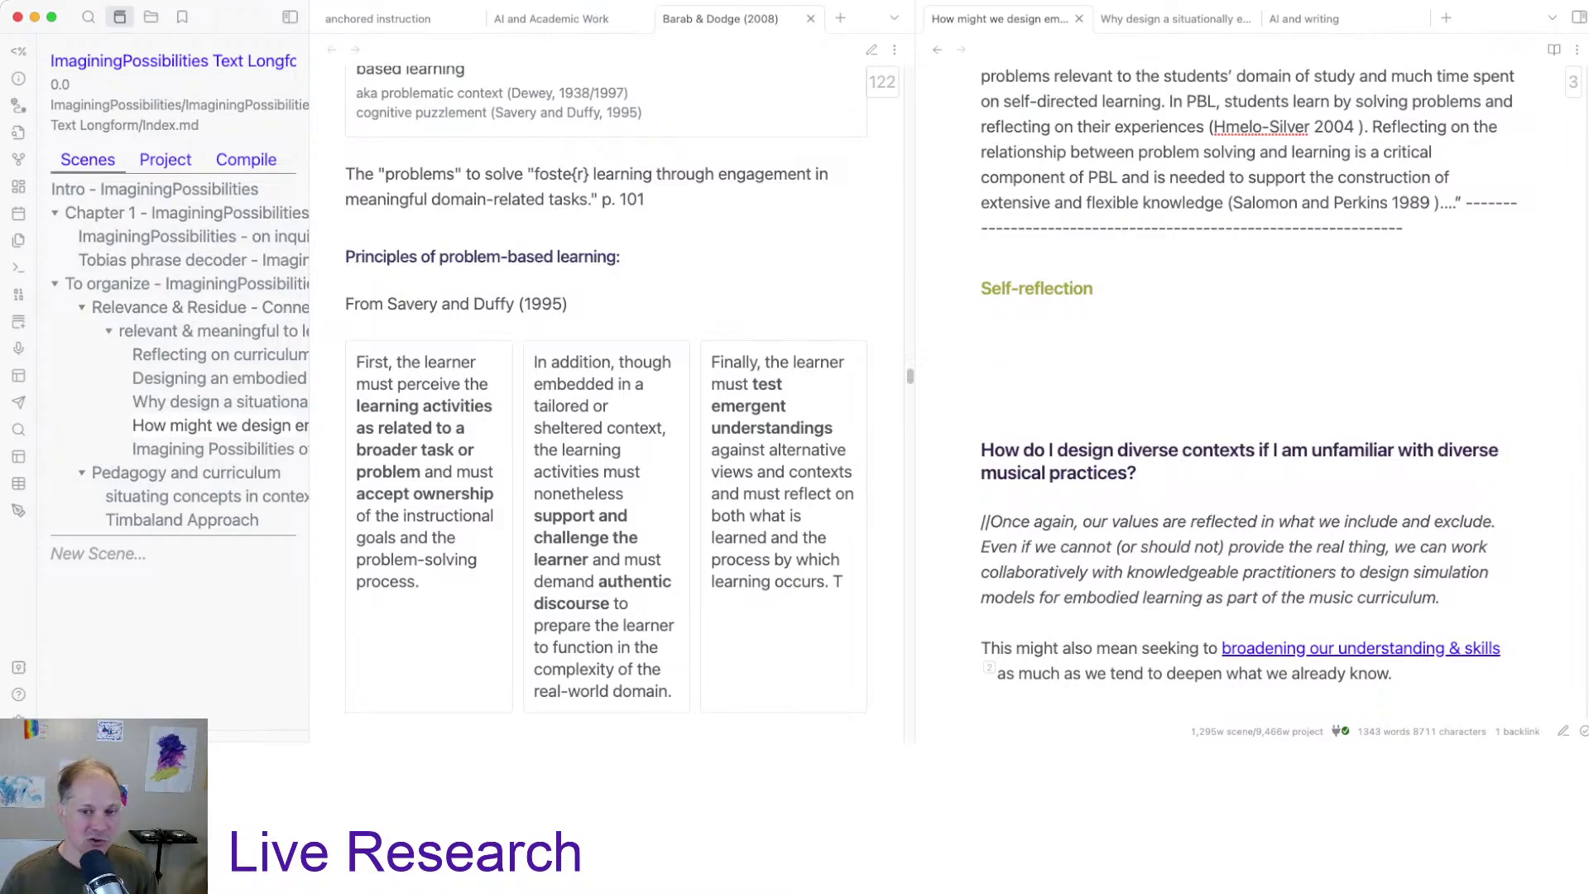
{"action": "scroll", "coordinate": [1248, 373], "scroll_direction": "up", "scroll_amount": 6}
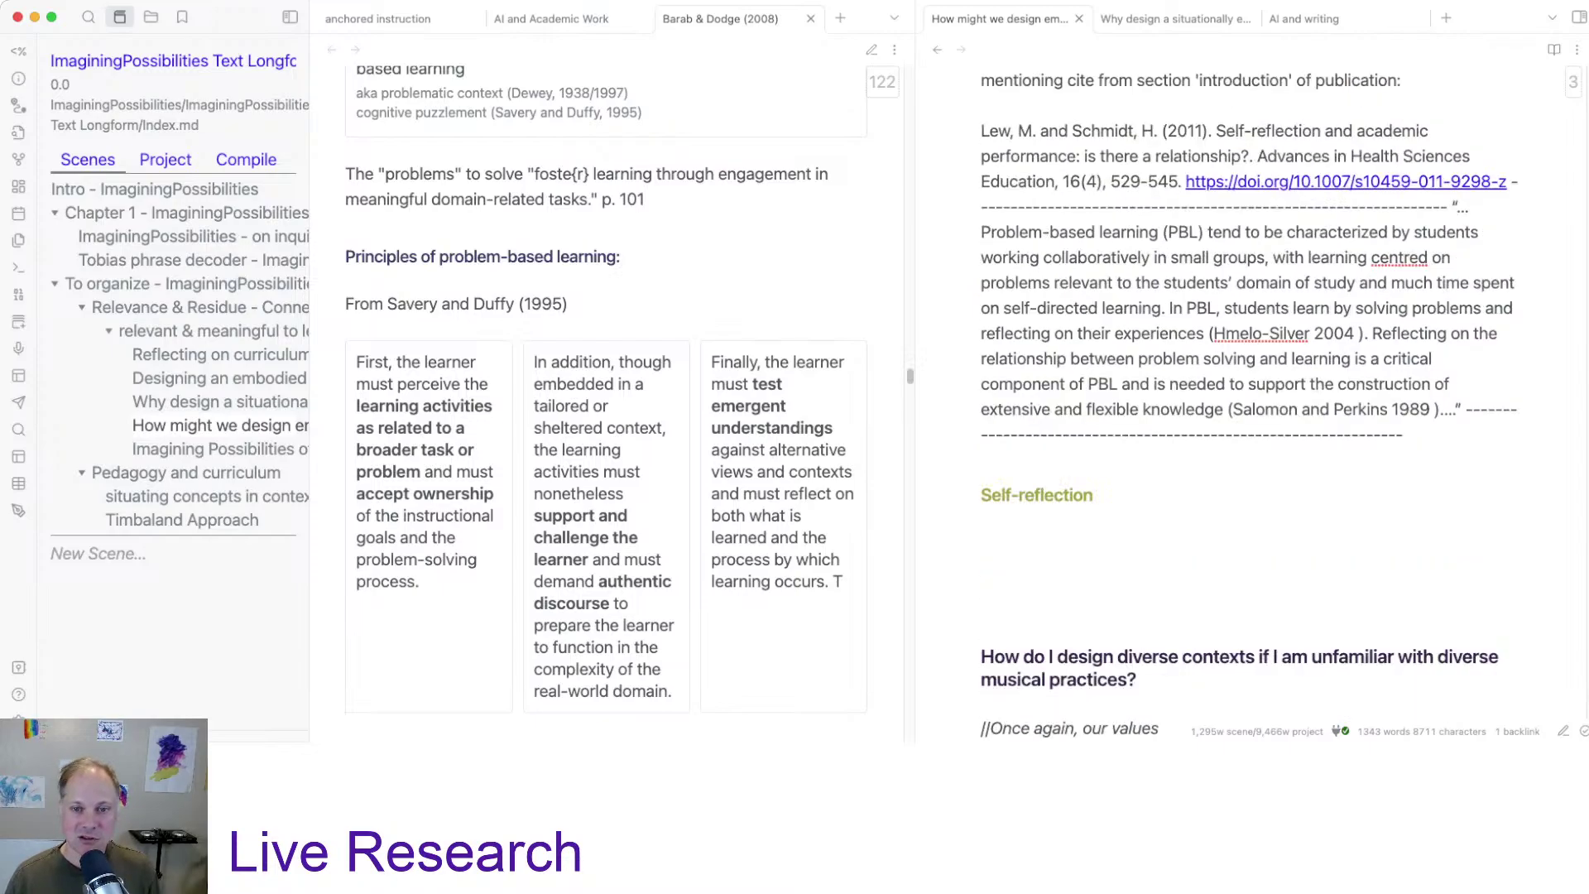
{"action": "scroll", "coordinate": [1248, 373], "scroll_direction": "down", "scroll_amount": 6}
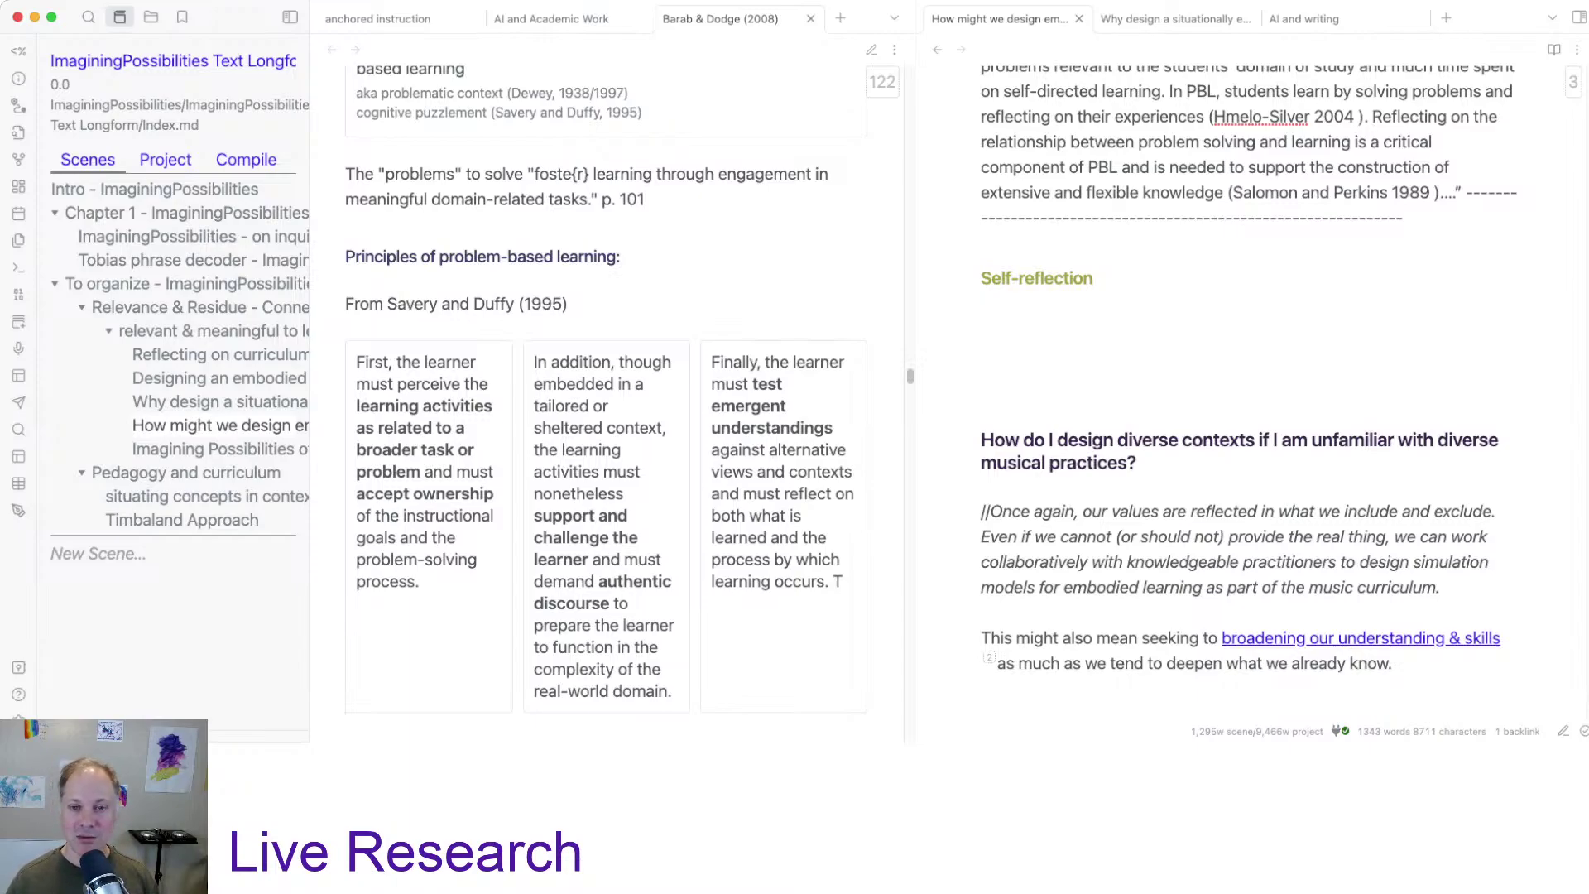
{"action": "left_click", "coordinate": [981, 242]}
{"action": "scroll", "coordinate": [1247, 399], "scroll_direction": "up", "scroll_amount": 5}
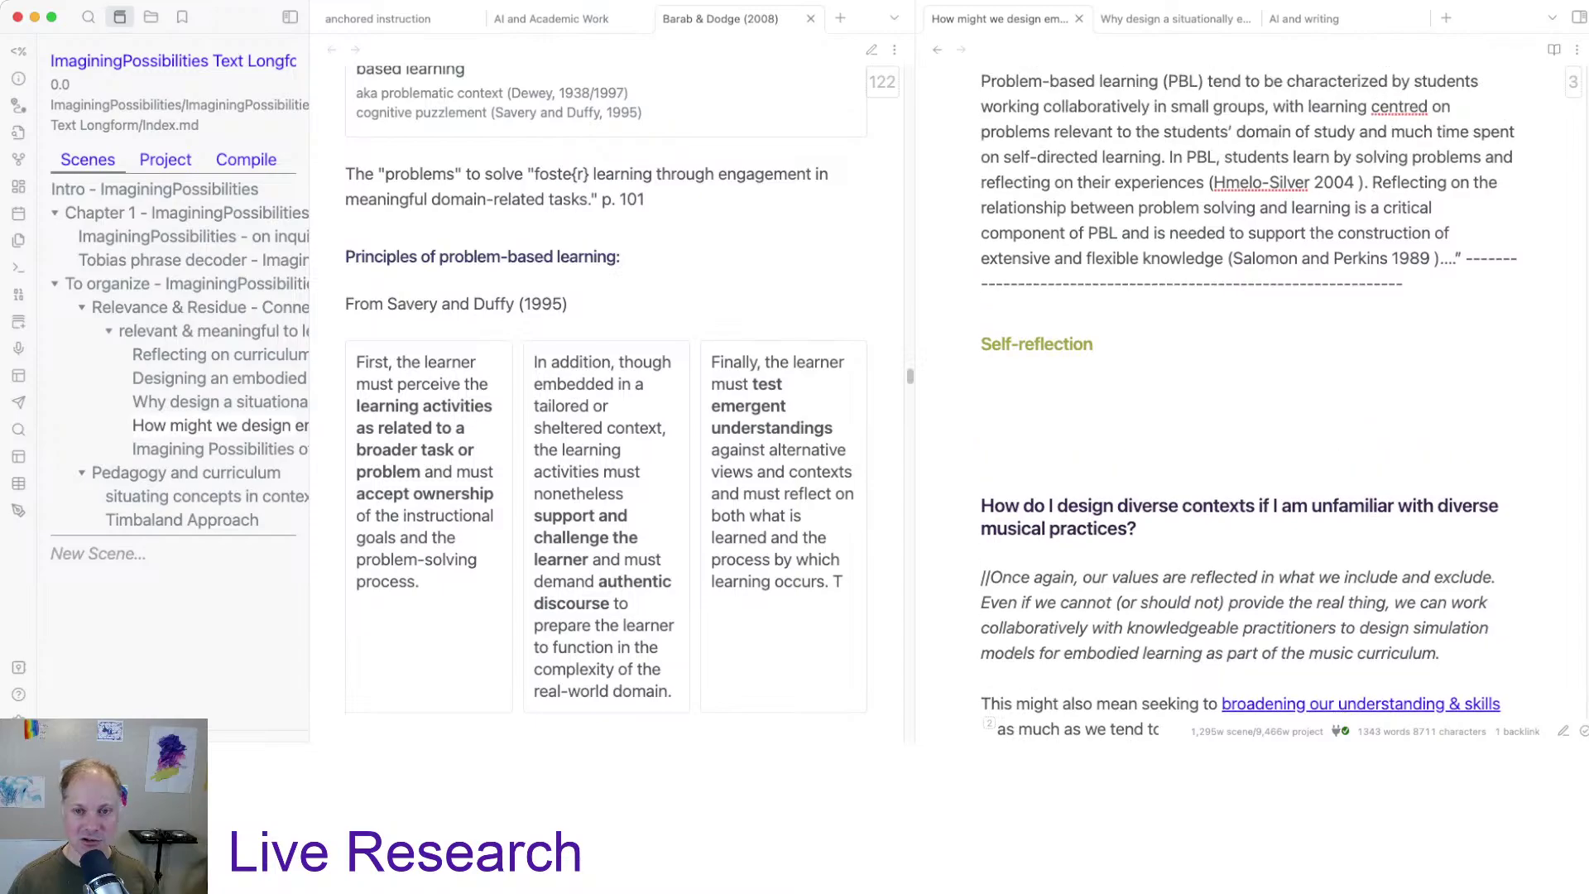
{"action": "scroll", "coordinate": [1248, 380], "scroll_direction": "down", "scroll_amount": 5}
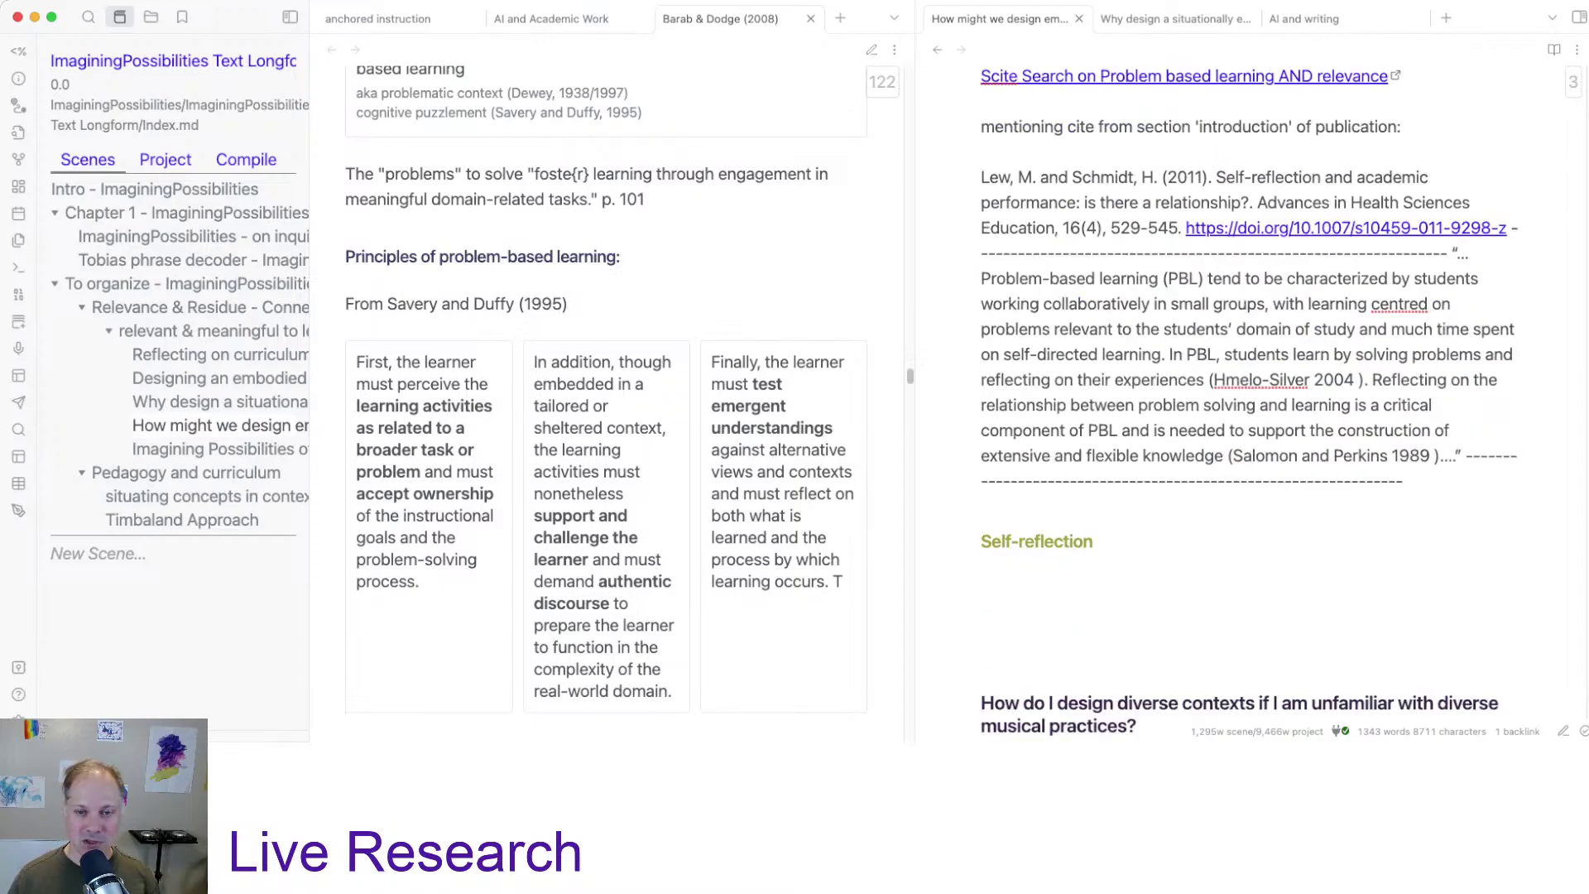
{"action": "scroll", "coordinate": [1247, 381], "scroll_direction": "up", "scroll_amount": 5}
{"action": "scroll", "coordinate": [1248, 417], "scroll_direction": "down", "scroll_amount": 4}
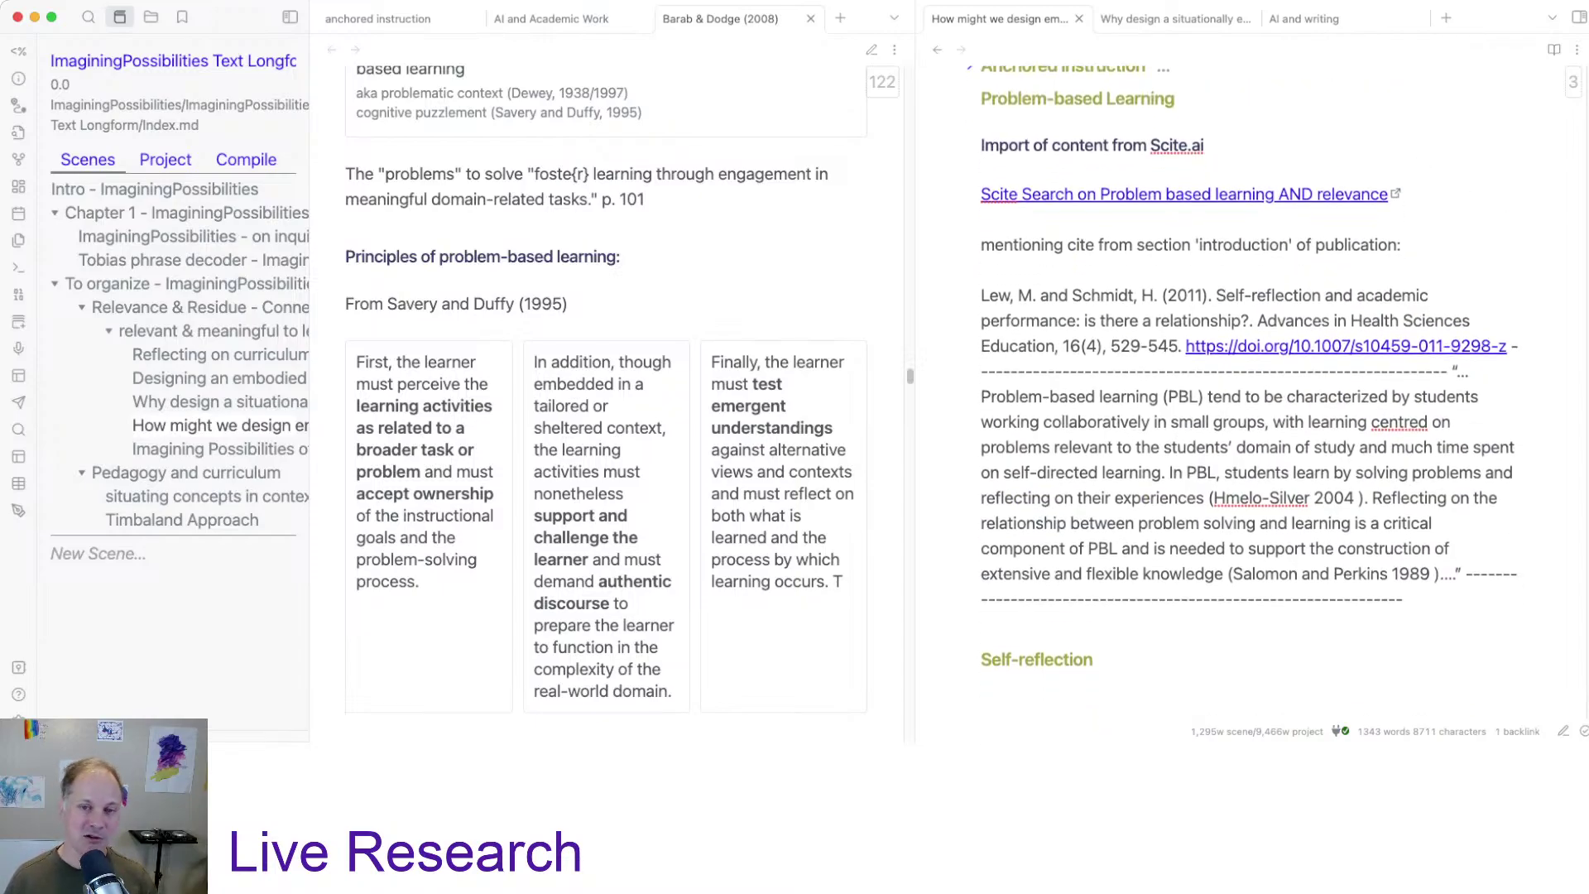
{"action": "scroll", "coordinate": [1248, 417], "scroll_direction": "down", "scroll_amount": 3}
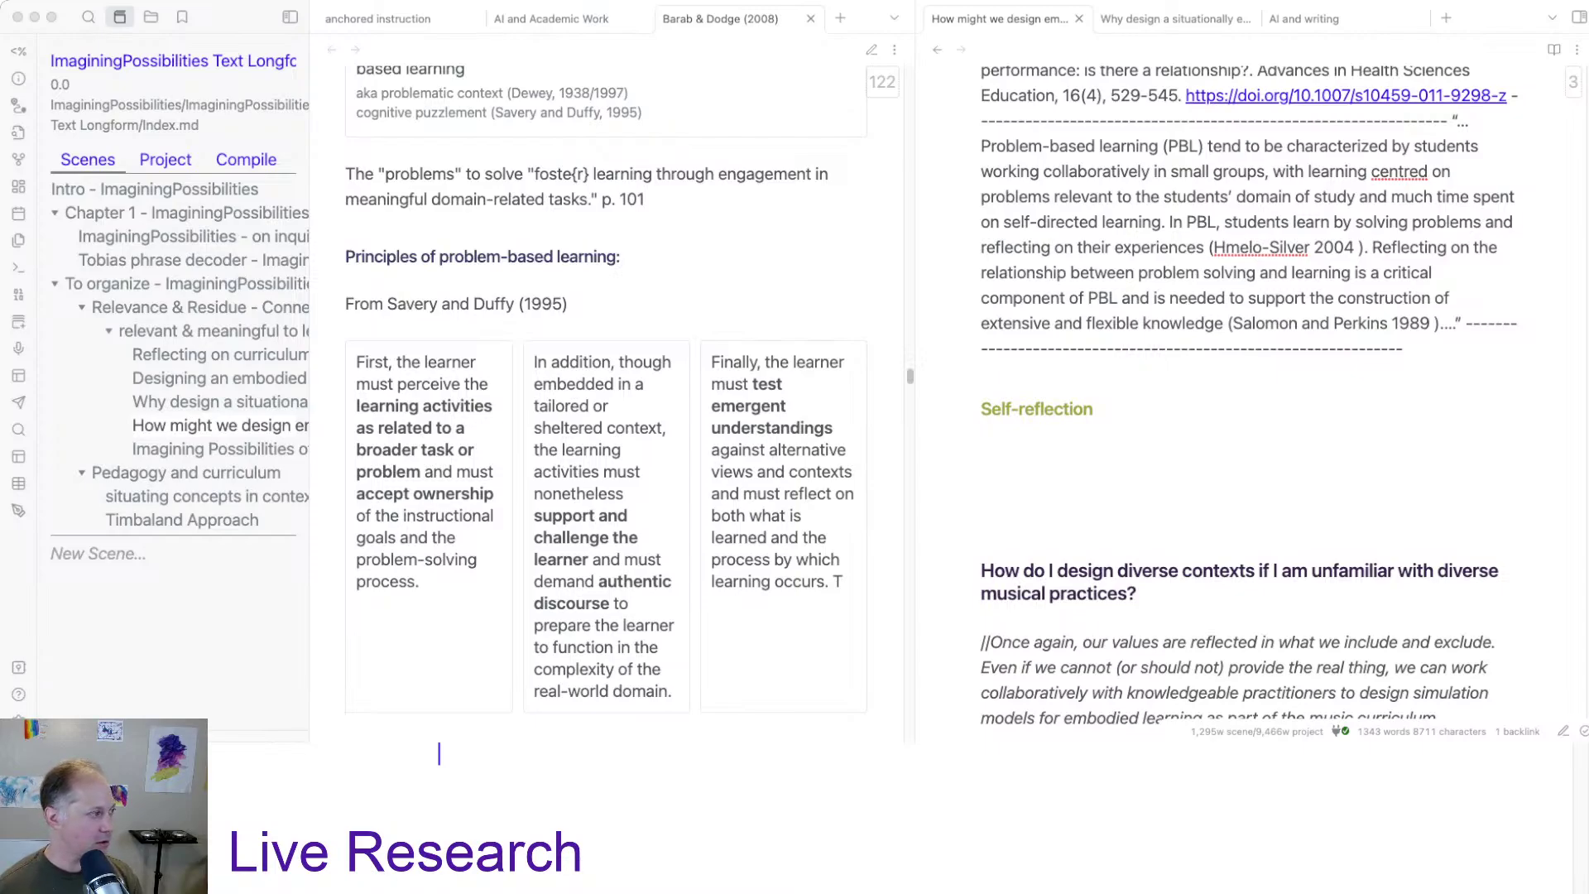
Step: Bring up the Imagining Possibilities Progress & Notes window and show the Projects table of the ImaginingPossibilities Text Project
{"action": "left_click", "coordinate": [981, 457]}
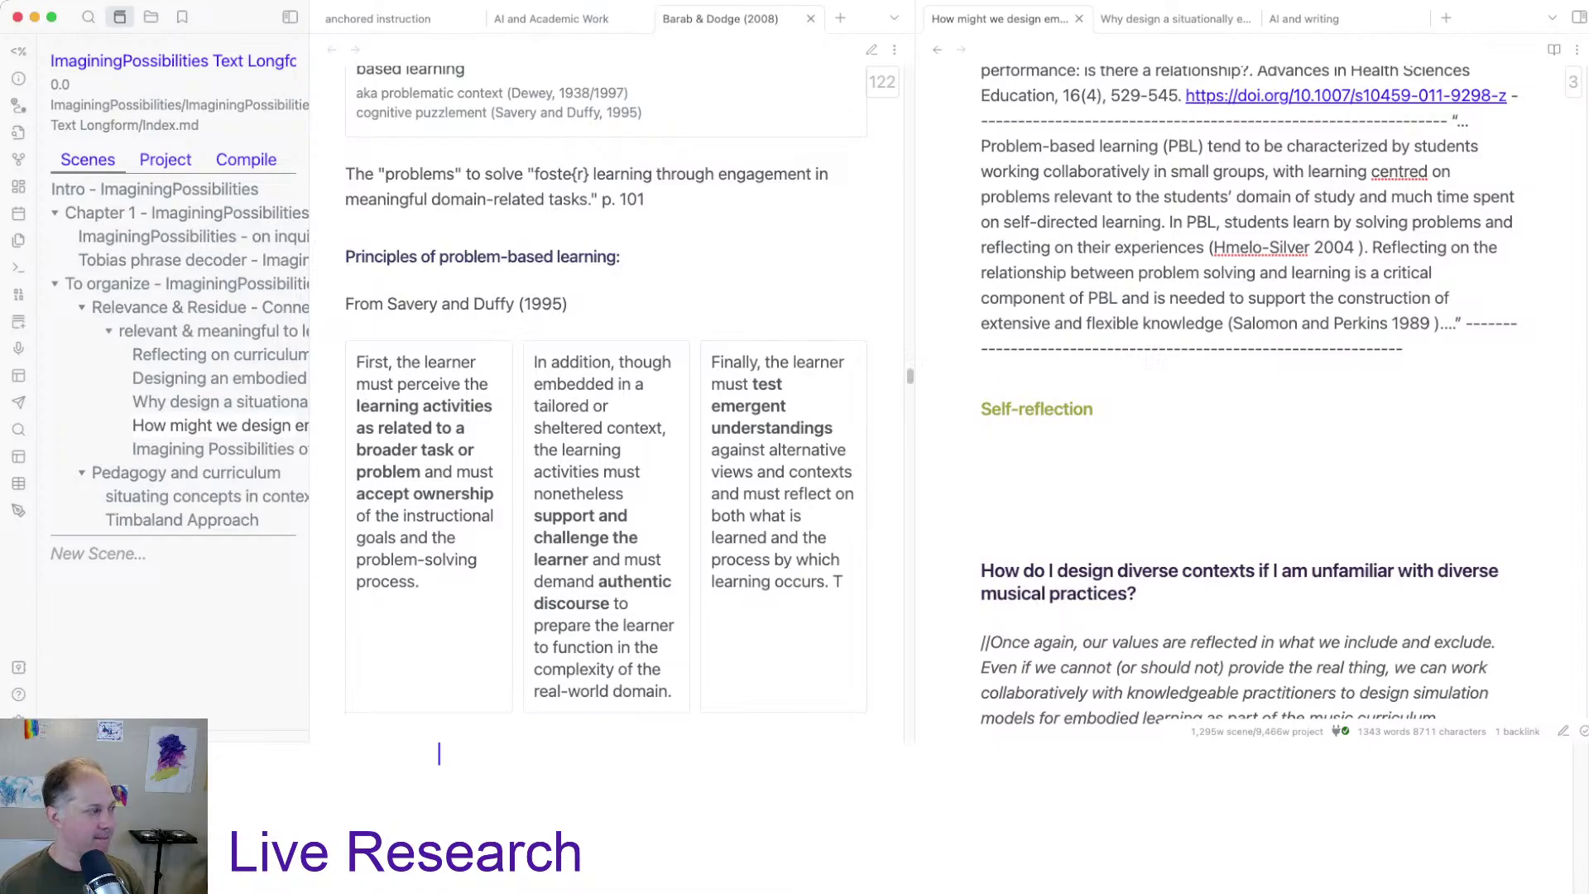
{"action": "key", "text": "super+Tab"}
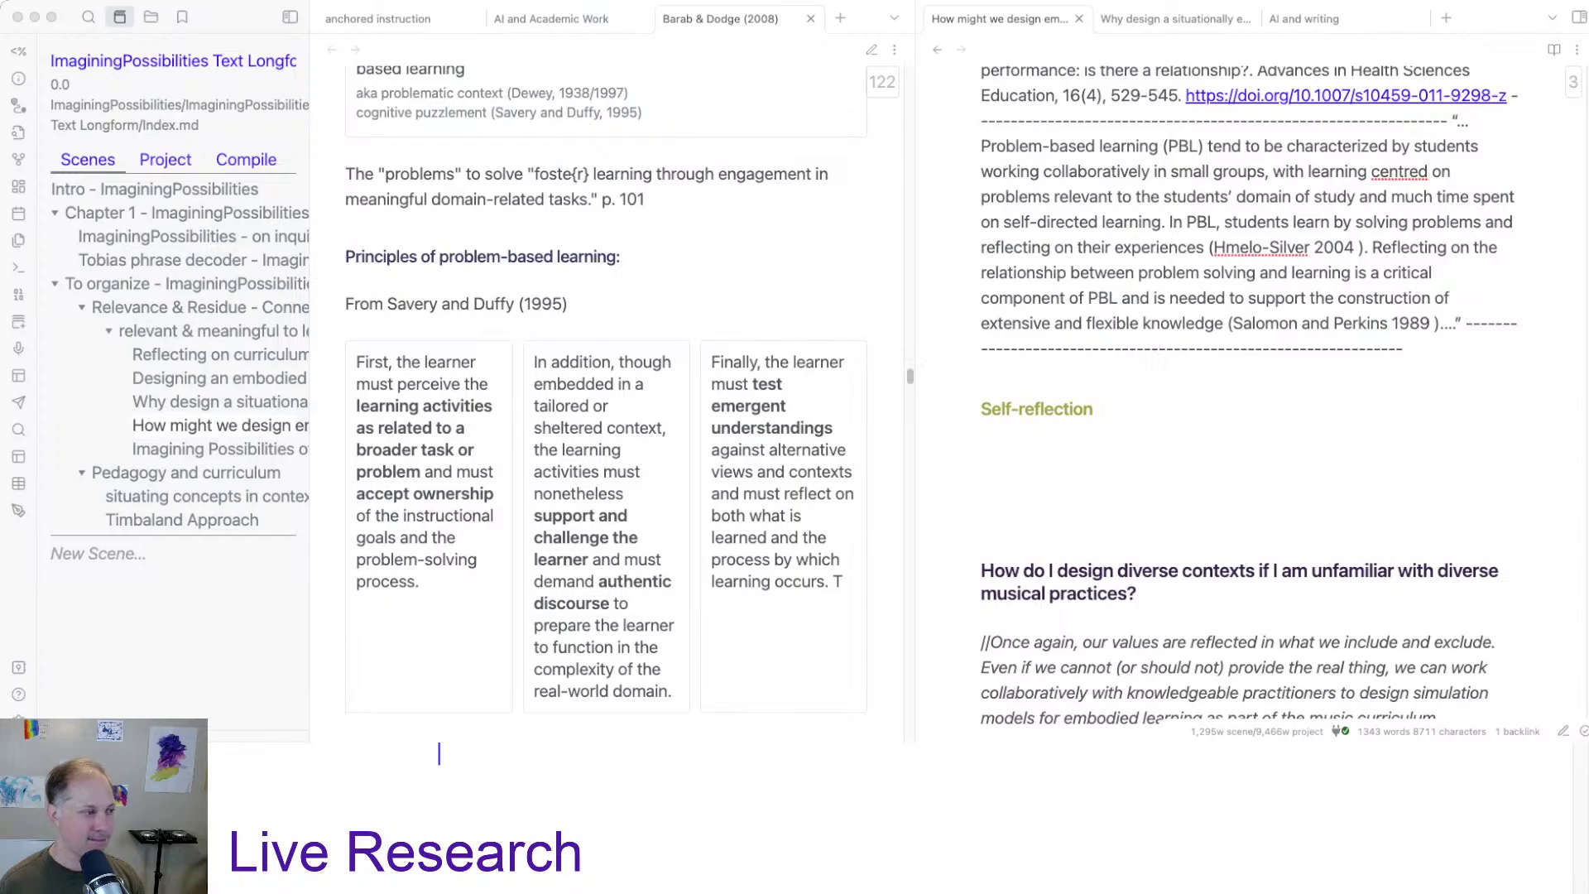
{"action": "key", "text": "super+Tab"}
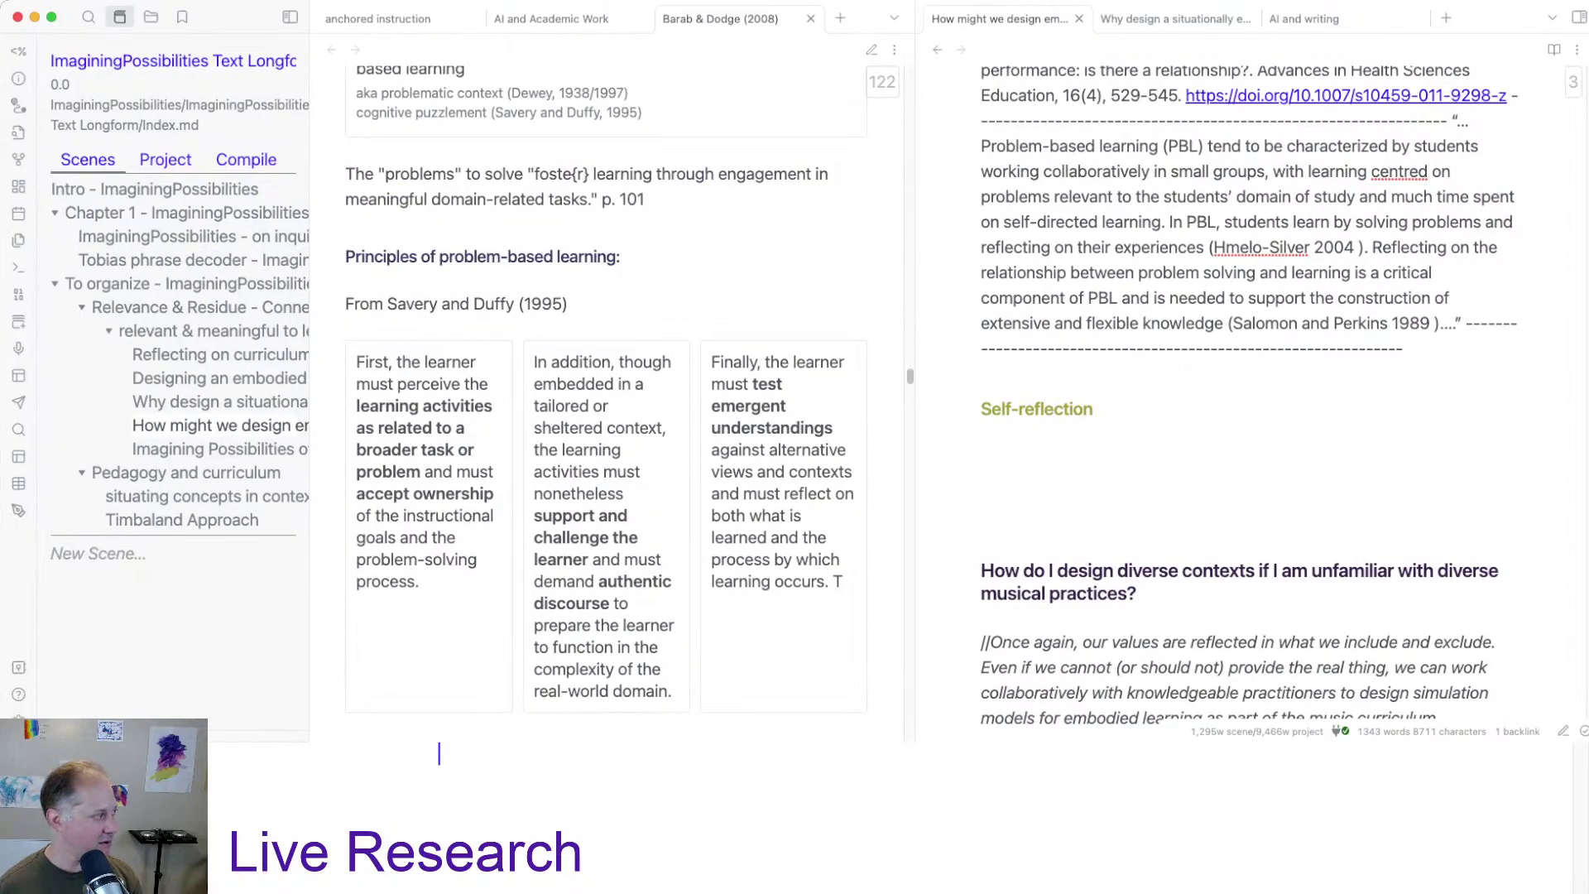
{"action": "key", "text": "super+Tab"}
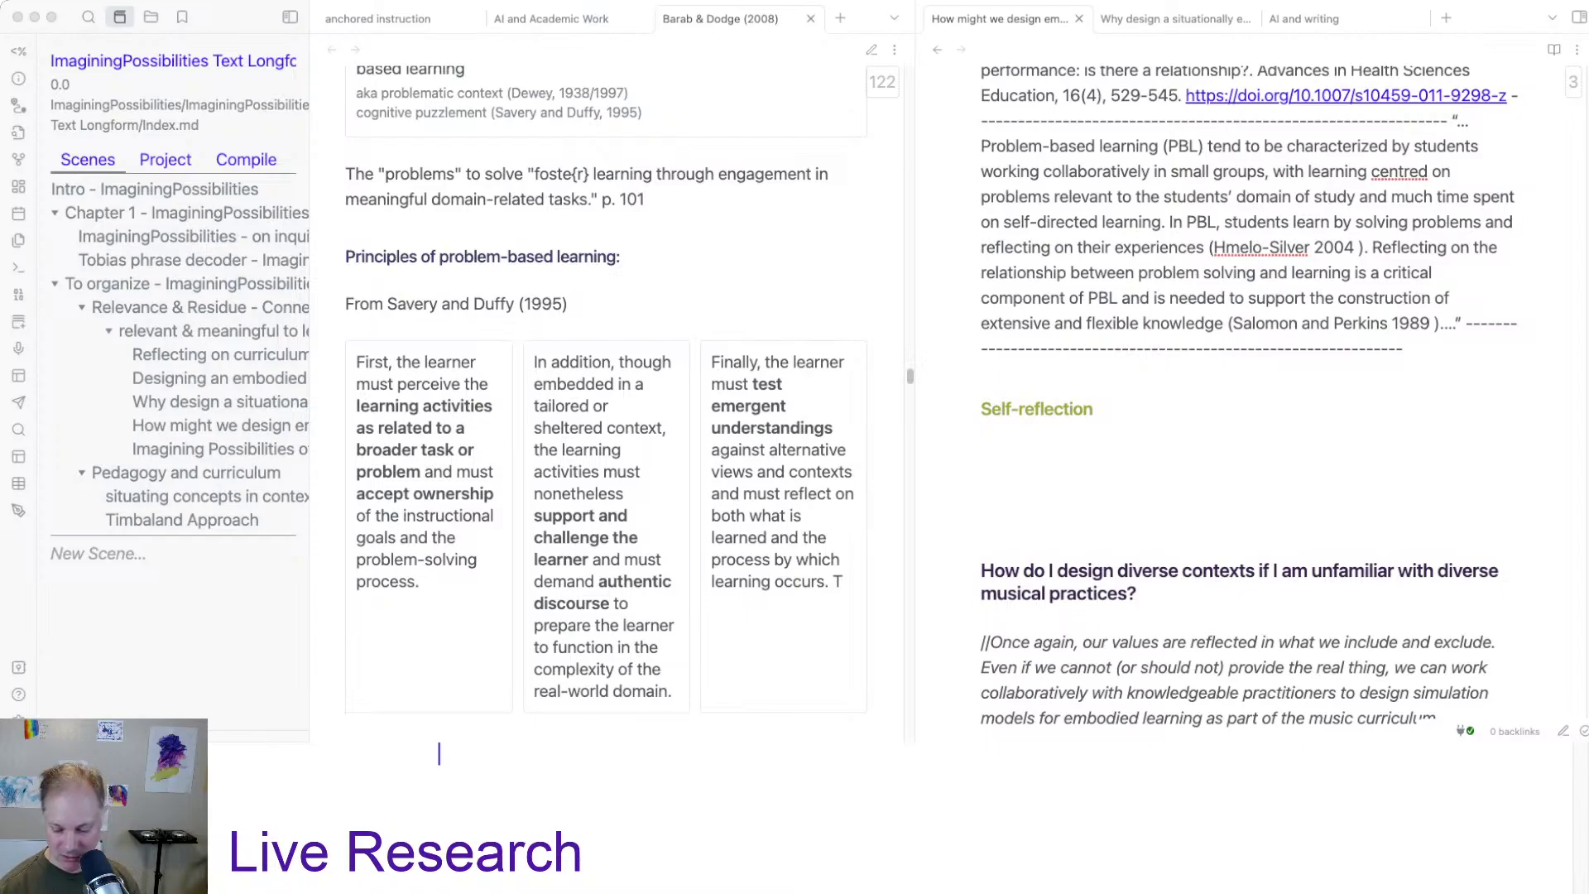
{"action": "key", "text": "super+grave"}
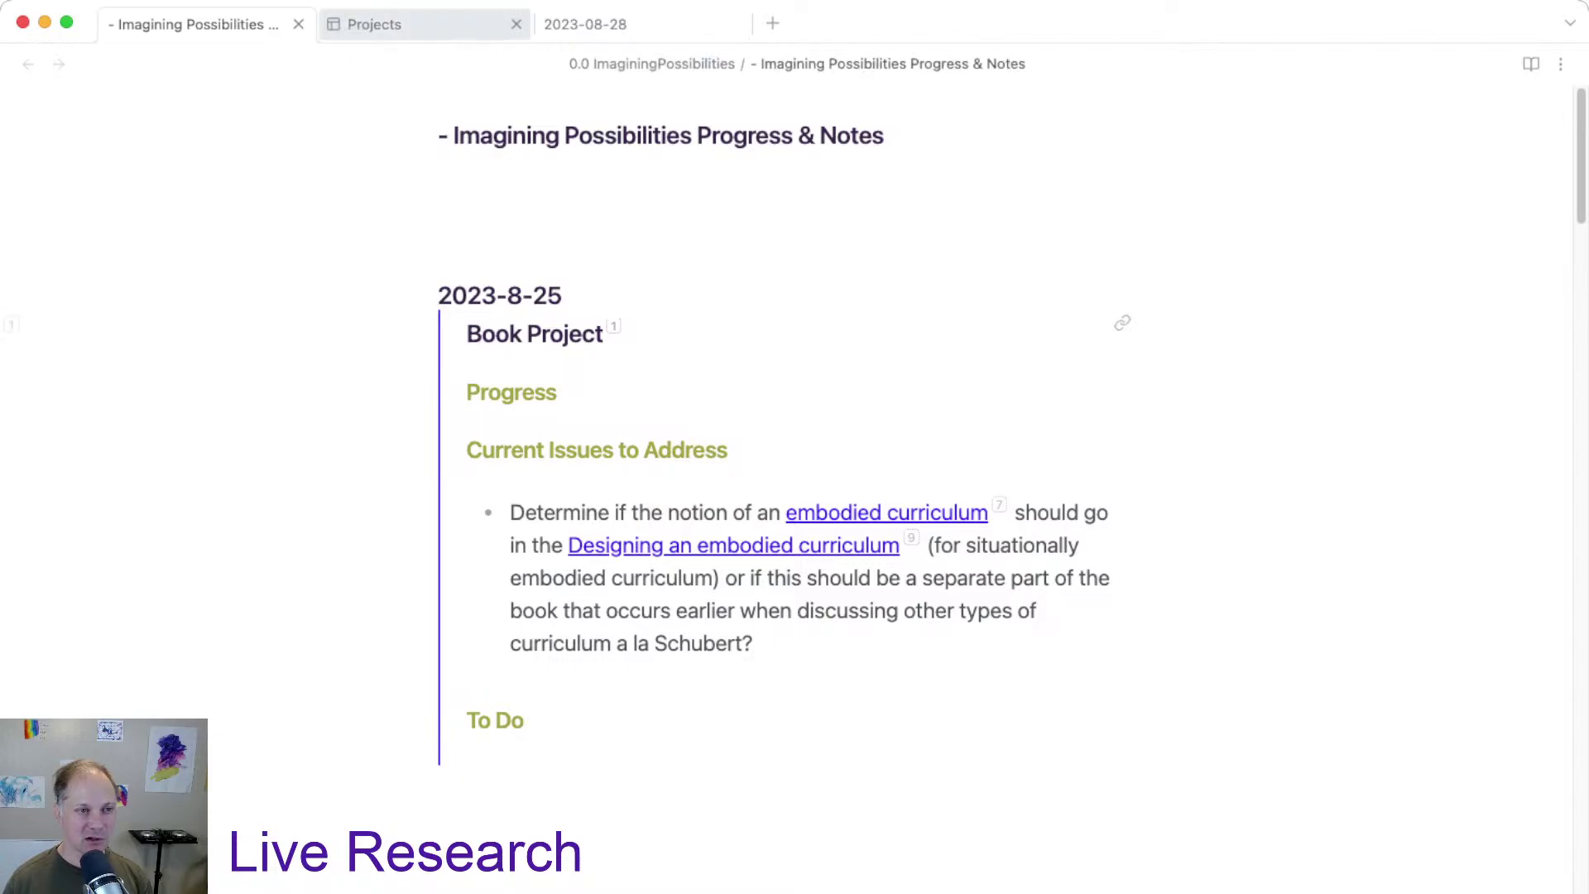
{"action": "left_click", "coordinate": [414, 25]}
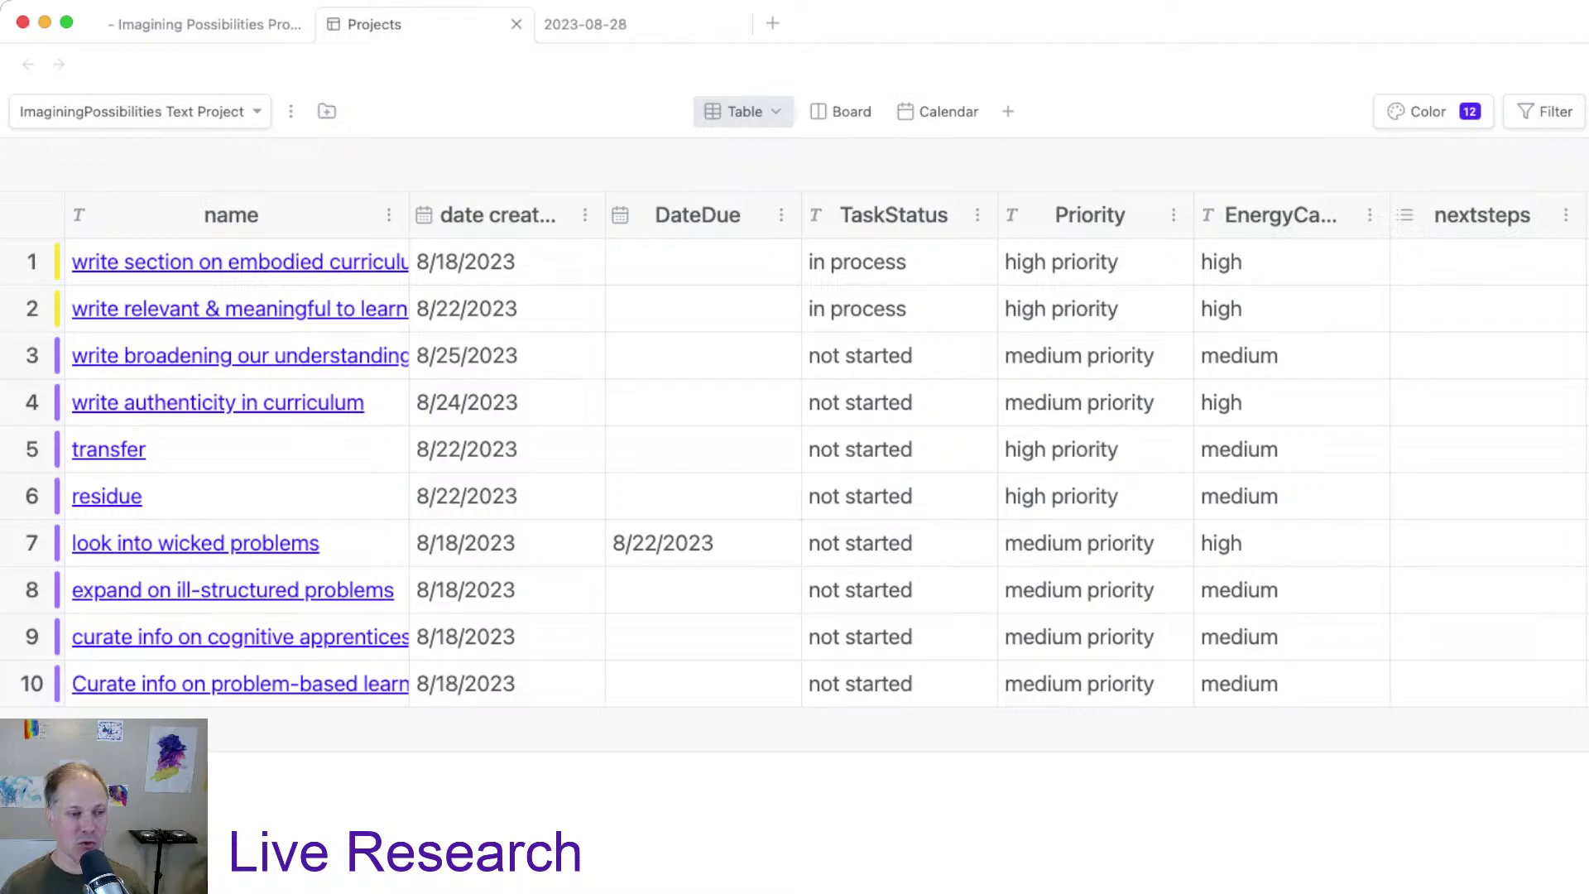
Step: Create a note named "write on self reflection" in the ImaginingPossibilities Text Project using the preset project management template
{"action": "key", "text": "super+n"}
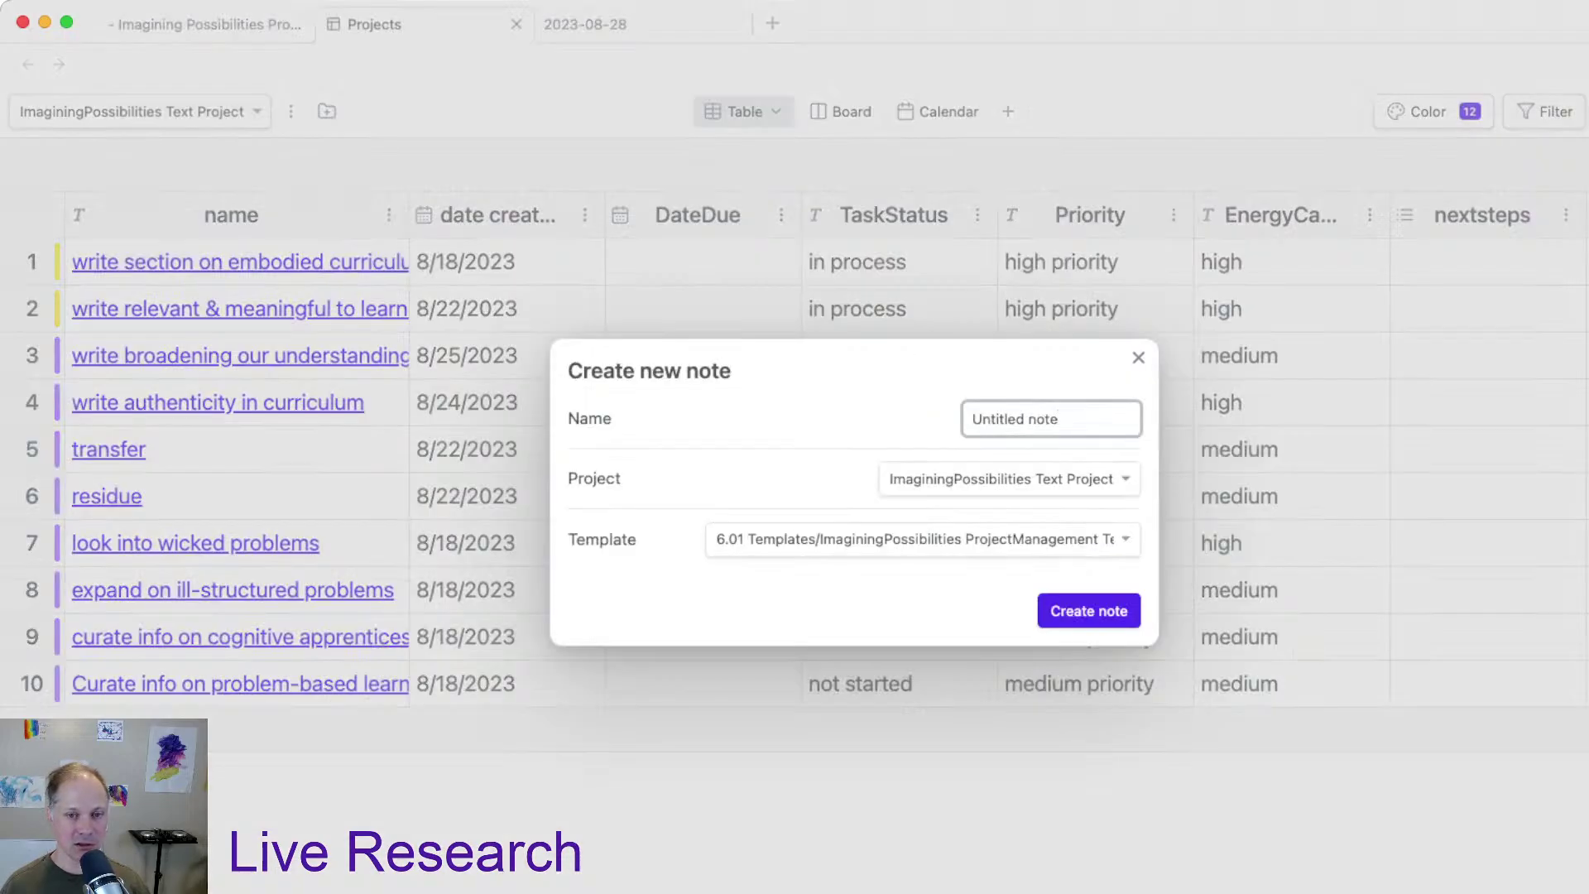
{"action": "key", "text": "super+a"}
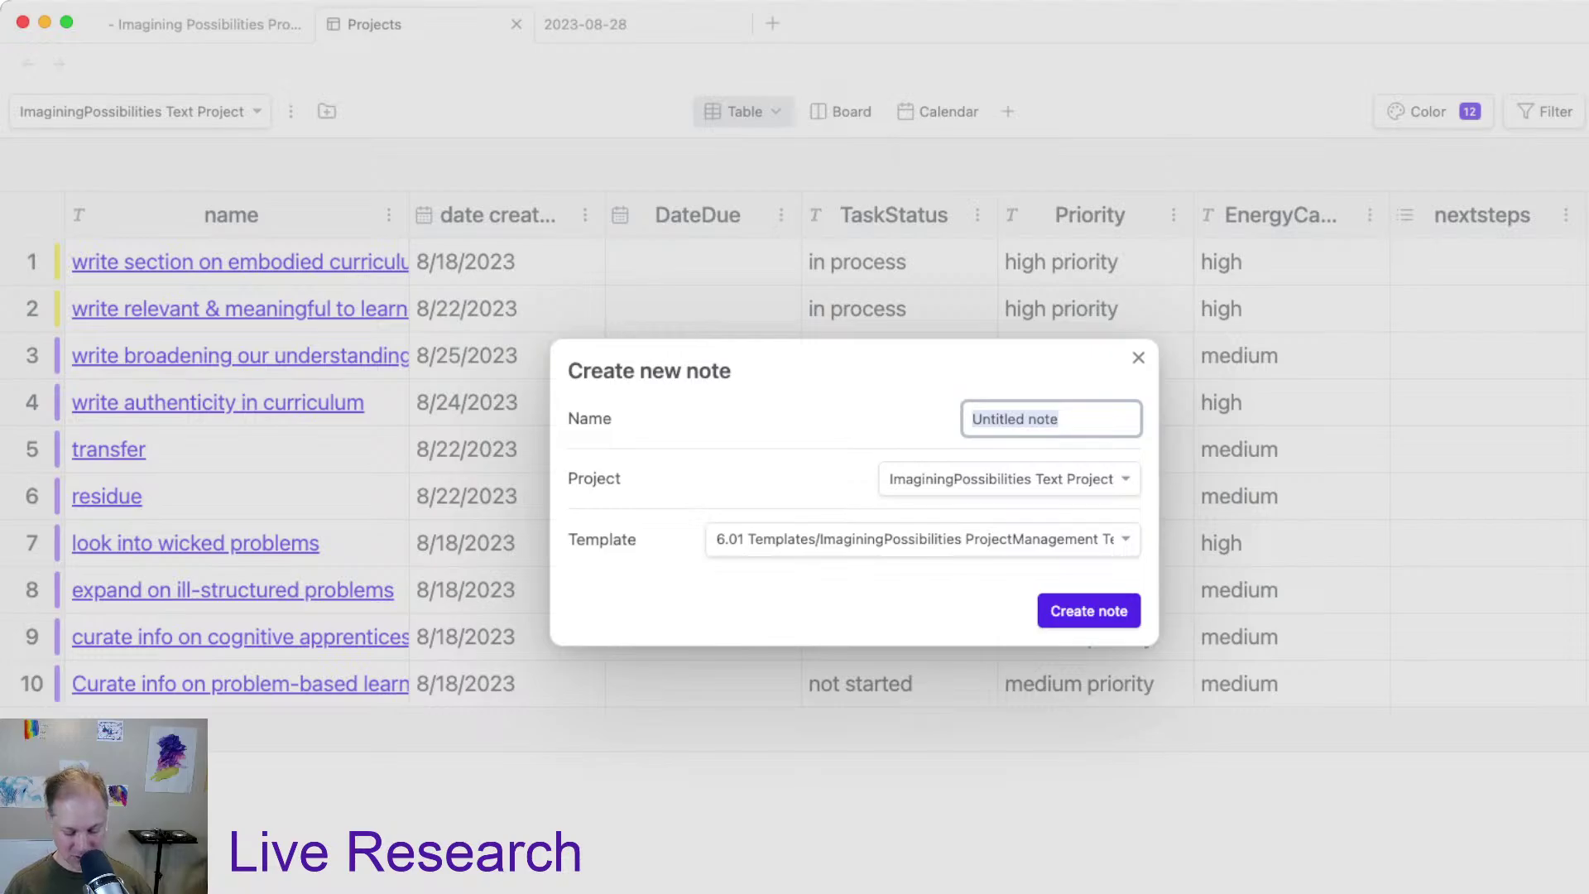
{"action": "type", "text": "write on se"}
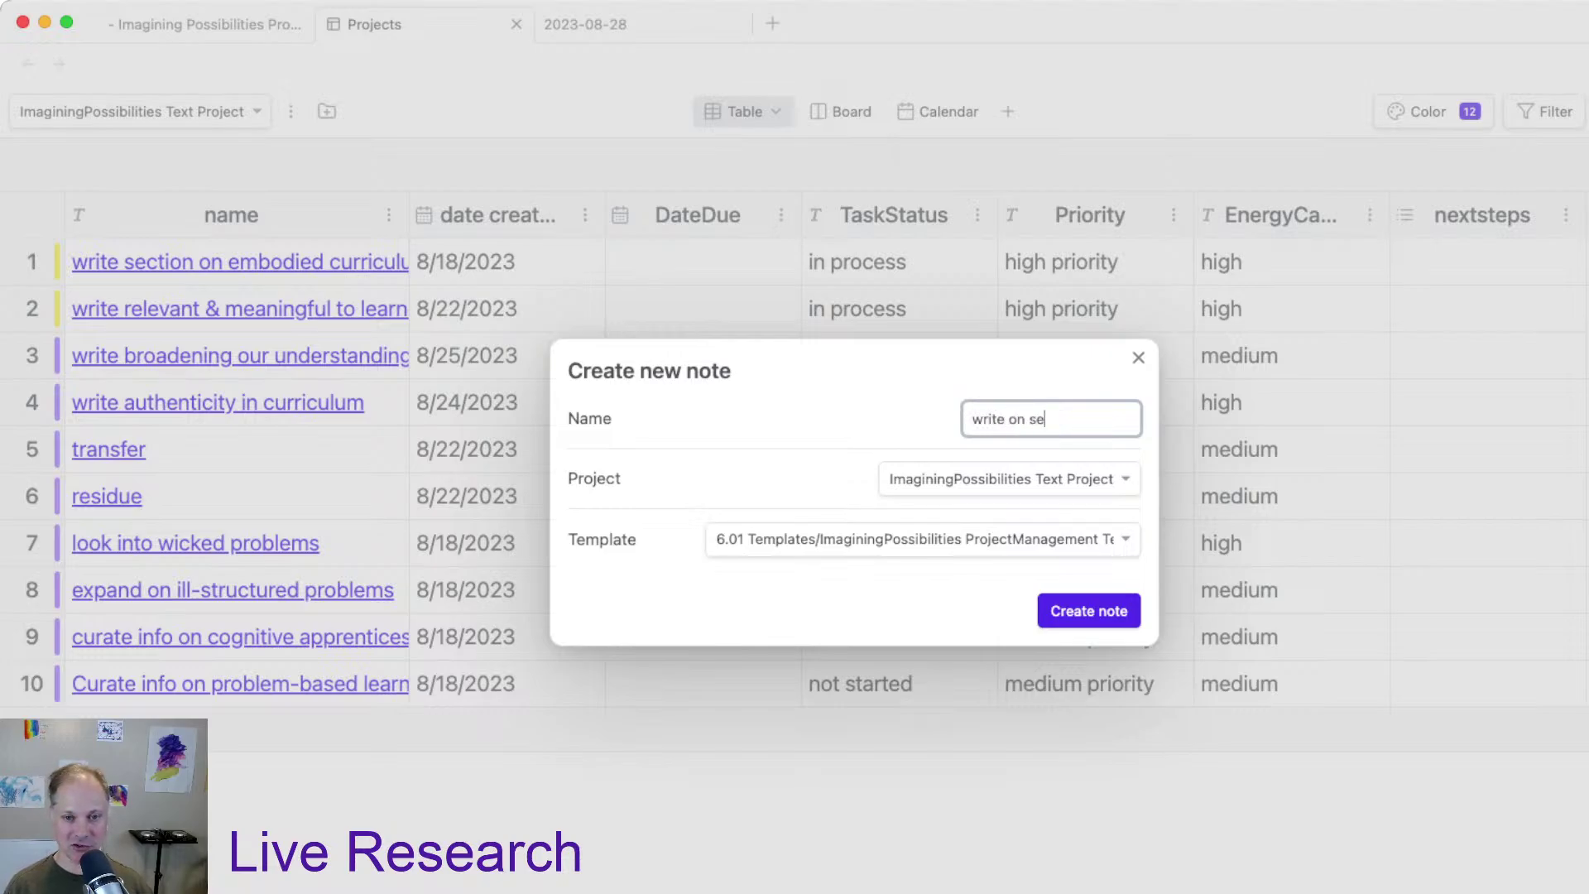
{"action": "type", "text": "lf reflection"}
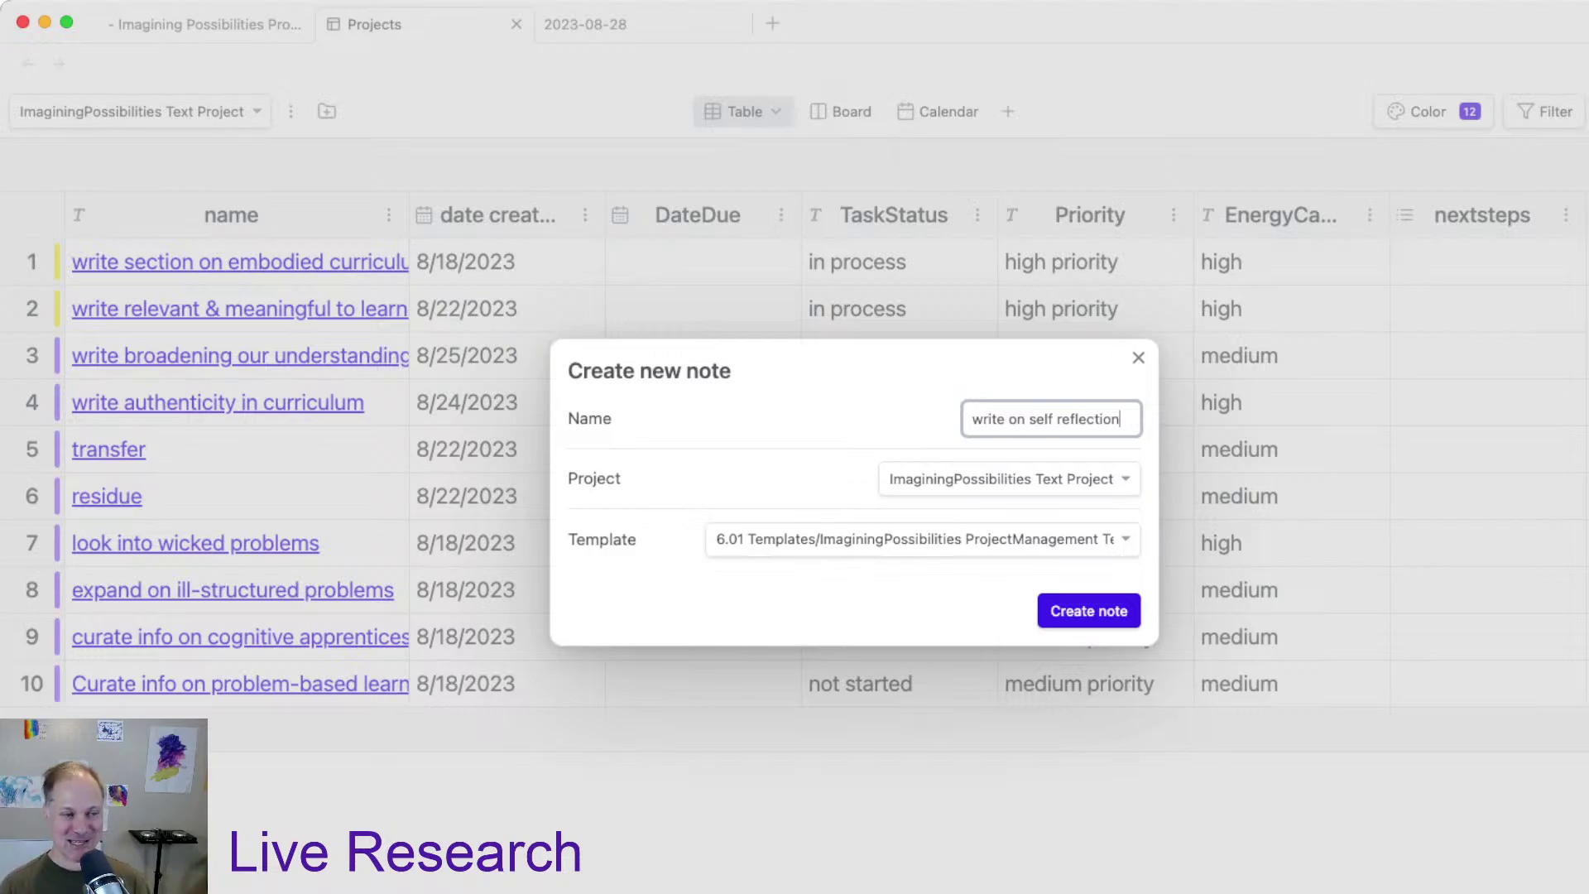
{"action": "key", "text": "Return"}
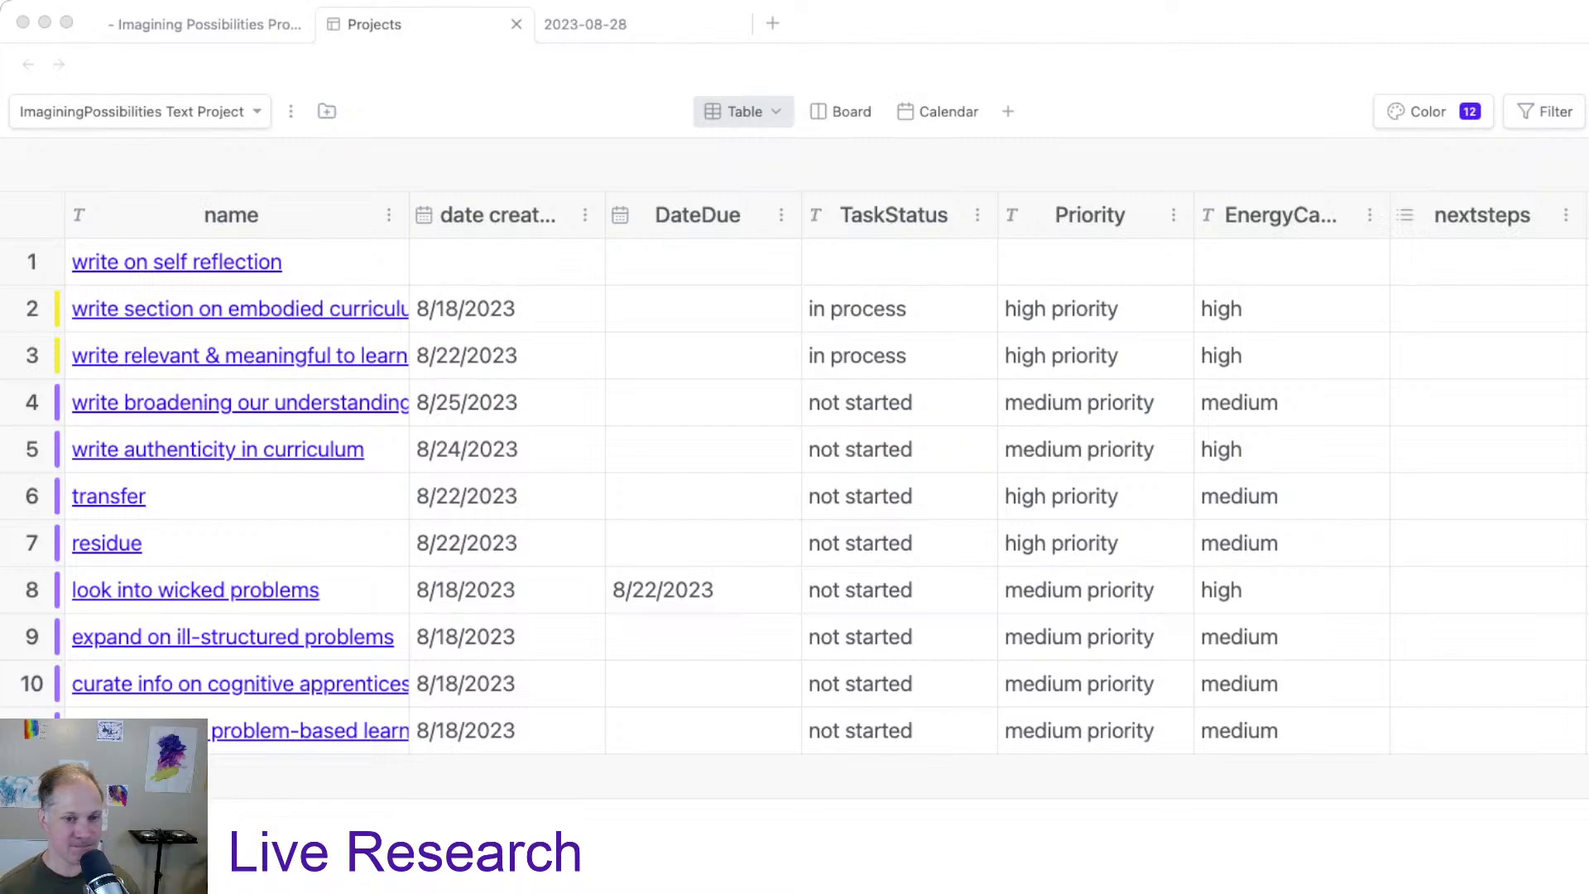
Step: Set the date created of the "write on self reflection" entry to 8/28/2023 in the Projects table
{"action": "key", "text": "super+Tab"}
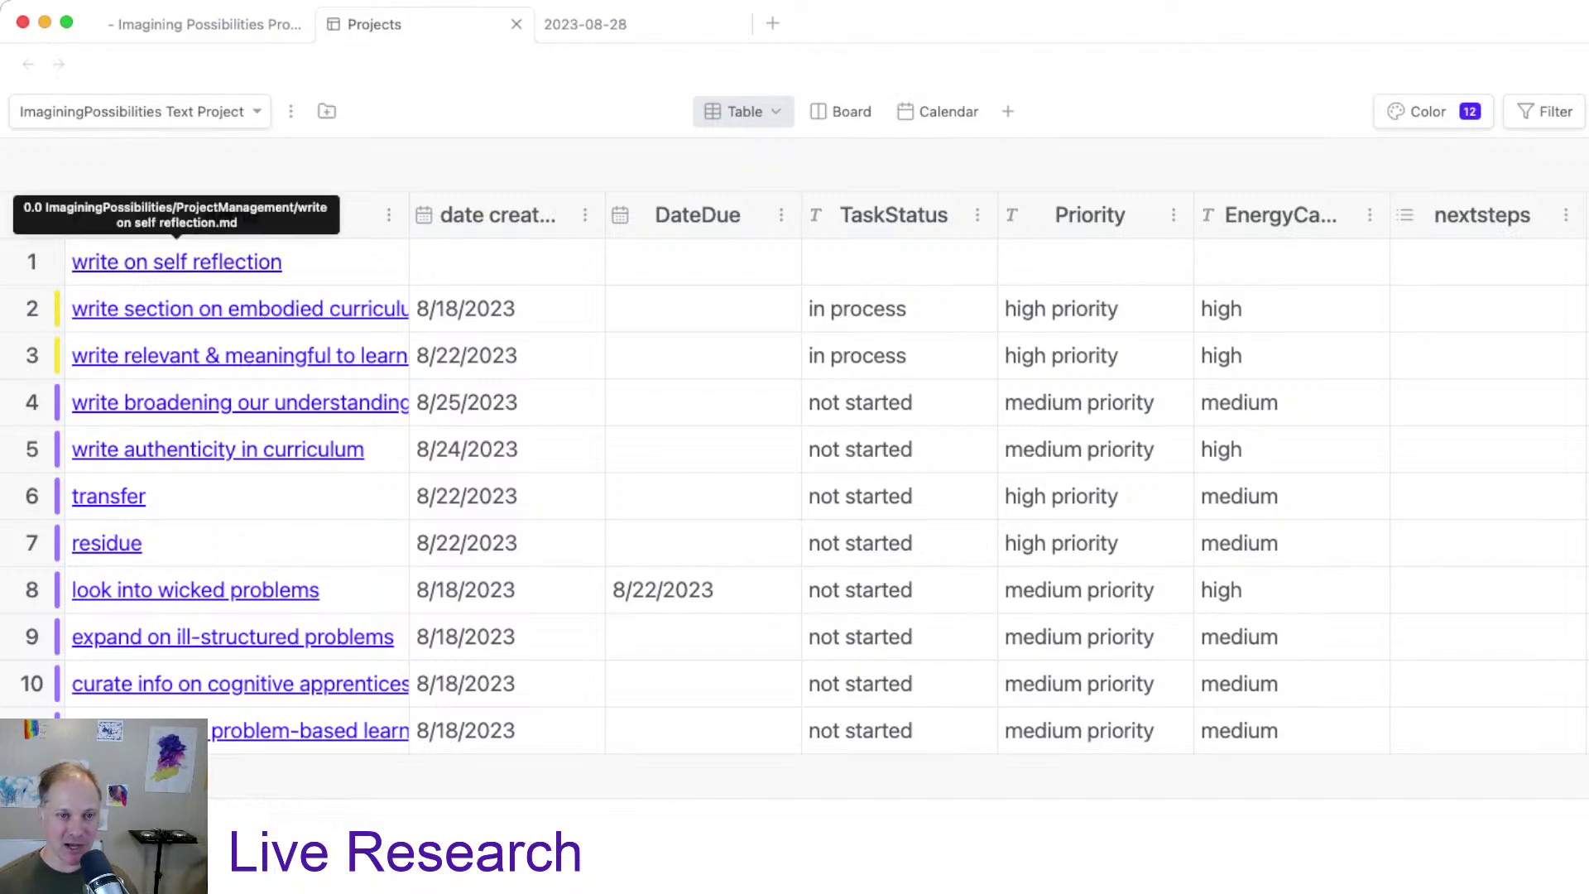
{"action": "left_click", "coordinate": [899, 263]}
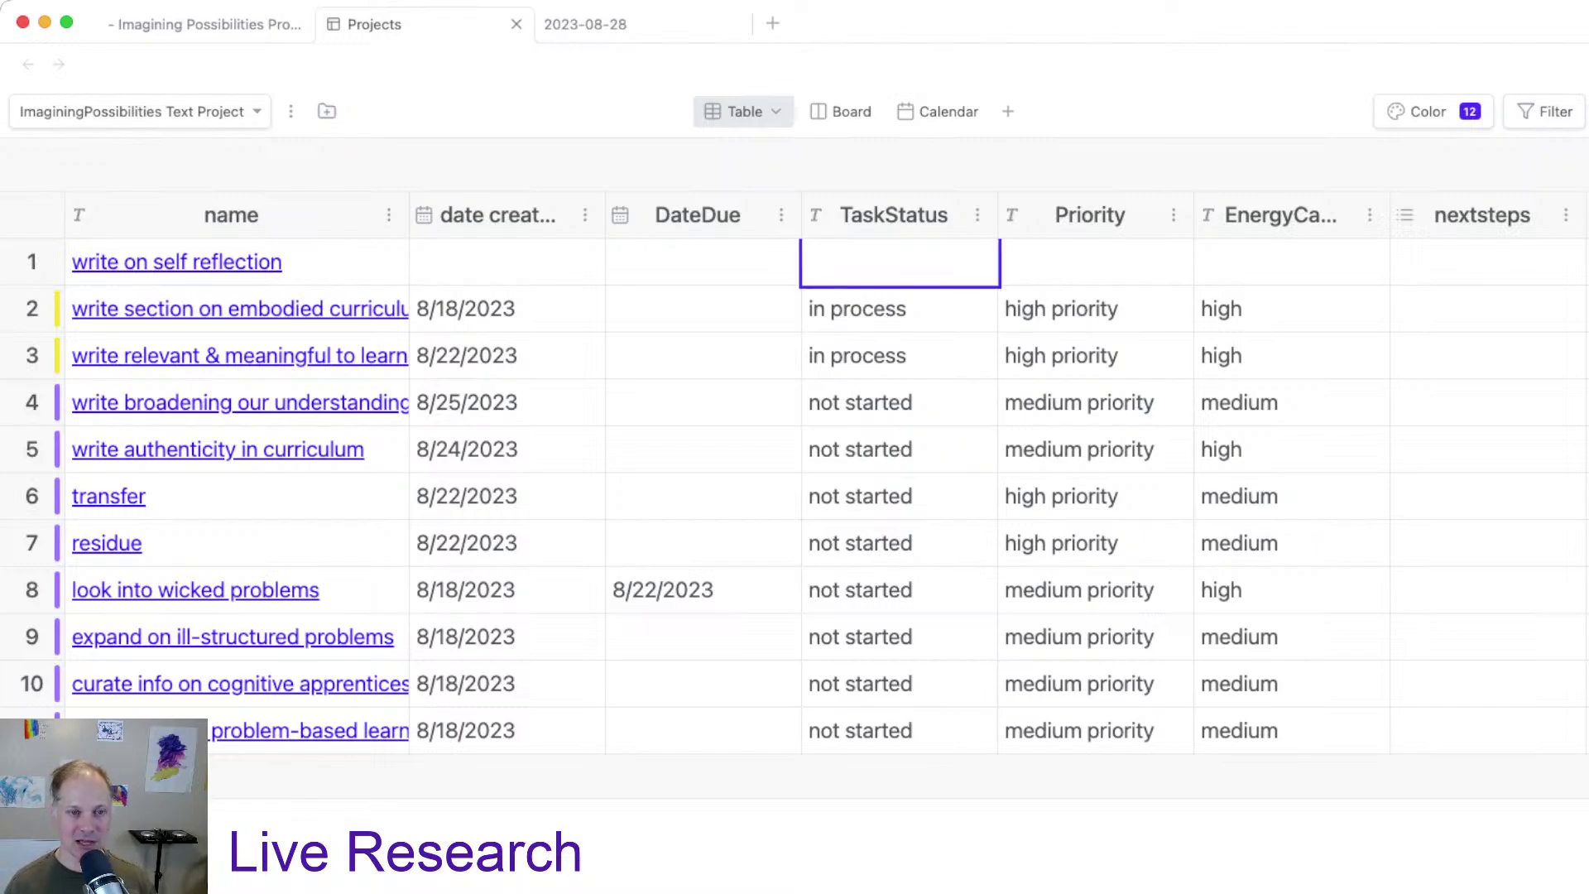
{"action": "left_click", "coordinate": [704, 262]}
{"action": "left_click", "coordinate": [507, 262]}
{"action": "left_click", "coordinate": [347, 262]}
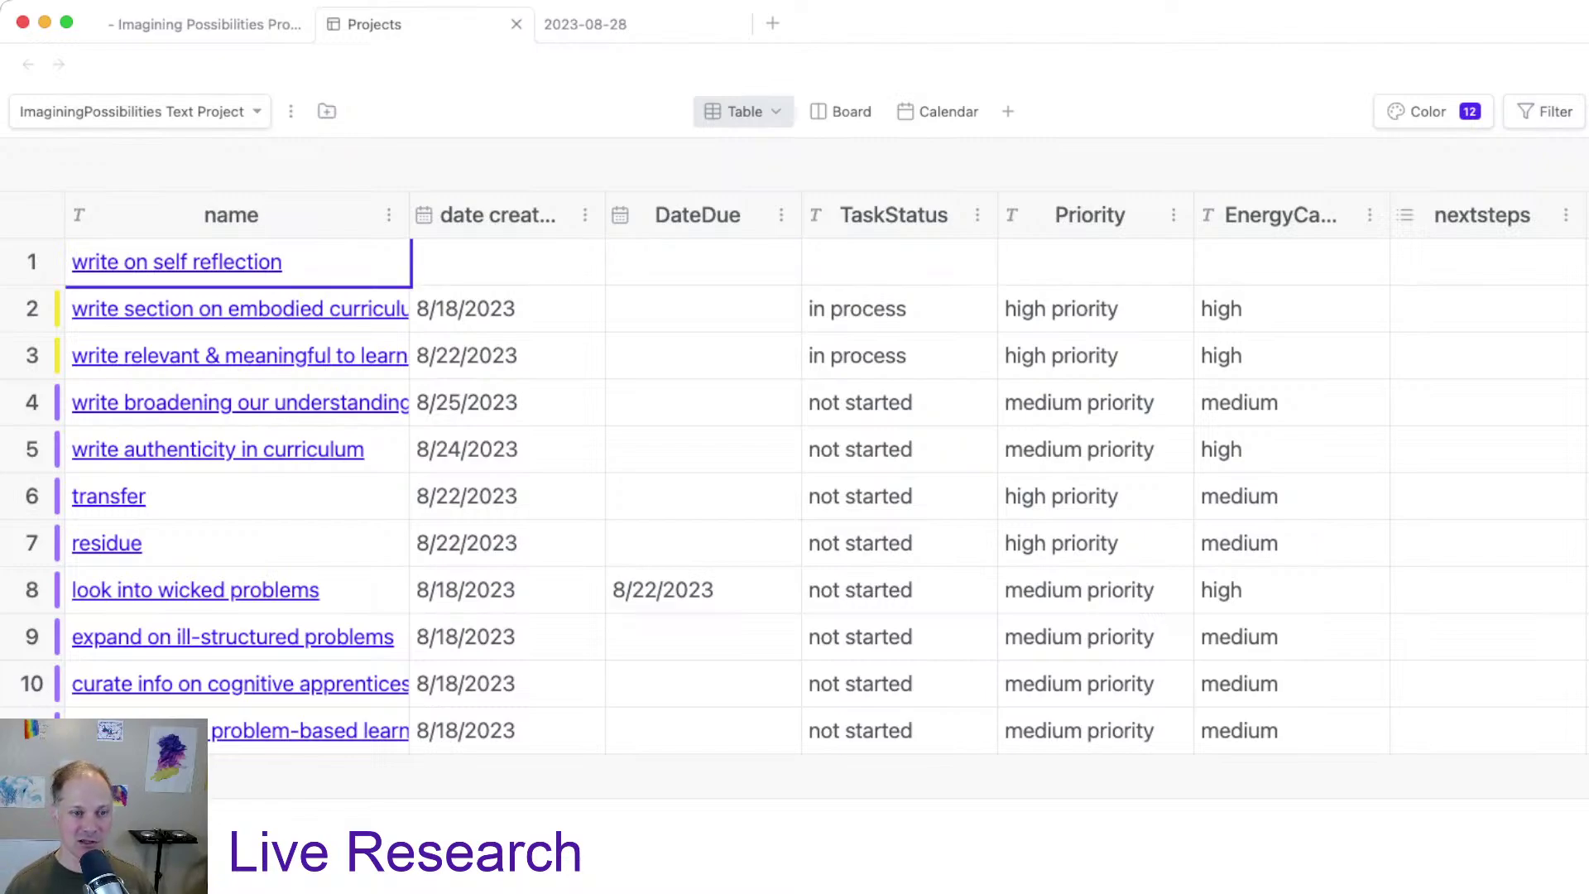
{"action": "double_click", "coordinate": [507, 262]}
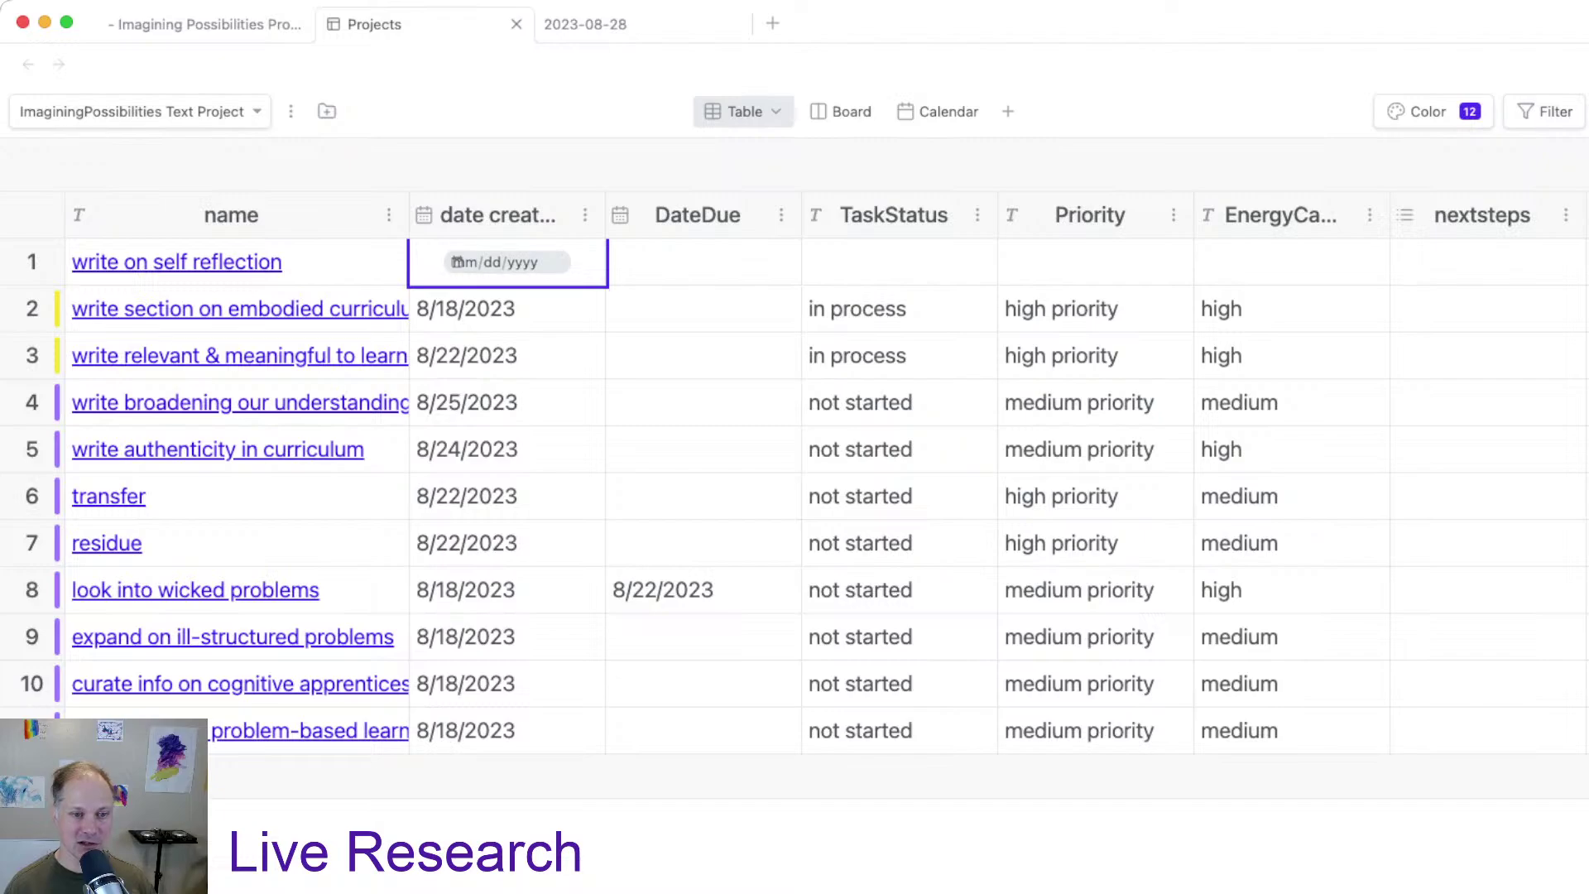
{"action": "type", "text": "08282023"}
{"action": "key", "text": "Return"}
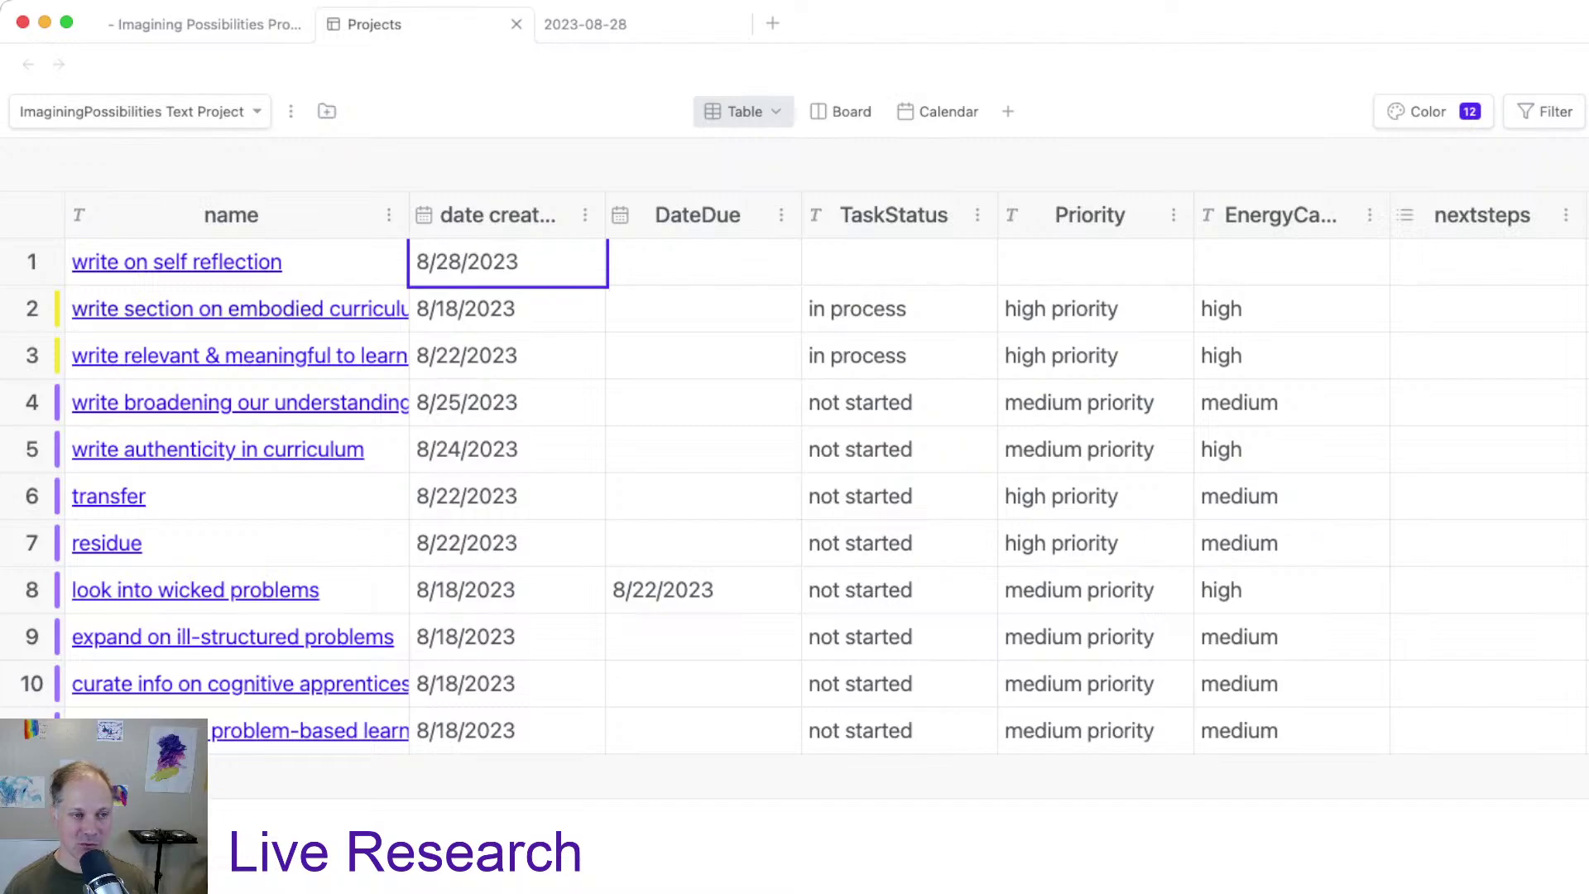
Step: Open the "write on self reflection" note, add the concept "reflection" and set its TaskStatus to "not started"
{"action": "left_click", "coordinate": [176, 261]}
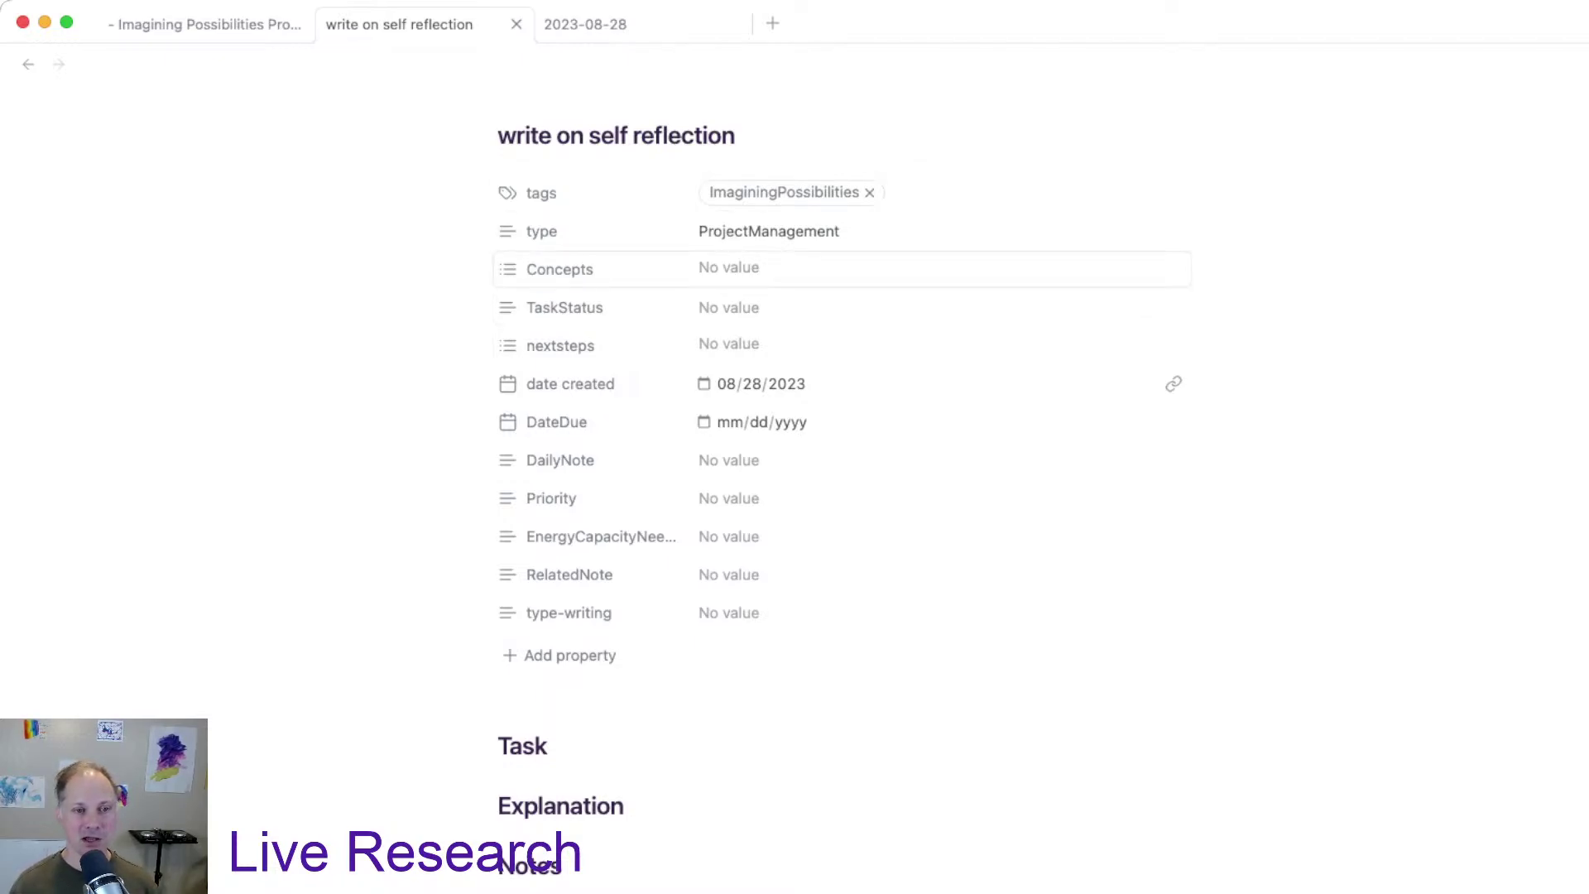
{"action": "left_click", "coordinate": [728, 267]}
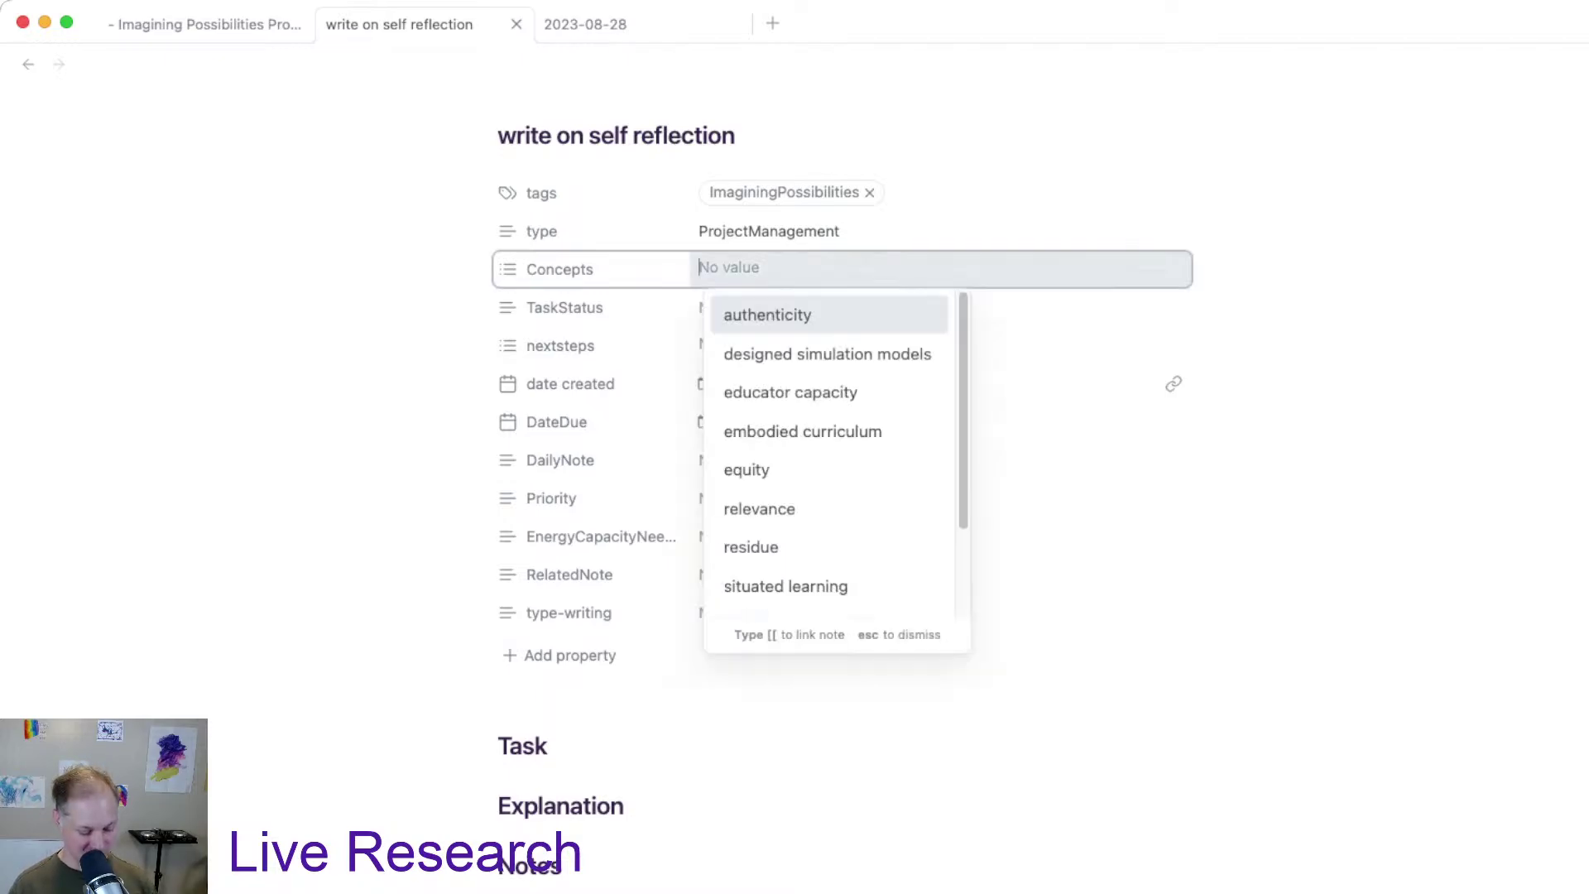
{"action": "type", "text": "reflection"}
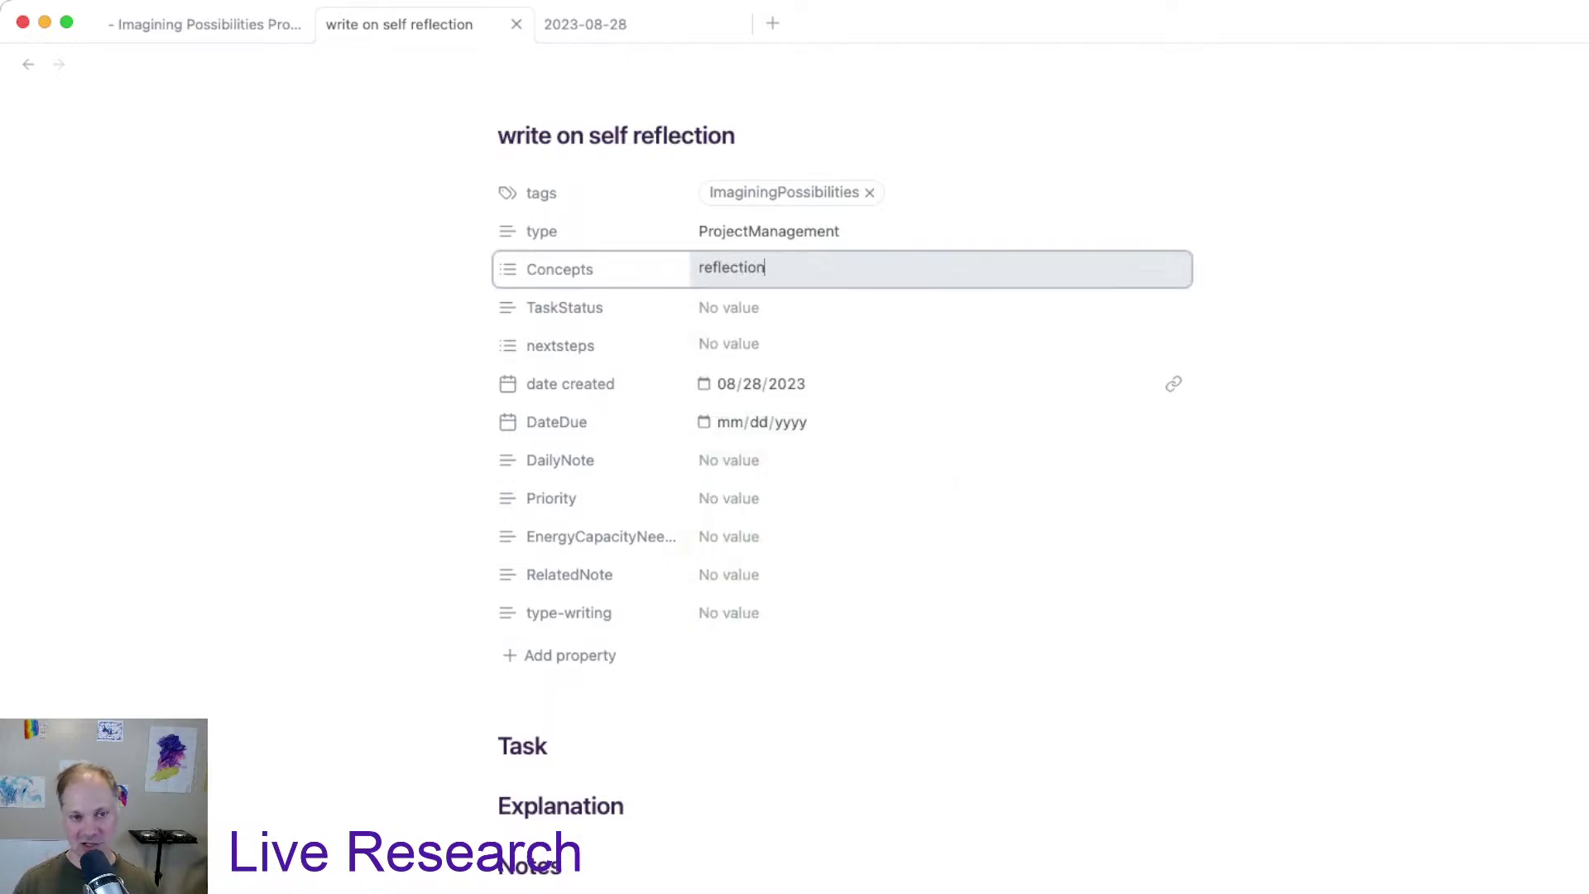
{"action": "key", "text": "Return"}
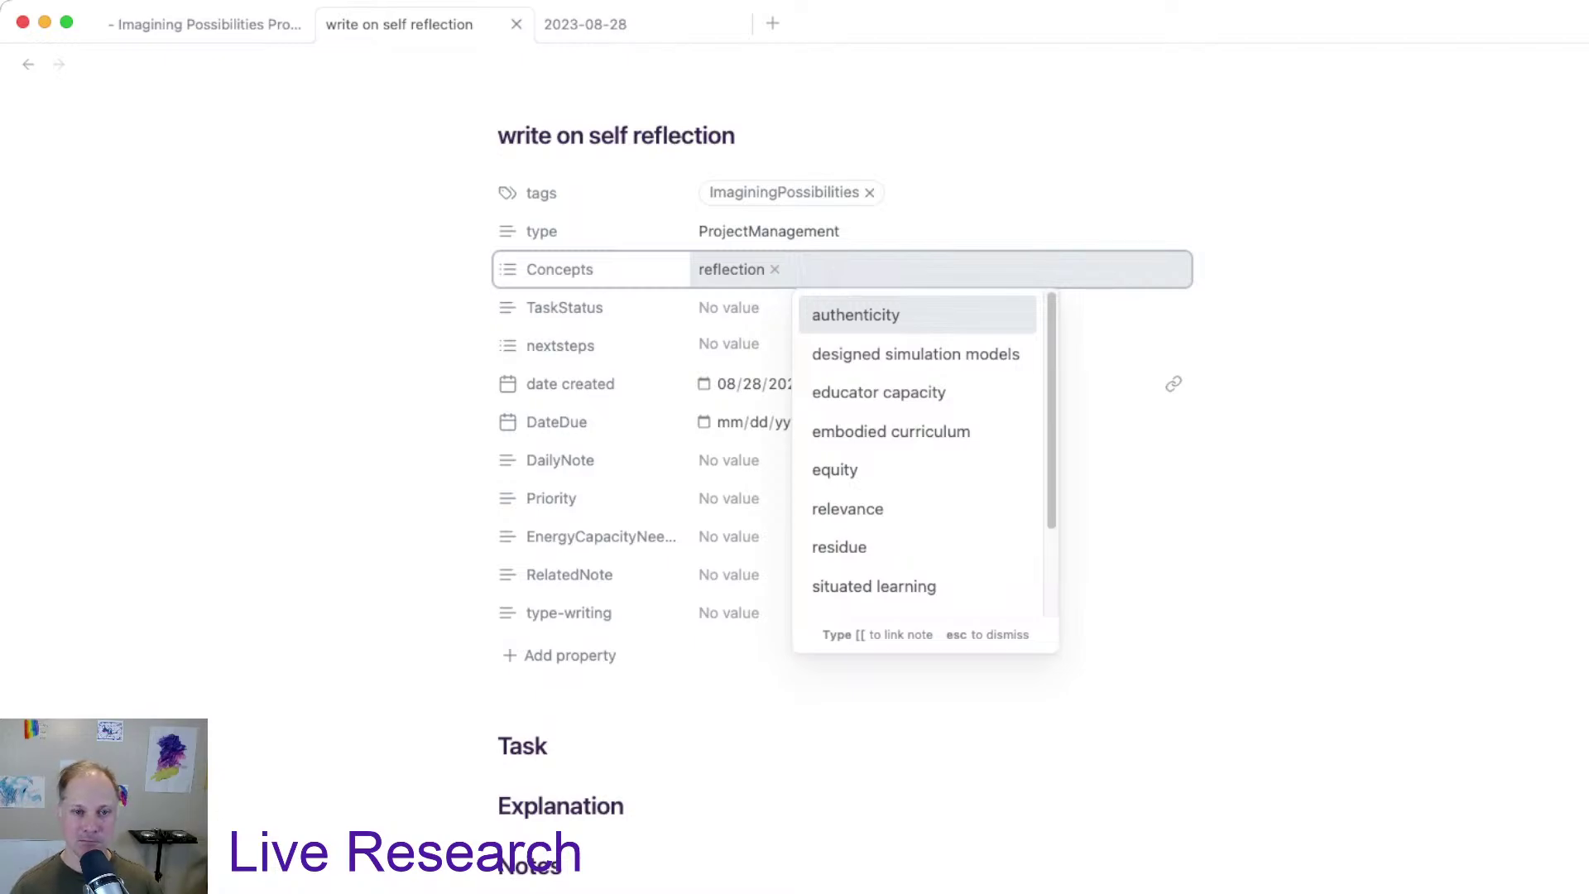
{"action": "key", "text": "Escape"}
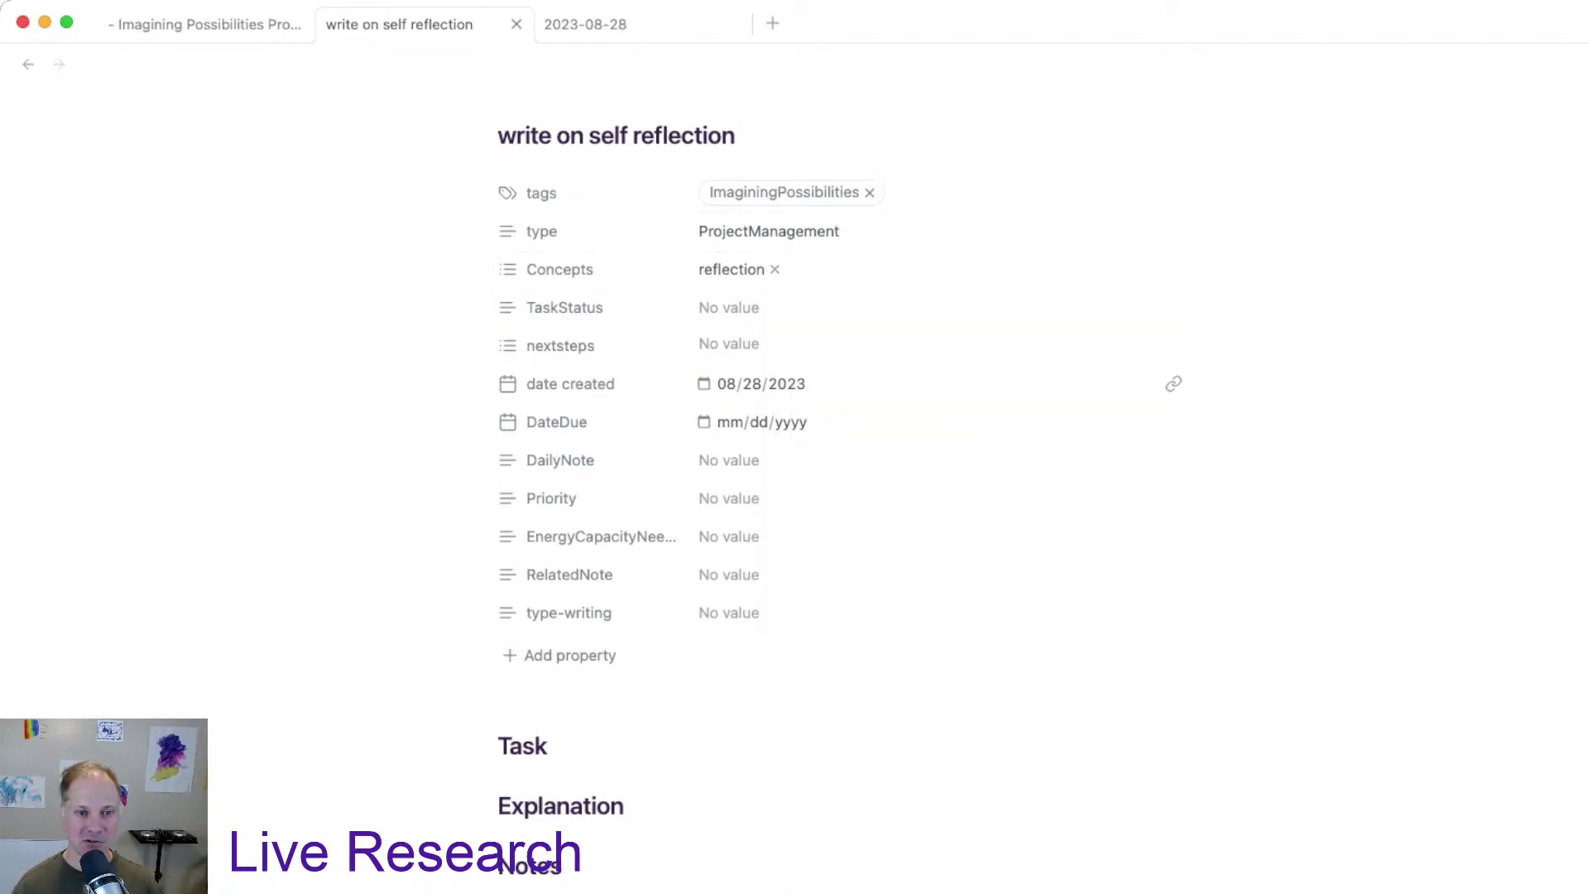
{"action": "key", "text": "Tab"}
{"action": "key", "text": "Down"}
{"action": "key", "text": "Return"}
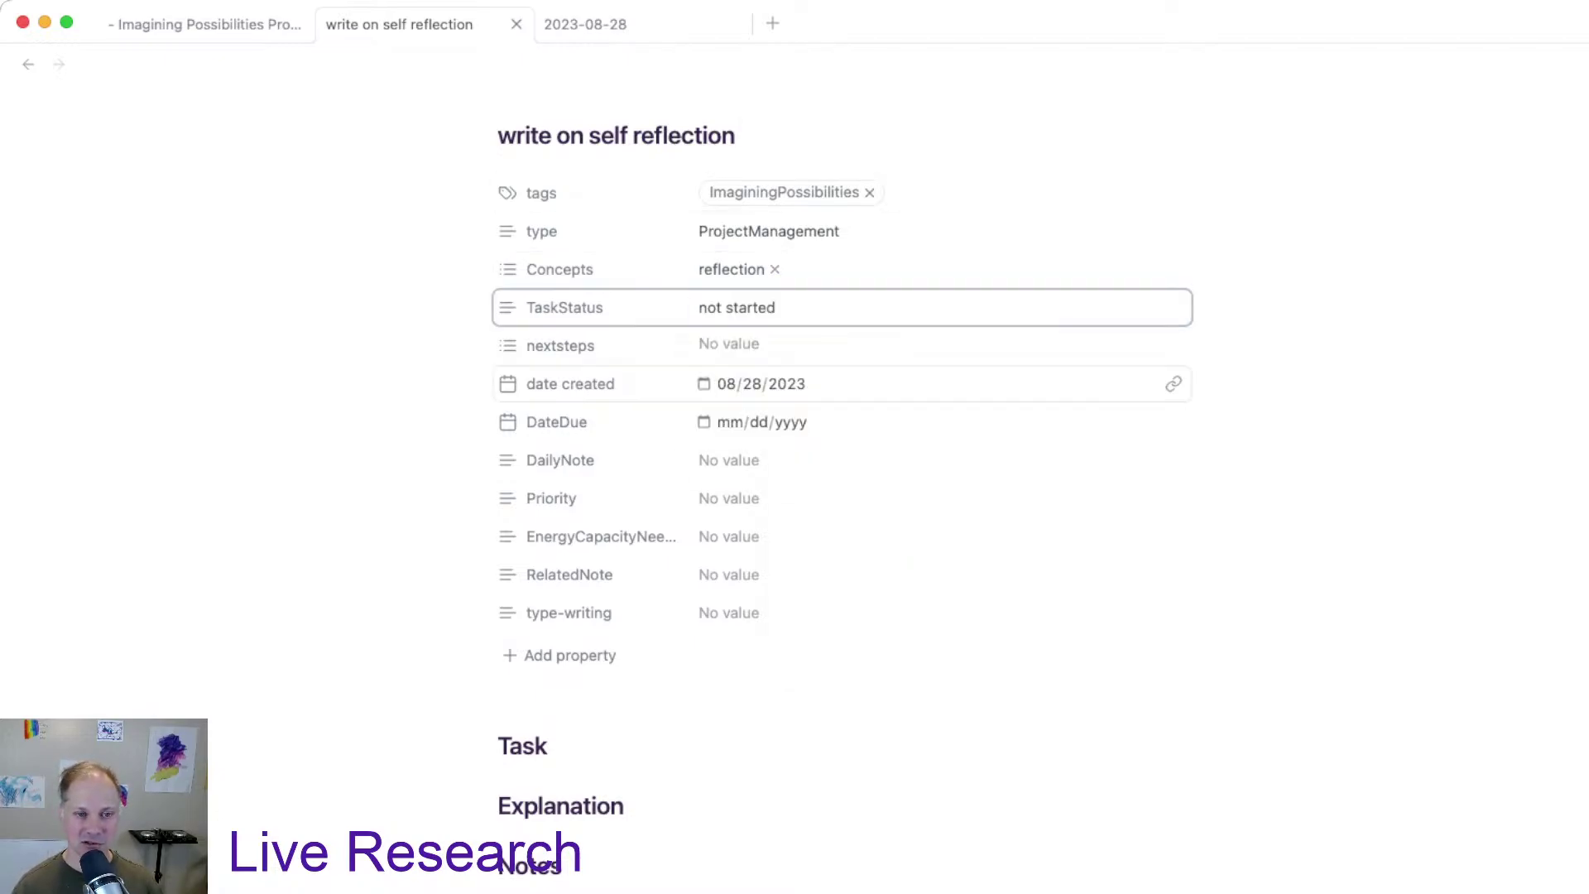
Step: Set the note's Priority to "low priority" and its energy capacity property to "high"
{"action": "key", "text": "Down"}
{"action": "key", "text": "Down"}
{"action": "key", "text": "Down"}
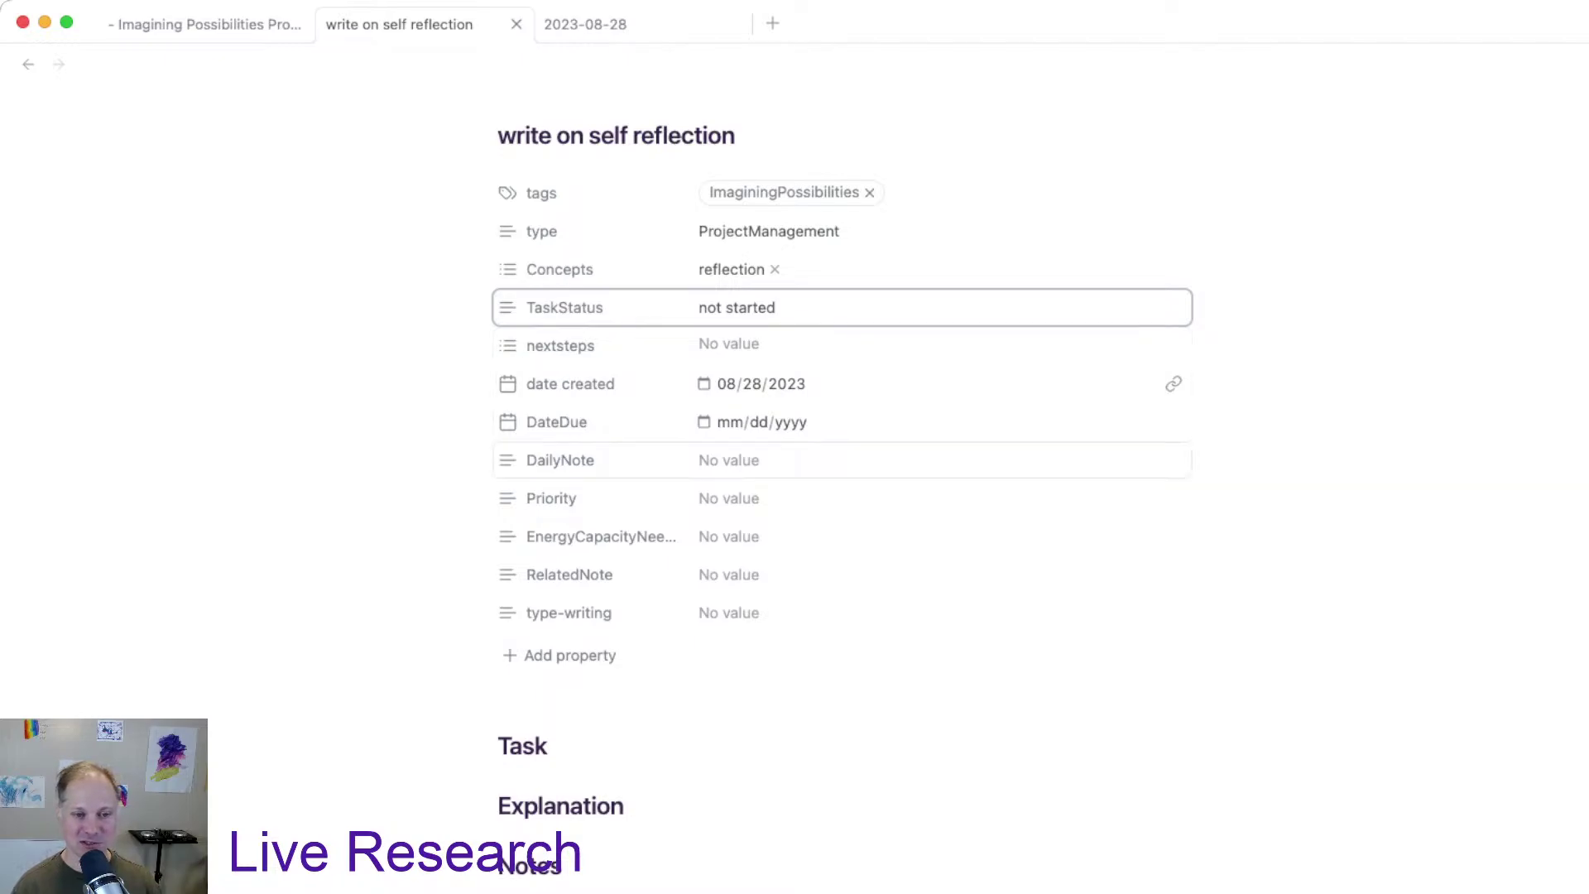
{"action": "key", "text": "Down"}
{"action": "key", "text": "Tab"}
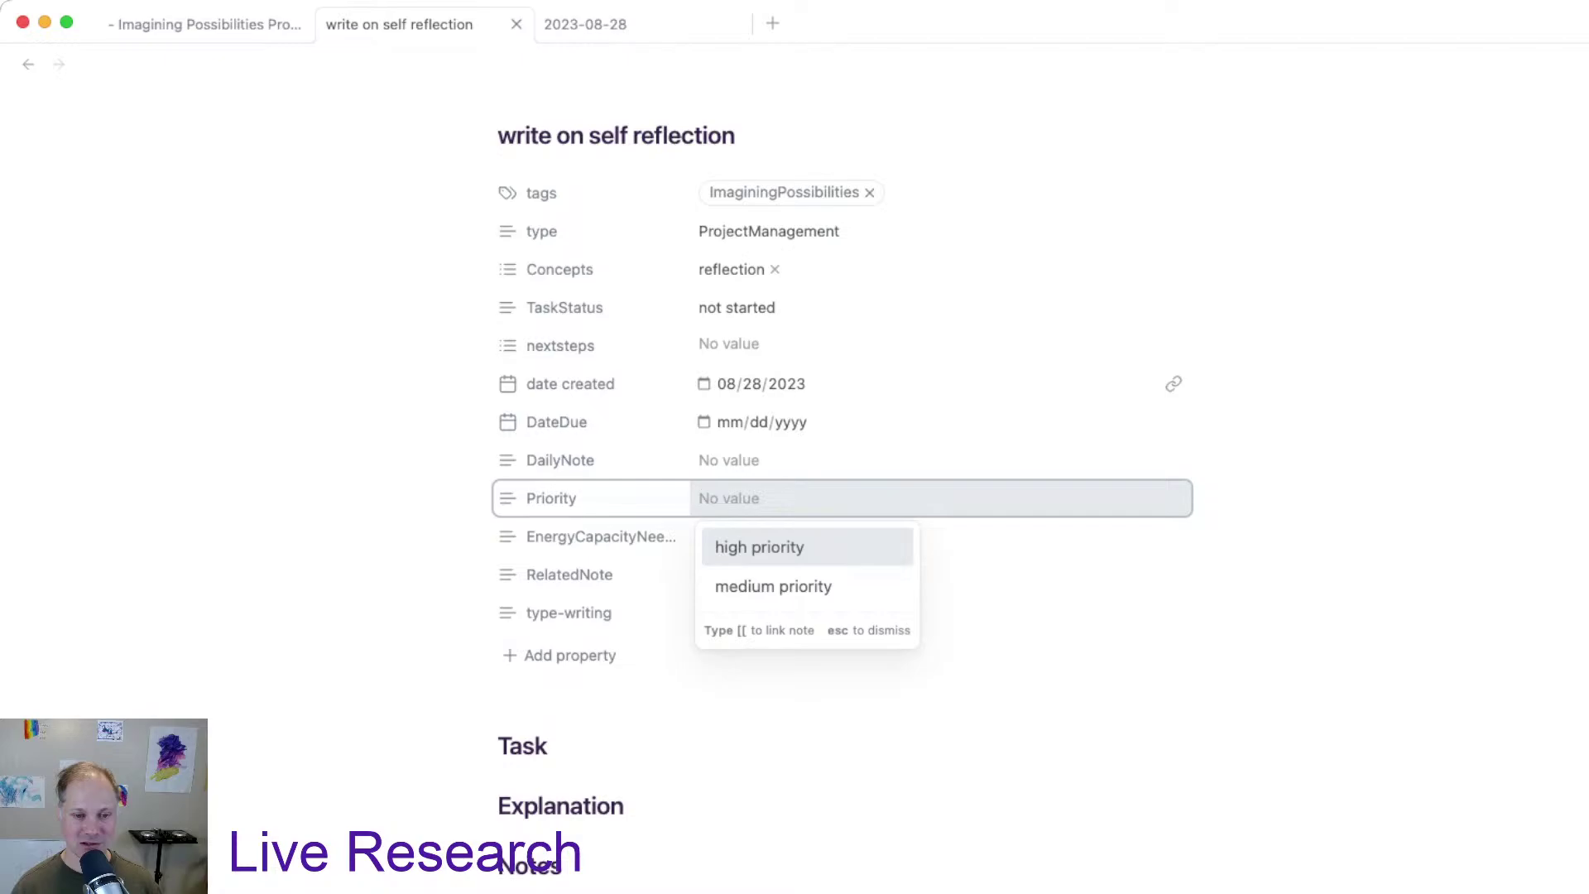
{"action": "key", "text": "Down"}
{"action": "key", "text": "Up"}
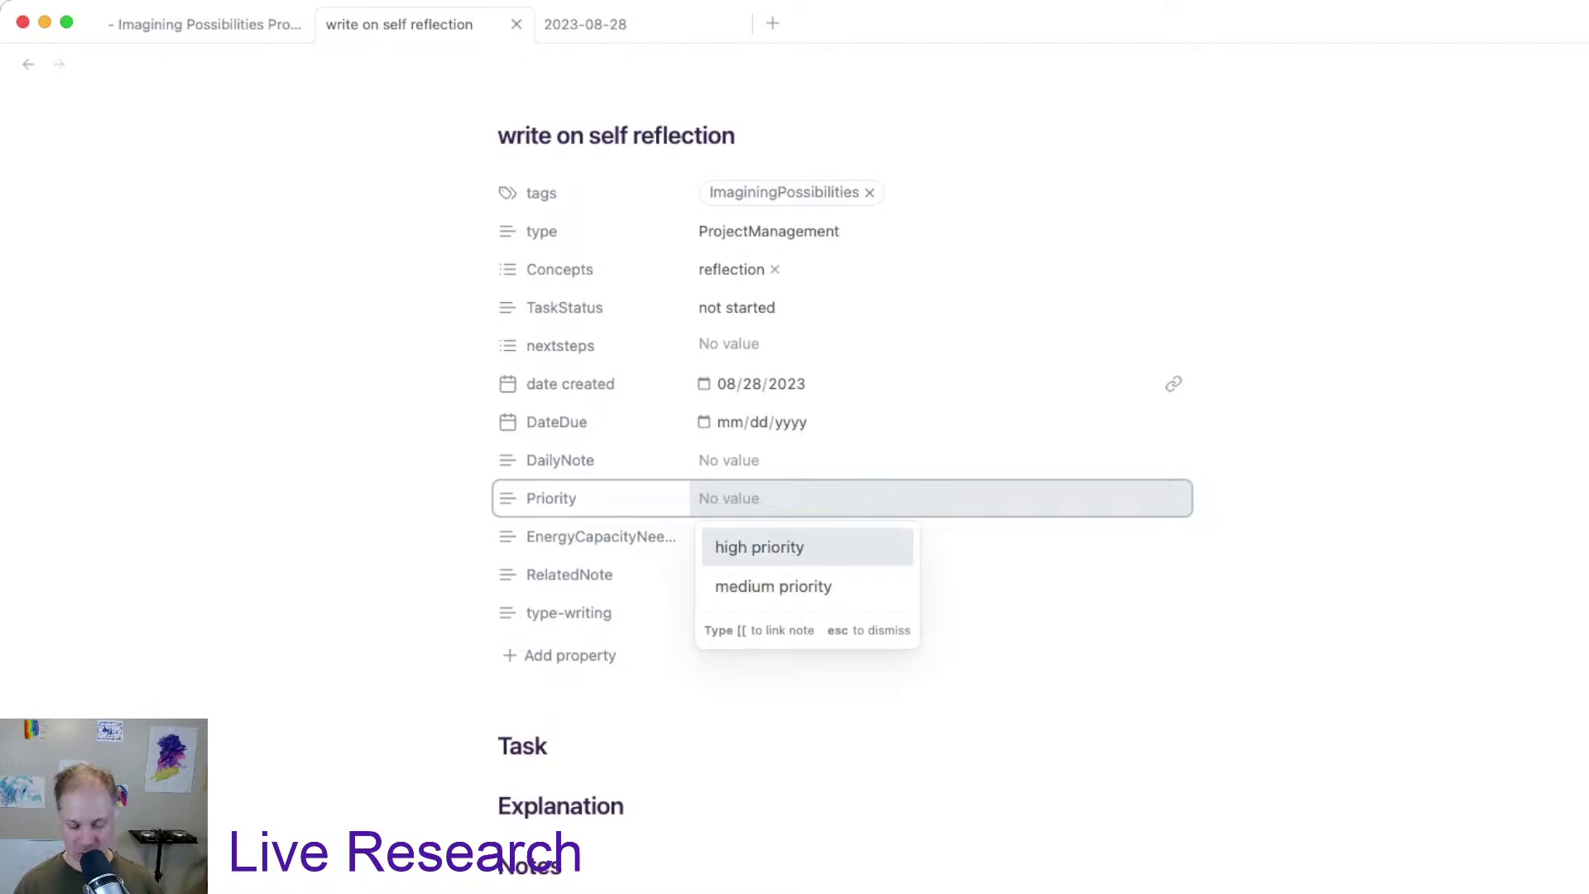
{"action": "type", "text": "low pr"}
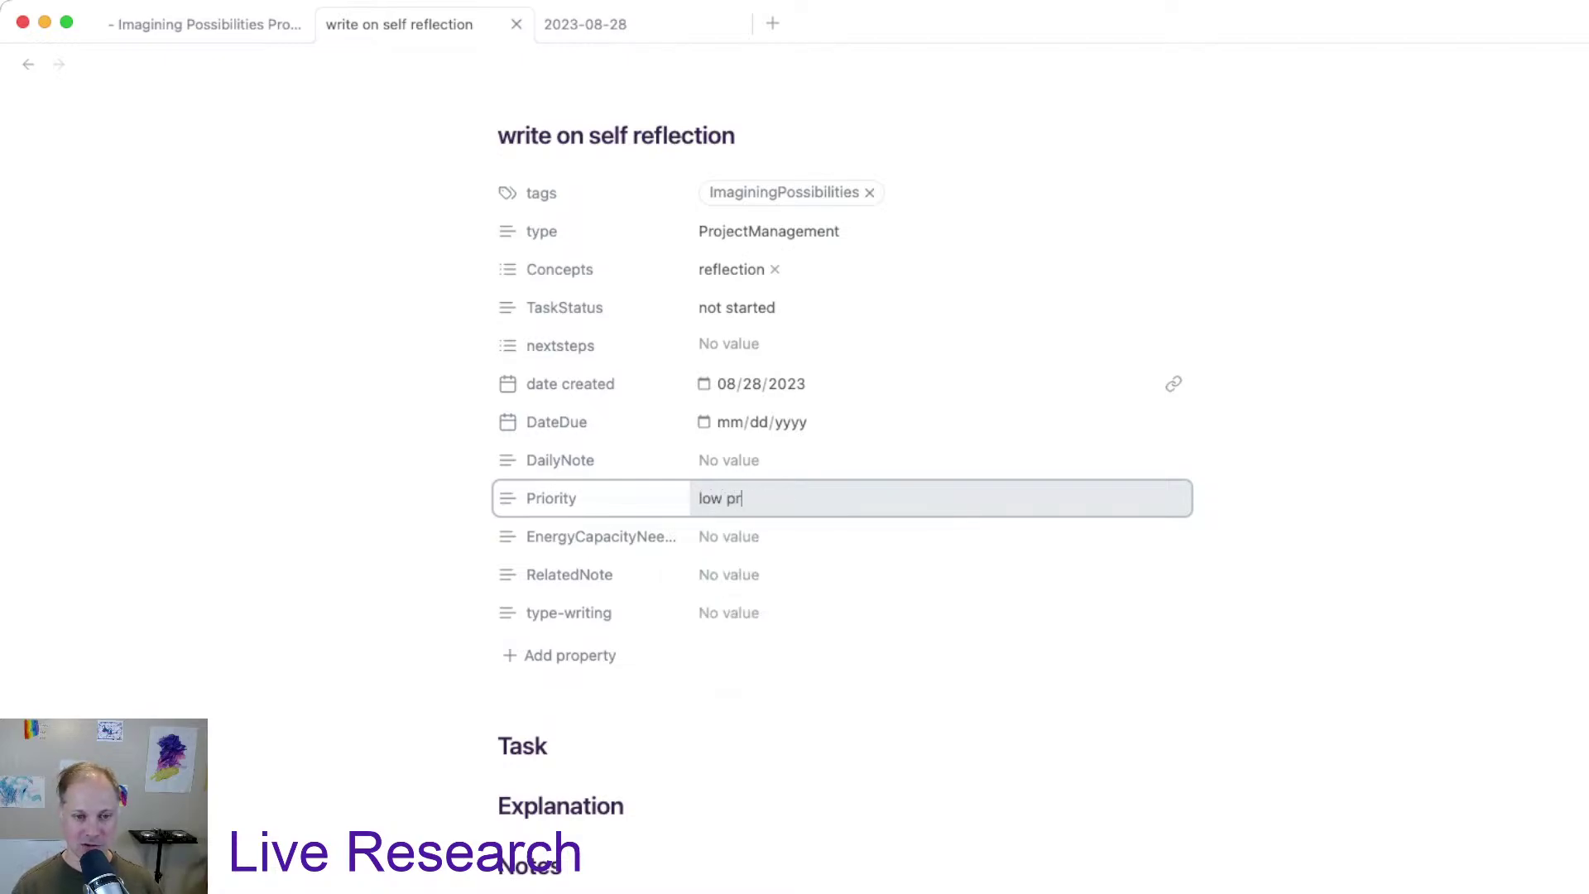
{"action": "type", "text": "iority"}
{"action": "key", "text": "Return"}
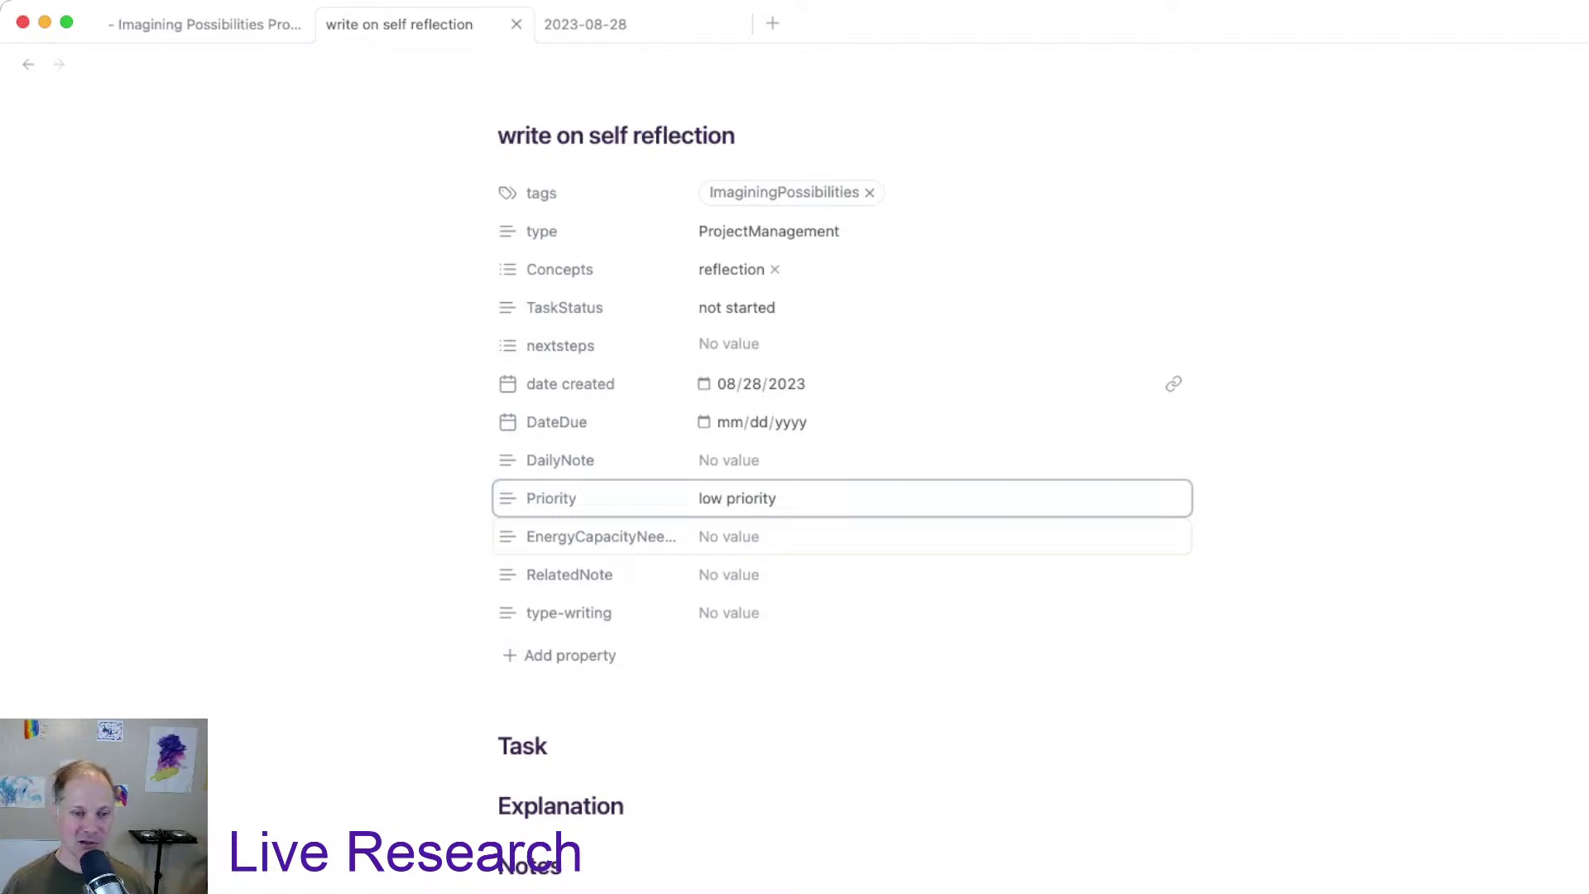
{"action": "left_click", "coordinate": [728, 536]}
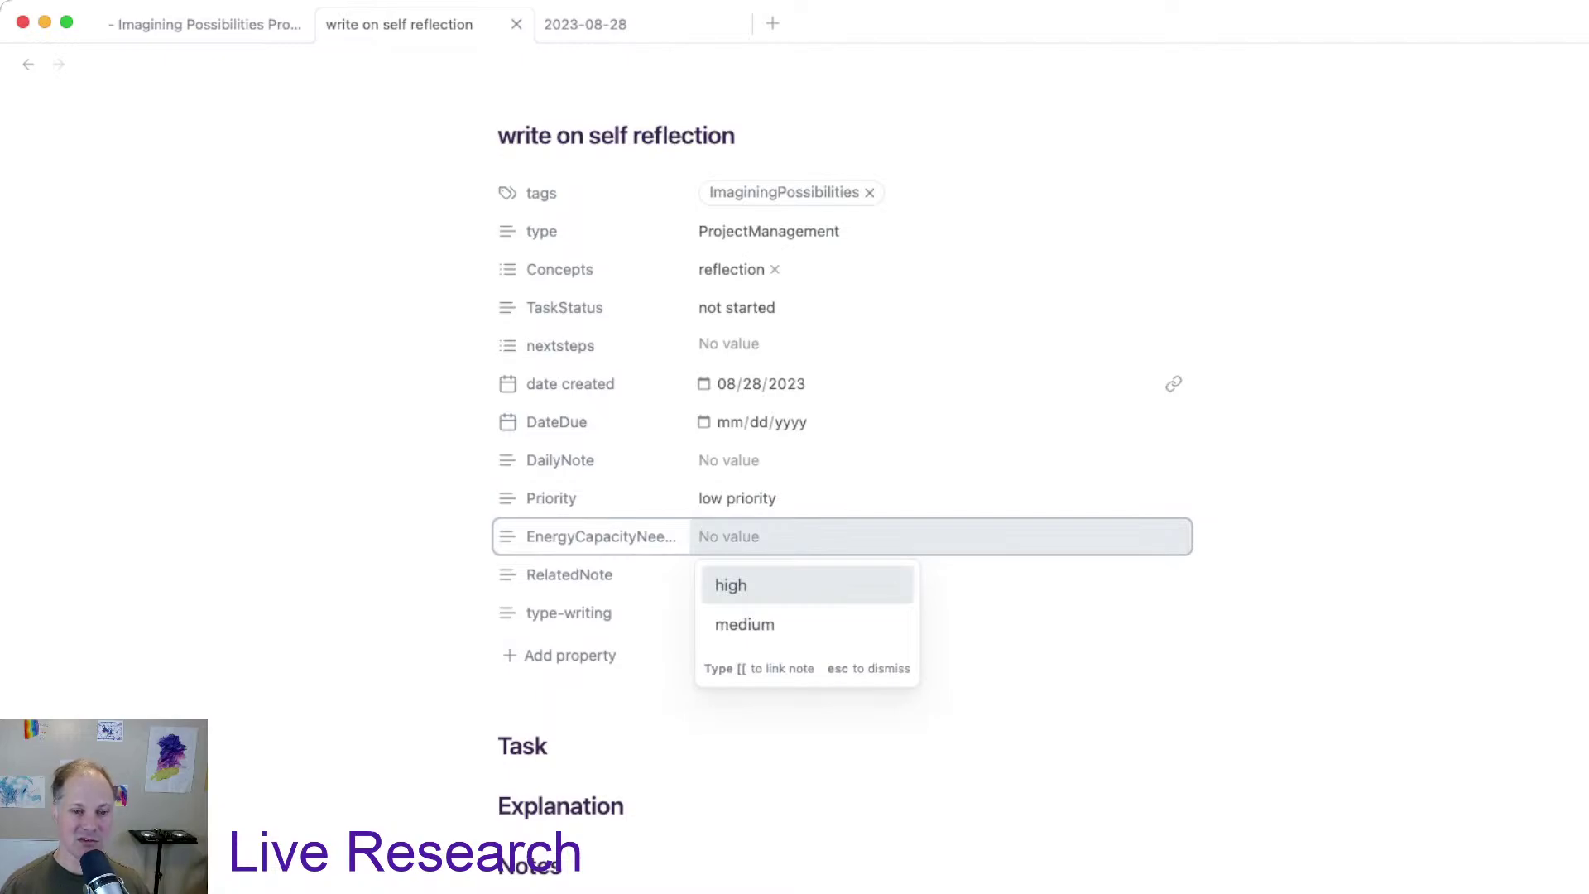
{"action": "key", "text": "Return"}
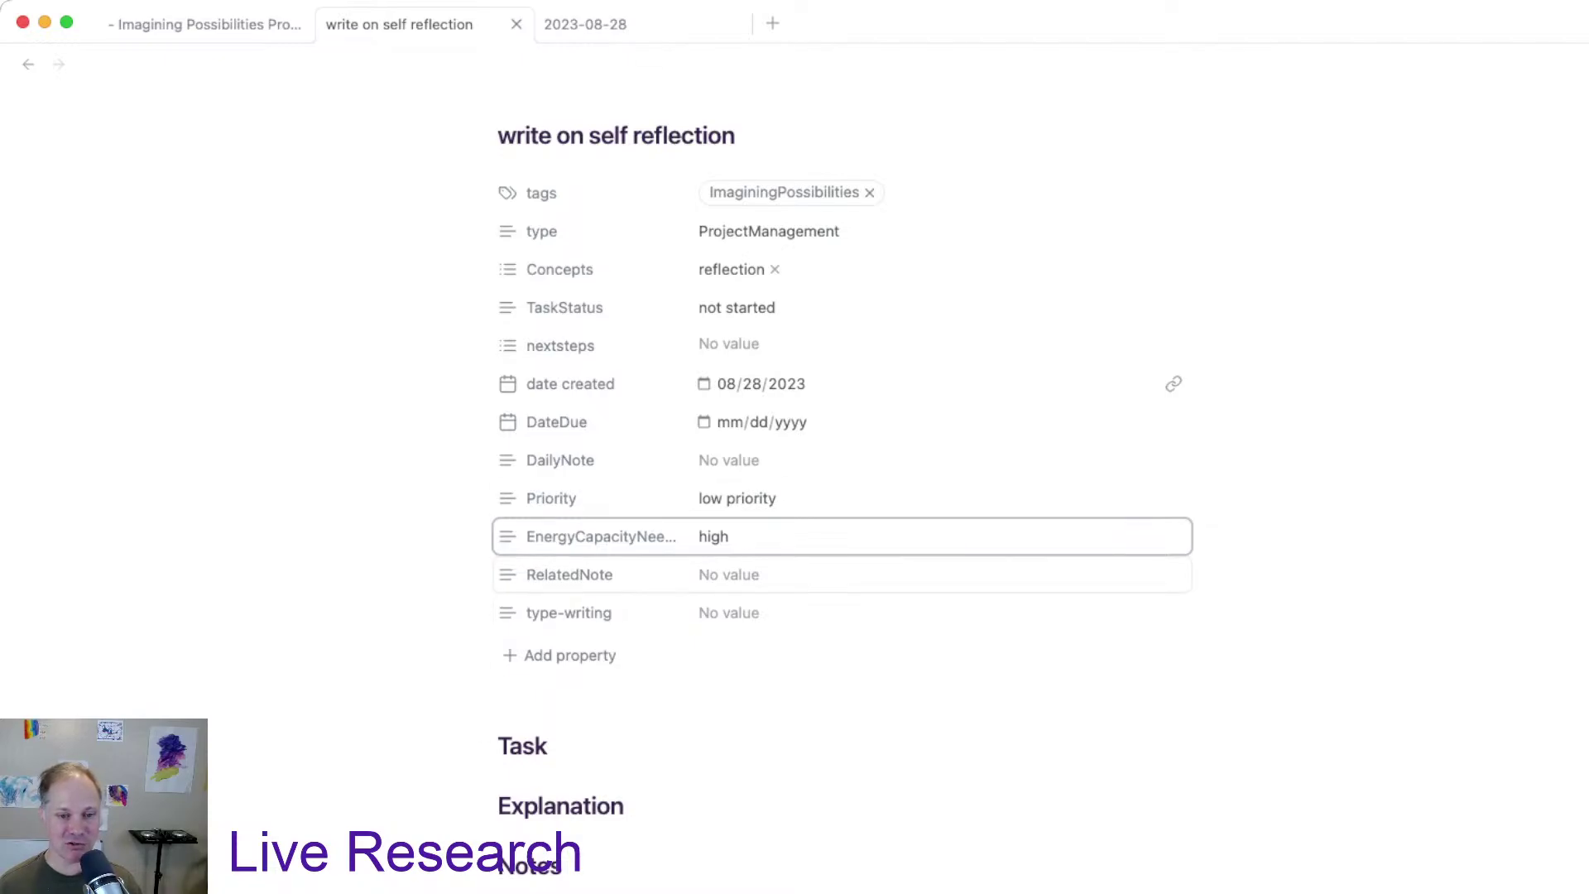
Step: Set the note's type-writing property to "writing", leaving RelatedNote empty
{"action": "left_click", "coordinate": [728, 575]}
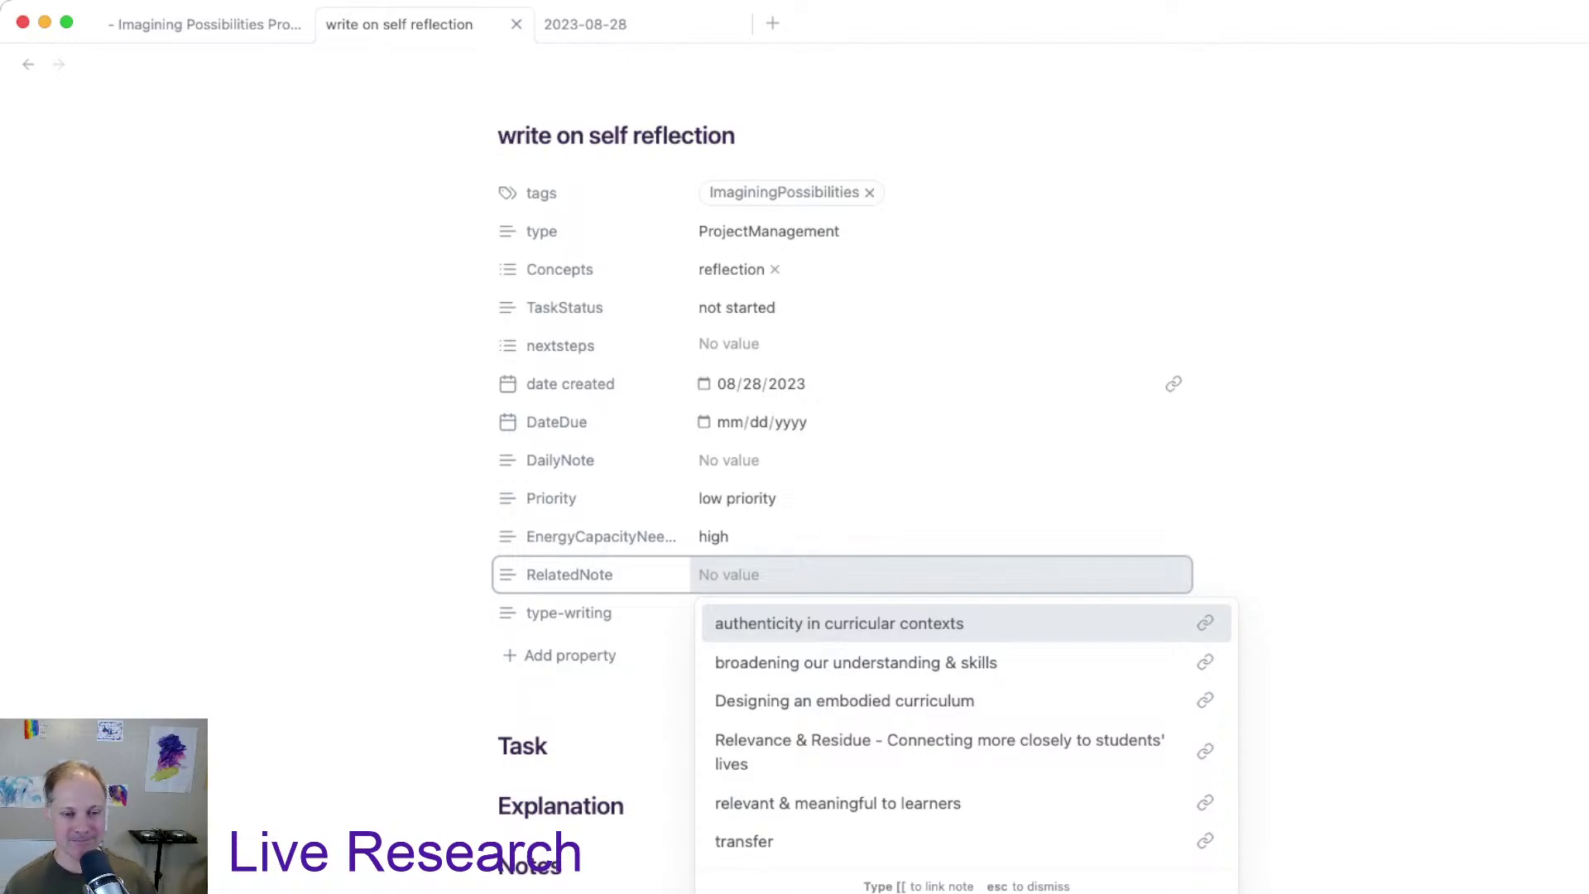
{"action": "left_click_drag", "start_coordinate": [507, 612], "coordinate": [554, 662]}
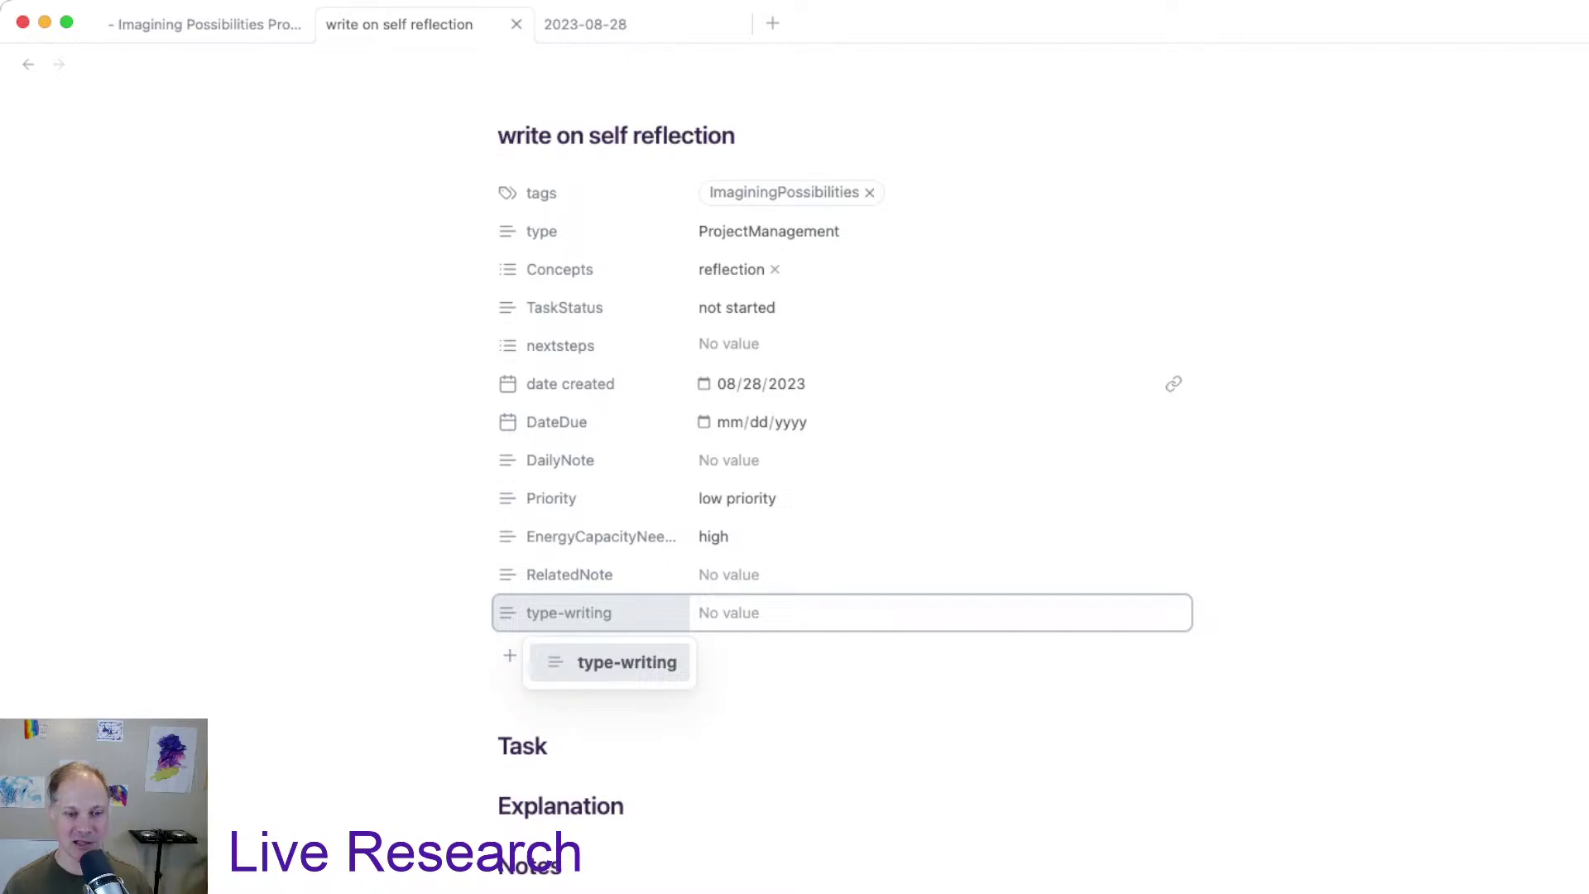
{"action": "key", "text": "Return"}
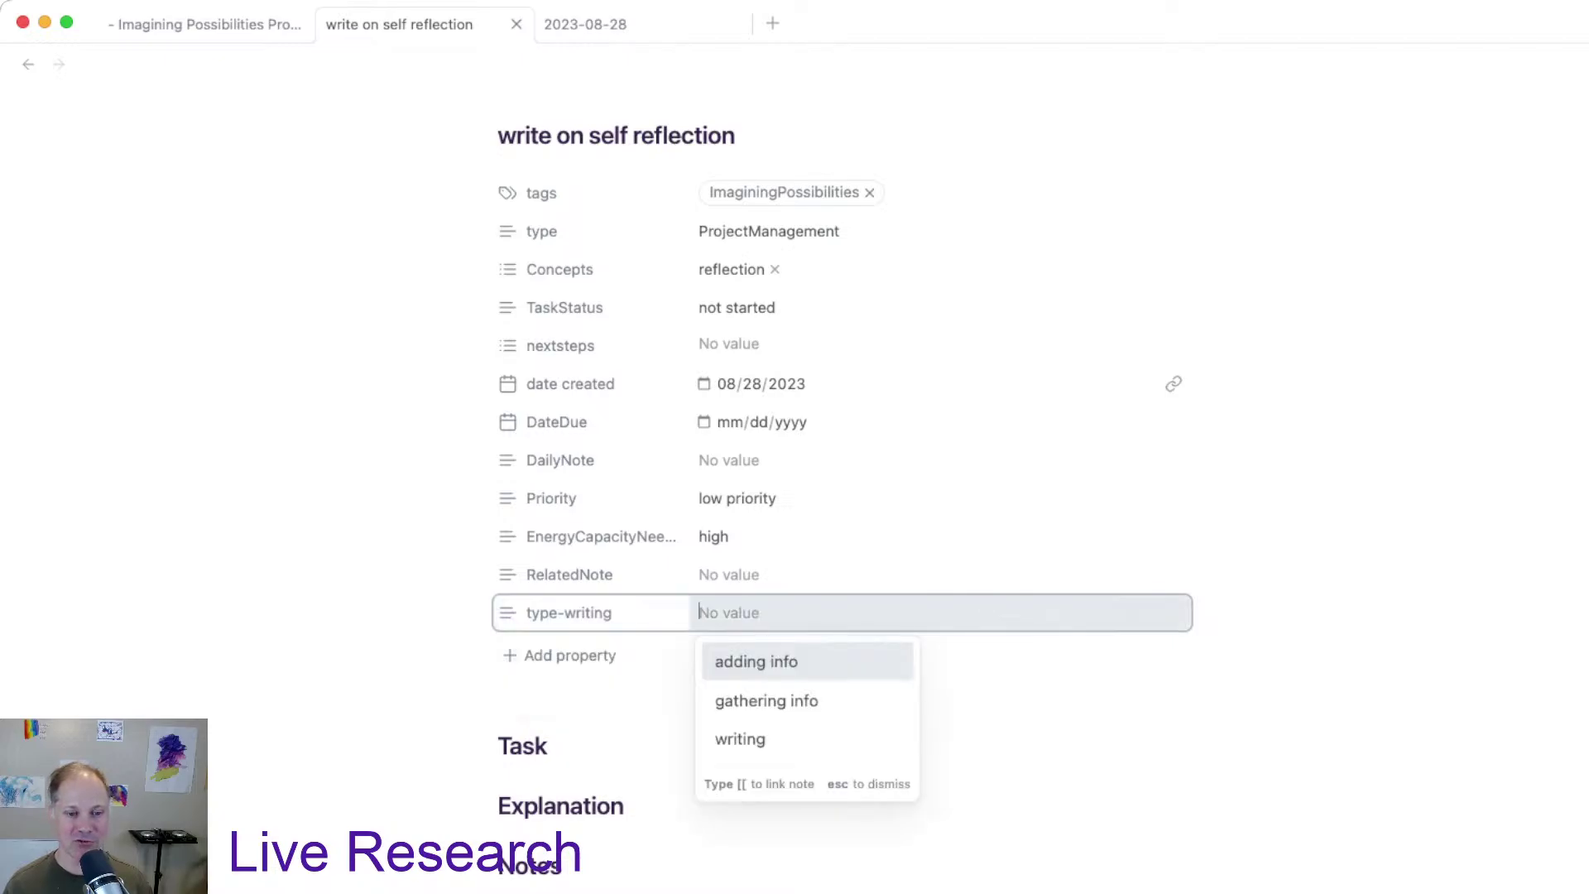
{"action": "key", "text": "Down"}
{"action": "key", "text": "Down"}
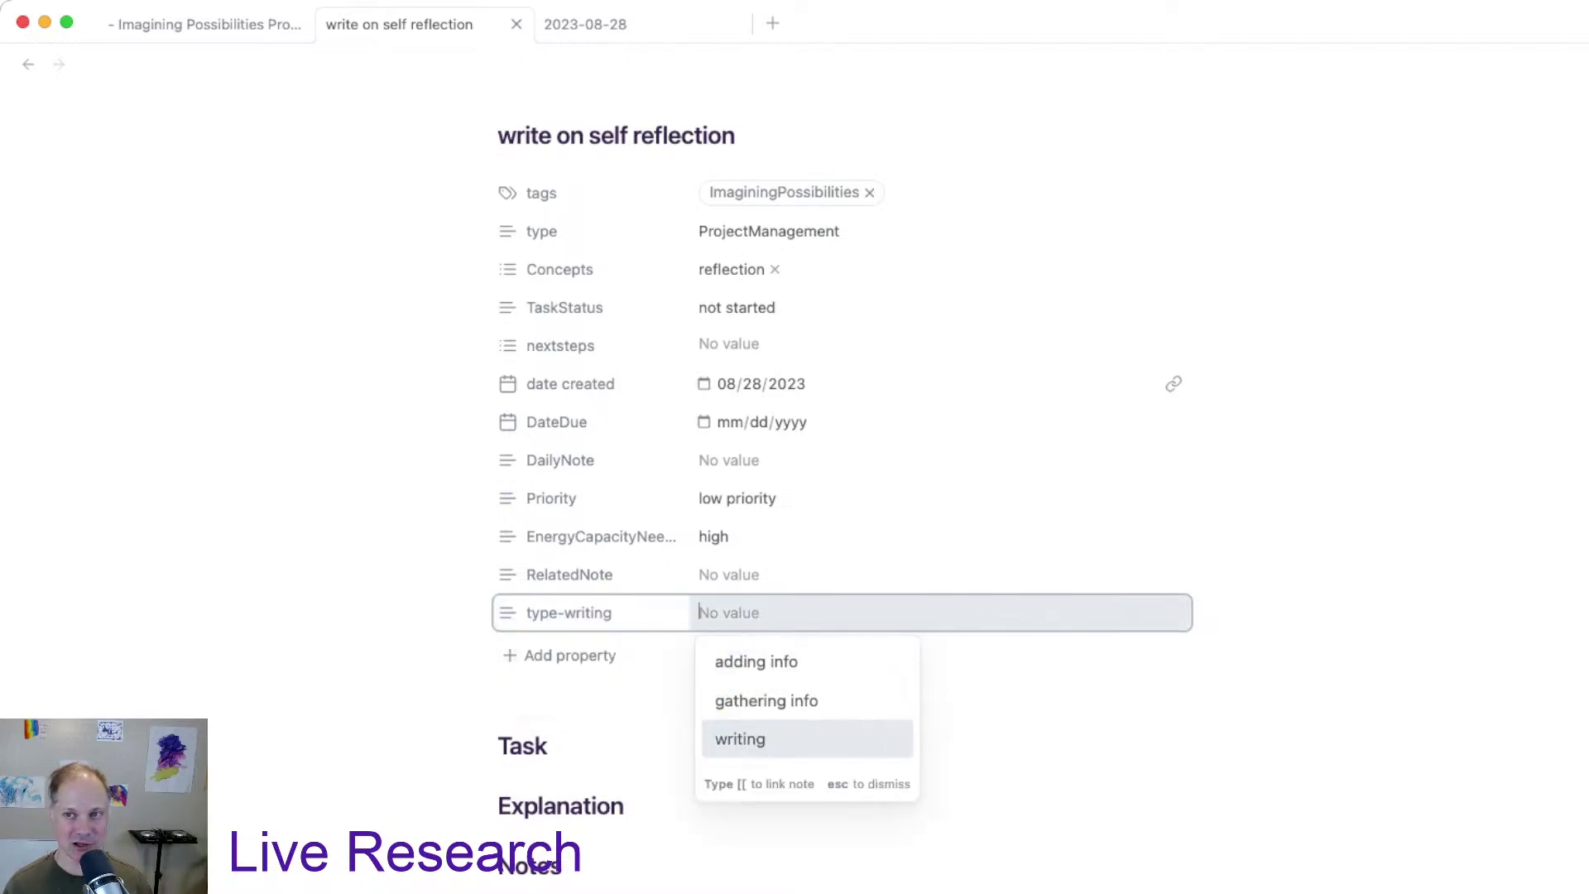
{"action": "key", "text": "Return"}
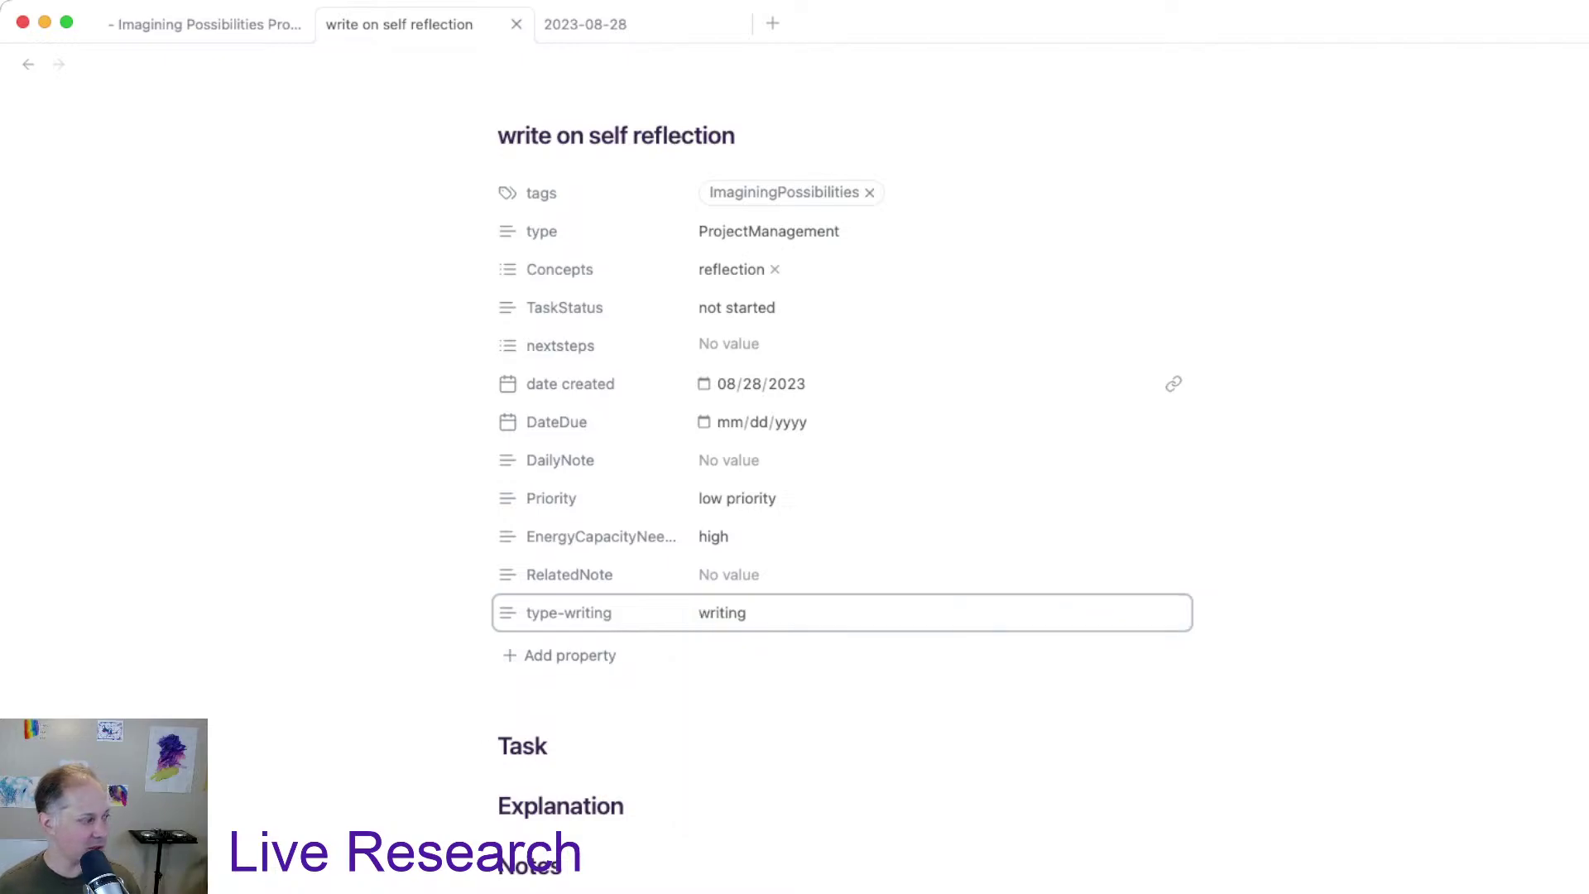
Step: Add the bullet "Work on writing about self reflection" under the note's Task heading
{"action": "scroll", "coordinate": [842, 447], "scroll_direction": "down", "scroll_amount": 3}
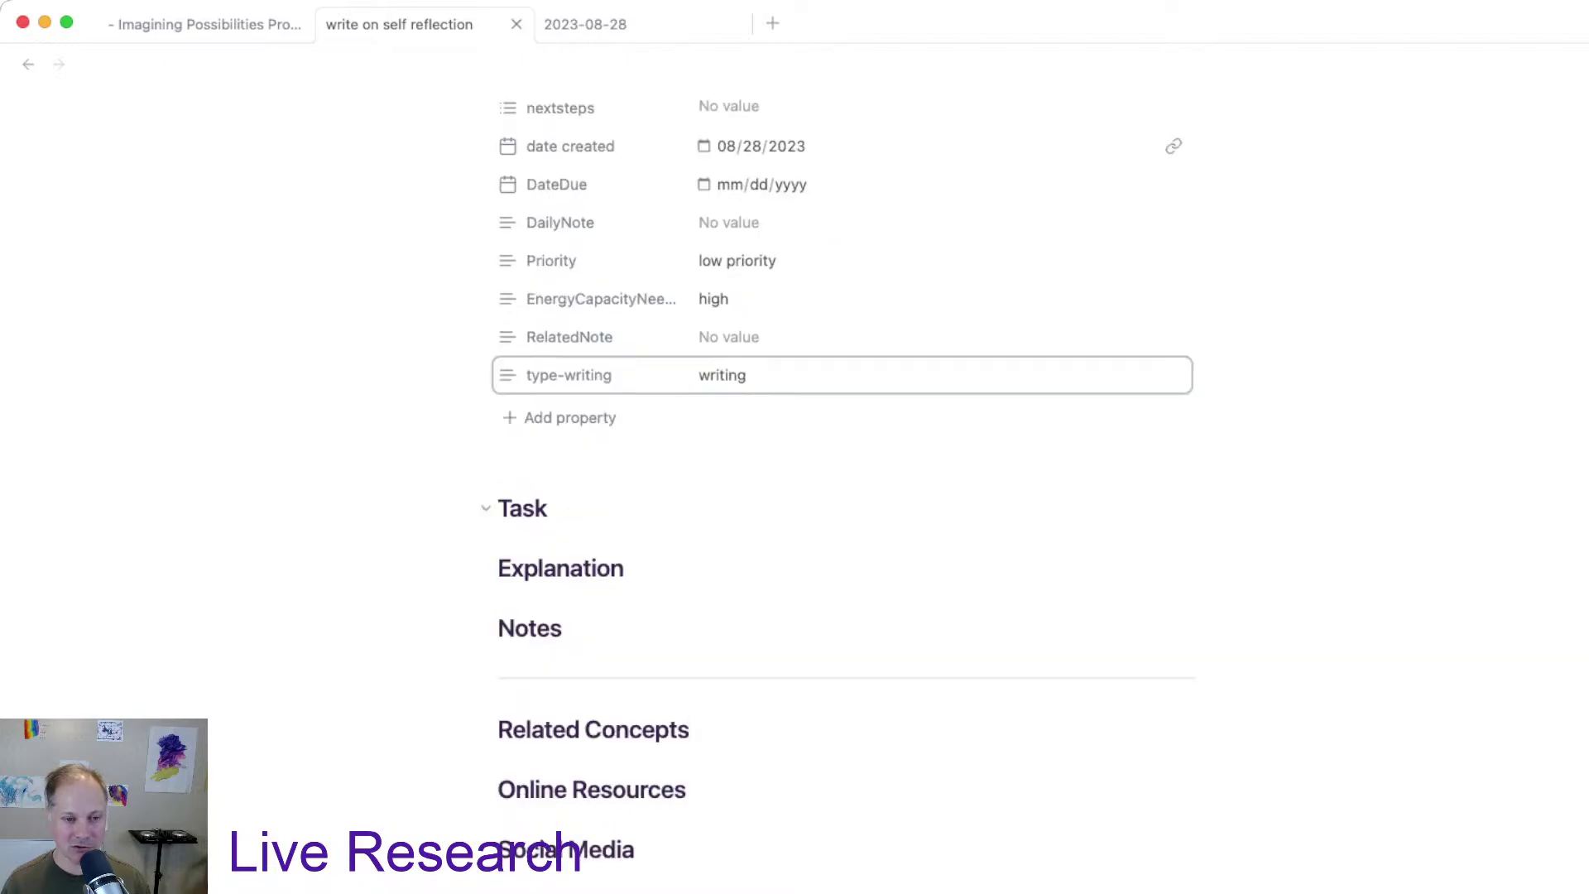
{"action": "scroll", "coordinate": [842, 487], "scroll_direction": "down", "scroll_amount": 1}
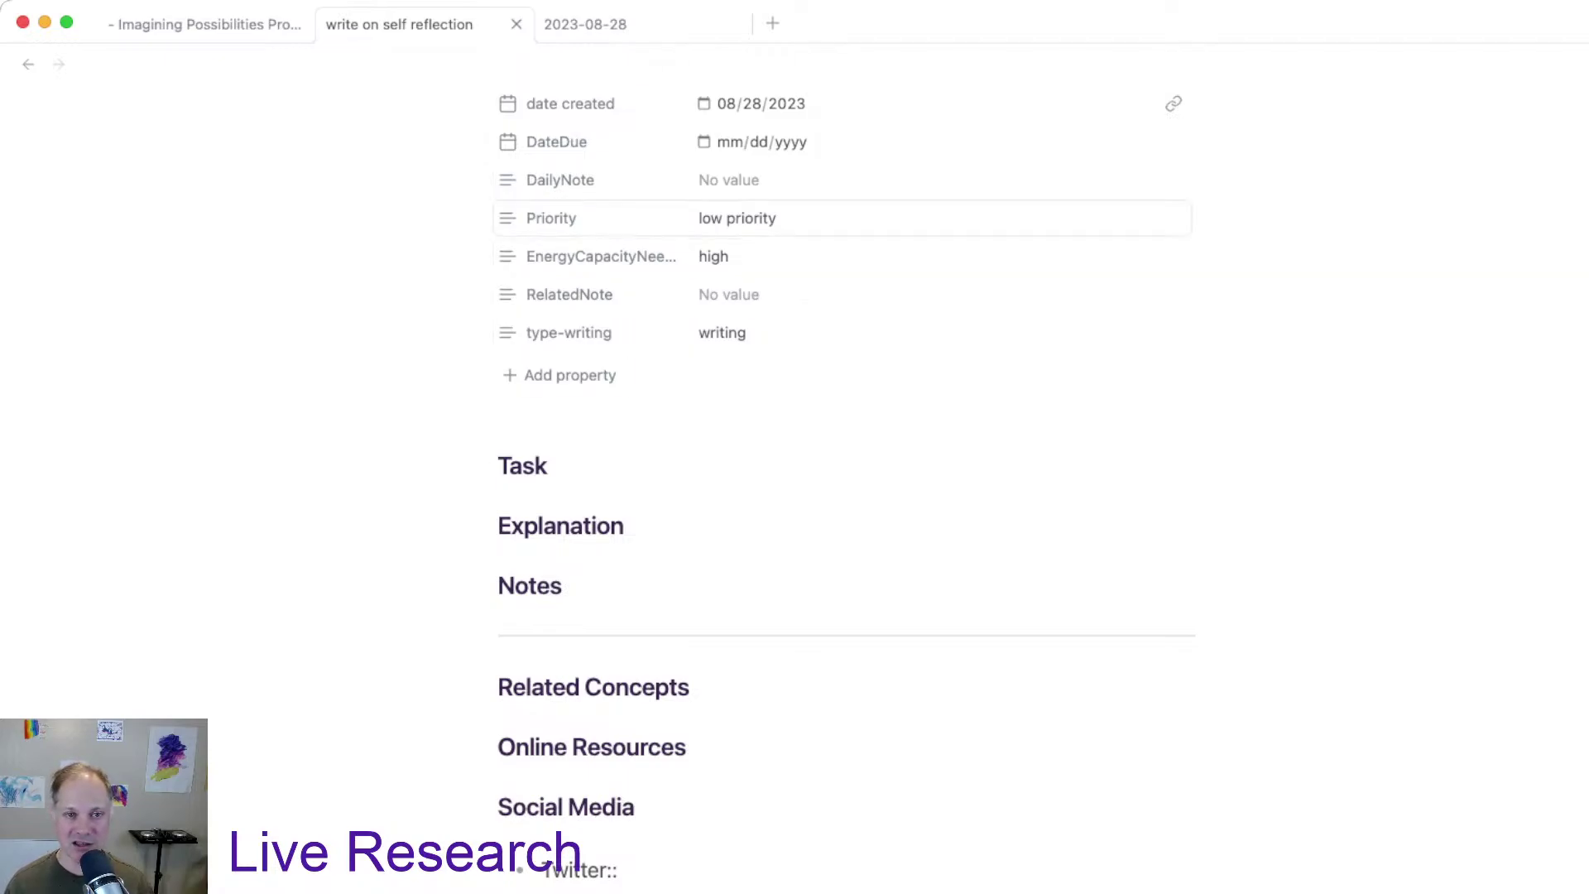
{"action": "scroll", "coordinate": [827, 307], "scroll_direction": "up", "scroll_amount": 5}
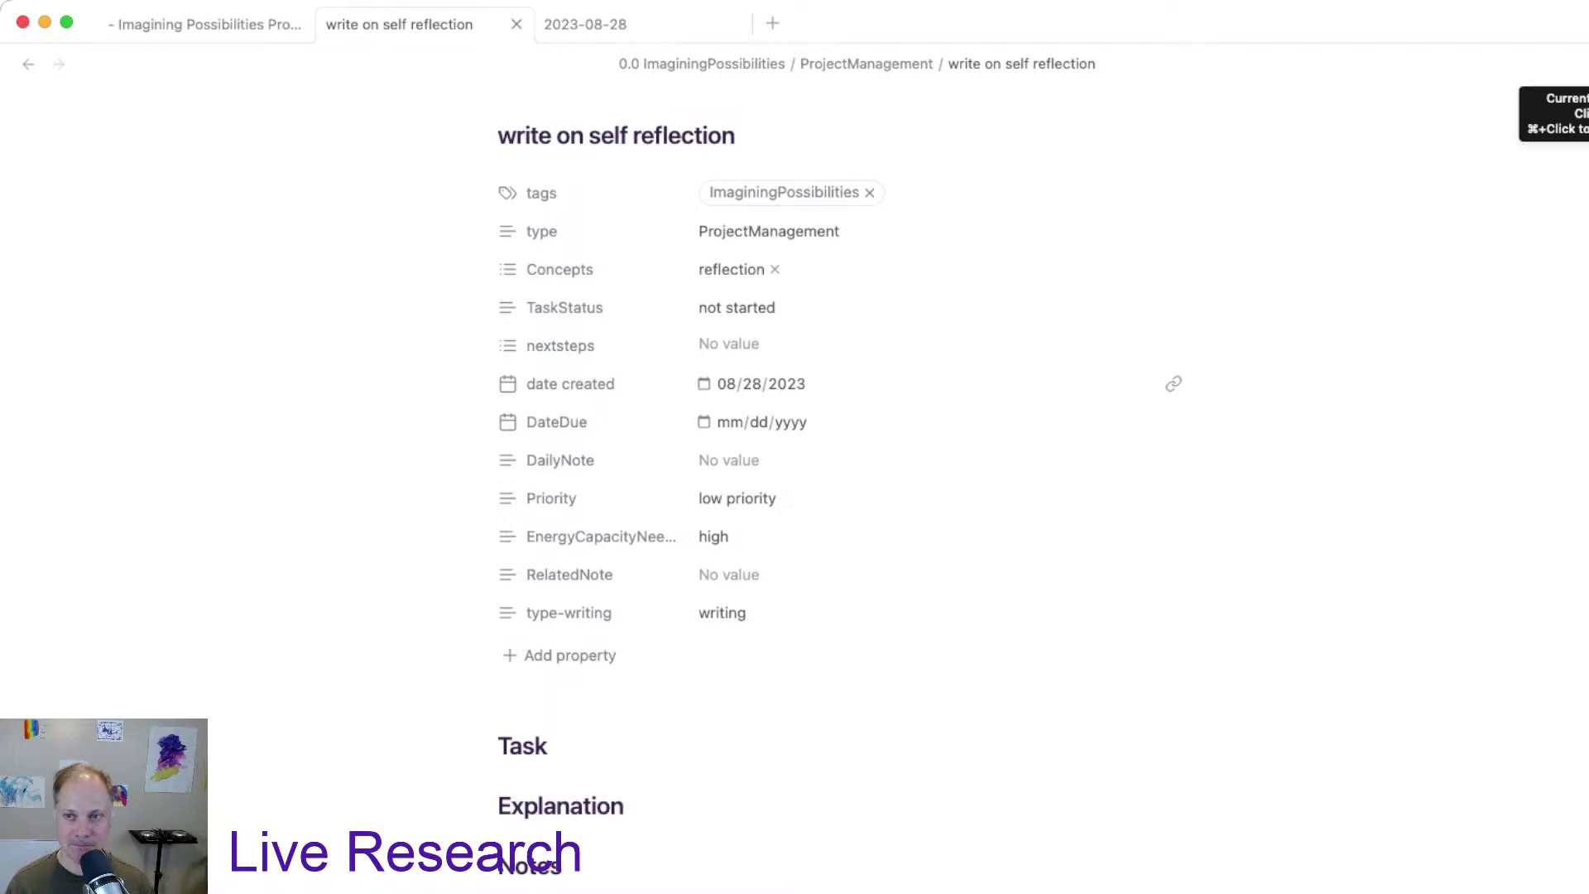
{"action": "scroll", "coordinate": [794, 446], "scroll_direction": "down", "scroll_amount": 2}
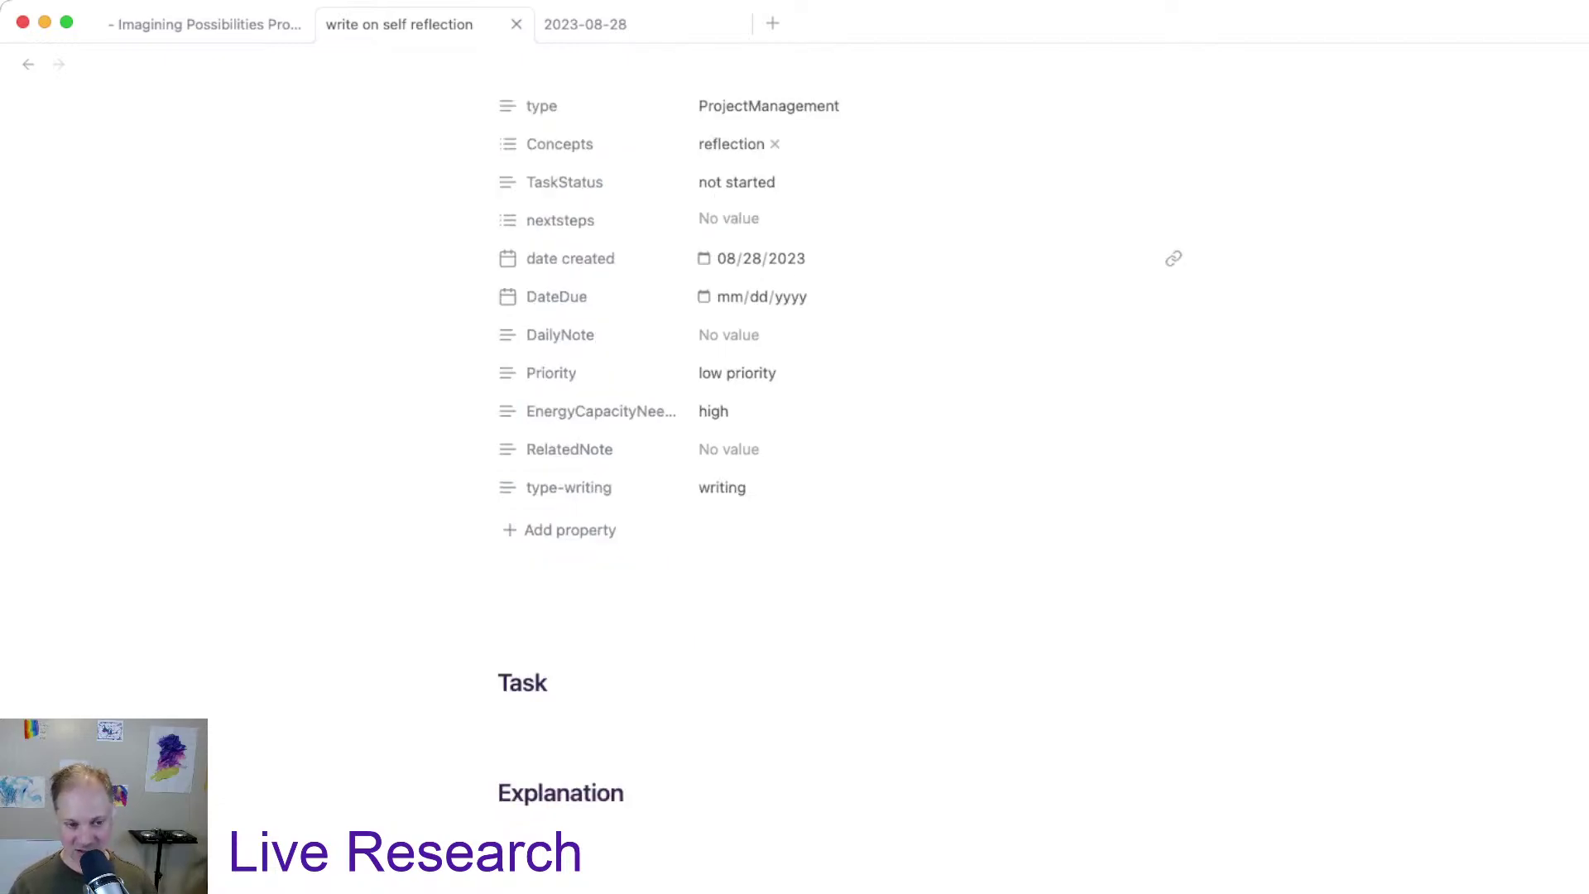
{"action": "key", "text": "Return"}
{"action": "type", "text": "- zeotk"}
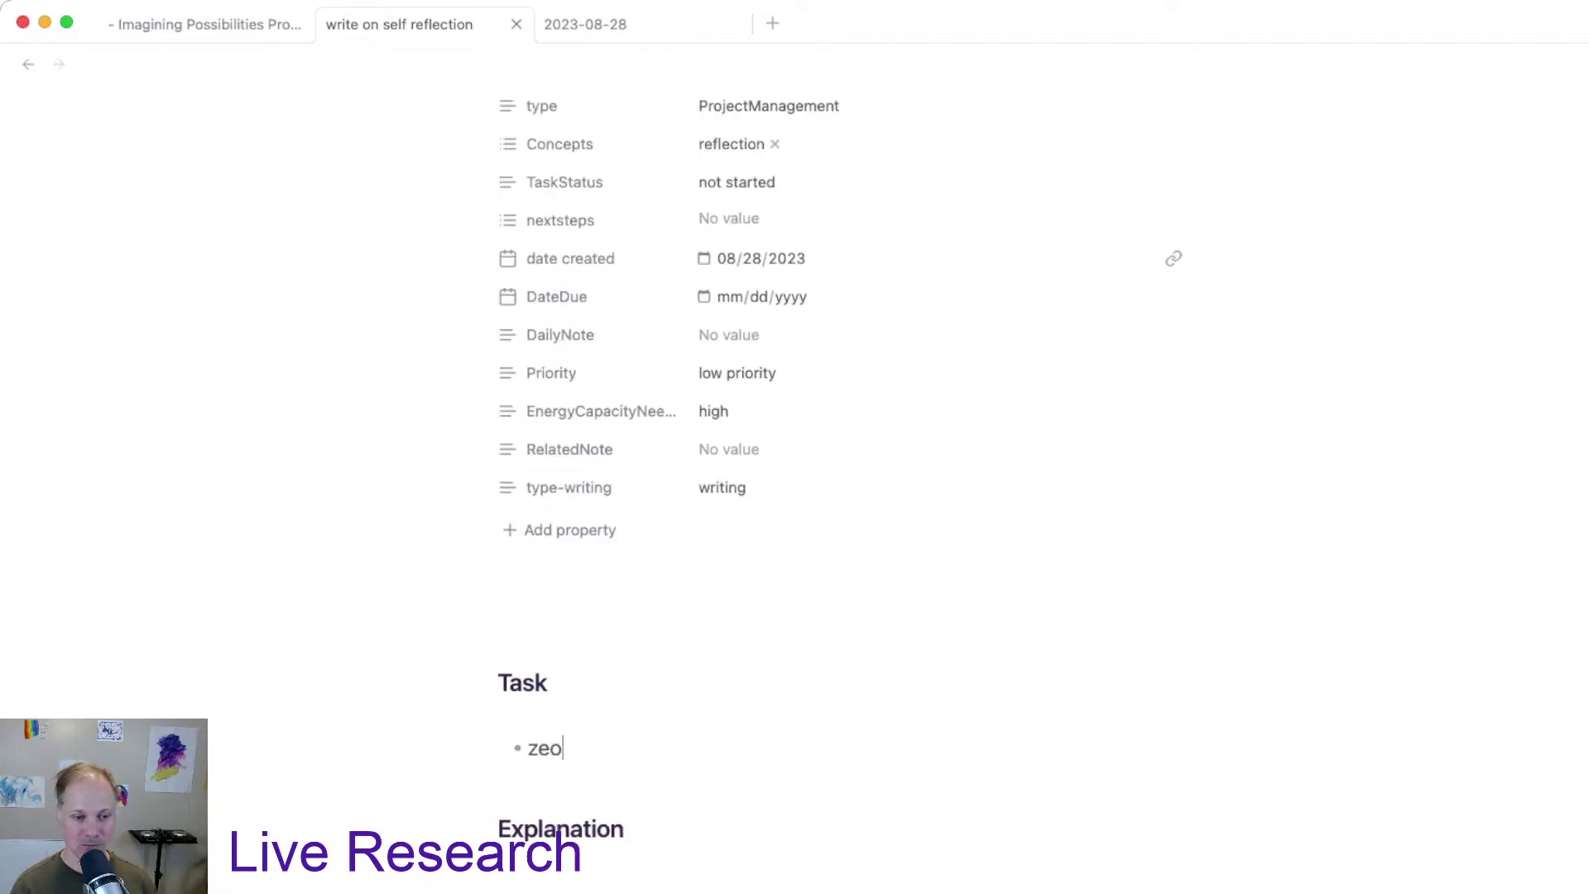
{"action": "key", "text": "BackSpace"}
{"action": "key", "text": "BackSpace"}
{"action": "key", "text": "BackSpace"}
{"action": "key", "text": "BackSpace"}
{"action": "key", "text": "BackSpace"}
{"action": "type", "text": "Work on"}
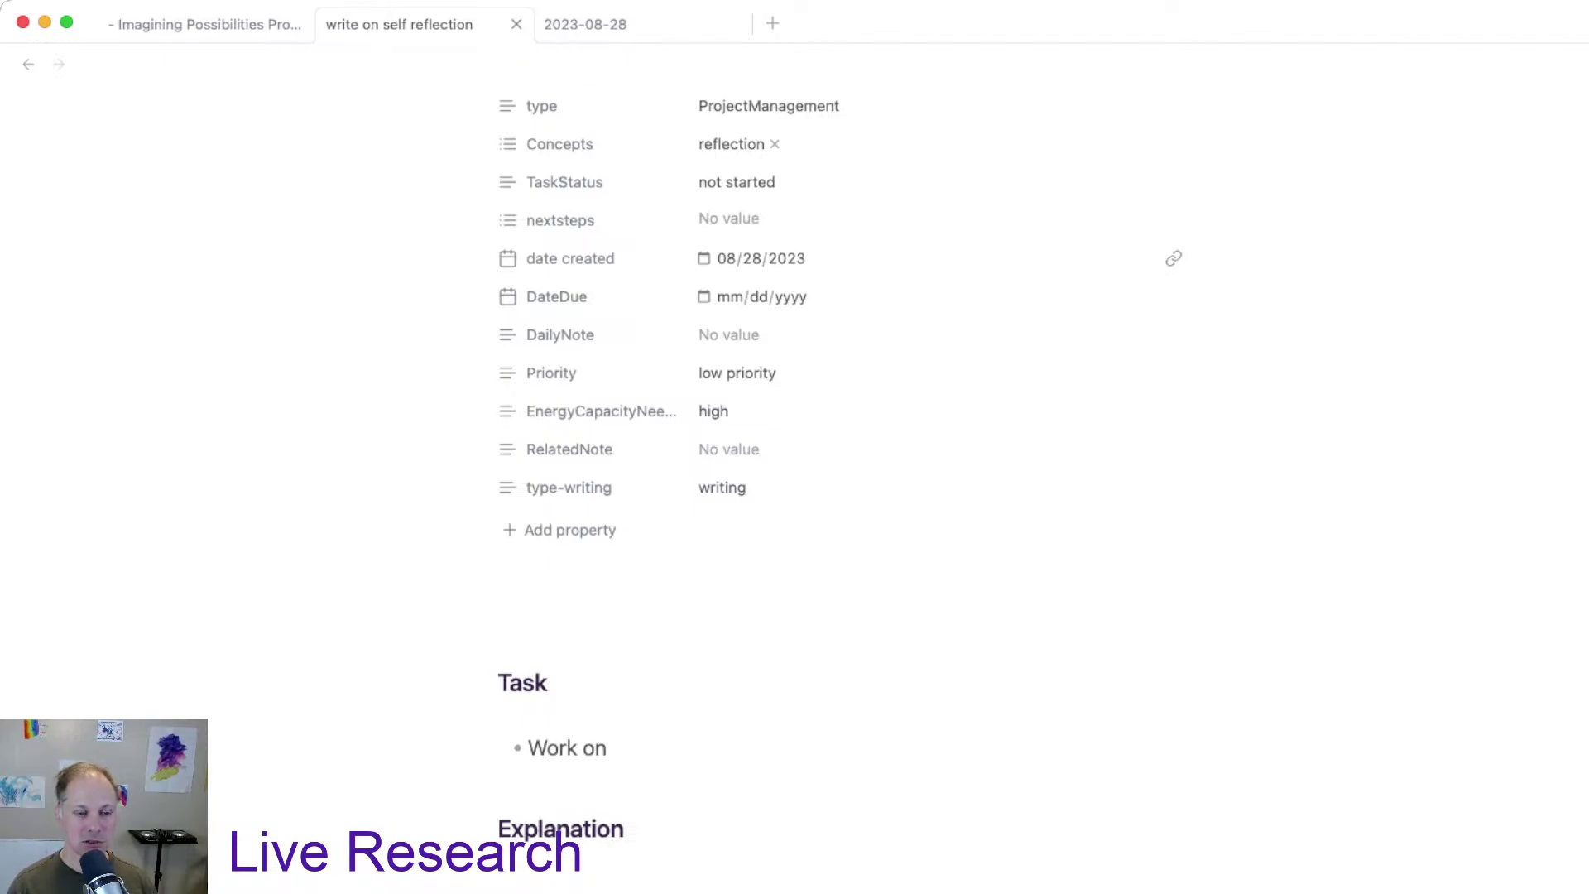
{"action": "type", "text": " writing about s"}
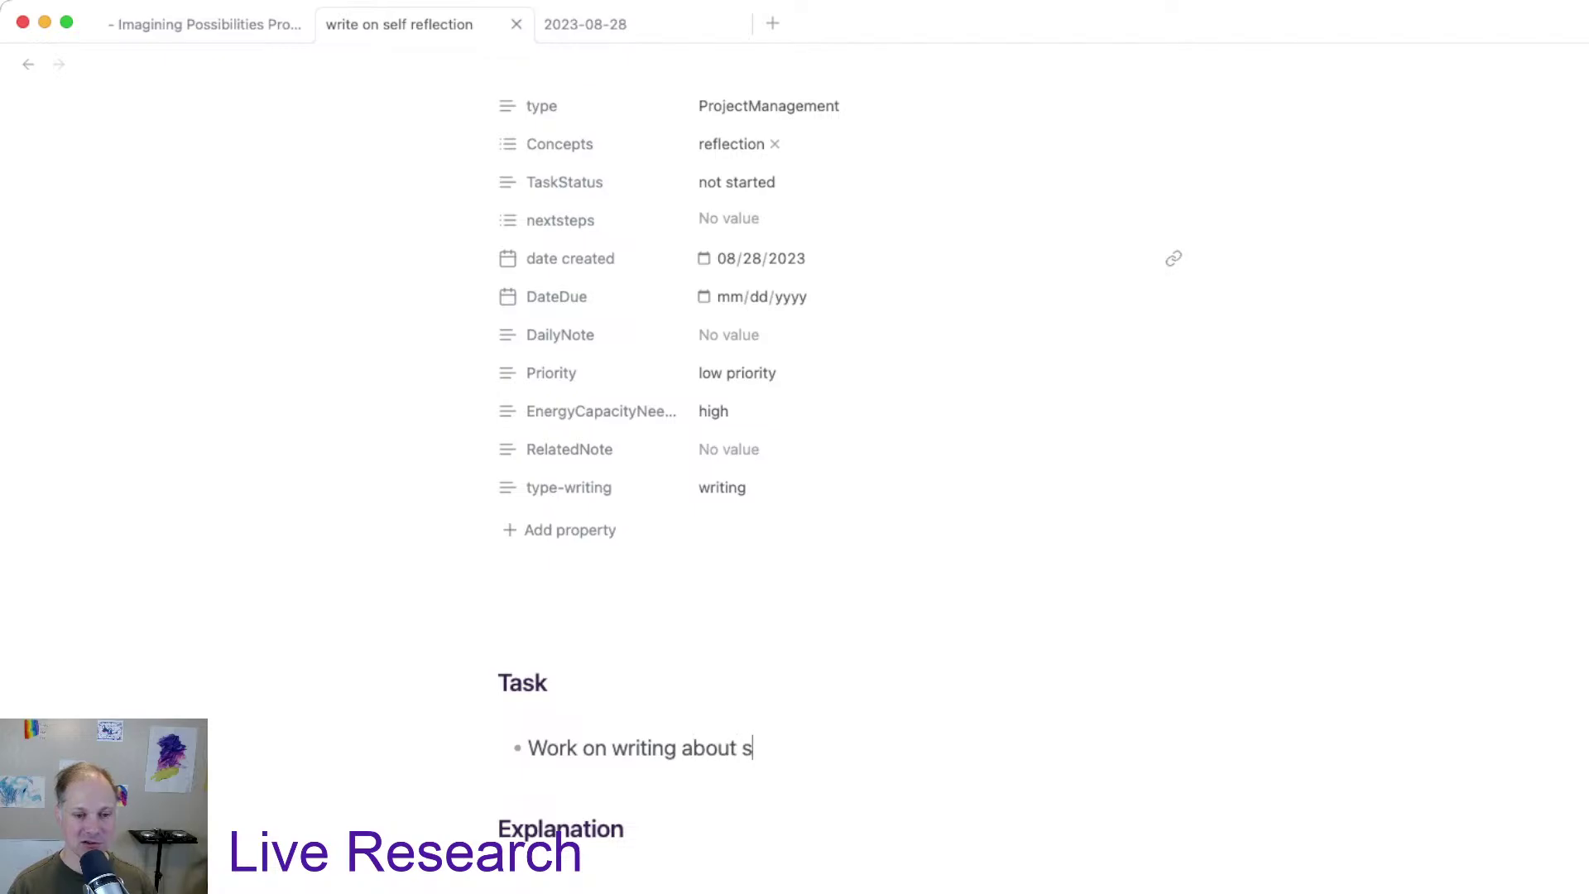
{"action": "type", "text": "elf ref"}
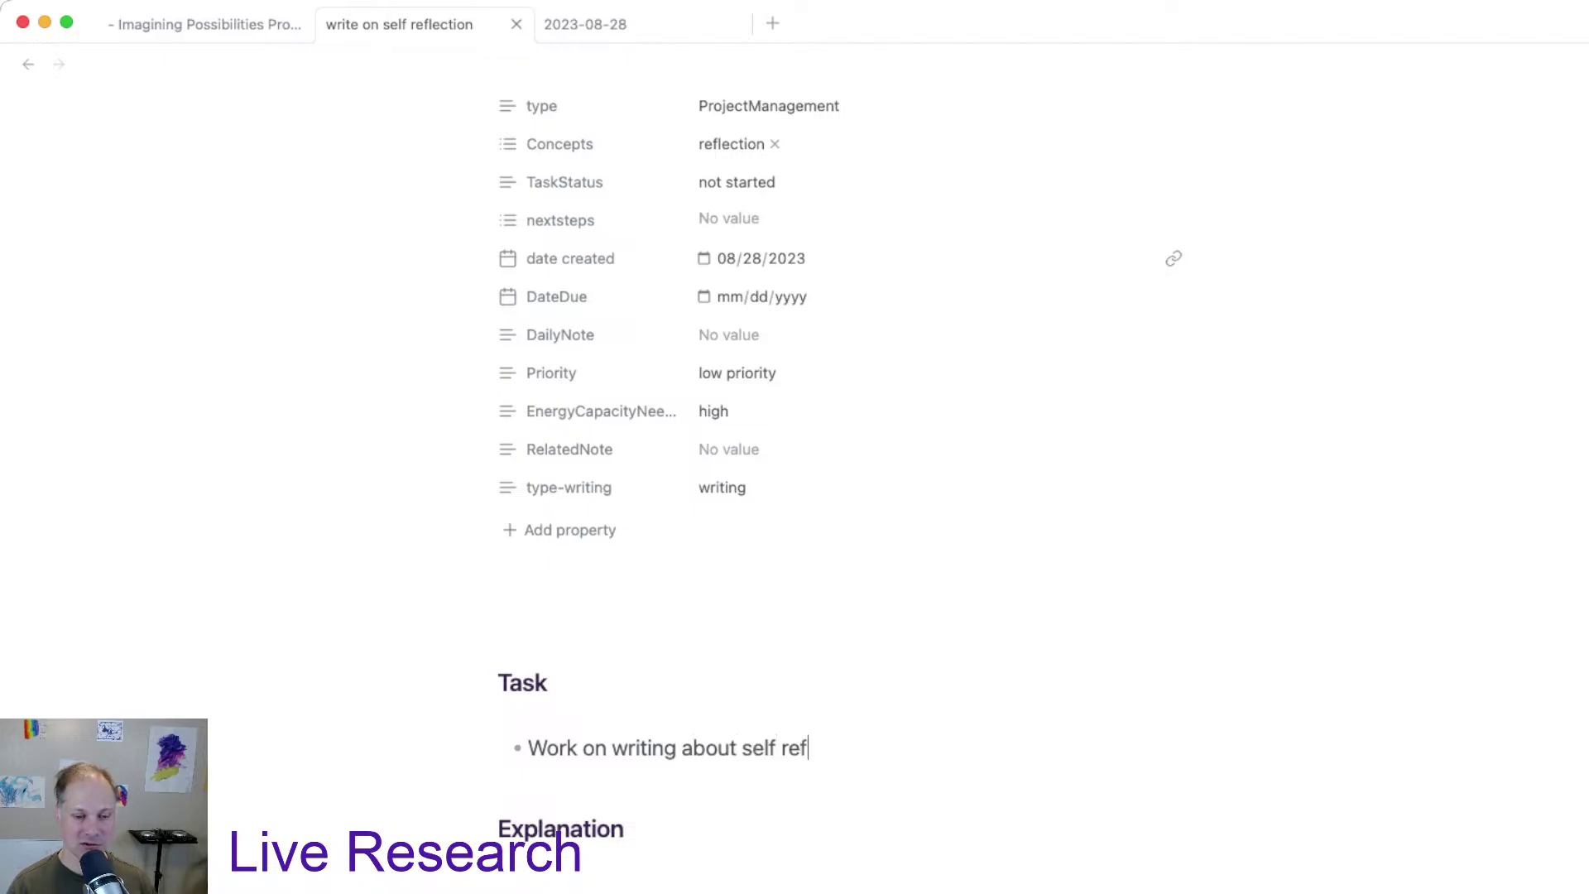
{"action": "type", "text": "lection"}
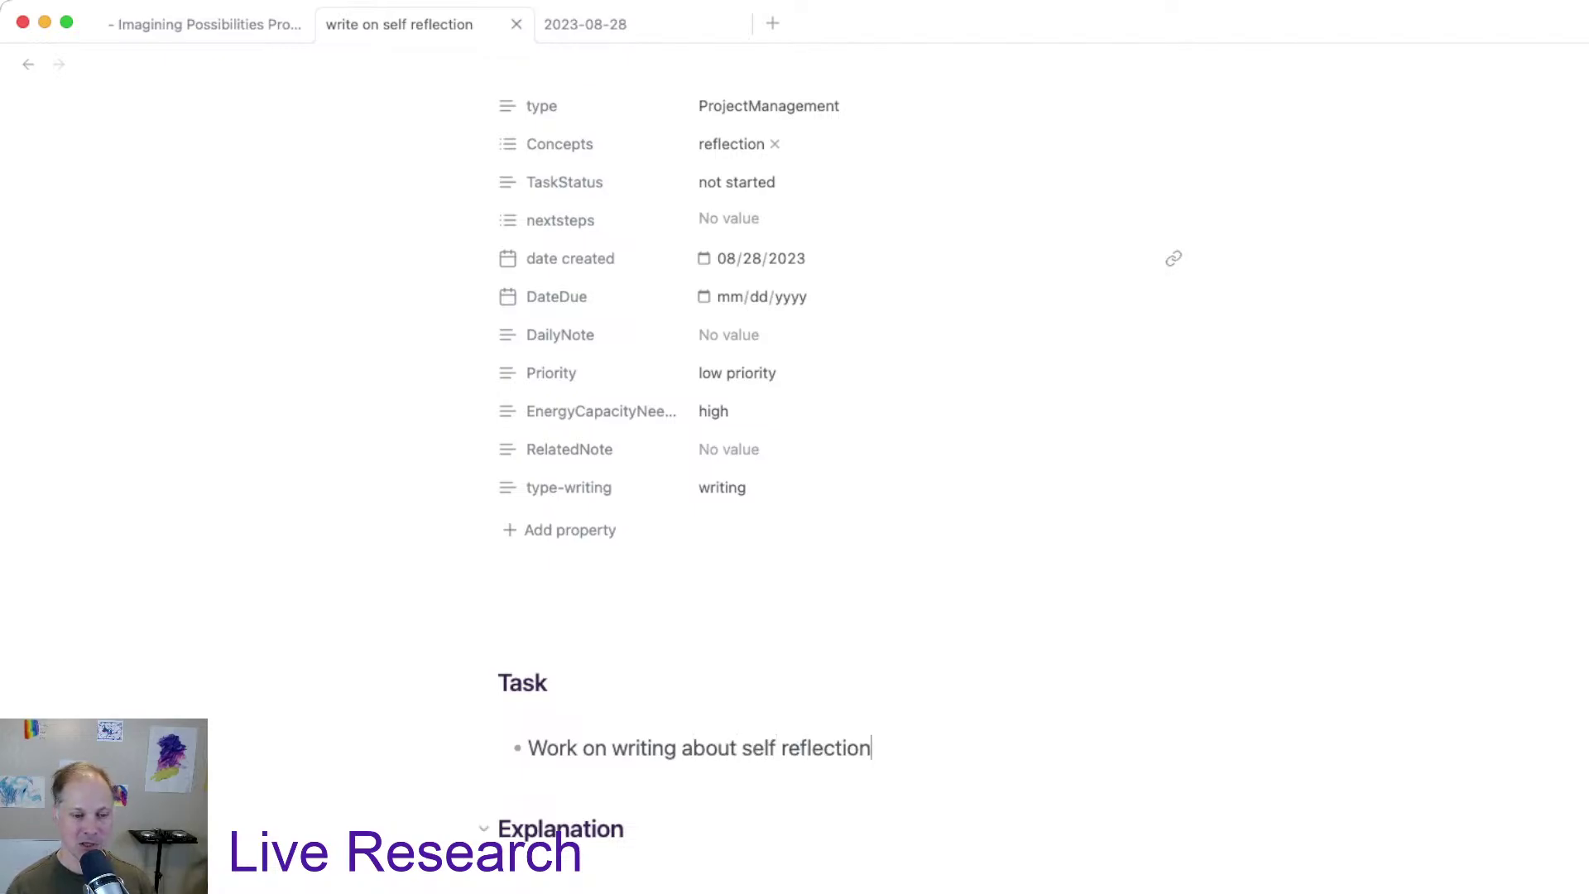
Step: Add a bullet under Explanation reading "Link back to idea of self reflection being important for"
{"action": "type", "text": "-"}
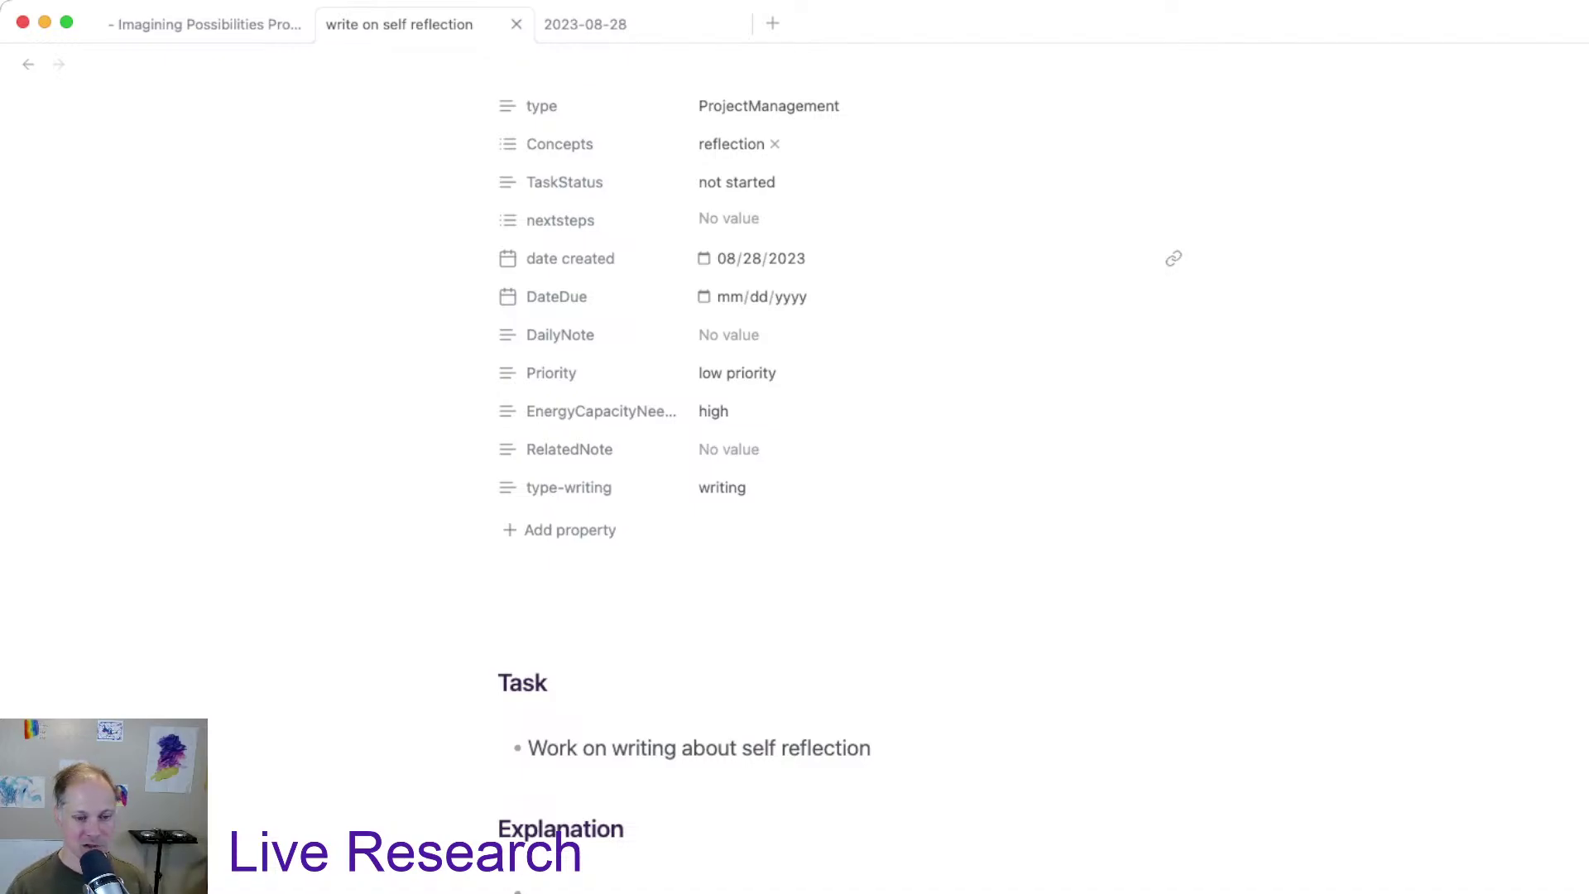
{"action": "type", "text": "Link back to ide"}
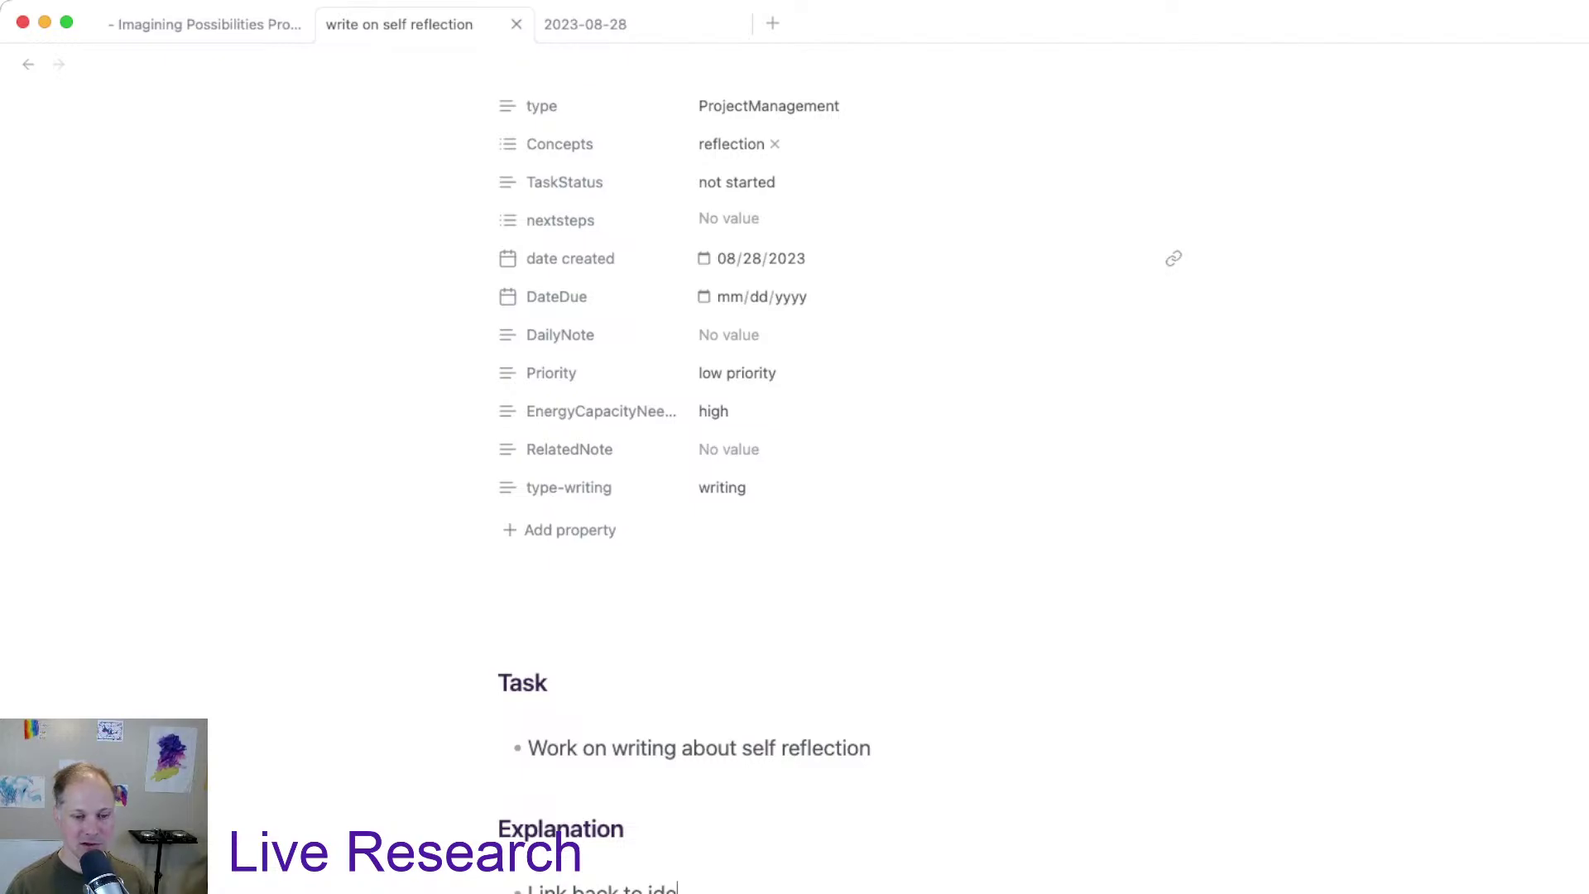
{"action": "type", "text": "a of self refletion"}
{"action": "key", "text": "BackSpace"}
{"action": "key", "text": "BackSpace"}
{"action": "key", "text": "BackSpace"}
{"action": "key", "text": "BackSpace"}
{"action": "key", "text": "BackSpace"}
{"action": "key", "text": "BackSpace"}
{"action": "key", "text": "BackSpace"}
{"action": "key", "text": "BackSpace"}
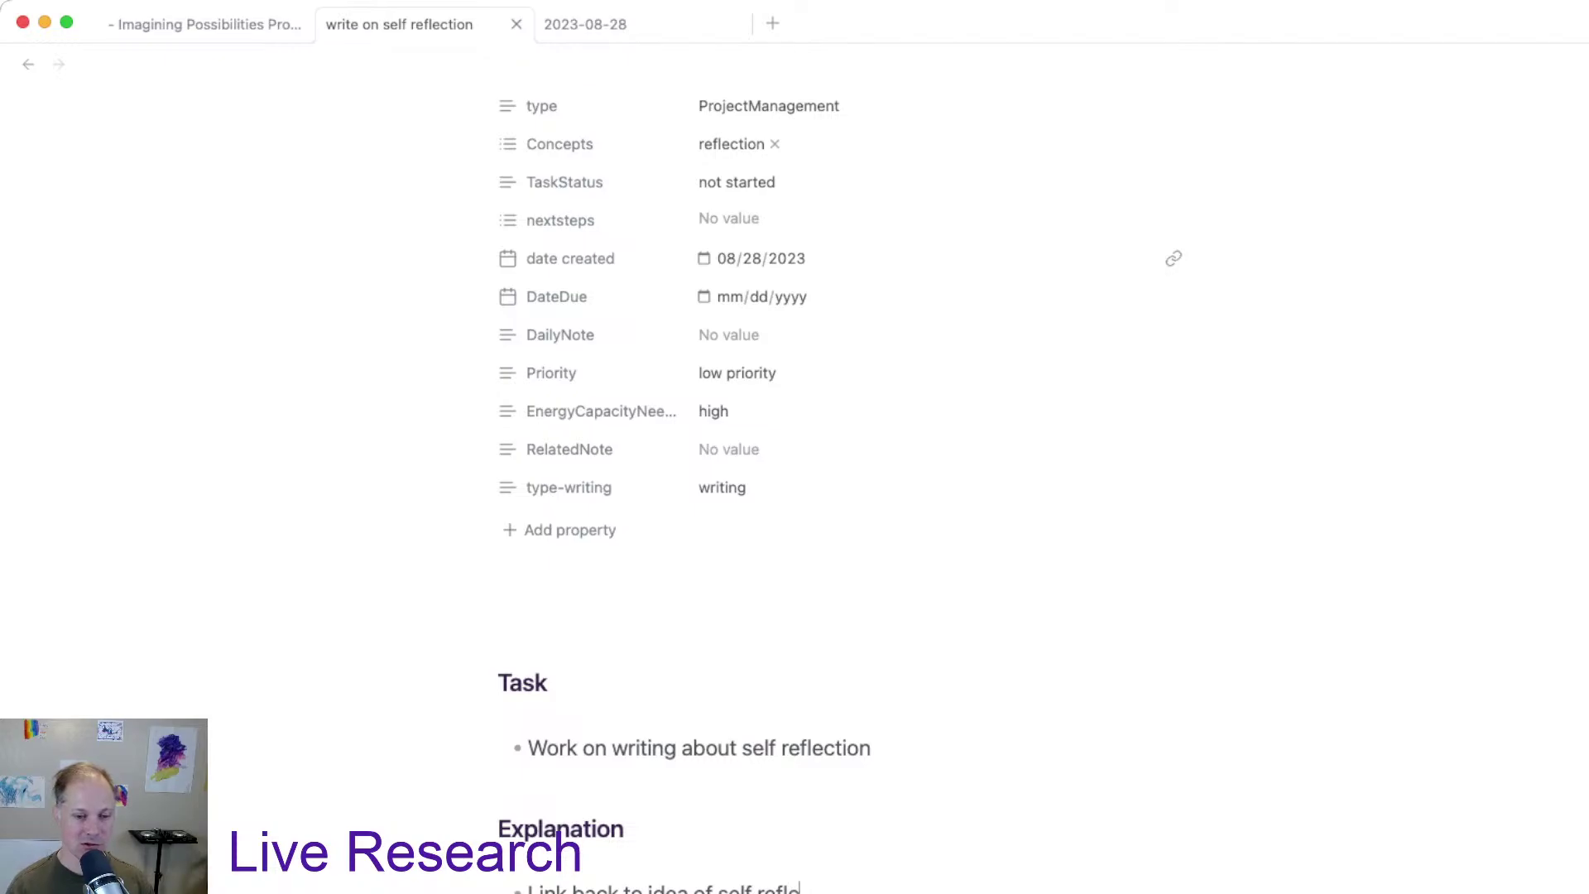
{"action": "type", "text": "eflection being important for"}
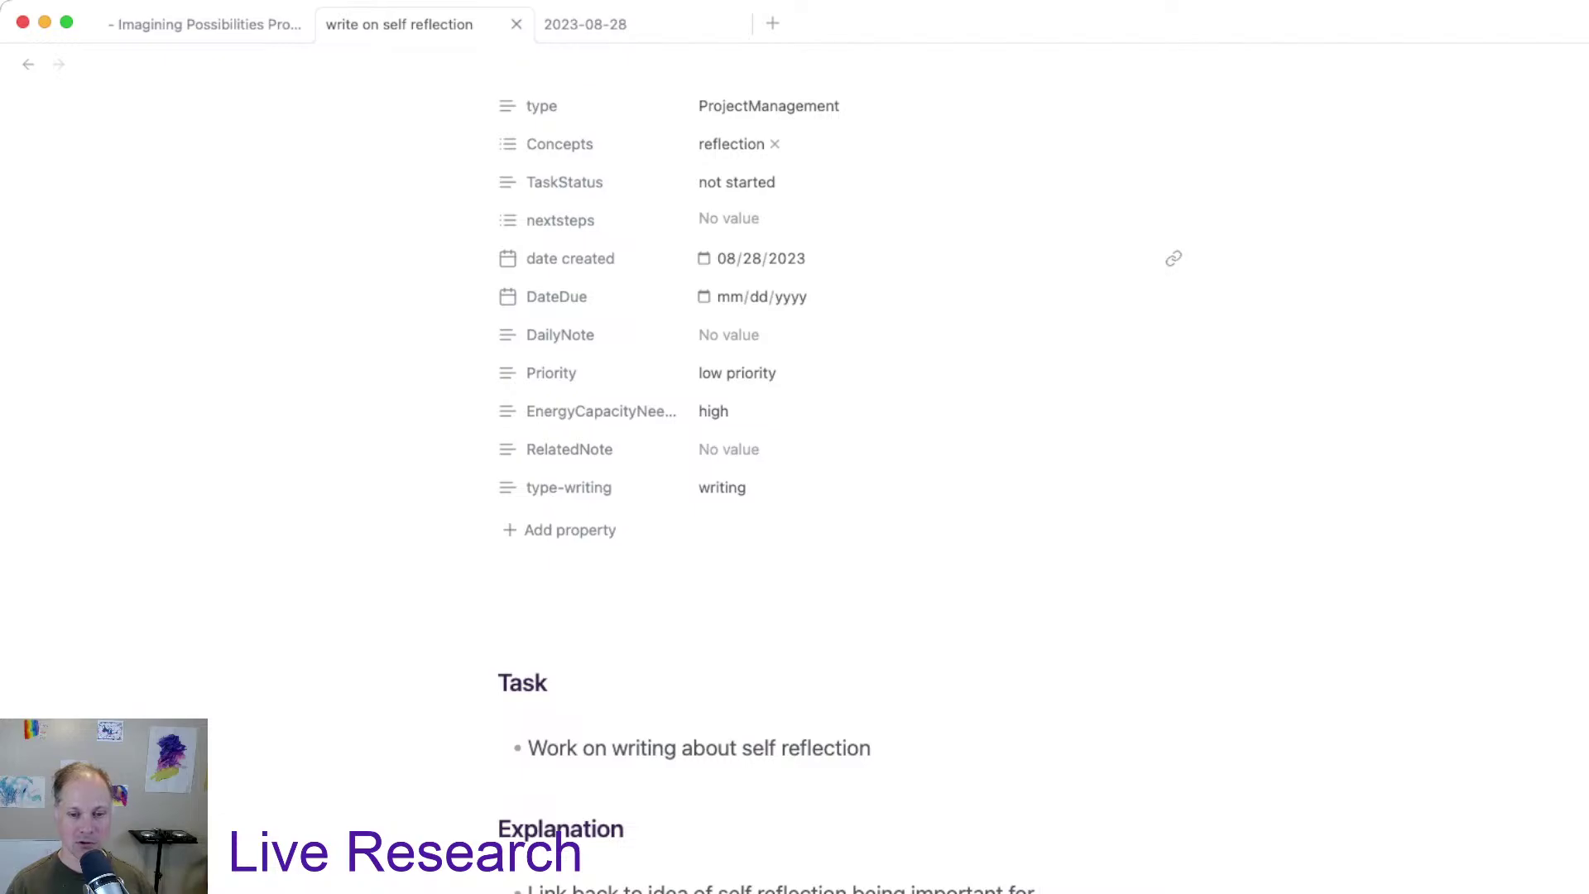
Step: Finish the Explanation bullet with an internal link to the "problem-based learning" note
{"action": "type", "text": " [["}
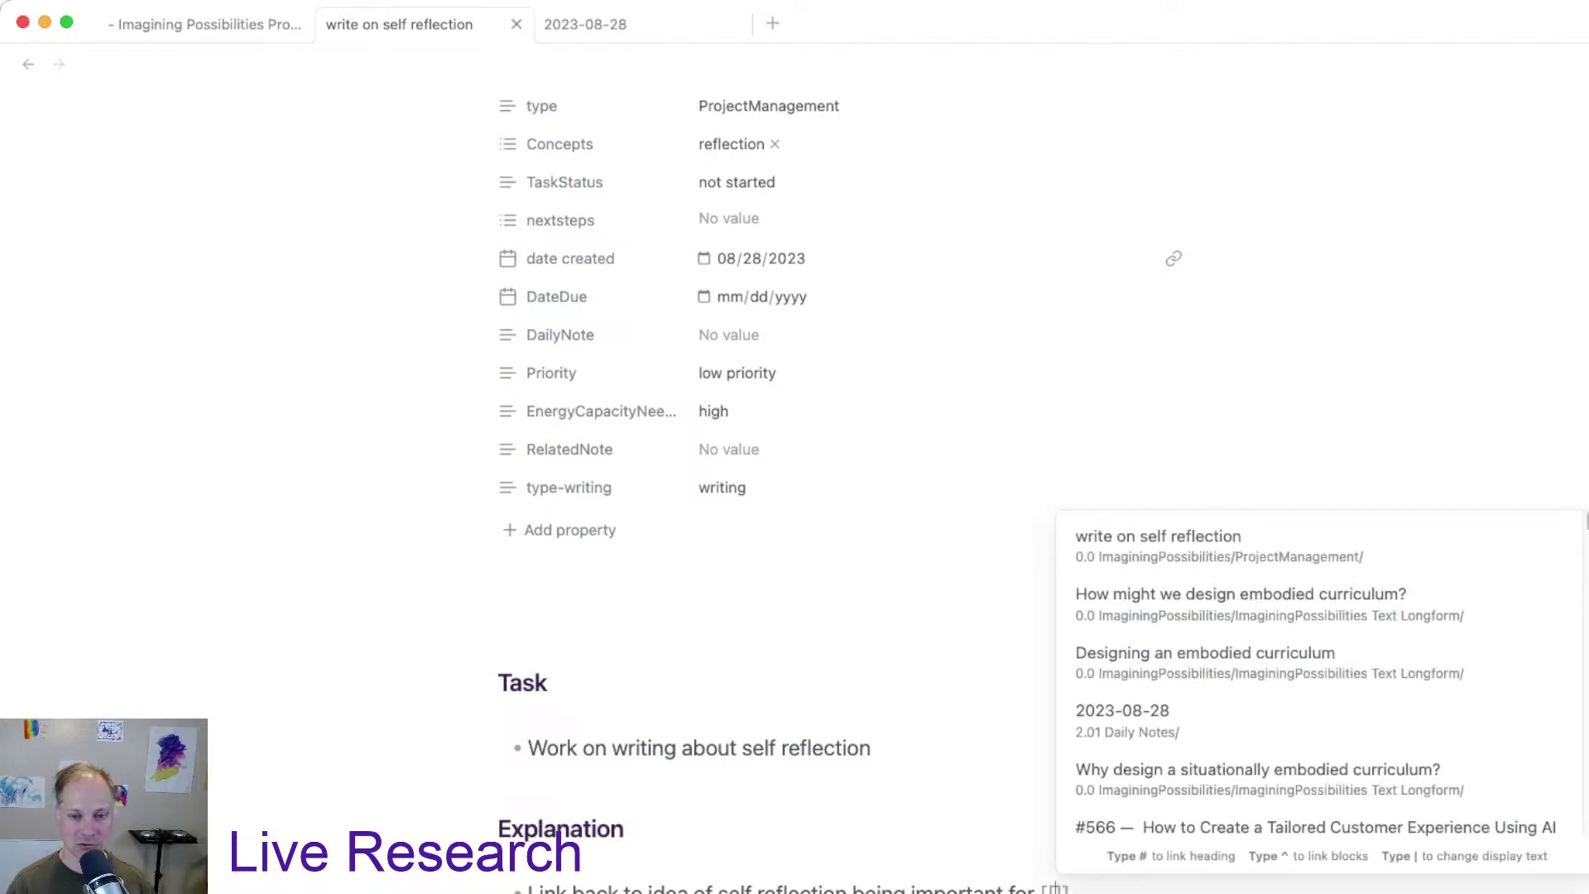
{"action": "type", "text": "problem"}
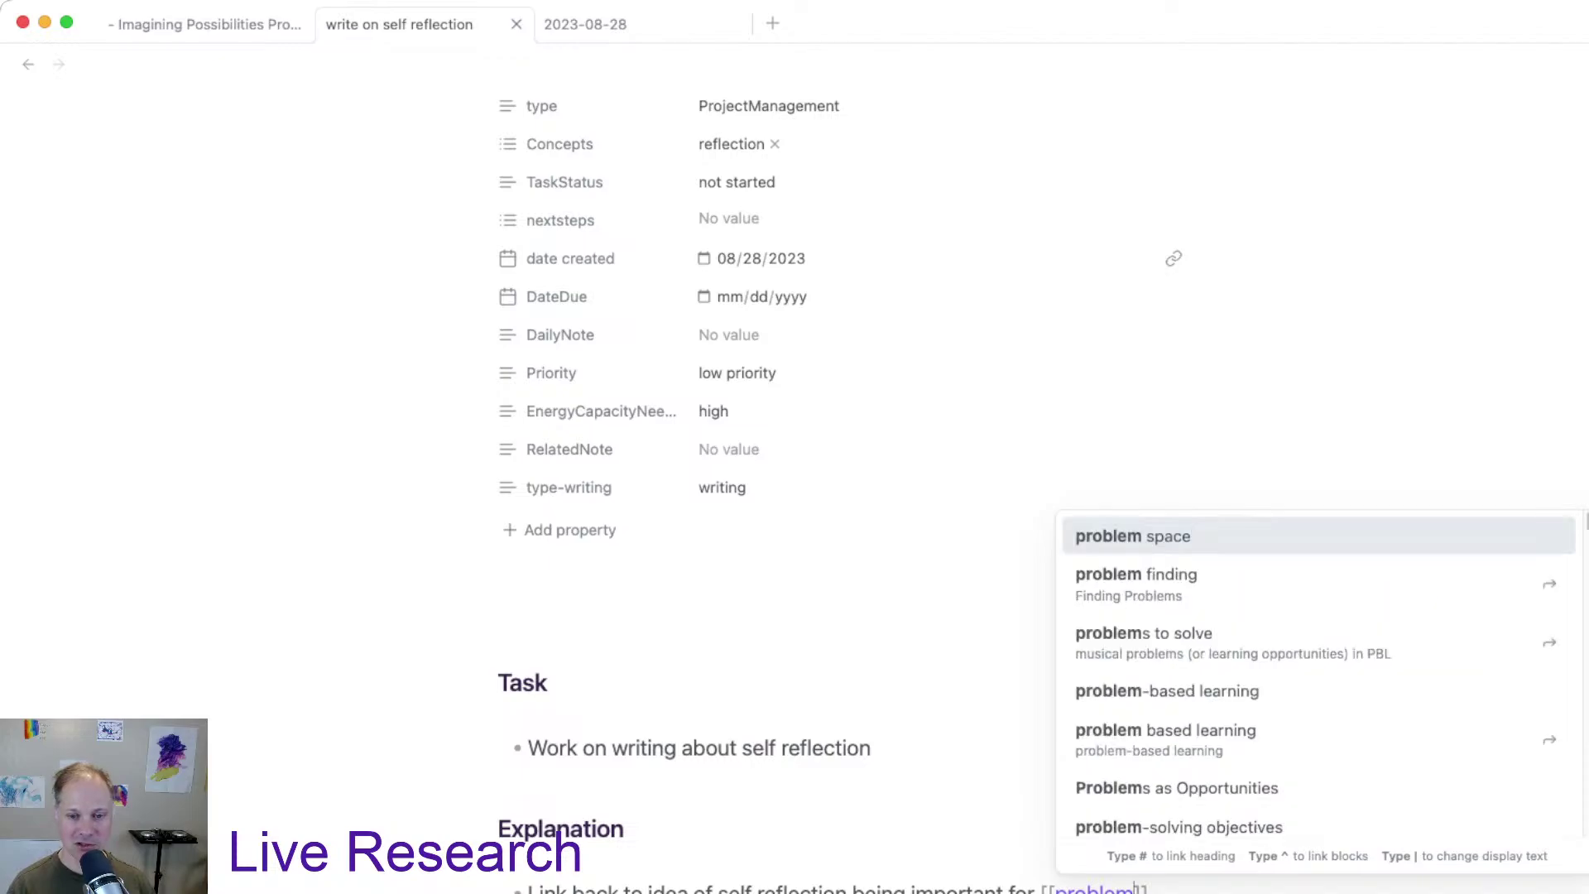
{"action": "key", "text": "Down"}
{"action": "key", "text": "Down"}
{"action": "key", "text": "Down"}
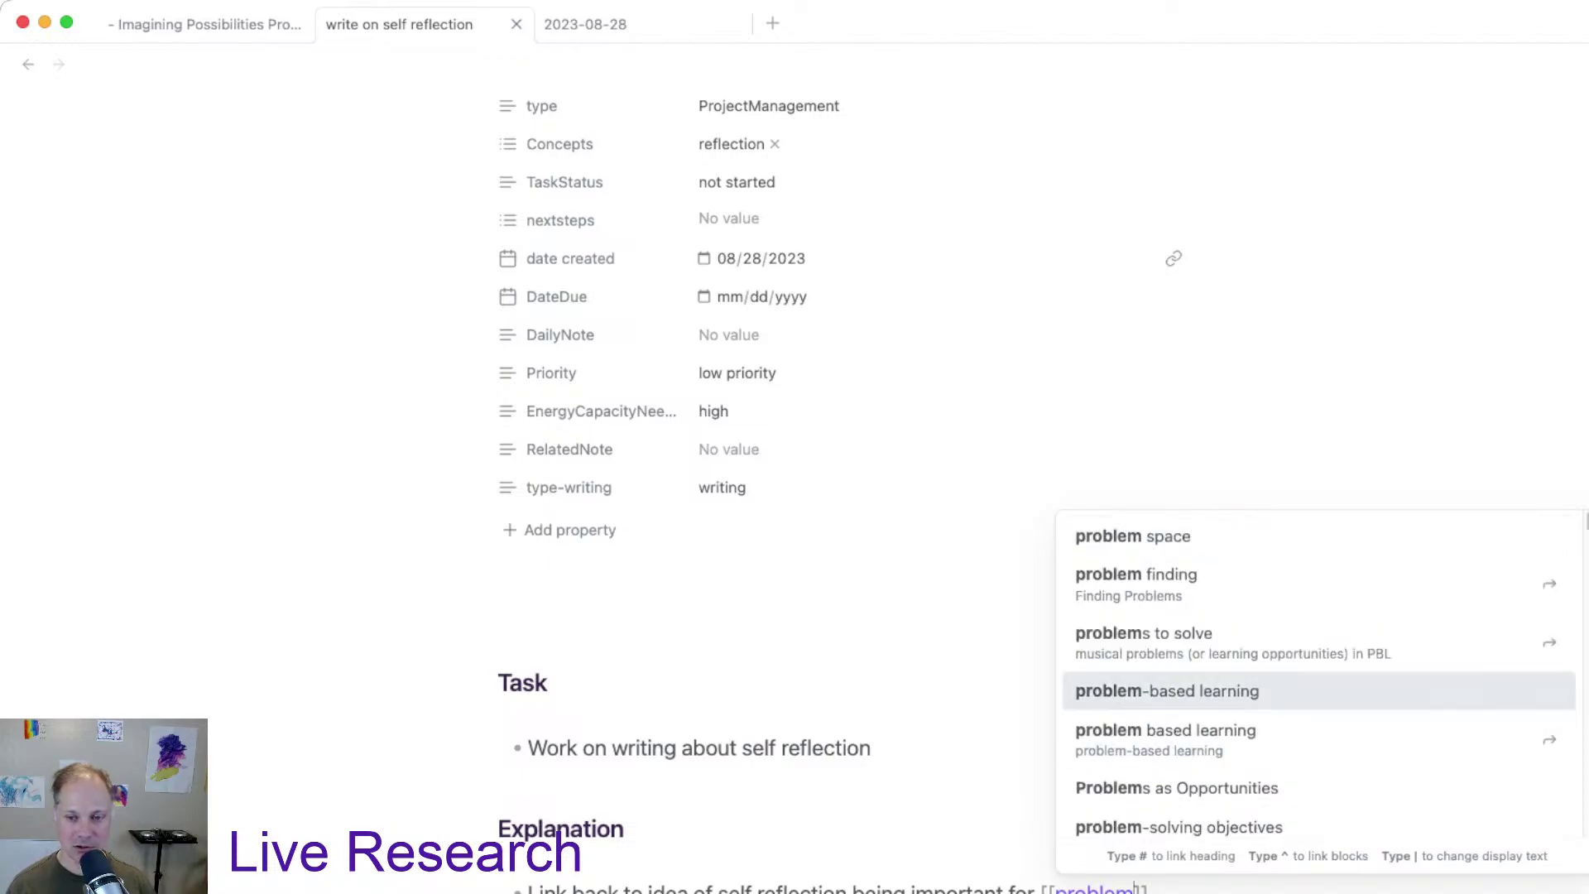
{"action": "key", "text": "Return"}
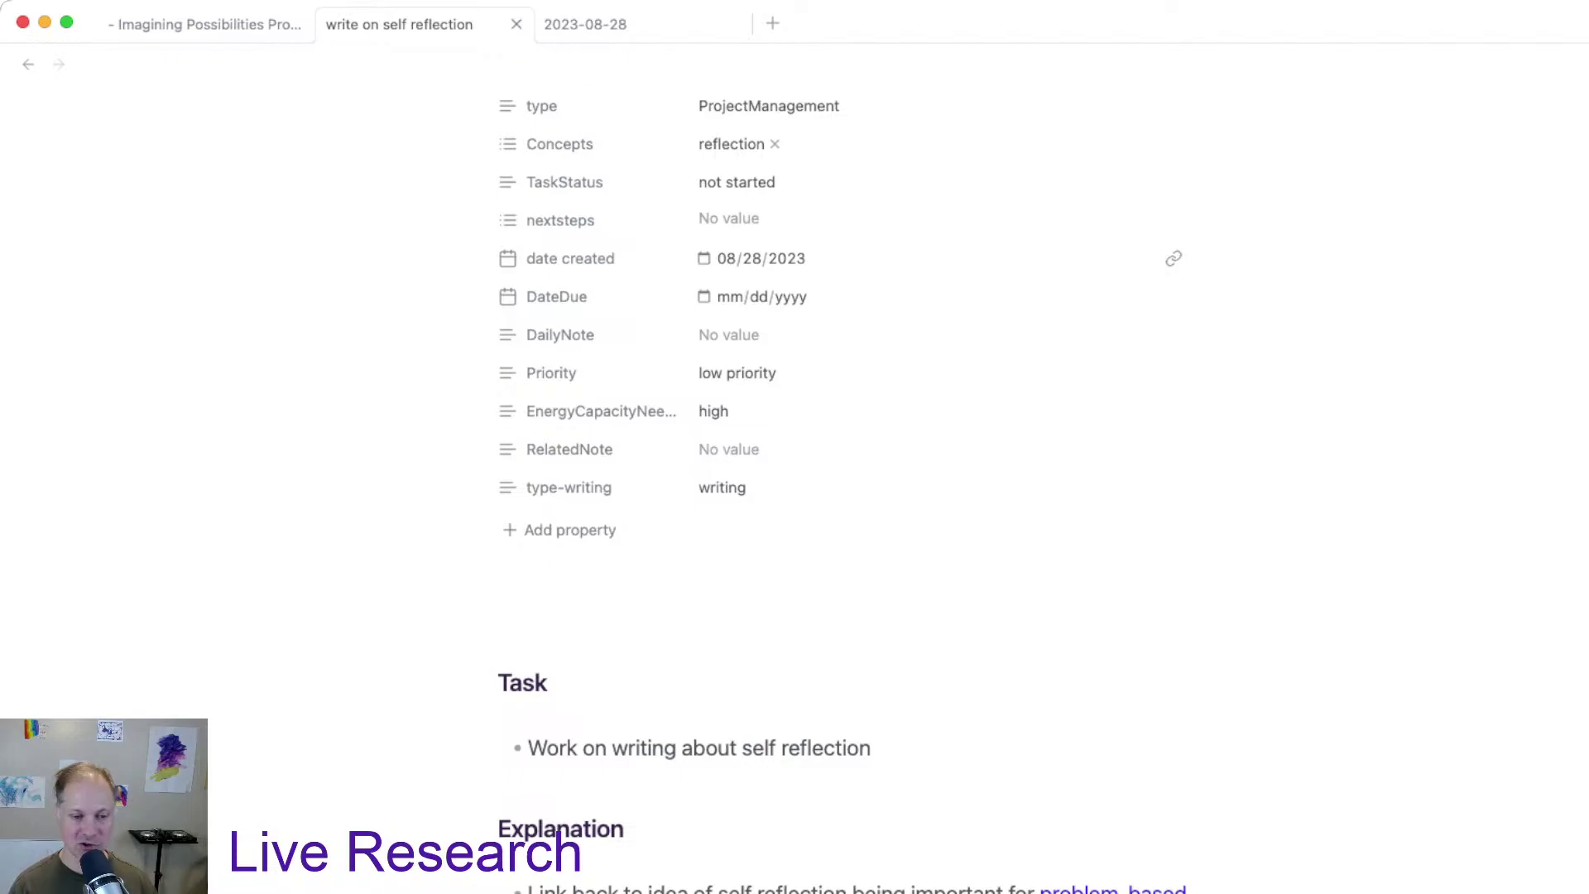
Step: Start a second bullet under Explanation, separated by a blank line from the problem-based learning bullet
{"action": "scroll", "coordinate": [845, 496], "scroll_direction": "down", "scroll_amount": 1}
{"action": "scroll", "coordinate": [845, 496], "scroll_direction": "down", "scroll_amount": 12}
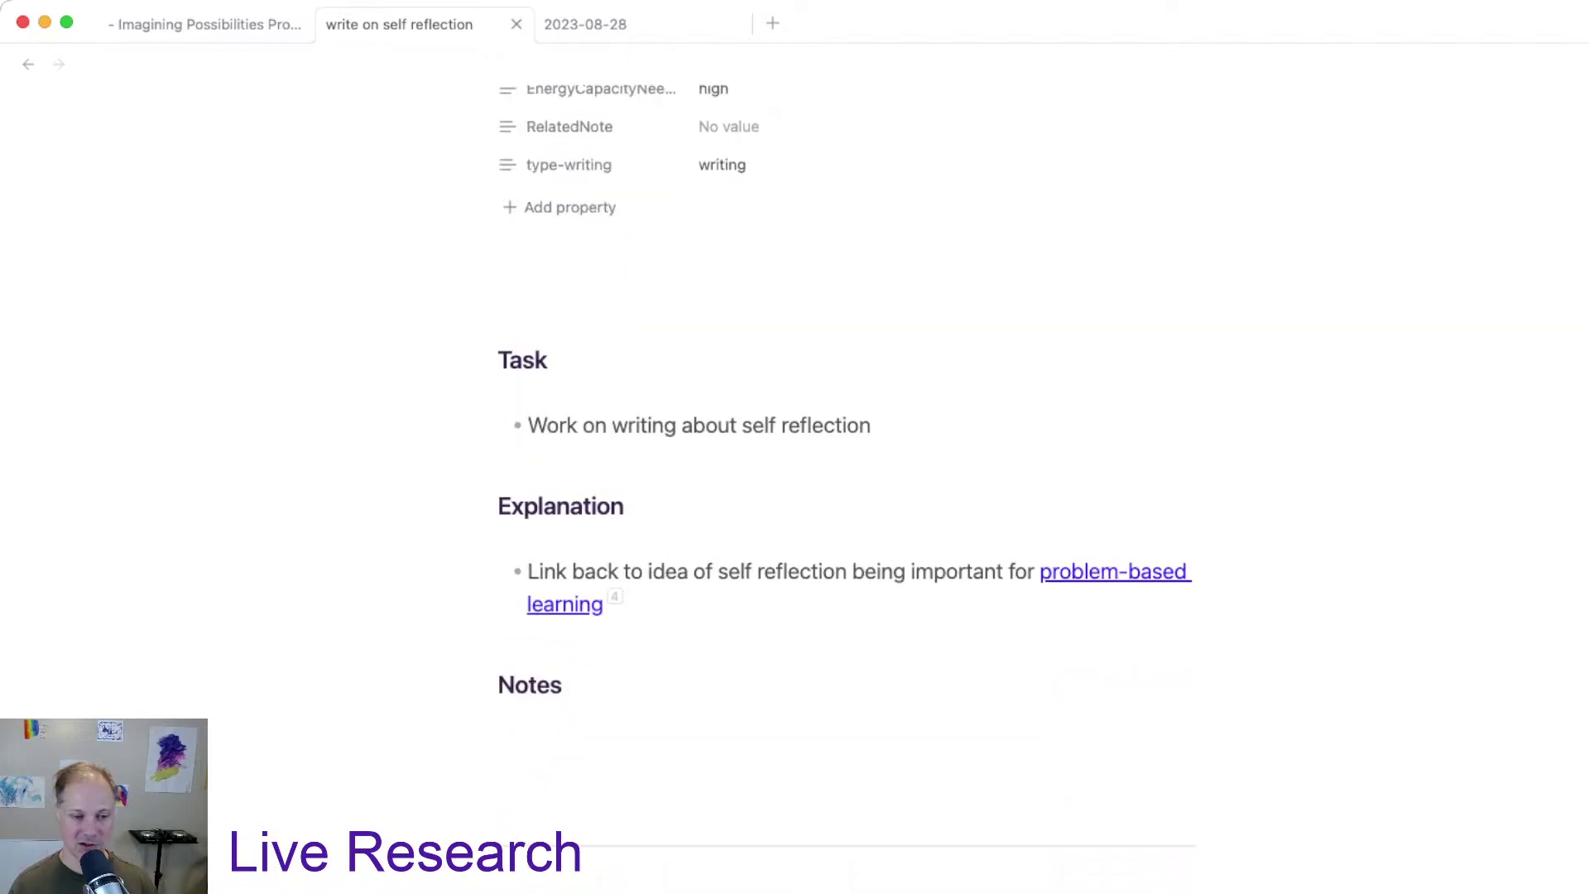
{"action": "scroll", "coordinate": [845, 497], "scroll_direction": "down", "scroll_amount": 6}
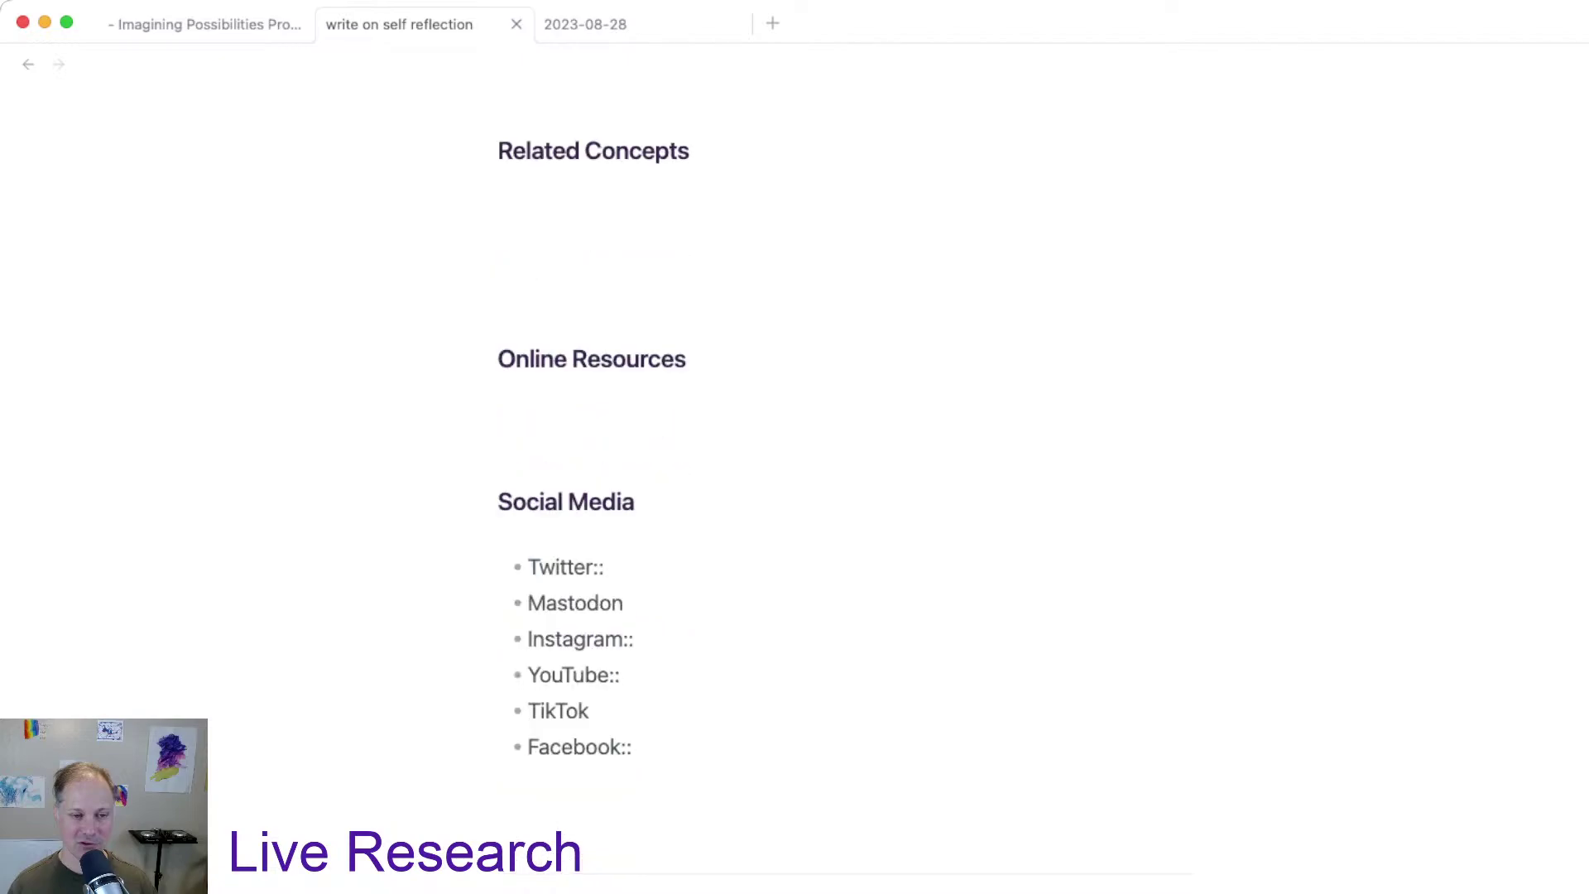
{"action": "scroll", "coordinate": [845, 496], "scroll_direction": "up", "scroll_amount": 10}
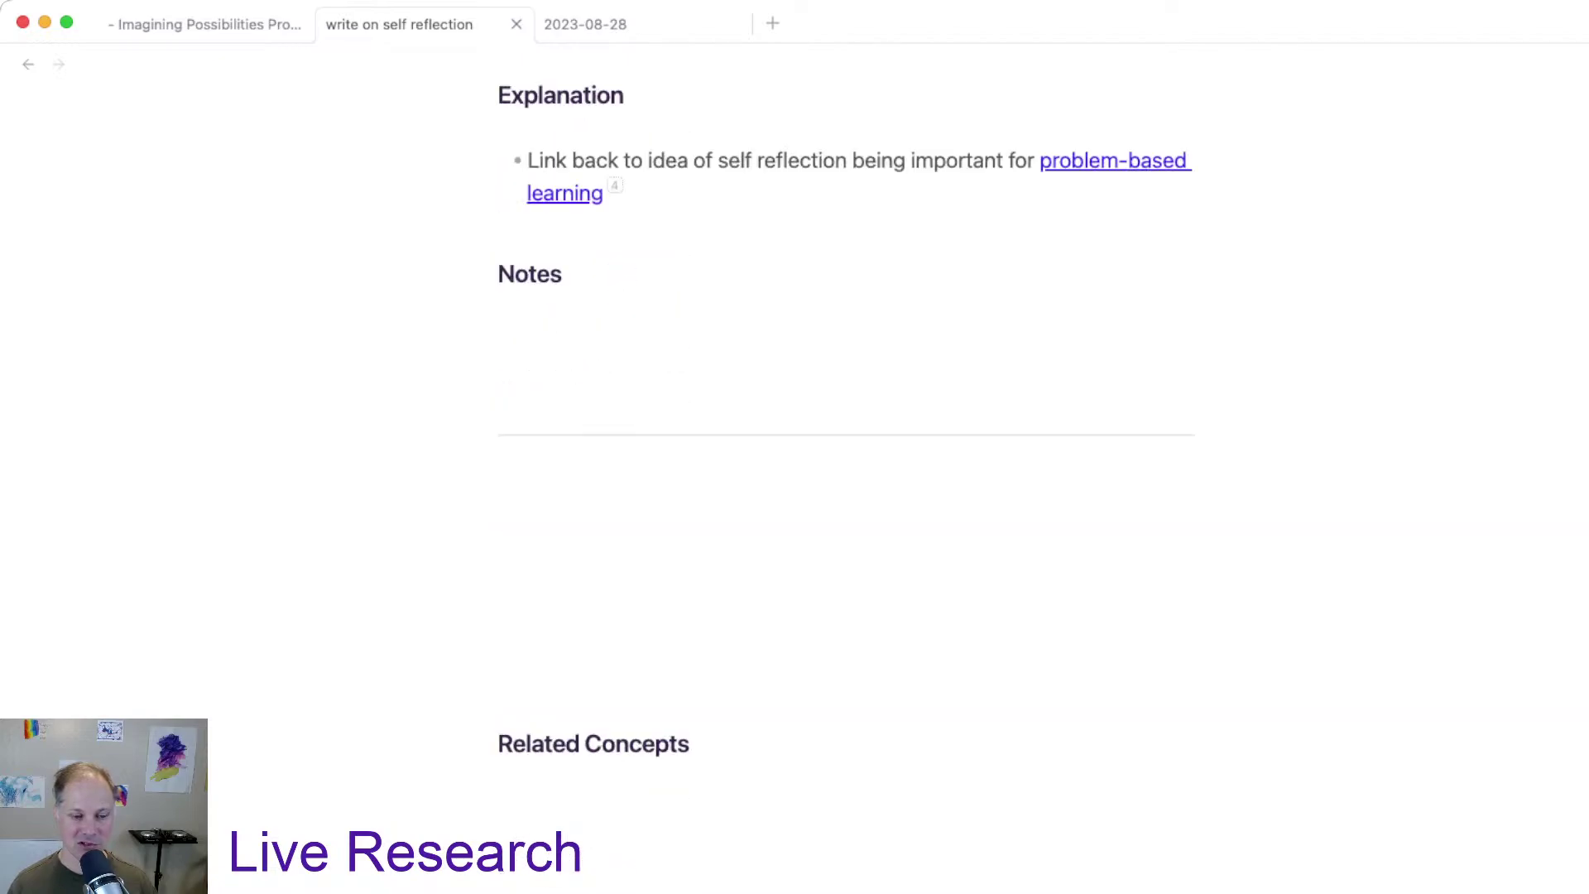
{"action": "scroll", "coordinate": [845, 497], "scroll_direction": "up", "scroll_amount": 5}
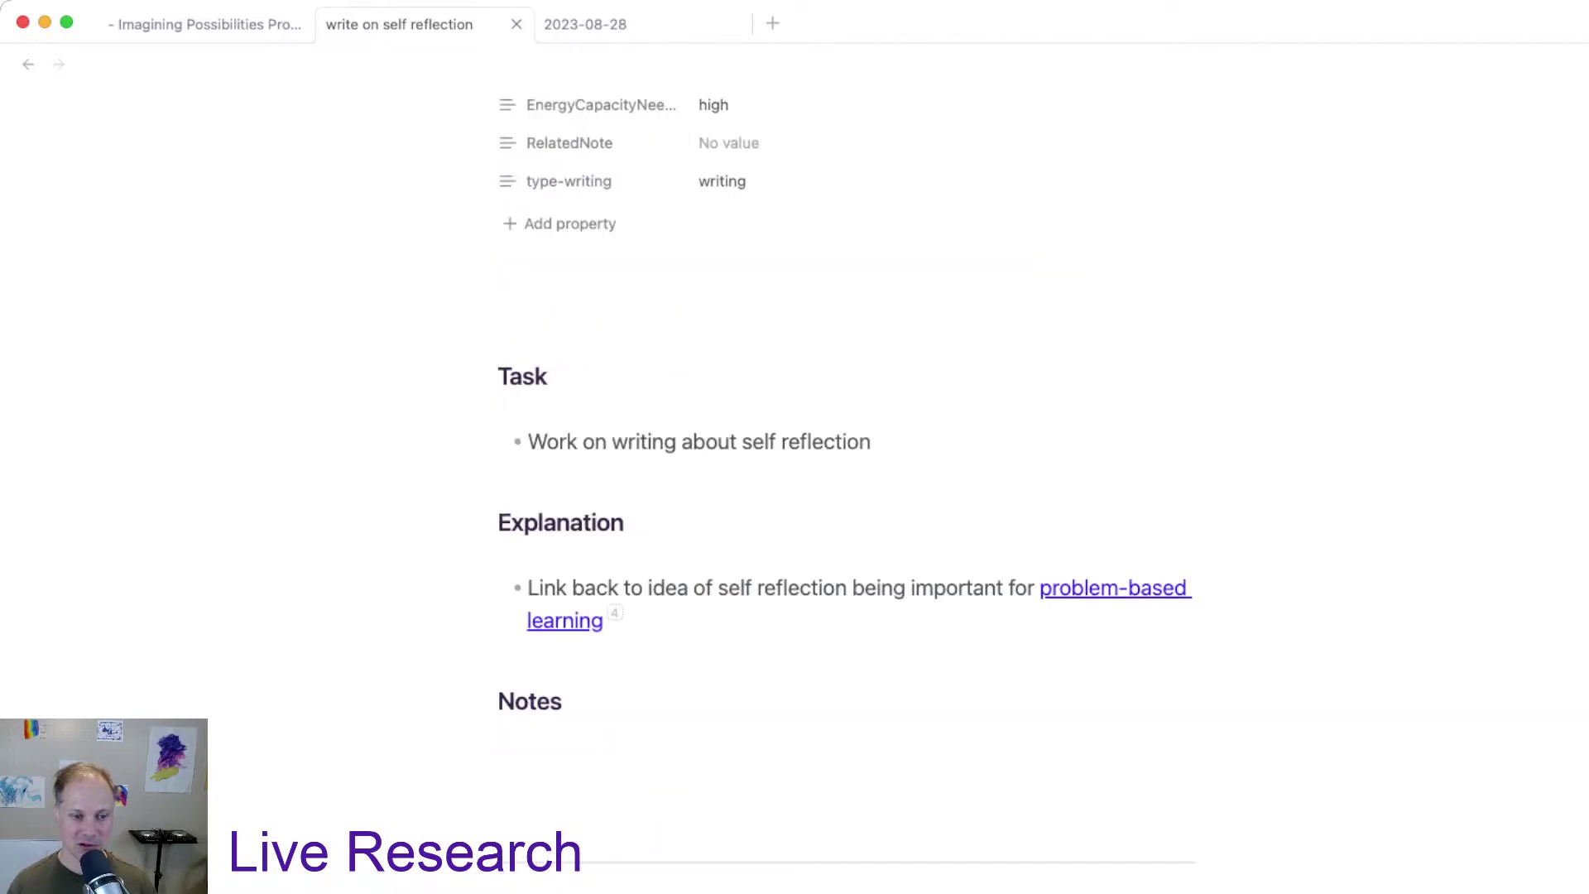
{"action": "key", "text": "Up"}
{"action": "key", "text": "Up"}
{"action": "key", "text": "Left"}
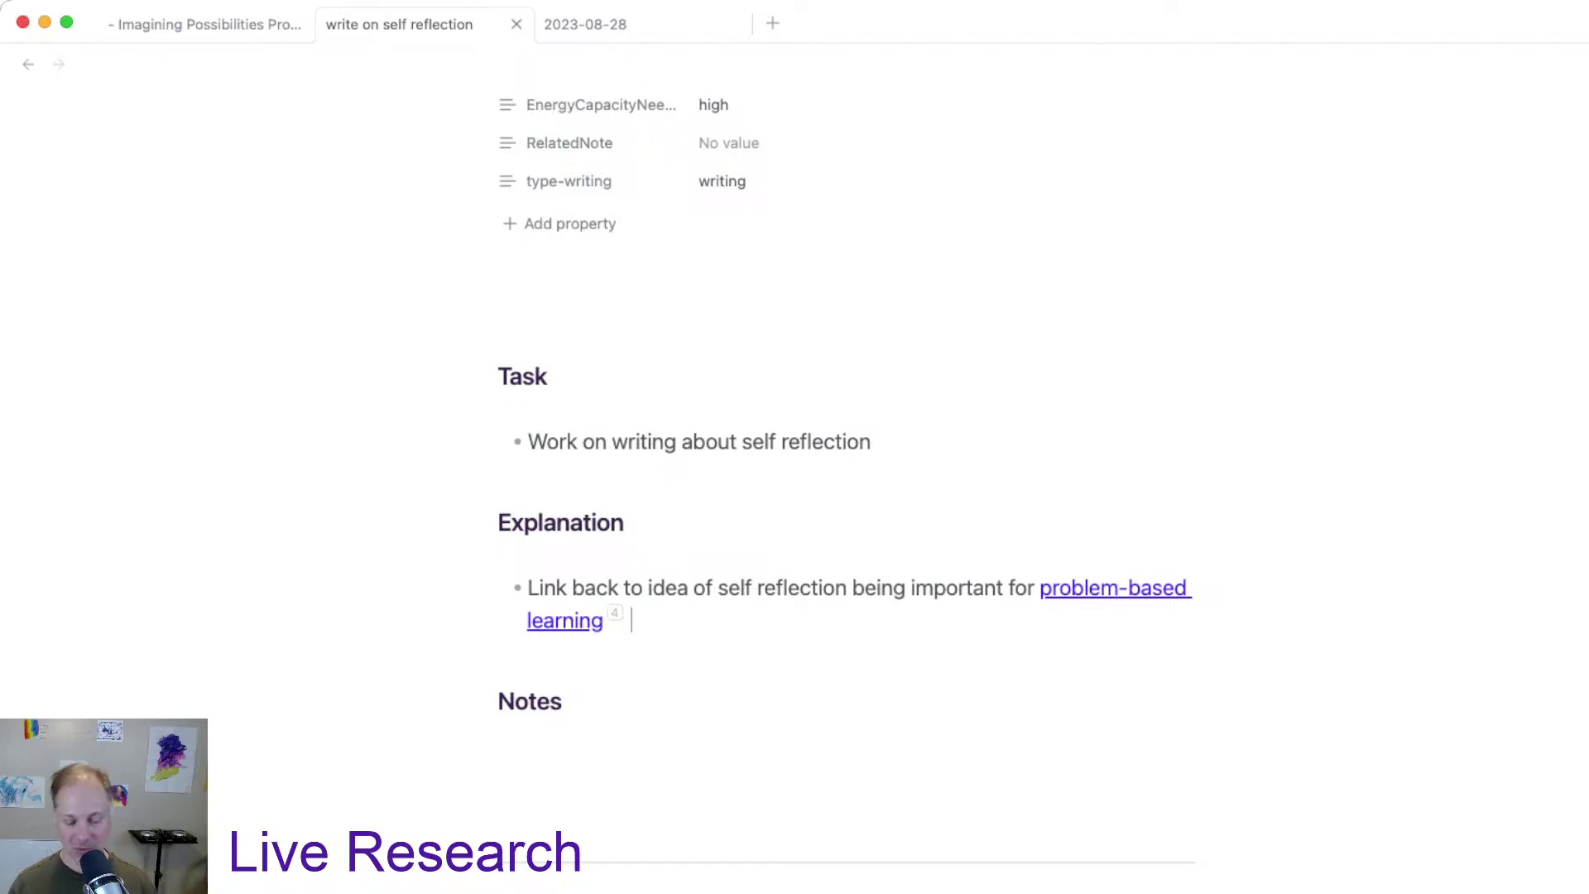
{"action": "key", "text": "Return"}
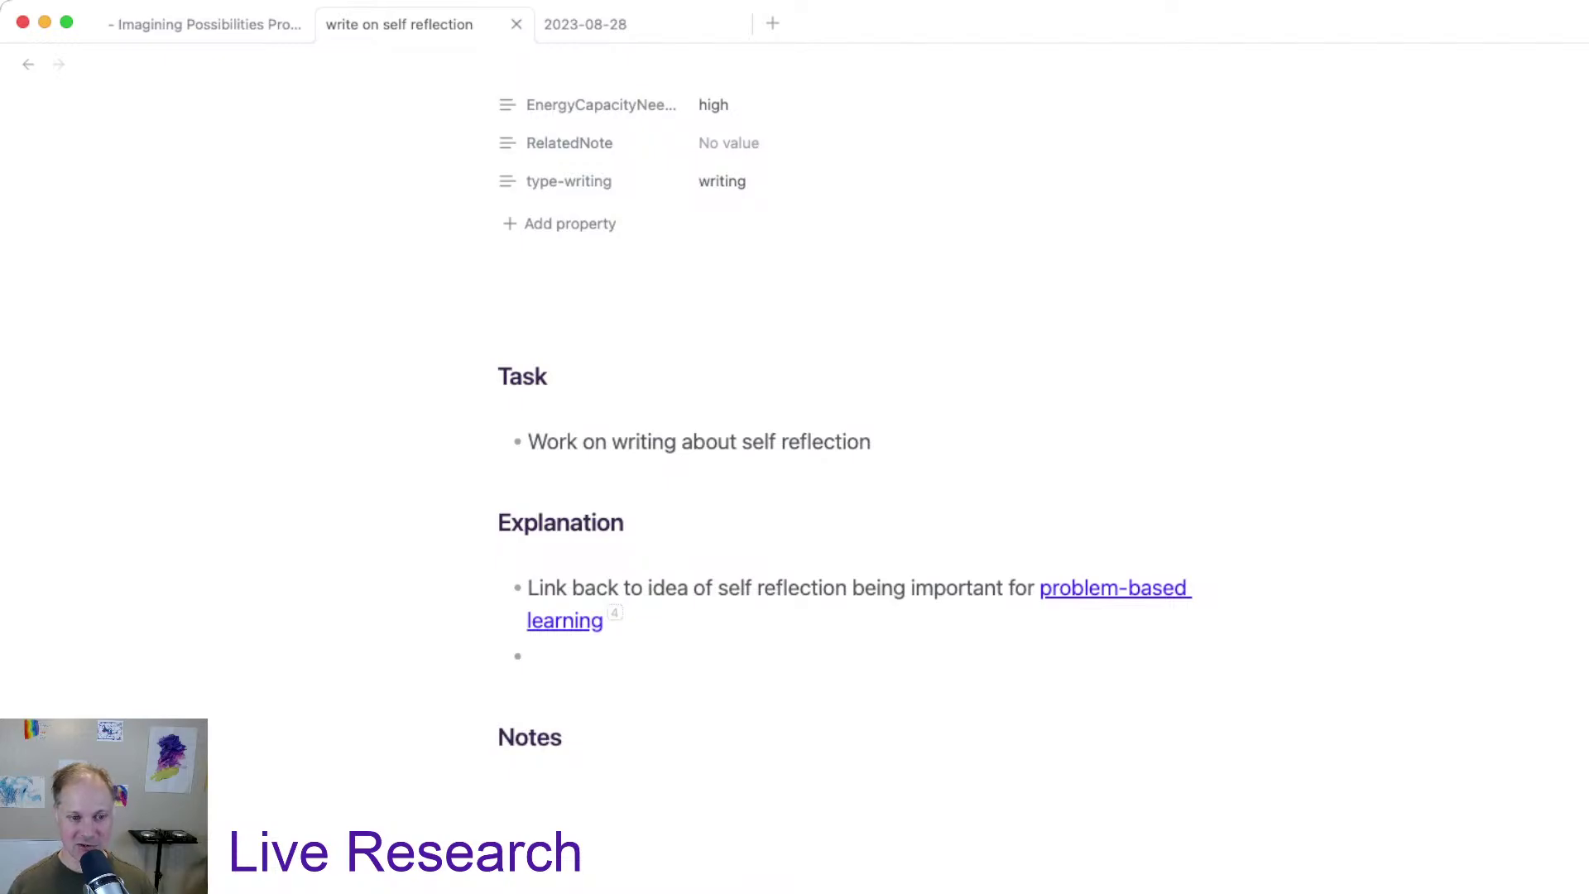
{"action": "key", "text": "Return"}
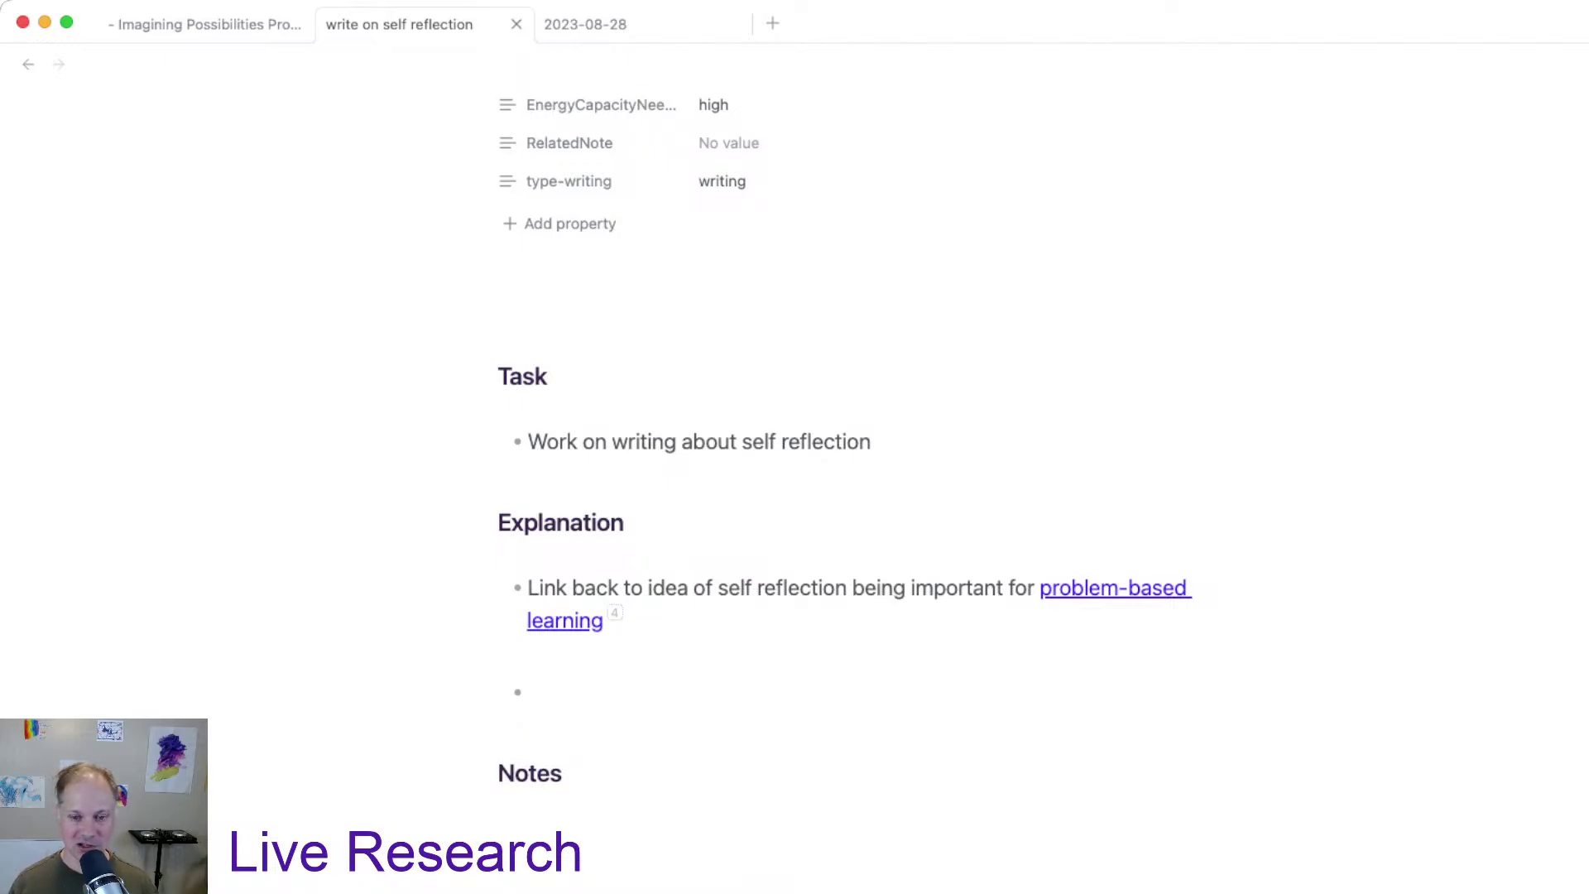
{"action": "key", "text": "super+Tab"}
{"action": "key", "text": "super+Tab"}
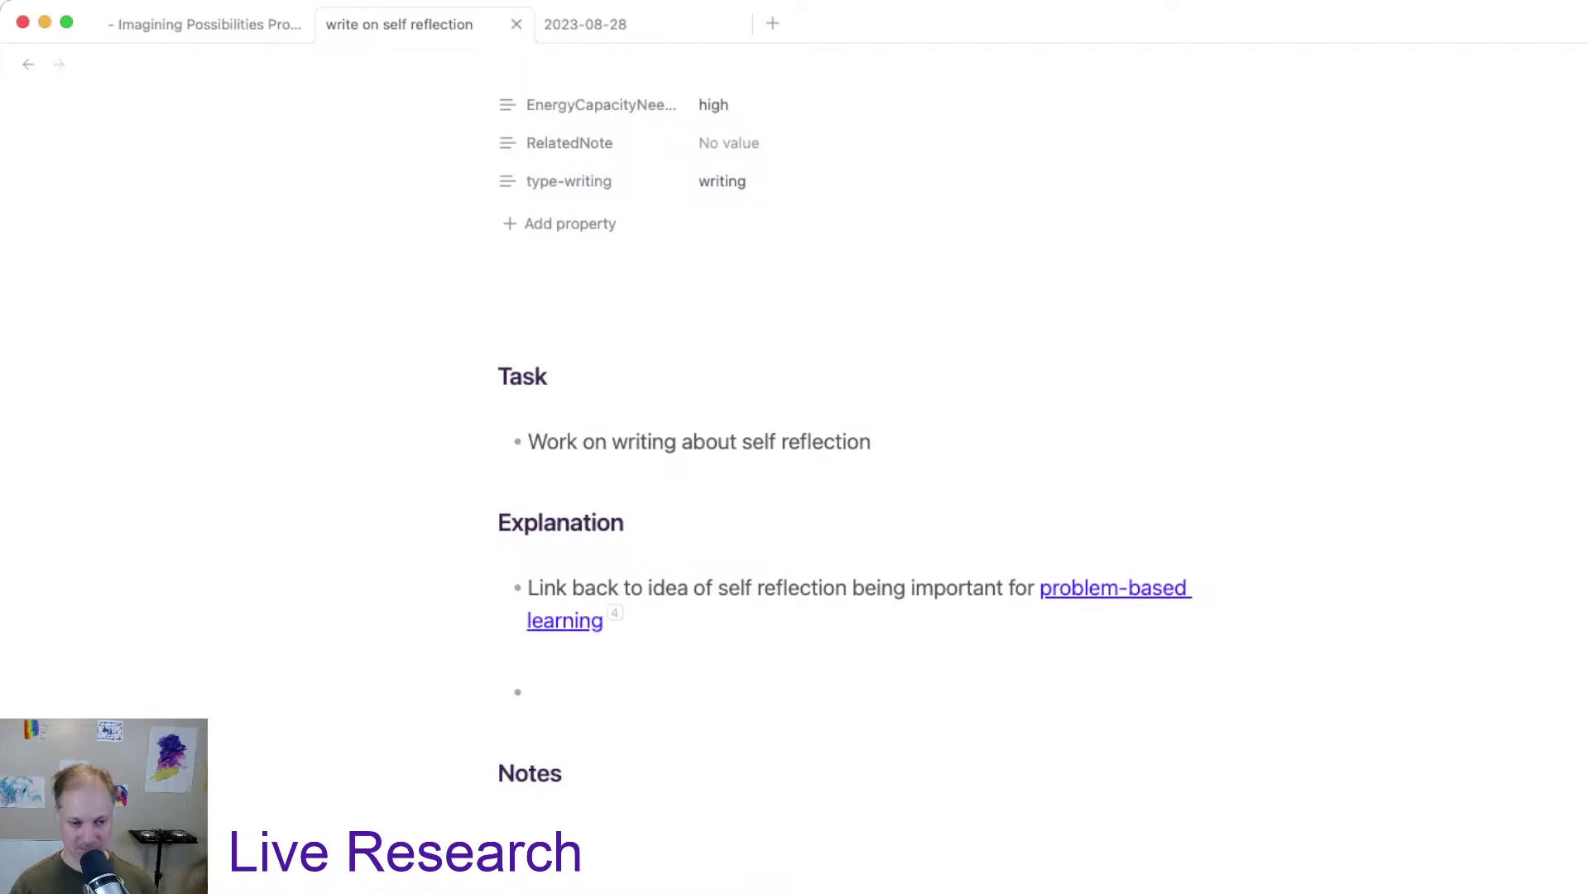
Step: Write "Also link to" in the new bullet, followed by an internal link to "How might we design embodied curriculum?"
{"action": "type", "text": "Also link "}
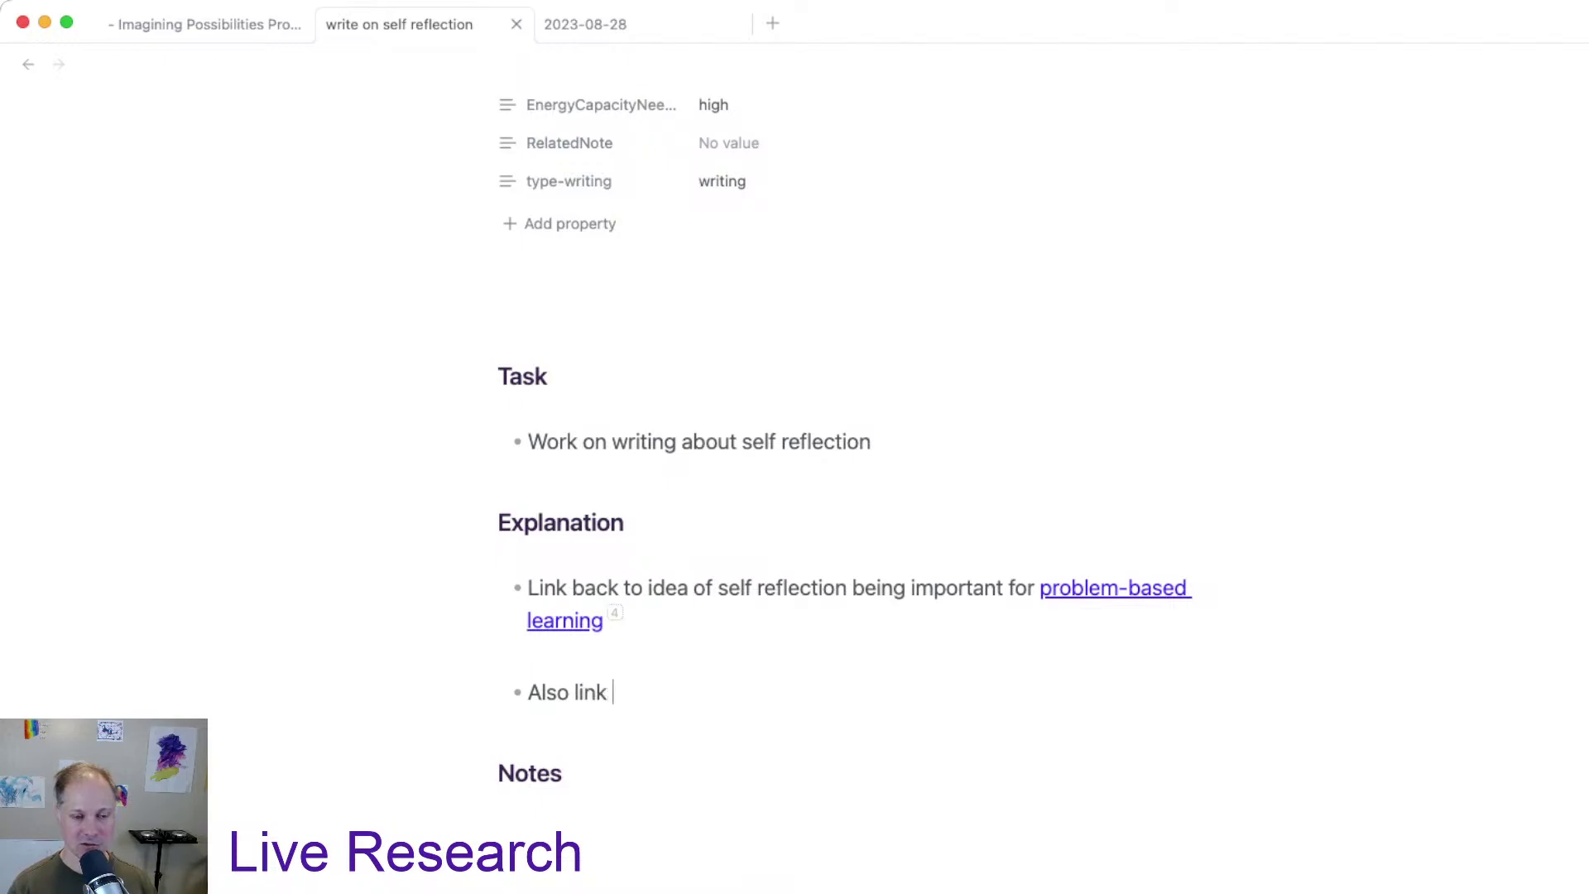
{"action": "type", "text": "to [[how"}
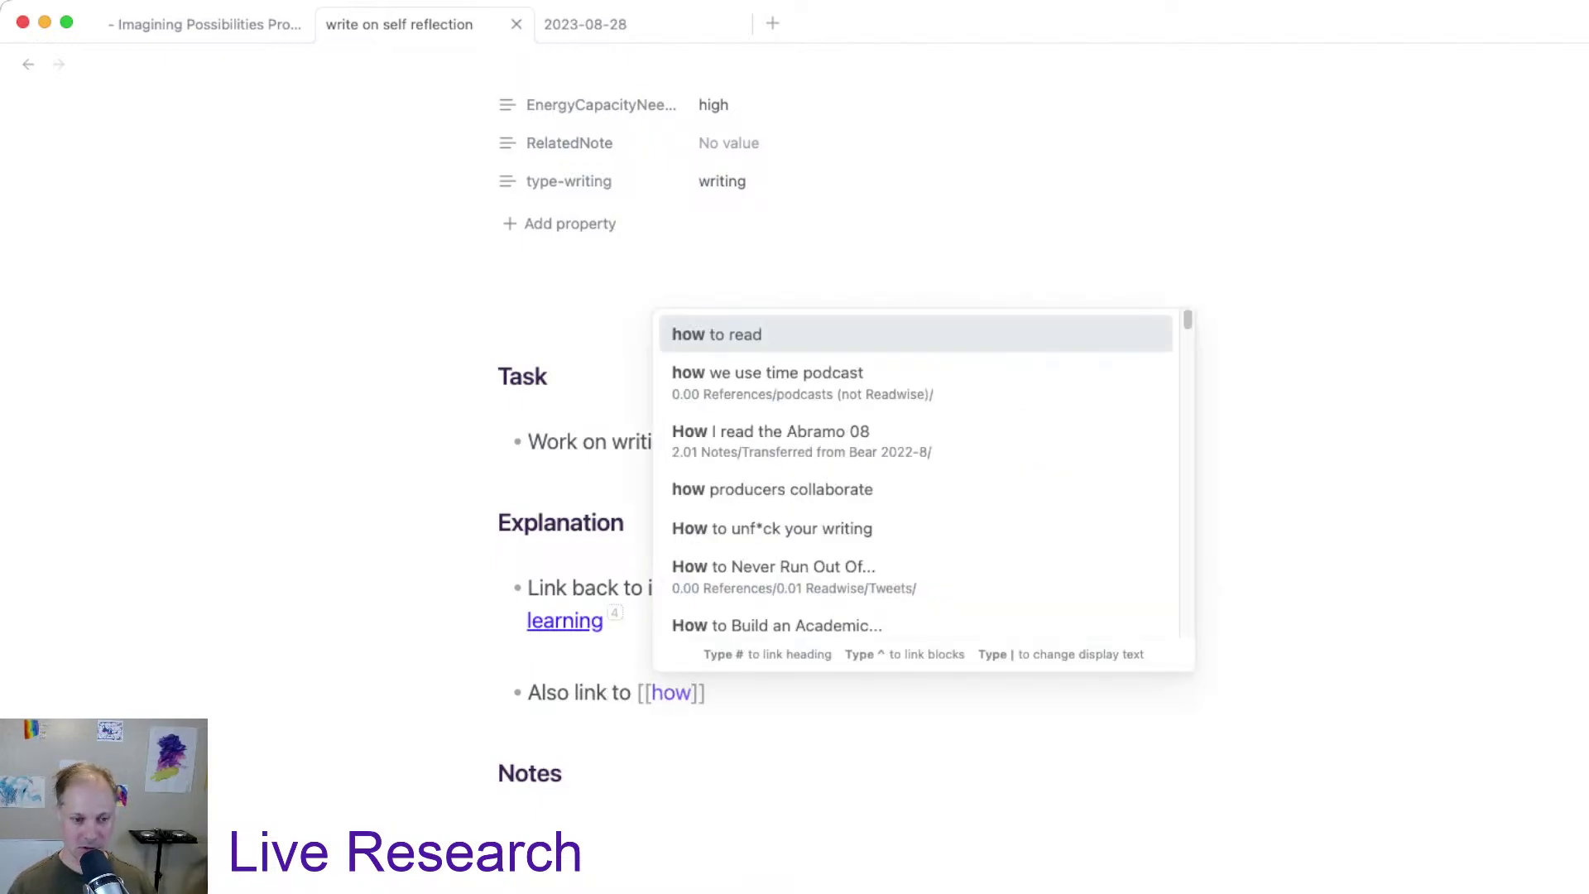
{"action": "key", "text": "BackSpace"}
{"action": "key", "text": "BackSpace"}
{"action": "key", "text": "BackSpace"}
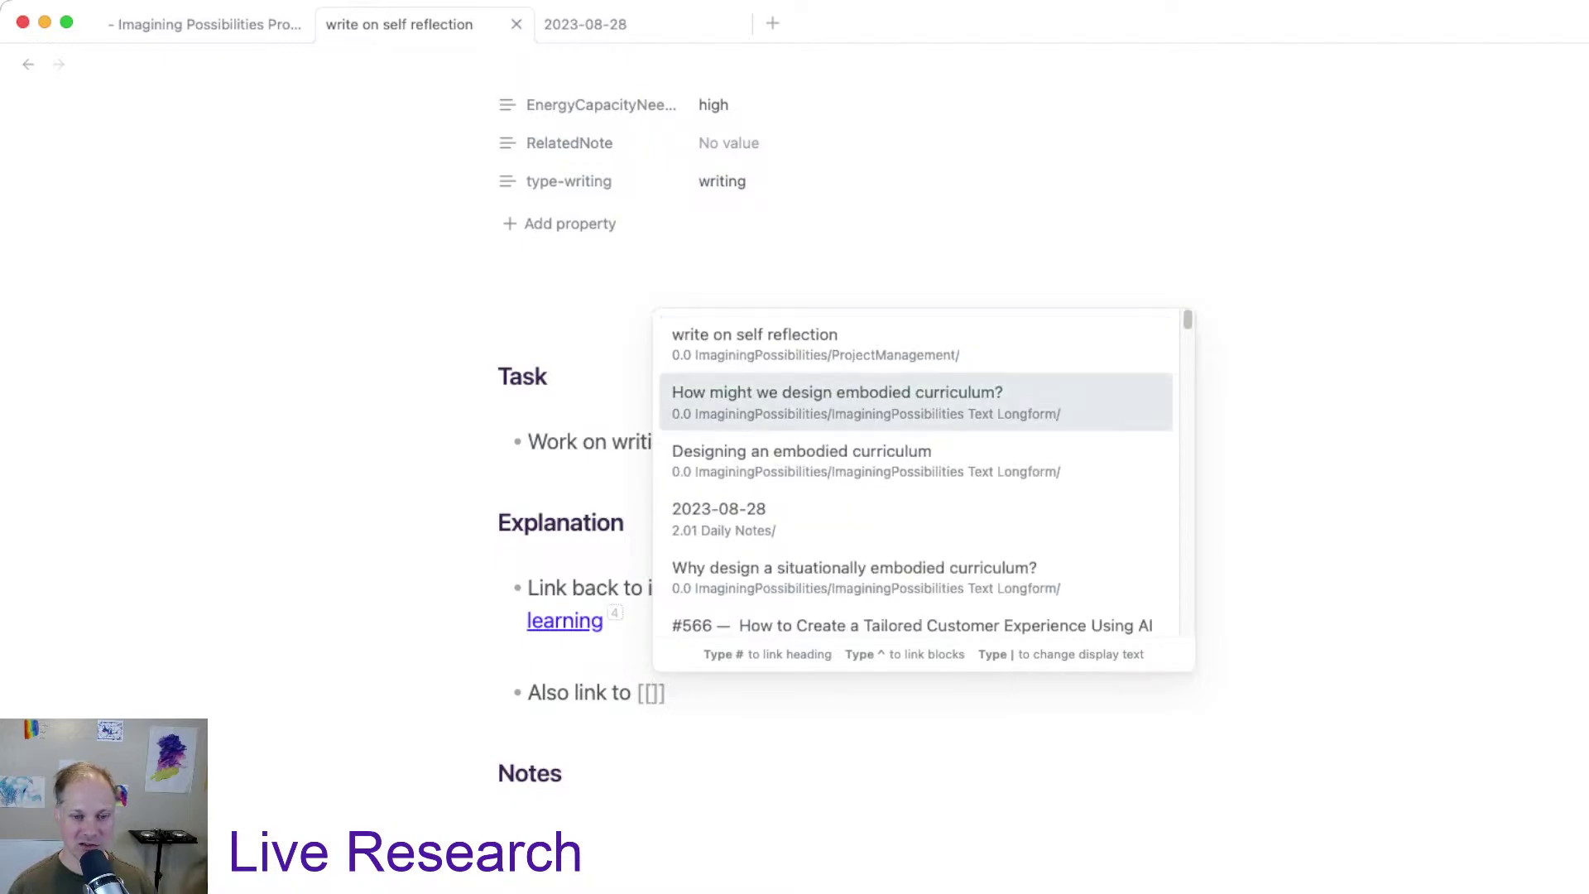
{"action": "key", "text": "Return"}
{"action": "key", "text": "Left"}
{"action": "key", "text": "Left"}
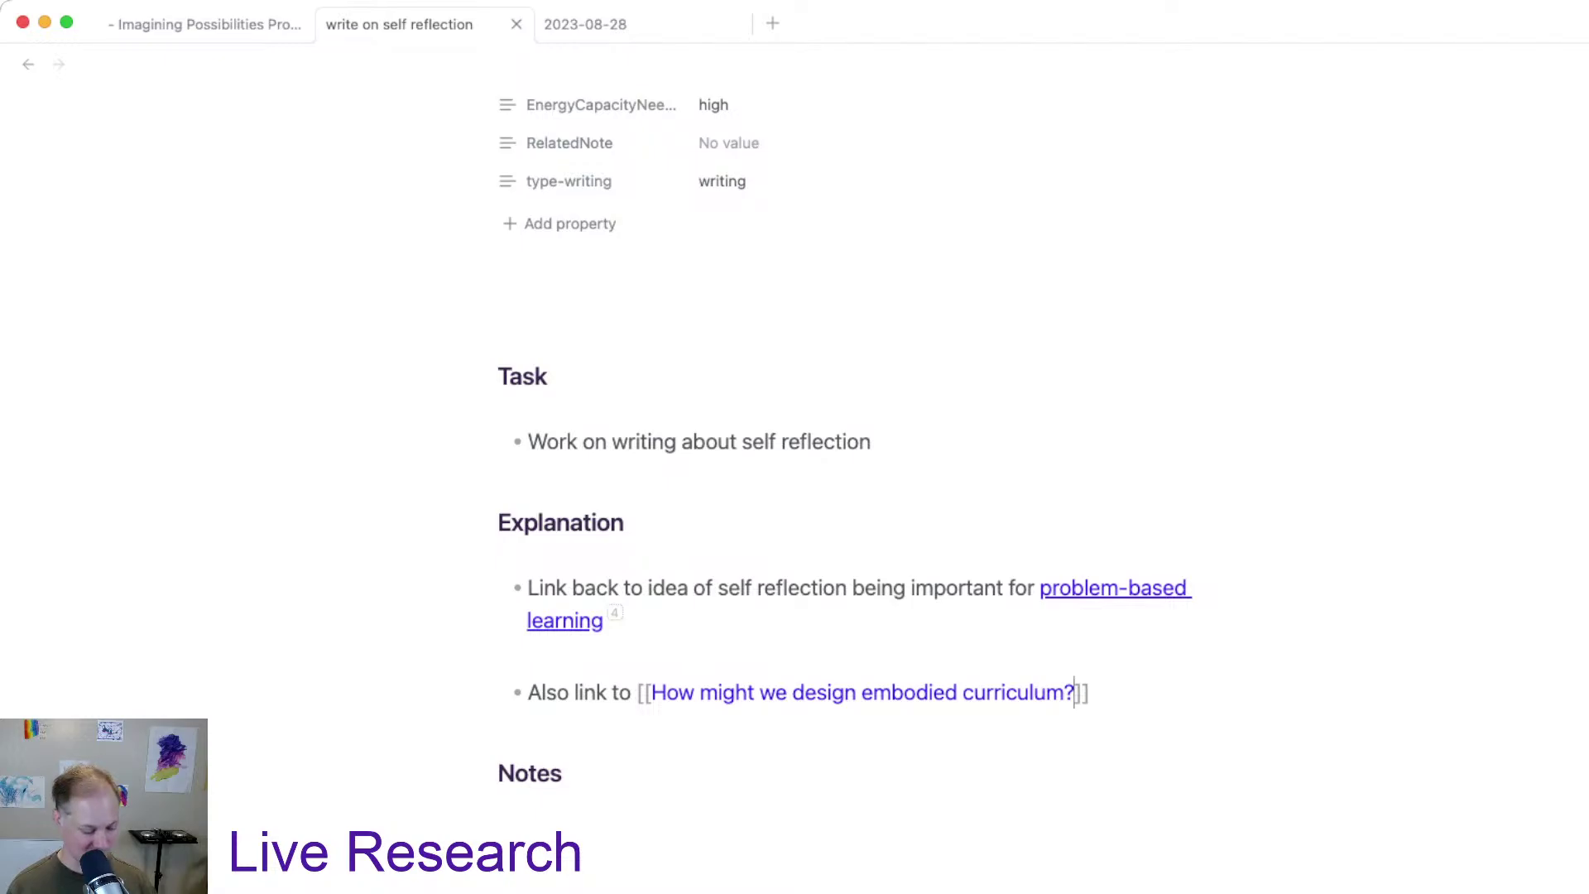
Step: Point the "How might we design embodied curriculum?" link to that note's Self-reflection heading
{"action": "type", "text": "#"}
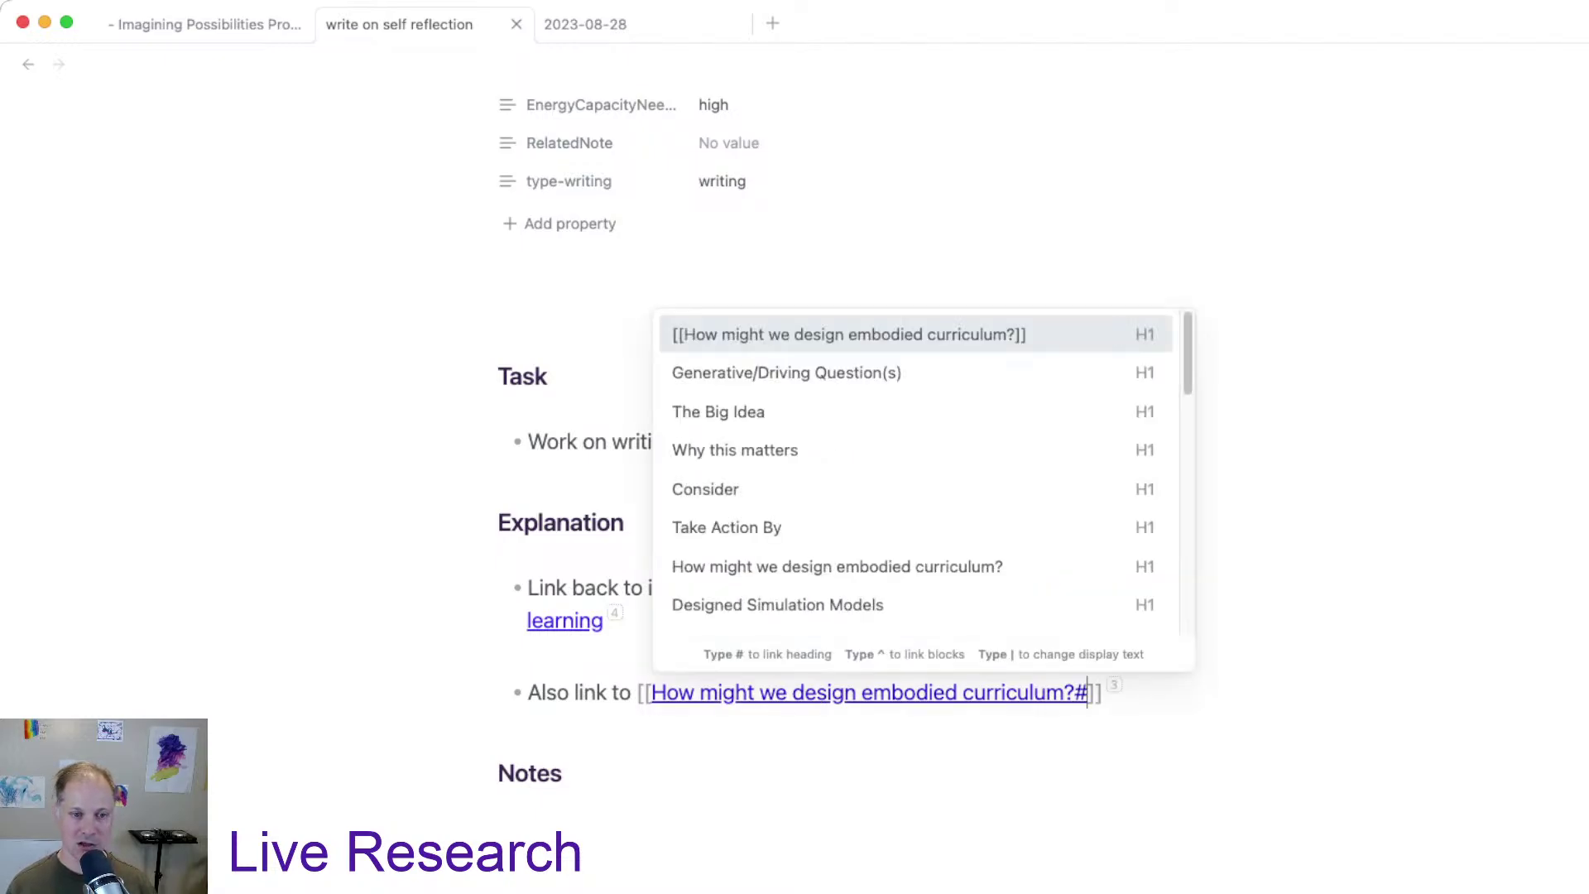
{"action": "scroll", "coordinate": [924, 464], "scroll_direction": "down", "scroll_amount": 1}
{"action": "key", "text": "Down"}
{"action": "key", "text": "Down"}
{"action": "key", "text": "Down"}
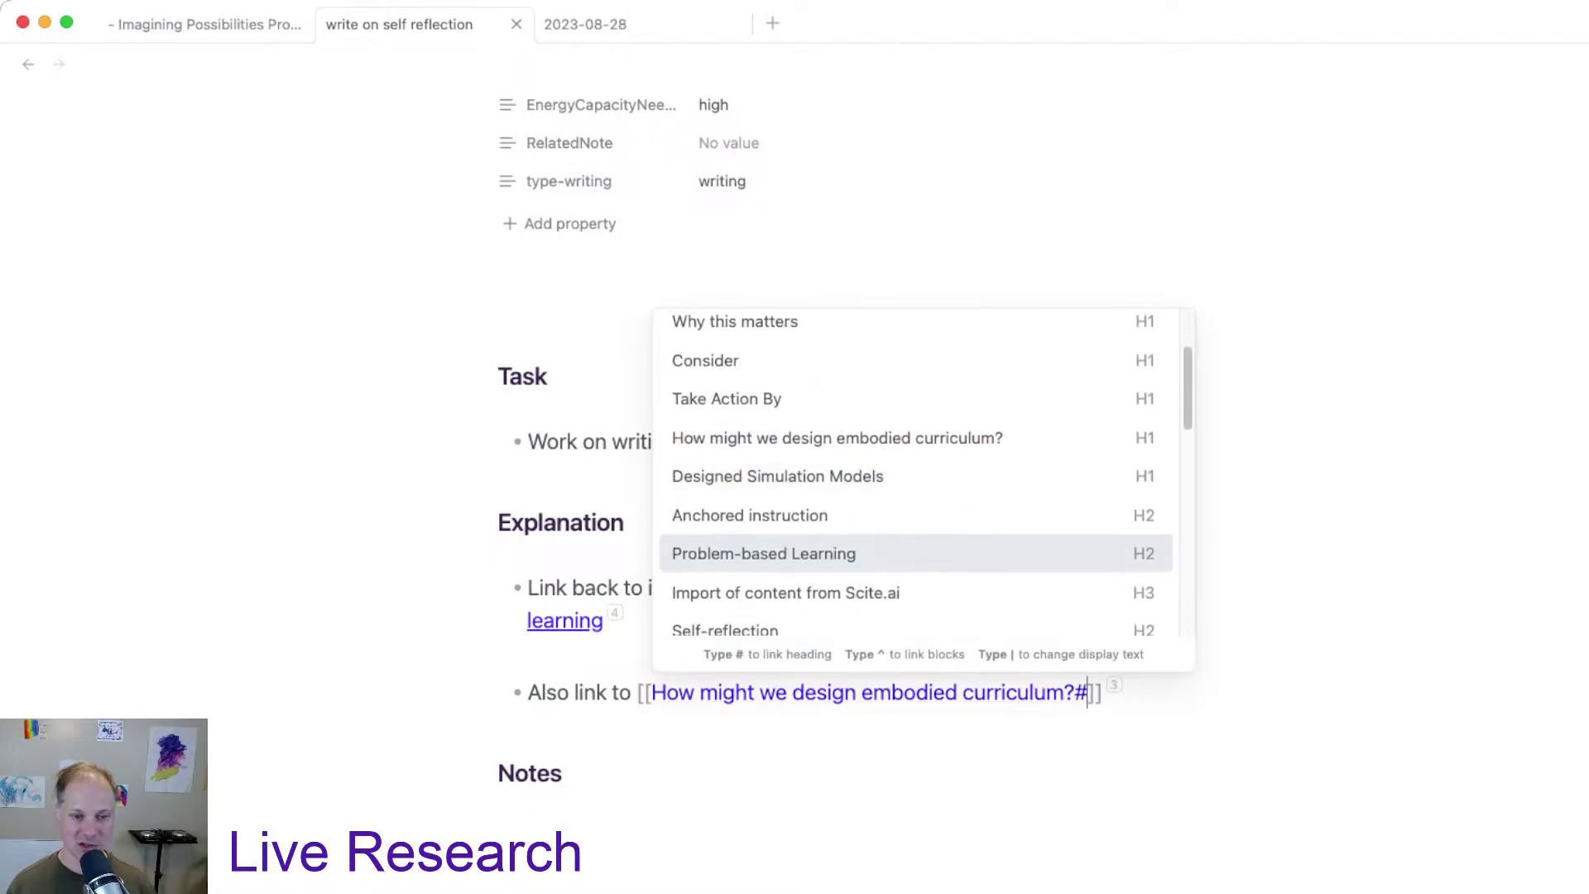
{"action": "scroll", "coordinate": [923, 472], "scroll_direction": "down", "scroll_amount": 2}
{"action": "scroll", "coordinate": [923, 472], "scroll_direction": "down", "scroll_amount": 1}
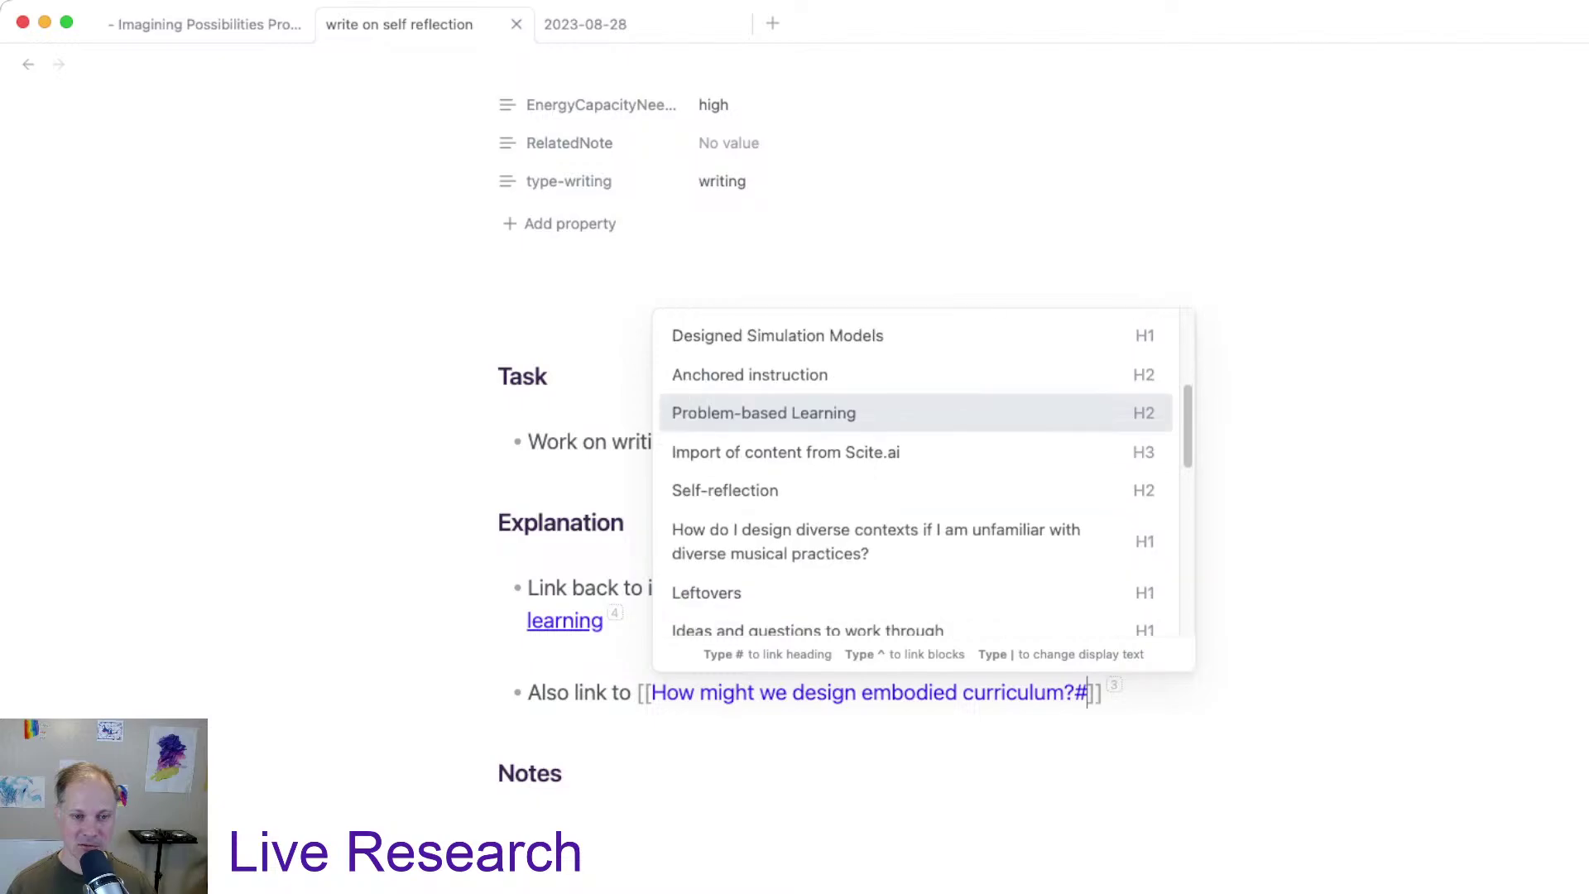
{"action": "key", "text": "Down"}
{"action": "key", "text": "Down"}
{"action": "key", "text": "Return"}
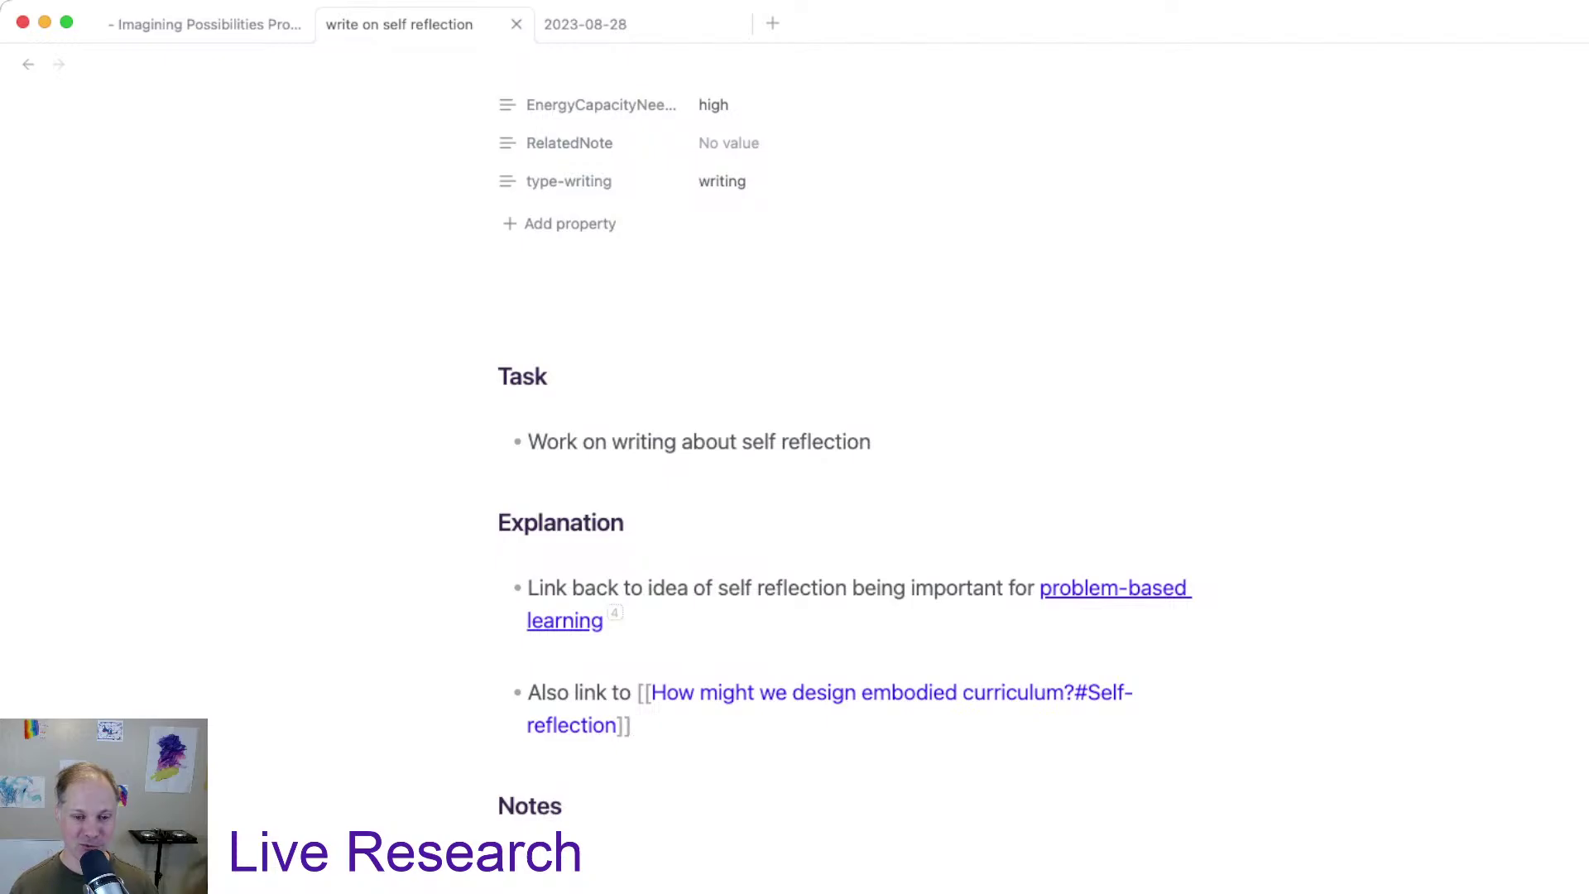
{"action": "left_click", "coordinate": [499, 756]}
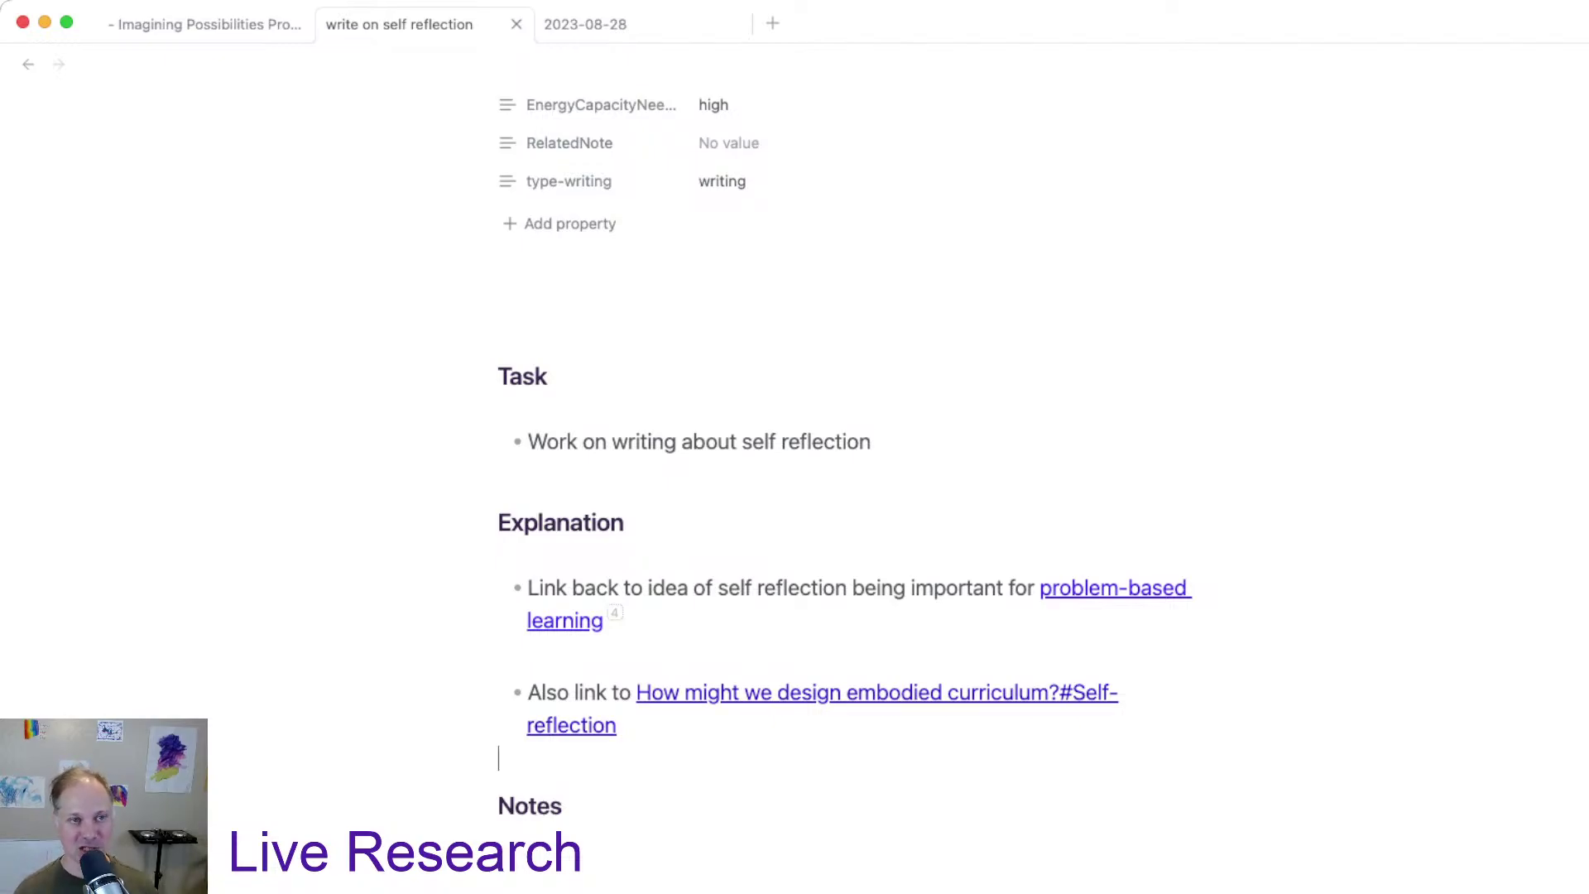
{"action": "scroll", "coordinate": [794, 447], "scroll_direction": "up", "scroll_amount": 5}
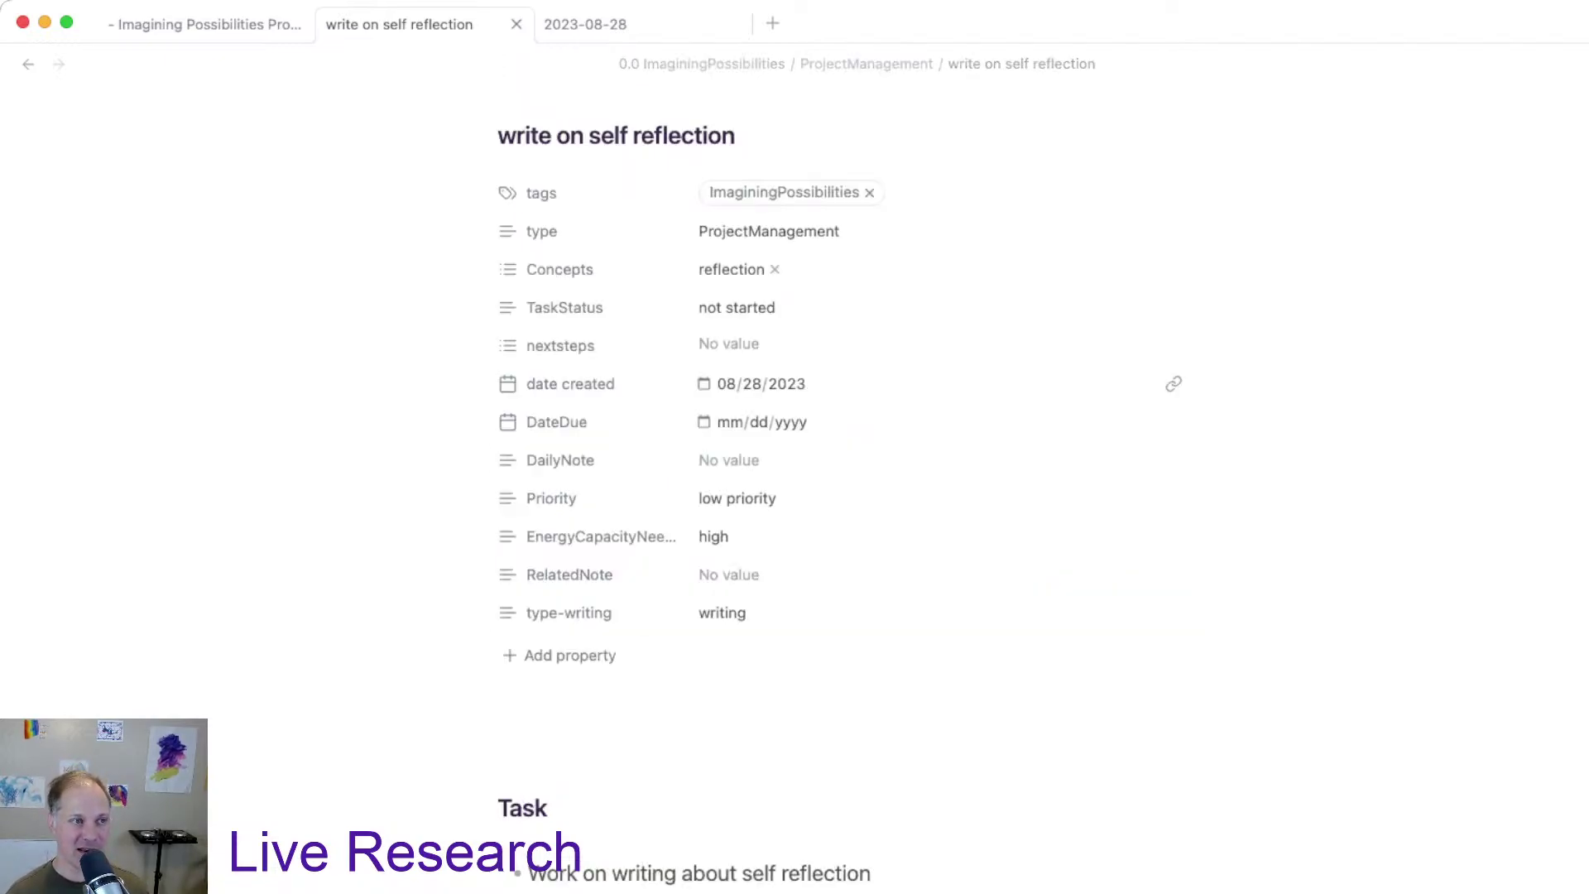
Step: Return from the self-reflection task note to the Projects table, and place the cursor under the draft's Self-reflection heading in the other Obsidian window
{"action": "left_click", "coordinate": [28, 64]}
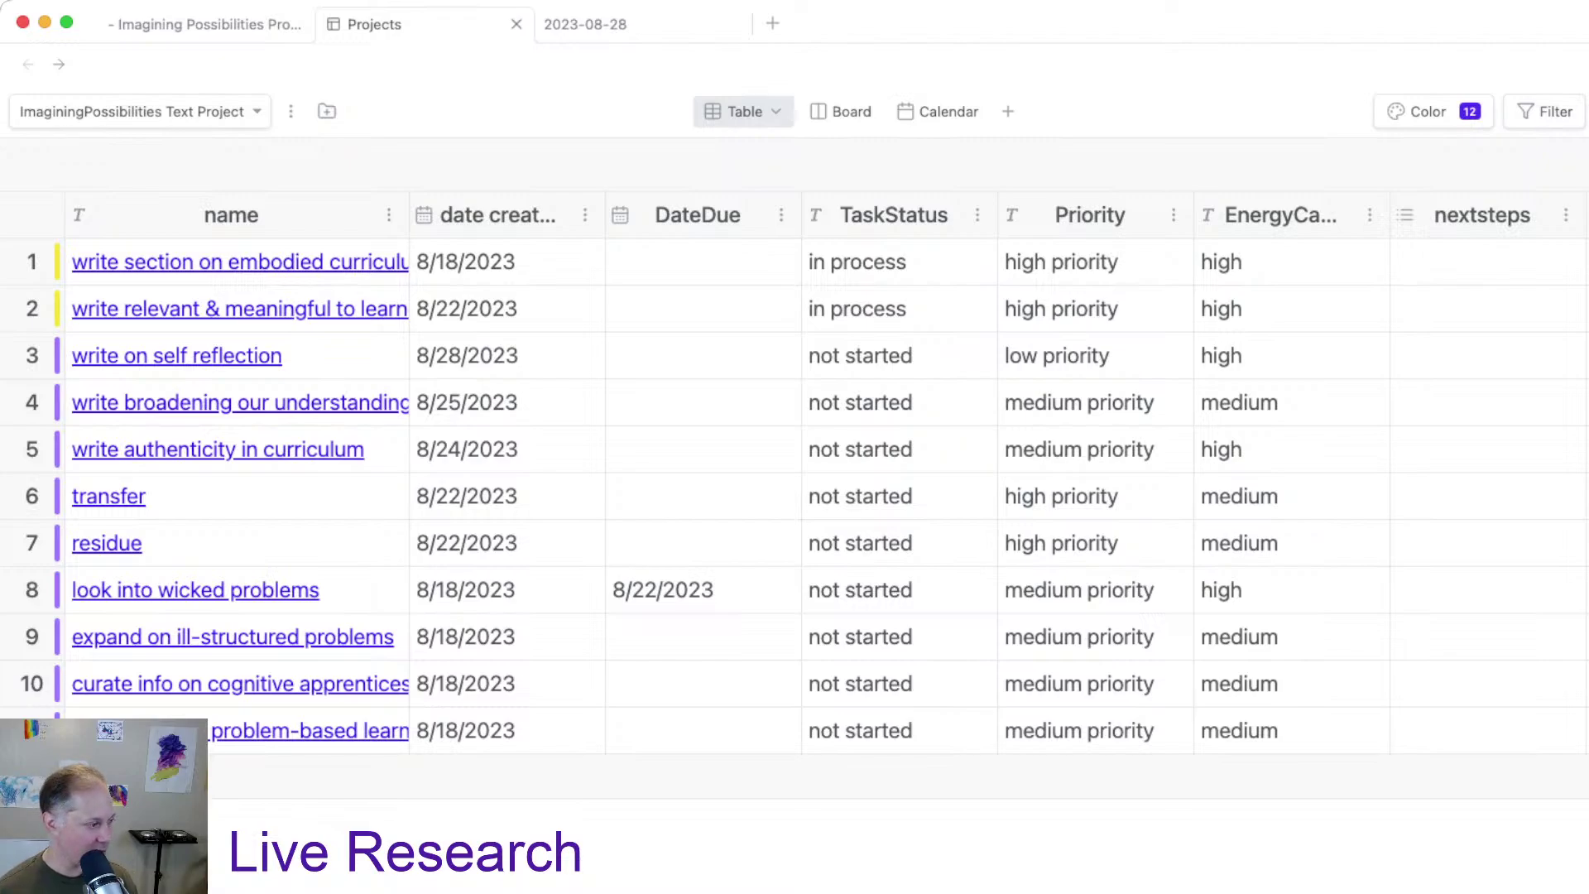
{"action": "key", "text": "super+Tab"}
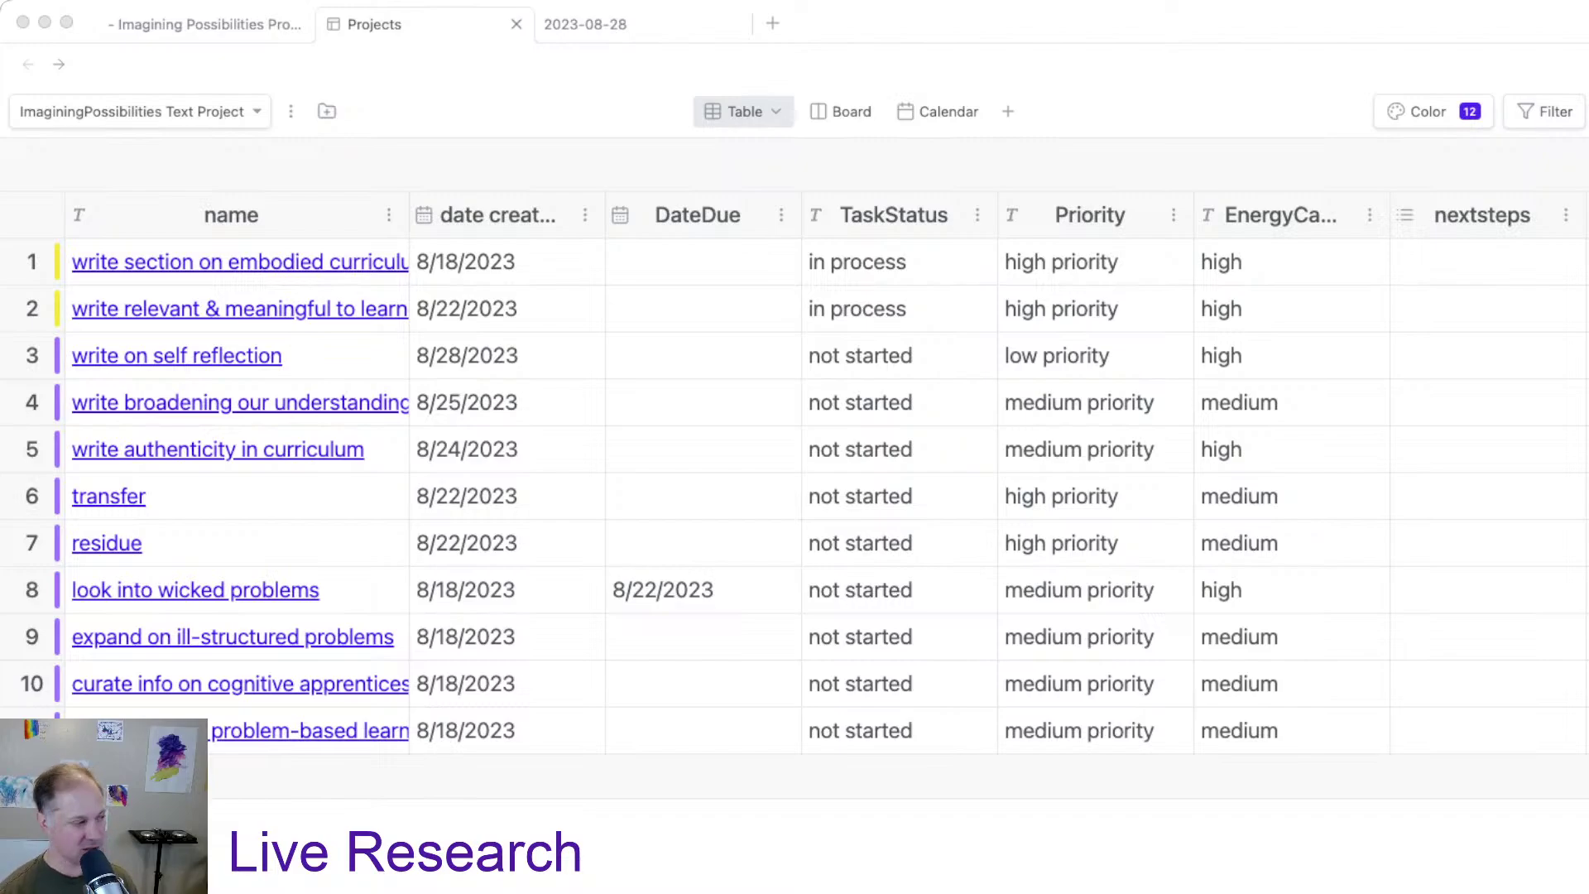
{"action": "key", "text": "super+Tab"}
{"action": "key", "text": "super+Tab"}
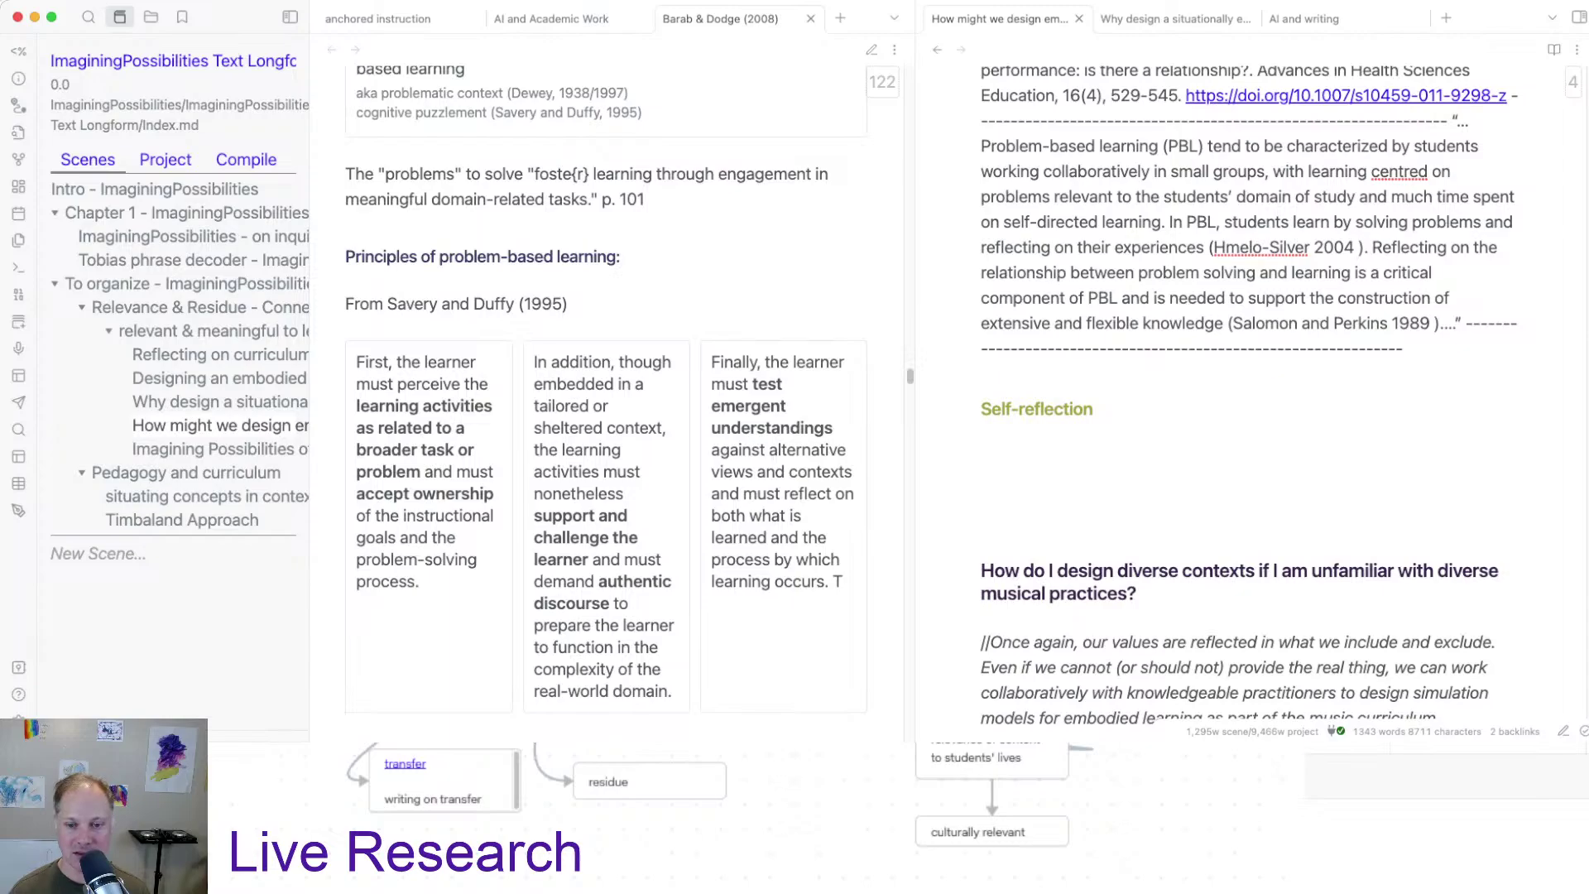
{"action": "left_click", "coordinate": [981, 432]}
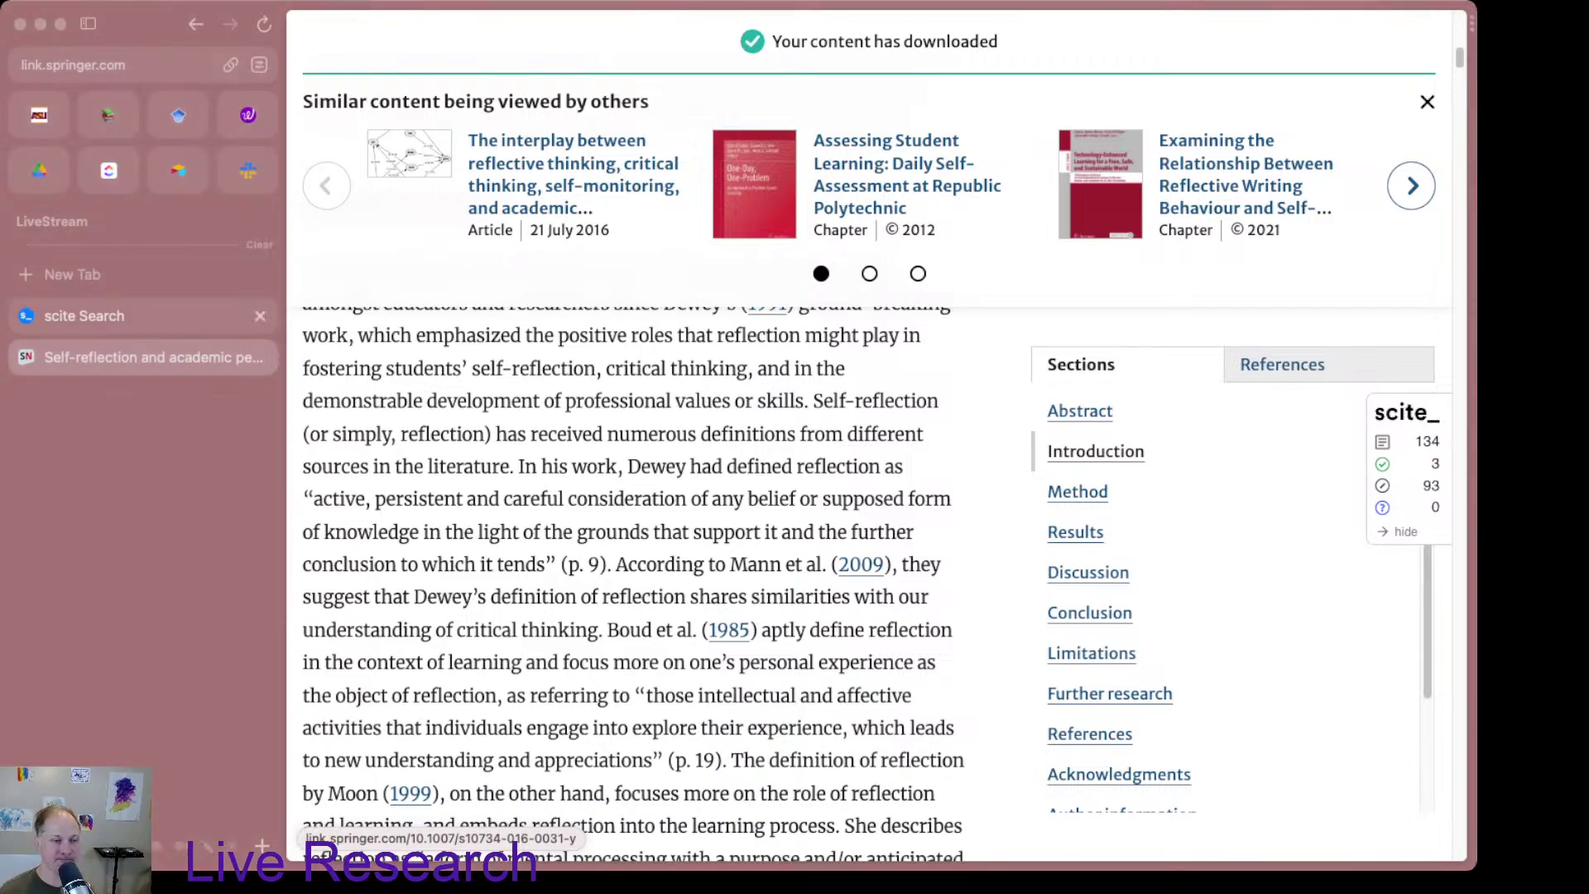
Step: Switch to the browser, look through the scite search results and collapse the abstract of "Self-reflection and academic performance: is there a relationship?"
{"action": "left_click", "coordinate": [83, 315]}
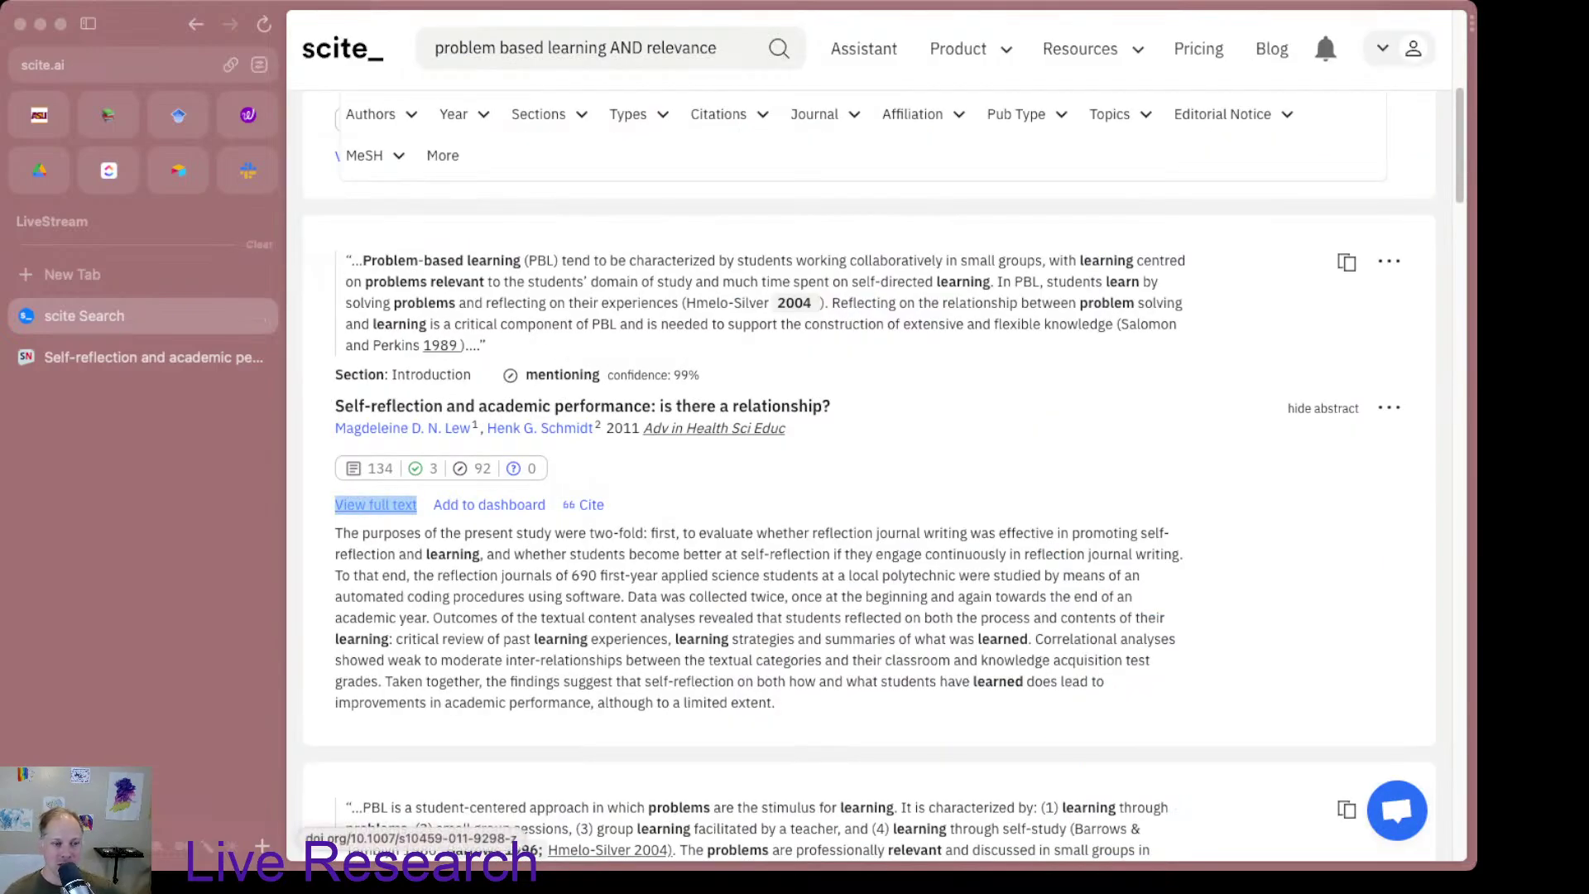
{"action": "scroll", "coordinate": [868, 497], "scroll_direction": "down", "scroll_amount": 1}
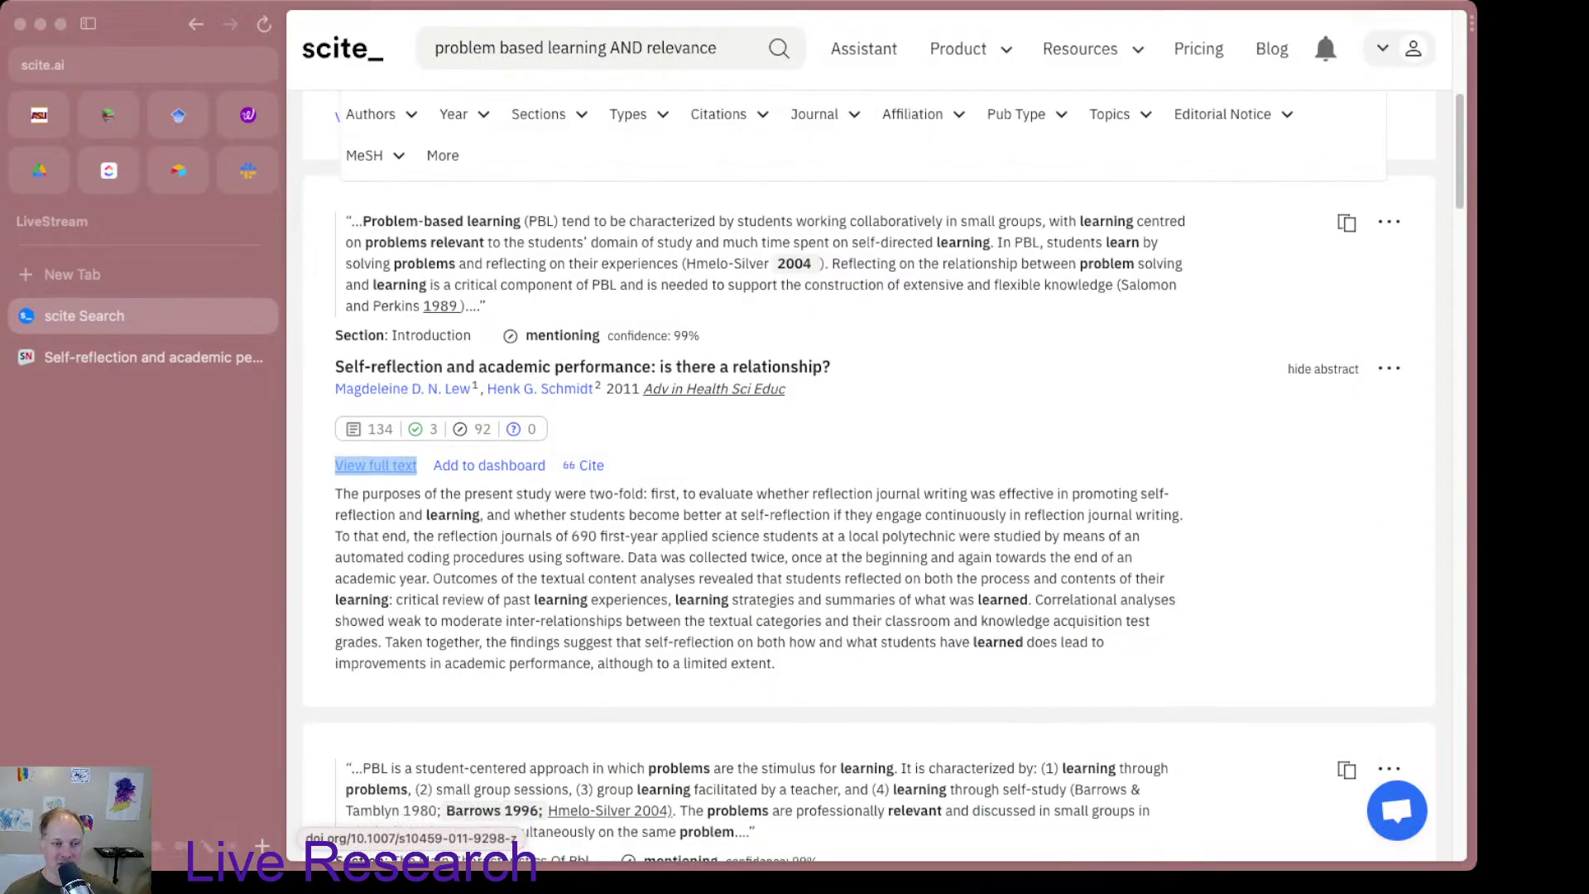
{"action": "scroll", "coordinate": [869, 496], "scroll_direction": "up", "scroll_amount": 5}
{"action": "scroll", "coordinate": [869, 508], "scroll_direction": "down", "scroll_amount": 8}
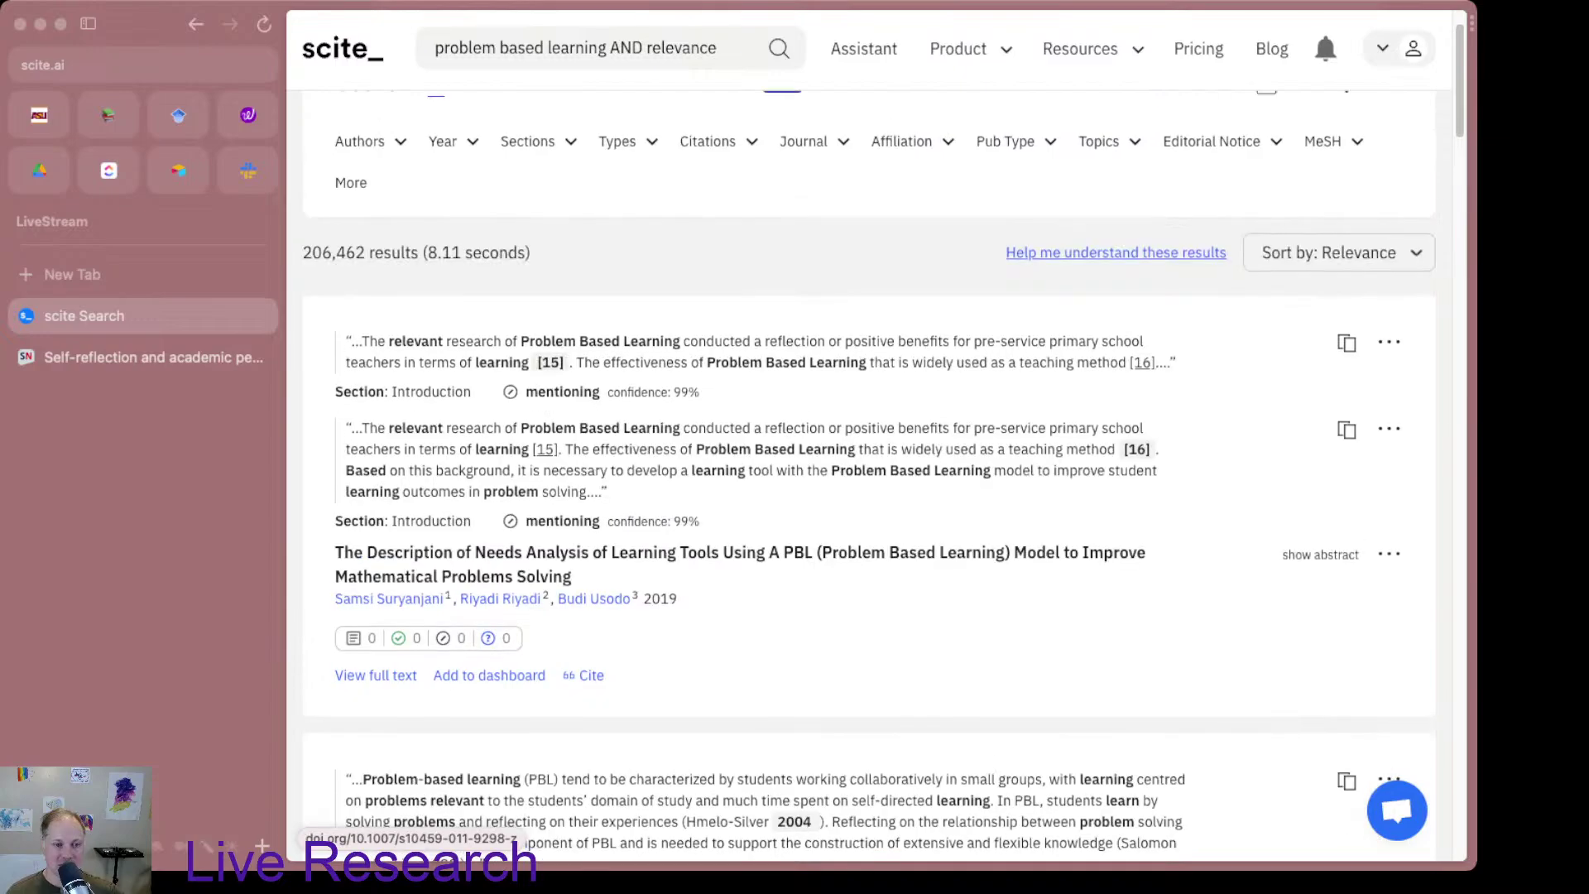
{"action": "scroll", "coordinate": [869, 507], "scroll_direction": "down", "scroll_amount": 4}
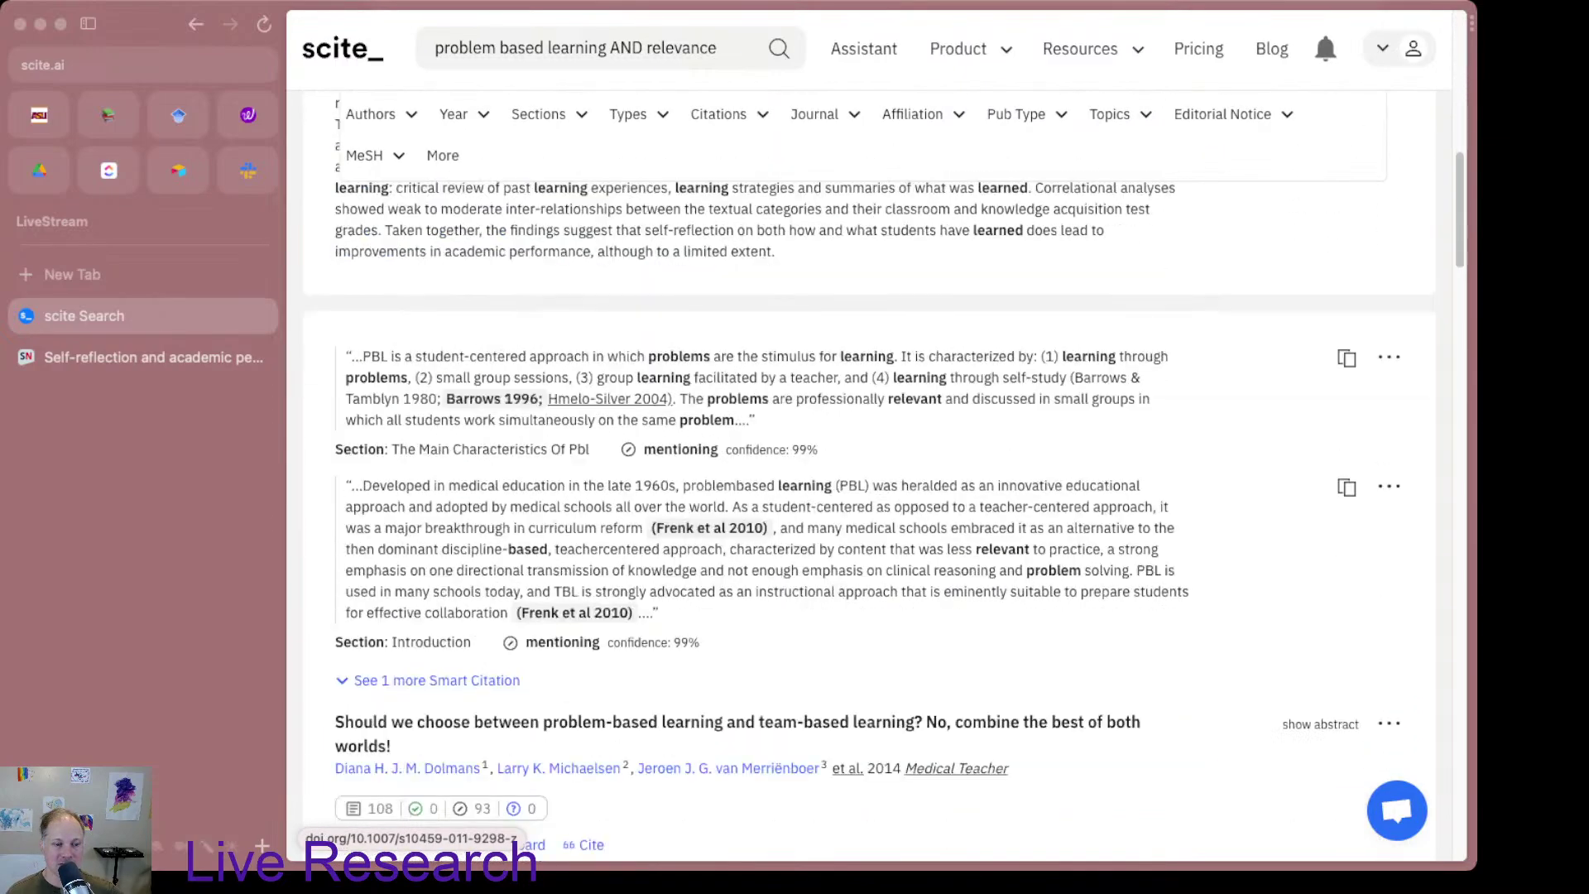
{"action": "scroll", "coordinate": [868, 507], "scroll_direction": "up", "scroll_amount": 6}
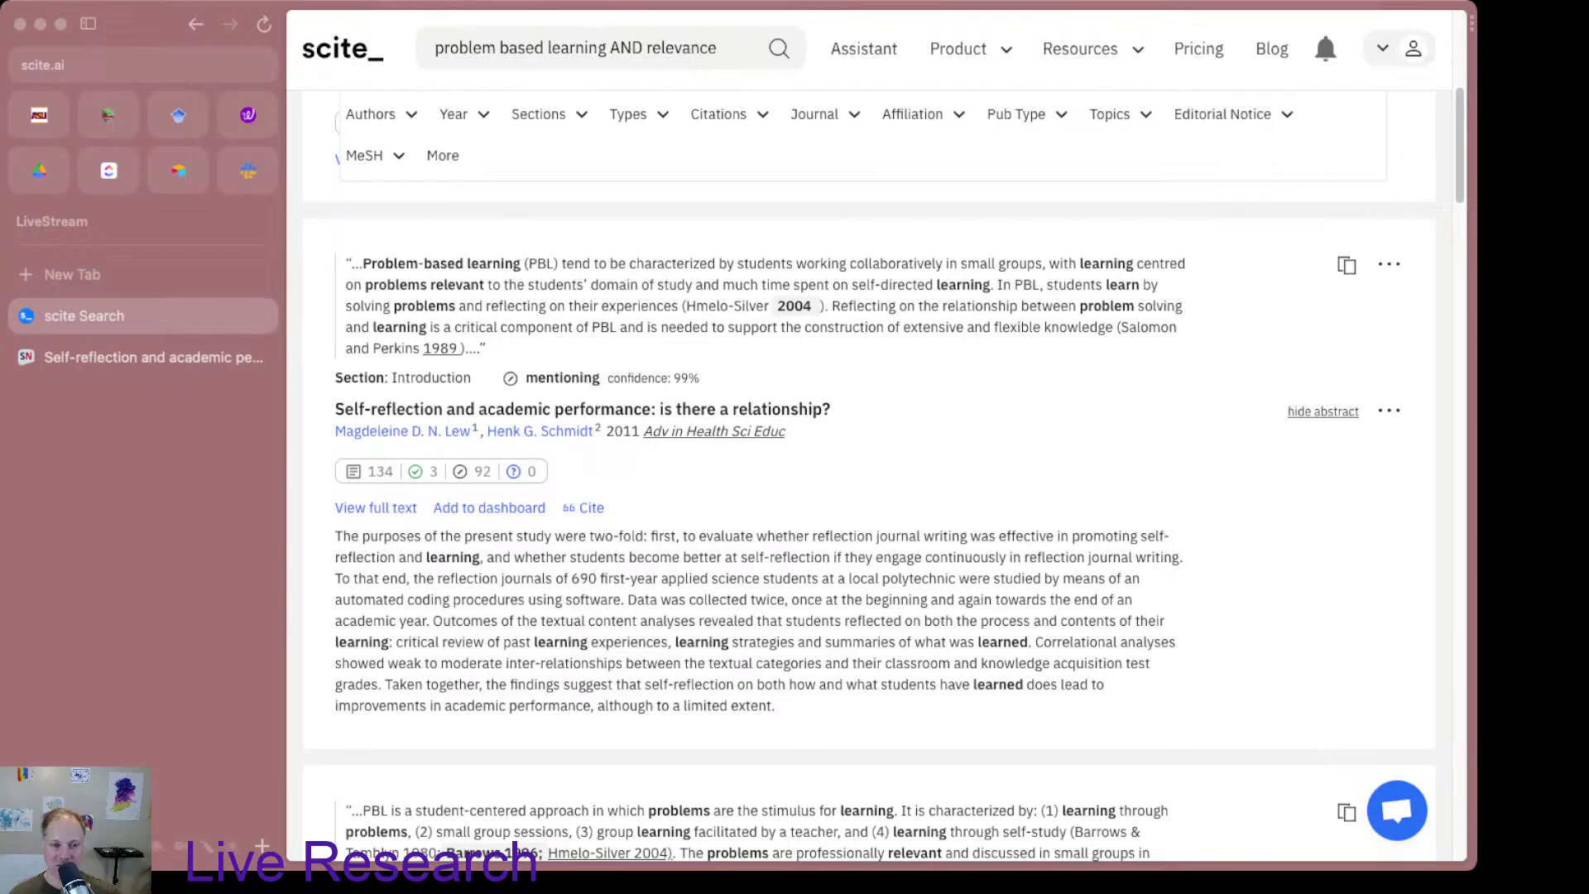
{"action": "left_click", "coordinate": [1322, 411]}
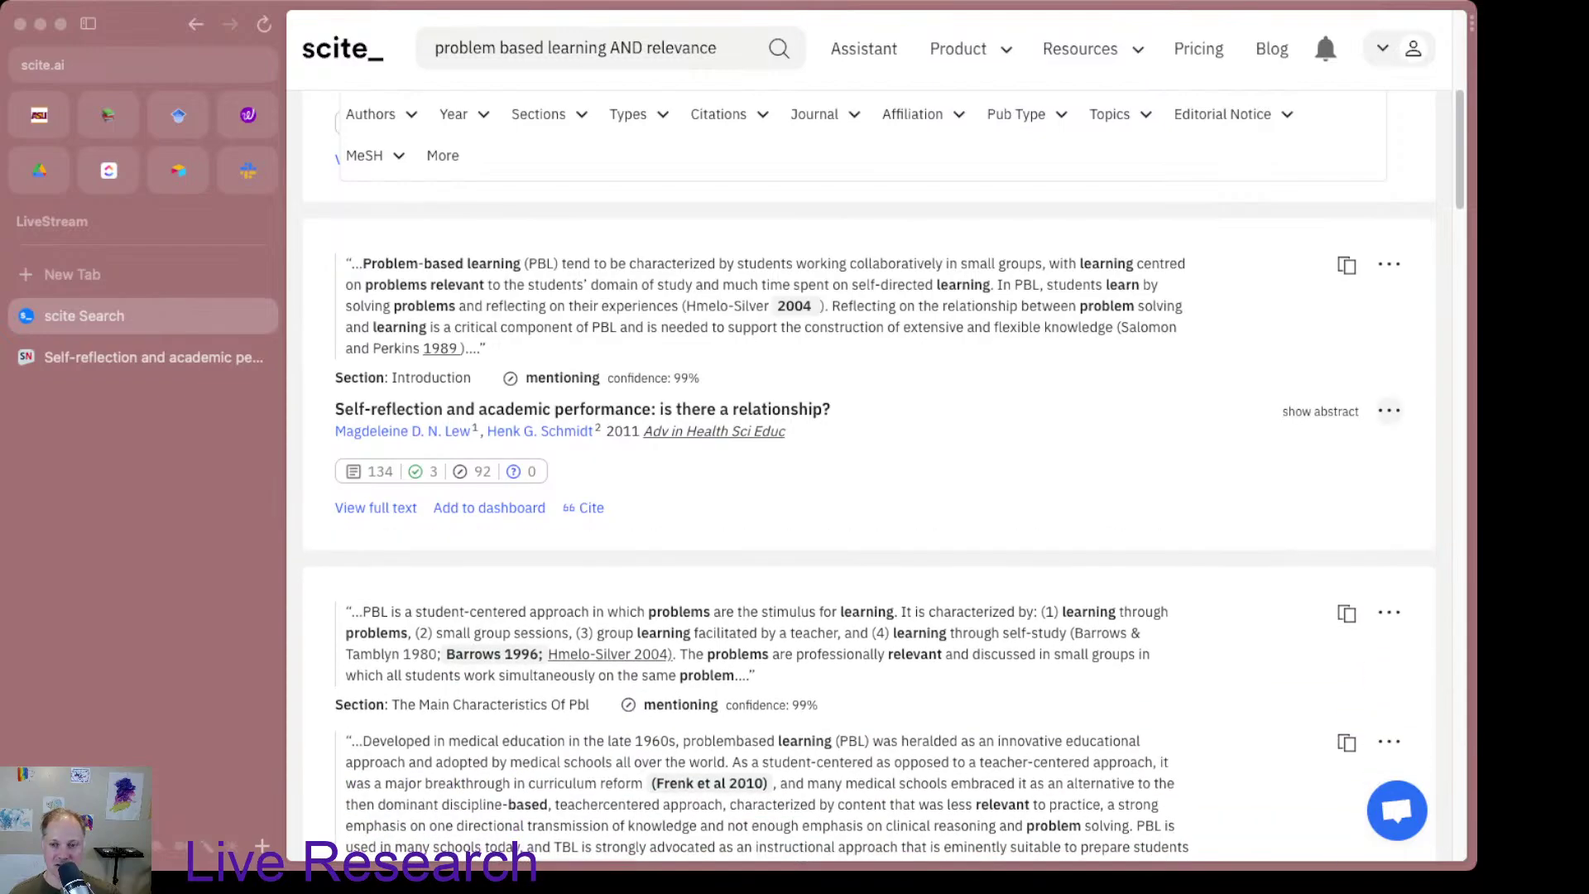
{"action": "left_click", "coordinate": [1390, 411]}
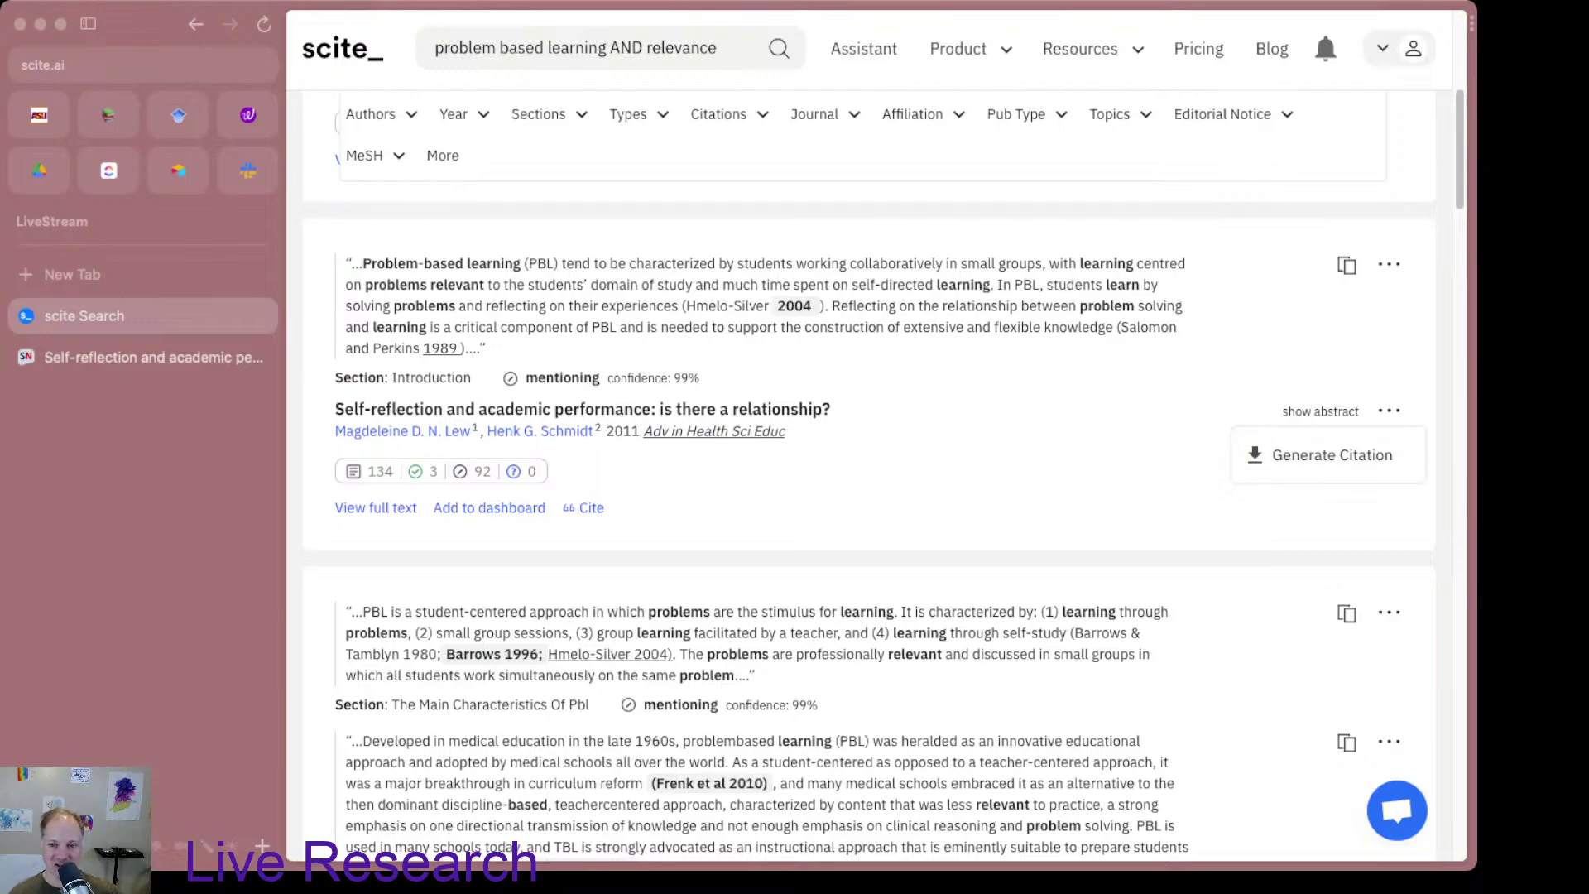
{"action": "key", "text": "Escape"}
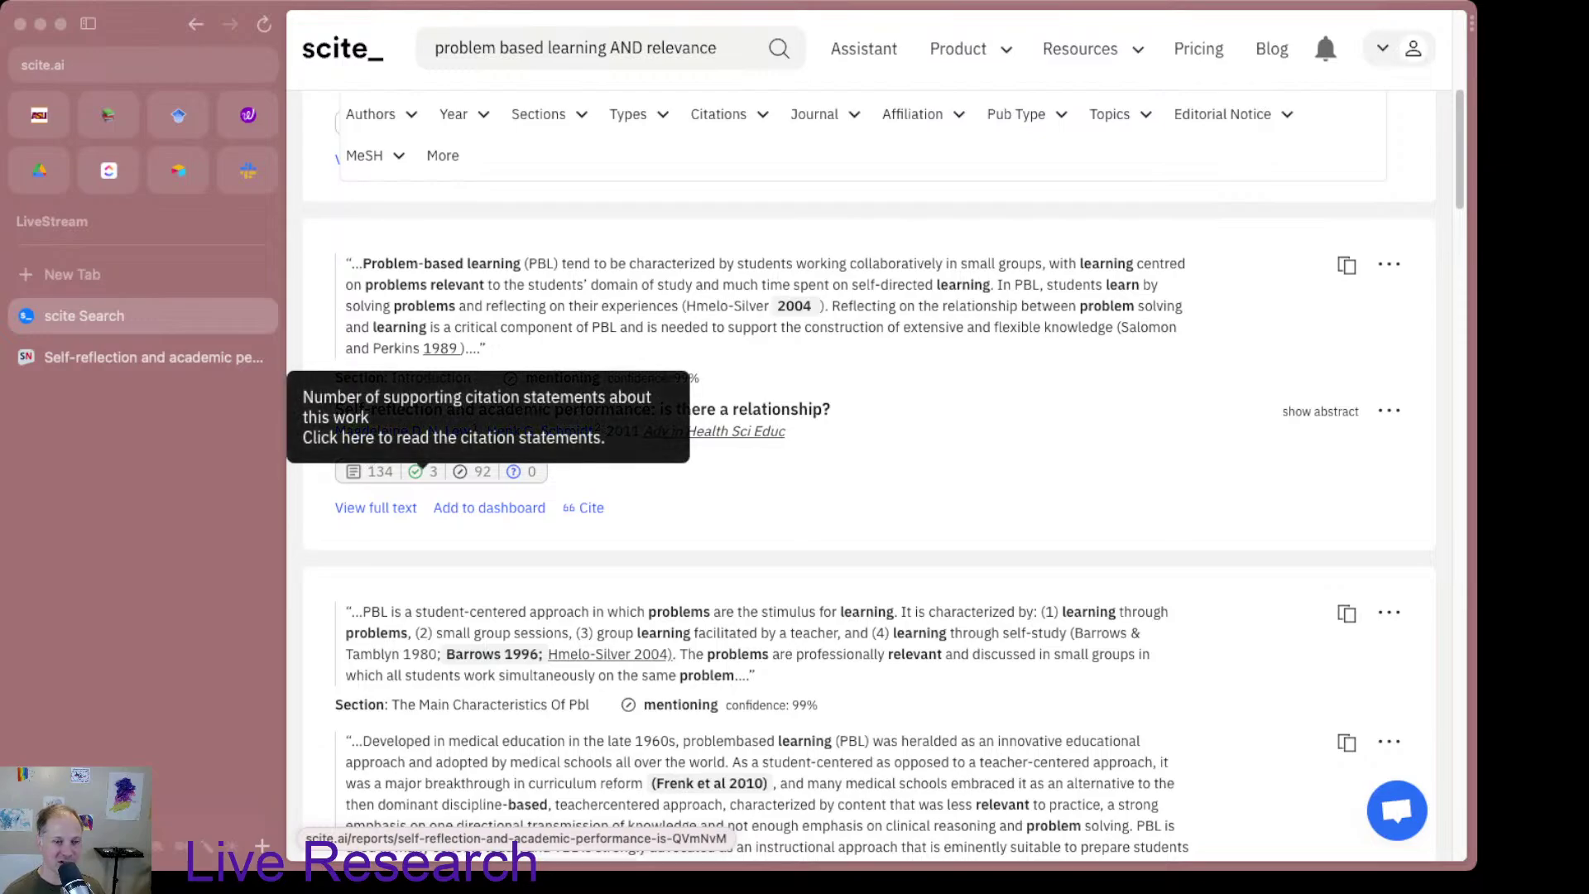
Step: Open the supporting citation statements of the self-reflection and academic performance paper in a new browser tab and show that report
{"action": "triple_click", "coordinate": [422, 470]}
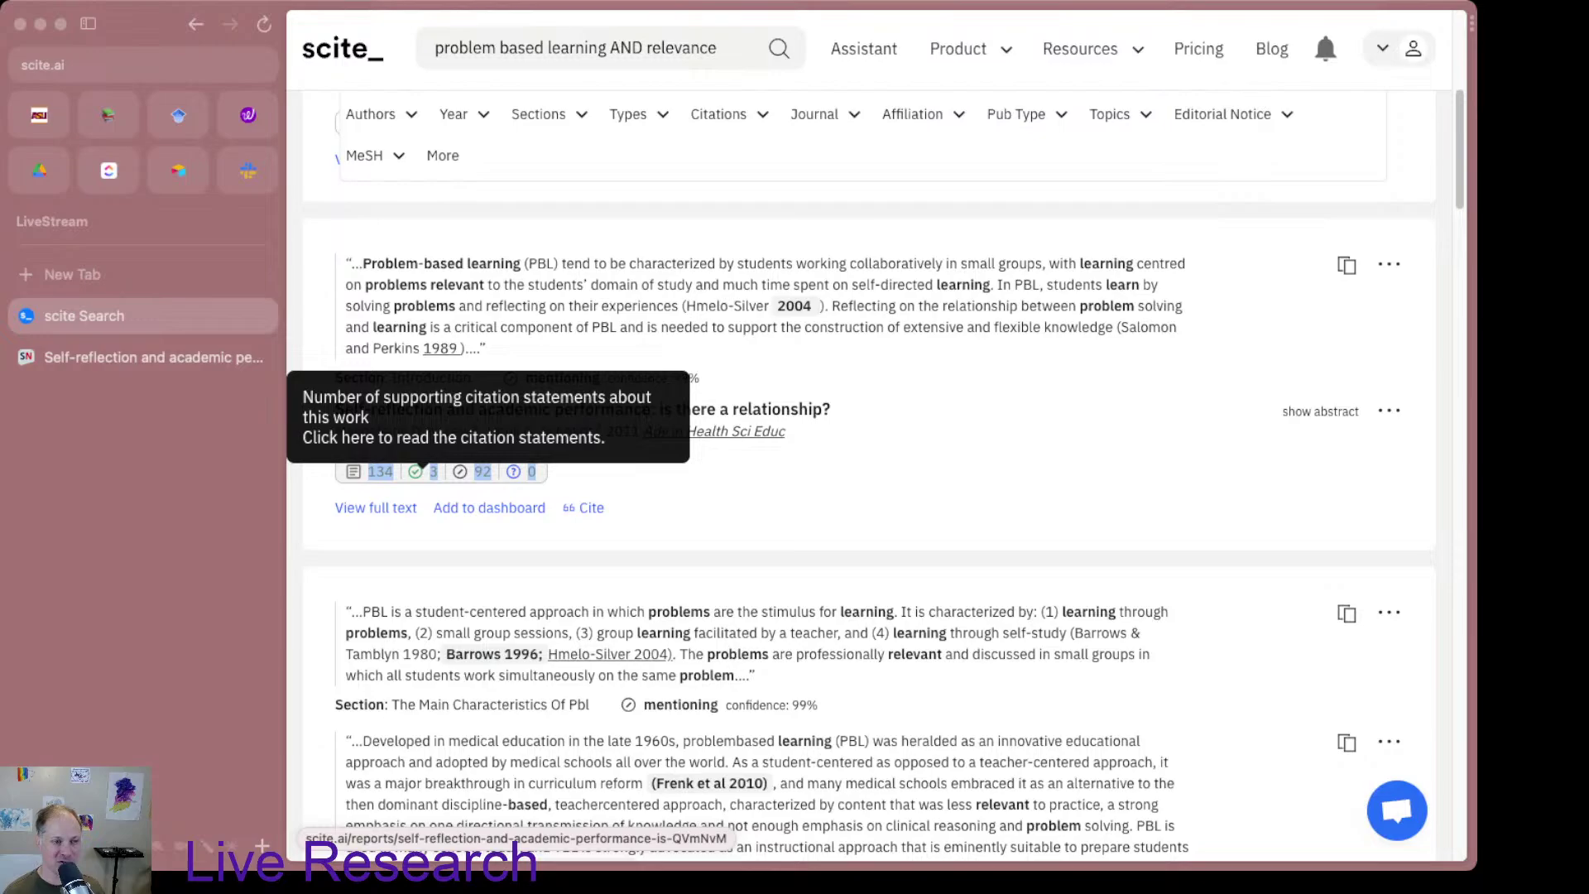
{"action": "left_click", "coordinate": [422, 470], "text": "super"}
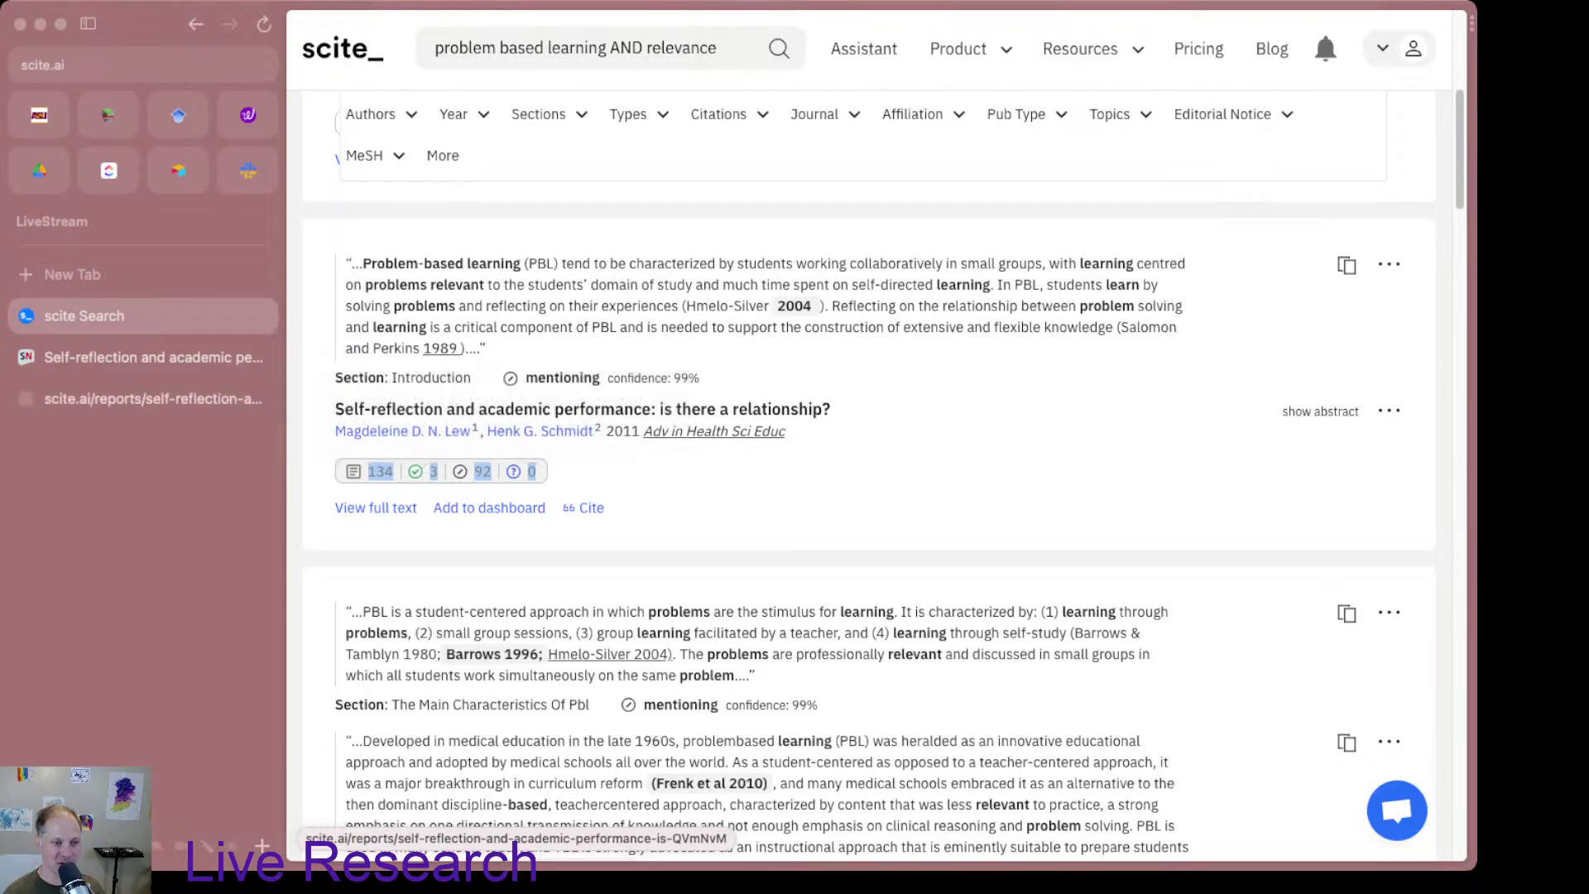
{"action": "left_click", "coordinate": [140, 398]}
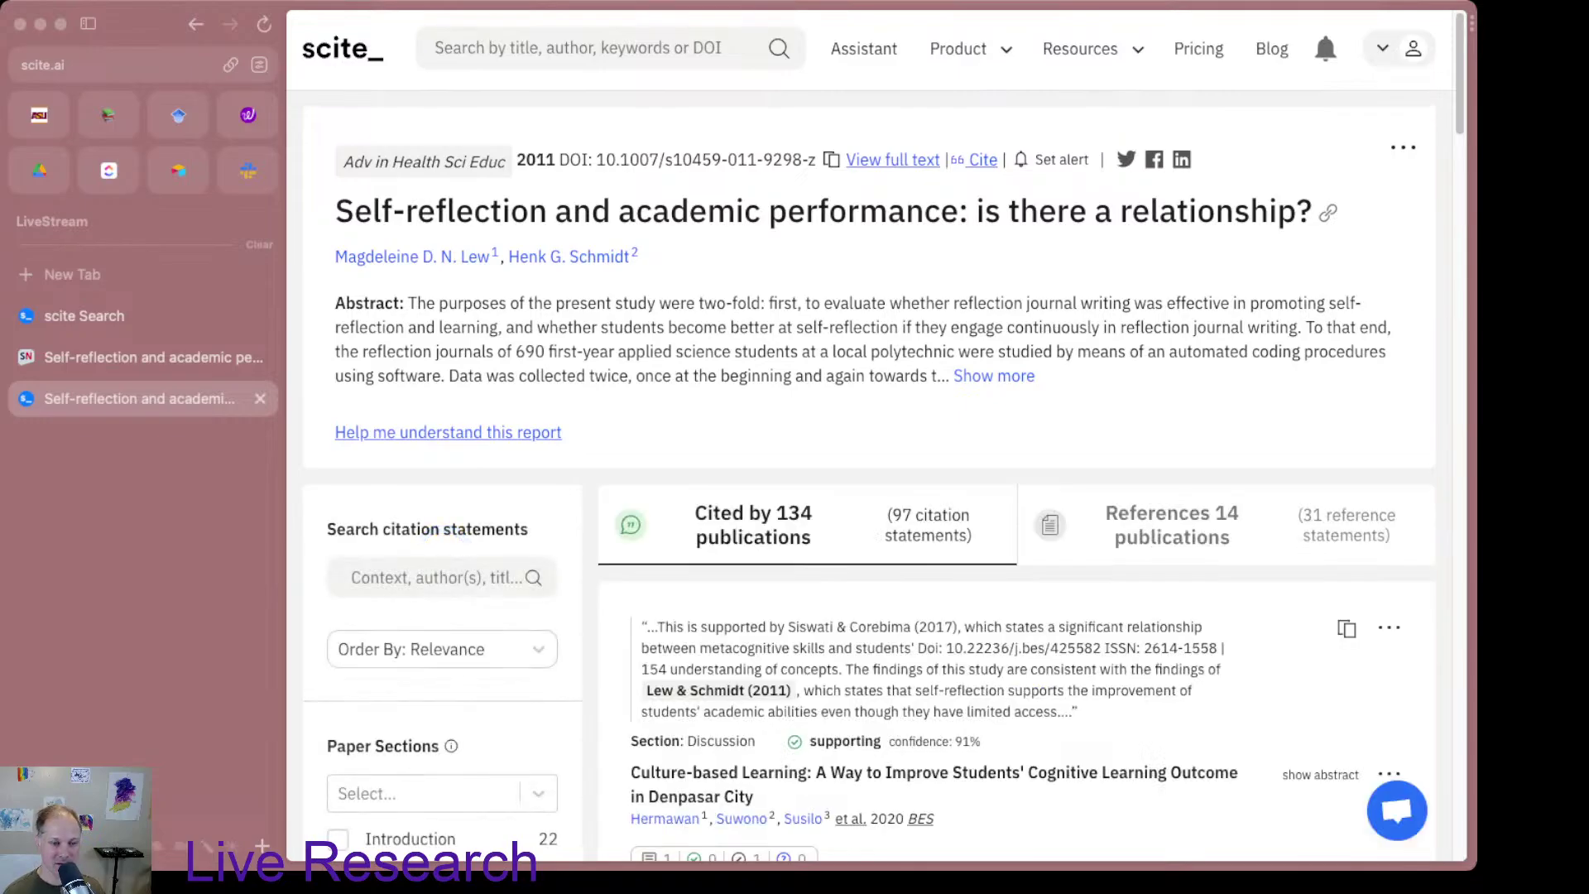
Step: Examine the report's citation statements, their supporting or mentioning classifications and the publications that cite the self-reflection paper
{"action": "scroll", "coordinate": [869, 446], "scroll_direction": "down", "scroll_amount": 5}
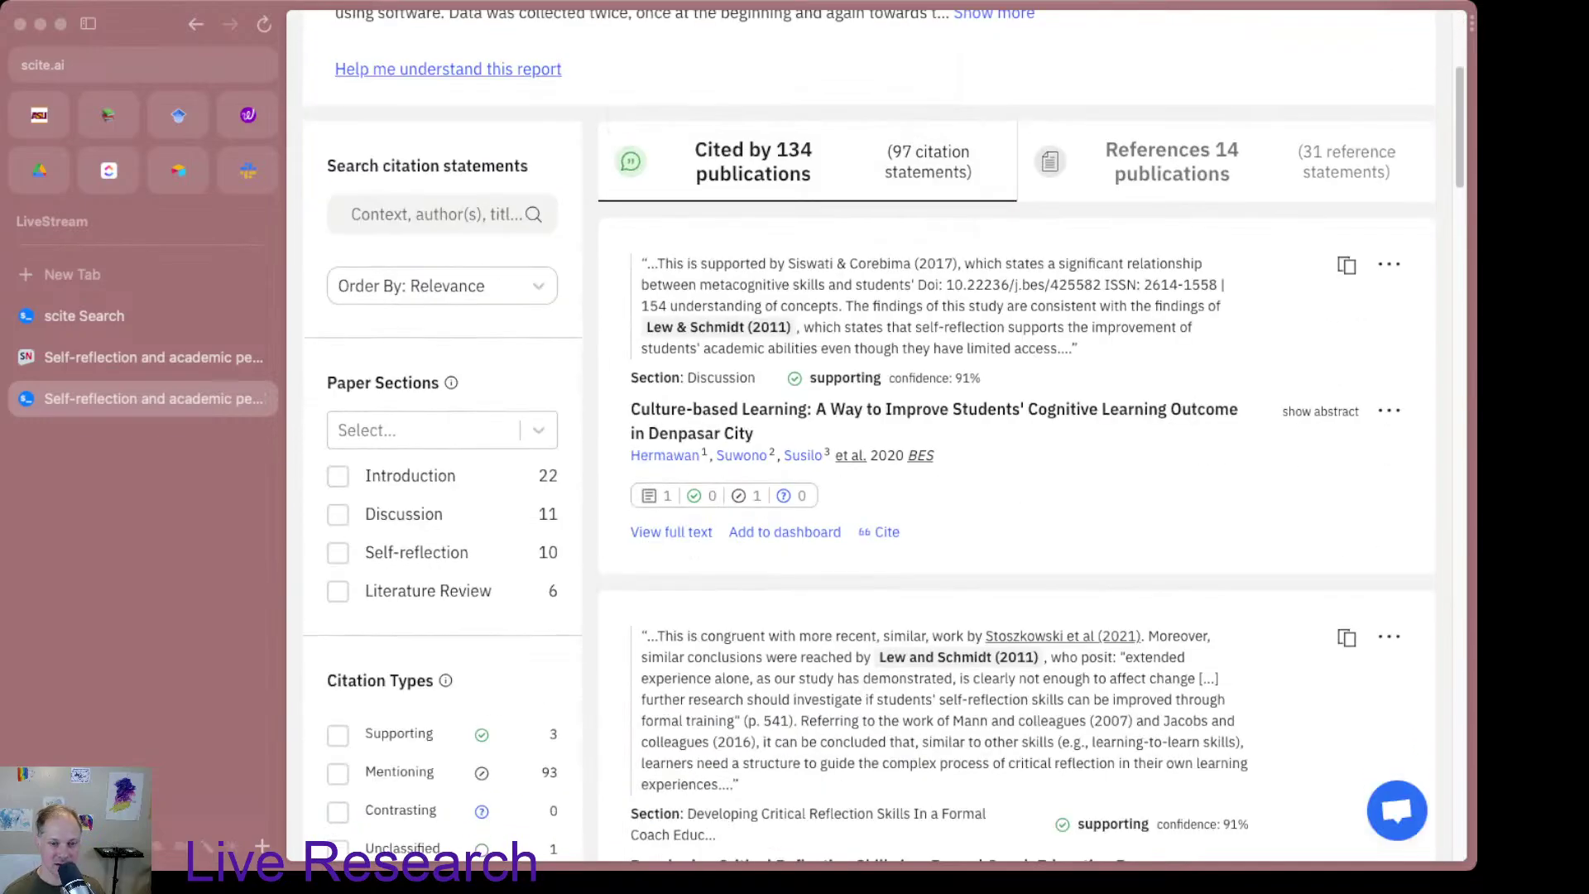
{"action": "scroll", "coordinate": [869, 447], "scroll_direction": "down", "scroll_amount": 3}
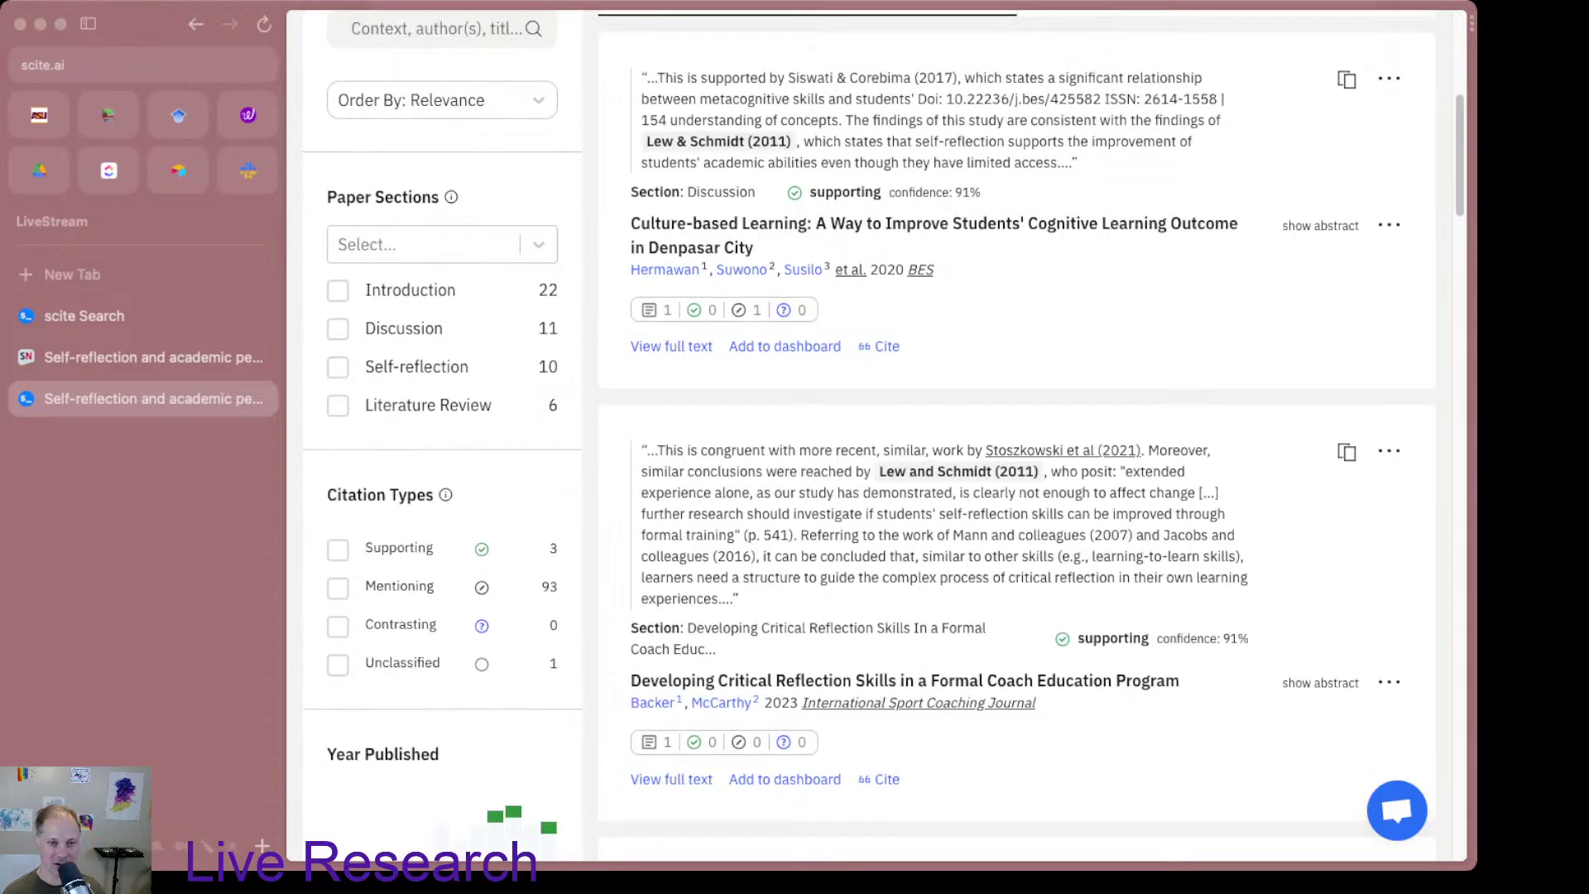
{"action": "scroll", "coordinate": [869, 447], "scroll_direction": "up", "scroll_amount": 2}
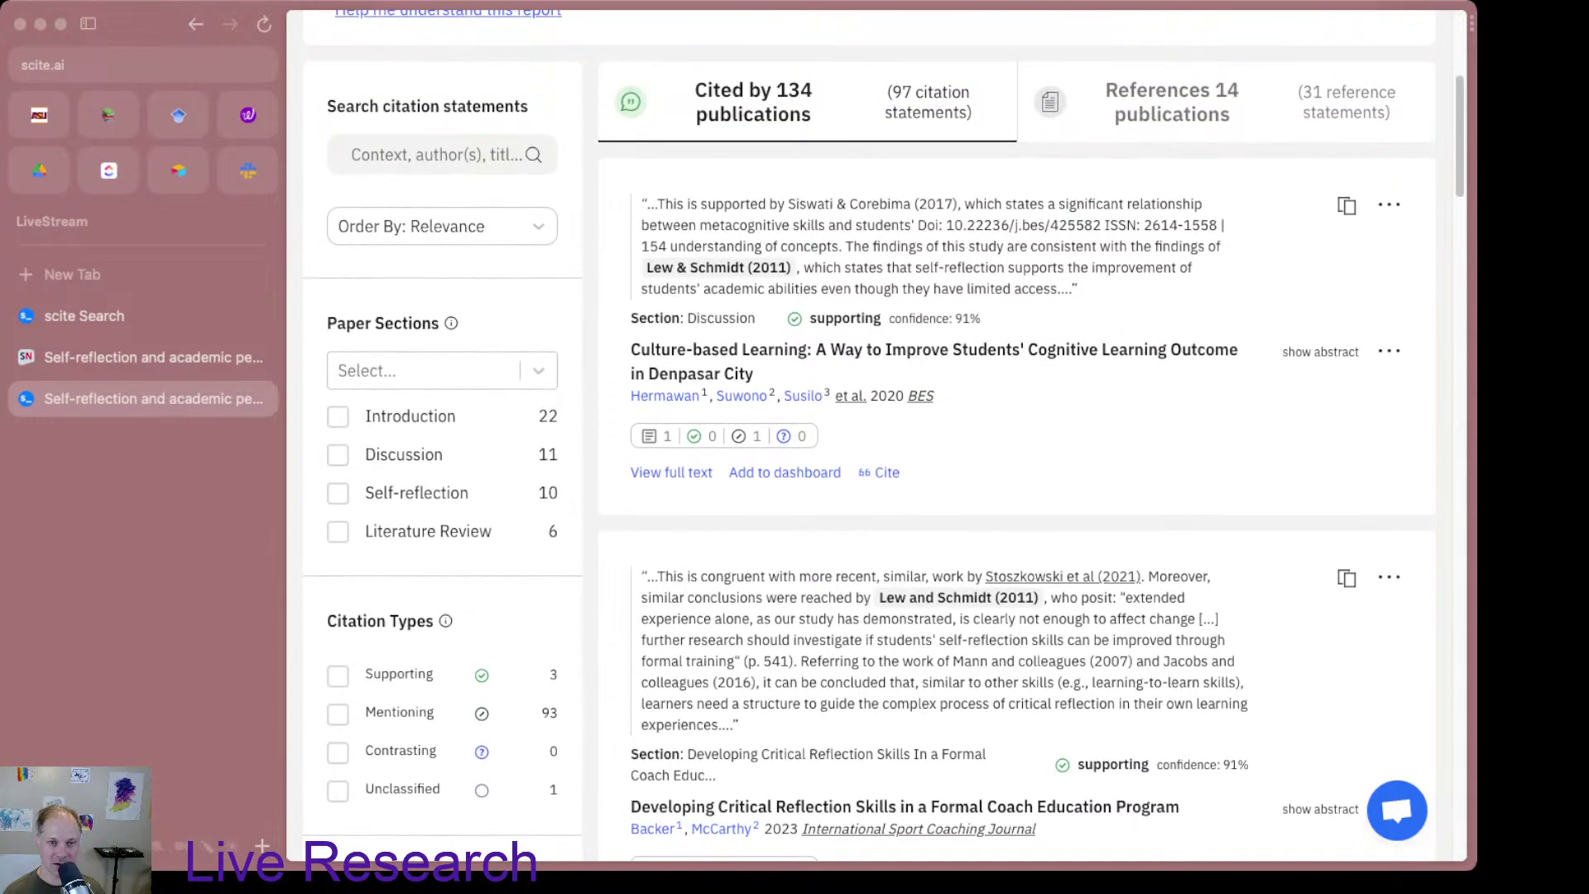
{"action": "left_click_drag", "start_coordinate": [842, 246], "coordinate": [640, 246]}
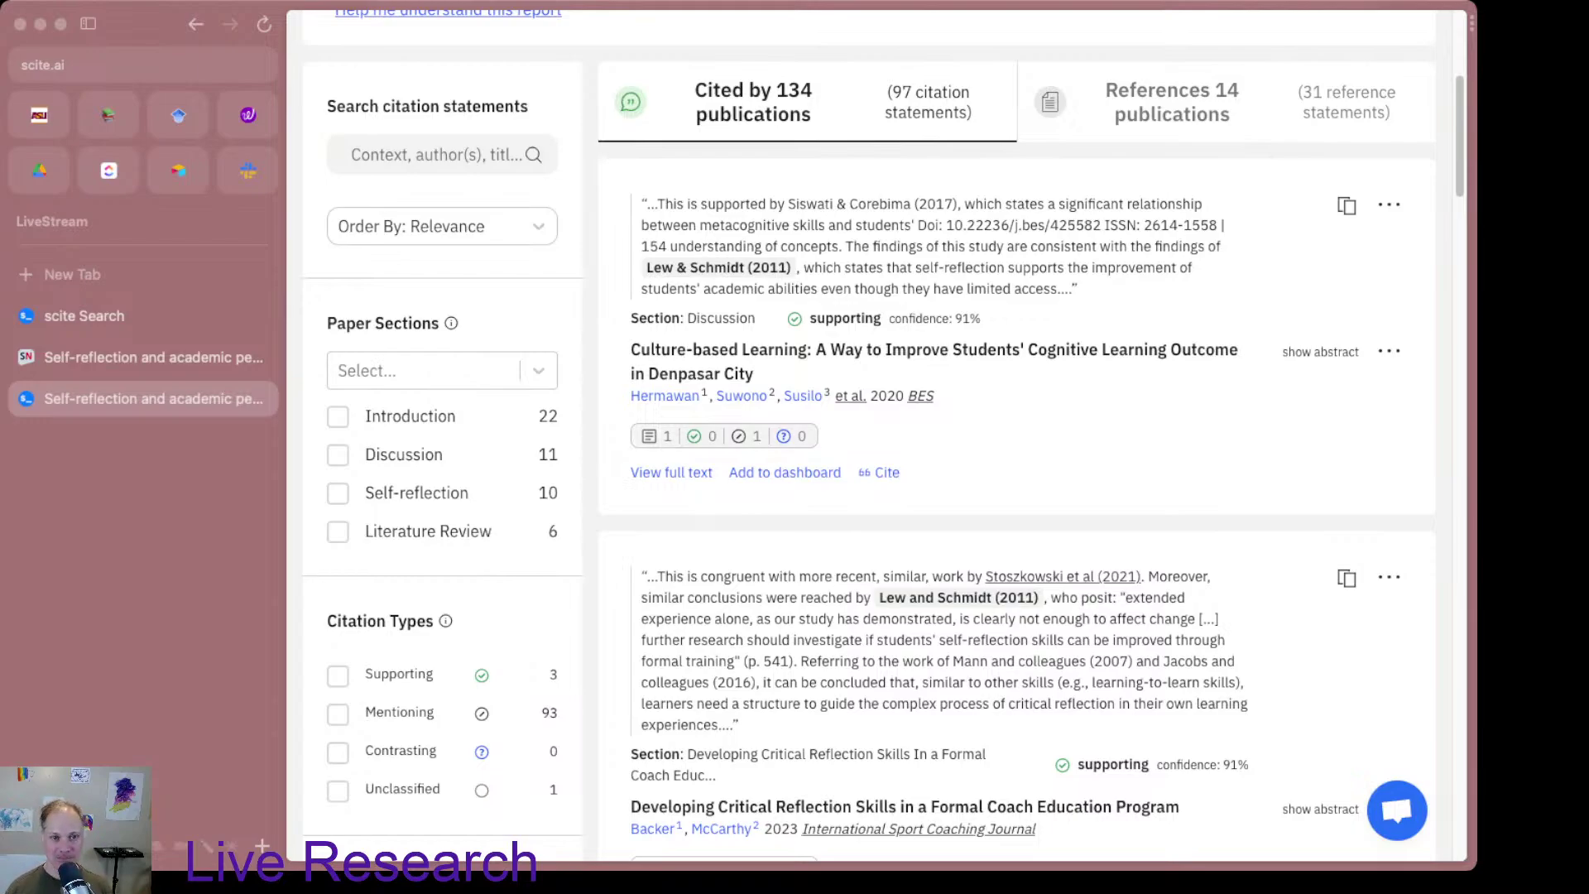
{"action": "scroll", "coordinate": [784, 310], "scroll_direction": "down", "scroll_amount": 3}
{"action": "scroll", "coordinate": [784, 309], "scroll_direction": "down", "scroll_amount": 1}
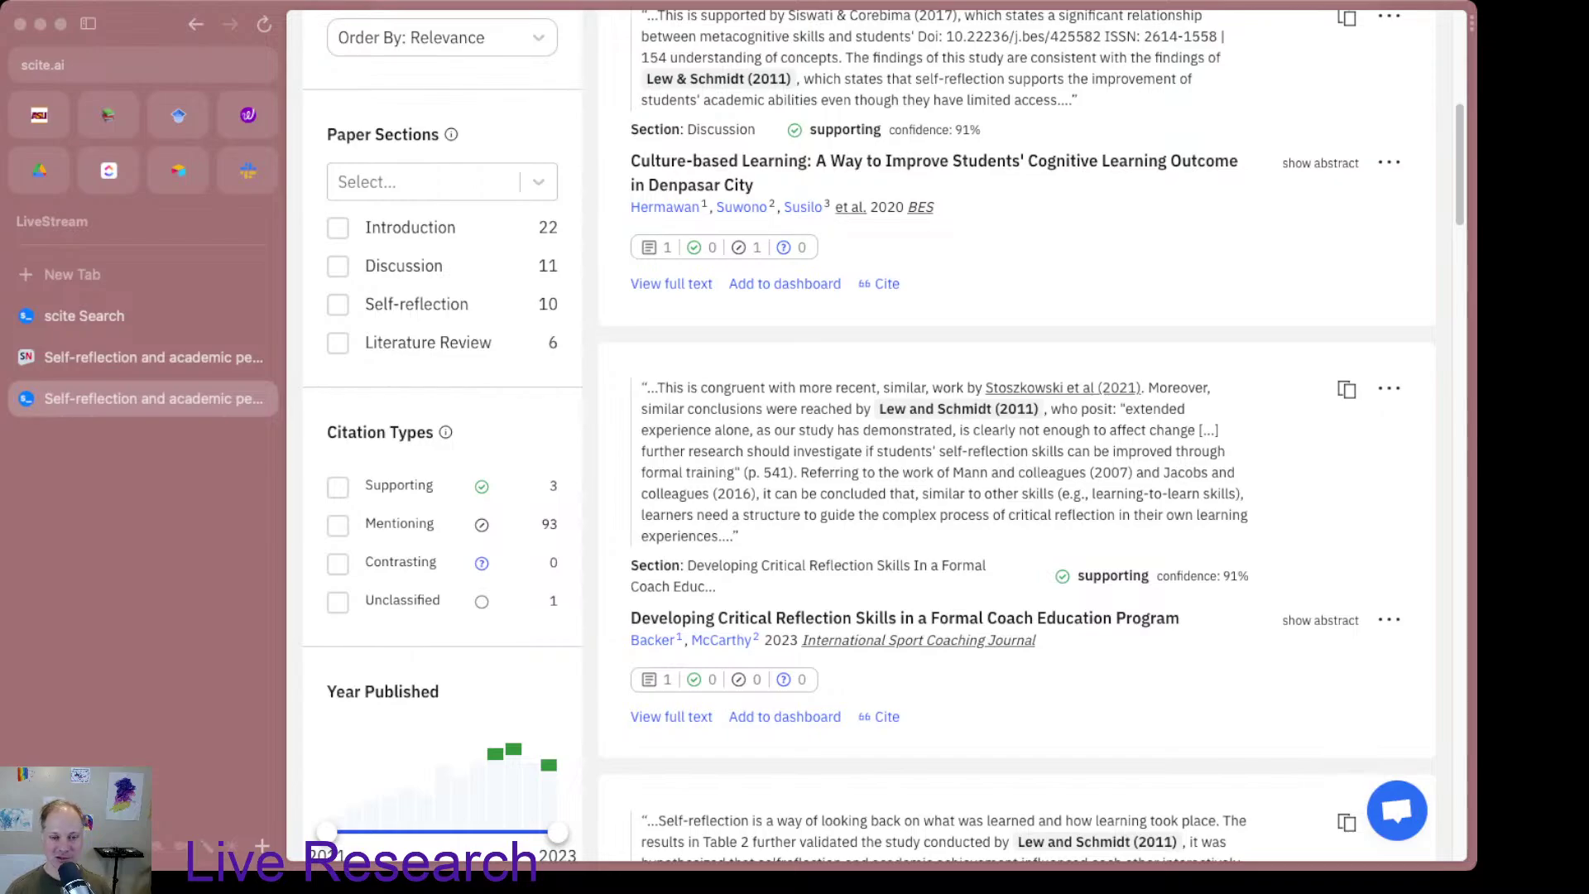
{"action": "scroll", "coordinate": [869, 435], "scroll_direction": "down", "scroll_amount": 1}
{"action": "scroll", "coordinate": [869, 435], "scroll_direction": "down", "scroll_amount": 1}
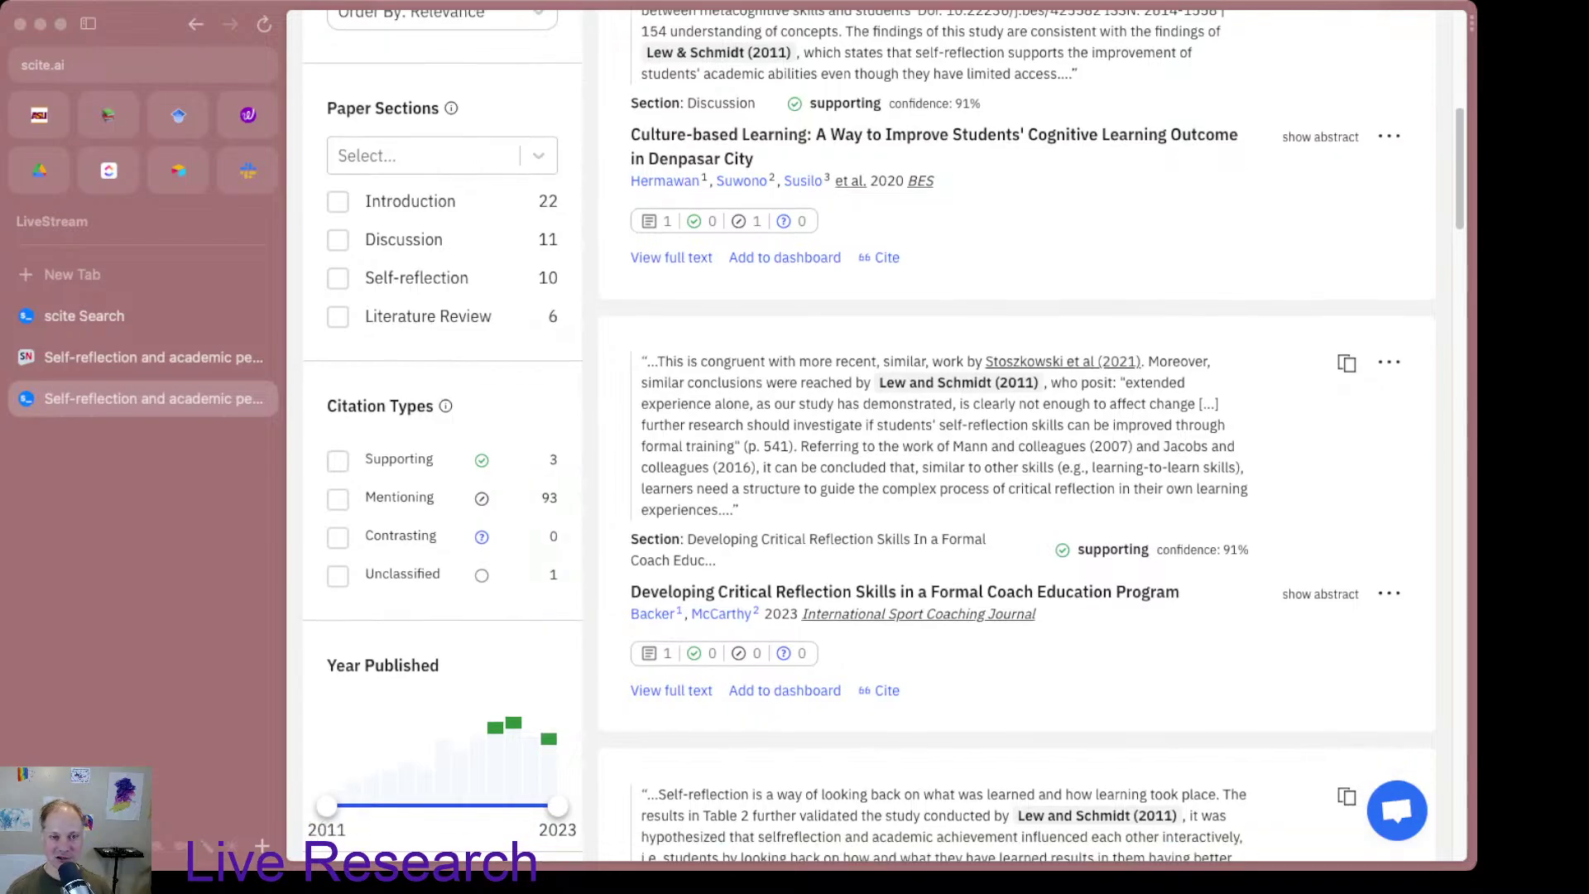
{"action": "scroll", "coordinate": [869, 397], "scroll_direction": "up", "scroll_amount": 10}
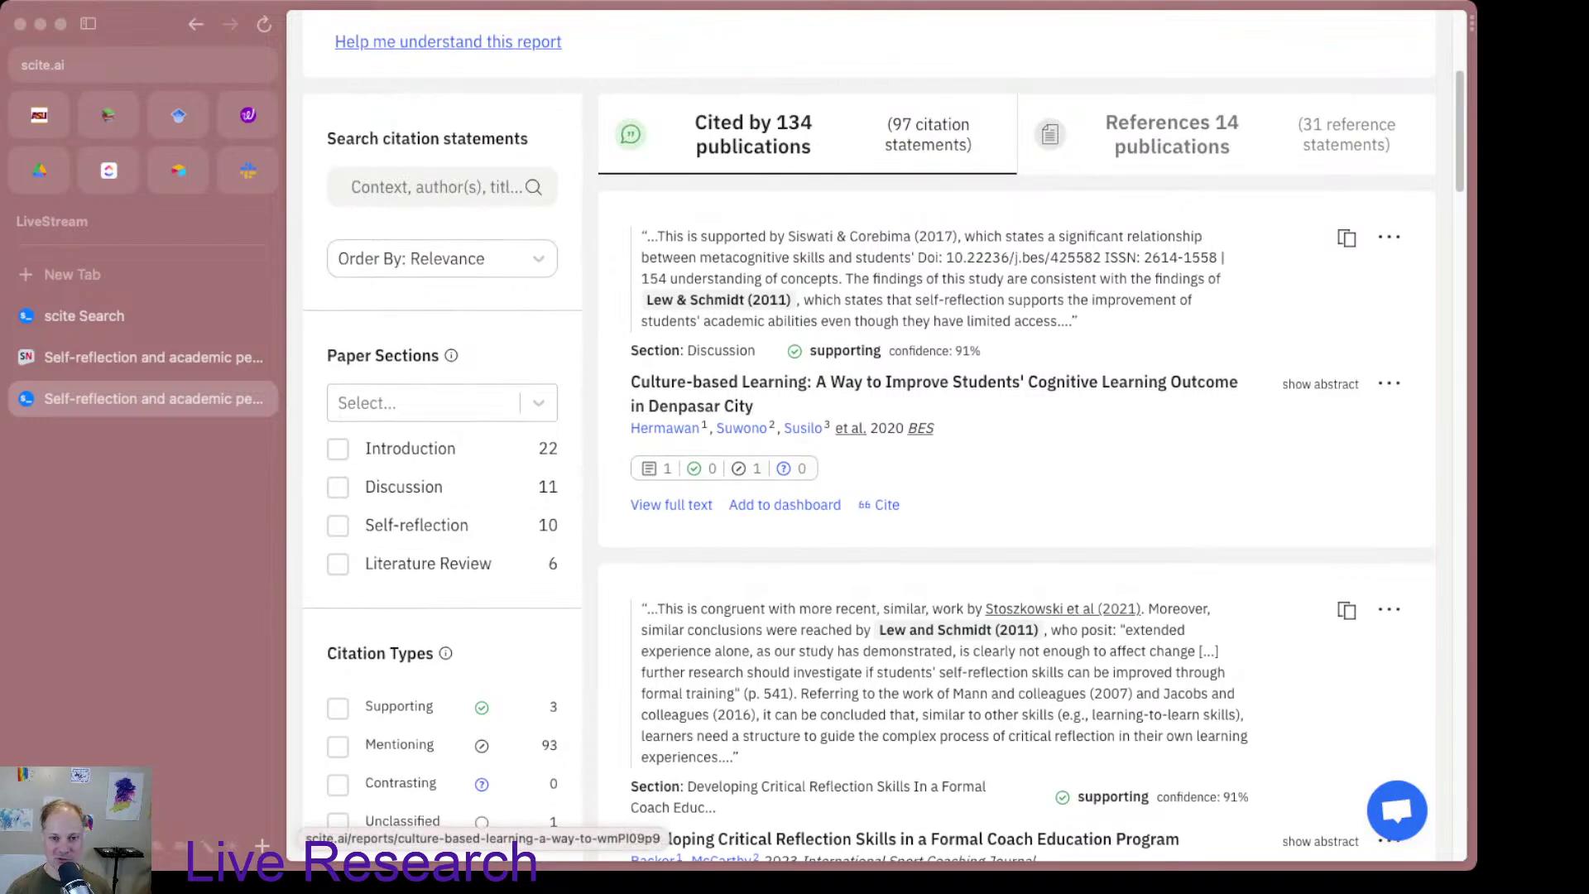
{"action": "scroll", "coordinate": [869, 435], "scroll_direction": "down", "scroll_amount": 10}
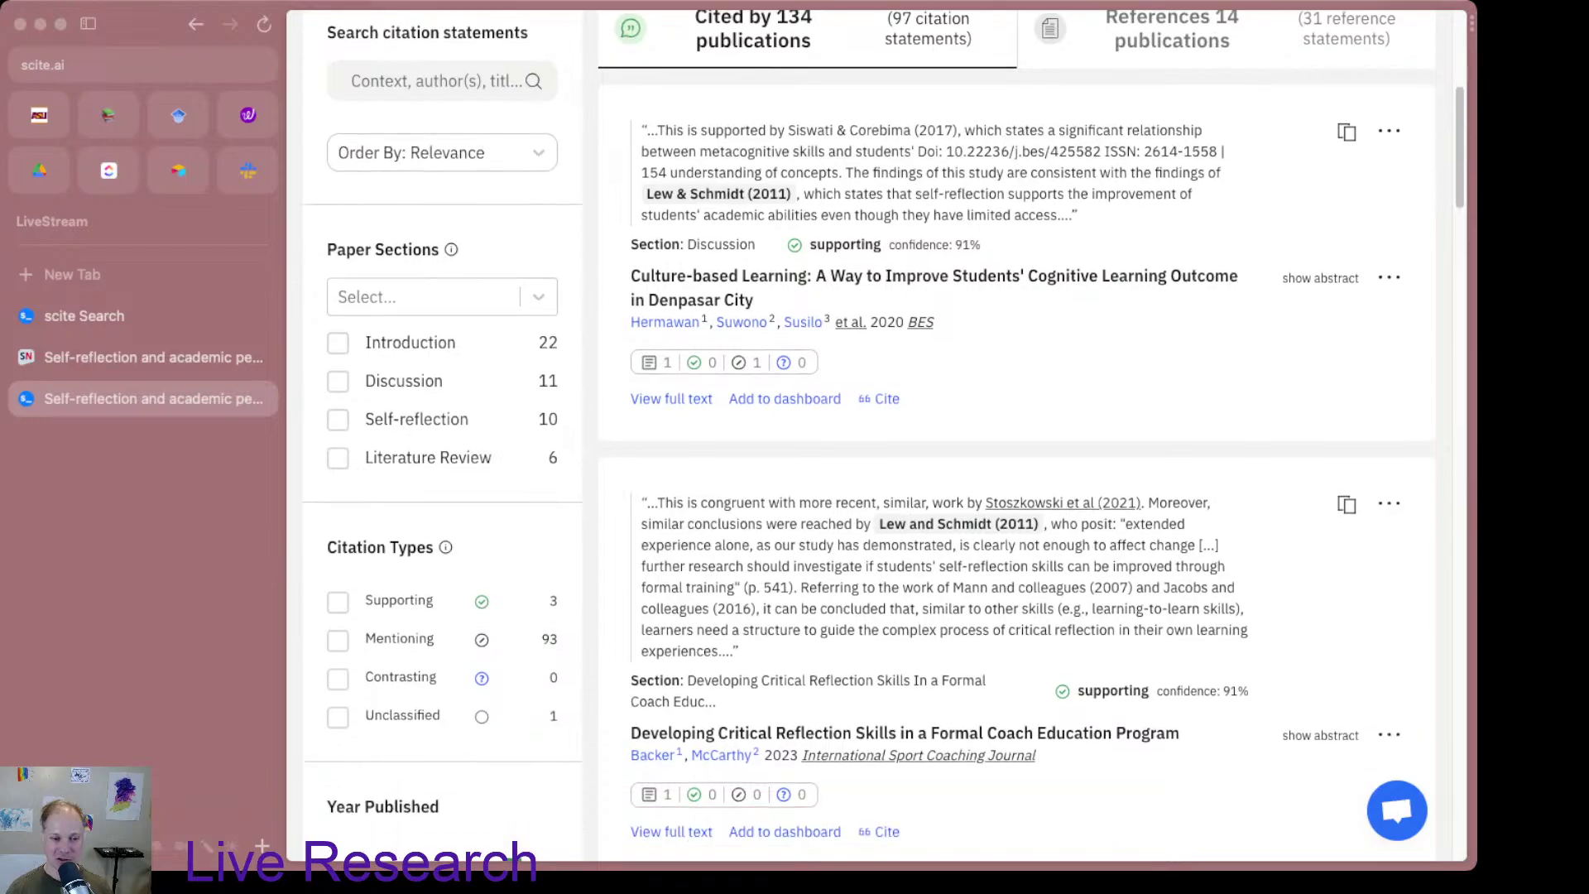
{"action": "scroll", "coordinate": [869, 435], "scroll_direction": "down", "scroll_amount": 5}
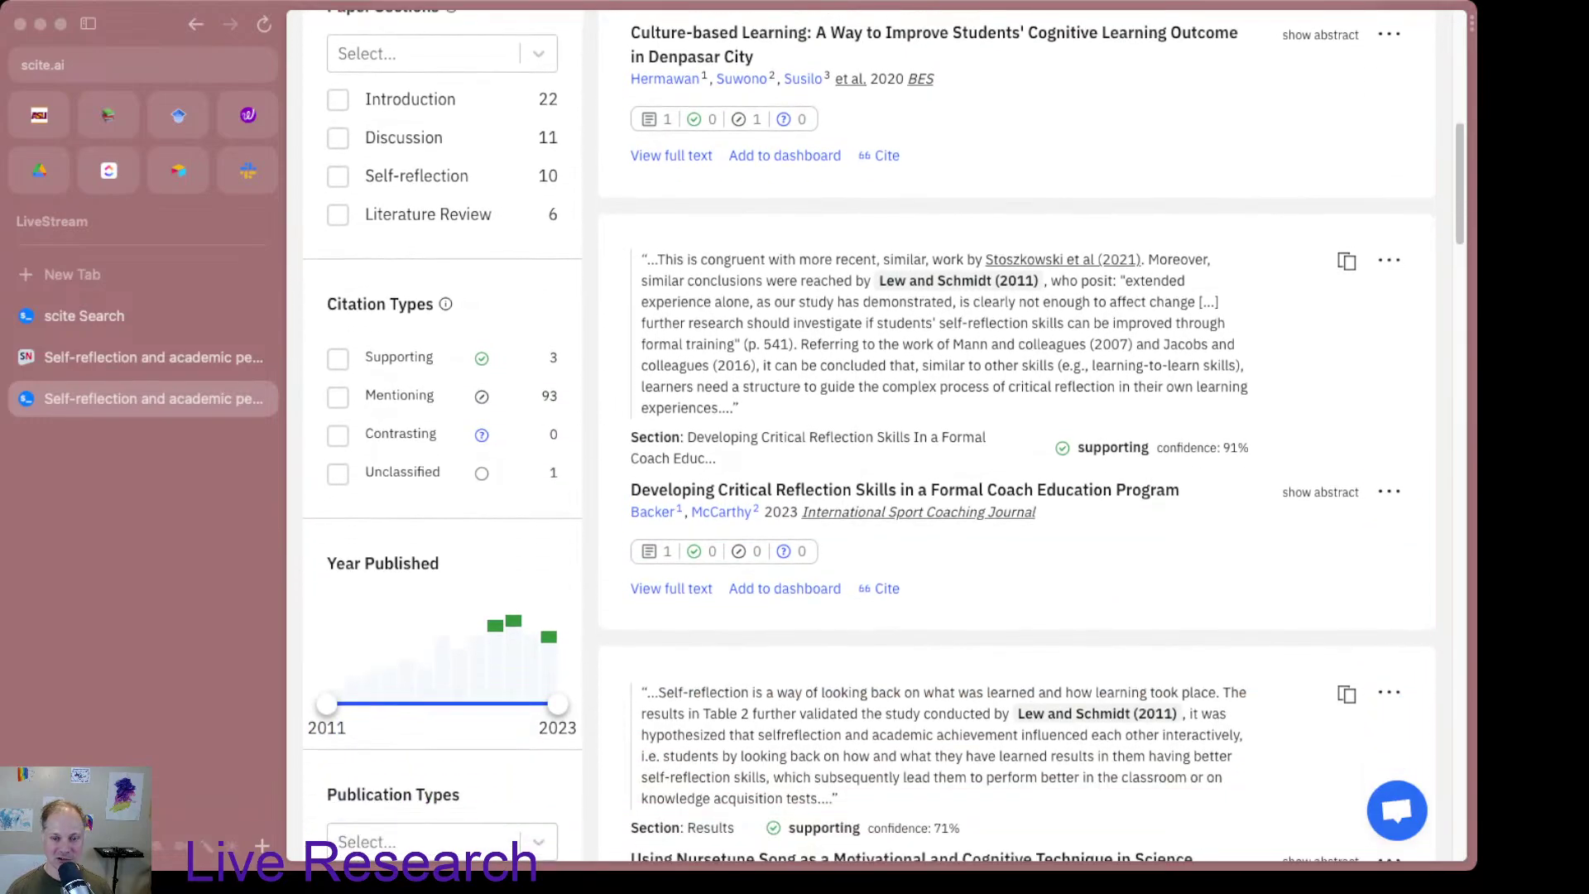
{"action": "scroll", "coordinate": [868, 435], "scroll_direction": "down", "scroll_amount": 3}
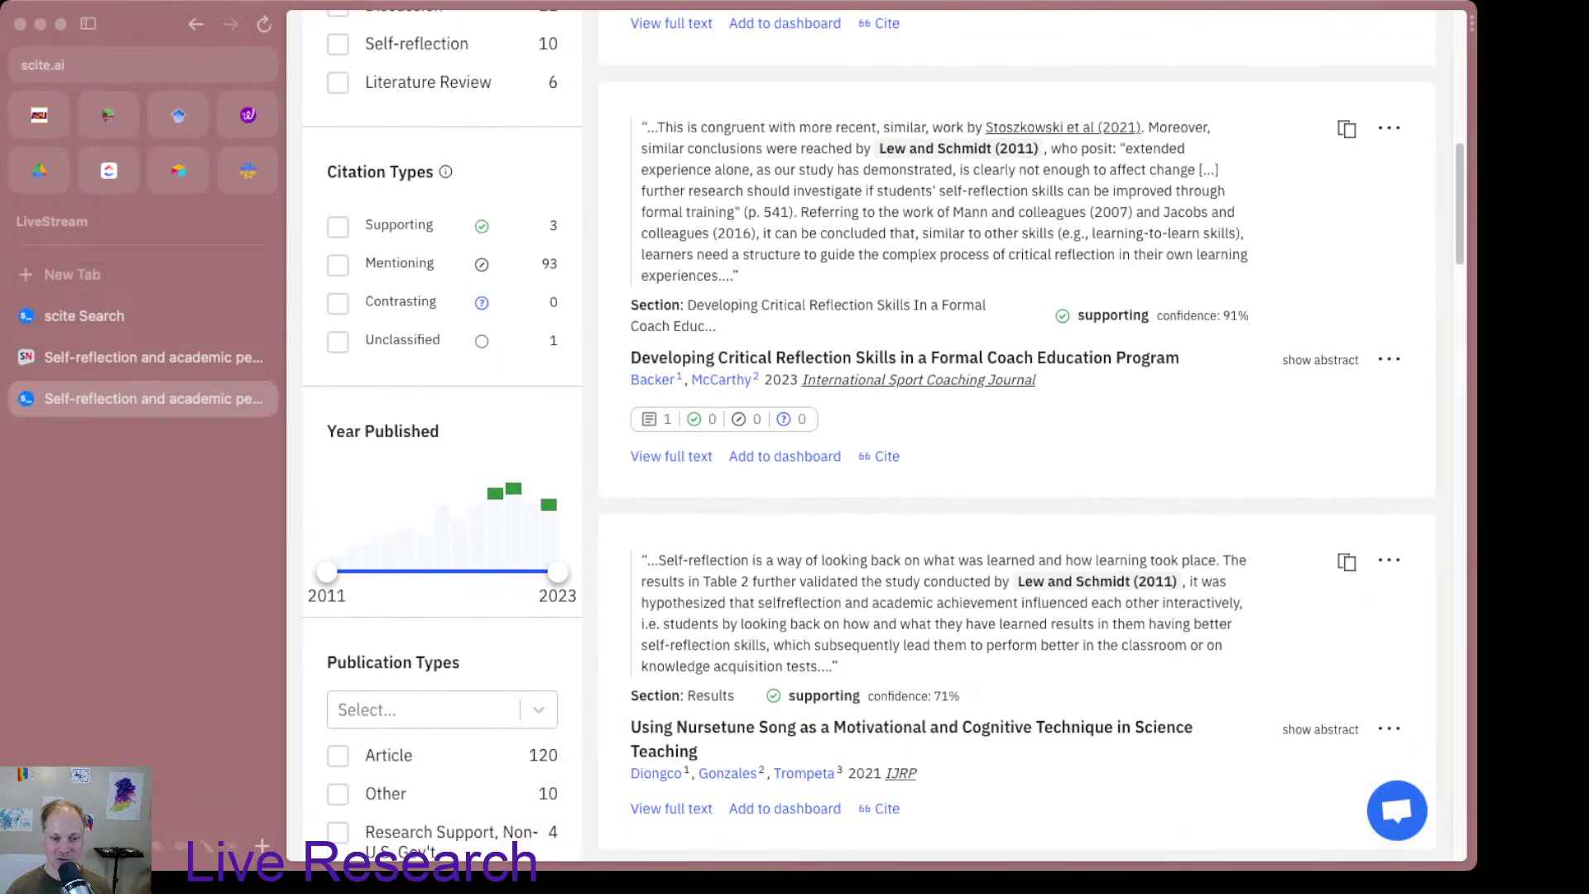
{"action": "scroll", "coordinate": [868, 435], "scroll_direction": "down", "scroll_amount": 2}
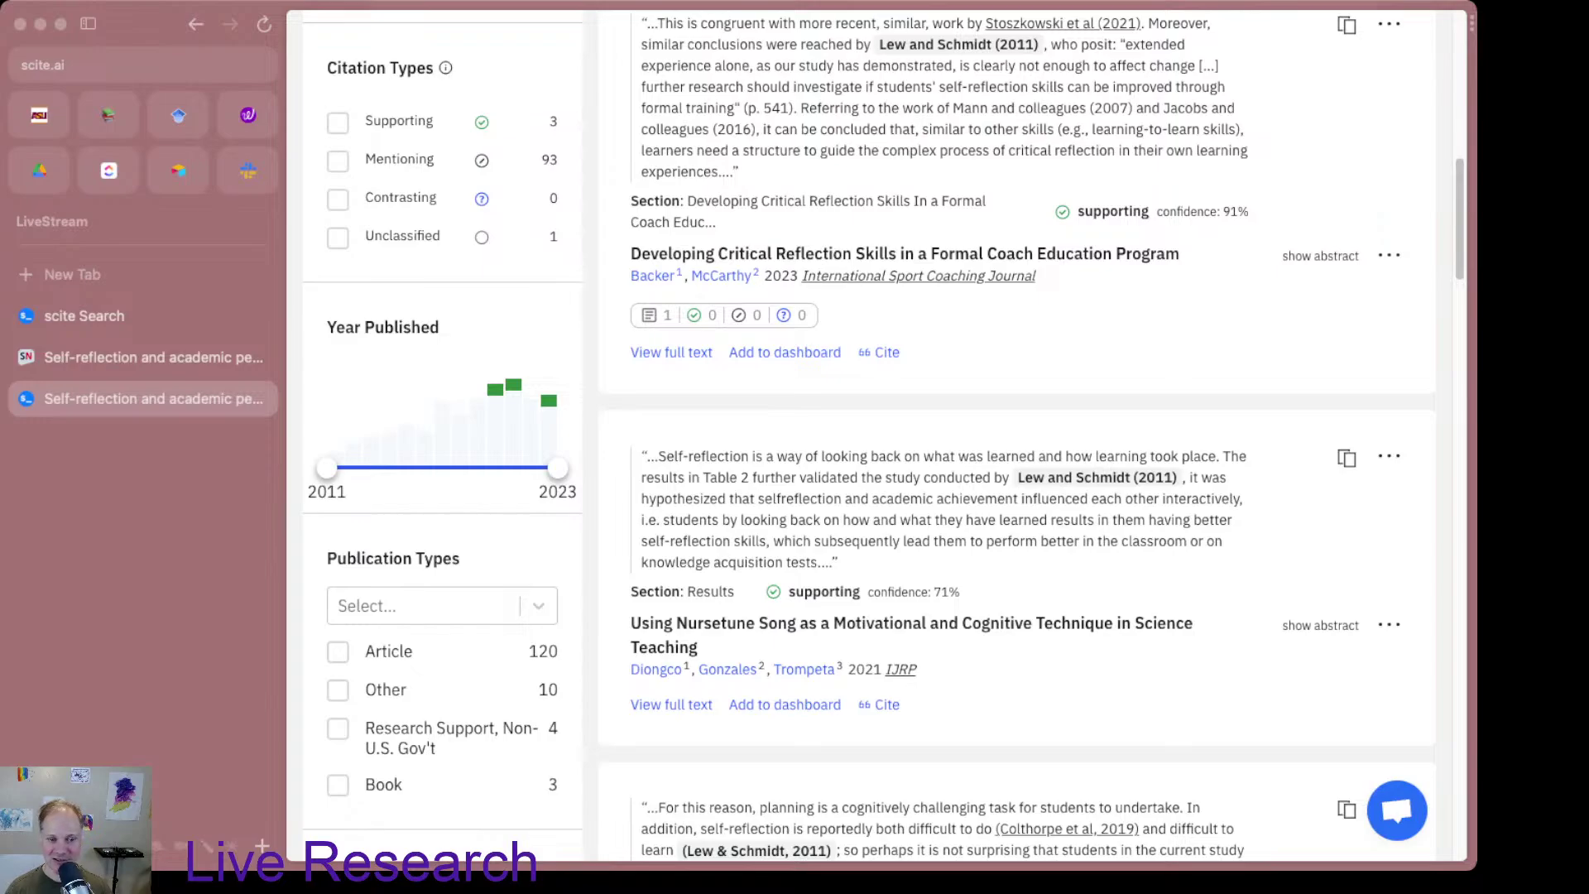
{"action": "scroll", "coordinate": [869, 435], "scroll_direction": "down", "scroll_amount": 1}
{"action": "scroll", "coordinate": [869, 551], "scroll_direction": "down", "scroll_amount": 2}
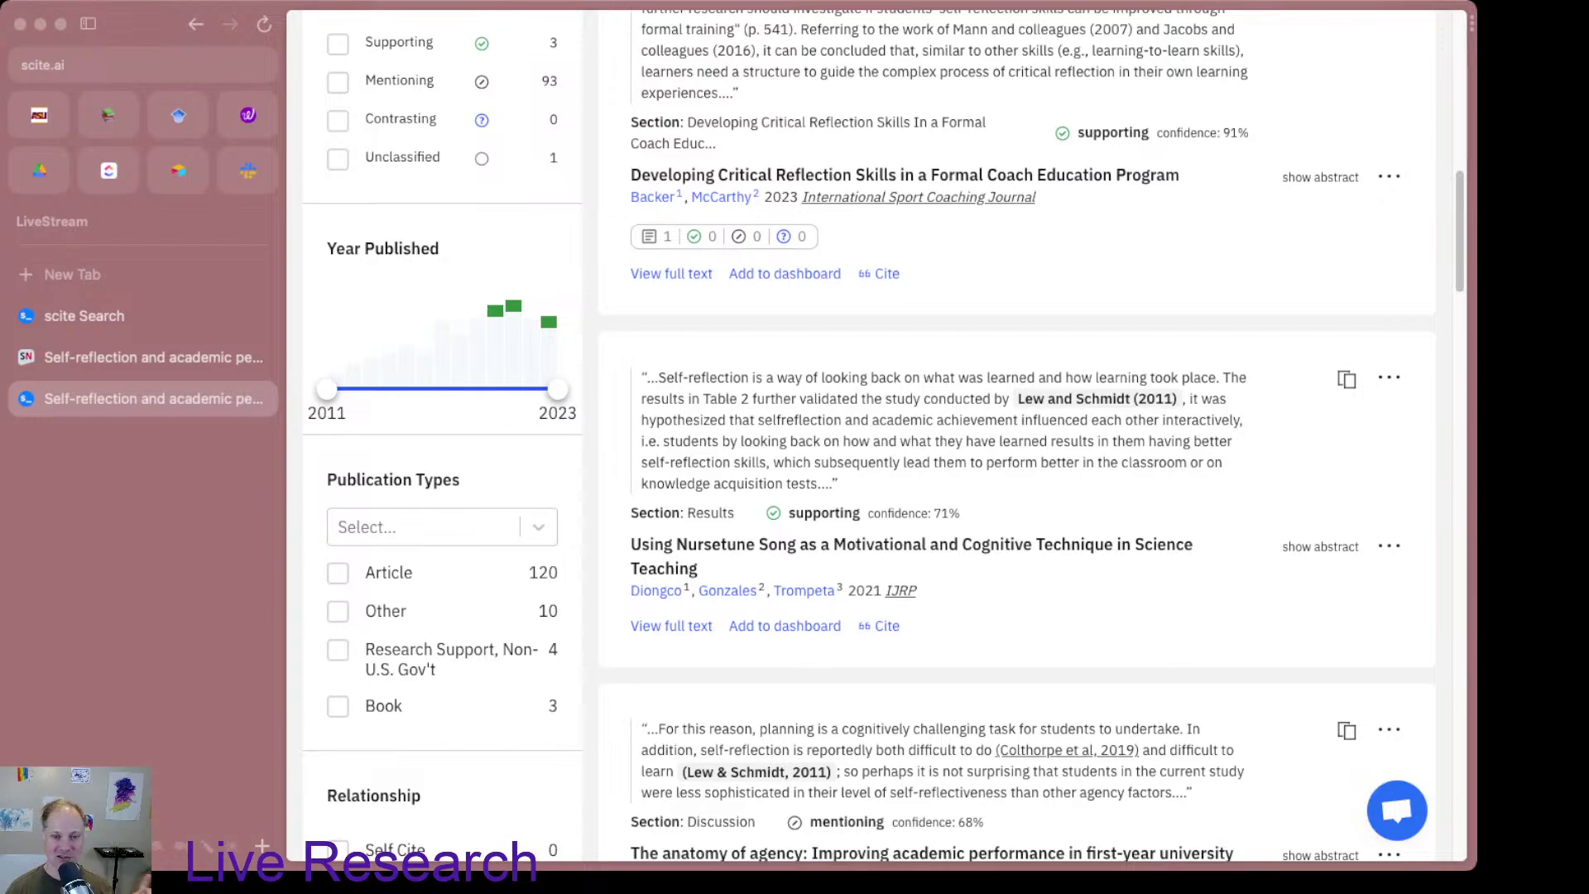
{"action": "scroll", "coordinate": [546, 305], "scroll_direction": "down", "scroll_amount": 5}
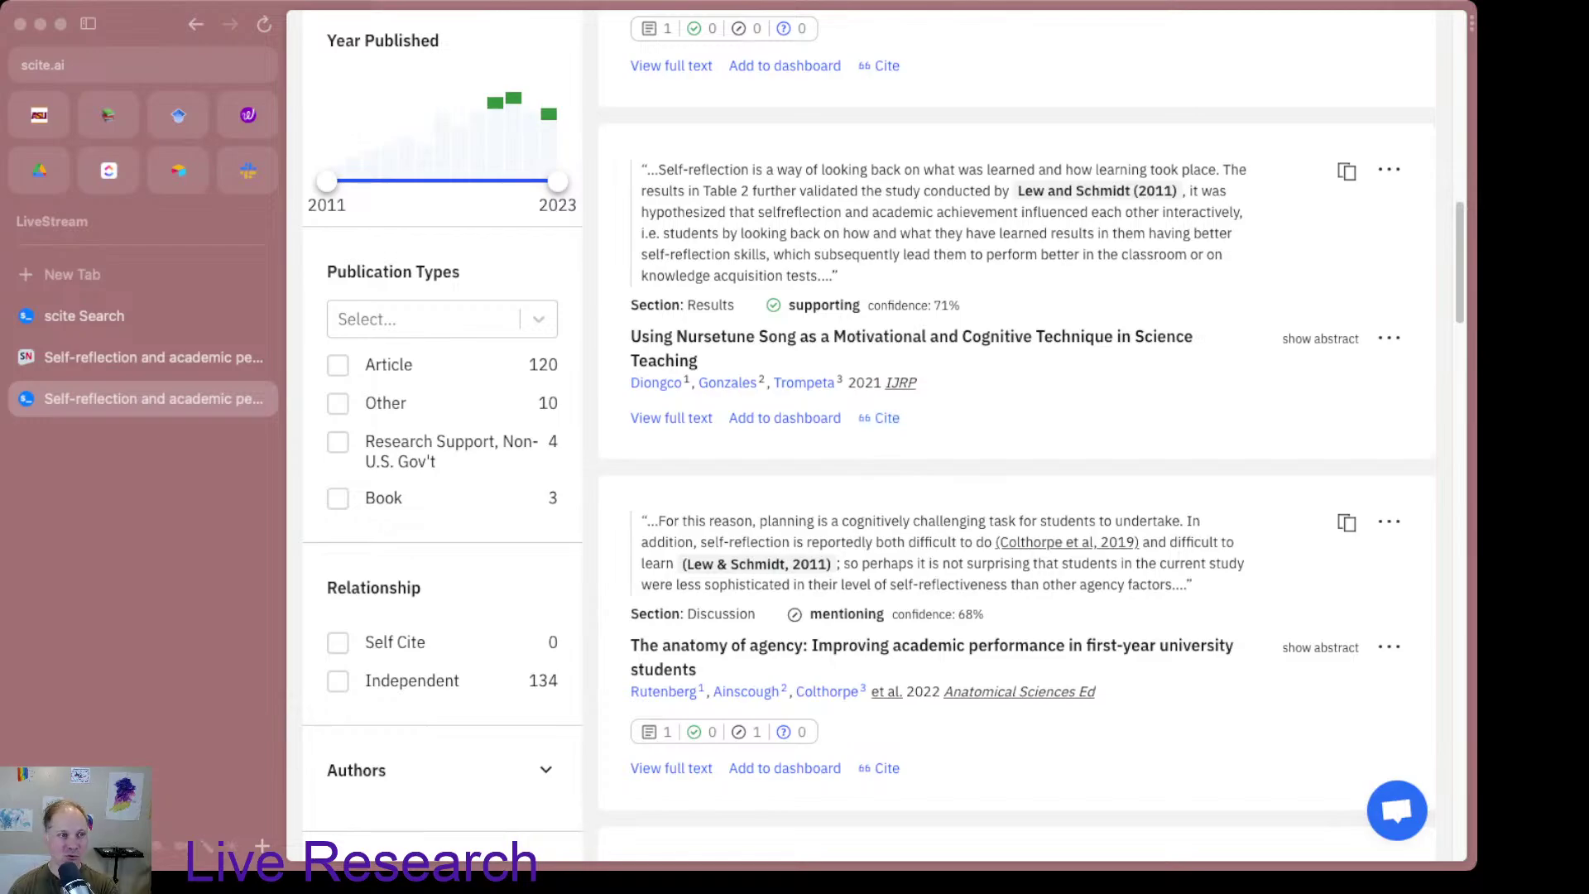
{"action": "scroll", "coordinate": [869, 446], "scroll_direction": "up", "scroll_amount": 15}
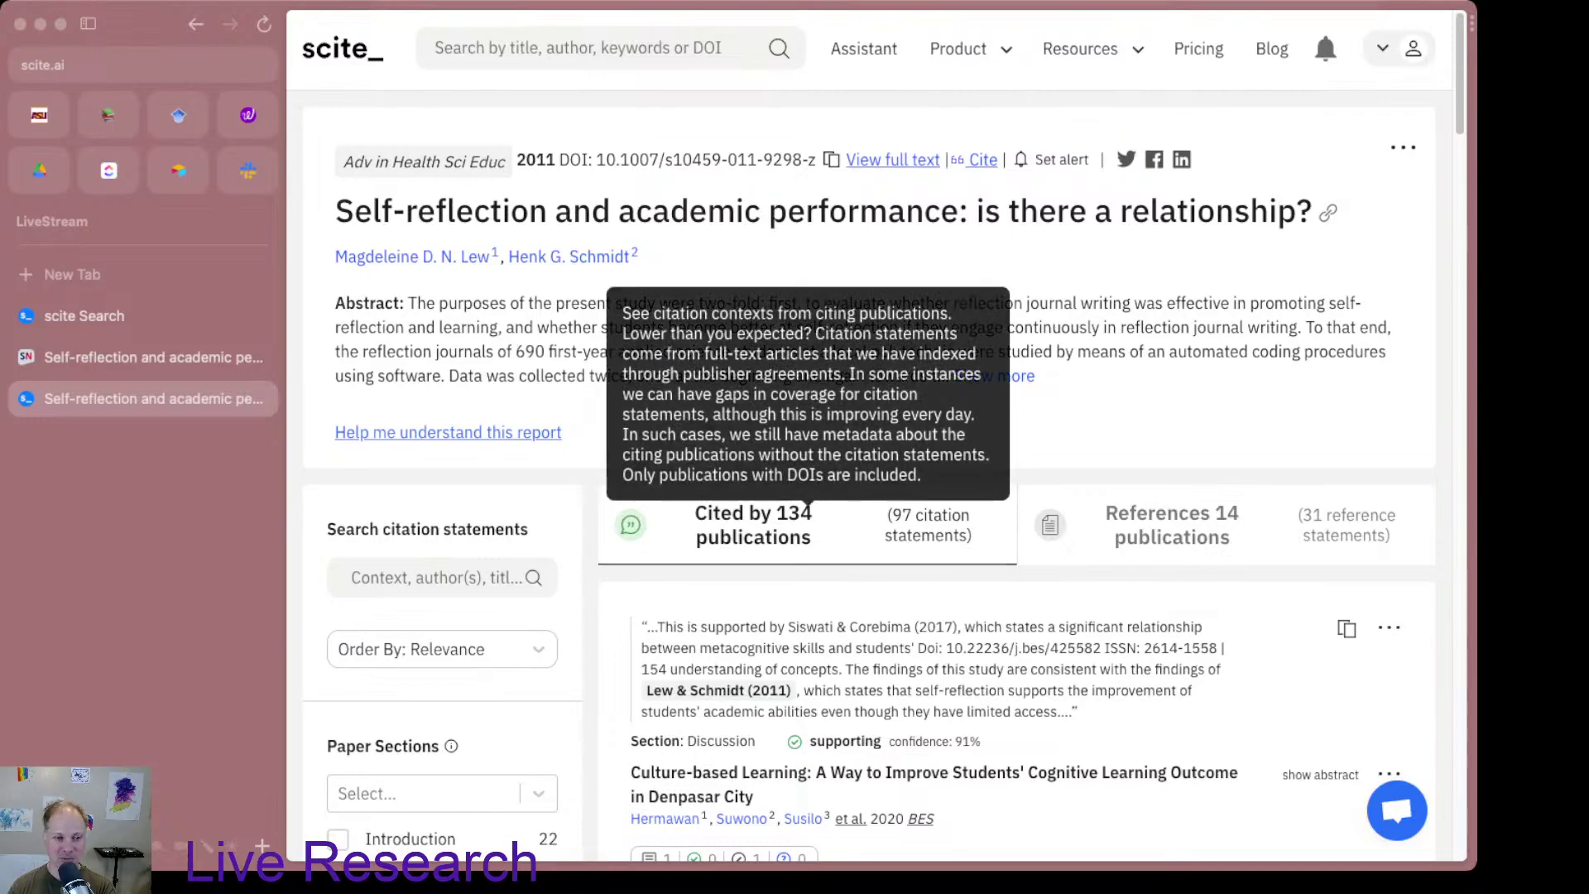
{"action": "scroll", "coordinate": [868, 446], "scroll_direction": "down", "scroll_amount": 3}
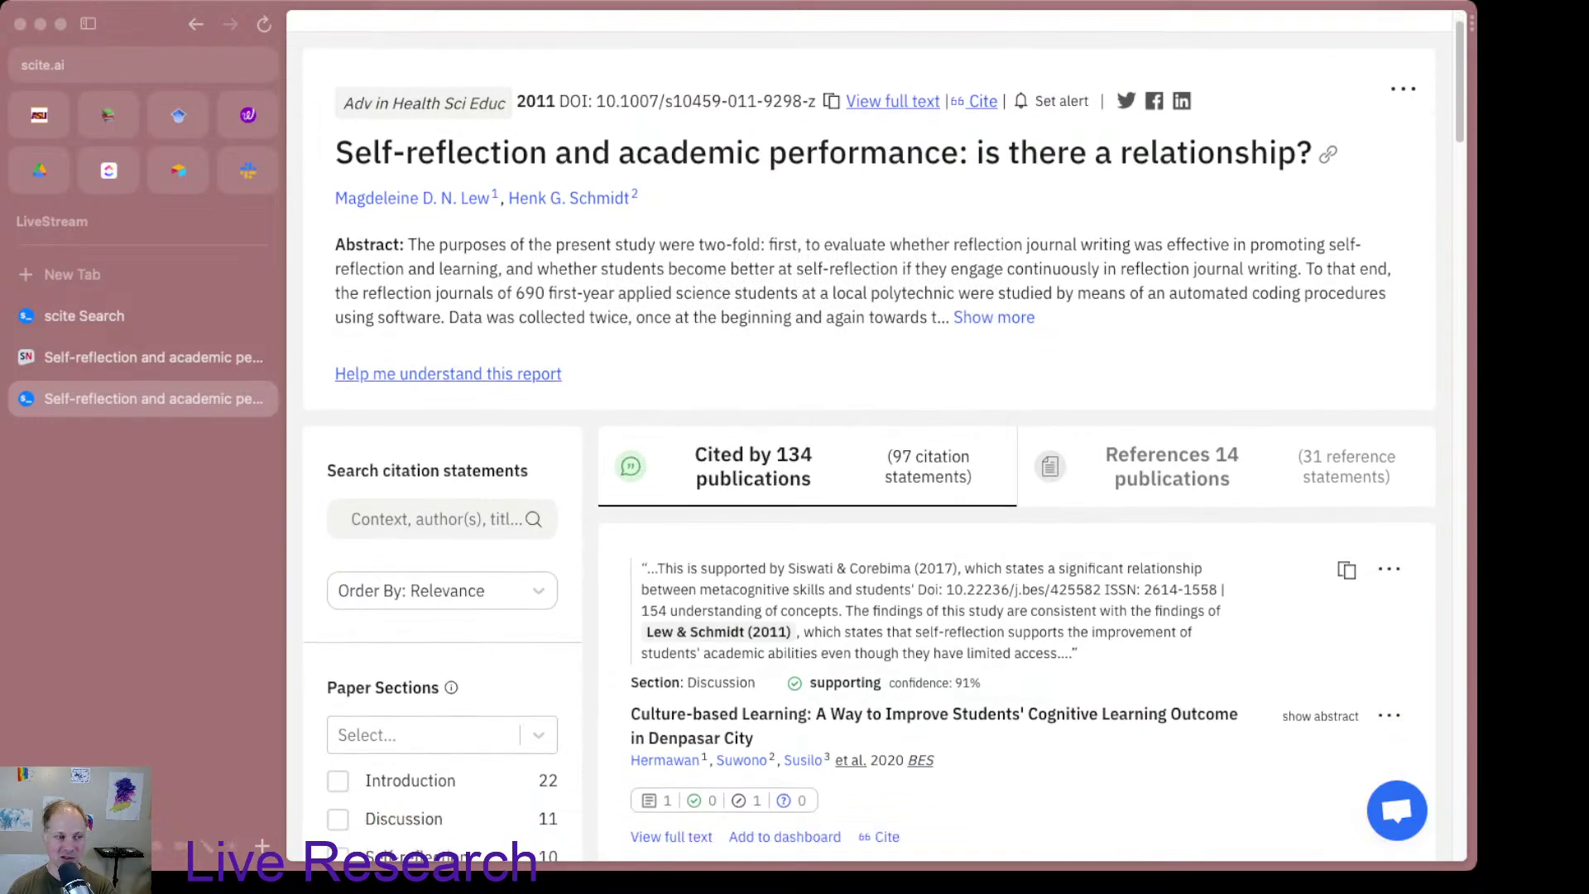
{"action": "scroll", "coordinate": [910, 414], "scroll_direction": "down", "scroll_amount": 6}
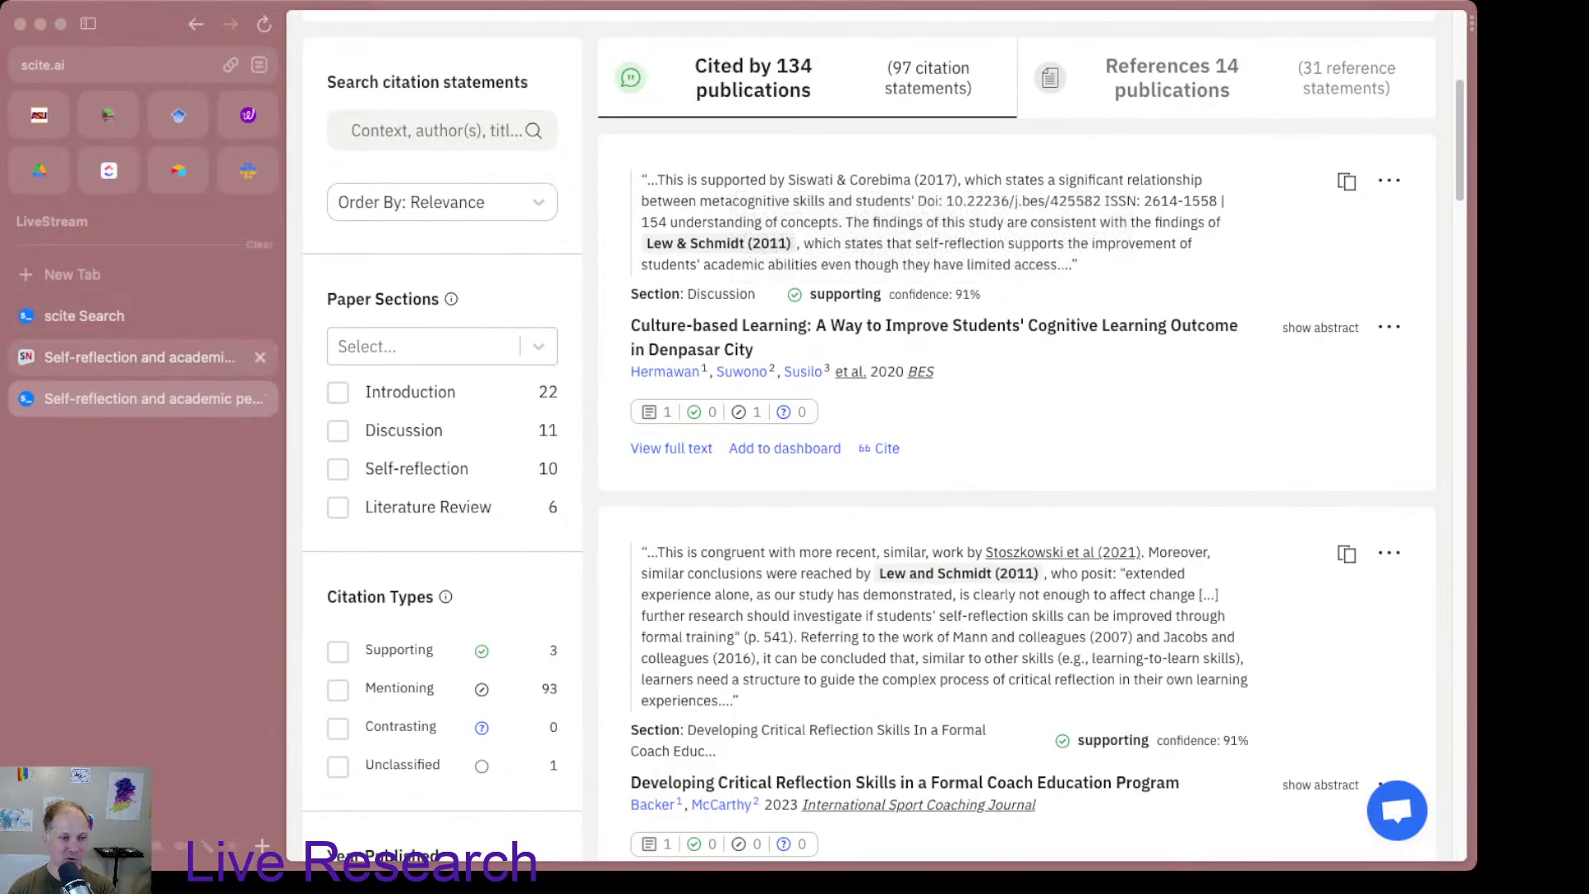
Step: Go back to the scite search results and open the self-reflection paper's mentioning citation statements in another new tab
{"action": "left_click", "coordinate": [139, 357]}
{"action": "left_click", "coordinate": [124, 315]}
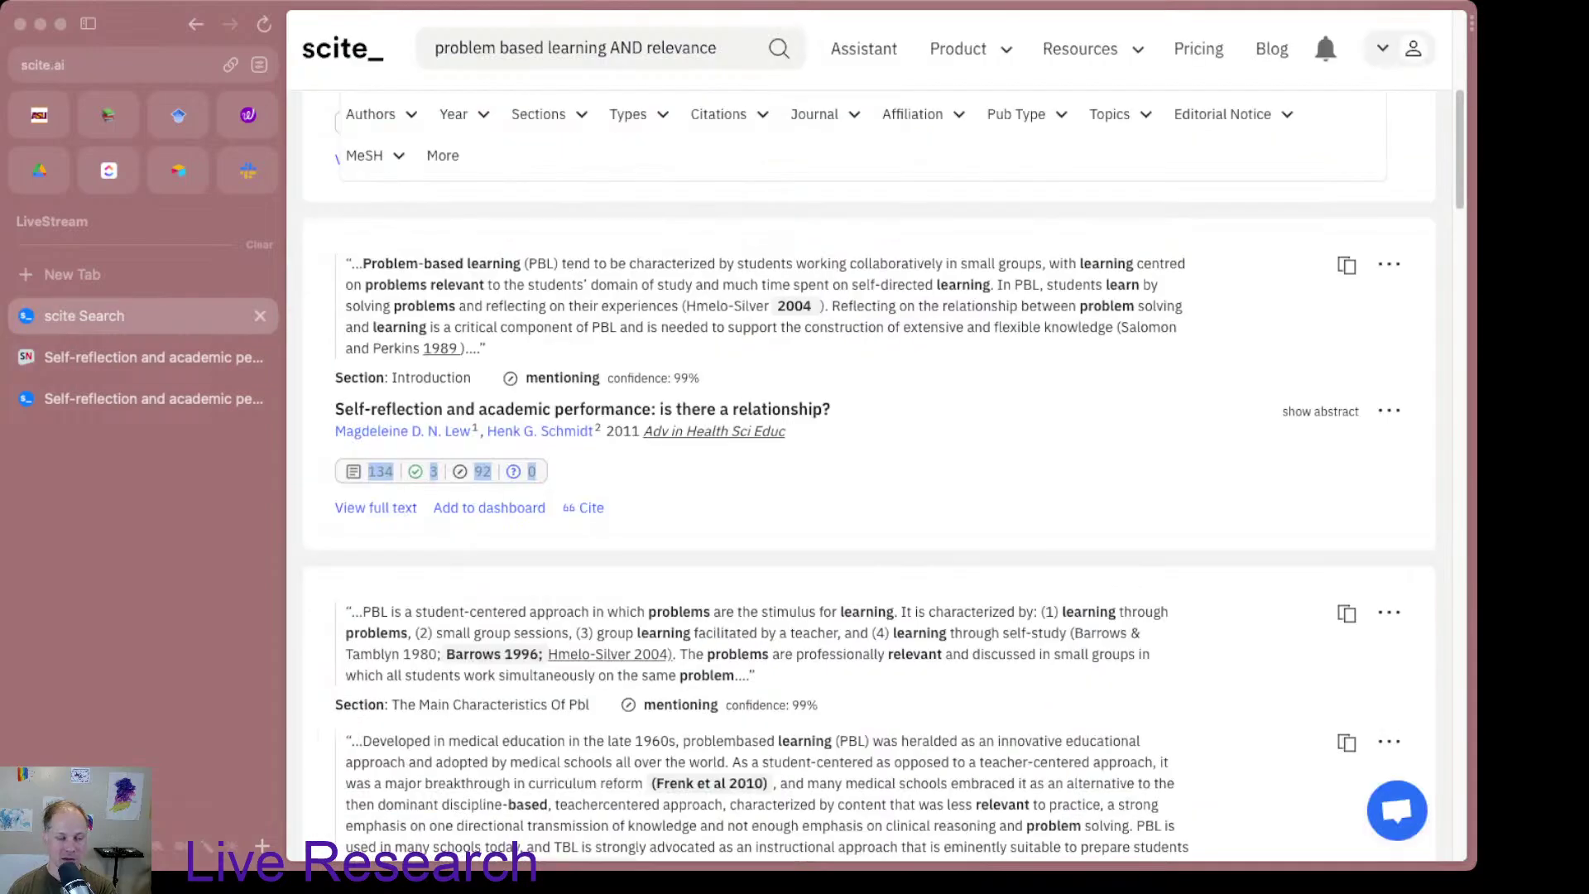
{"action": "scroll", "coordinate": [869, 480], "scroll_direction": "up", "scroll_amount": 1}
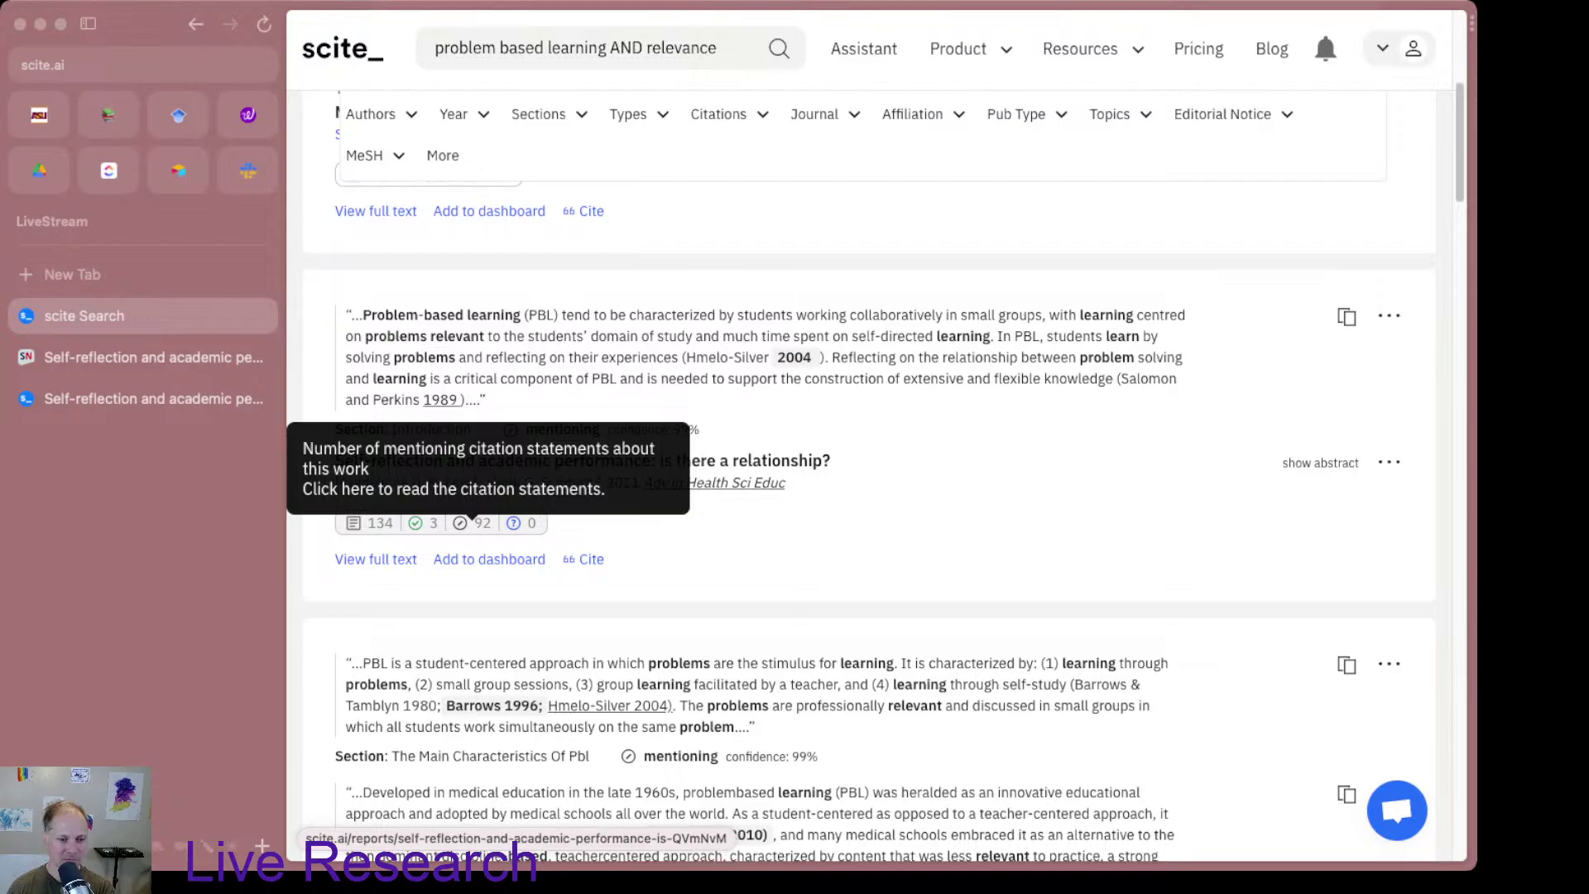
{"action": "left_click", "coordinate": [472, 523], "text": "super"}
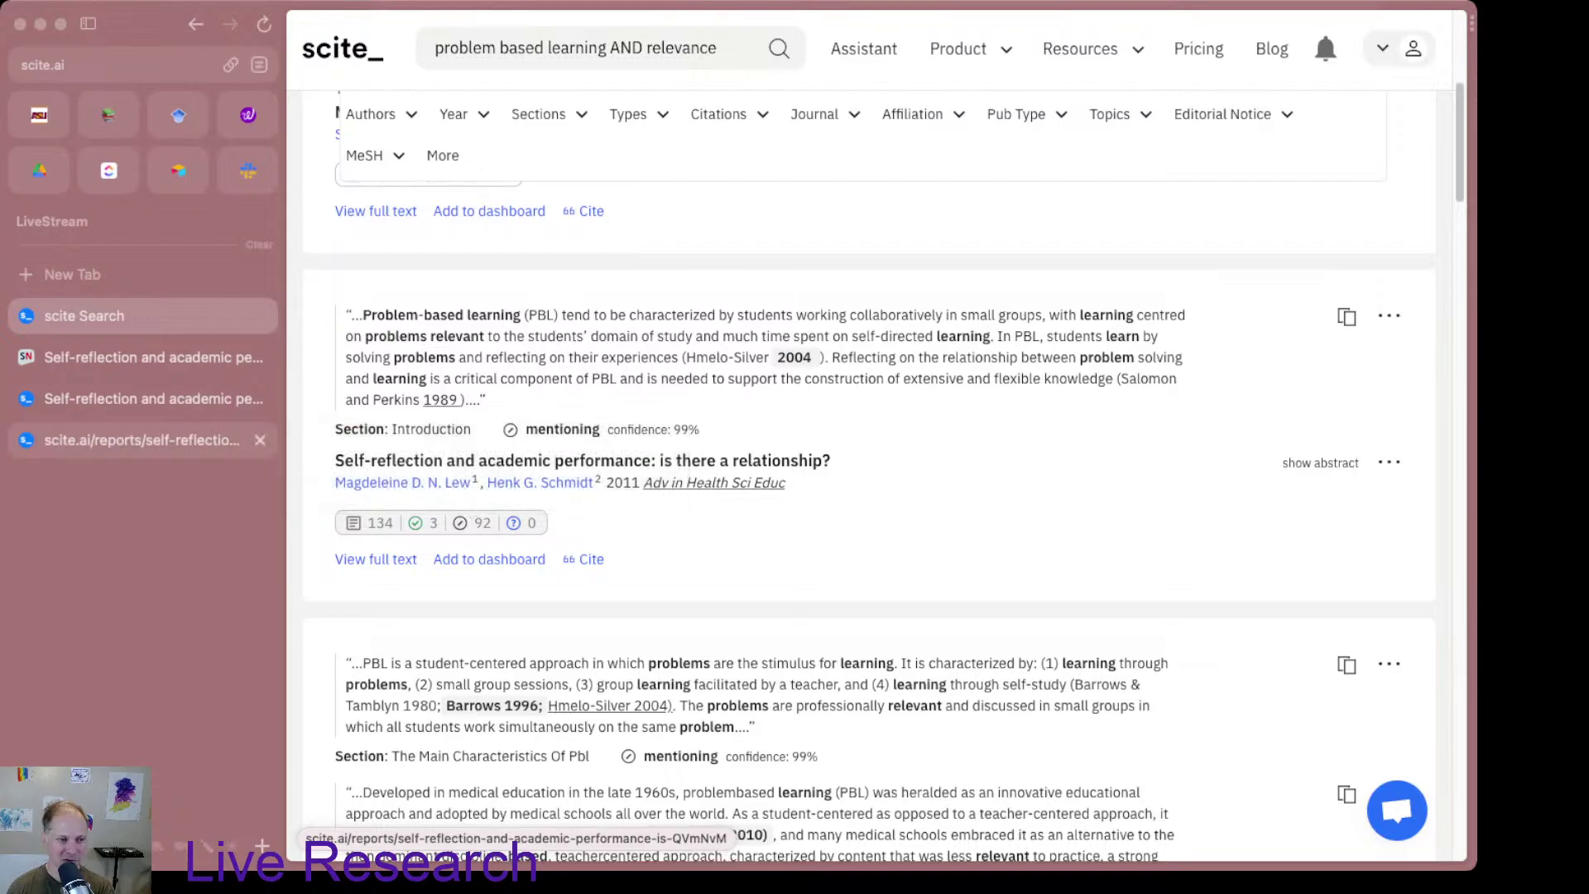
{"action": "left_click", "coordinate": [141, 439]}
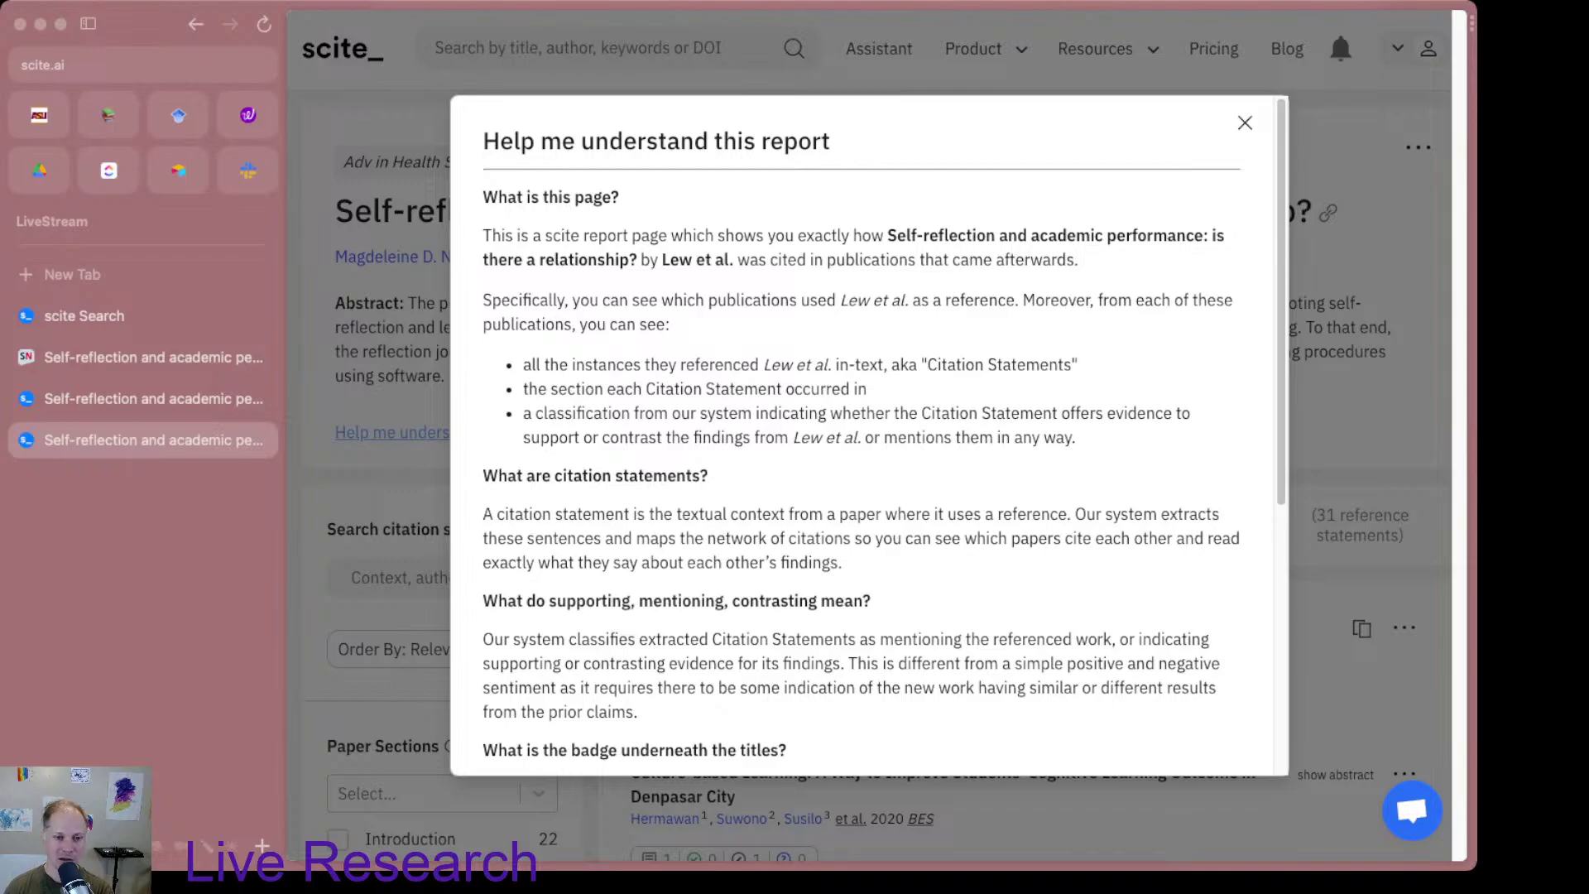
Step: Read the help explanation of the citation report, close it and look at the paper's Springer article tab
{"action": "scroll", "coordinate": [869, 434], "scroll_direction": "down", "scroll_amount": 1}
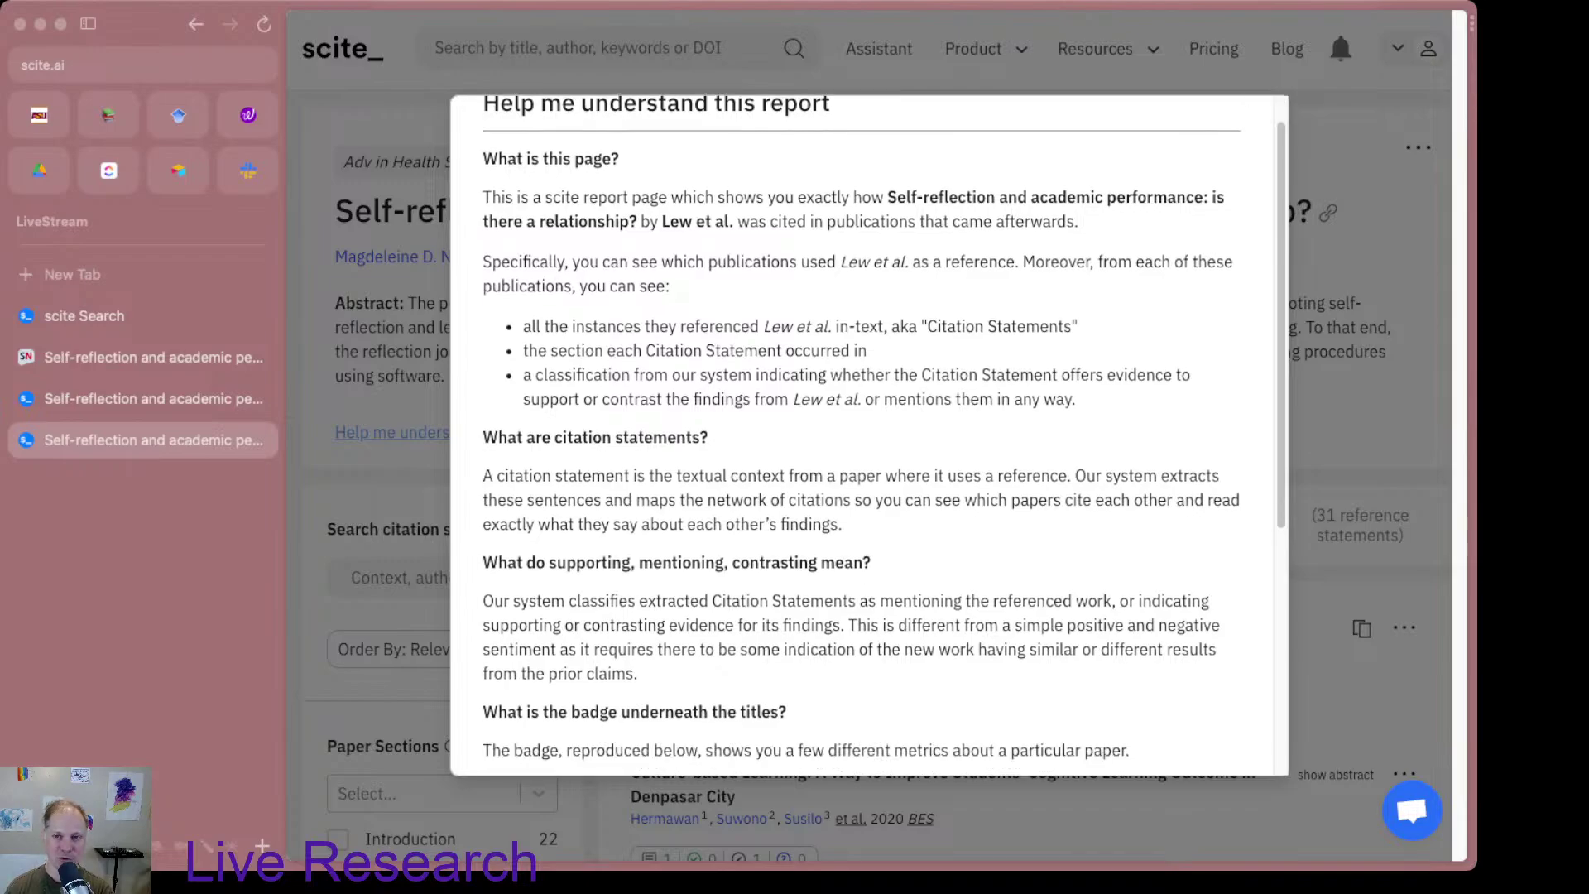
{"action": "key", "text": "Escape"}
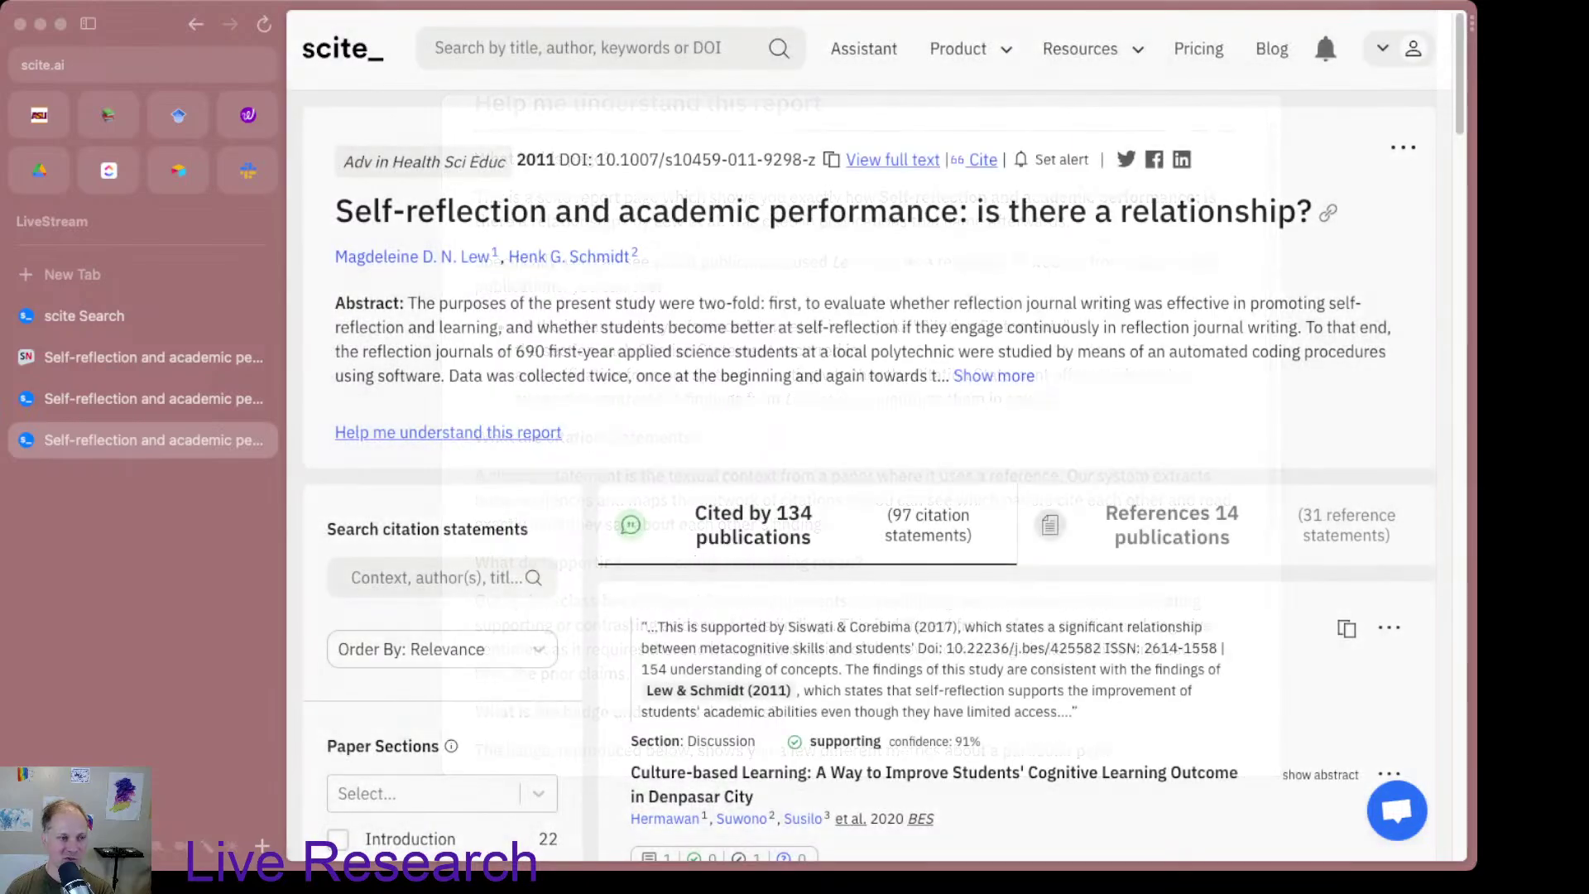
{"action": "left_click", "coordinate": [141, 357]}
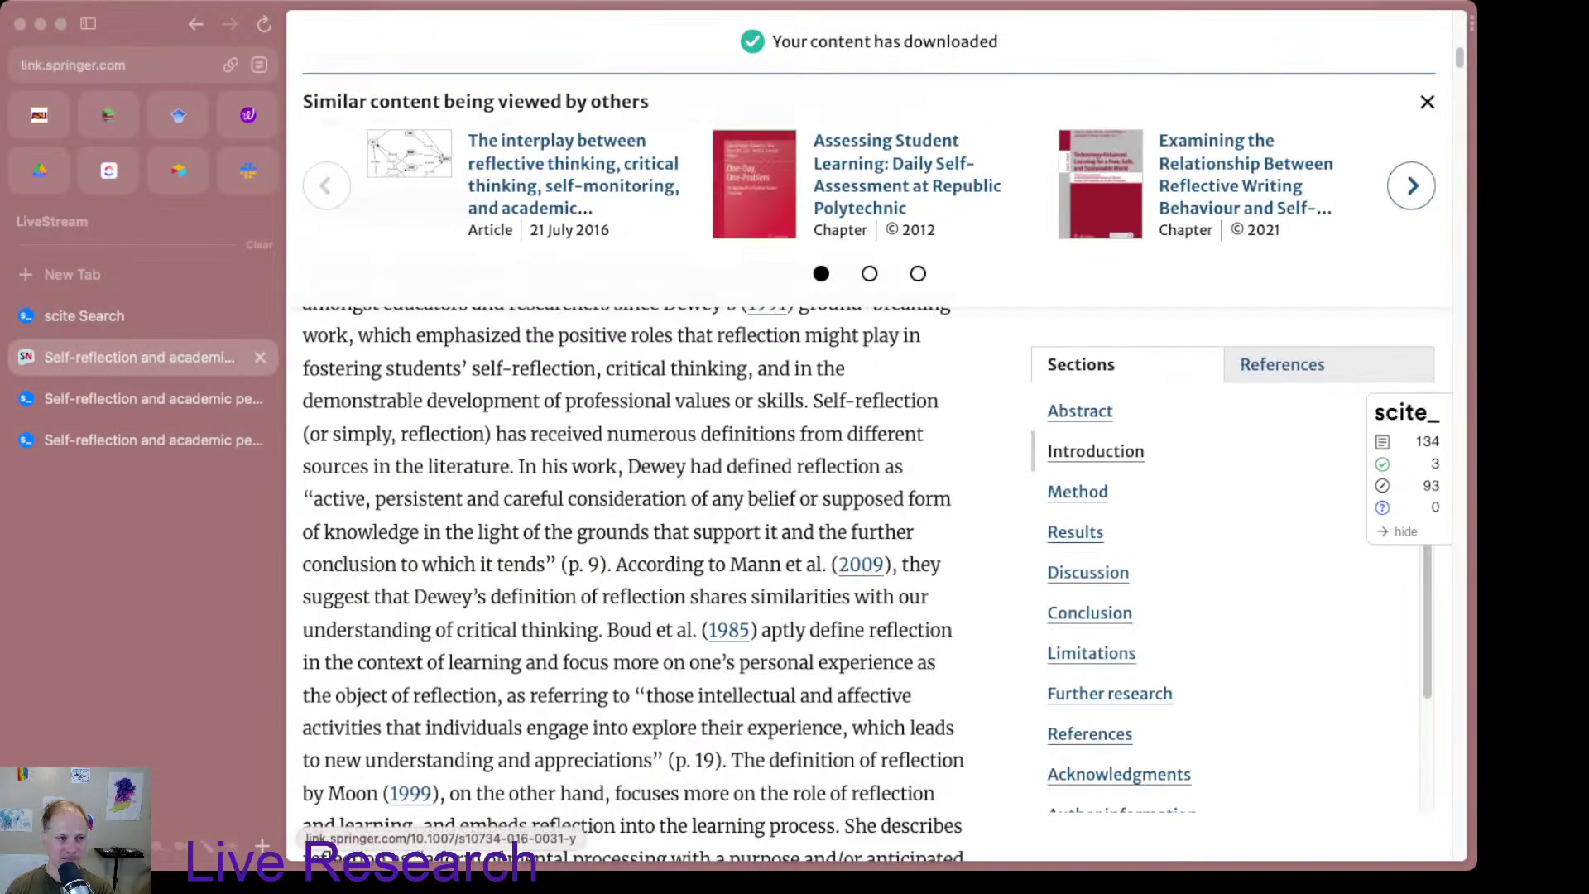
Step: Return to the scite search results and open the report of all publications citing the self-reflection paper in a new tab
{"action": "left_click", "coordinate": [141, 316]}
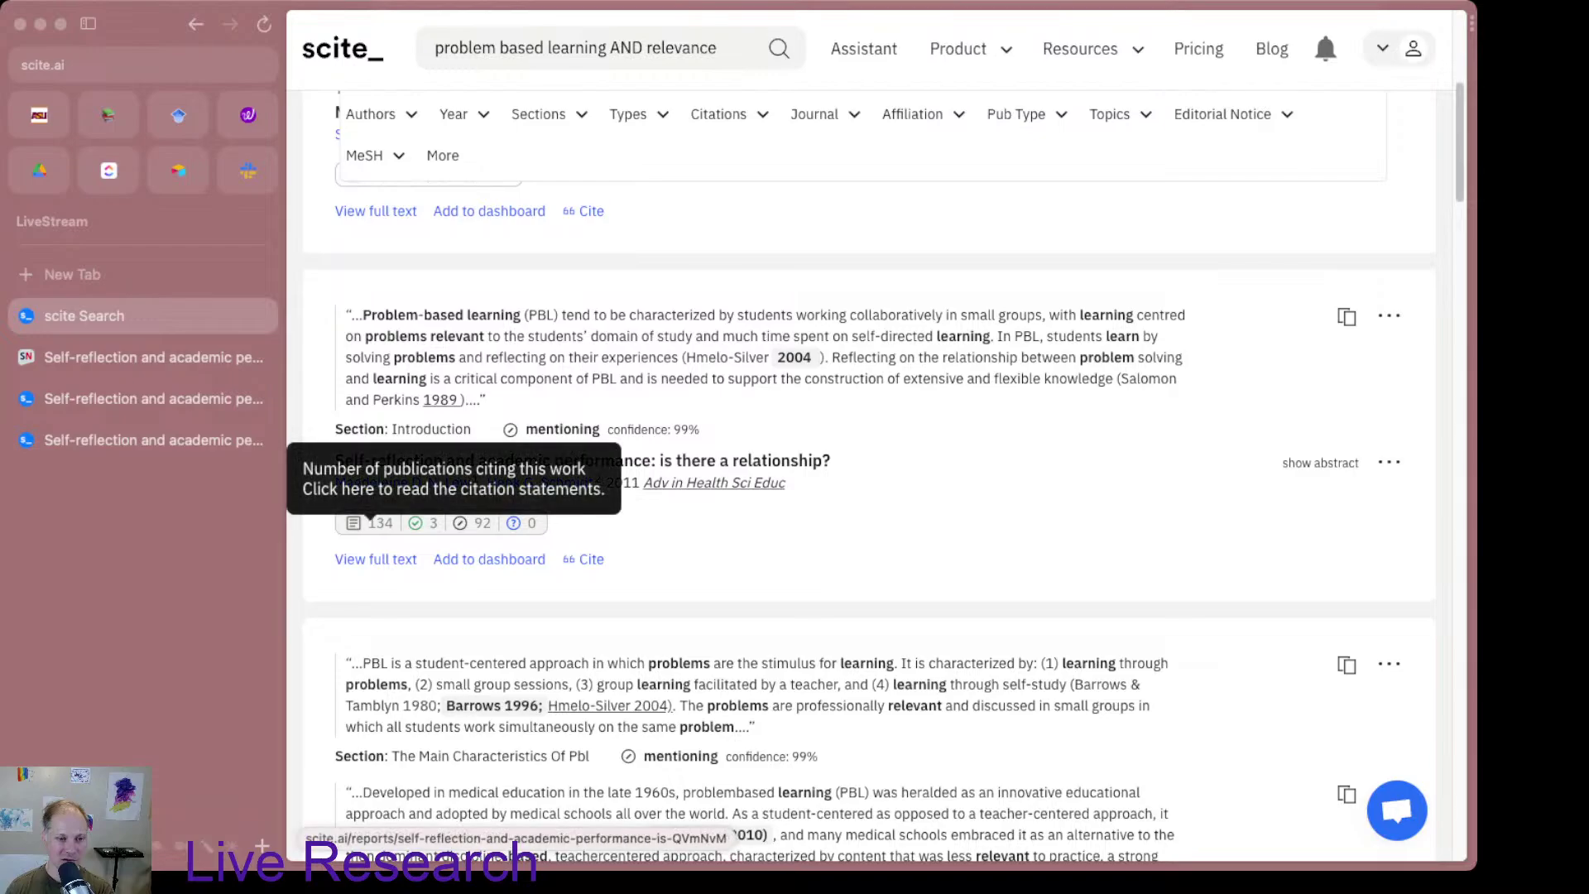
{"action": "left_click", "coordinate": [369, 521]}
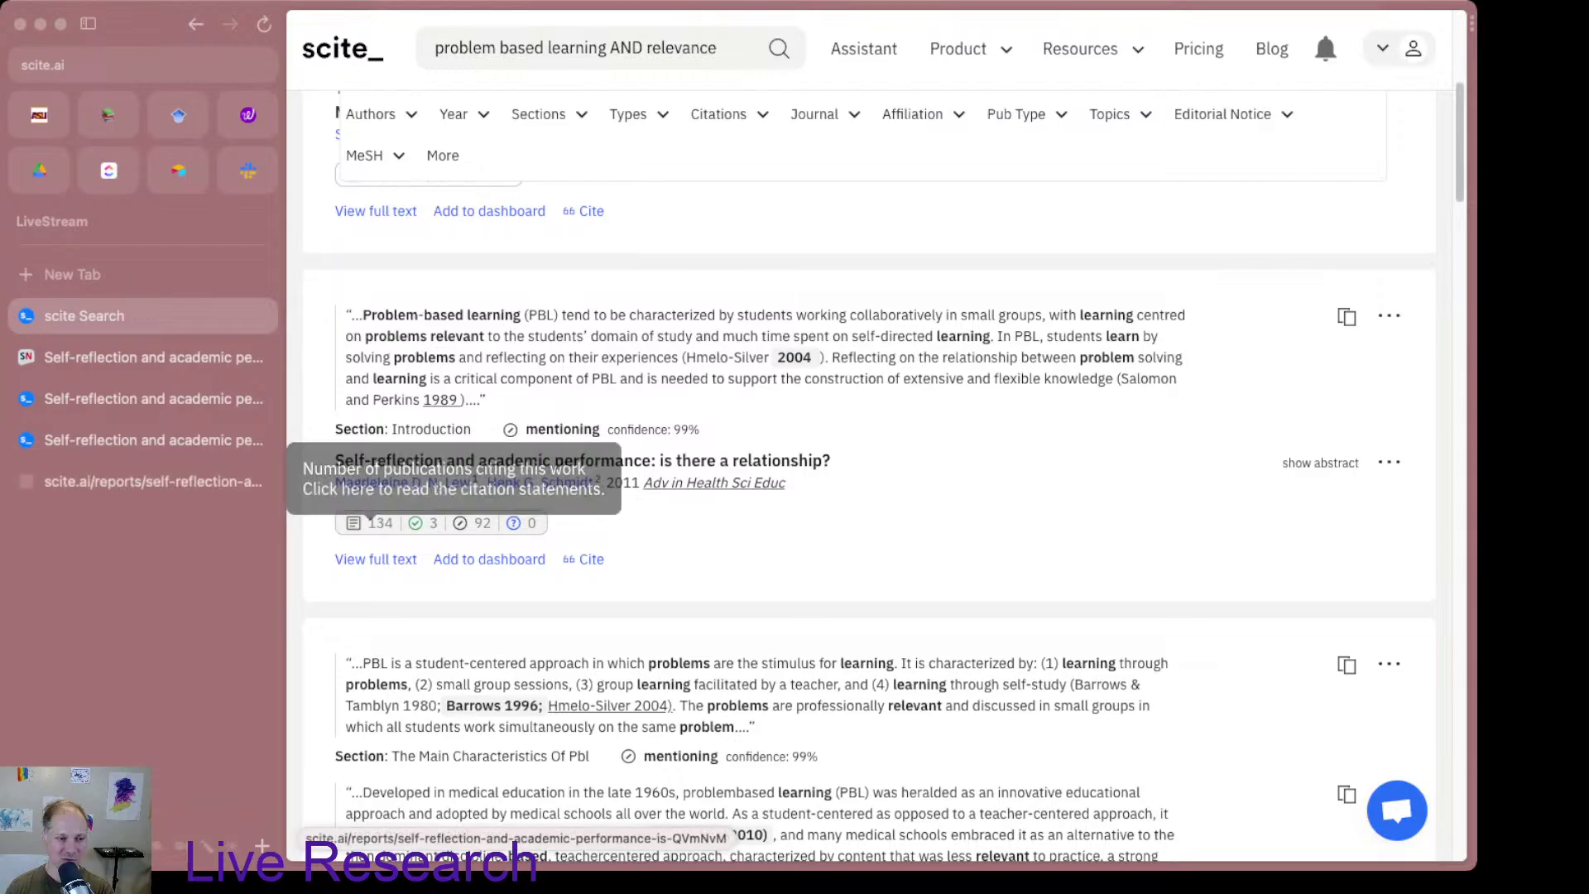
{"action": "left_click", "coordinate": [583, 460]}
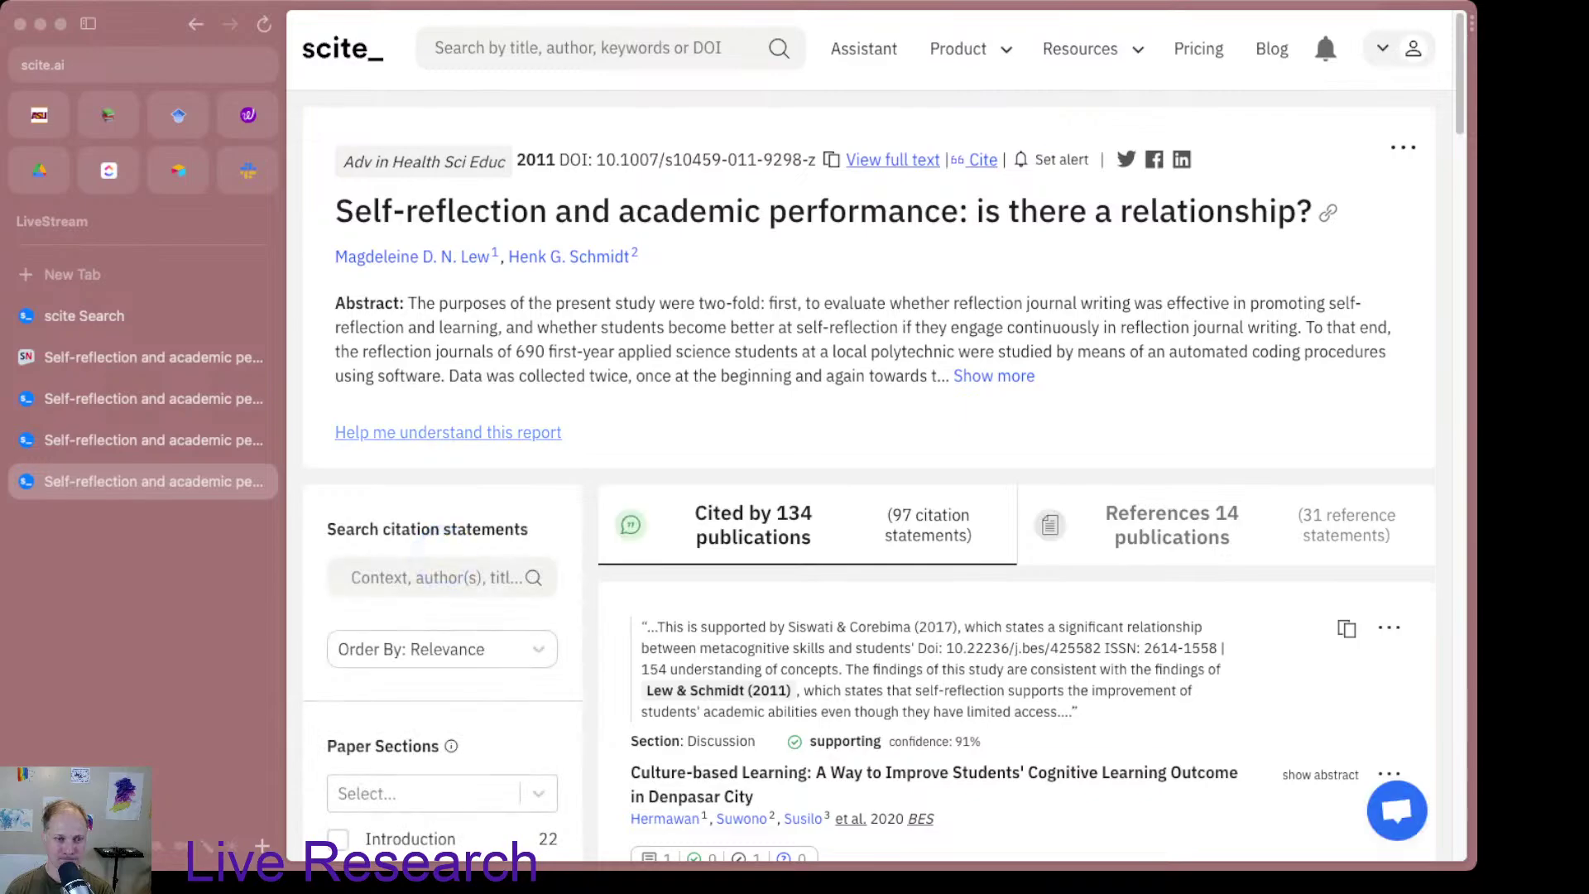
Step: Check the "Help me understand this report" explanation in both of the newest self-reflection report tabs
{"action": "left_click", "coordinate": [448, 432]}
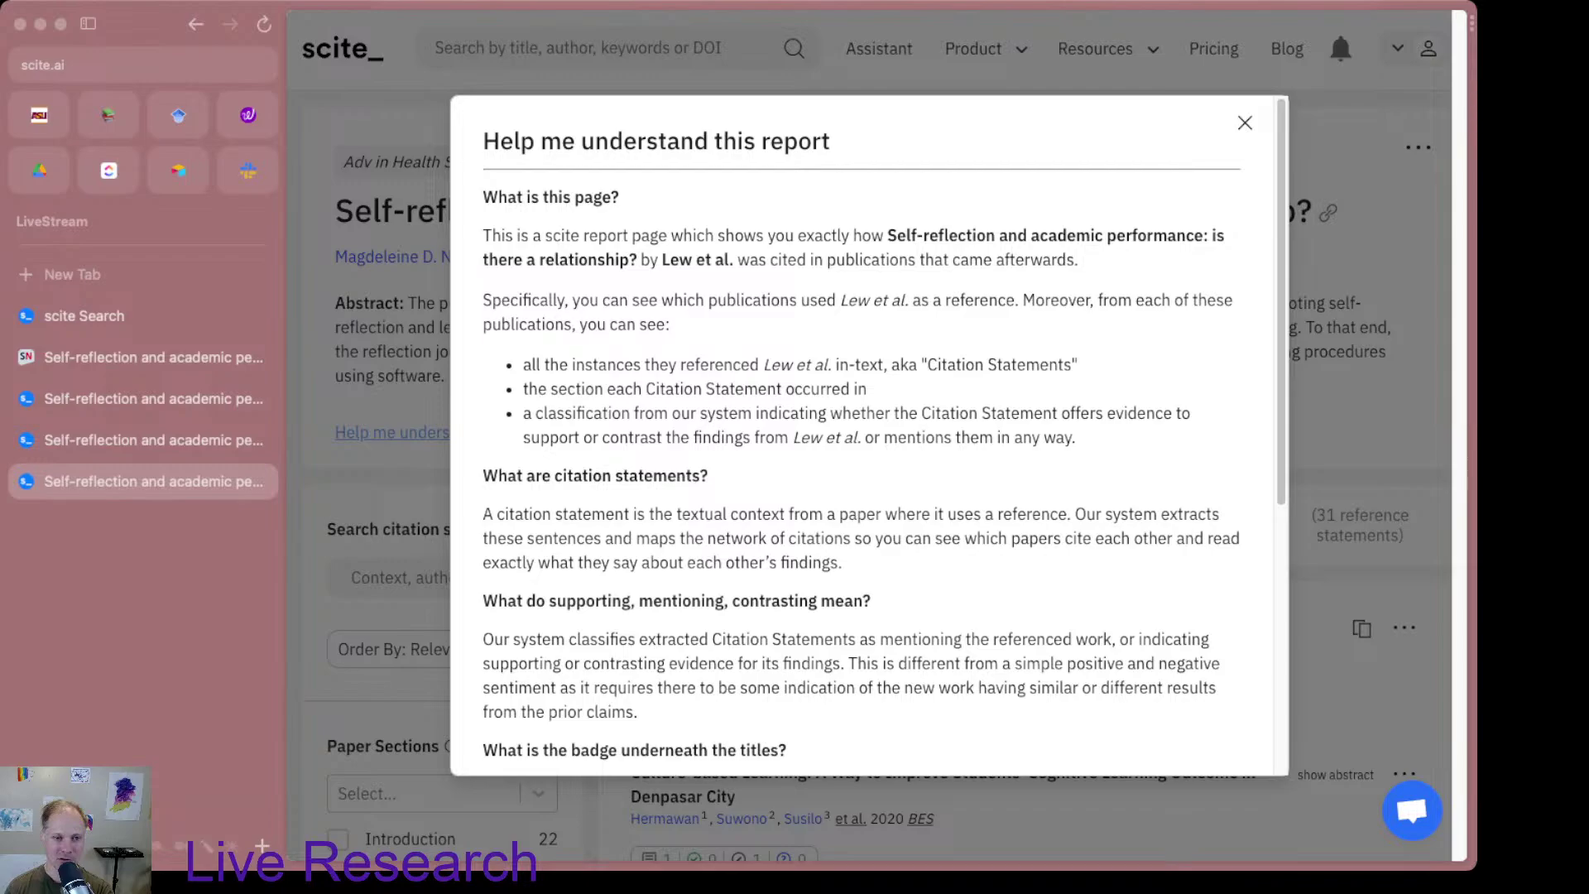
{"action": "left_click", "coordinate": [141, 439]}
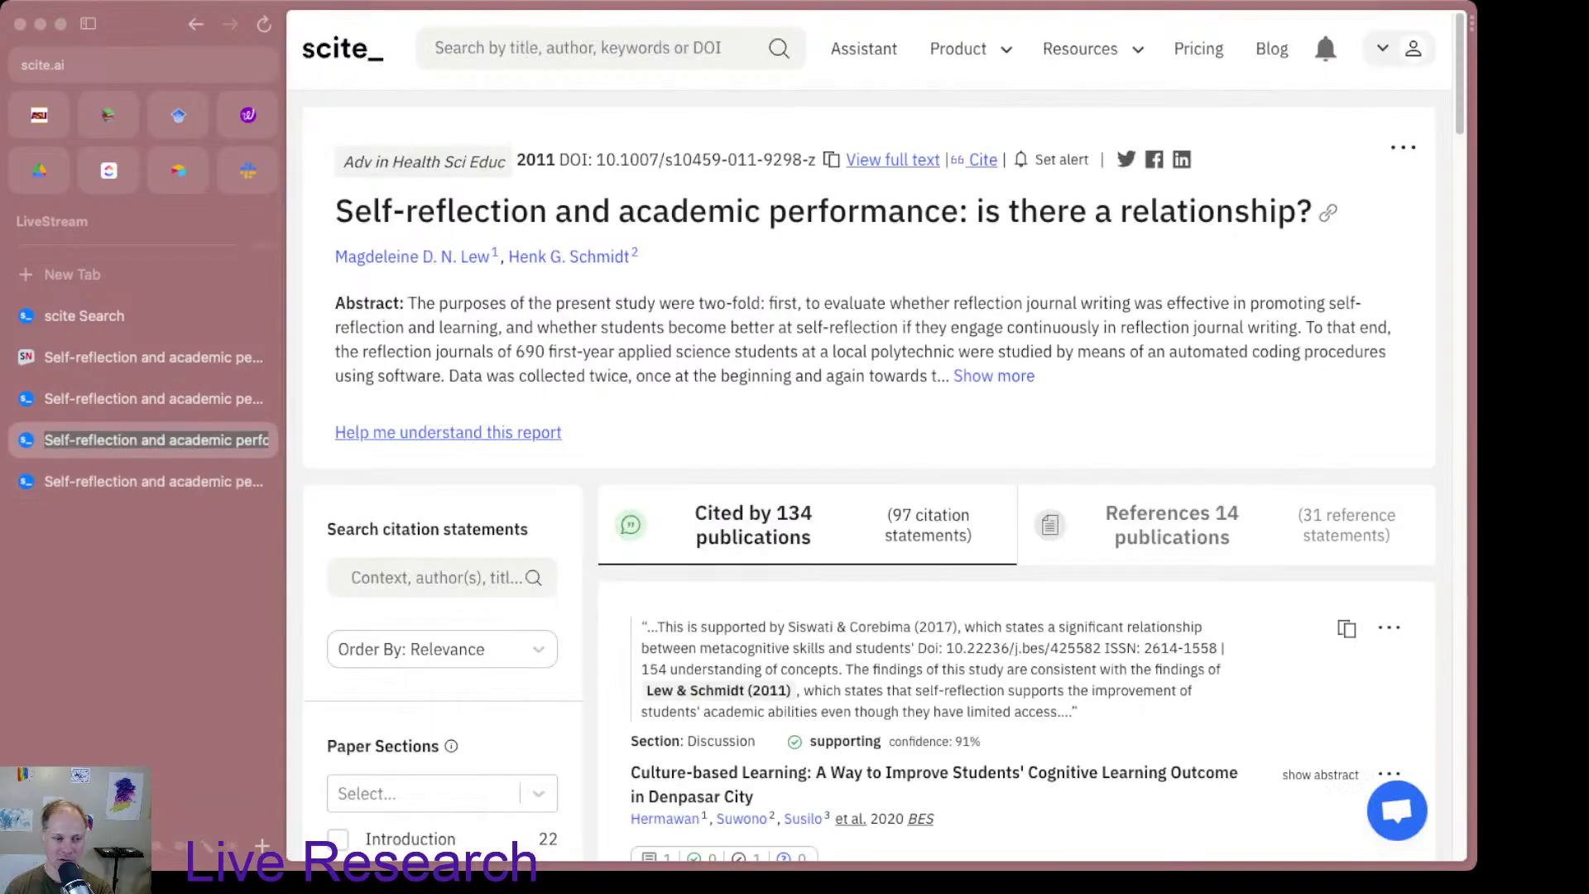
{"action": "left_click", "coordinate": [447, 432]}
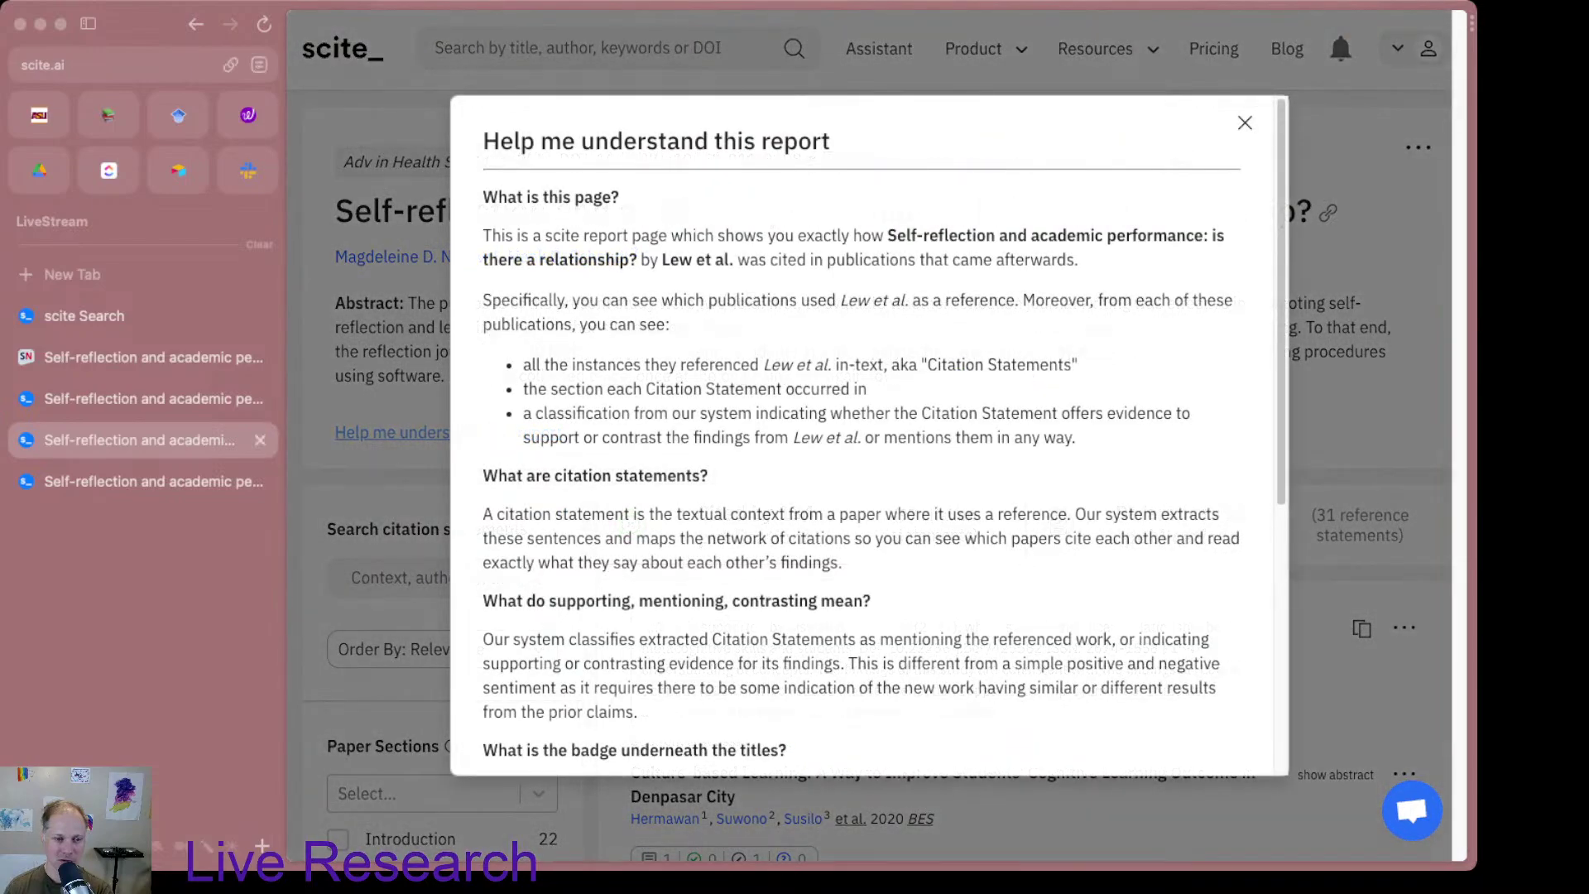
{"action": "left_click", "coordinate": [141, 480]}
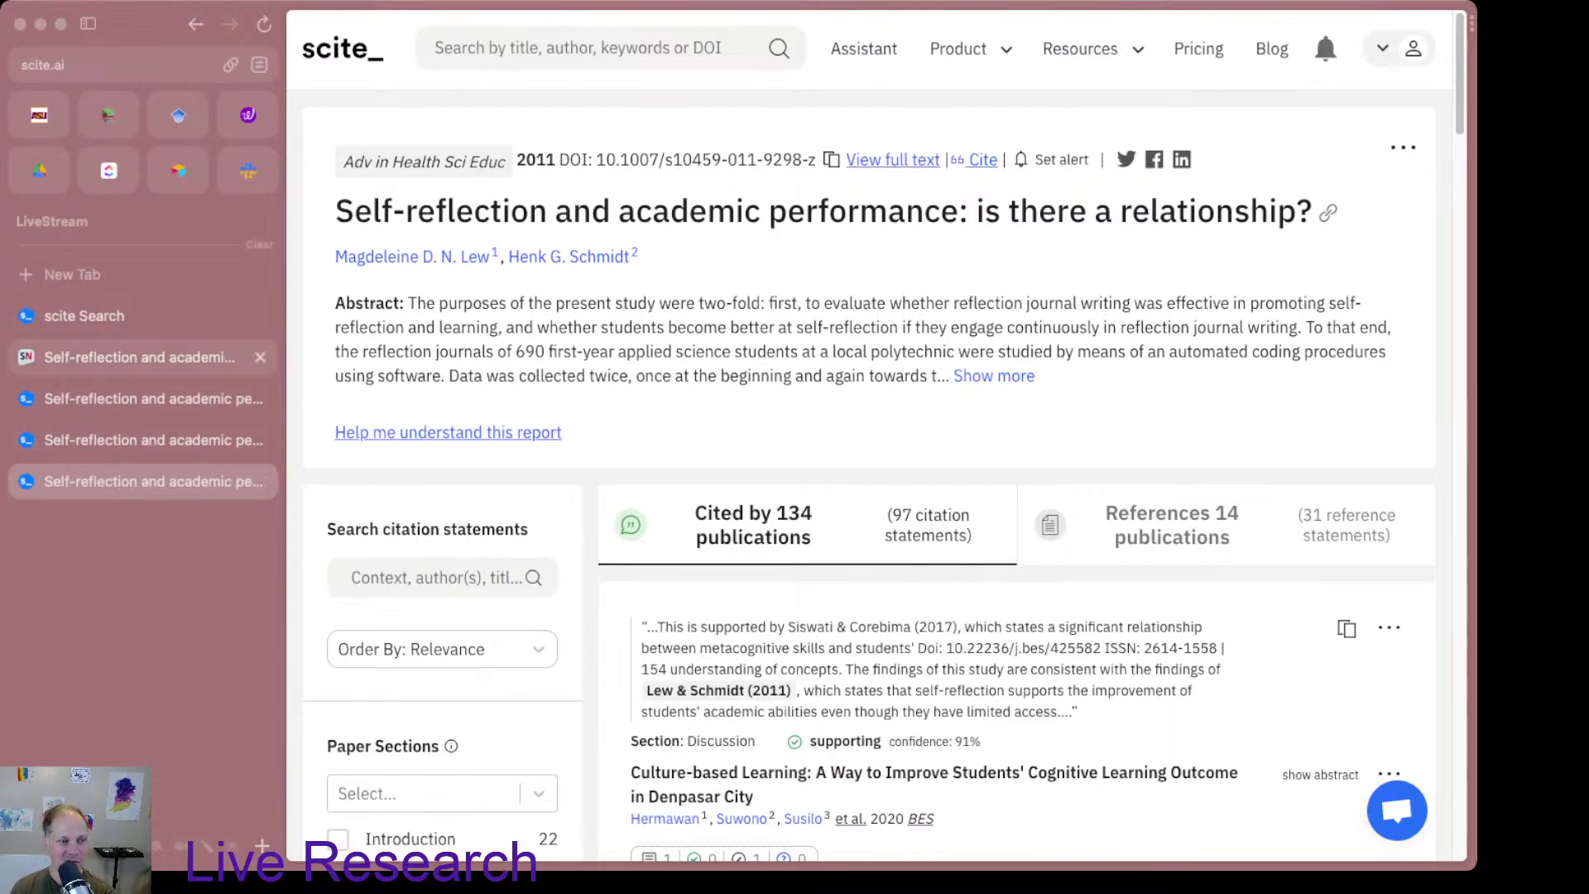
Step: Go back to the scite search results and look through the listed papers, their citation statements and citation badges
{"action": "left_click", "coordinate": [140, 315]}
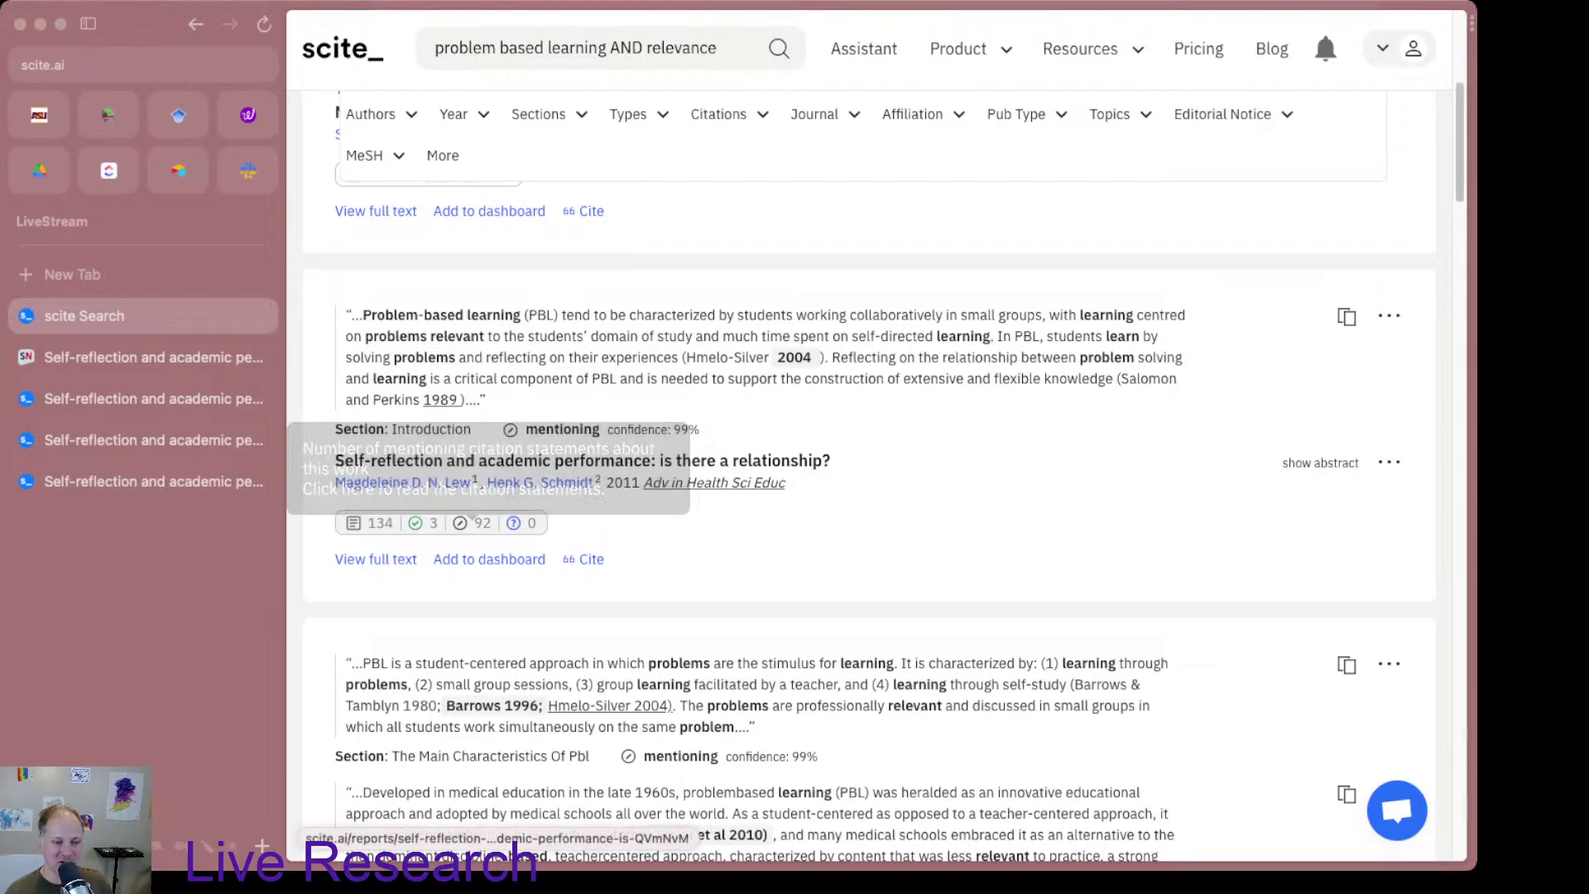
{"action": "scroll", "coordinate": [476, 522], "scroll_direction": "down", "scroll_amount": 4}
{"action": "scroll", "coordinate": [869, 484], "scroll_direction": "down", "scroll_amount": 7}
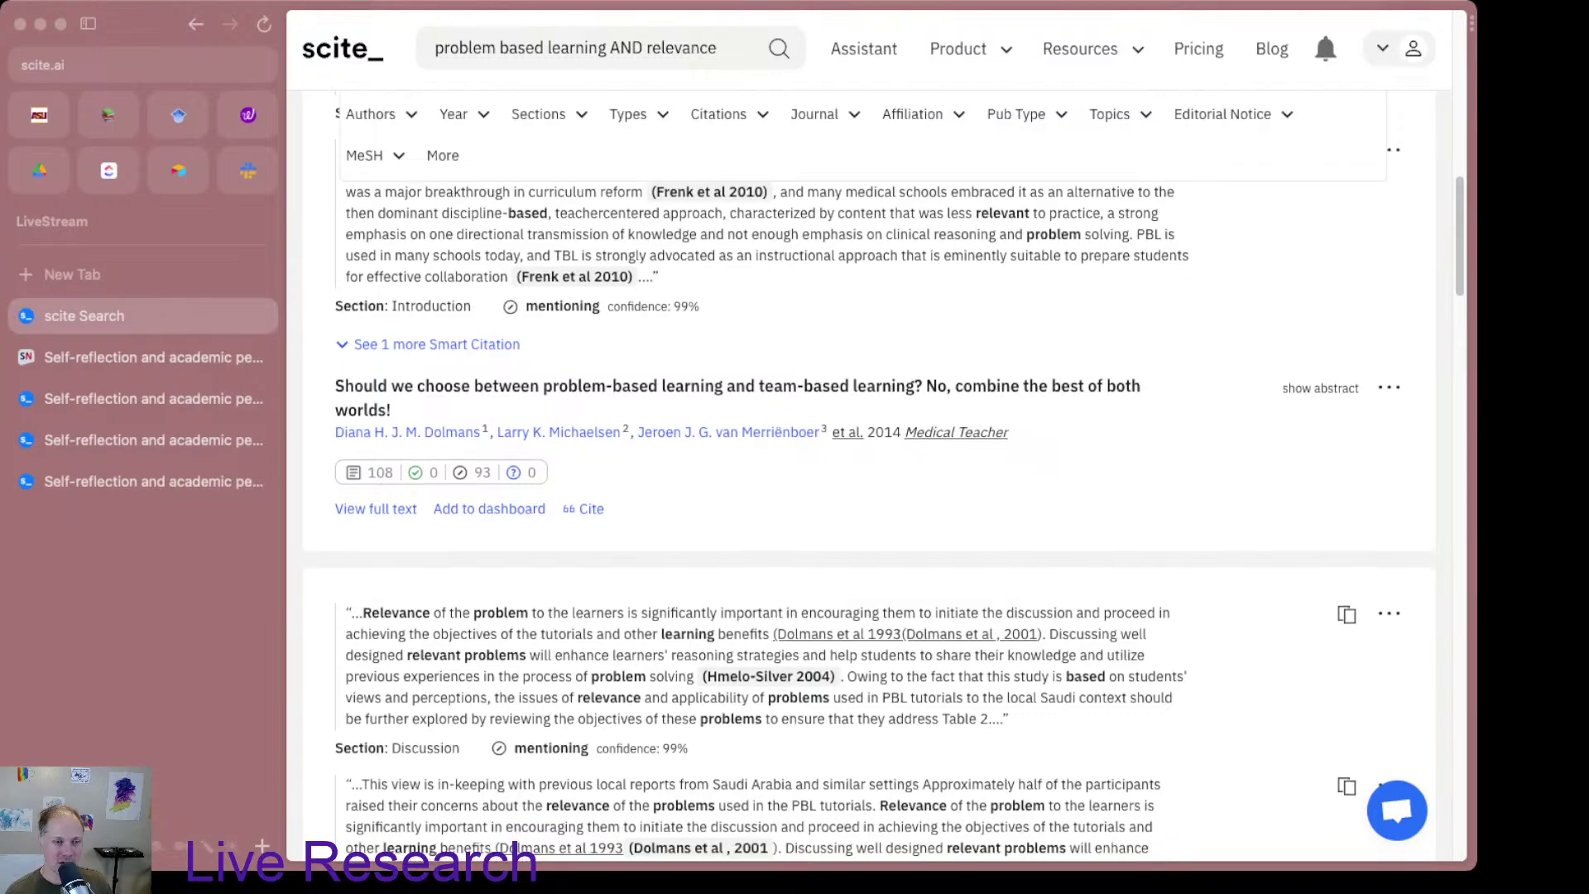
{"action": "scroll", "coordinate": [868, 485], "scroll_direction": "down", "scroll_amount": 3}
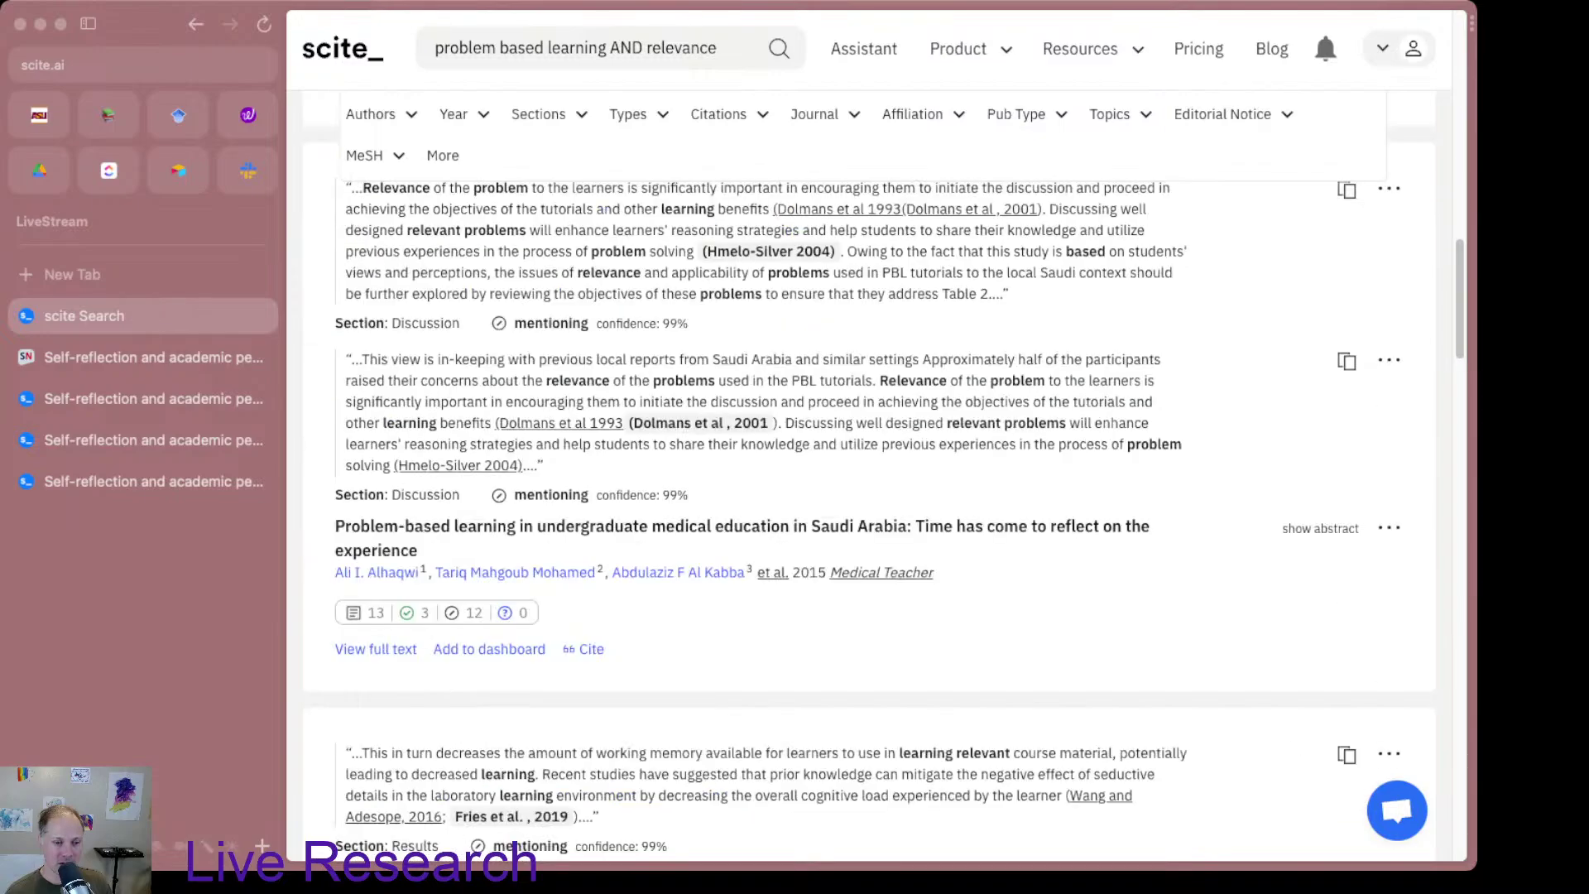
{"action": "scroll", "coordinate": [868, 485], "scroll_direction": "down", "scroll_amount": 5}
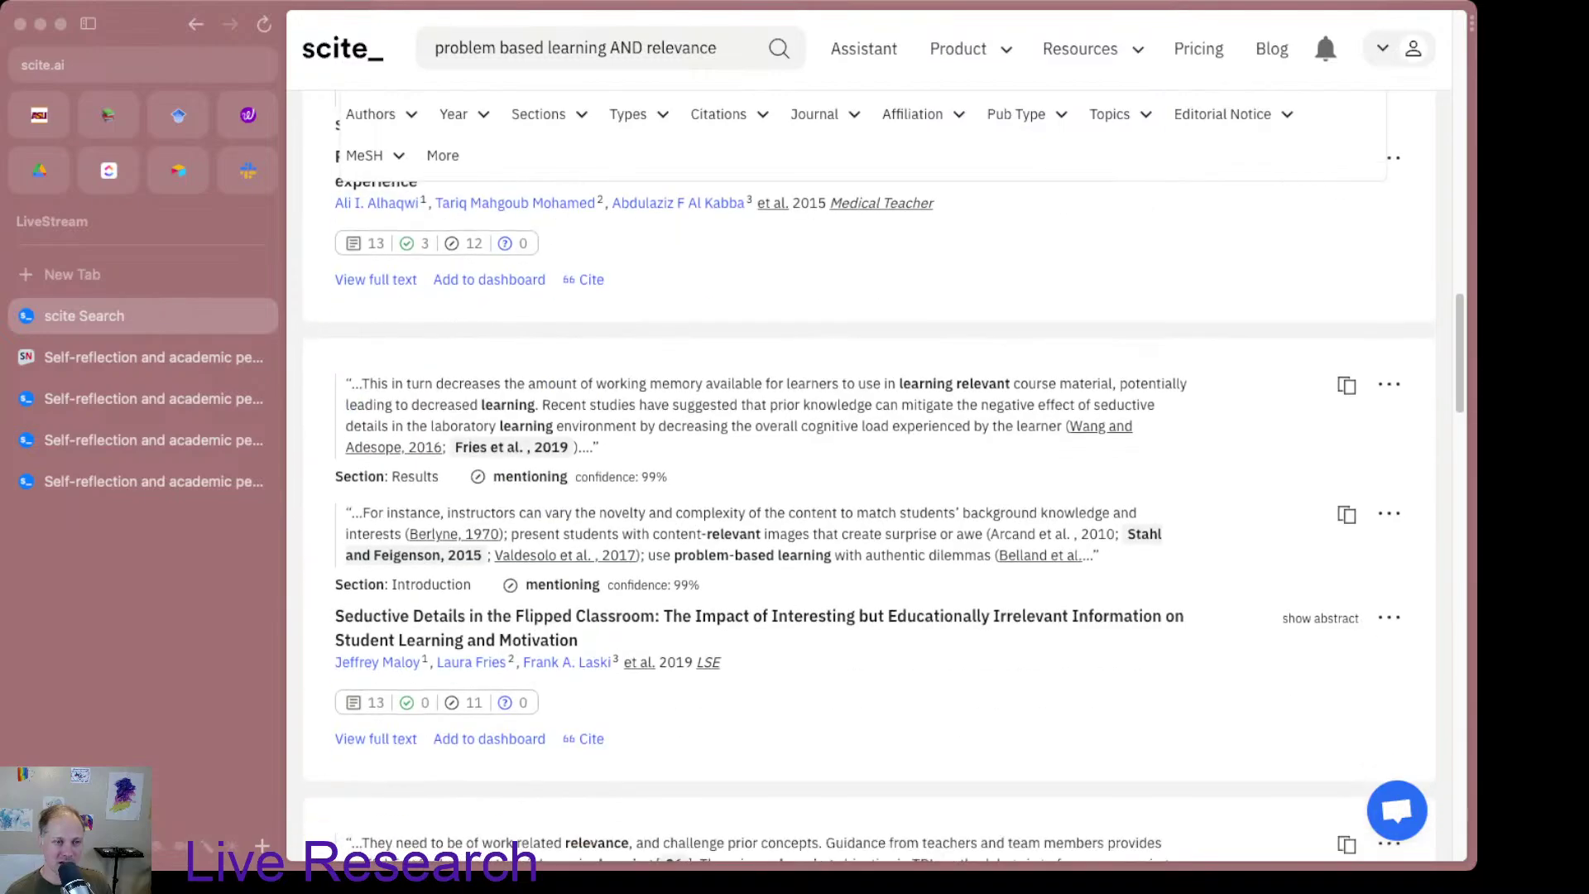
{"action": "scroll", "coordinate": [869, 485], "scroll_direction": "down", "scroll_amount": 6}
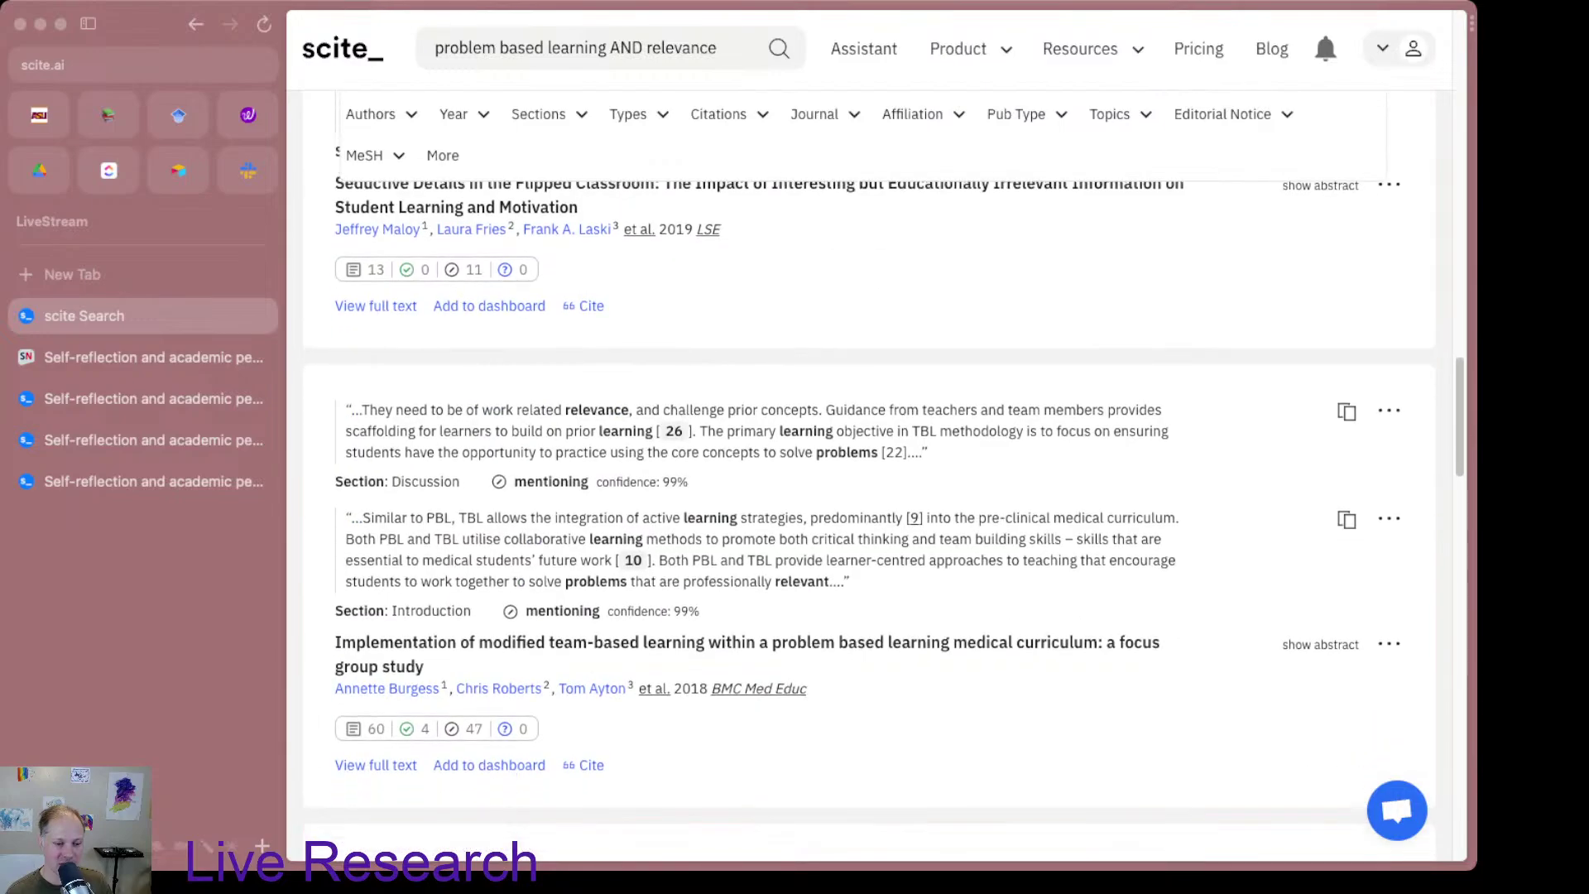
{"action": "scroll", "coordinate": [745, 651], "scroll_direction": "down", "scroll_amount": 5}
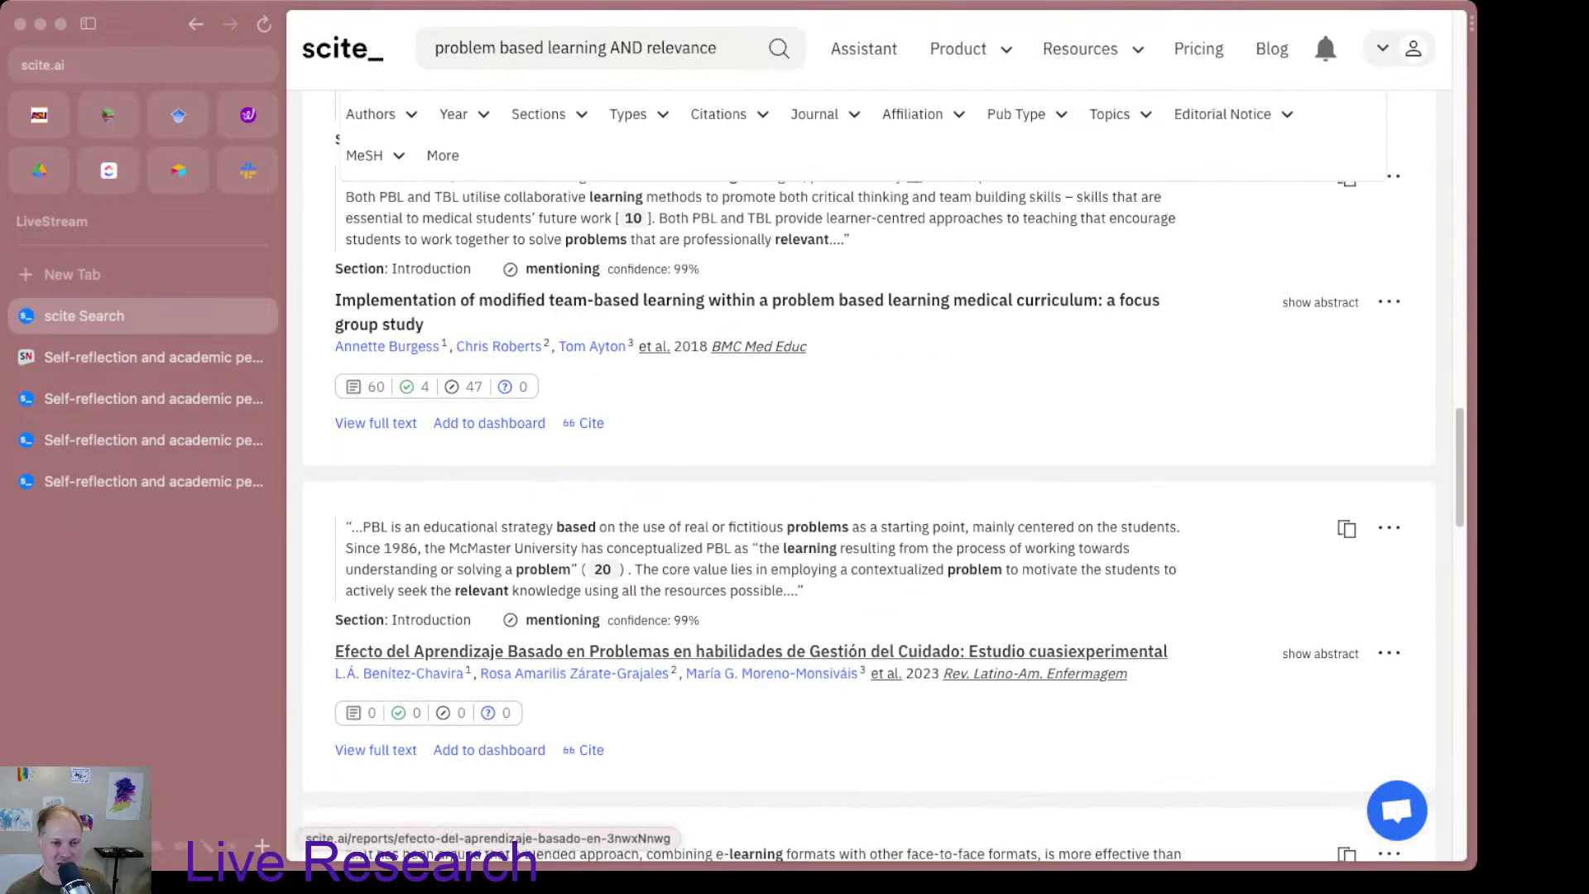
{"action": "scroll", "coordinate": [542, 653], "scroll_direction": "down", "scroll_amount": 7}
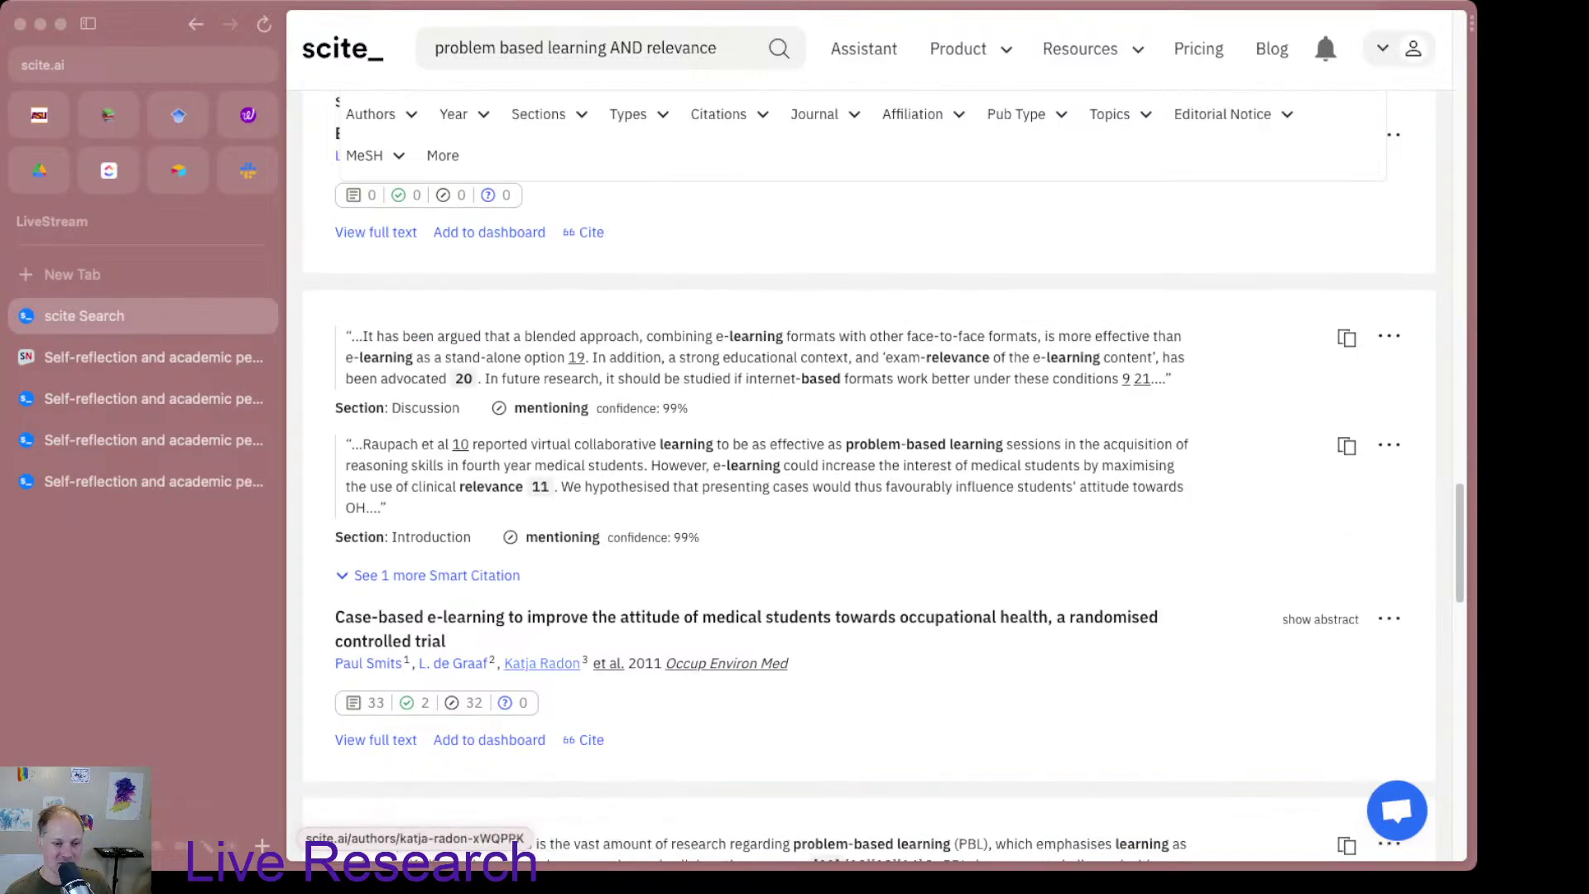
{"action": "scroll", "coordinate": [542, 654], "scroll_direction": "down", "scroll_amount": 7}
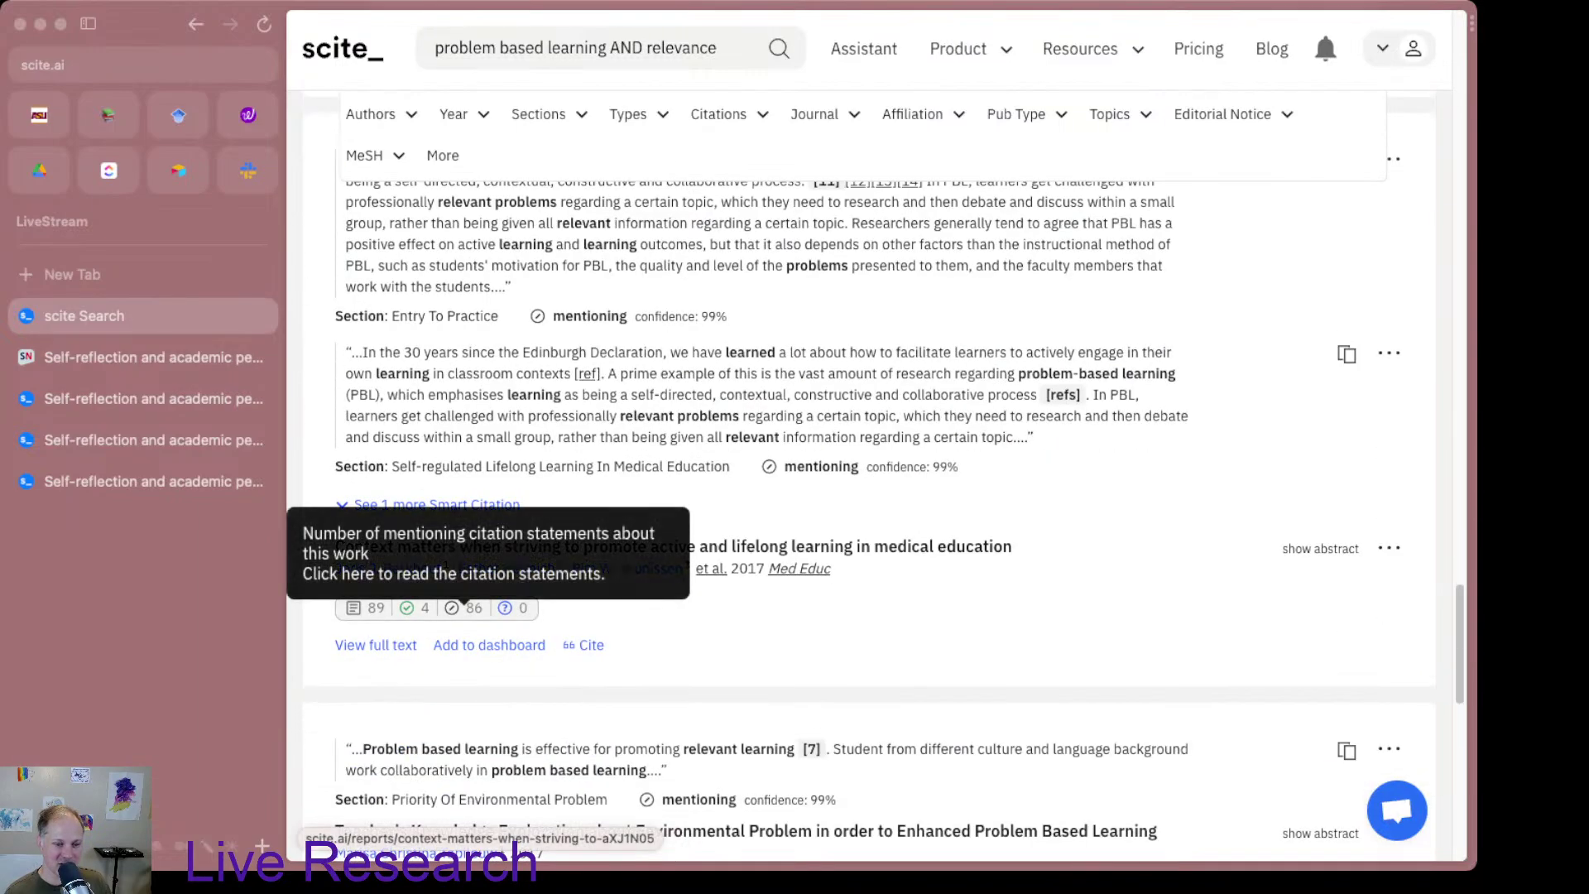
{"action": "scroll", "coordinate": [464, 612], "scroll_direction": "up", "scroll_amount": 4}
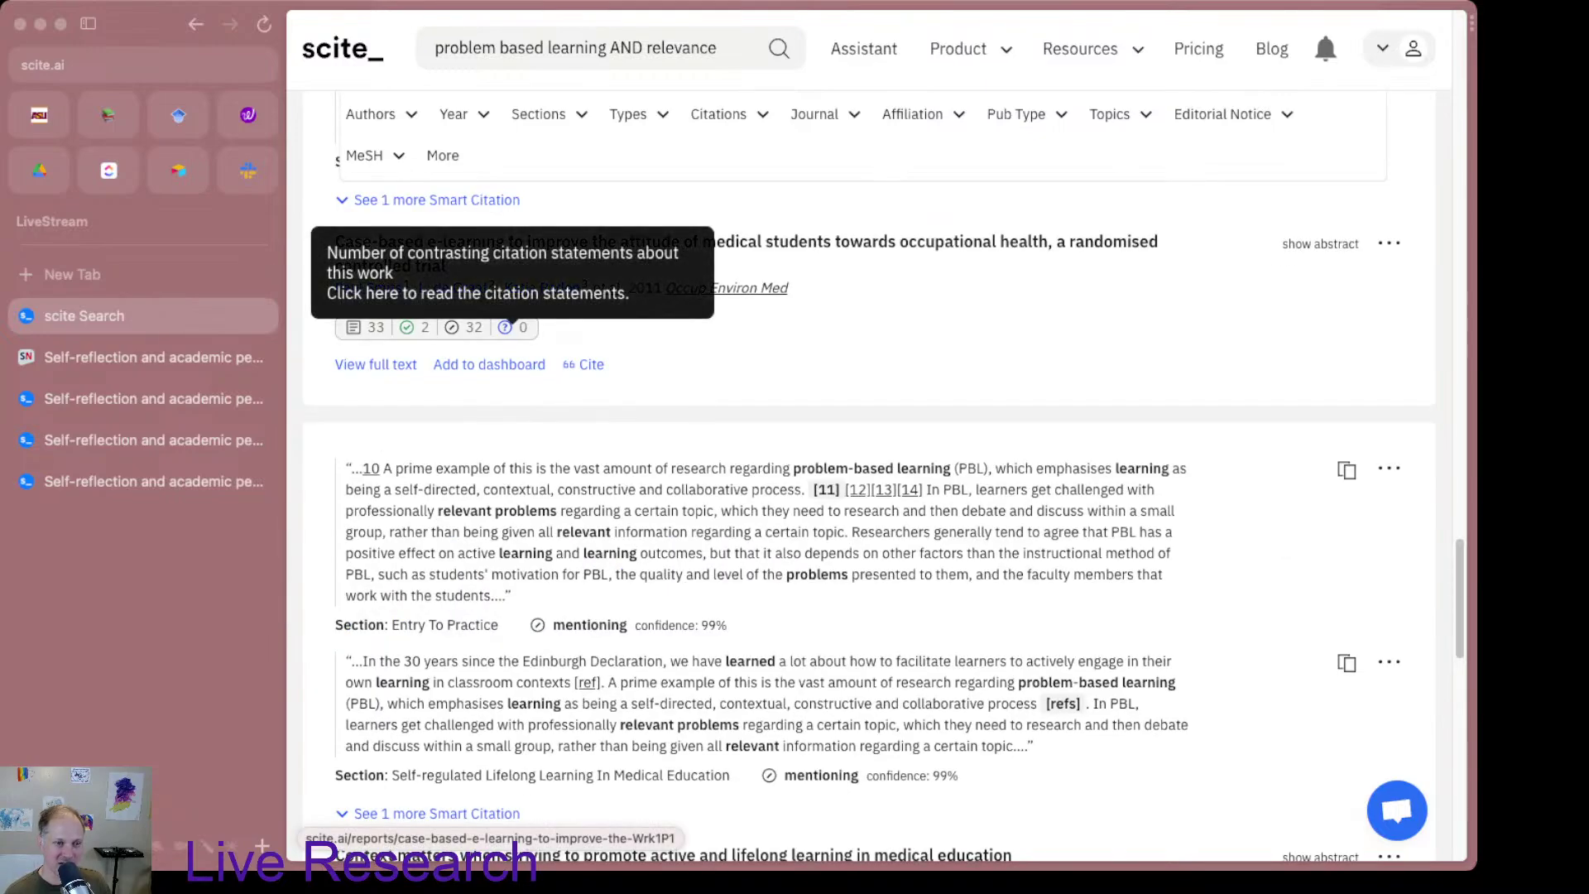
{"action": "scroll", "coordinate": [506, 328], "scroll_direction": "up", "scroll_amount": 6}
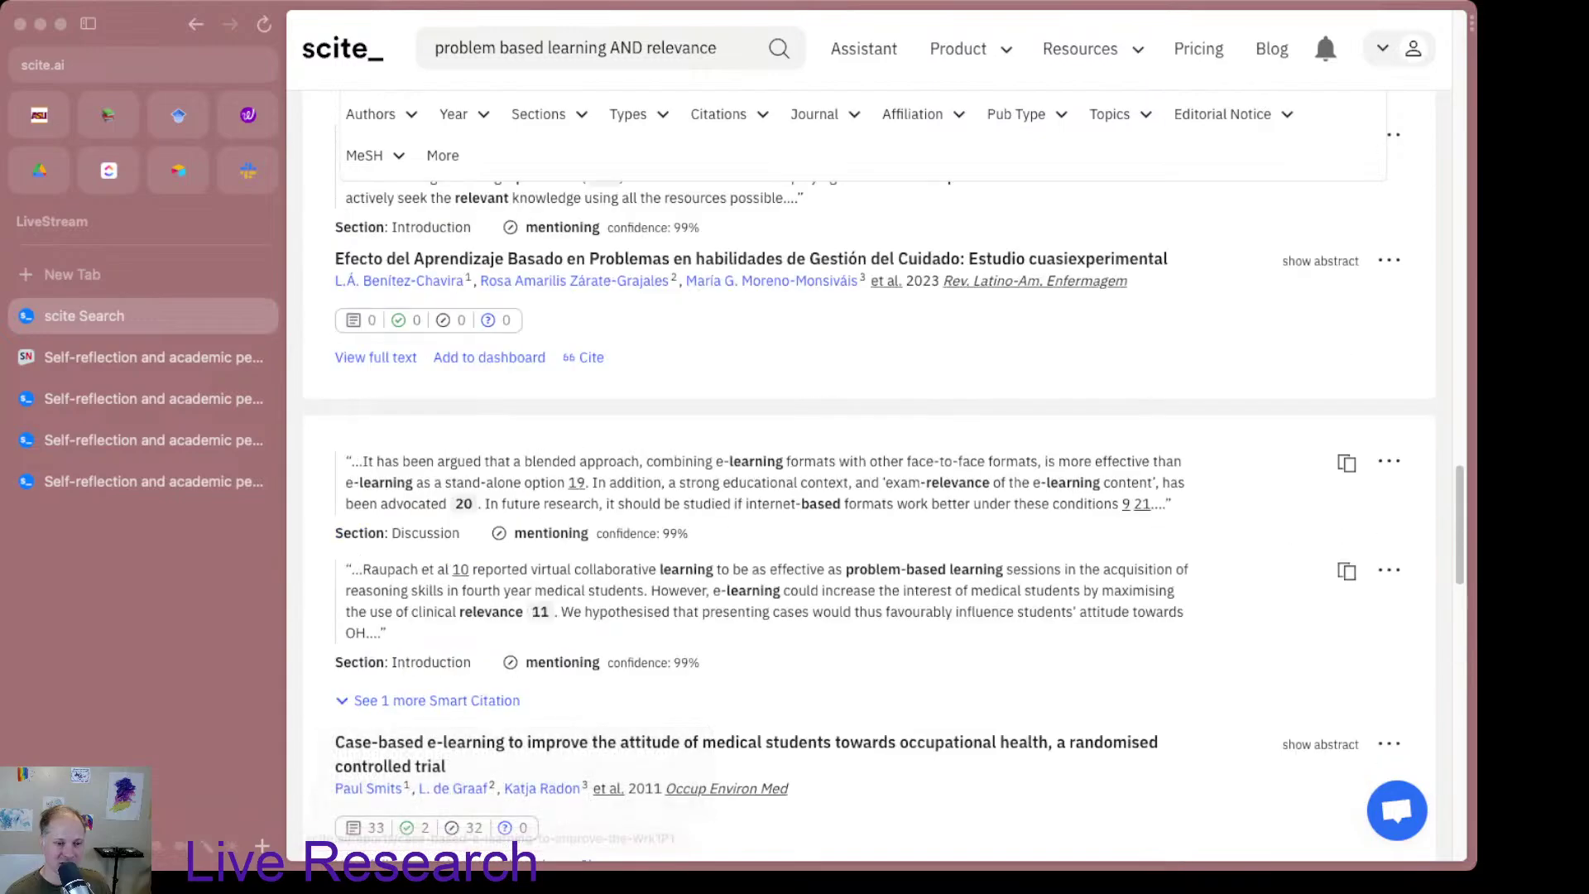
{"action": "scroll", "coordinate": [507, 328], "scroll_direction": "up", "scroll_amount": 6}
{"action": "scroll", "coordinate": [795, 463], "scroll_direction": "up", "scroll_amount": 15}
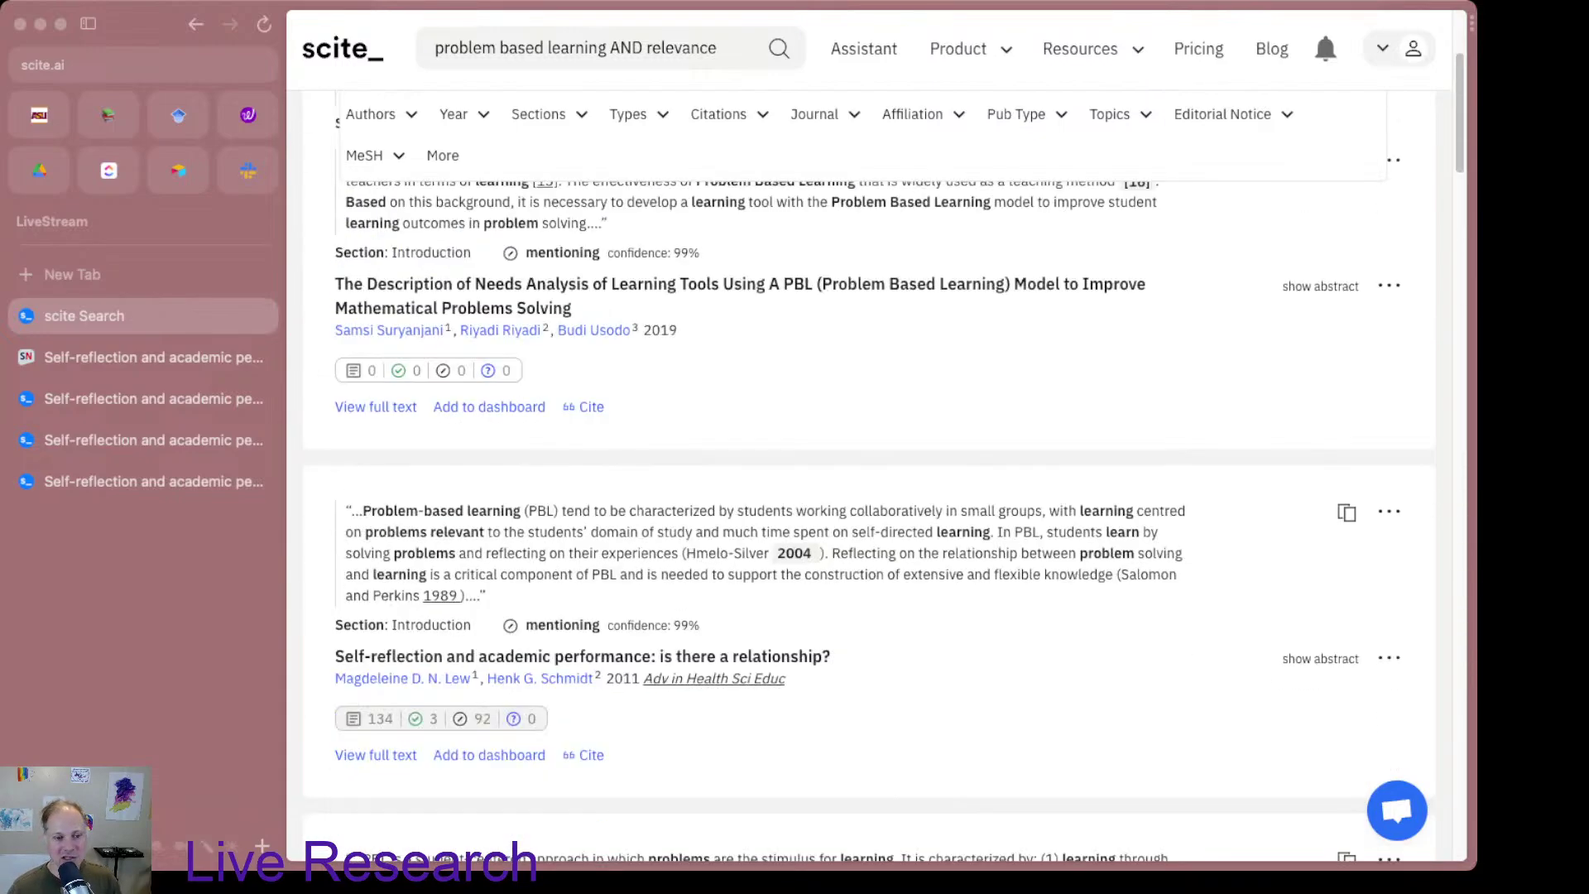
{"action": "scroll", "coordinate": [795, 463], "scroll_direction": "down", "scroll_amount": 6}
{"action": "scroll", "coordinate": [580, 521], "scroll_direction": "down", "scroll_amount": 1}
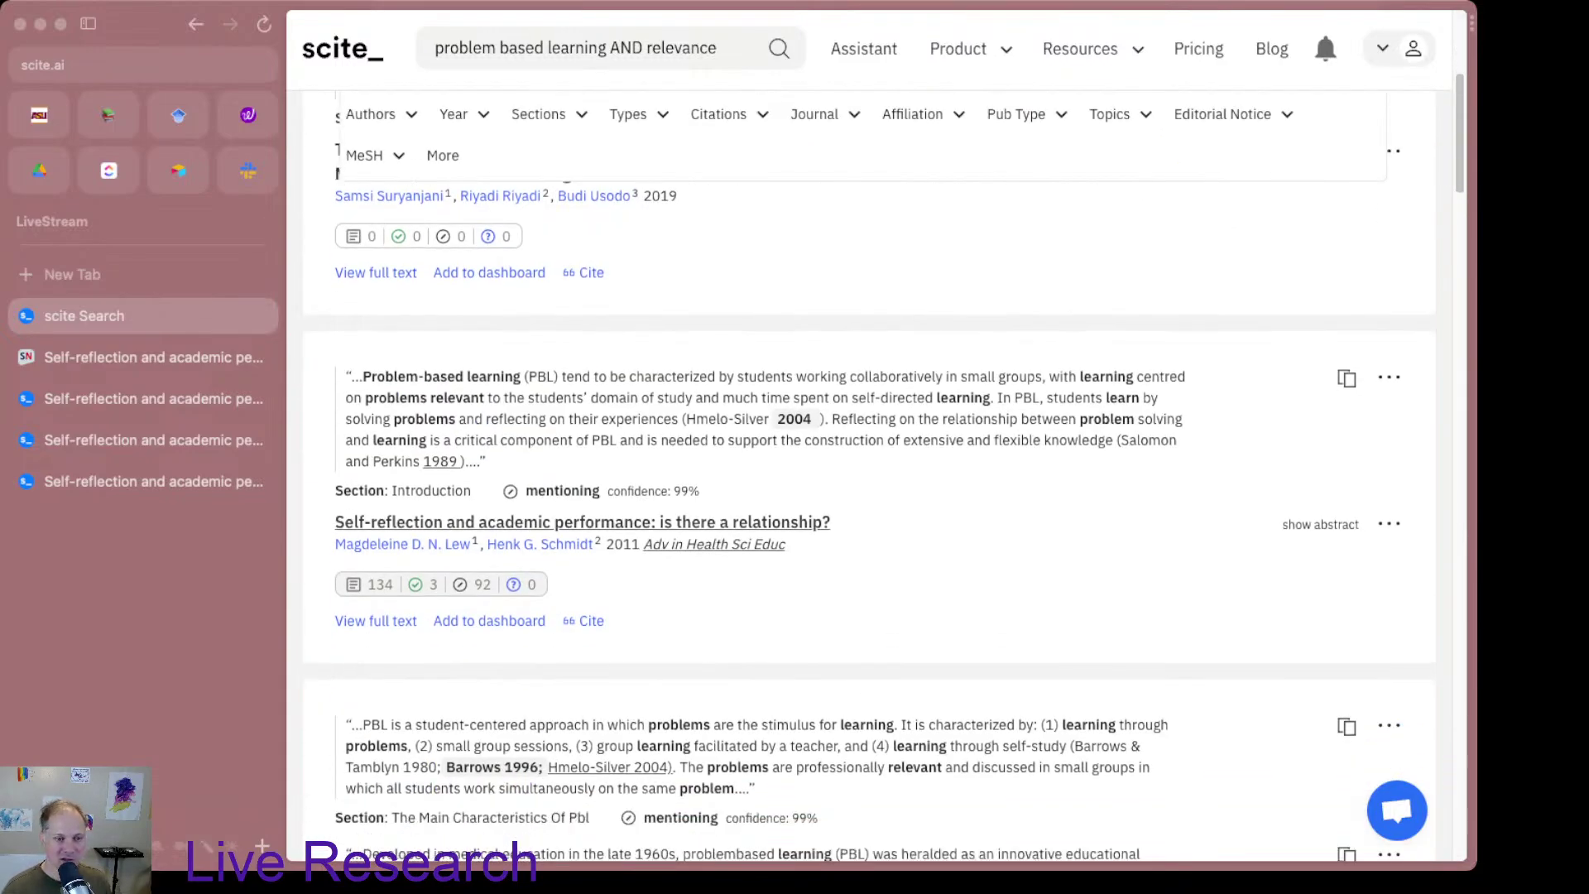
Step: View the self-reflection paper's generated APA citation and its options for adding the report to a dashboard, closing both dialogs without saving
{"action": "scroll", "coordinate": [579, 521], "scroll_direction": "down", "scroll_amount": 1}
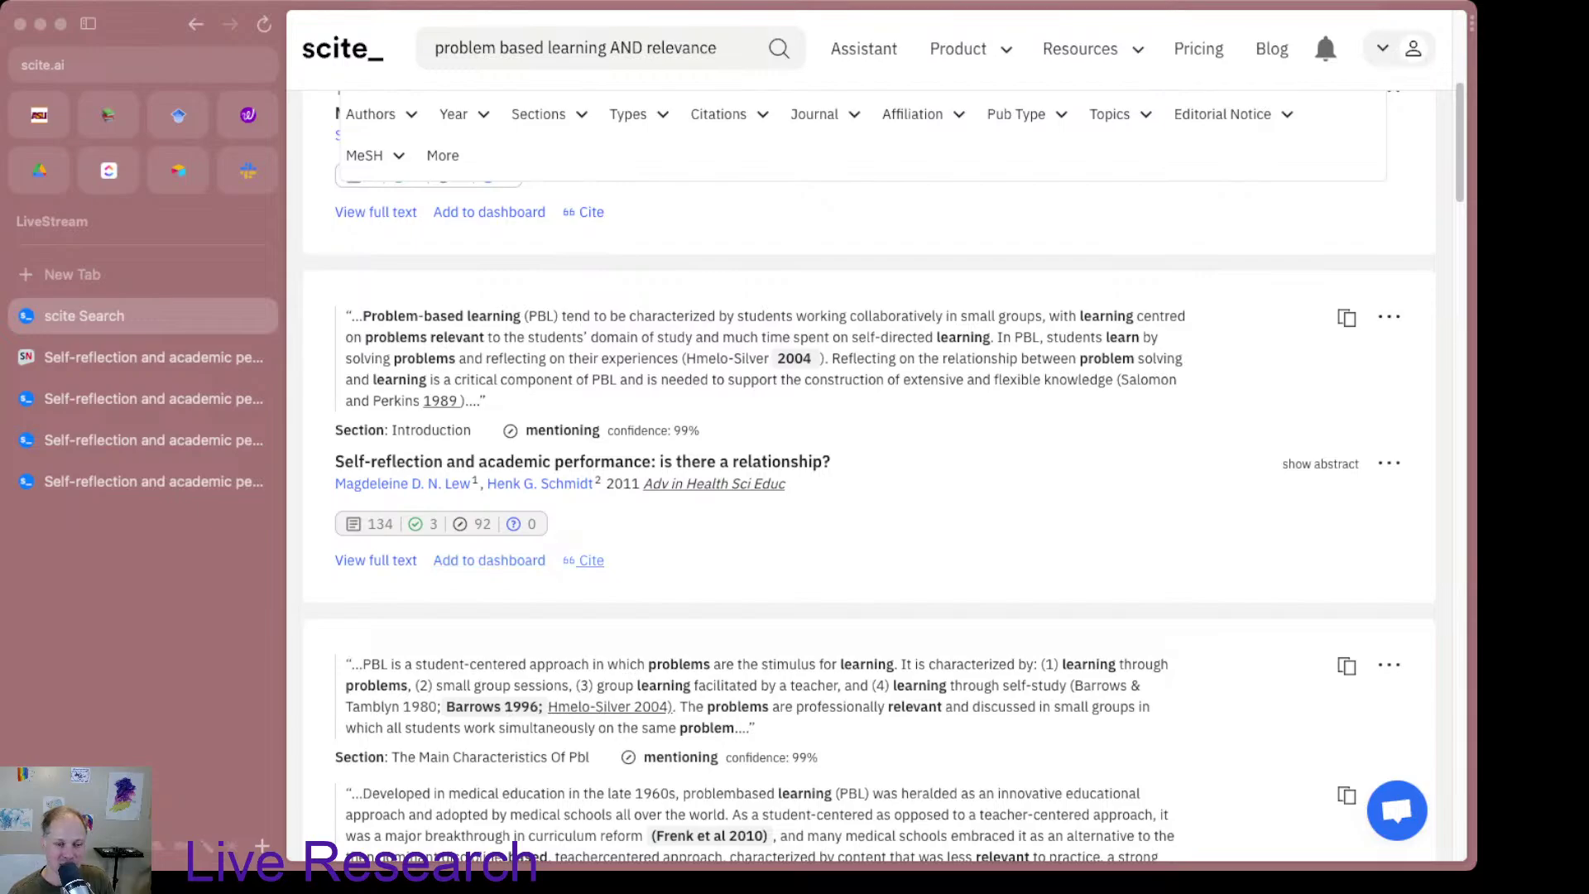
{"action": "double_click", "coordinate": [590, 560]}
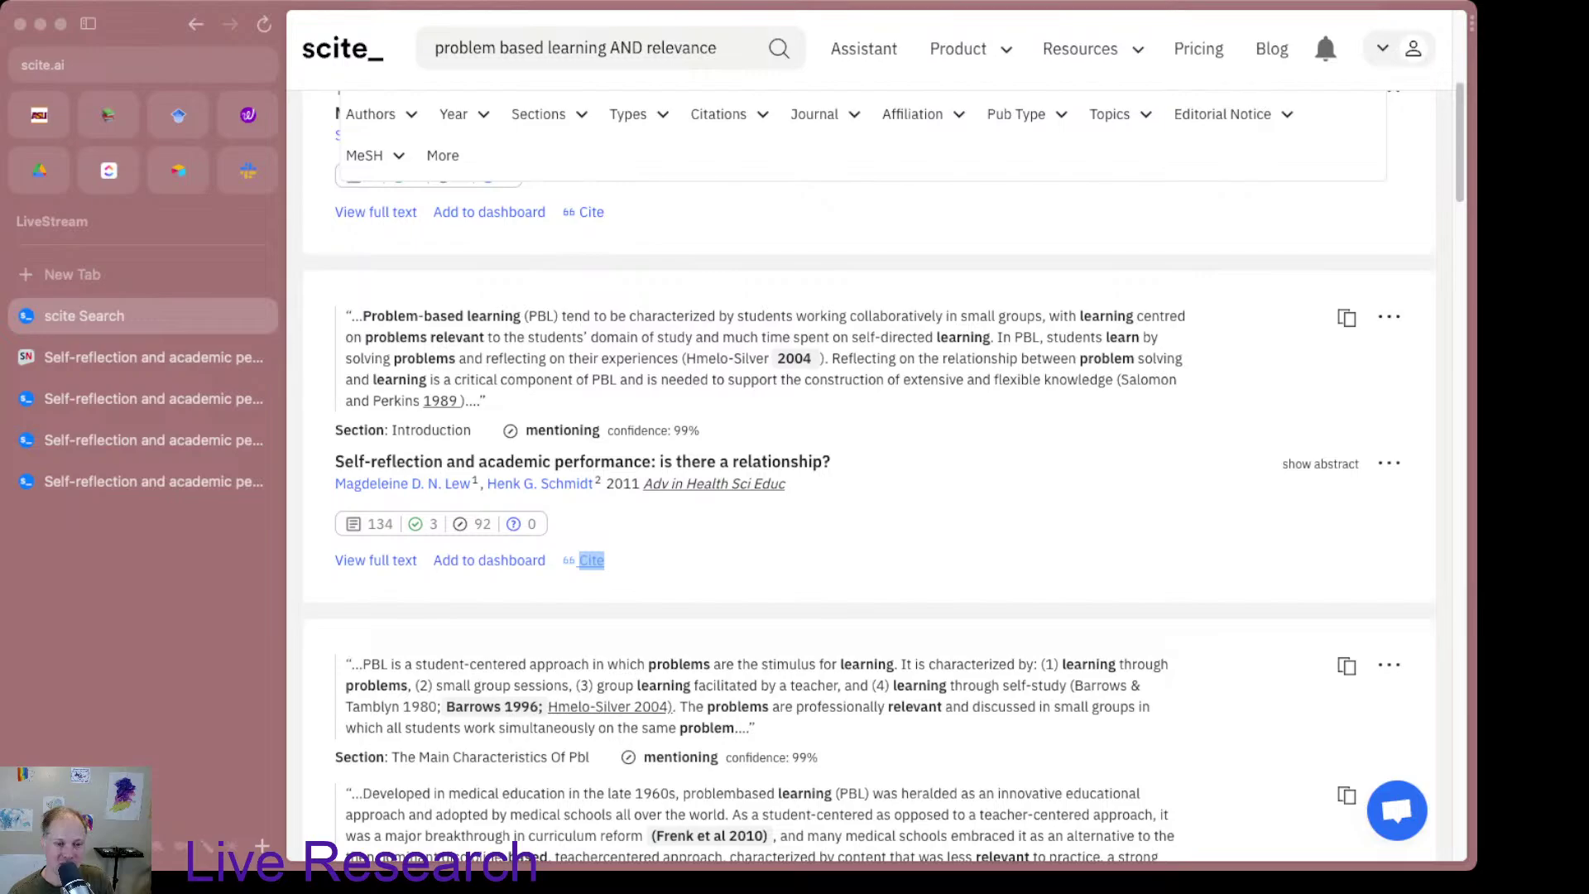
{"action": "left_click", "coordinate": [591, 560]}
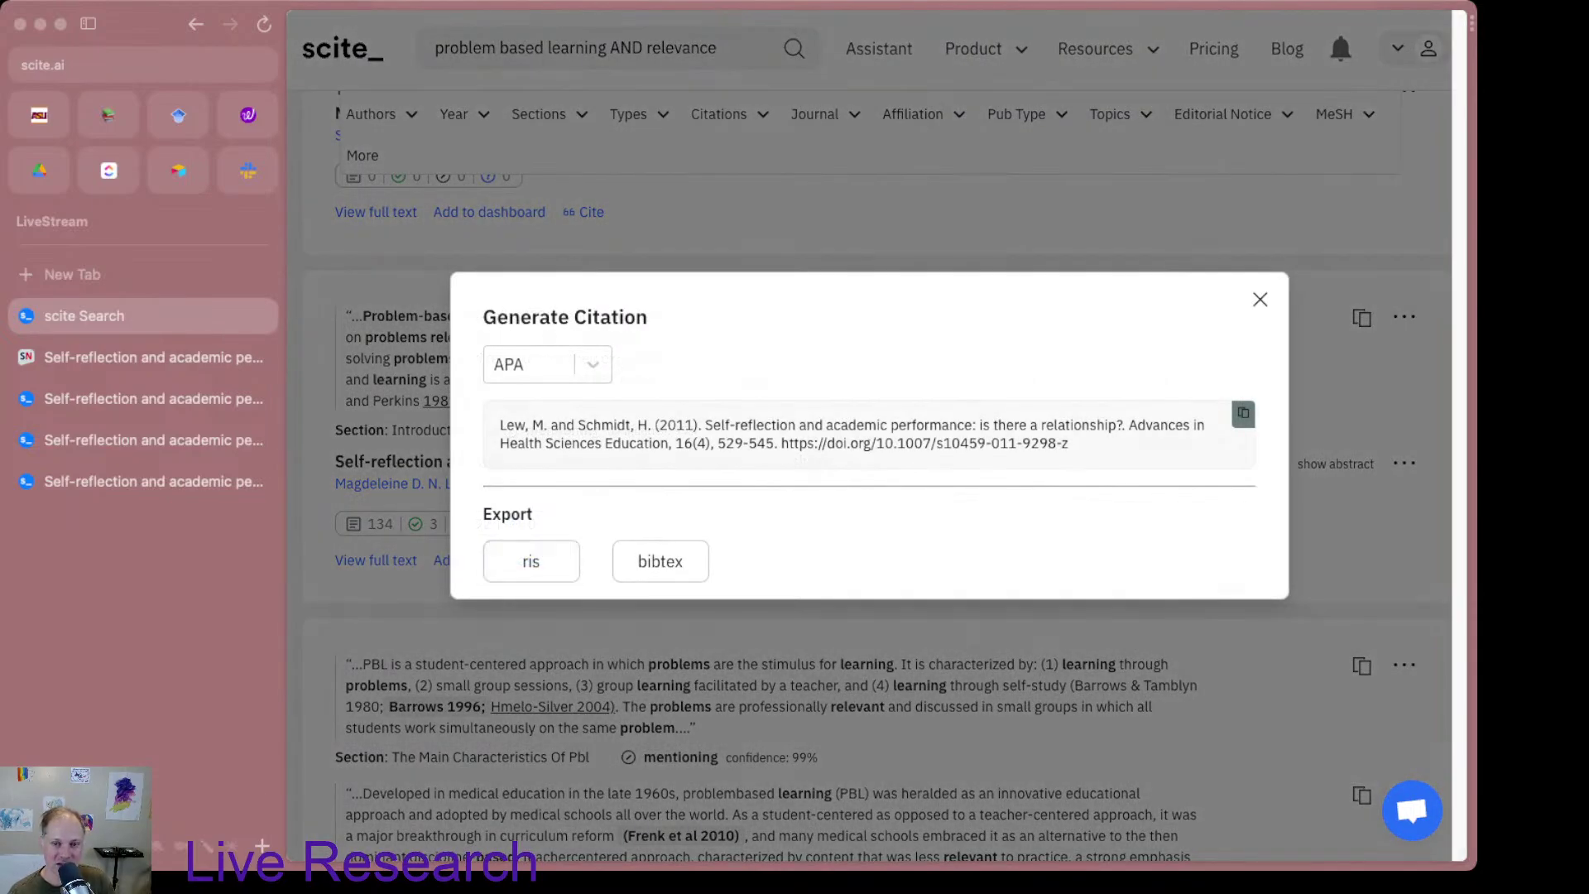
{"action": "left_click", "coordinate": [1259, 299]}
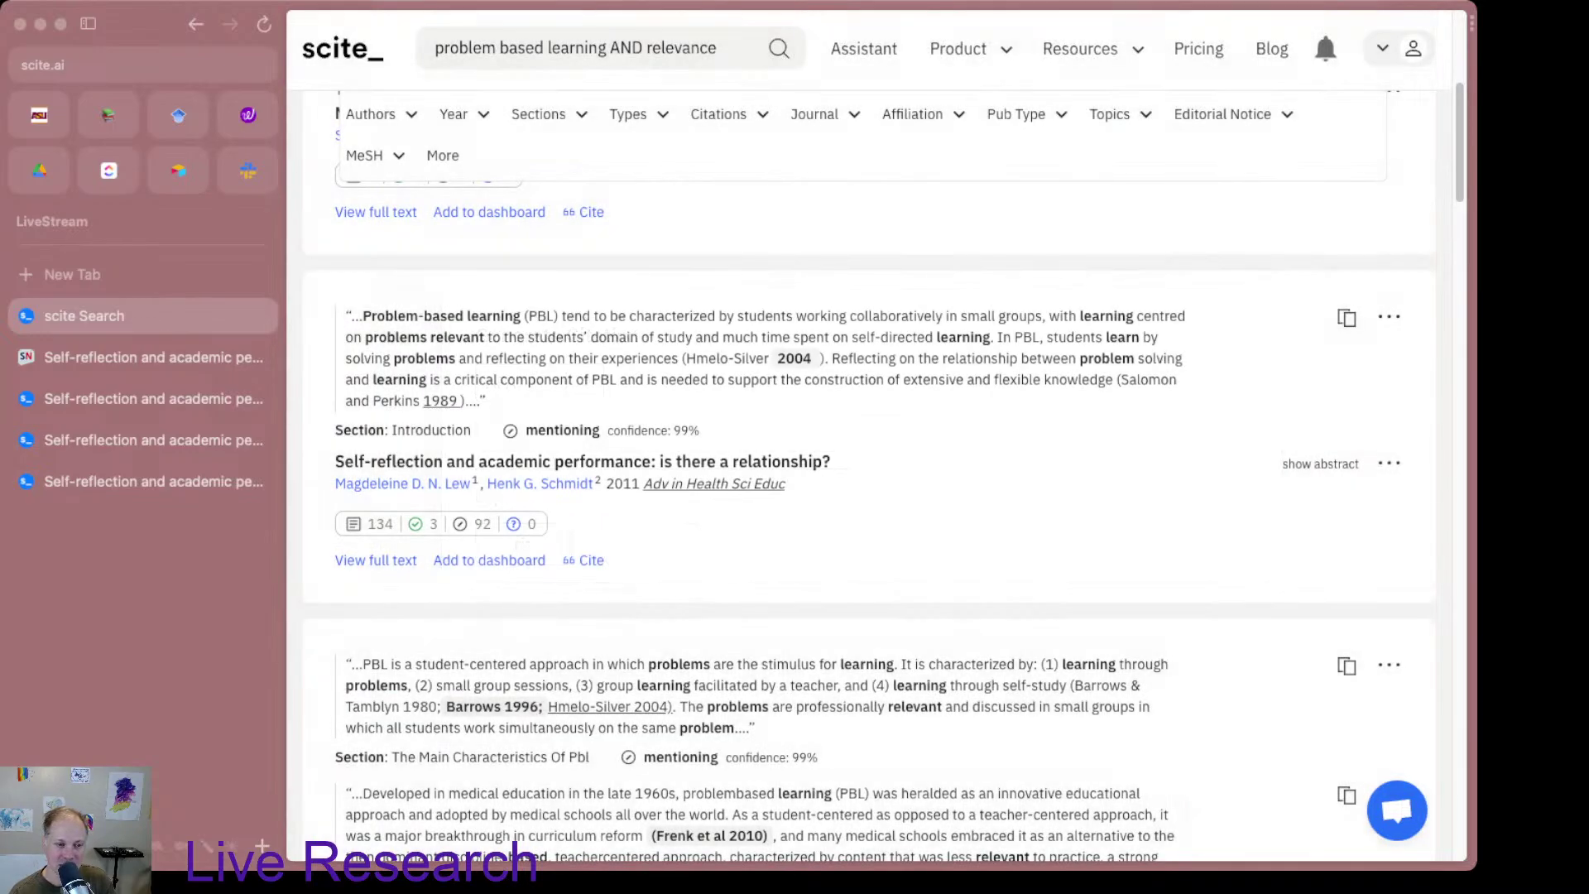
{"action": "left_click", "coordinate": [489, 560]}
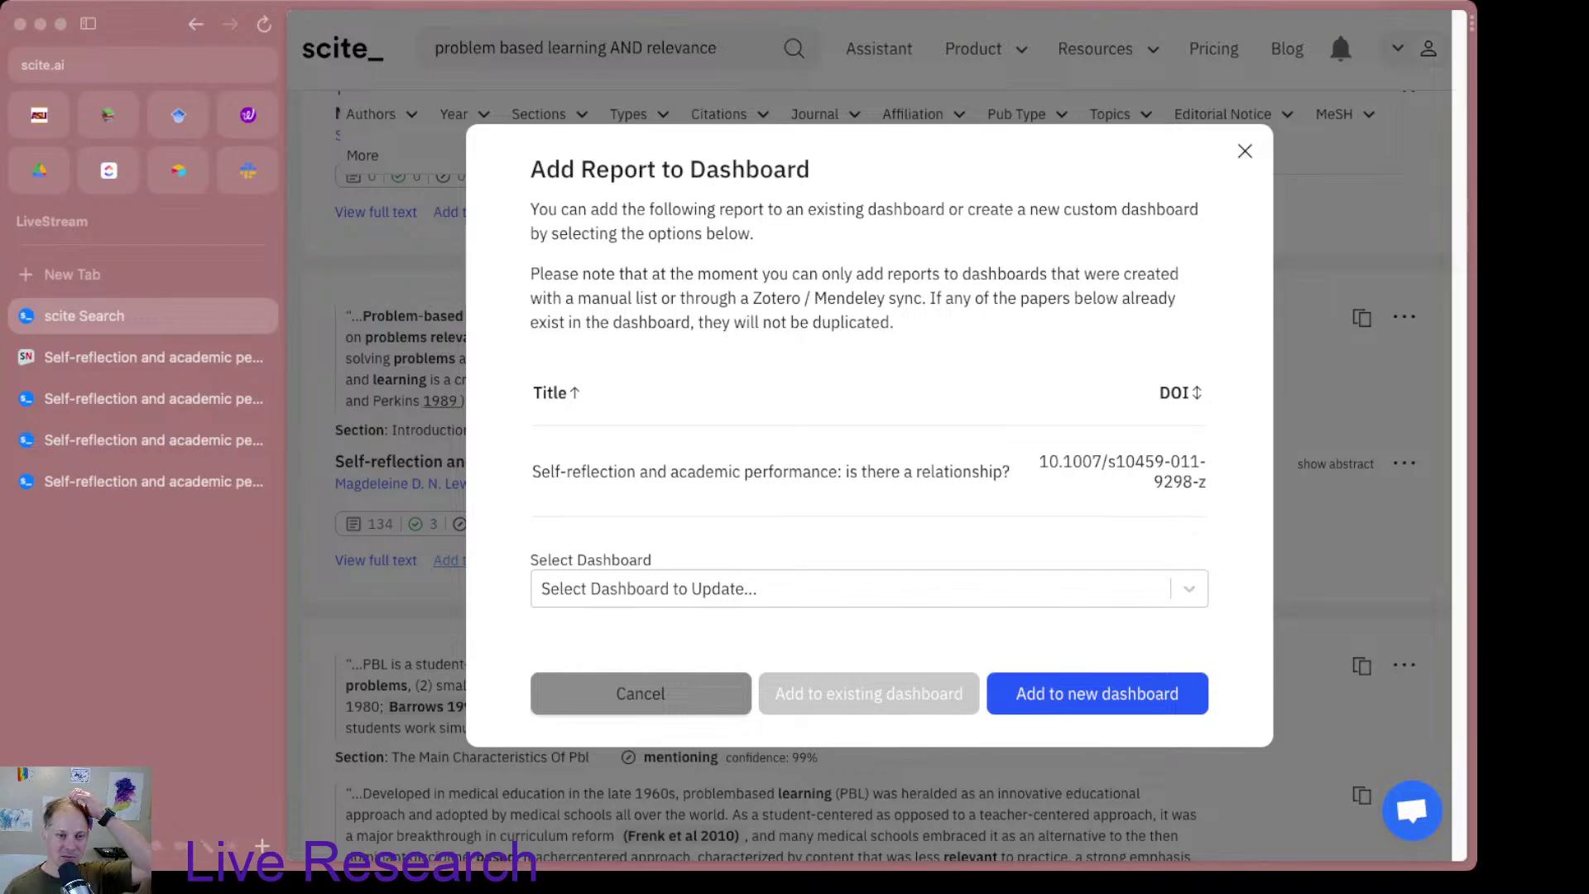
{"action": "left_click", "coordinate": [641, 693]}
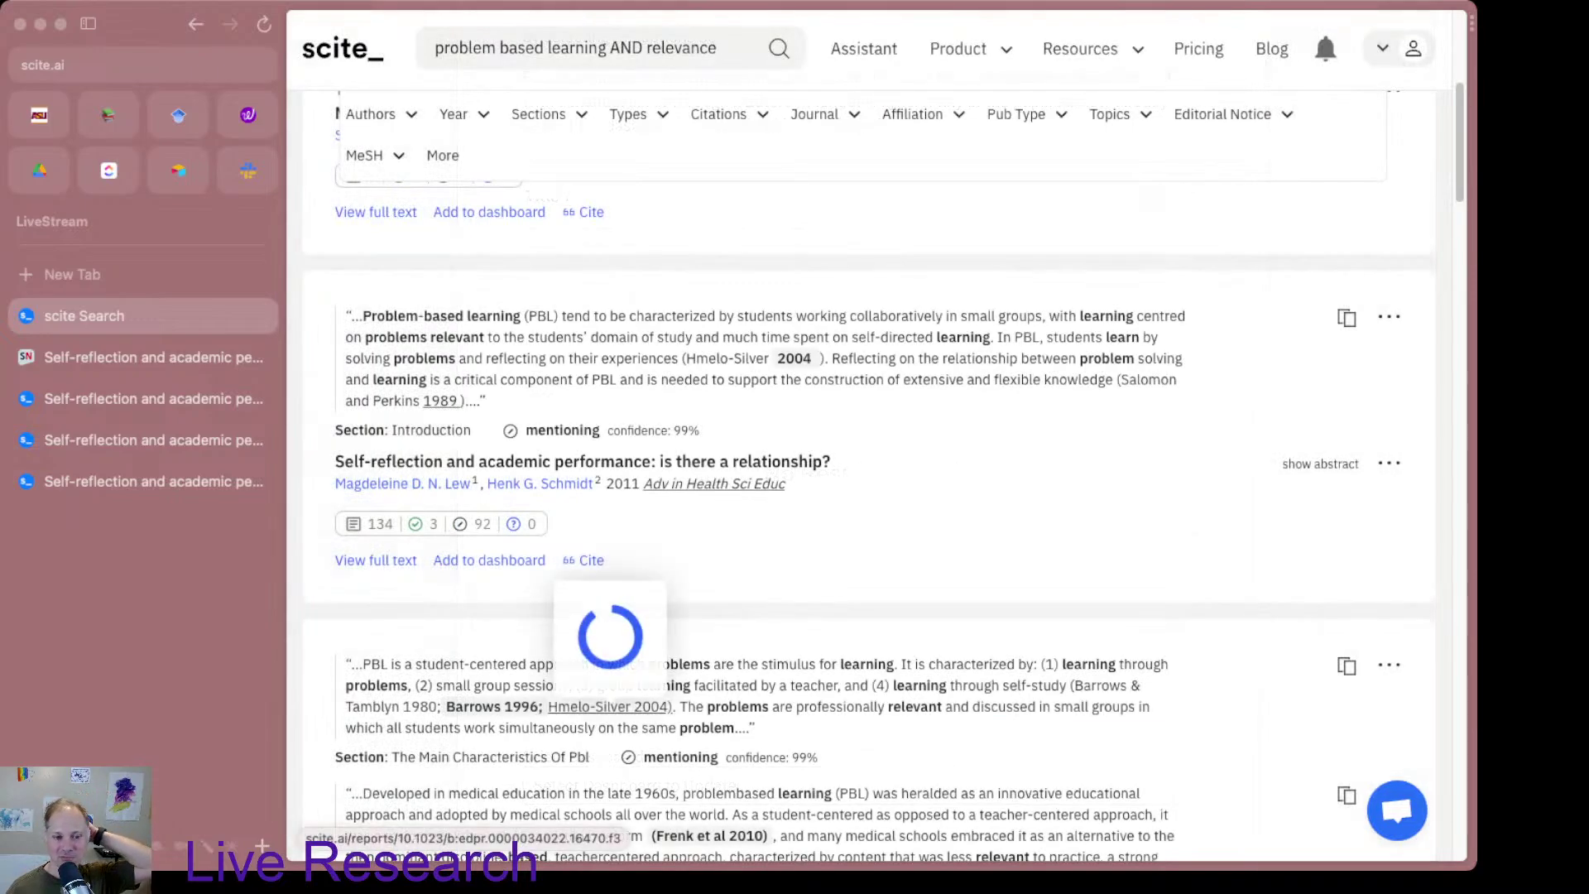
Step: Read the citation statements of "Should we choose between problem-based learning and team-based learning? No, combine the best of both worlds!" in the results
{"action": "scroll", "coordinate": [579, 462], "scroll_direction": "down", "scroll_amount": 1}
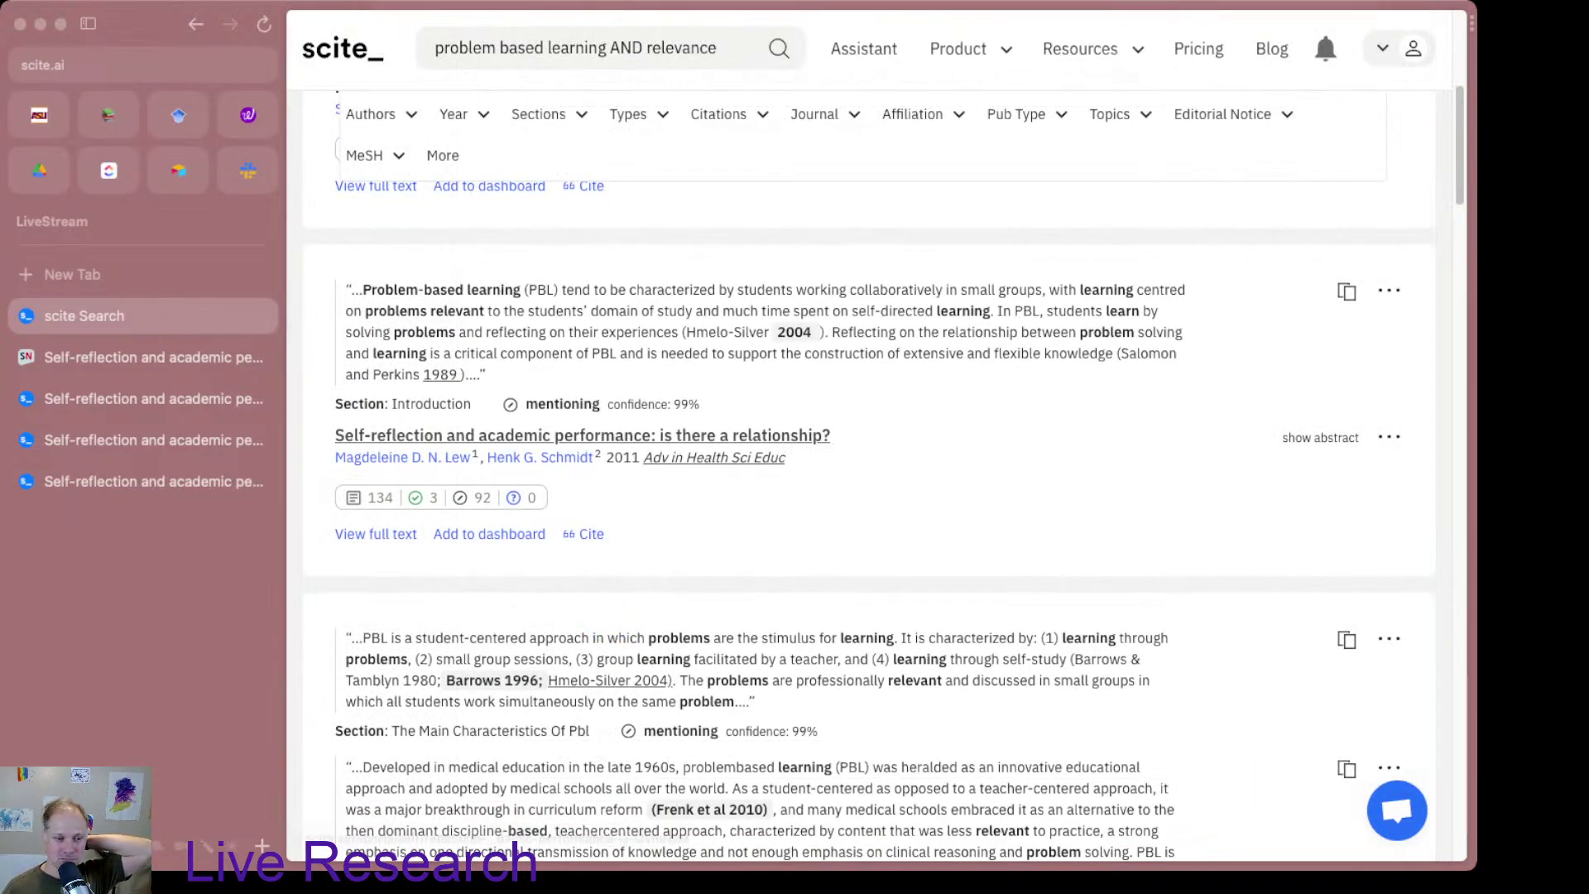
{"action": "scroll", "coordinate": [579, 435], "scroll_direction": "down", "scroll_amount": 5}
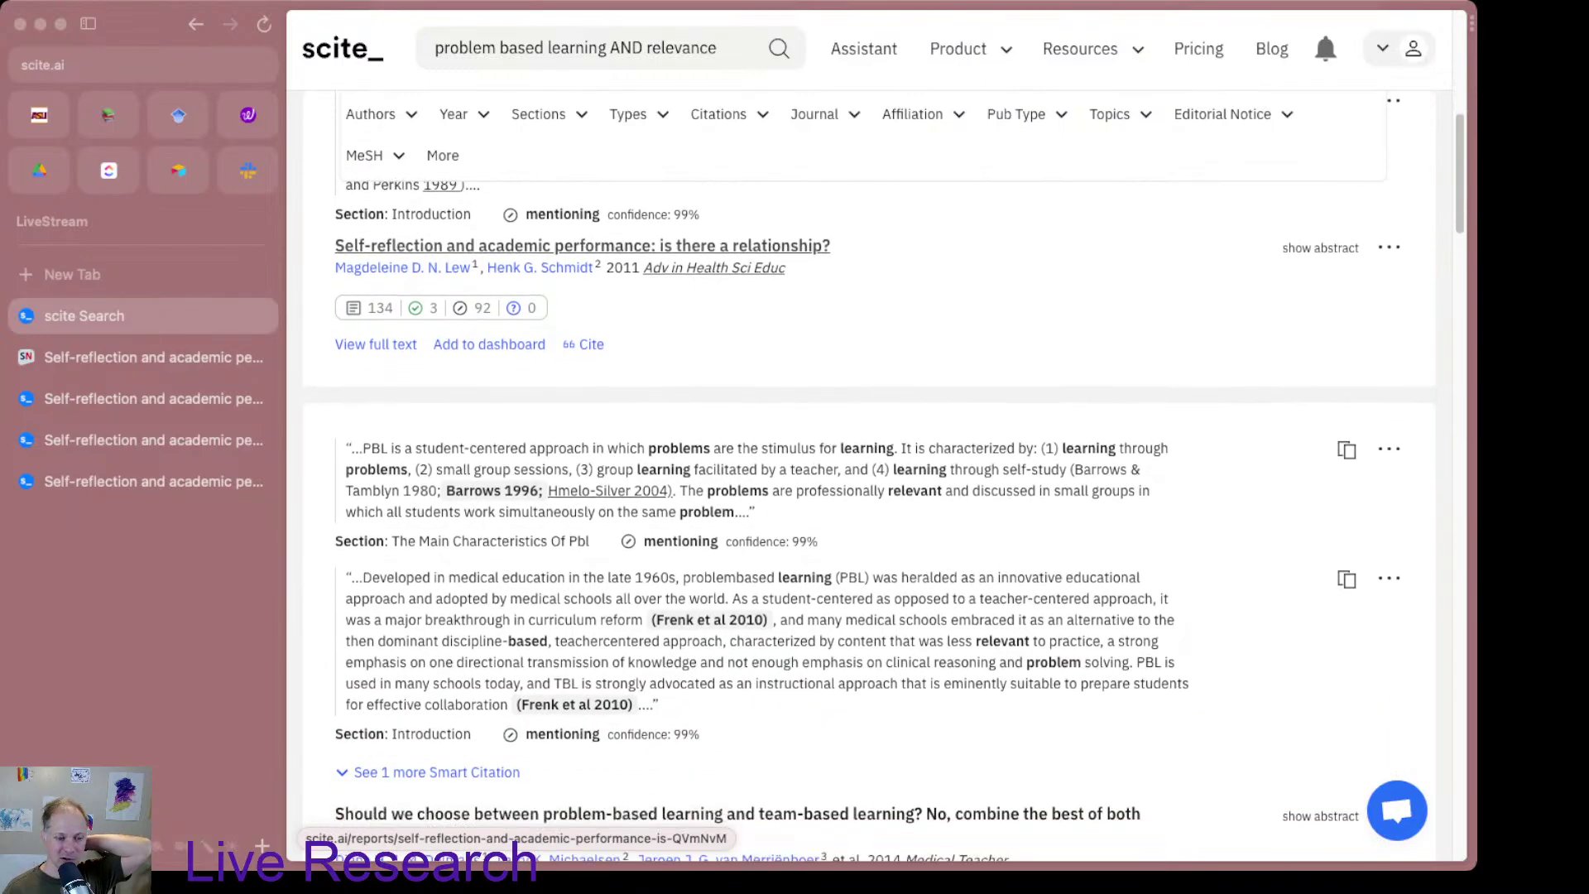
{"action": "scroll", "coordinate": [579, 435], "scroll_direction": "down", "scroll_amount": 2}
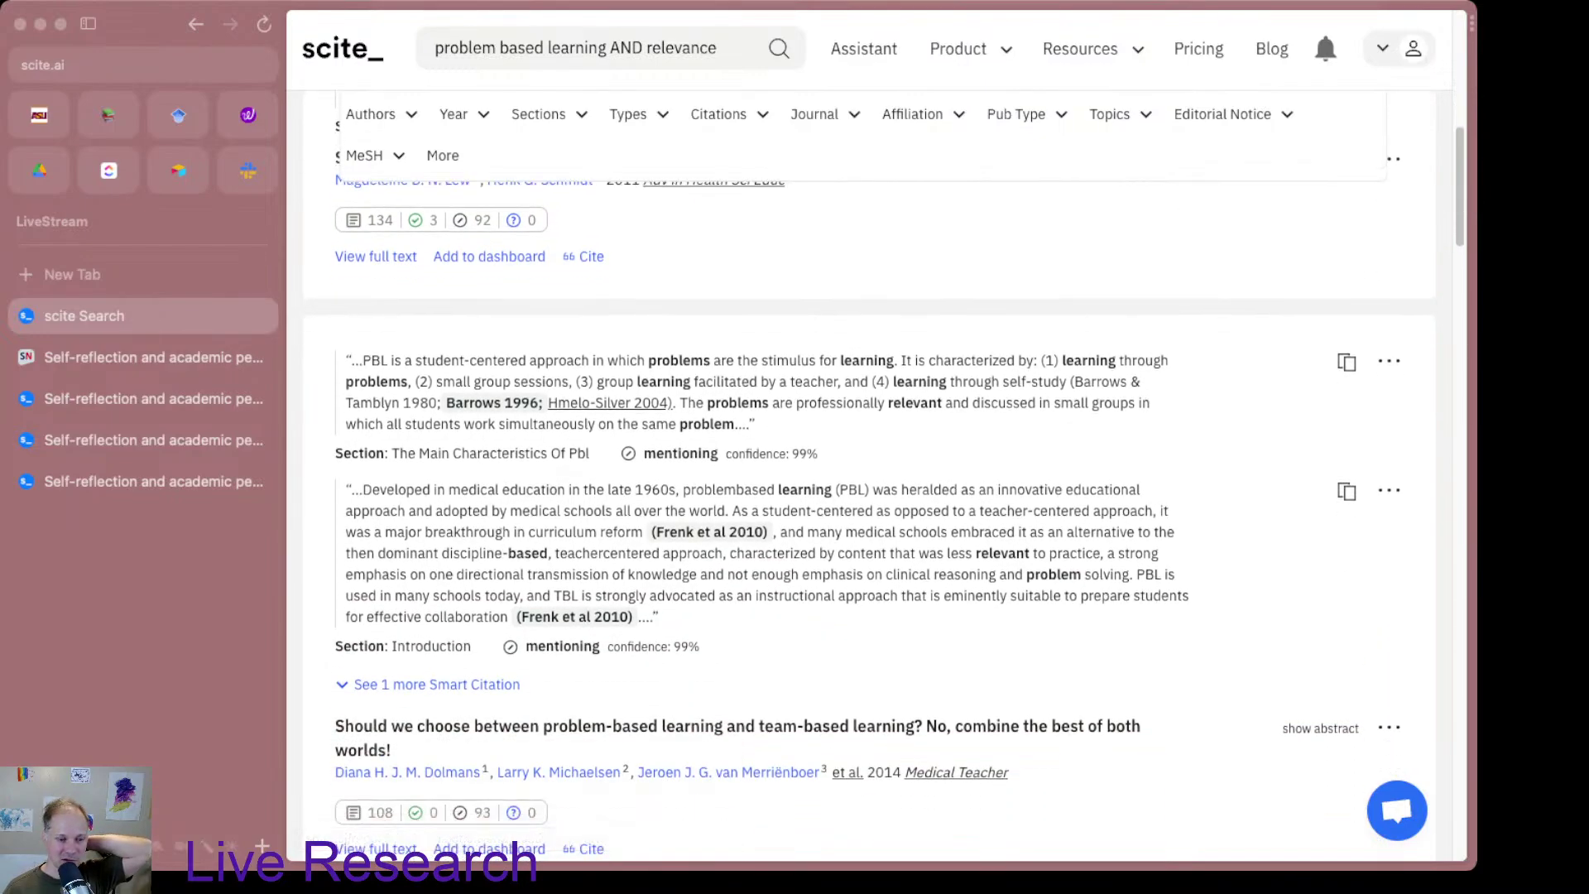
{"action": "scroll", "coordinate": [579, 435], "scroll_direction": "down", "scroll_amount": 1}
{"action": "scroll", "coordinate": [579, 435], "scroll_direction": "down", "scroll_amount": 1}
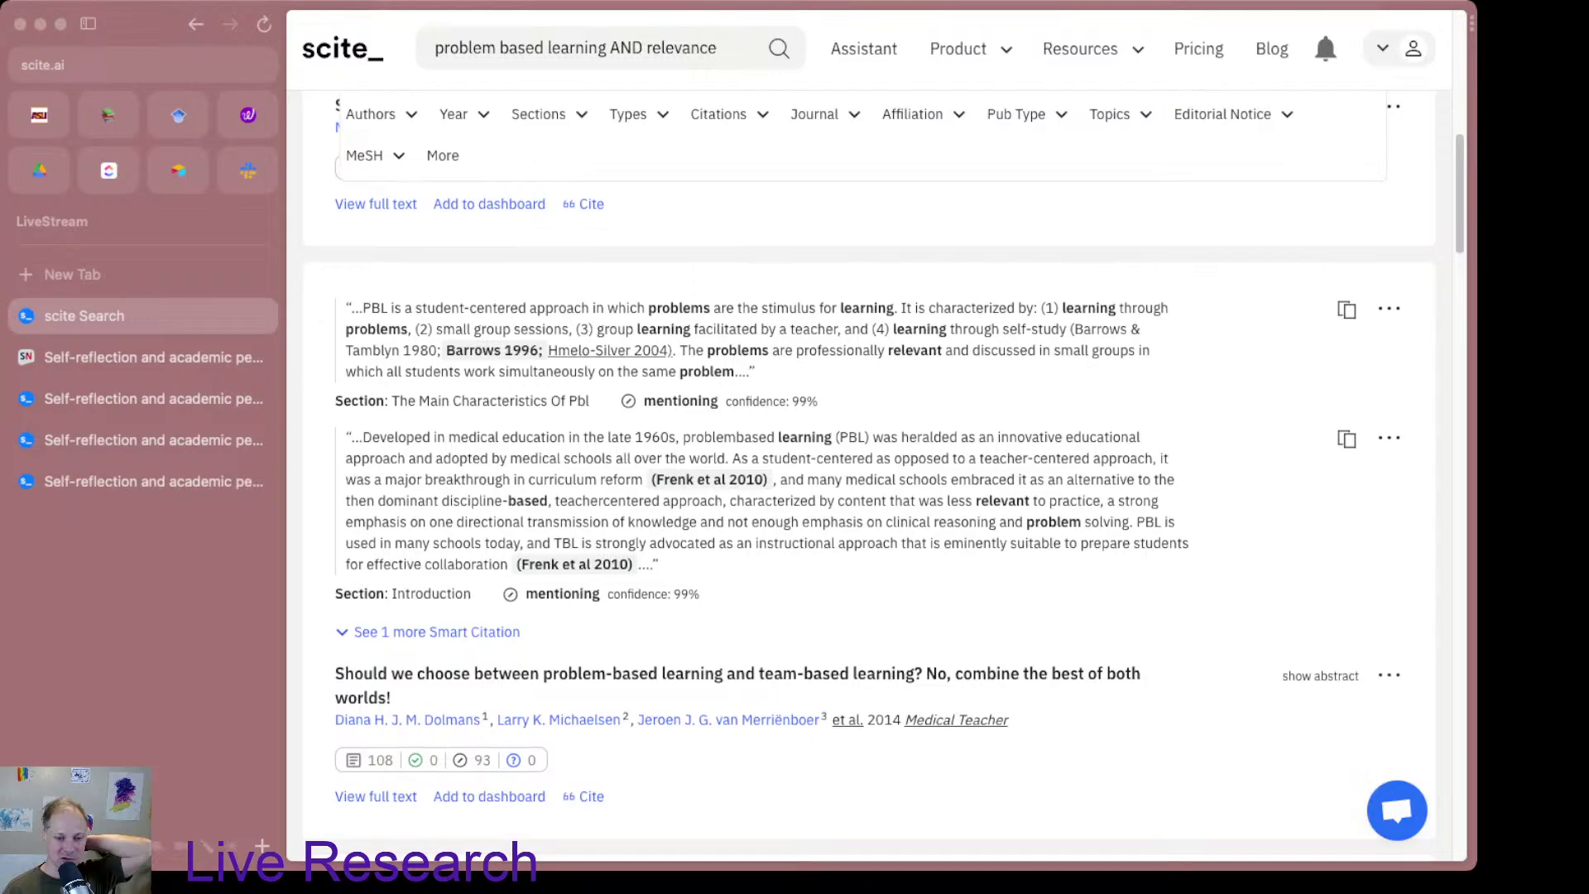
{"action": "scroll", "coordinate": [868, 510], "scroll_direction": "down", "scroll_amount": 2}
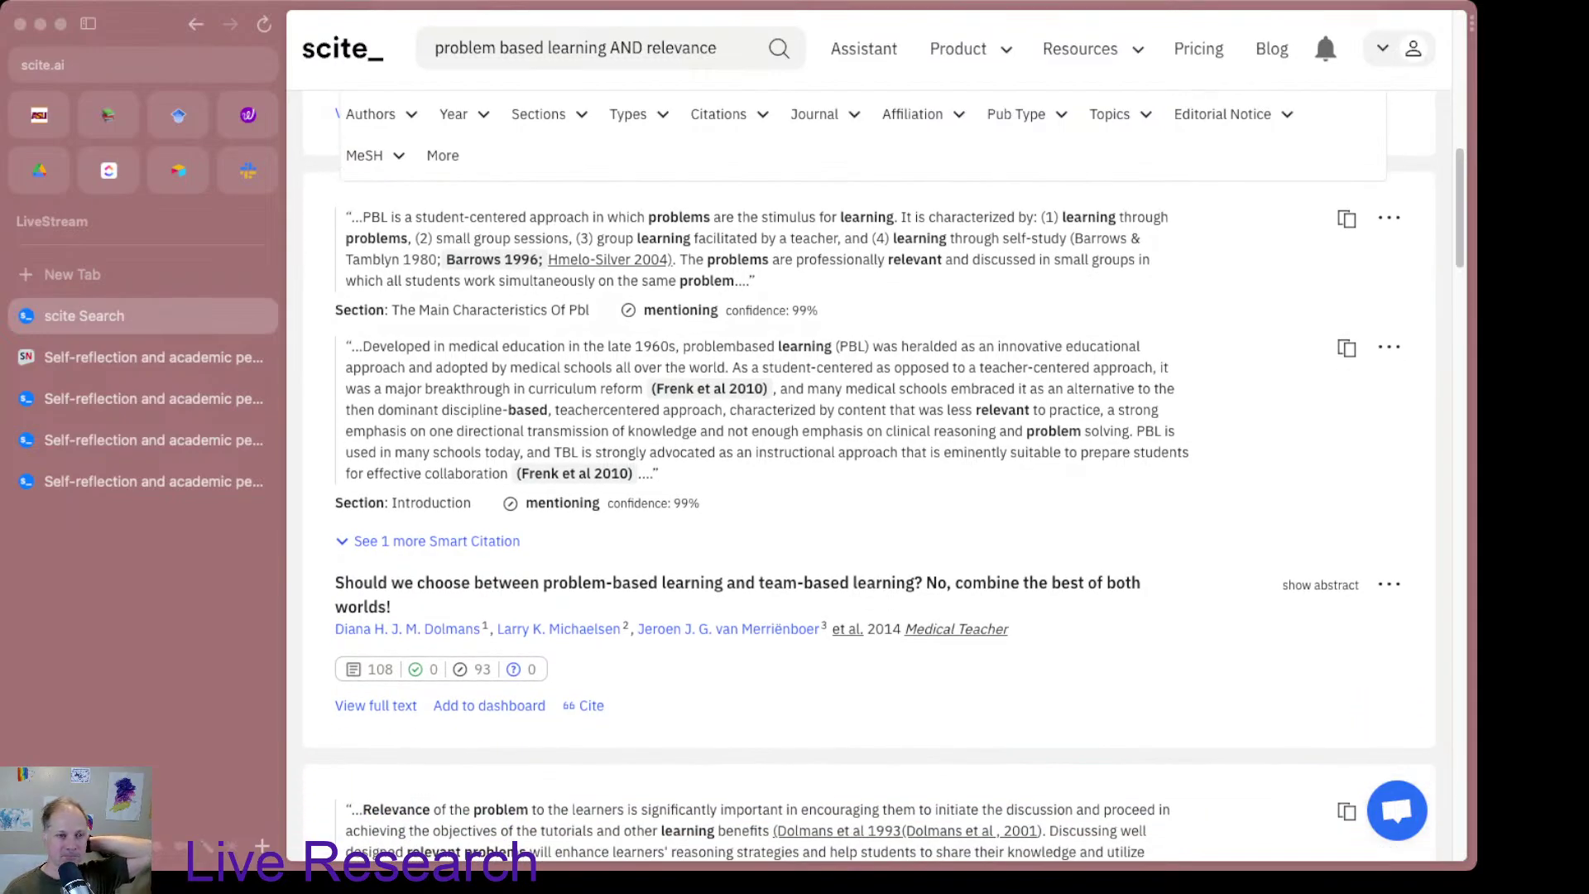
{"action": "scroll", "coordinate": [883, 499], "scroll_direction": "up", "scroll_amount": 2}
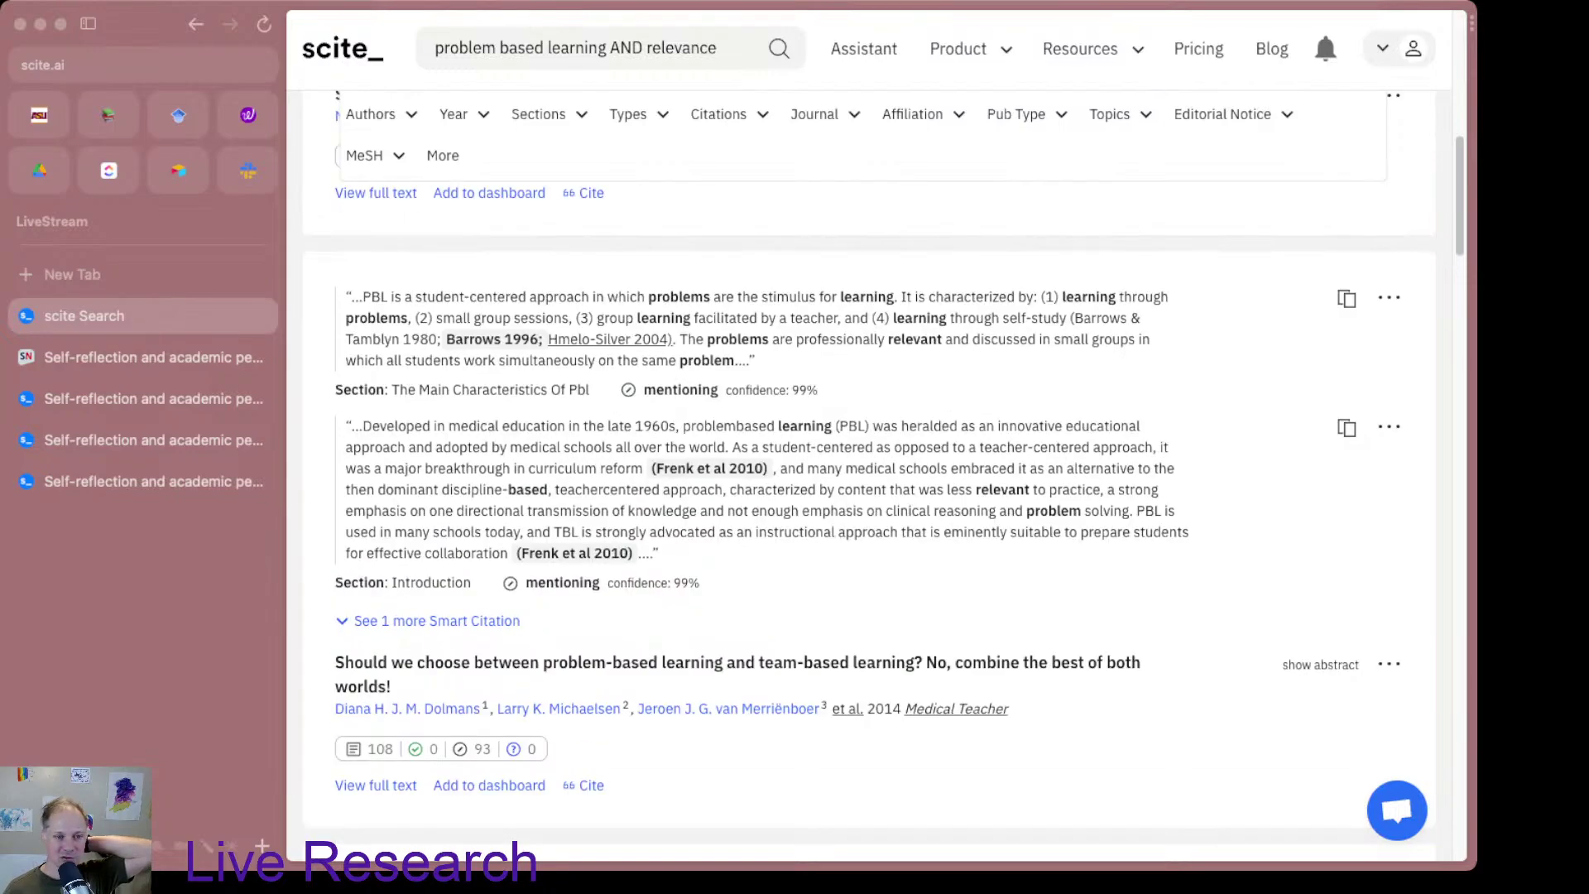
{"action": "left_click_drag", "start_coordinate": [405, 297], "coordinate": [413, 296]}
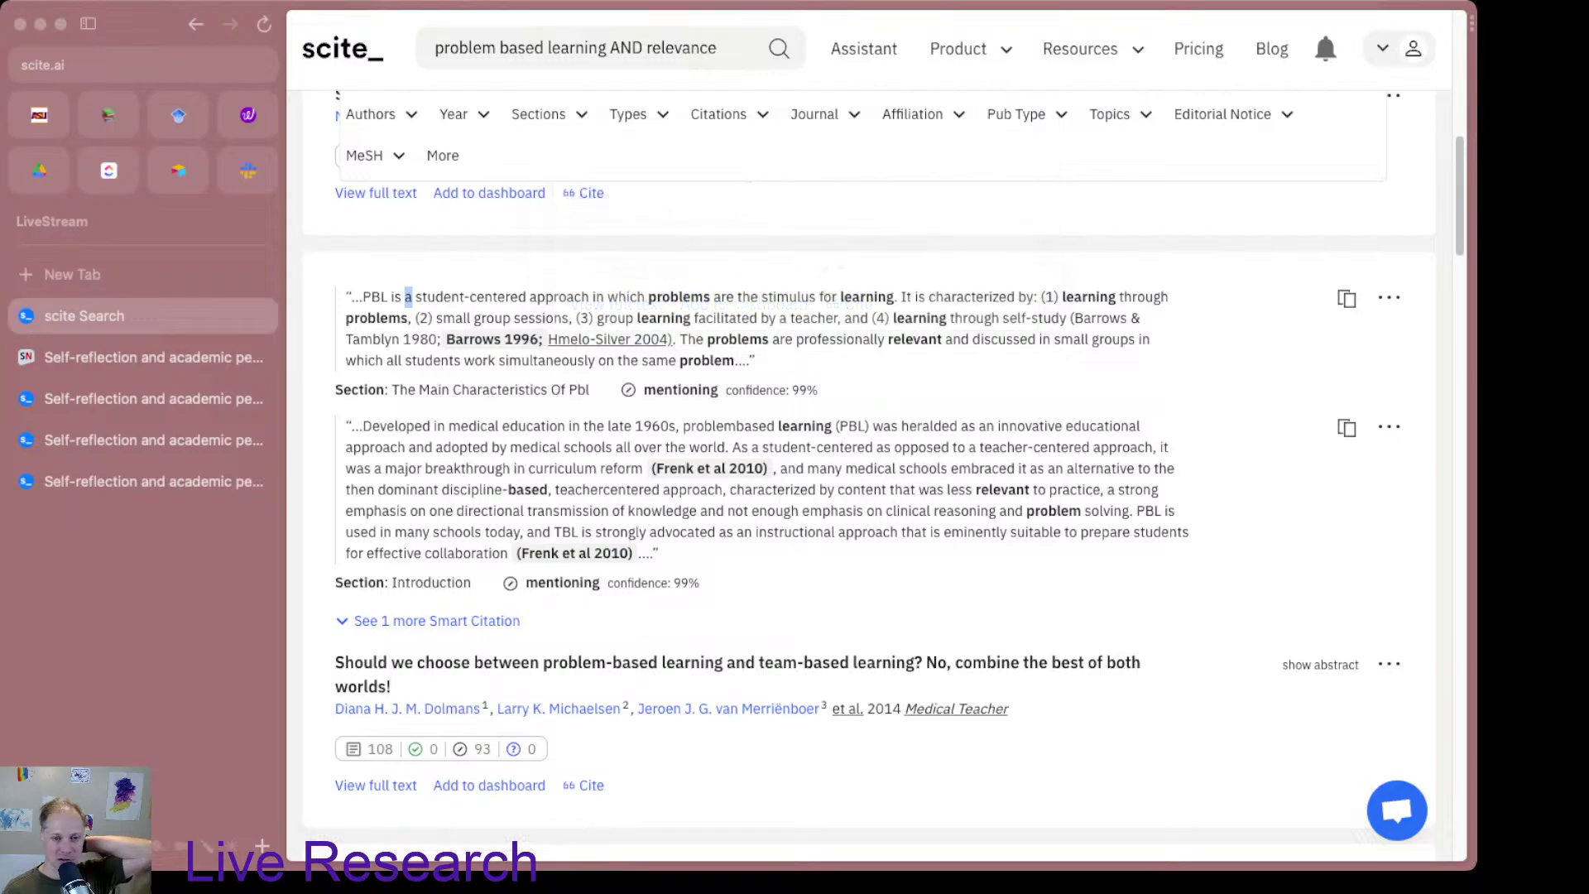
Step: Show the remaining Smart Citation of the problem-based versus team-based learning paper and read its statements on both teaching approaches
{"action": "scroll", "coordinate": [869, 467], "scroll_direction": "down", "scroll_amount": 2}
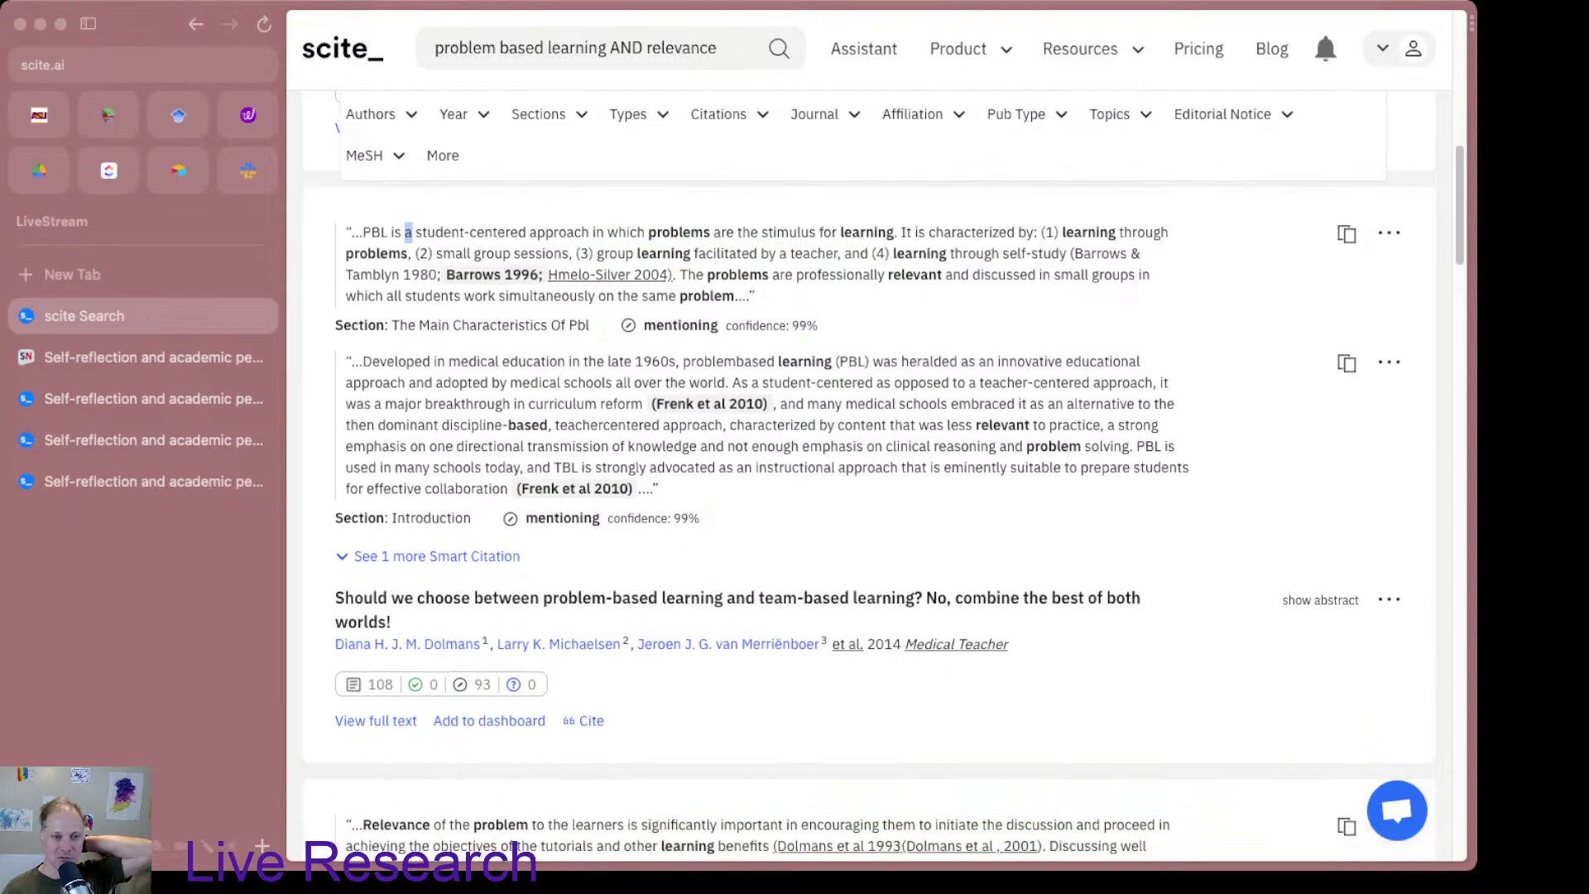
{"action": "scroll", "coordinate": [869, 466], "scroll_direction": "down", "scroll_amount": 2}
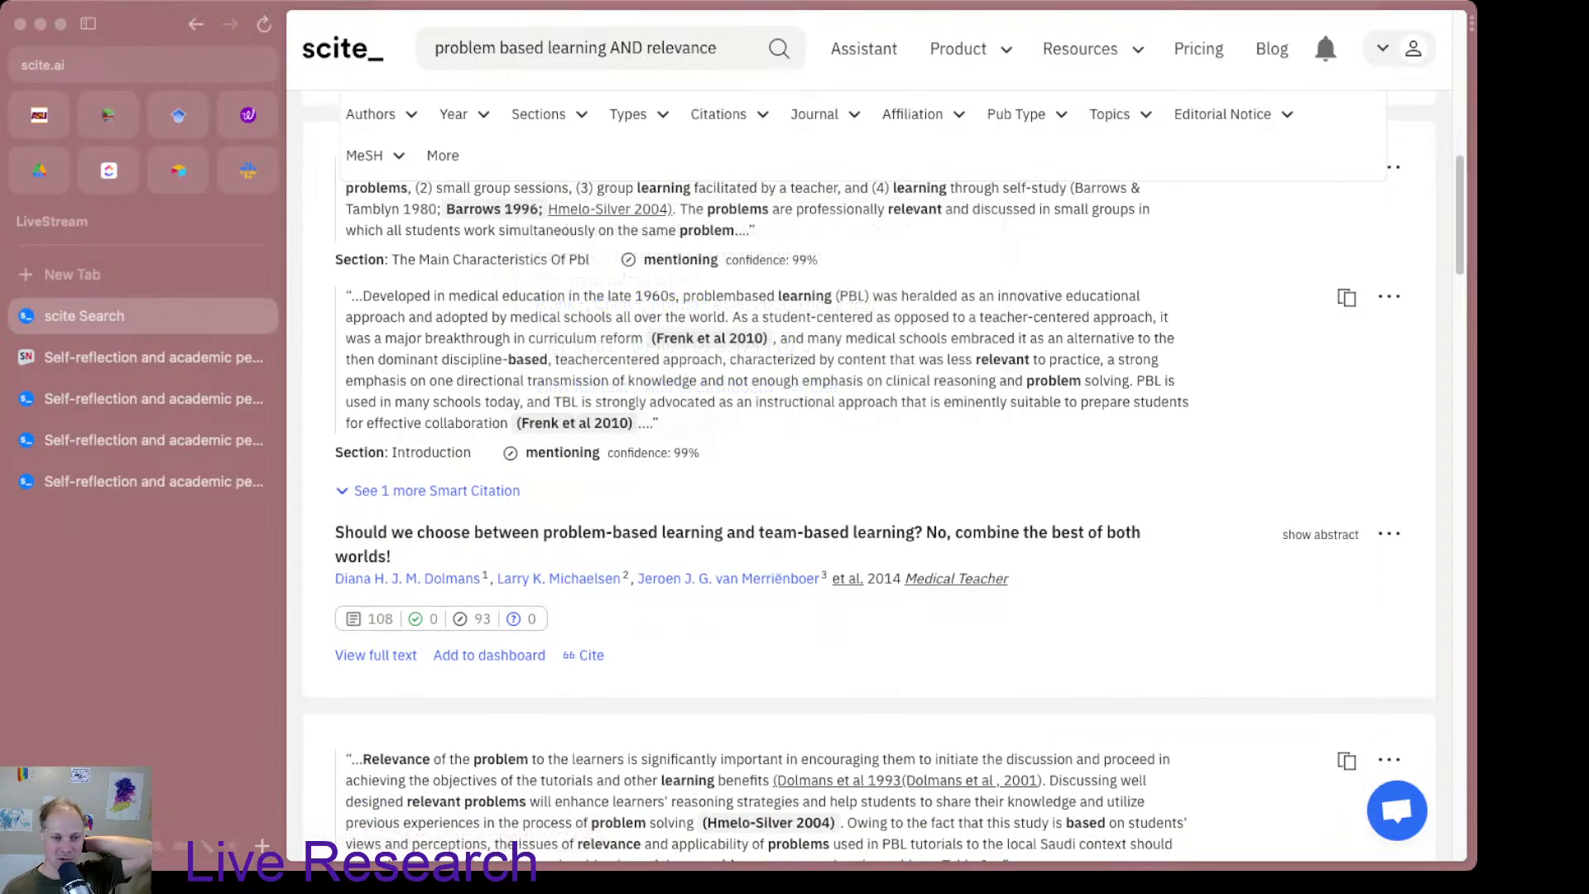
{"action": "scroll", "coordinate": [869, 477], "scroll_direction": "down", "scroll_amount": 1}
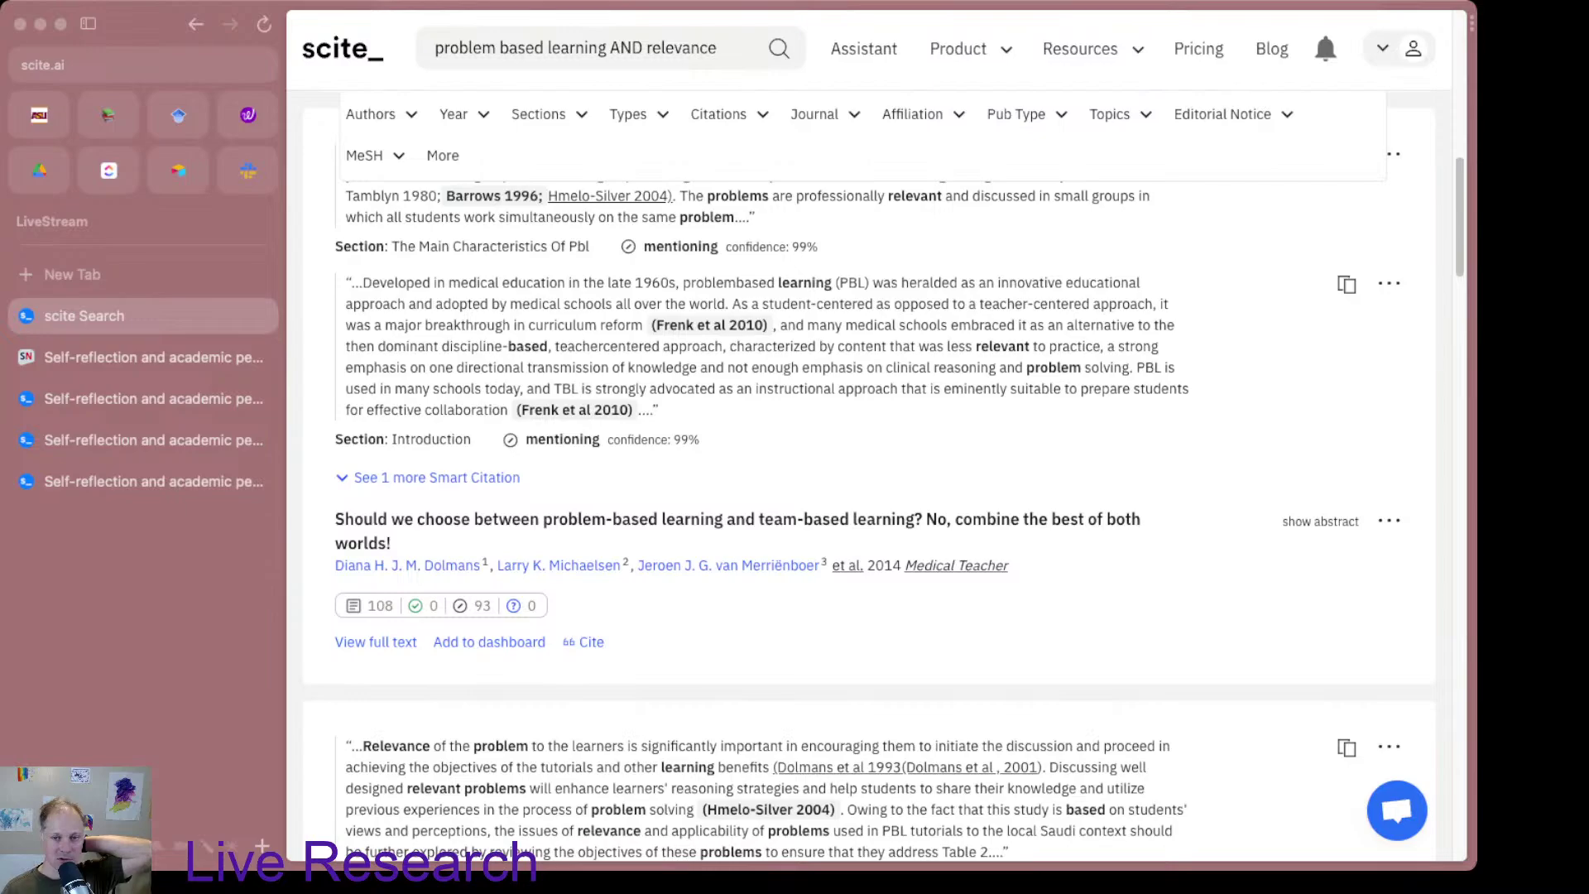
{"action": "left_click_drag", "start_coordinate": [963, 388], "coordinate": [471, 410]}
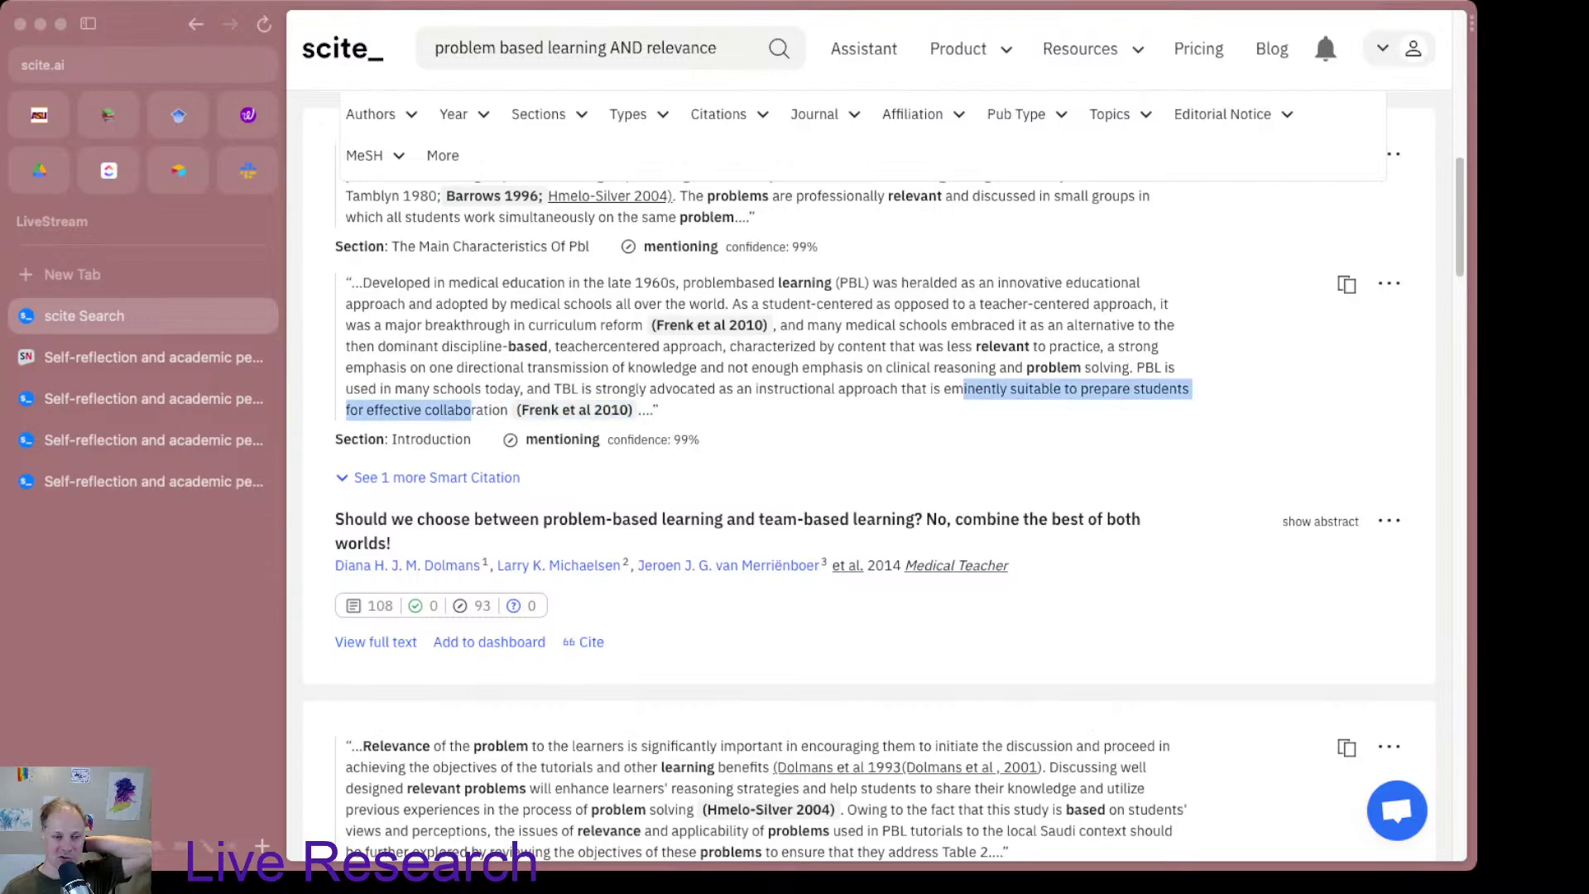
{"action": "scroll", "coordinate": [869, 477], "scroll_direction": "down", "scroll_amount": 1}
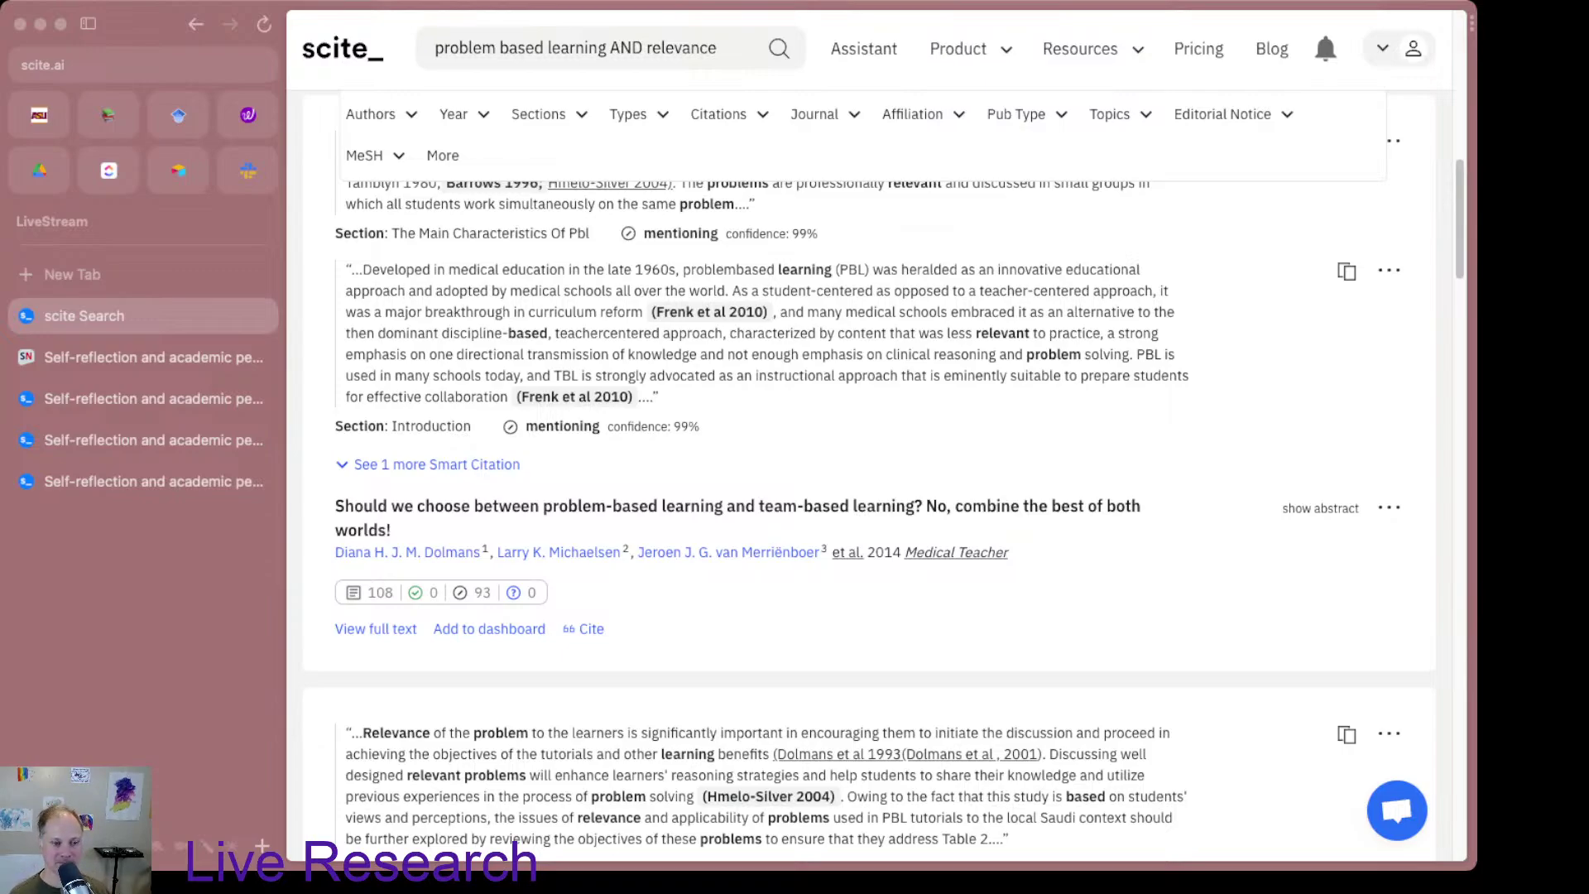
{"action": "scroll", "coordinate": [869, 476], "scroll_direction": "up", "scroll_amount": 1}
{"action": "left_click", "coordinate": [436, 502]}
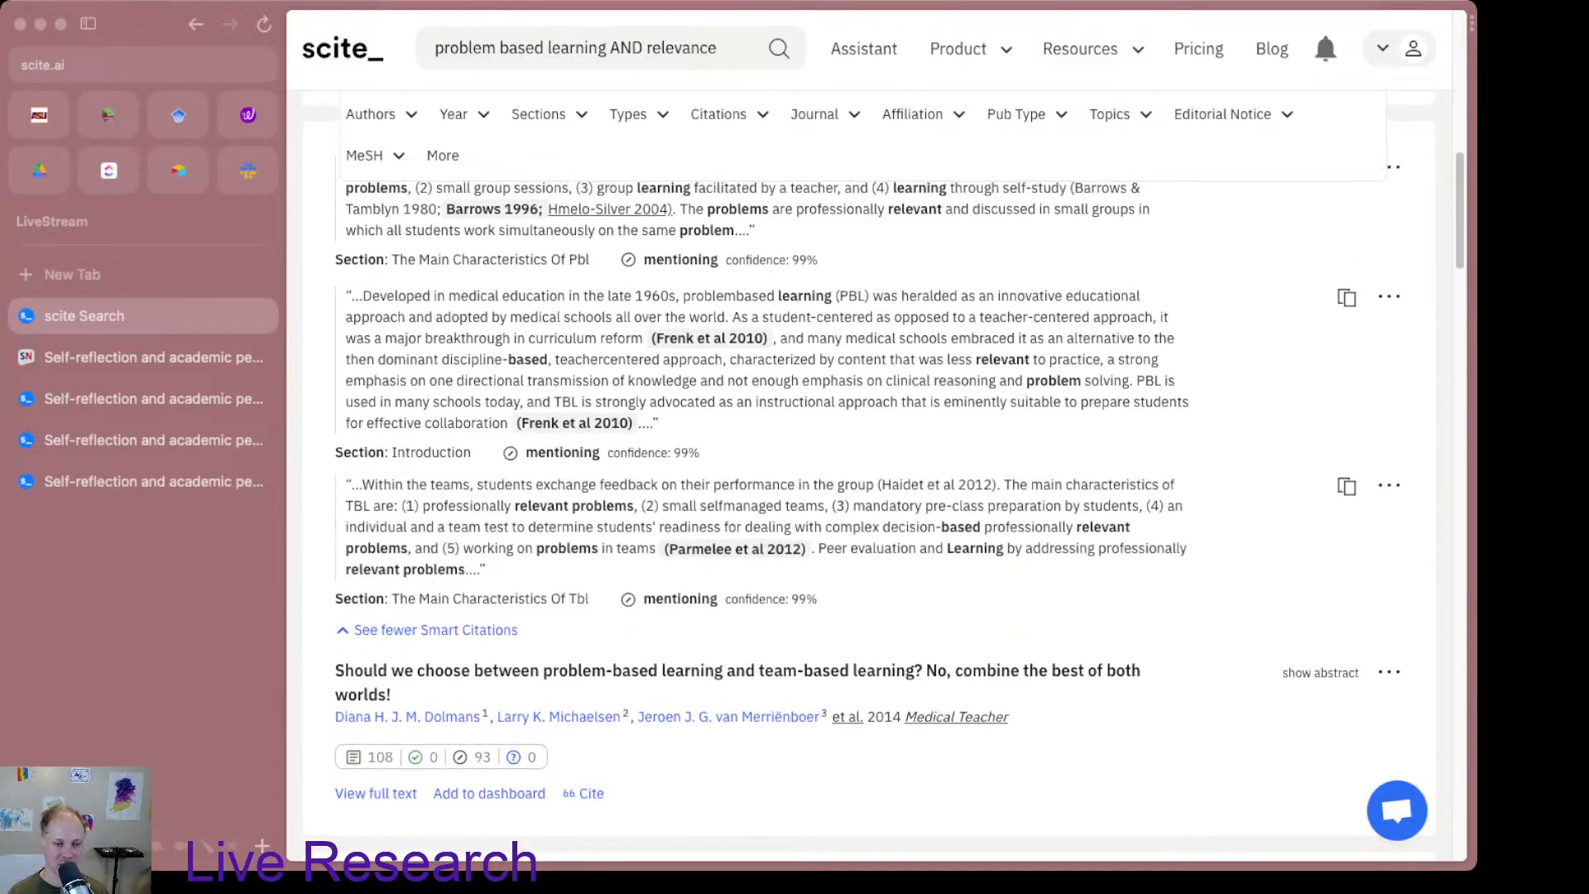
{"action": "scroll", "coordinate": [869, 476], "scroll_direction": "down", "scroll_amount": 1}
{"action": "scroll", "coordinate": [869, 475], "scroll_direction": "up", "scroll_amount": 1}
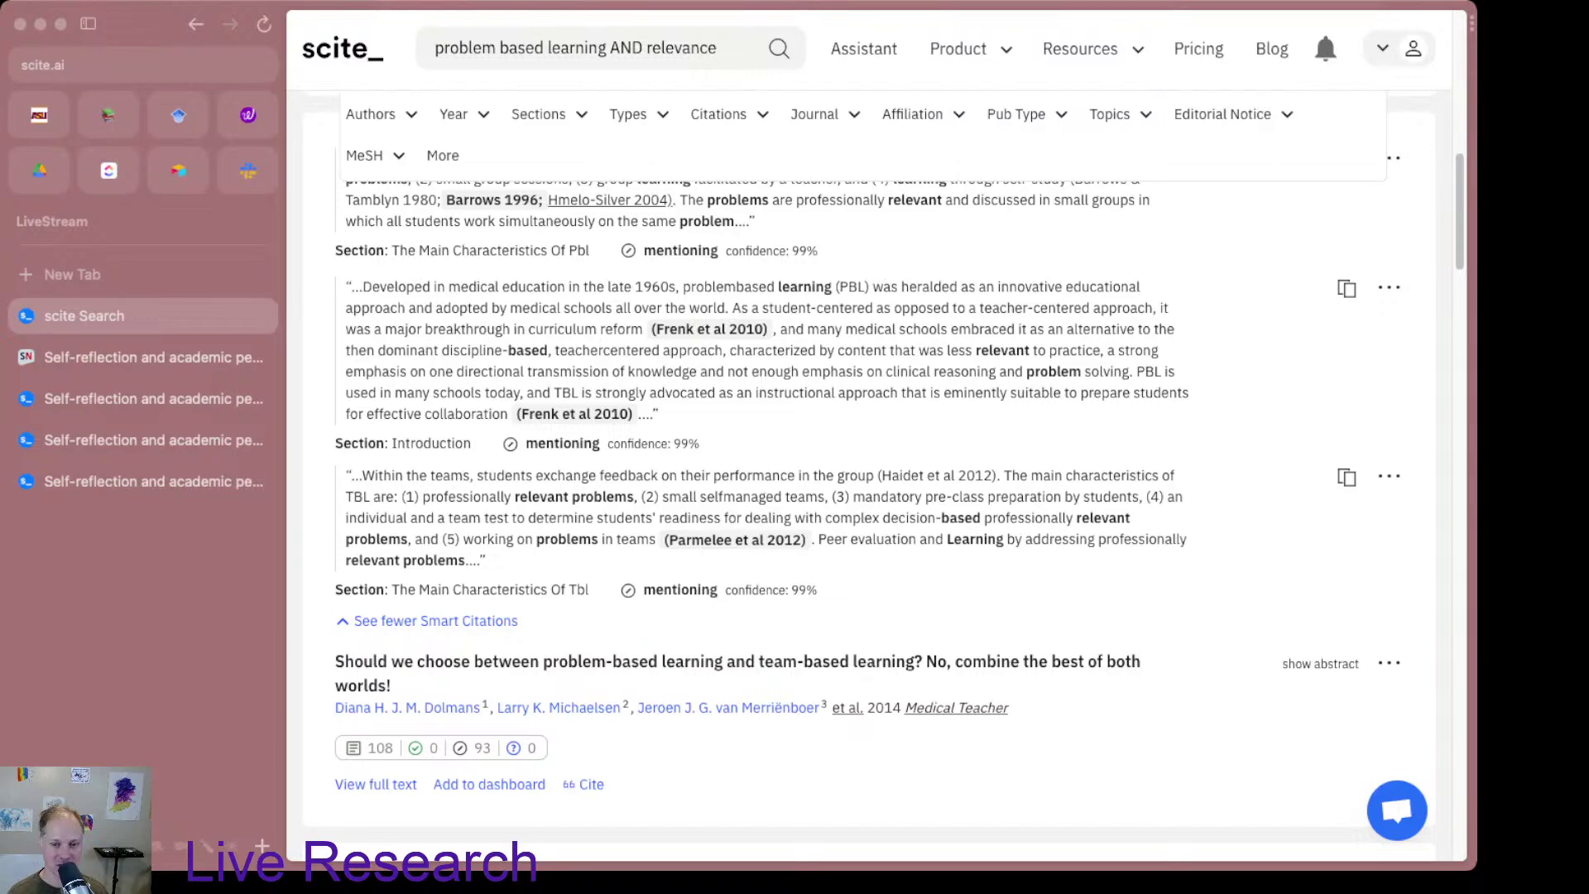
{"action": "scroll", "coordinate": [869, 475], "scroll_direction": "down", "scroll_amount": 8}
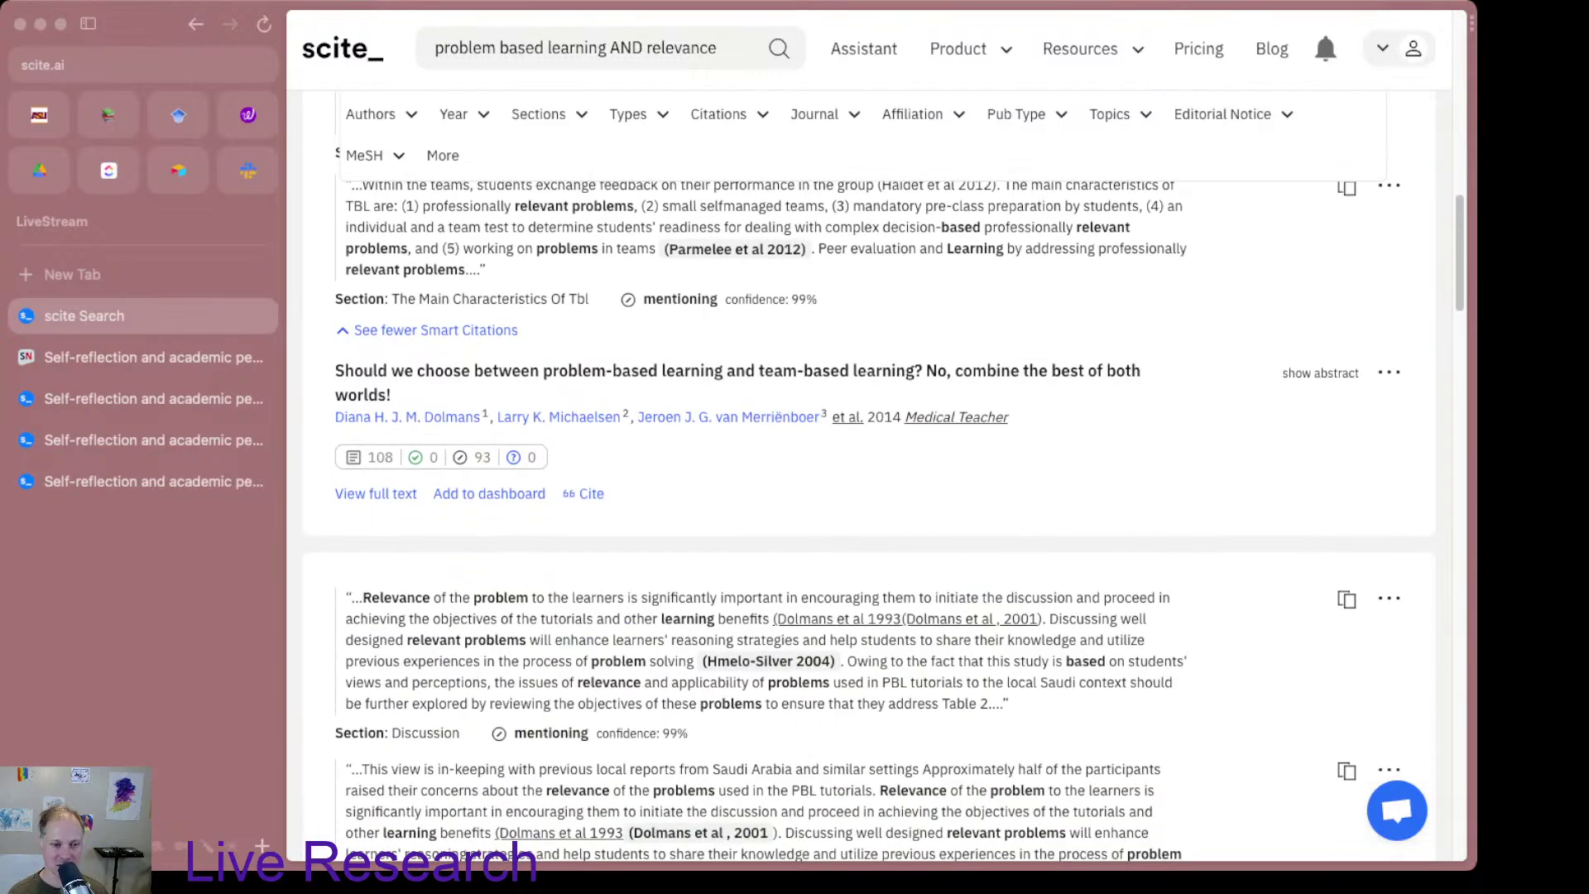
{"action": "scroll", "coordinate": [868, 476], "scroll_direction": "up", "scroll_amount": 3}
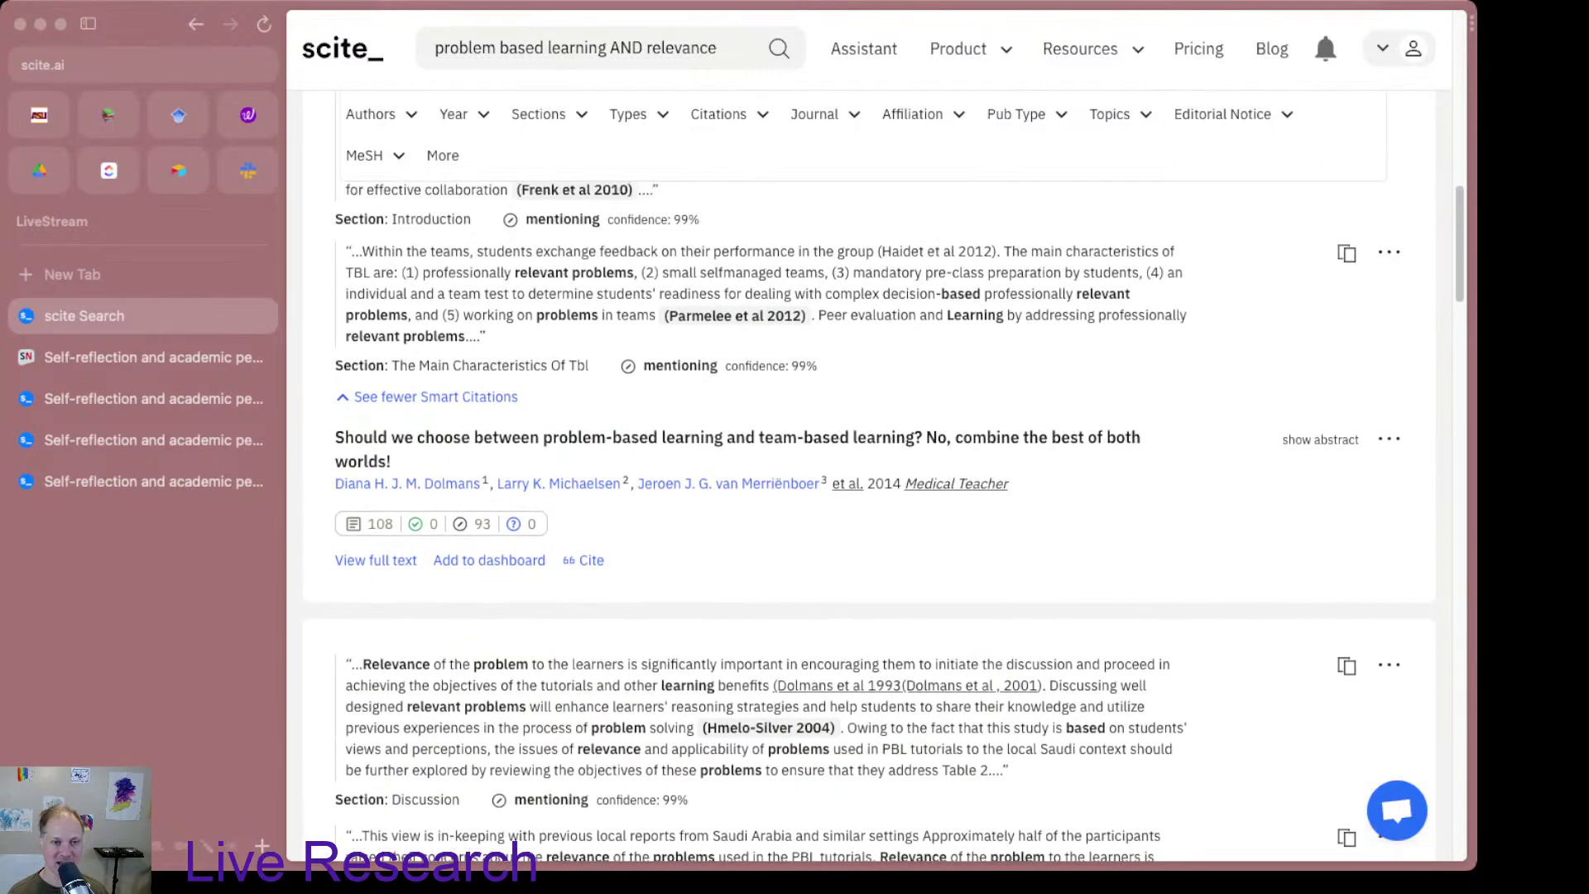
{"action": "scroll", "coordinate": [868, 476], "scroll_direction": "up", "scroll_amount": 5}
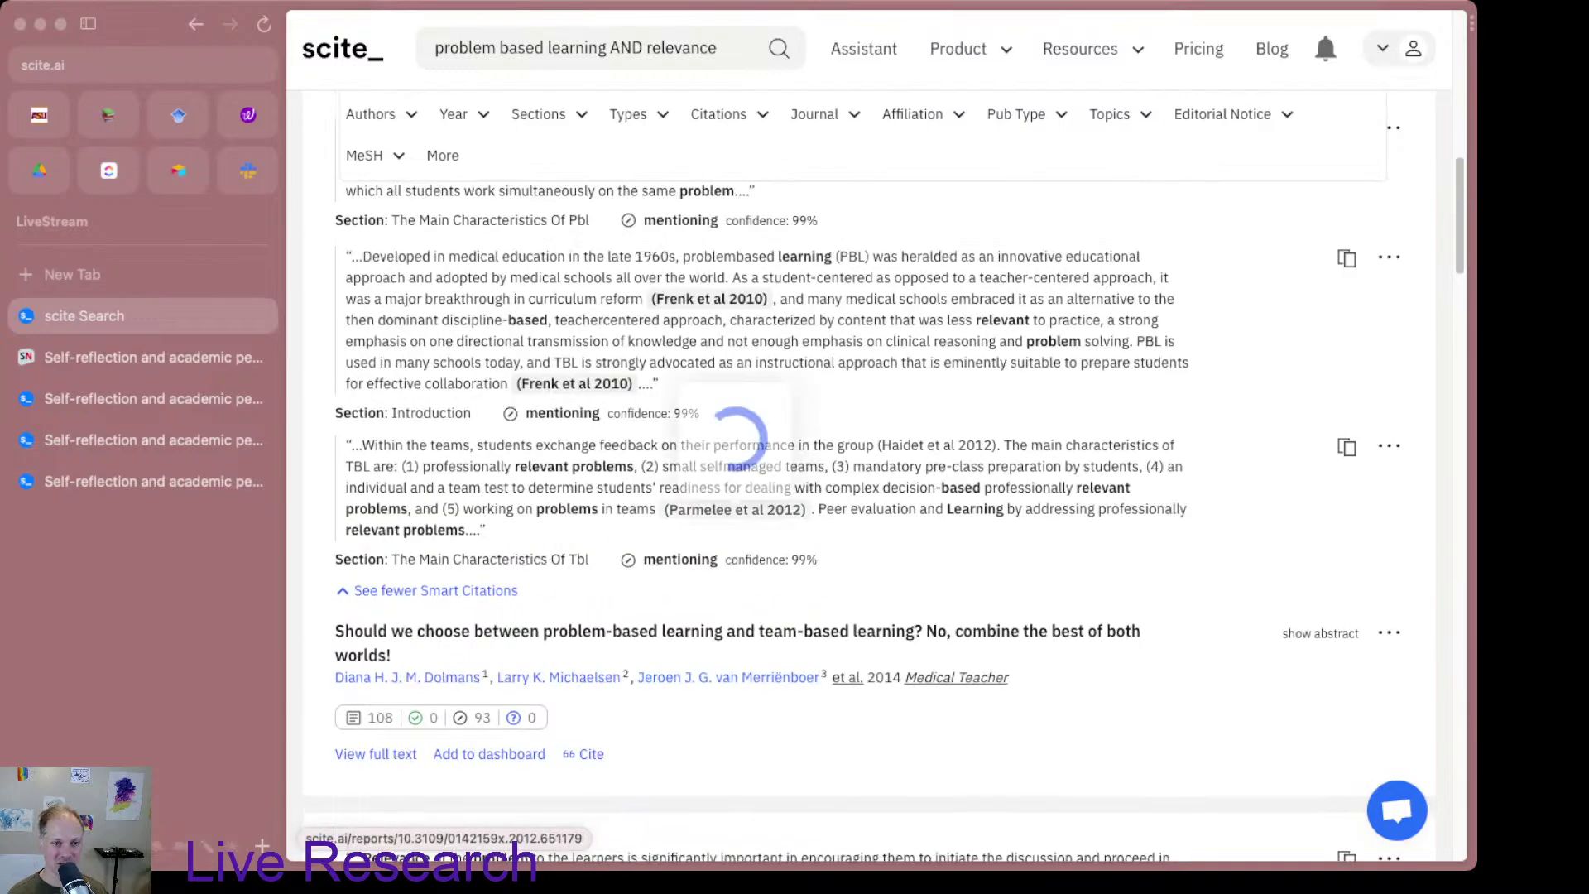
Step: Read the citation statements on problem relevance under "Problem-based learning in undergraduate medical education in Saudi Arabia: Time has come to reflect on the experience"
{"action": "scroll", "coordinate": [737, 437], "scroll_direction": "down", "scroll_amount": 12}
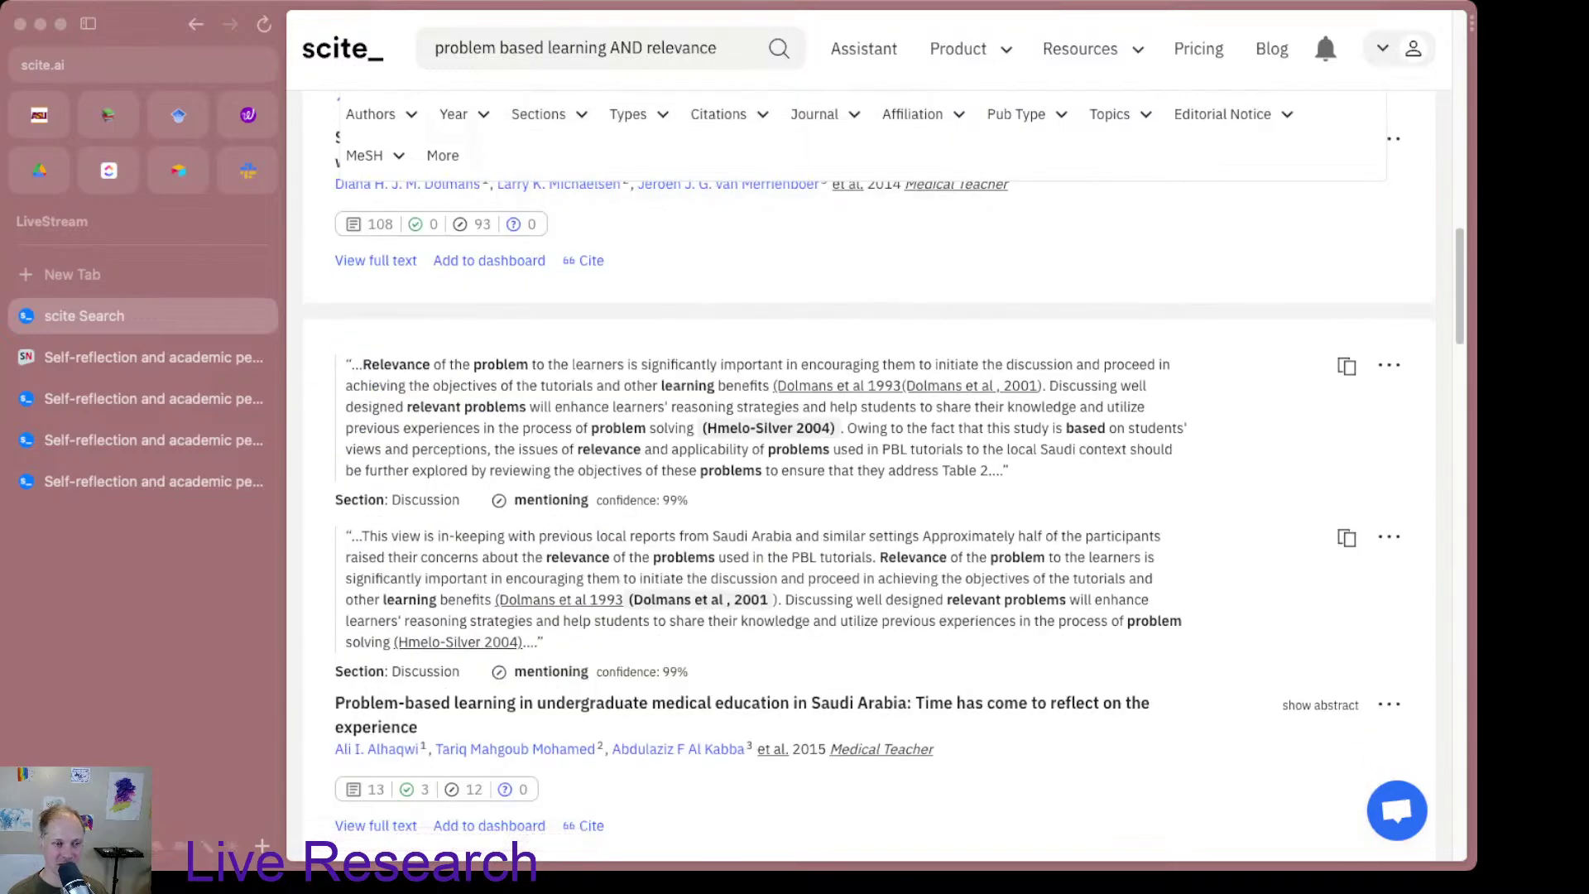
{"action": "left_click_drag", "start_coordinate": [362, 364], "coordinate": [561, 364]}
{"action": "left_click_drag", "start_coordinate": [463, 406], "coordinate": [363, 364]}
{"action": "left_click", "coordinate": [412, 406]}
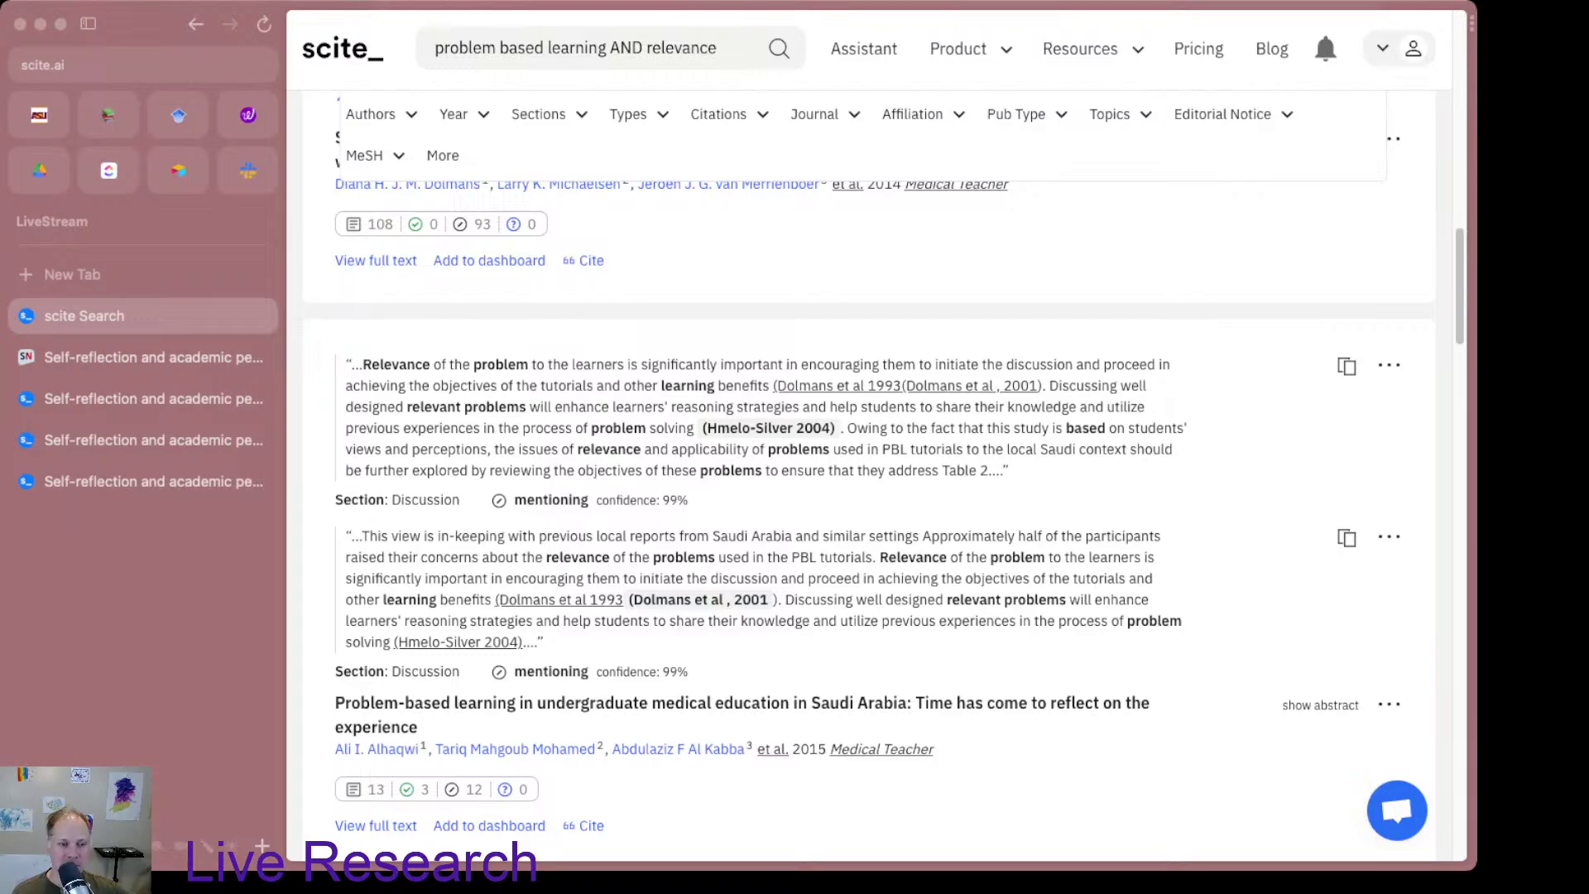
{"action": "scroll", "coordinate": [868, 505], "scroll_direction": "down", "scroll_amount": 2}
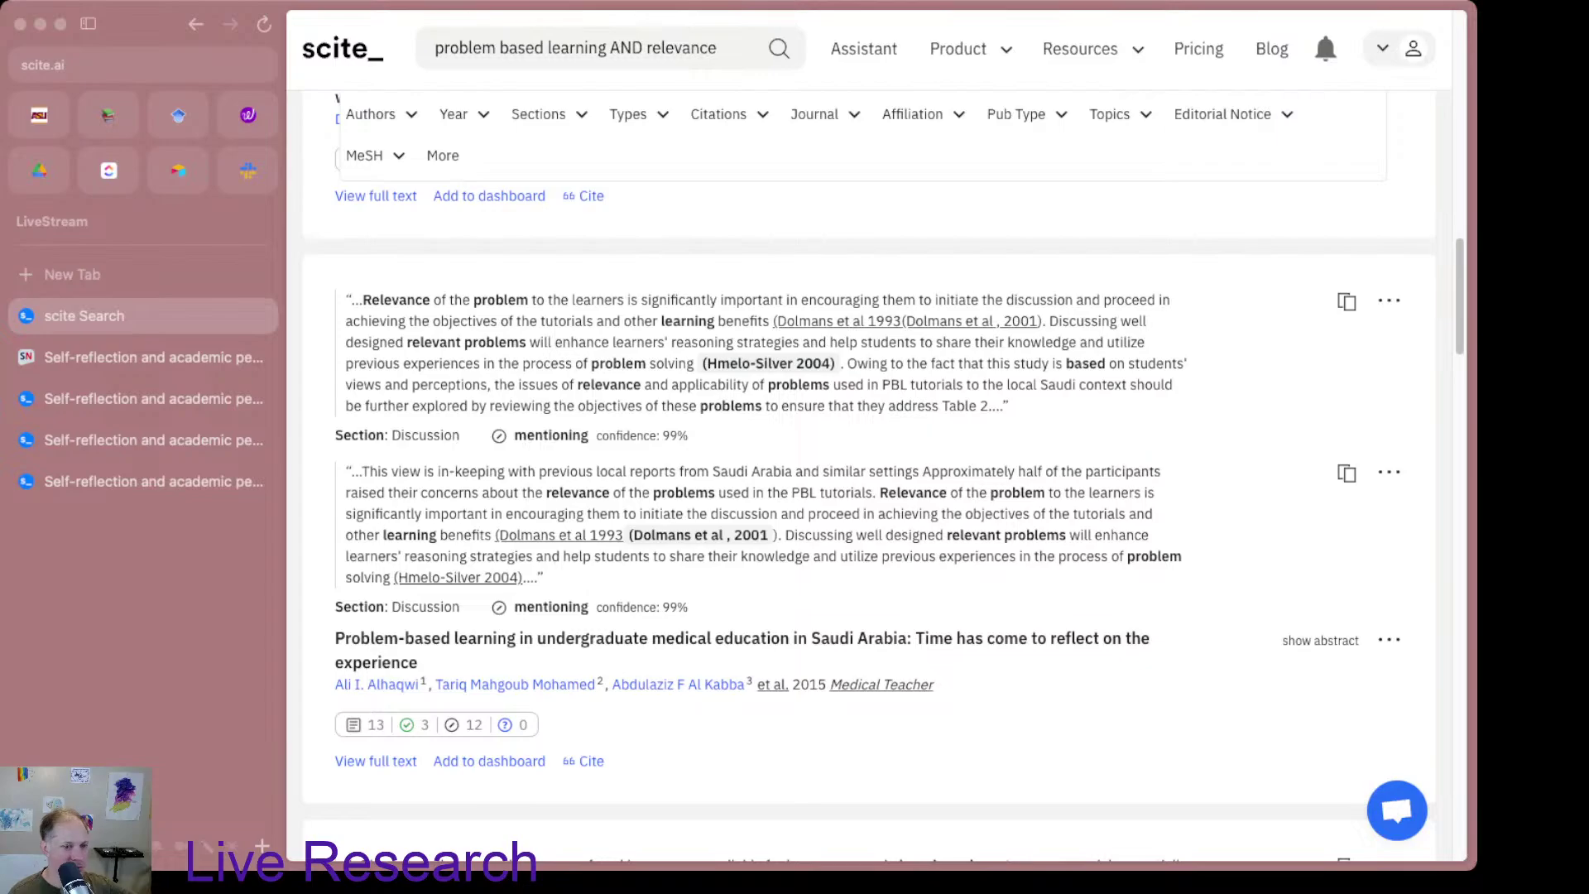
{"action": "scroll", "coordinate": [869, 488], "scroll_direction": "down", "scroll_amount": 2}
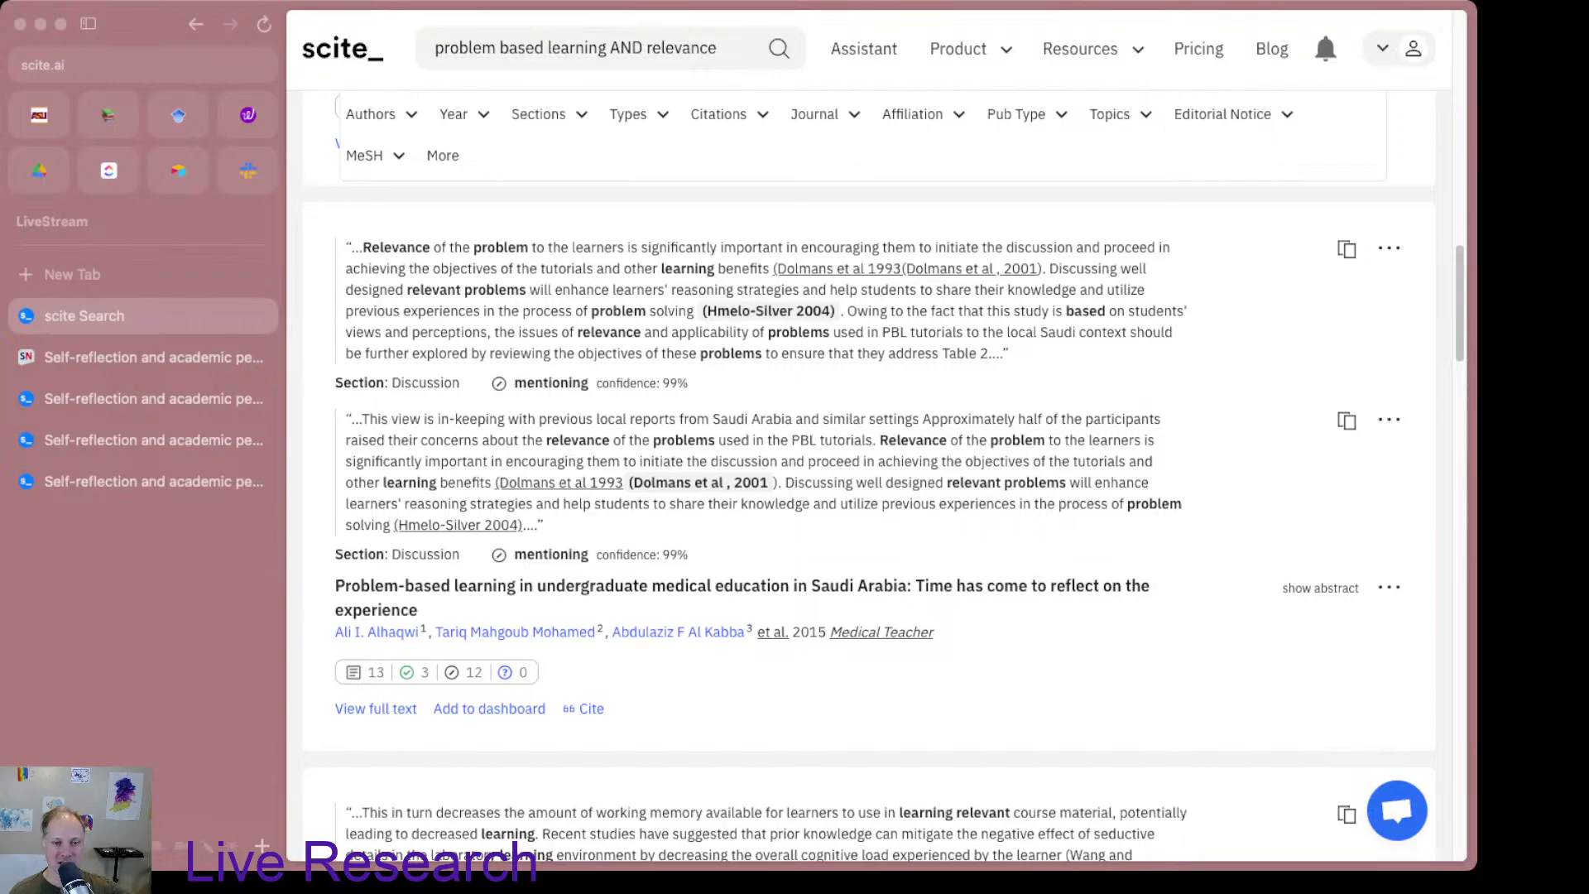
{"action": "left_click_drag", "start_coordinate": [857, 311], "coordinate": [678, 311]}
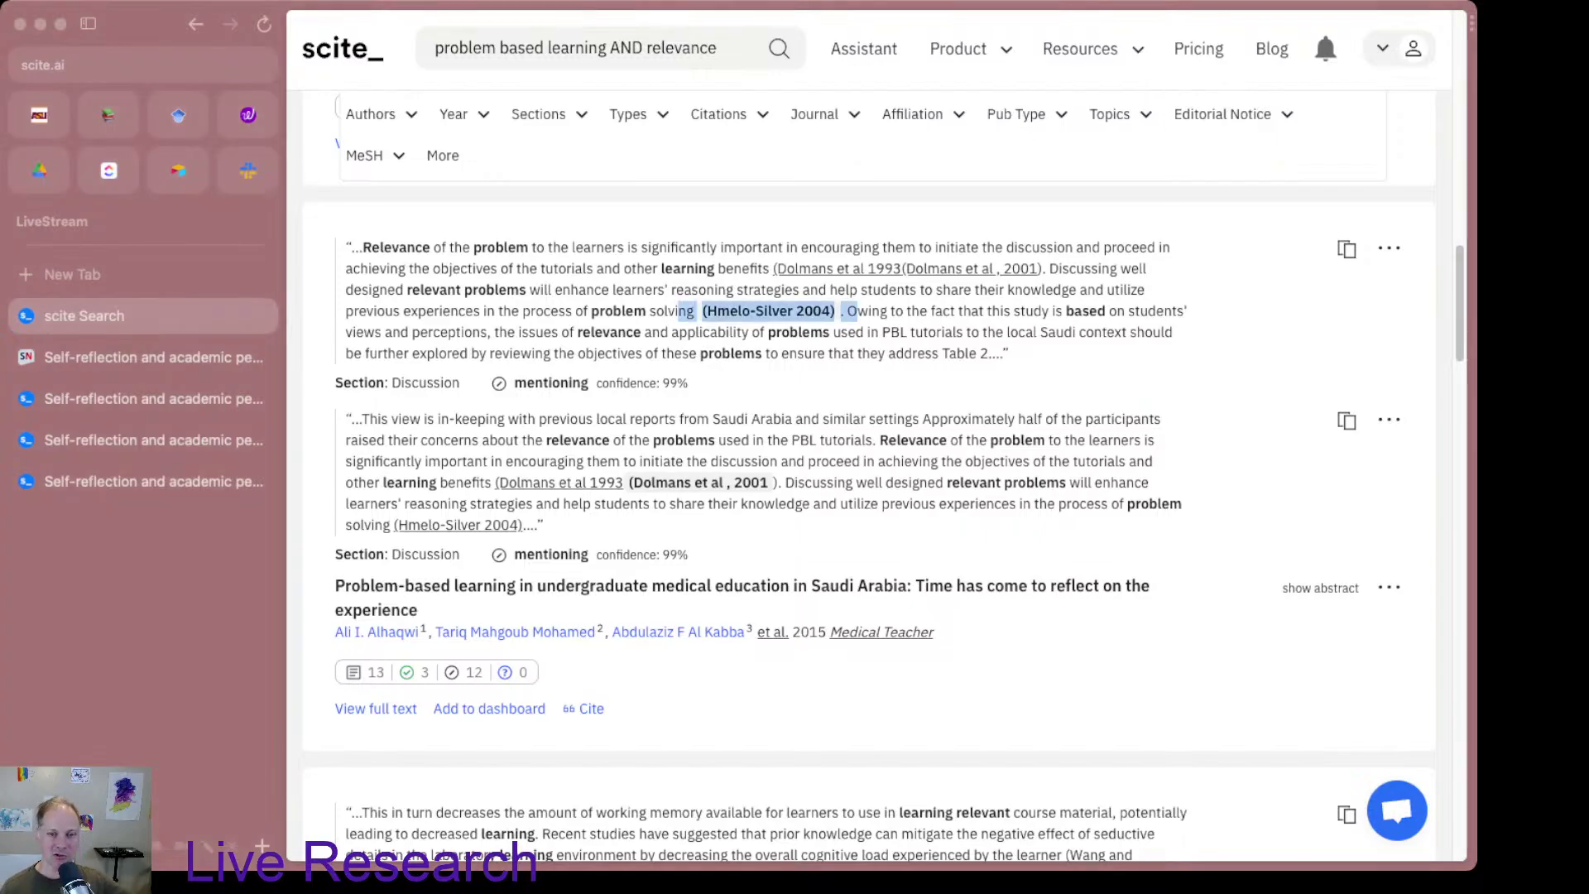
{"action": "left_click", "coordinate": [679, 312]}
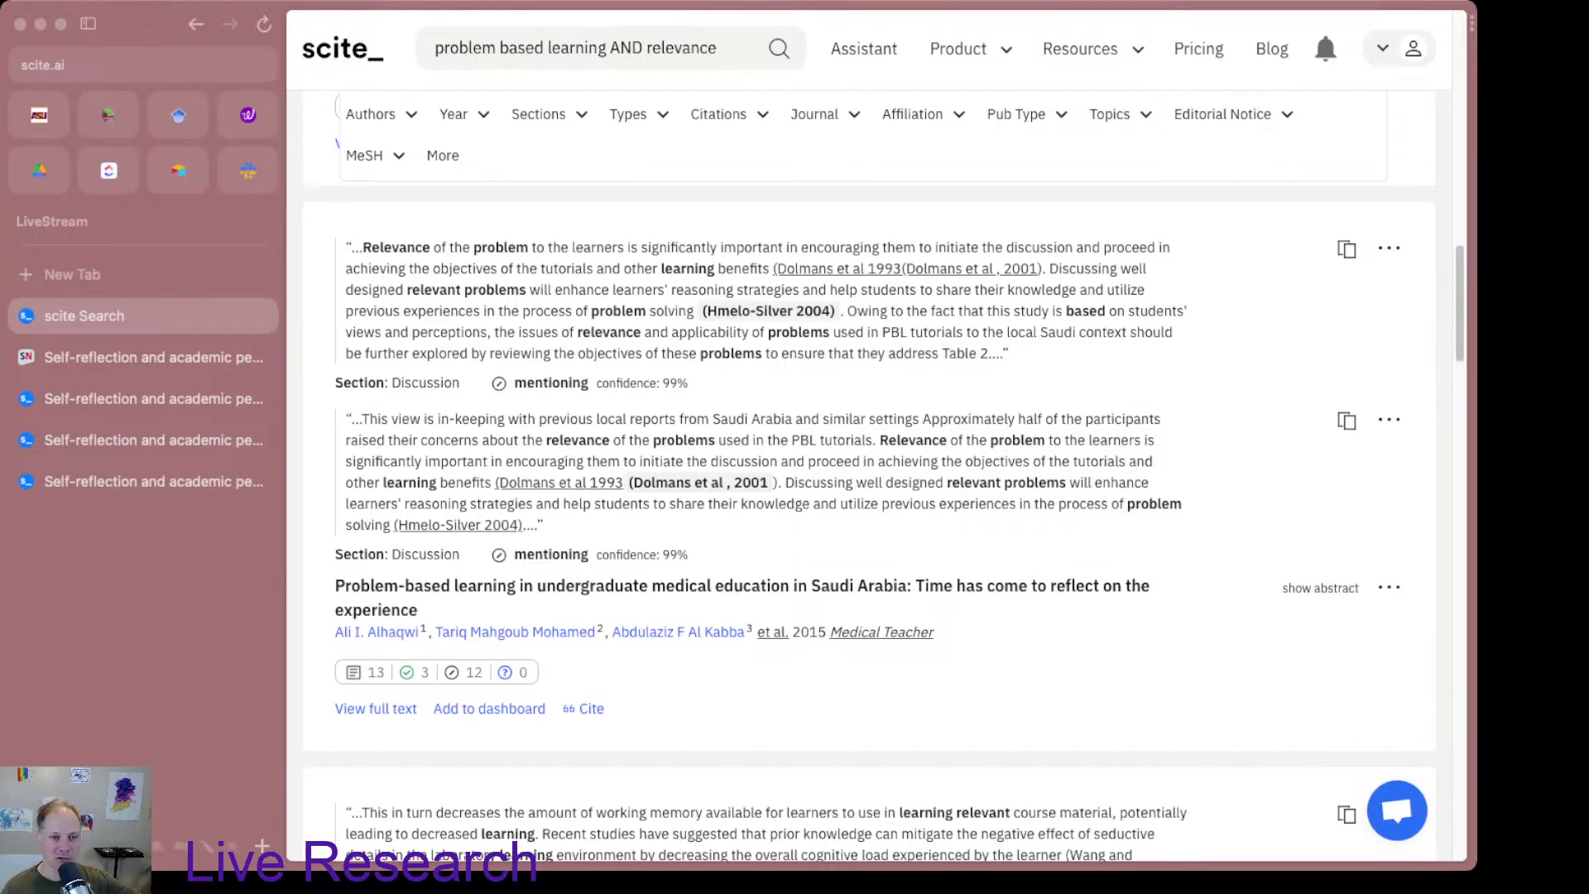
{"action": "scroll", "coordinate": [868, 492], "scroll_direction": "down", "scroll_amount": 2}
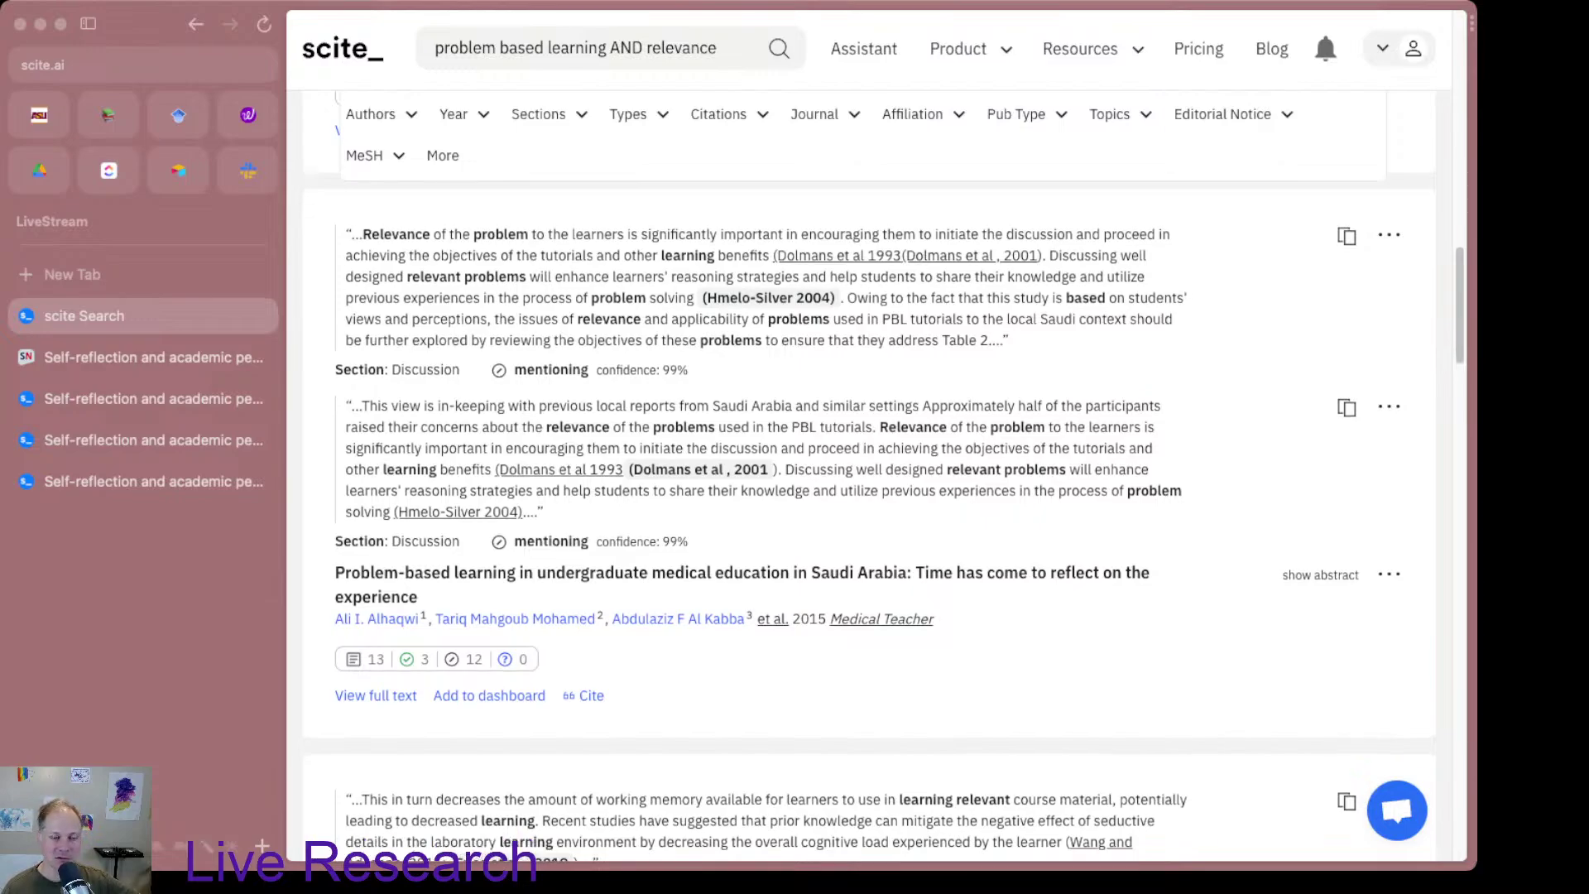
{"action": "scroll", "coordinate": [868, 492], "scroll_direction": "down", "scroll_amount": 1}
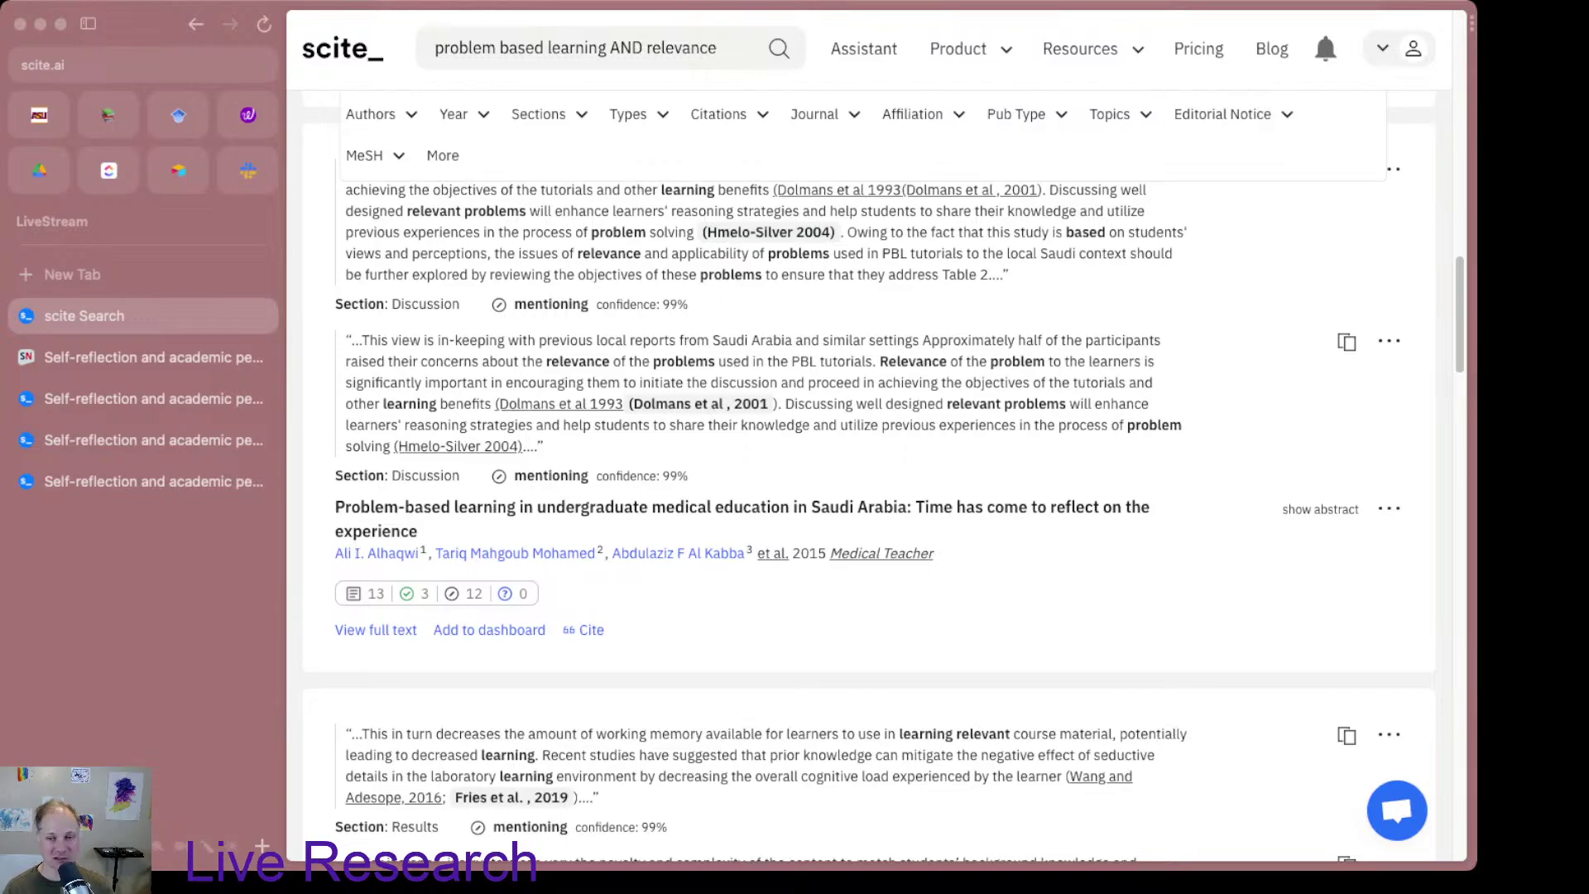
{"action": "mouse_move", "coordinate": [654, 403]}
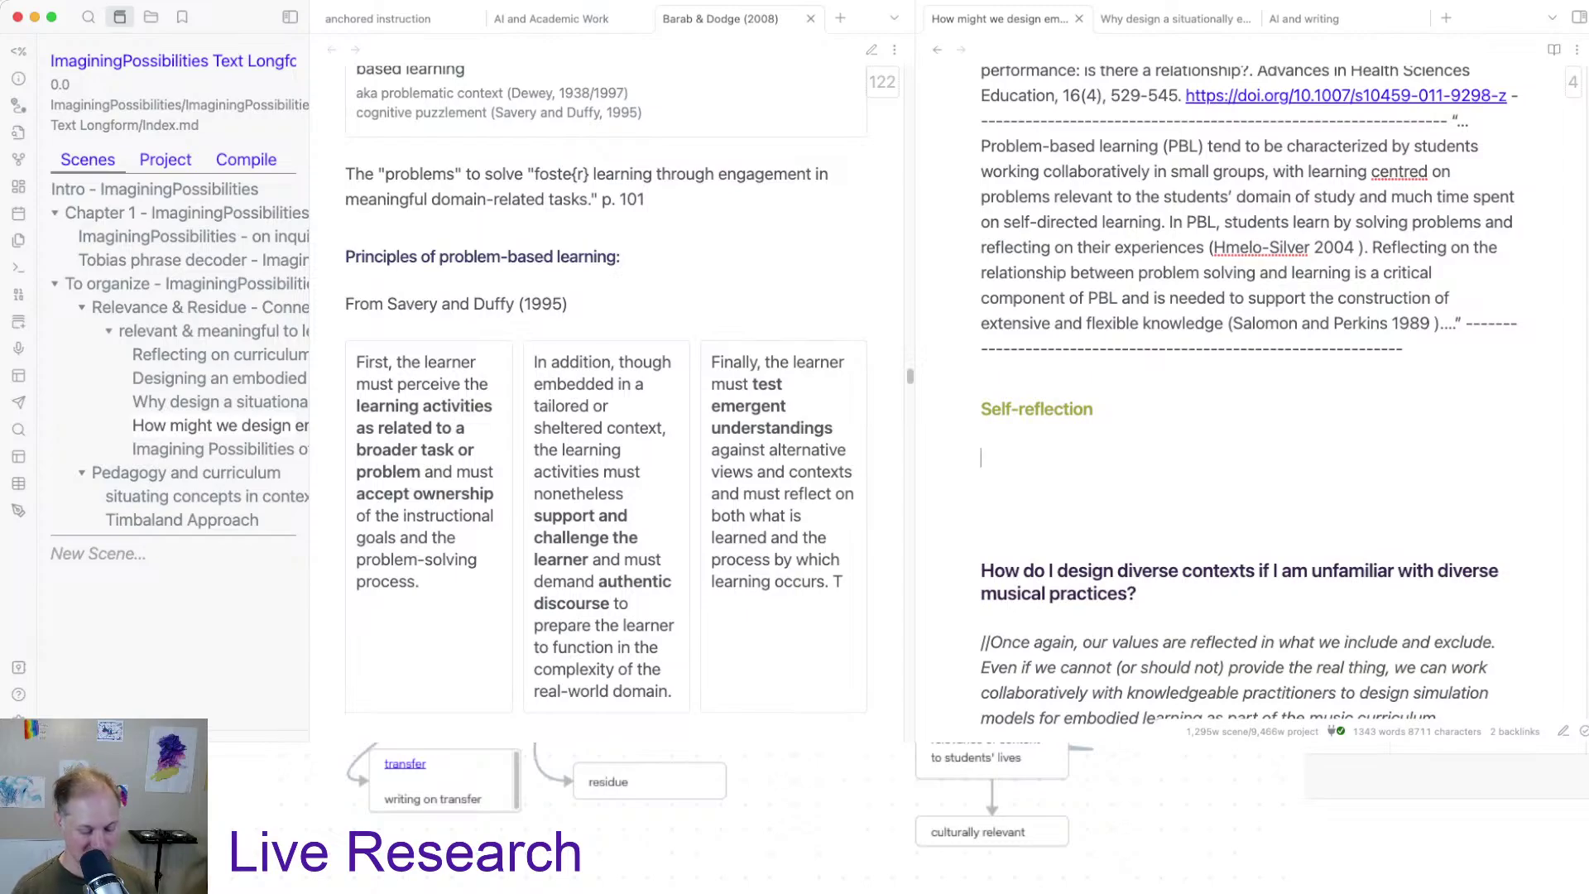
Step: Switch to Obsidian and add a level-two heading "Relevance" below the Self-reflection heading in the draft
{"action": "type", "text": "#"}
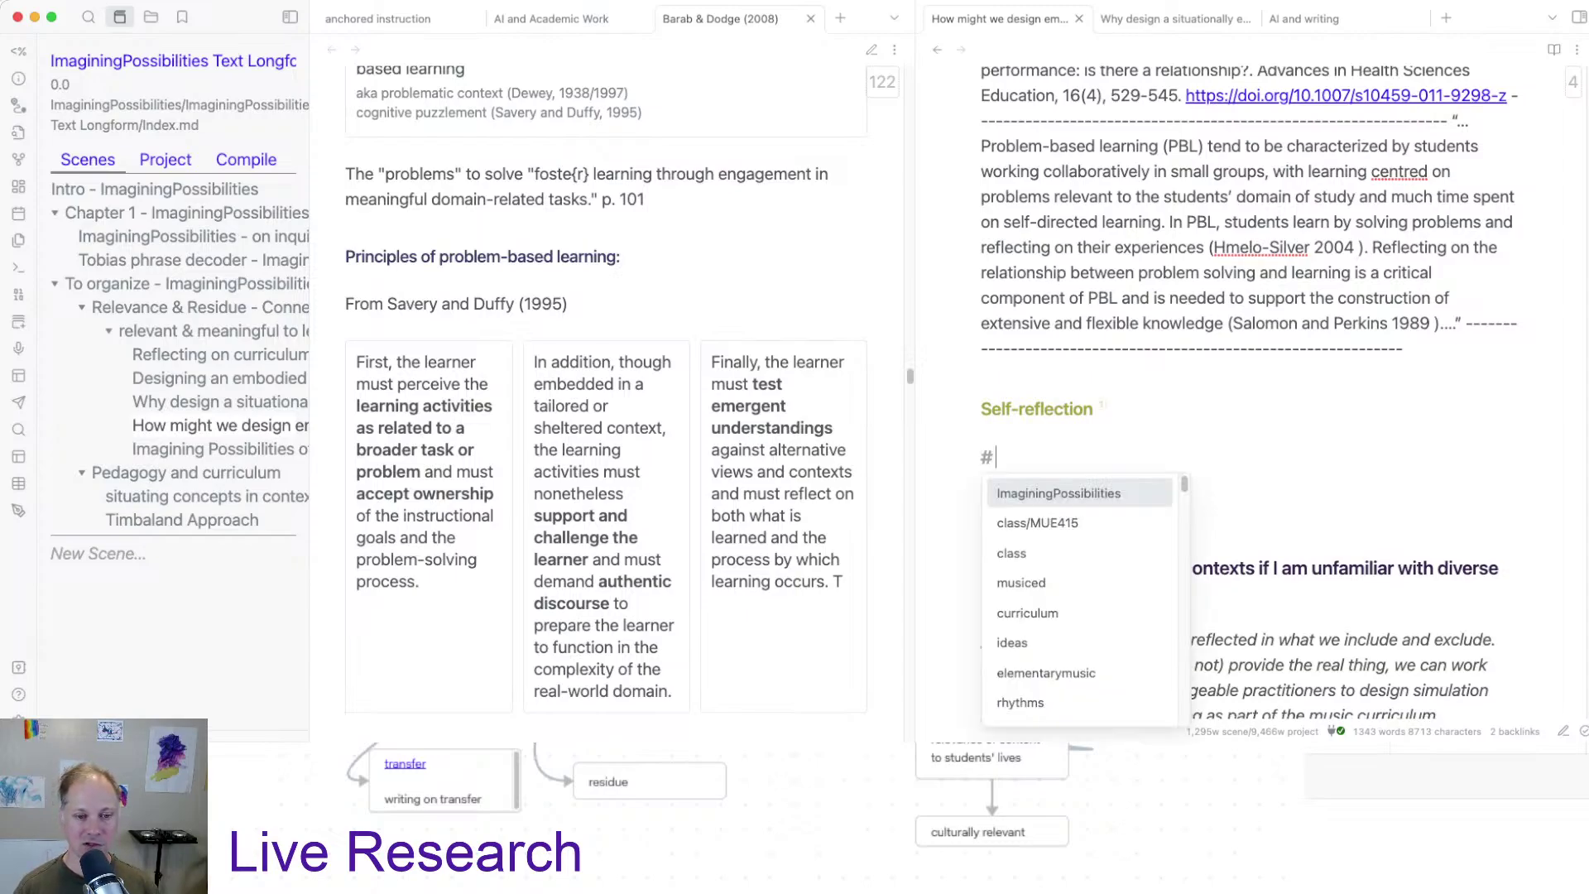
{"action": "type", "text": " Relev"}
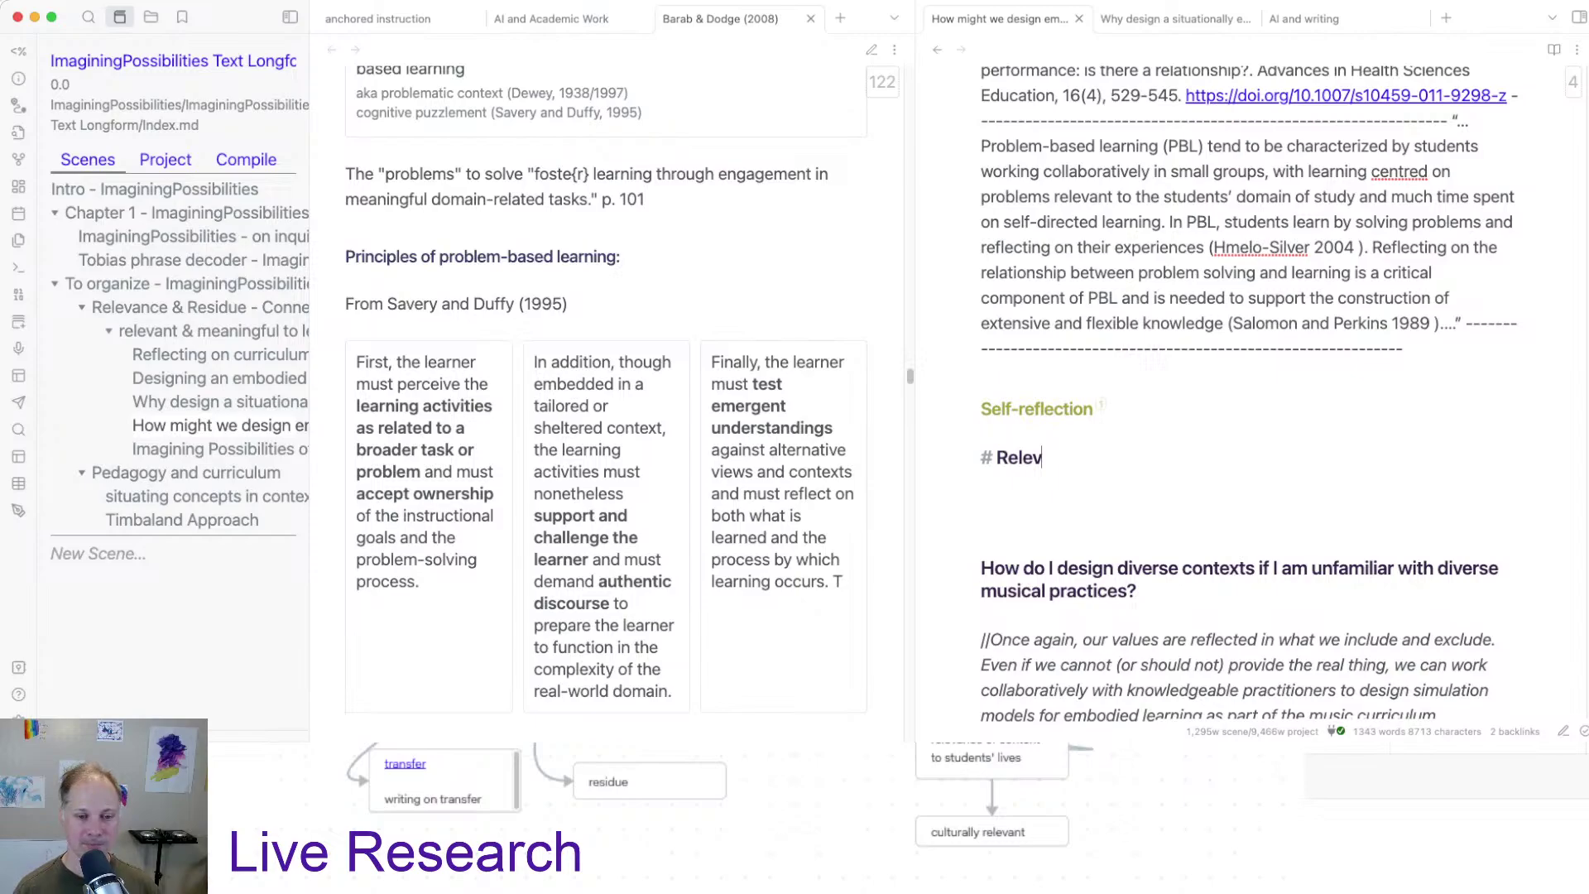
{"action": "type", "text": "ance"}
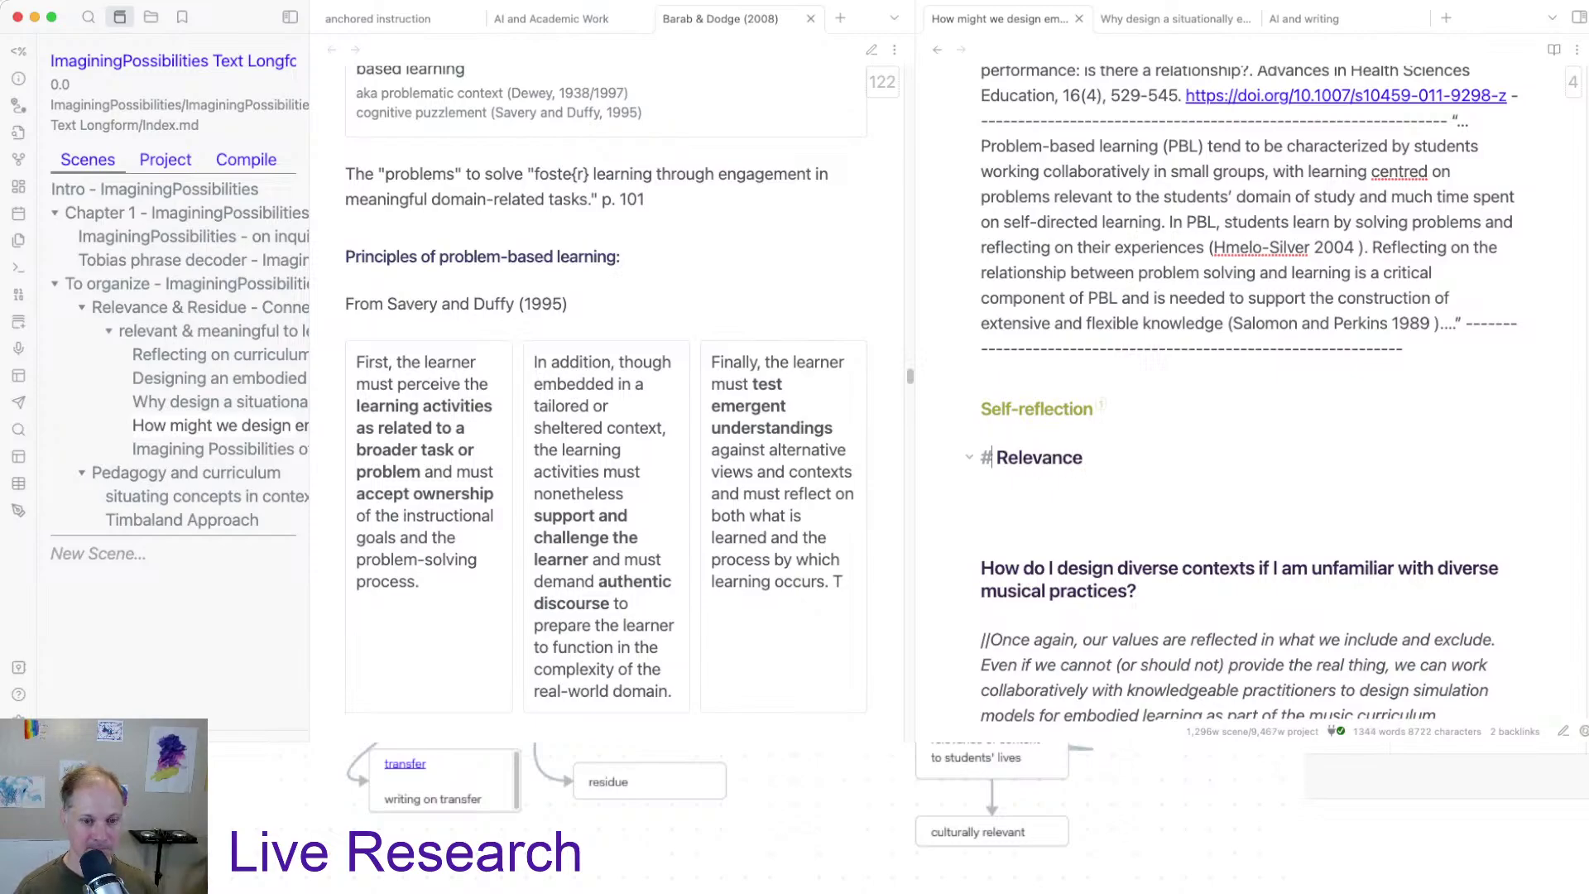
{"action": "type", "text": "#"}
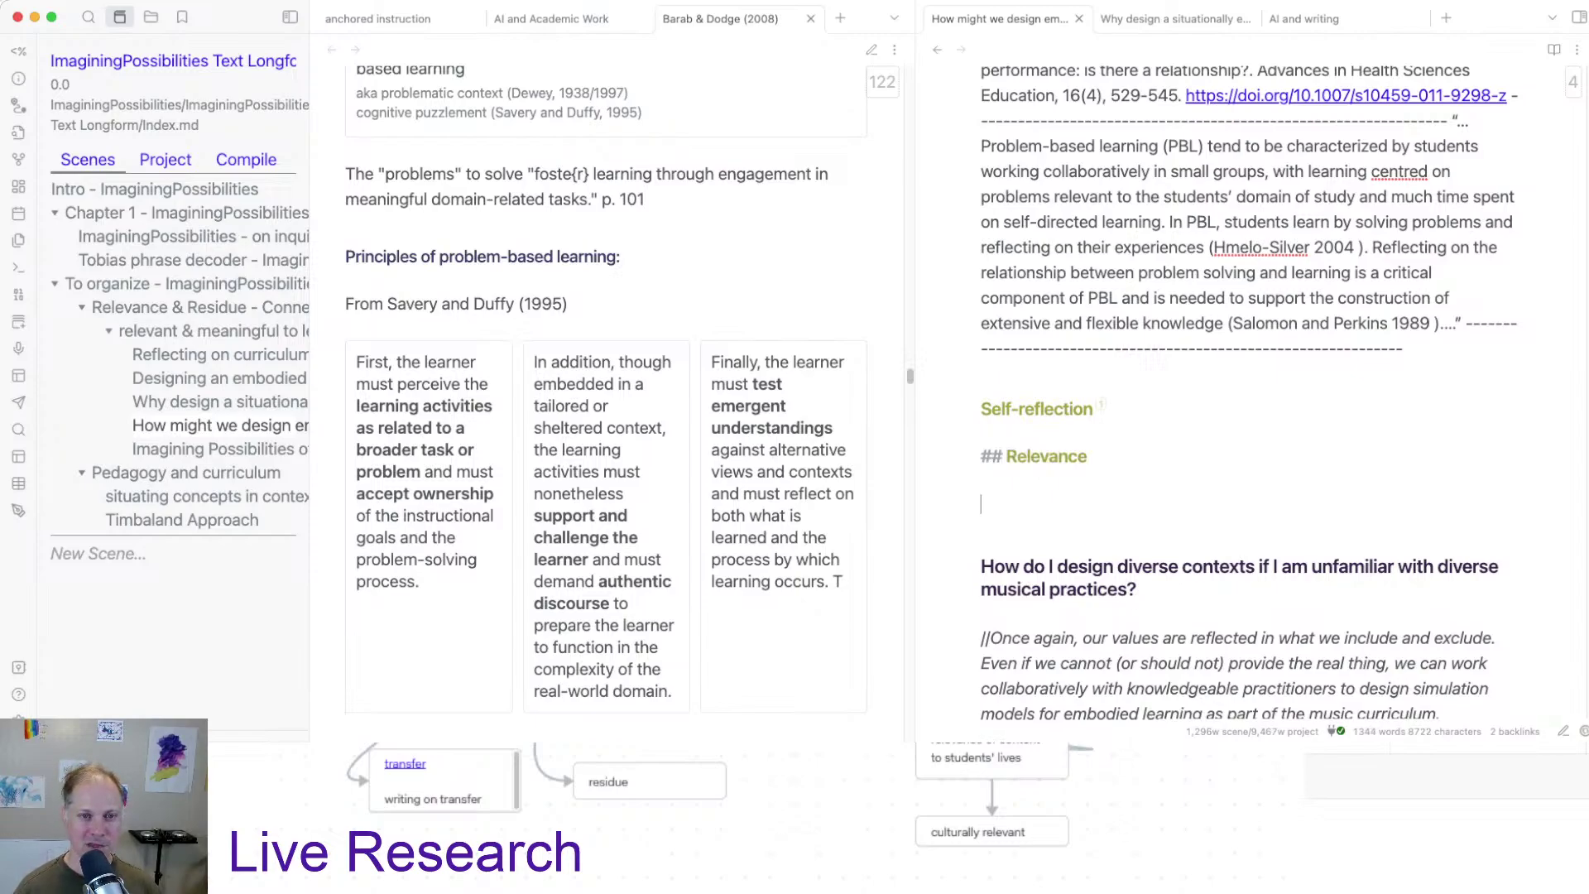
Step: Insert a level-four heading "reflection" between the Scite Search link and the imported citation from the introduction section
{"action": "scroll", "coordinate": [1248, 405], "scroll_direction": "up", "scroll_amount": 4}
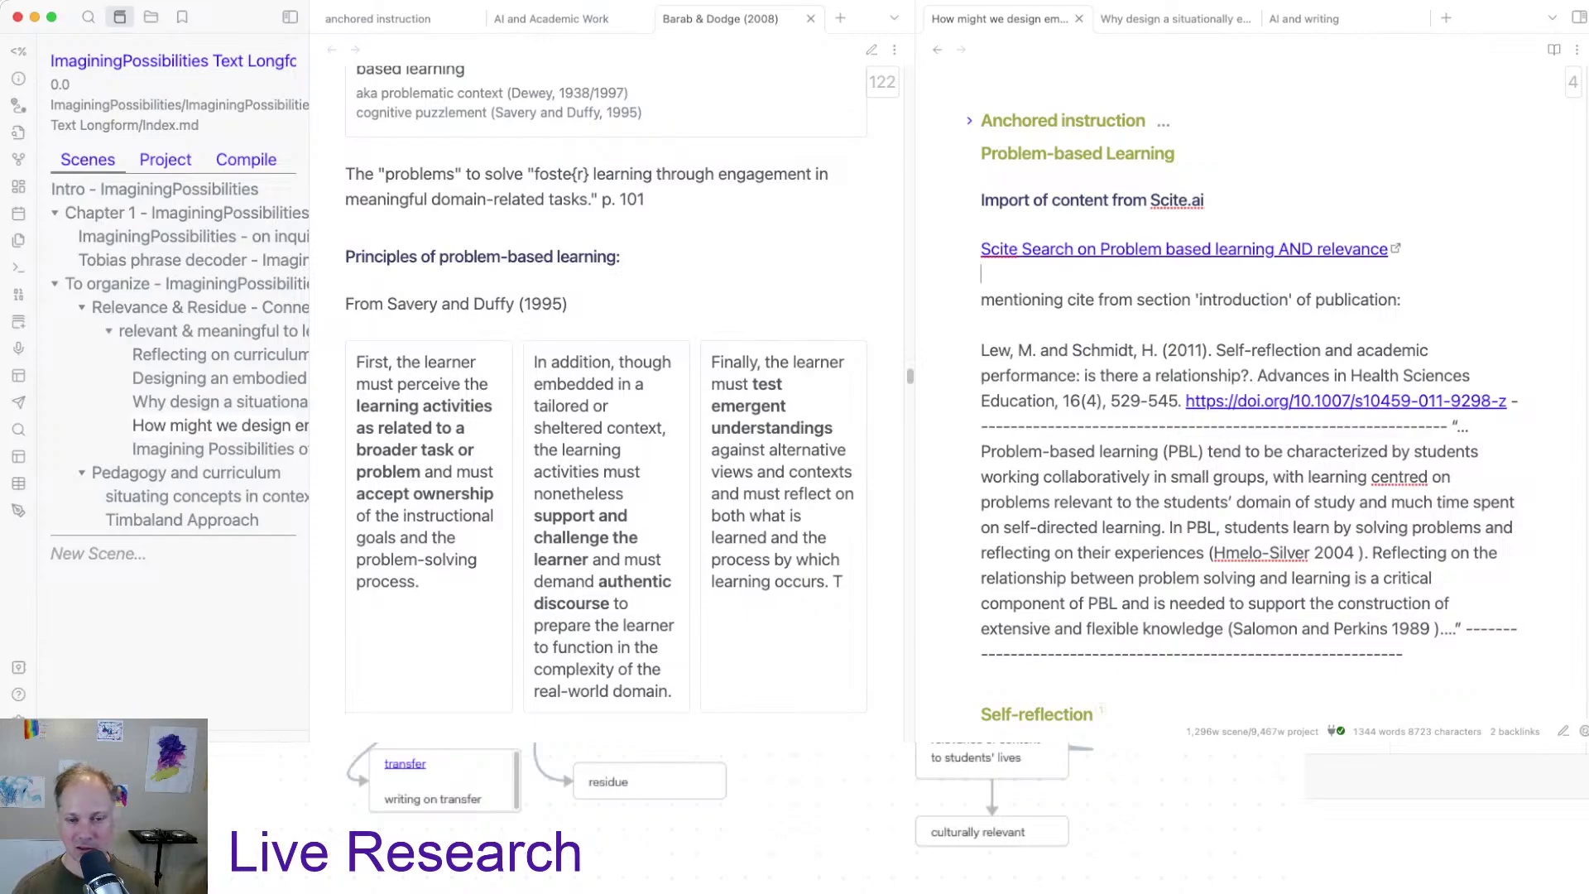
{"action": "key", "text": "Return"}
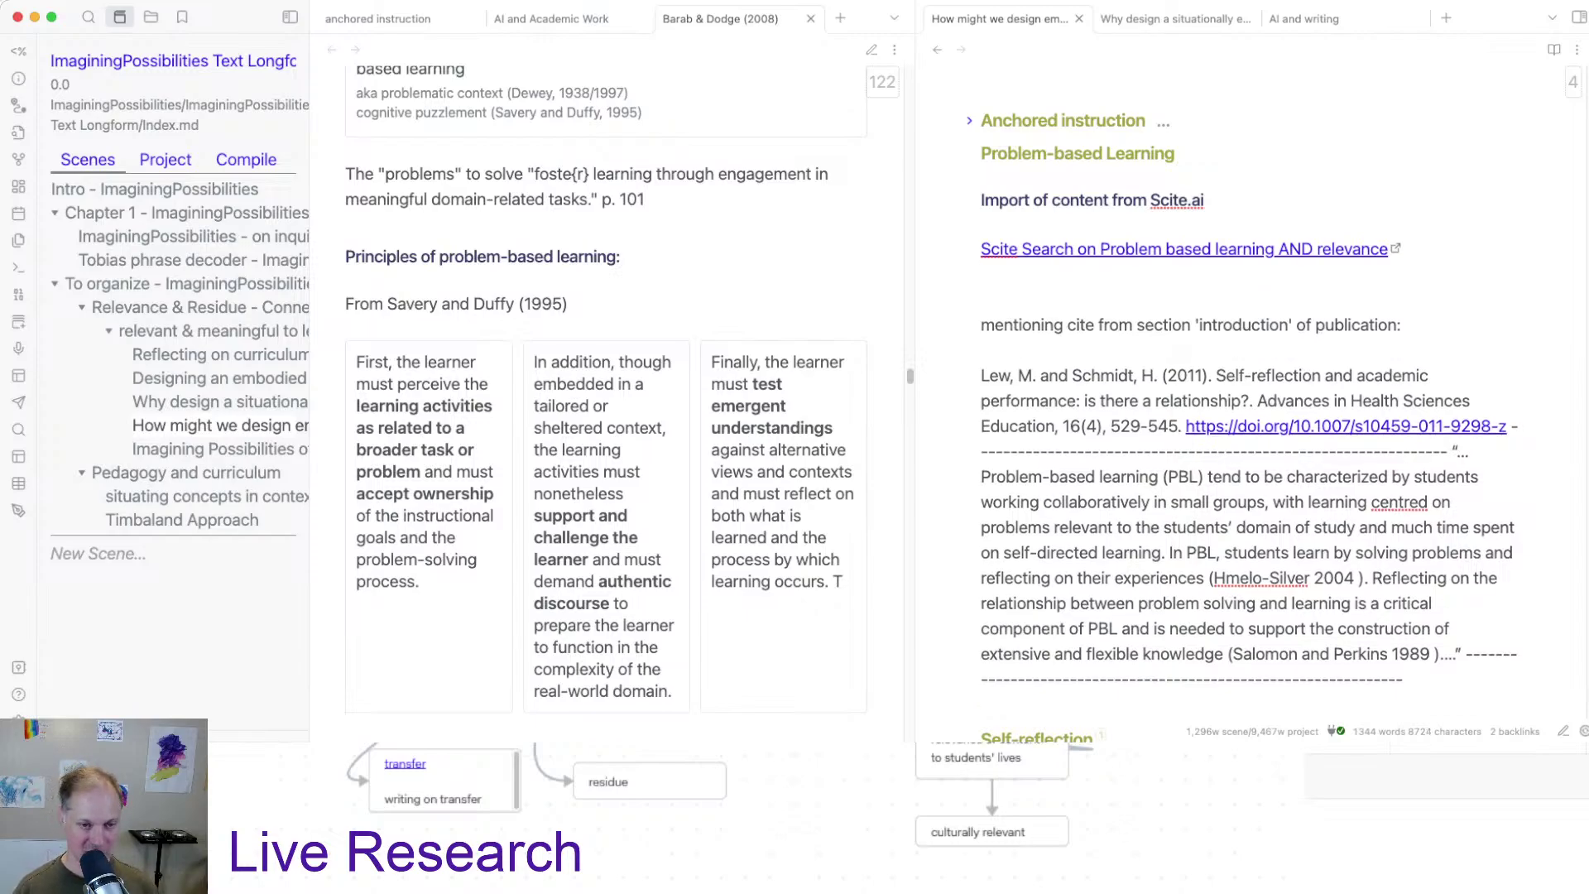
{"action": "type", "text": "###"}
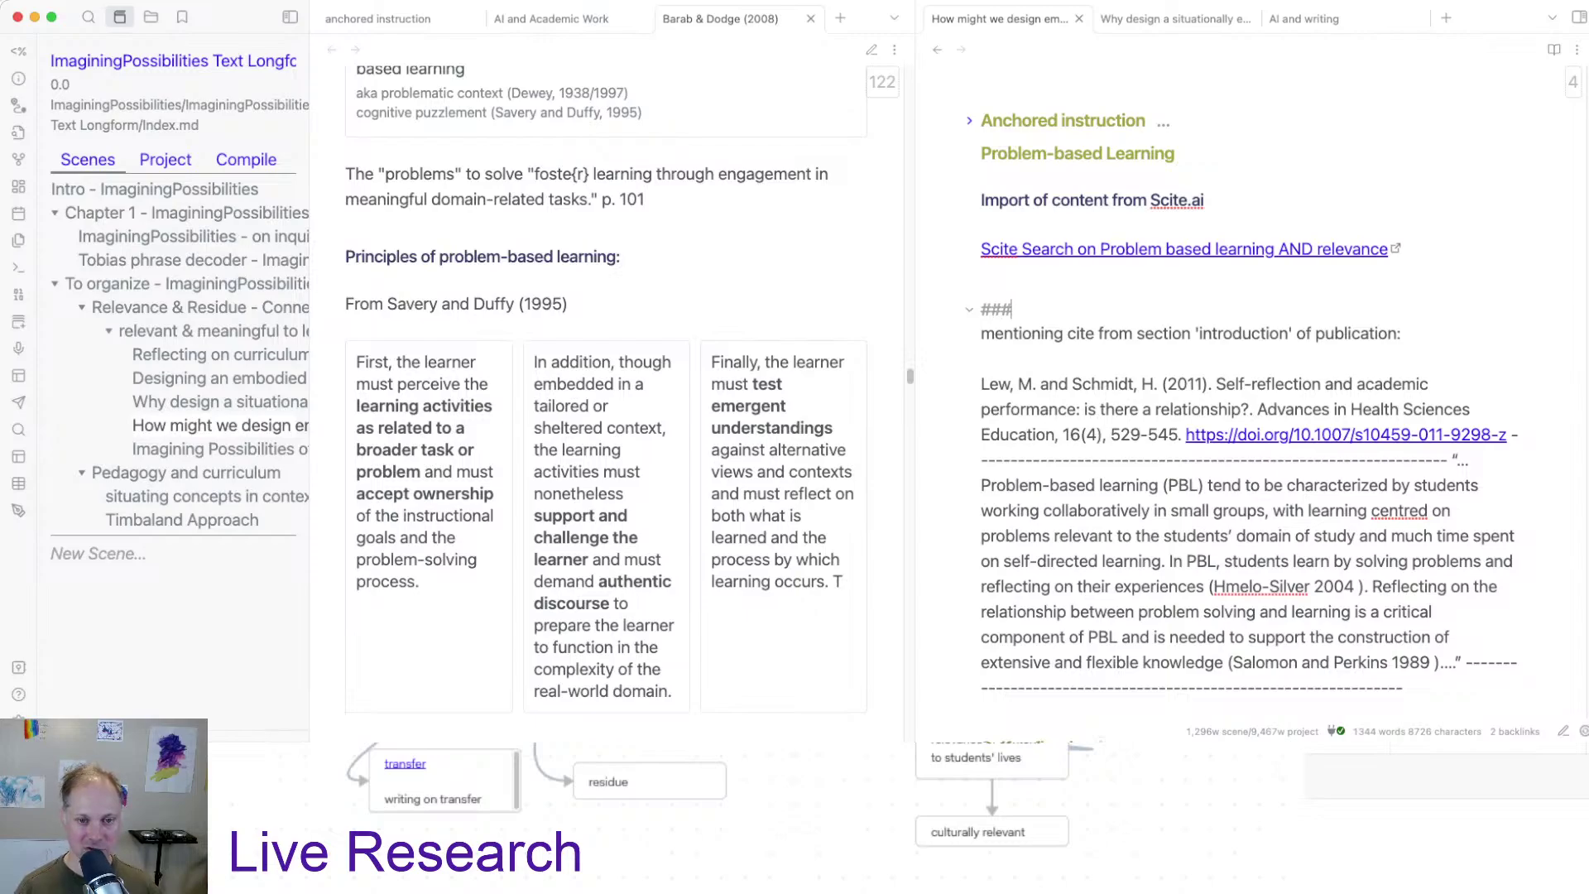
{"action": "type", "text": " S"}
{"action": "key", "text": "BackSpace"}
{"action": "type", "text": "reflect"}
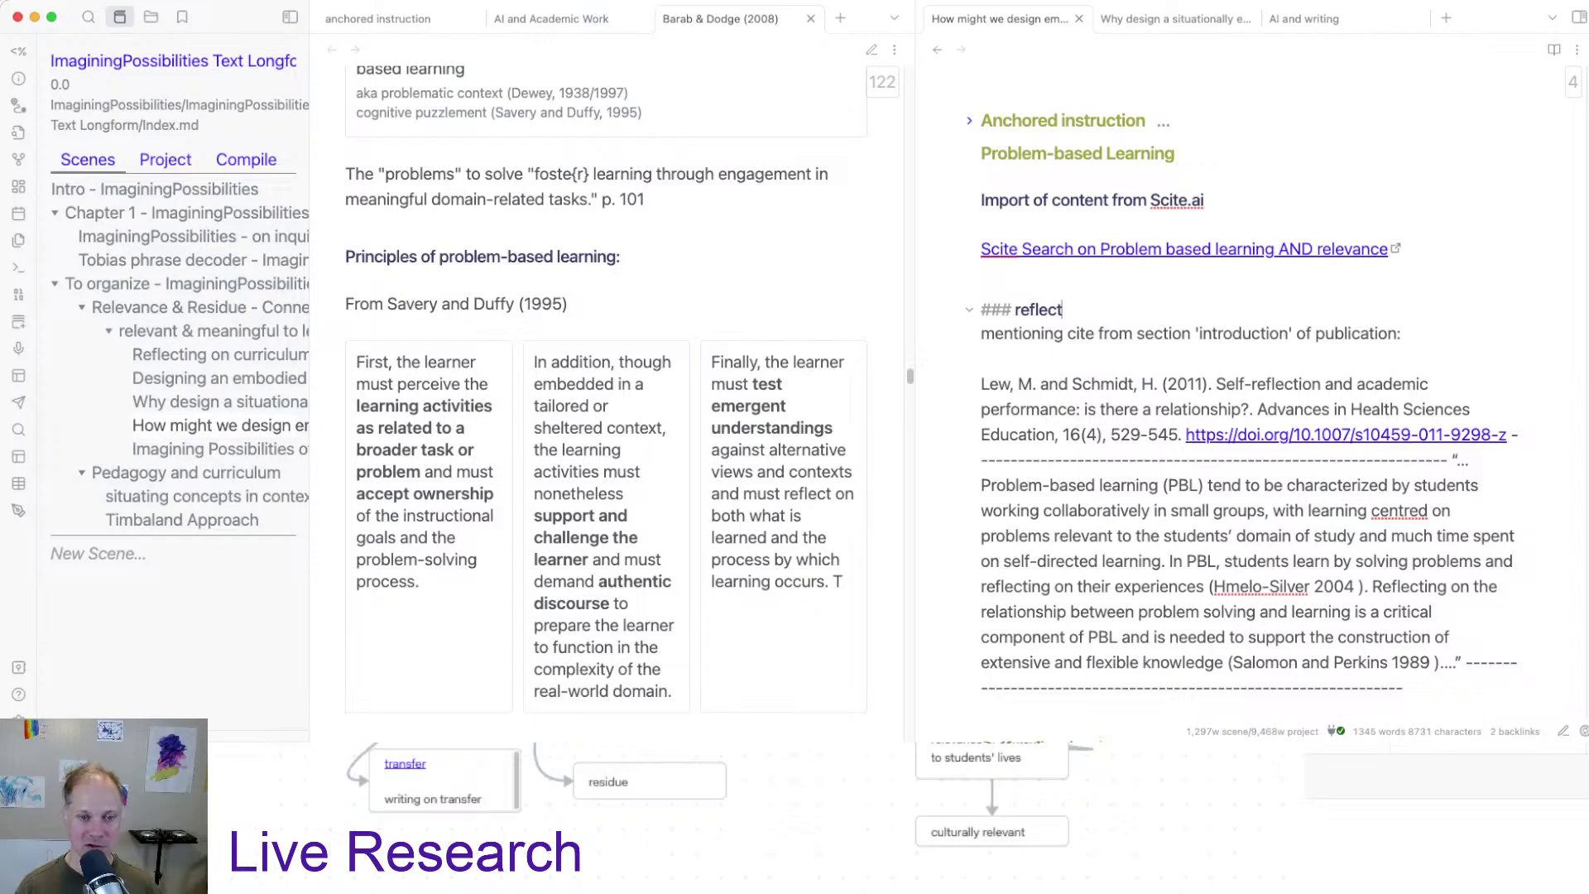
{"action": "type", "text": "ion"}
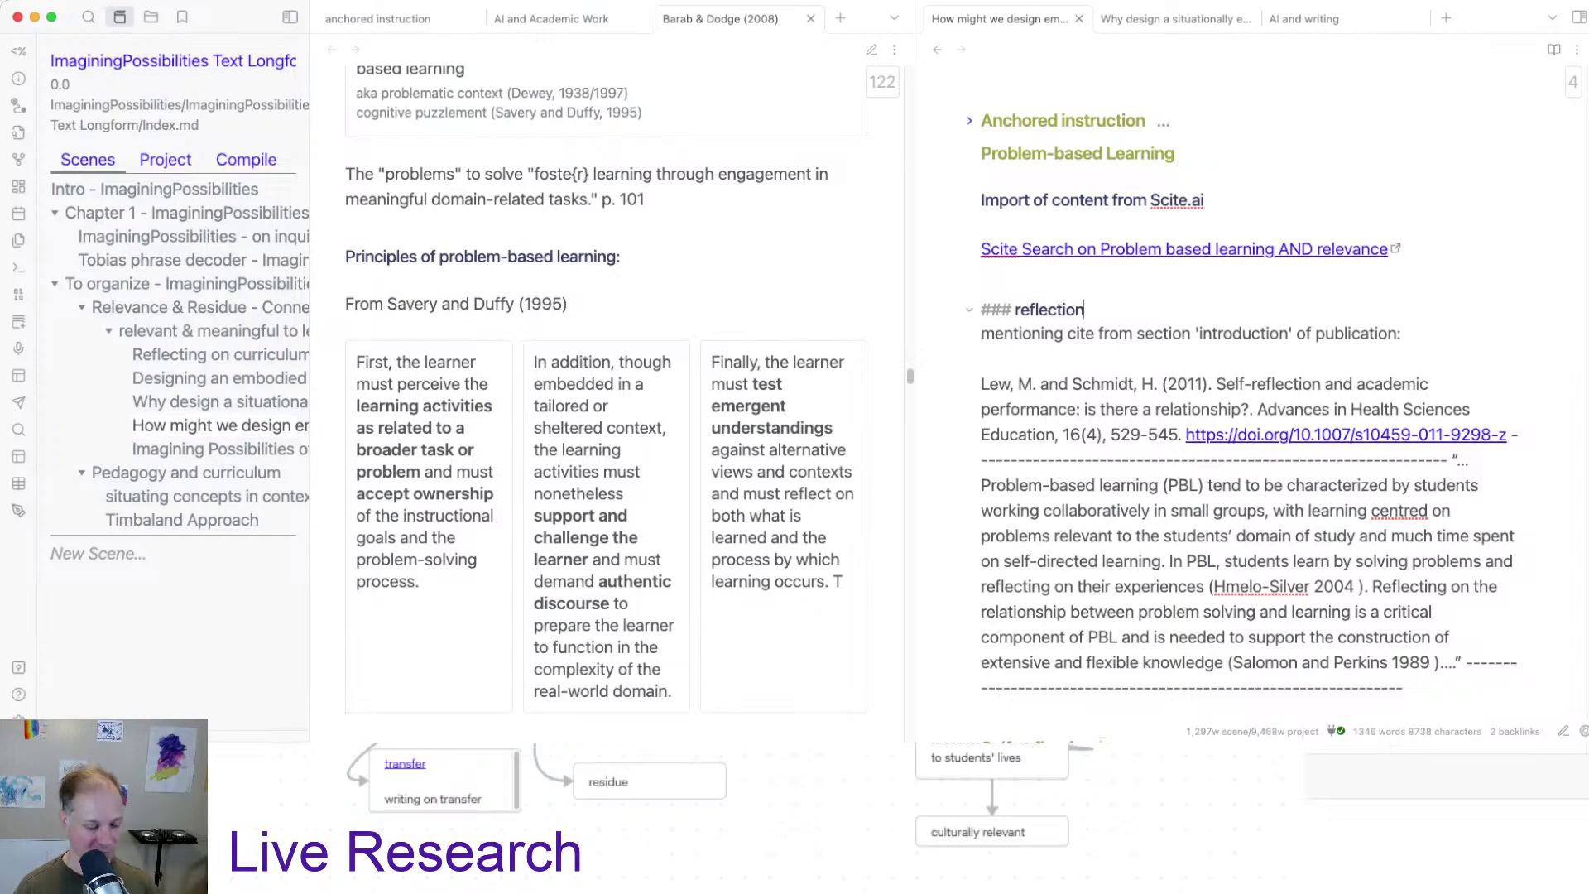
{"action": "type", "text": "#"}
Step: Add blank lines between the imported problem-based learning excerpt and the Self-reflection heading, leaving the cursor in that gap
{"action": "scroll", "coordinate": [1250, 398], "scroll_direction": "down", "scroll_amount": 5}
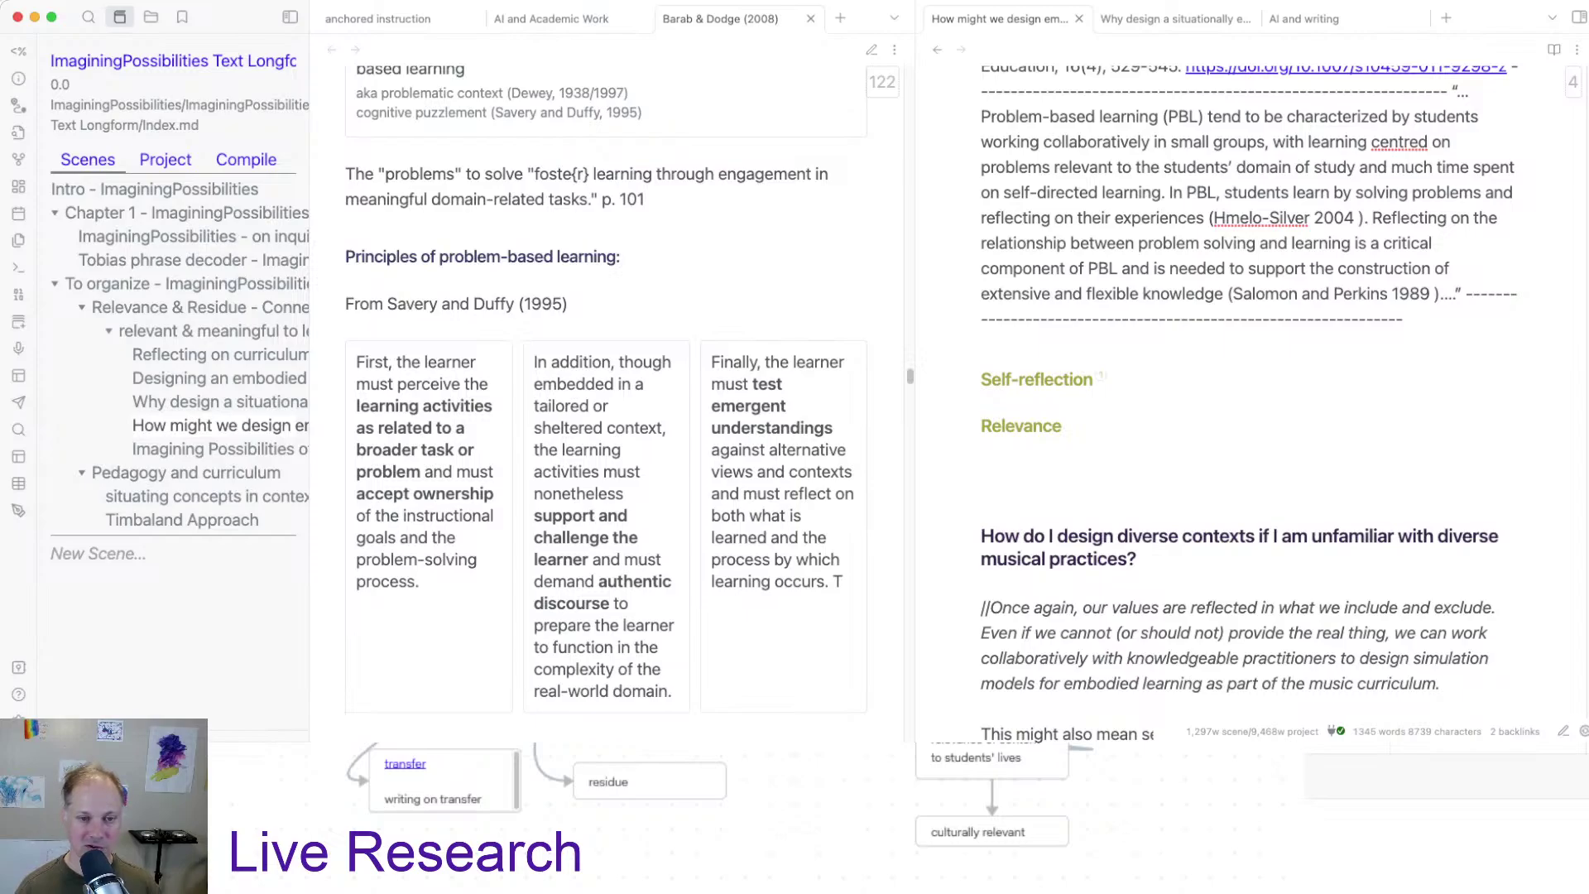
{"action": "left_click", "coordinate": [980, 343]}
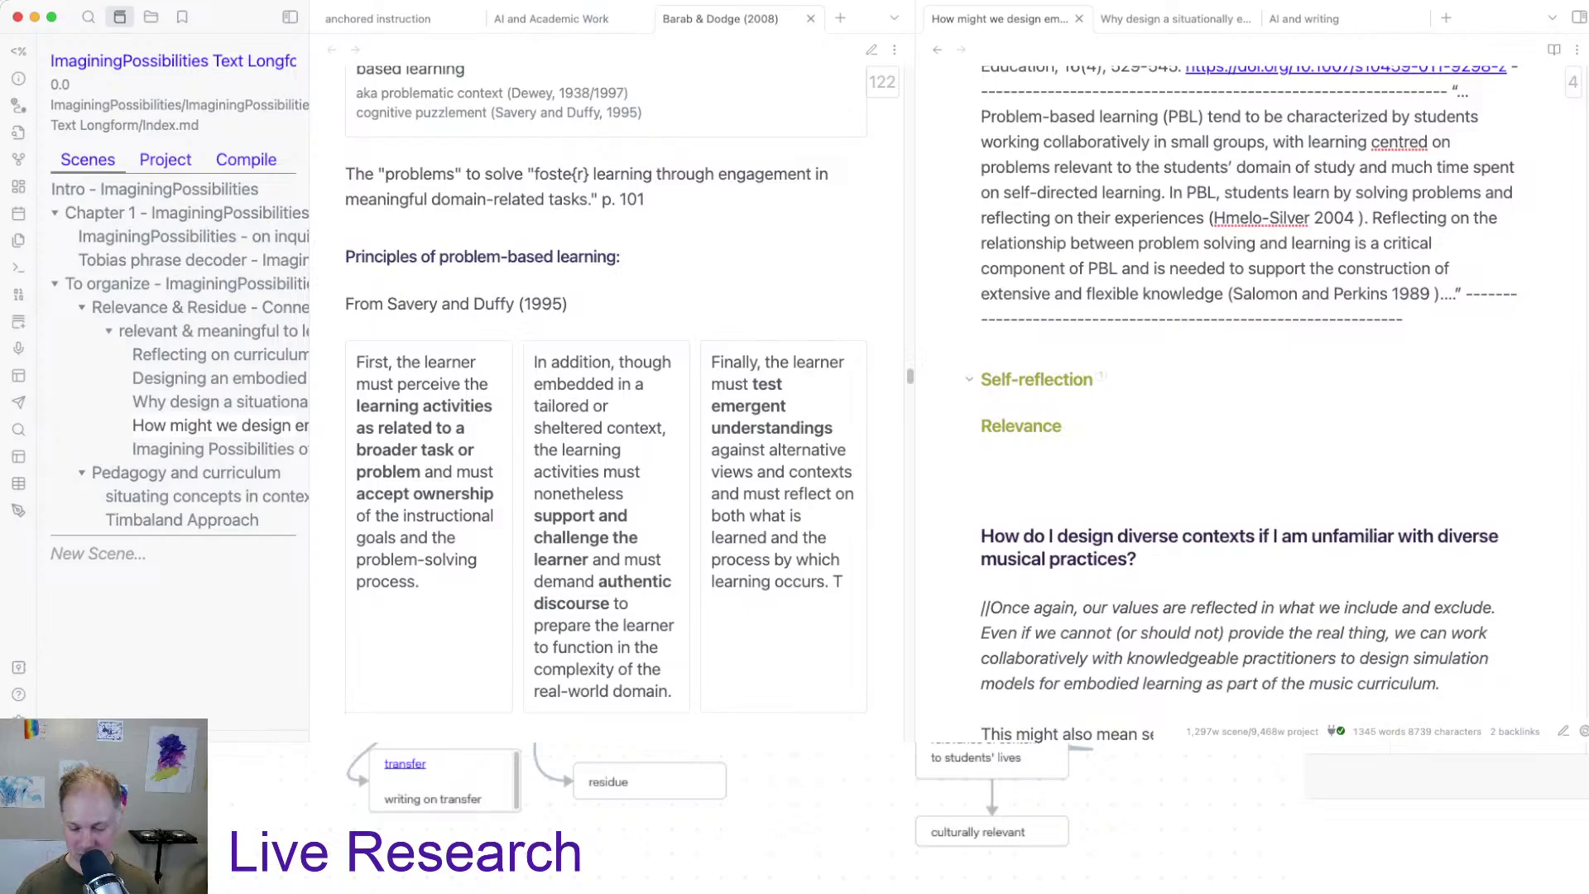
{"action": "key", "text": "Return"}
{"action": "key", "text": "Return"}
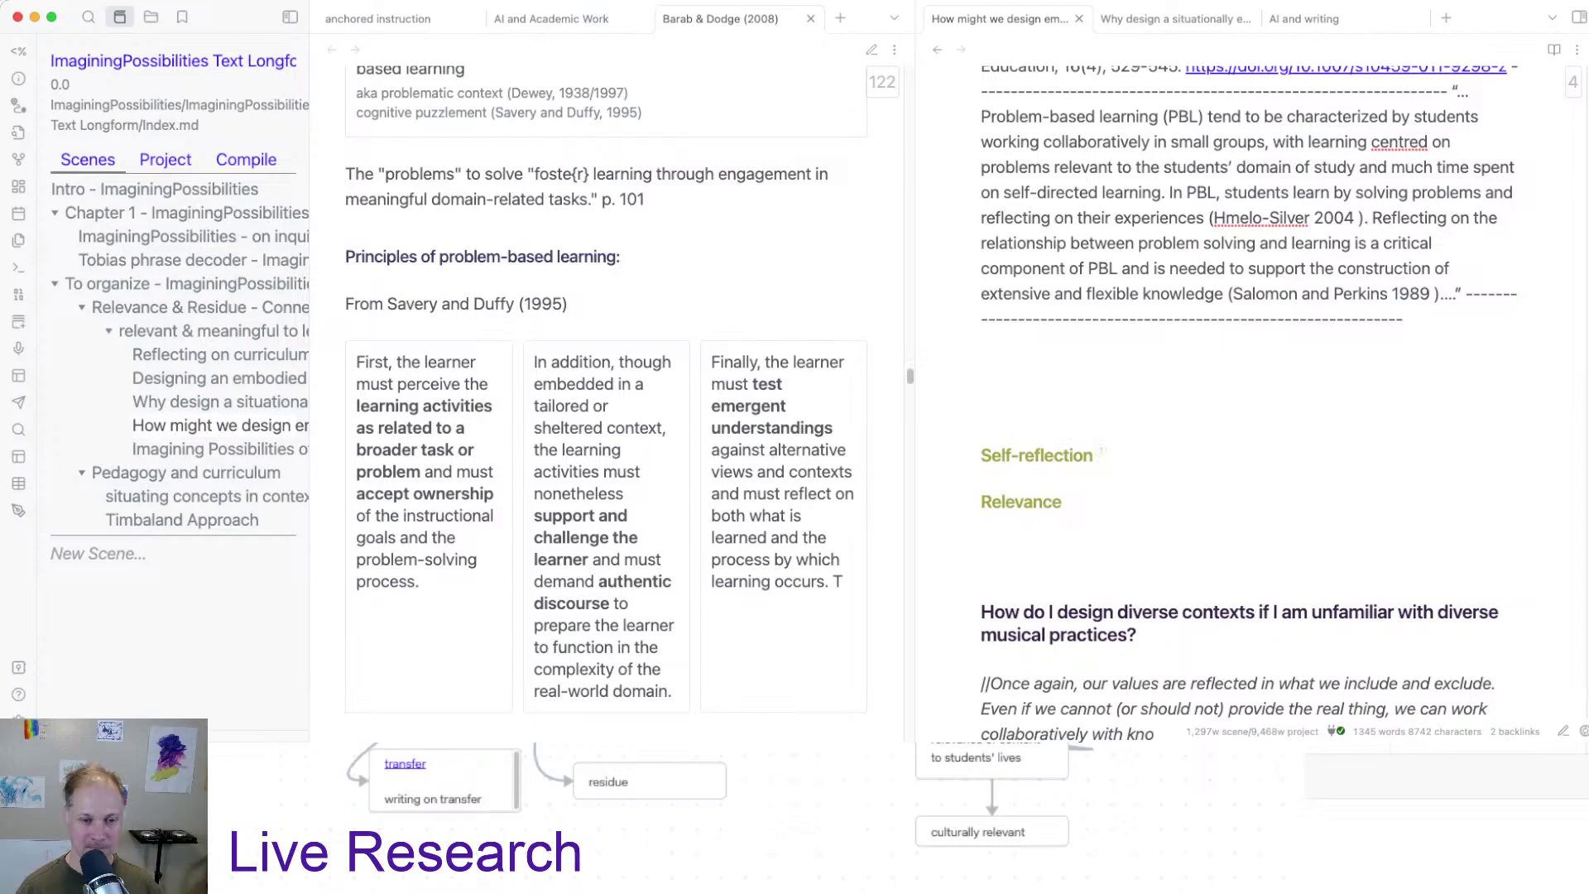
{"action": "key", "text": "Up"}
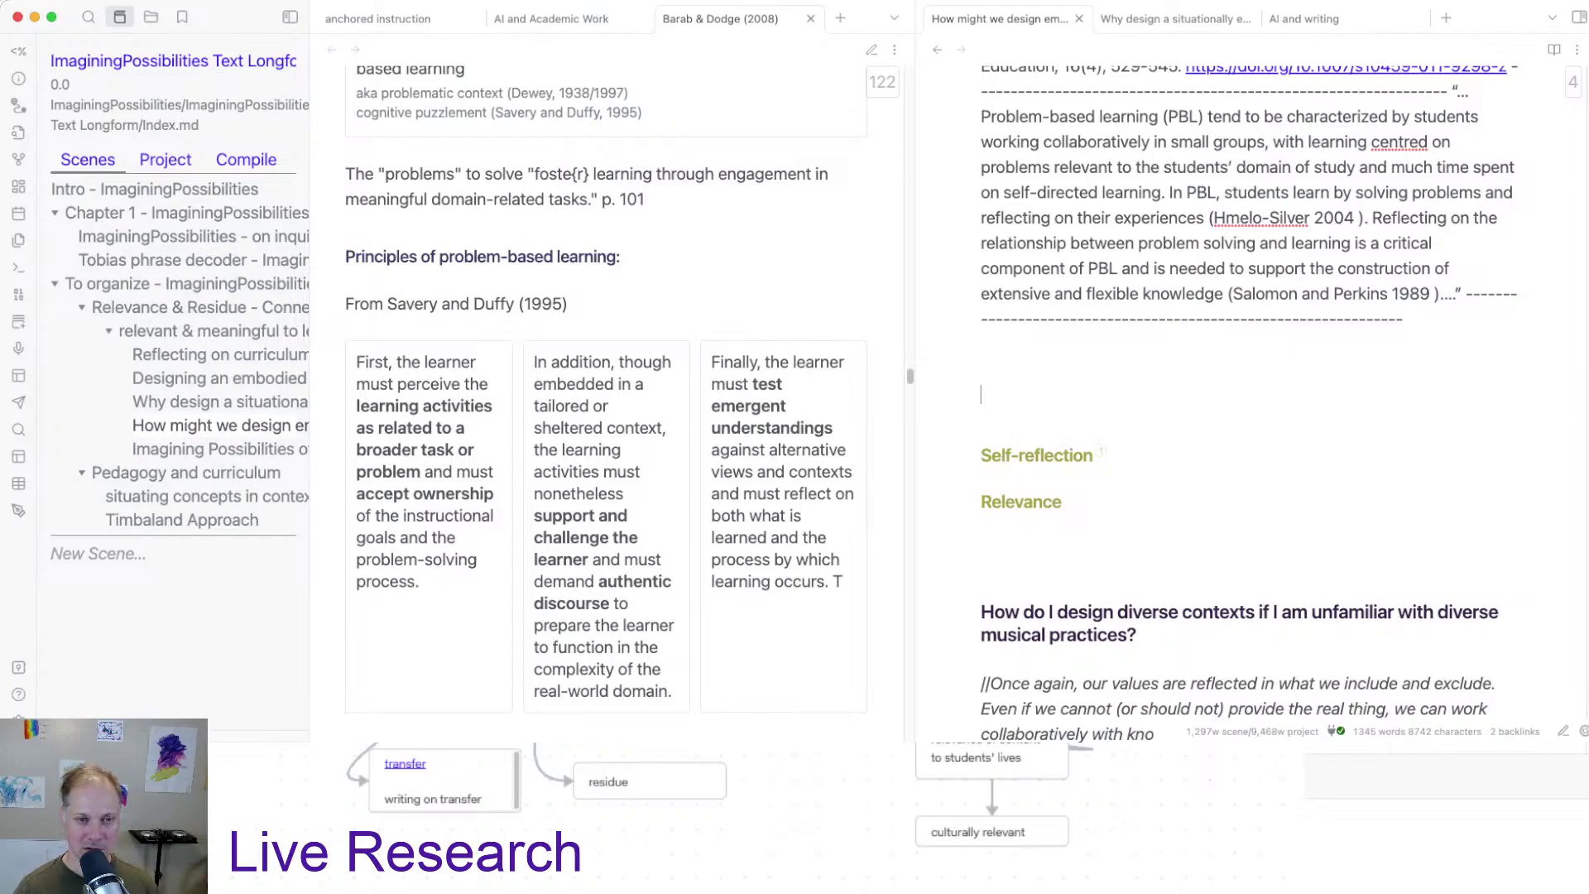
{"action": "scroll", "coordinate": [1248, 383], "scroll_direction": "up", "scroll_amount": 5}
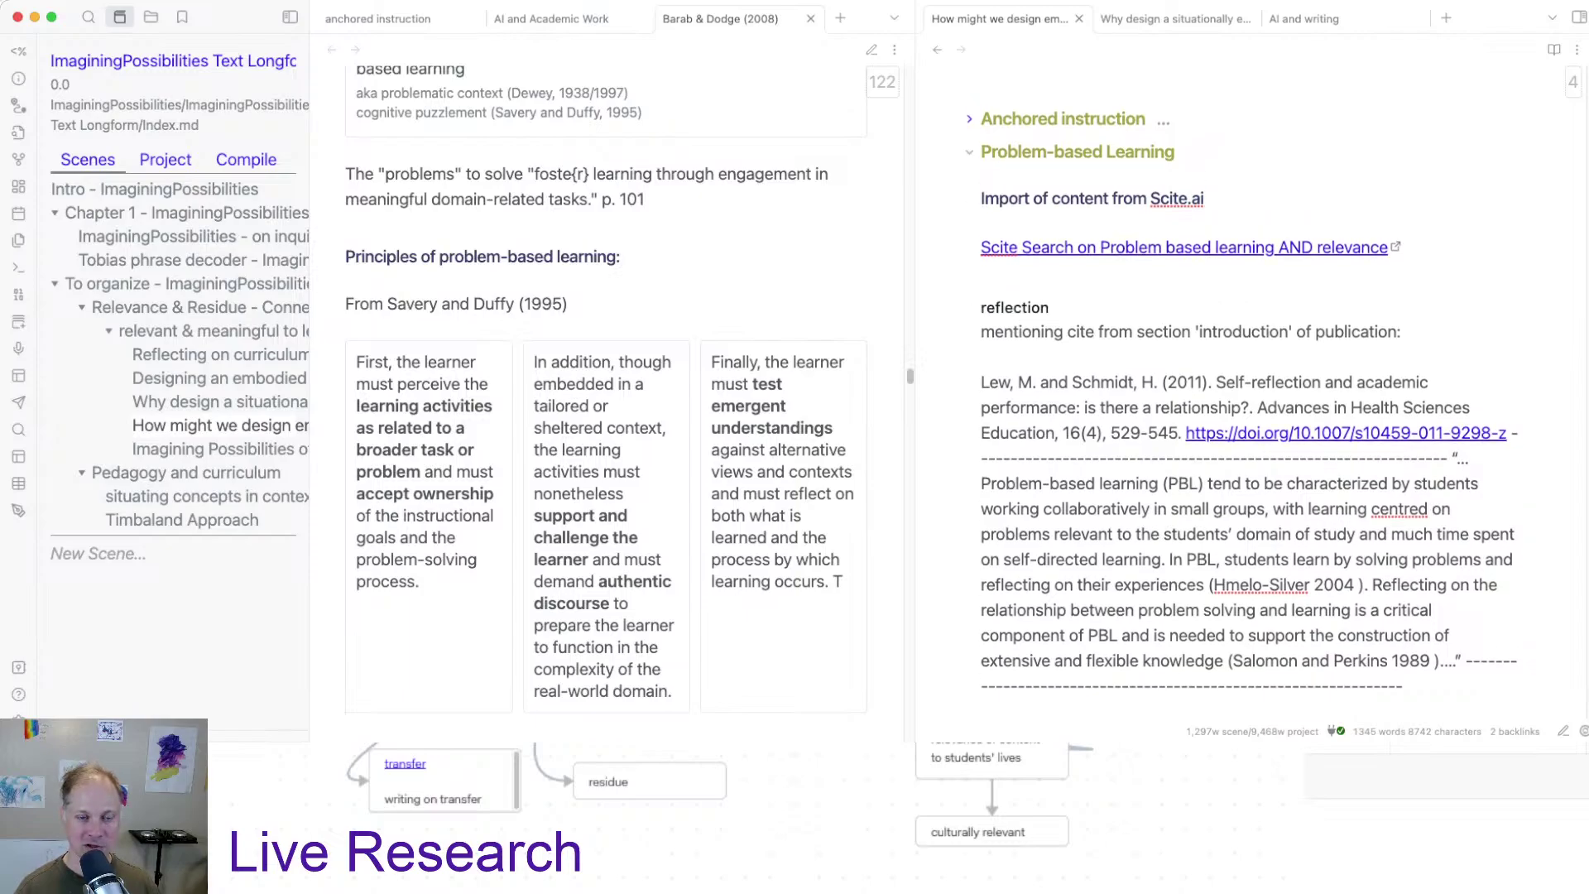
{"action": "scroll", "coordinate": [1248, 410], "scroll_direction": "down", "scroll_amount": 5}
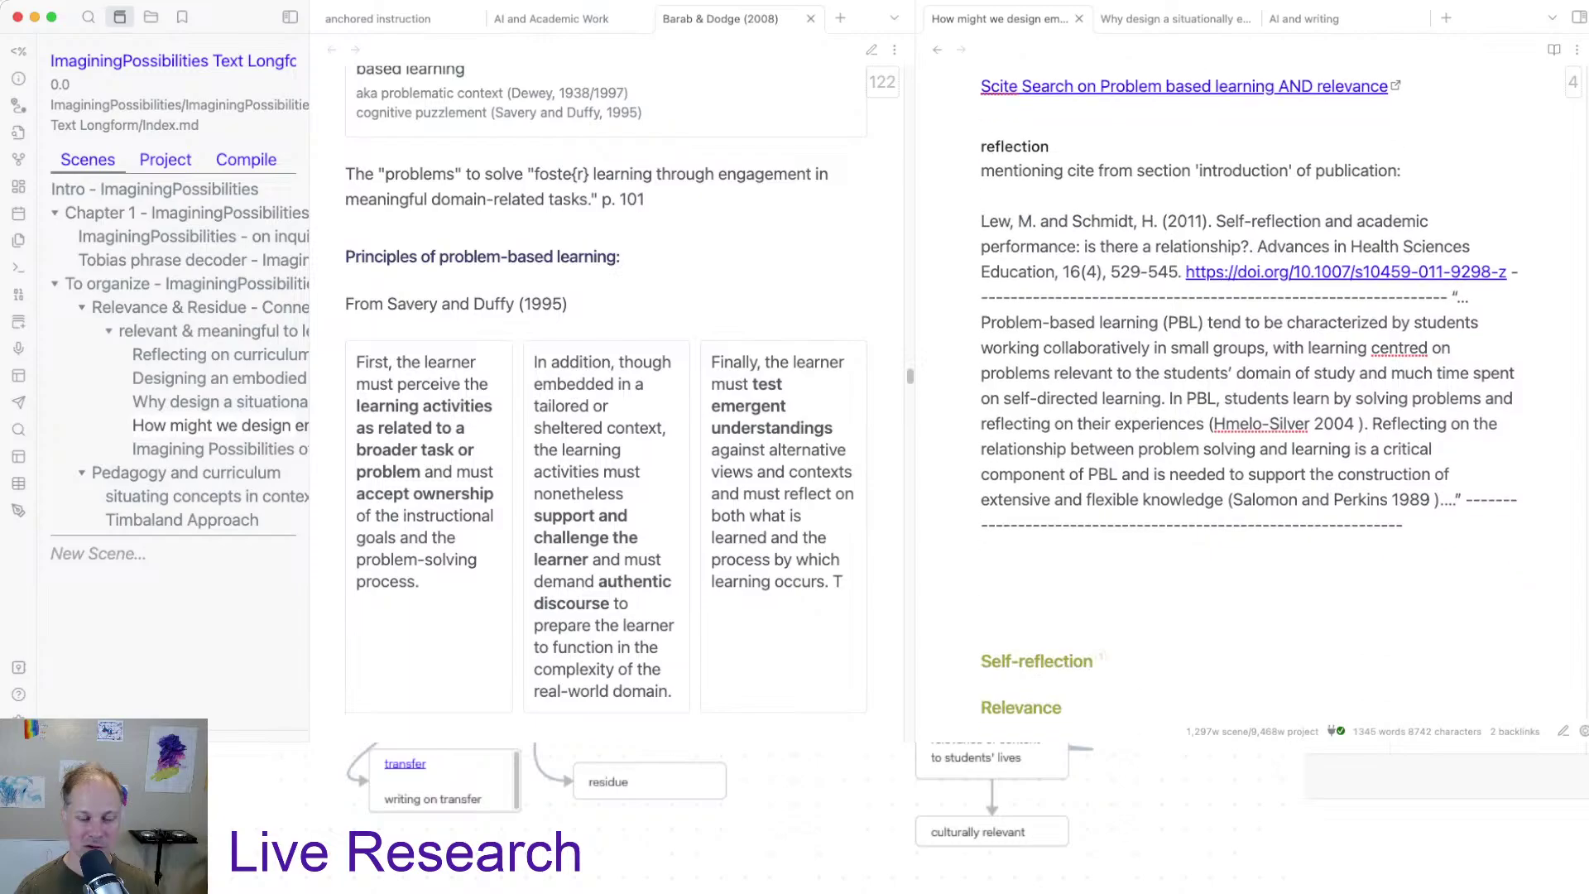
{"action": "scroll", "coordinate": [1248, 405], "scroll_direction": "up", "scroll_amount": 5}
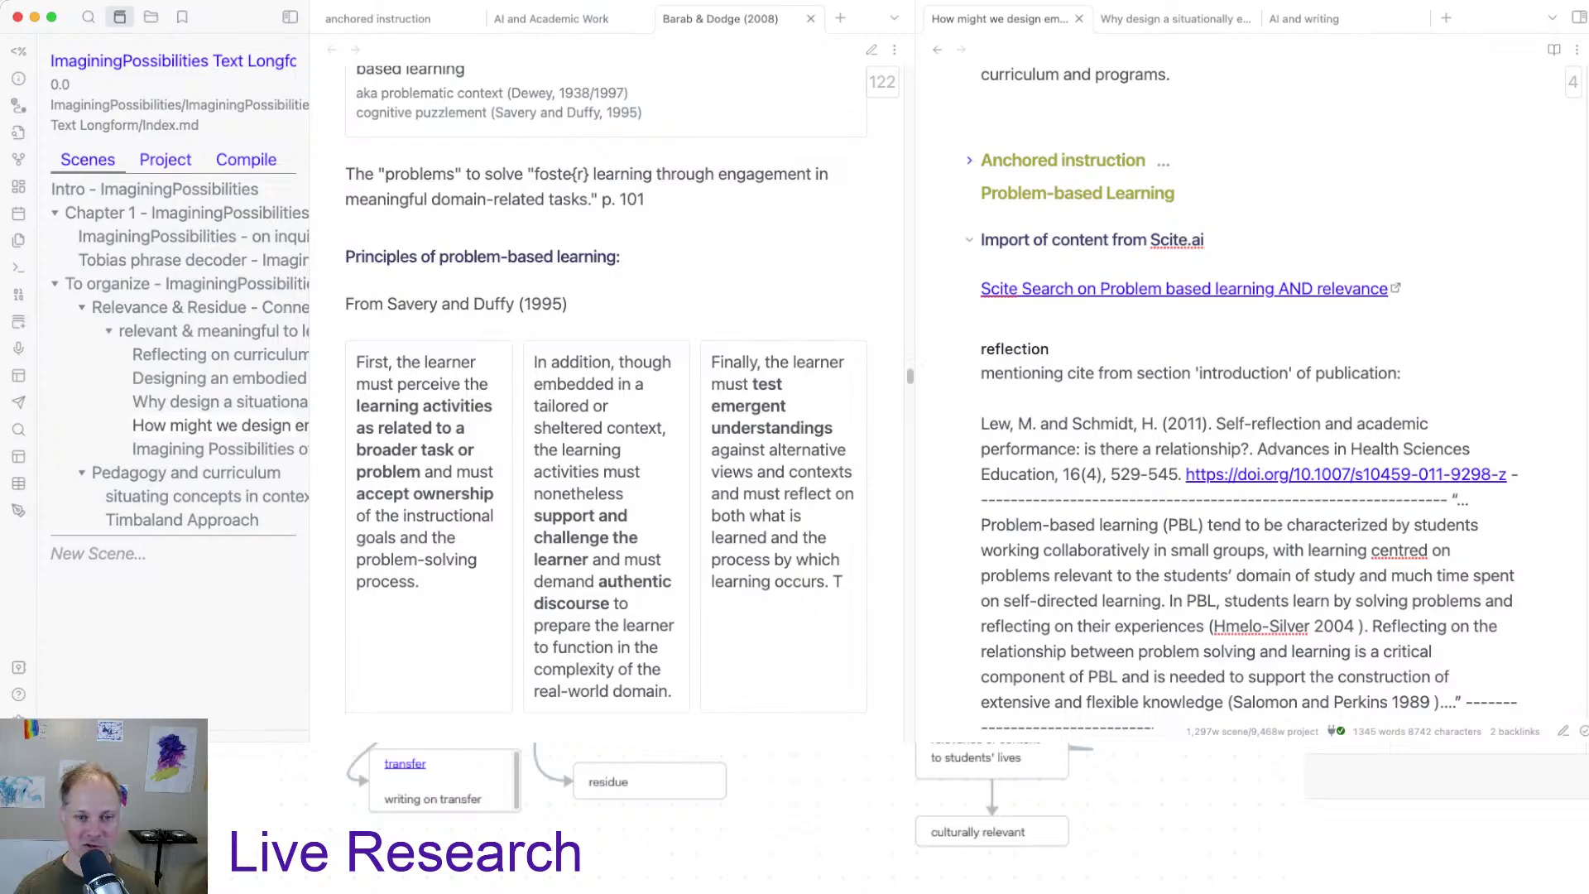
{"action": "scroll", "coordinate": [1247, 398], "scroll_direction": "down", "scroll_amount": 5}
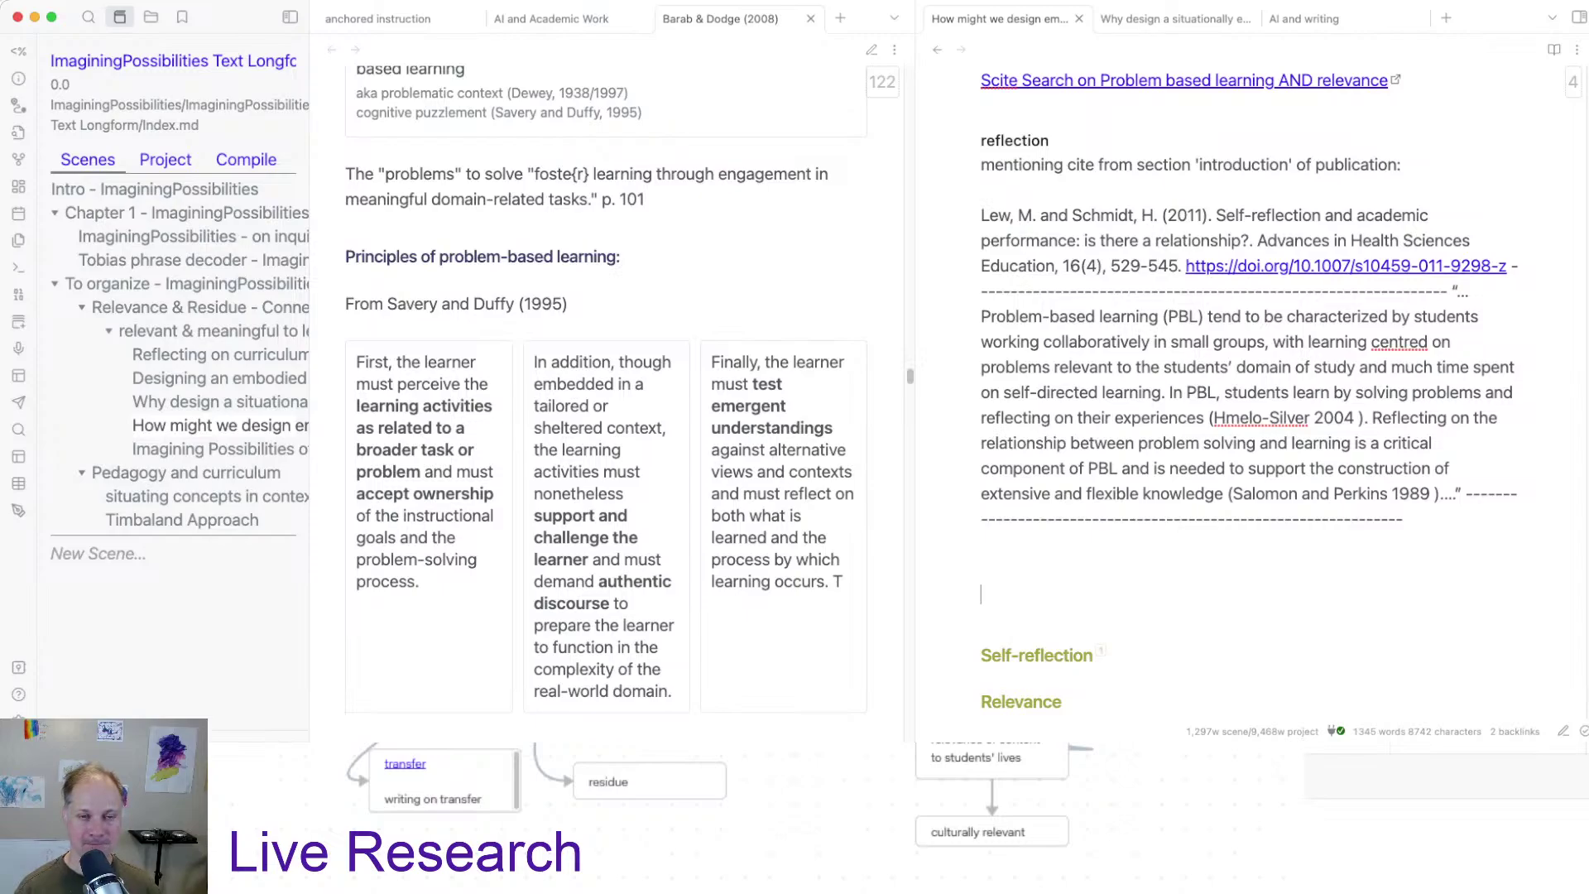
Step: Add a level-four heading "relevance" below the reflection excerpt in the Problem-based Learning section, followed by several blank lines
{"action": "scroll", "coordinate": [1247, 398], "scroll_direction": "up", "scroll_amount": 7}
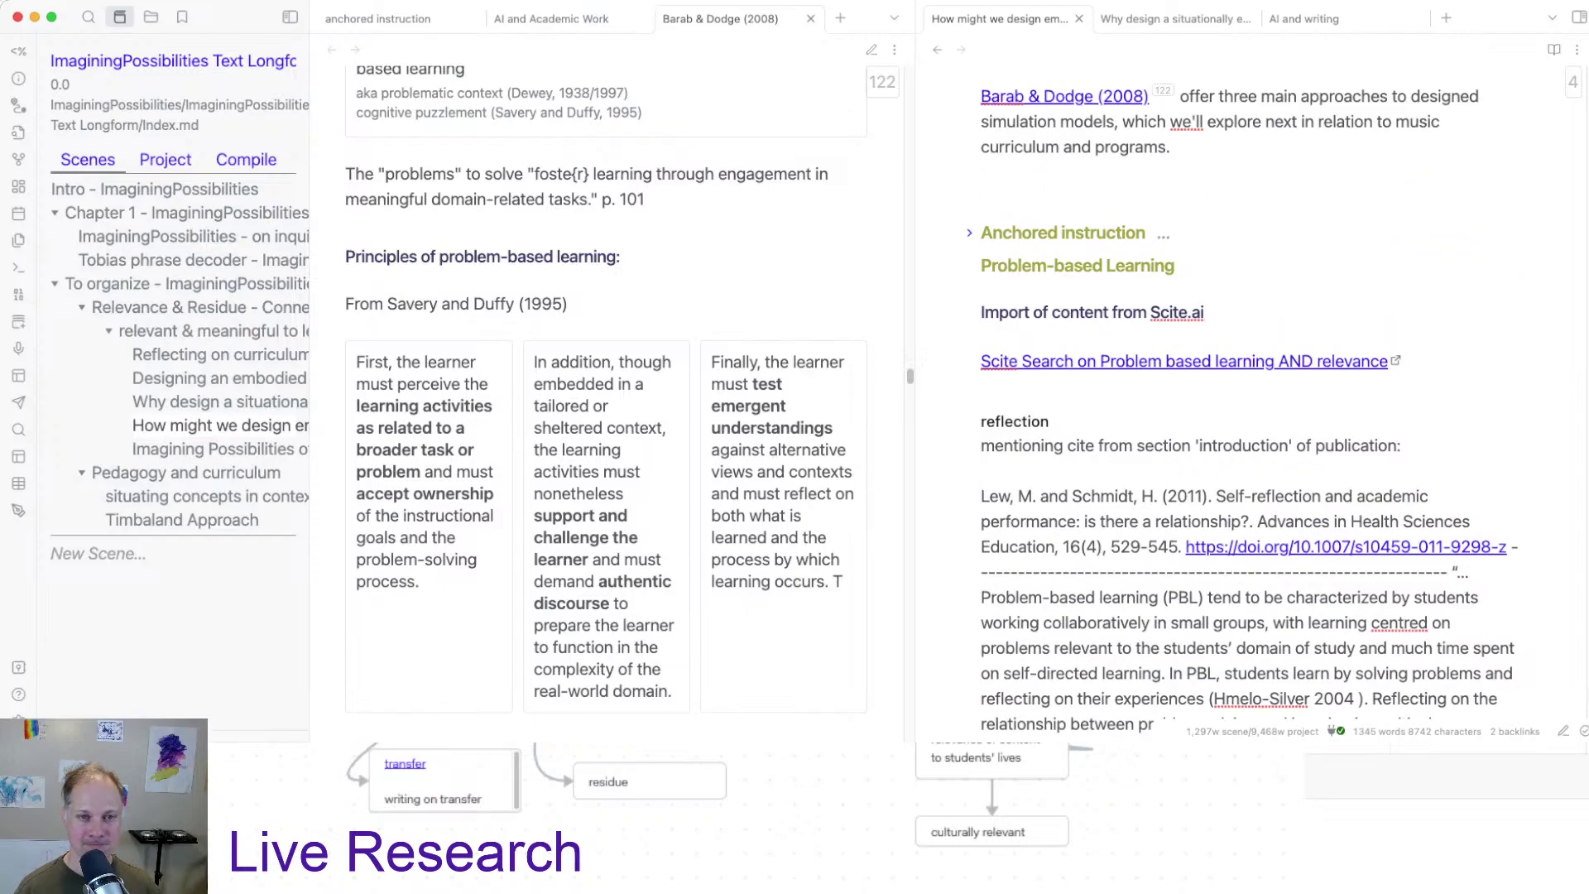
{"action": "scroll", "coordinate": [1247, 398], "scroll_direction": "up", "scroll_amount": 12}
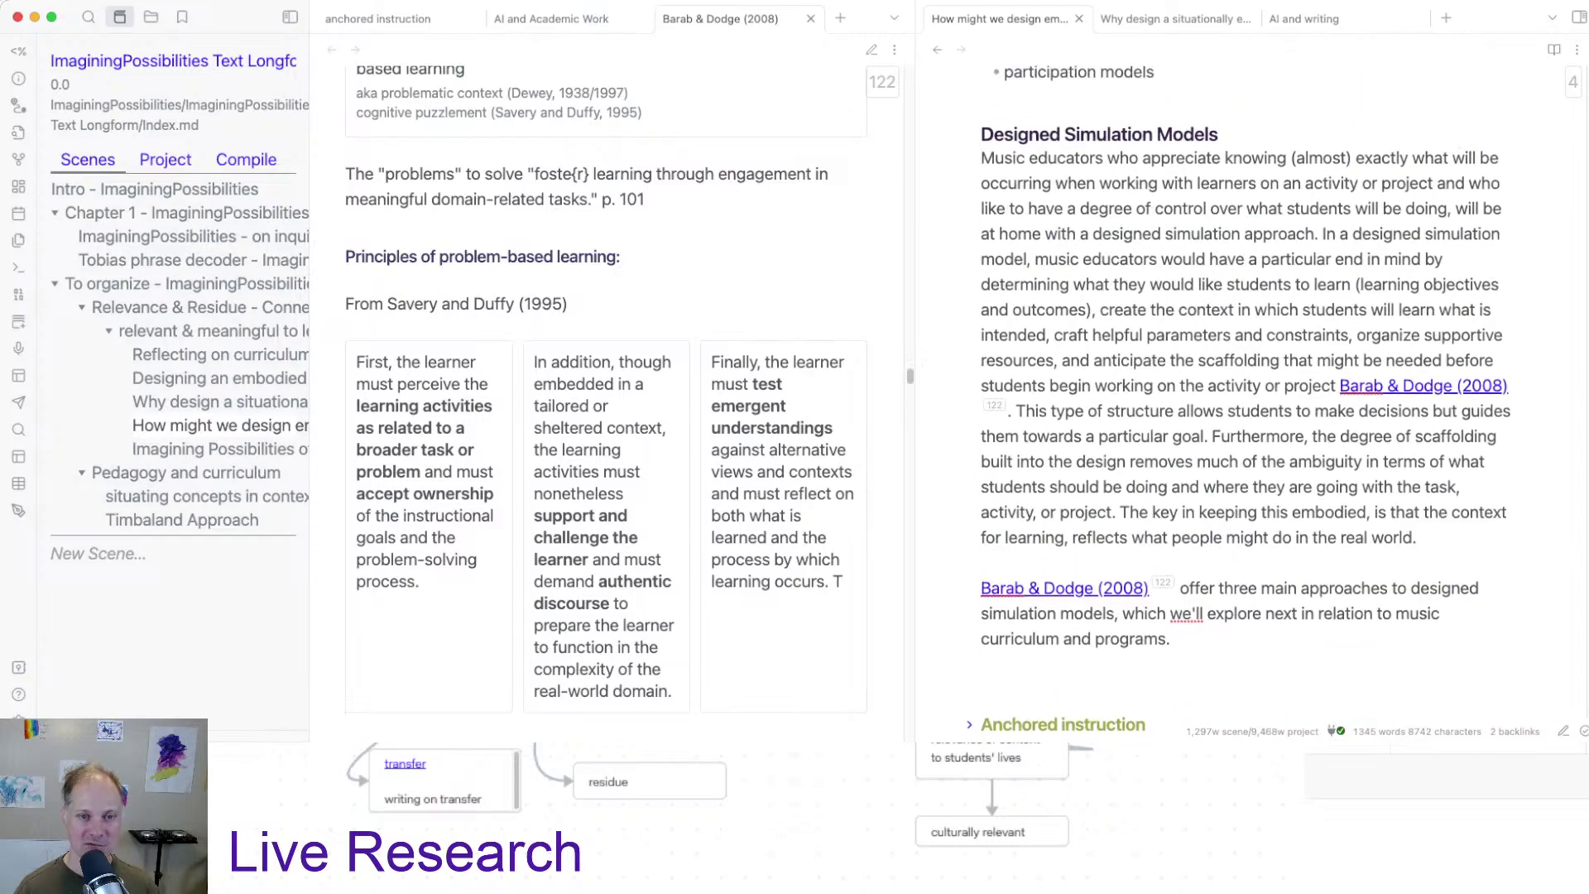
{"action": "scroll", "coordinate": [1247, 398], "scroll_direction": "down", "scroll_amount": 20}
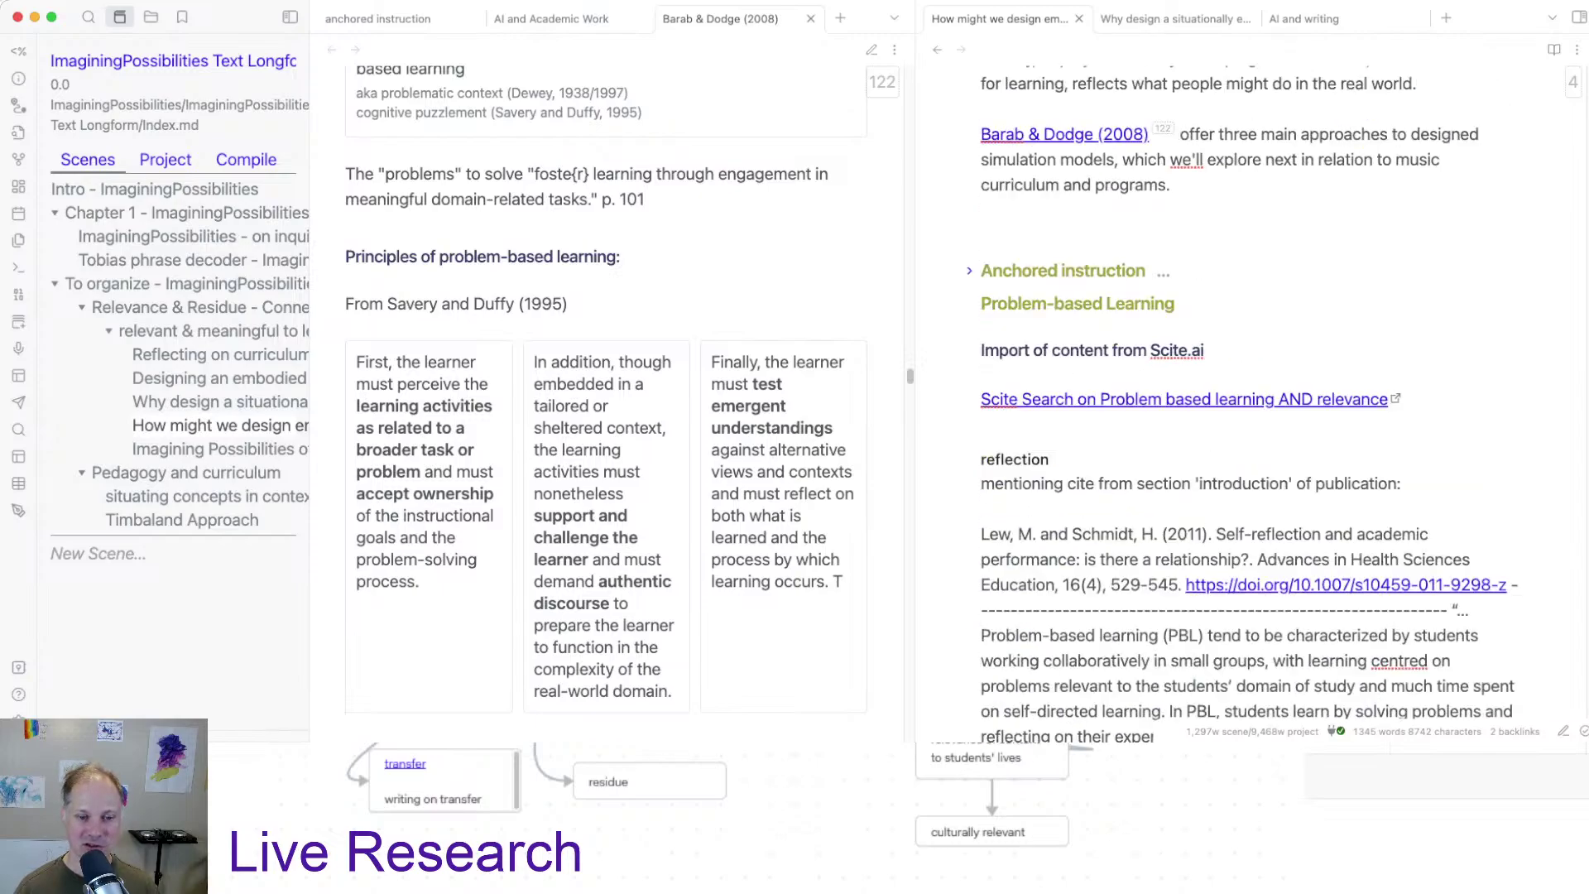
{"action": "scroll", "coordinate": [1246, 398], "scroll_direction": "down", "scroll_amount": 1}
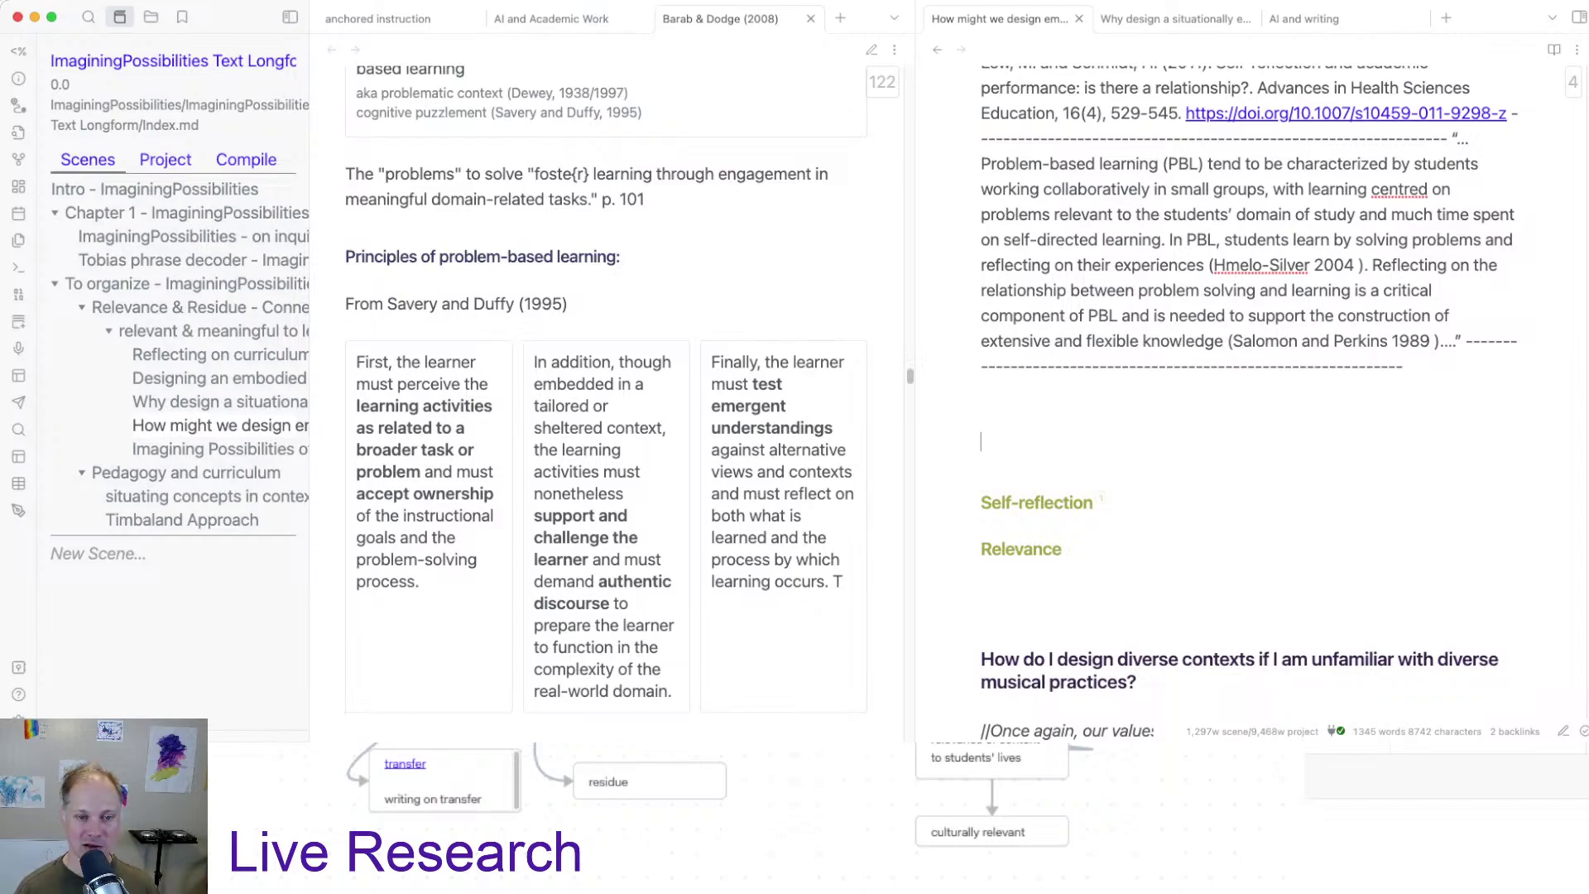
{"action": "left_click", "coordinate": [980, 391]}
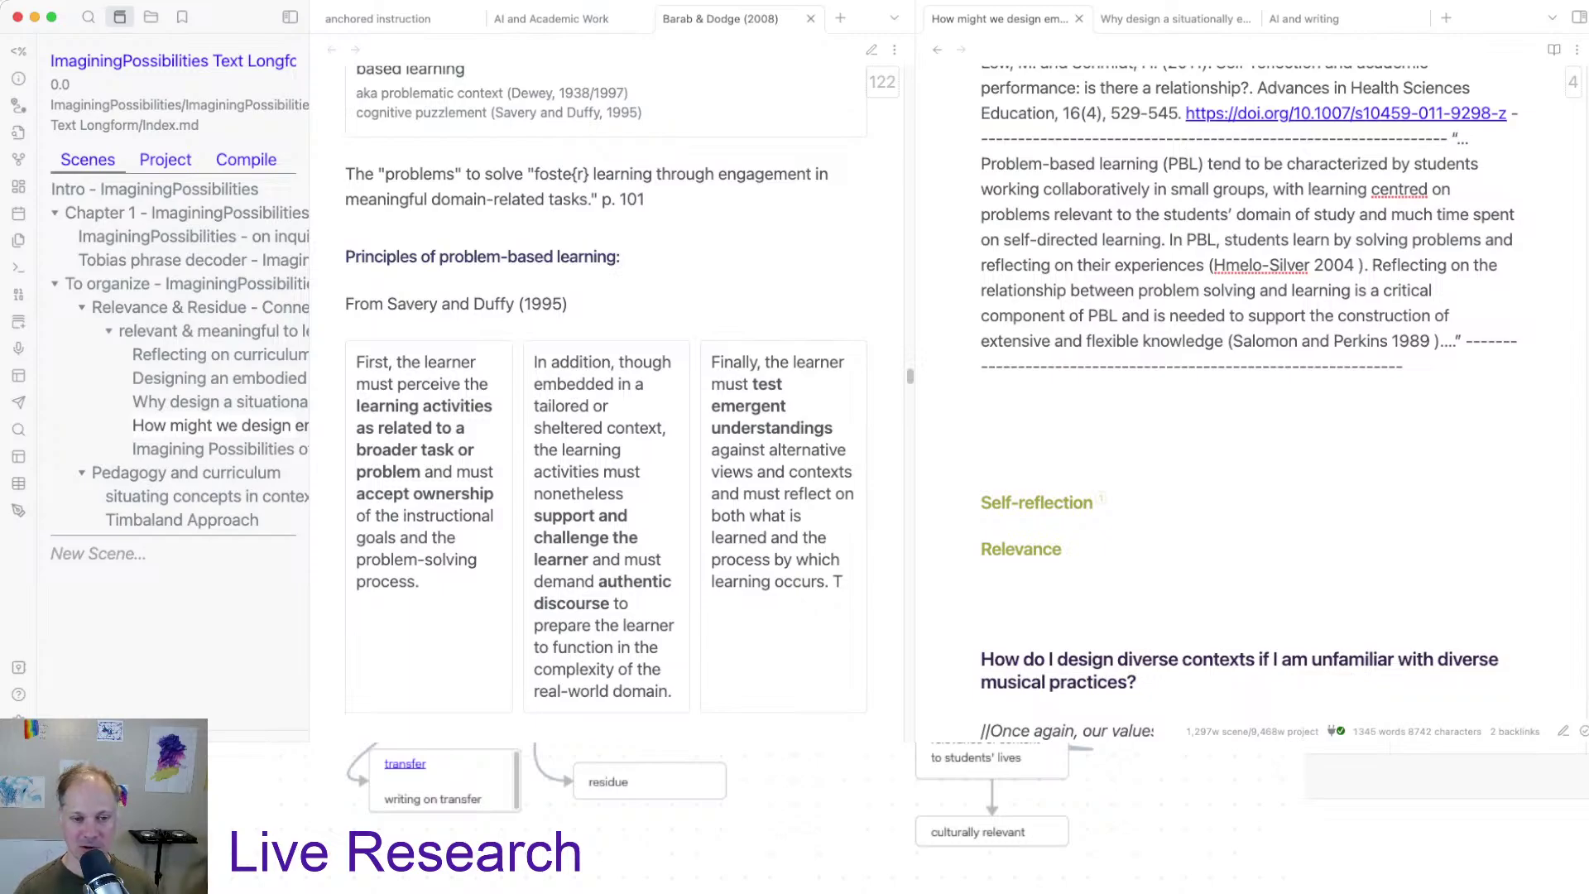
{"action": "type", "text": "###"}
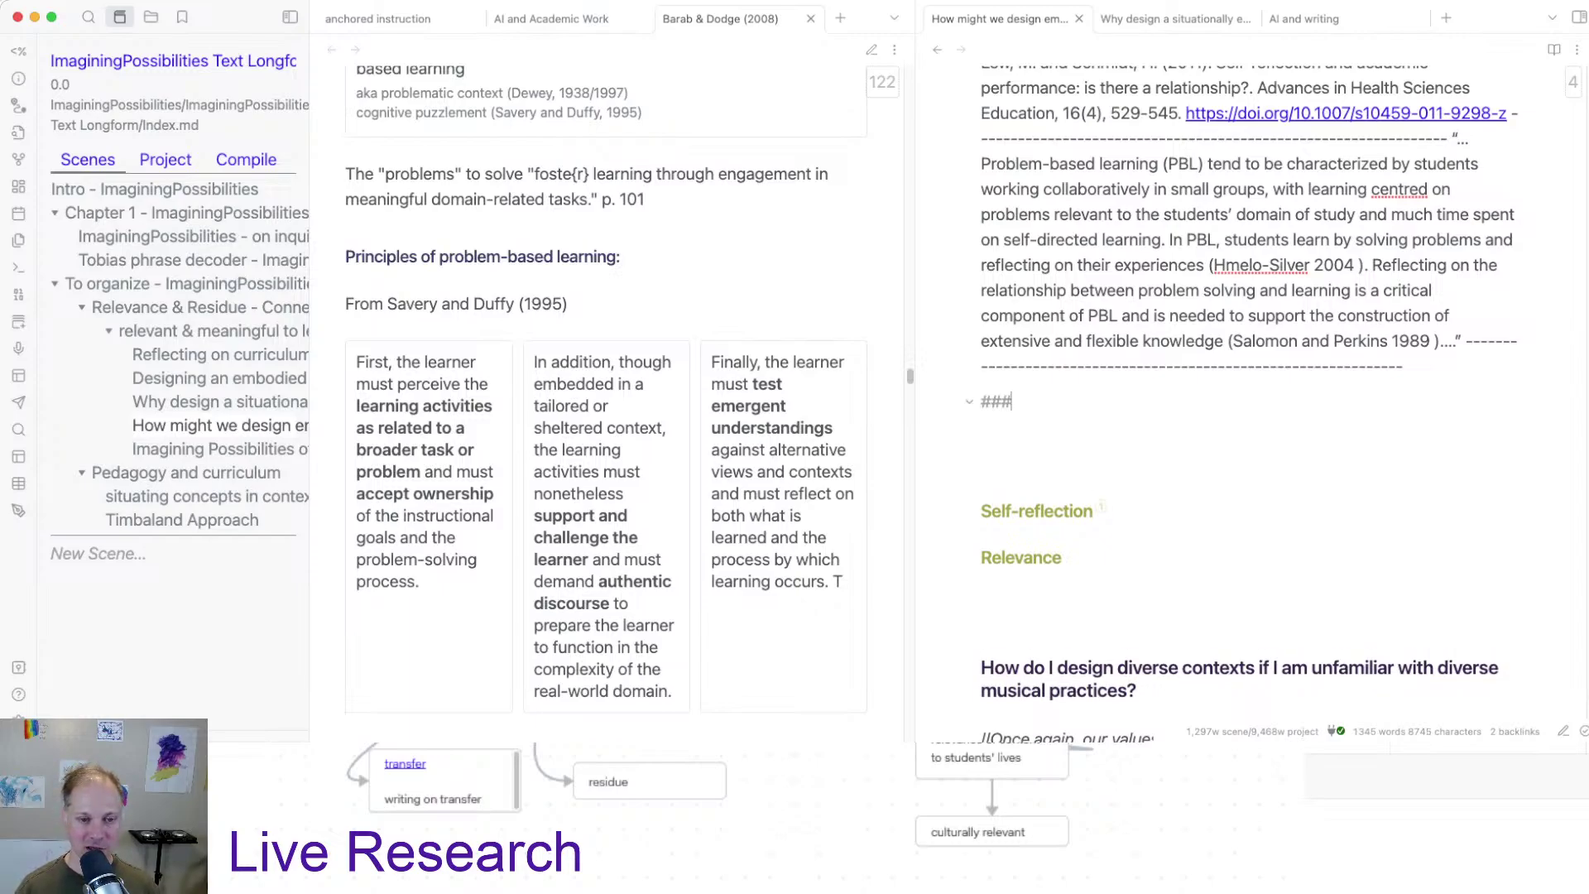
{"action": "type", "text": "# re"}
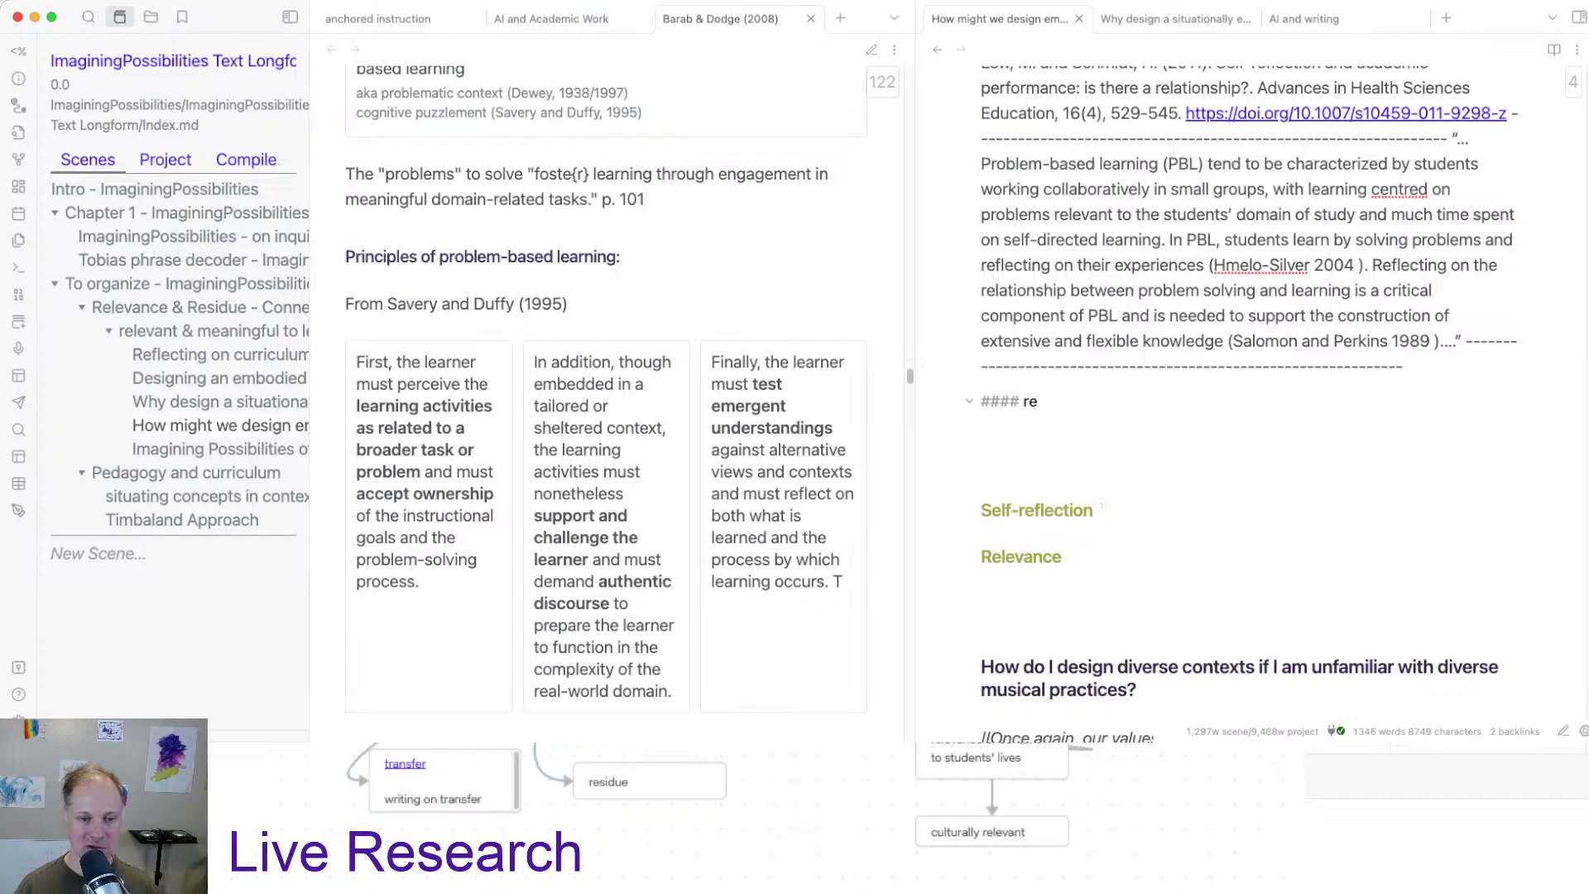
{"action": "type", "text": "levance"}
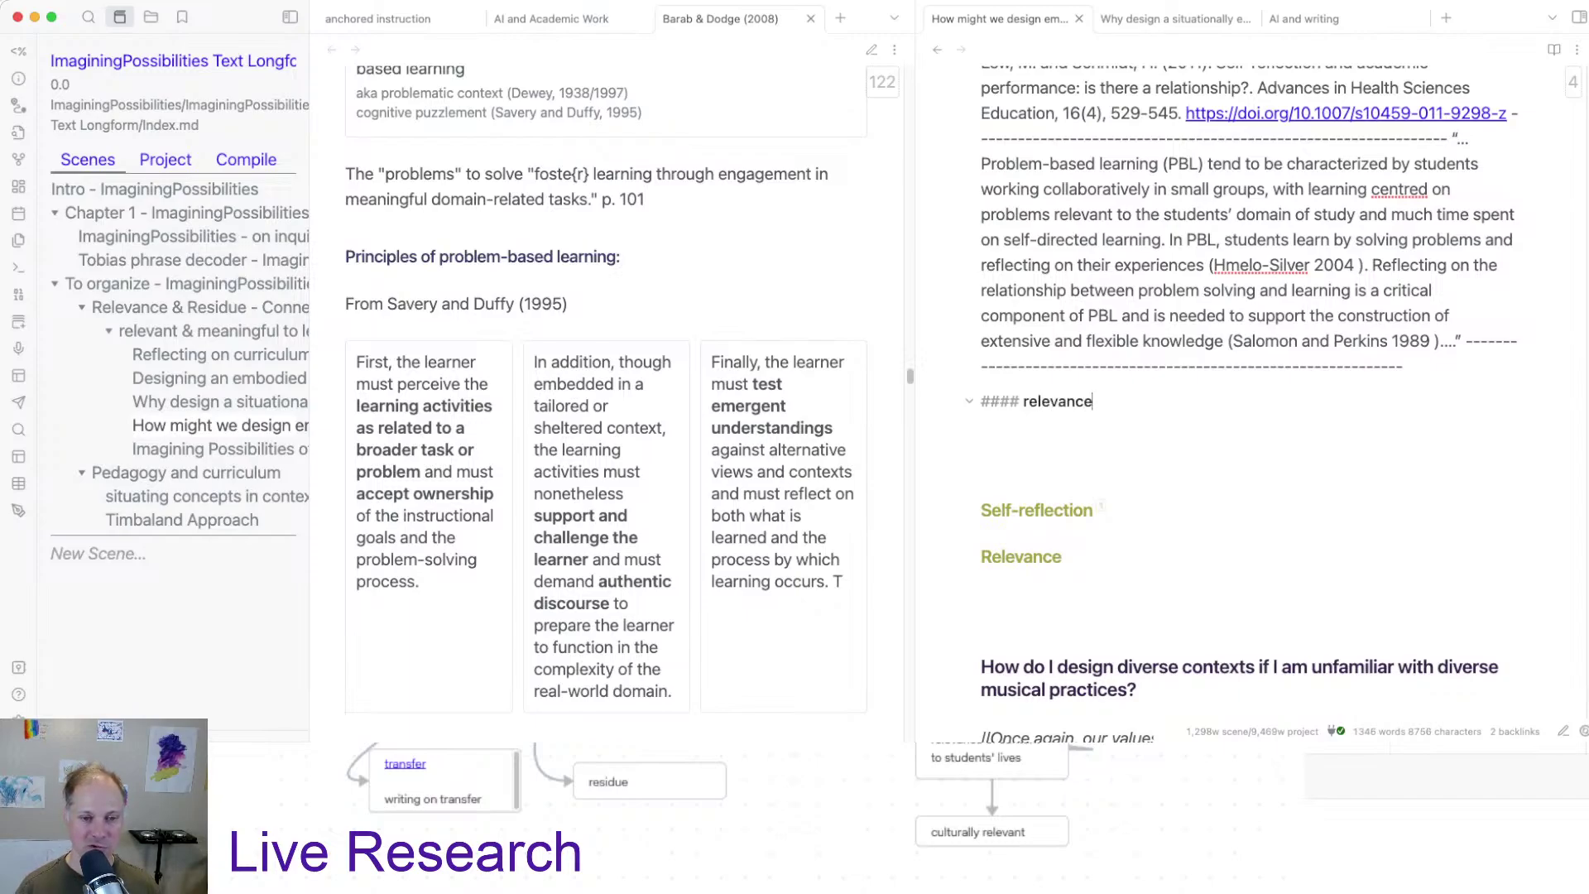
{"action": "key", "text": "Return"}
{"action": "key", "text": "Return"}
{"action": "key", "text": "Return"}
{"action": "key", "text": "Return"}
{"action": "key", "text": "Return"}
{"action": "key", "text": "Return"}
{"action": "key", "text": "Return"}
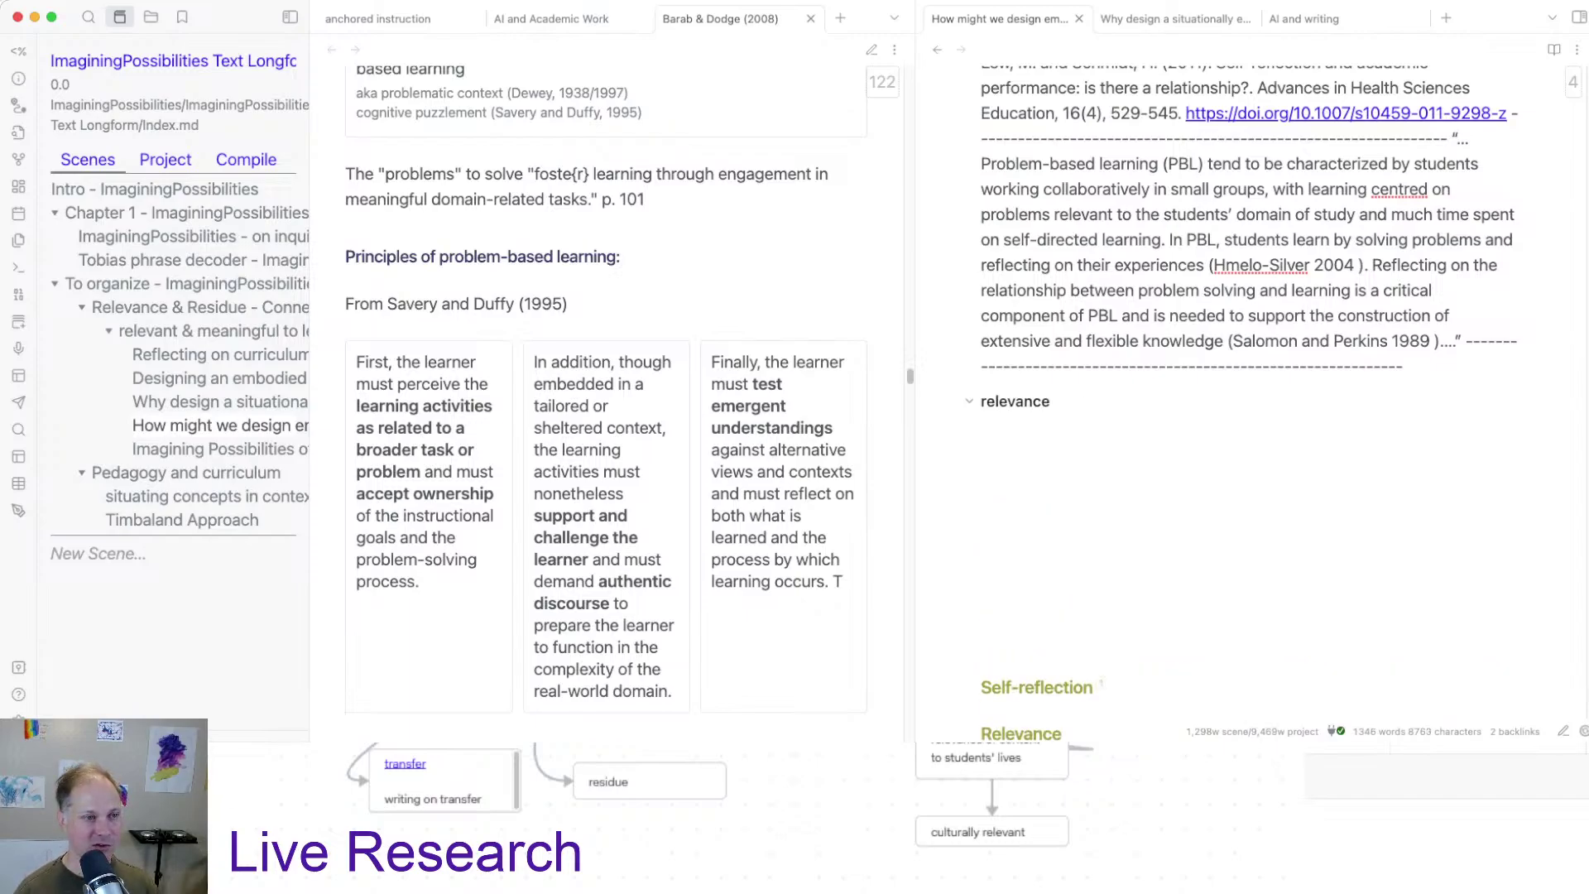
Step: Paste the copied problem-based learning citation under the relevance heading and put its reference in a separate paragraph after "mentioning cite from section 'discussion' of publication:"
{"action": "scroll", "coordinate": [607, 403], "scroll_direction": "up", "scroll_amount": 8}
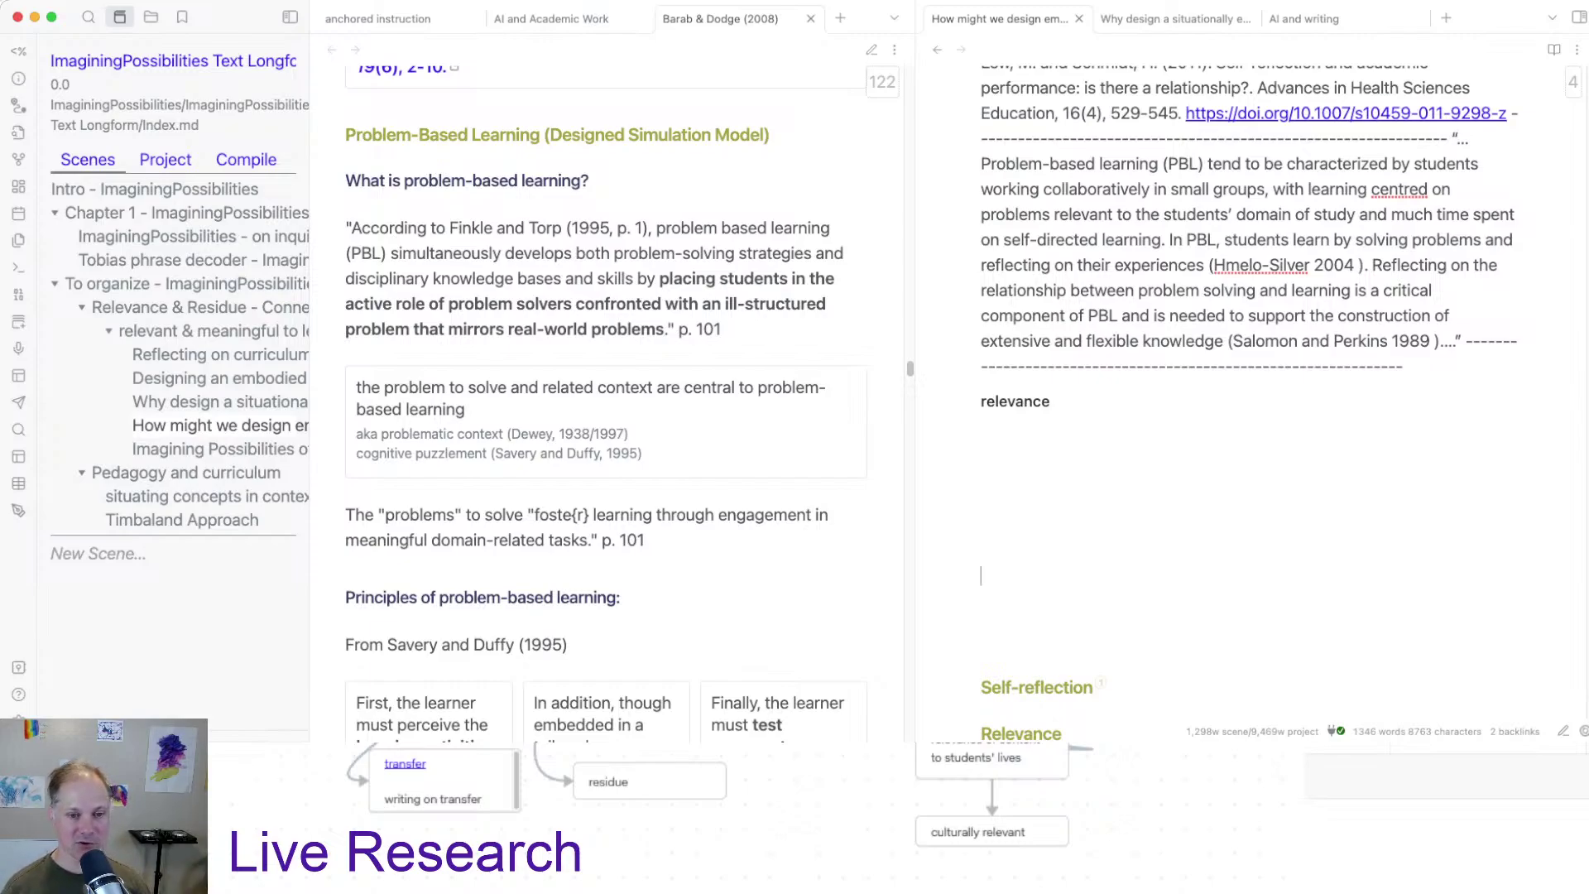
{"action": "left_click", "coordinate": [981, 449]}
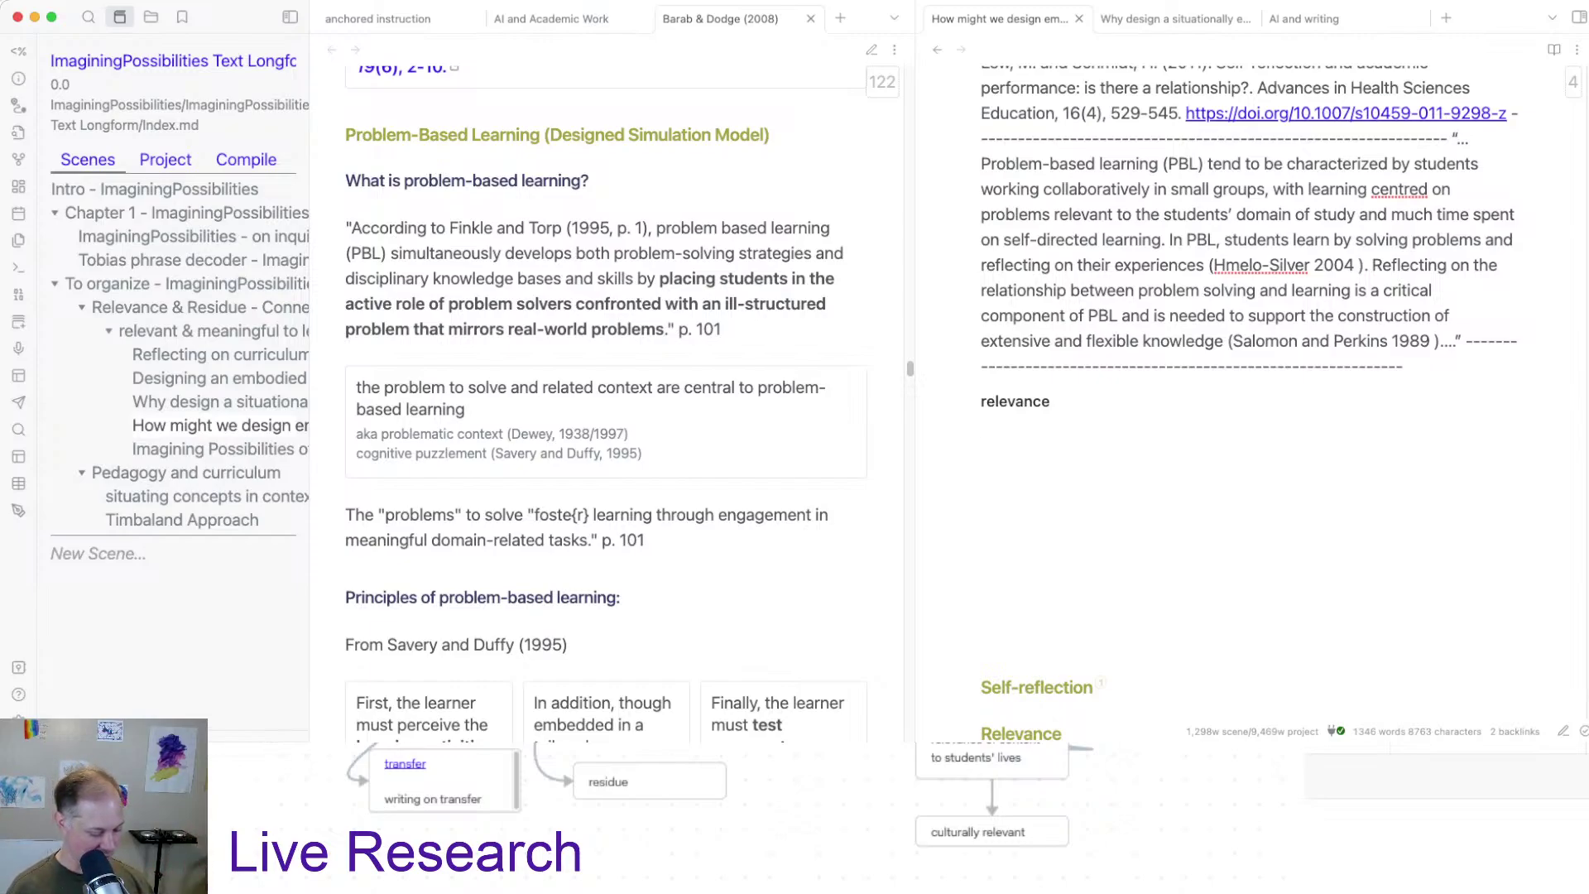
{"action": "key", "text": "super+v"}
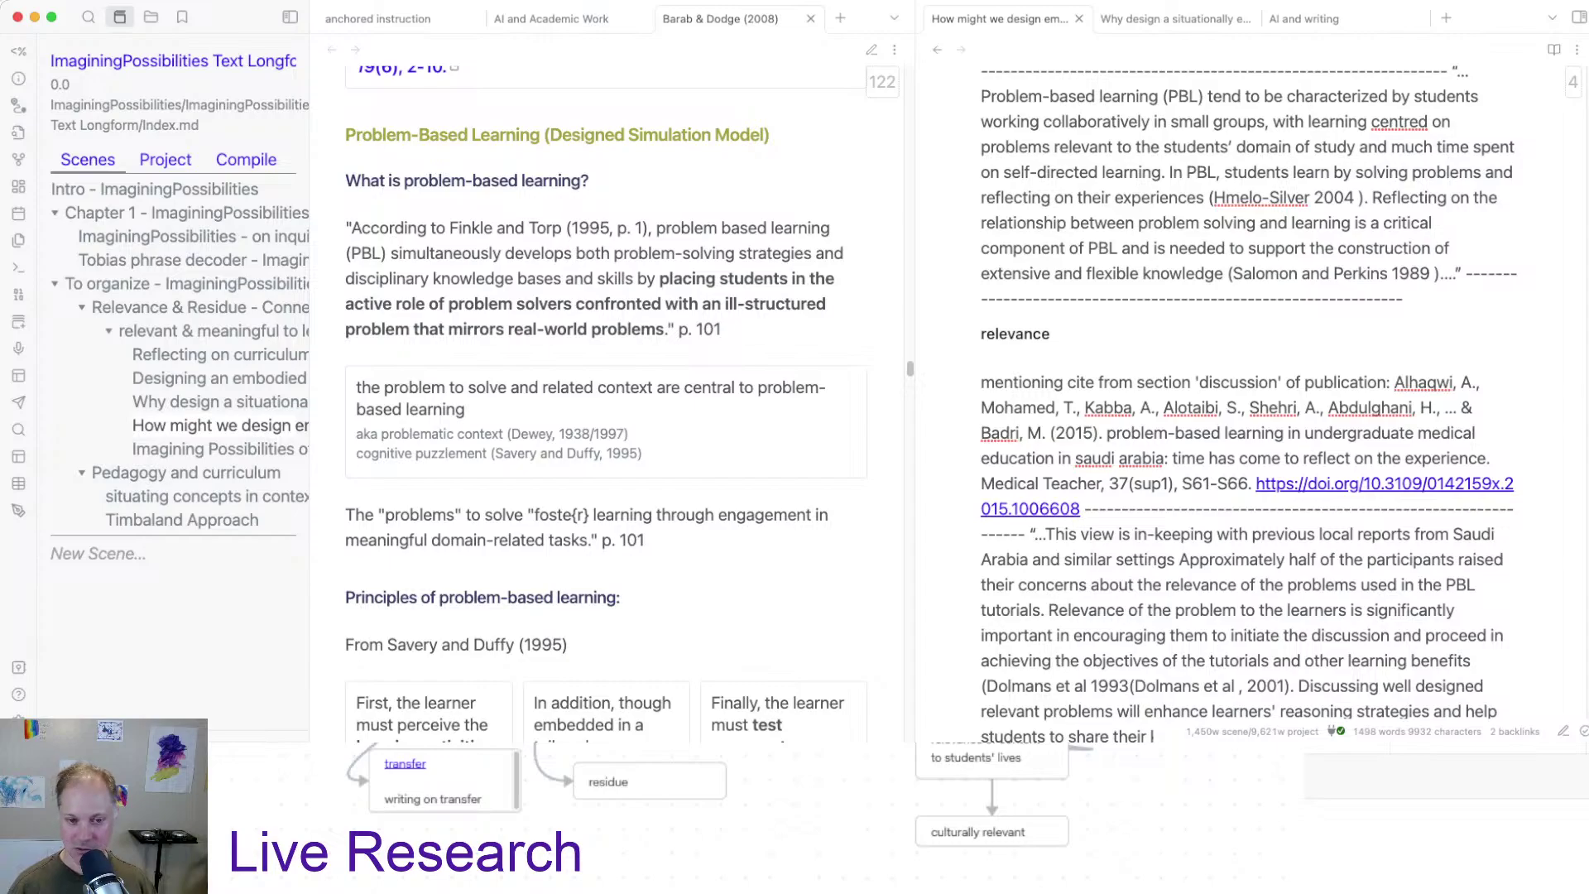
{"action": "key", "text": "Return"}
{"action": "key", "text": "Return"}
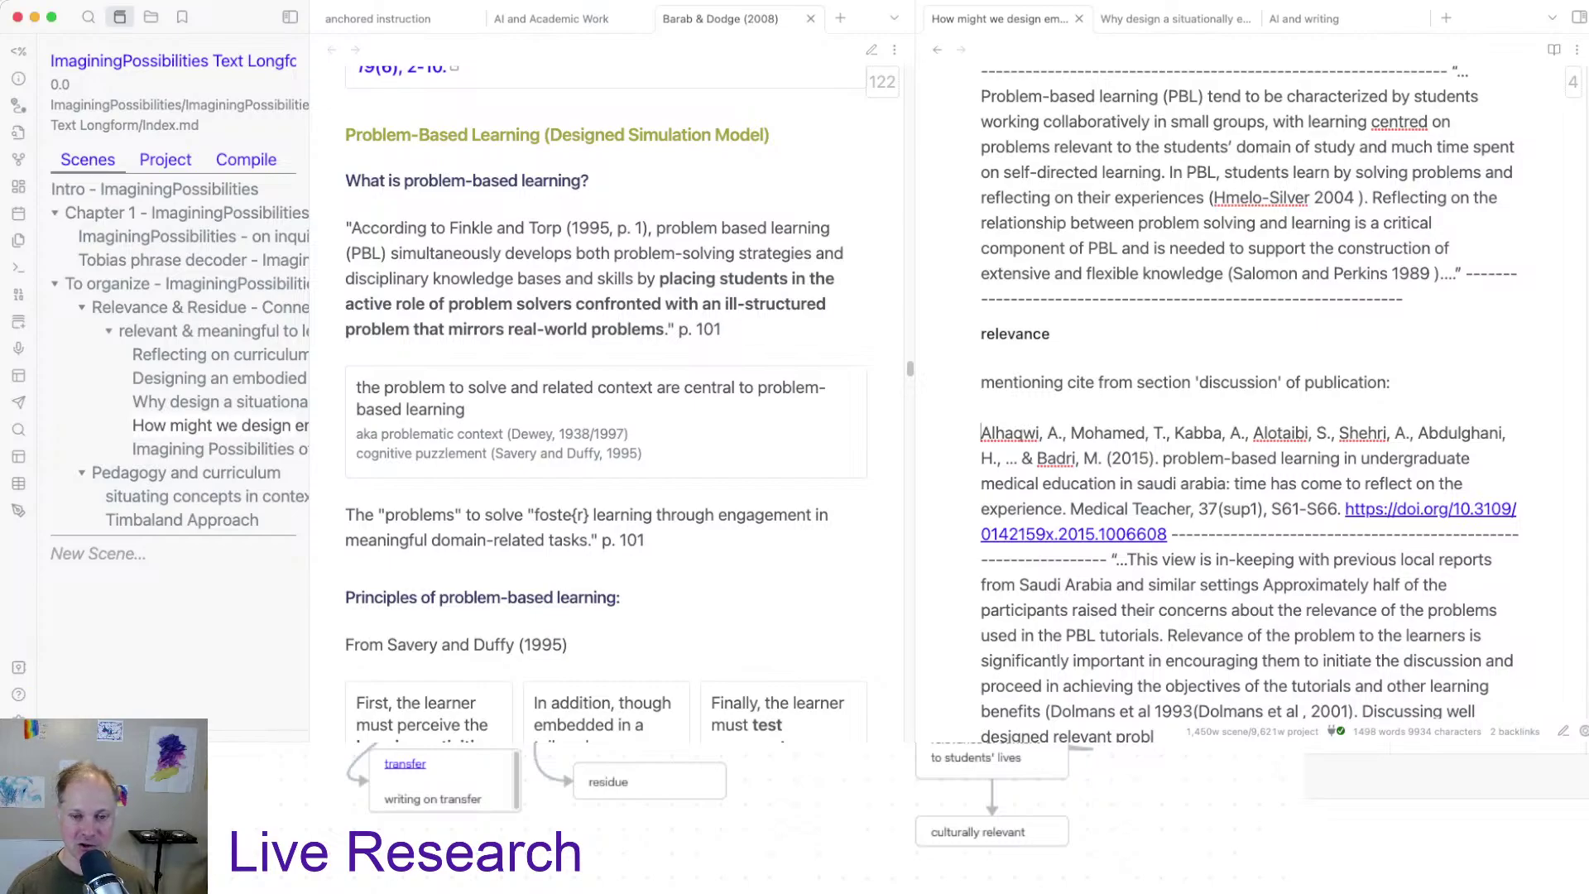
Step: Put the dashed separator and the quotation on their own lines below the DOI link, keeping the reference as plain text
{"action": "scroll", "coordinate": [1248, 403], "scroll_direction": "down", "scroll_amount": 2}
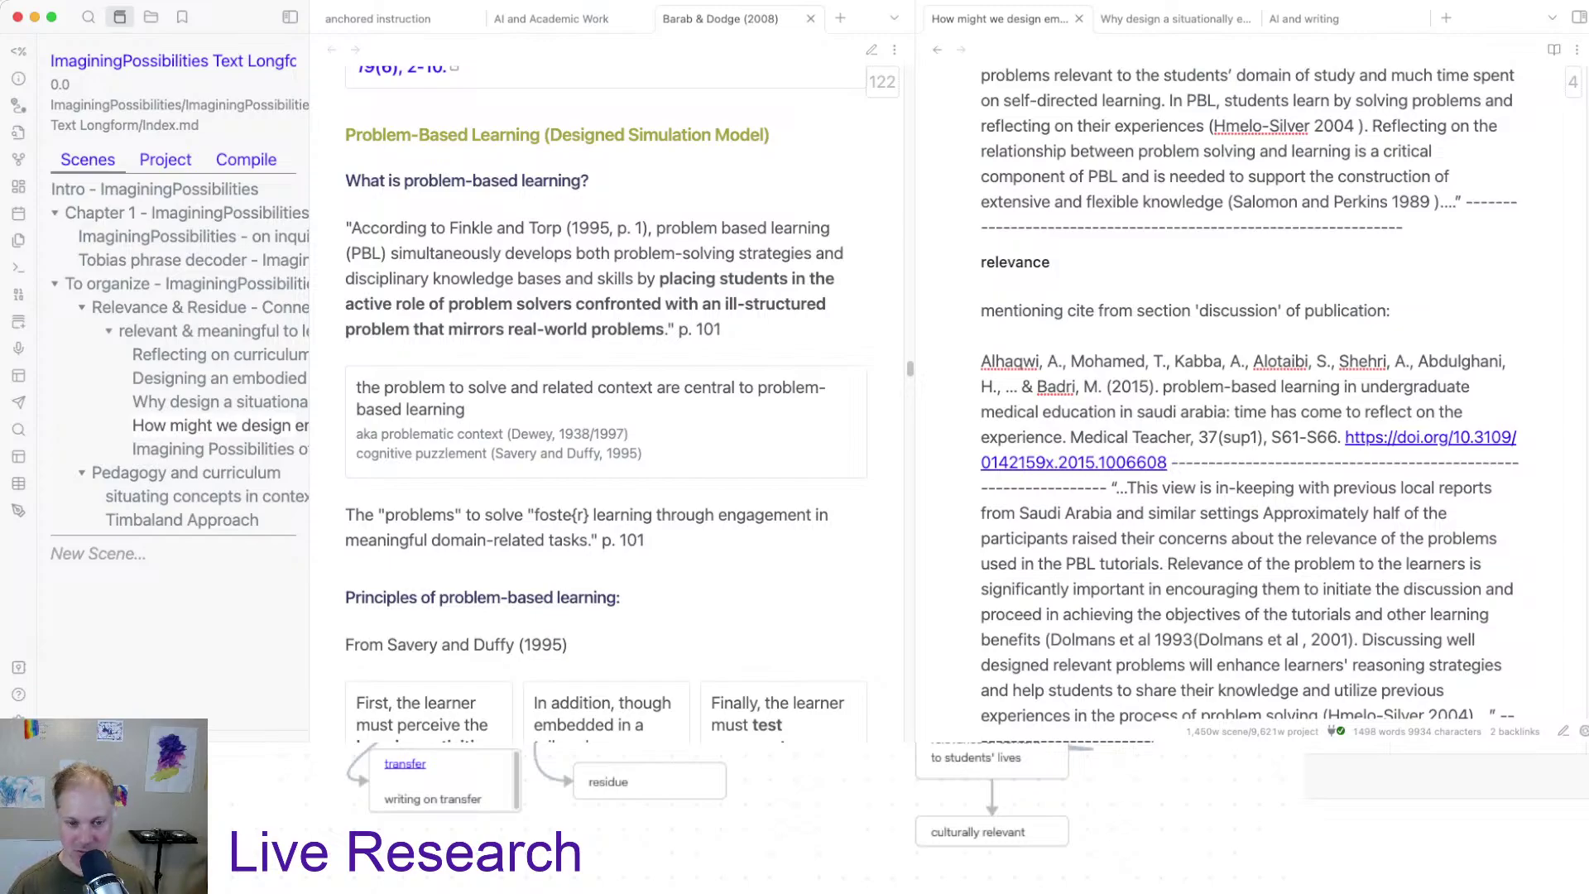
{"action": "left_click", "coordinate": [1172, 462]}
{"action": "key", "text": "Return"}
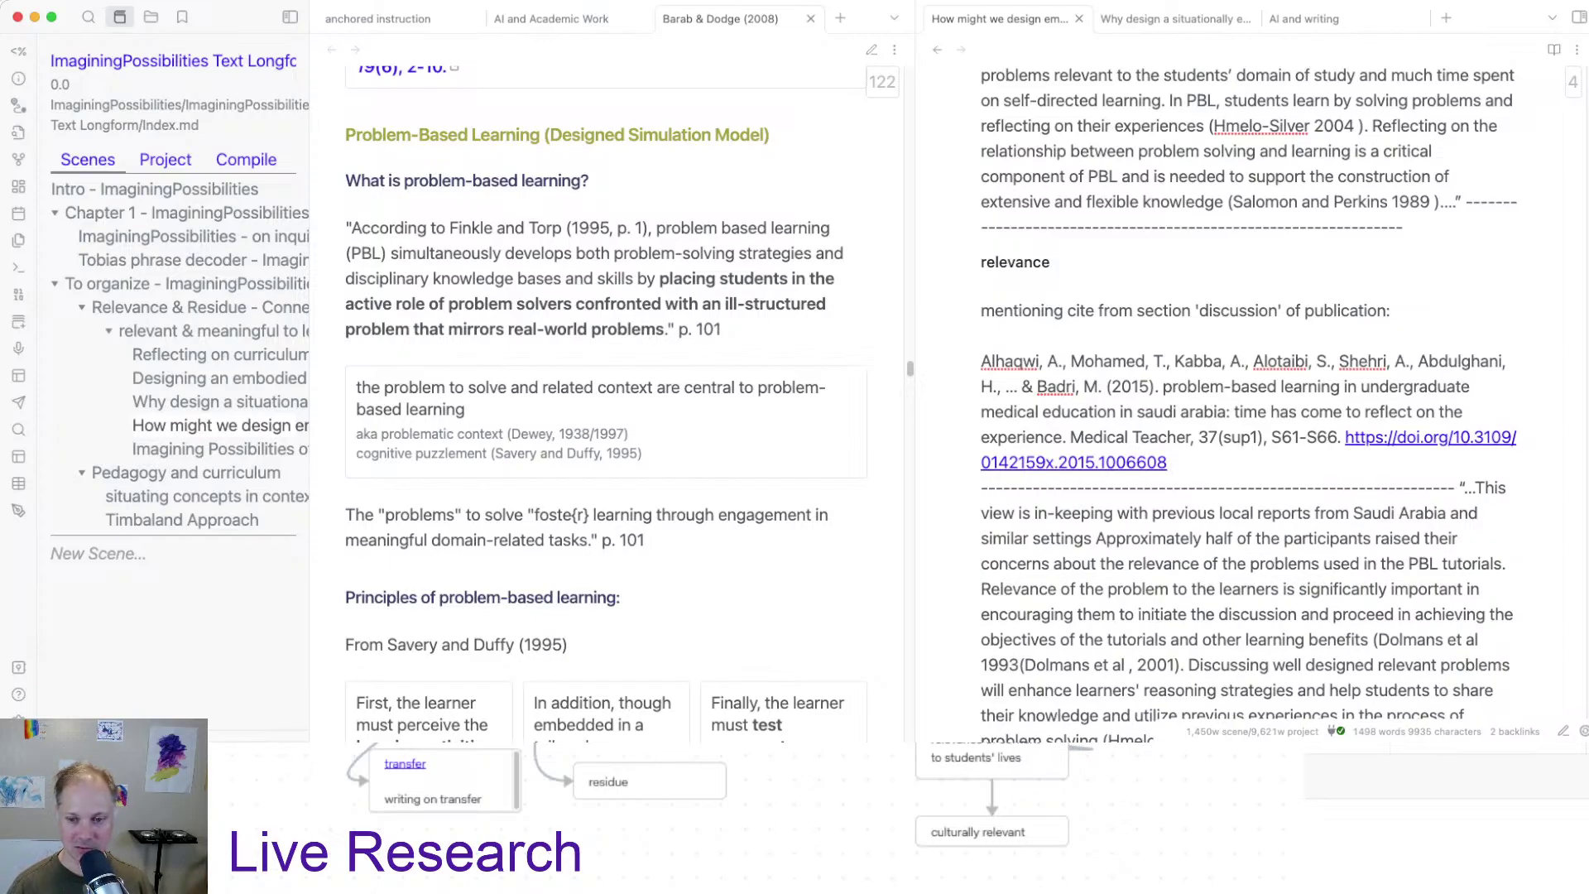
{"action": "key", "text": "End"}
{"action": "key", "text": "Return"}
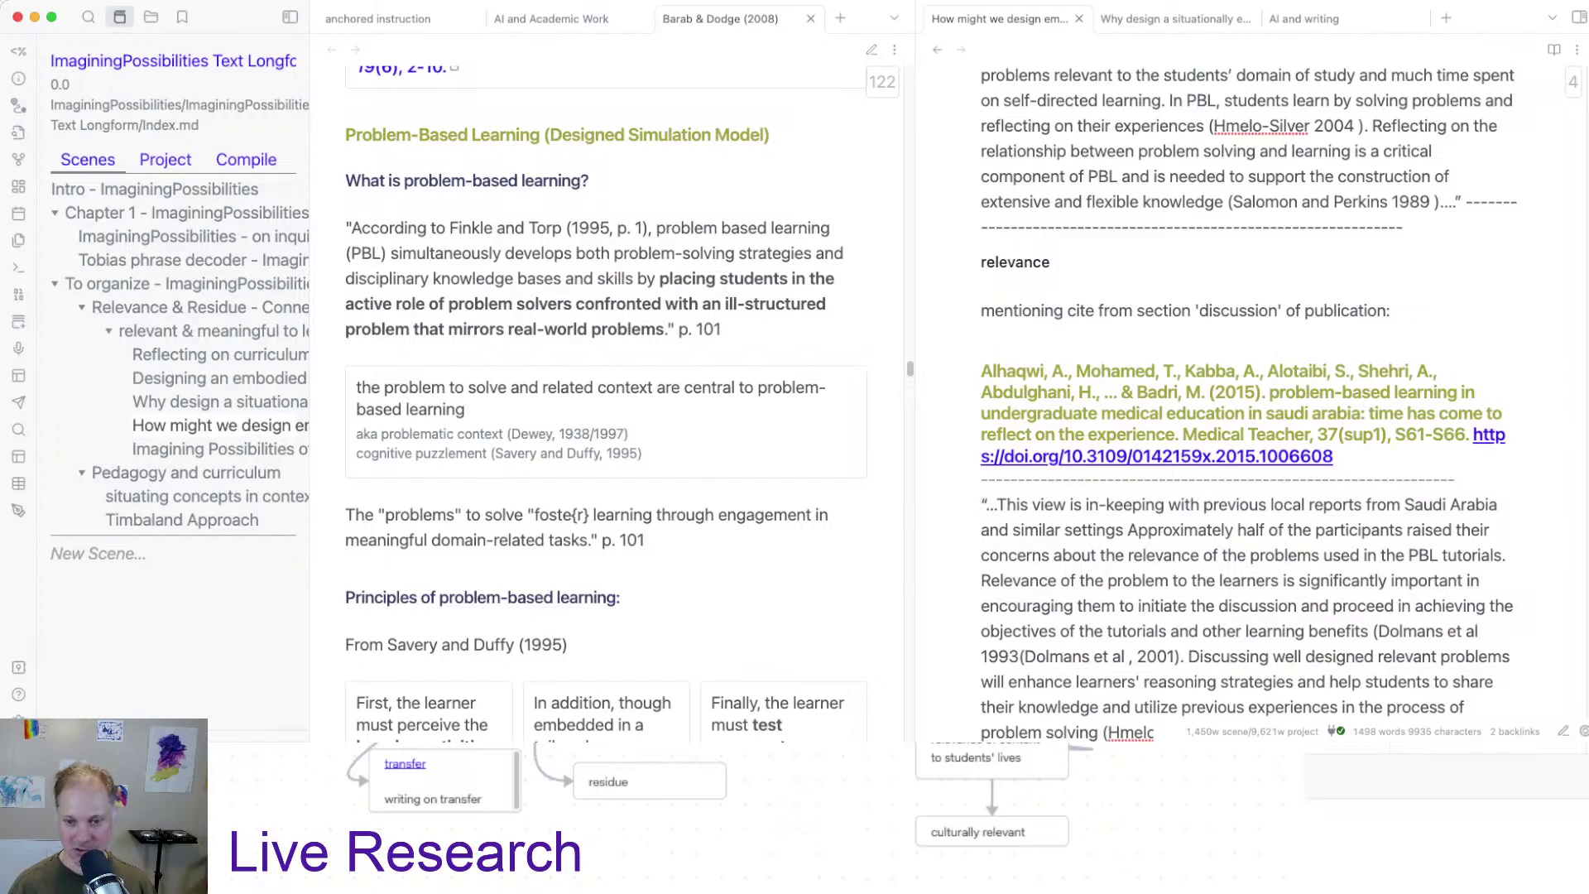
{"action": "key", "text": "BackSpace"}
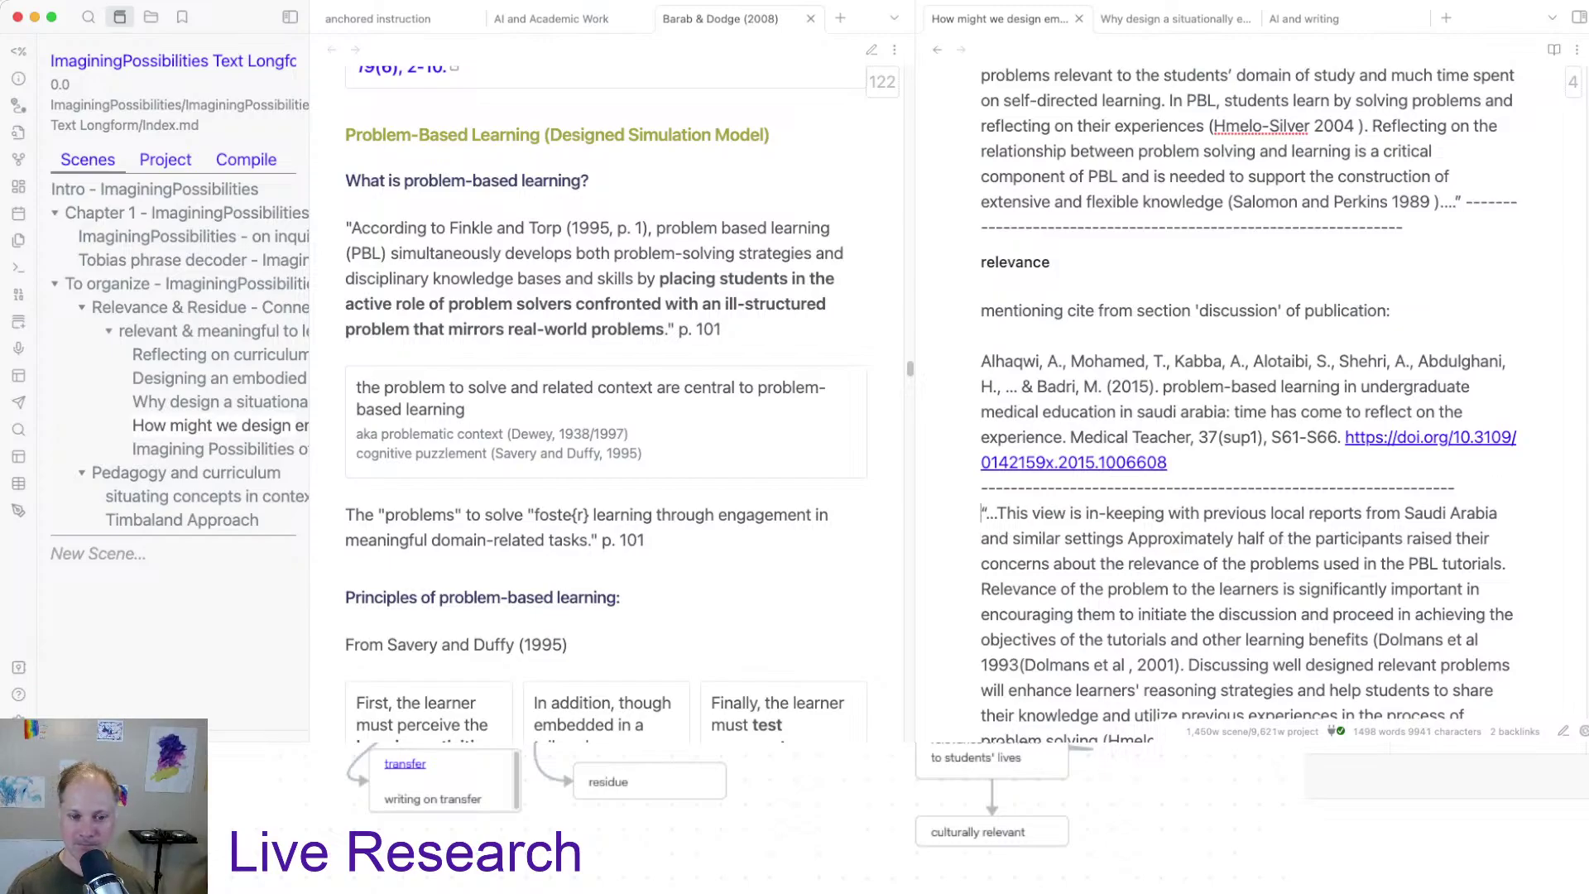
Step: Bold the quoted passage from "Approximately half of the participants" through the citation ending in "2001)"
{"action": "scroll", "coordinate": [1248, 331], "scroll_direction": "down", "scroll_amount": 3}
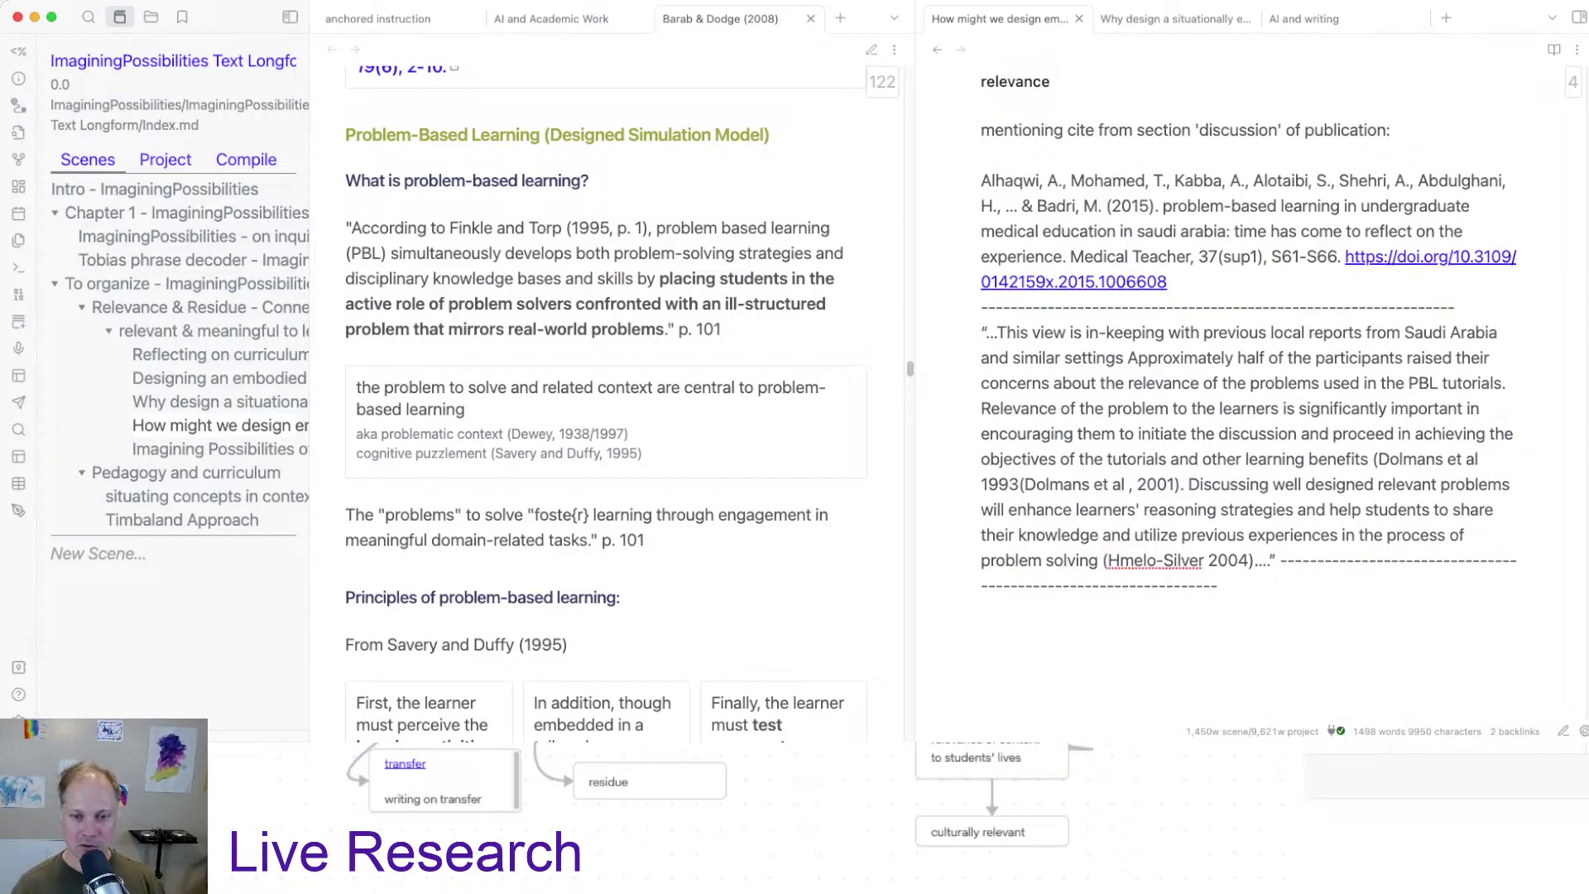
{"action": "scroll", "coordinate": [1247, 331], "scroll_direction": "down", "scroll_amount": 2}
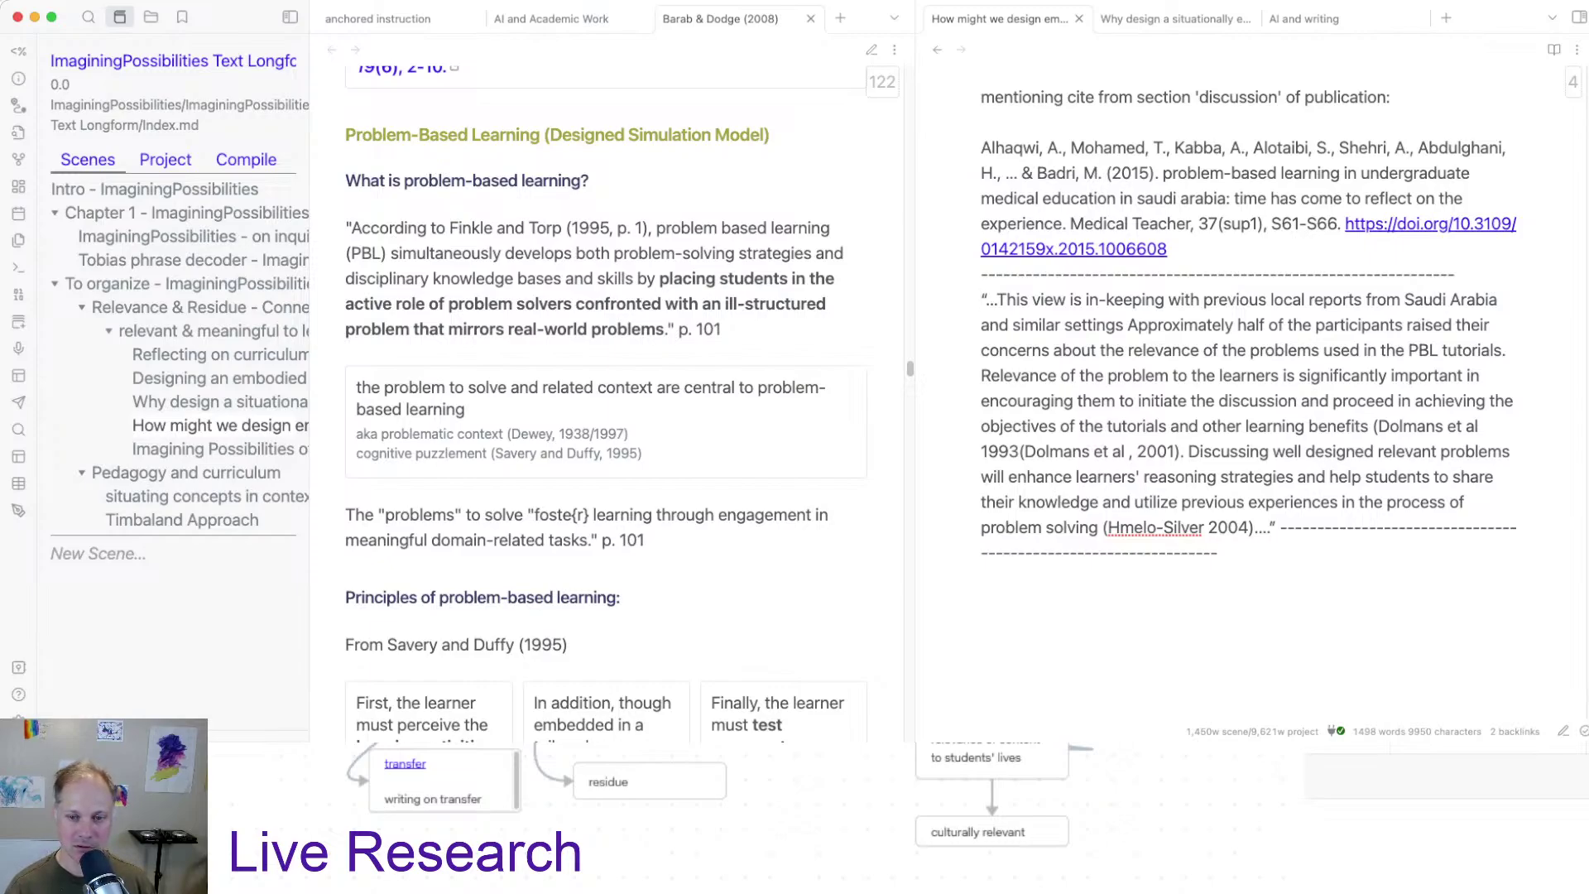
{"action": "left_click", "coordinate": [982, 375]}
{"action": "key", "text": "shift+Right"}
{"action": "key", "text": "shift+Right"}
{"action": "key", "text": "shift+Right"}
{"action": "key", "text": "shift+Right"}
{"action": "key", "text": "shift+Right"}
{"action": "key", "text": "shift+Right"}
{"action": "key", "text": "shift+Right"}
{"action": "key", "text": "shift+Right"}
{"action": "key", "text": "shift+Right"}
{"action": "key", "text": "shift+Right"}
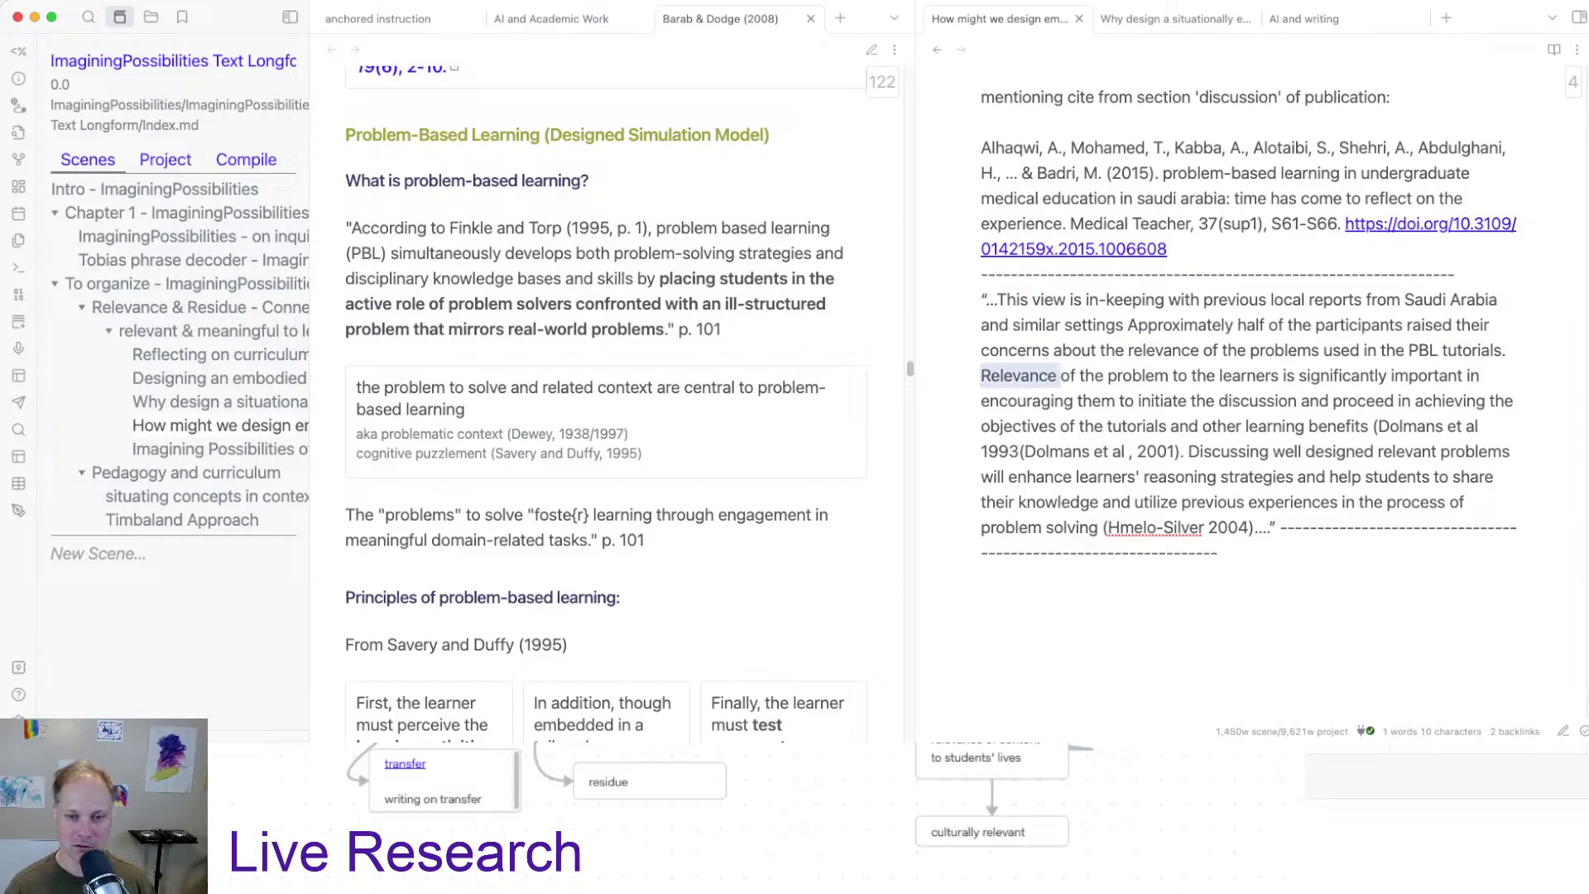
{"action": "left_click", "coordinate": [1250, 350]}
{"action": "left_click_drag", "start_coordinate": [1127, 325], "coordinate": [1184, 451]}
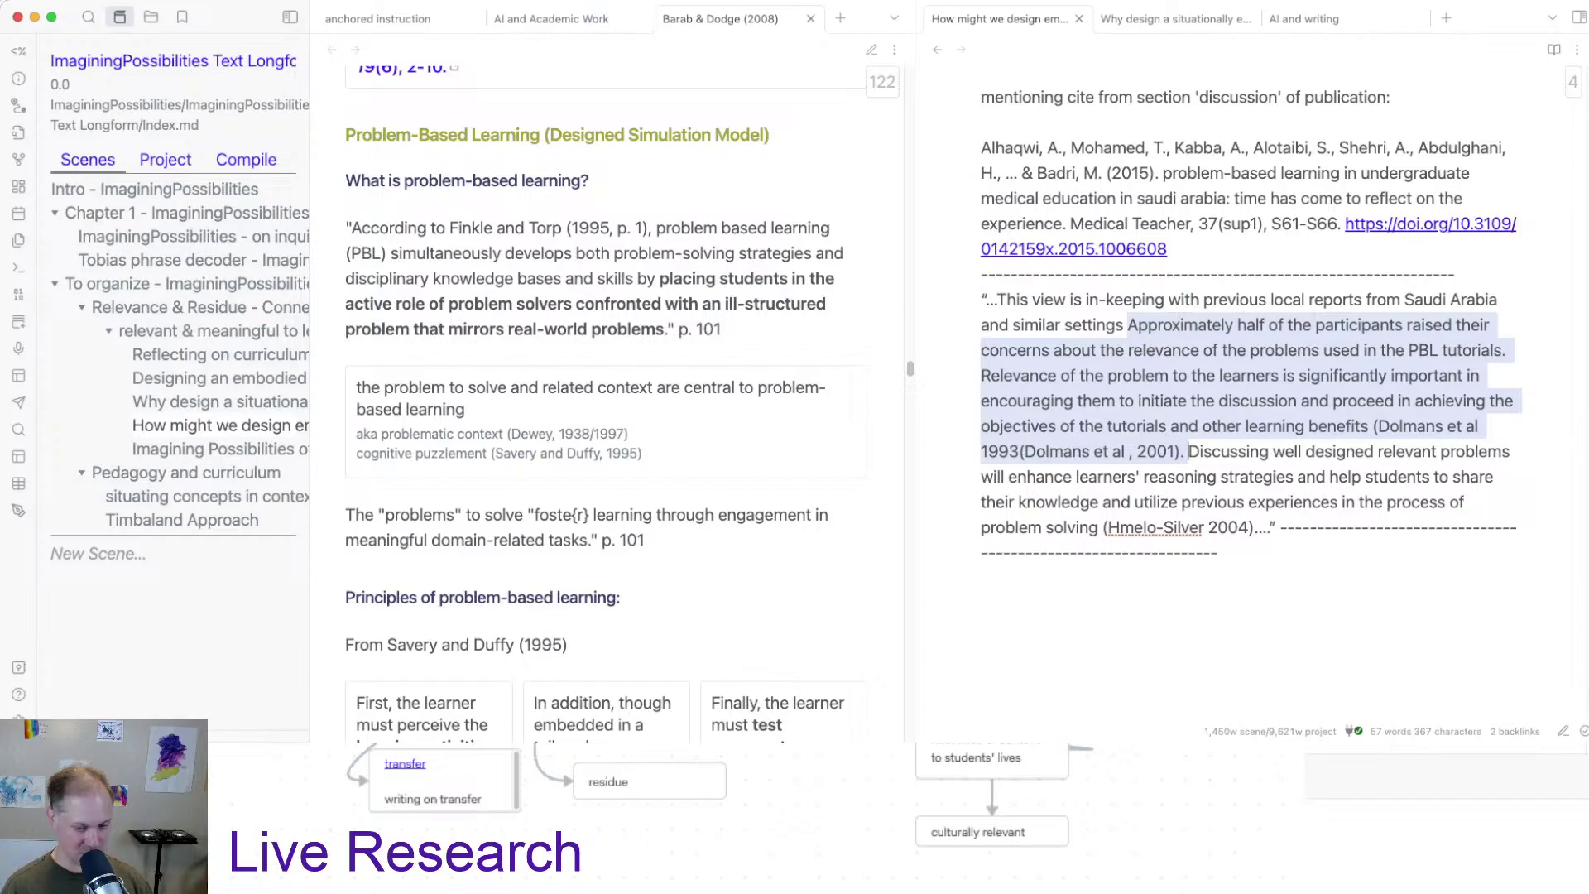
{"action": "key", "text": "super+b"}
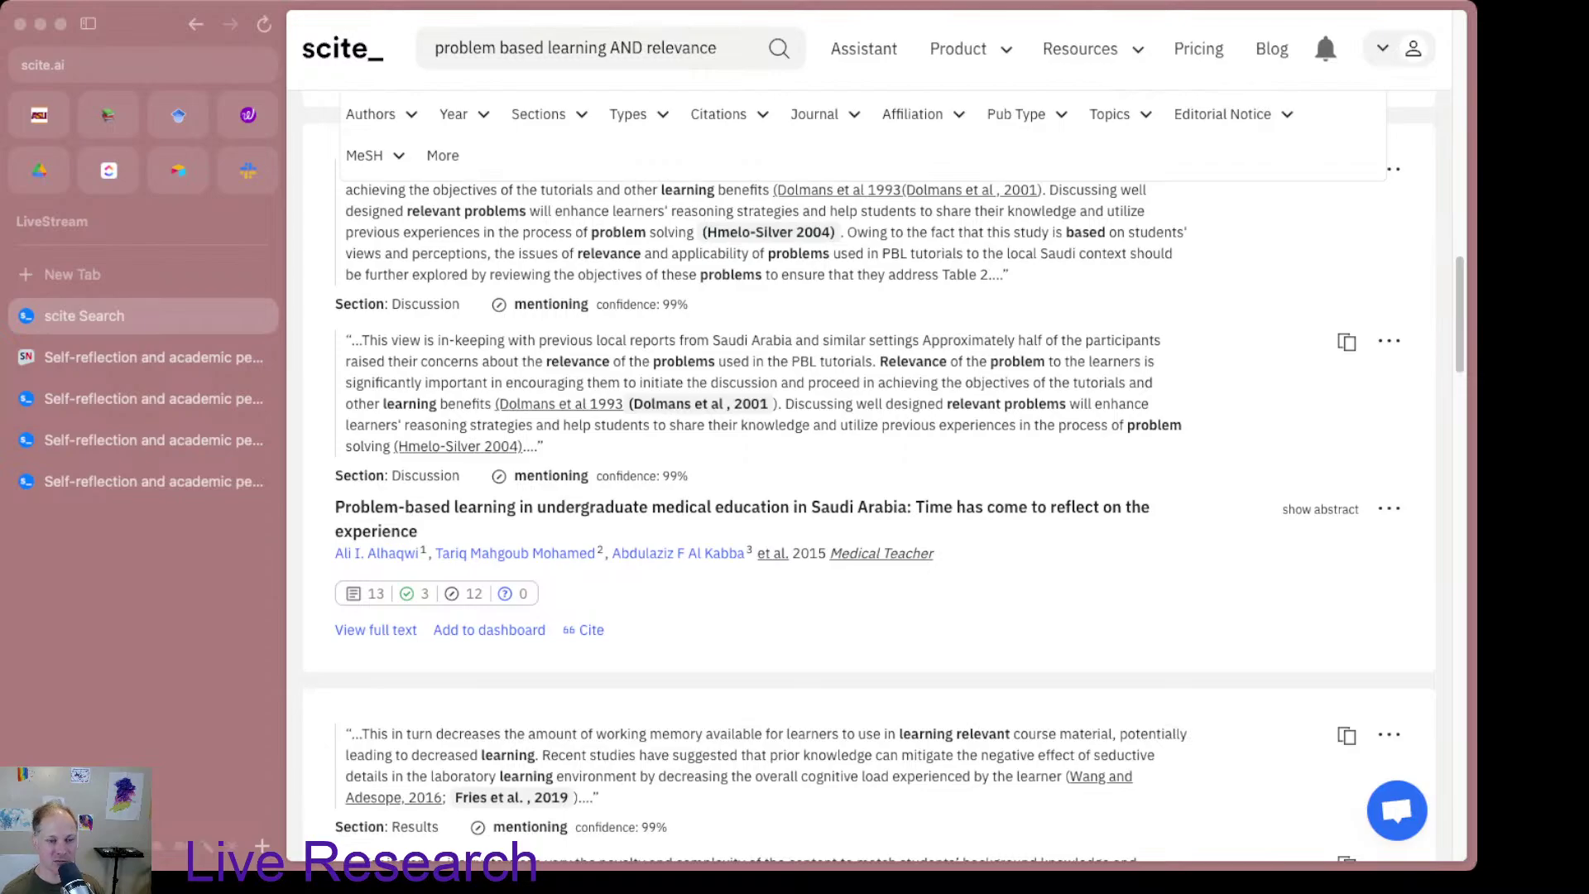
Step: In the scite search results for "problem based learning AND relevance", examine the excerpts following the Saudi Arabia medical education article
{"action": "scroll", "coordinate": [869, 476], "scroll_direction": "down", "scroll_amount": 3}
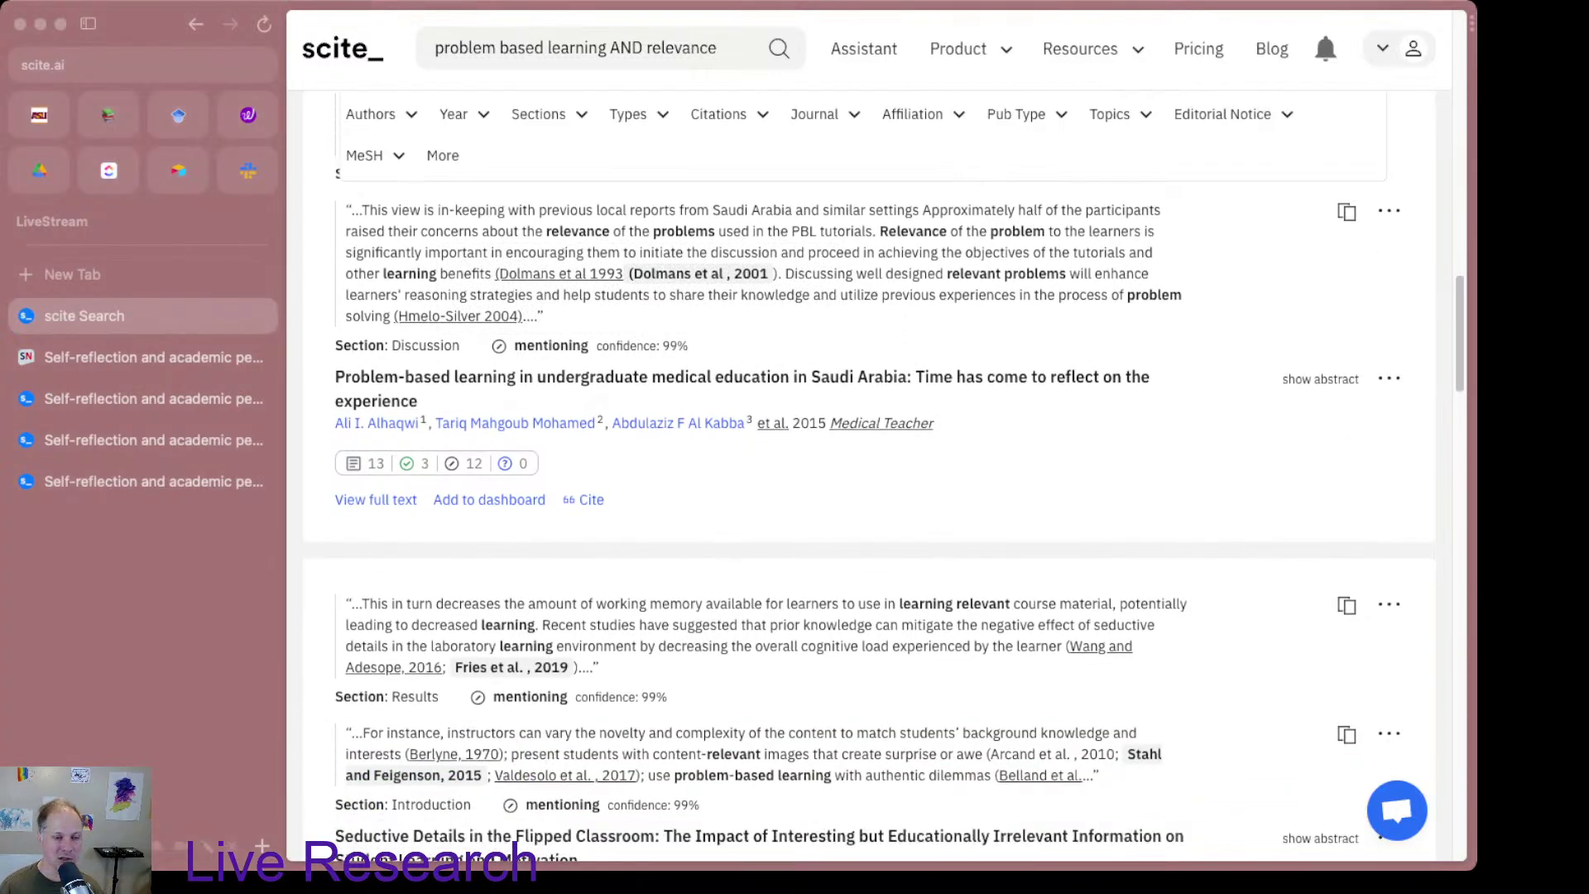
{"action": "scroll", "coordinate": [869, 477], "scroll_direction": "down", "scroll_amount": 2}
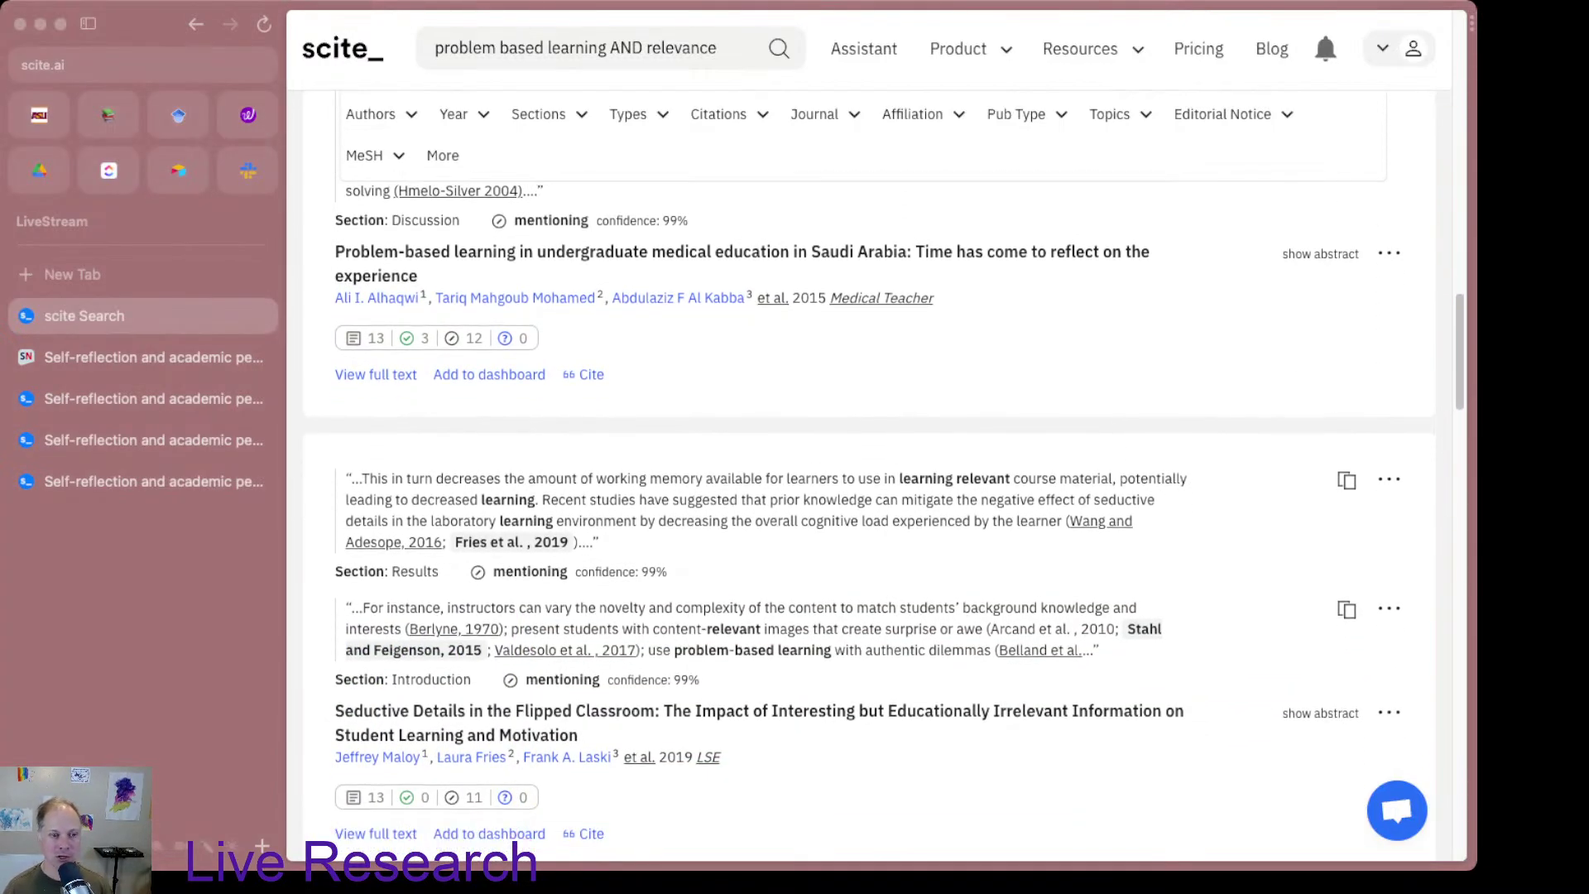
{"action": "scroll", "coordinate": [869, 477], "scroll_direction": "down", "scroll_amount": 2}
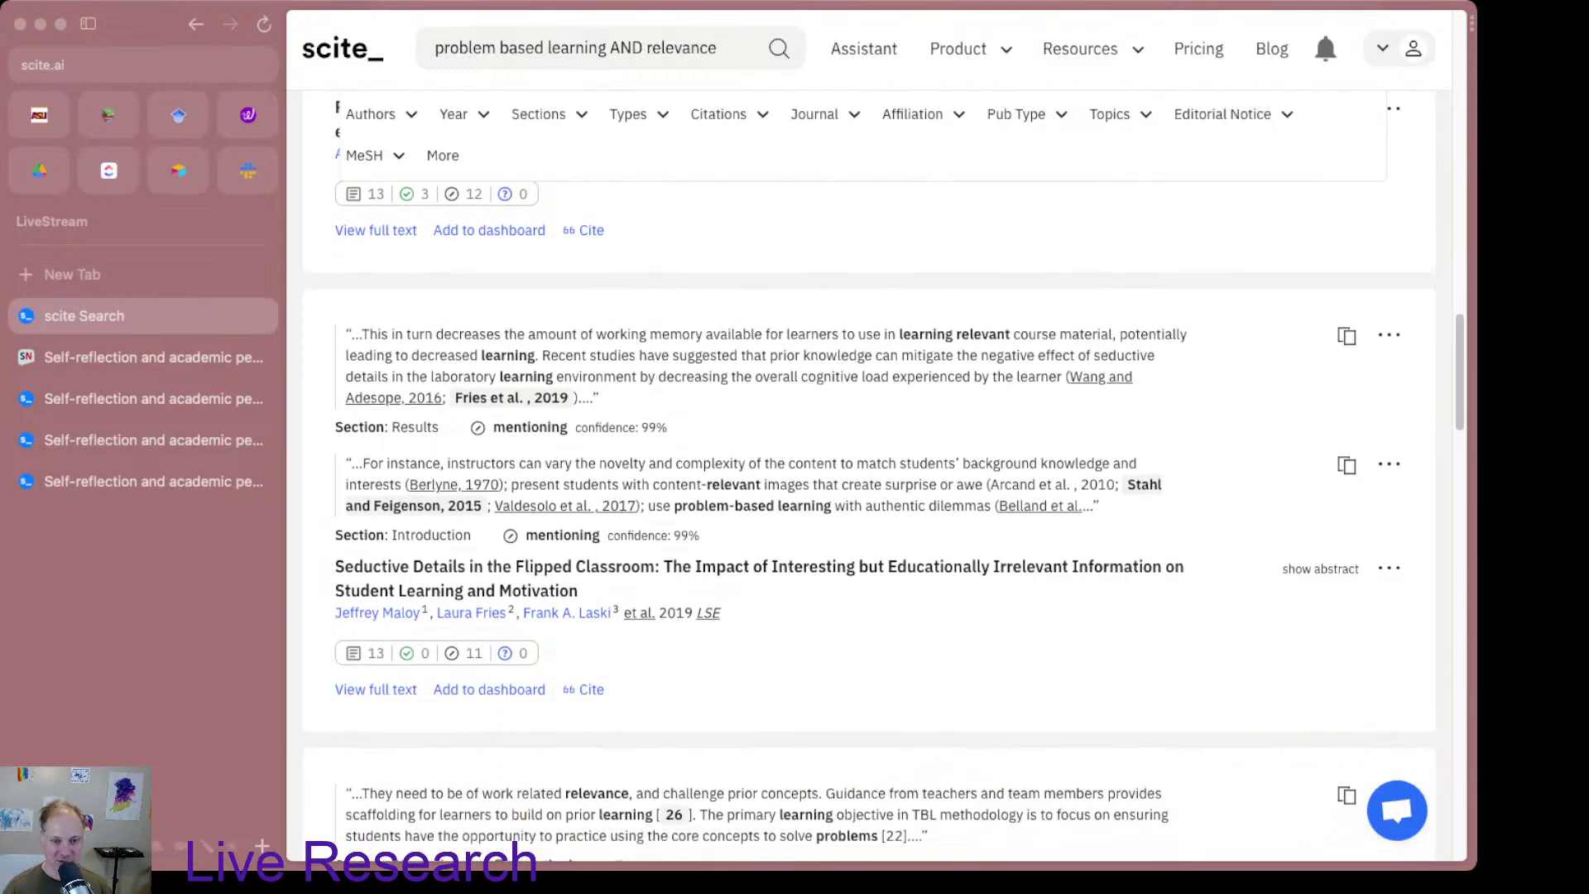
{"action": "scroll", "coordinate": [537, 467], "scroll_direction": "down", "scroll_amount": 1}
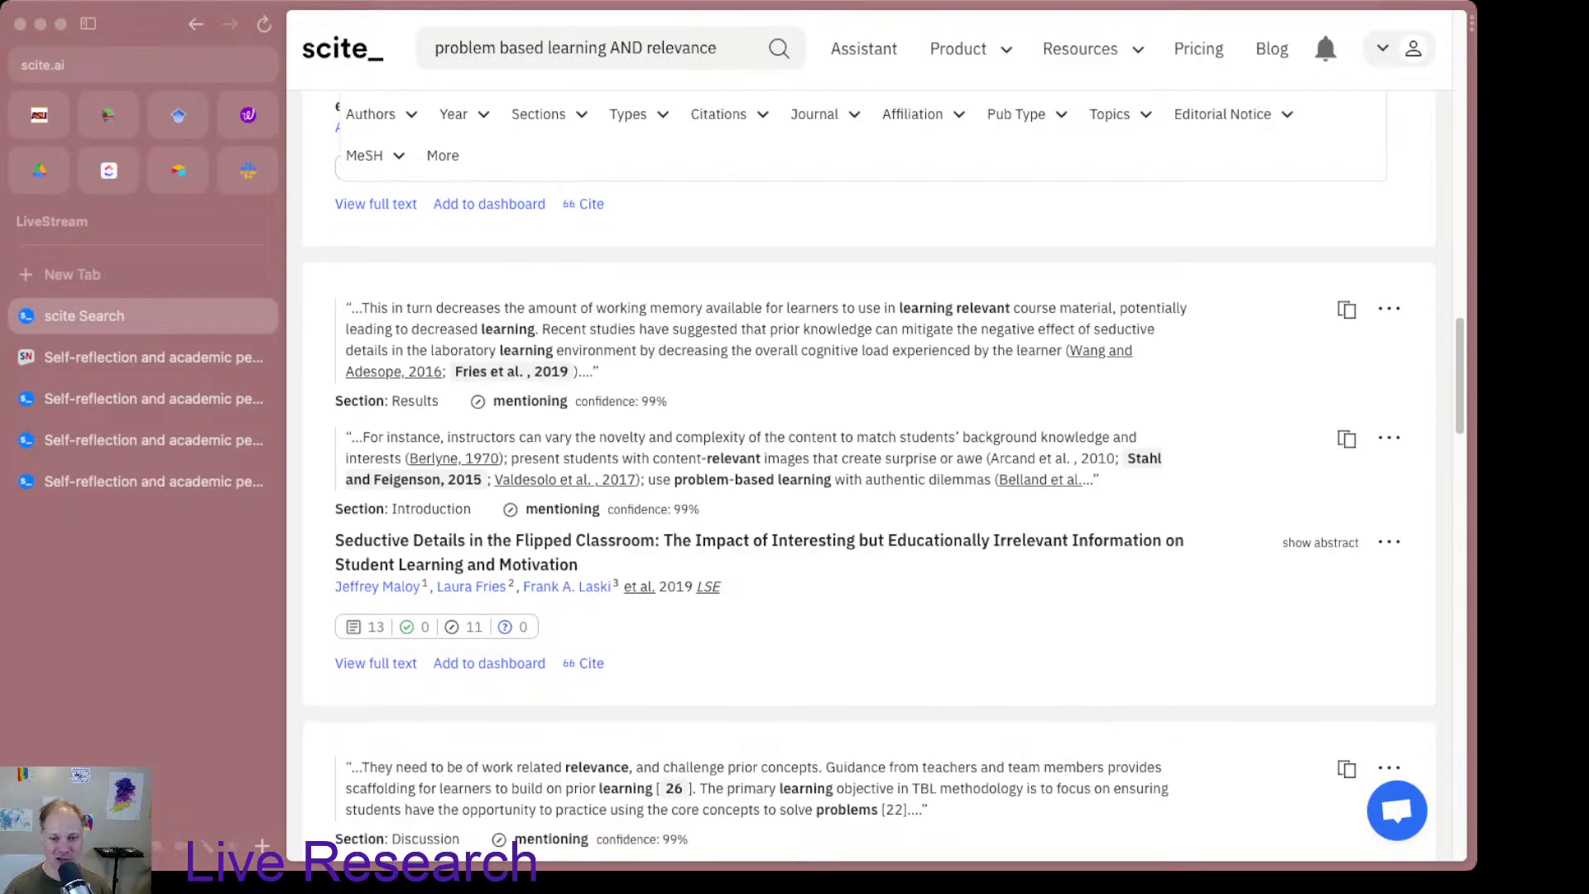
{"action": "mouse_move", "coordinate": [537, 468]}
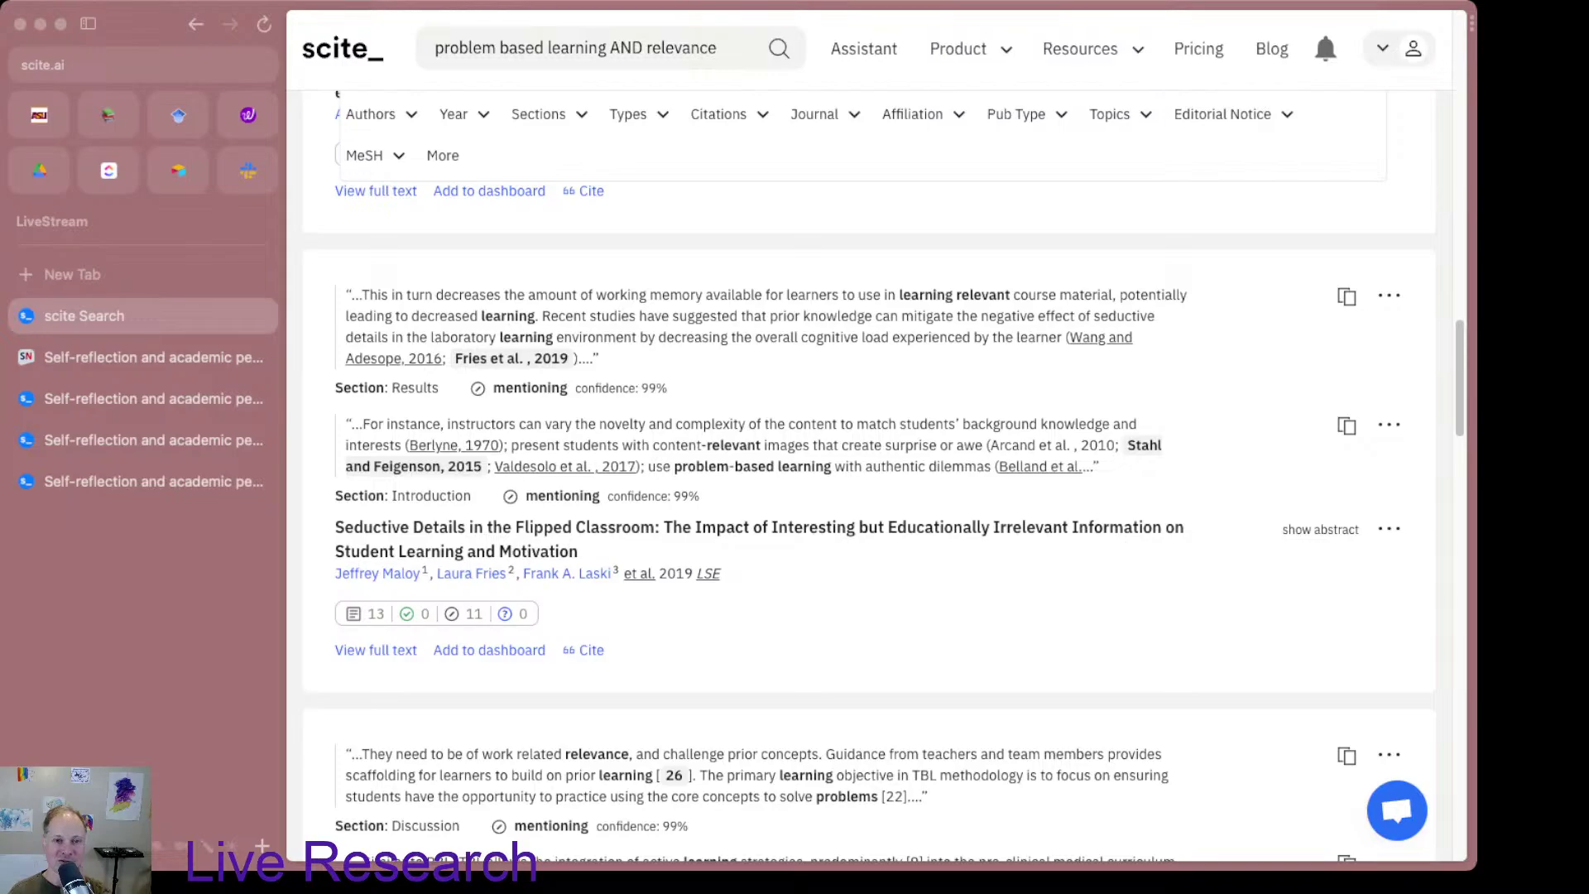
{"action": "left_click_drag", "start_coordinate": [793, 336], "coordinate": [988, 337]}
{"action": "left_click", "coordinate": [989, 337]}
{"action": "scroll", "coordinate": [453, 419], "scroll_direction": "down", "scroll_amount": 1}
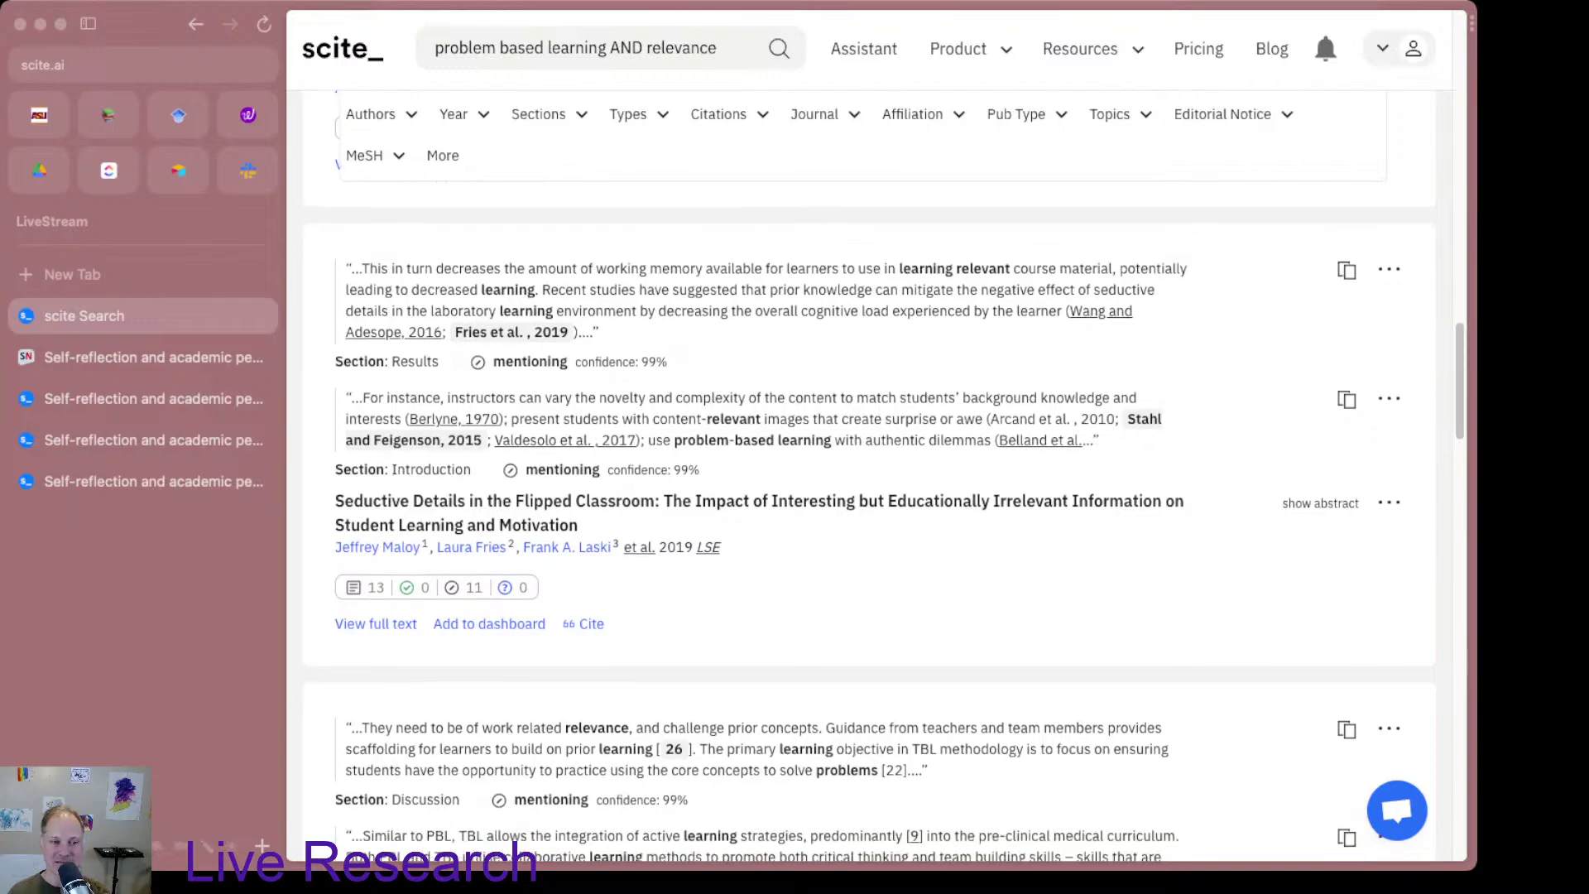
{"action": "mouse_move", "coordinate": [453, 419]}
{"action": "scroll", "coordinate": [869, 530], "scroll_direction": "down", "scroll_amount": 1}
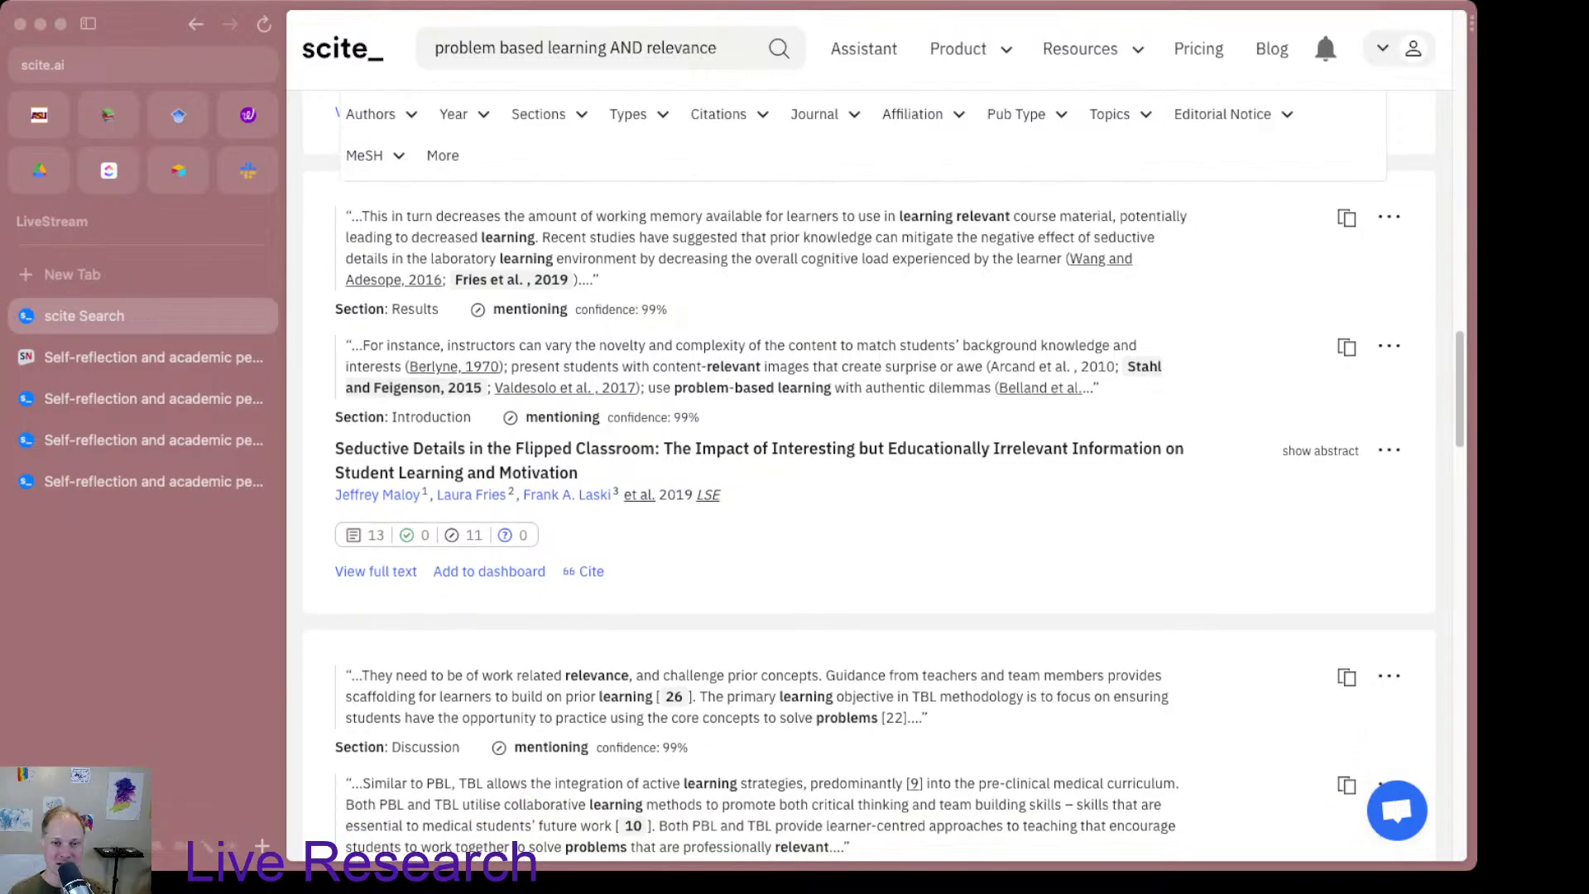
{"action": "scroll", "coordinate": [868, 529], "scroll_direction": "up", "scroll_amount": 2}
{"action": "scroll", "coordinate": [868, 530], "scroll_direction": "up", "scroll_amount": 1}
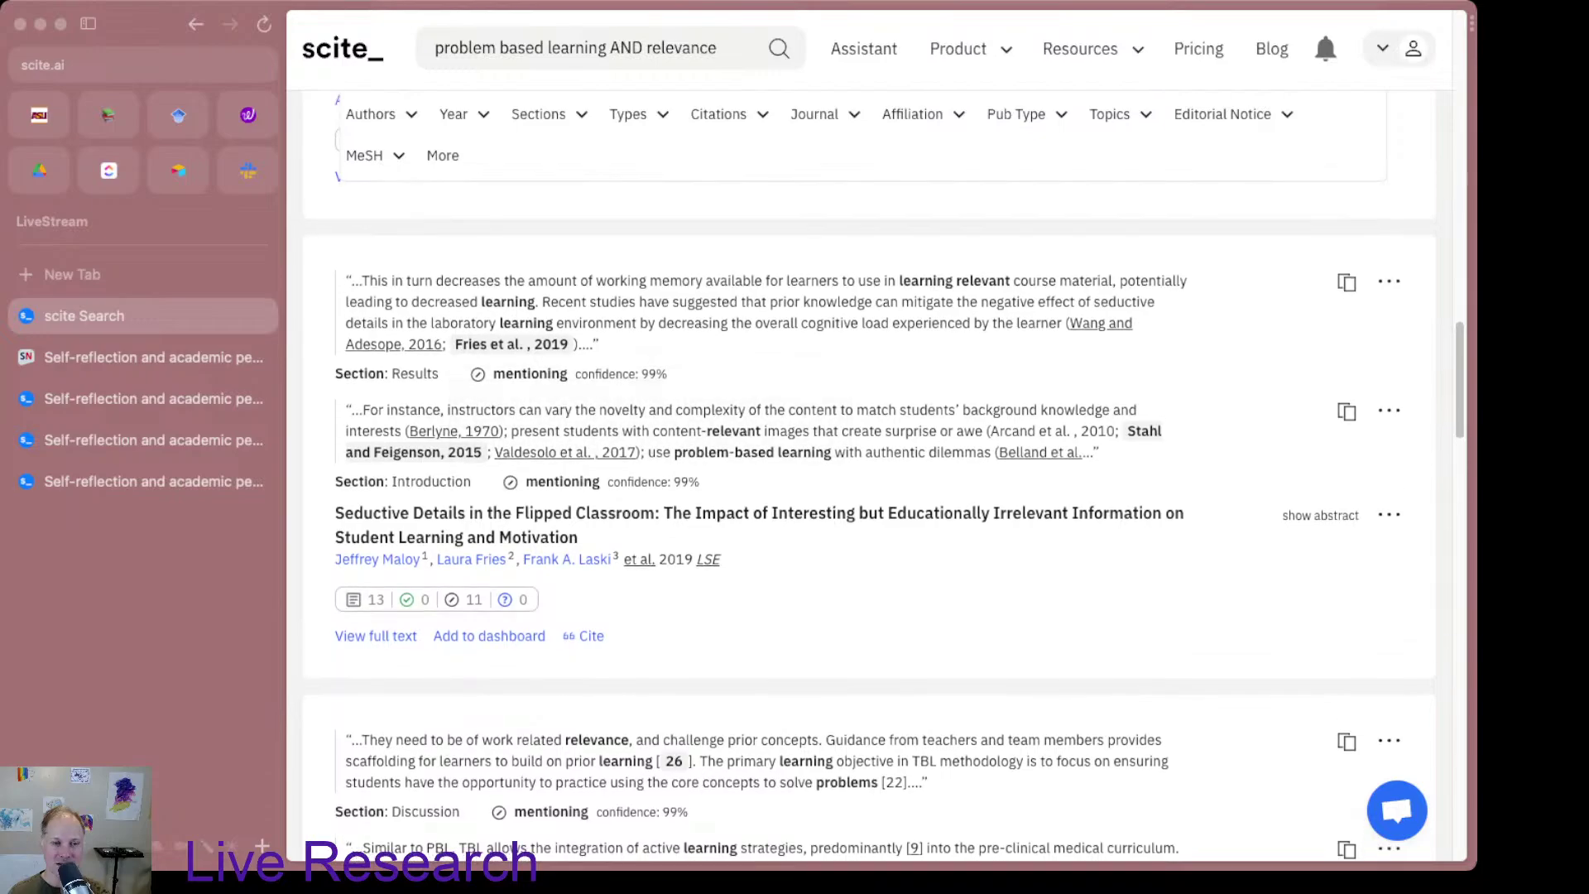
{"action": "scroll", "coordinate": [869, 529], "scroll_direction": "down", "scroll_amount": 1}
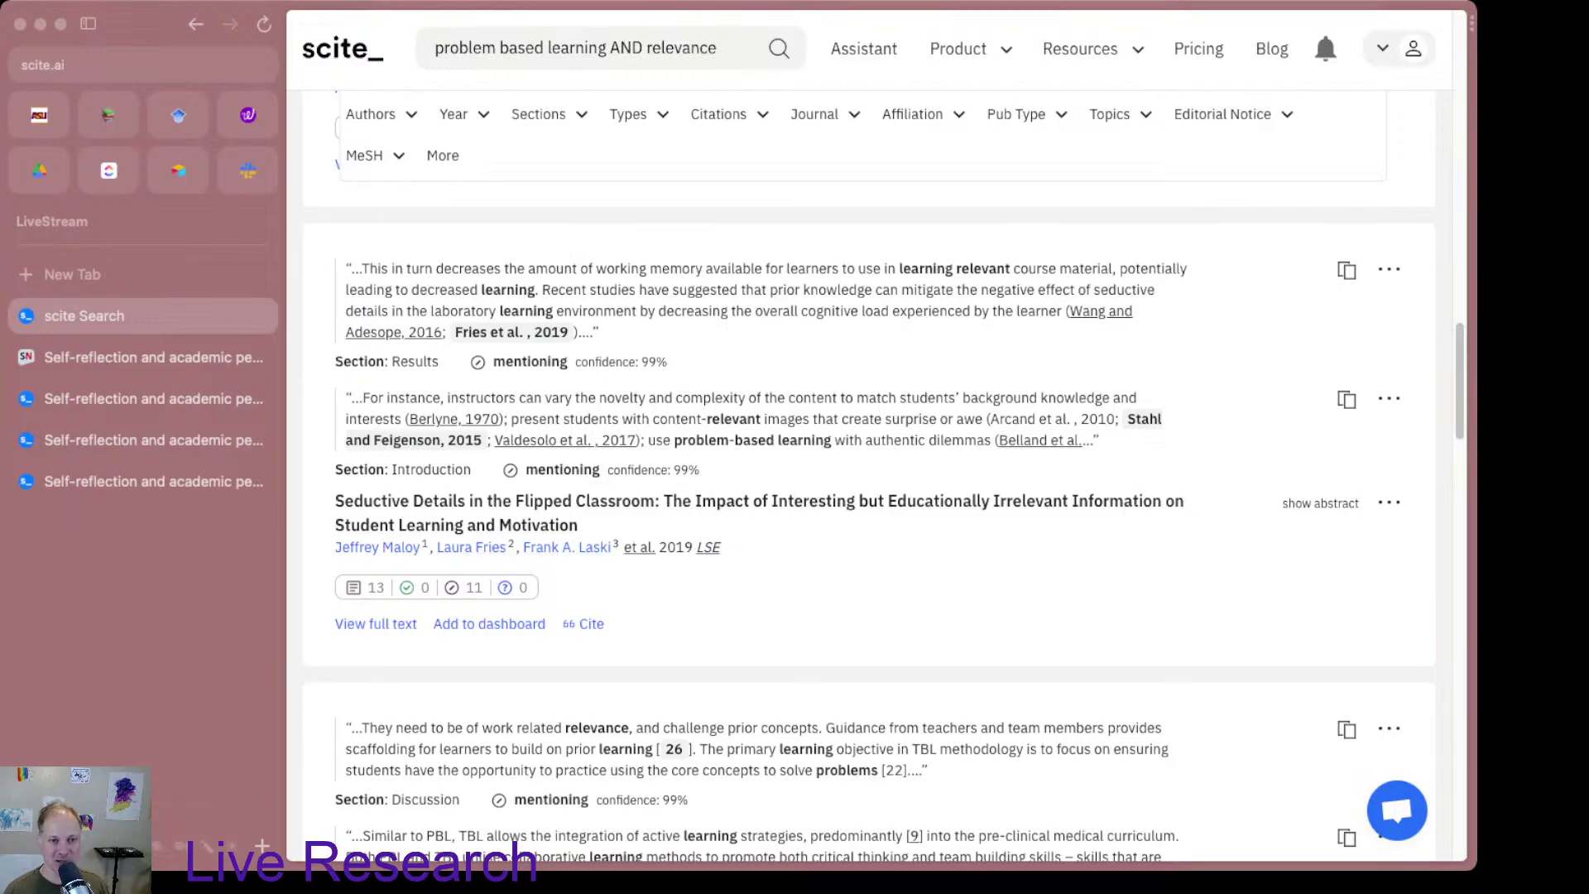
{"action": "scroll", "coordinate": [869, 485], "scroll_direction": "up", "scroll_amount": 1}
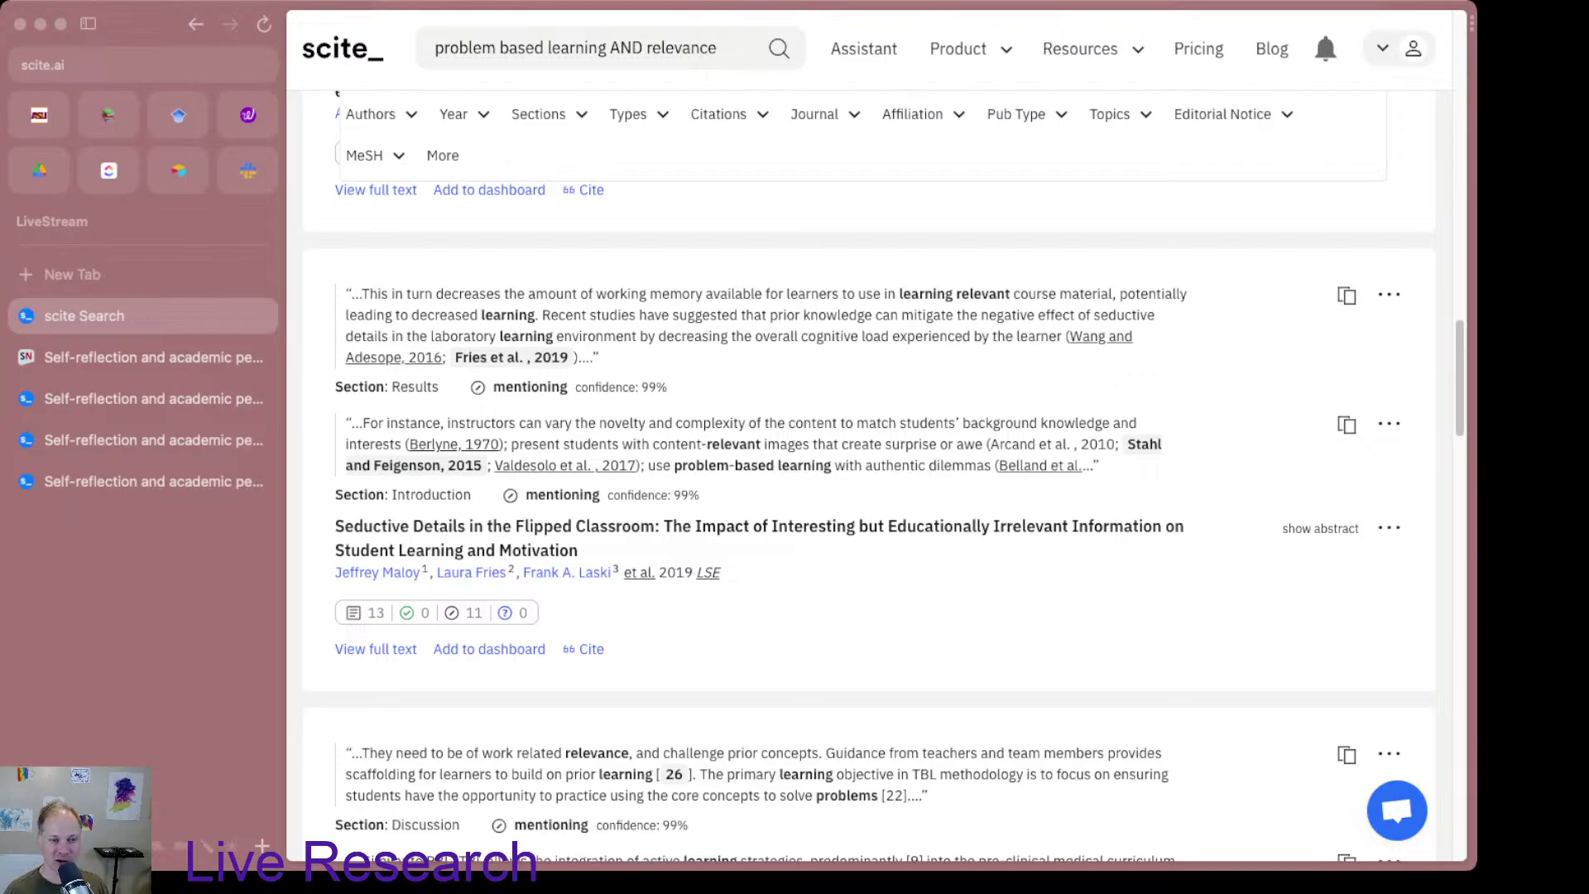
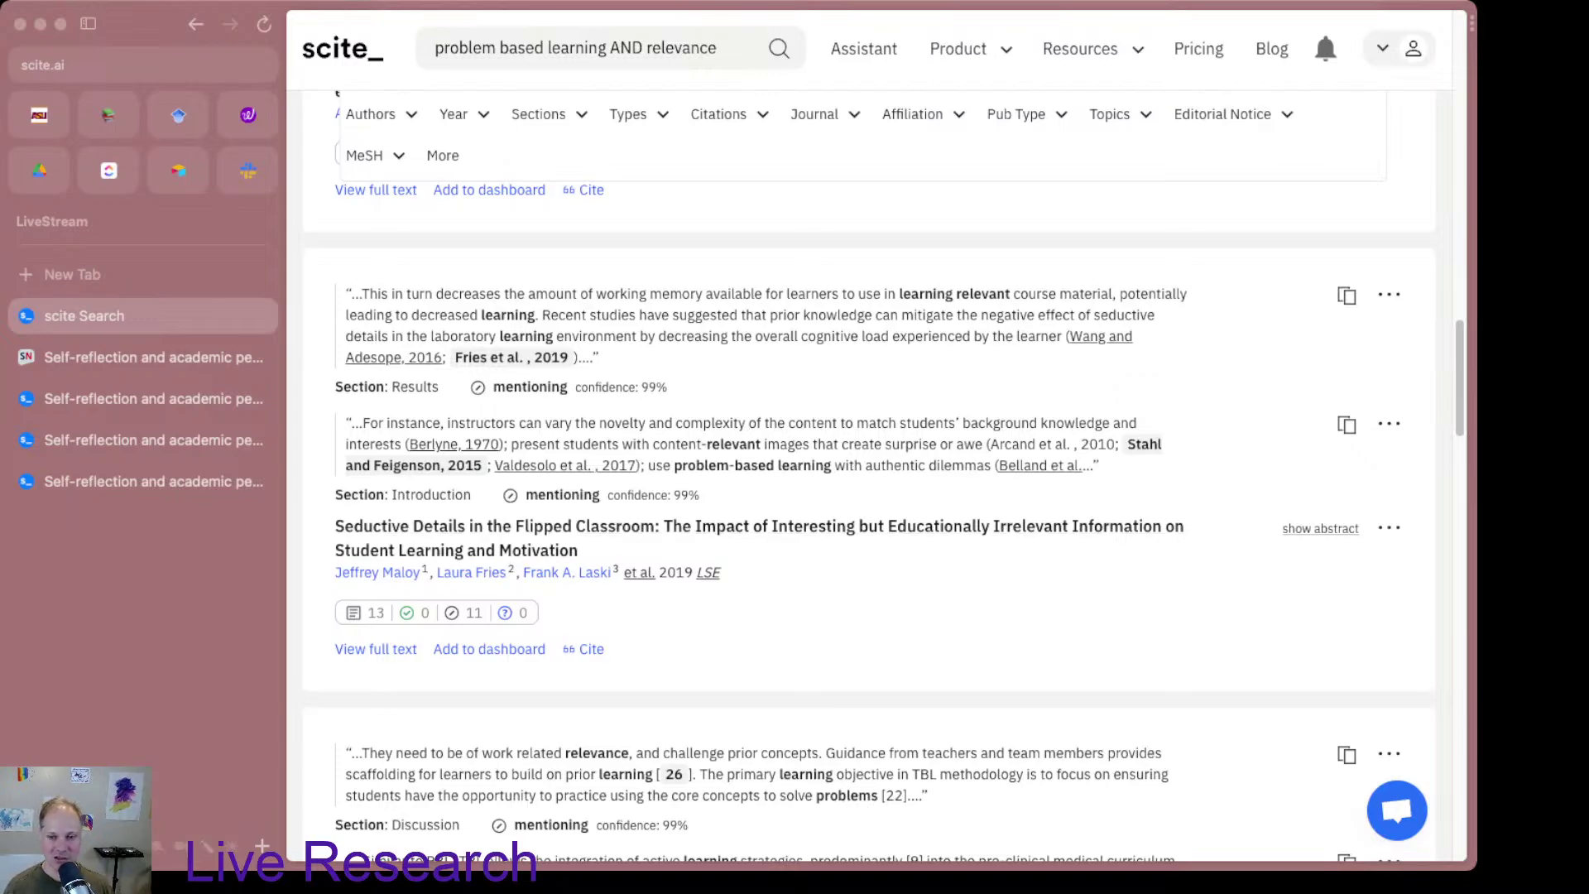
Step: Show and read the abstract of "Seductive Details in the Flipped Classroom"
{"action": "left_click", "coordinate": [1319, 527]}
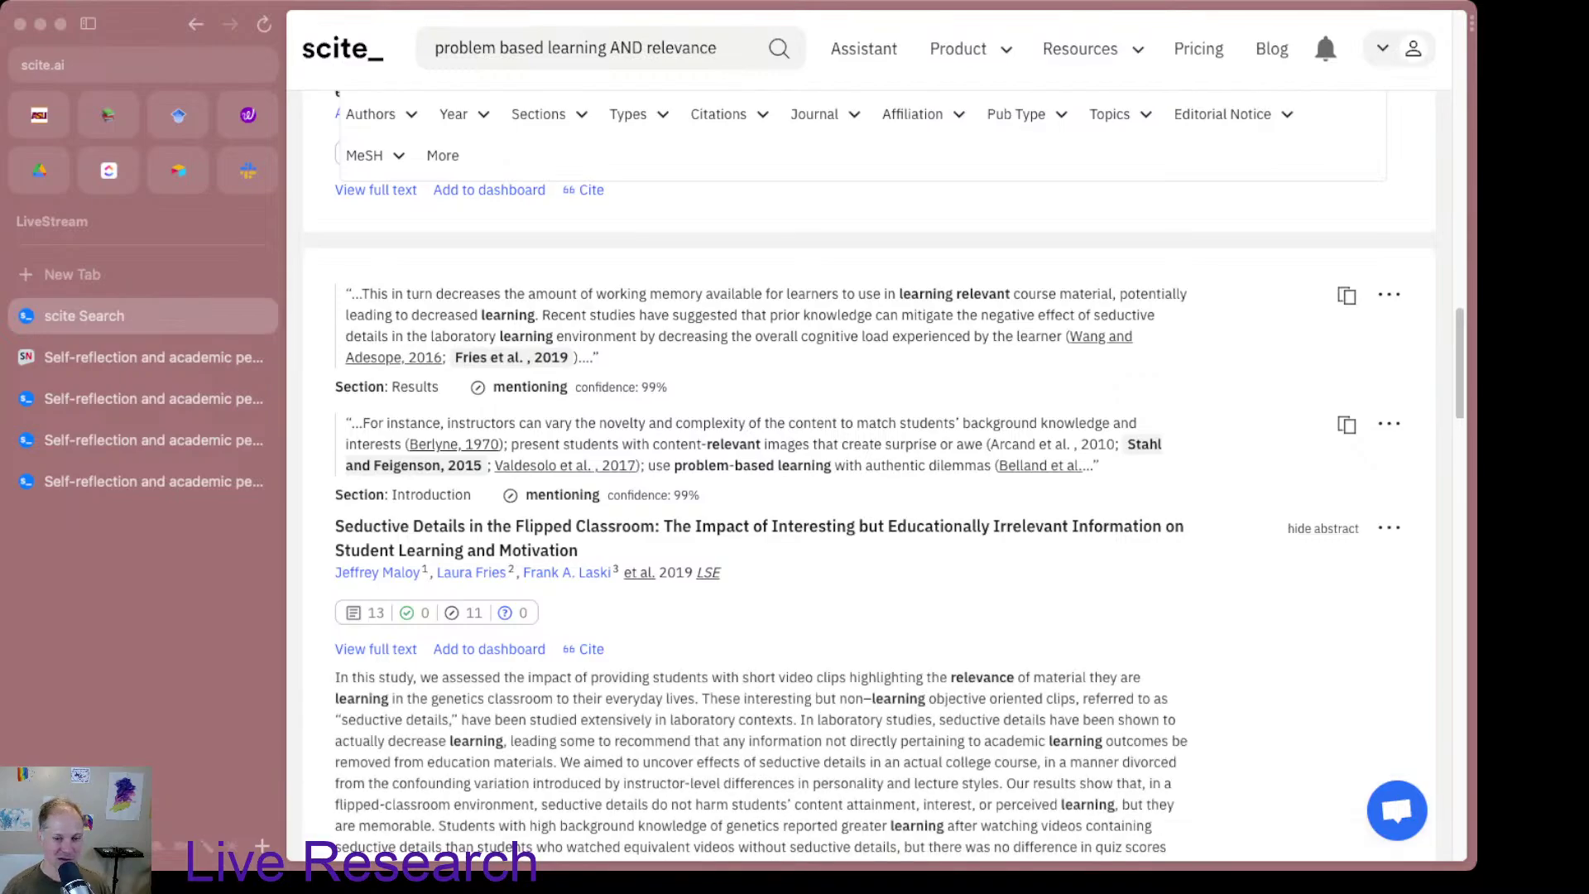
{"action": "scroll", "coordinate": [1319, 528], "scroll_direction": "down", "scroll_amount": 1}
{"action": "scroll", "coordinate": [877, 497], "scroll_direction": "up", "scroll_amount": 1}
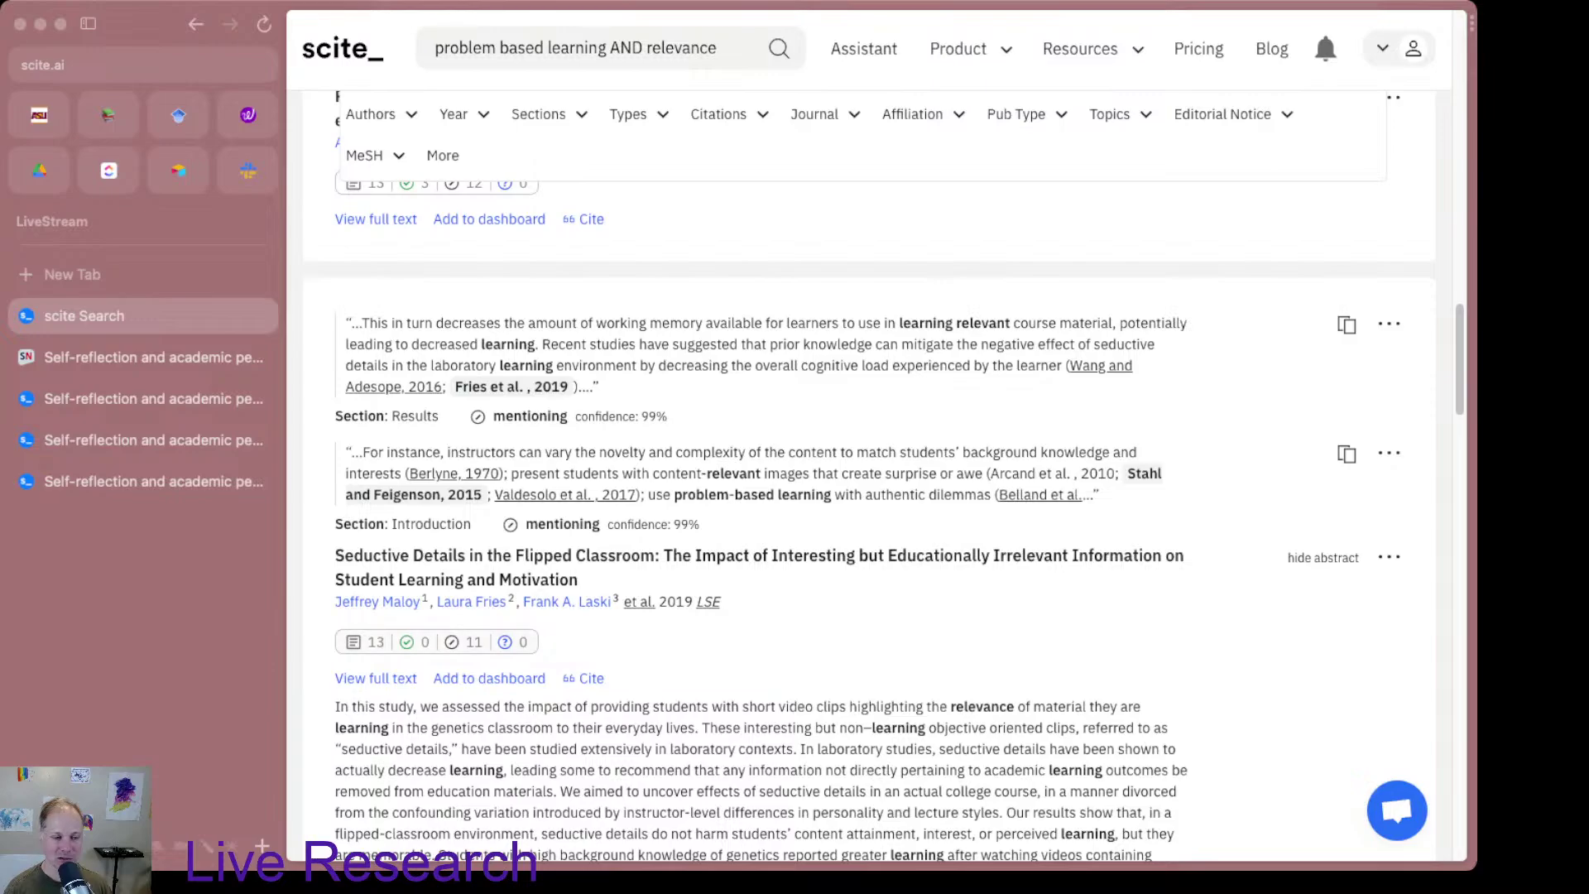
Step: Generate and copy the APA citation for "Seductive Details in the Flipped Classroom"
{"action": "left_click", "coordinate": [591, 678]}
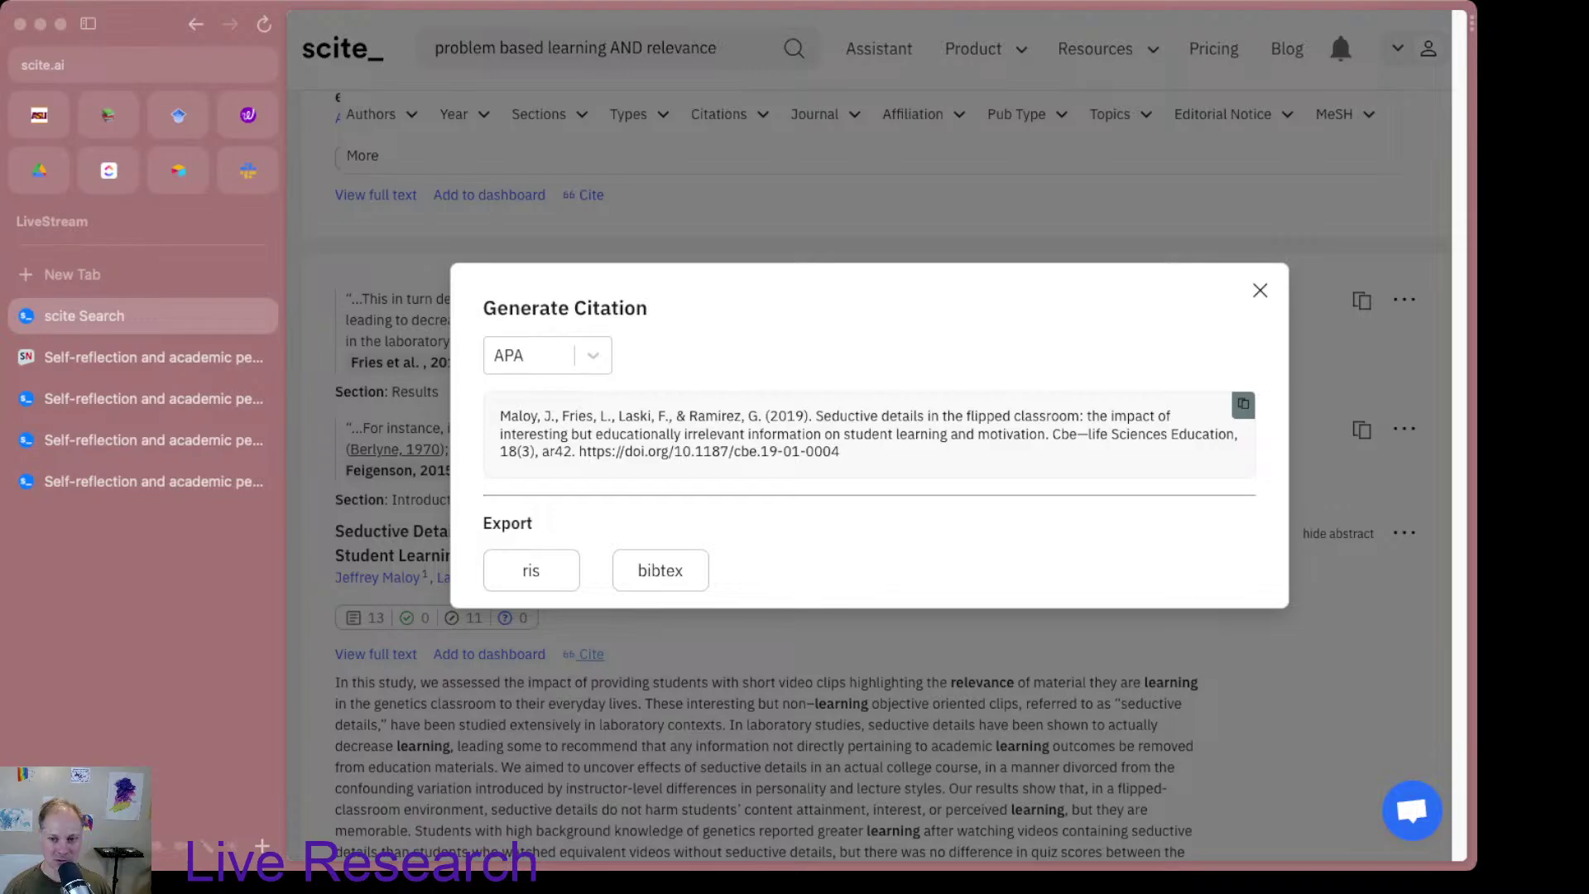
{"action": "left_click", "coordinate": [1243, 404]}
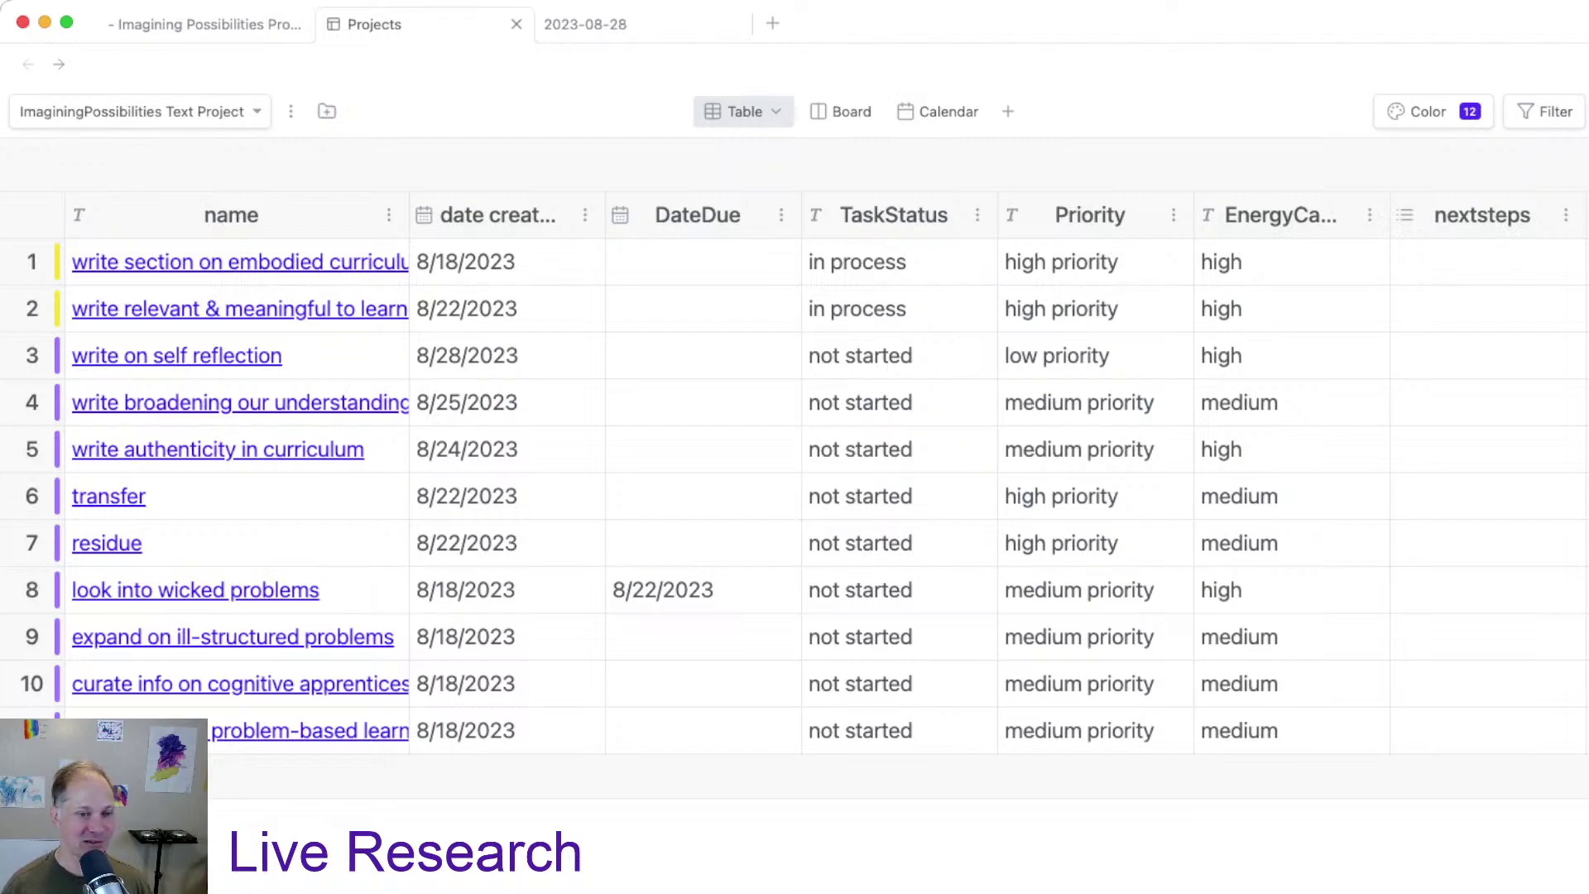
Step: In Obsidian's ImaginingPossibilities Text Project, create a note named "read", the first author's surname, and "etal (2019)"
{"action": "key", "text": "super+a"}
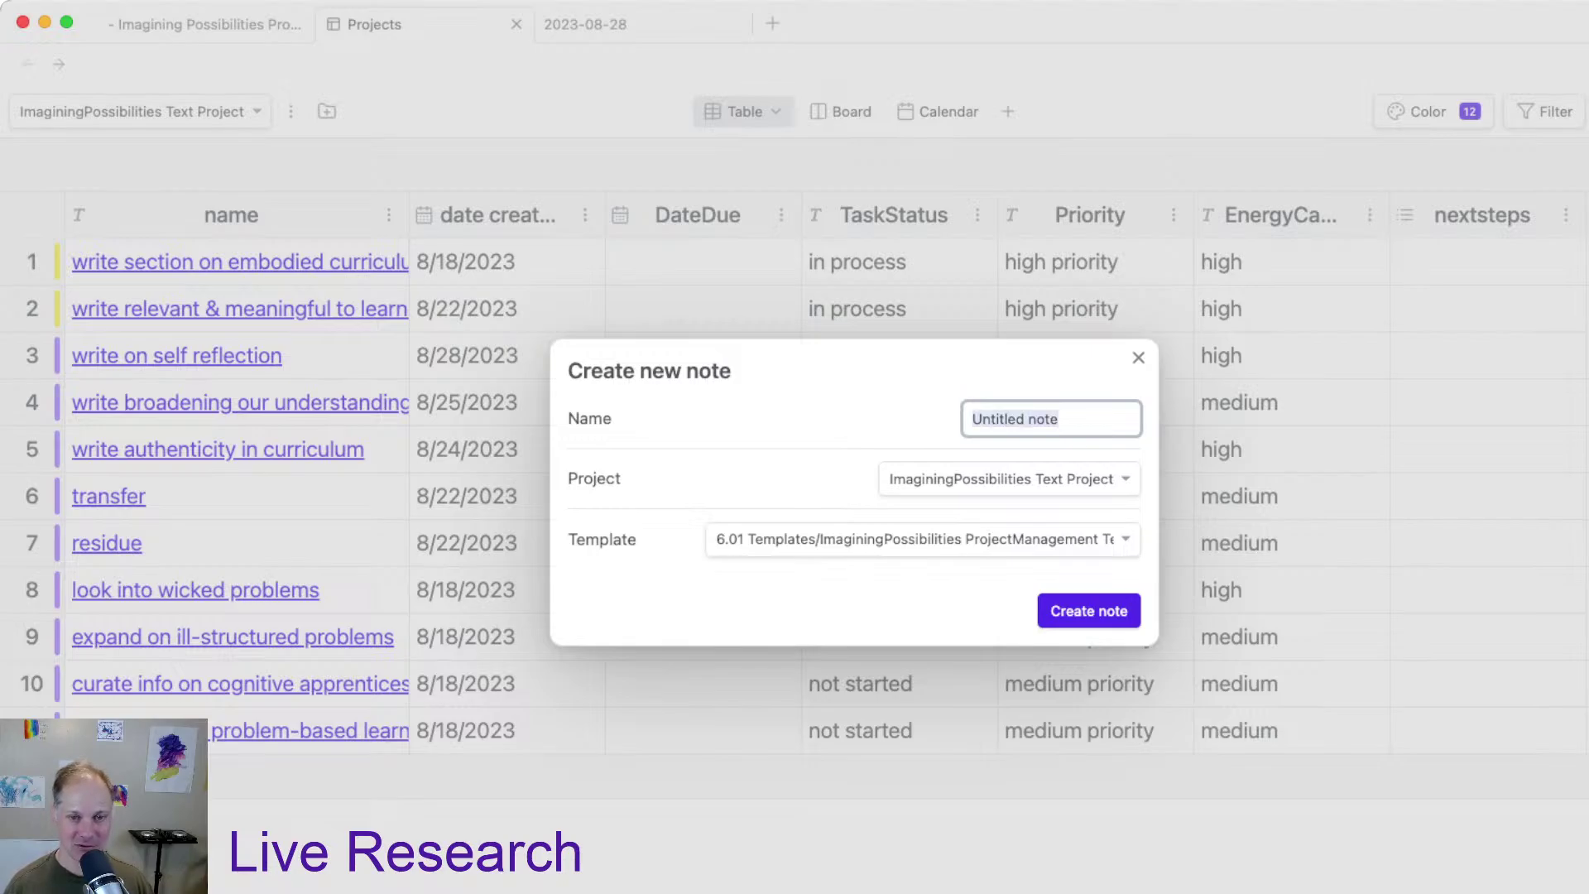
{"action": "type", "text": "read"}
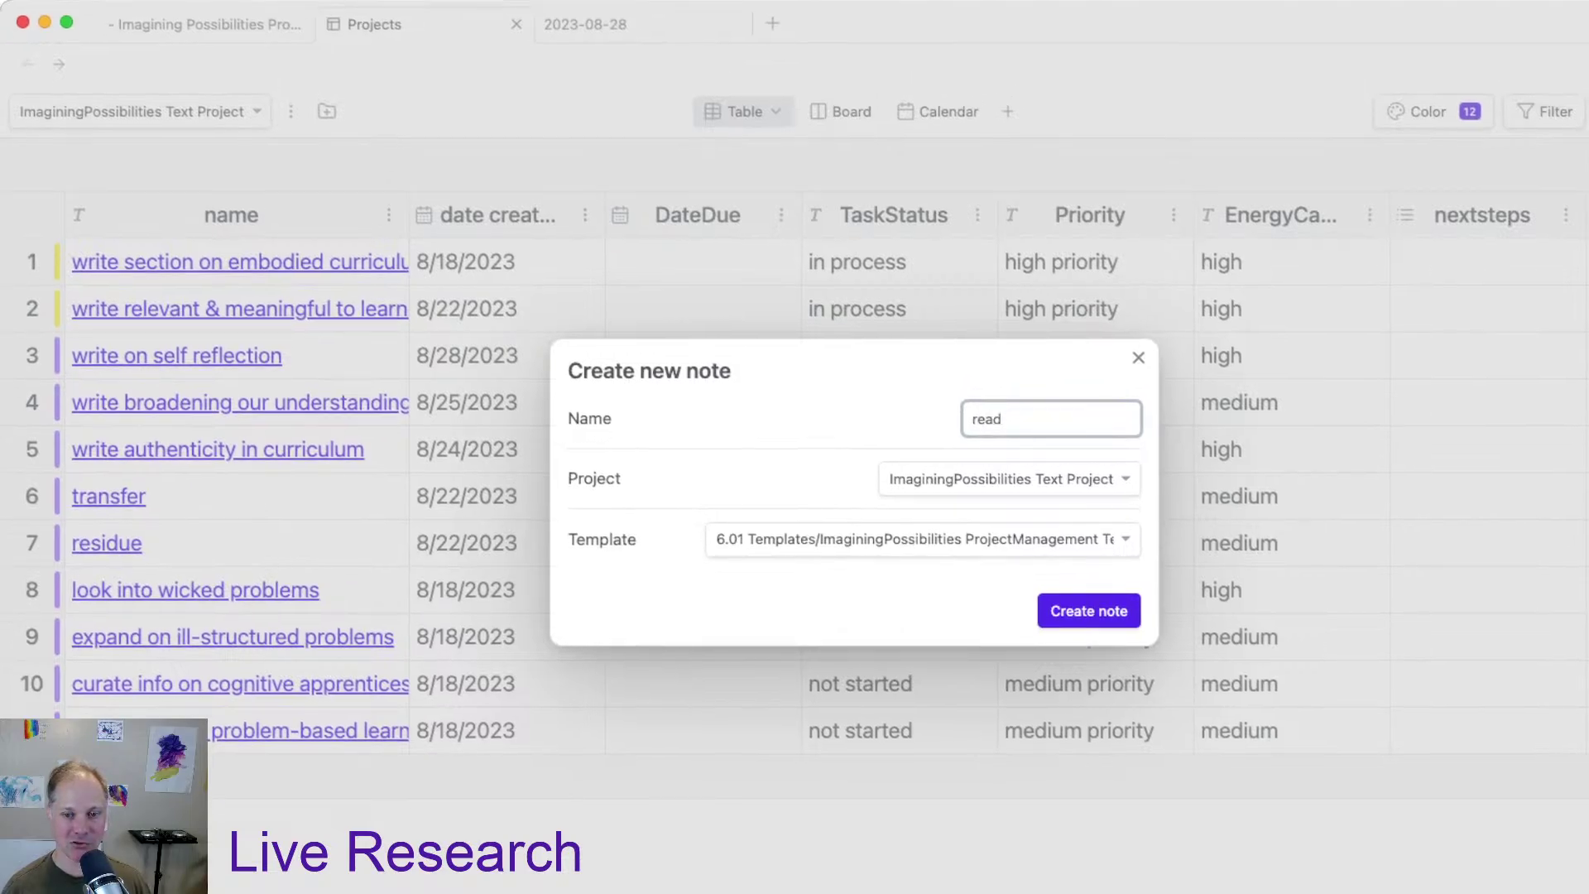
{"action": "type", "text": "Mhal"}
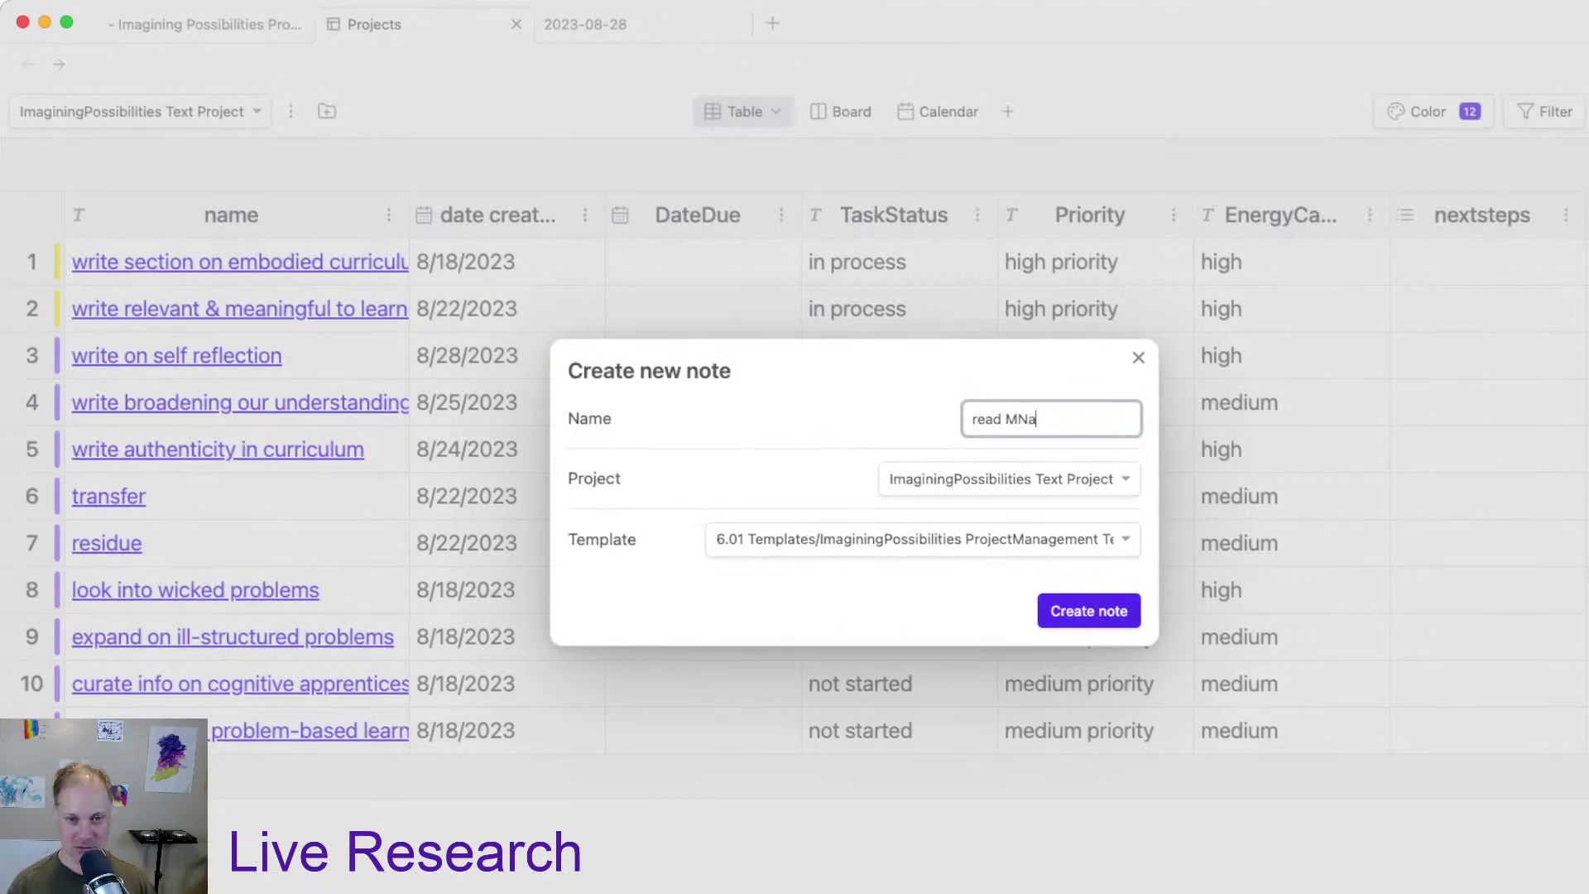
{"action": "key", "text": "BackSpace"}
{"action": "key", "text": "BackSpace"}
{"action": "key", "text": "BackSpace"}
{"action": "type", "text": "aloy"}
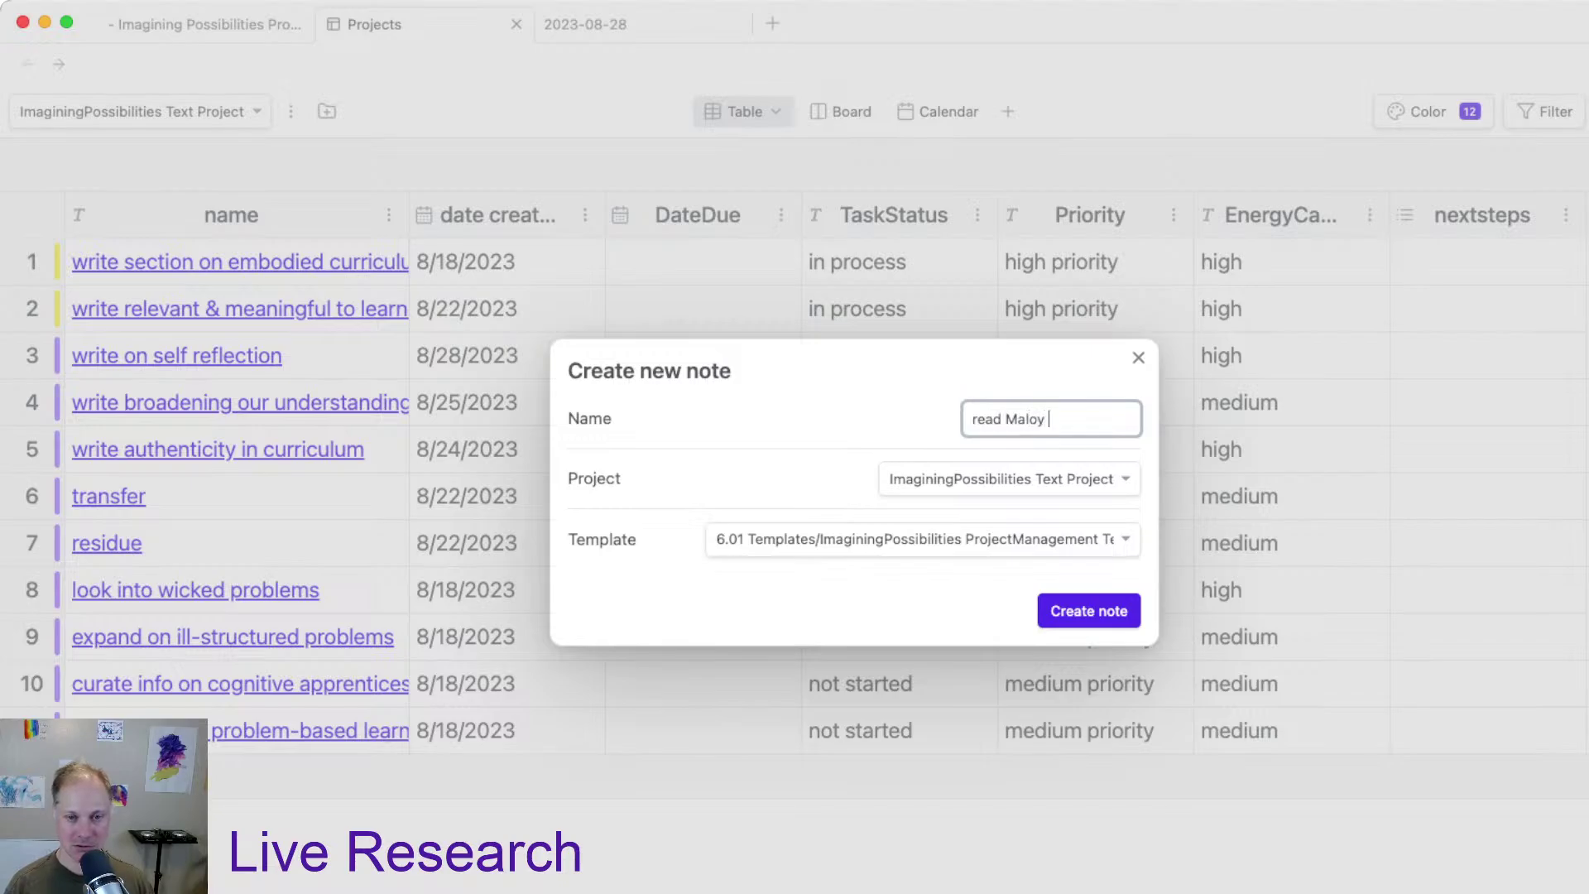
{"action": "type", "text": " etal (2"}
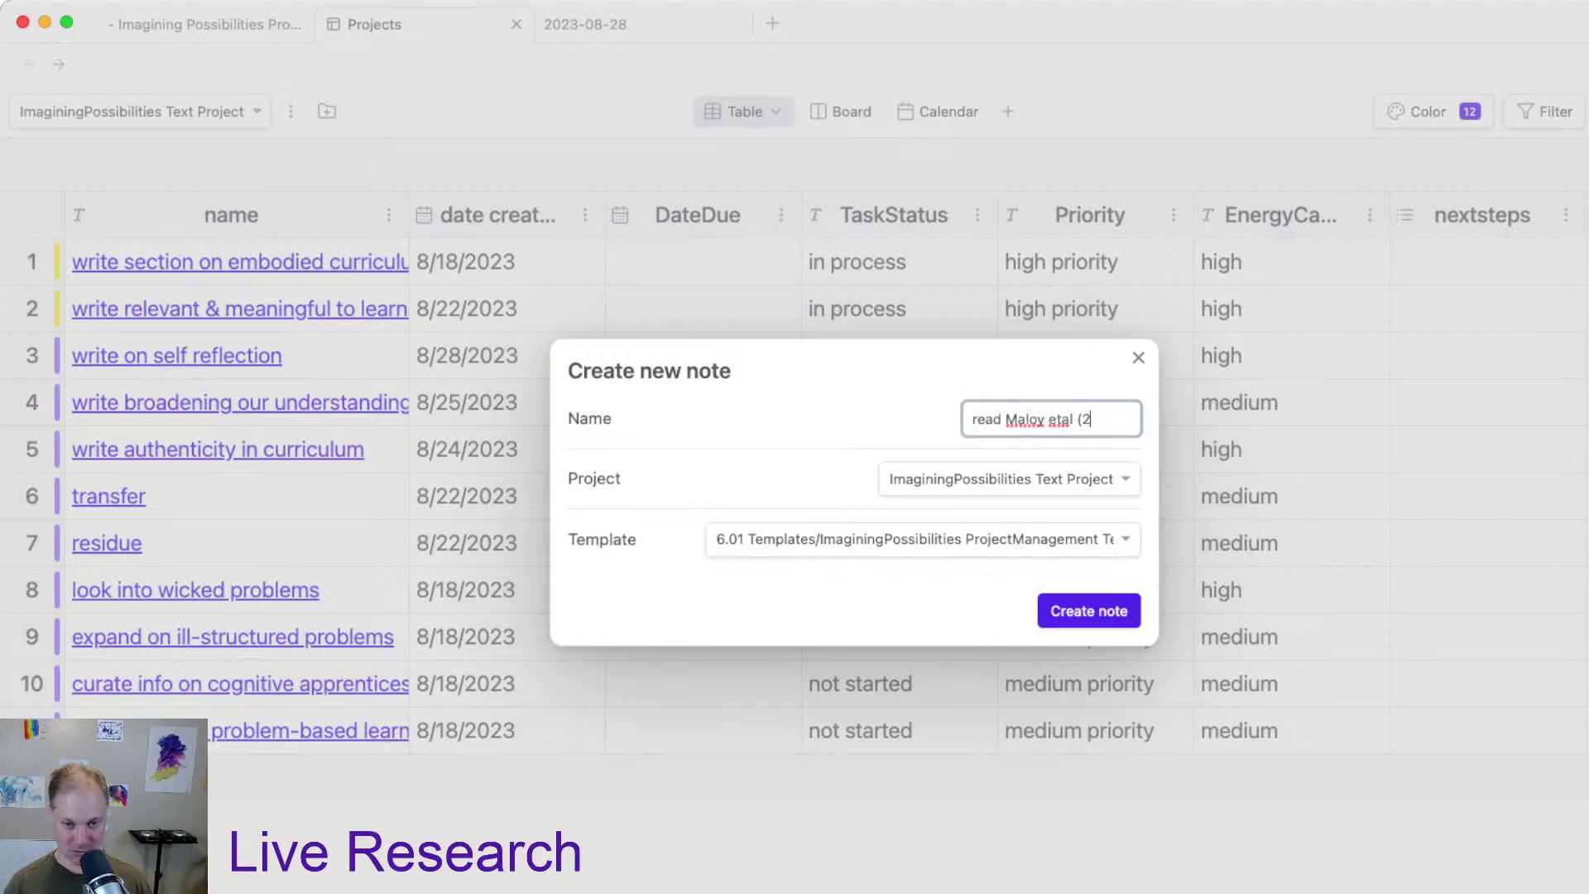
{"action": "type", "text": "019)"}
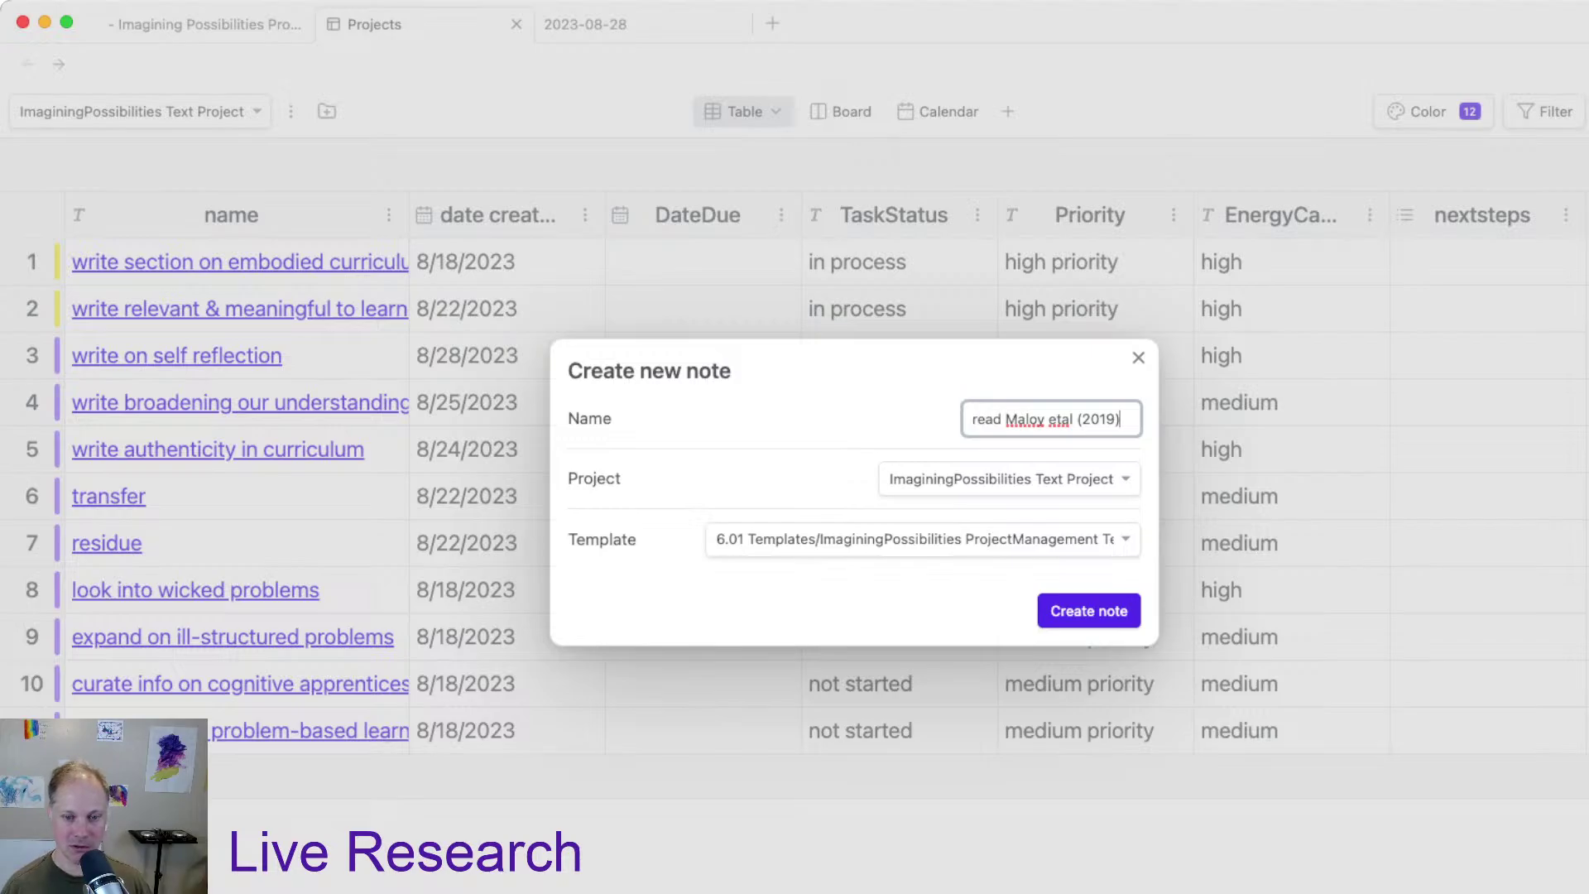
{"action": "key", "text": "Return"}
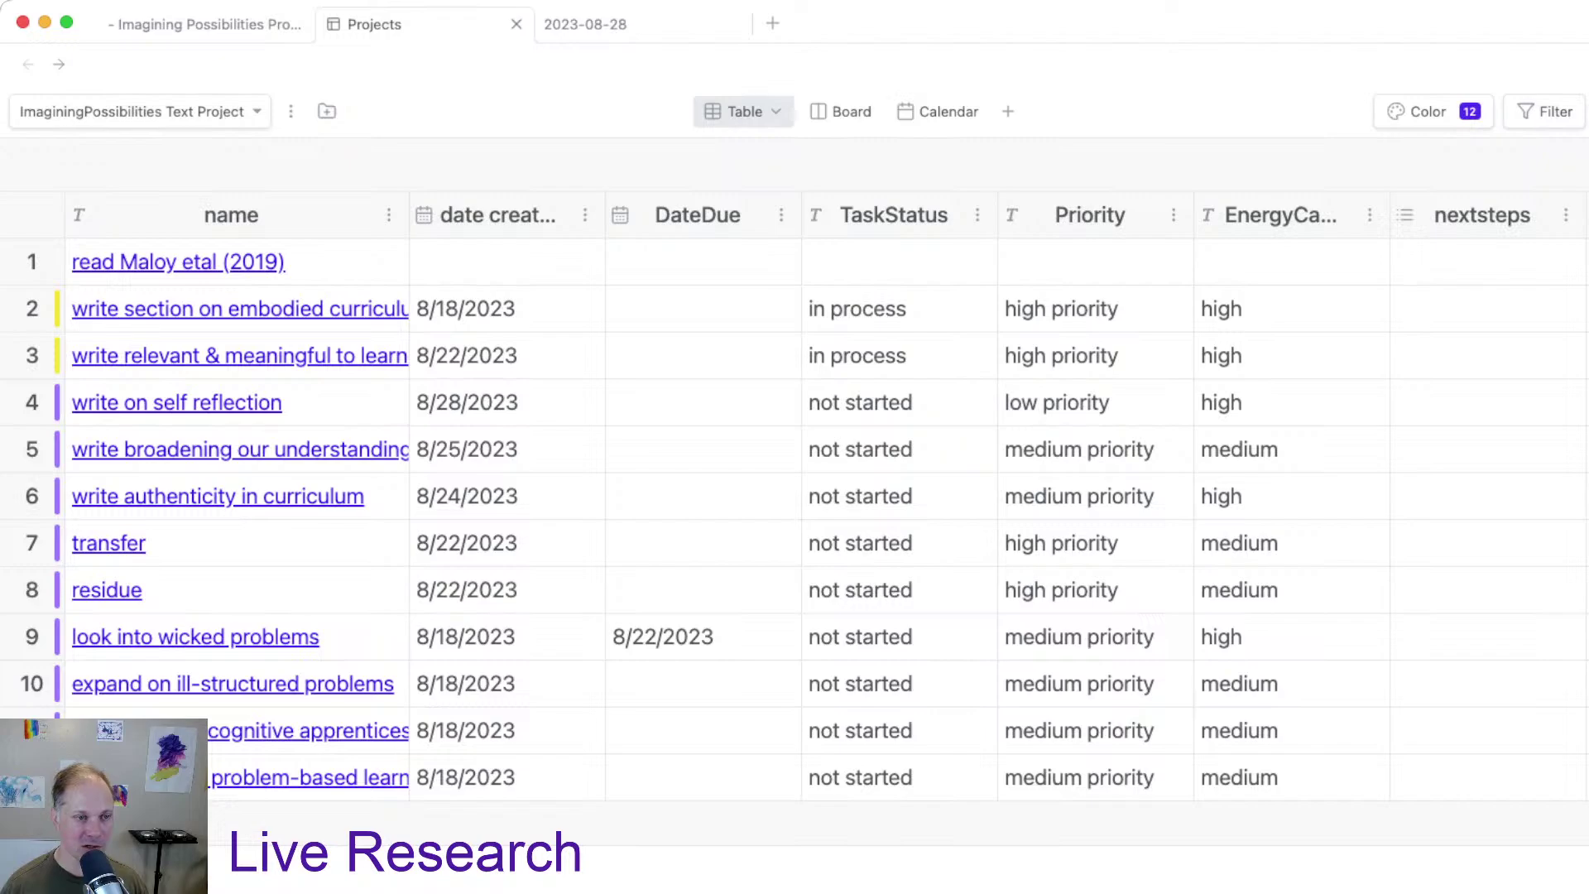
Step: Set the new reading note's date created to 8/28/2023 in the project table and open the note
{"action": "left_click", "coordinate": [237, 261]}
{"action": "left_click", "coordinate": [507, 262]}
{"action": "left_click", "coordinate": [457, 262]}
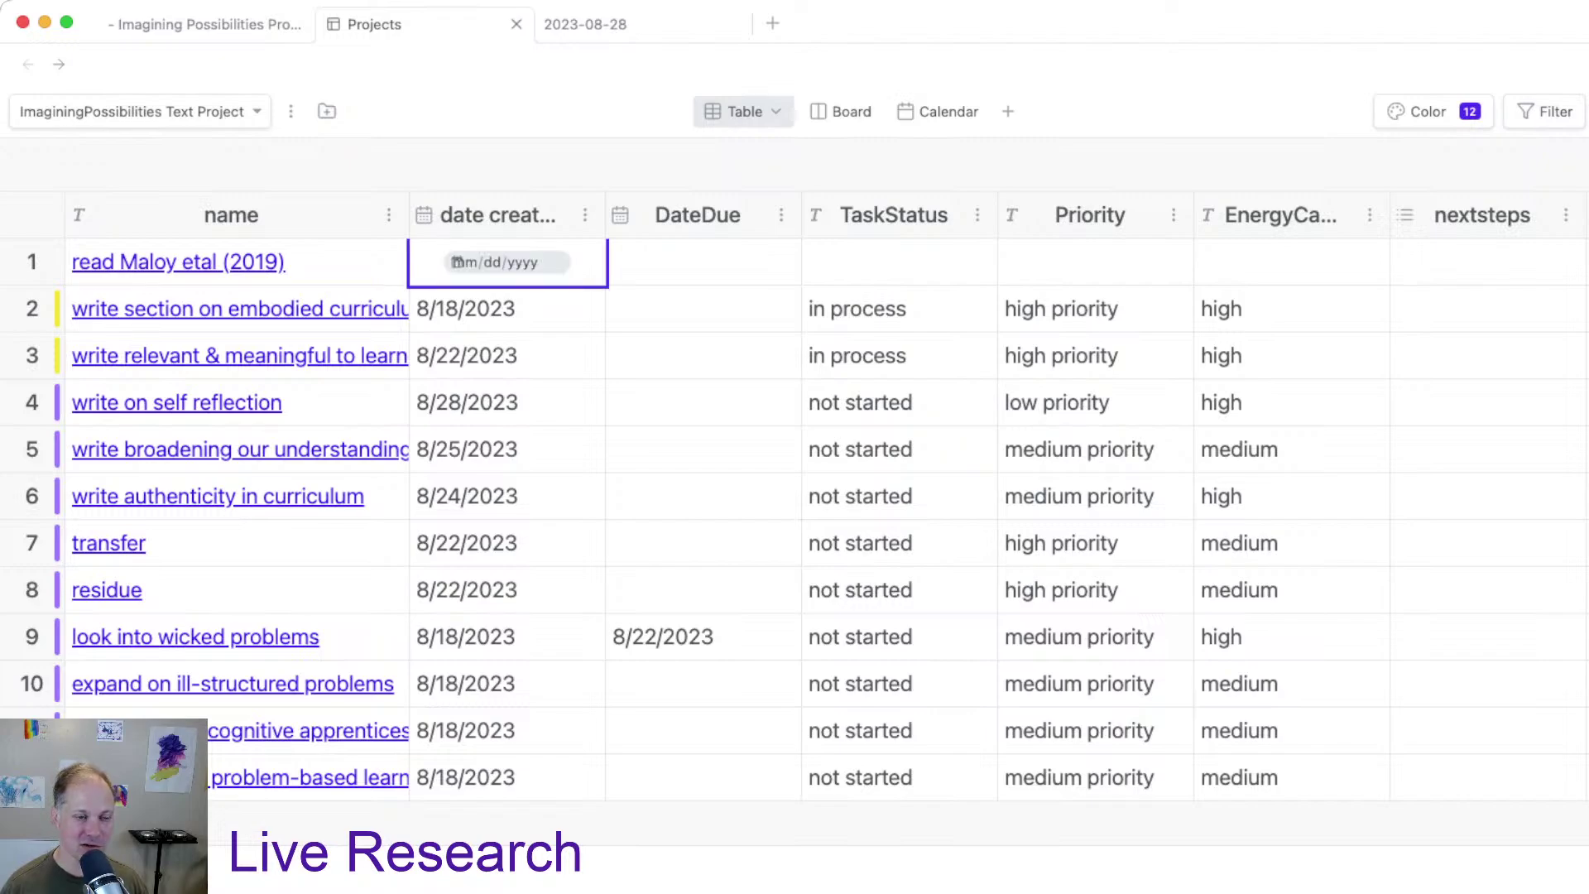
{"action": "left_click", "coordinate": [457, 261]}
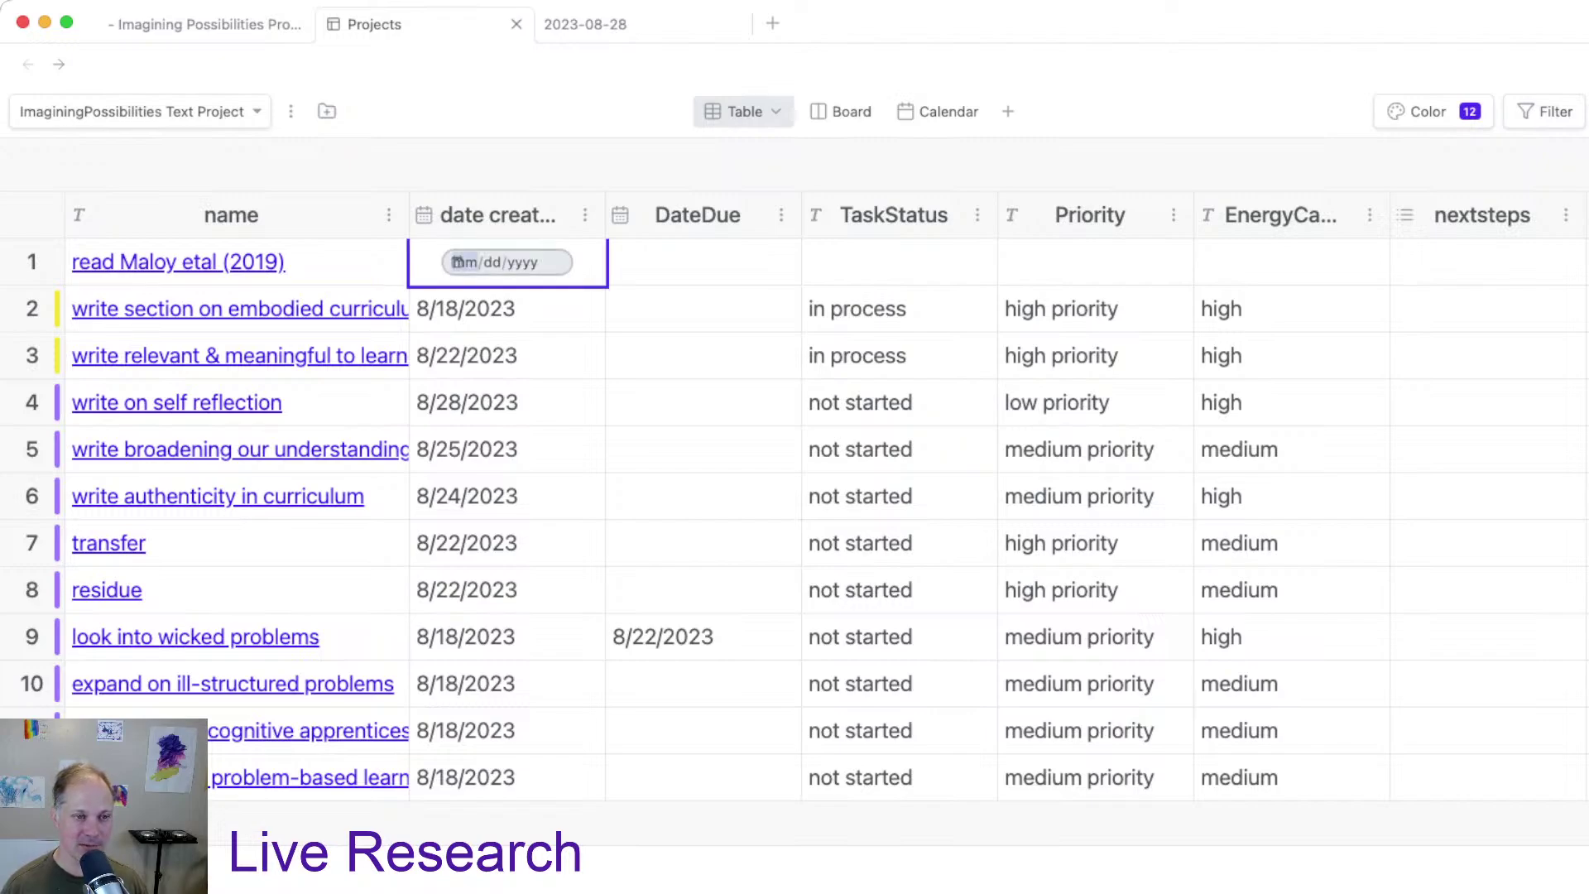
{"action": "left_click", "coordinate": [457, 261]}
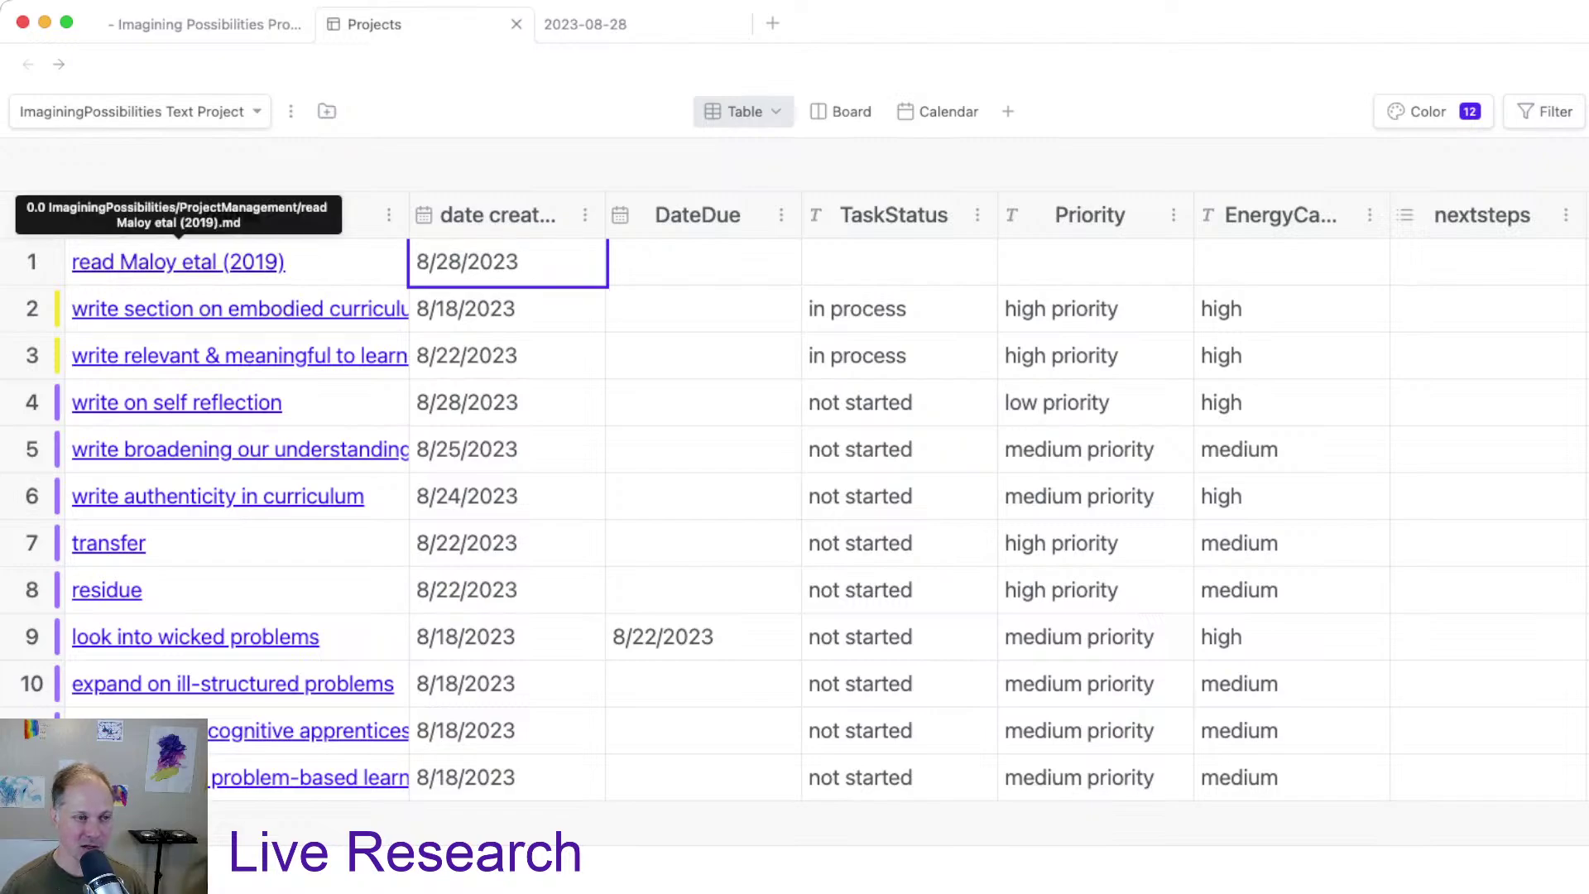
{"action": "left_click", "coordinate": [178, 262]}
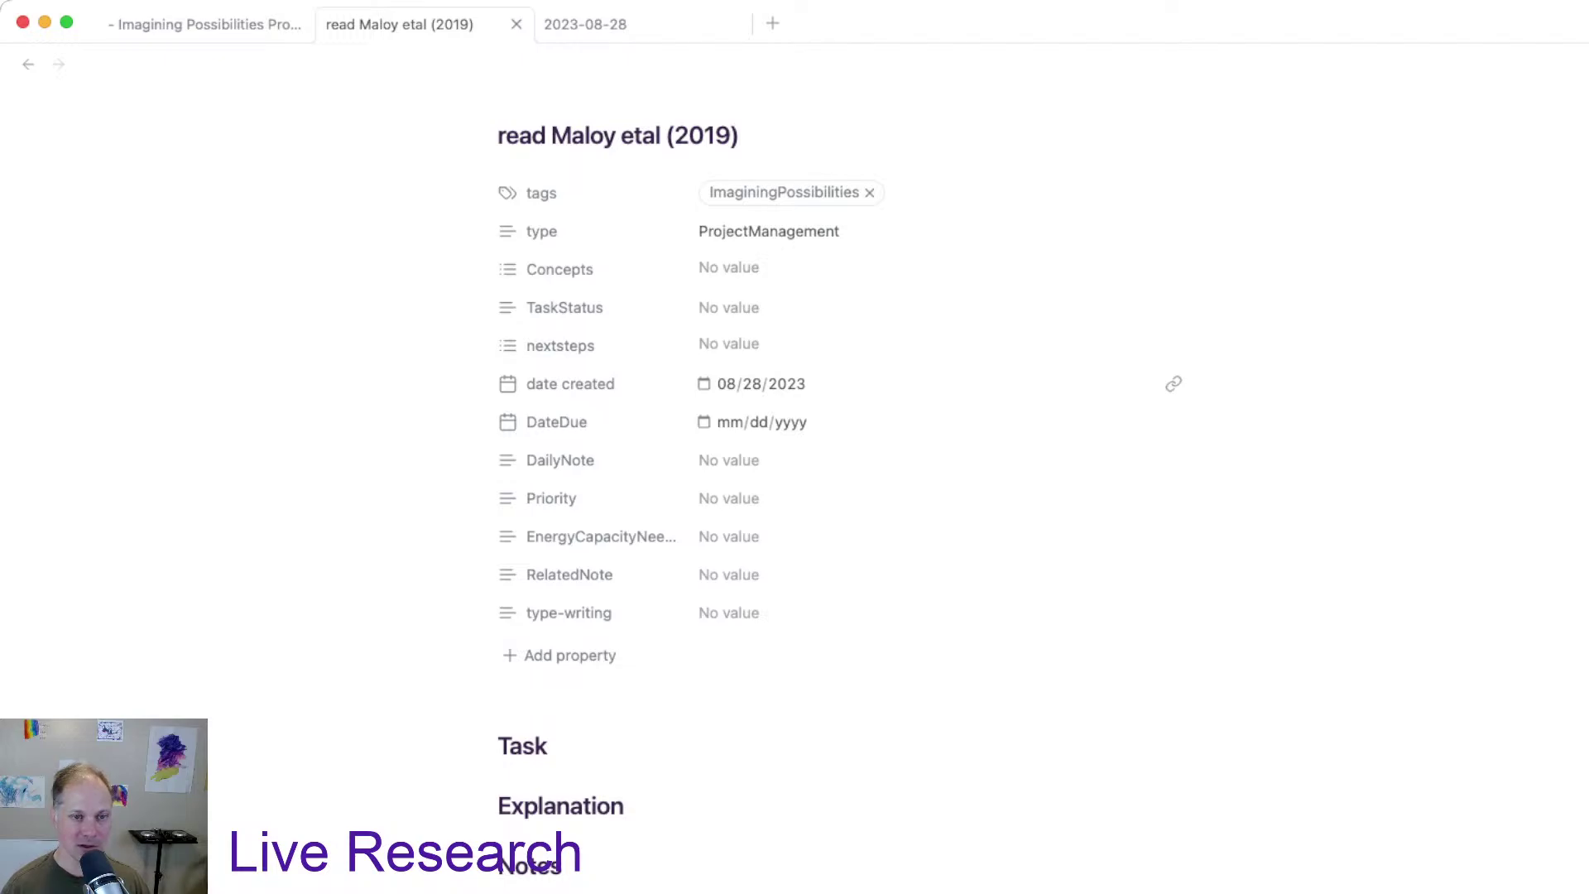
{"action": "left_click", "coordinate": [728, 267]}
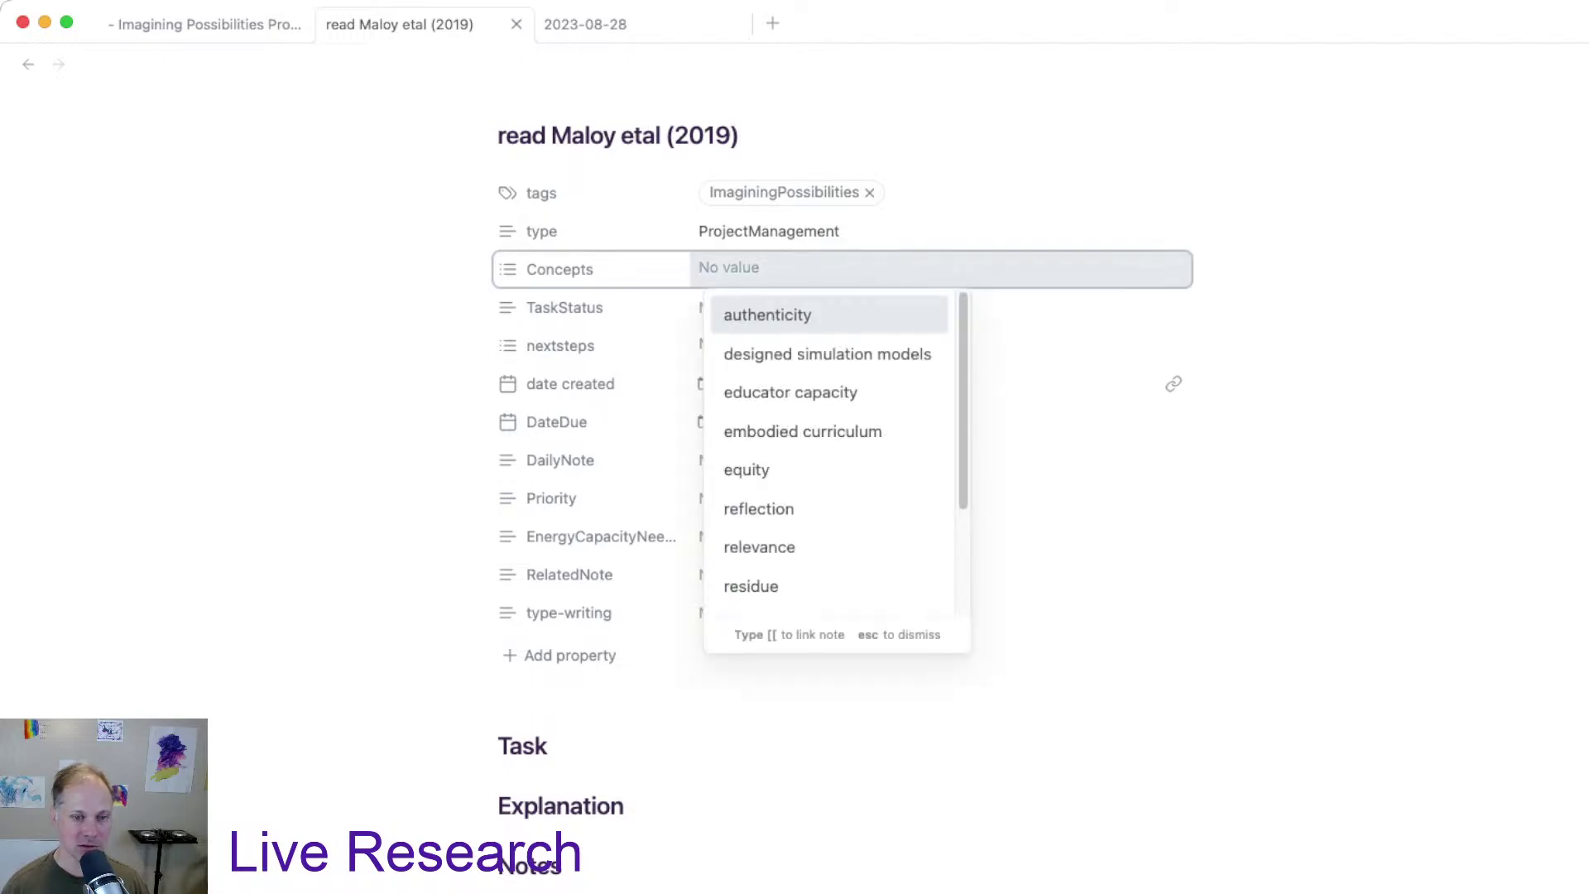
{"action": "key", "text": "Down"}
{"action": "key", "text": "Down"}
{"action": "key", "text": "Down"}
{"action": "key", "text": "Down"}
{"action": "key", "text": "Down"}
{"action": "key", "text": "Down"}
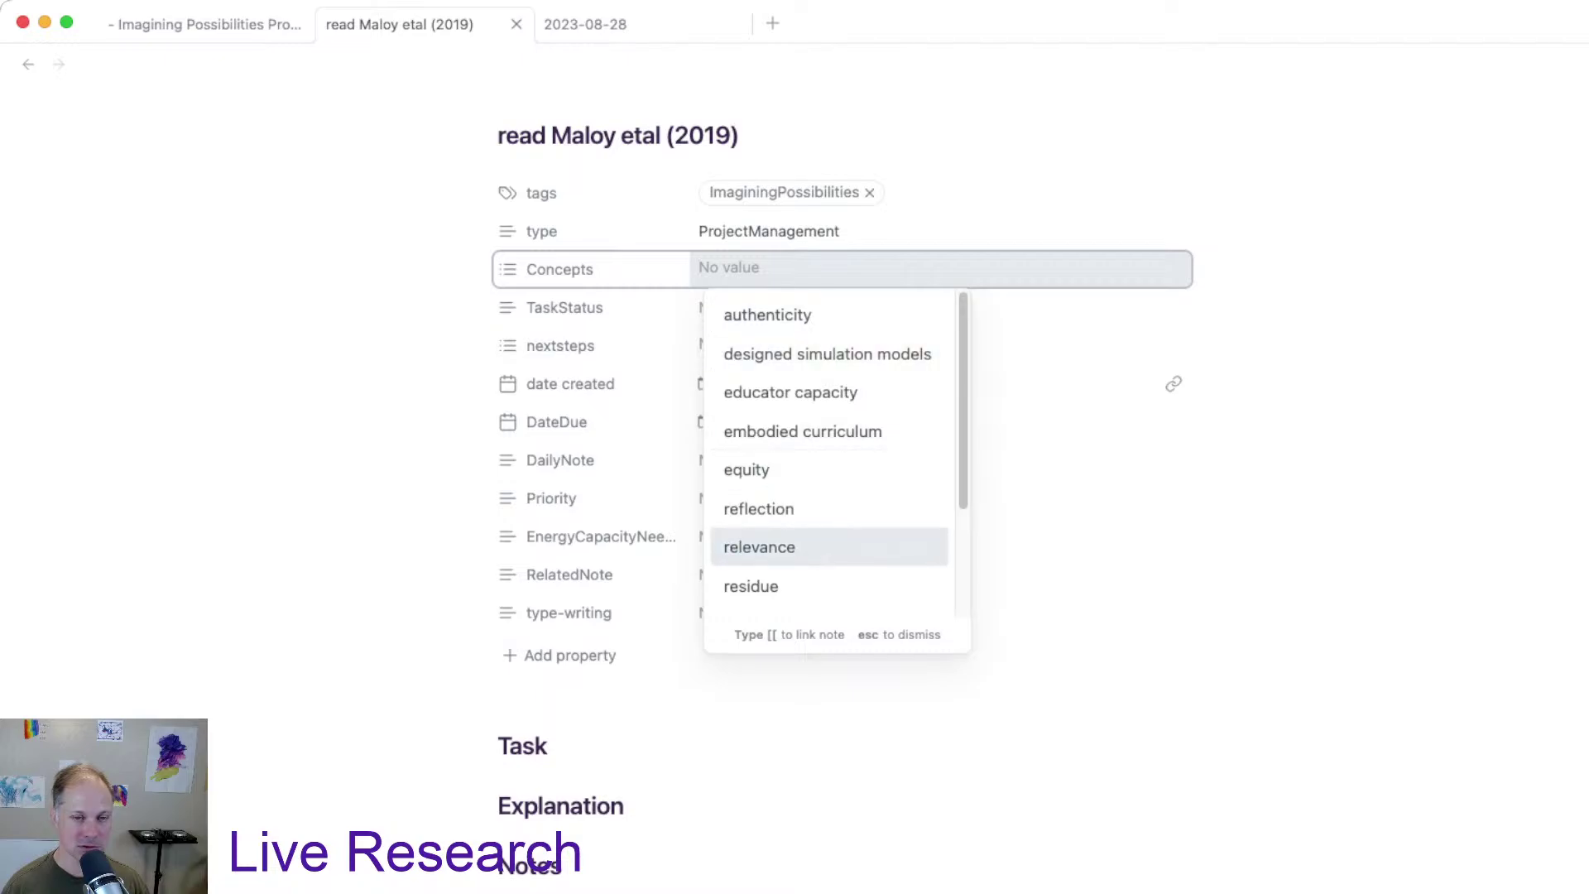
{"action": "key", "text": "Down"}
{"action": "key", "text": "Down"}
{"action": "key", "text": "Up"}
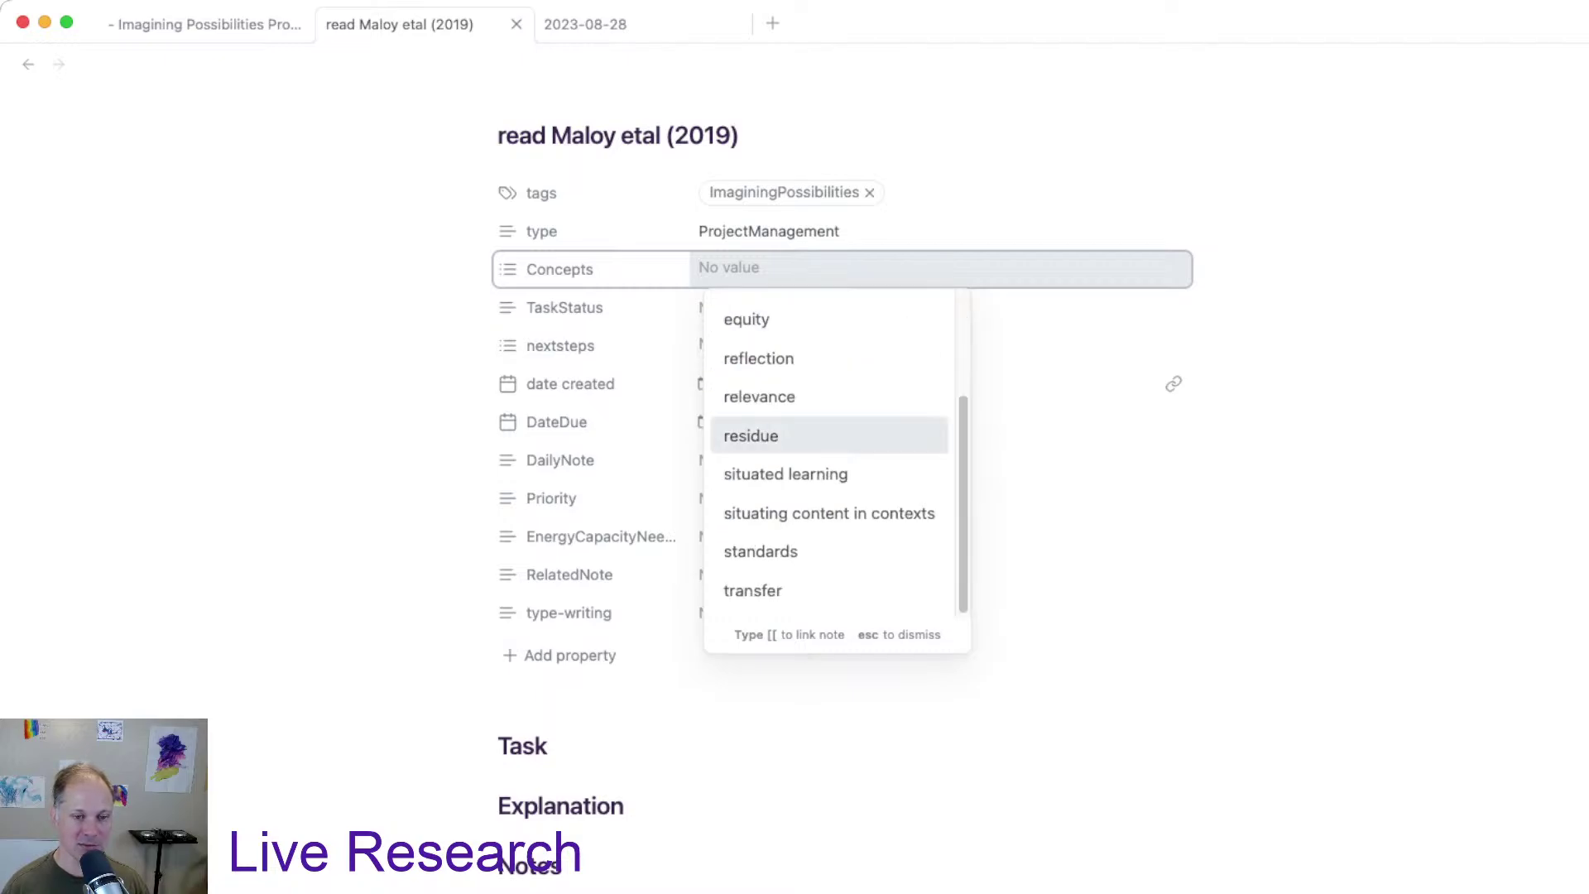
{"action": "key", "text": "Down"}
{"action": "left_click", "coordinate": [728, 460]}
{"action": "key", "text": "Escape"}
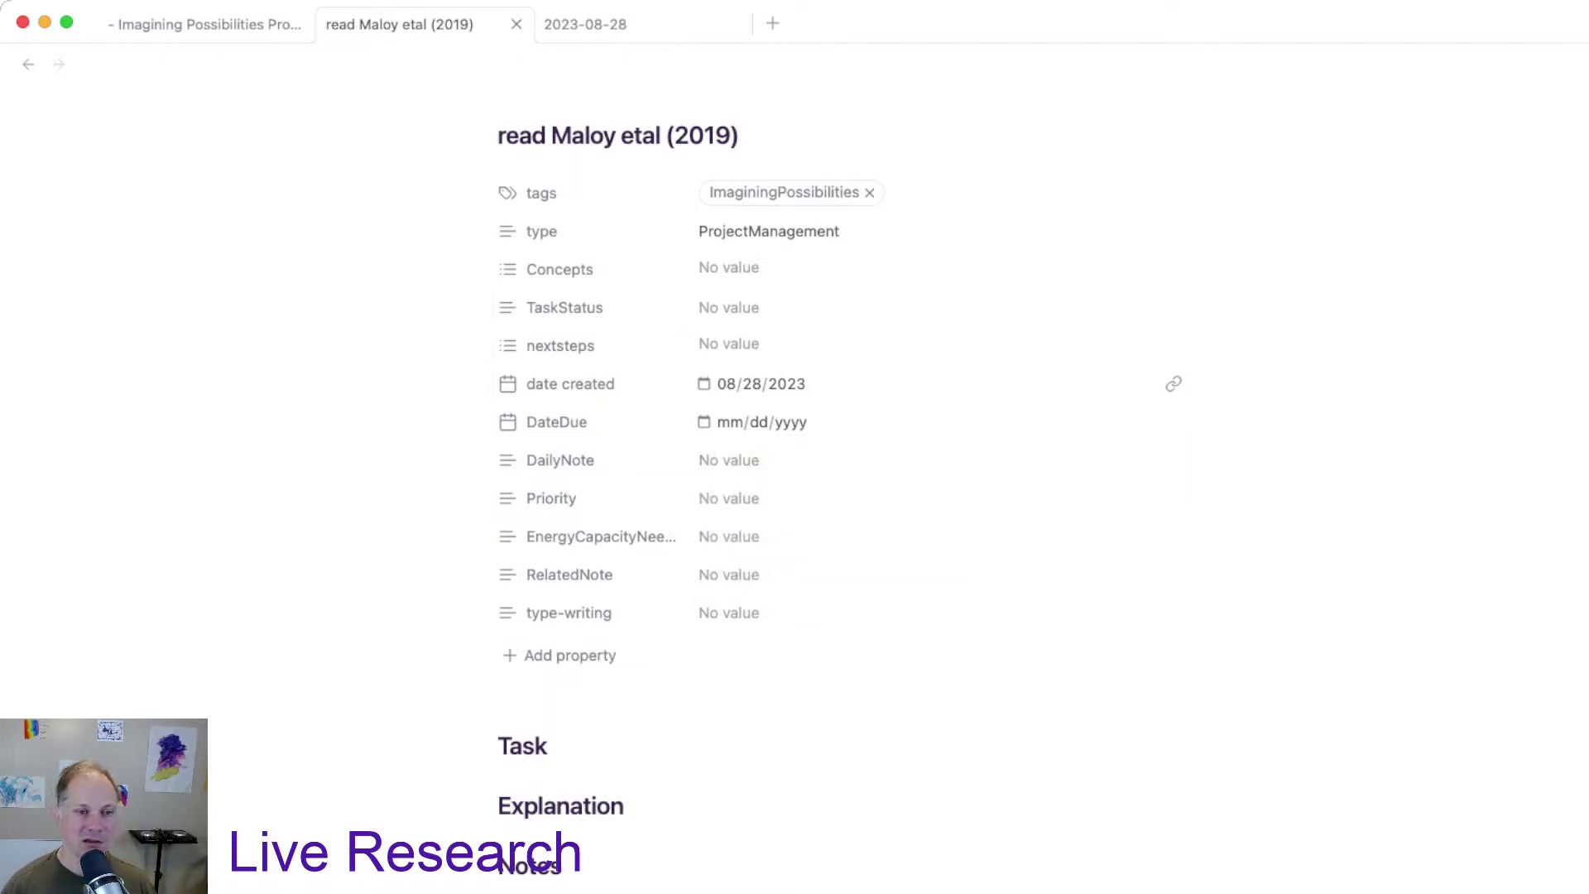
Step: Set the note's TaskStatus property to "not started"
{"action": "key", "text": "Return"}
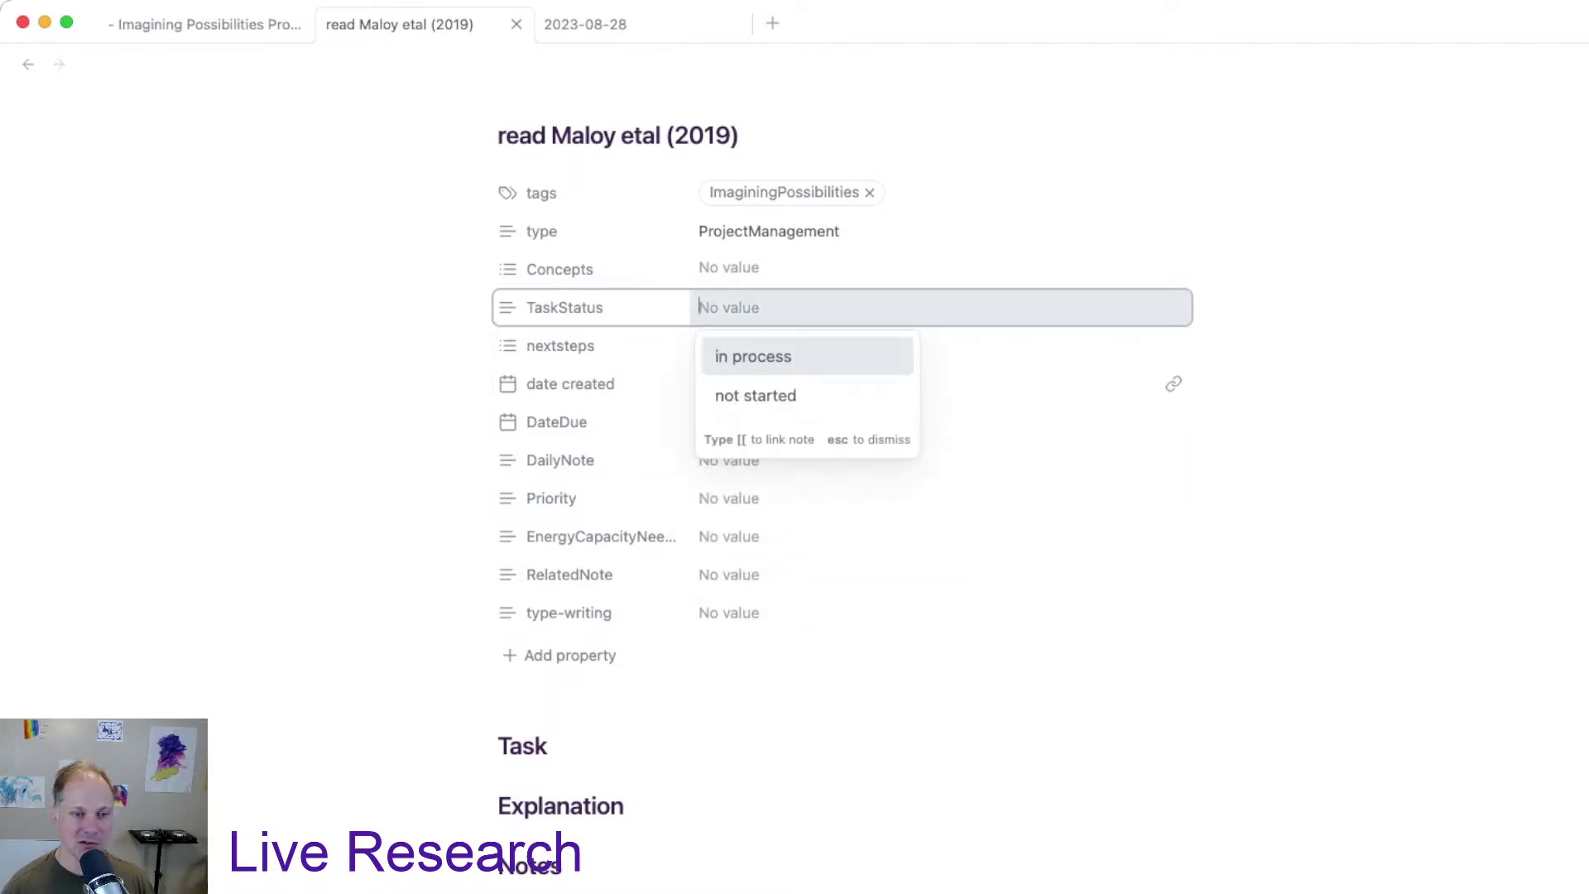
{"action": "key", "text": "Down"}
{"action": "key", "text": "Return"}
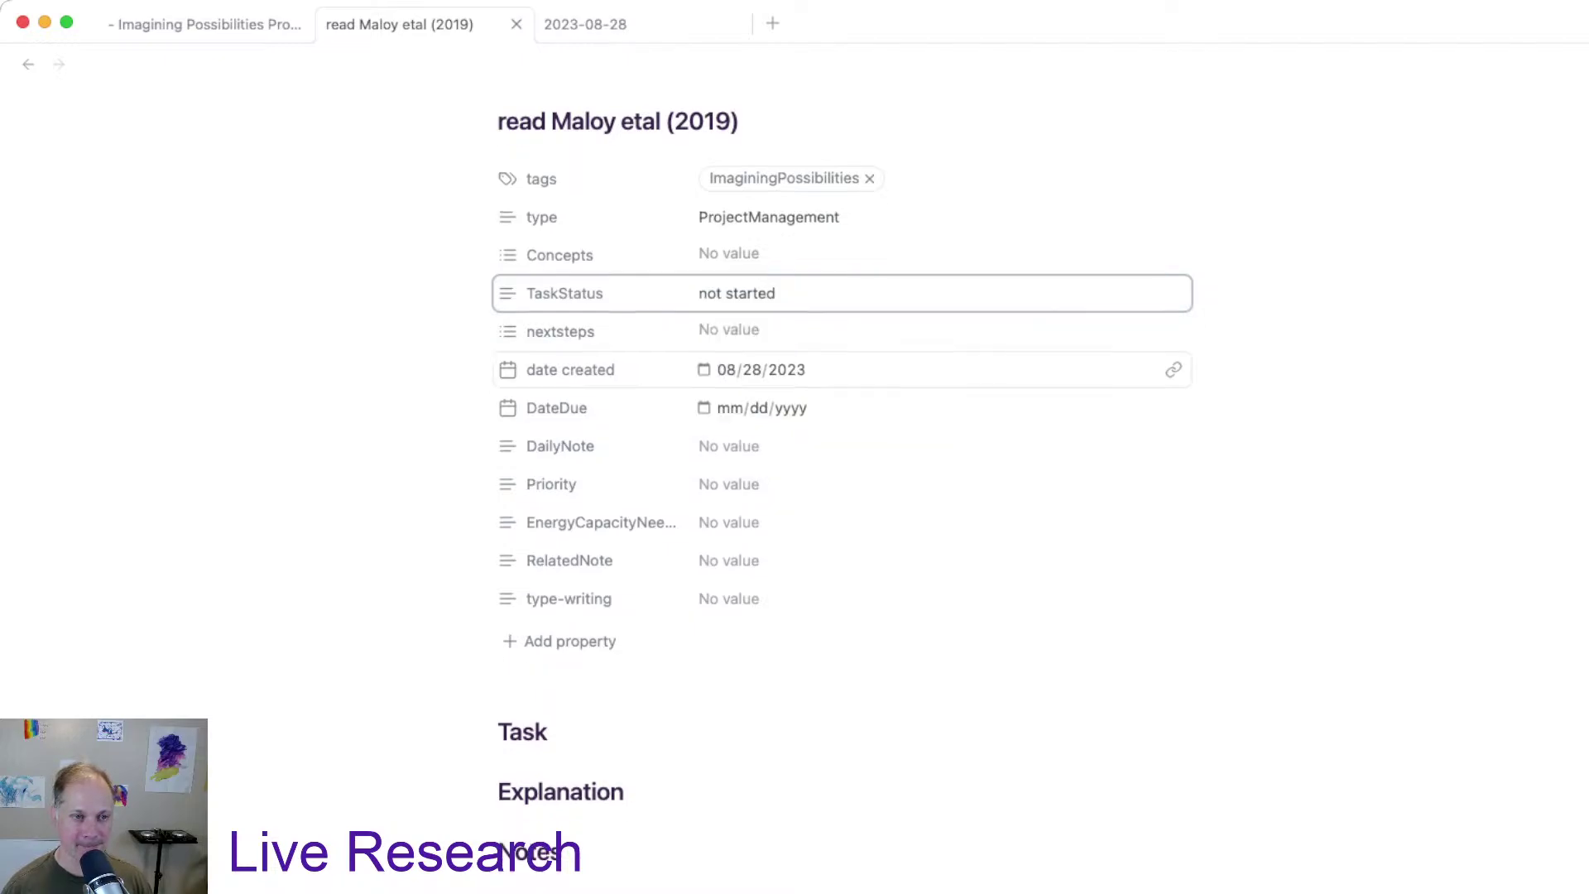
Step: Set the note's Priority to "medium priority" and its energy capacity property to "high"
{"action": "scroll", "coordinate": [842, 492], "scroll_direction": "down", "scroll_amount": 1}
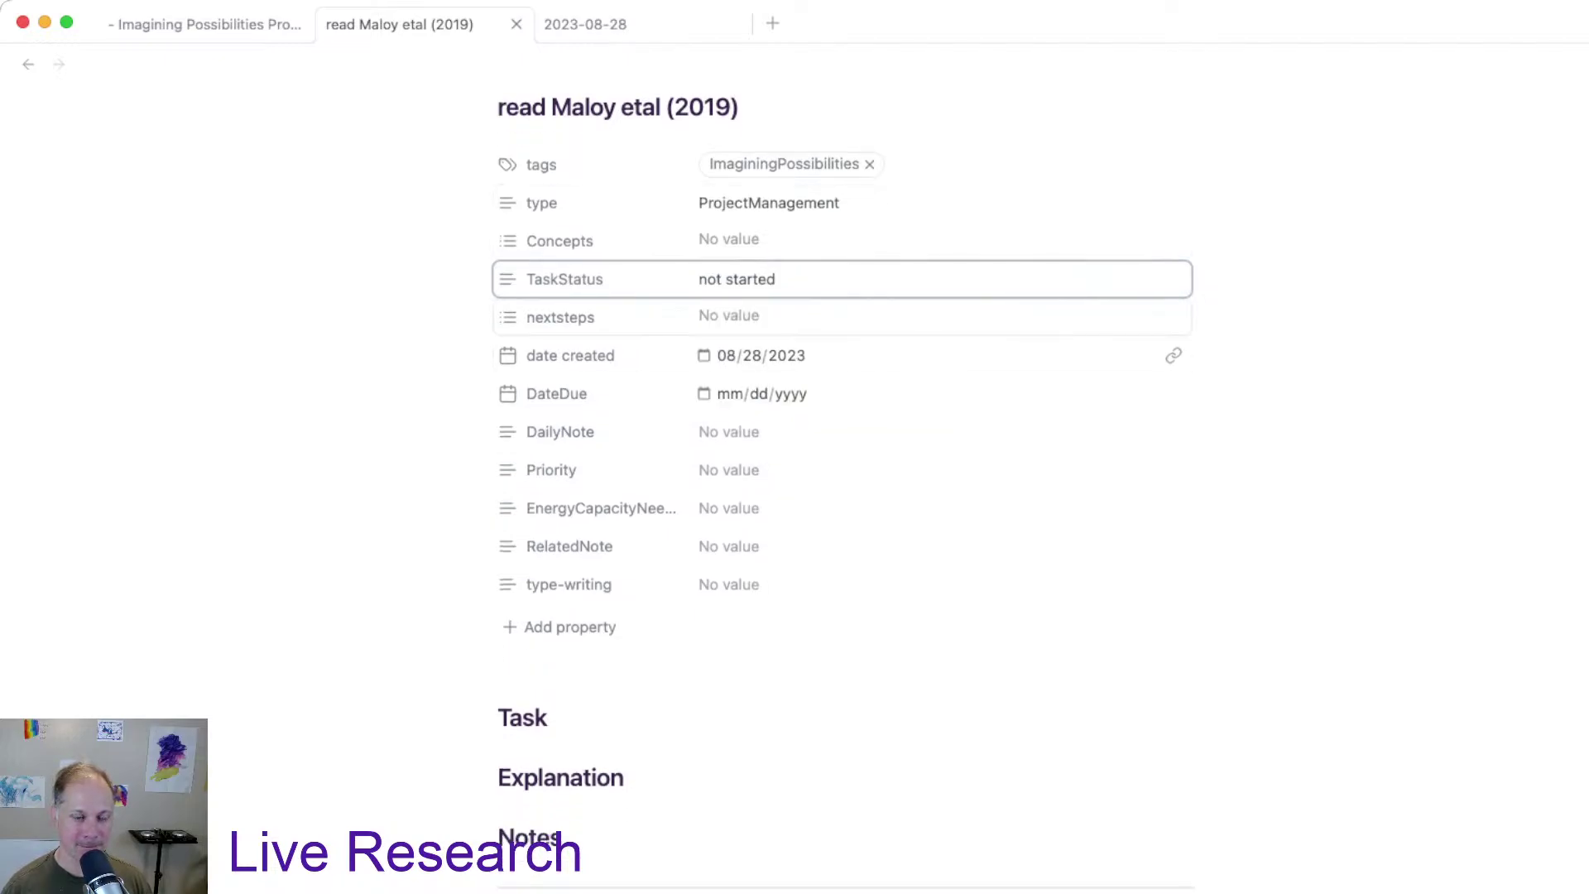
{"action": "scroll", "coordinate": [842, 399], "scroll_direction": "down", "scroll_amount": 2}
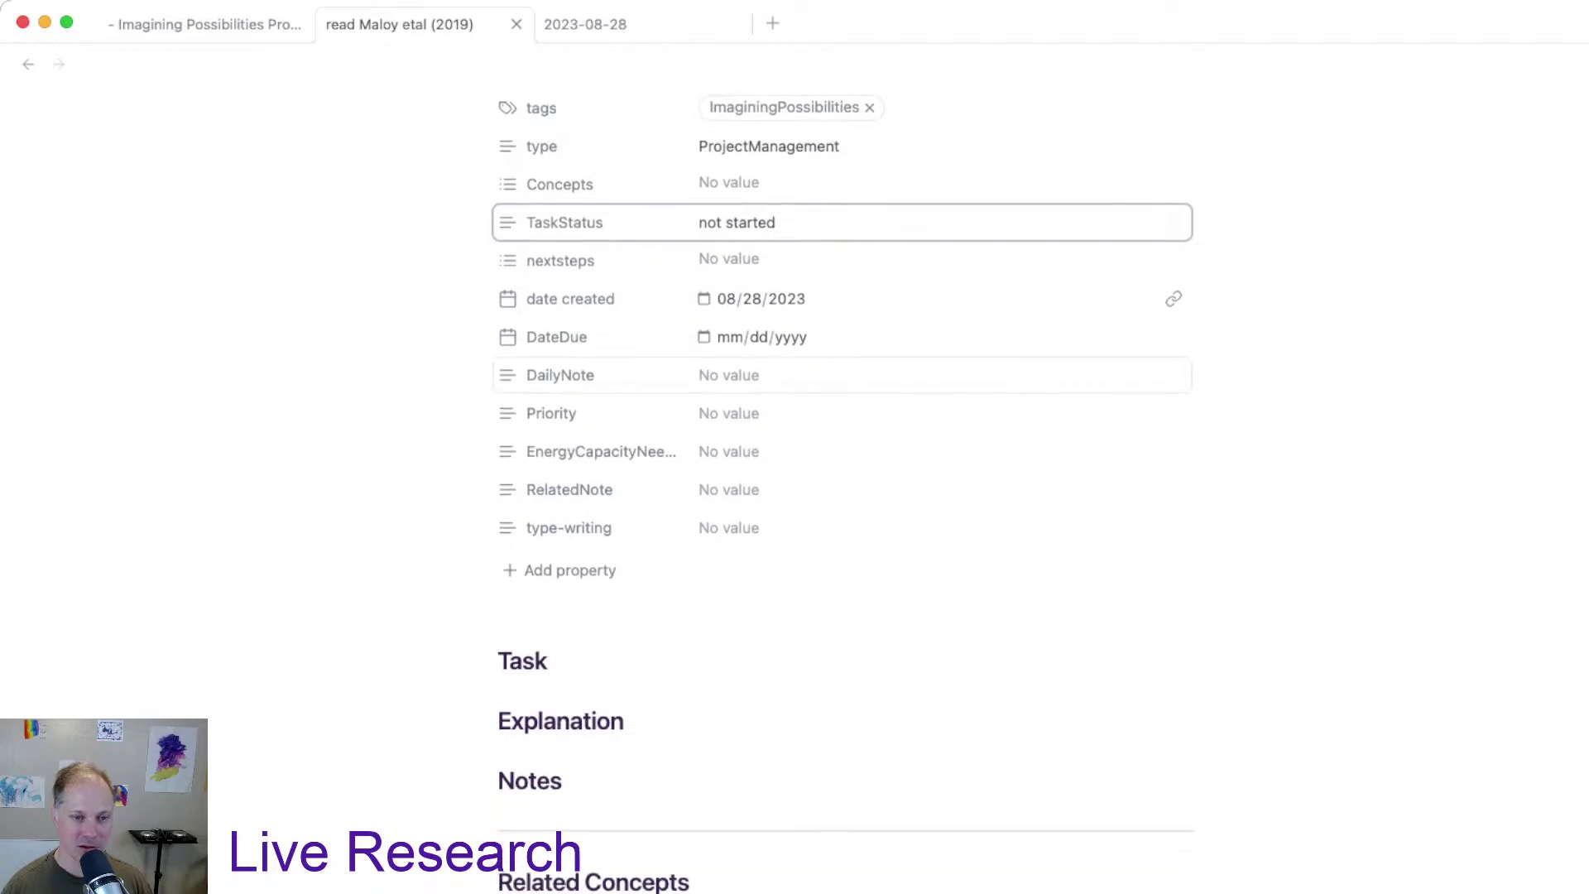
{"action": "left_click", "coordinate": [728, 399]}
{"action": "key", "text": "Down"}
{"action": "key", "text": "Down"}
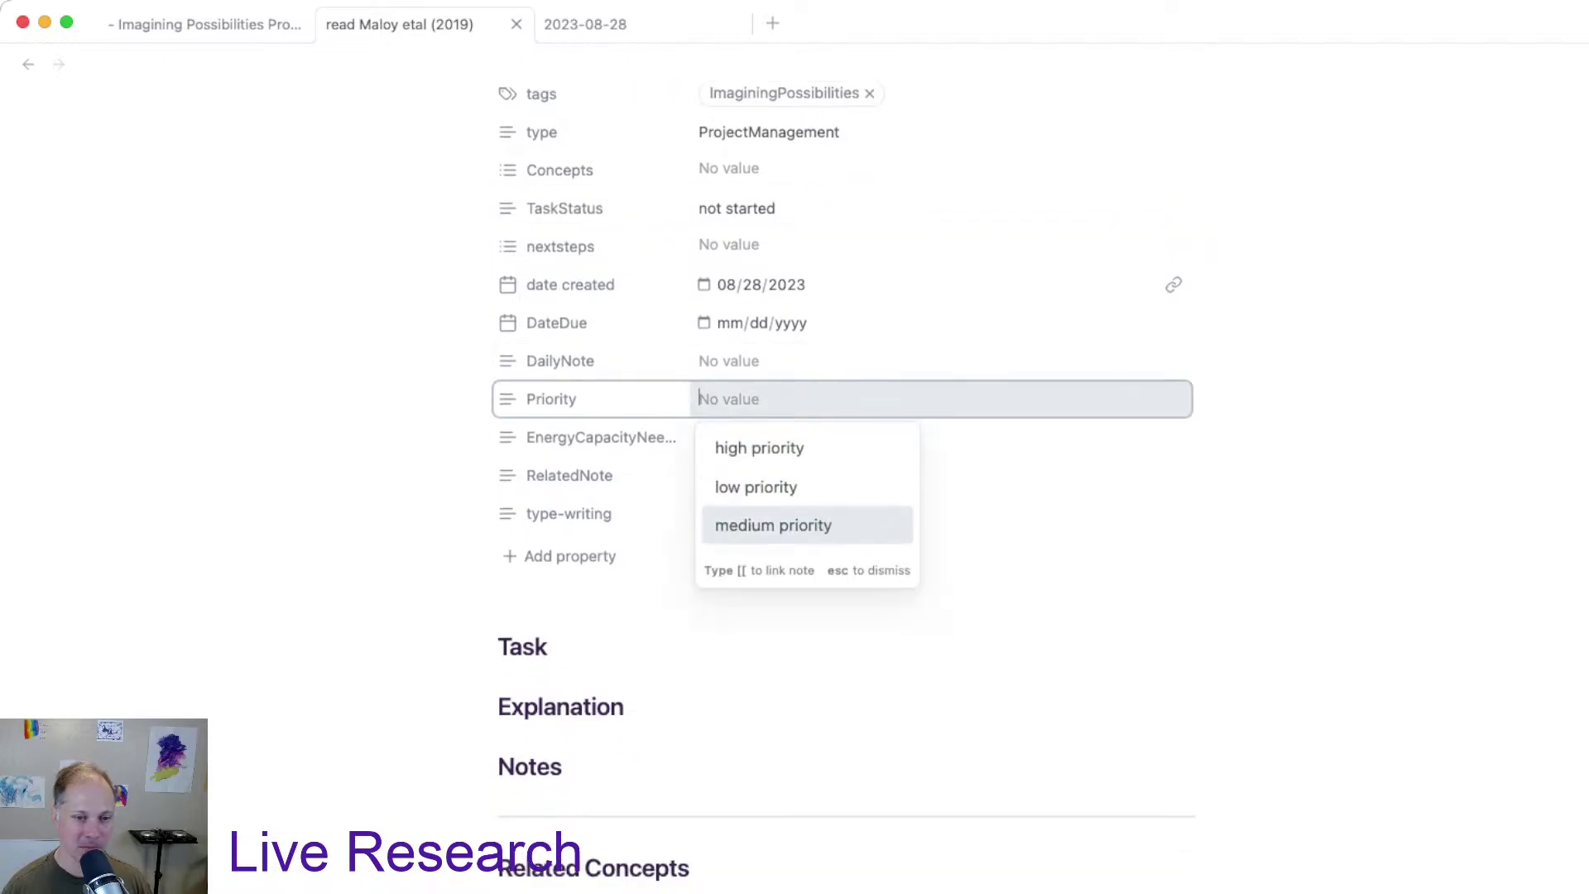
{"action": "key", "text": "Return"}
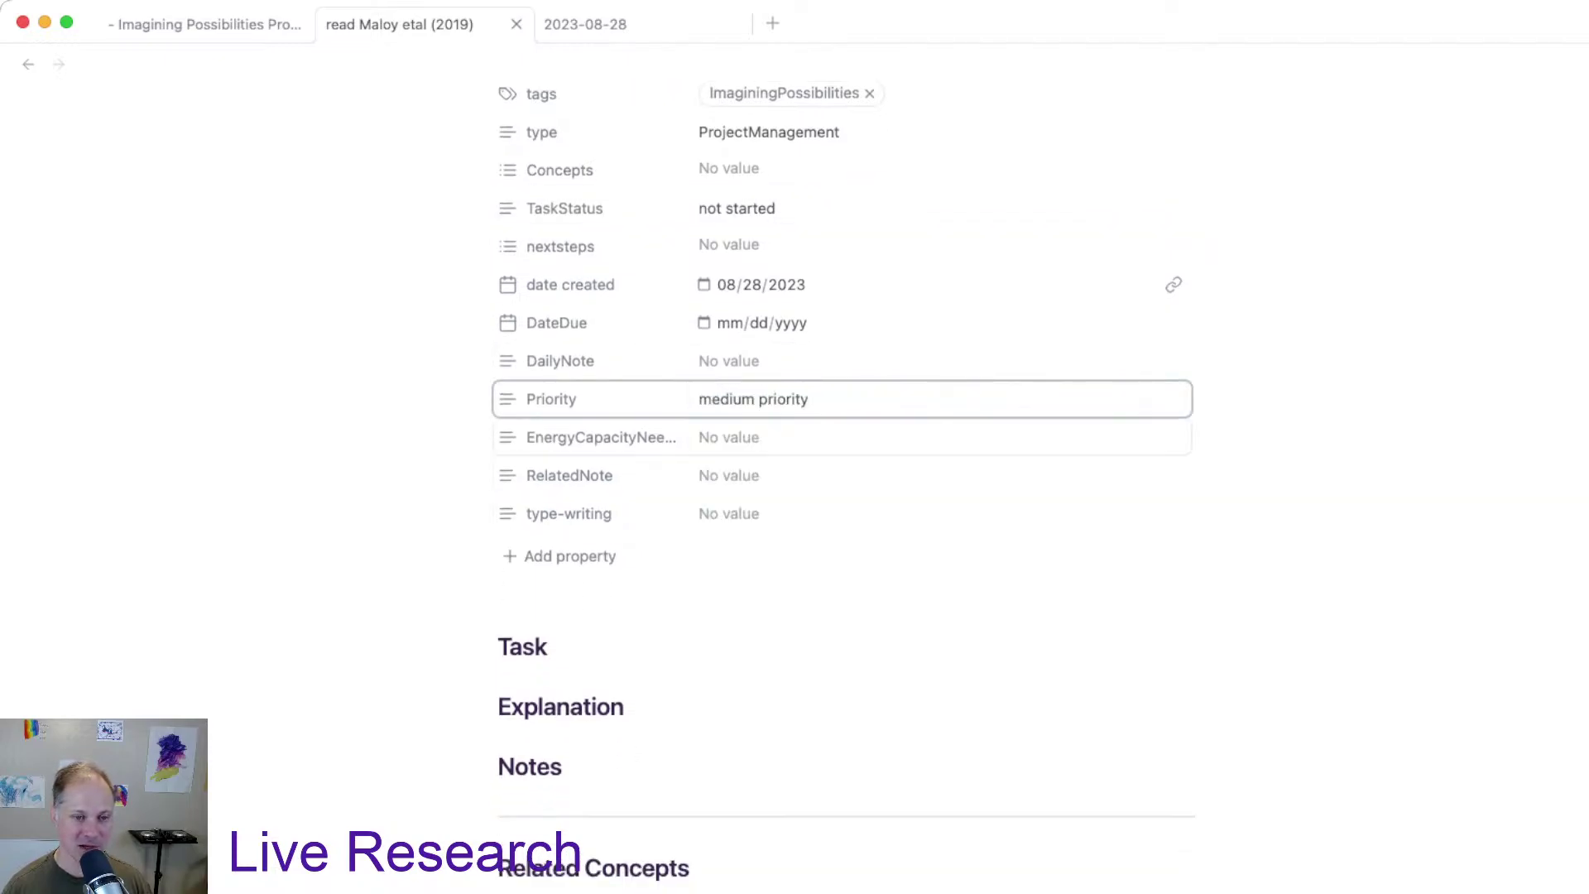
{"action": "left_click", "coordinate": [728, 437]}
{"action": "key", "text": "Return"}
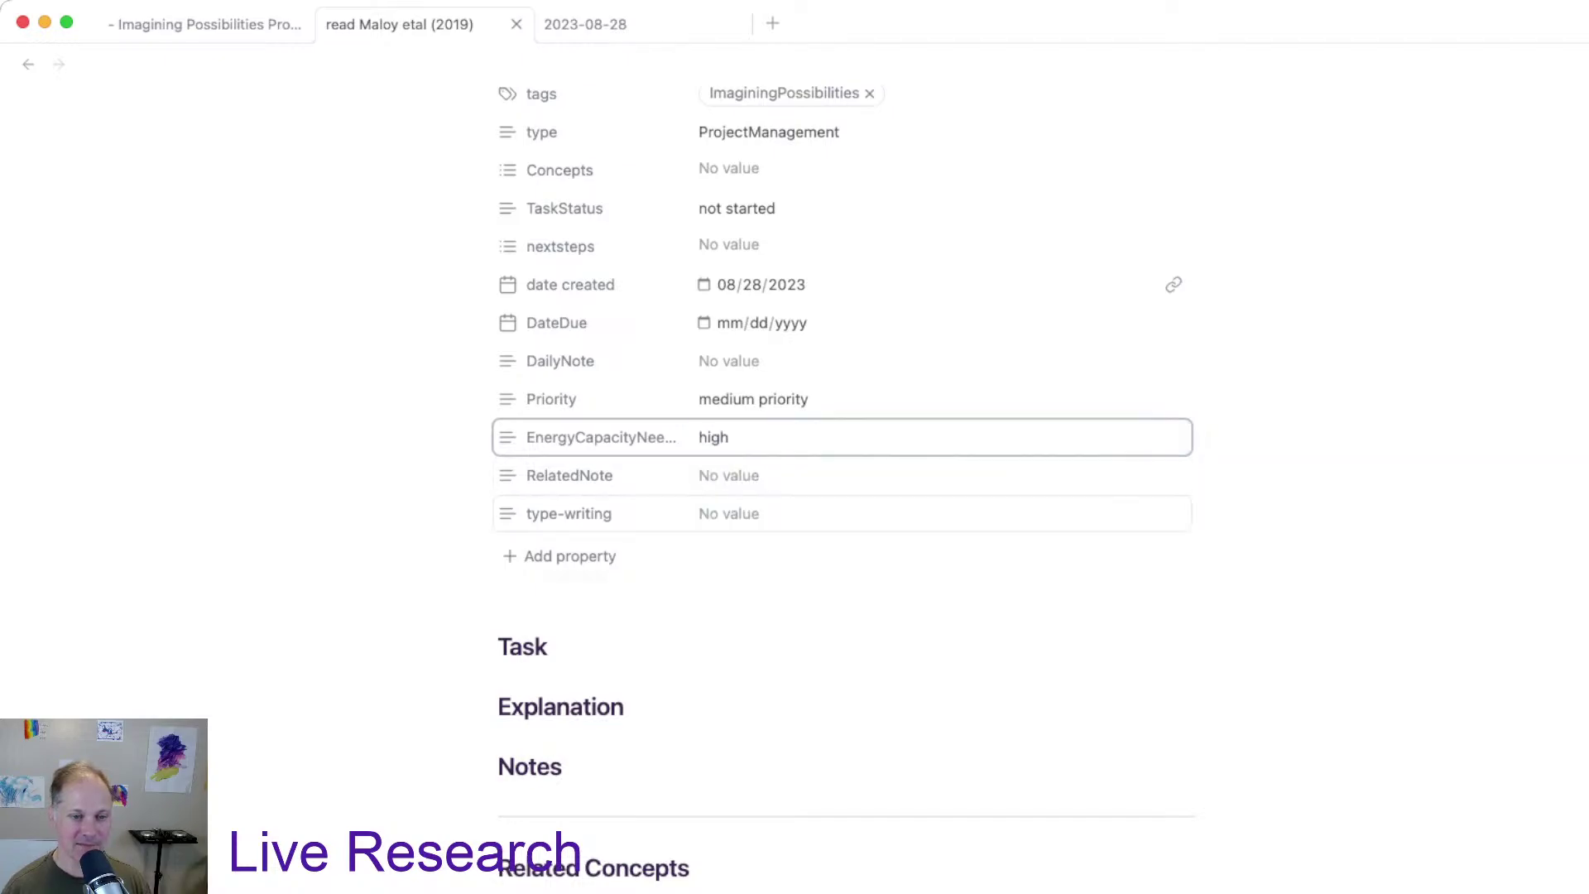
{"action": "left_click", "coordinate": [728, 513]}
{"action": "key", "text": "Down"}
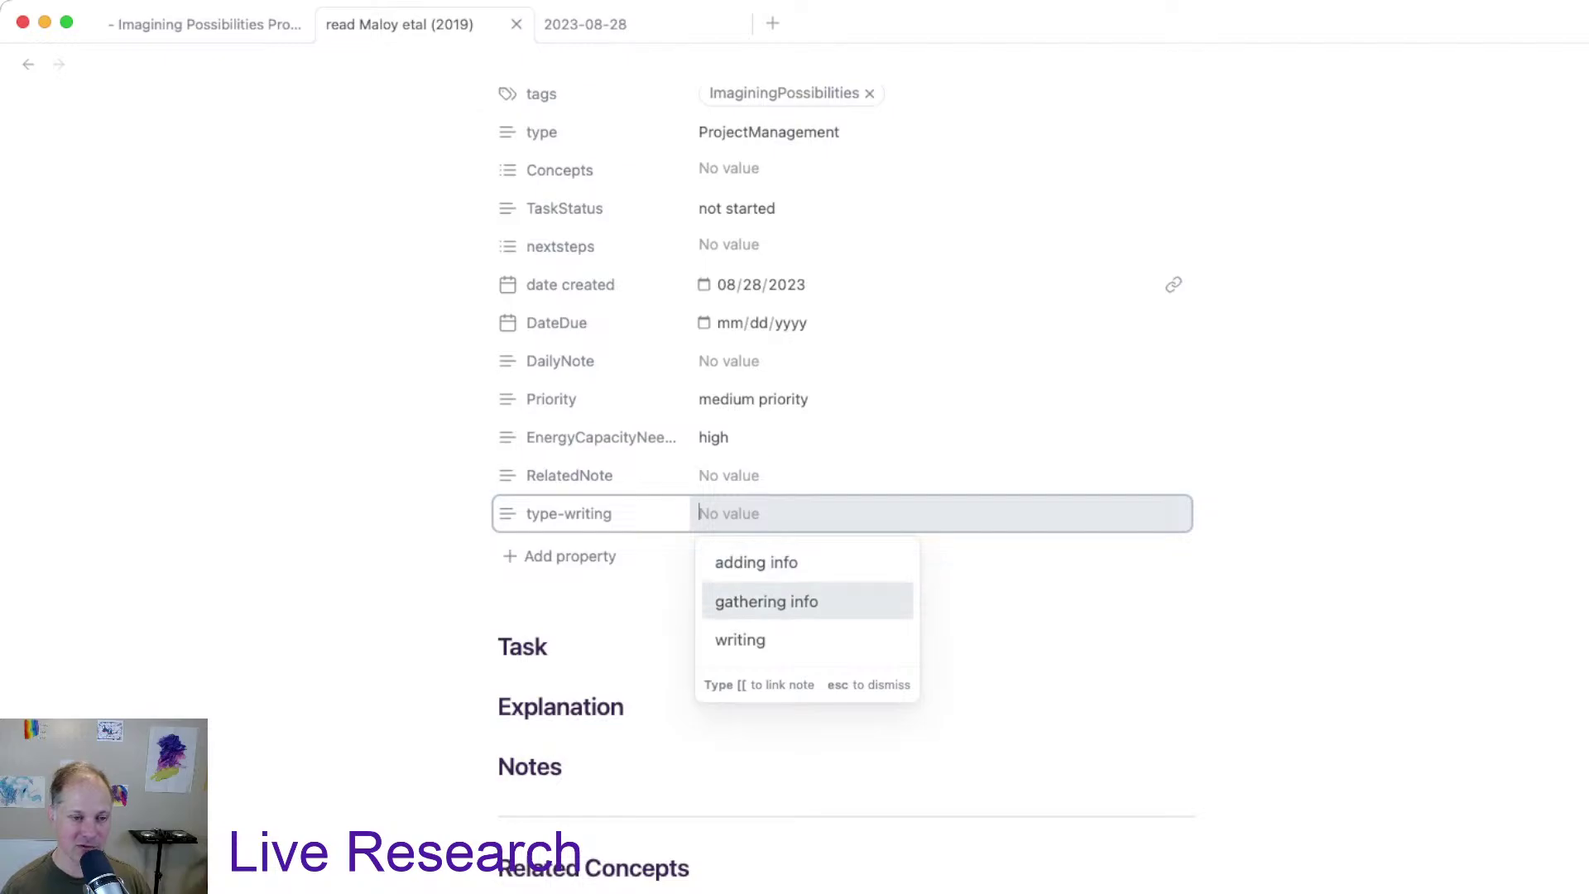
{"action": "key", "text": "Return"}
{"action": "left_click", "coordinate": [771, 513]}
{"action": "key", "text": "super+a"}
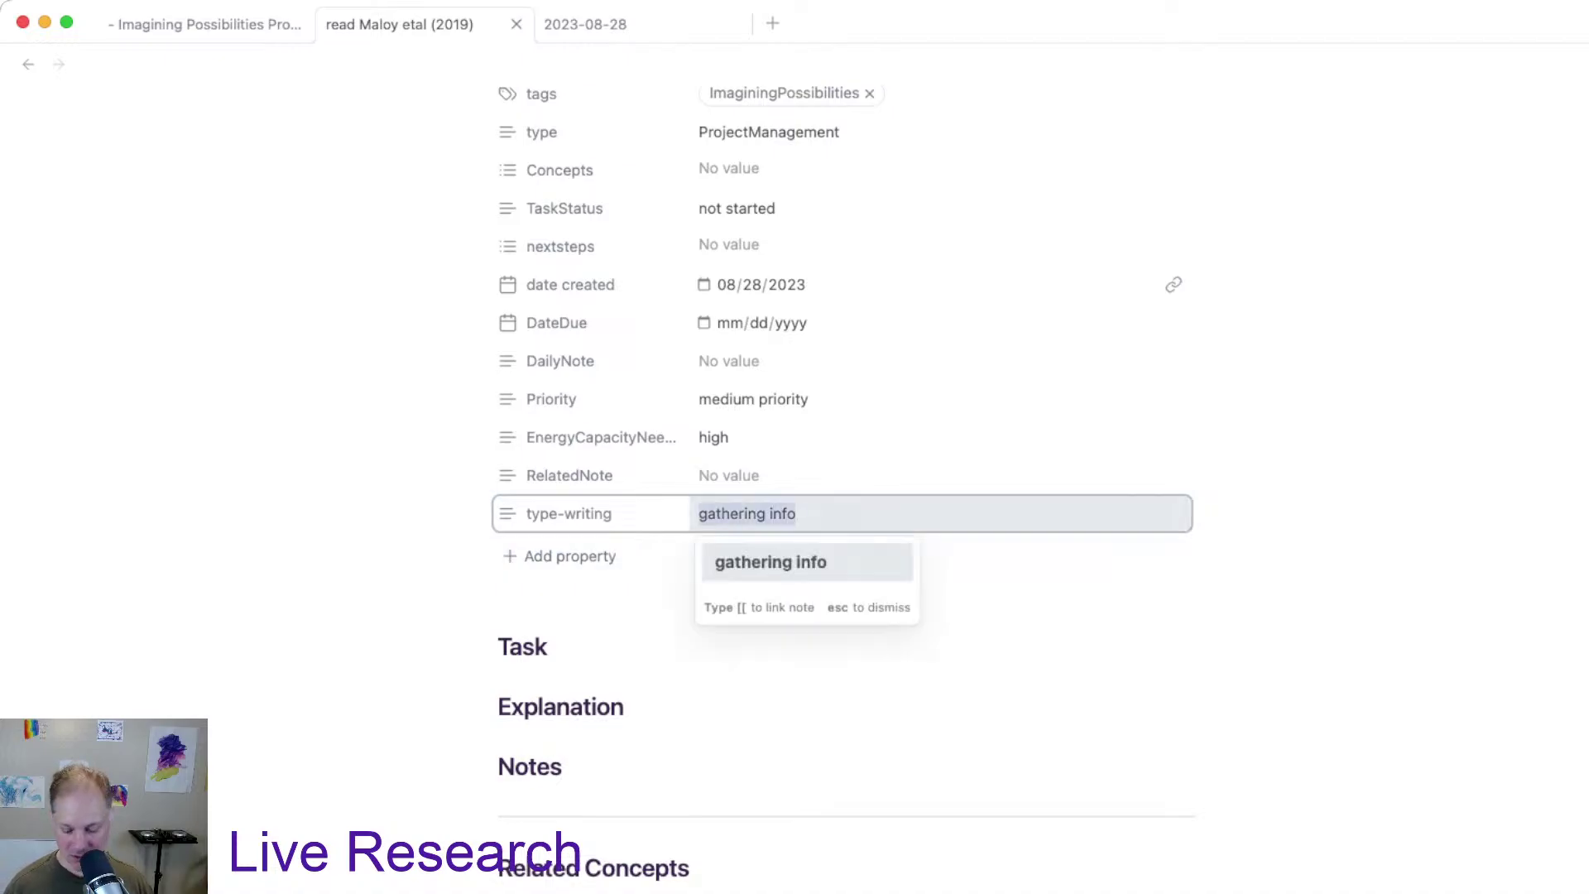
{"action": "key", "text": "BackSpace"}
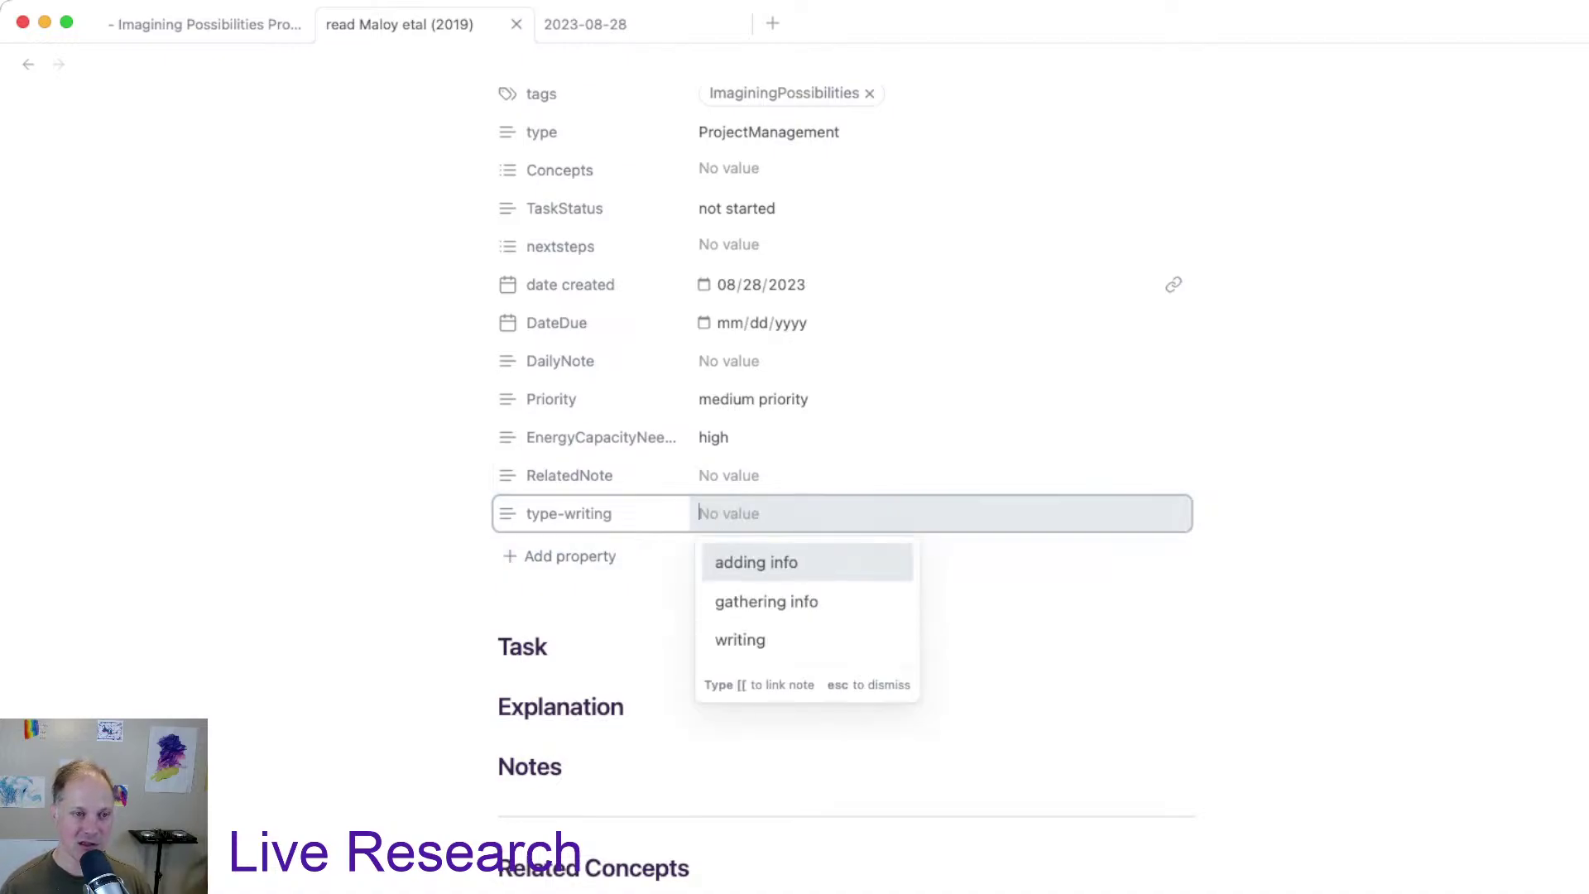
{"action": "key", "text": "Escape"}
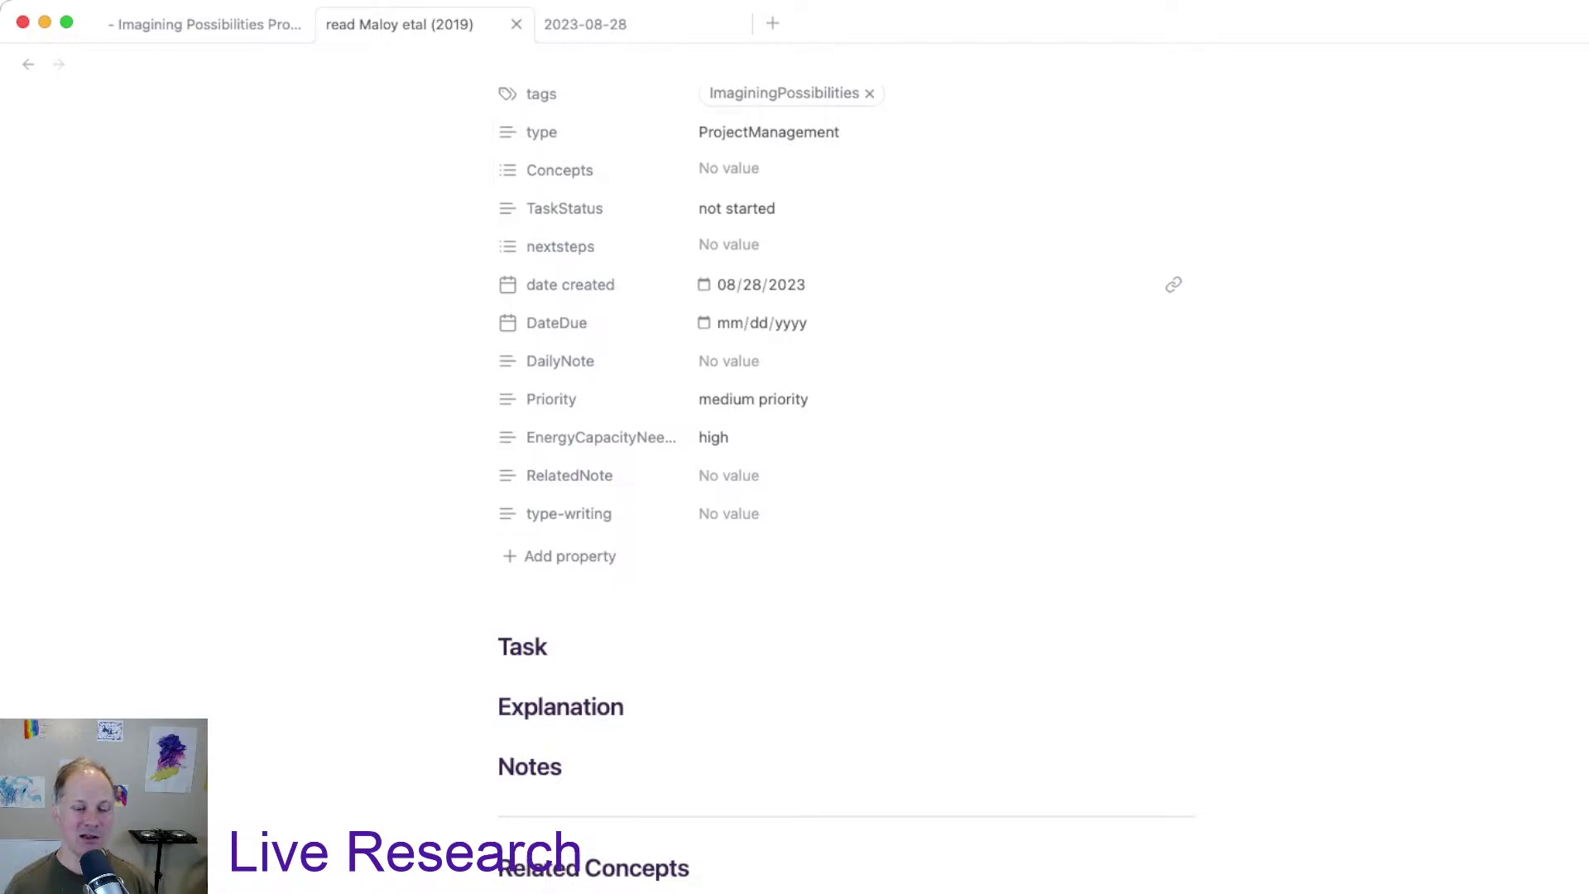
Step: Set the note's type-writing property to the new value "reading"
{"action": "left_click", "coordinate": [728, 513]}
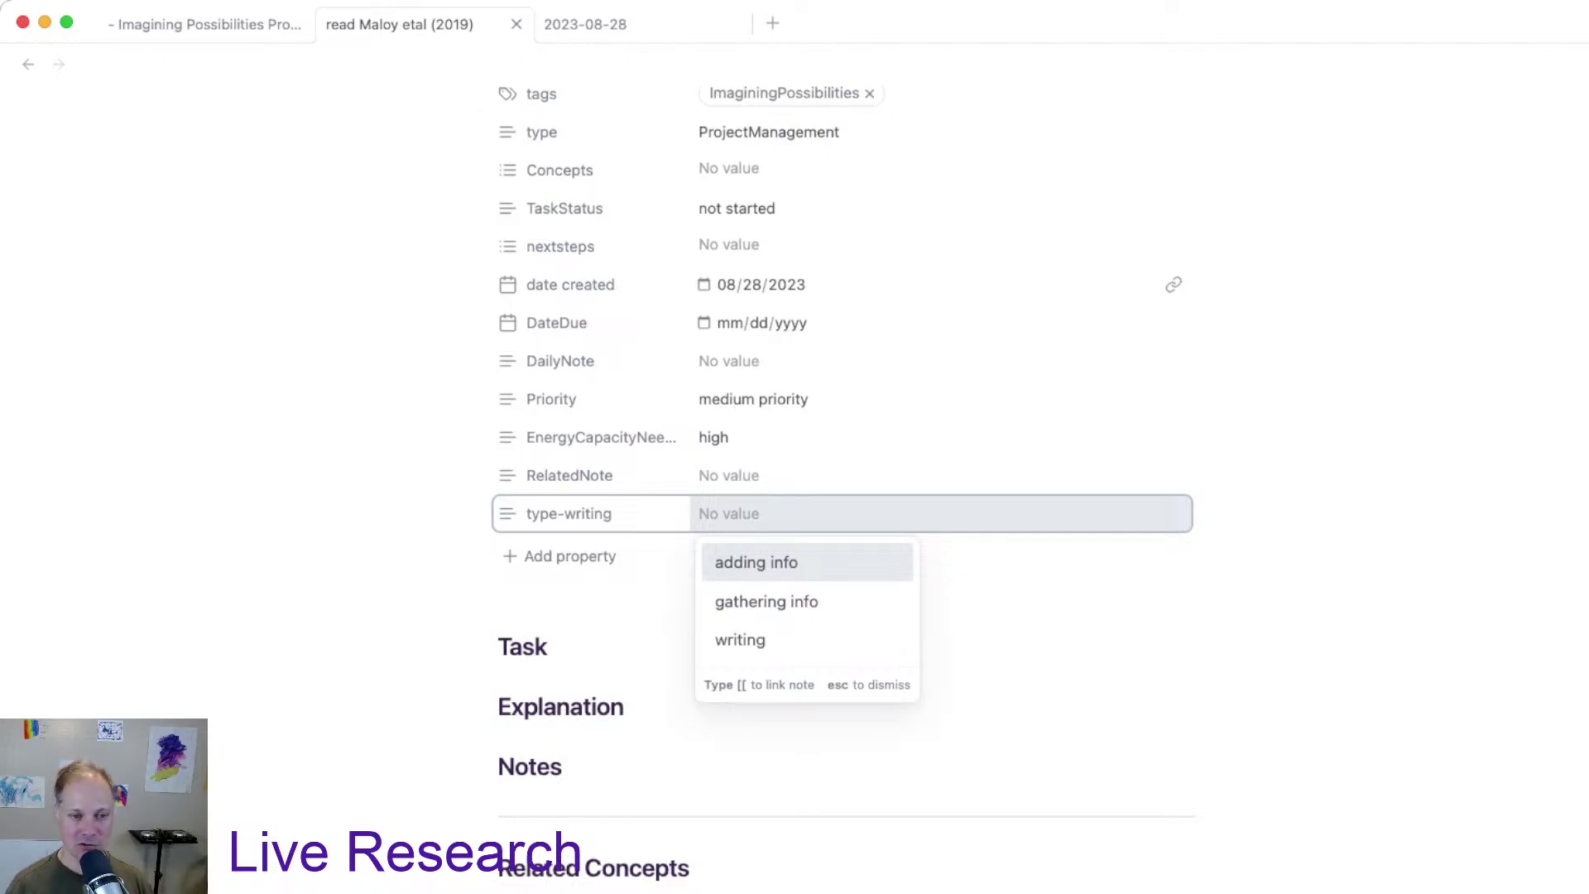
{"action": "type", "text": "reading"}
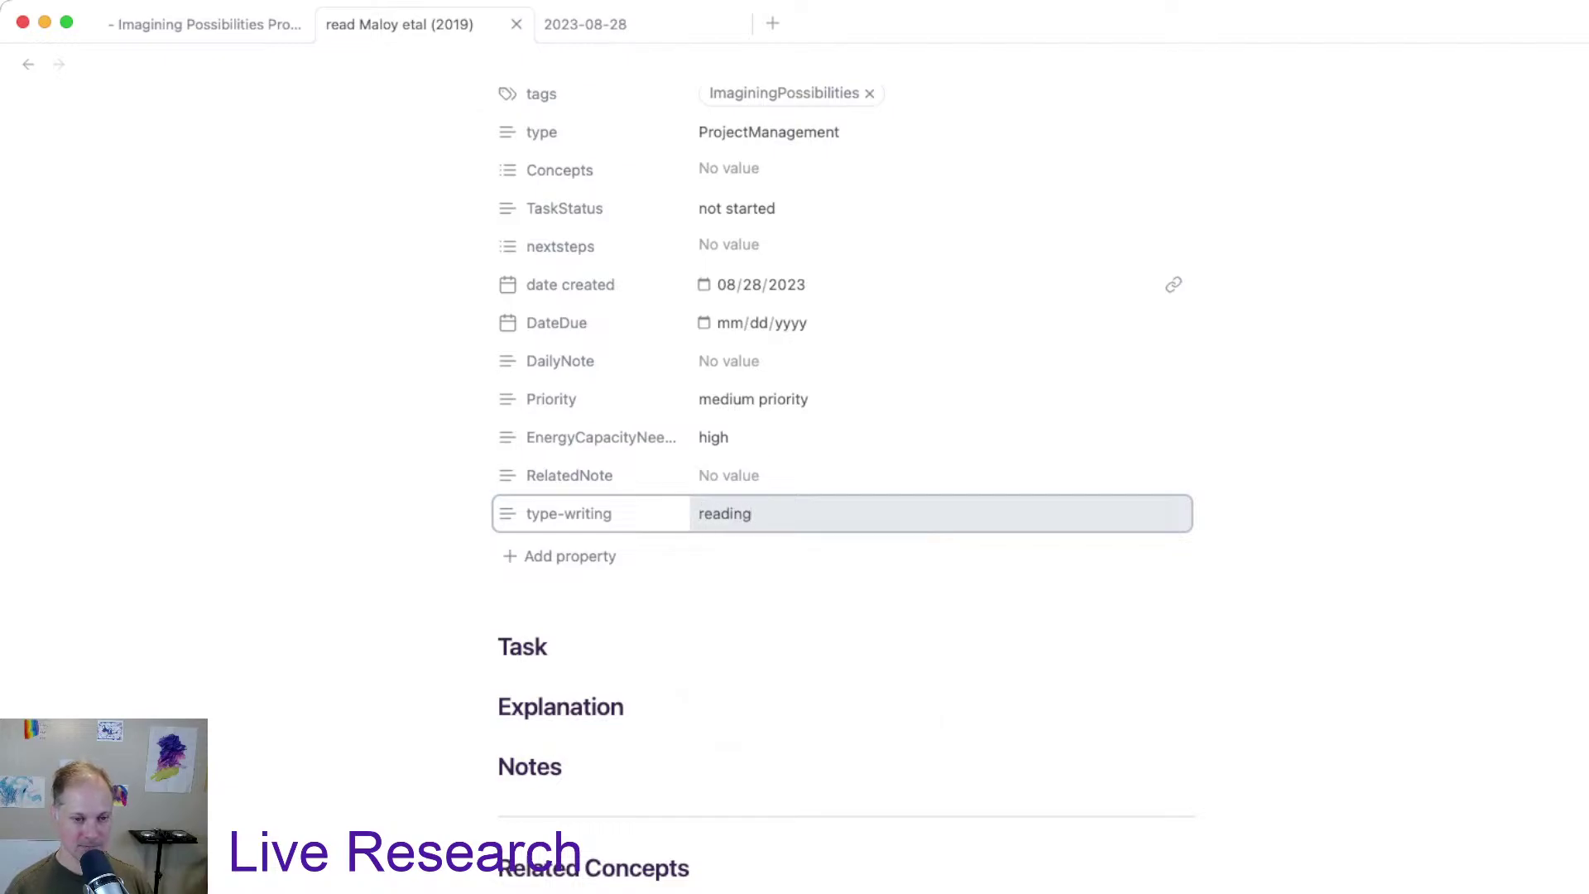
{"action": "key", "text": "Escape"}
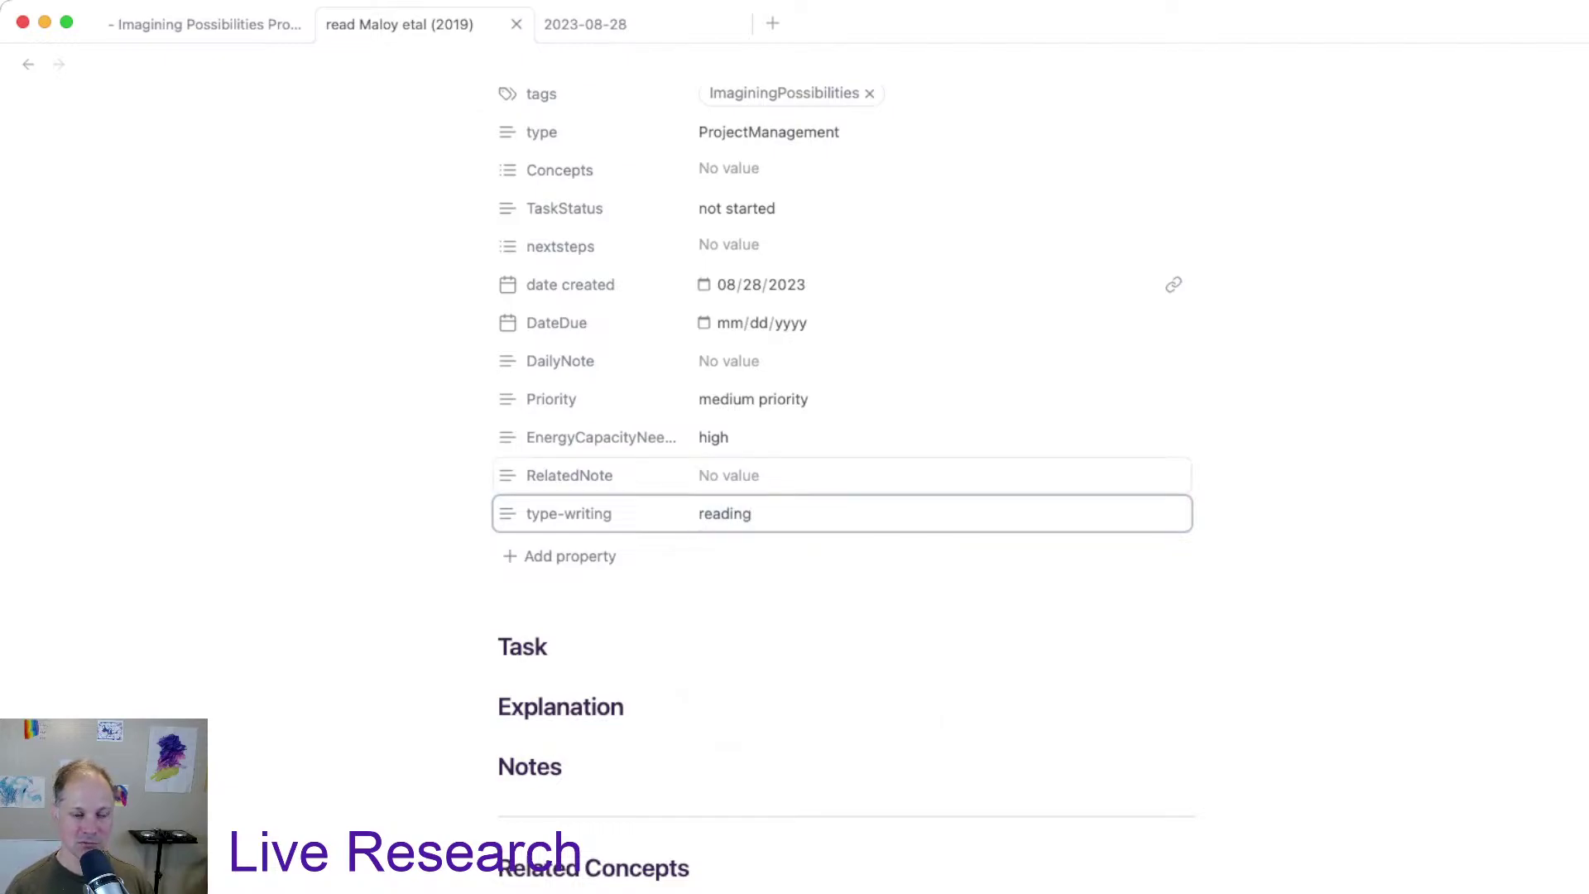
{"action": "key", "text": "Escape"}
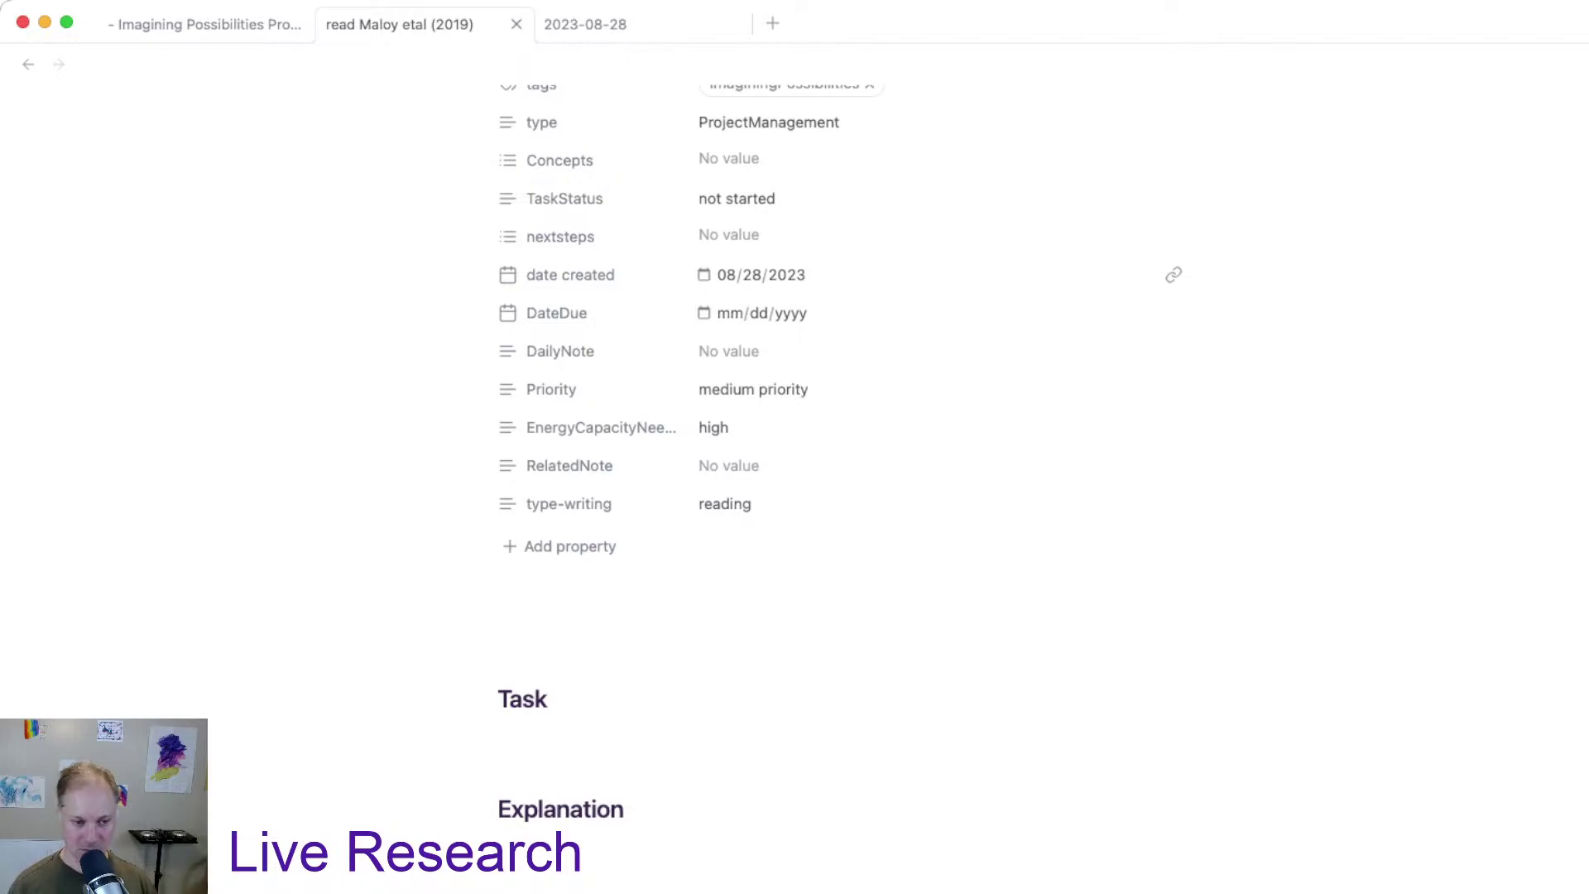
Step: Under the Task heading, enter "Read:" followed by the copied APA citation with its DOI link
{"action": "key", "text": "Return"}
{"action": "type", "text": "Read:"}
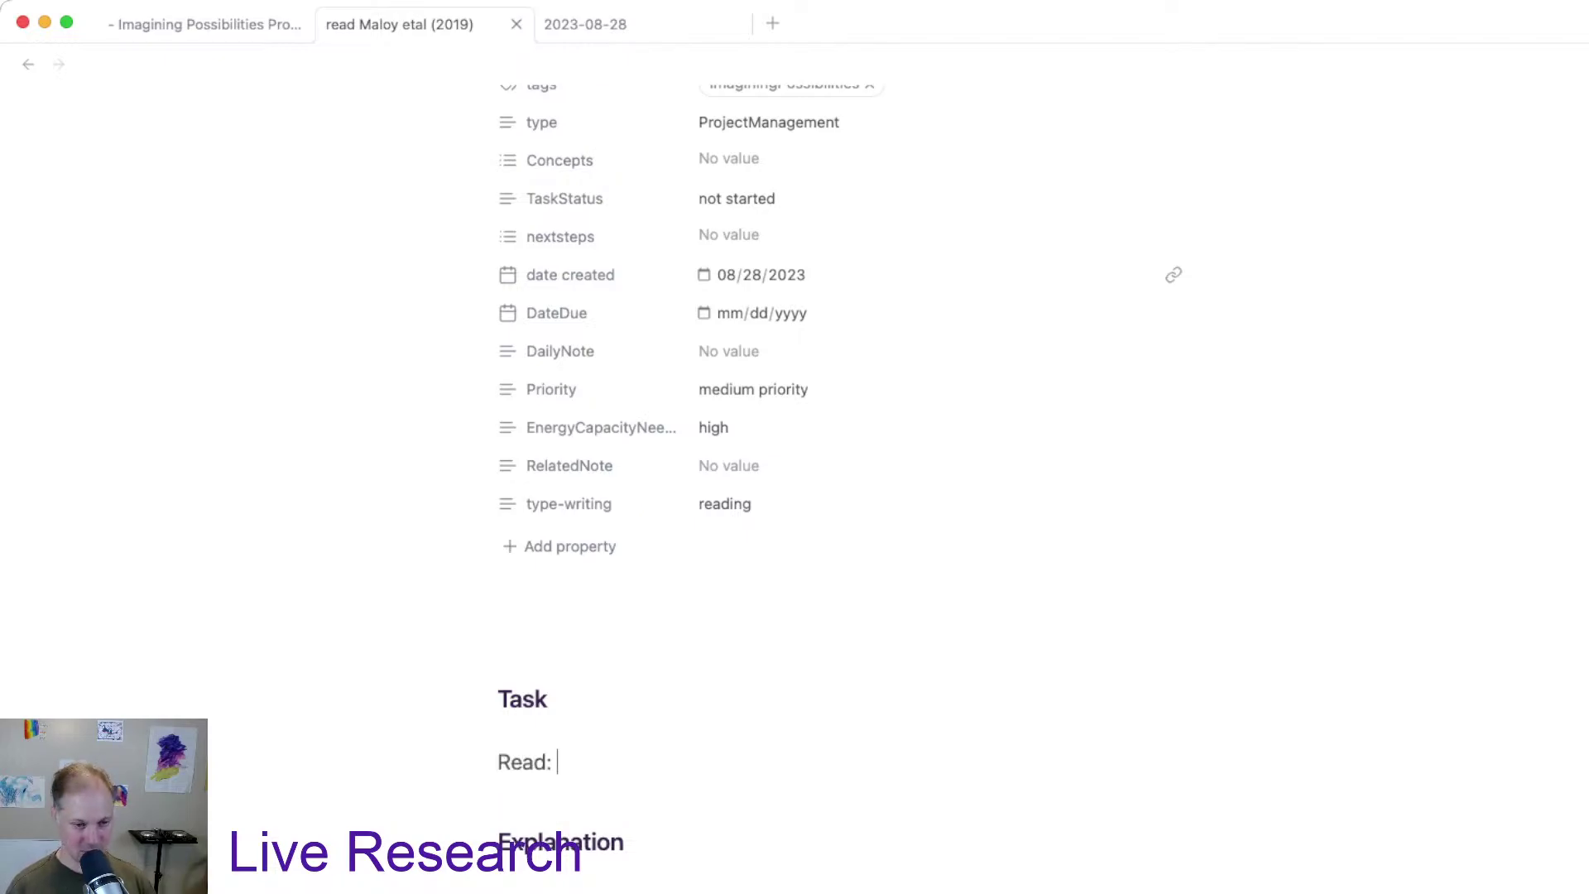
{"action": "type", "text": "Maloy, J., Fries, L., Laski, F., & Ramirez, G. (2019). Seductive details in the flipped classroom: the impact of interesting but educationally irrelevant information on student learning and motivation. CBE—Life Sciences Education, 18(3), ar42. https://doi.org/10.1187/cbe.19-01-0004"}
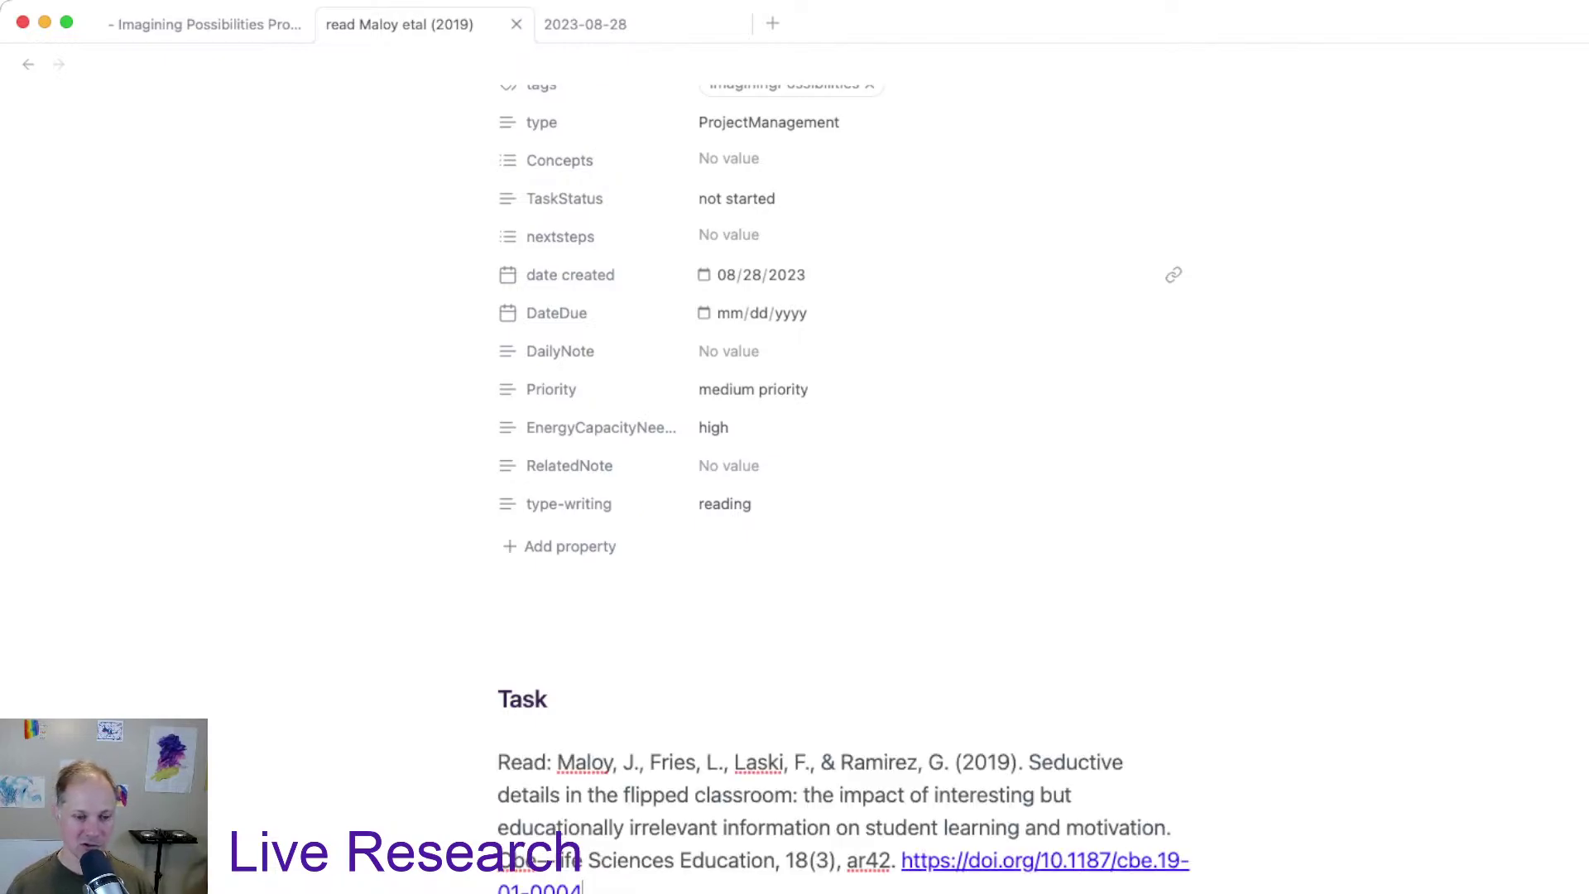
{"action": "scroll", "coordinate": [844, 480], "scroll_direction": "down", "scroll_amount": 3}
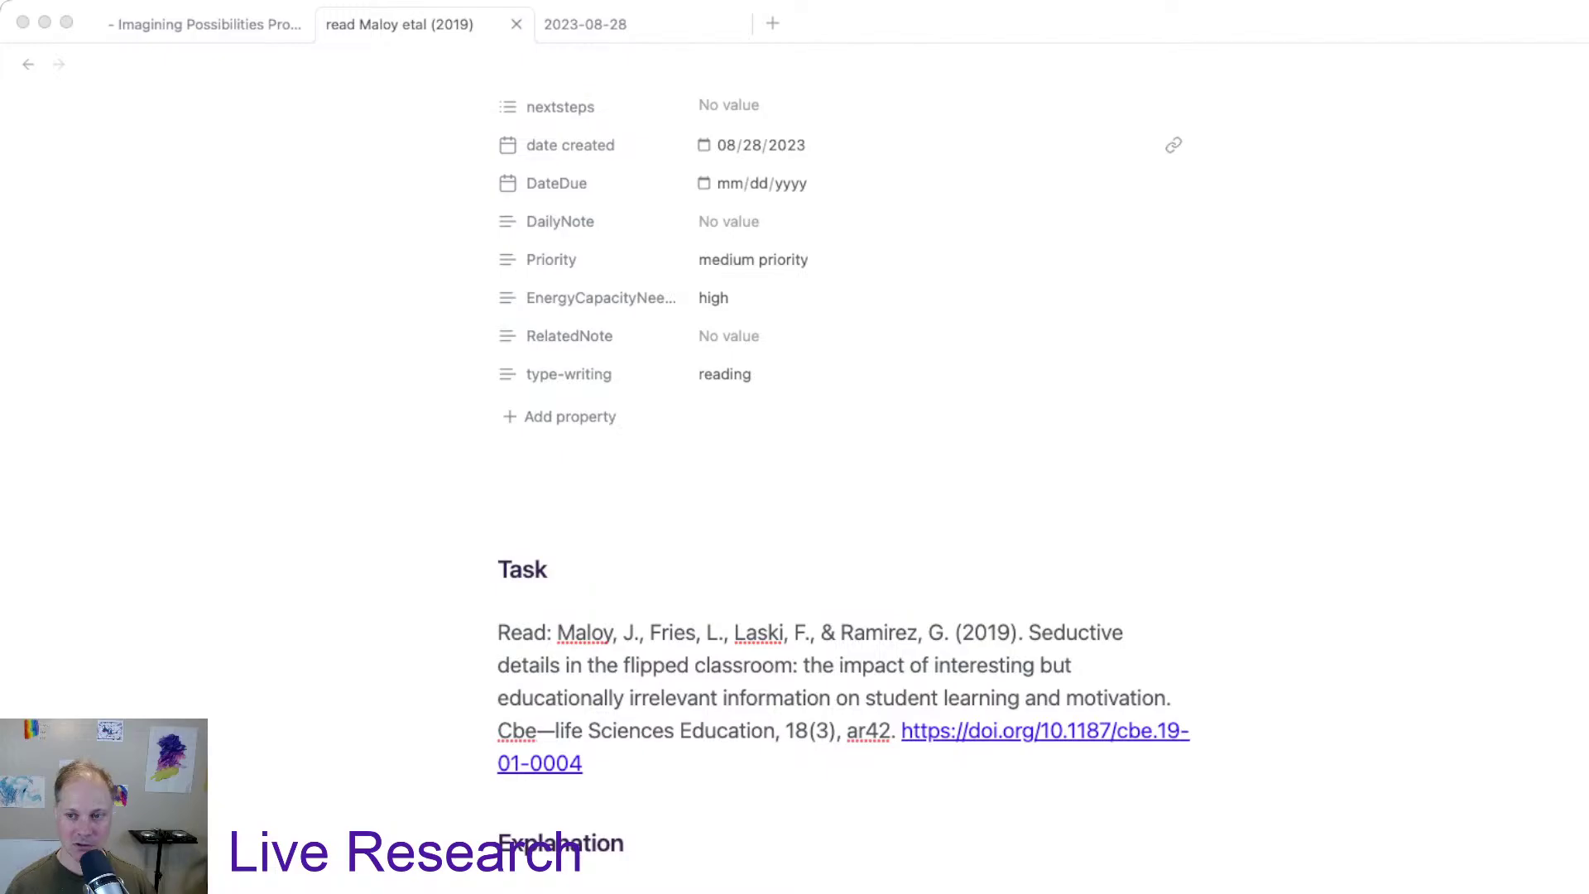
Step: Paste the copied scite citation statement for the seductive details article under the task note's Notes heading in Obsidian
{"action": "key", "text": "super+Tab"}
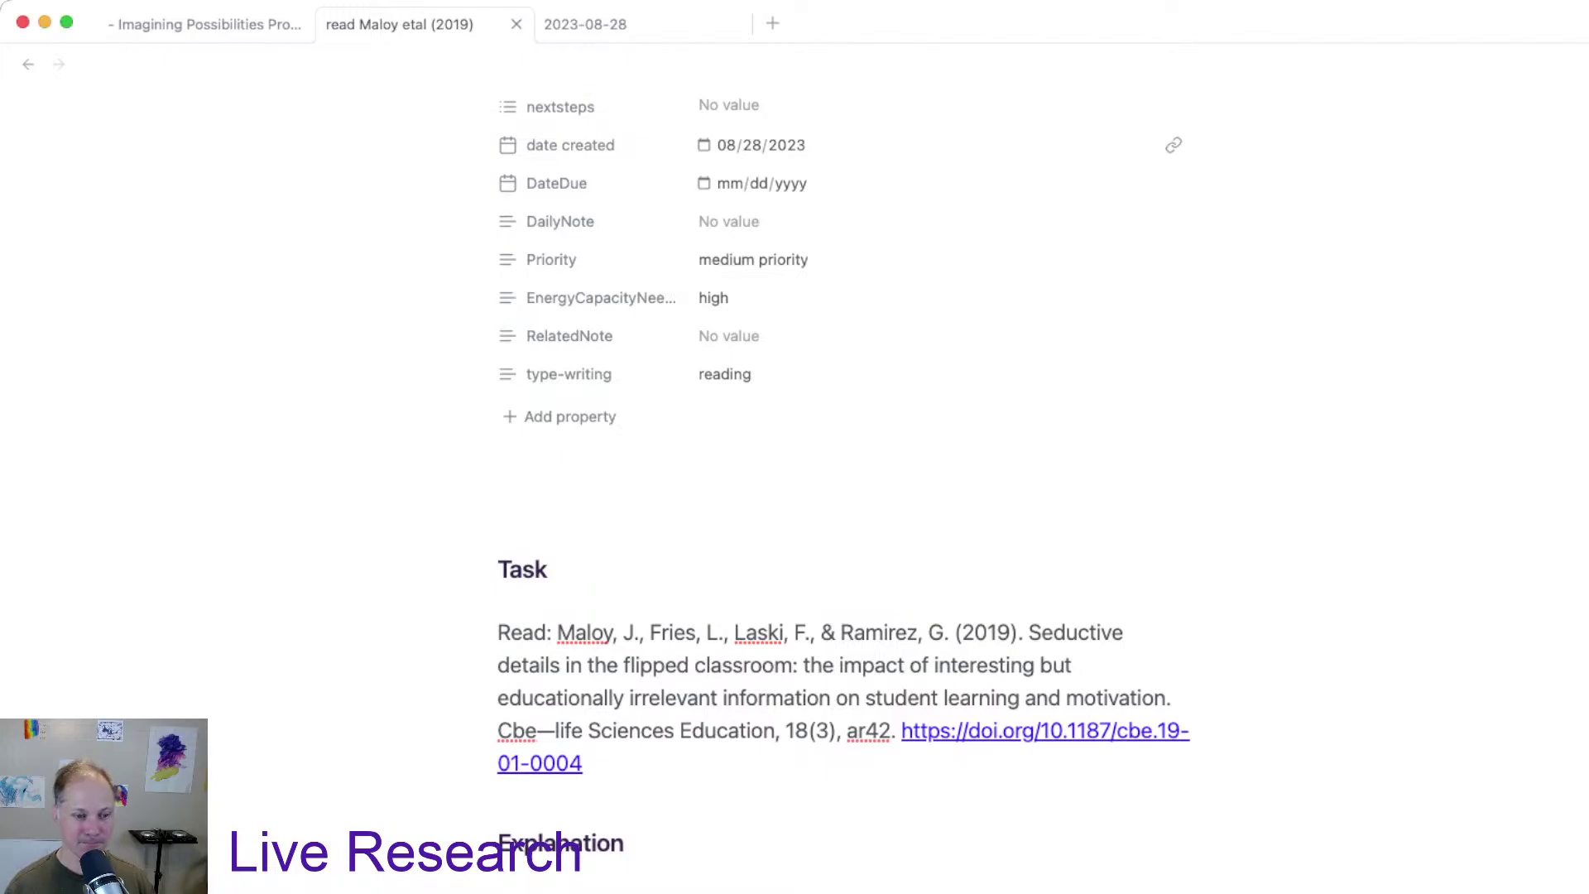
{"action": "scroll", "coordinate": [844, 446], "scroll_direction": "down", "scroll_amount": 6}
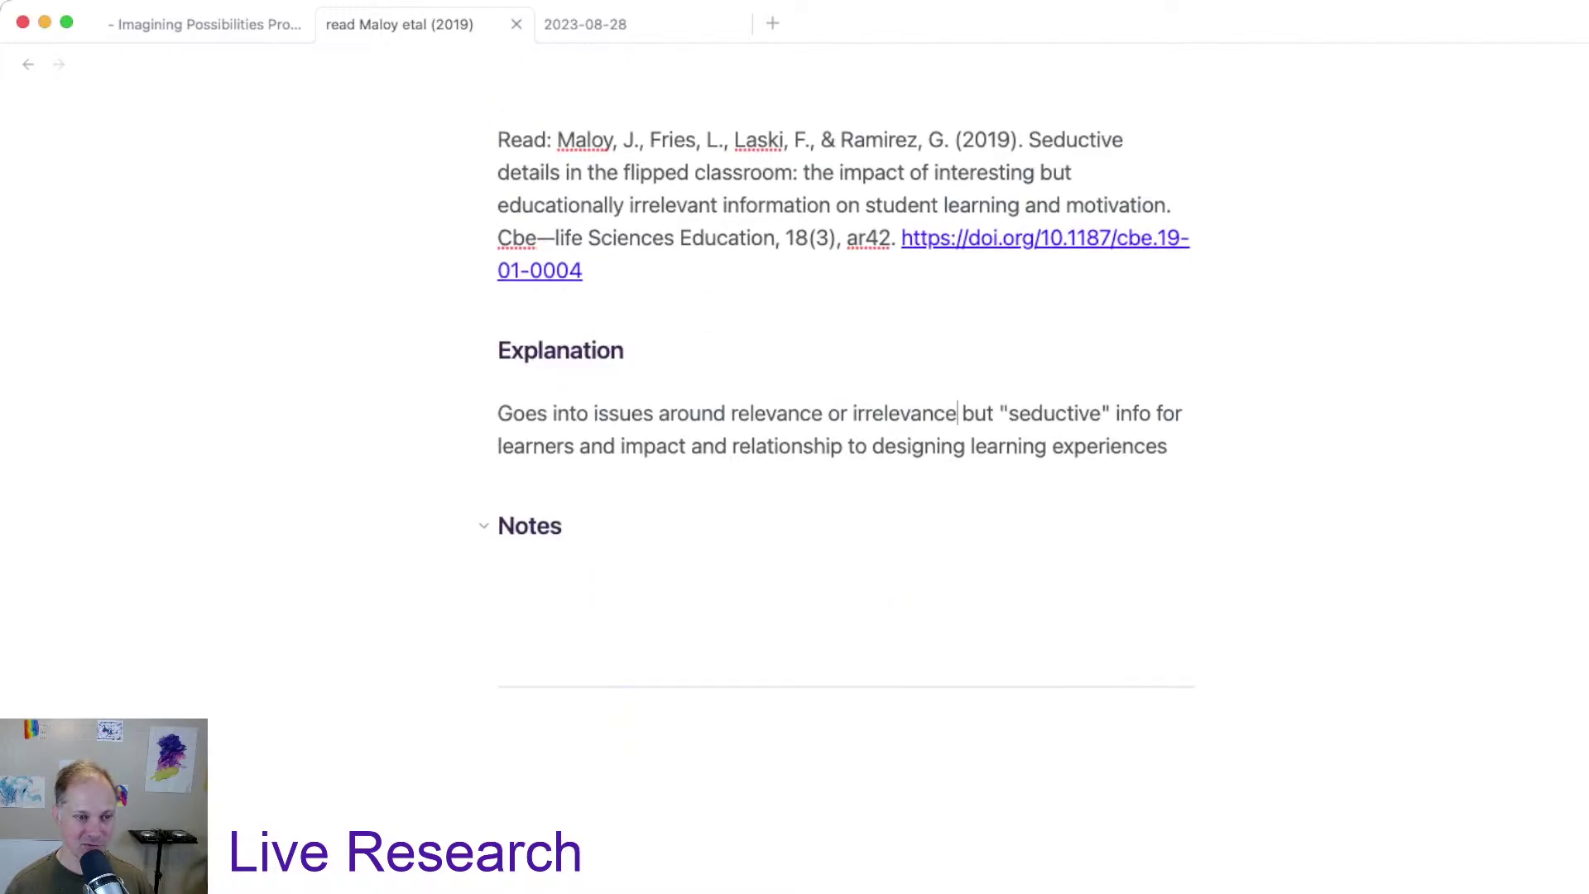
{"action": "left_click", "coordinate": [582, 525]}
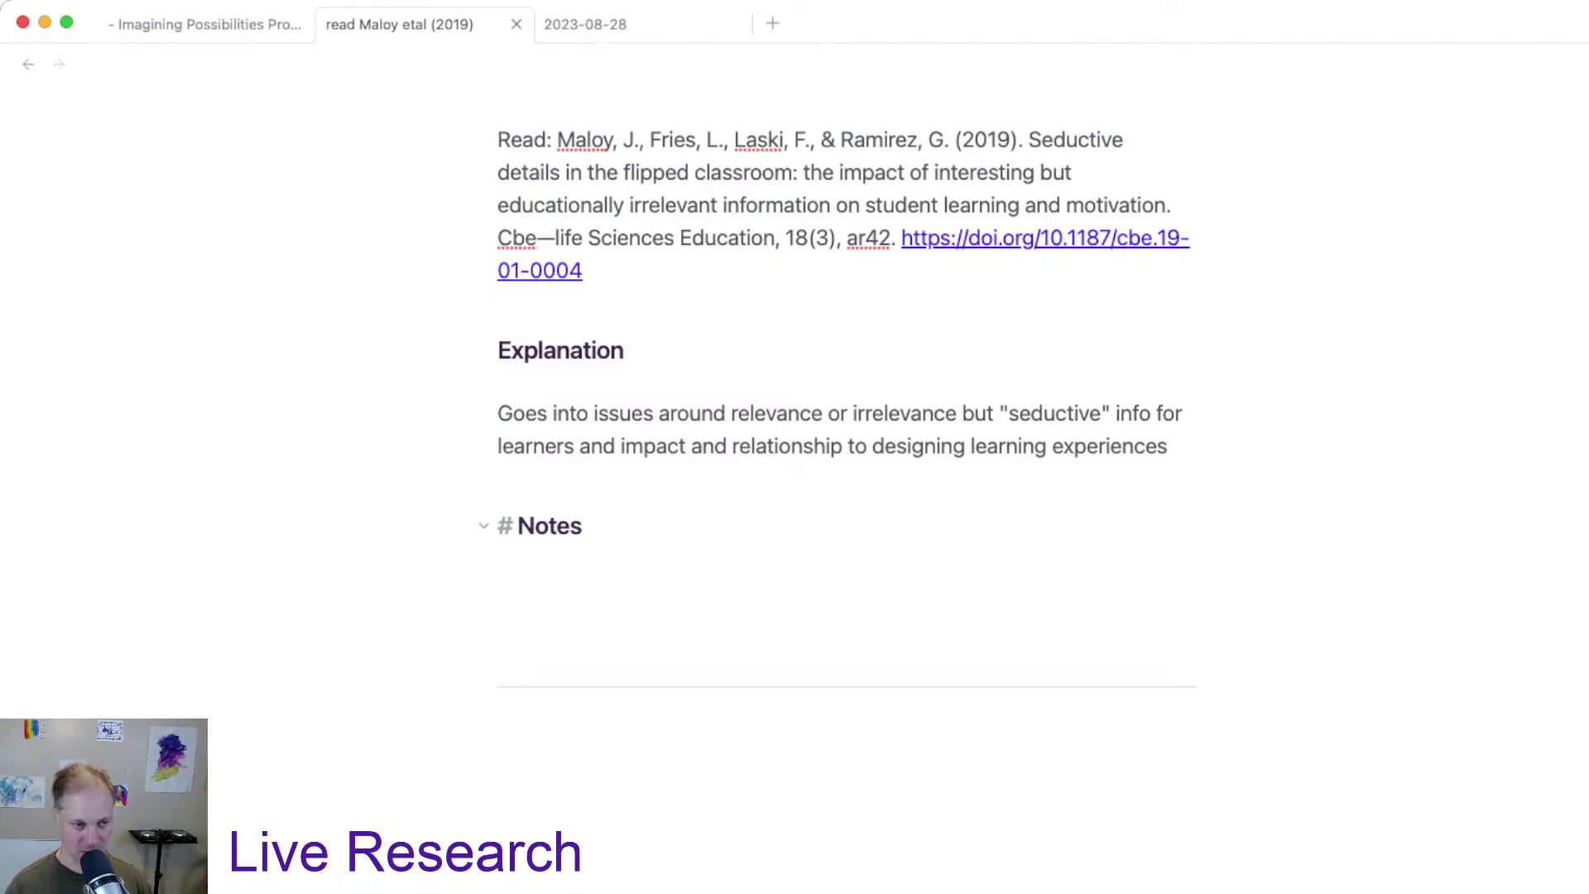
{"action": "key", "text": "Return"}
{"action": "key", "text": "super+v"}
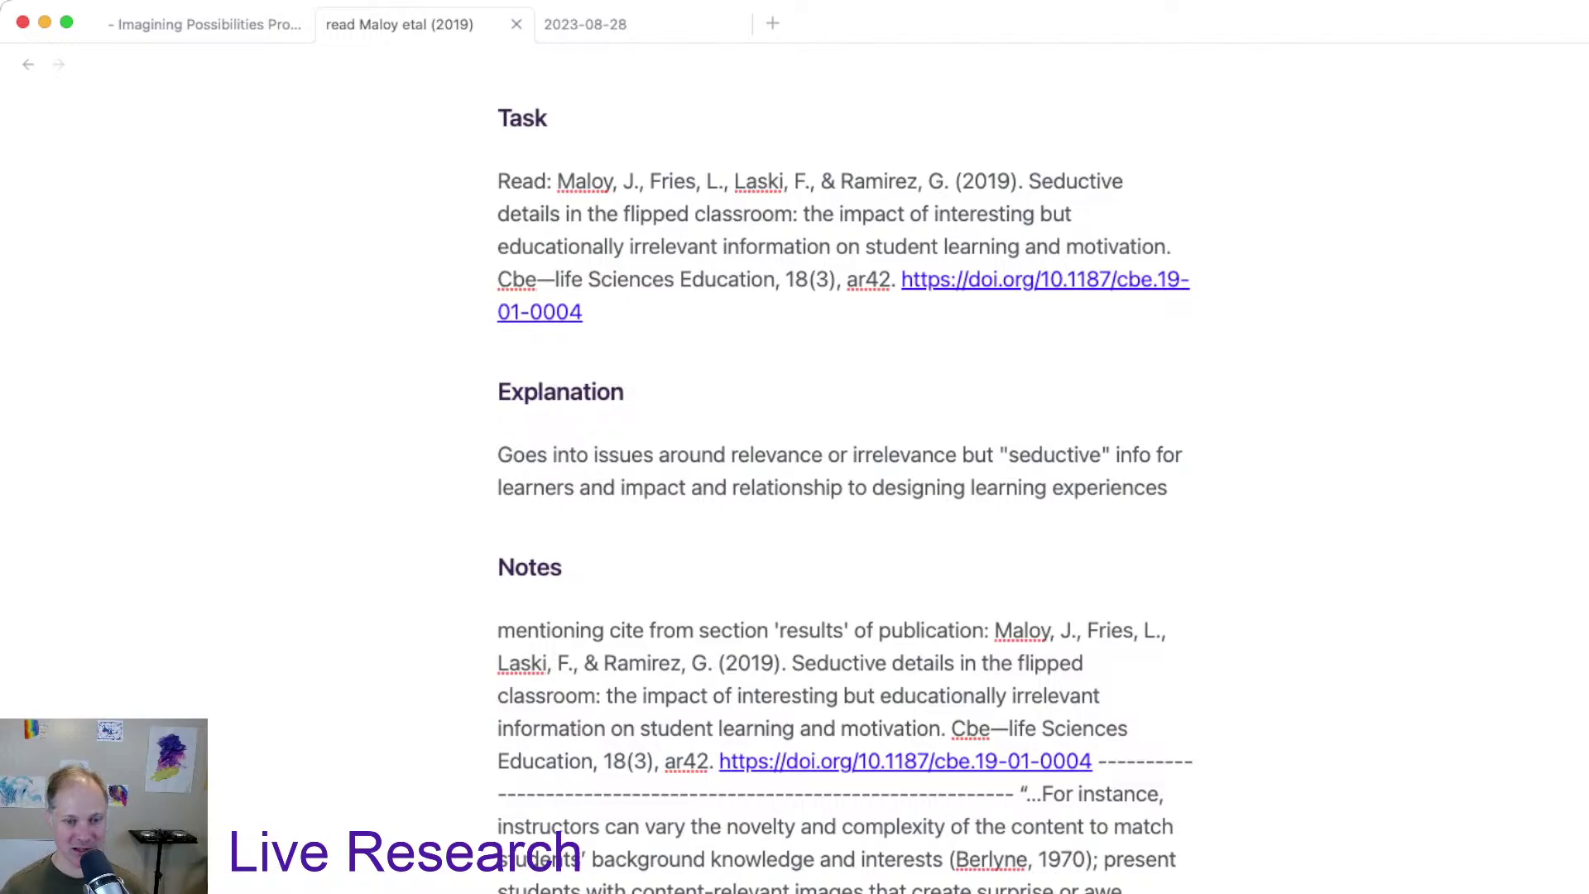
Step: Move the article reference in the pasted statement to its own paragraph after "mentioning cite from section 'results' of publication:"
{"action": "left_click", "coordinate": [994, 630]}
{"action": "key", "text": "Return"}
{"action": "key", "text": "Return"}
{"action": "scroll", "coordinate": [844, 496], "scroll_direction": "down", "scroll_amount": 5}
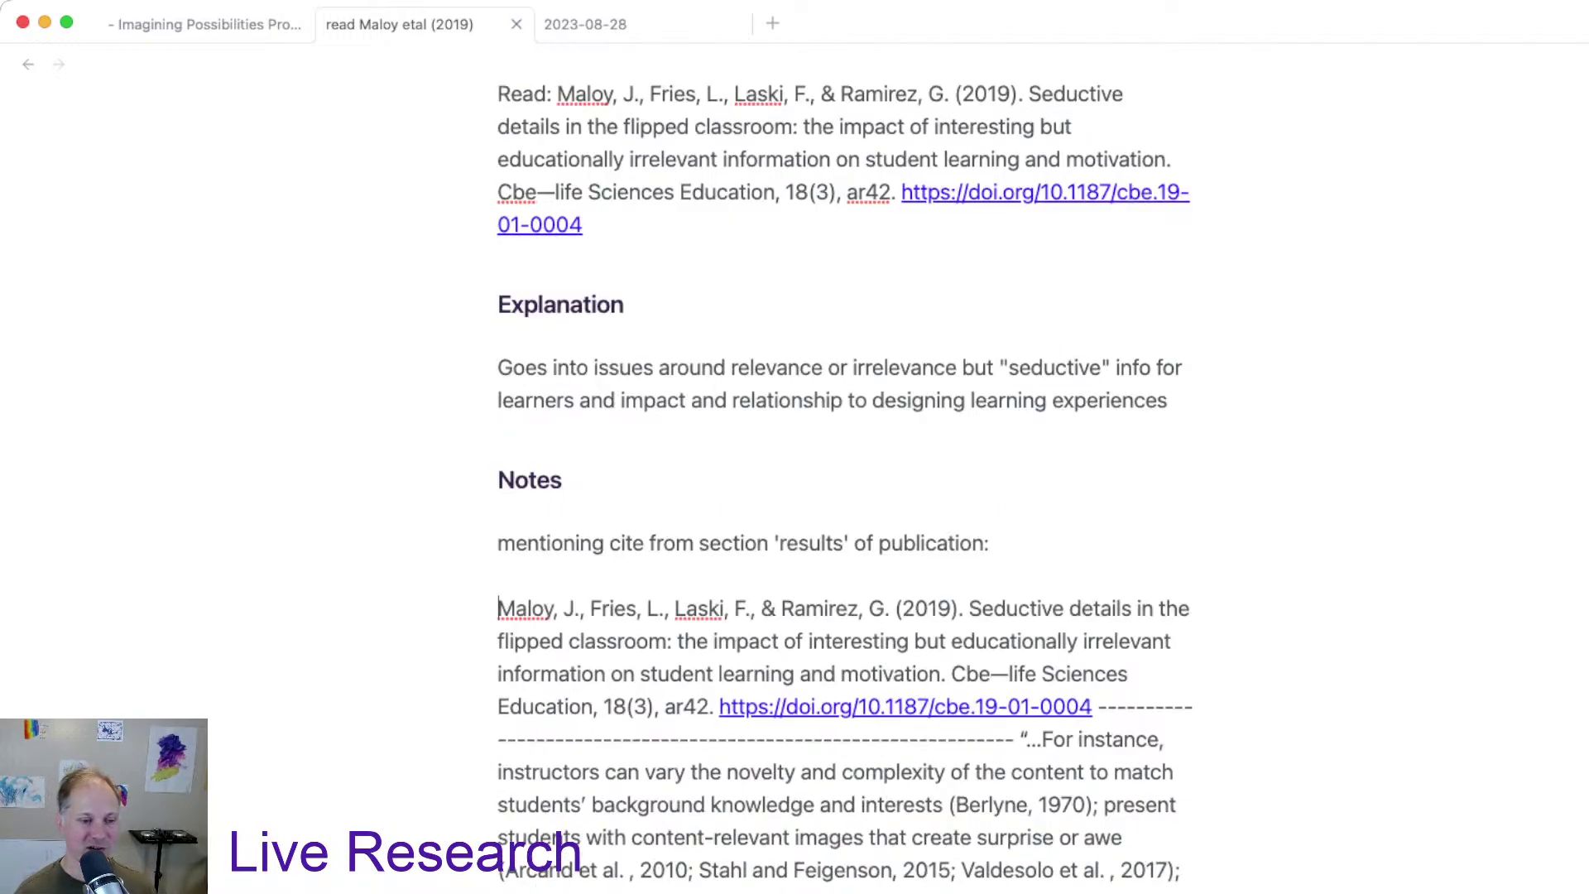
Step: Review the reading task note from its properties through its notes, and return to the ImaginingPossibilities Text Project table
{"action": "scroll", "coordinate": [844, 497], "scroll_direction": "down", "scroll_amount": 10}
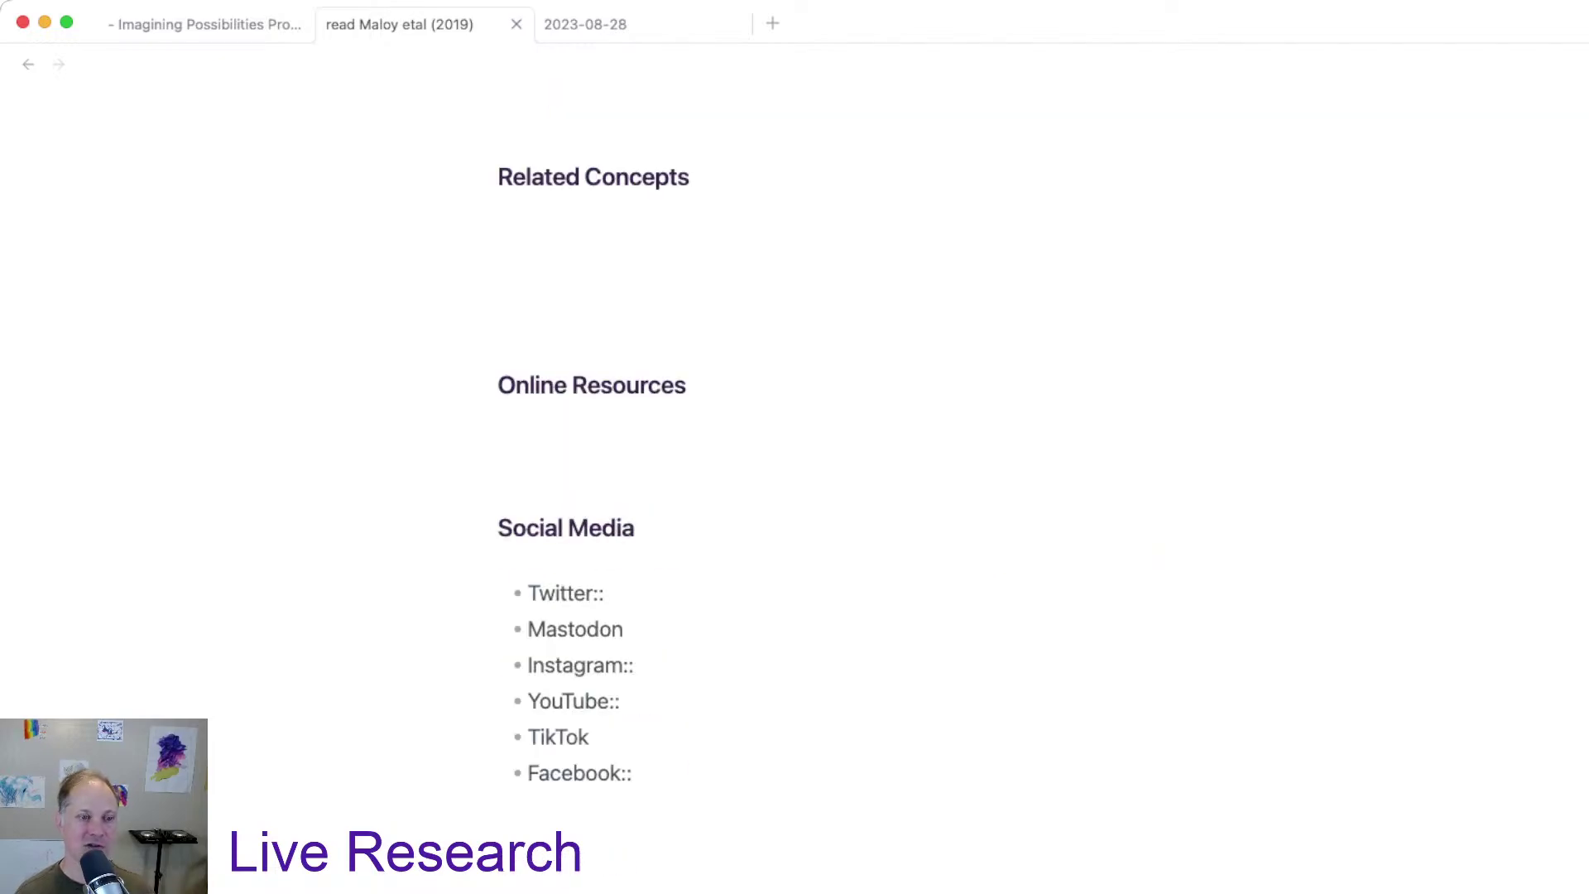
{"action": "scroll", "coordinate": [844, 496], "scroll_direction": "down", "scroll_amount": 3}
{"action": "scroll", "coordinate": [844, 497], "scroll_direction": "up", "scroll_amount": 12}
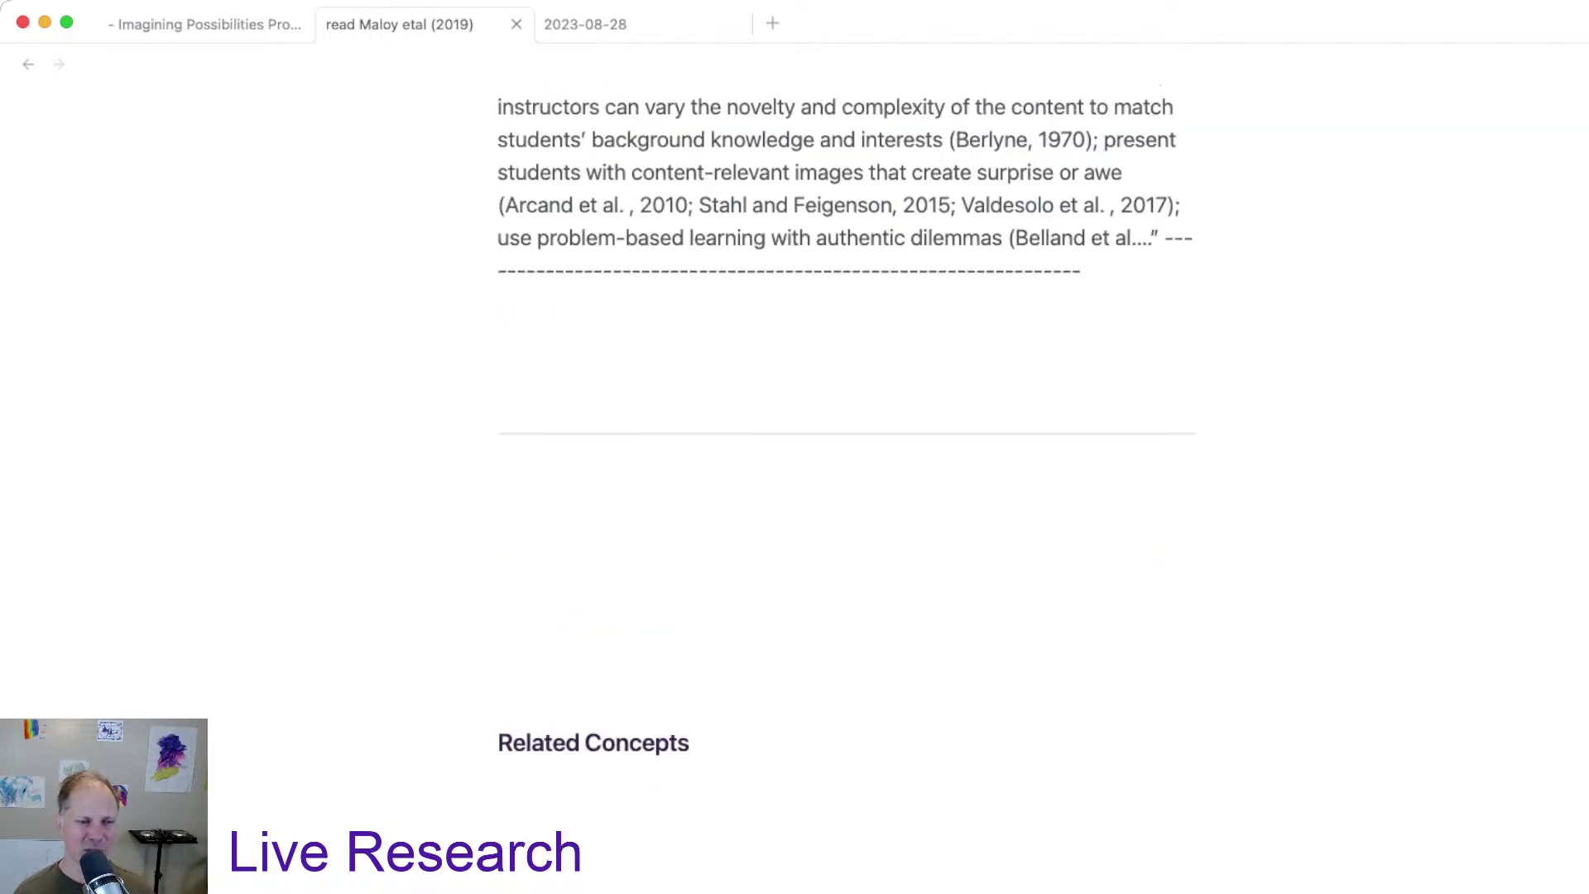
{"action": "scroll", "coordinate": [844, 497], "scroll_direction": "up", "scroll_amount": 15}
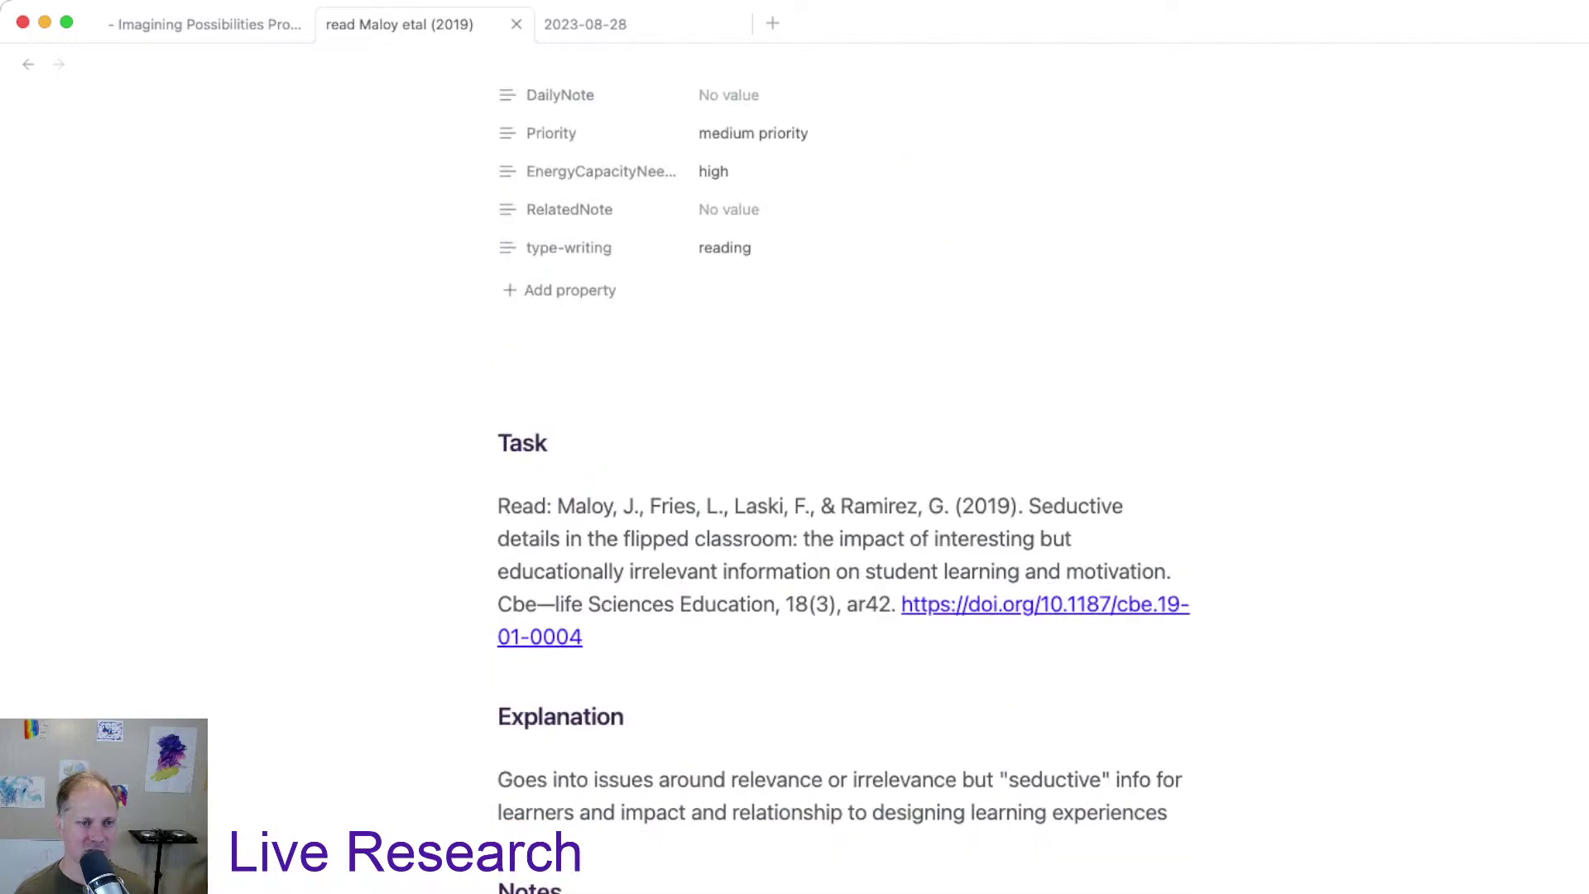
{"action": "scroll", "coordinate": [844, 496], "scroll_direction": "up", "scroll_amount": 2}
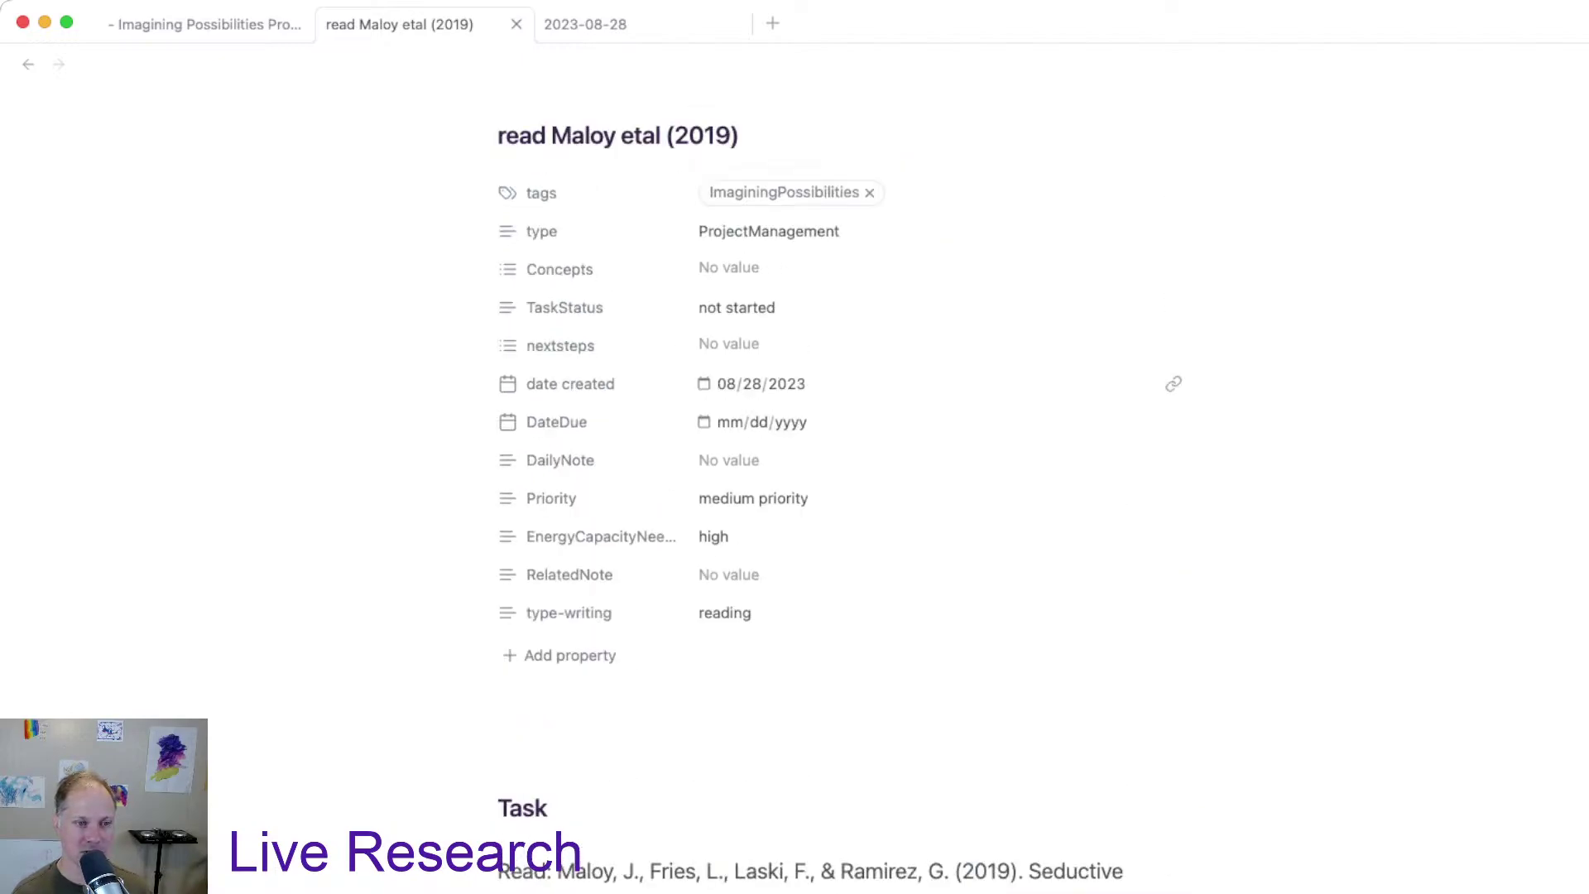
{"action": "scroll", "coordinate": [844, 496], "scroll_direction": "down", "scroll_amount": 15}
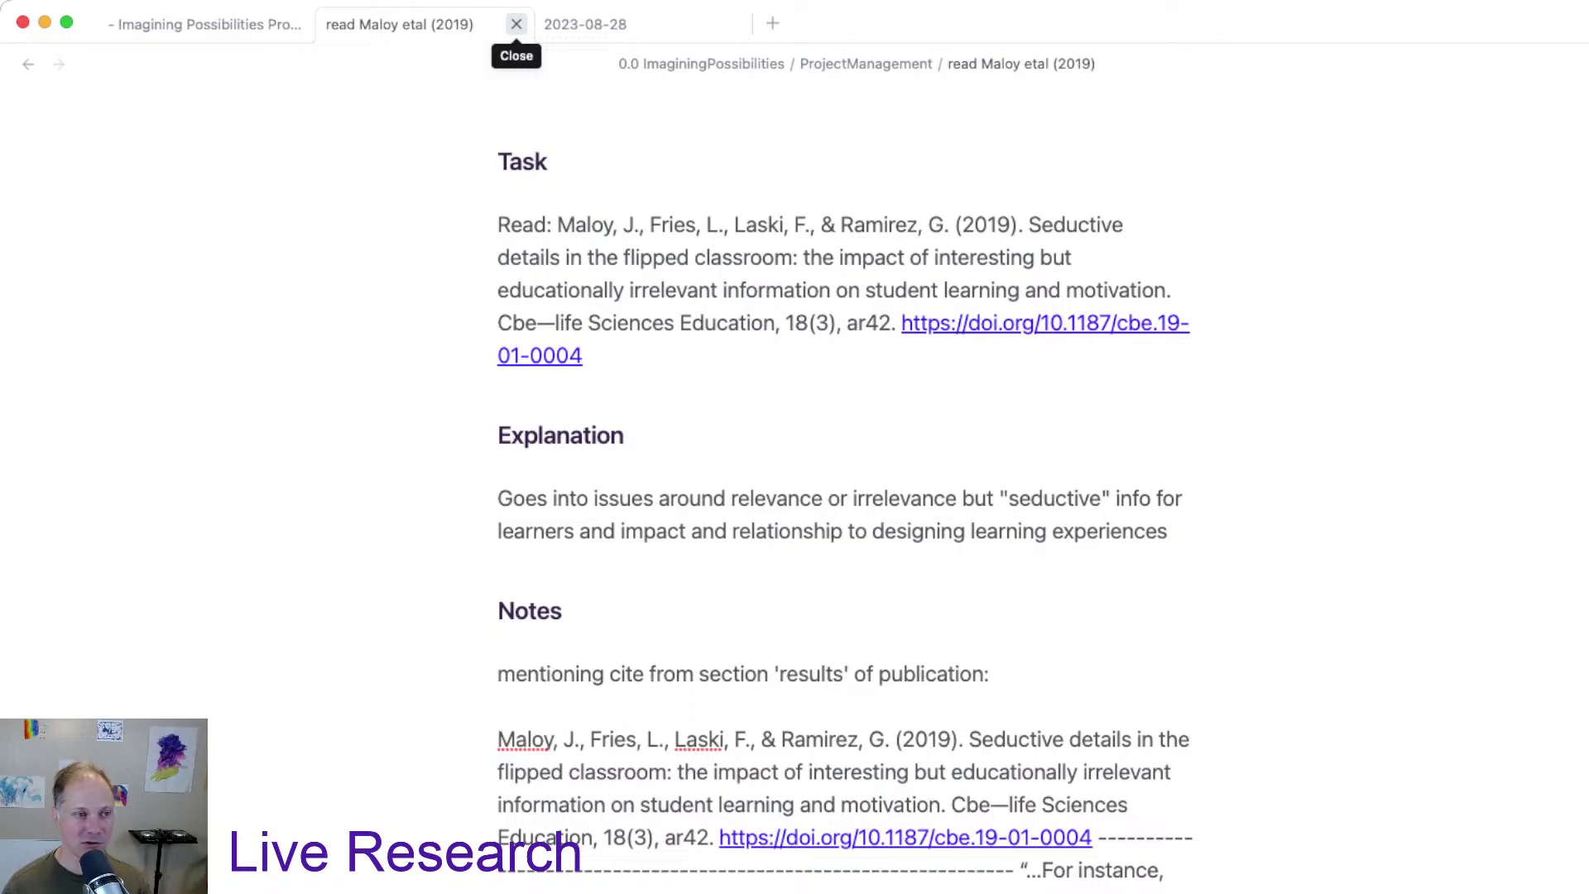
{"action": "left_click", "coordinate": [28, 64]}
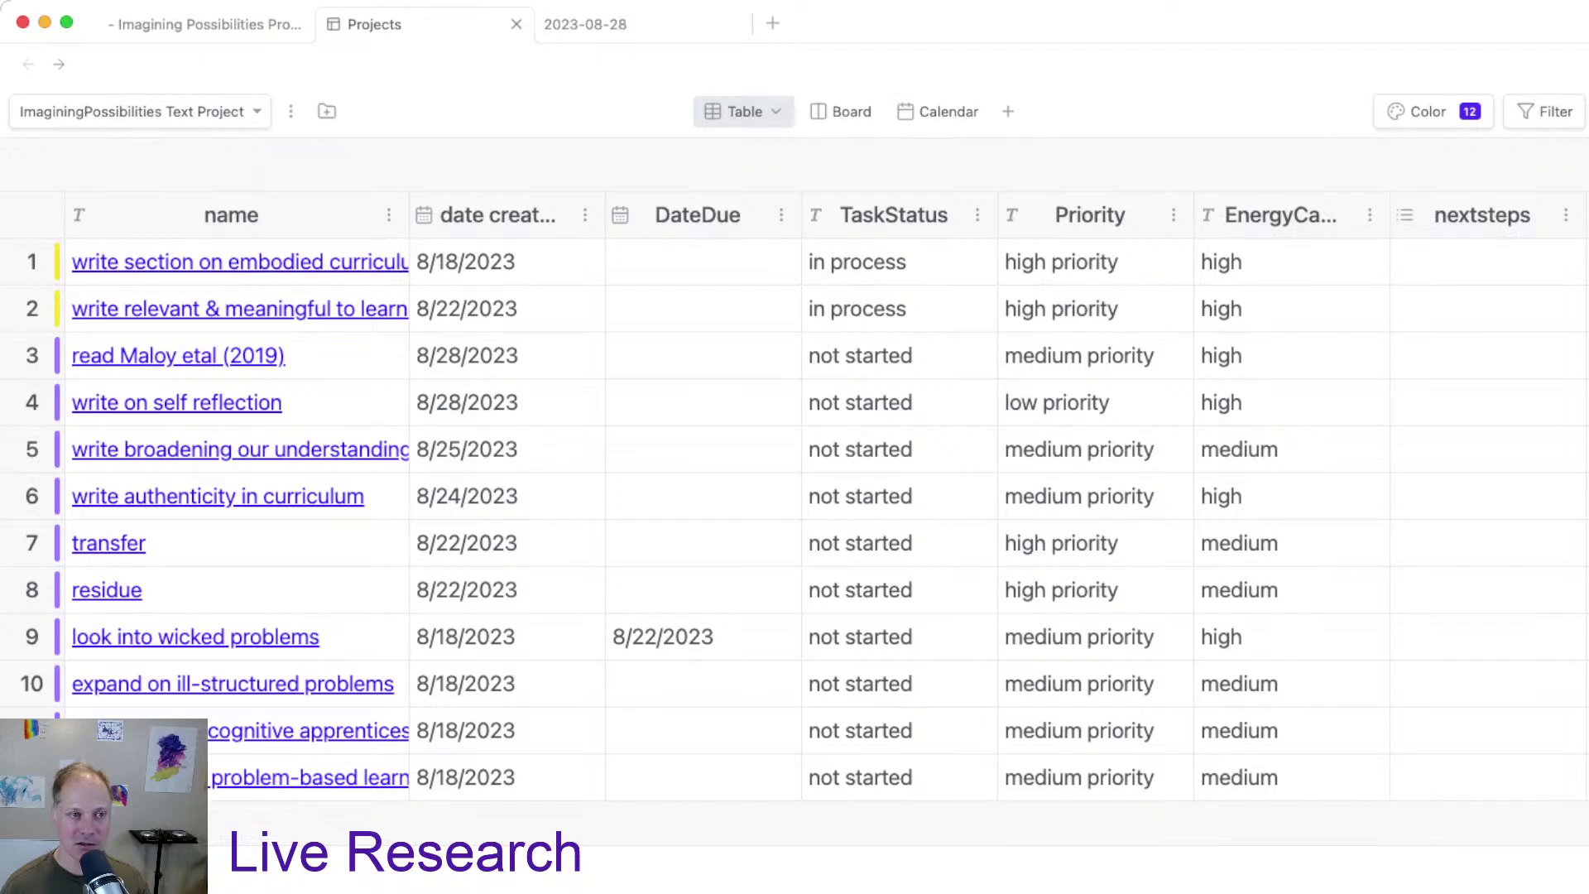
Step: Switch to the scite search in the browser and open the seductive details article's citation report in a new tab
{"action": "key", "text": "super+Tab"}
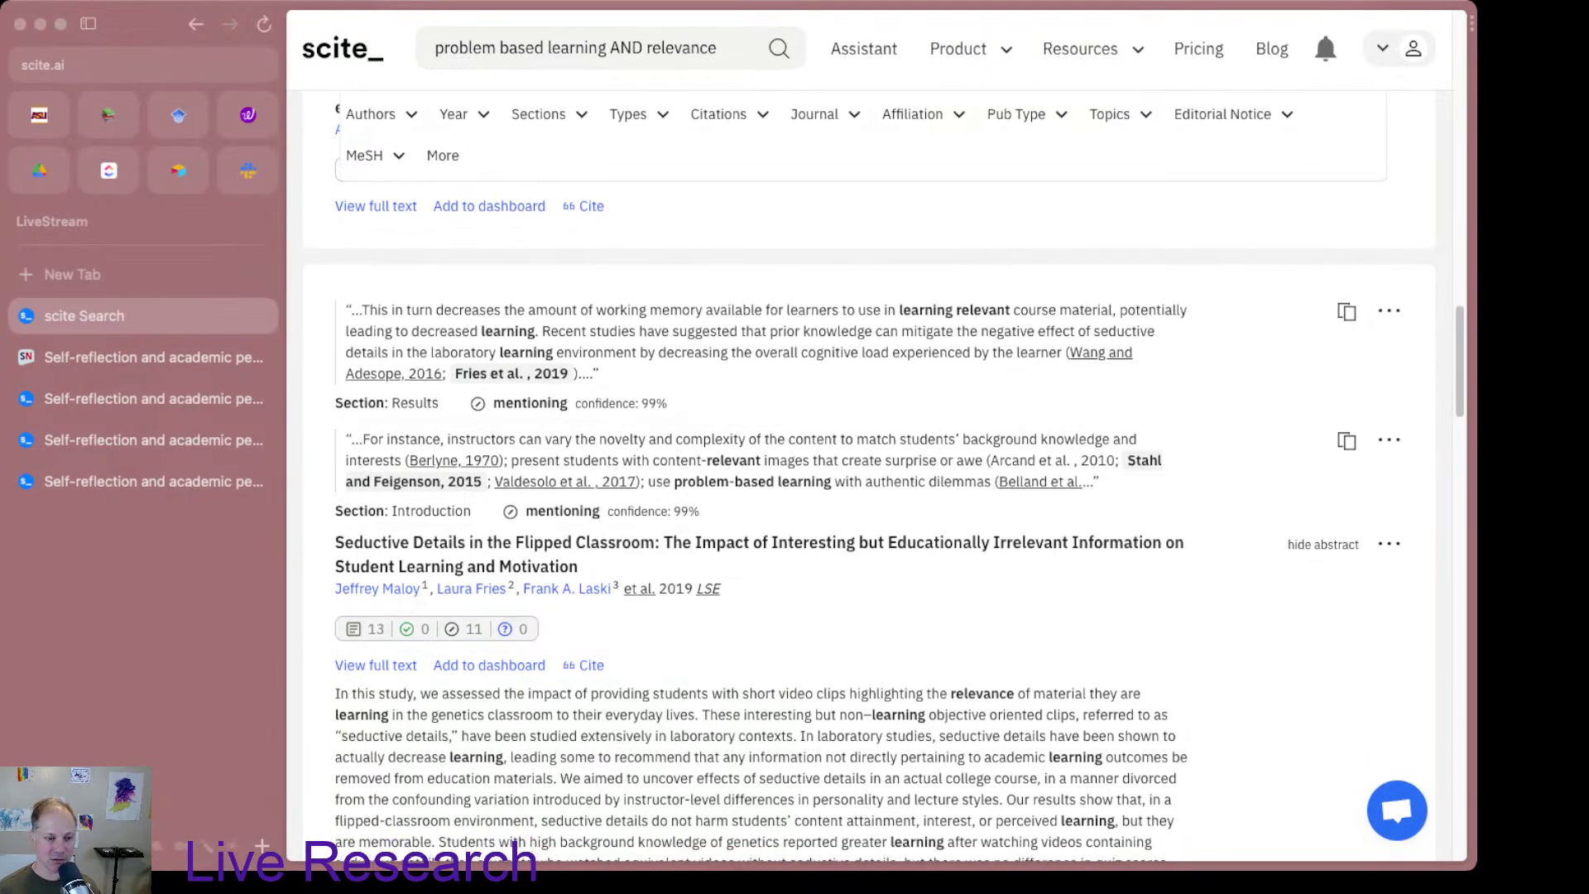
{"action": "scroll", "coordinate": [407, 637], "scroll_direction": "down", "scroll_amount": 1}
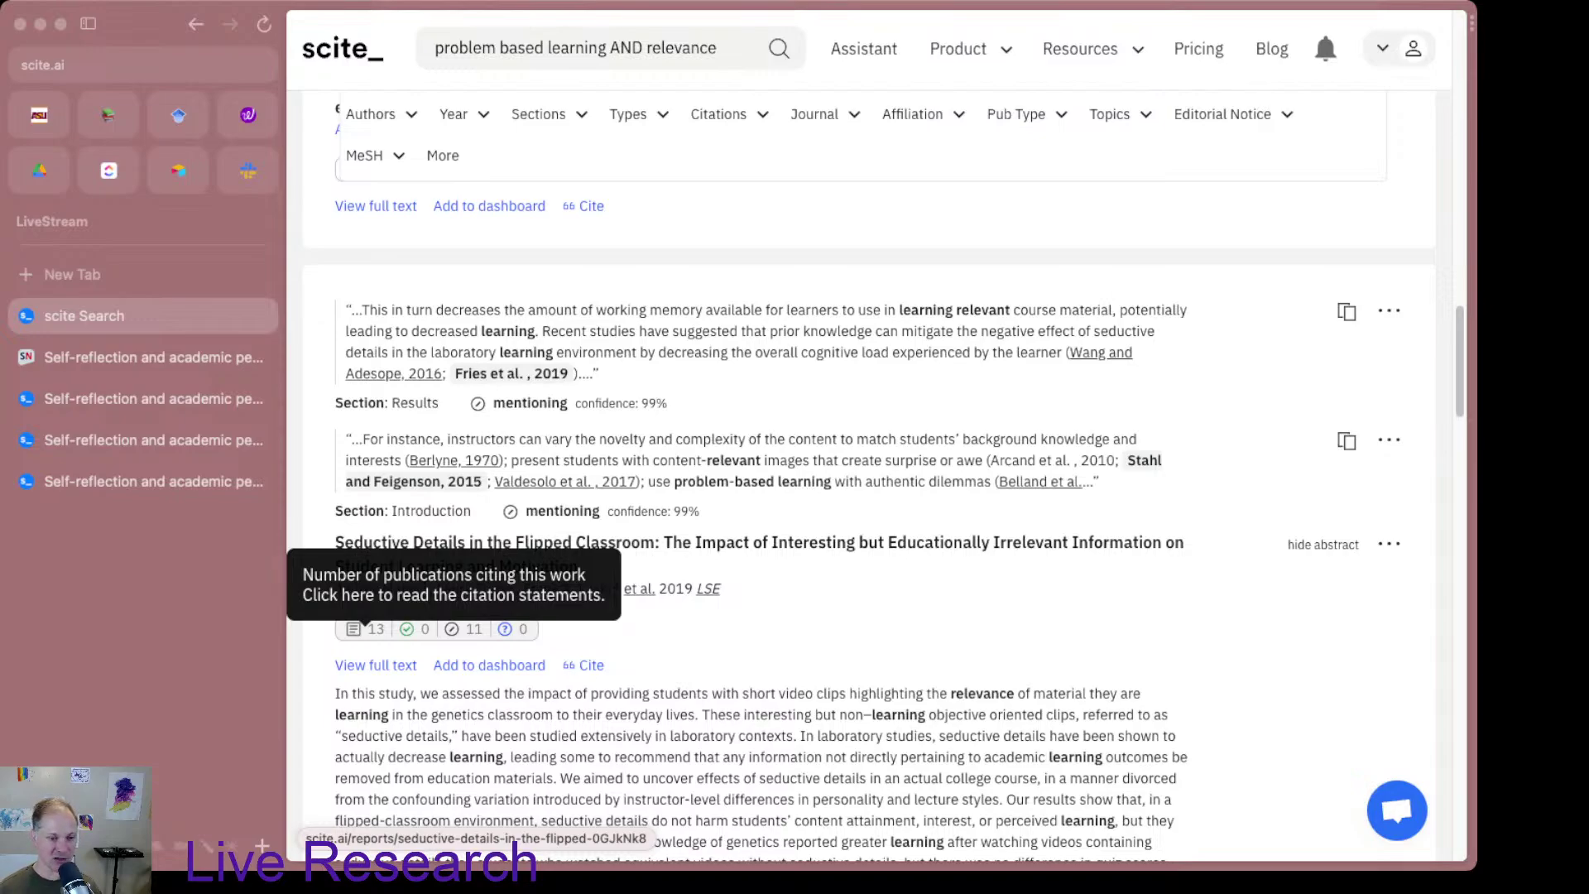
{"action": "left_click", "coordinate": [365, 628], "text": "super"}
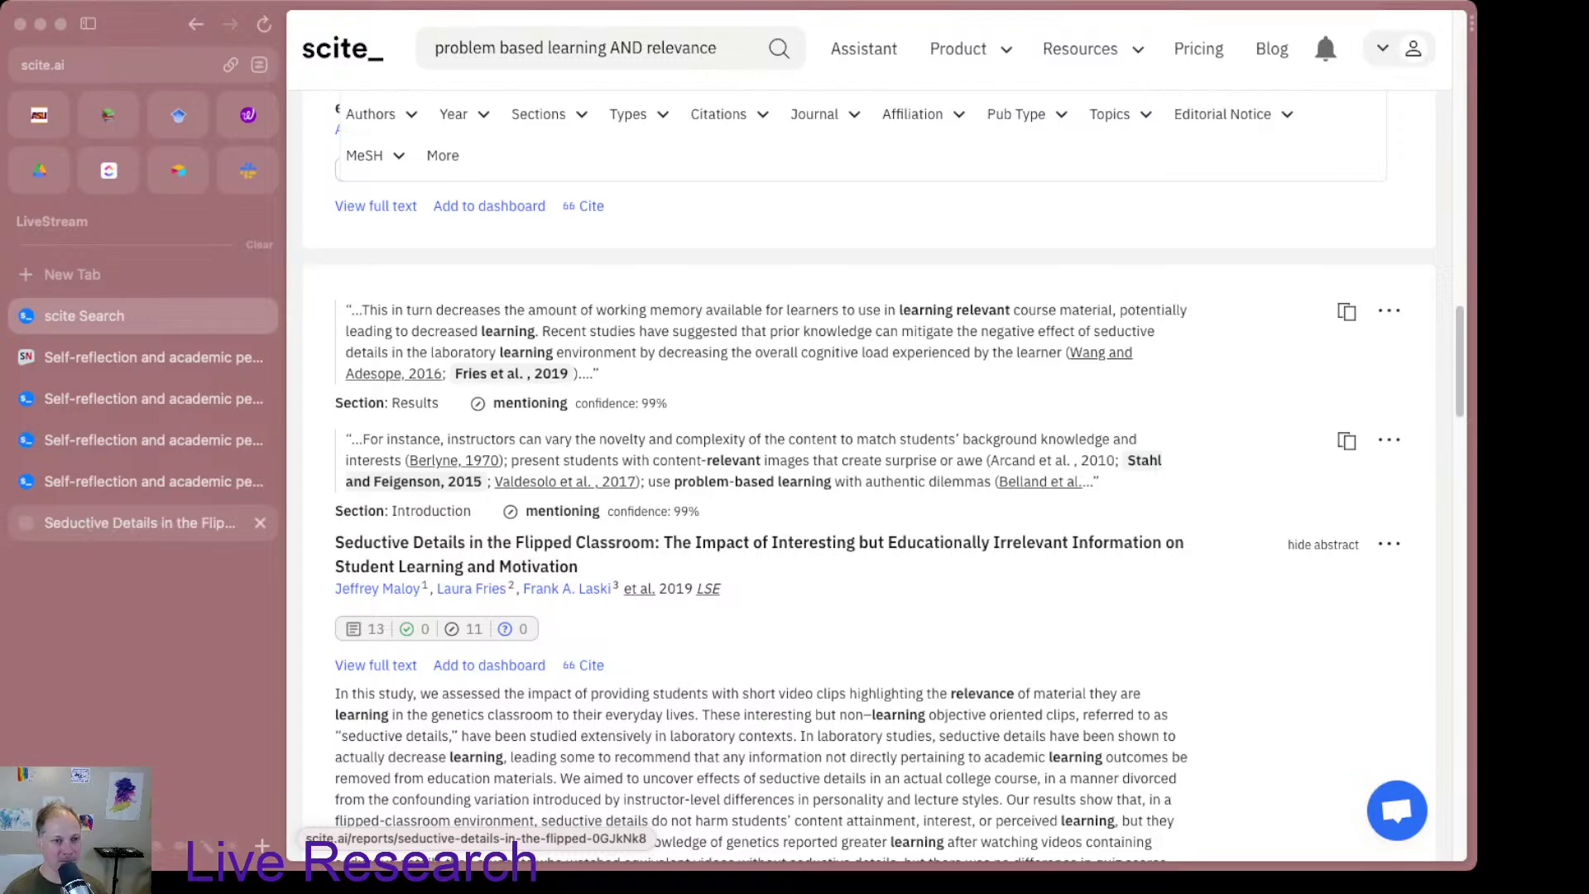
{"action": "key", "text": "ctrl+Tab"}
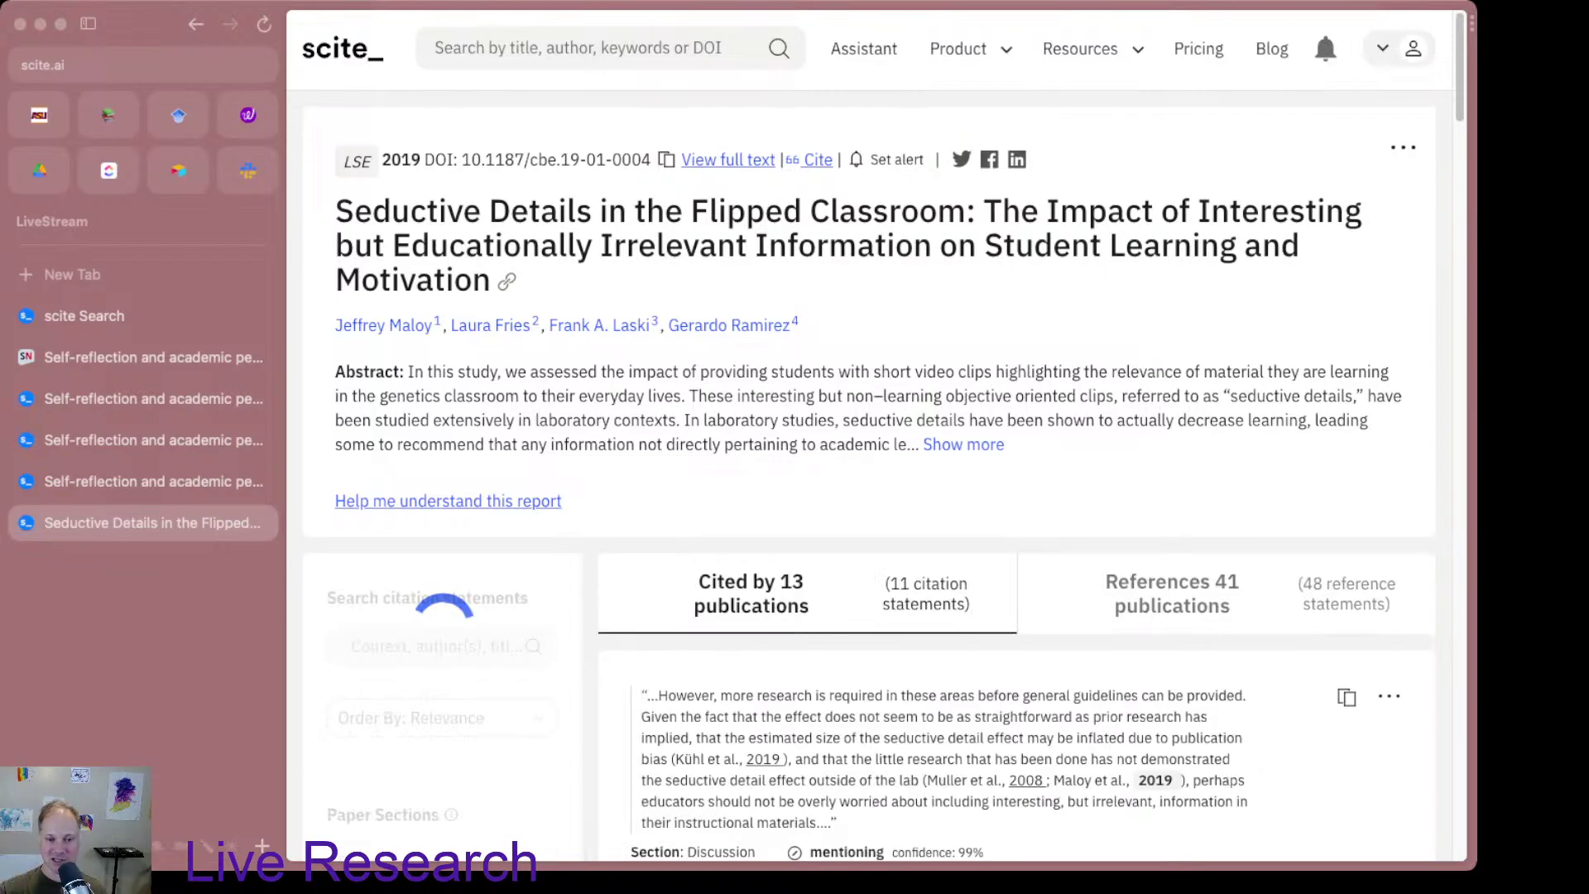
Step: Skim the report's "Cited by" list to see which publications cite the seductive details article and in what context
{"action": "scroll", "coordinate": [869, 456], "scroll_direction": "down", "scroll_amount": 3}
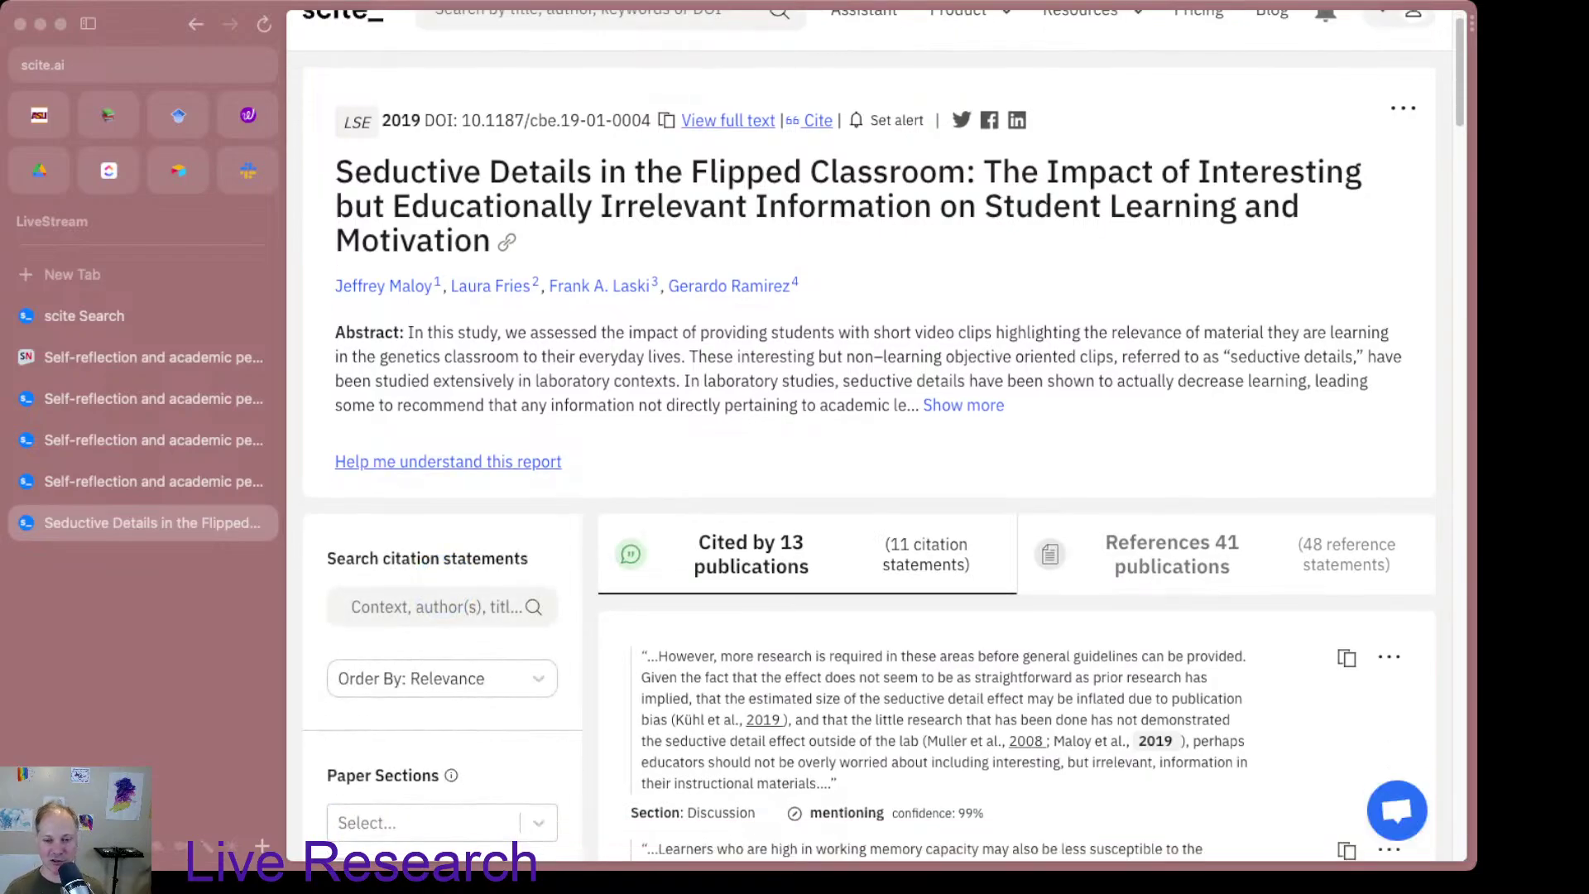
{"action": "scroll", "coordinate": [869, 455], "scroll_direction": "down", "scroll_amount": 3}
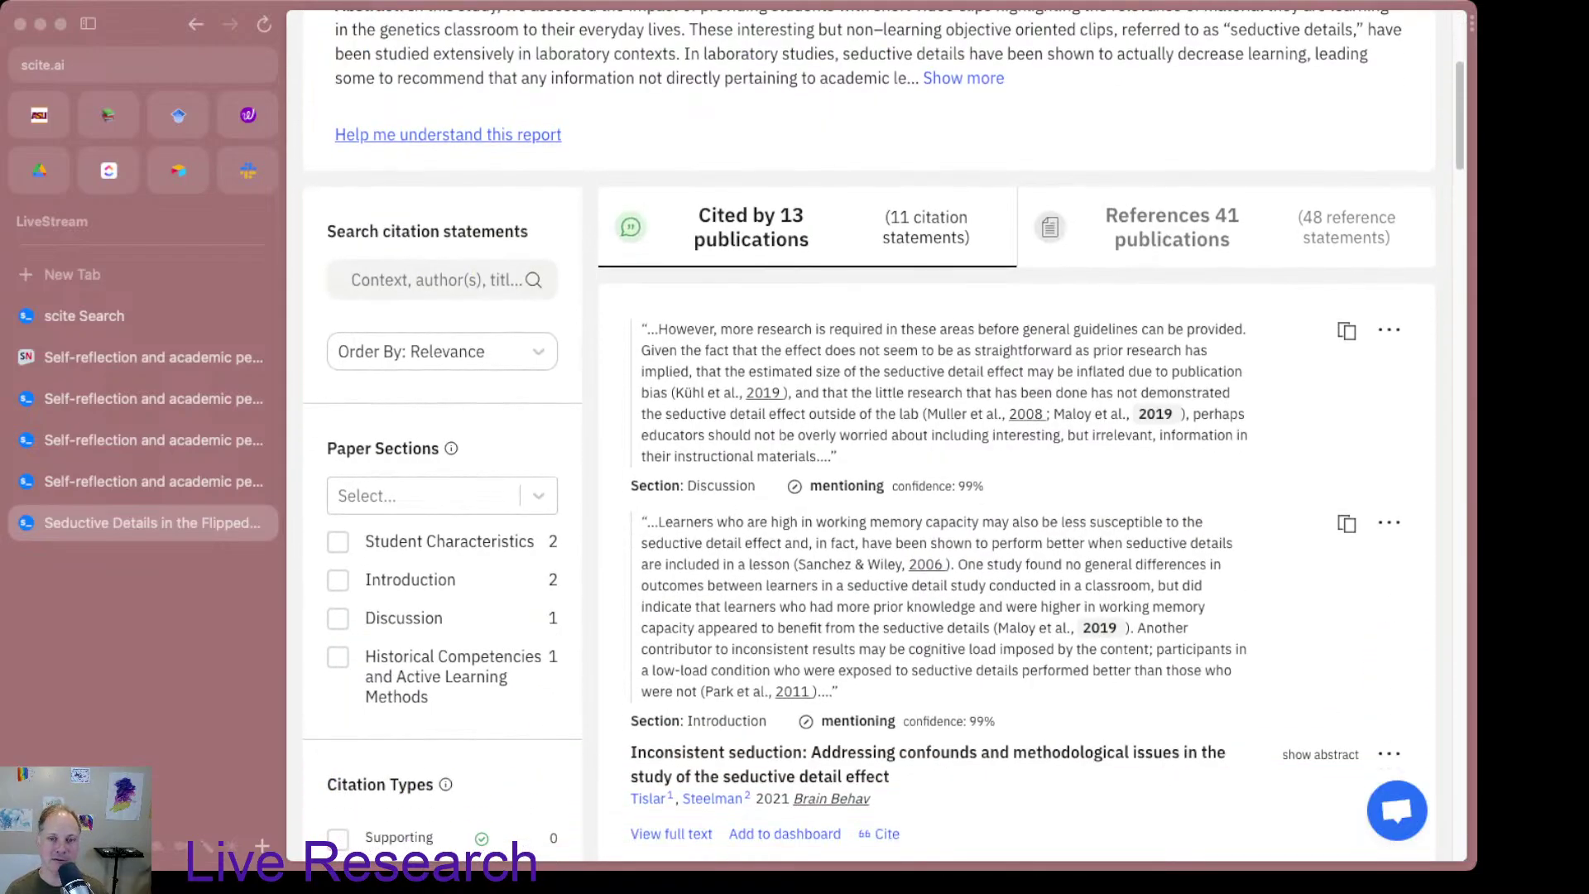
{"action": "scroll", "coordinate": [869, 455], "scroll_direction": "down", "scroll_amount": 2}
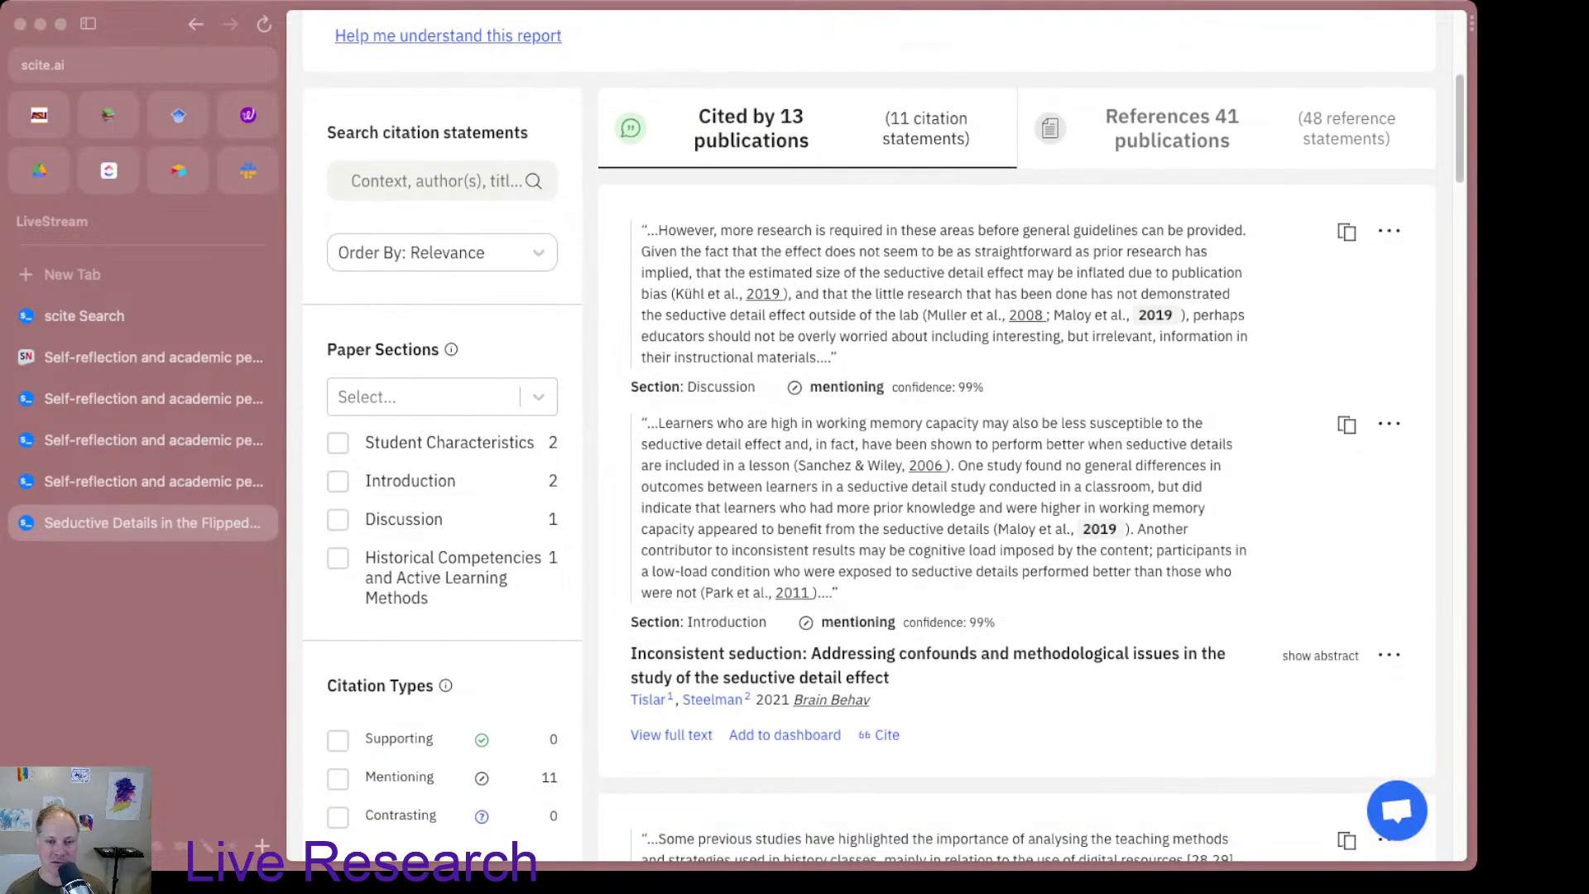
{"action": "scroll", "coordinate": [869, 455], "scroll_direction": "down", "scroll_amount": 1}
{"action": "scroll", "coordinate": [869, 455], "scroll_direction": "down", "scroll_amount": 5}
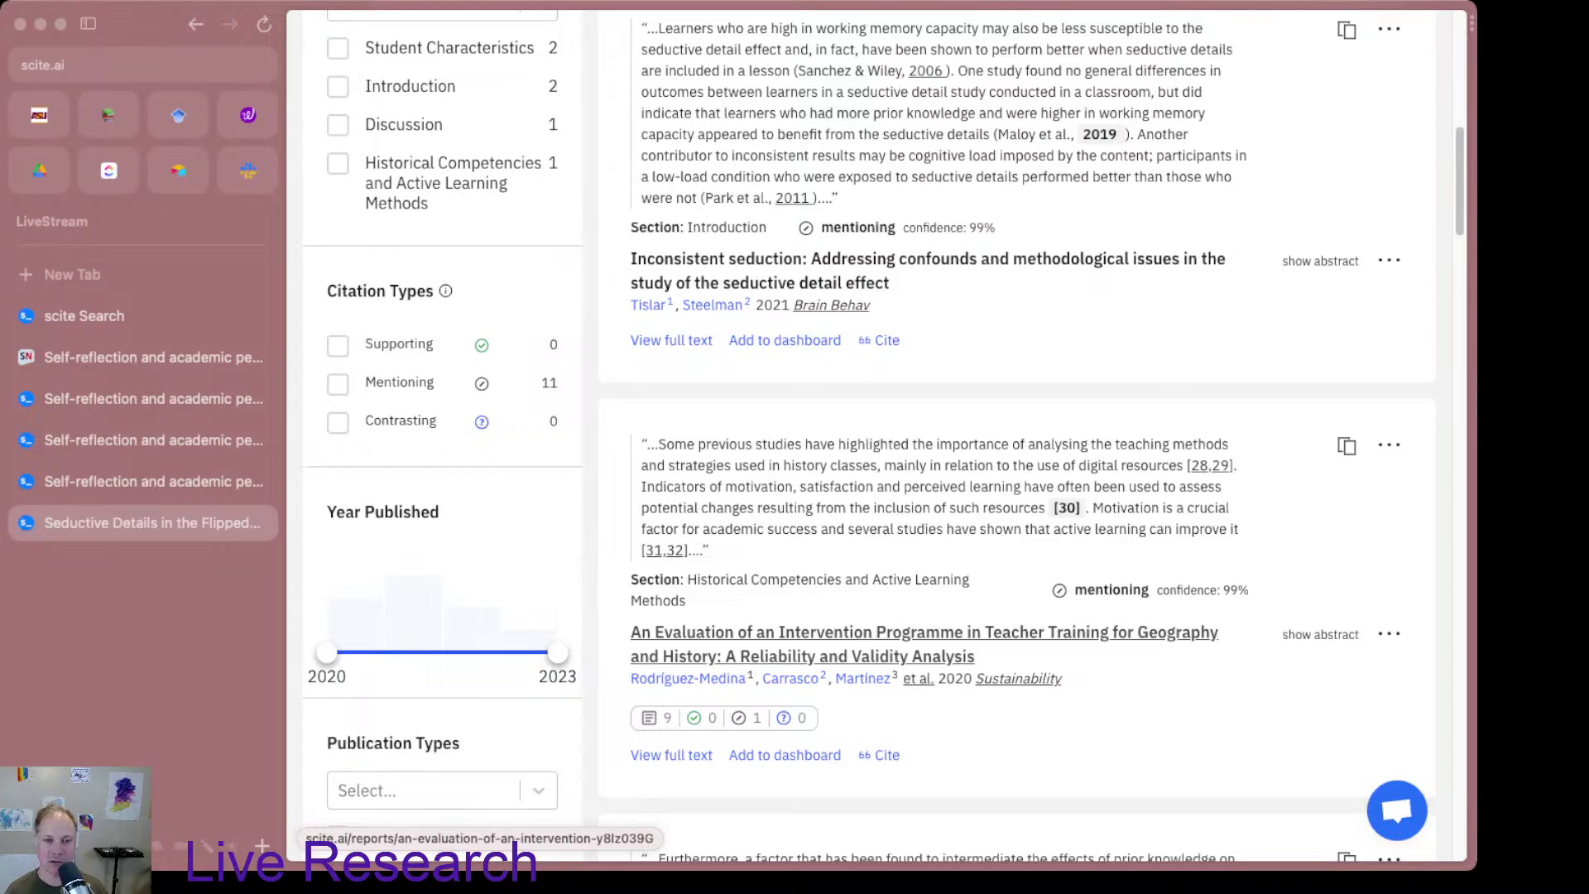
{"action": "scroll", "coordinate": [827, 643], "scroll_direction": "up", "scroll_amount": 3}
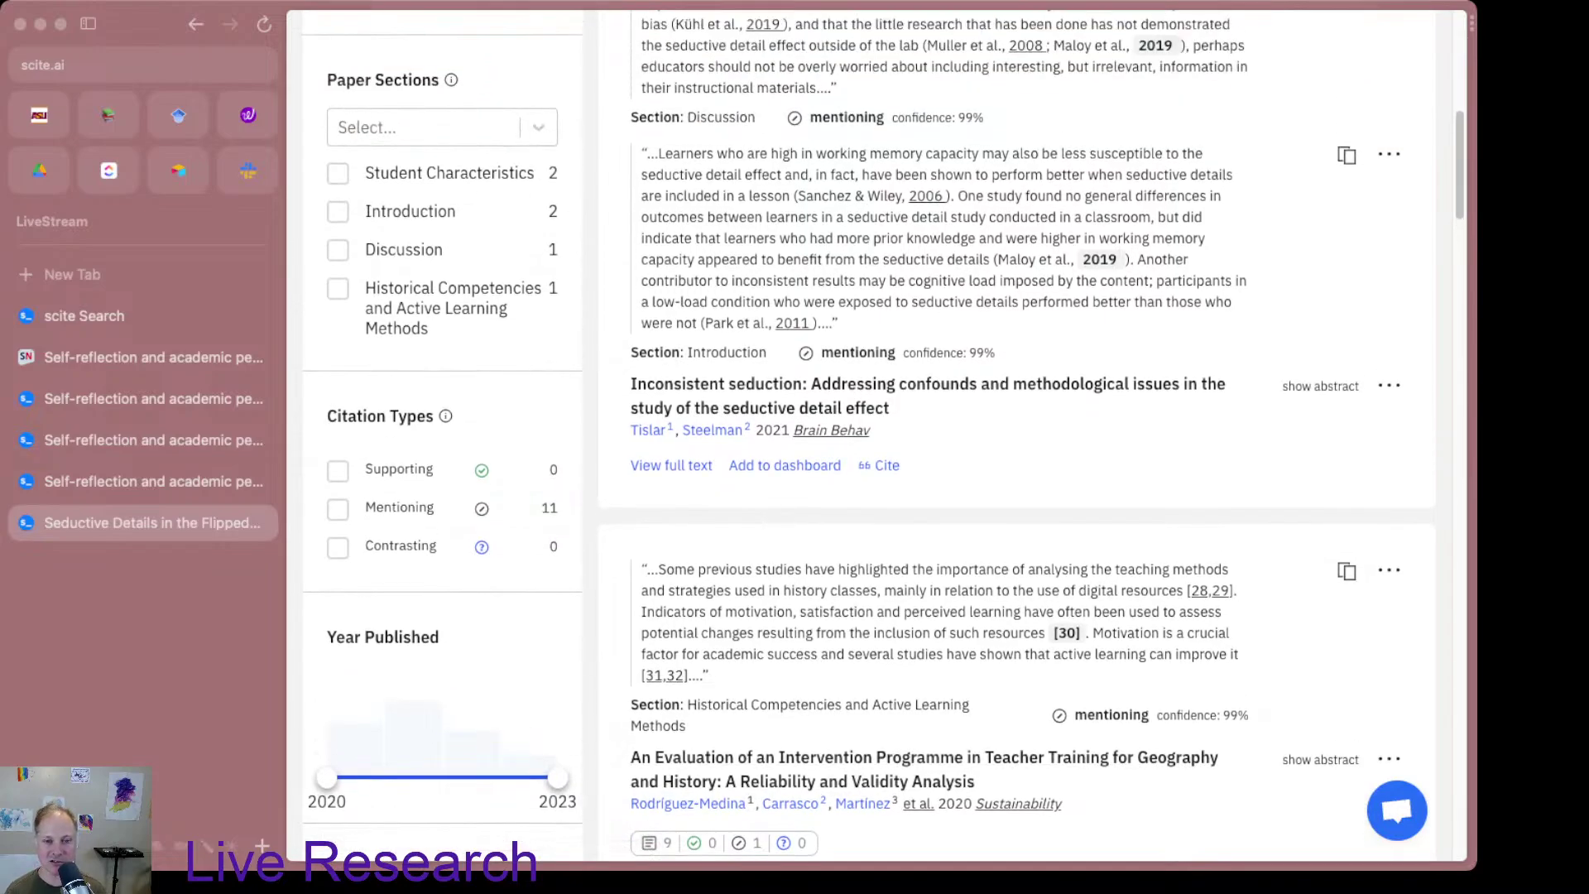
{"action": "scroll", "coordinate": [869, 455], "scroll_direction": "up", "scroll_amount": 6}
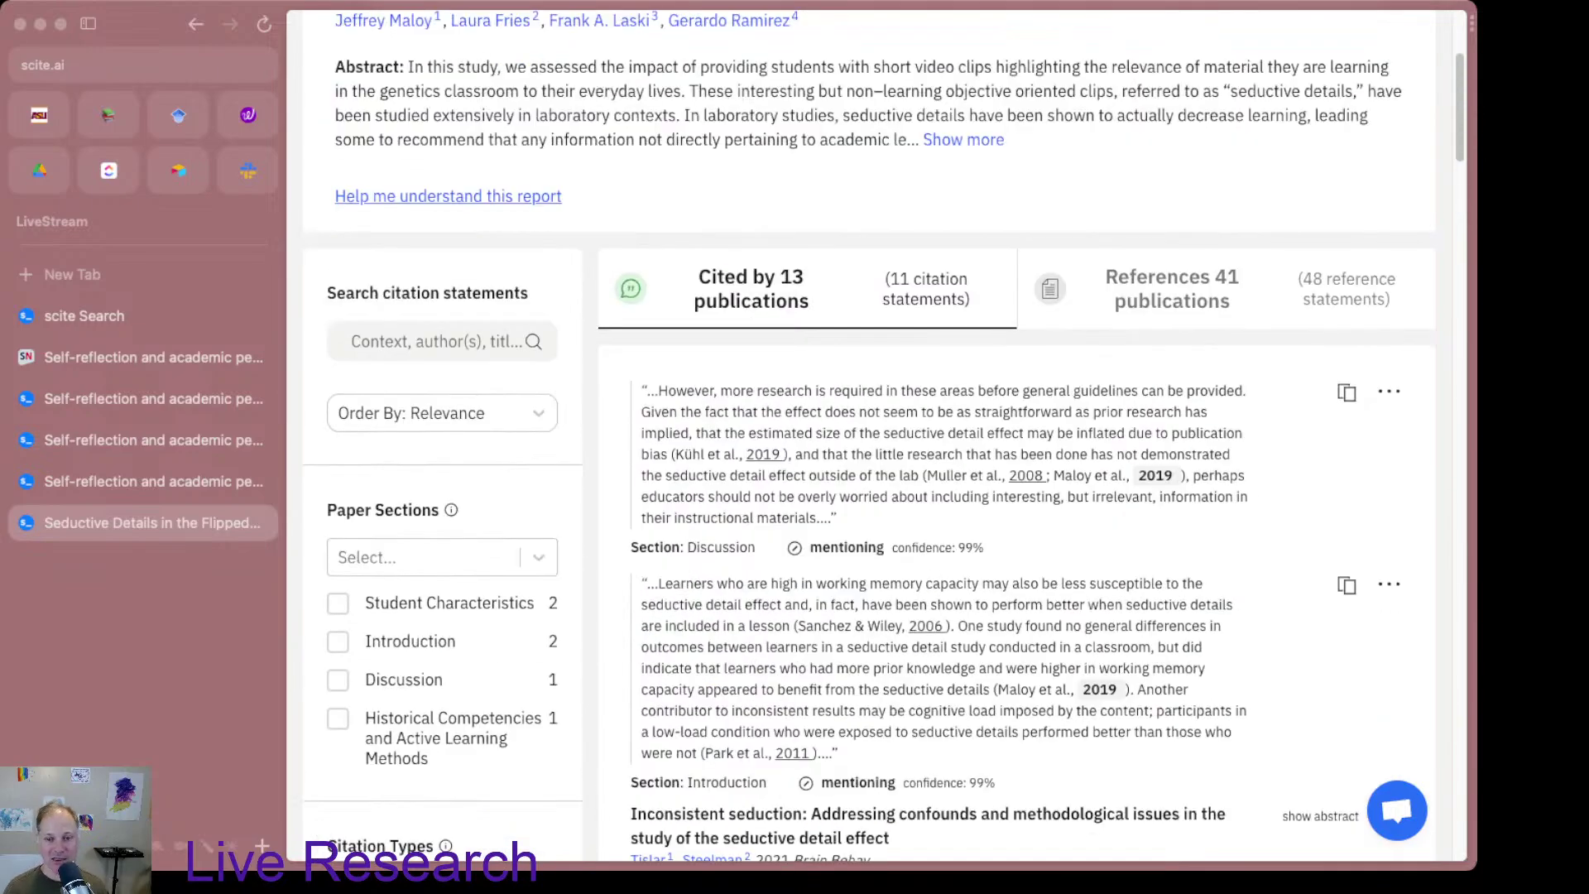
{"action": "scroll", "coordinate": [869, 455], "scroll_direction": "down", "scroll_amount": 2}
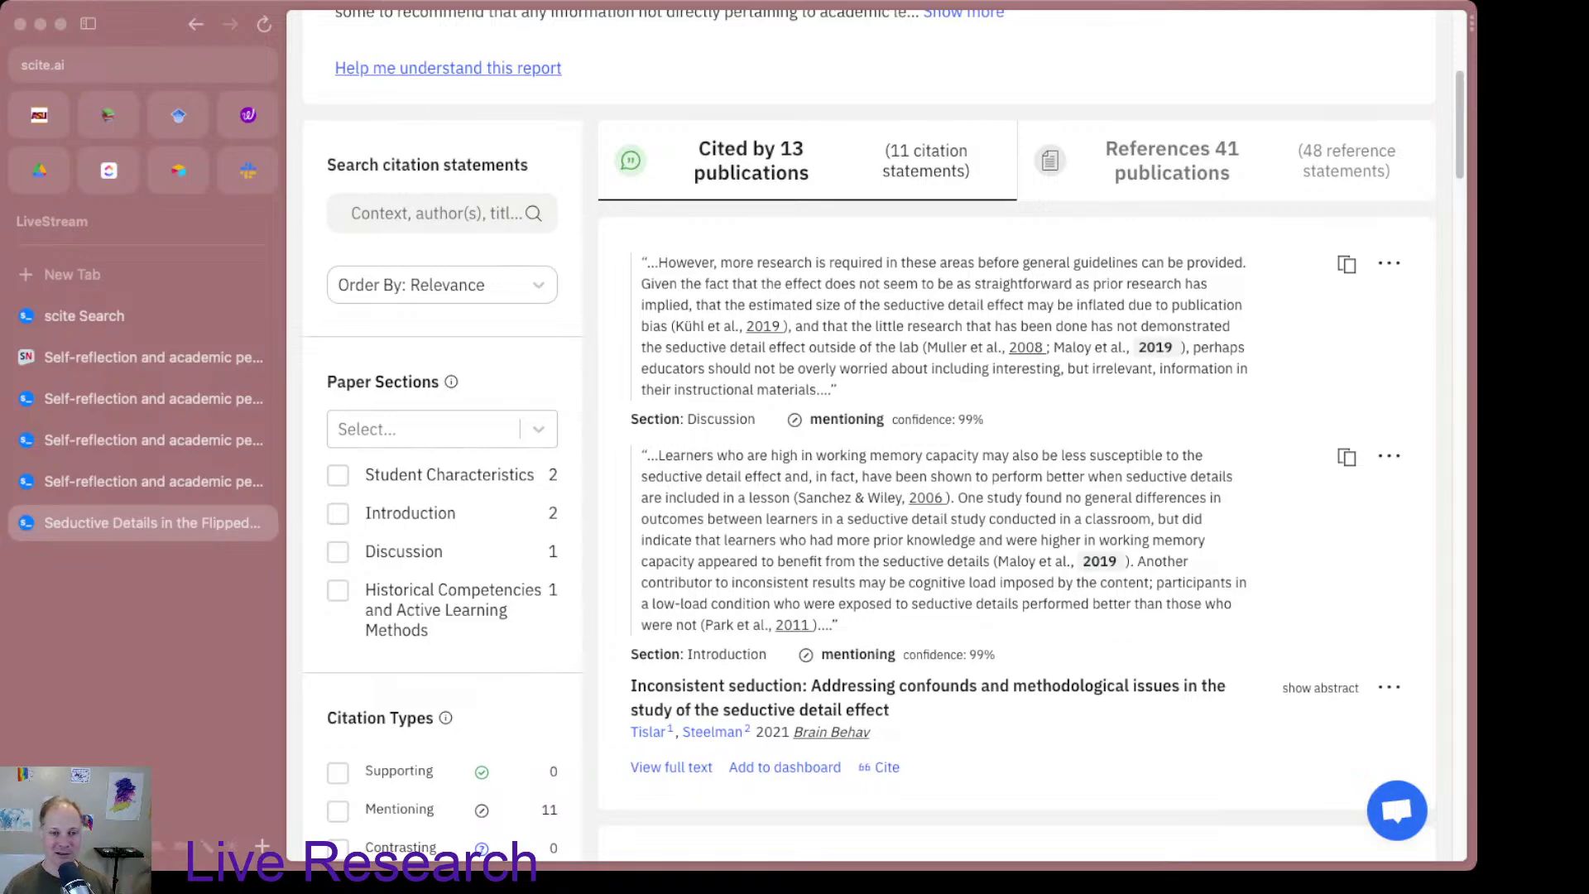
{"action": "scroll", "coordinate": [869, 435], "scroll_direction": "down", "scroll_amount": 1}
{"action": "scroll", "coordinate": [869, 435], "scroll_direction": "down", "scroll_amount": 10}
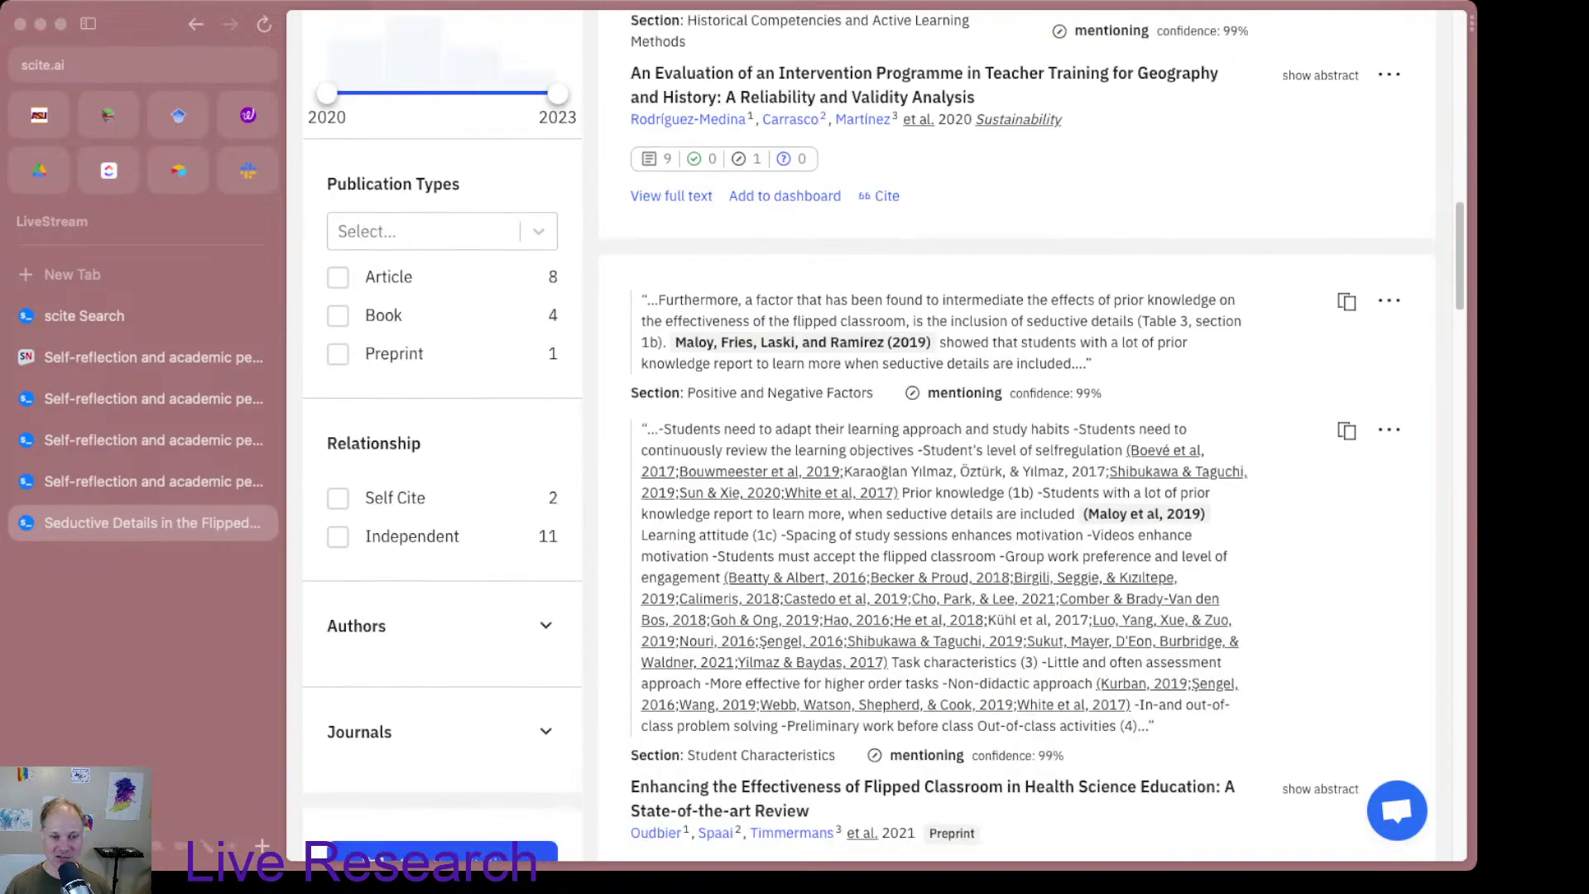
{"action": "scroll", "coordinate": [869, 435], "scroll_direction": "up", "scroll_amount": 12}
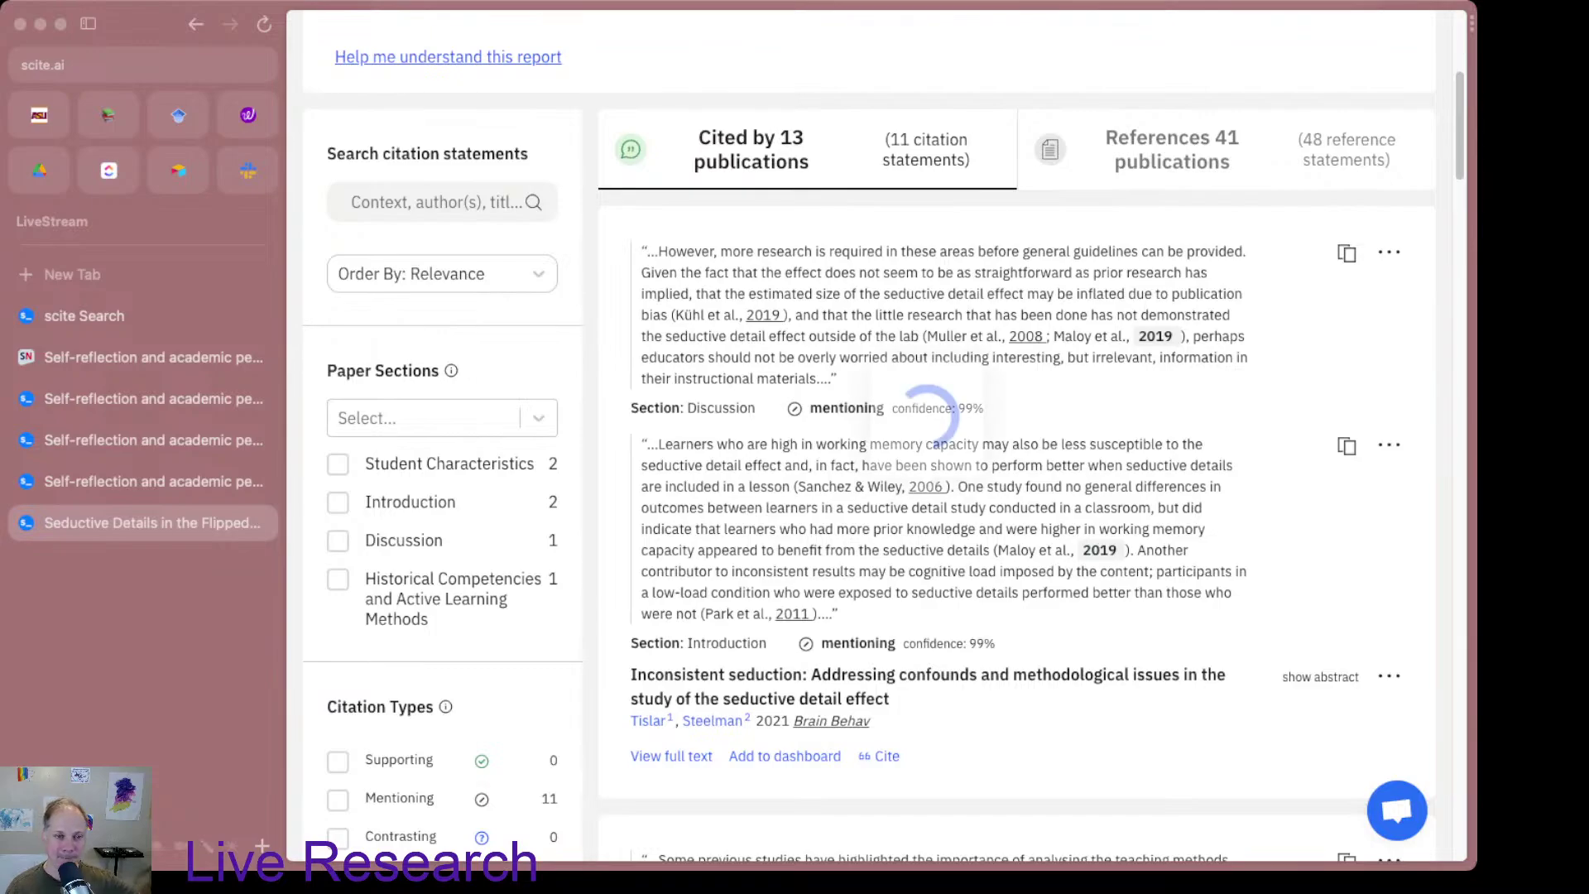
{"action": "scroll", "coordinate": [925, 488], "scroll_direction": "up", "scroll_amount": 2}
Step: Read the citation statements from "Inconsistent seduction" closely, and continue through the teacher-training and flipped classroom papers citing the article
{"action": "scroll", "coordinate": [869, 436], "scroll_direction": "down", "scroll_amount": 1}
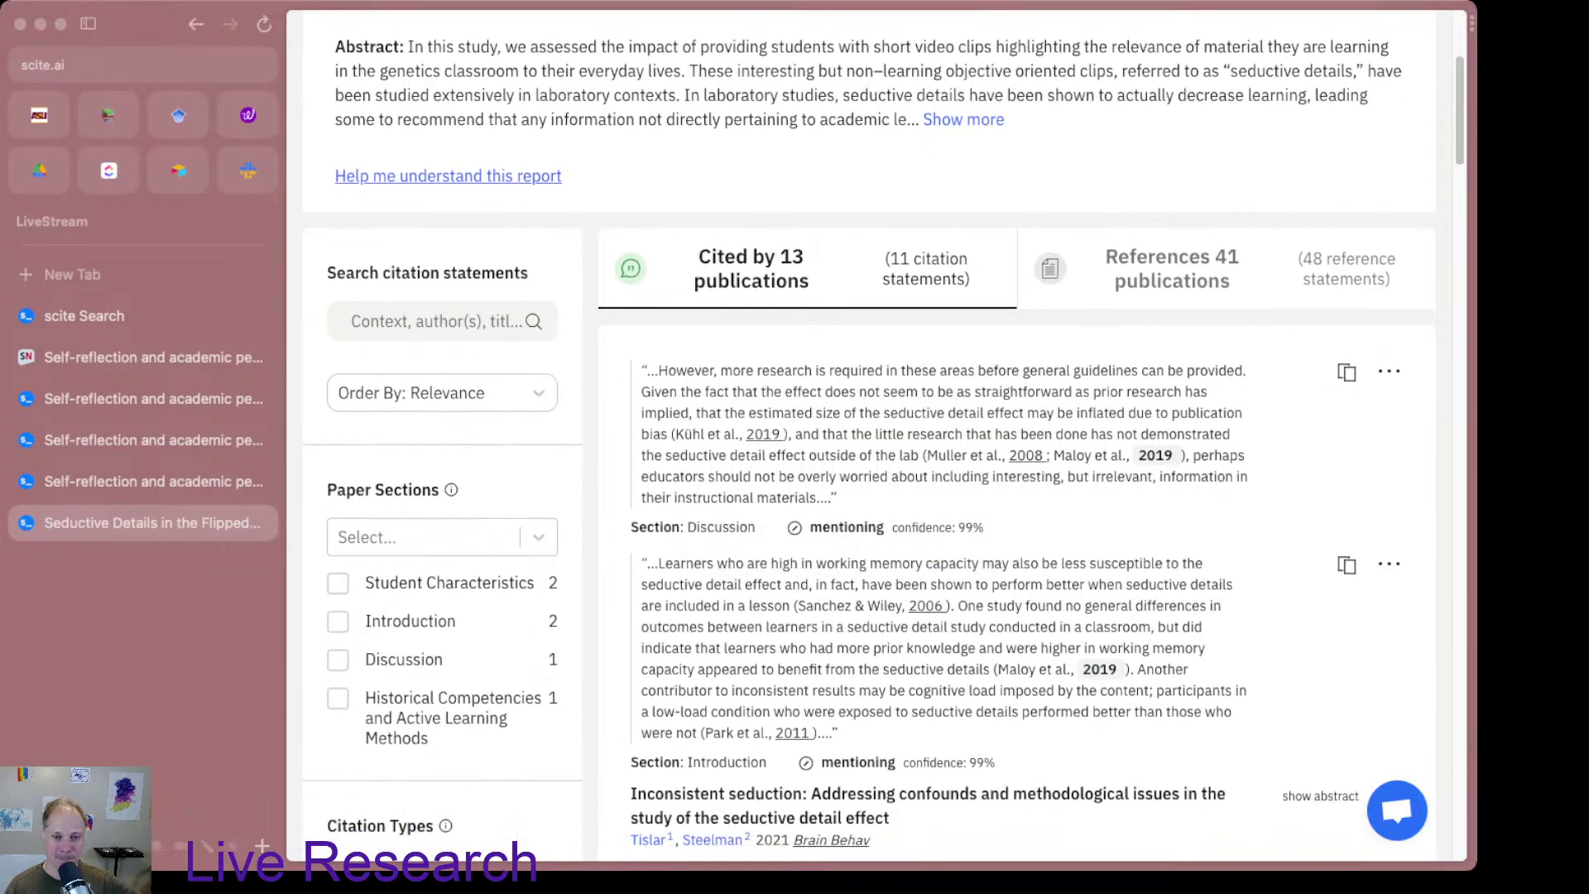
{"action": "scroll", "coordinate": [869, 436], "scroll_direction": "down", "scroll_amount": 2}
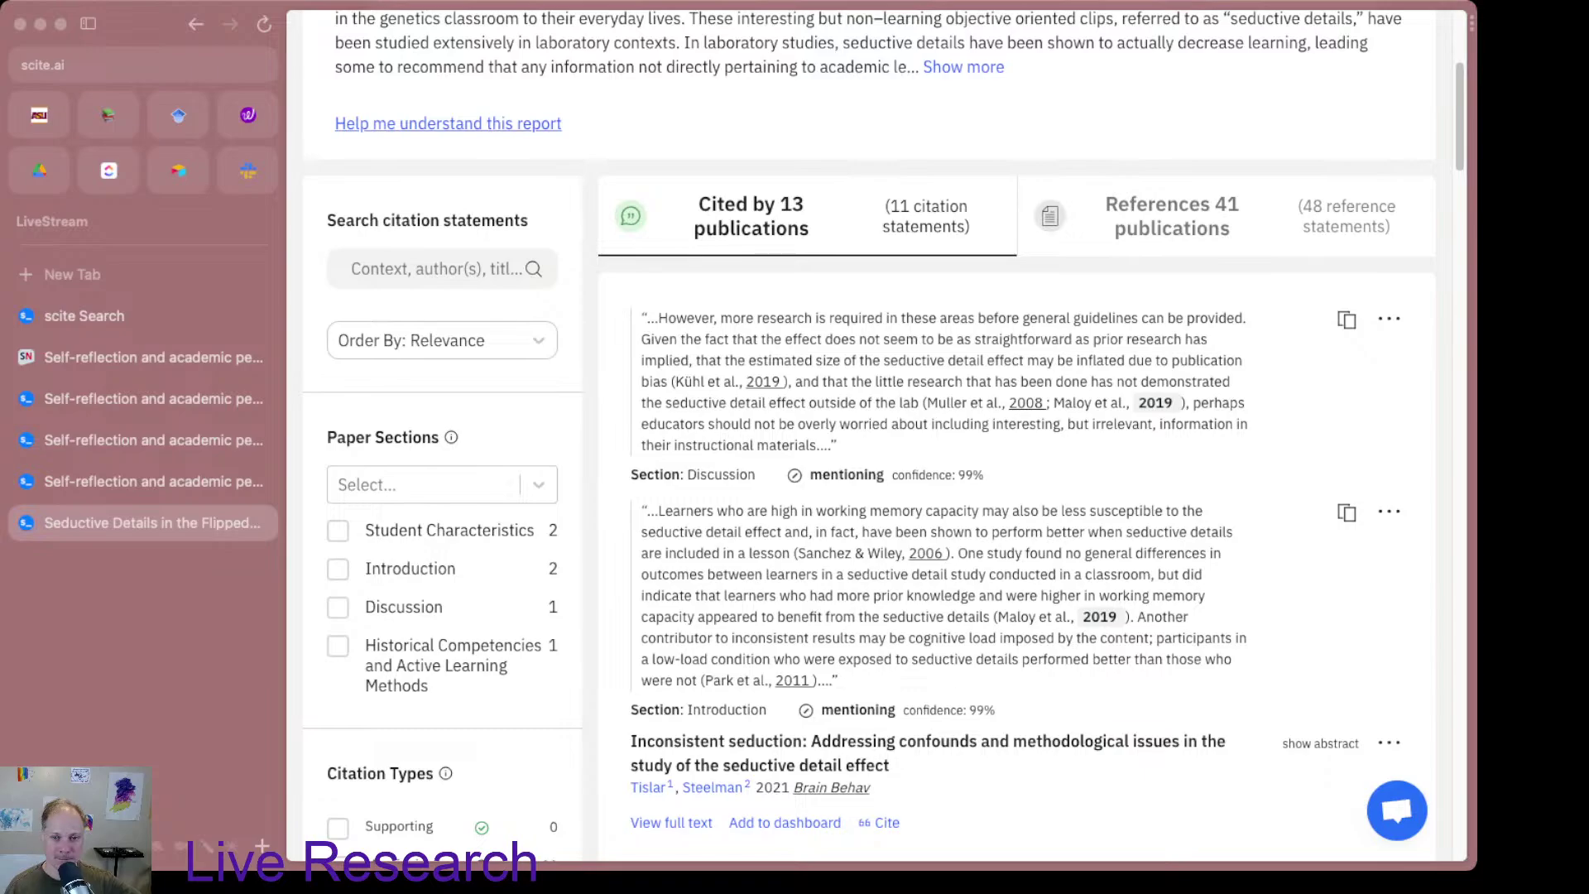
{"action": "scroll", "coordinate": [869, 435], "scroll_direction": "down", "scroll_amount": 1}
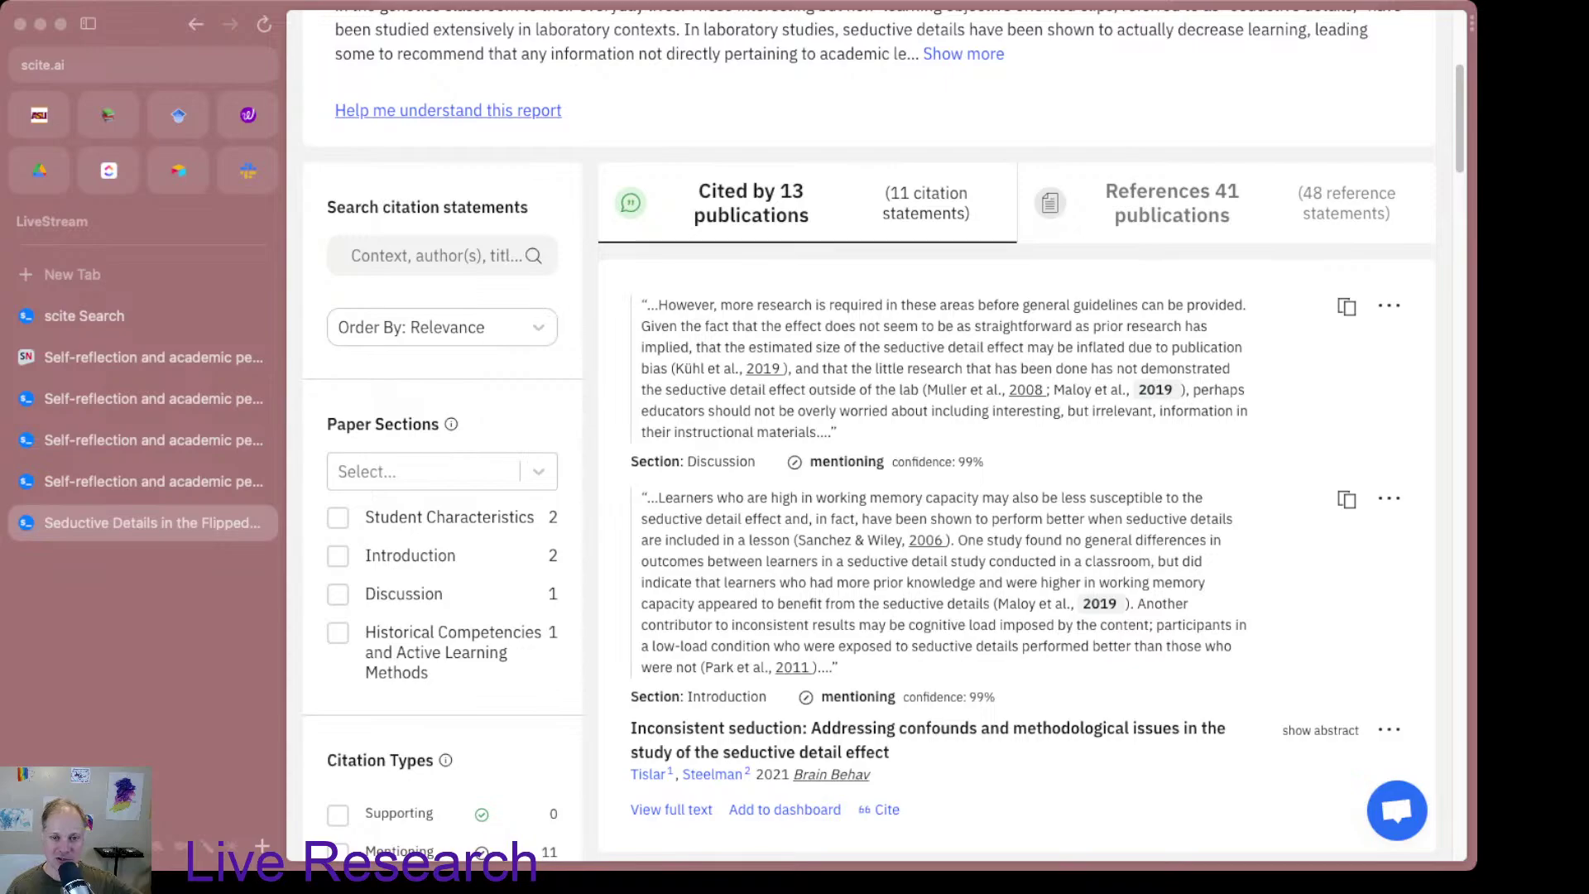
{"action": "scroll", "coordinate": [869, 435], "scroll_direction": "down", "scroll_amount": 1}
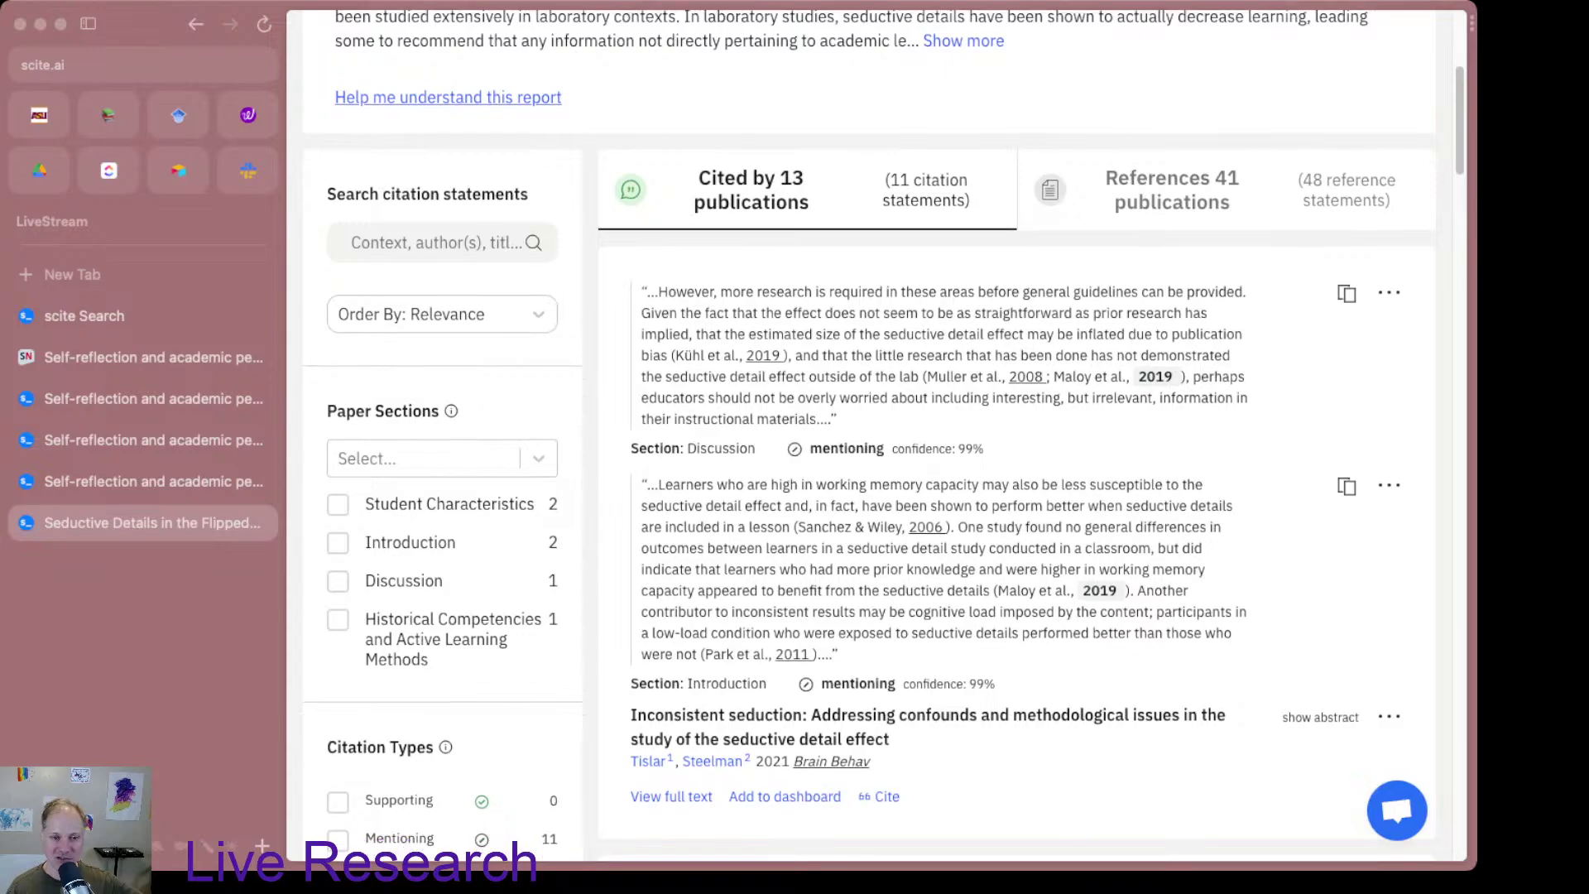
{"action": "scroll", "coordinate": [869, 435], "scroll_direction": "down", "scroll_amount": 1}
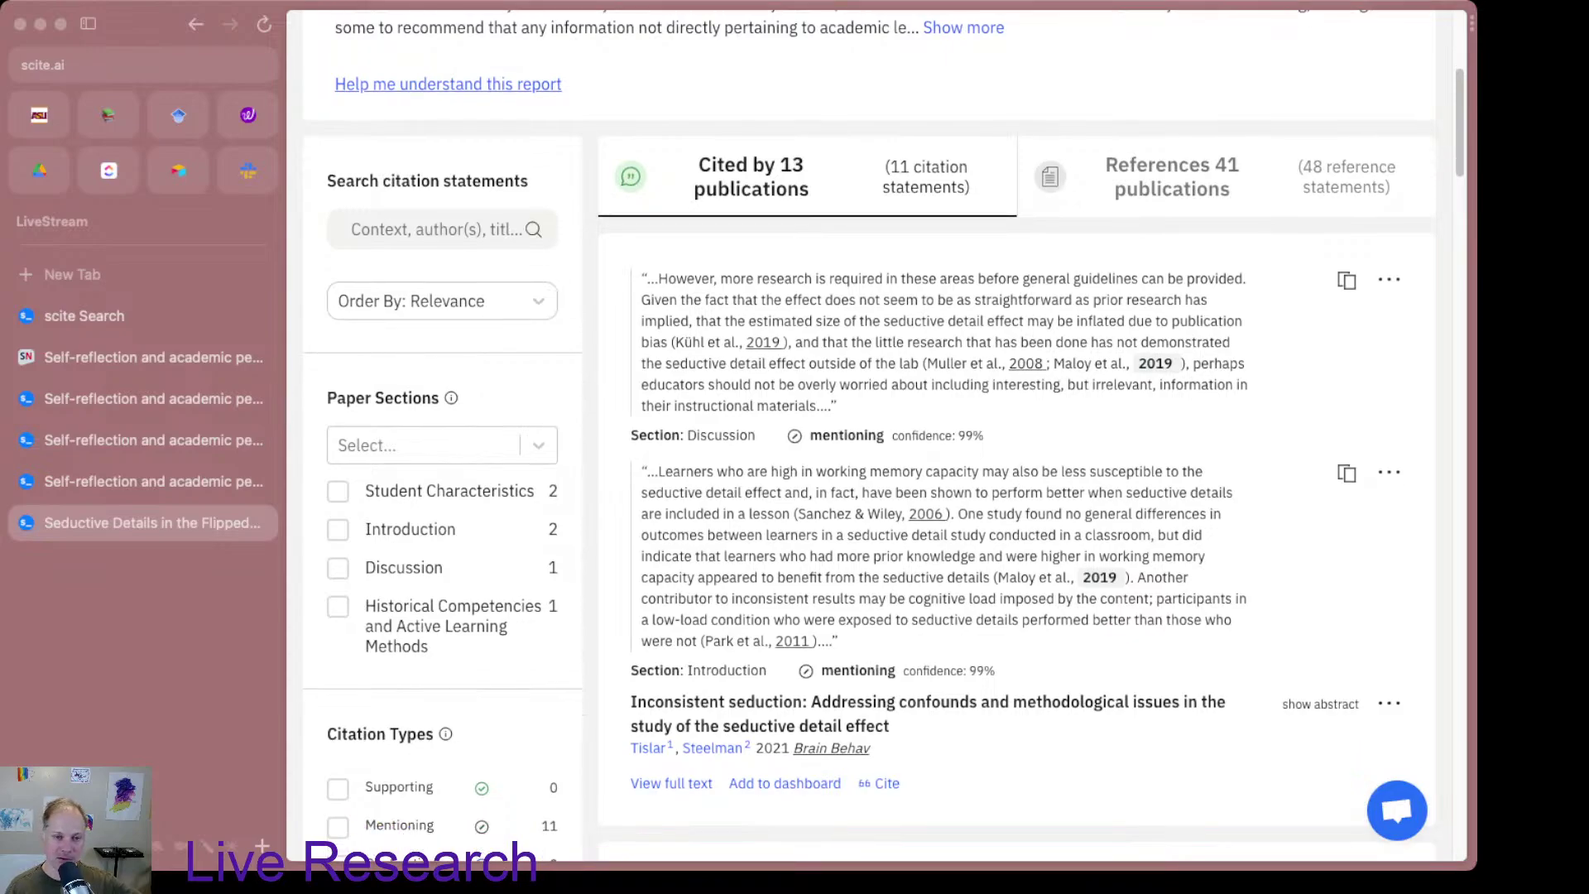
{"action": "scroll", "coordinate": [869, 435], "scroll_direction": "down", "scroll_amount": 1}
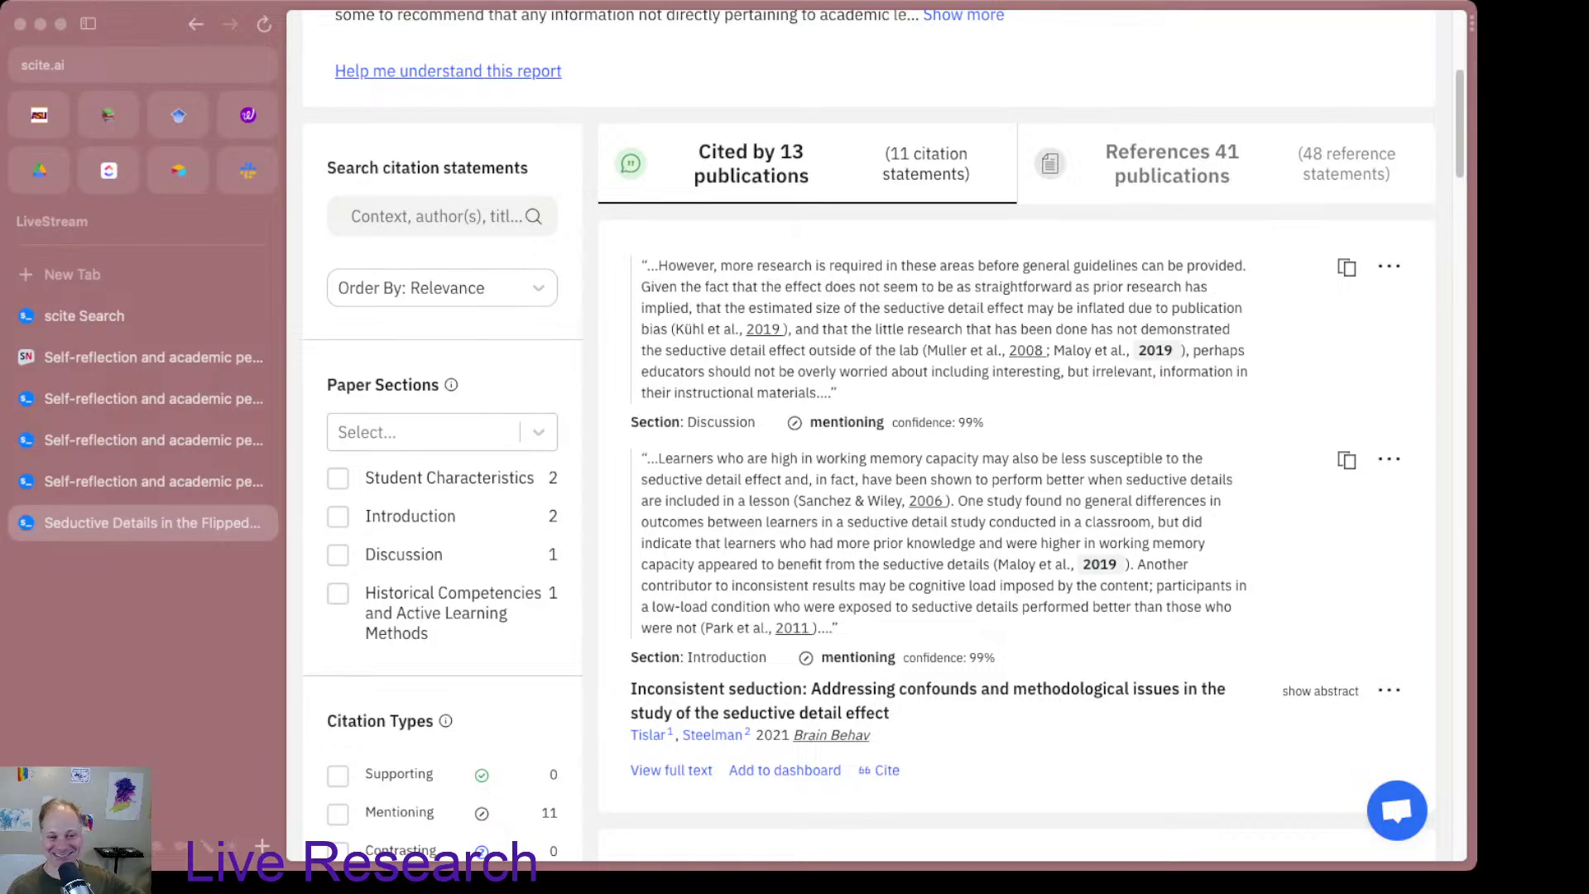
{"action": "scroll", "coordinate": [868, 435], "scroll_direction": "down", "scroll_amount": 3}
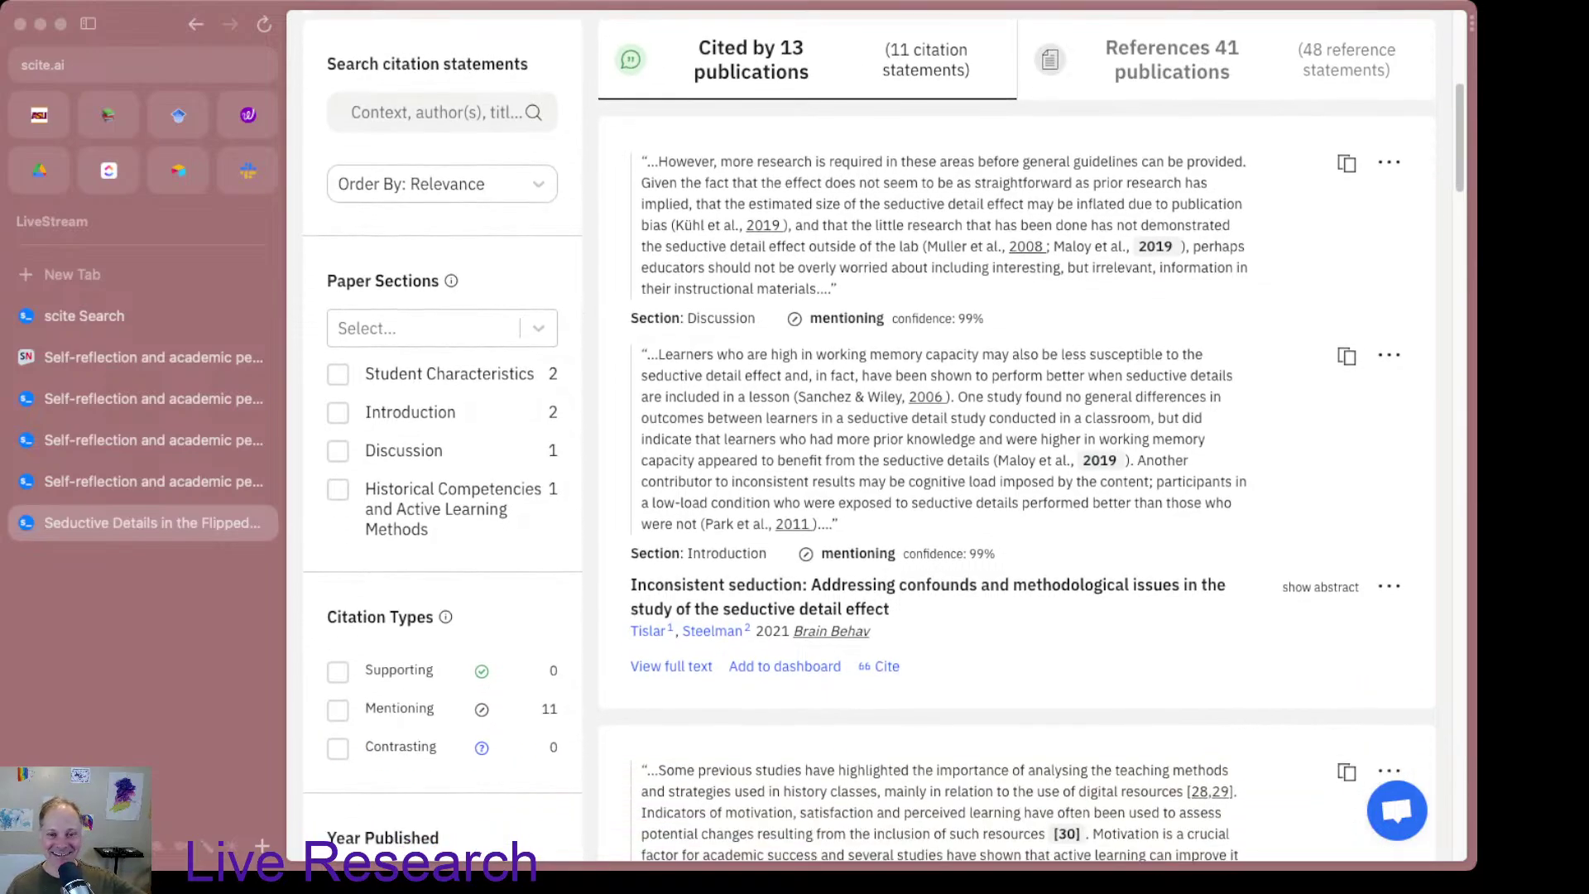
{"action": "scroll", "coordinate": [728, 452], "scroll_direction": "down", "scroll_amount": 1}
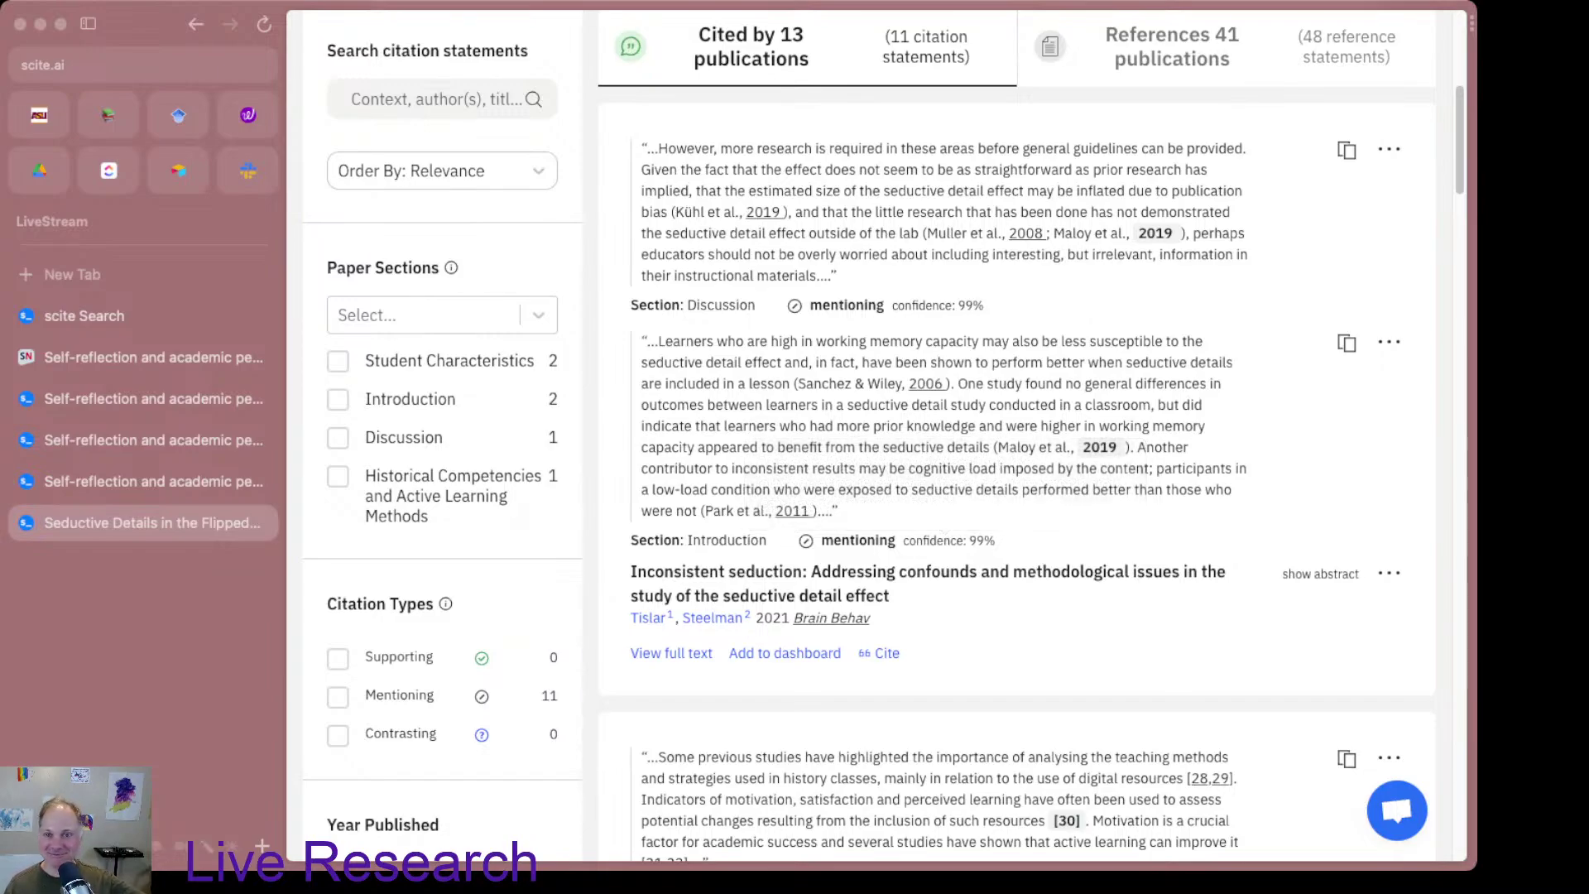
{"action": "scroll", "coordinate": [869, 435], "scroll_direction": "down", "scroll_amount": 10}
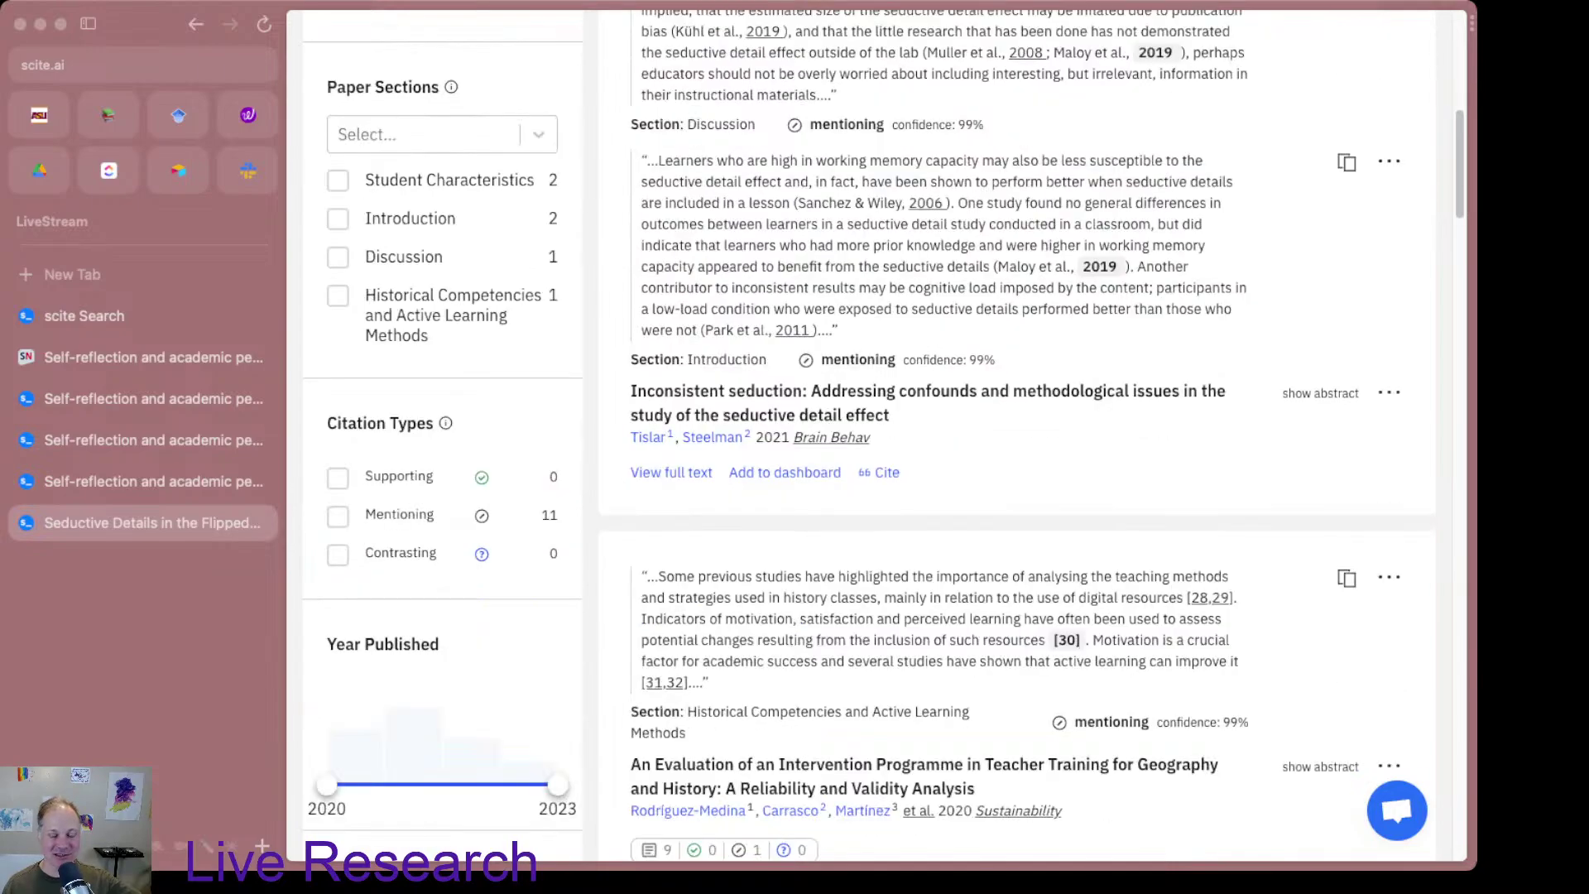
{"action": "scroll", "coordinate": [869, 435], "scroll_direction": "down", "scroll_amount": 2}
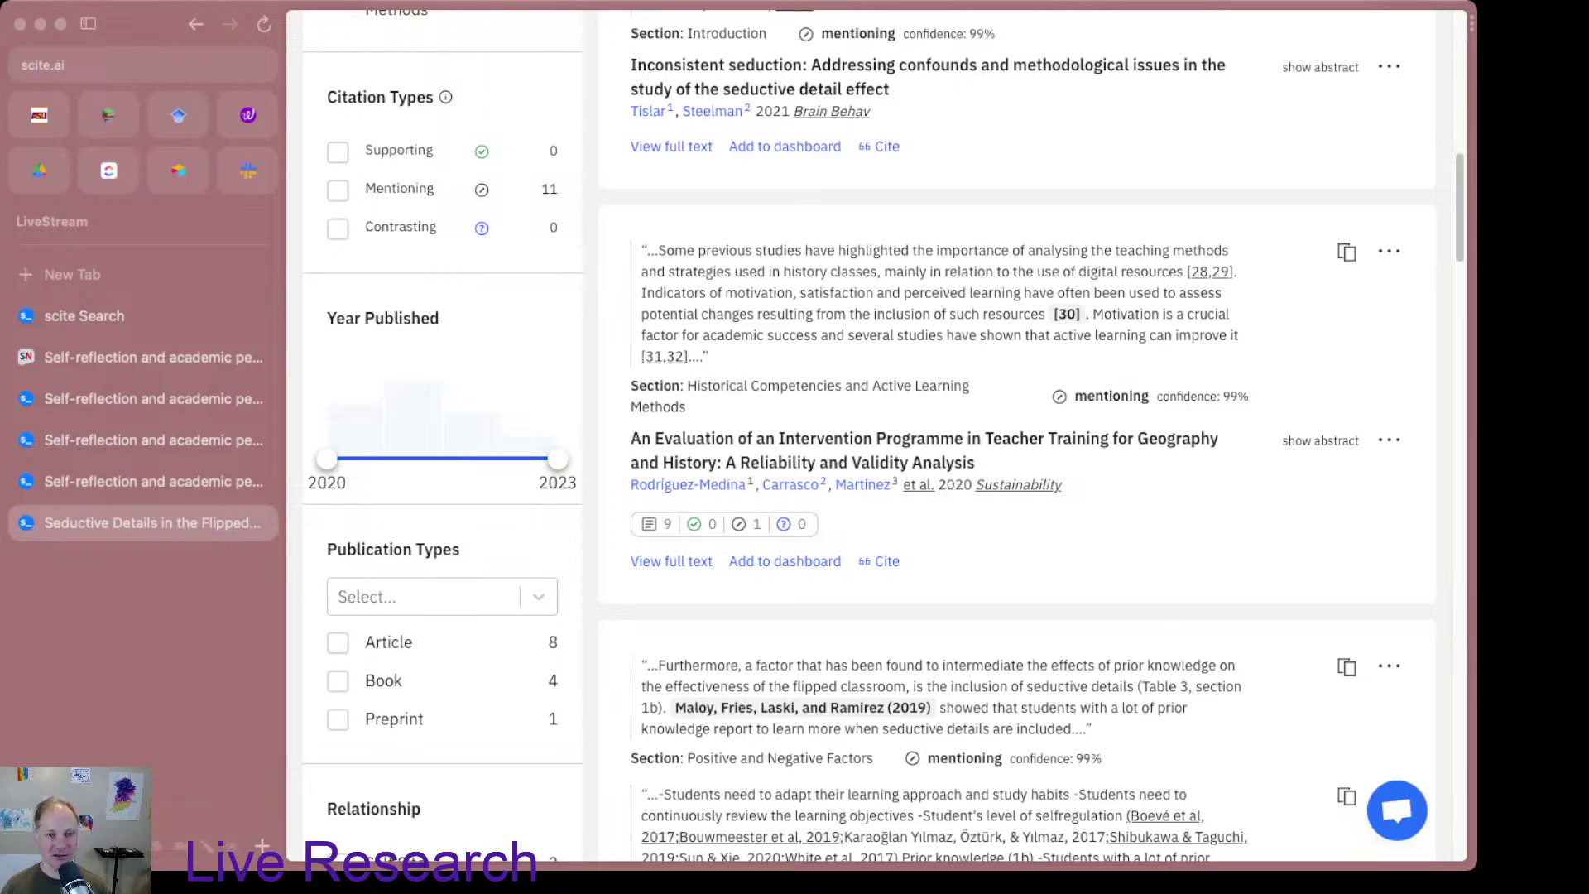
{"action": "scroll", "coordinate": [869, 435], "scroll_direction": "down", "scroll_amount": 1}
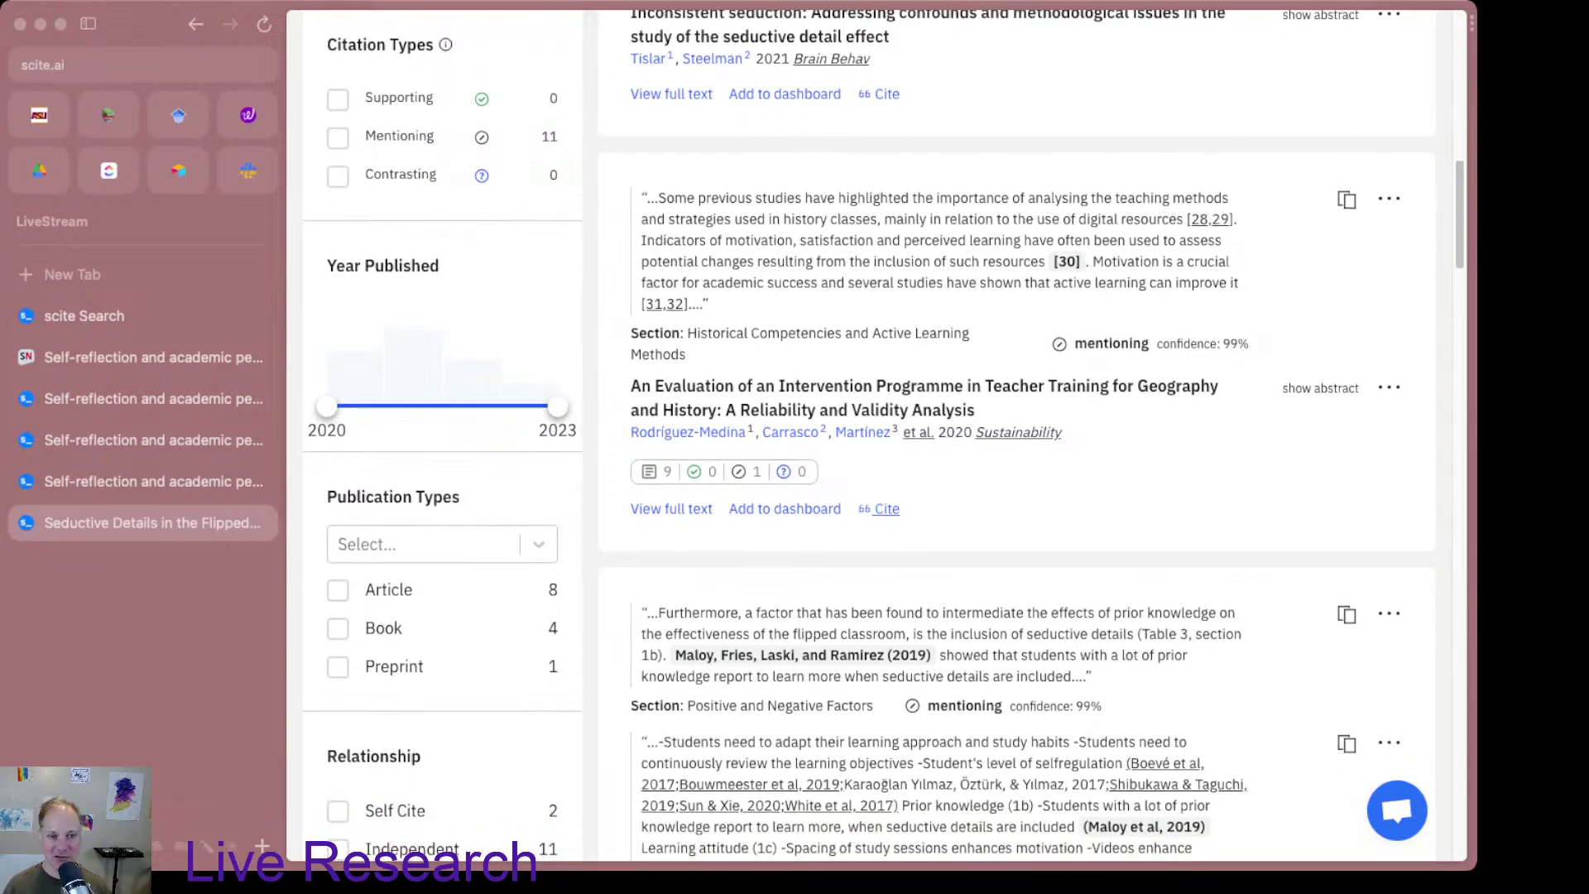
Step: Reread the citation statements from the geography and history teacher-training evaluation and the health science flipped classroom review
{"action": "scroll", "coordinate": [869, 436], "scroll_direction": "down", "scroll_amount": 5}
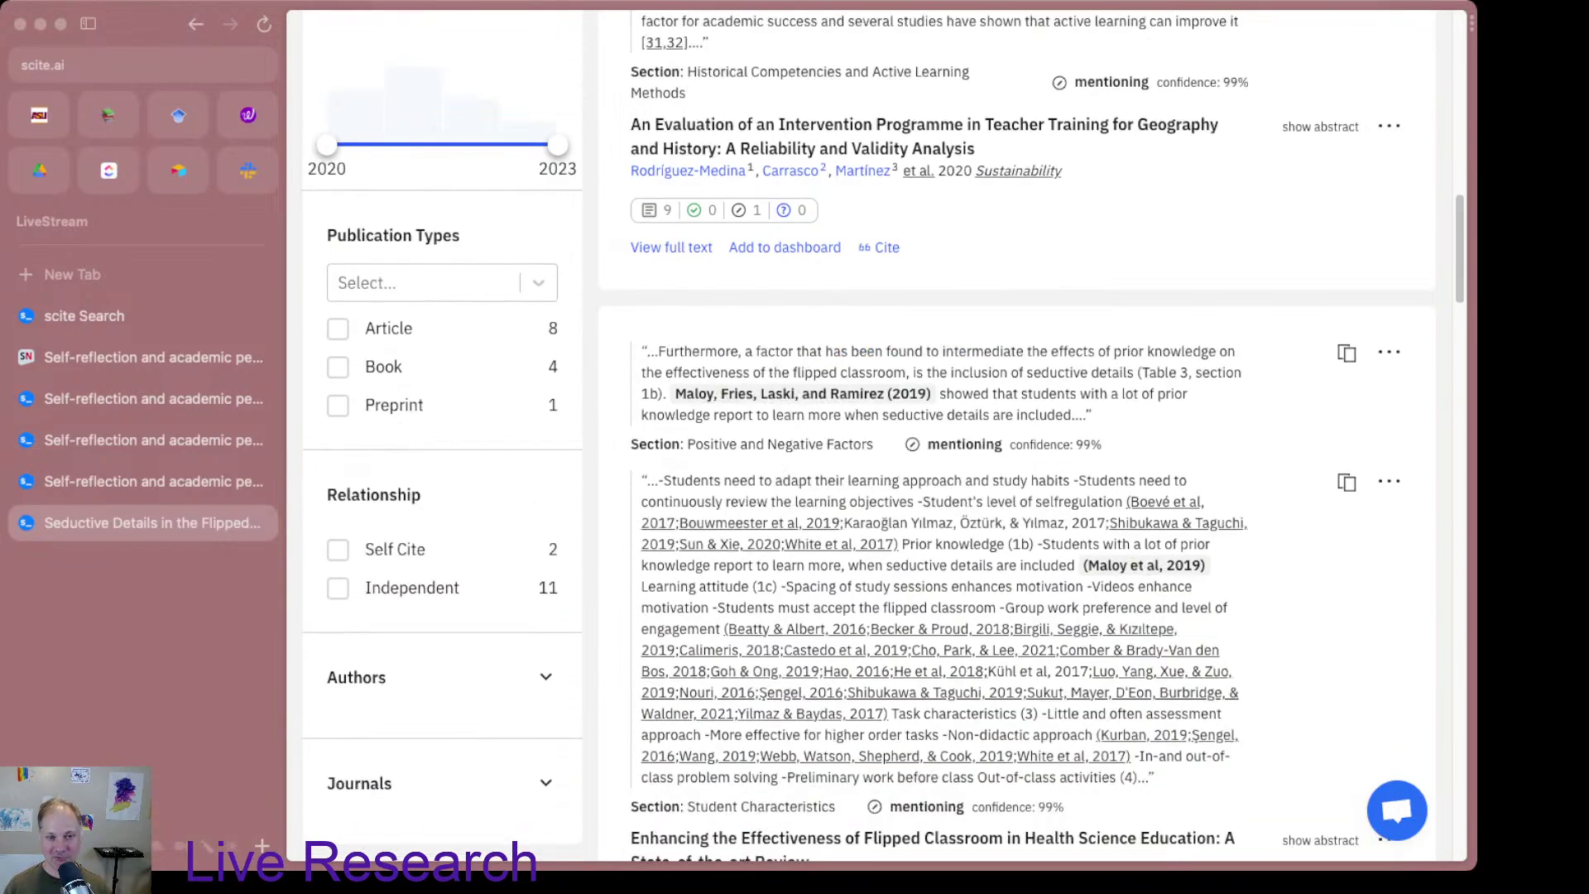
{"action": "scroll", "coordinate": [869, 436], "scroll_direction": "up", "scroll_amount": 10}
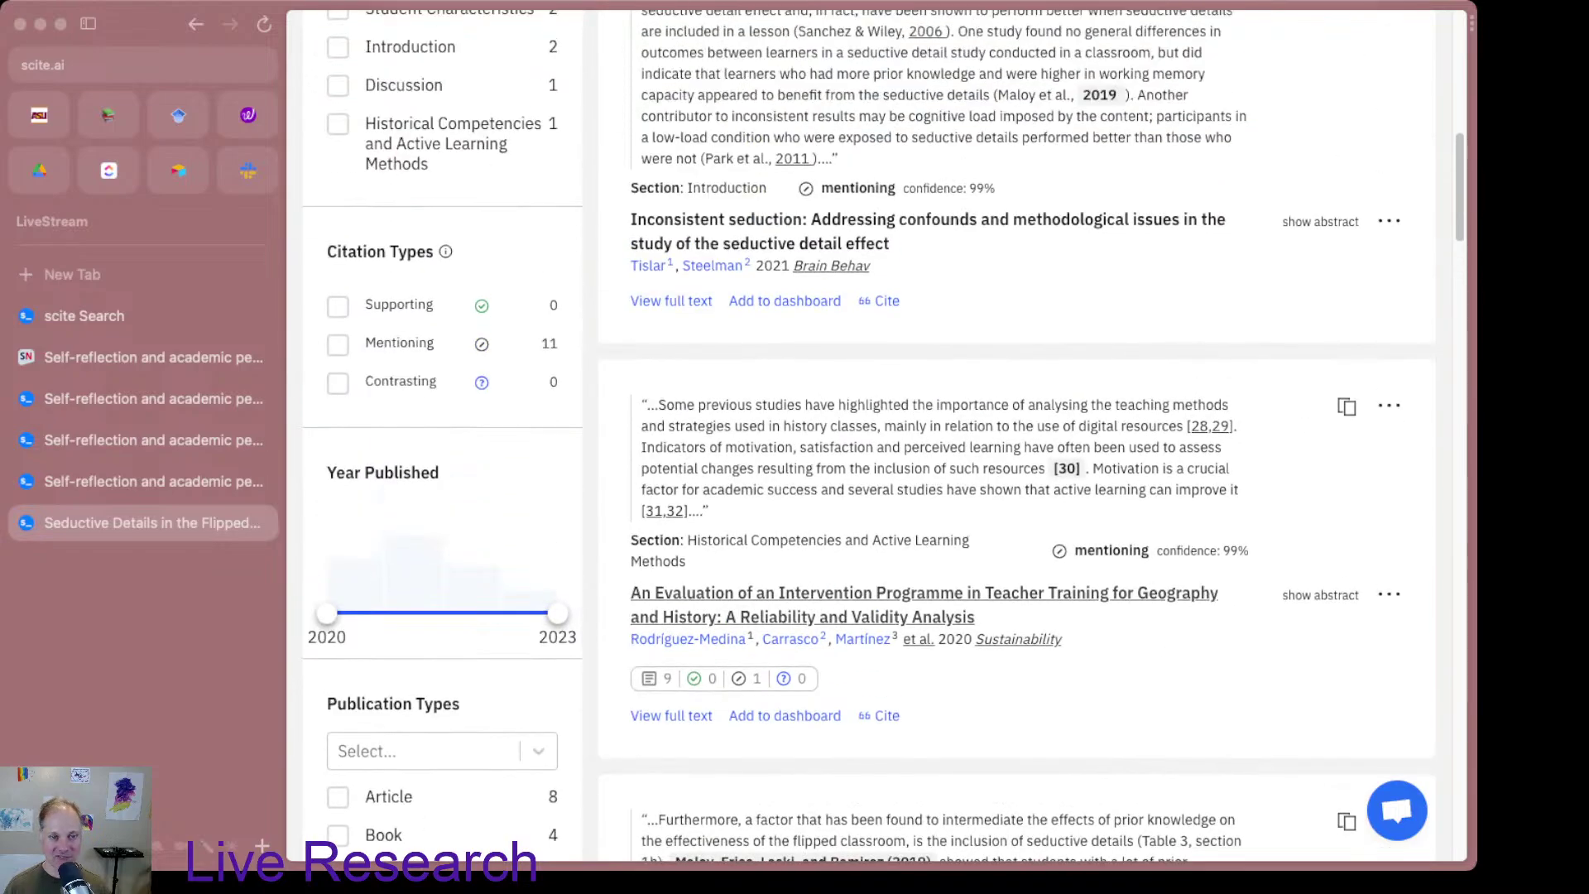
{"action": "scroll", "coordinate": [827, 612], "scroll_direction": "down", "scroll_amount": 1}
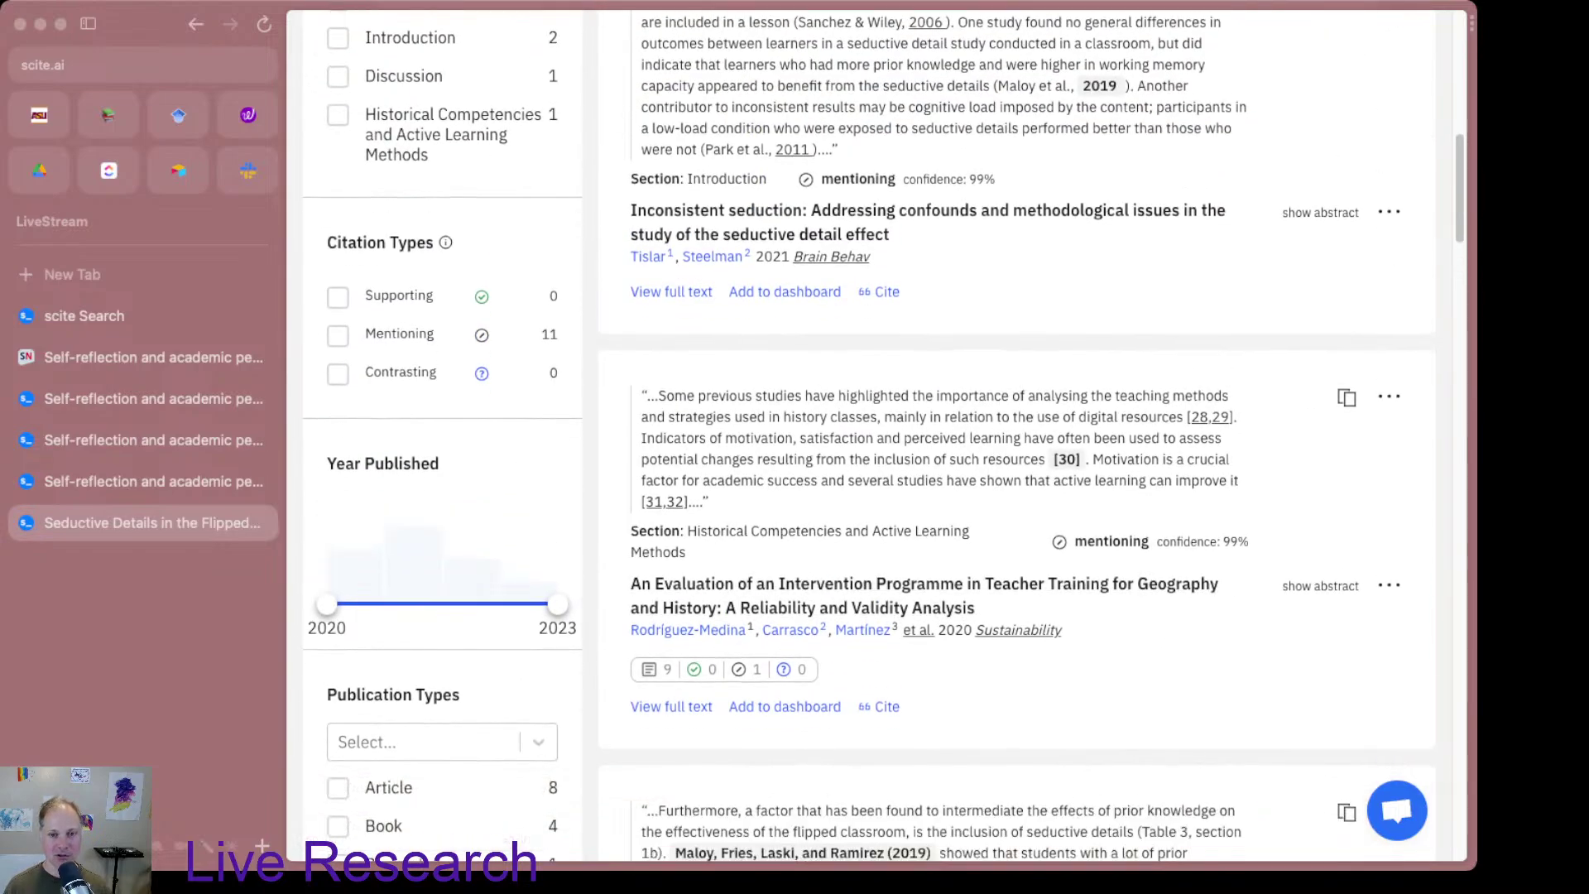
{"action": "scroll", "coordinate": [827, 493], "scroll_direction": "down", "scroll_amount": 3}
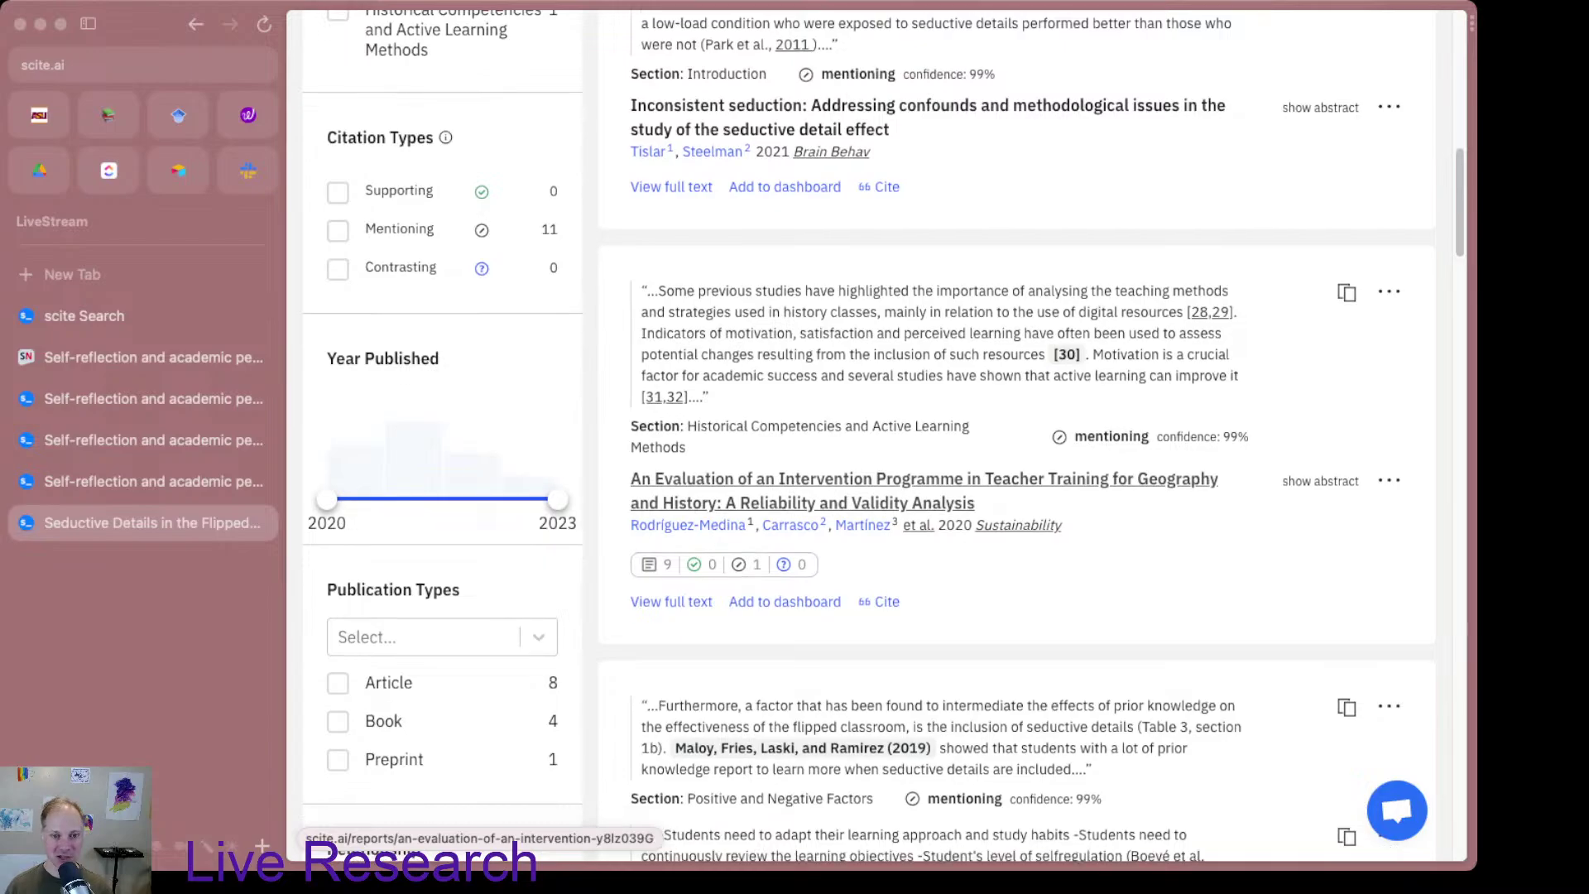
{"action": "scroll", "coordinate": [828, 492], "scroll_direction": "down", "scroll_amount": 2}
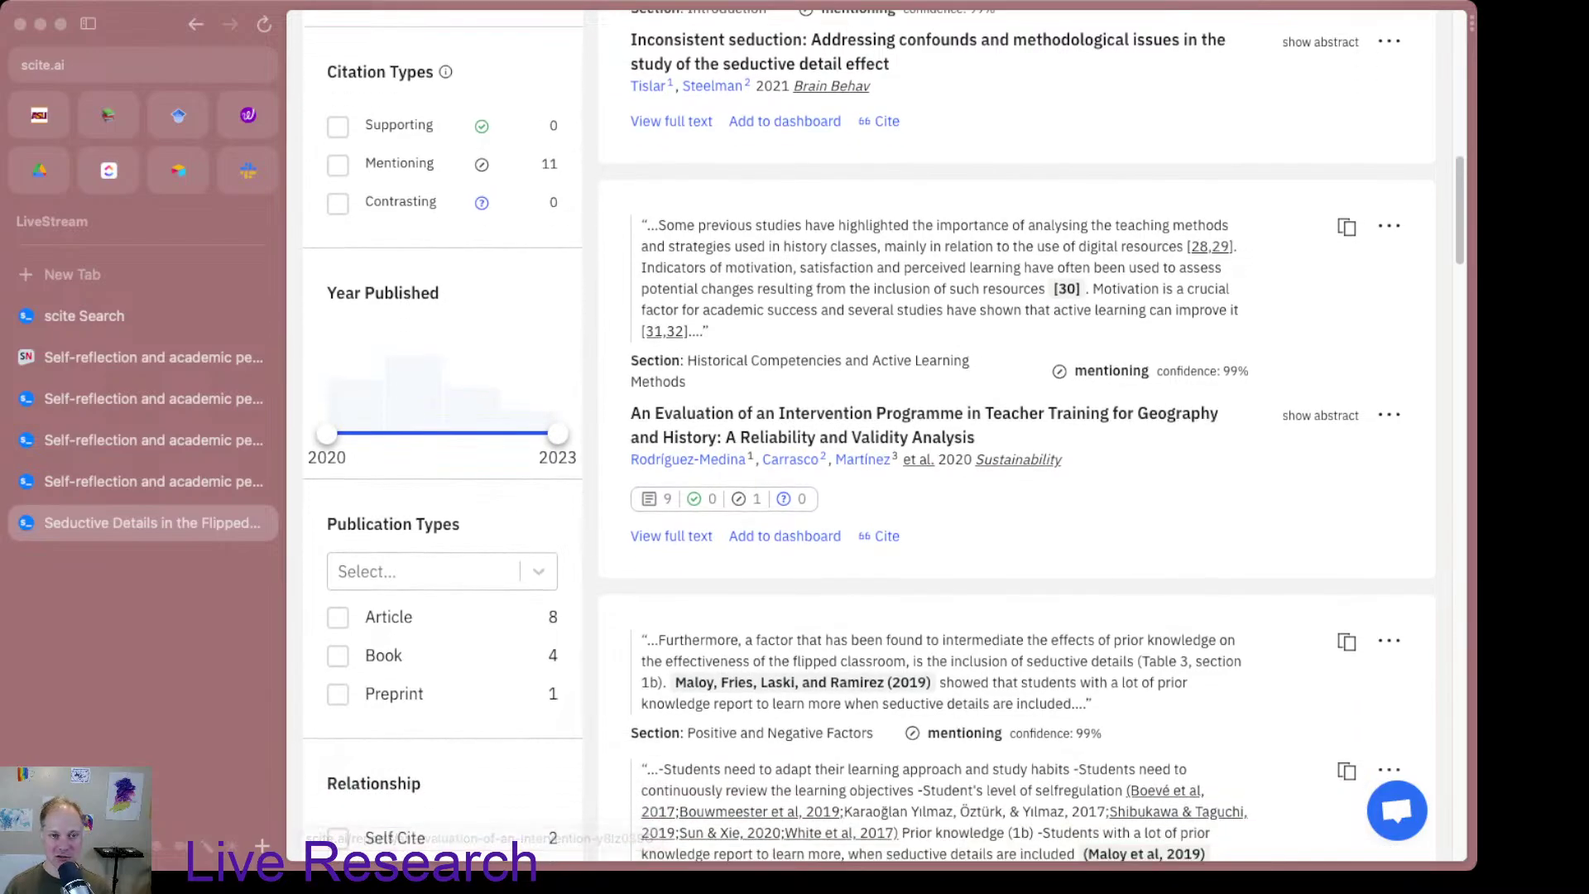
{"action": "scroll", "coordinate": [827, 493], "scroll_direction": "down", "scroll_amount": 2}
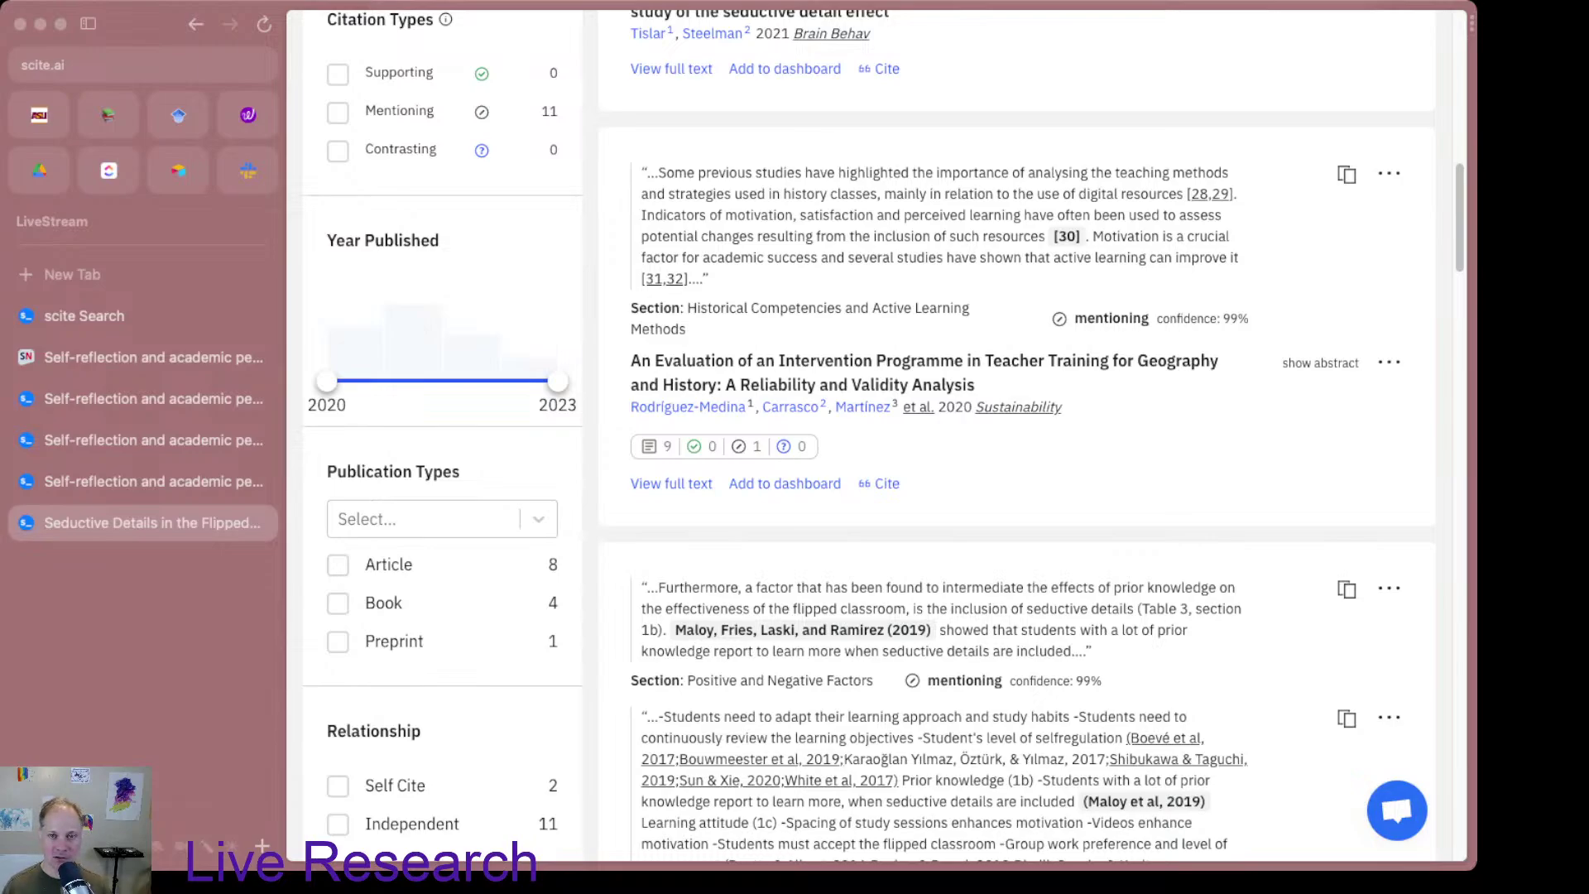
{"action": "scroll", "coordinate": [869, 435], "scroll_direction": "down", "scroll_amount": 5}
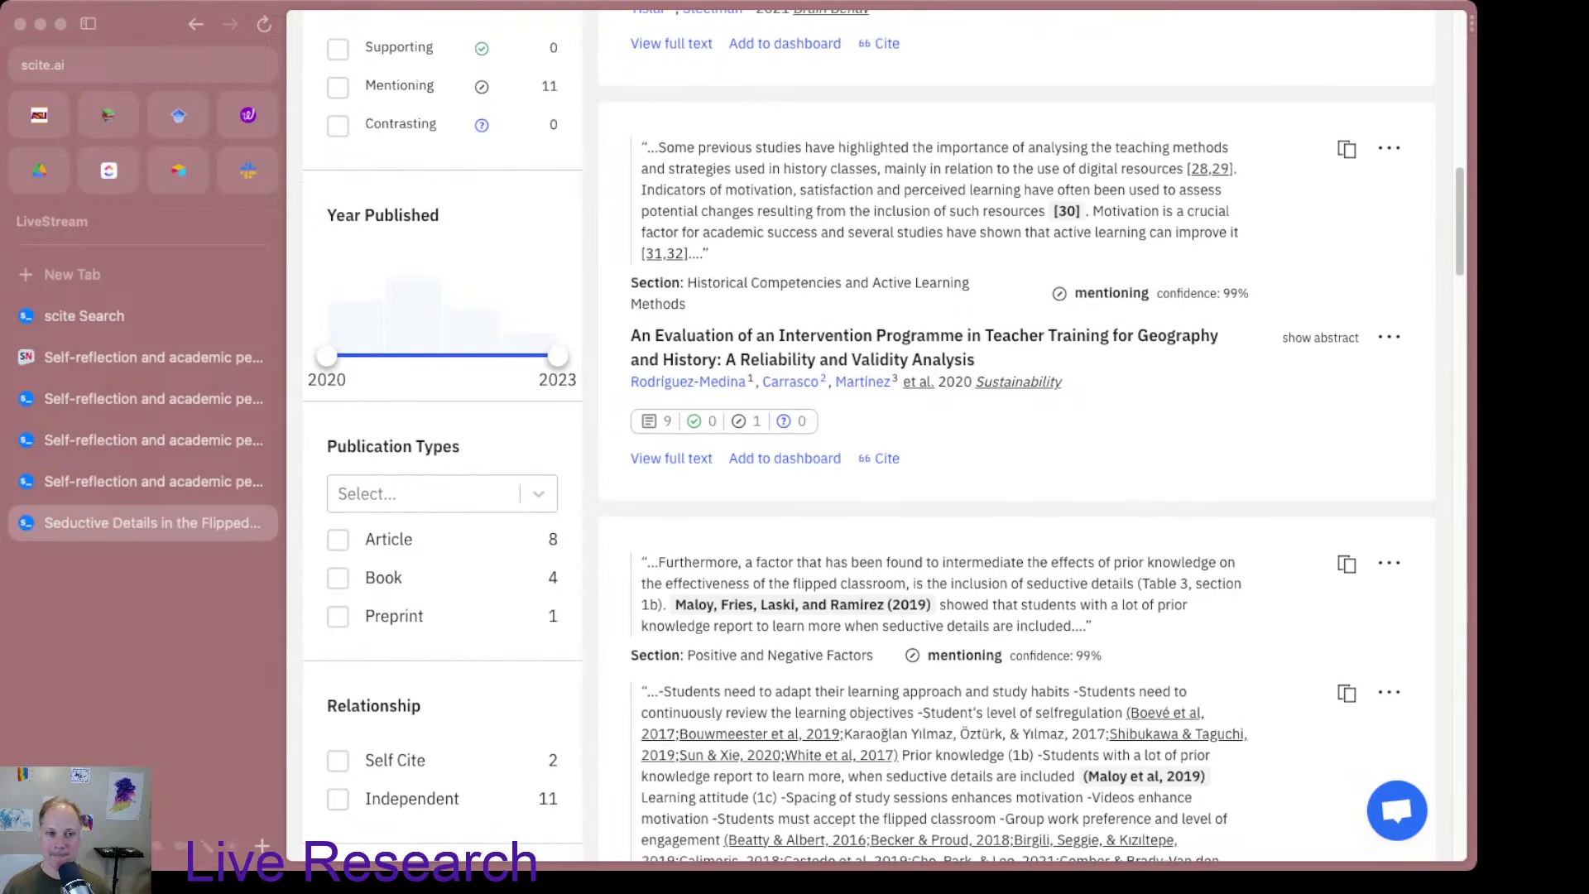
{"action": "scroll", "coordinate": [869, 435], "scroll_direction": "down", "scroll_amount": 3}
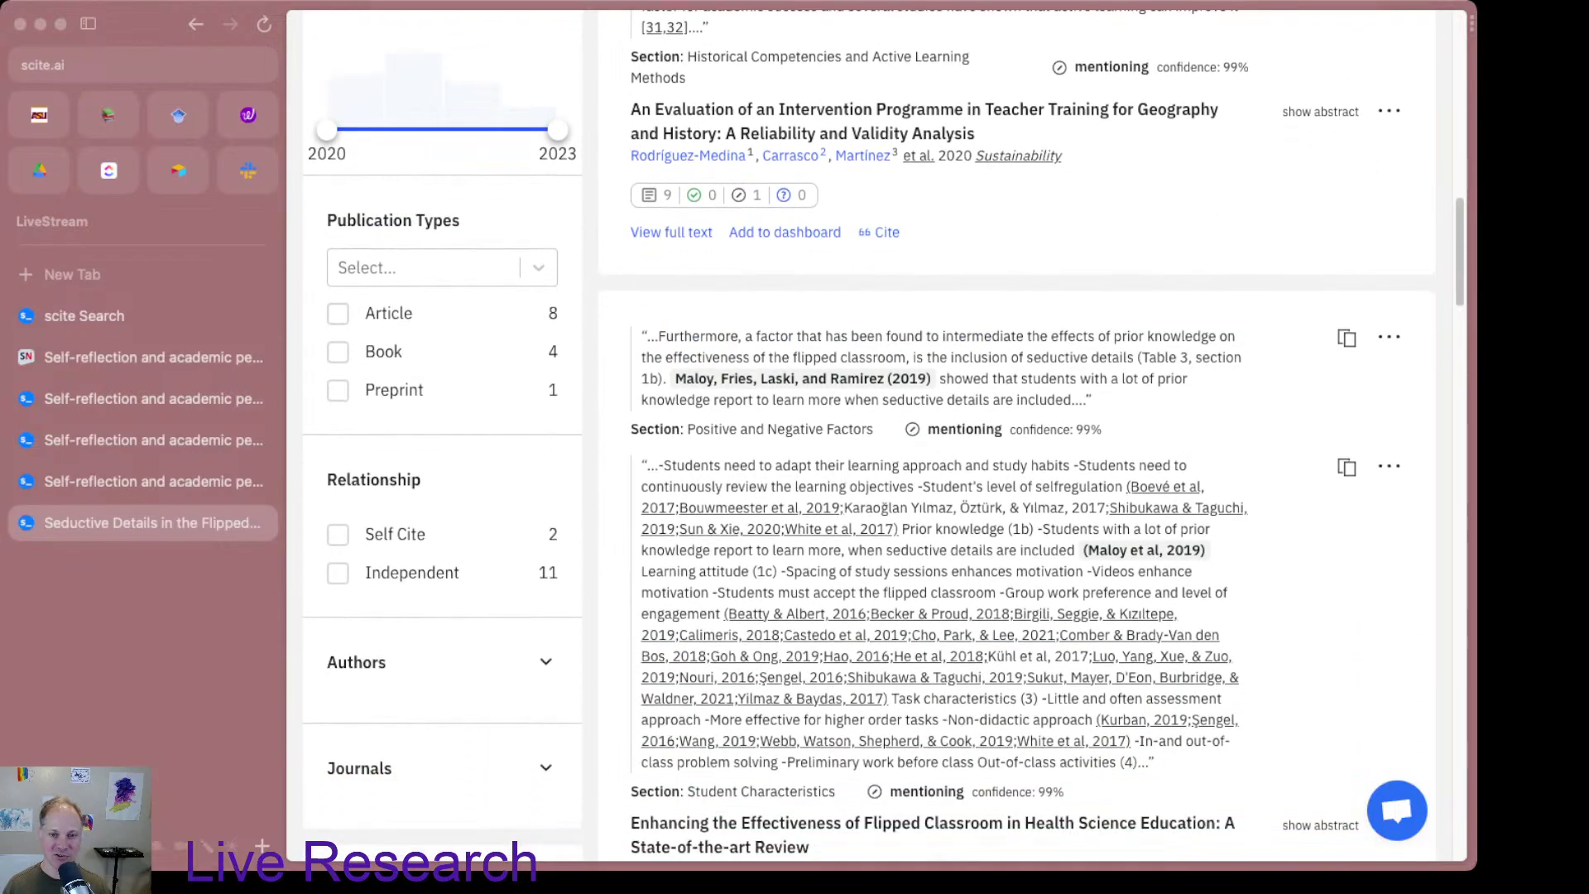
{"action": "scroll", "coordinate": [869, 435], "scroll_direction": "down", "scroll_amount": 1}
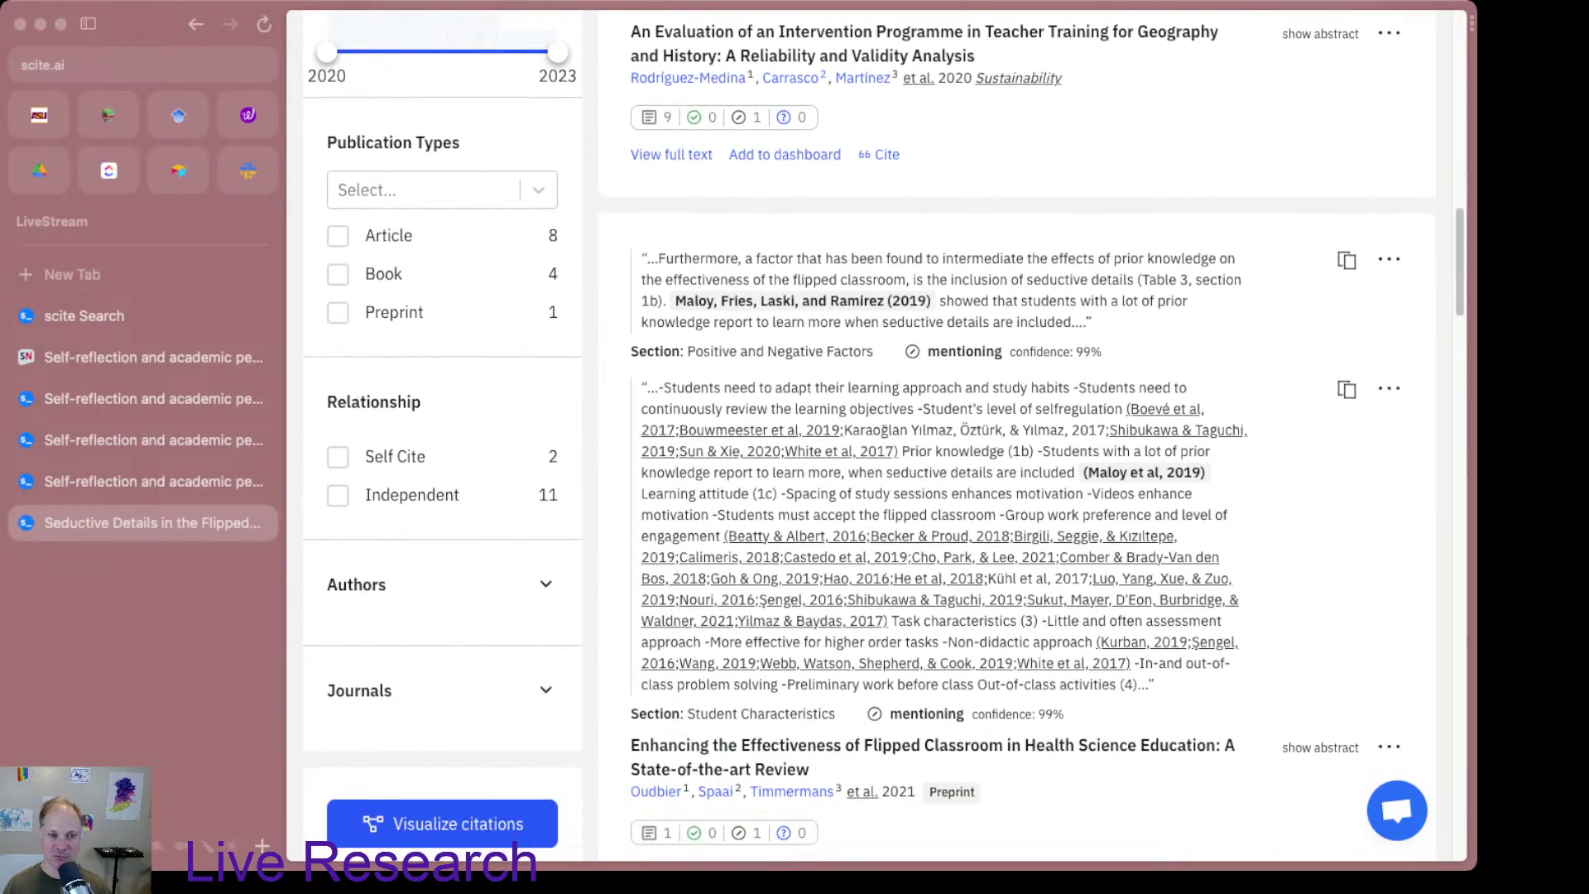
{"action": "scroll", "coordinate": [869, 435], "scroll_direction": "down", "scroll_amount": 1}
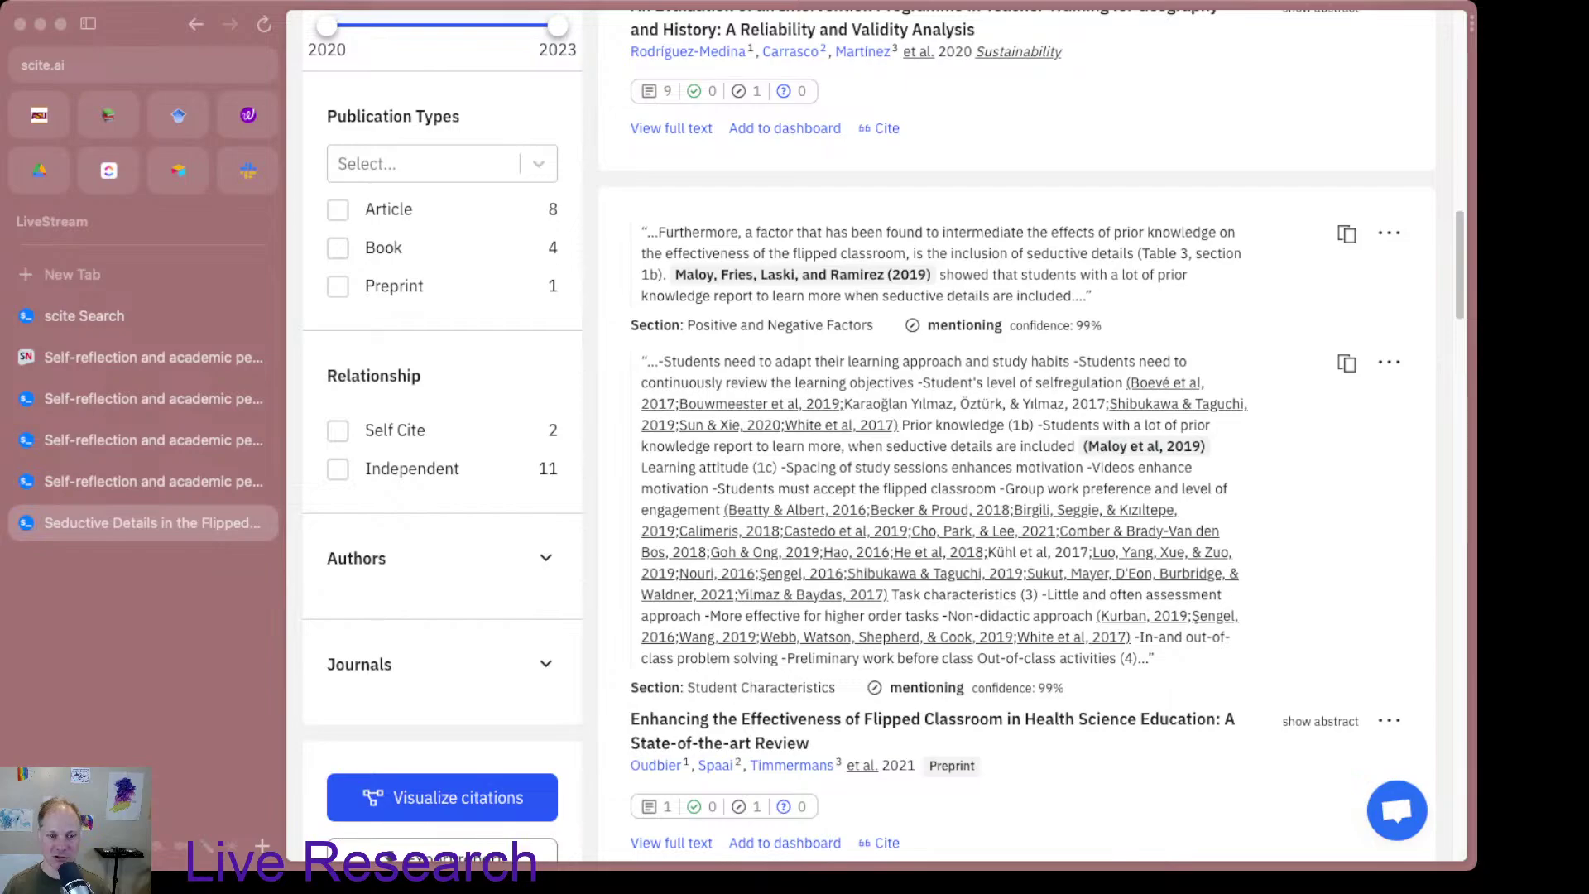
Step: Preview the 2016 reference "Student perceptions of a flipped classroom management course" cited in the flipped classroom review's engagement passage
{"action": "scroll", "coordinate": [724, 365], "scroll_direction": "down", "scroll_amount": 1}
{"action": "mouse_move", "coordinate": [724, 365]}
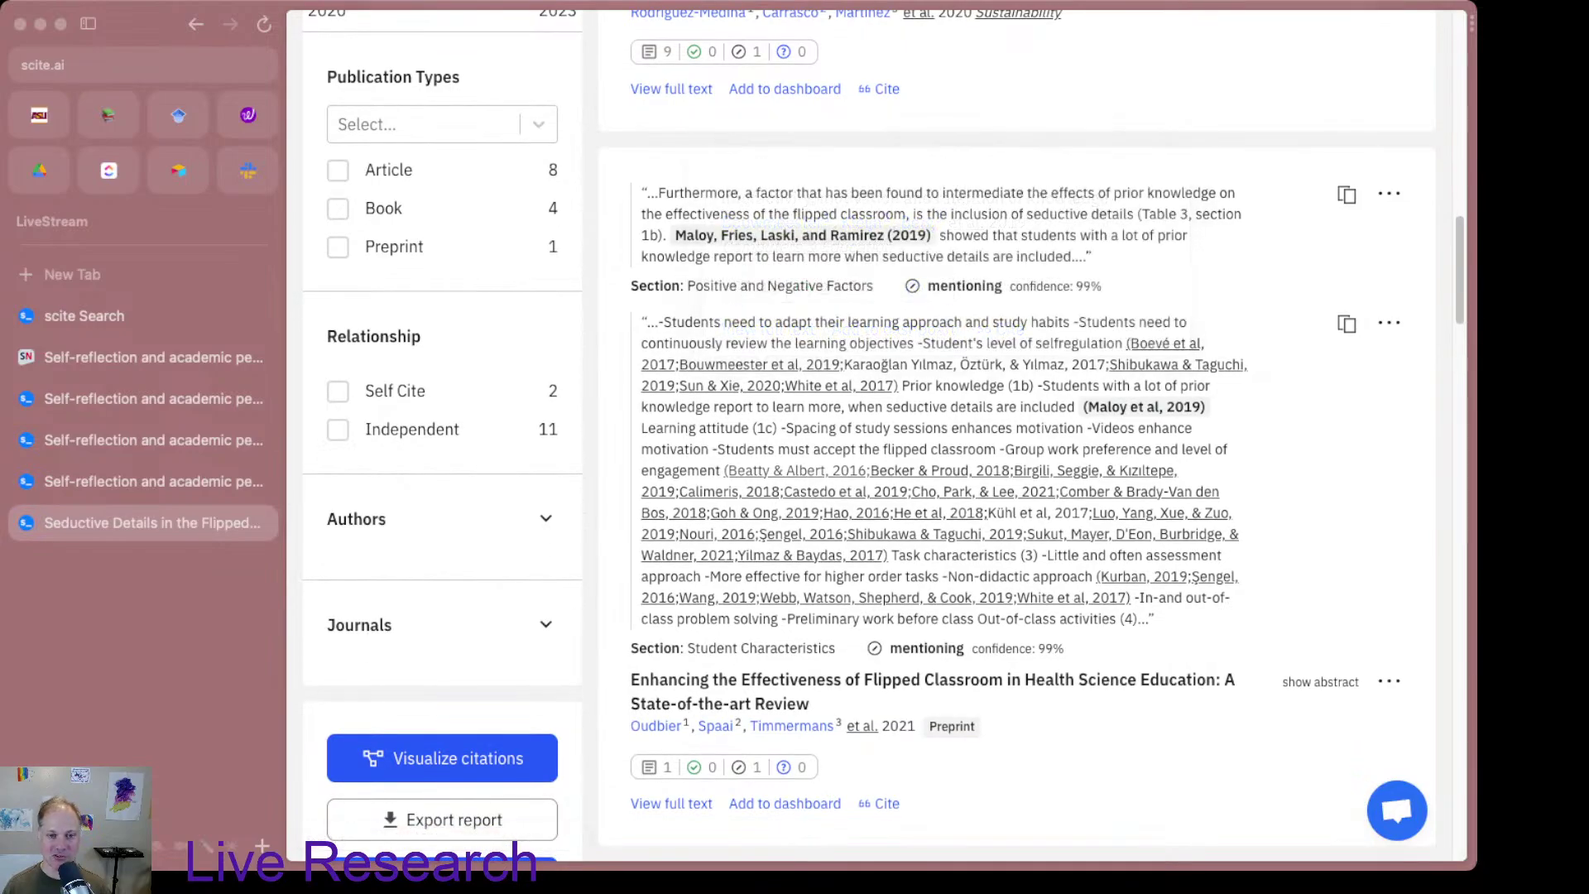
{"action": "mouse_move", "coordinate": [778, 470]}
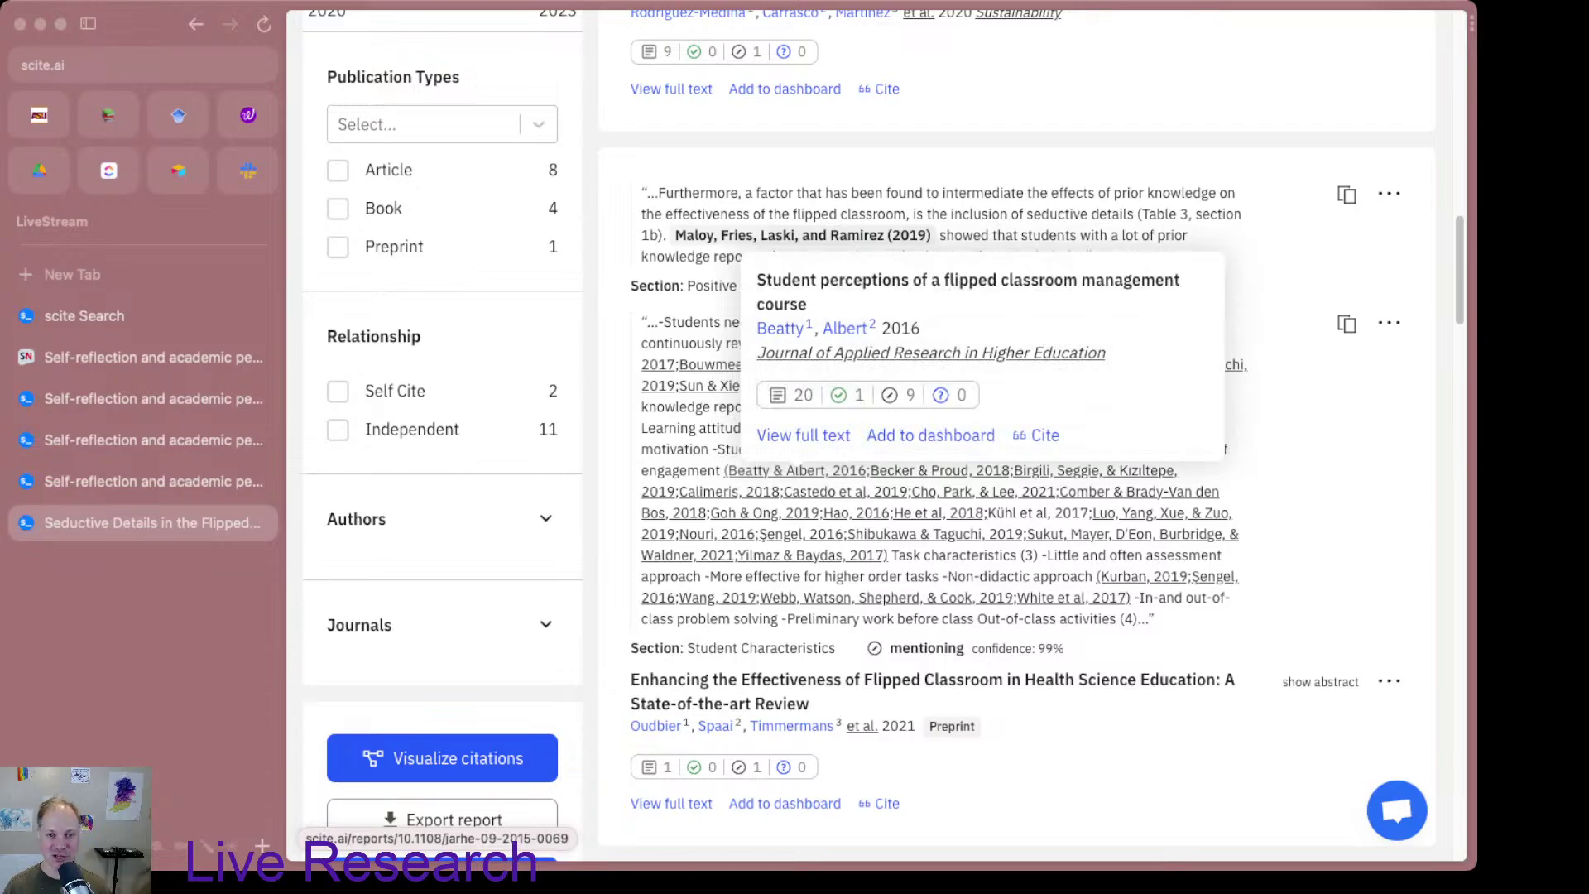
{"action": "left_click", "coordinate": [827, 281]}
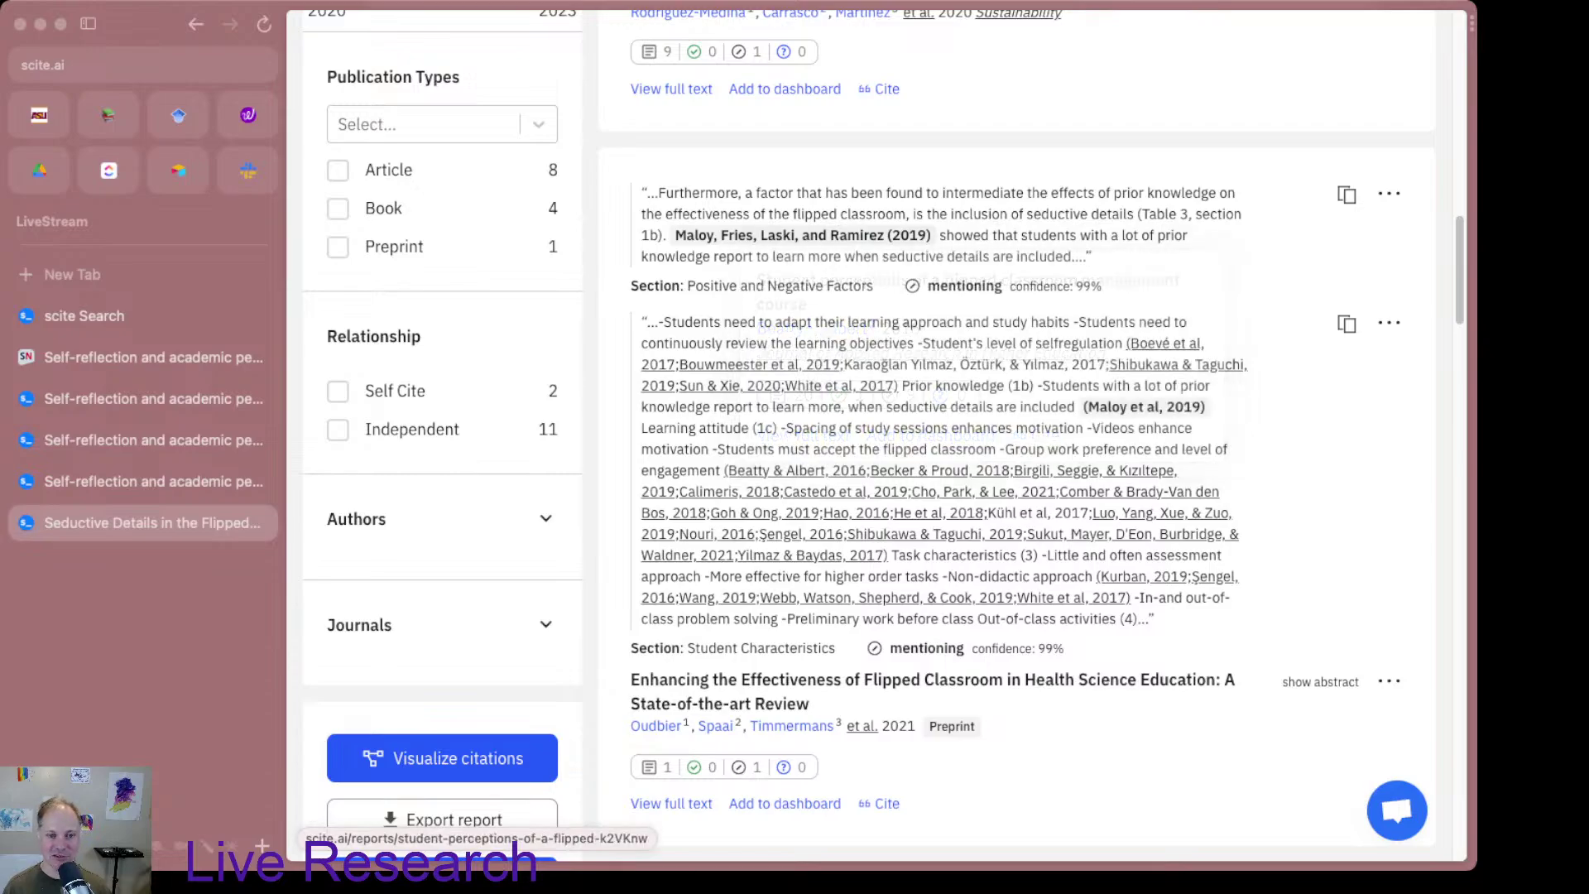
{"action": "mouse_move", "coordinate": [782, 470]}
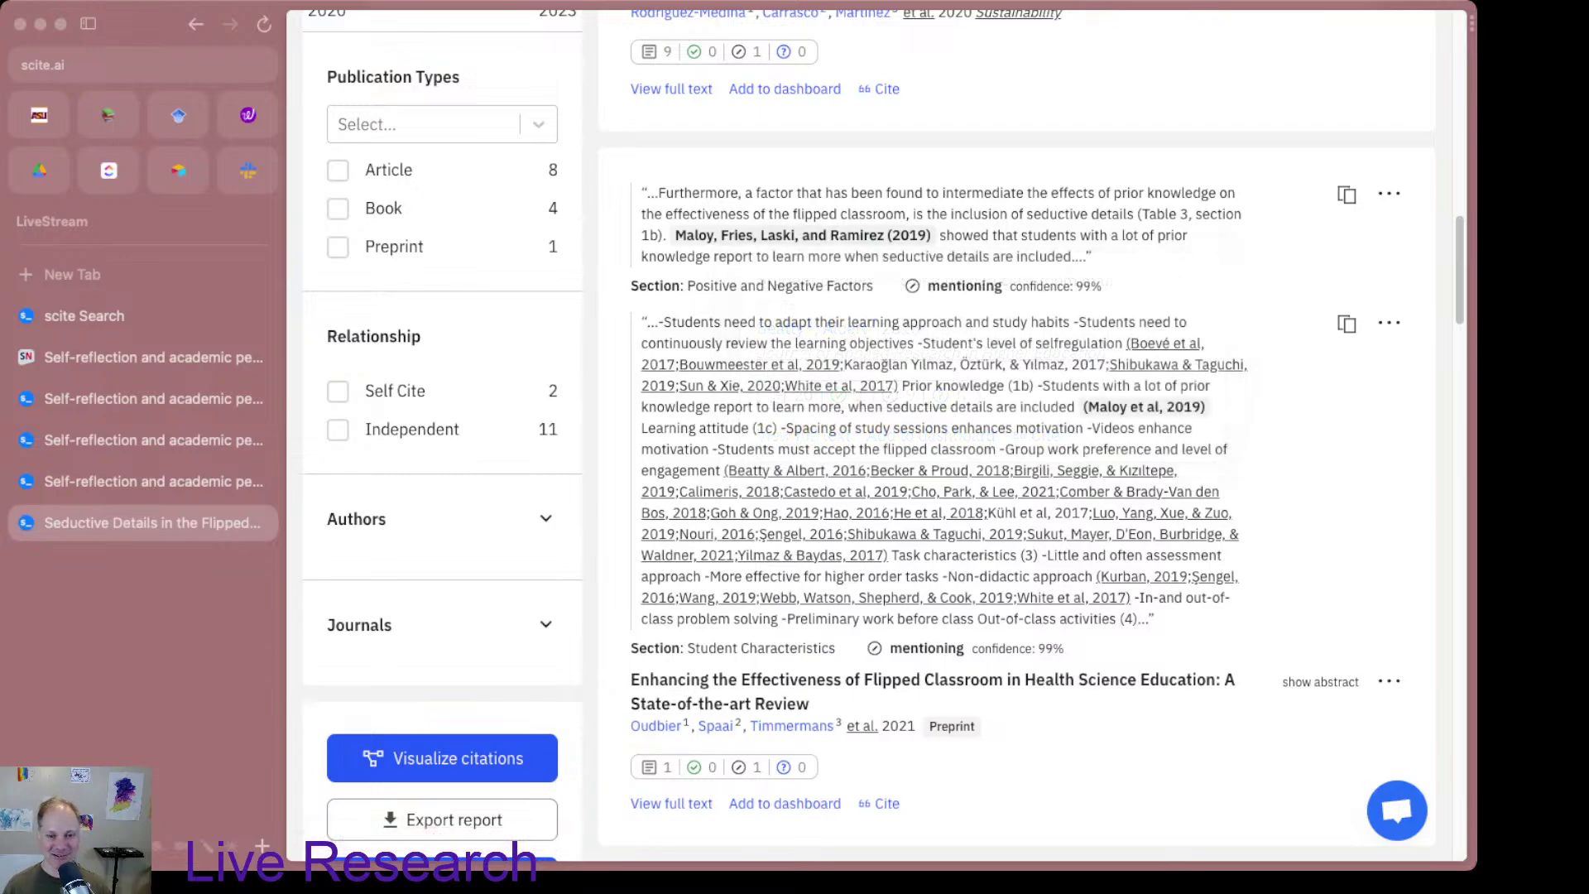
Step: Read the citation statement from "Motivation and Perceived Learning of Secondary Education History Students" for how it uses the article
{"action": "scroll", "coordinate": [1026, 447], "scroll_direction": "down", "scroll_amount": 6}
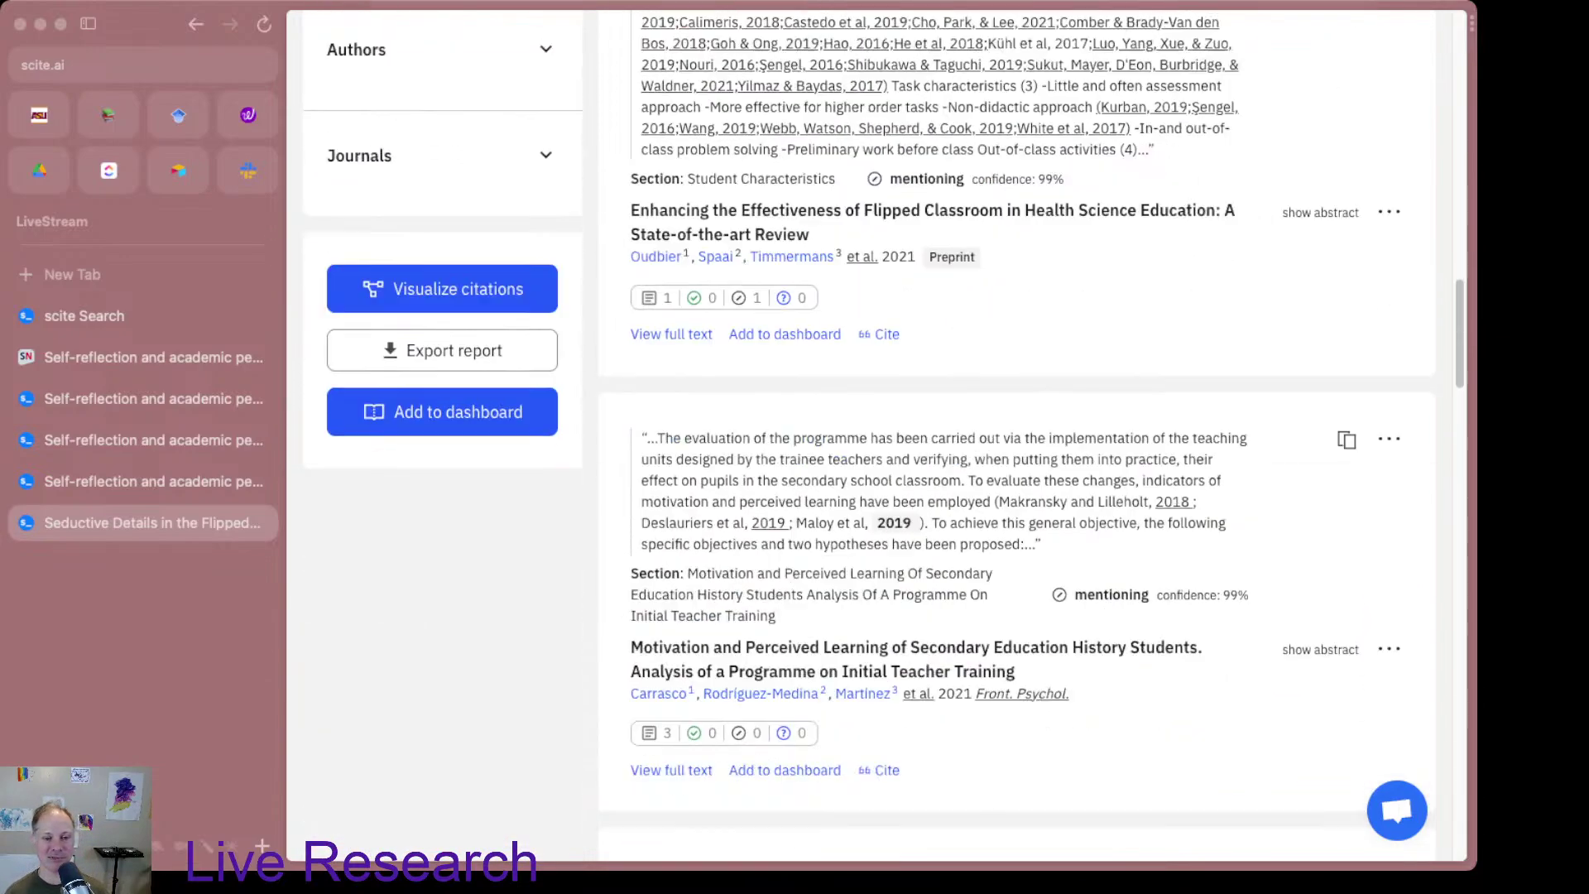
{"action": "scroll", "coordinate": [1026, 447], "scroll_direction": "down", "scroll_amount": 2}
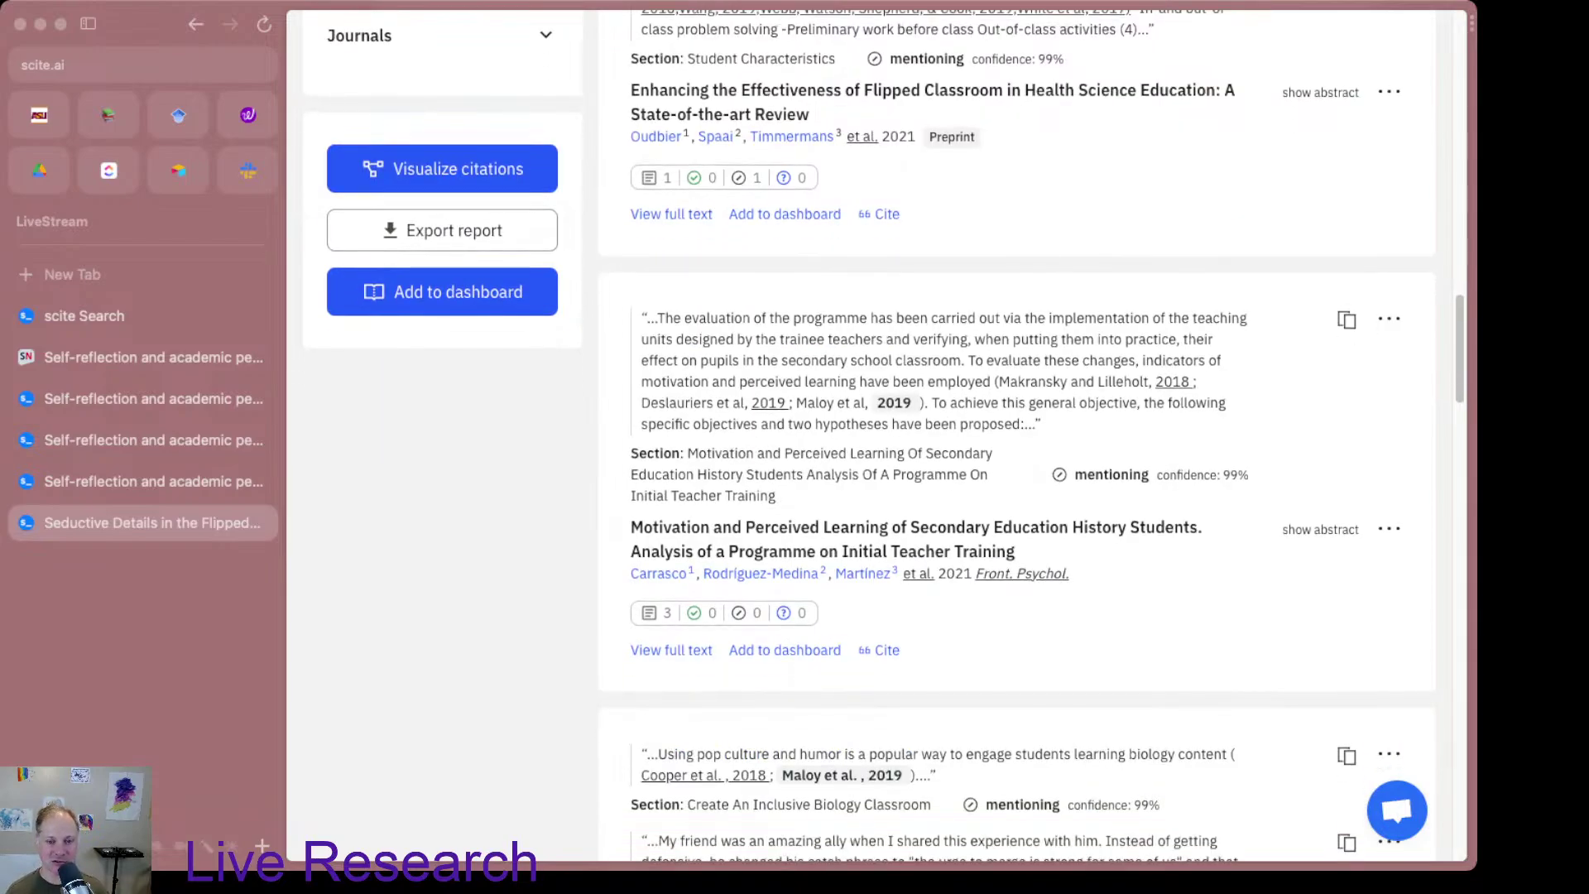
{"action": "scroll", "coordinate": [868, 435], "scroll_direction": "down", "scroll_amount": 1}
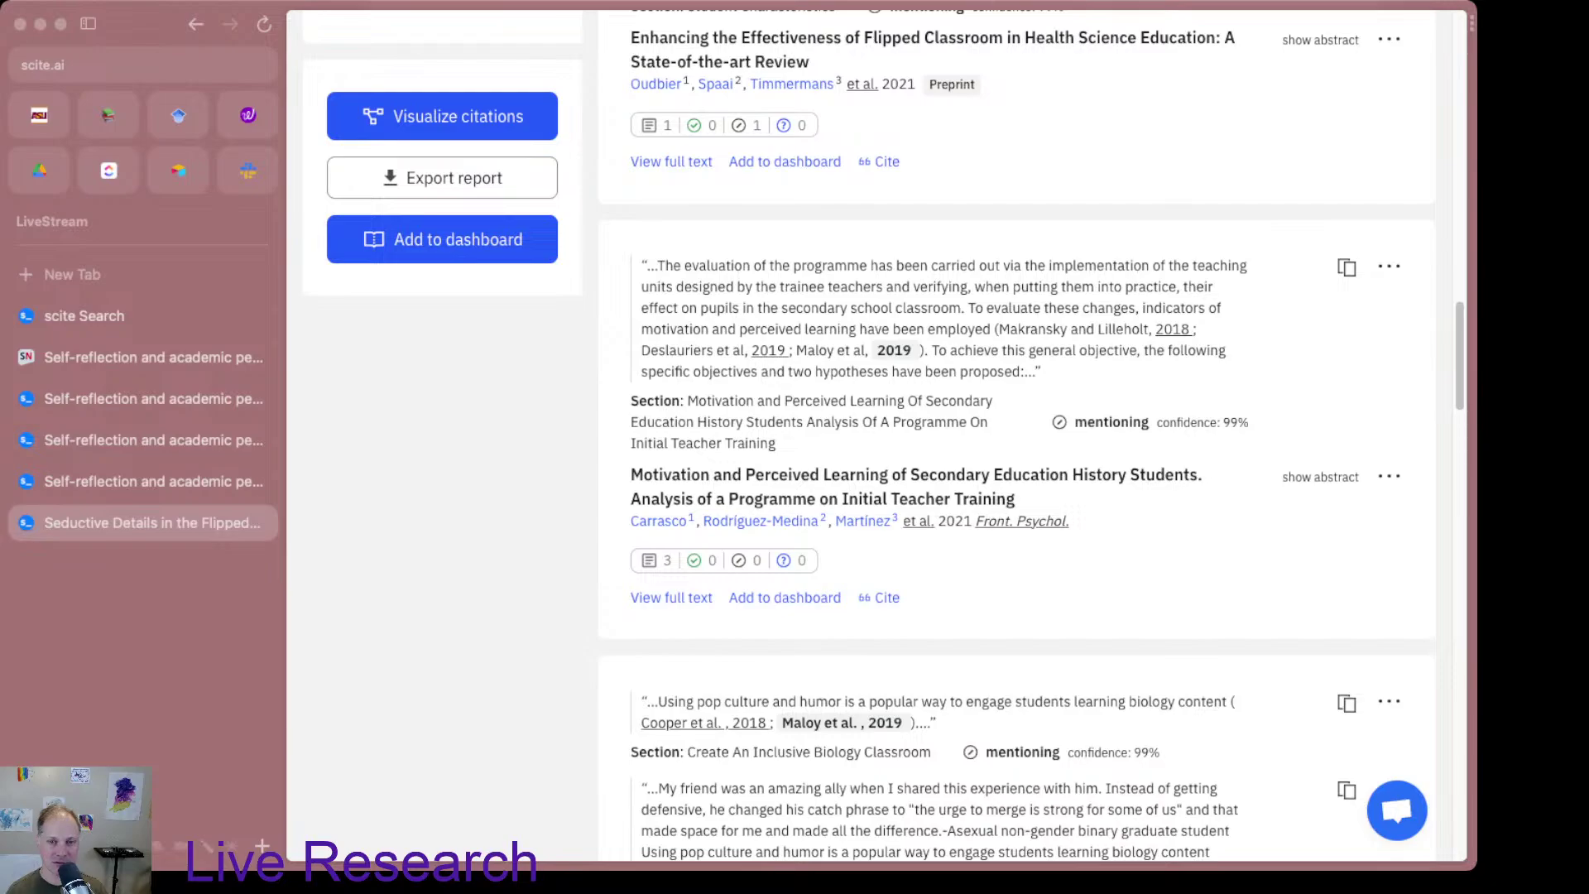
{"action": "scroll", "coordinate": [869, 435], "scroll_direction": "down", "scroll_amount": 1}
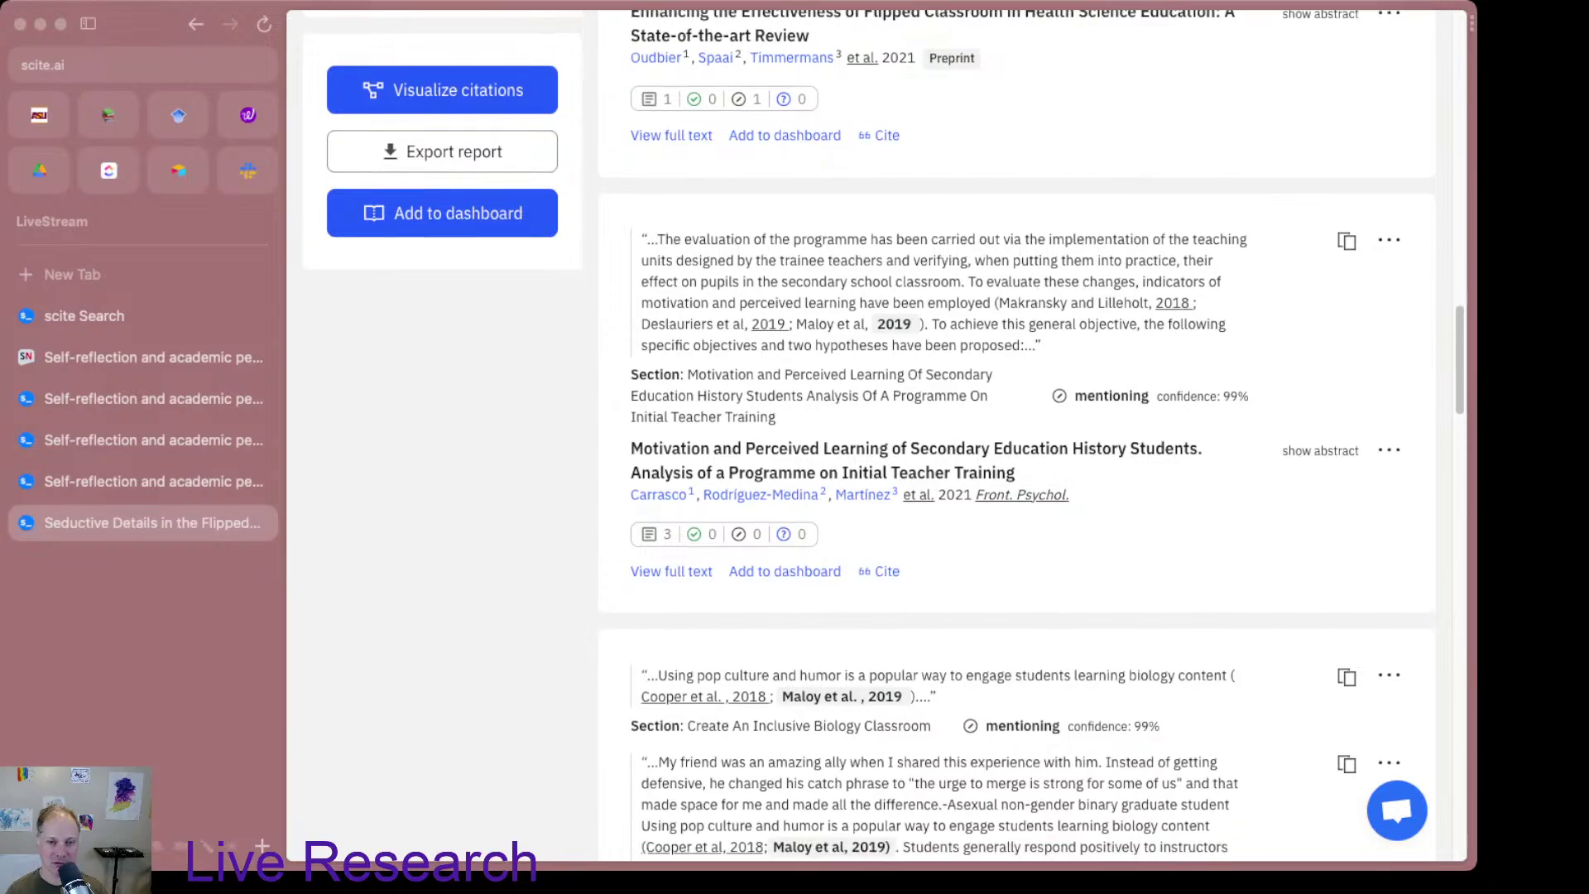
Step: Read the pop culture and humor statements from the "Fourteen Recommendations" LGBTQ+ inclusion paper, glancing at the self-regulated learning statement below it
{"action": "scroll", "coordinate": [869, 436], "scroll_direction": "down", "scroll_amount": 7}
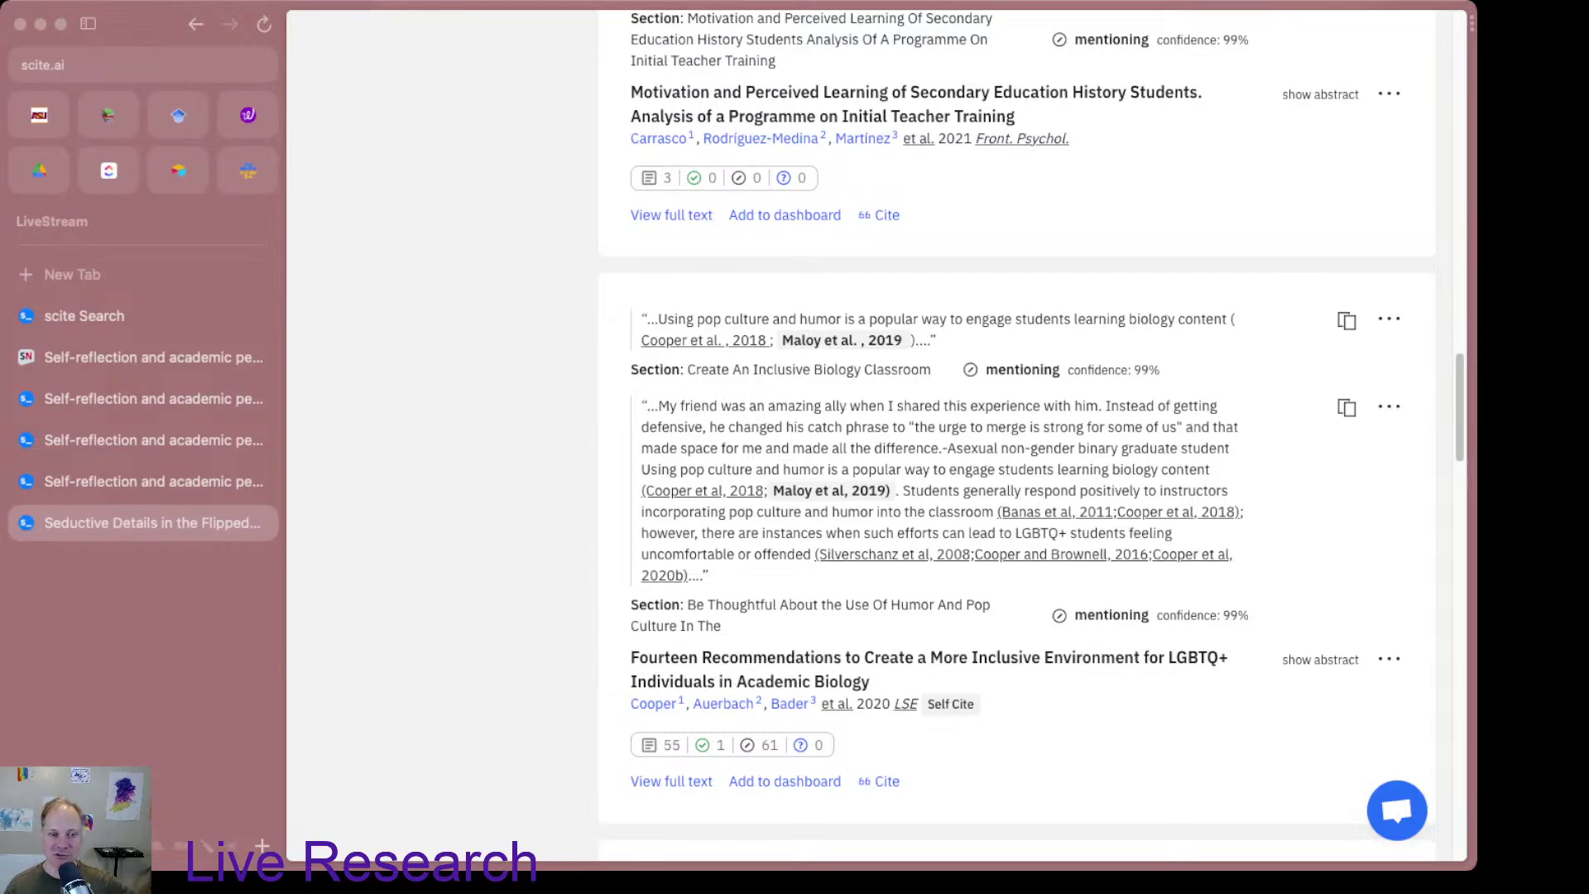
{"action": "scroll", "coordinate": [1016, 426], "scroll_direction": "down", "scroll_amount": 1}
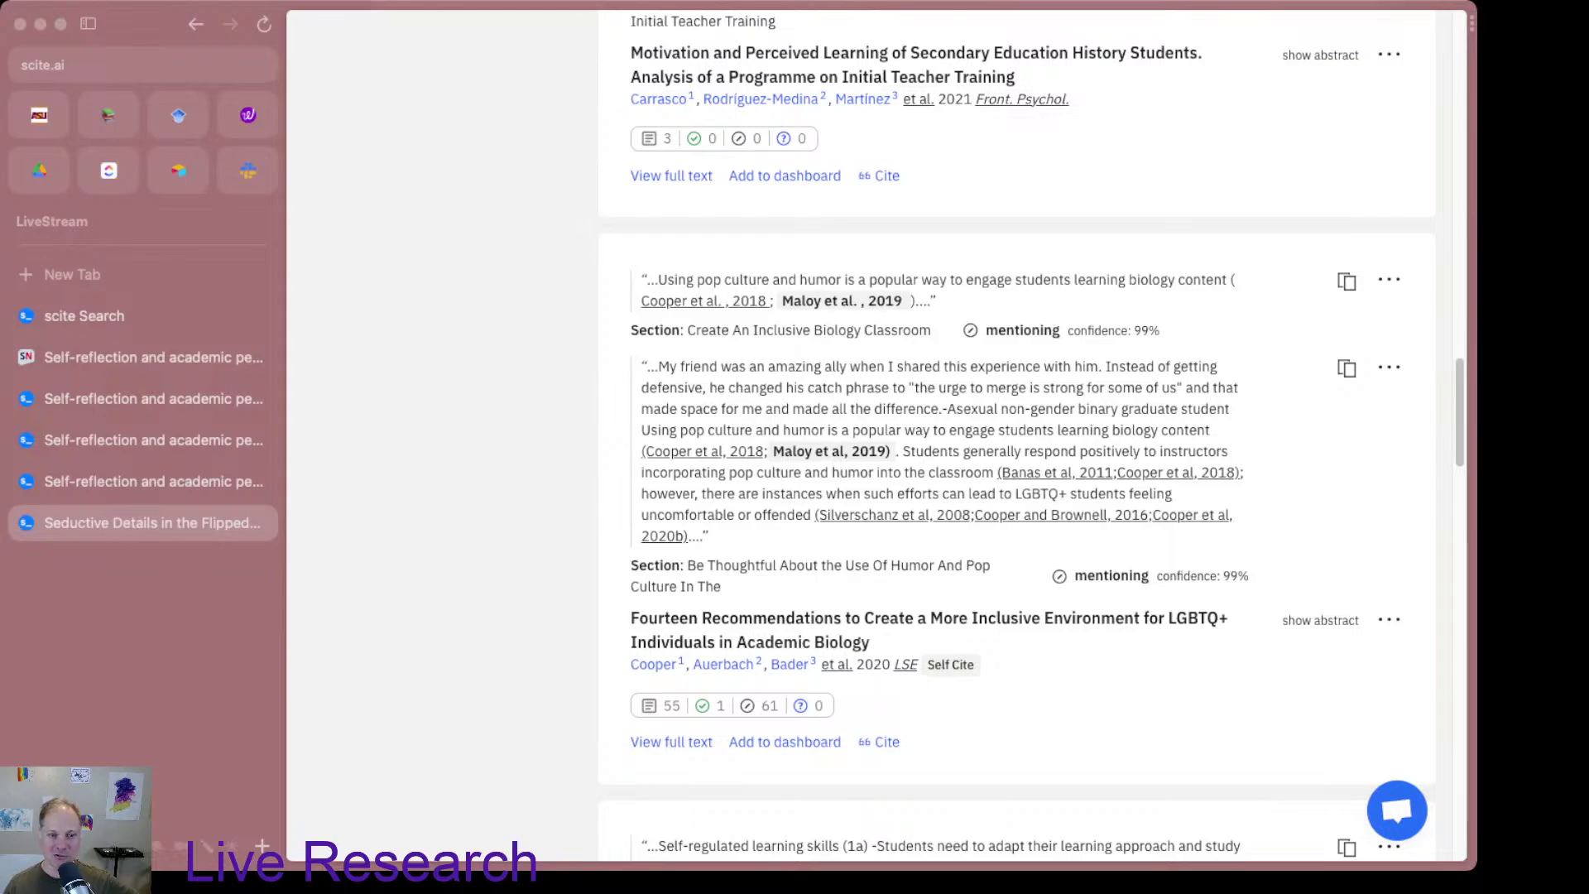
{"action": "scroll", "coordinate": [1016, 436], "scroll_direction": "down", "scroll_amount": 1}
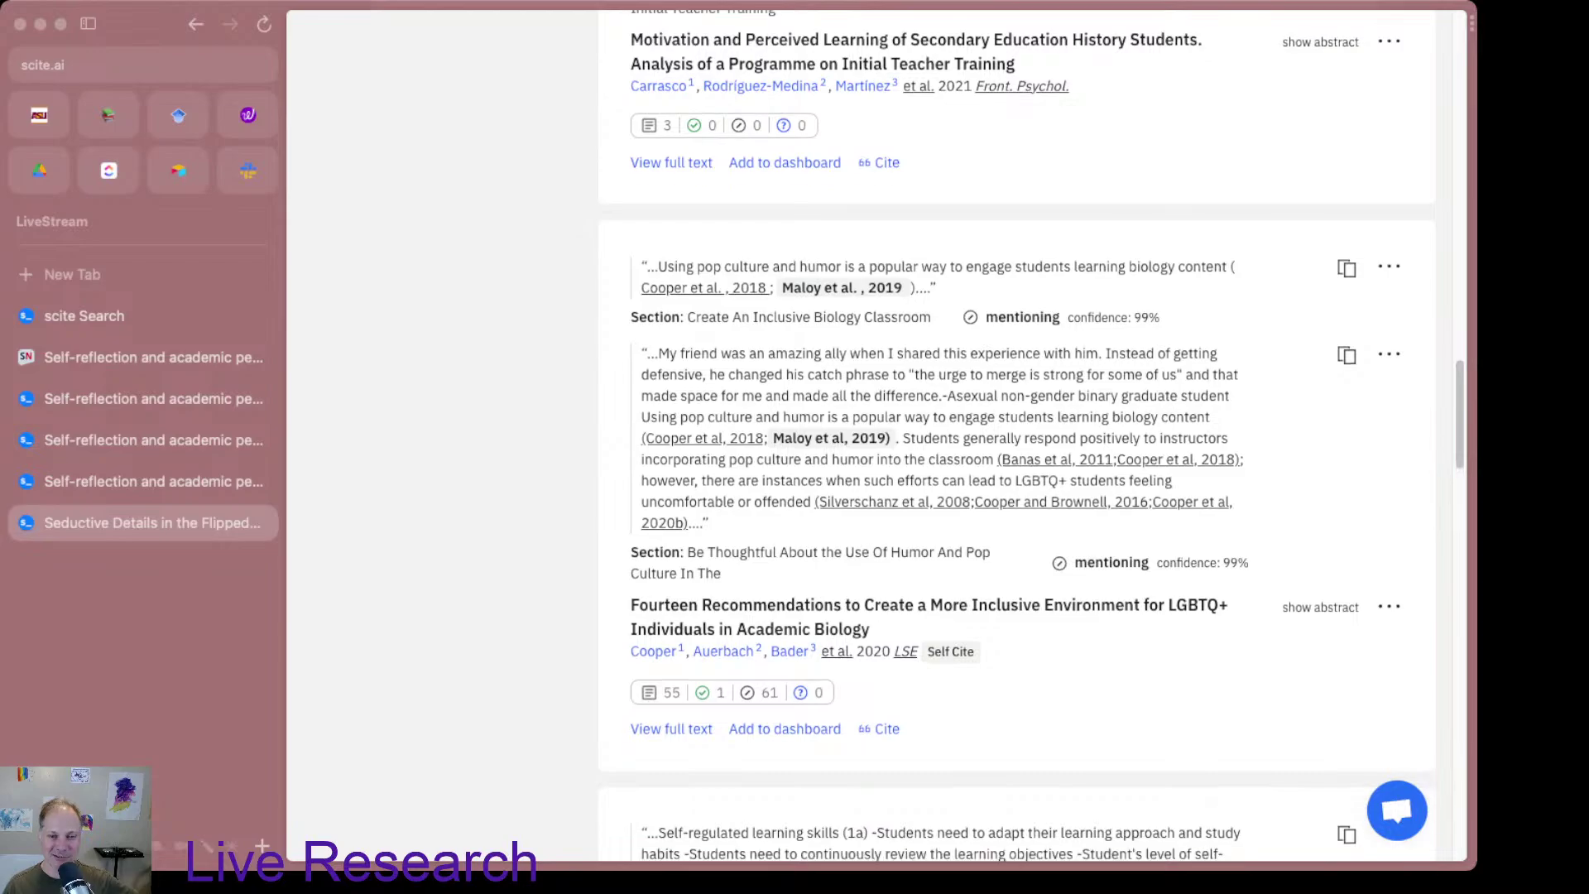
{"action": "scroll", "coordinate": [1016, 435], "scroll_direction": "down", "scroll_amount": 1}
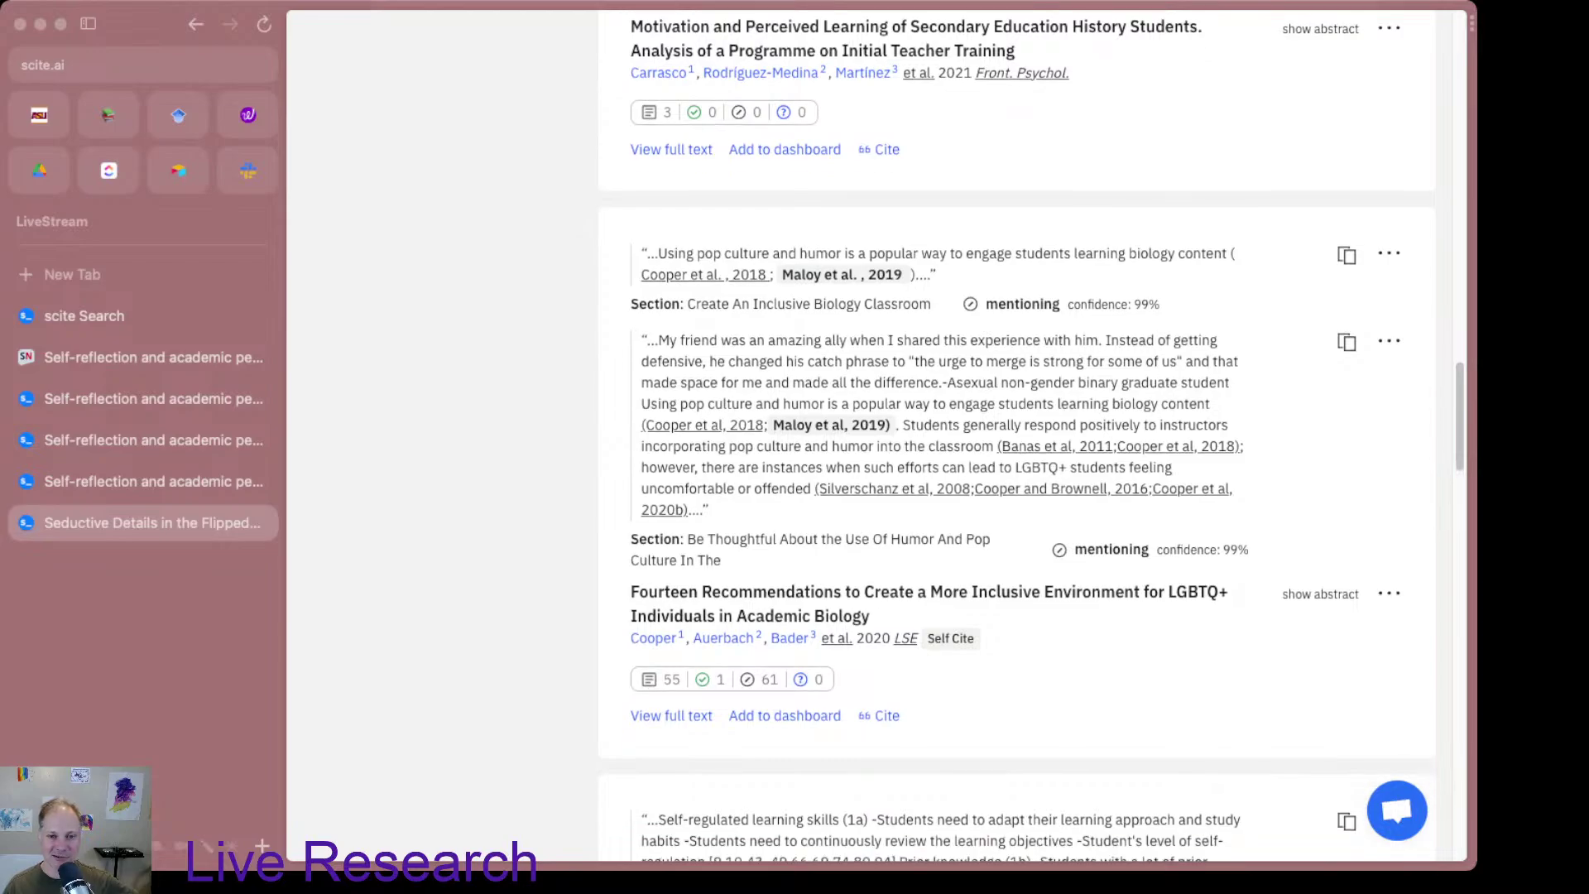
{"action": "scroll", "coordinate": [1016, 435], "scroll_direction": "down", "scroll_amount": 1}
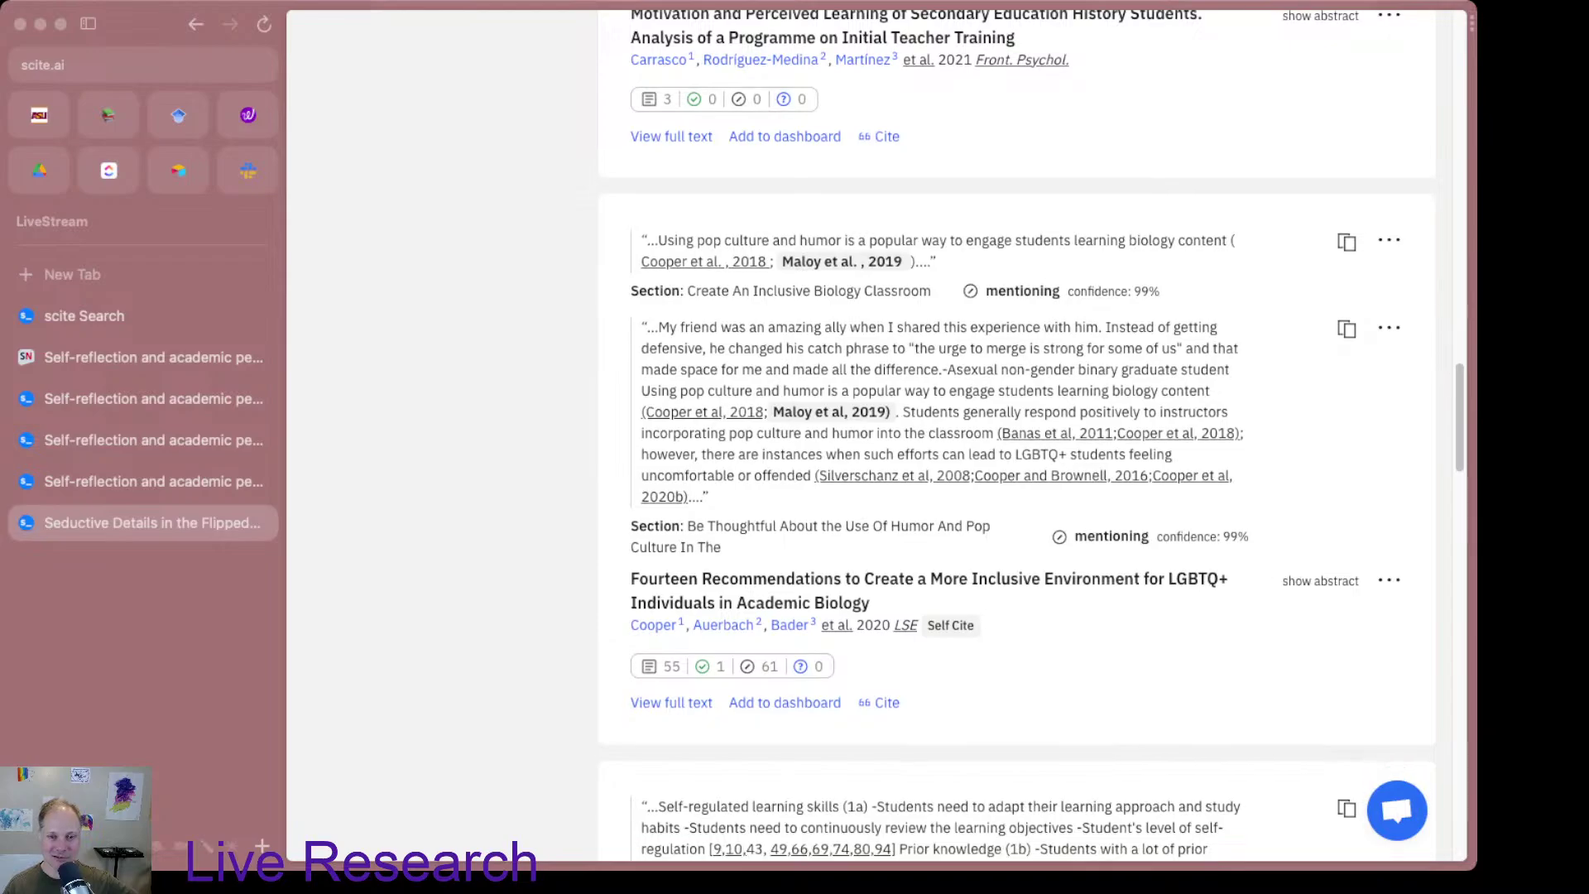
{"action": "scroll", "coordinate": [1016, 436], "scroll_direction": "down", "scroll_amount": 1}
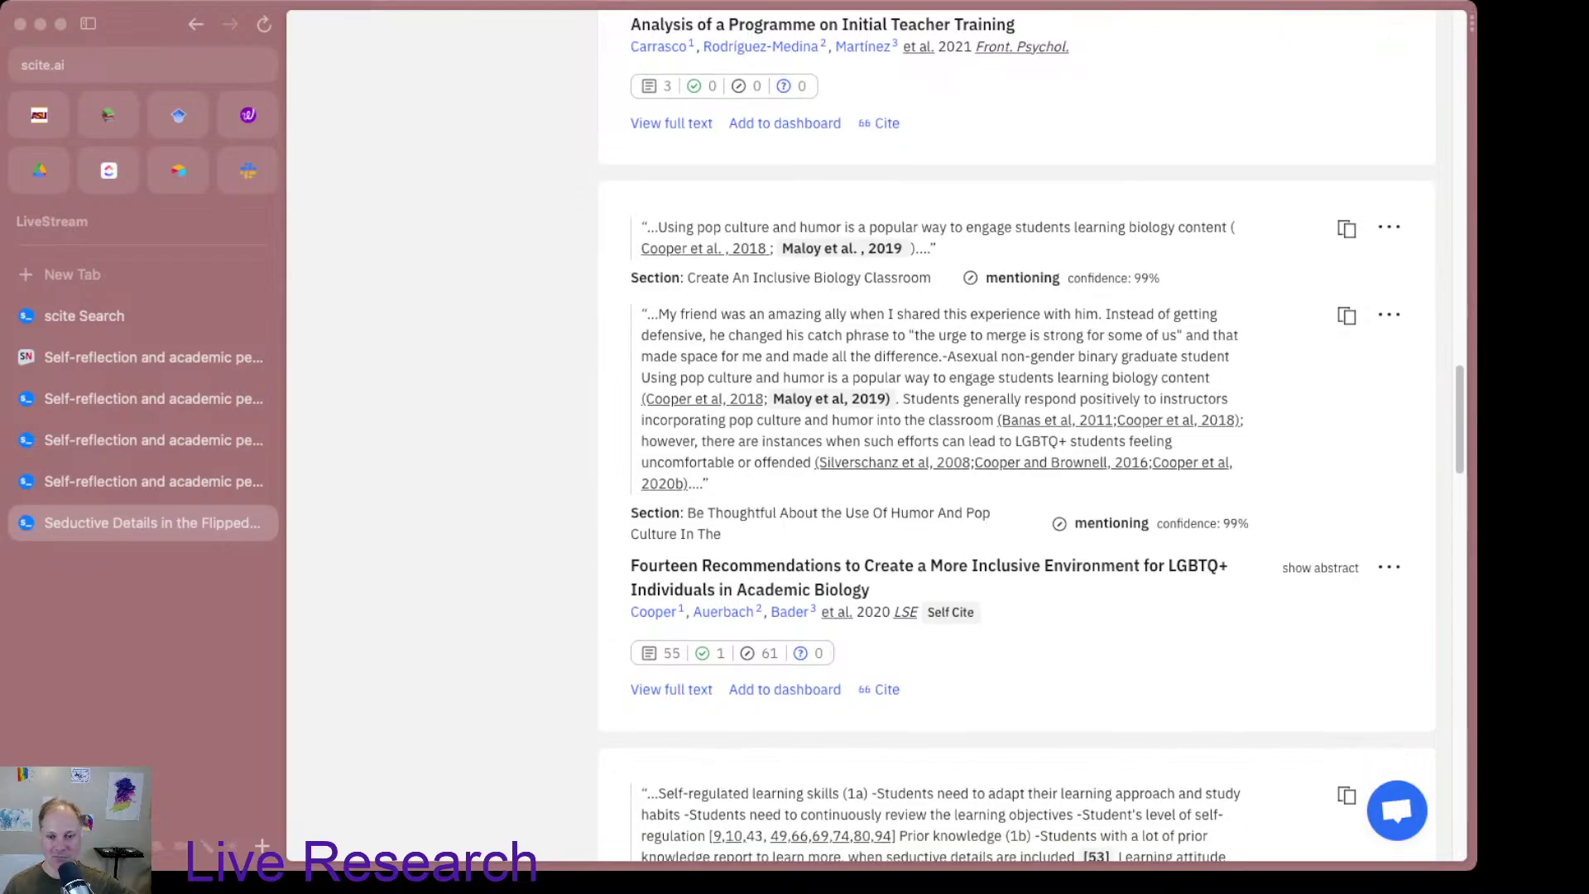
{"action": "scroll", "coordinate": [1016, 435], "scroll_direction": "down", "scroll_amount": 1}
{"action": "scroll", "coordinate": [1016, 435], "scroll_direction": "down", "scroll_amount": 8}
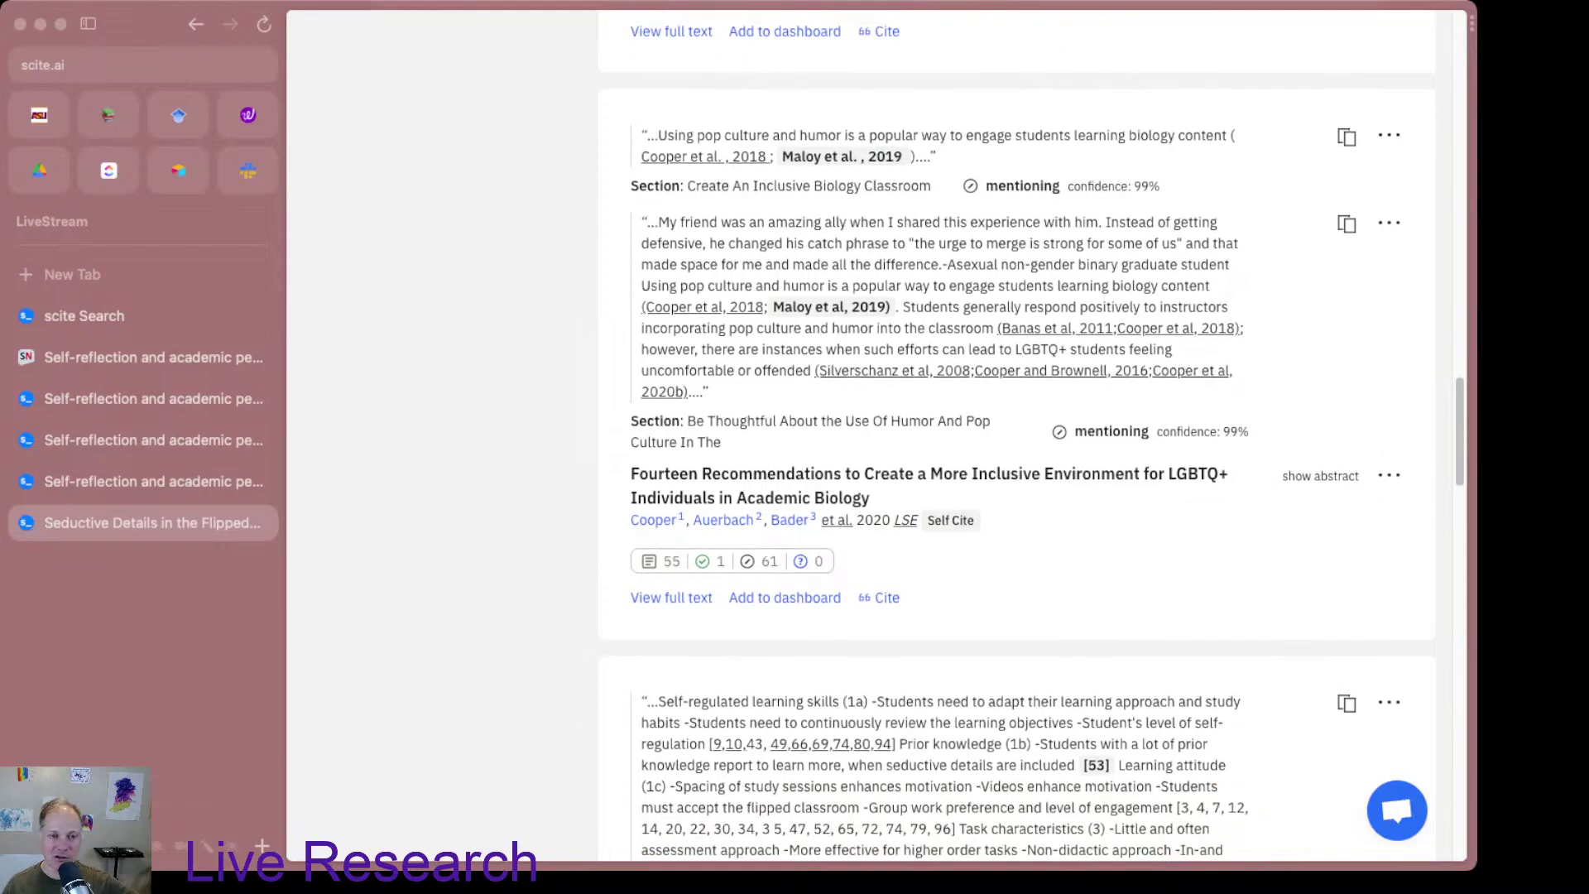
{"action": "scroll", "coordinate": [790, 405], "scroll_direction": "down", "scroll_amount": 7}
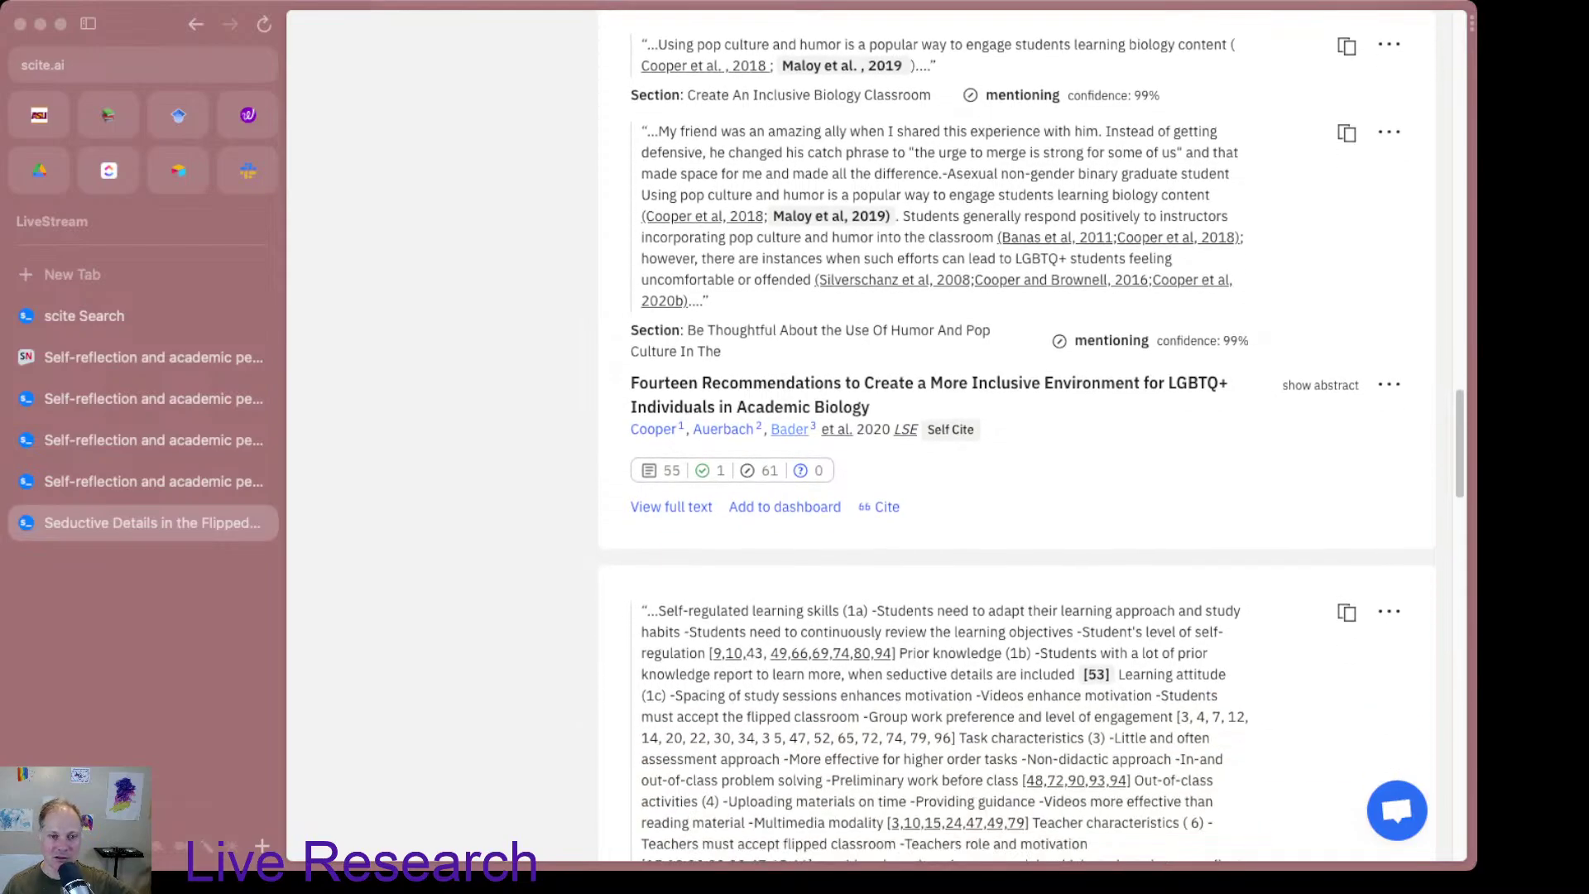
{"action": "scroll", "coordinate": [786, 402], "scroll_direction": "down", "scroll_amount": 6}
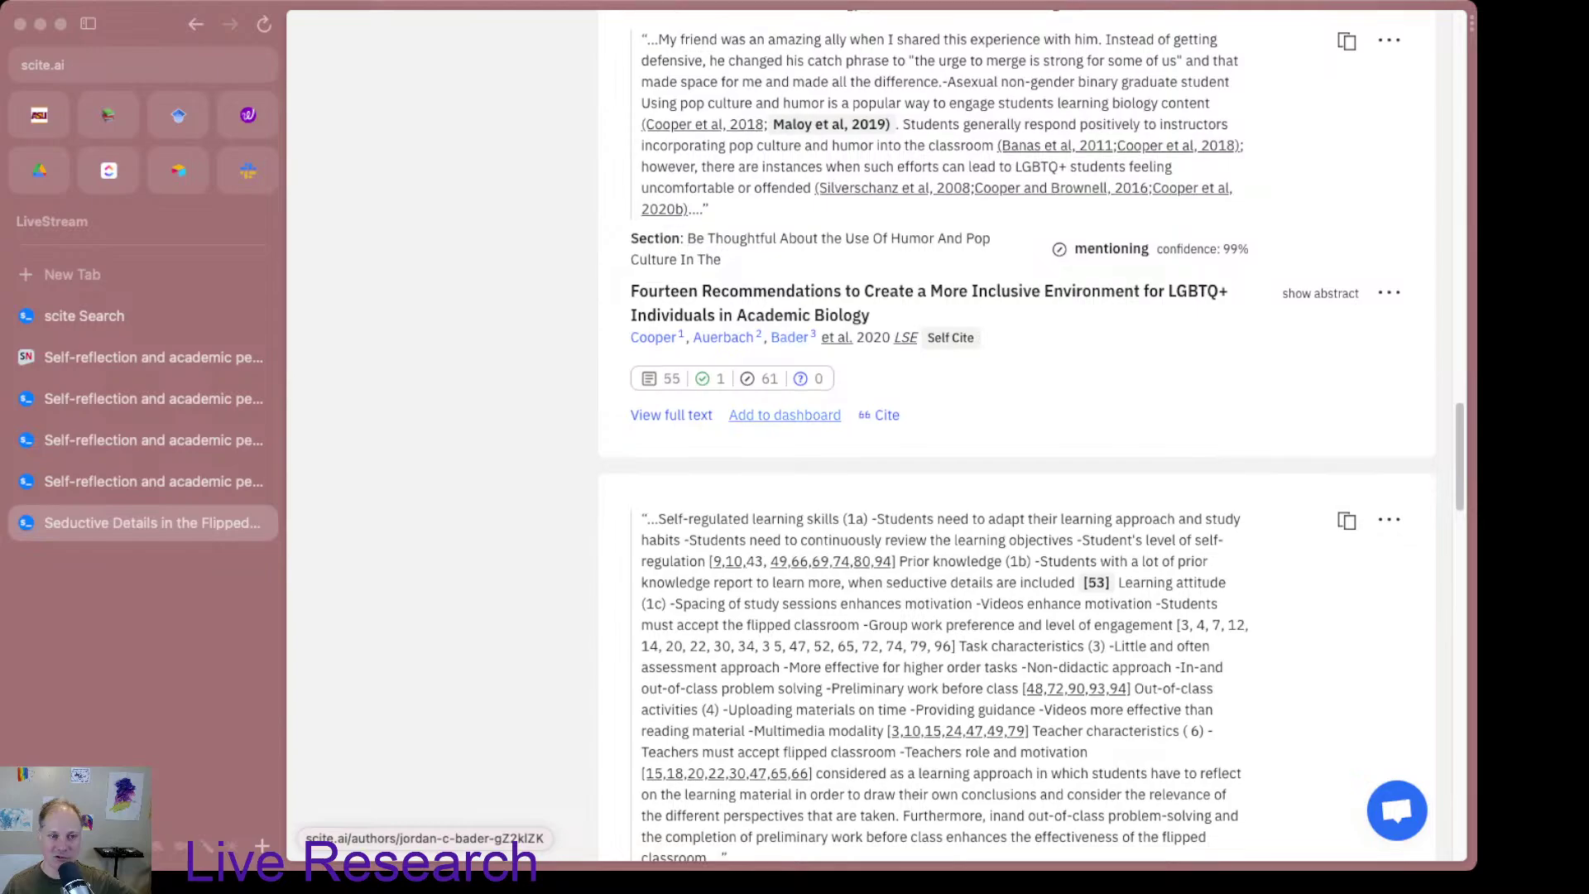
{"action": "scroll", "coordinate": [786, 402], "scroll_direction": "down", "scroll_amount": 6}
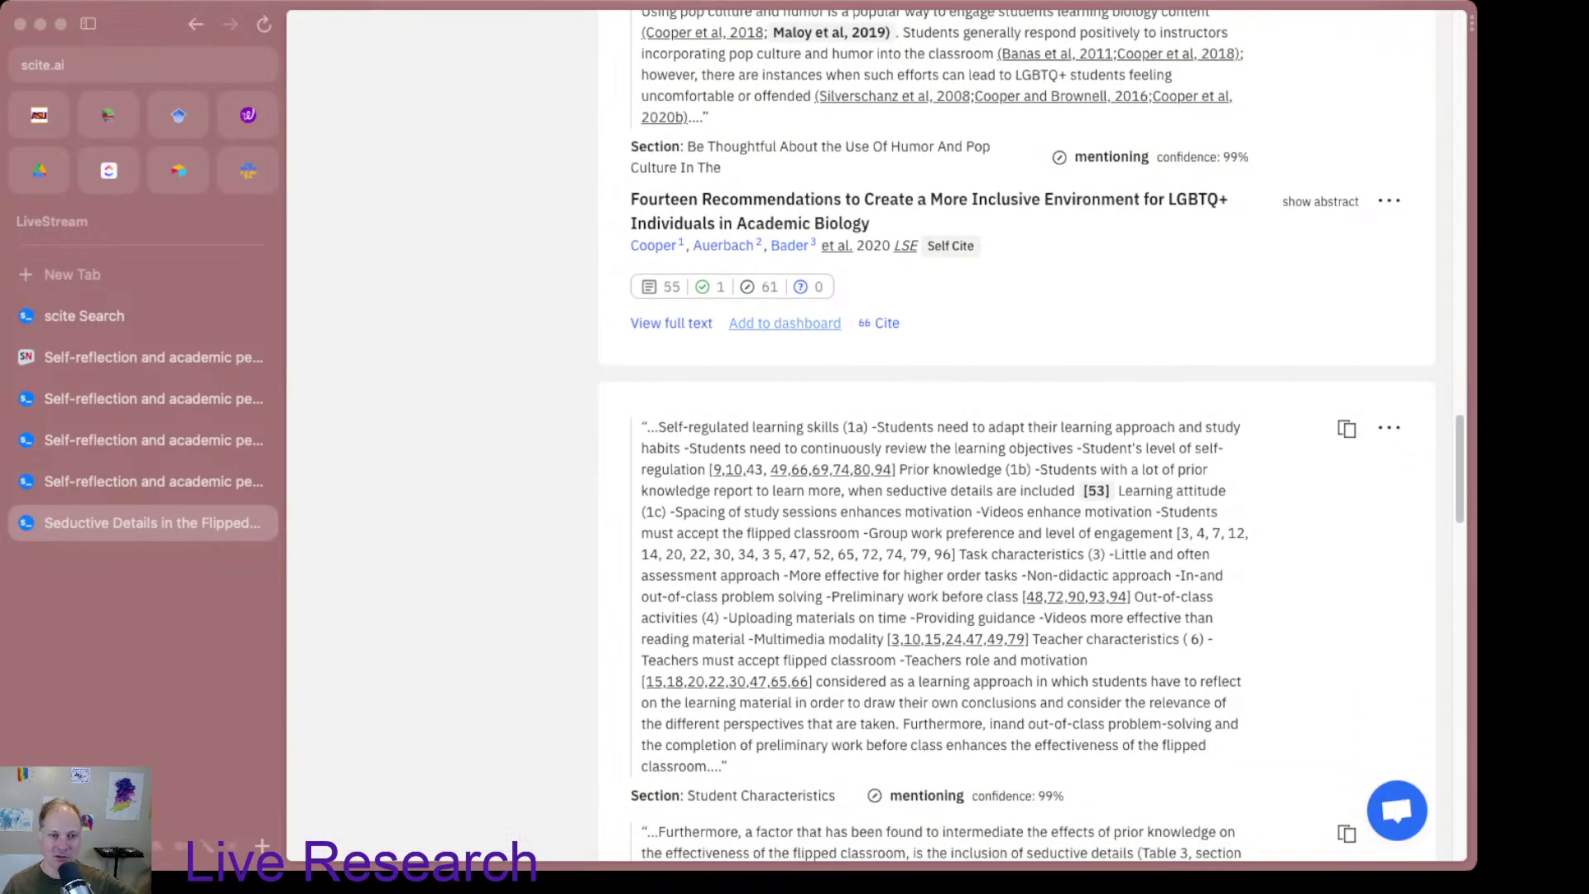
{"action": "scroll", "coordinate": [1016, 435], "scroll_direction": "up", "scroll_amount": 6}
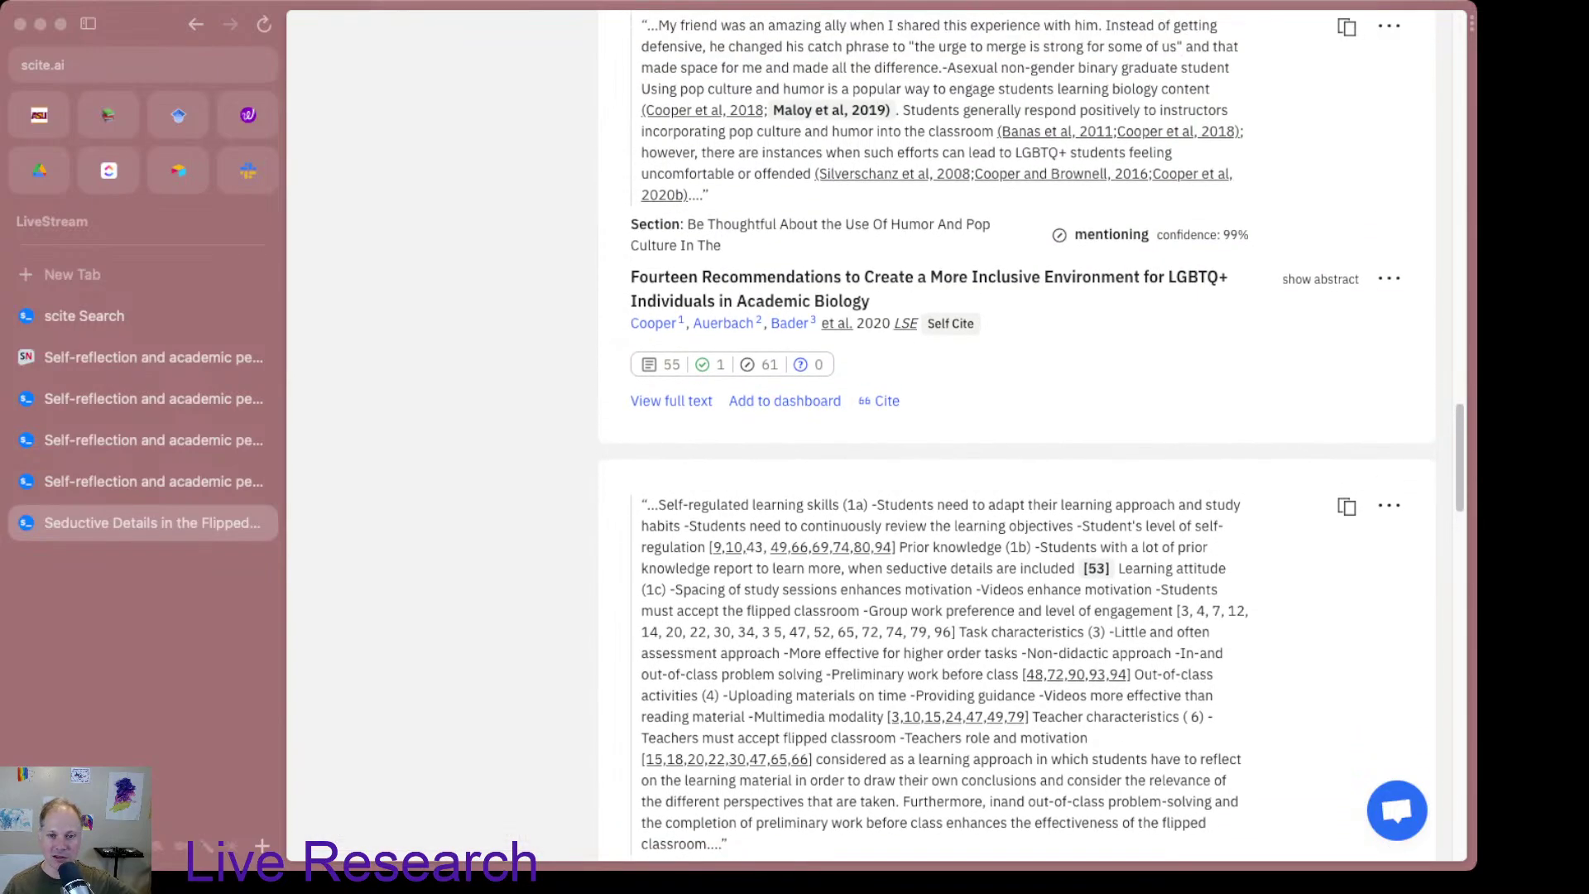
{"action": "scroll", "coordinate": [1016, 435], "scroll_direction": "up", "scroll_amount": 10}
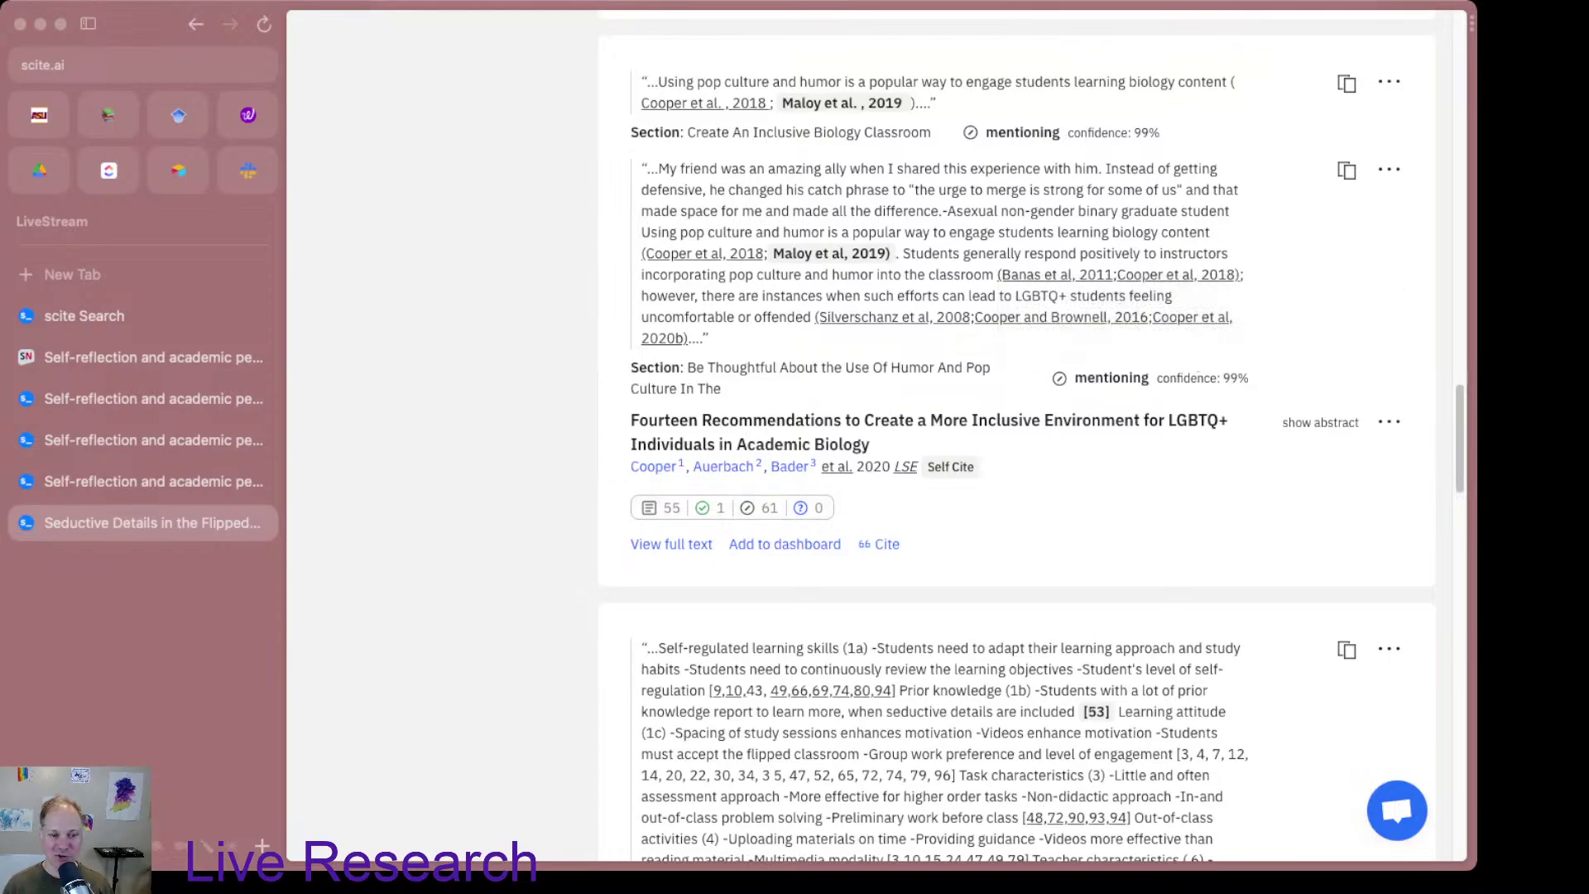
{"action": "scroll", "coordinate": [828, 513], "scroll_direction": "up", "scroll_amount": 1}
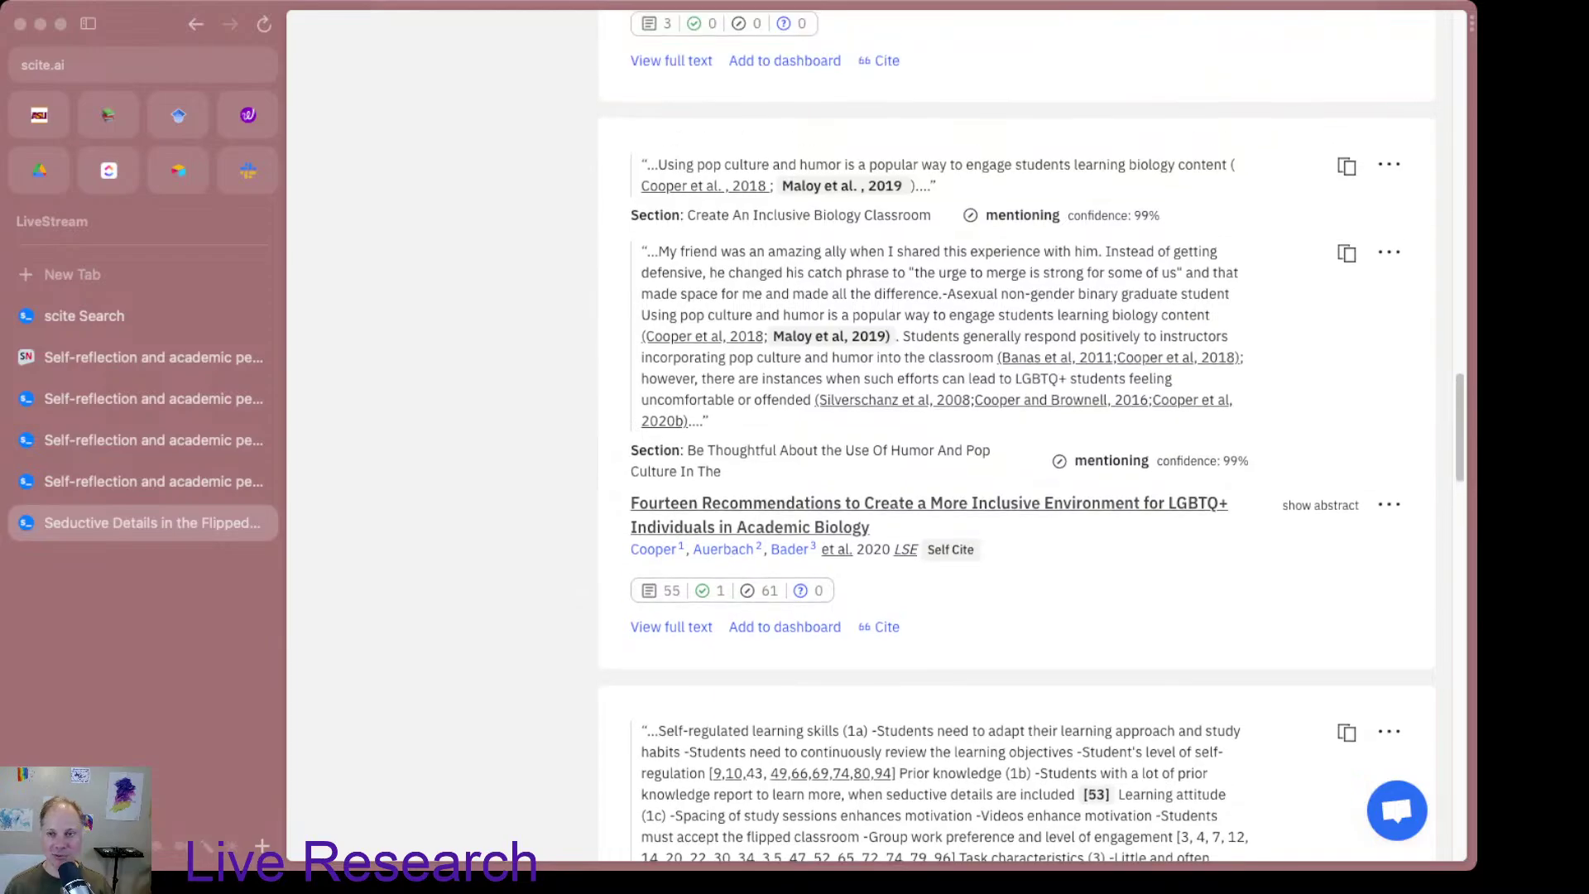
{"action": "scroll", "coordinate": [800, 505], "scroll_direction": "down", "scroll_amount": 1}
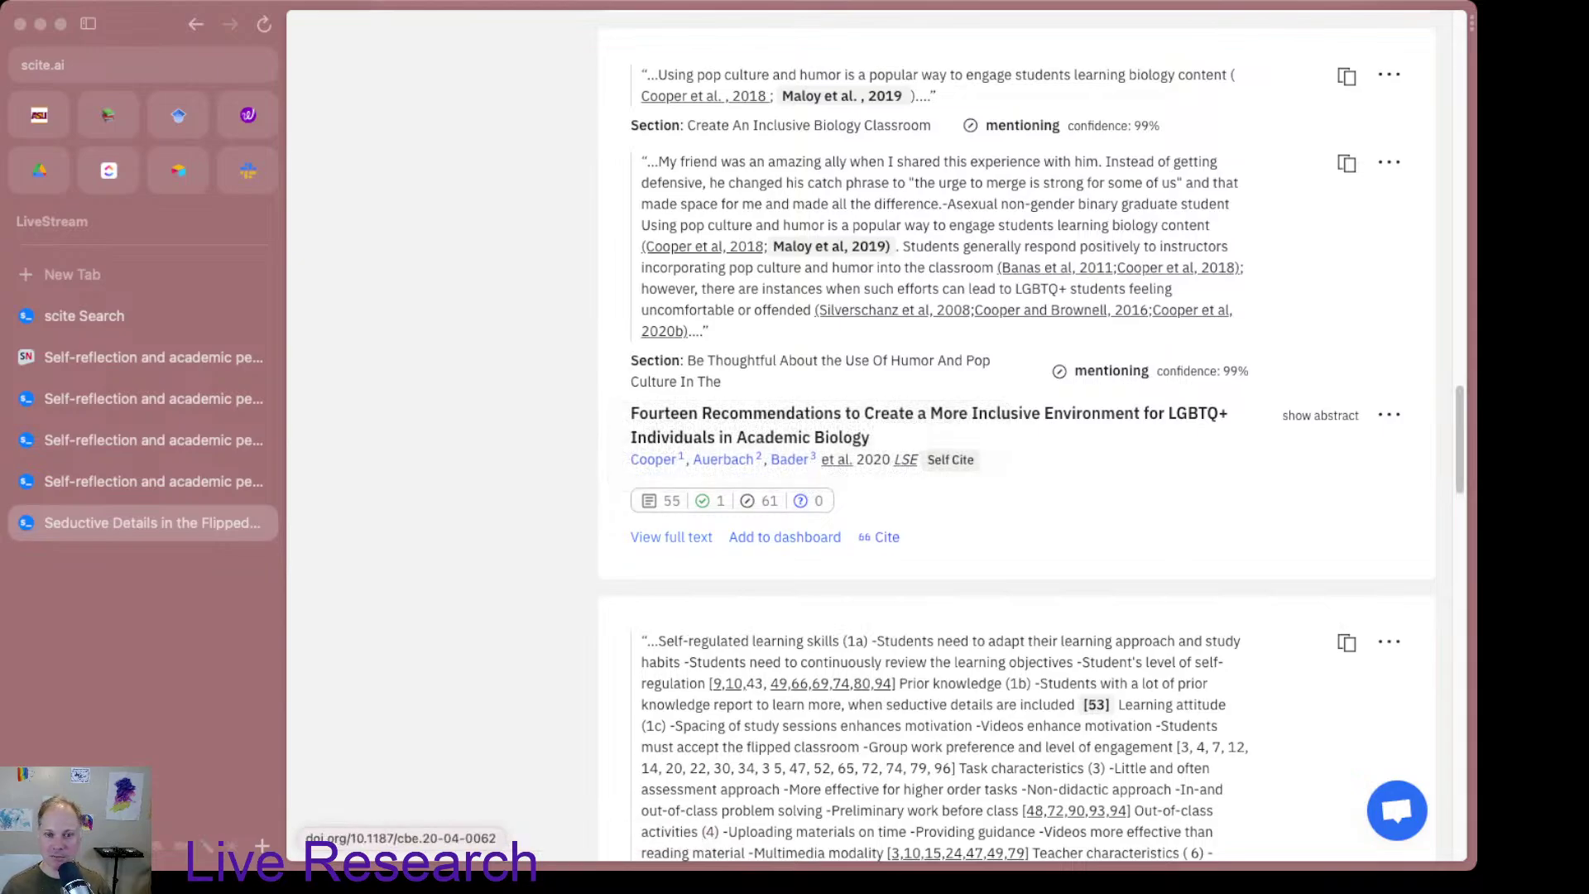
Step: Generate the APA citation for the "Fourteen Recommendations" LGBTQ+ inclusion paper, select its DOI link, and close the citation
{"action": "scroll", "coordinate": [671, 540], "scroll_direction": "up", "scroll_amount": 3}
{"action": "scroll", "coordinate": [679, 622], "scroll_direction": "down", "scroll_amount": 1}
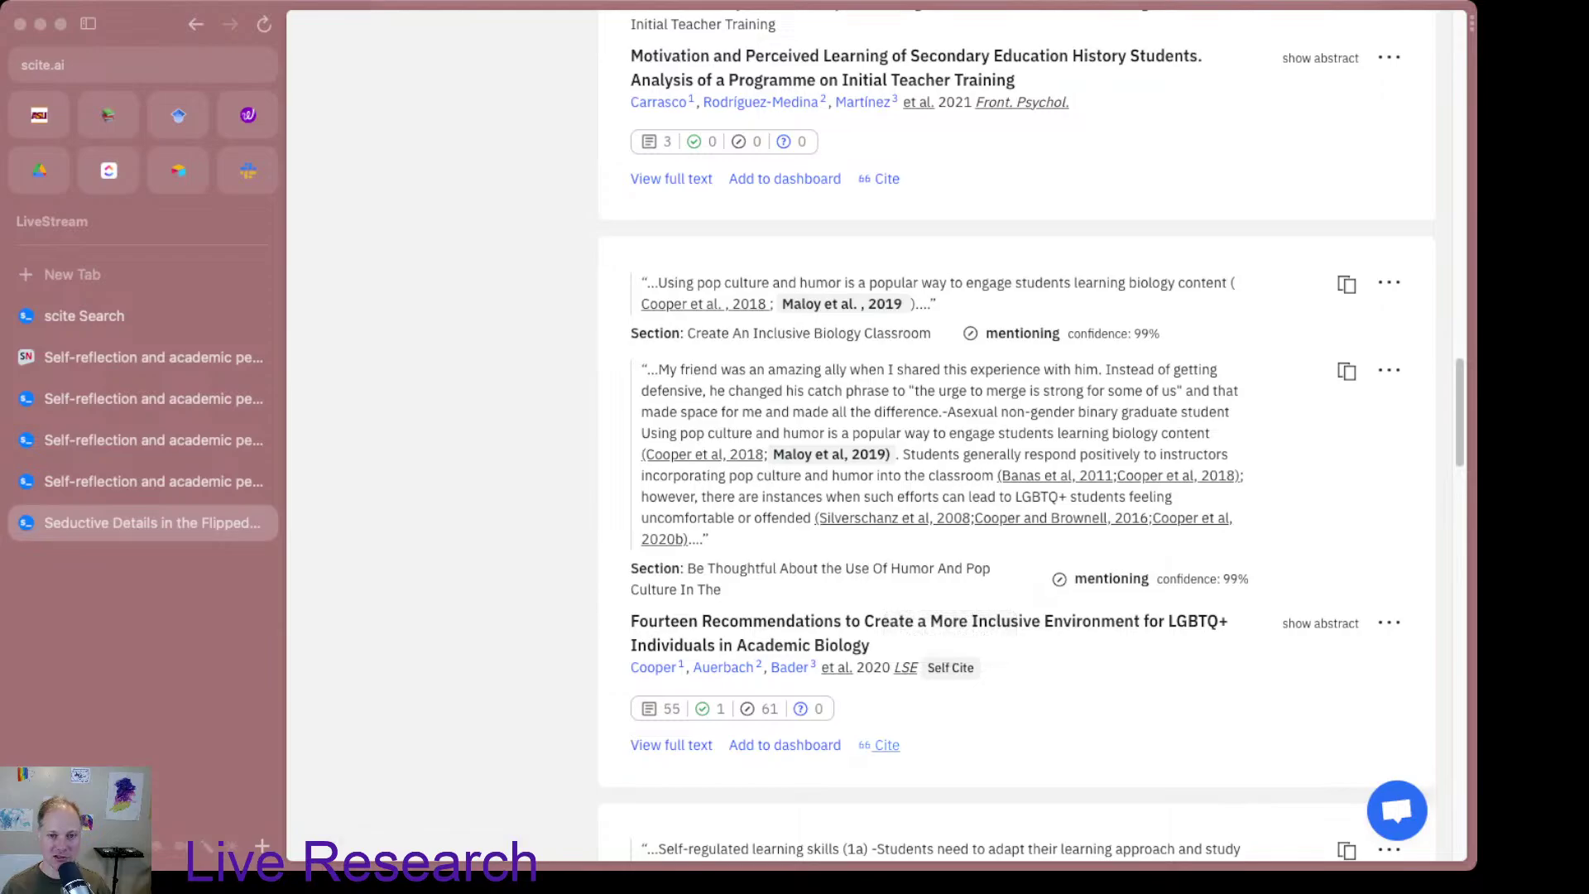
{"action": "left_click", "coordinate": [886, 744]}
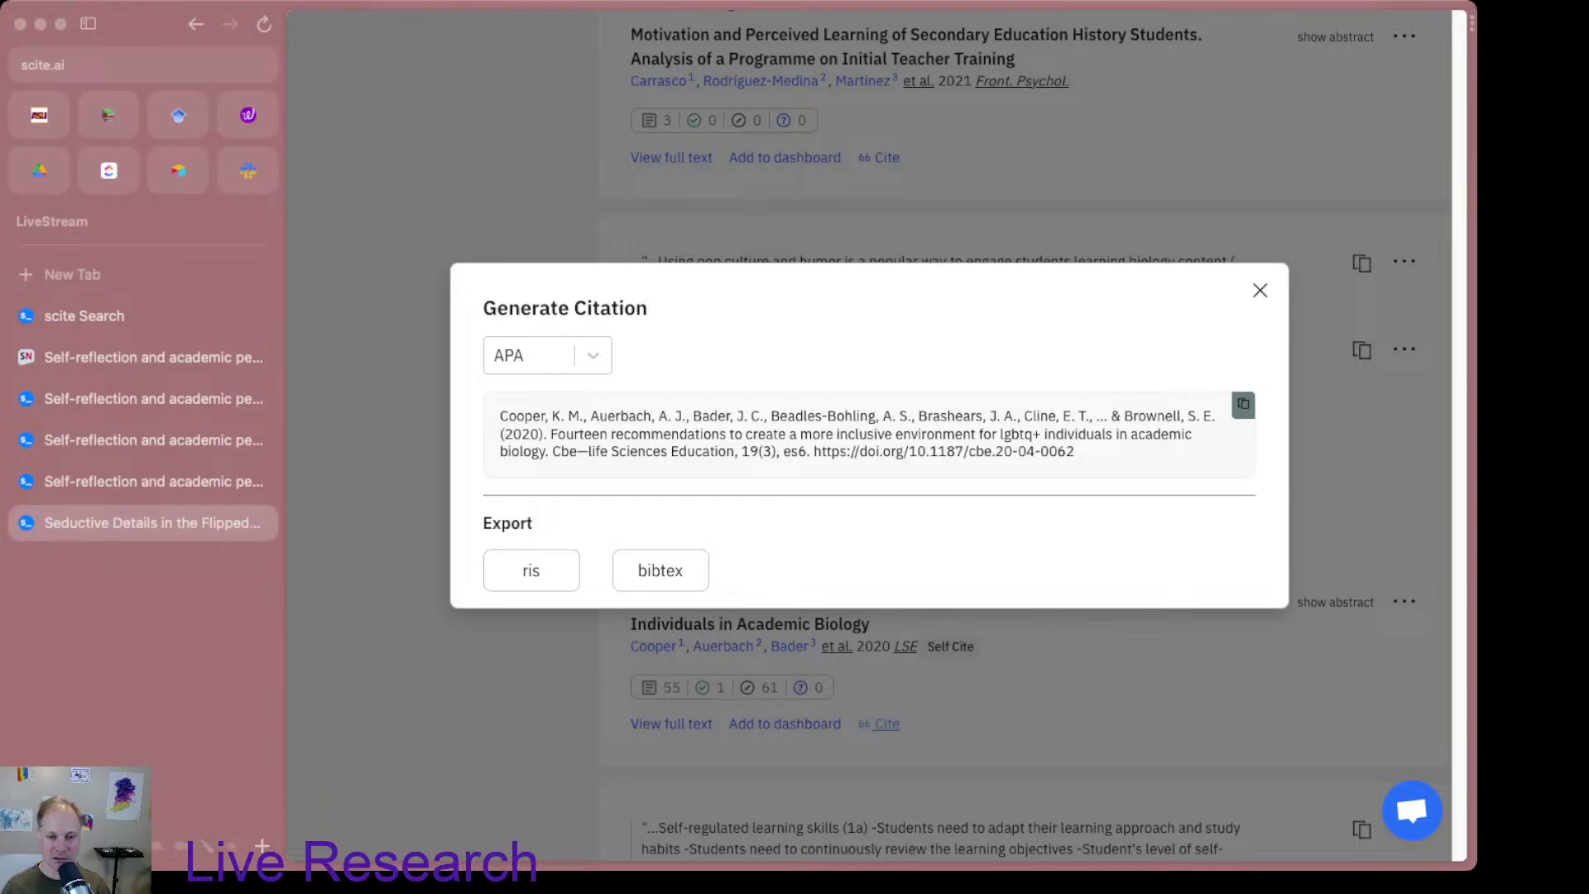
{"action": "left_click_drag", "start_coordinate": [1074, 451], "coordinate": [813, 451]}
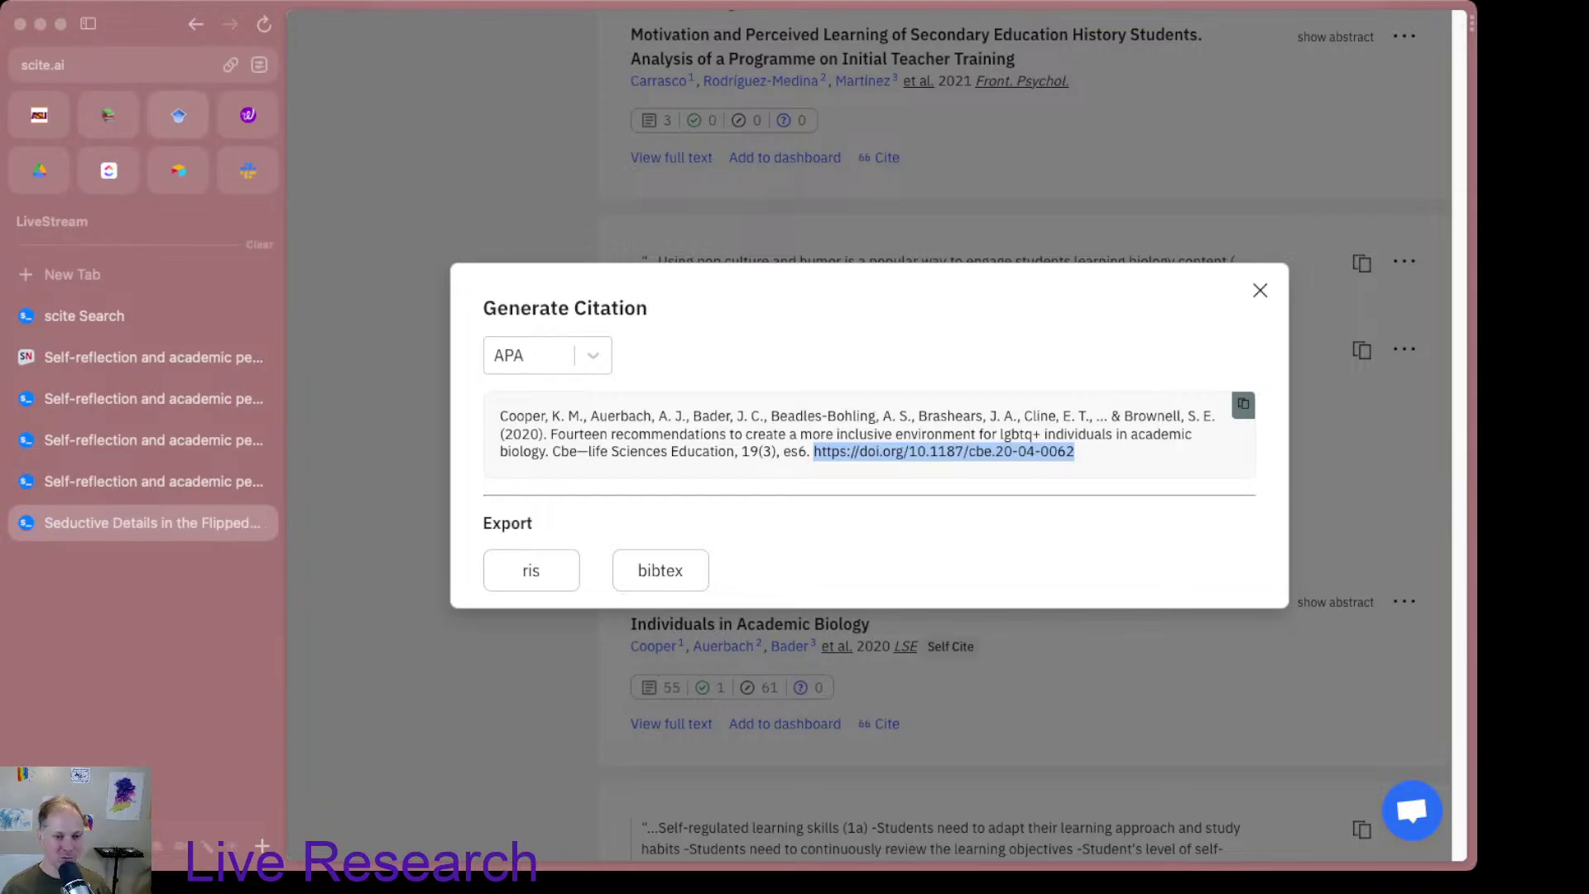
{"action": "left_click", "coordinate": [1259, 290]}
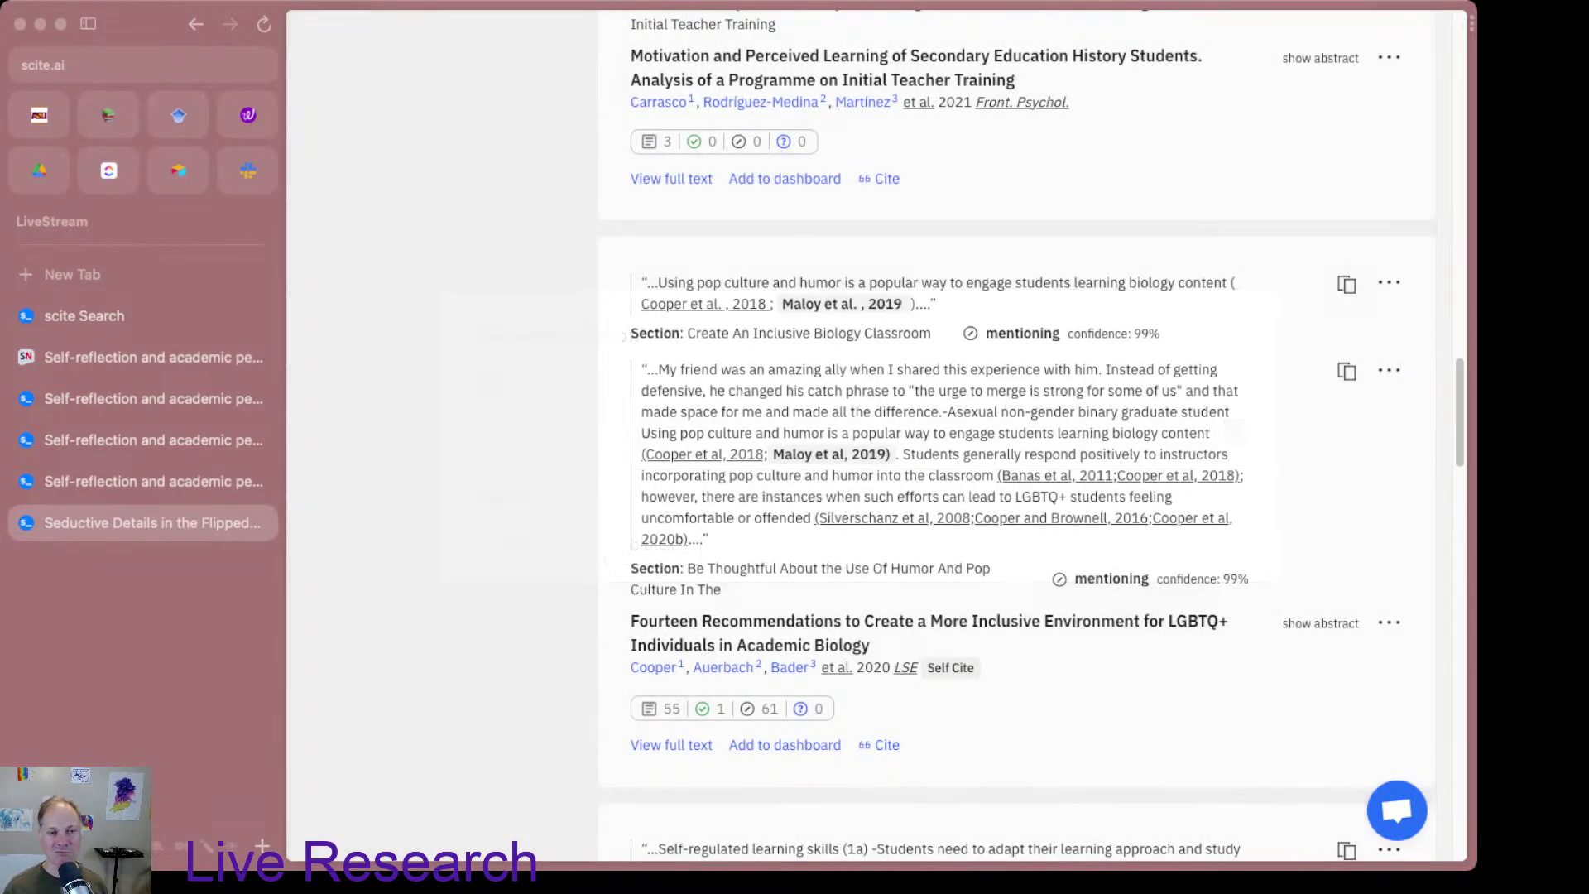
Step: Bring up the scite report for the "Fourteen Recommendations" paper in a separate tab
{"action": "scroll", "coordinate": [868, 447], "scroll_direction": "up", "scroll_amount": 6}
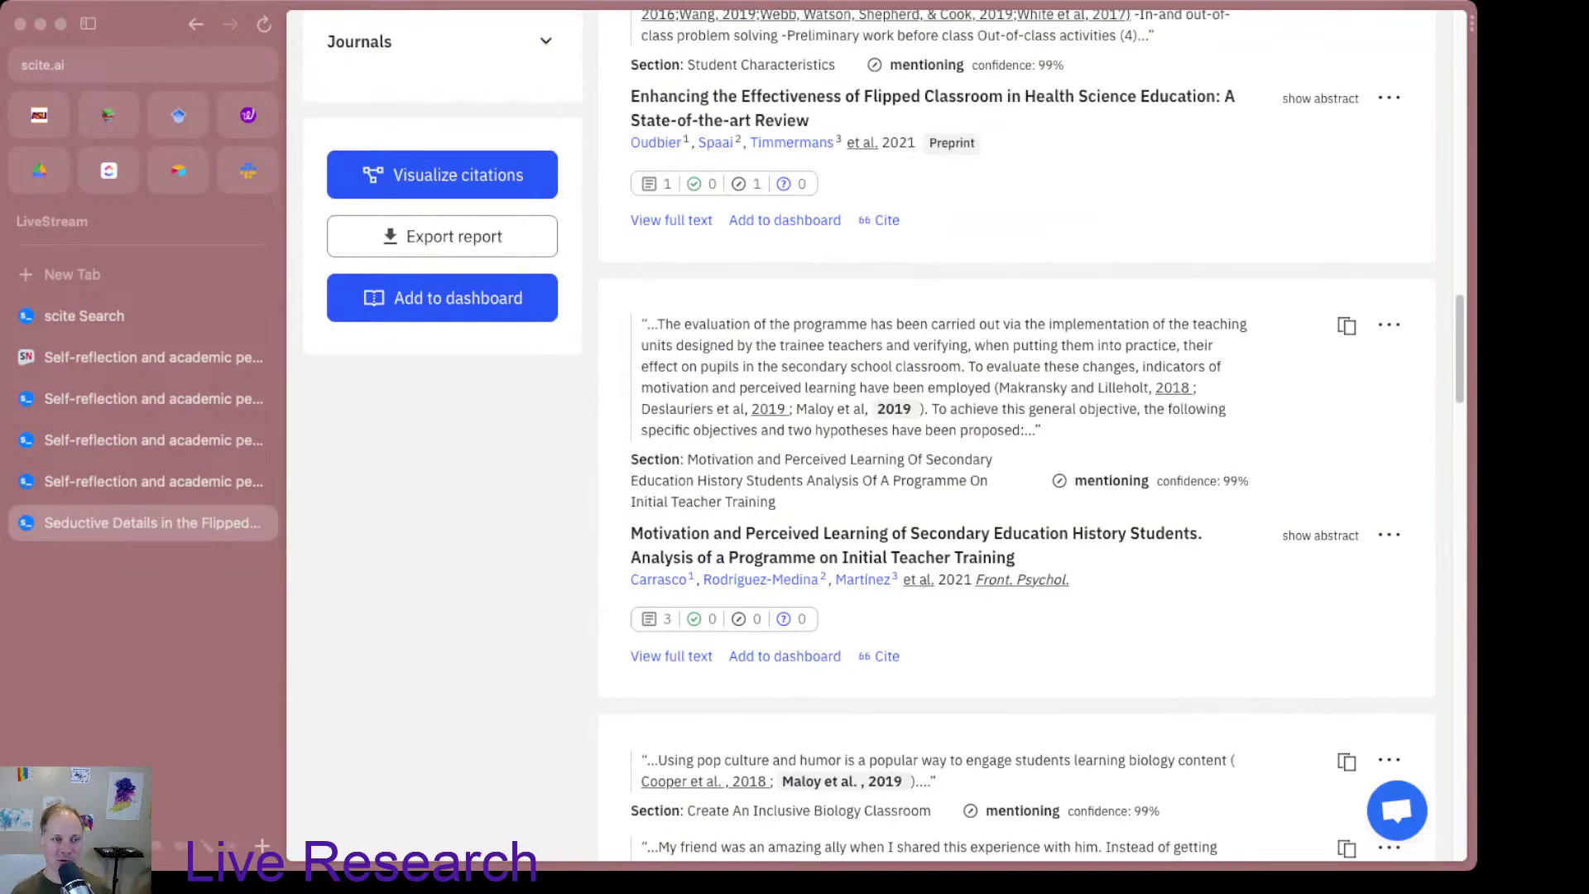
{"action": "scroll", "coordinate": [1016, 438], "scroll_direction": "up", "scroll_amount": 6}
{"action": "scroll", "coordinate": [1016, 439], "scroll_direction": "down", "scroll_amount": 13}
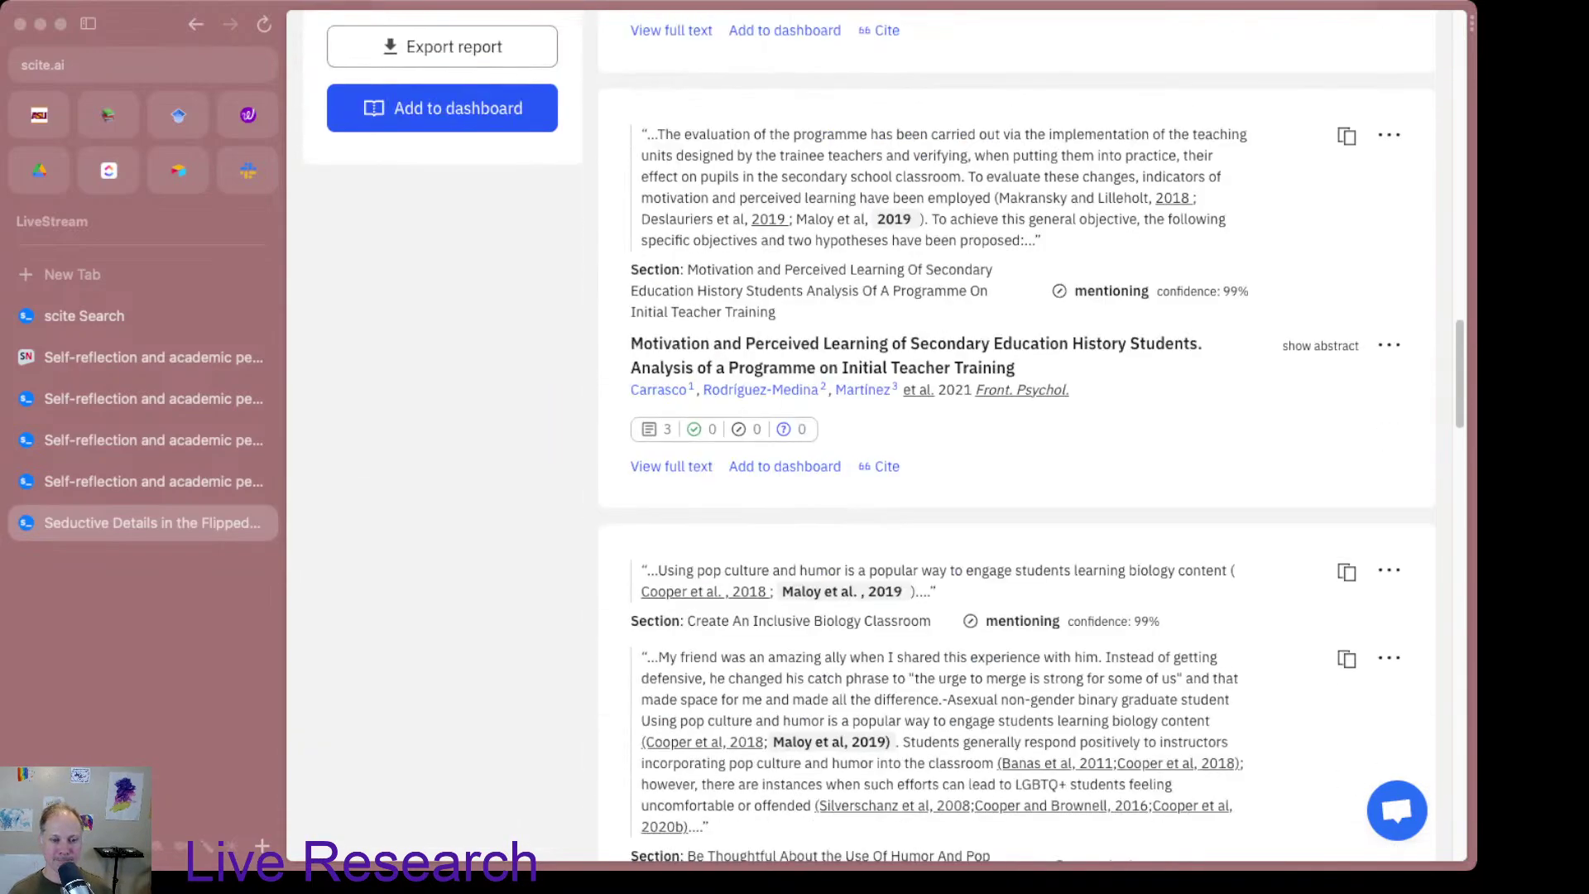
{"action": "triple_click", "coordinate": [765, 615]}
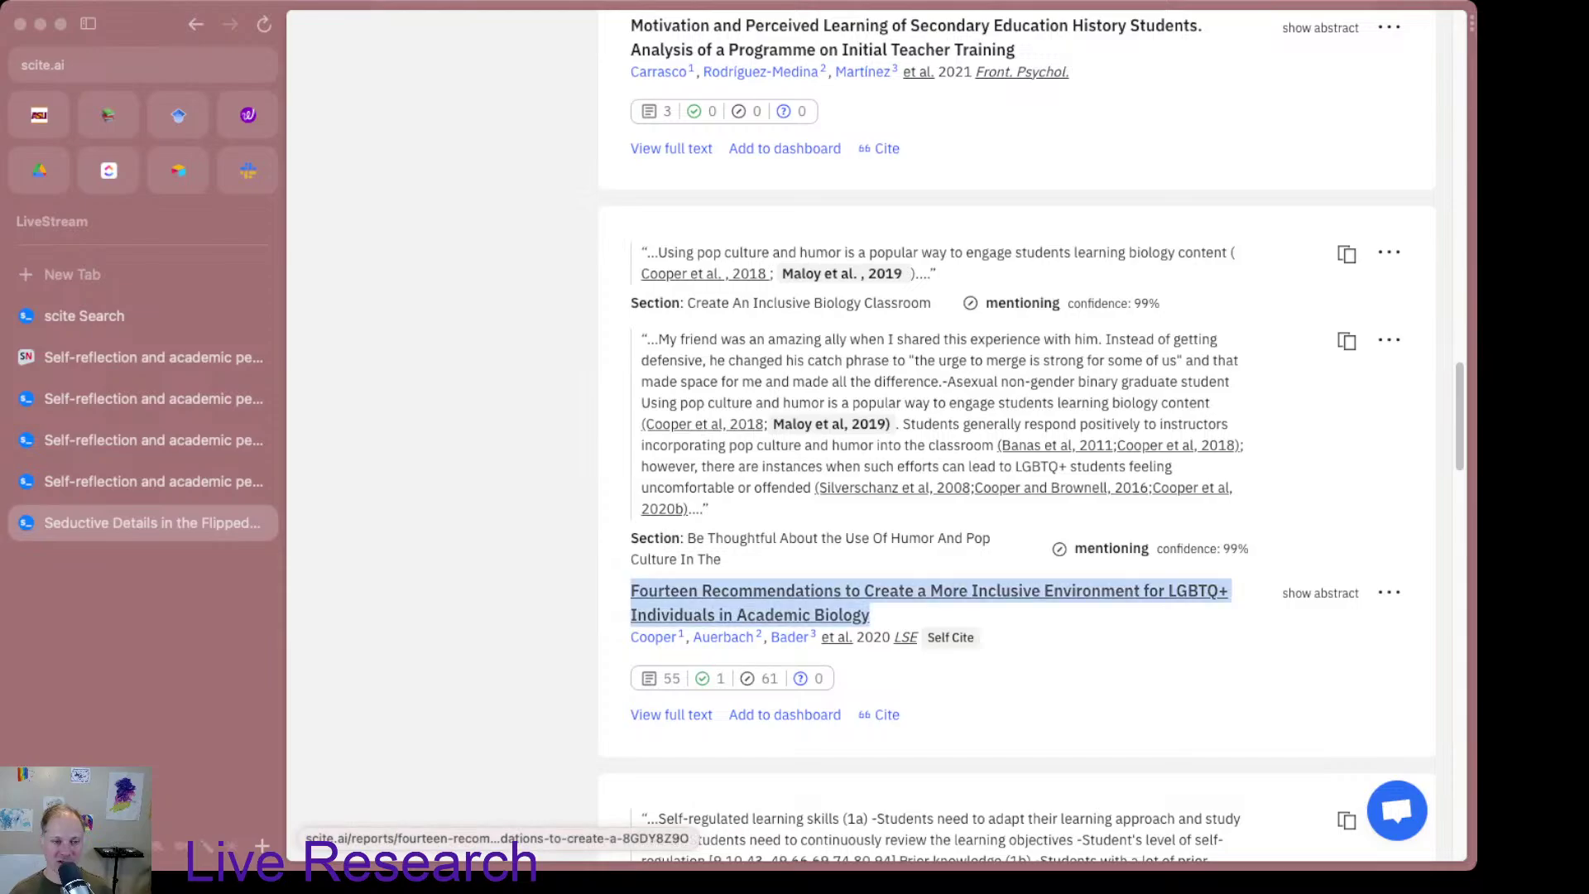
{"action": "left_click", "coordinate": [764, 615], "text": "super"}
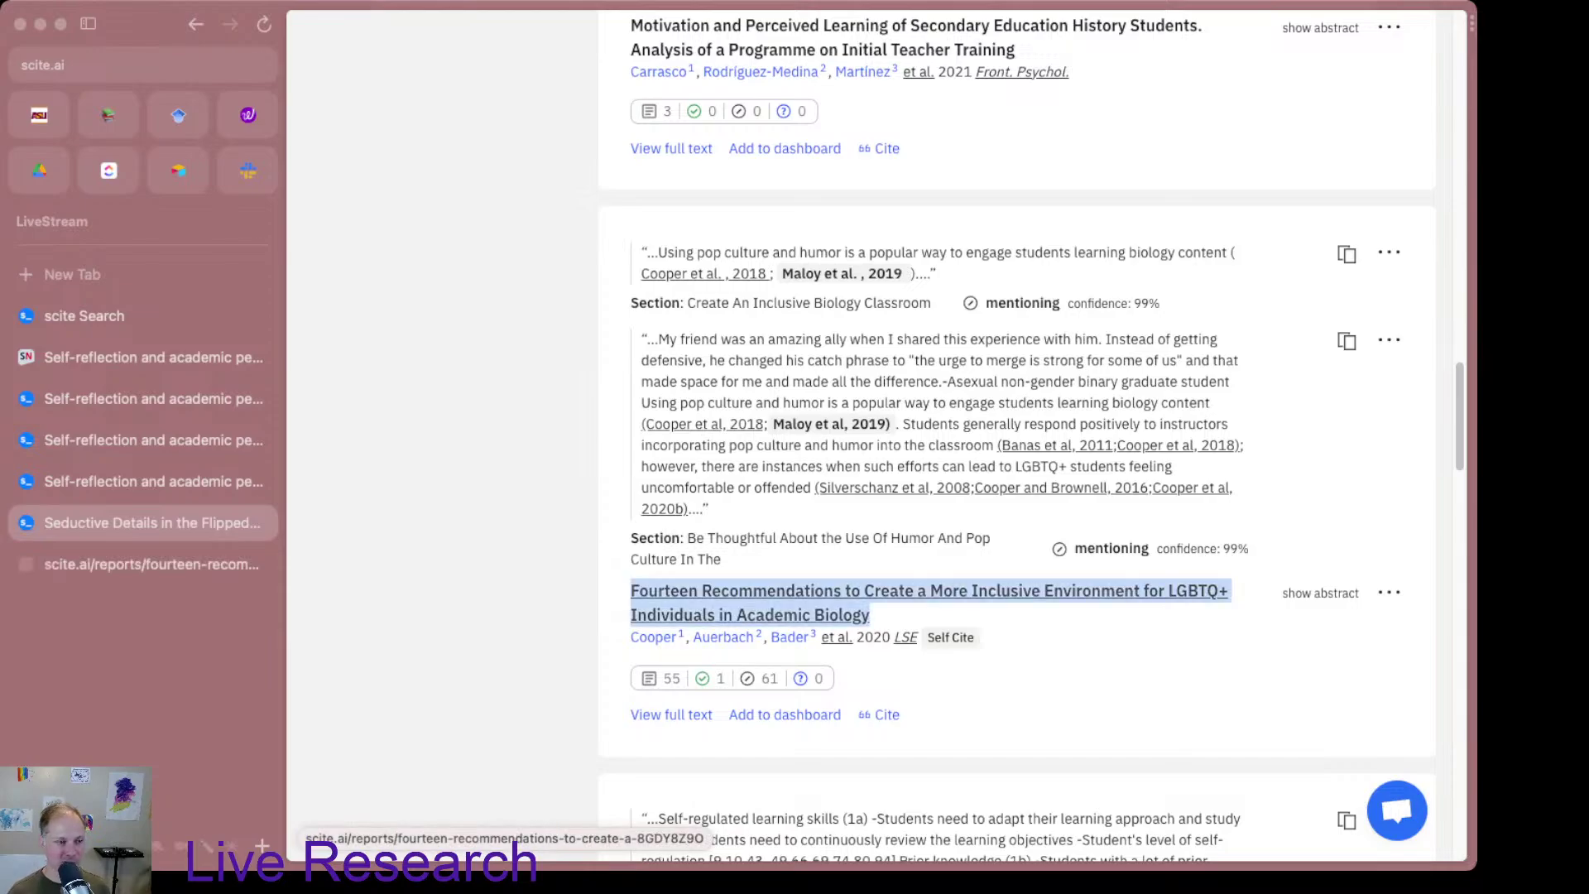
{"action": "key", "text": "ctrl+Tab"}
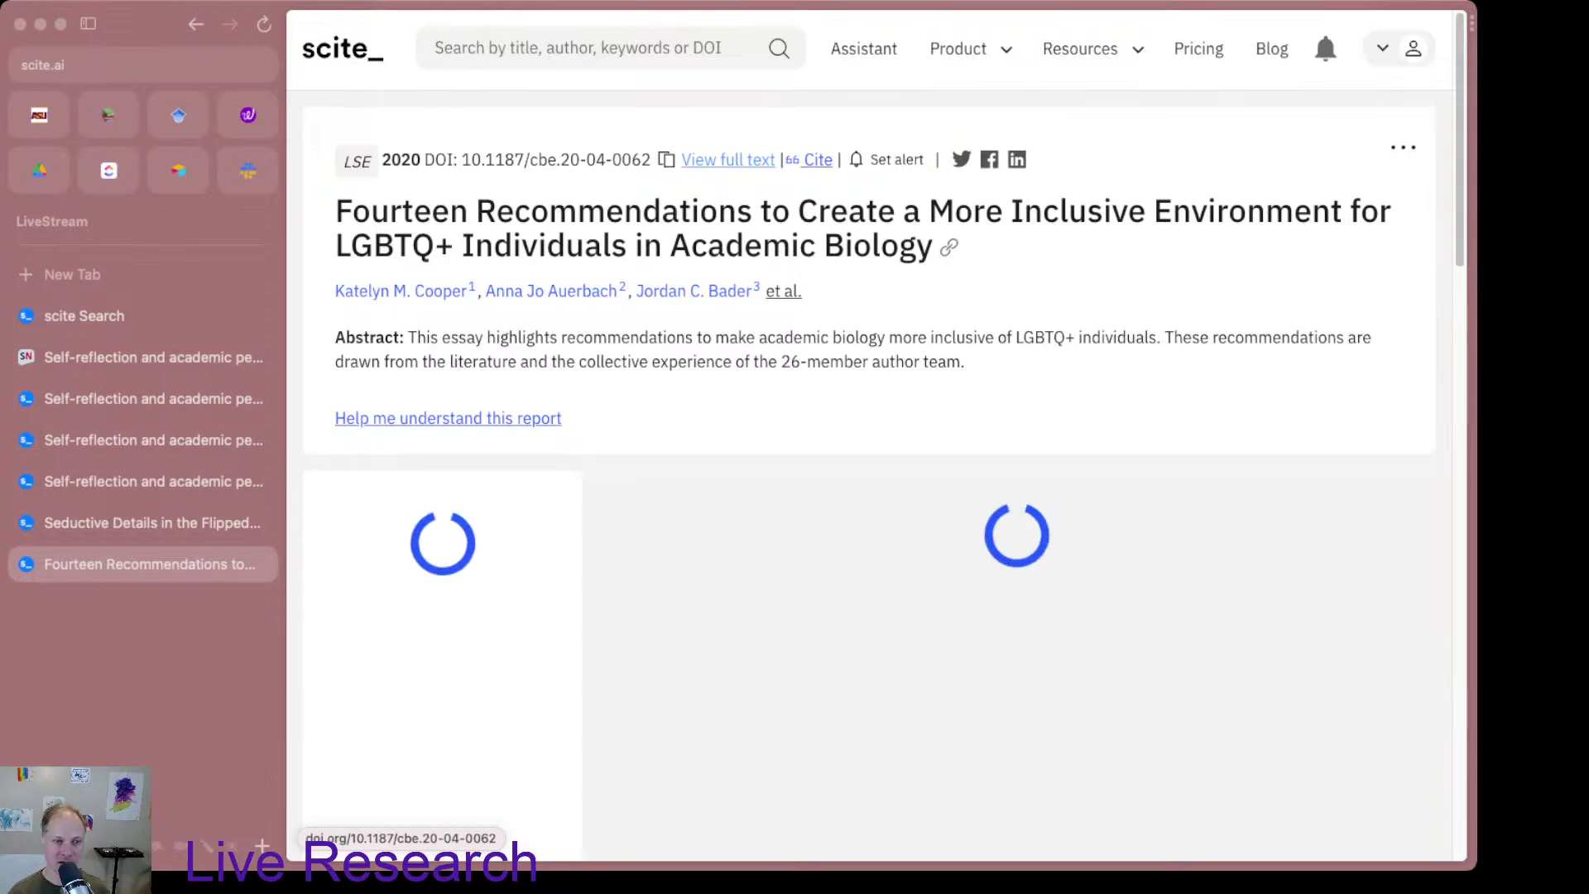
Step: Open the "Fourteen Recommendations" paper's full-text article on the CBE—Life Sciences Education site
{"action": "left_click", "coordinate": [538, 159]}
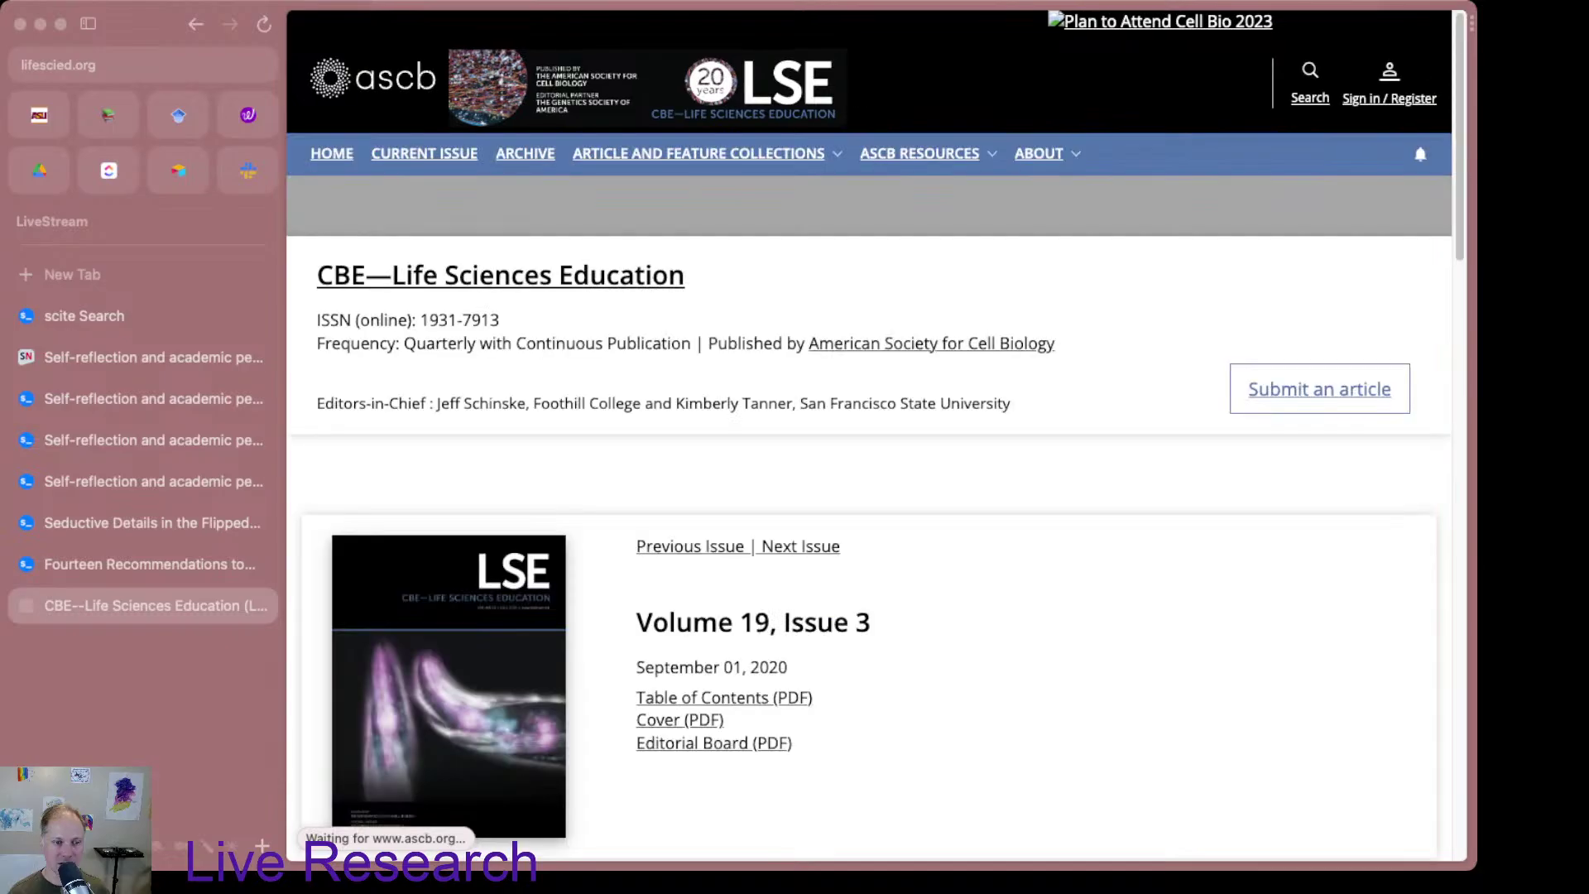
{"action": "scroll", "coordinate": [868, 496], "scroll_direction": "down", "scroll_amount": 7}
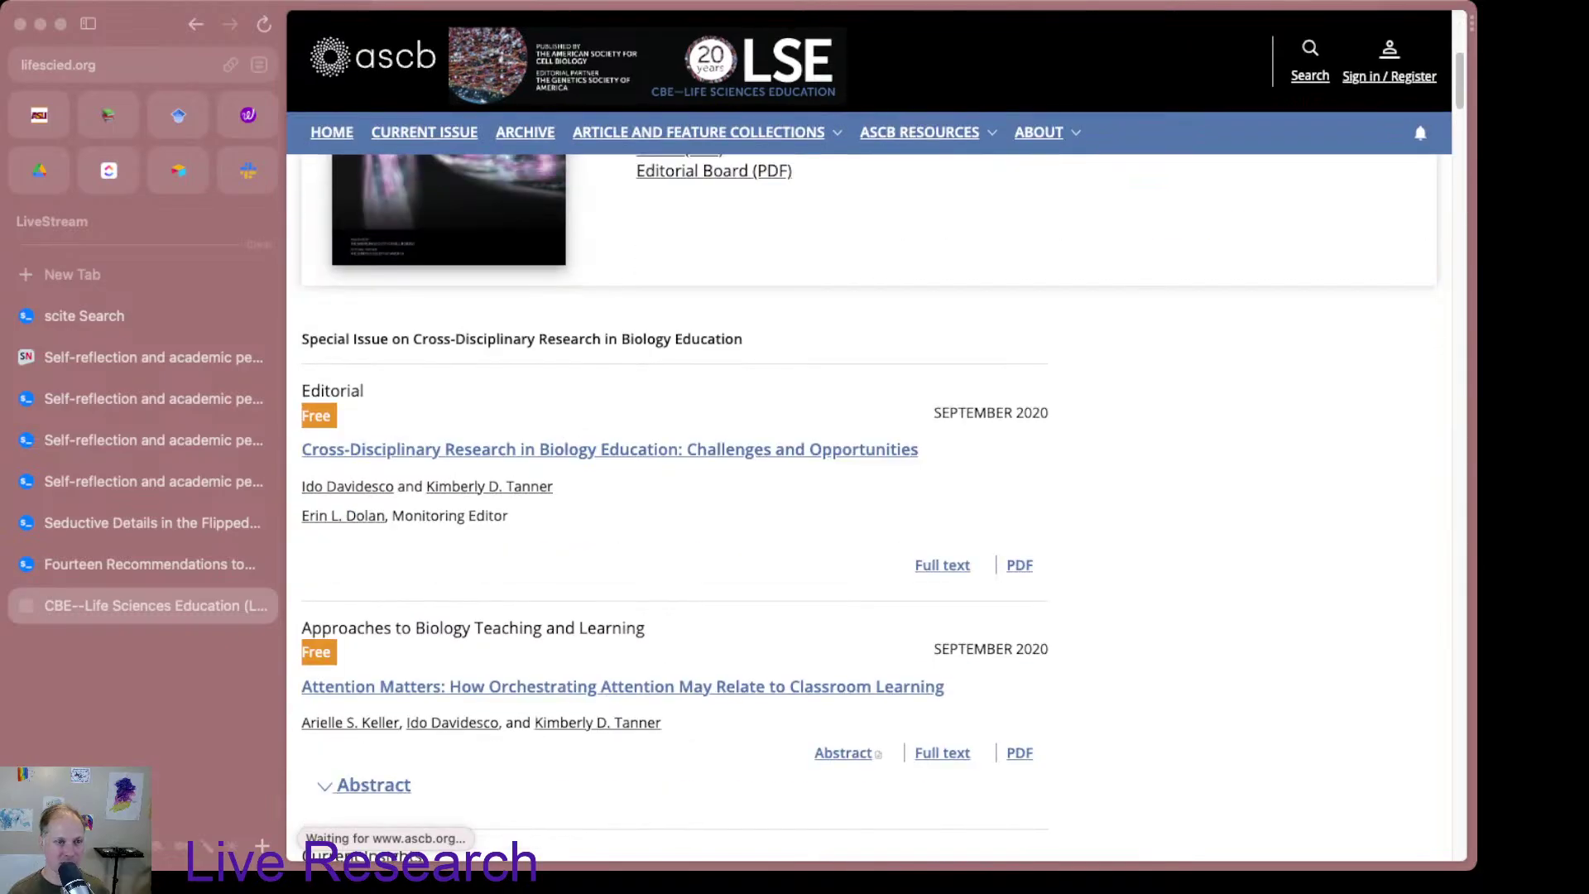
{"action": "key", "text": "super+bracketleft"}
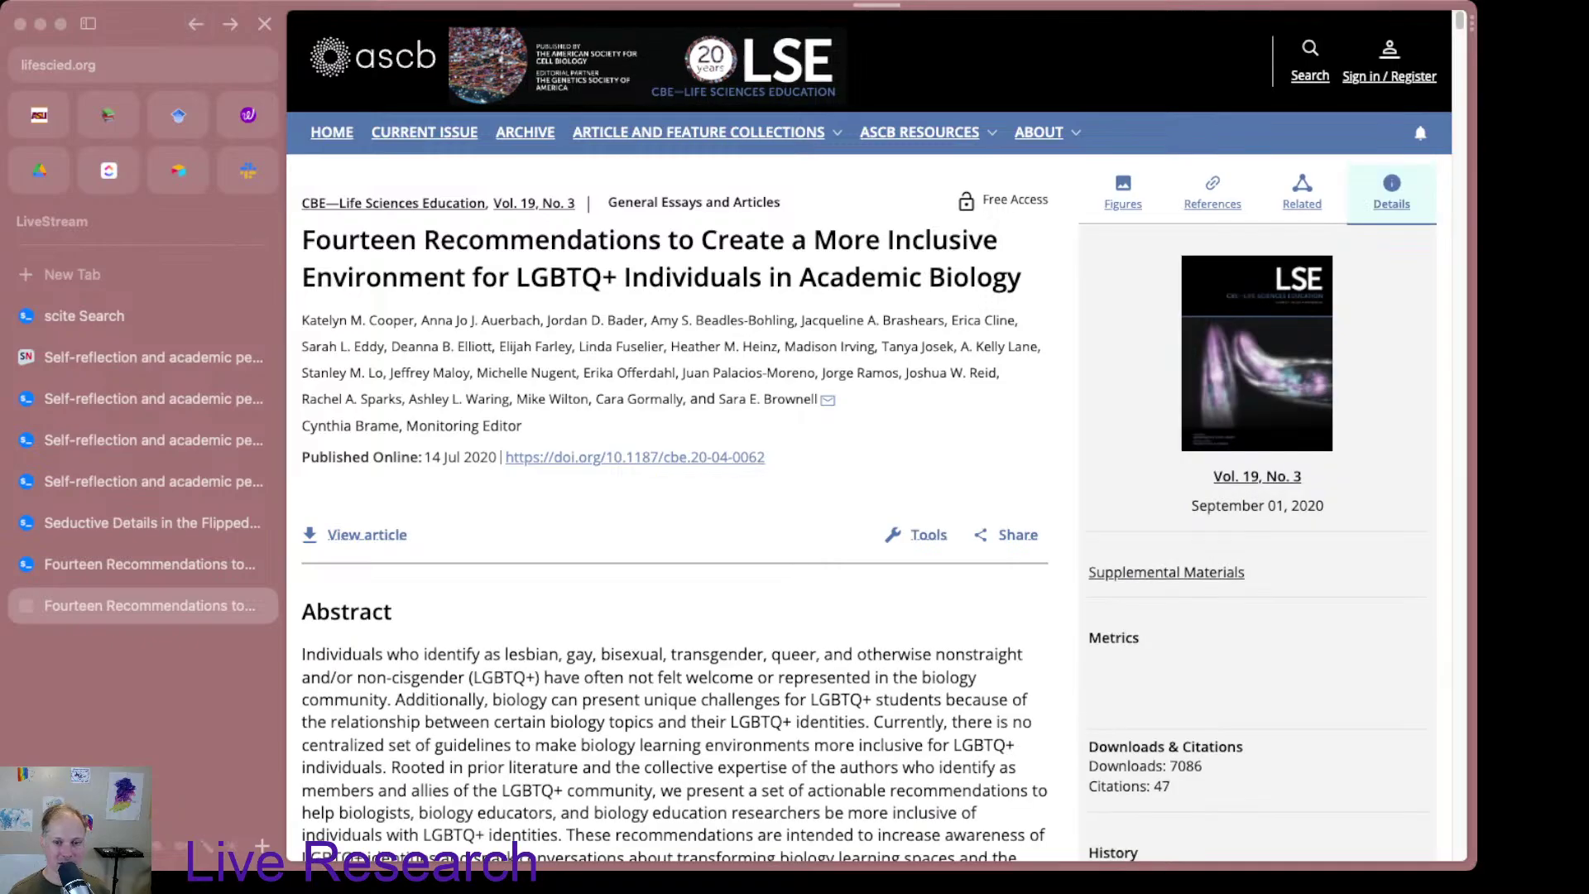
Step: Skim the article's introduction and list of recommendations, and download its PDF from the journal's reader
{"action": "scroll", "coordinate": [675, 509], "scroll_direction": "down", "scroll_amount": 6}
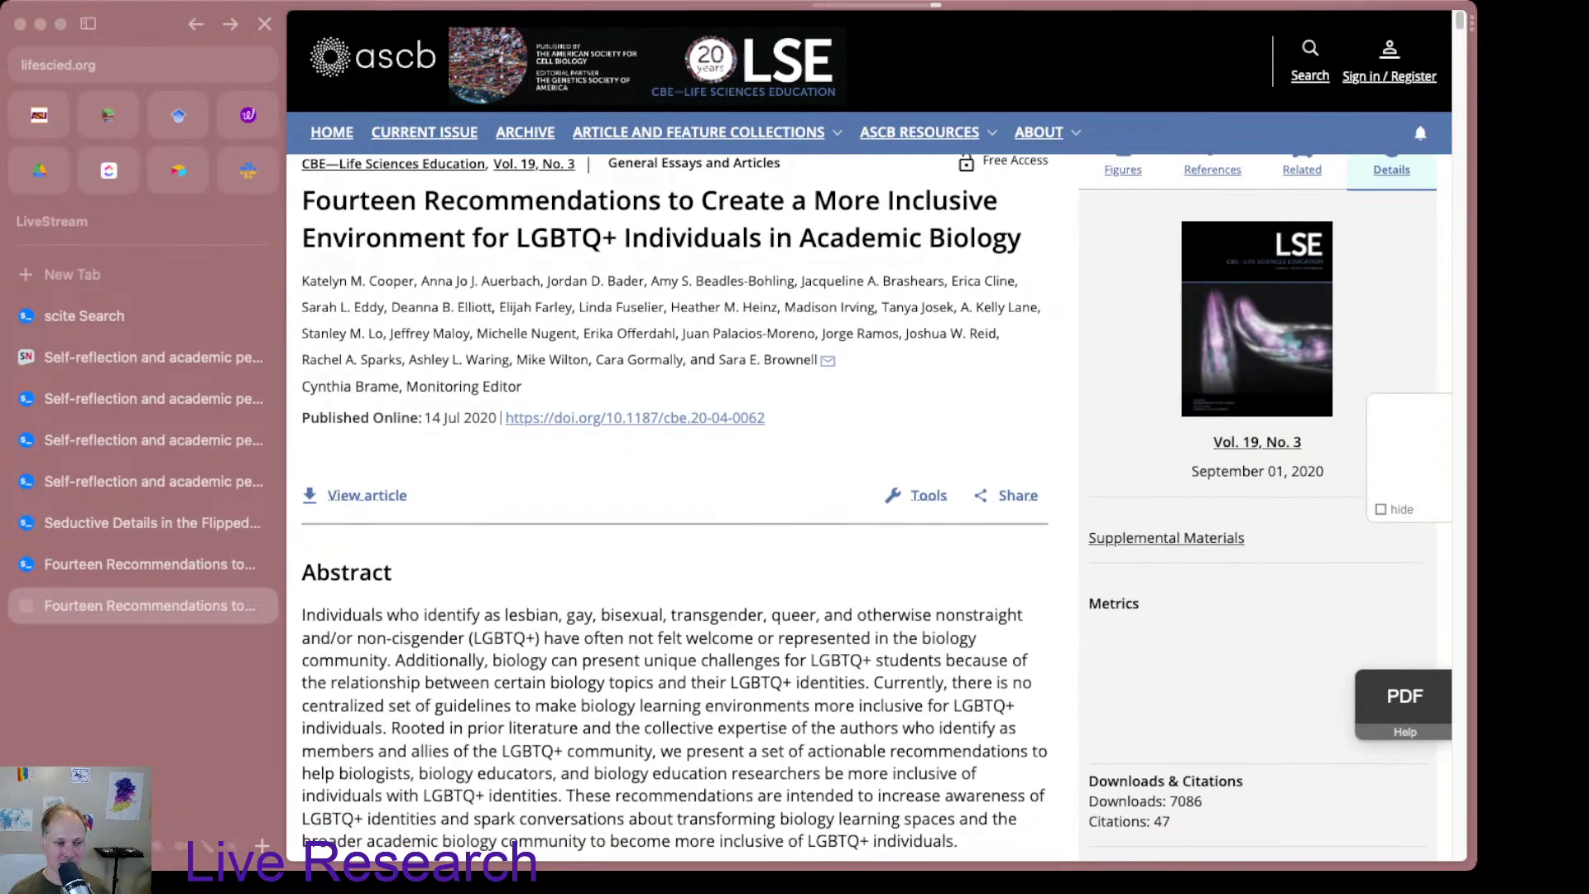
{"action": "scroll", "coordinate": [675, 538], "scroll_direction": "down", "scroll_amount": 20}
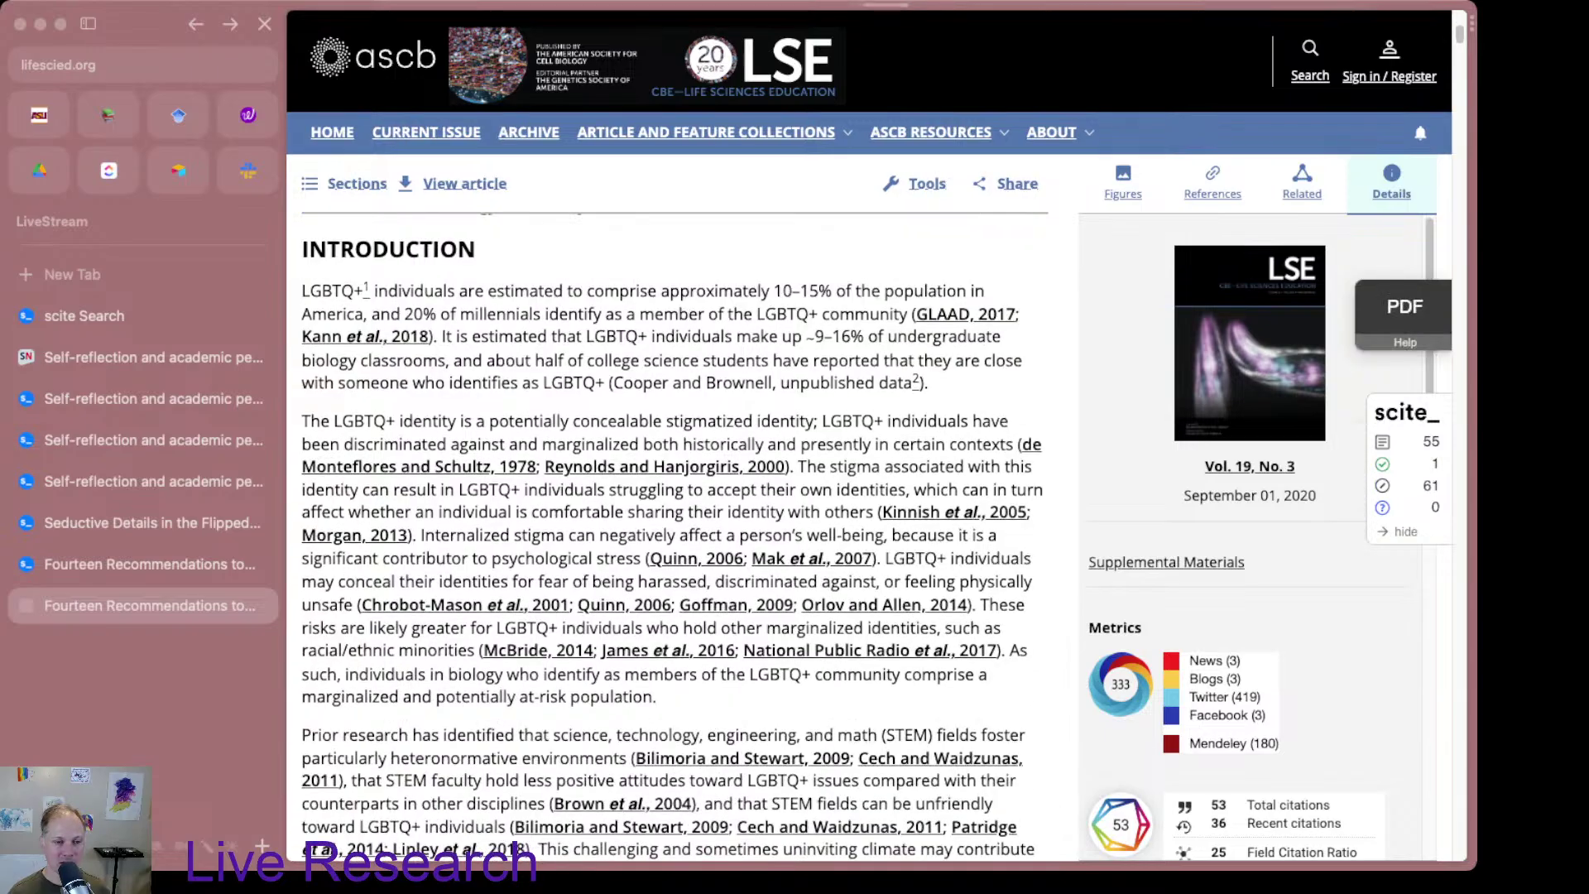
{"action": "scroll", "coordinate": [674, 537], "scroll_direction": "down", "scroll_amount": 20}
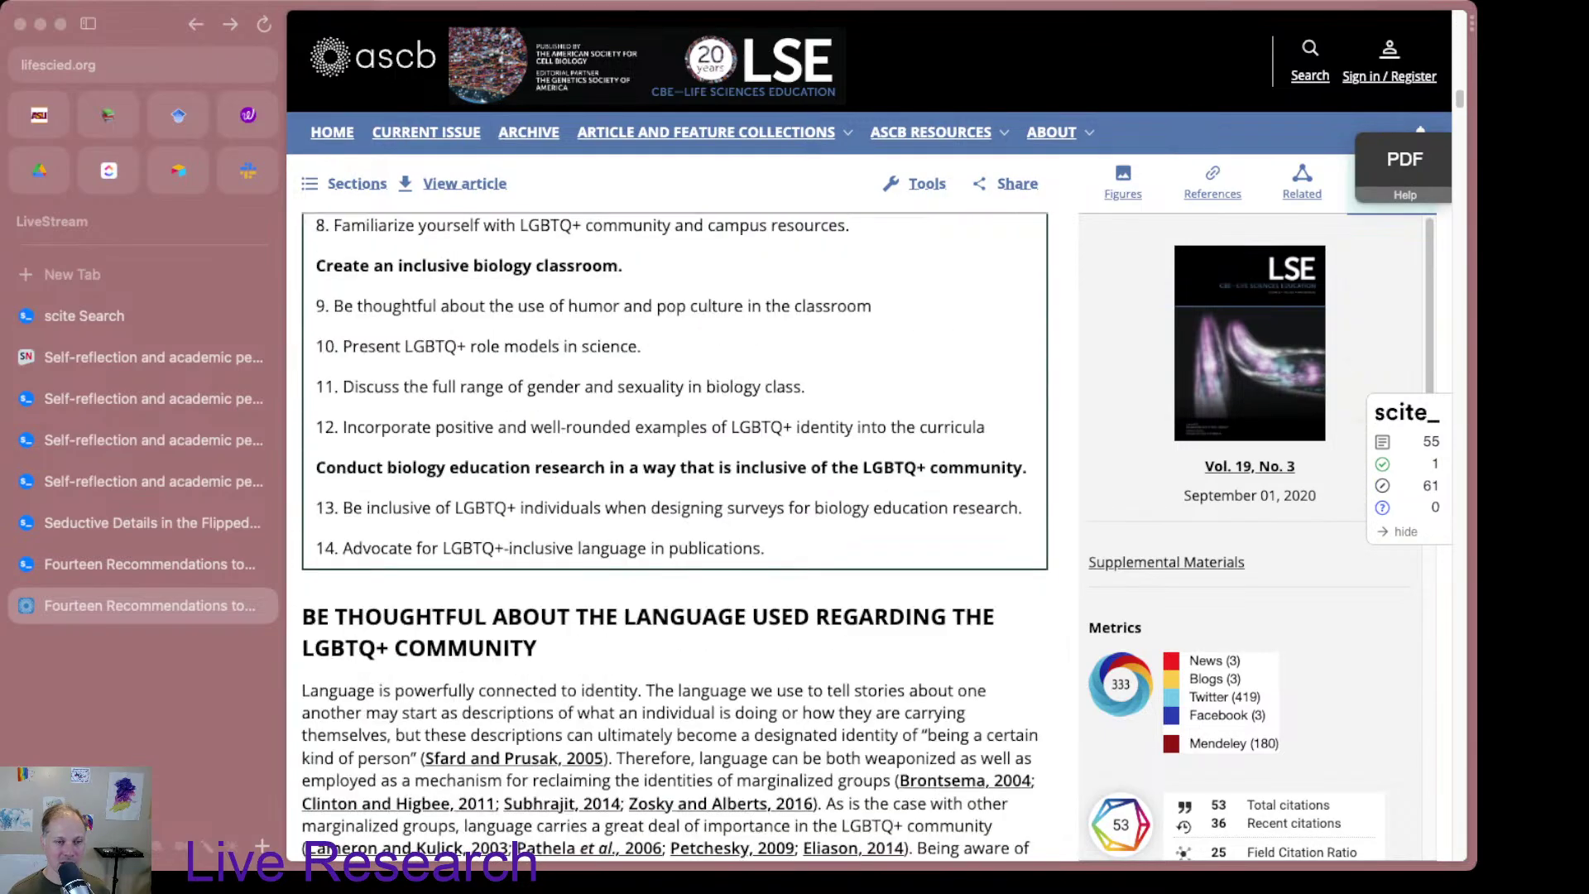
{"action": "scroll", "coordinate": [675, 537], "scroll_direction": "up", "scroll_amount": 18}
{"action": "scroll", "coordinate": [675, 538], "scroll_direction": "up", "scroll_amount": 20}
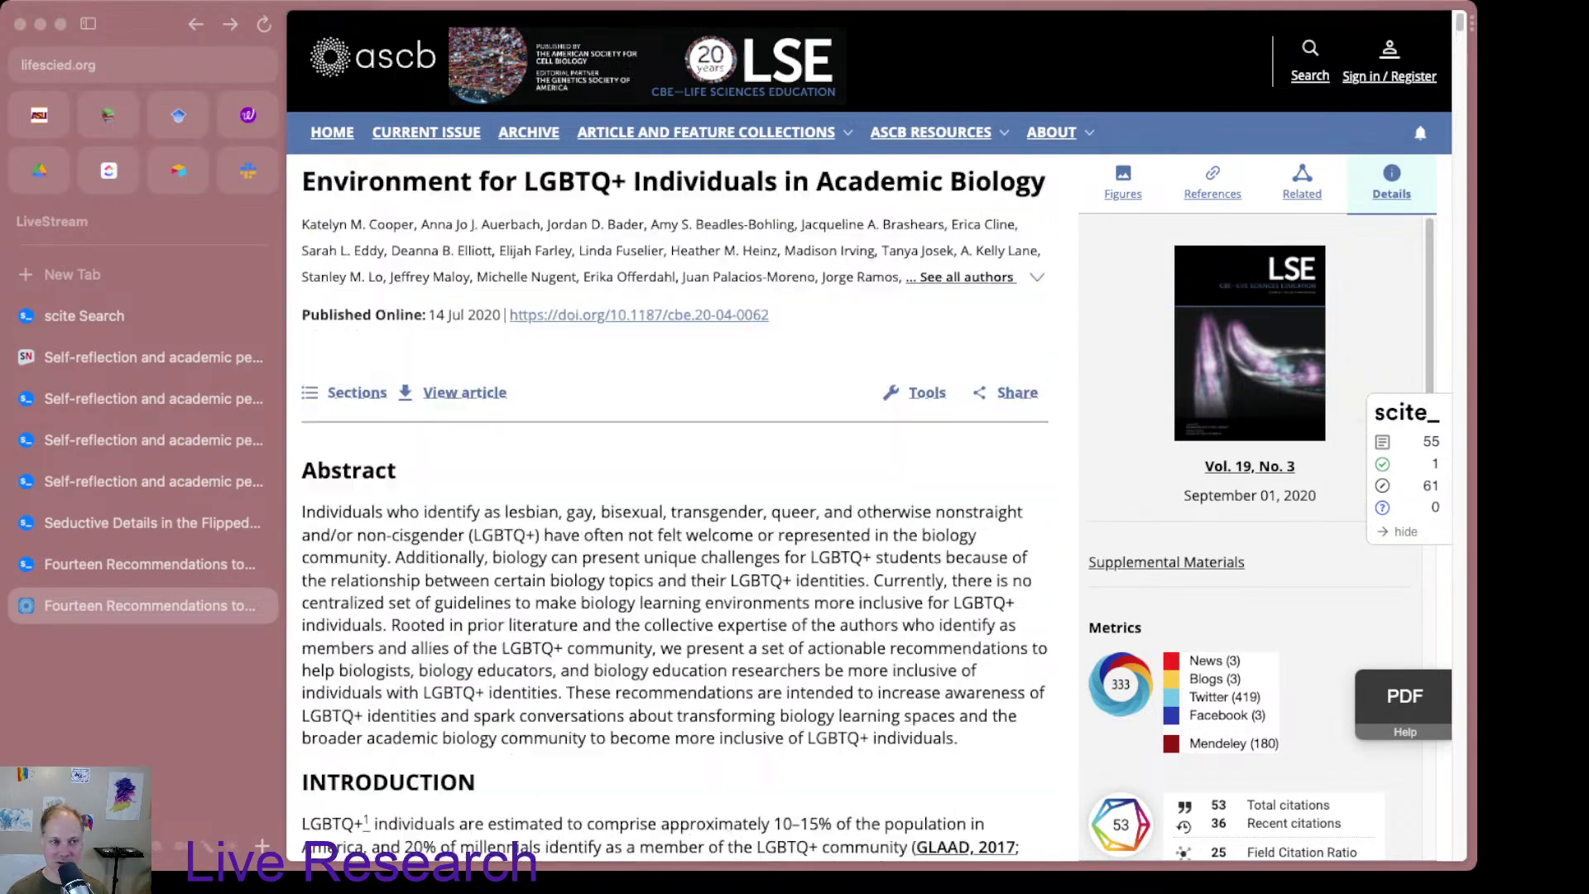
{"action": "left_click", "coordinate": [463, 488]}
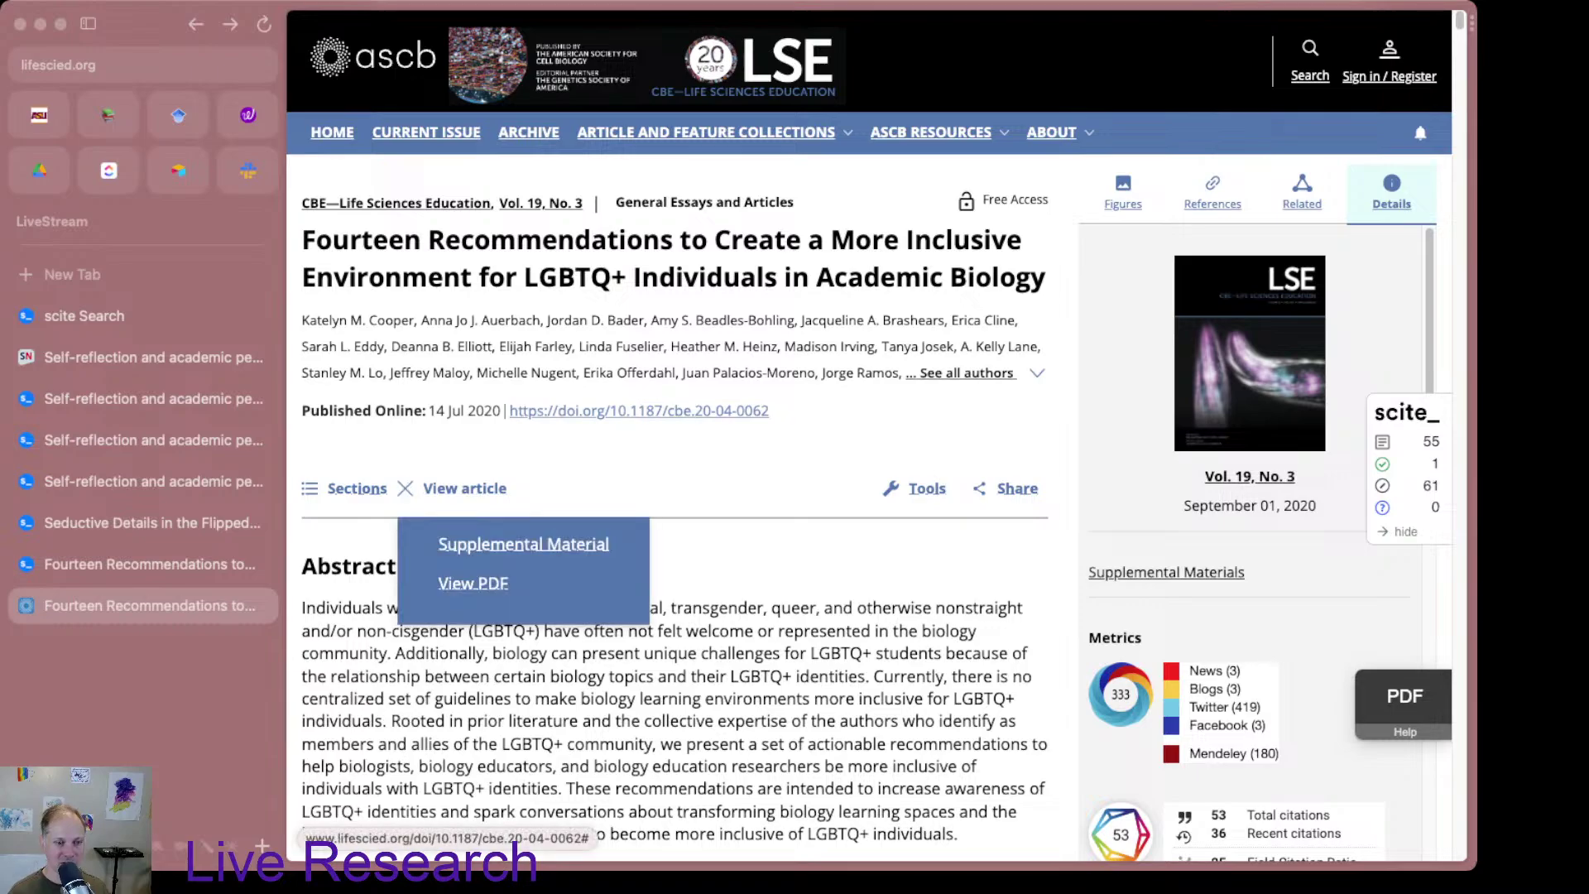
{"action": "left_click", "coordinate": [473, 582]}
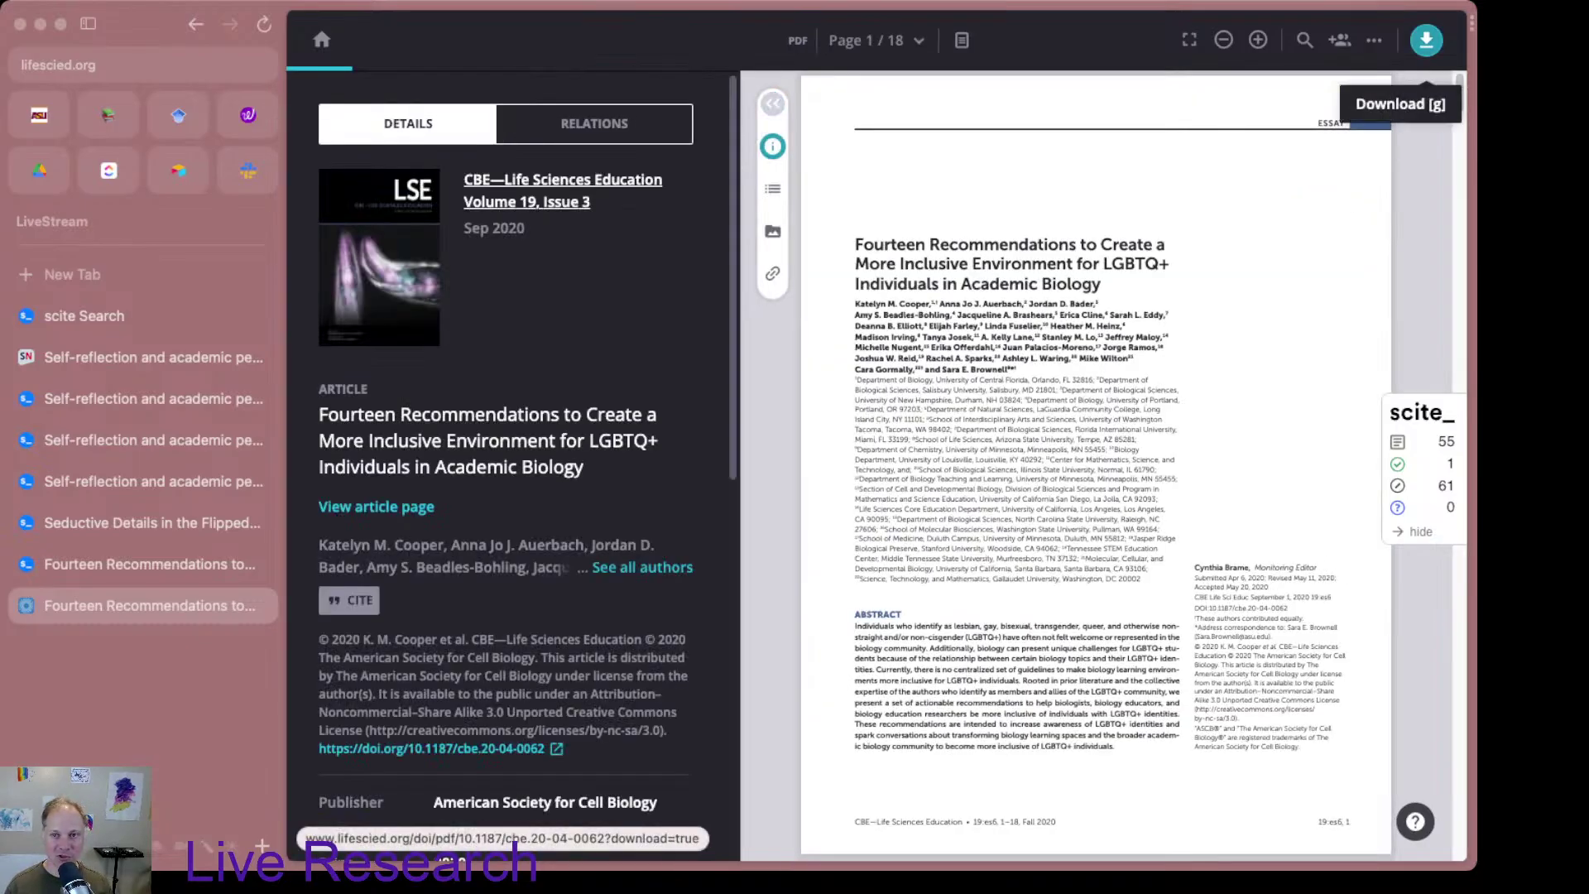
{"action": "left_click", "coordinate": [1426, 39]}
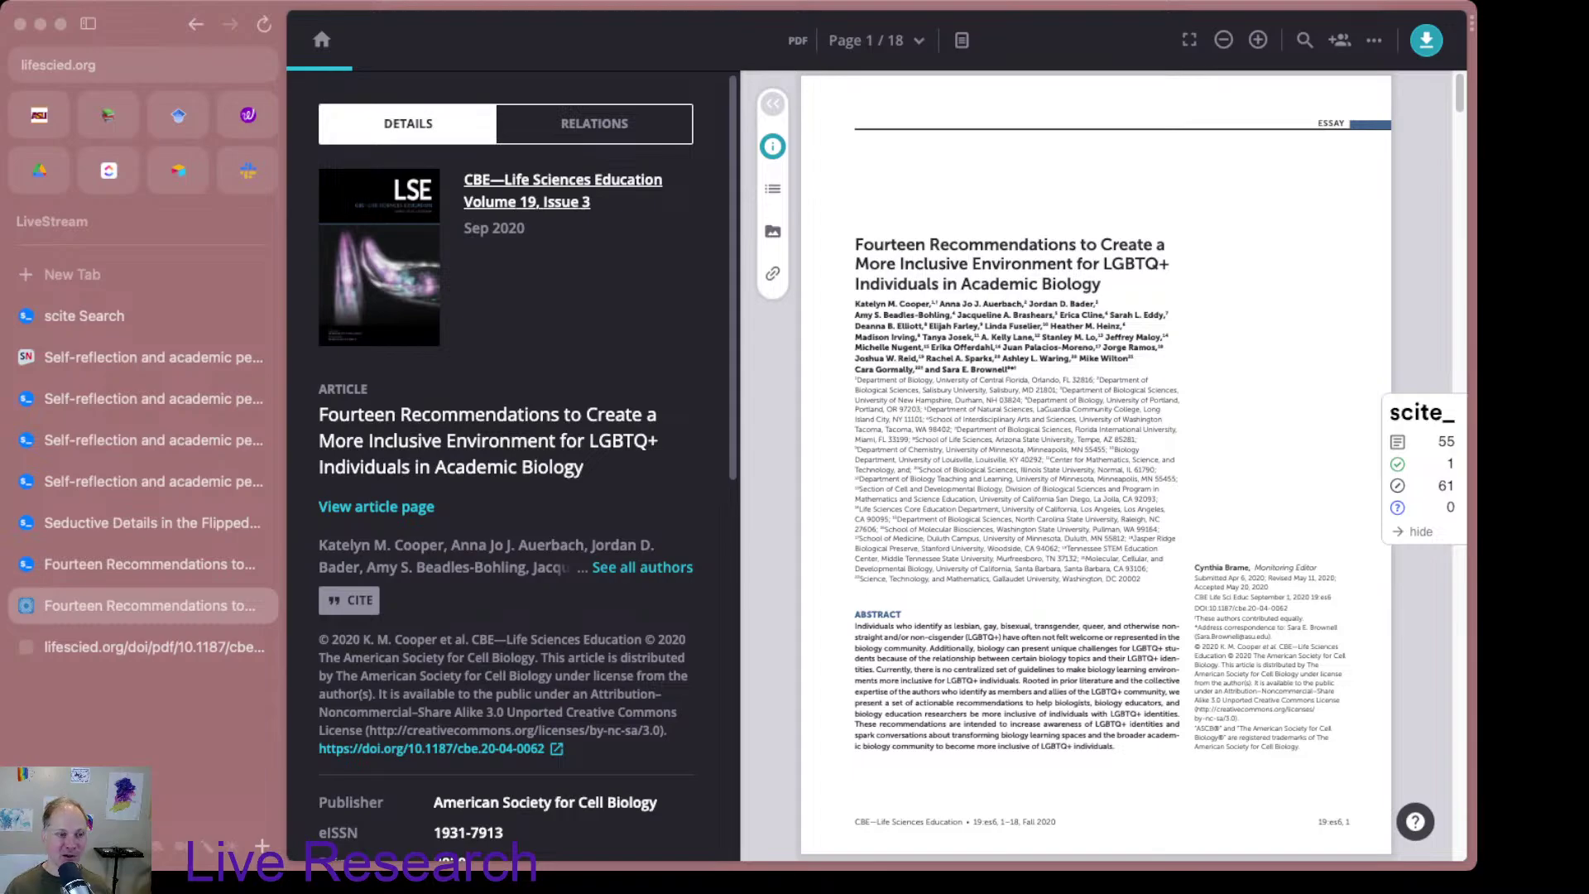
Step: Leave the journal's PDF reader and return to the scite report for "Seductive Details in the Flipped Classroom"
{"action": "scroll", "coordinate": [505, 463], "scroll_direction": "down", "scroll_amount": 5}
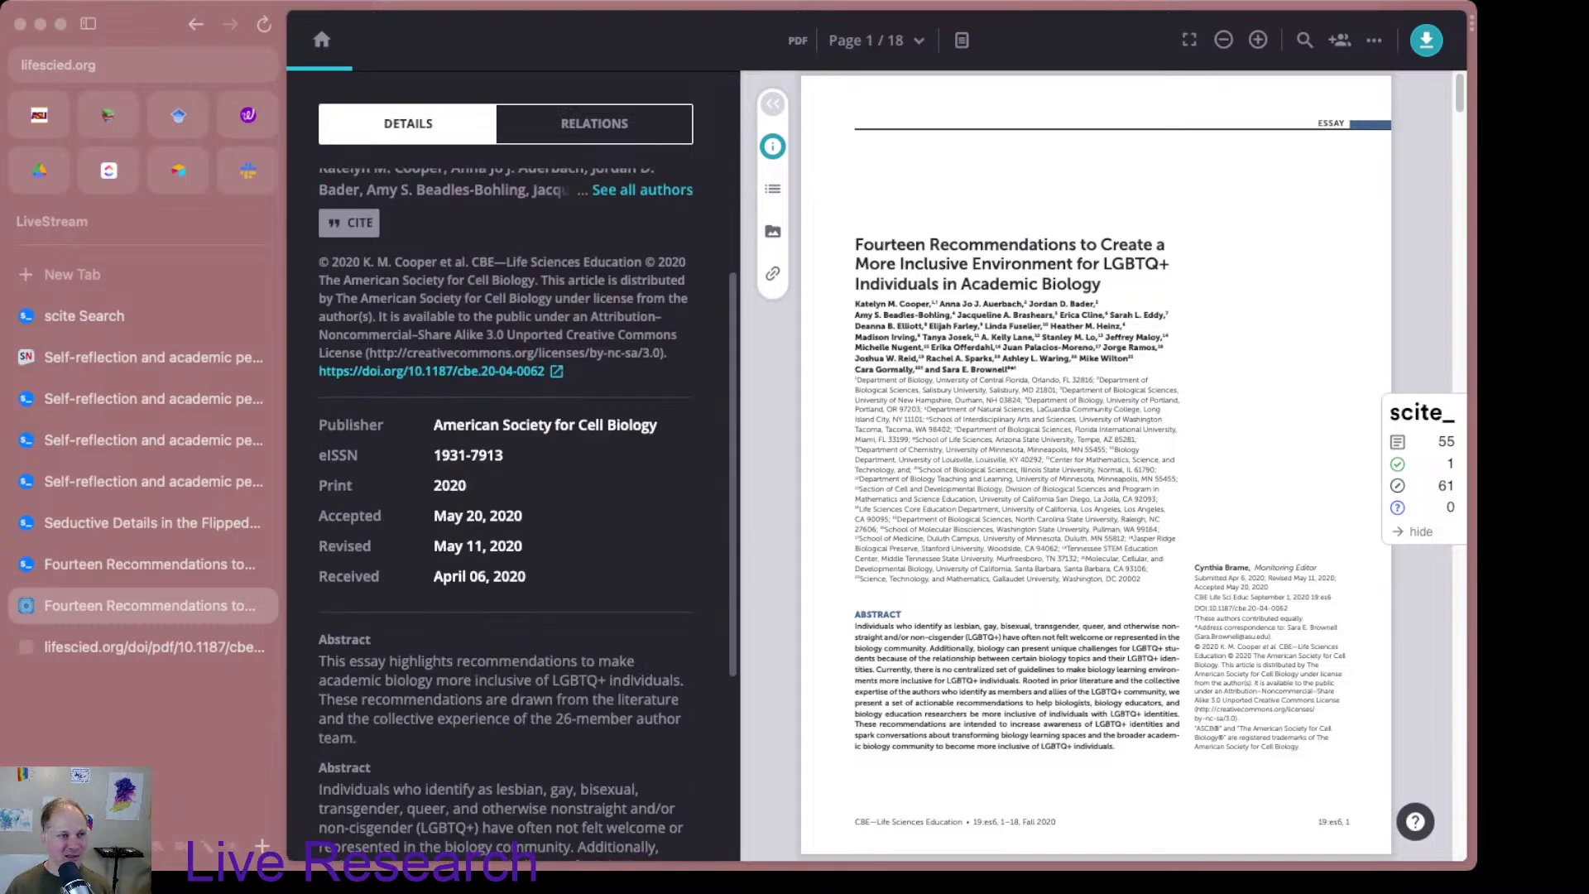
{"action": "scroll", "coordinate": [505, 463], "scroll_direction": "up", "scroll_amount": 5}
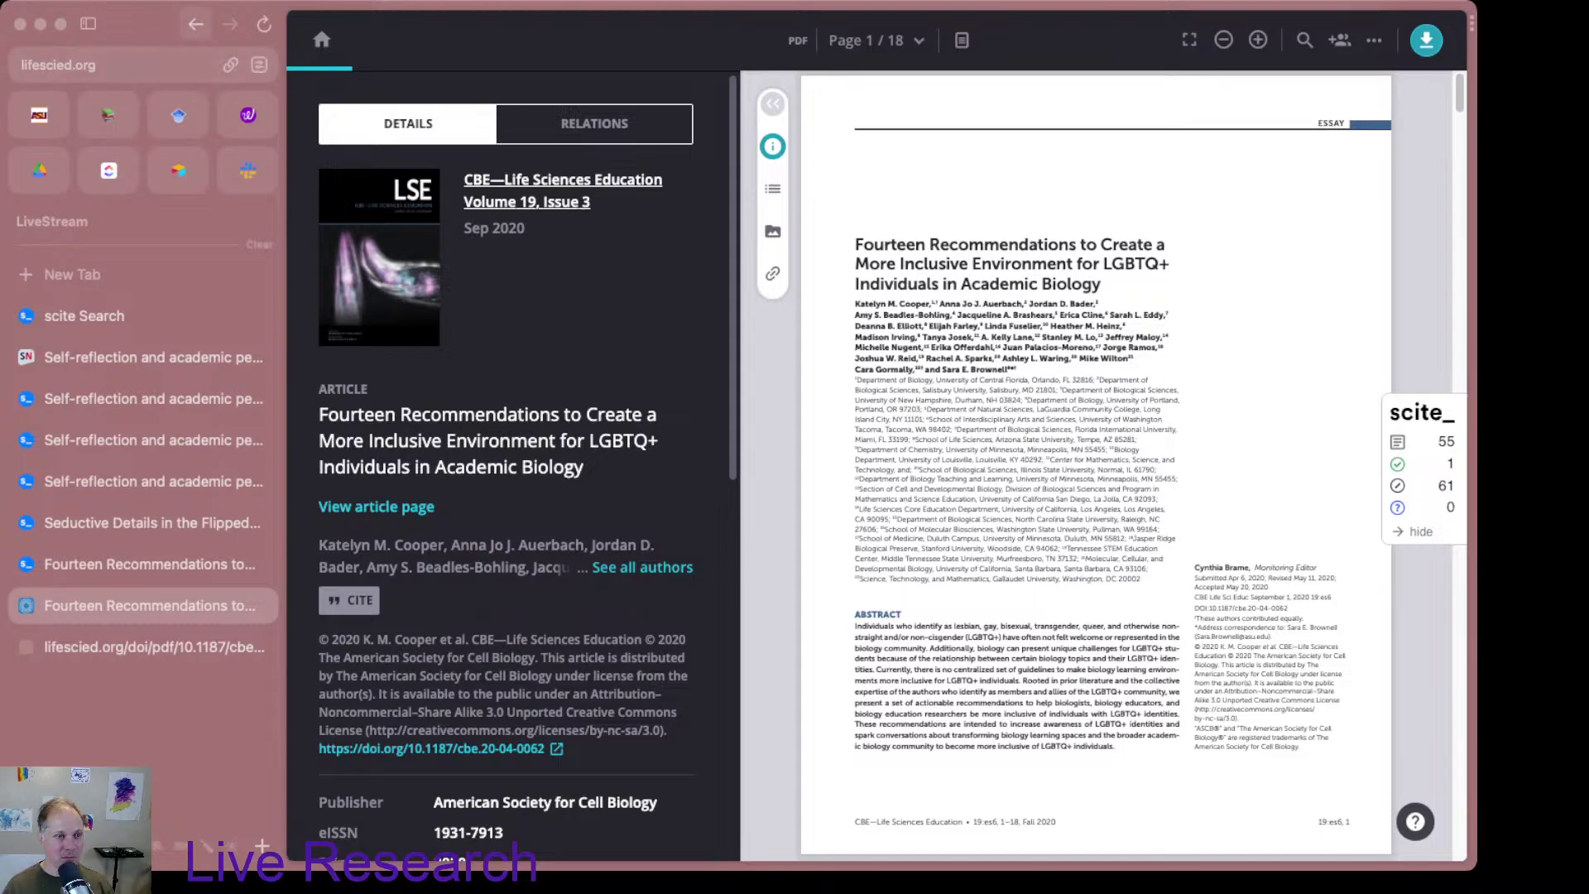
{"action": "left_click", "coordinate": [196, 24]}
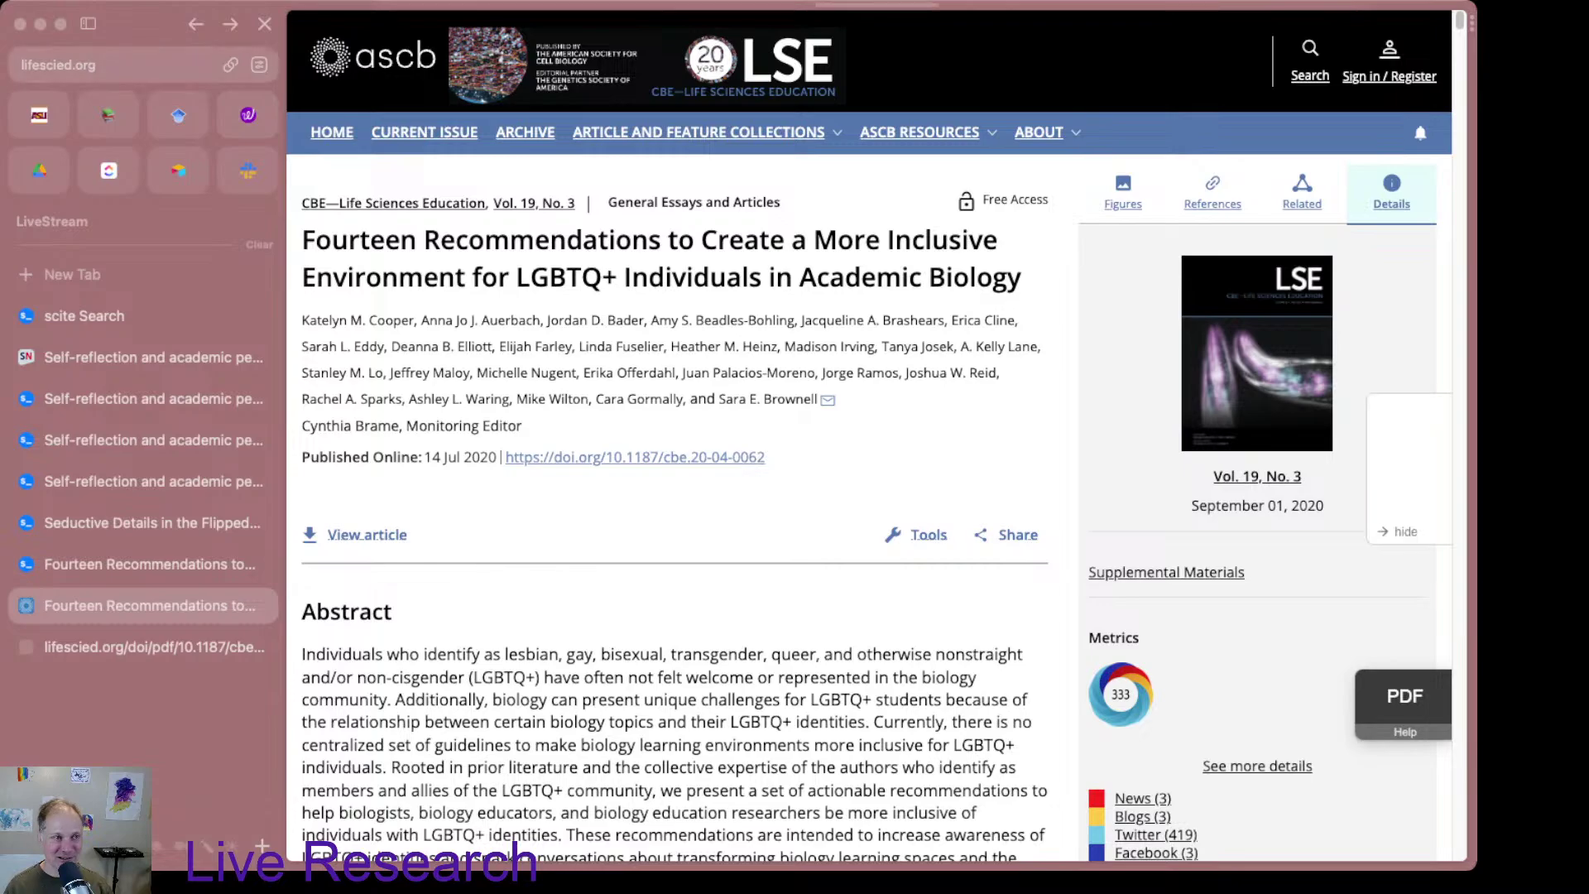
{"action": "left_click", "coordinate": [196, 24]}
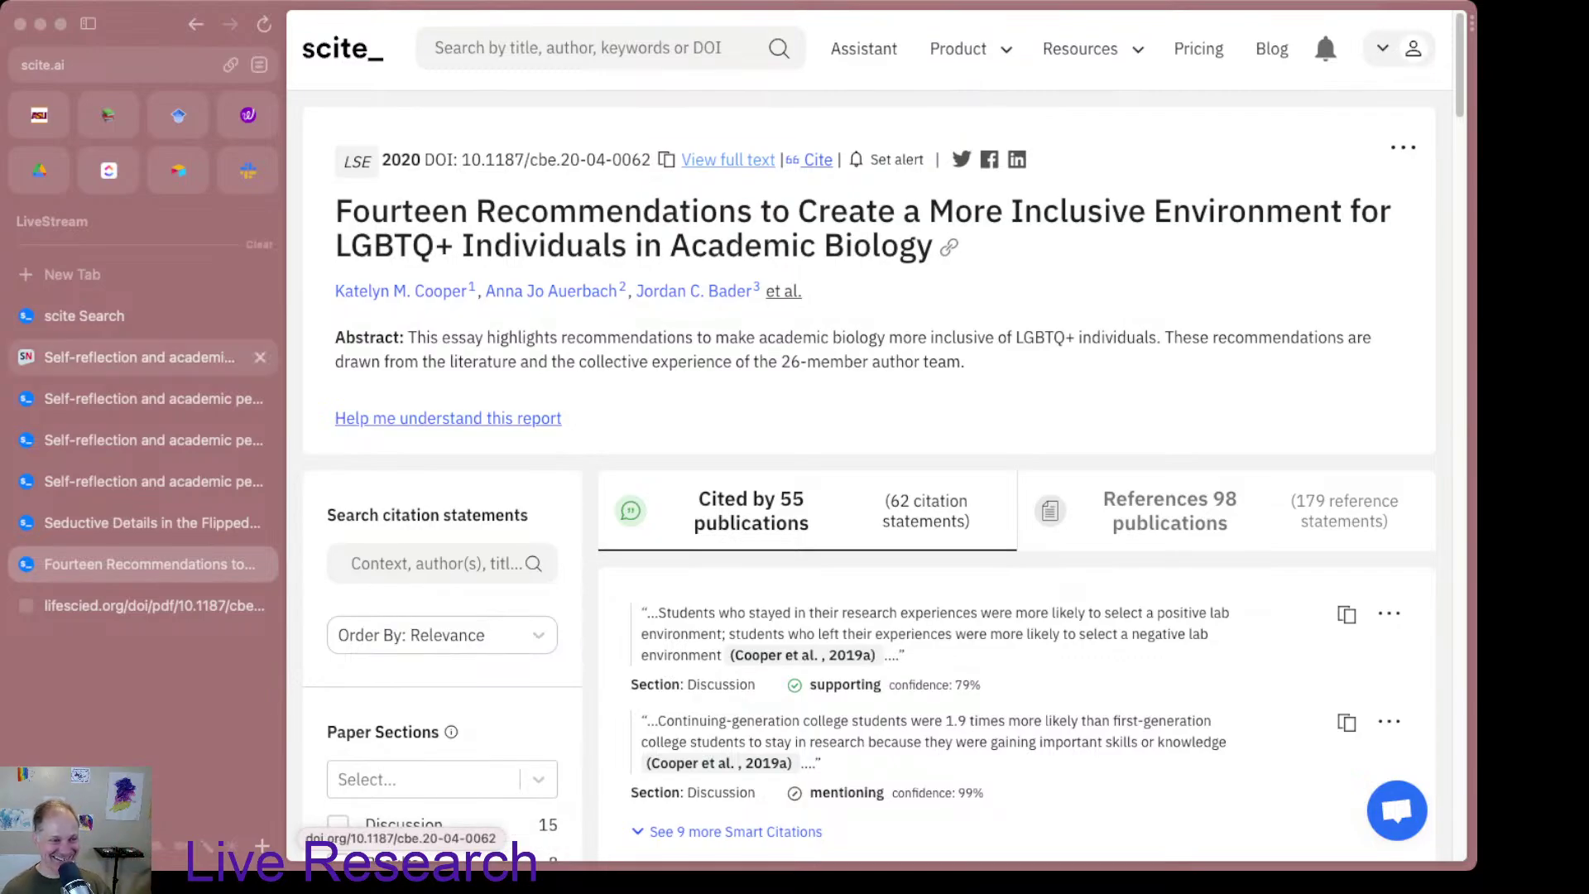
{"action": "left_click", "coordinate": [149, 315]}
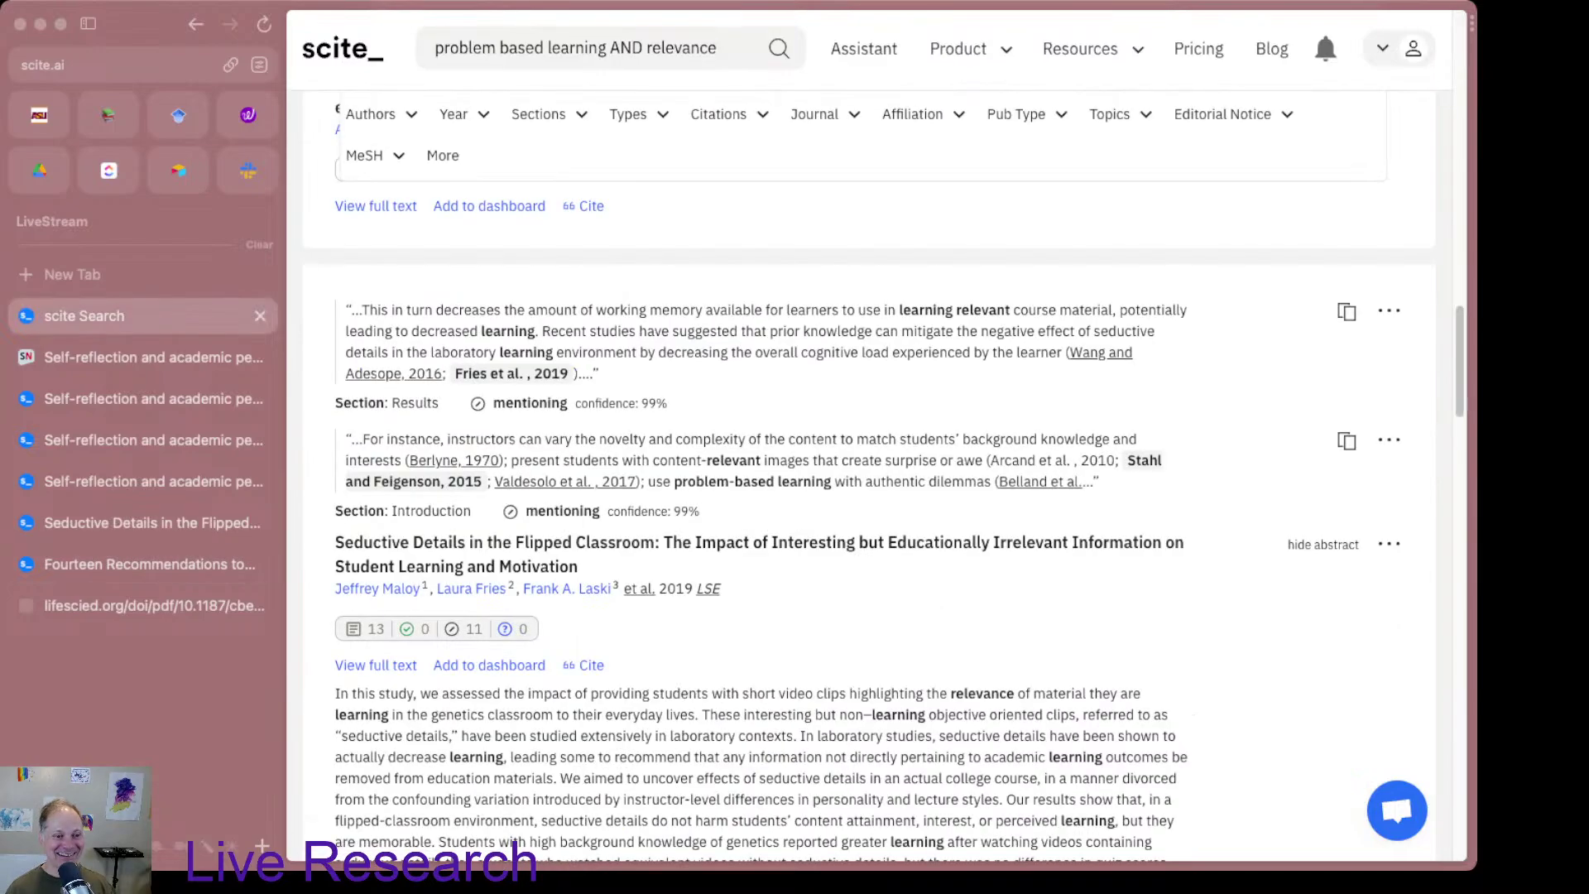
{"action": "scroll", "coordinate": [745, 497], "scroll_direction": "down", "scroll_amount": 3}
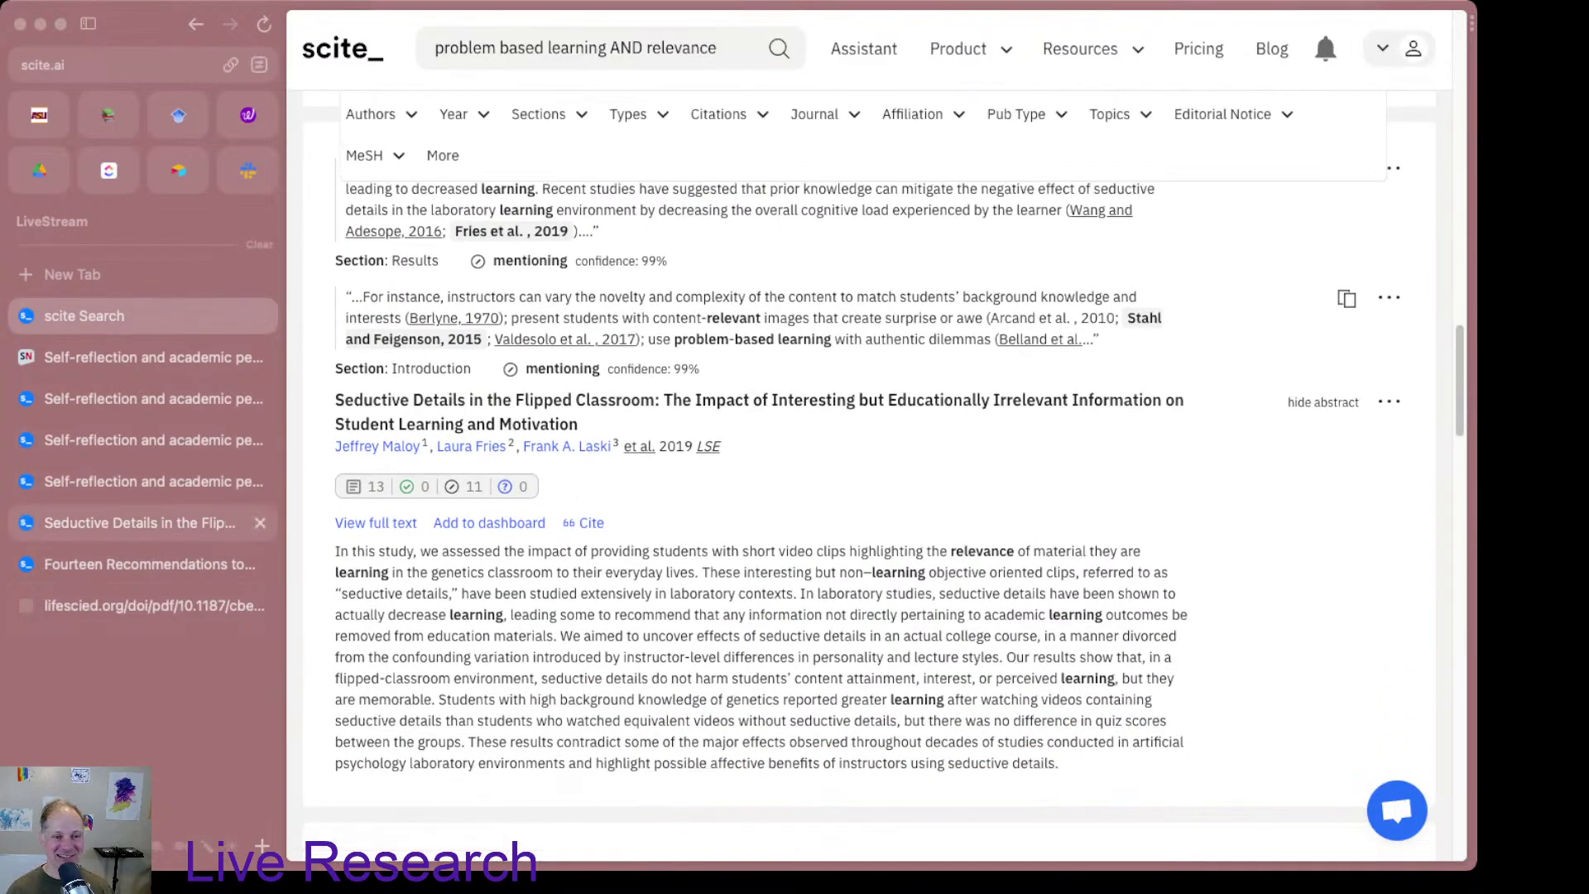
{"action": "left_click", "coordinate": [149, 522]}
Step: Find and read the prior-knowledge citation statement from the 2022 BMC Med Educ review of flipped classrooms in health science education
{"action": "scroll", "coordinate": [910, 430], "scroll_direction": "down", "scroll_amount": 7}
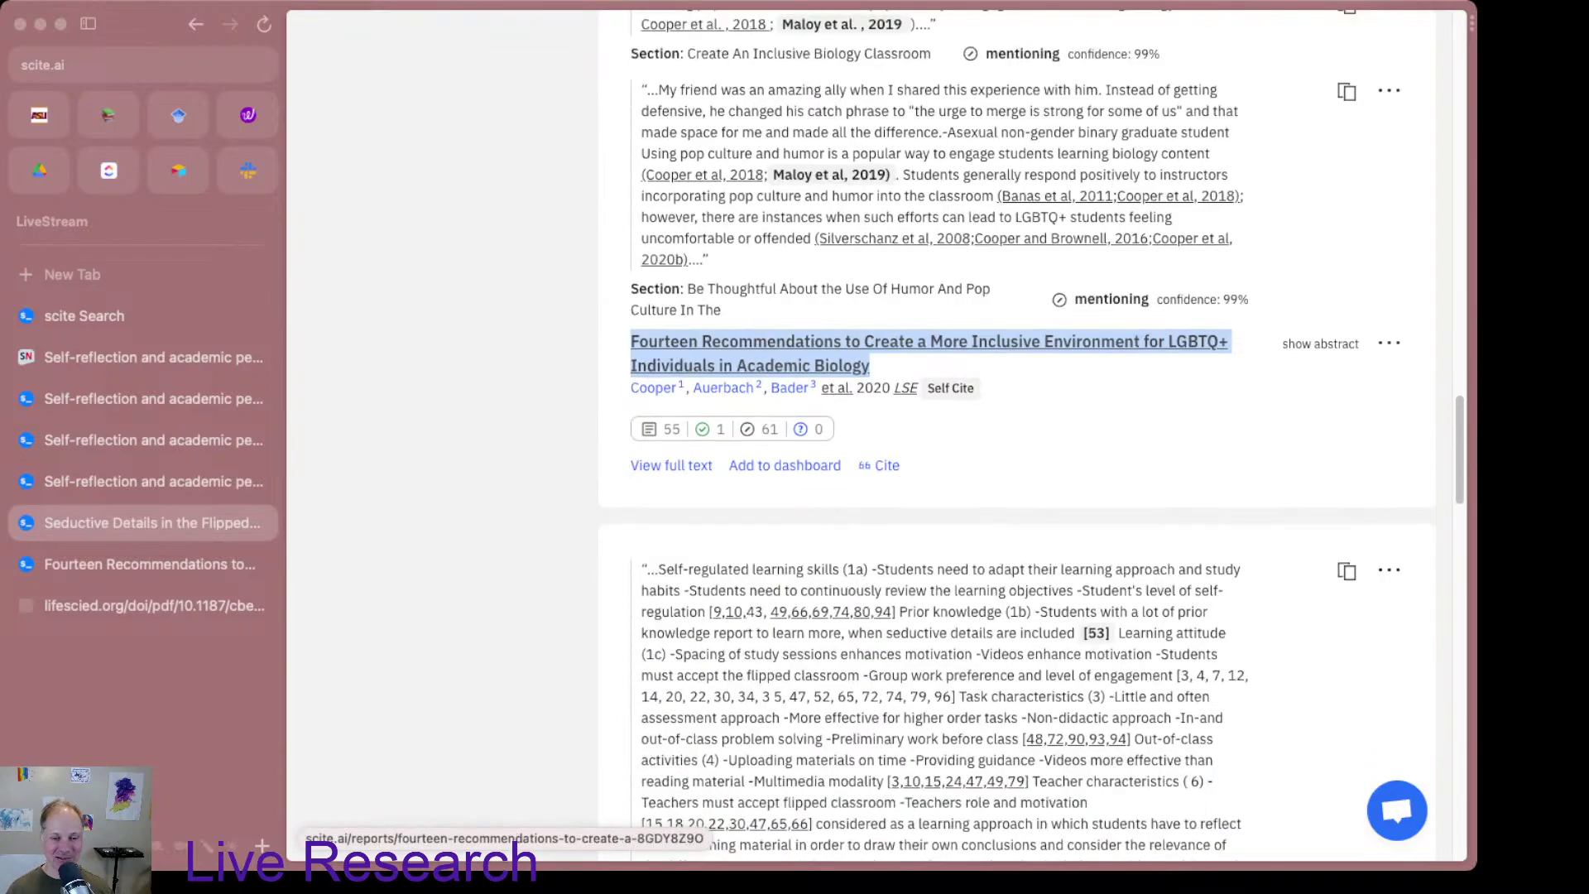
{"action": "scroll", "coordinate": [1031, 436], "scroll_direction": "down", "scroll_amount": 2}
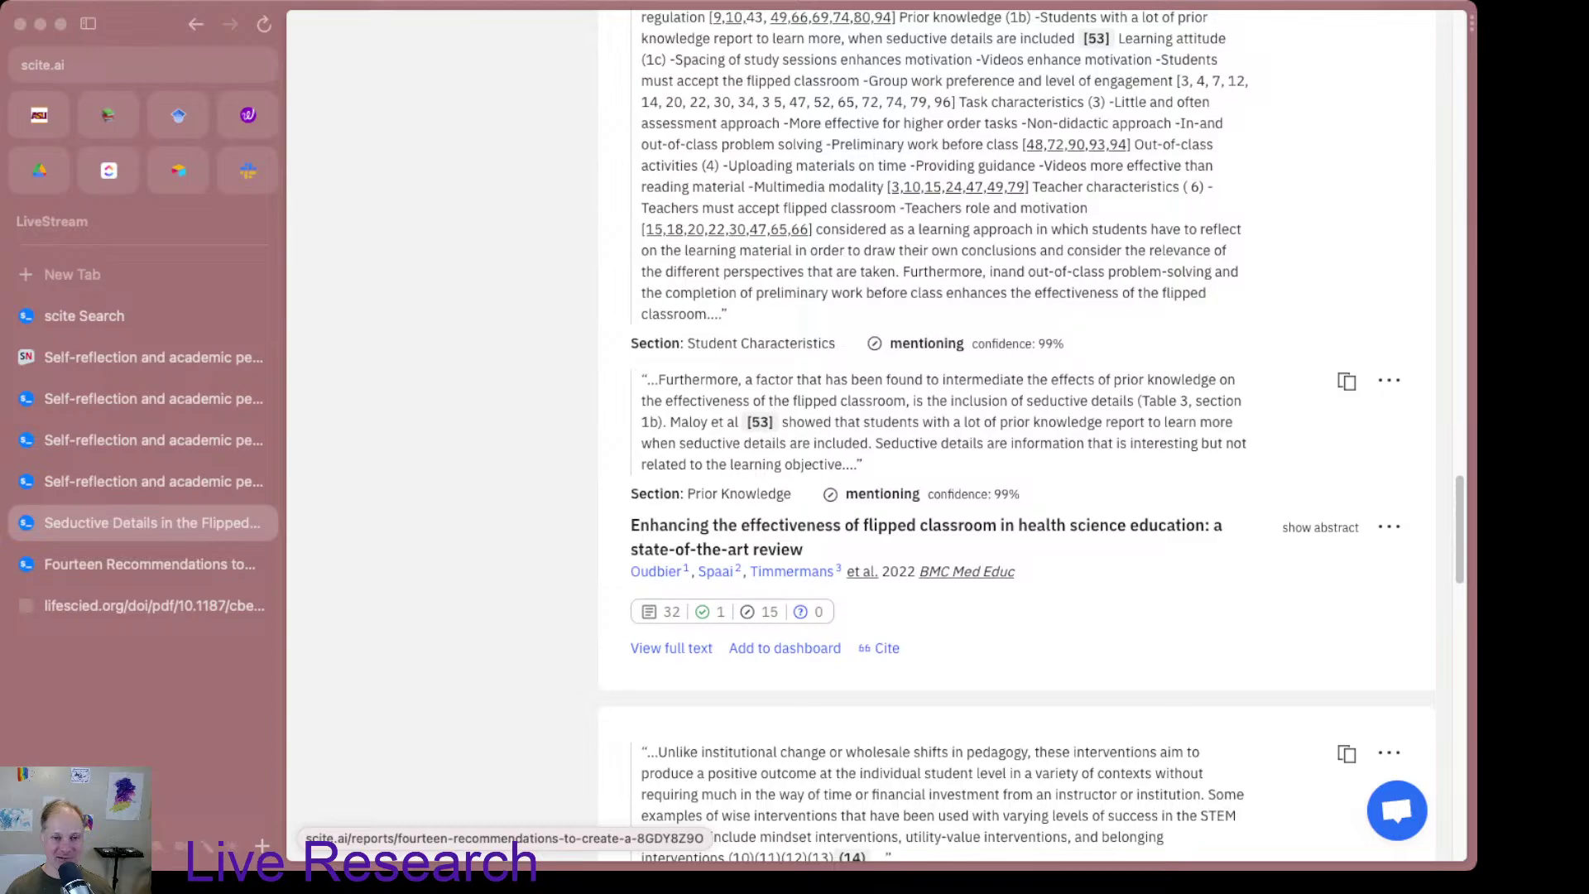
{"action": "scroll", "coordinate": [1016, 435], "scroll_direction": "up", "scroll_amount": 15}
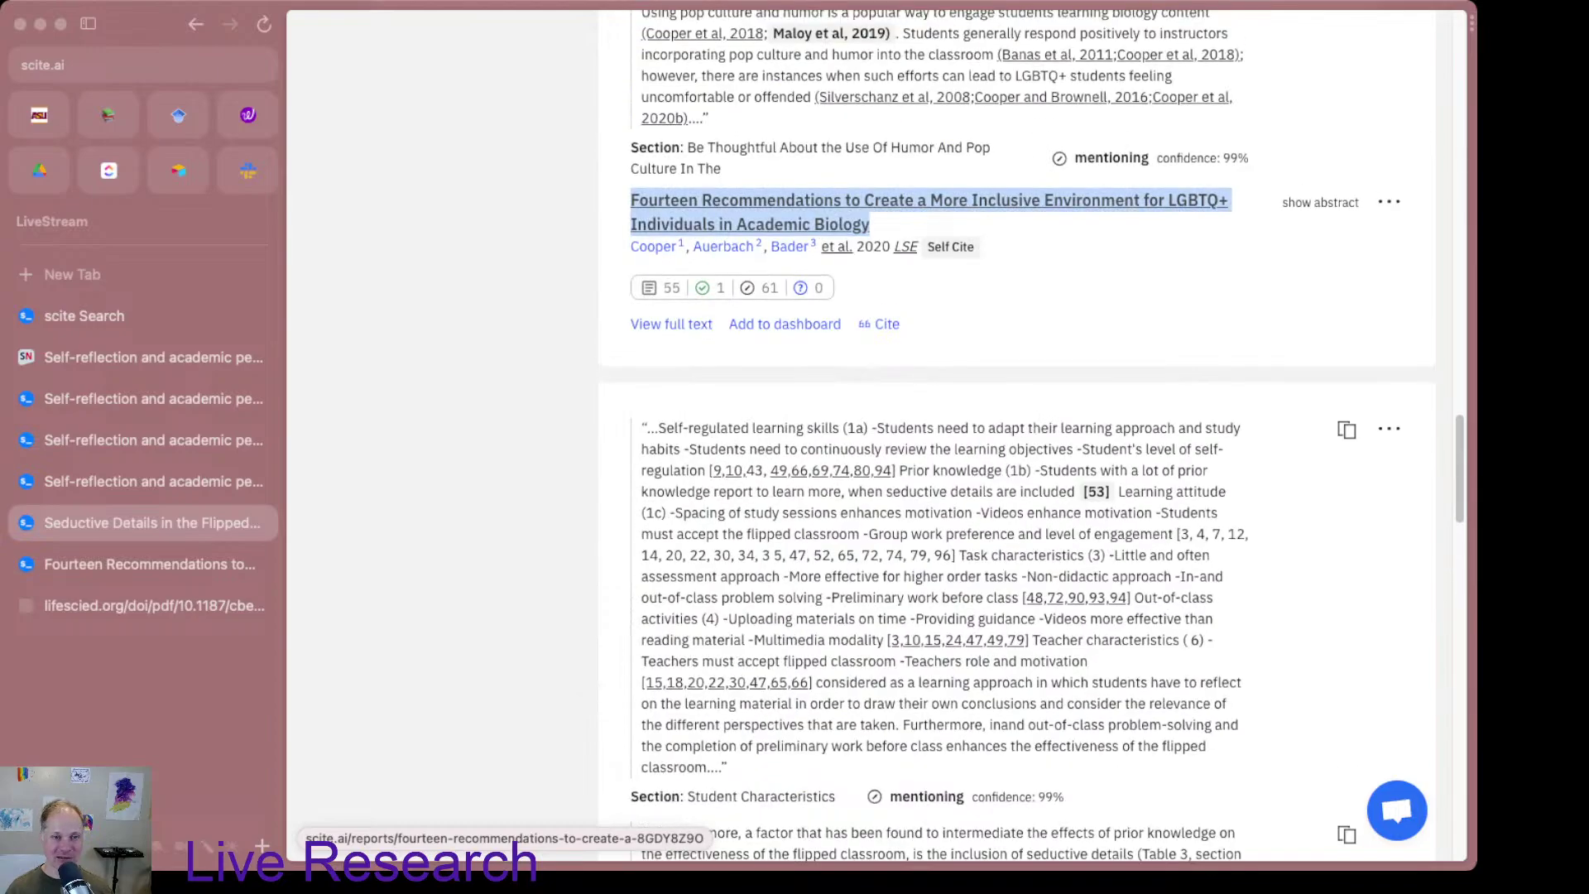
{"action": "scroll", "coordinate": [1016, 436], "scroll_direction": "up", "scroll_amount": 10}
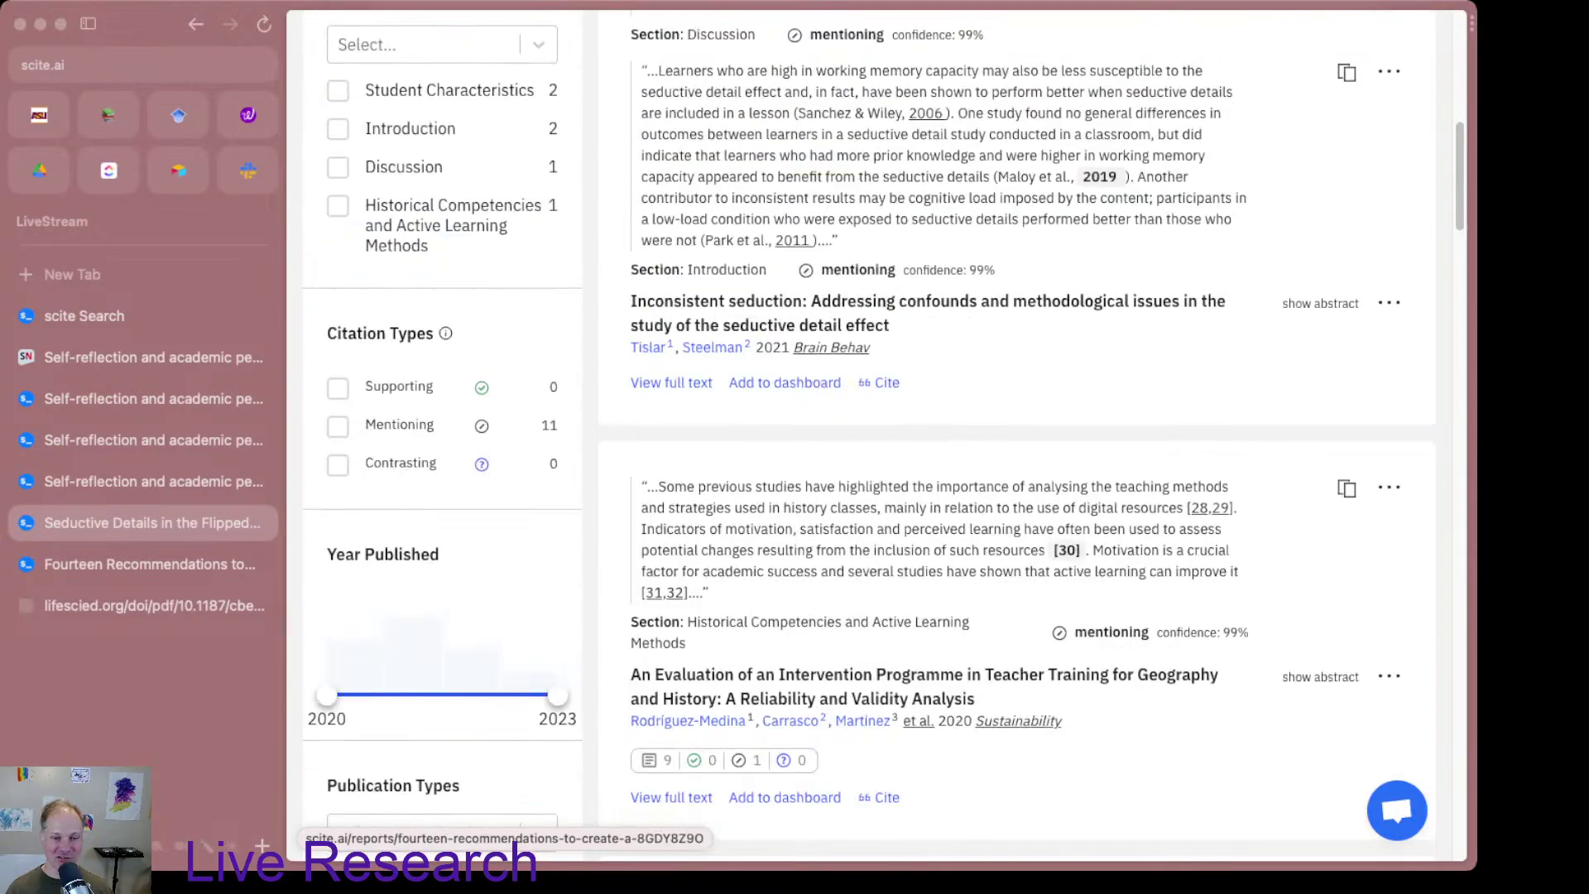
{"action": "scroll", "coordinate": [1016, 436], "scroll_direction": "down", "scroll_amount": 15}
{"action": "scroll", "coordinate": [1016, 435], "scroll_direction": "down", "scroll_amount": 15}
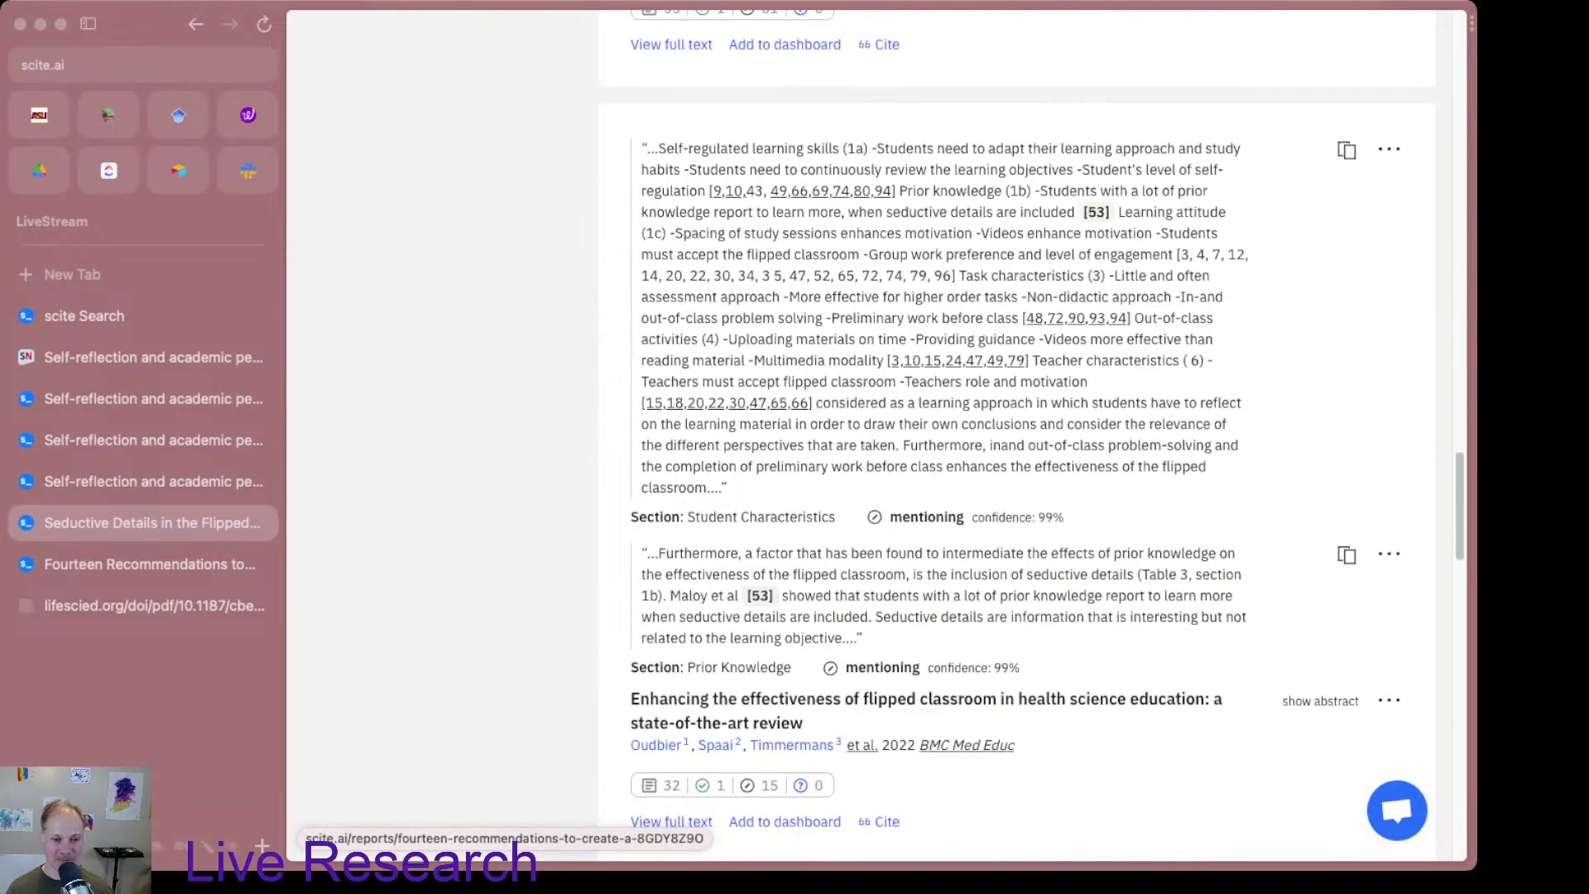
{"action": "scroll", "coordinate": [1016, 435], "scroll_direction": "down", "scroll_amount": 1}
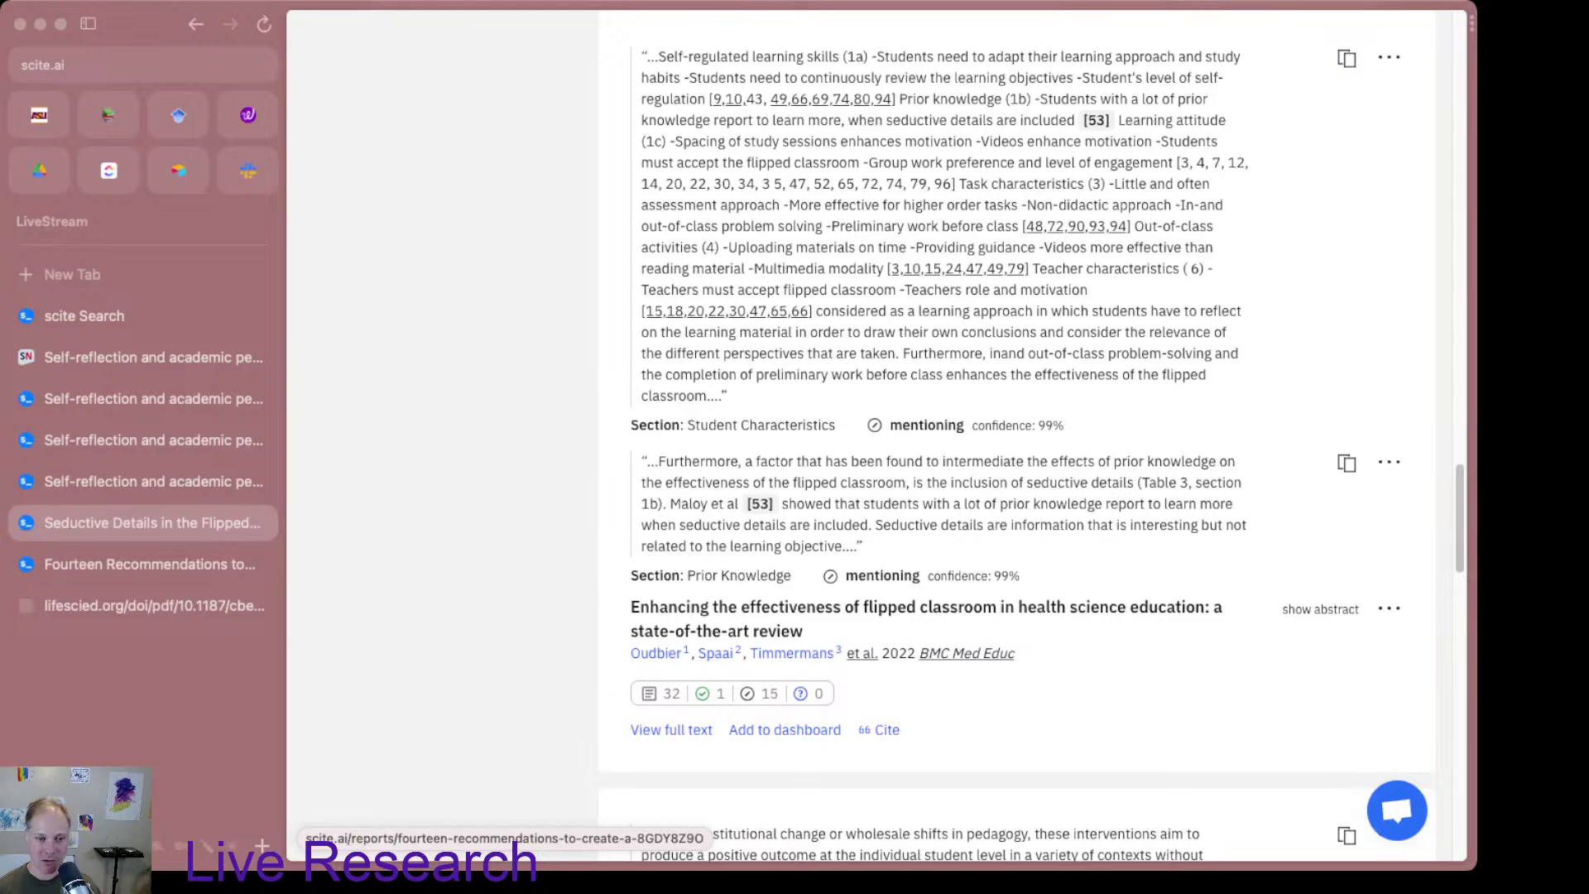
{"action": "left_click_drag", "start_coordinate": [665, 461], "coordinate": [962, 503]}
Step: Read the introduction citation statement on wise interventions from the M-LoCUS growth mindset paper
{"action": "scroll", "coordinate": [1030, 437], "scroll_direction": "down", "scroll_amount": 5}
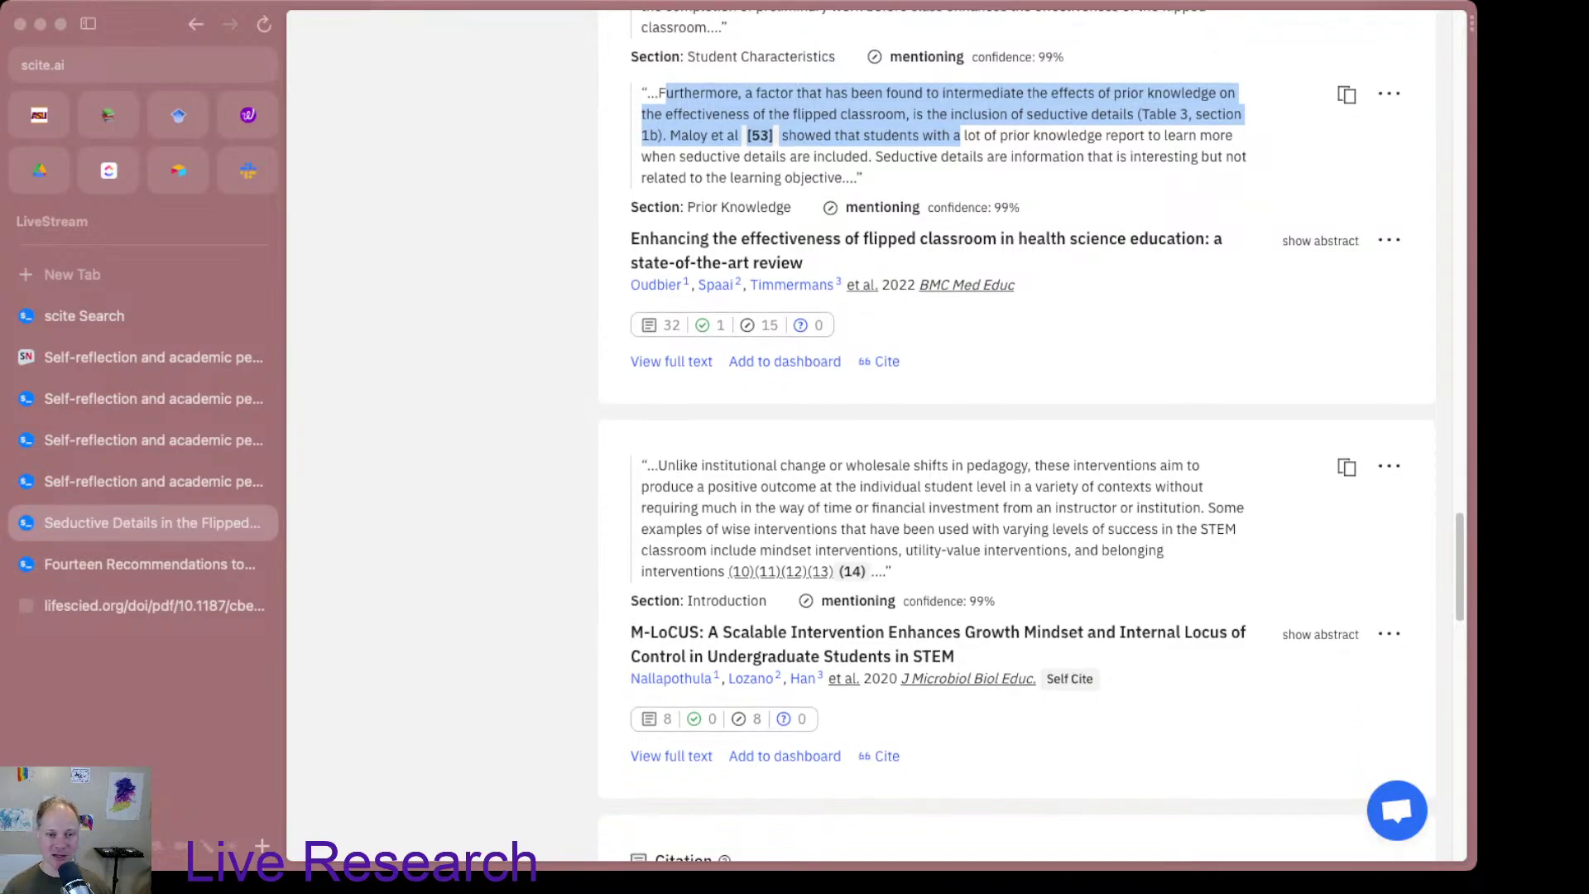
{"action": "scroll", "coordinate": [1031, 435], "scroll_direction": "down", "scroll_amount": 1}
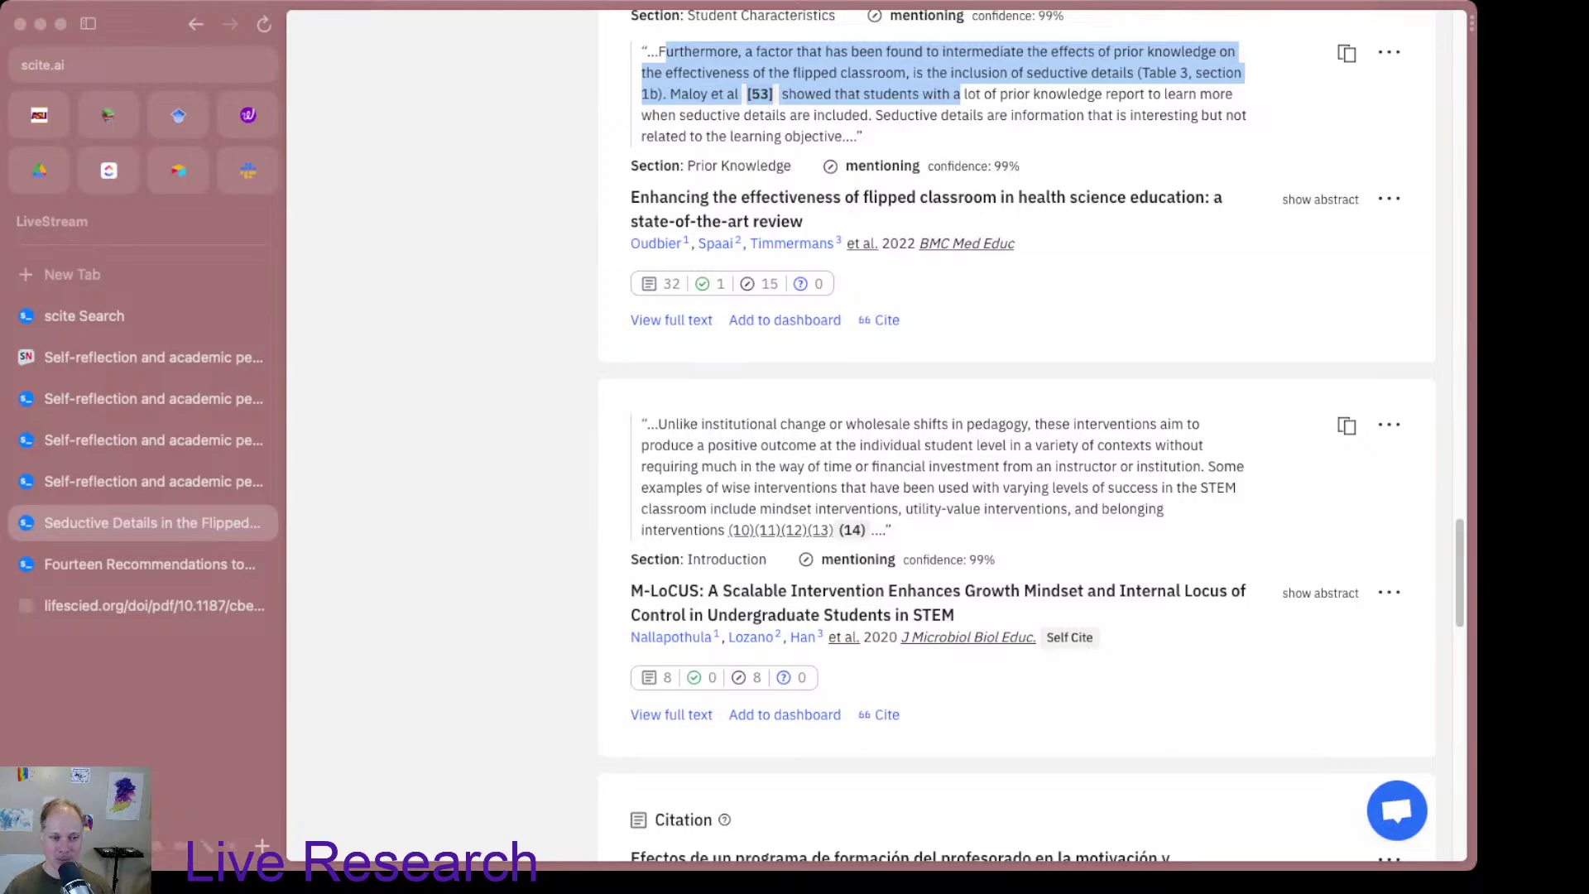
{"action": "left_click_drag", "start_coordinate": [658, 423], "coordinate": [690, 487]}
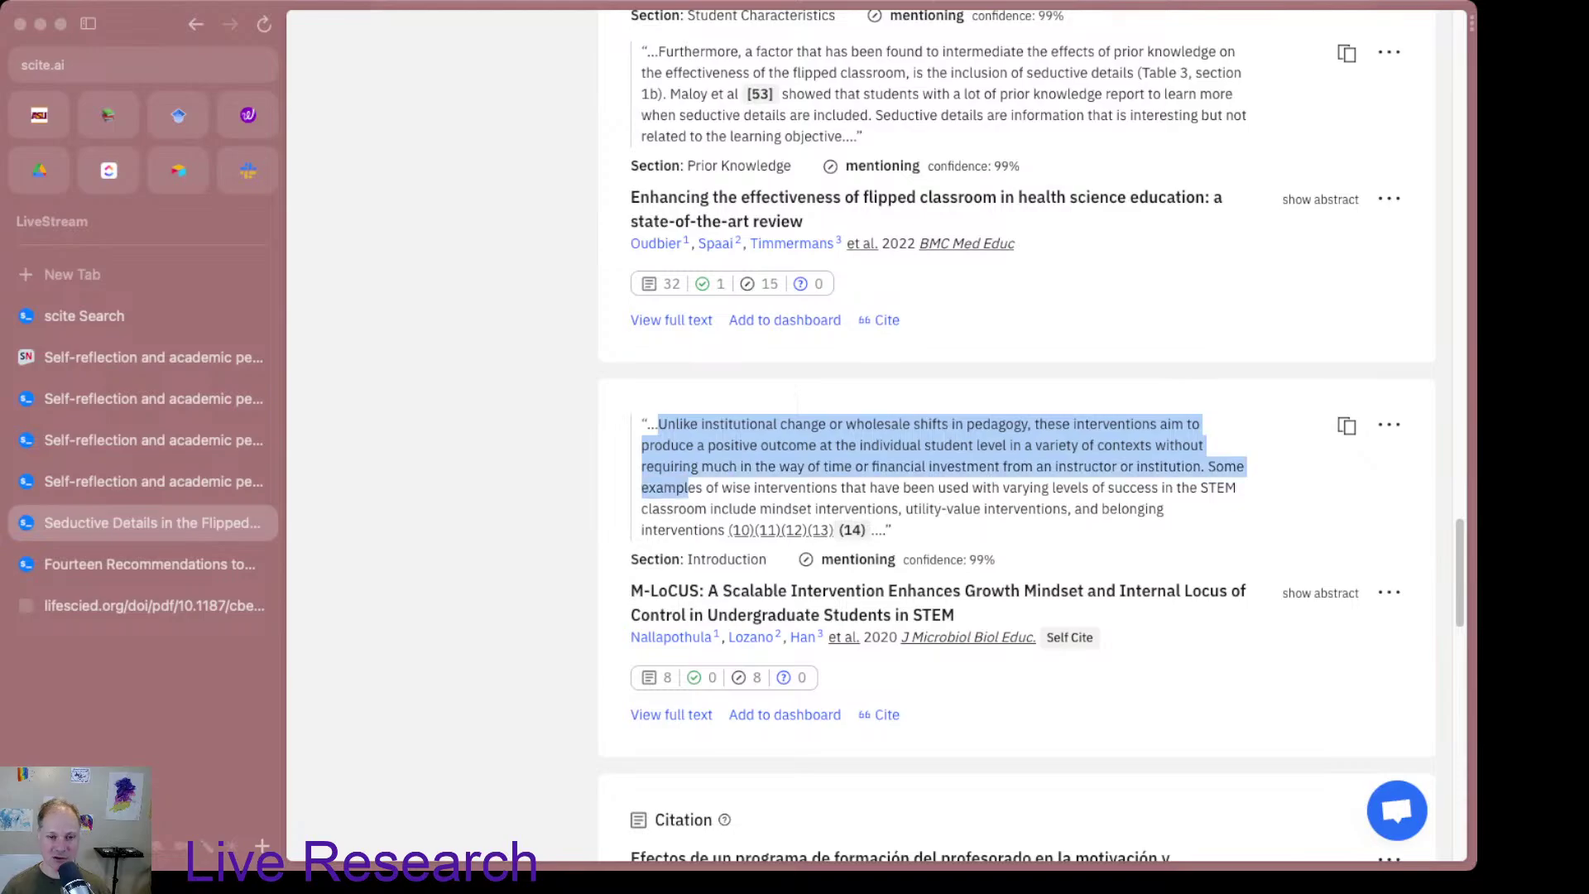
{"action": "scroll", "coordinate": [753, 488], "scroll_direction": "down", "scroll_amount": 3}
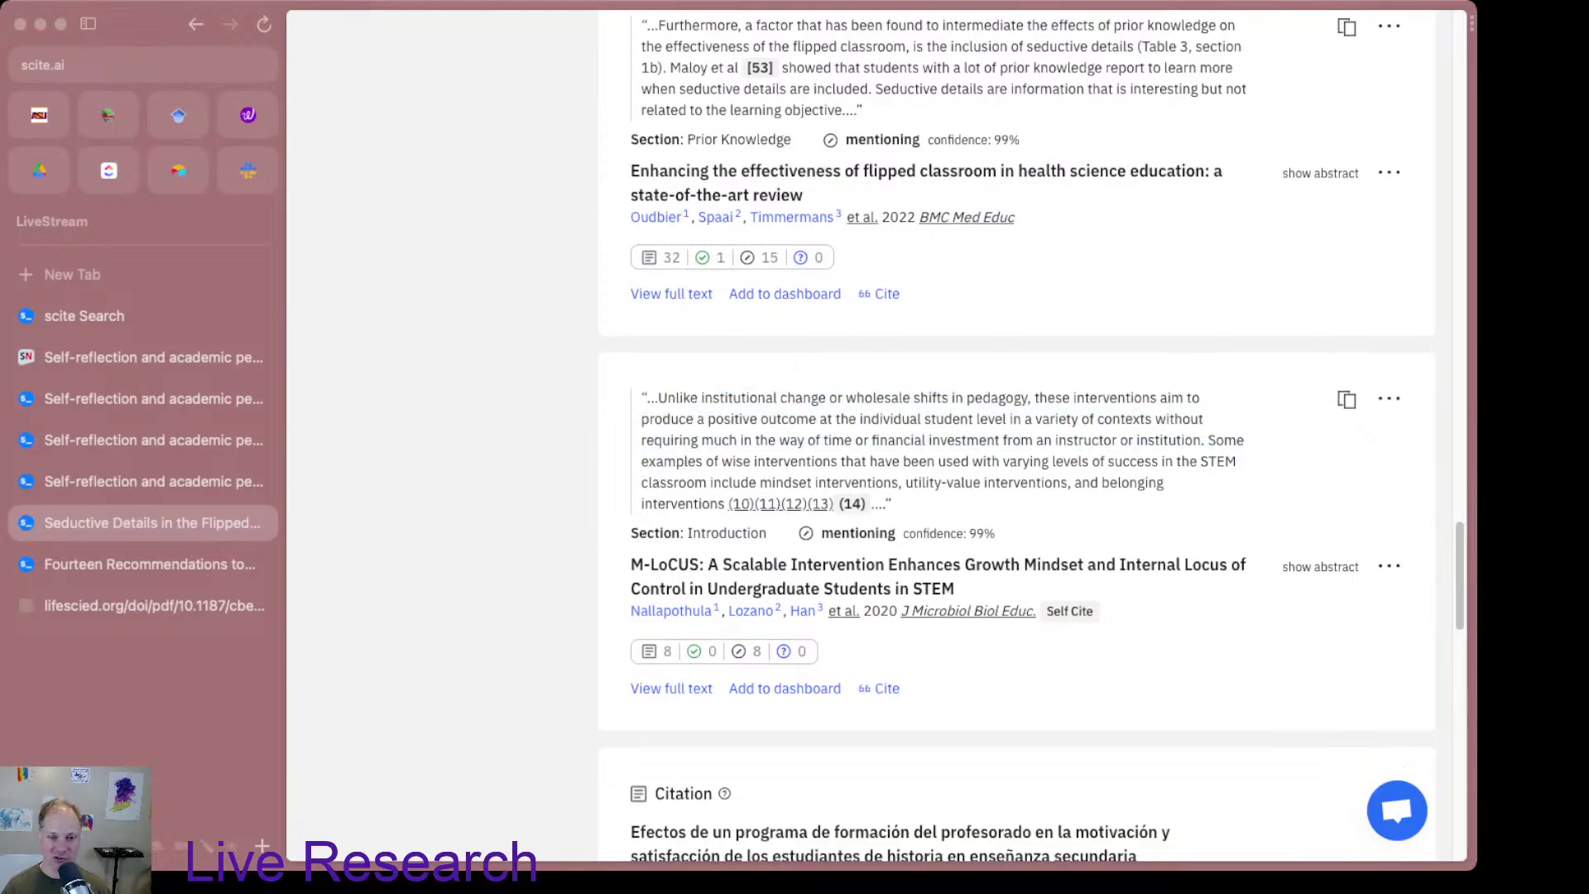
Step: Skim the remaining publications citing the seductive details article down to the end of the report's first results page
{"action": "scroll", "coordinate": [753, 489], "scroll_direction": "down", "scroll_amount": 10}
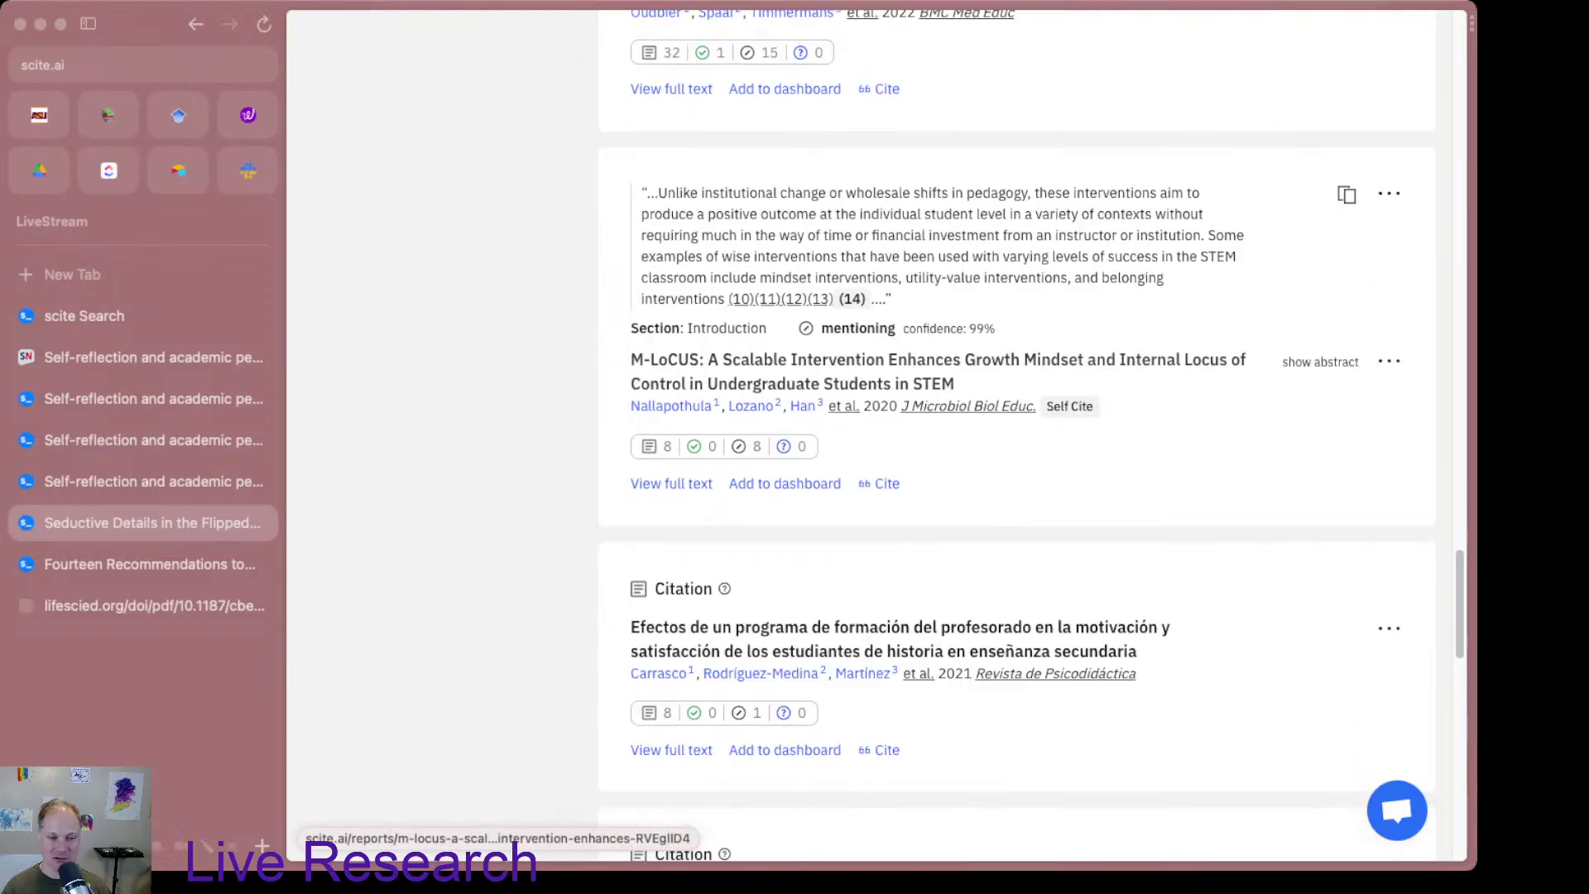
{"action": "scroll", "coordinate": [874, 435], "scroll_direction": "down", "scroll_amount": 3}
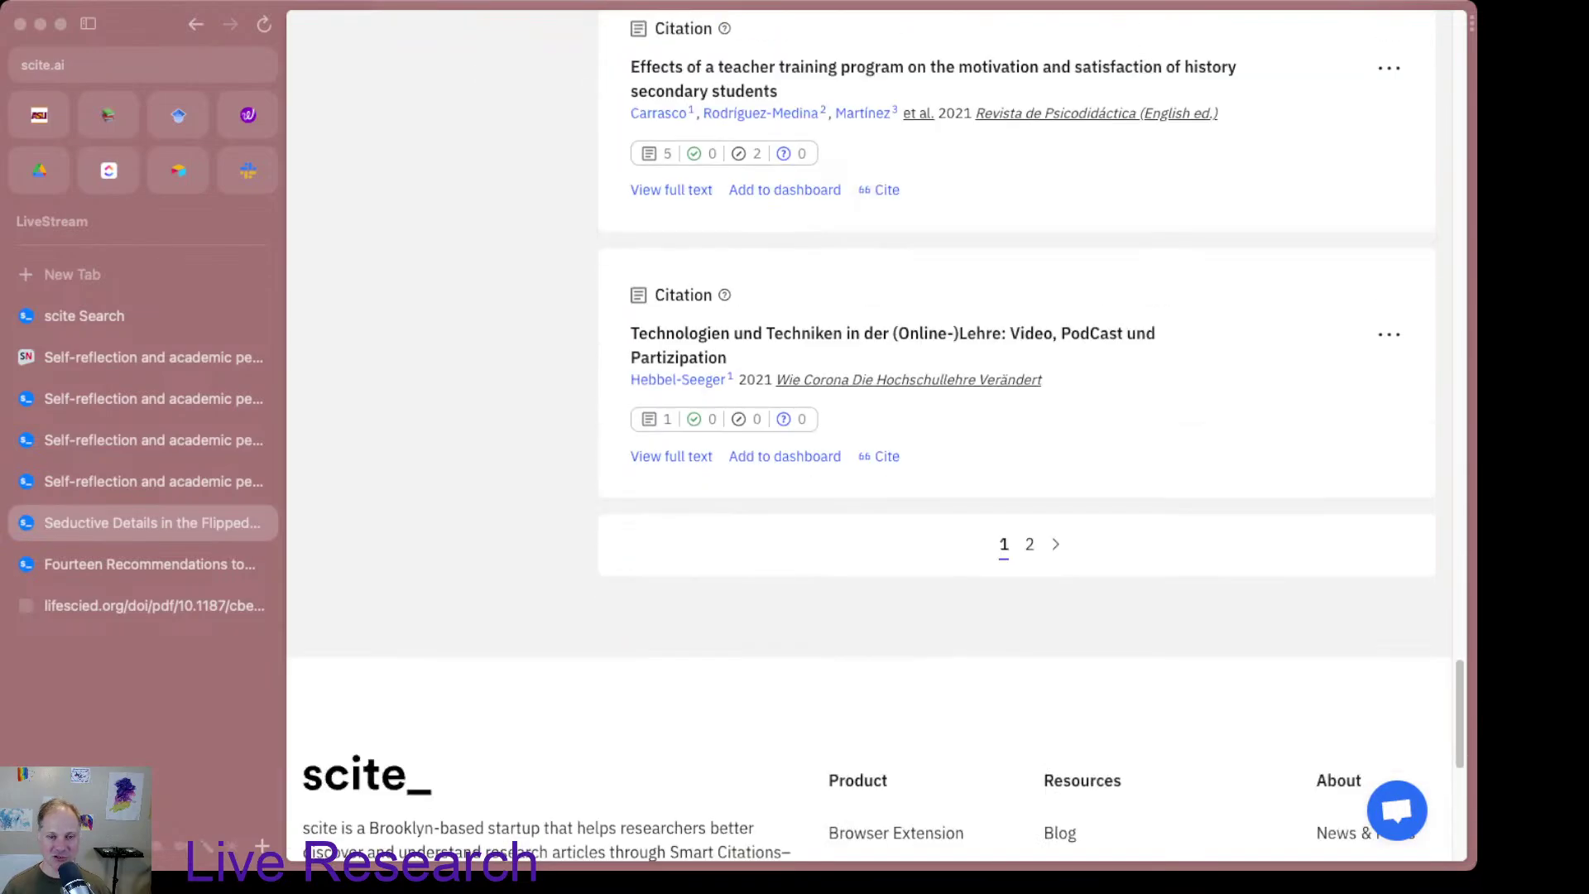
{"action": "scroll", "coordinate": [875, 436], "scroll_direction": "up", "scroll_amount": 20}
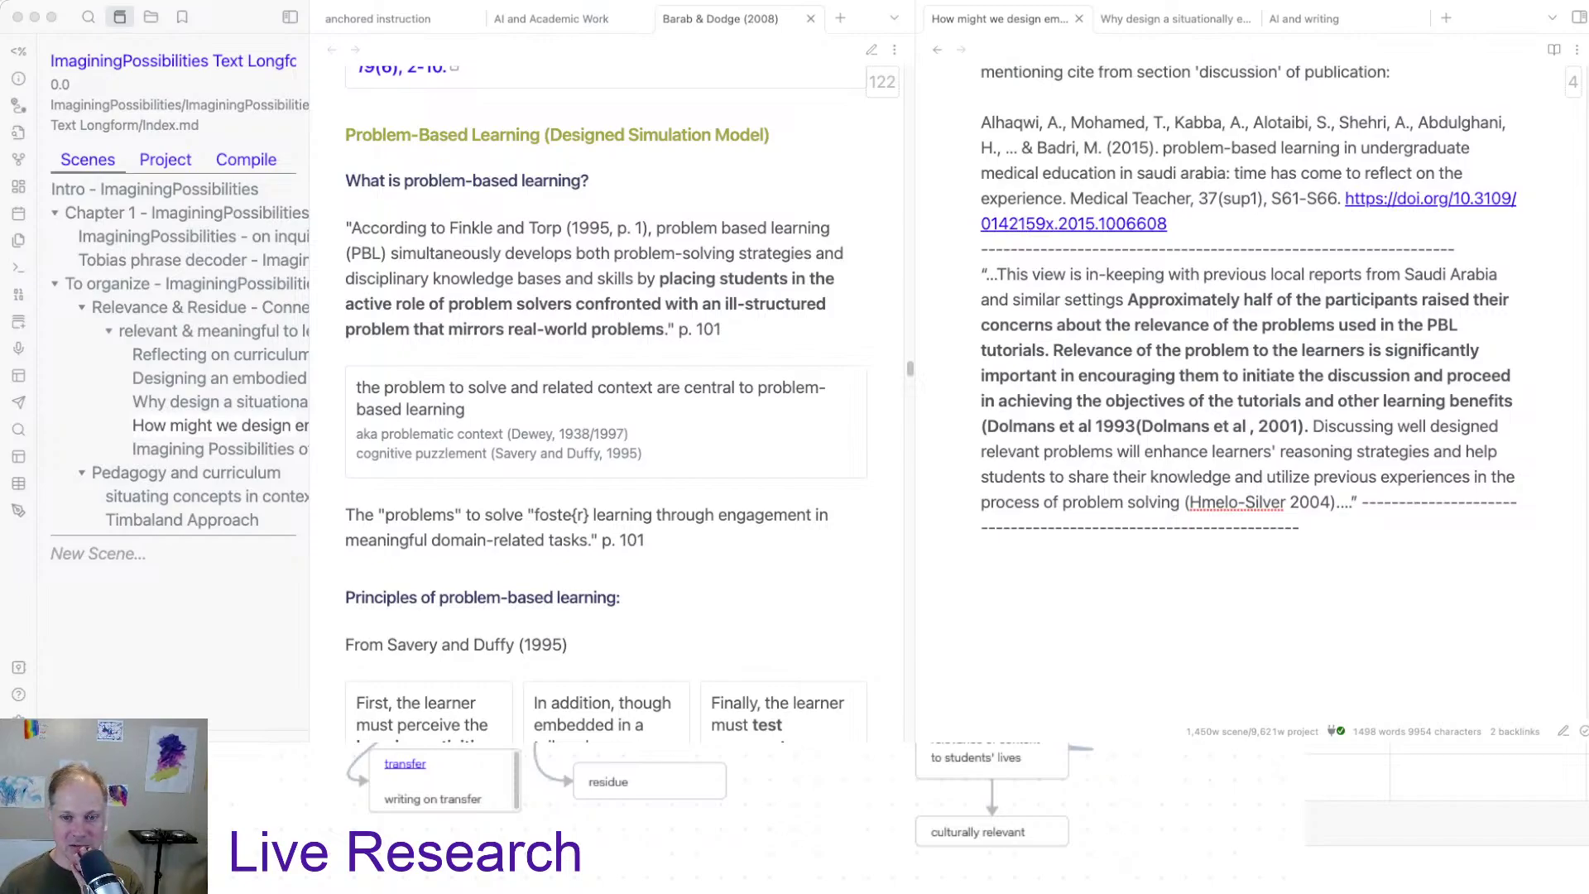
Step: Switch to Obsidian and review the imported scite citations on reflection and relevance in the book draft's Problem-based Learning section
{"action": "scroll", "coordinate": [1248, 397], "scroll_direction": "up", "scroll_amount": 15}
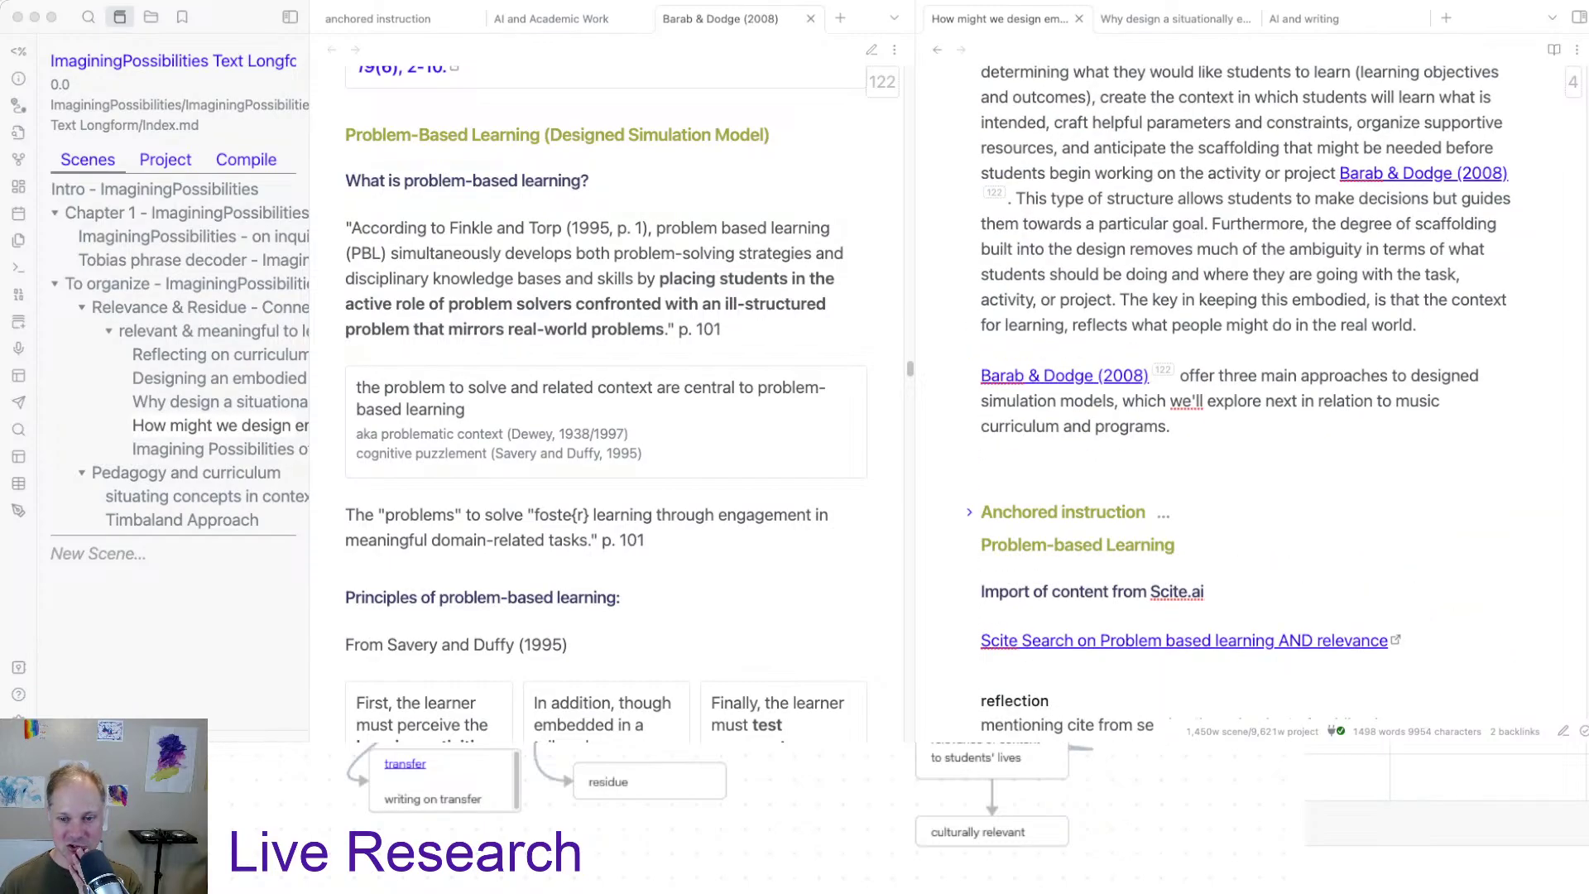
{"action": "scroll", "coordinate": [1248, 397], "scroll_direction": "down", "scroll_amount": 6}
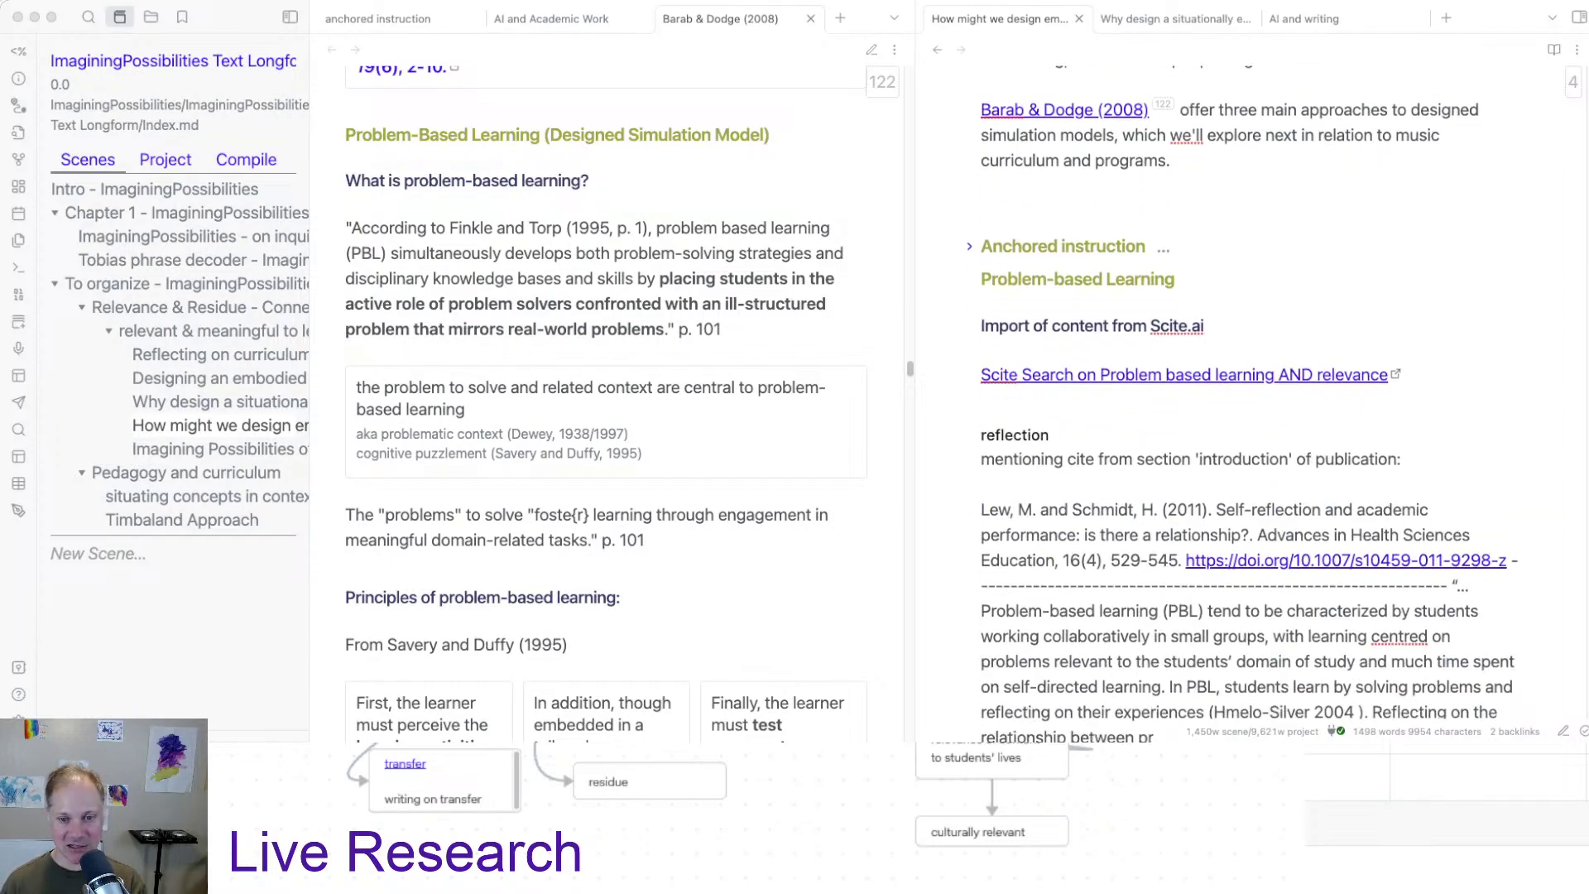
{"action": "scroll", "coordinate": [1247, 397], "scroll_direction": "down", "scroll_amount": 1}
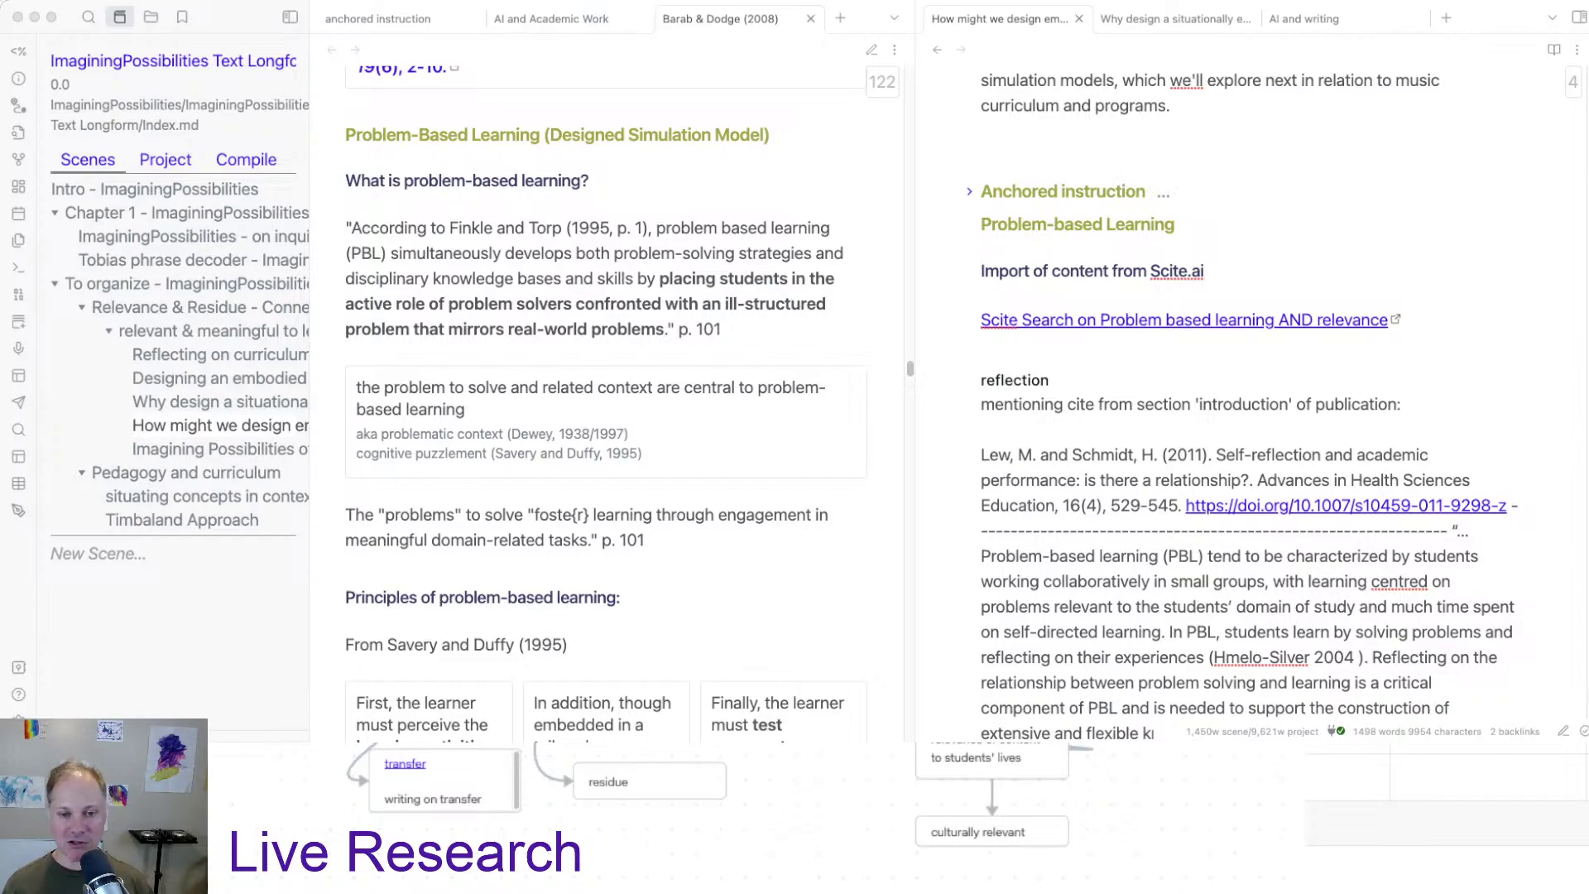
{"action": "scroll", "coordinate": [1248, 403], "scroll_direction": "down", "scroll_amount": 10}
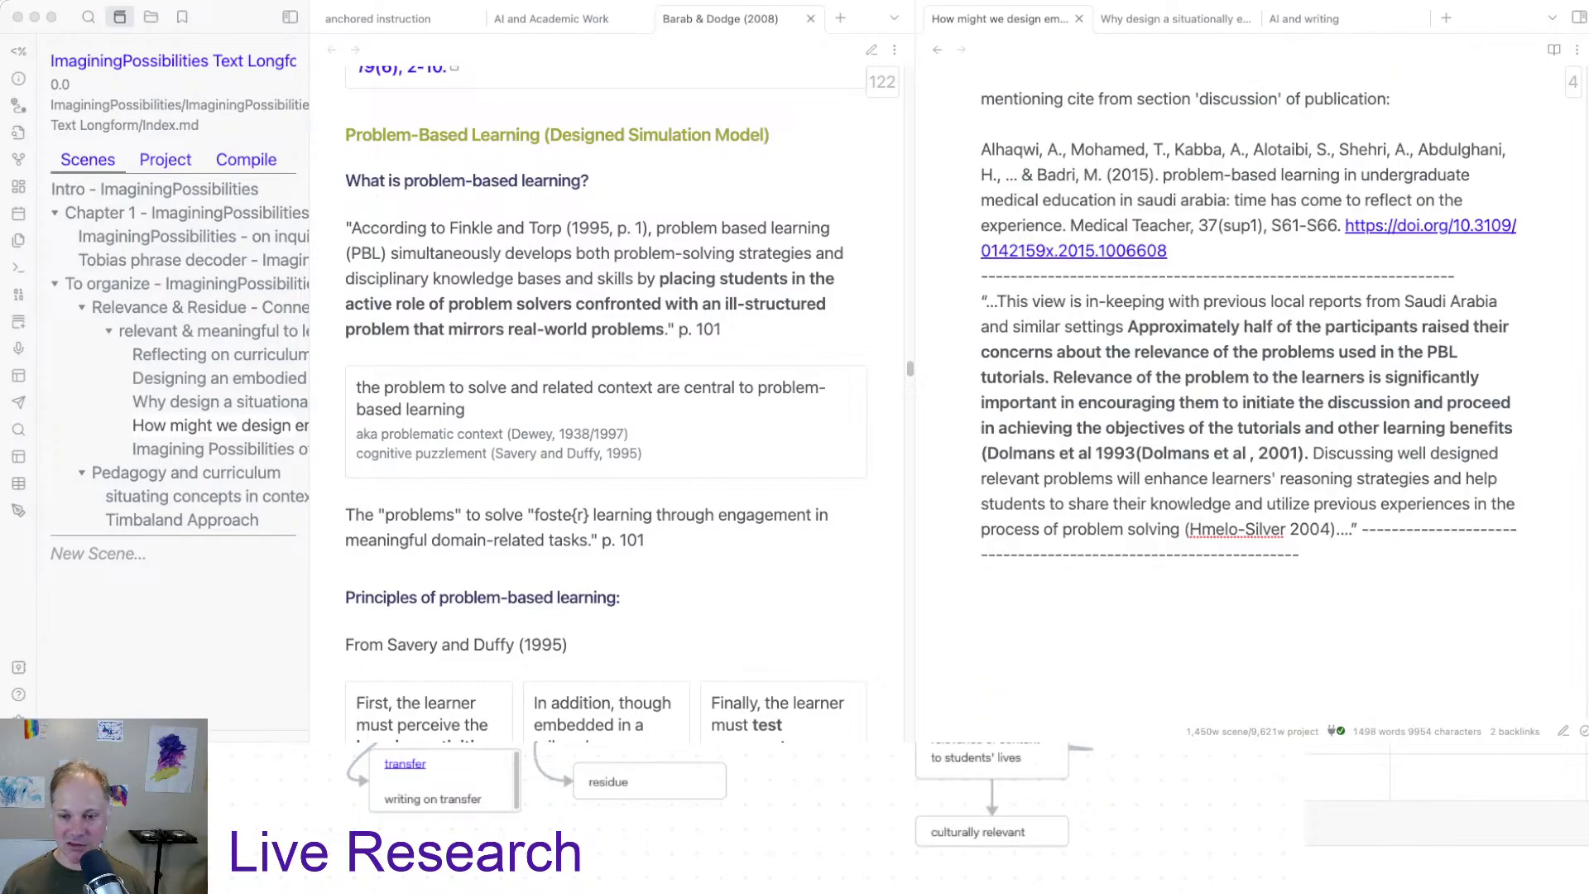
{"action": "scroll", "coordinate": [1248, 403], "scroll_direction": "down", "scroll_amount": 2}
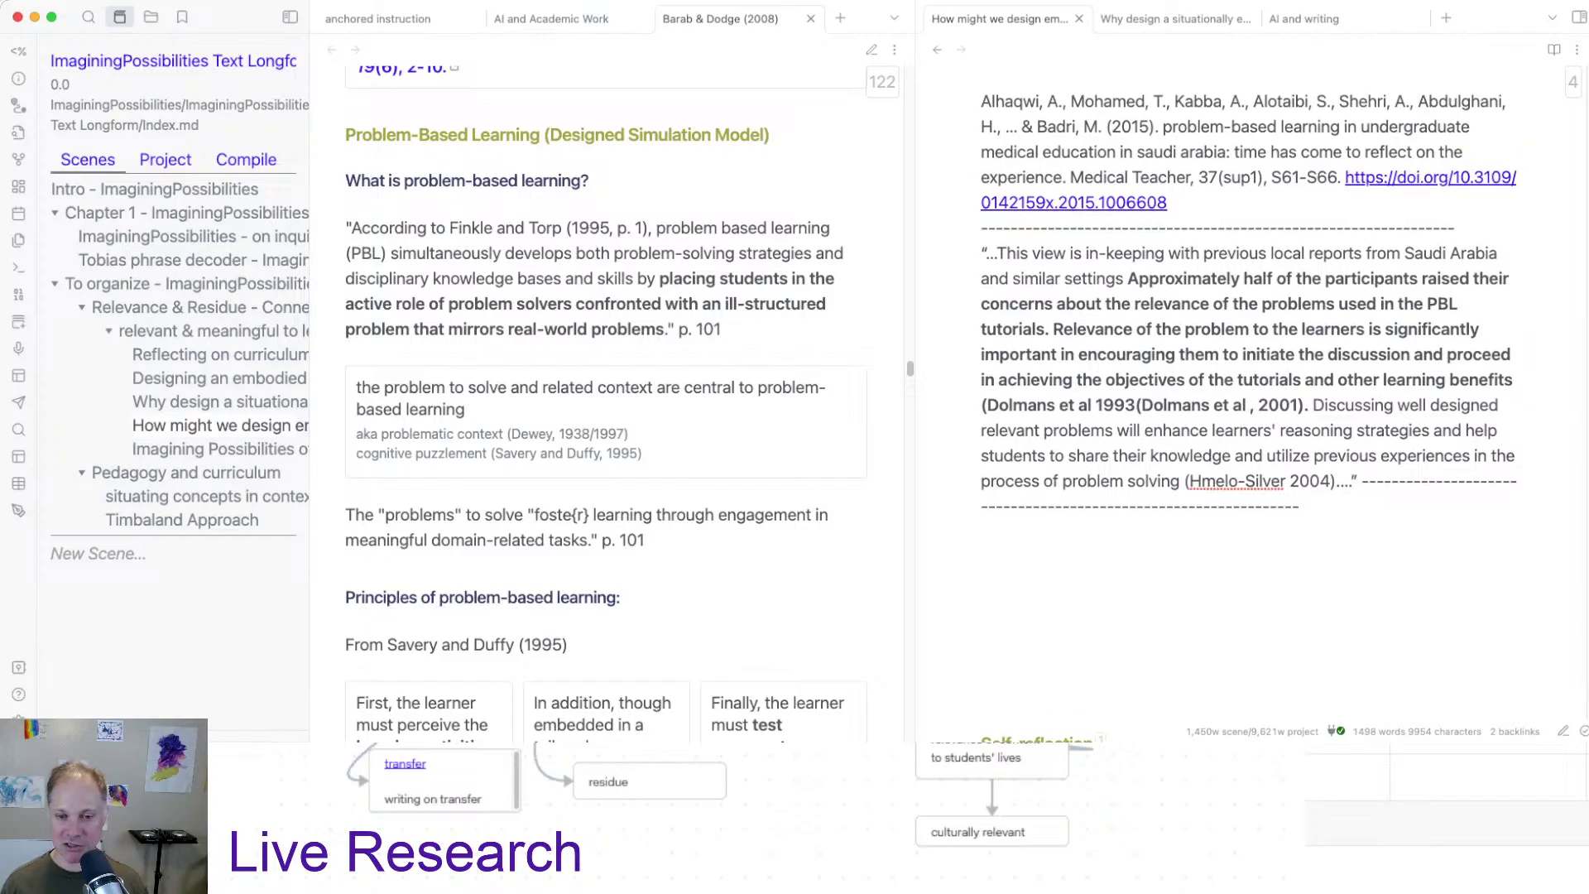
{"action": "scroll", "coordinate": [1248, 403], "scroll_direction": "up", "scroll_amount": 6}
{"action": "scroll", "coordinate": [1249, 403], "scroll_direction": "up", "scroll_amount": 3}
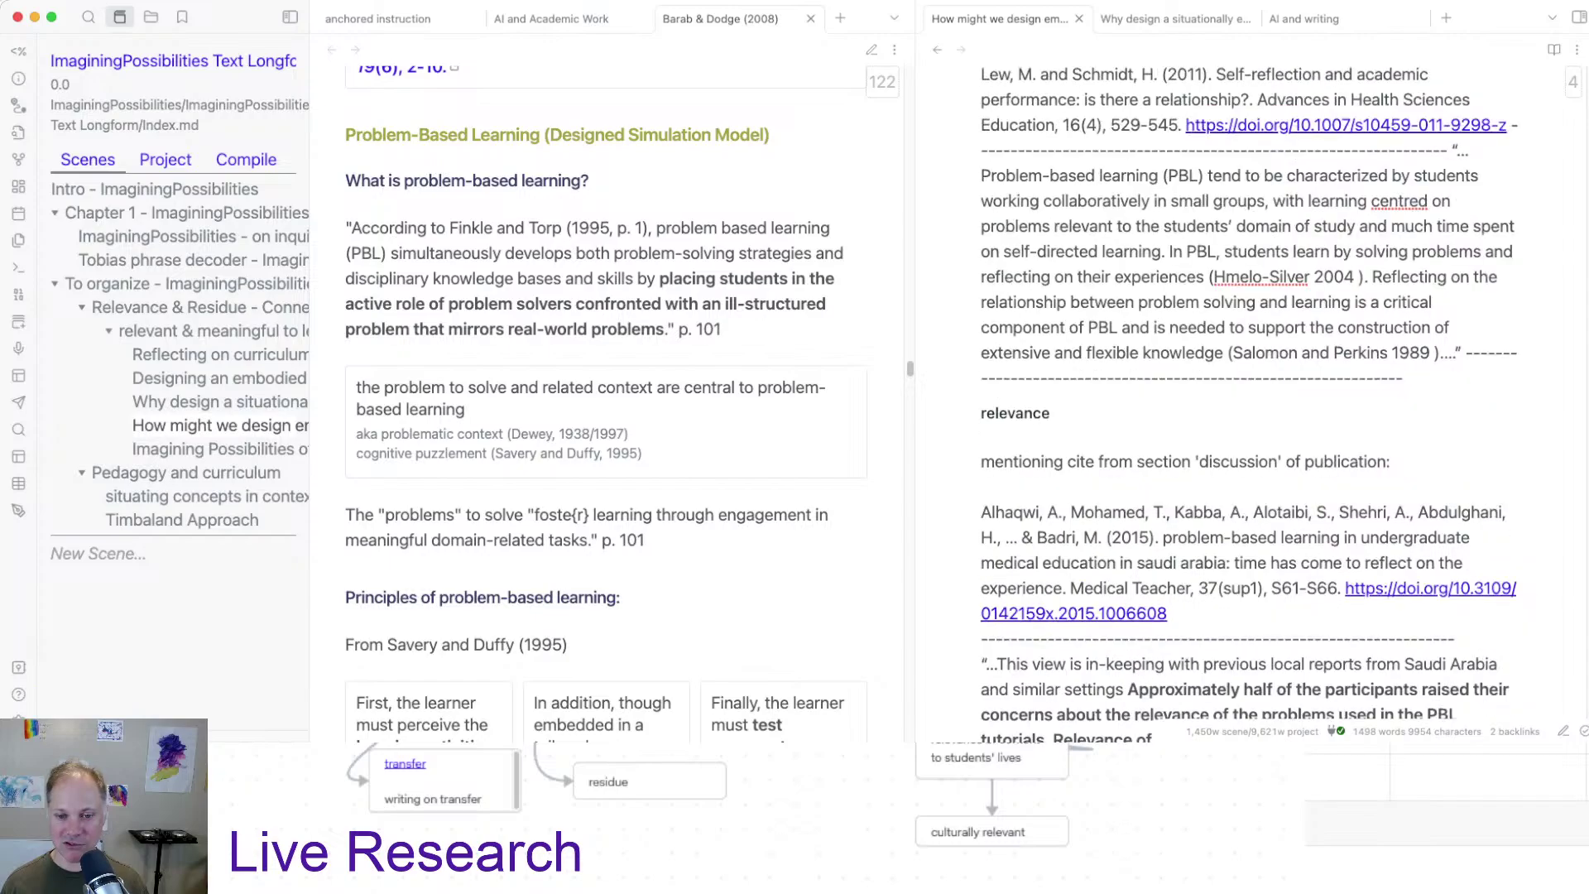
{"action": "scroll", "coordinate": [1249, 403], "scroll_direction": "down", "scroll_amount": 10}
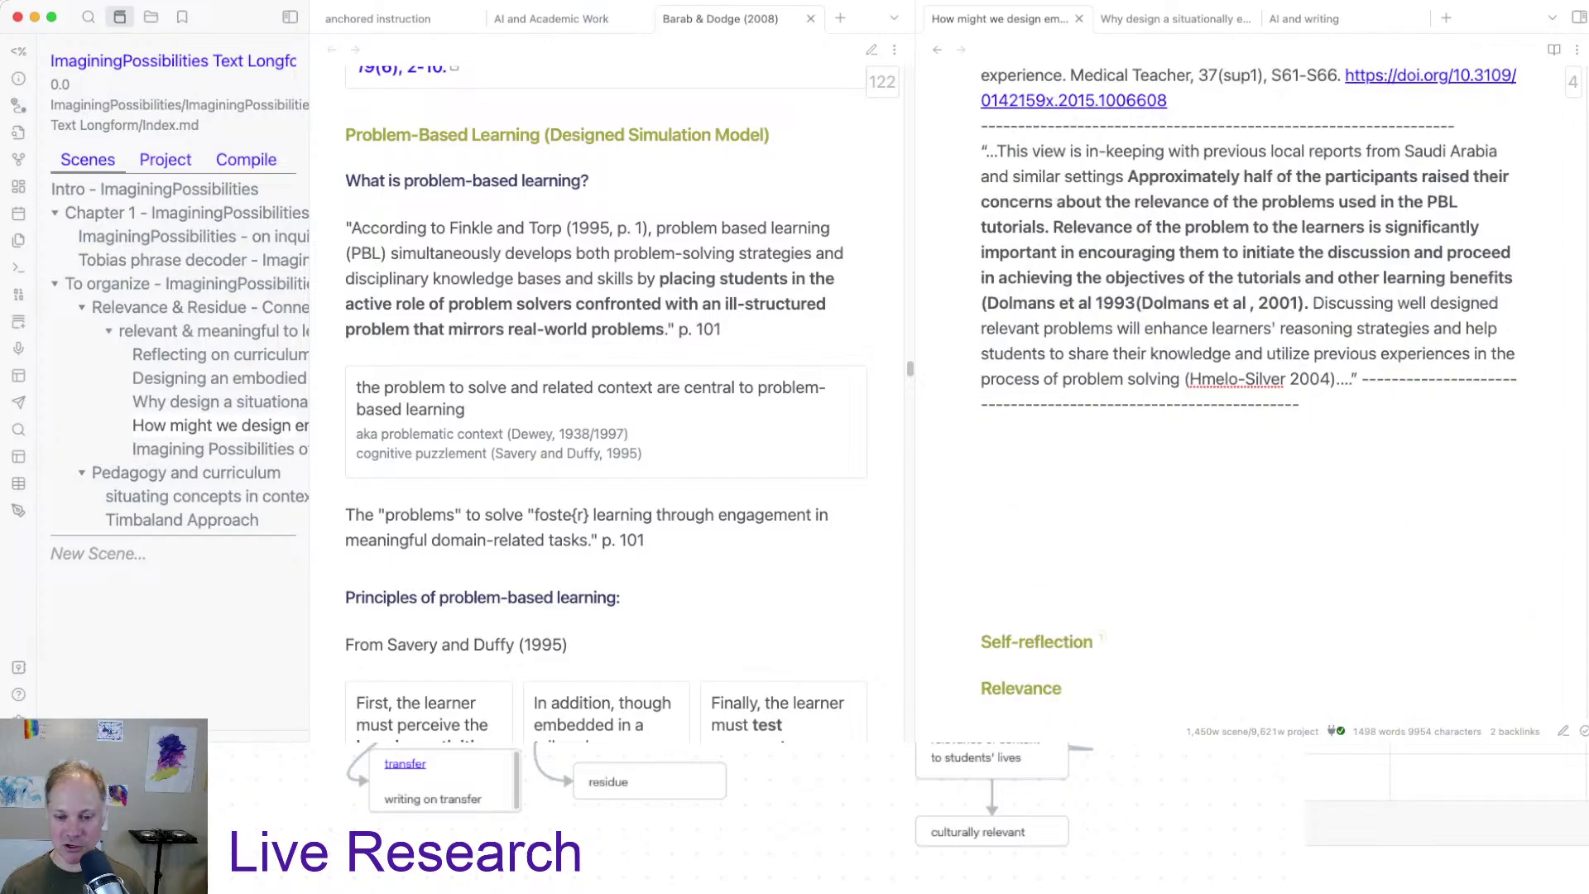
{"action": "scroll", "coordinate": [1249, 403], "scroll_direction": "down", "scroll_amount": 1}
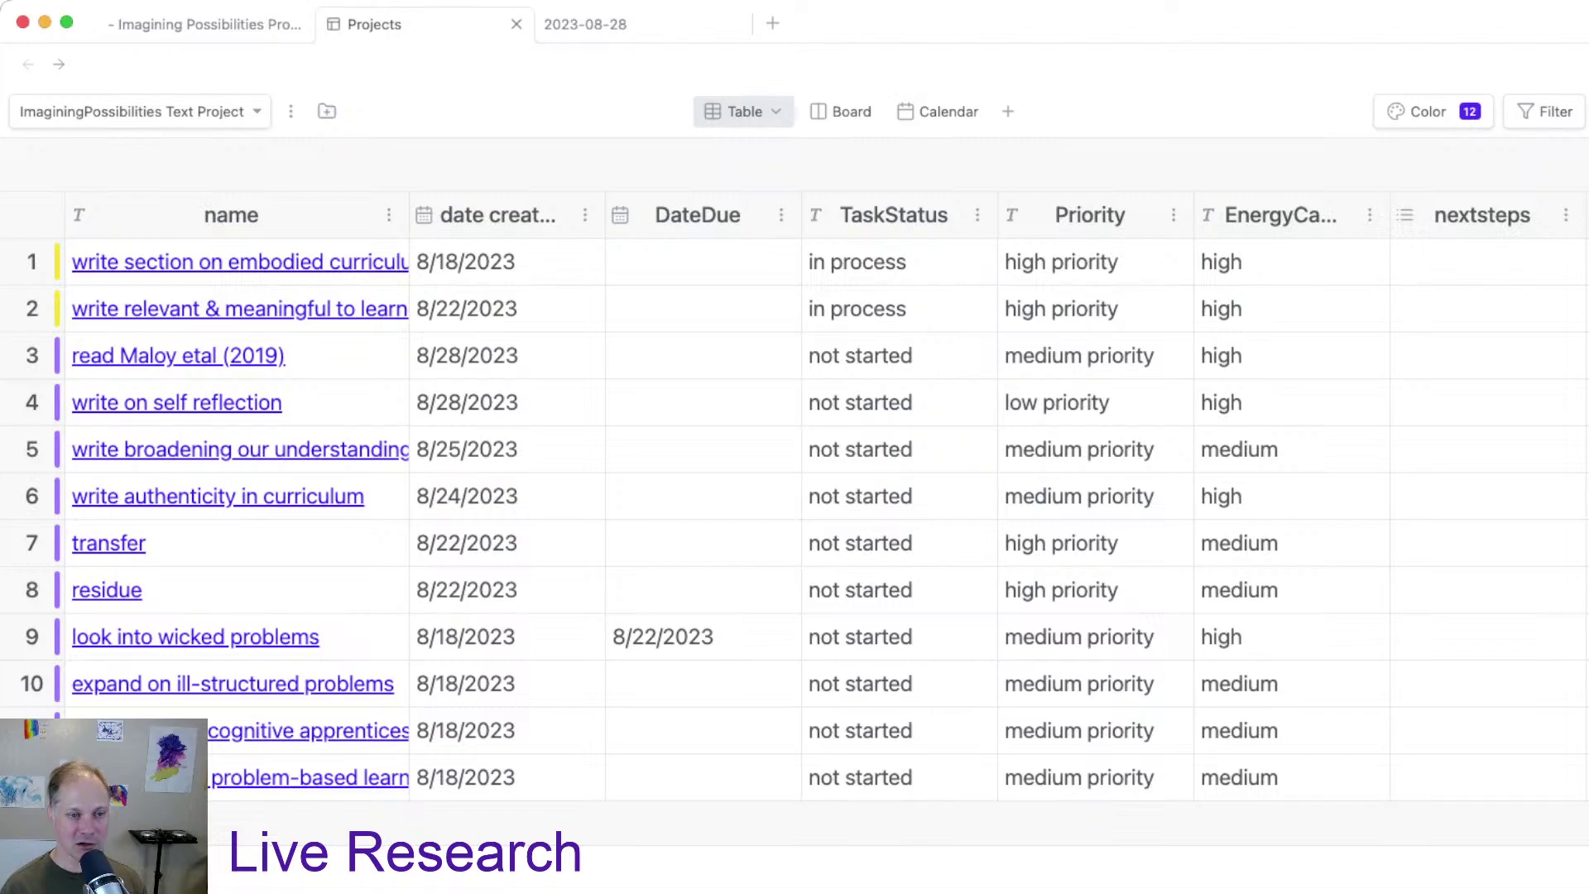
Step: In the 2023-08-28 daily note, start a bullet under Current Issues to Address reading 'think through issues around "seuctive" but not'
{"action": "key", "text": "ctrl+Tab"}
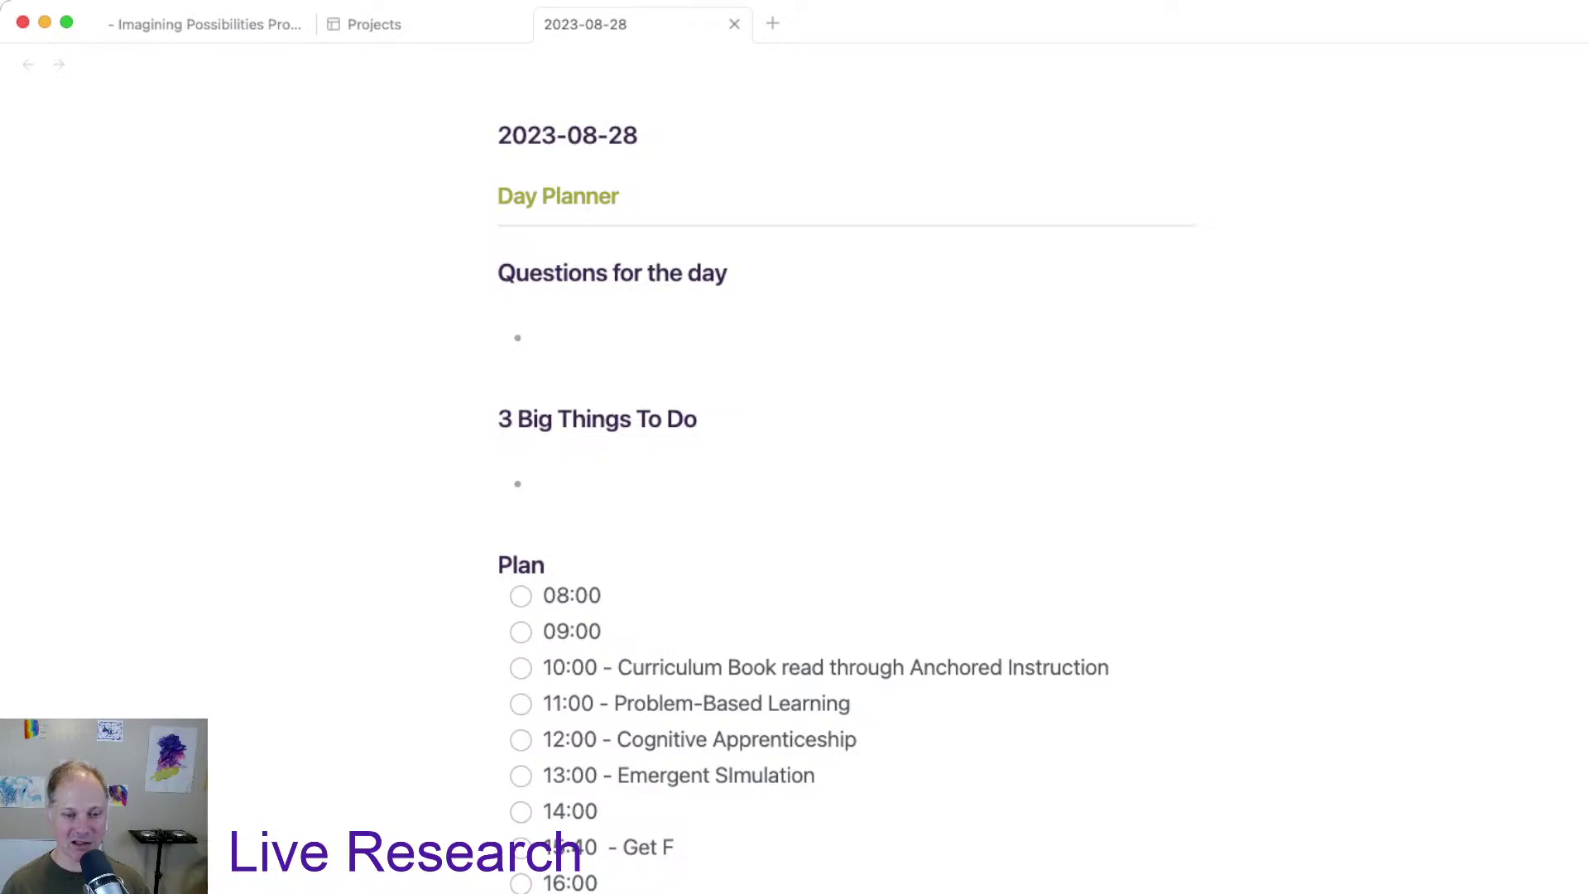
{"action": "scroll", "coordinate": [794, 463], "scroll_direction": "down", "scroll_amount": 15}
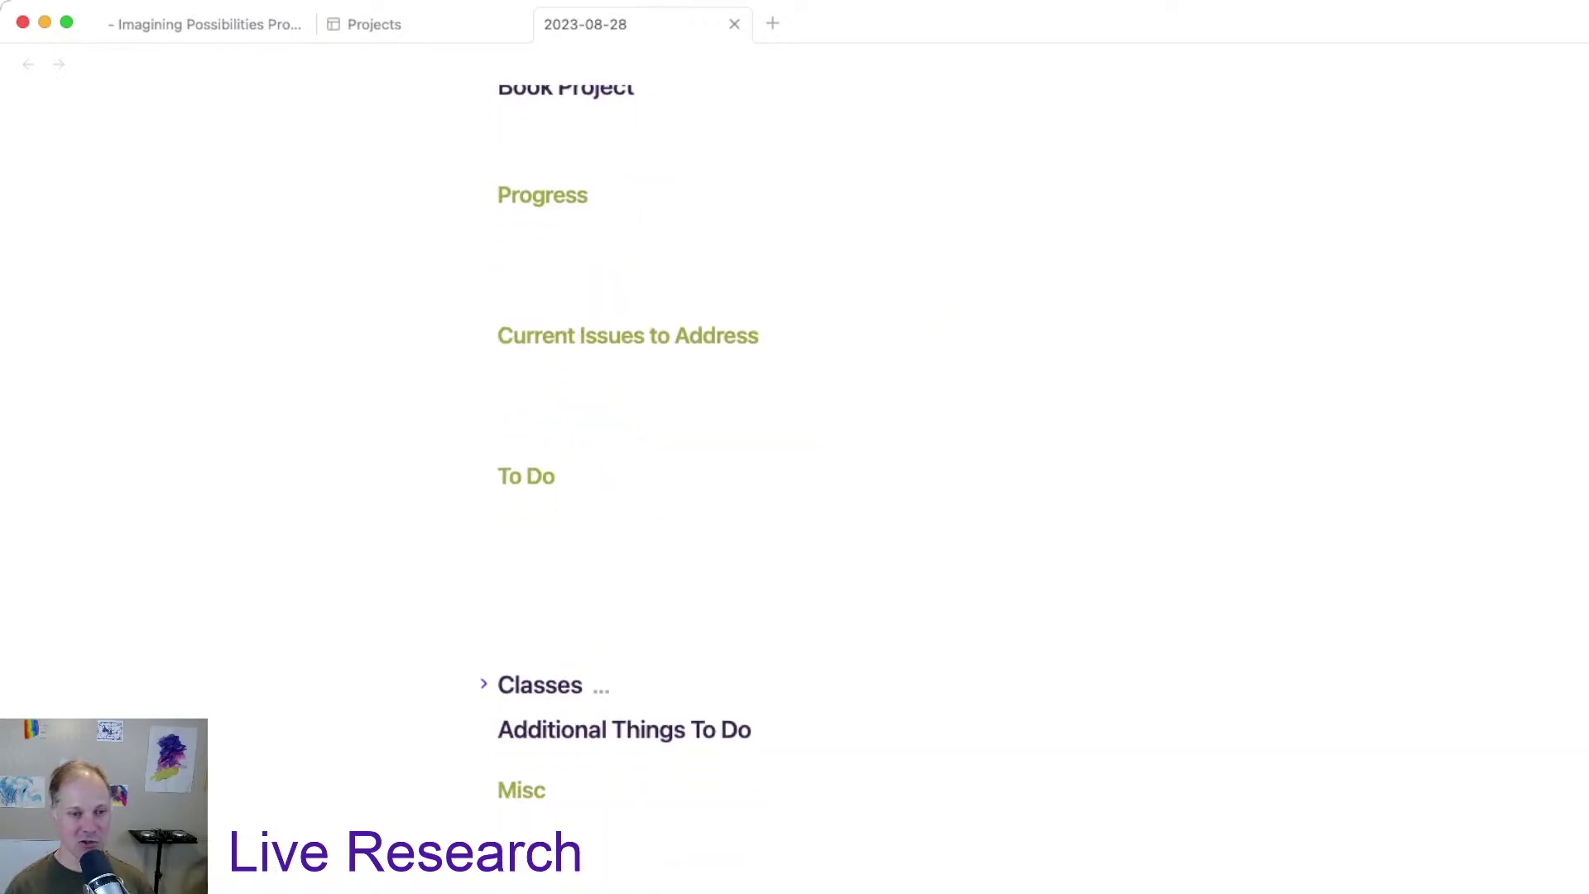
{"action": "left_click", "coordinate": [500, 397]}
{"action": "type", "text": "- "}
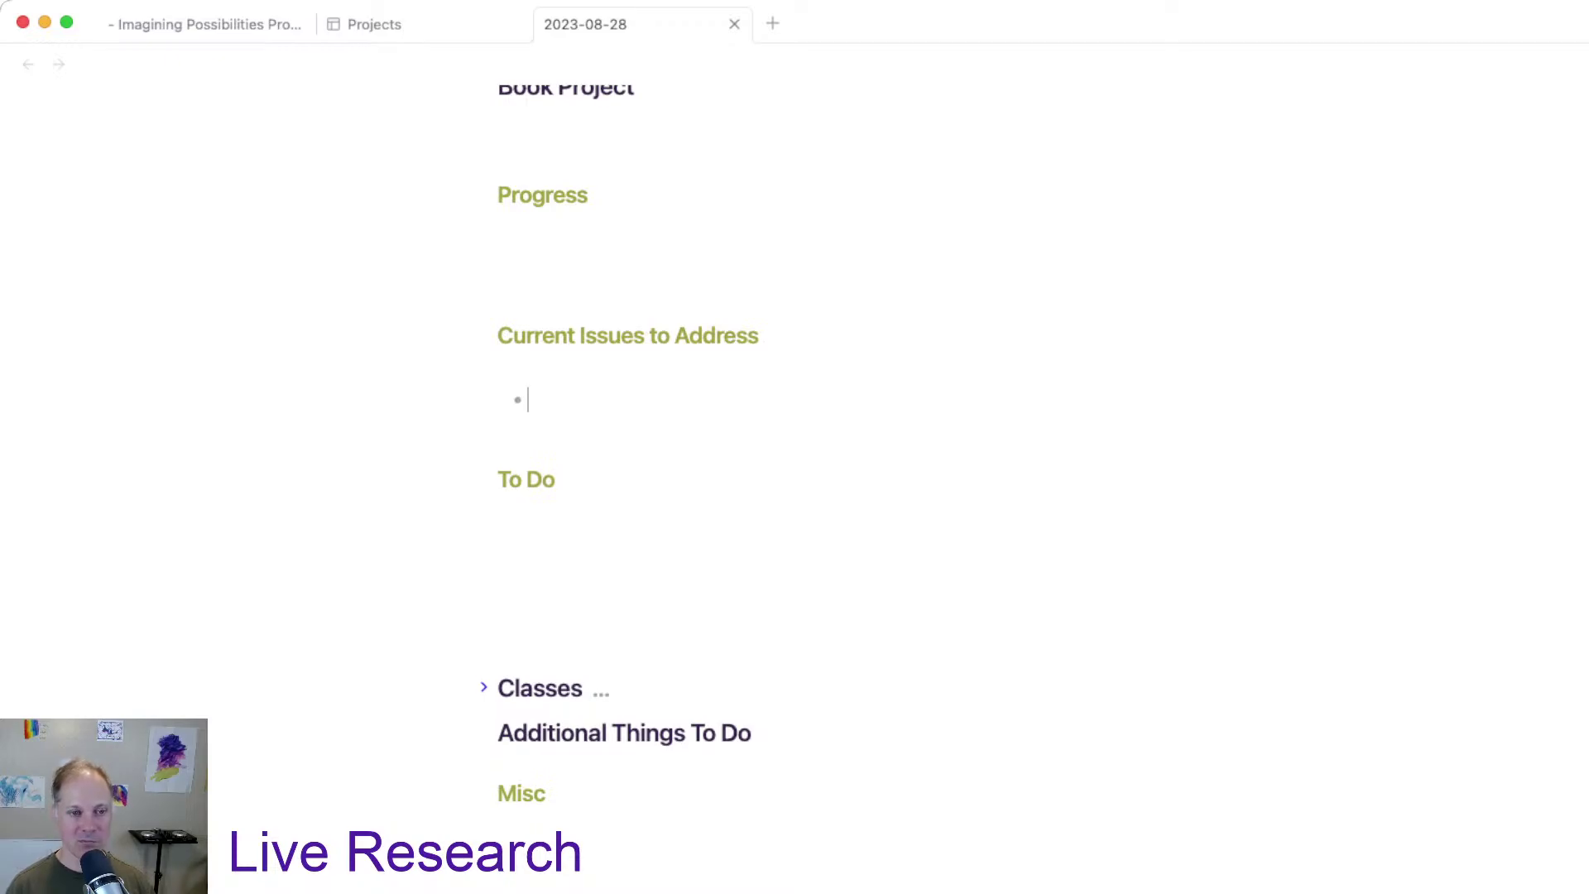
{"action": "type", "text": "think through"}
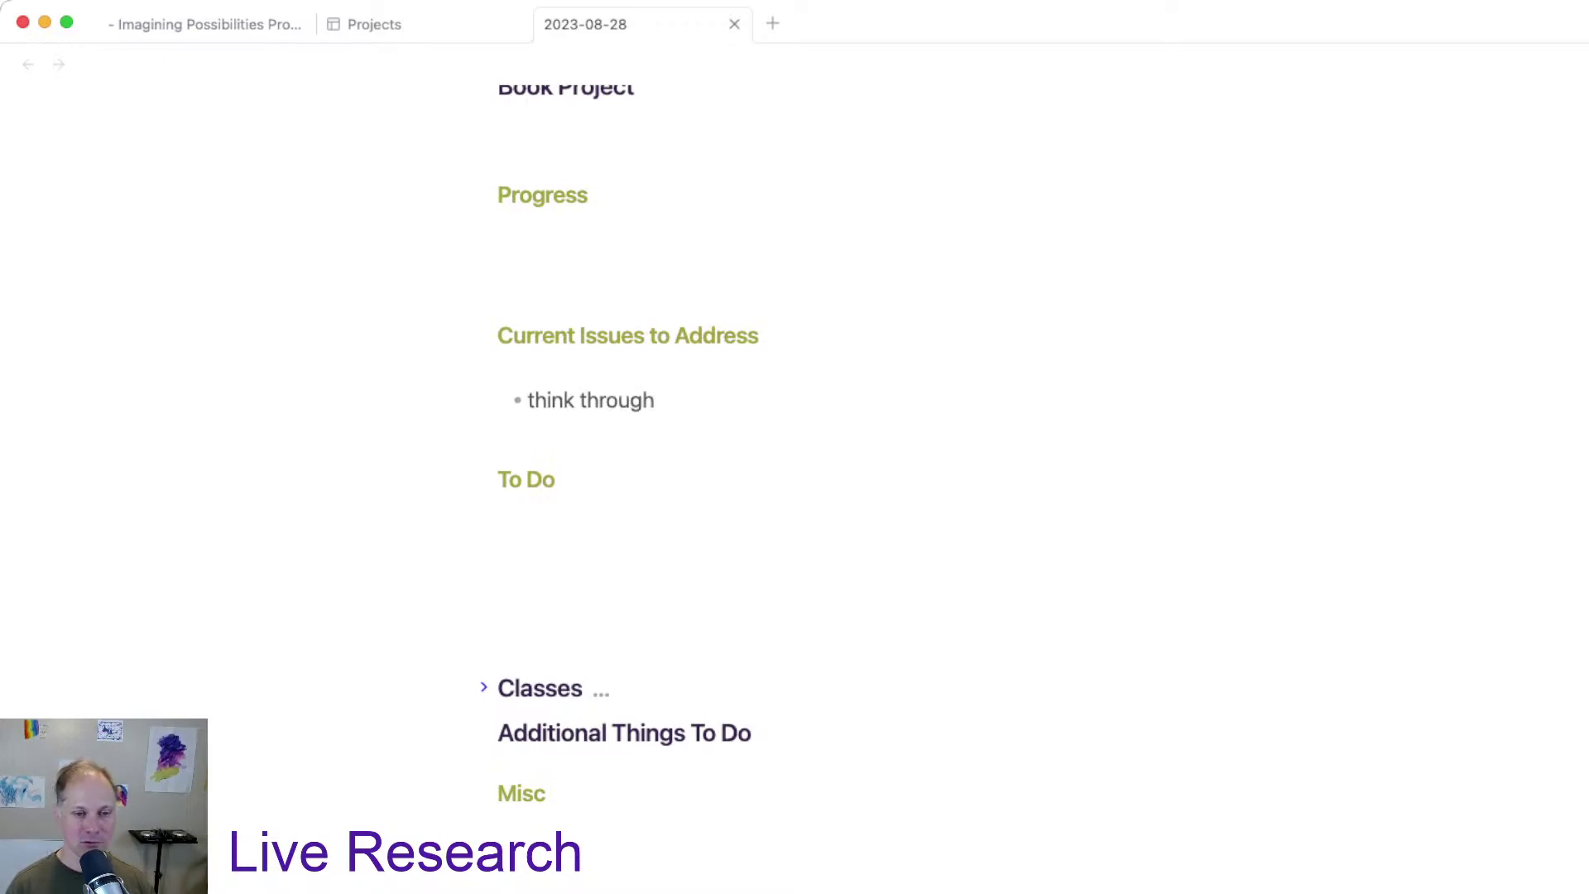
{"action": "type", "text": " issues arou"}
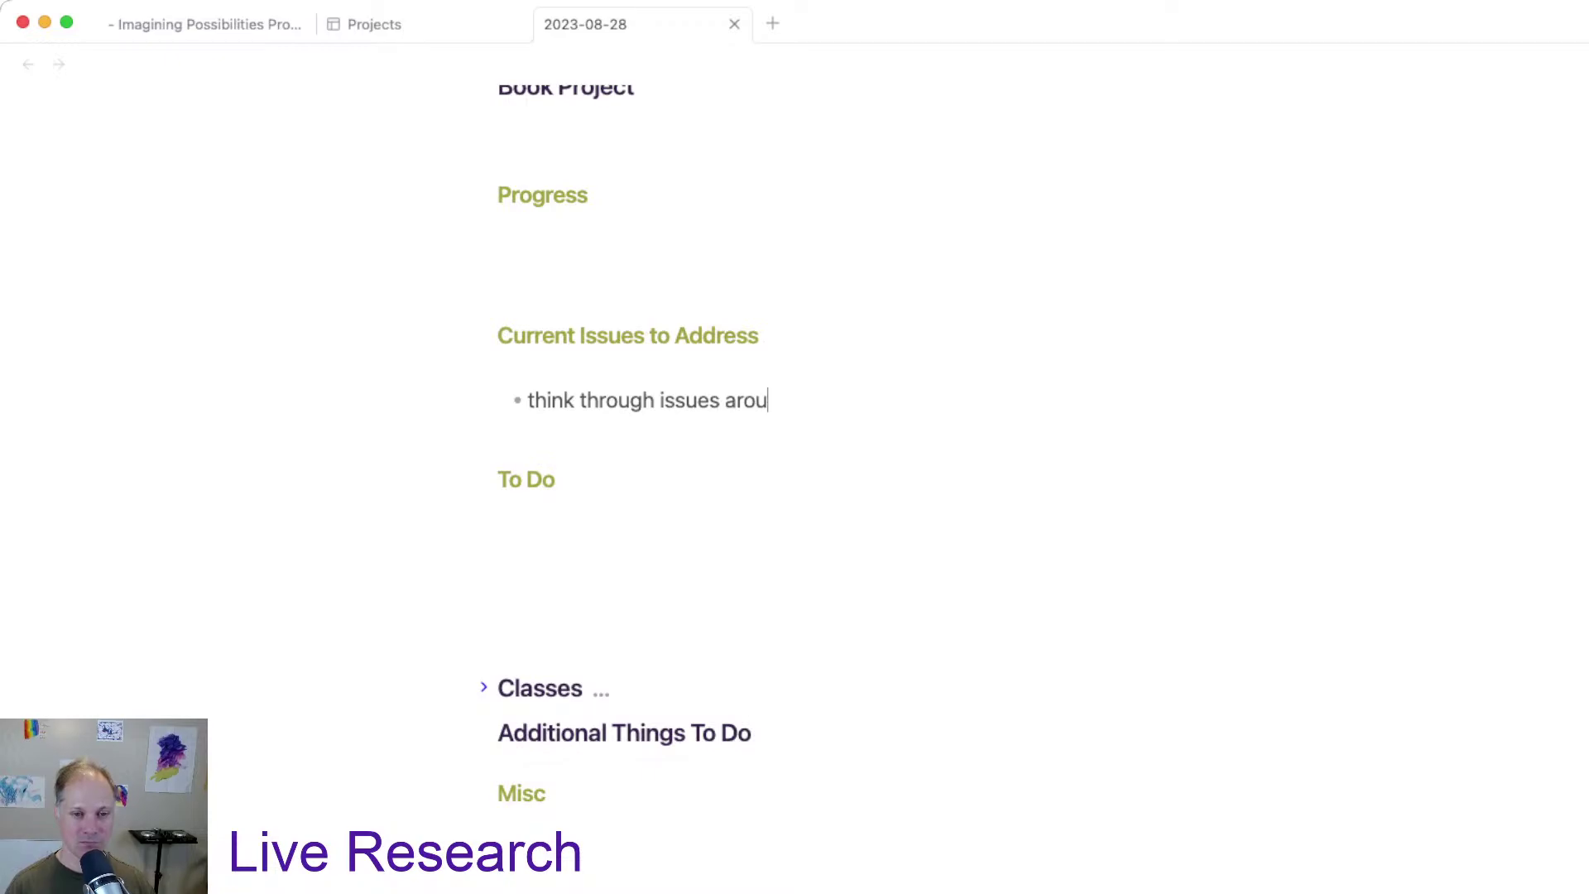
{"action": "type", "text": "nd \"seuctive"}
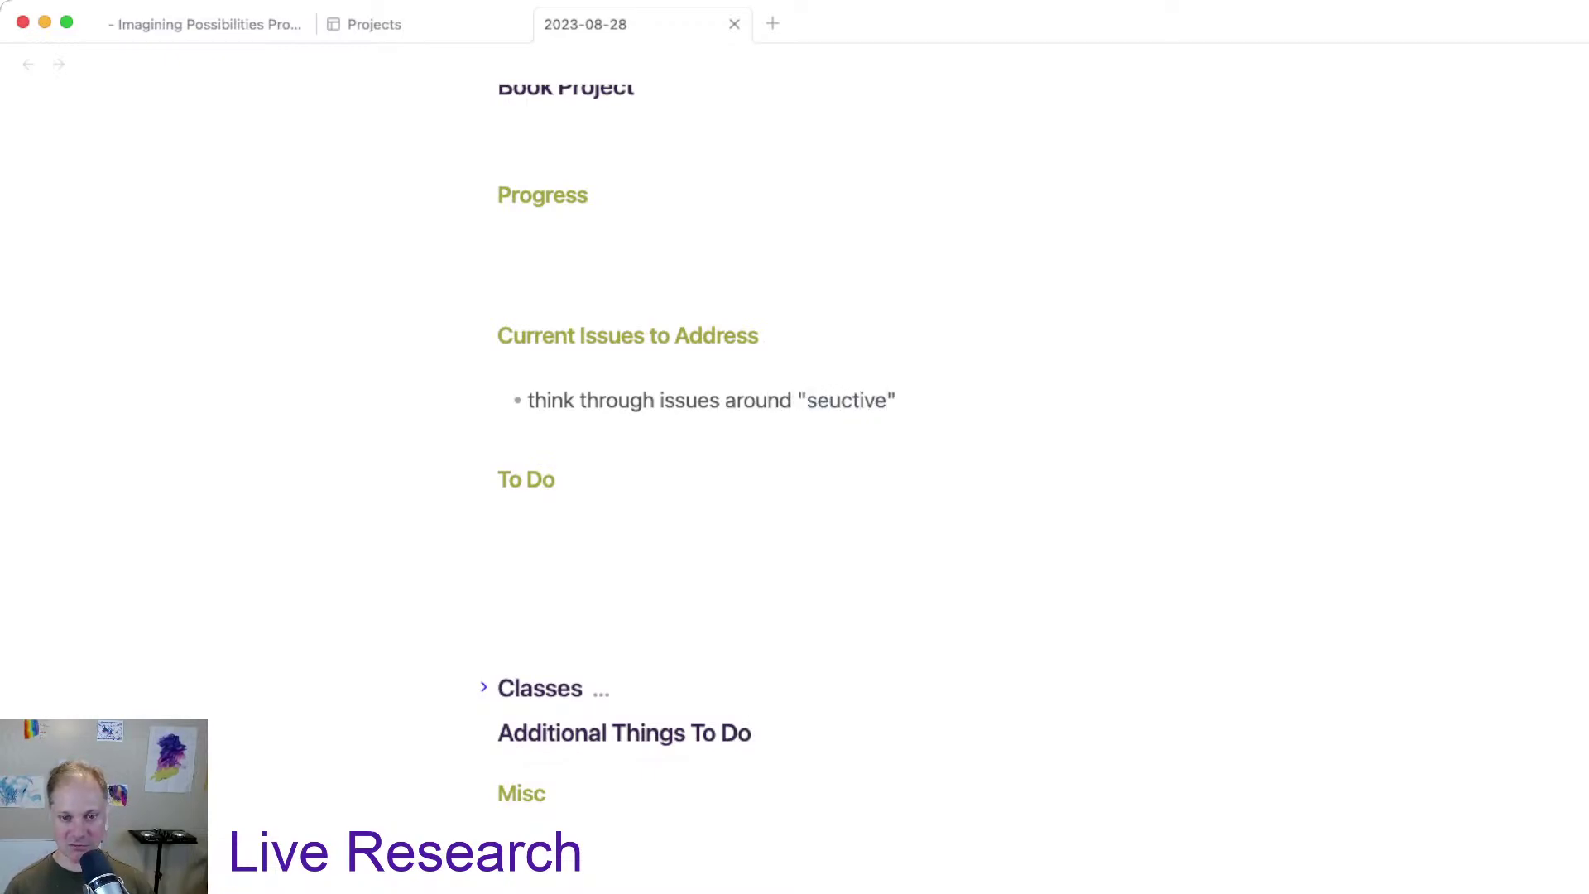
{"action": "type", "text": "\" but not"}
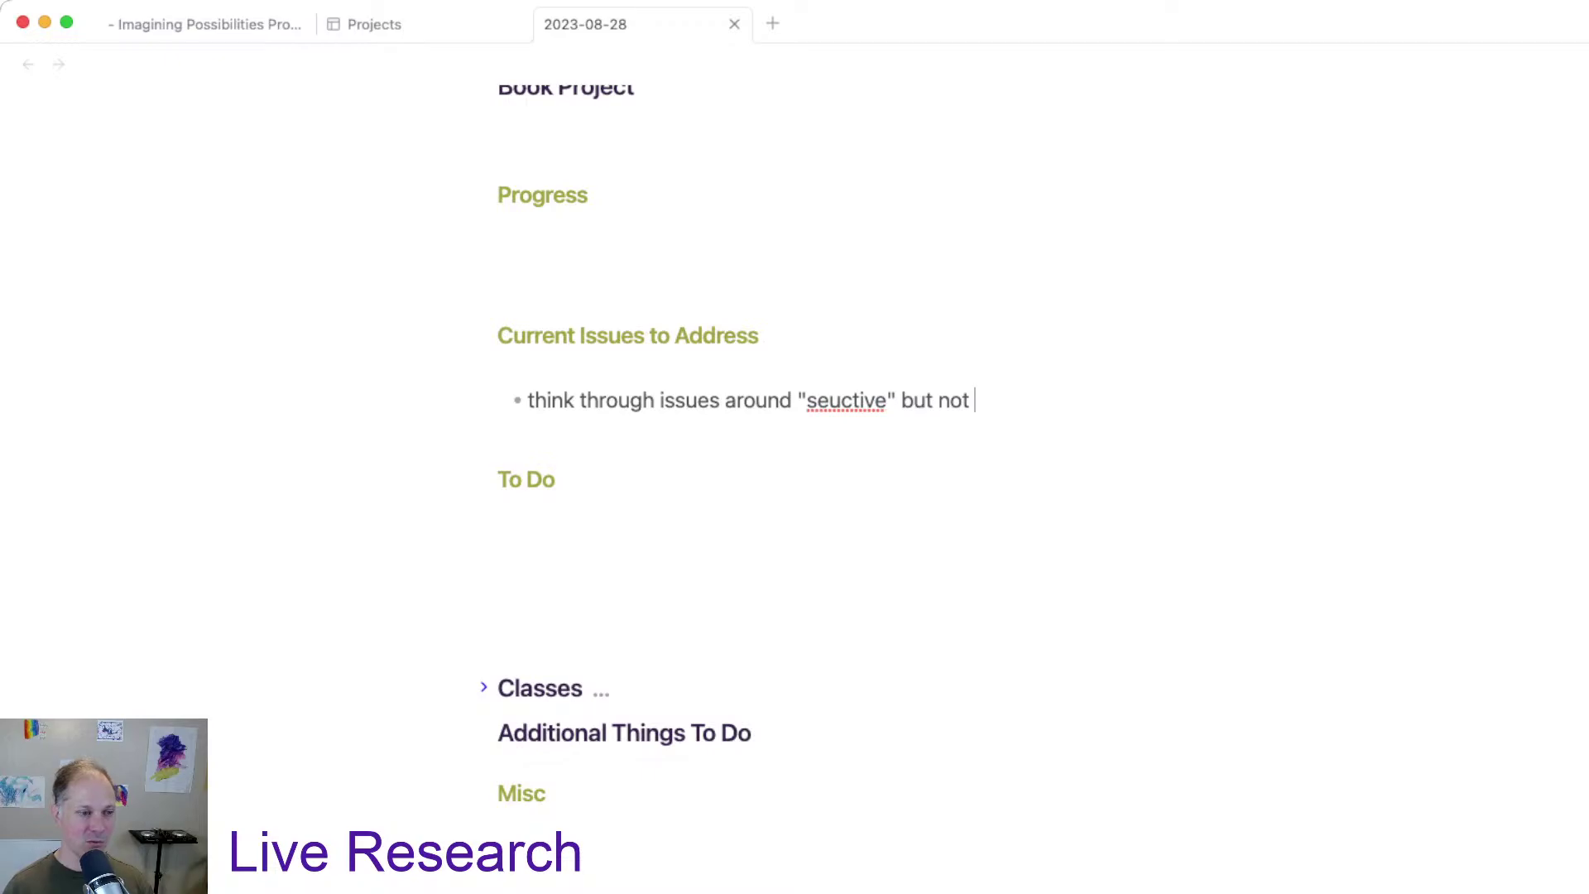
Step: Continue the issue bullet with "most relevant (posibly extraneous)"
{"action": "key", "text": "super+Tab"}
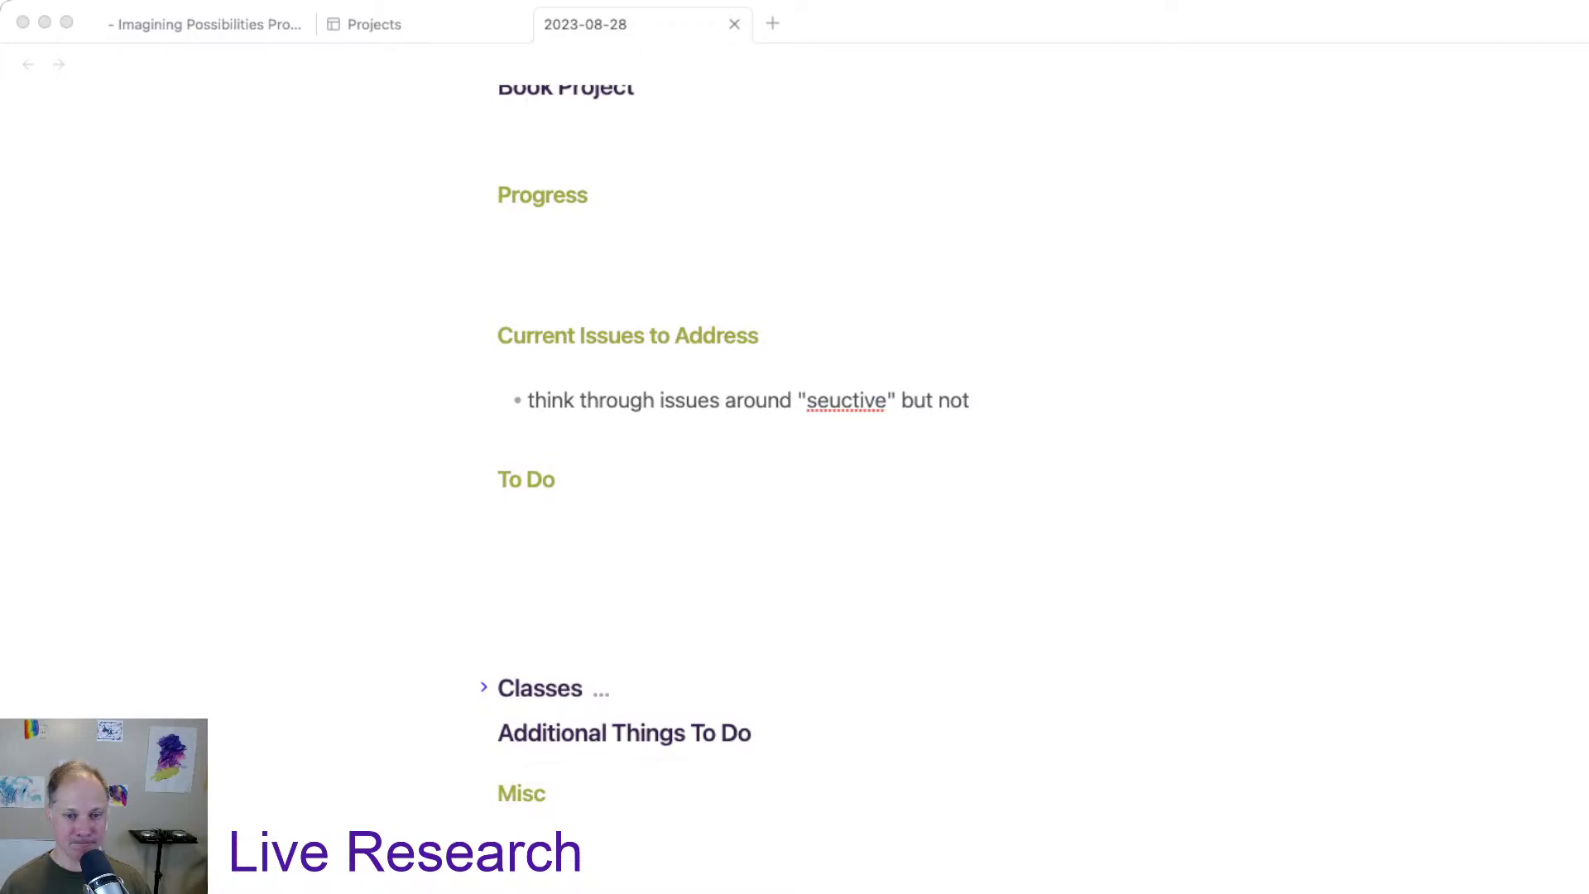
{"action": "key", "text": "super+Tab"}
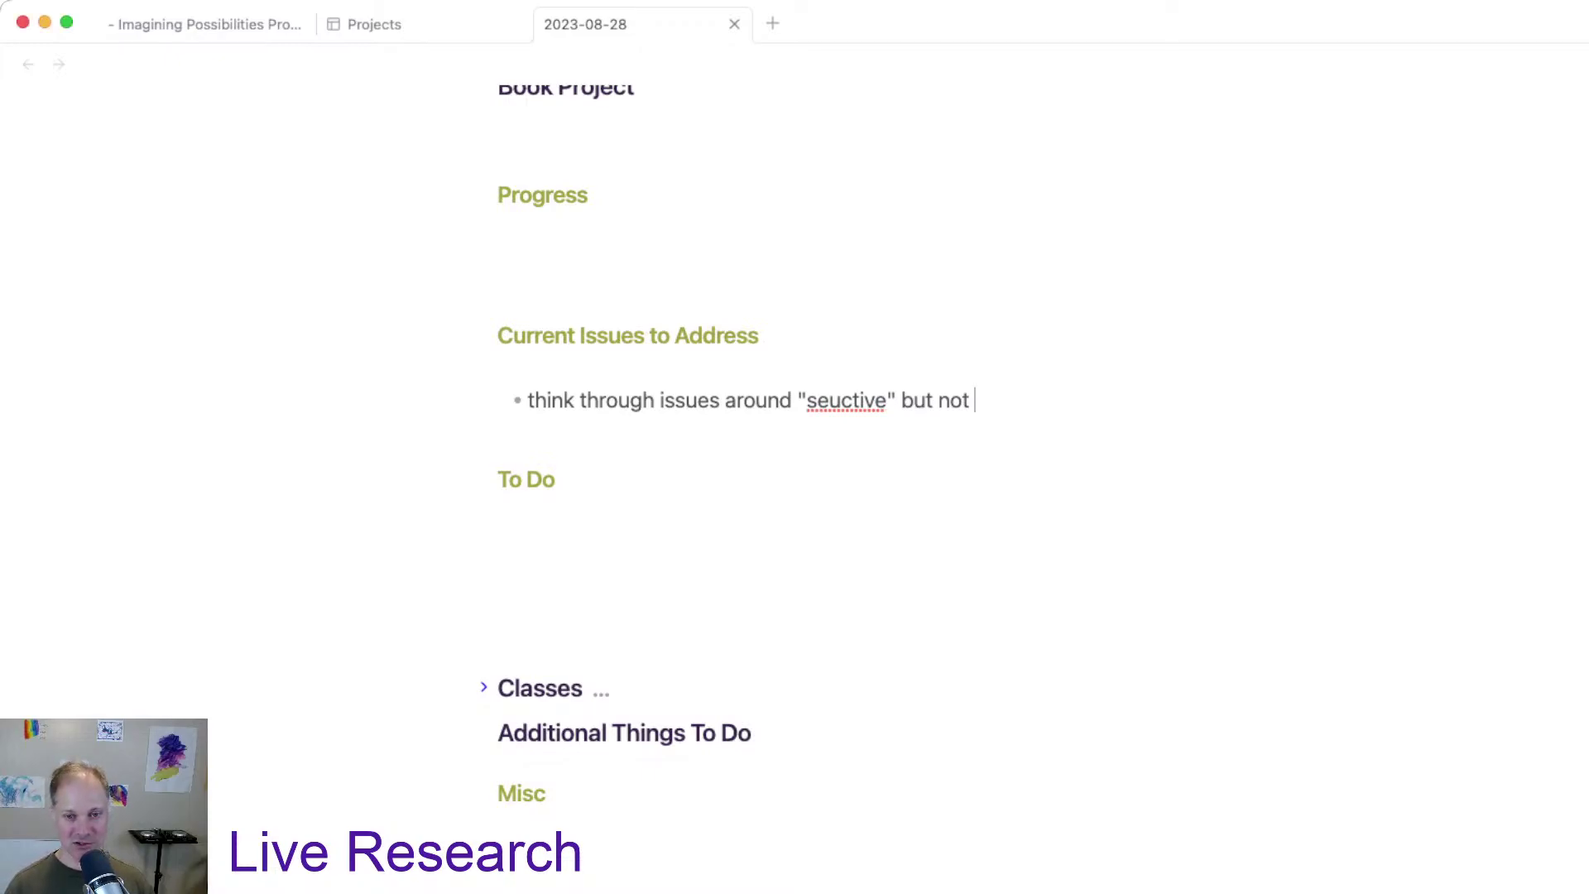
{"action": "type", "text": "most relevant "}
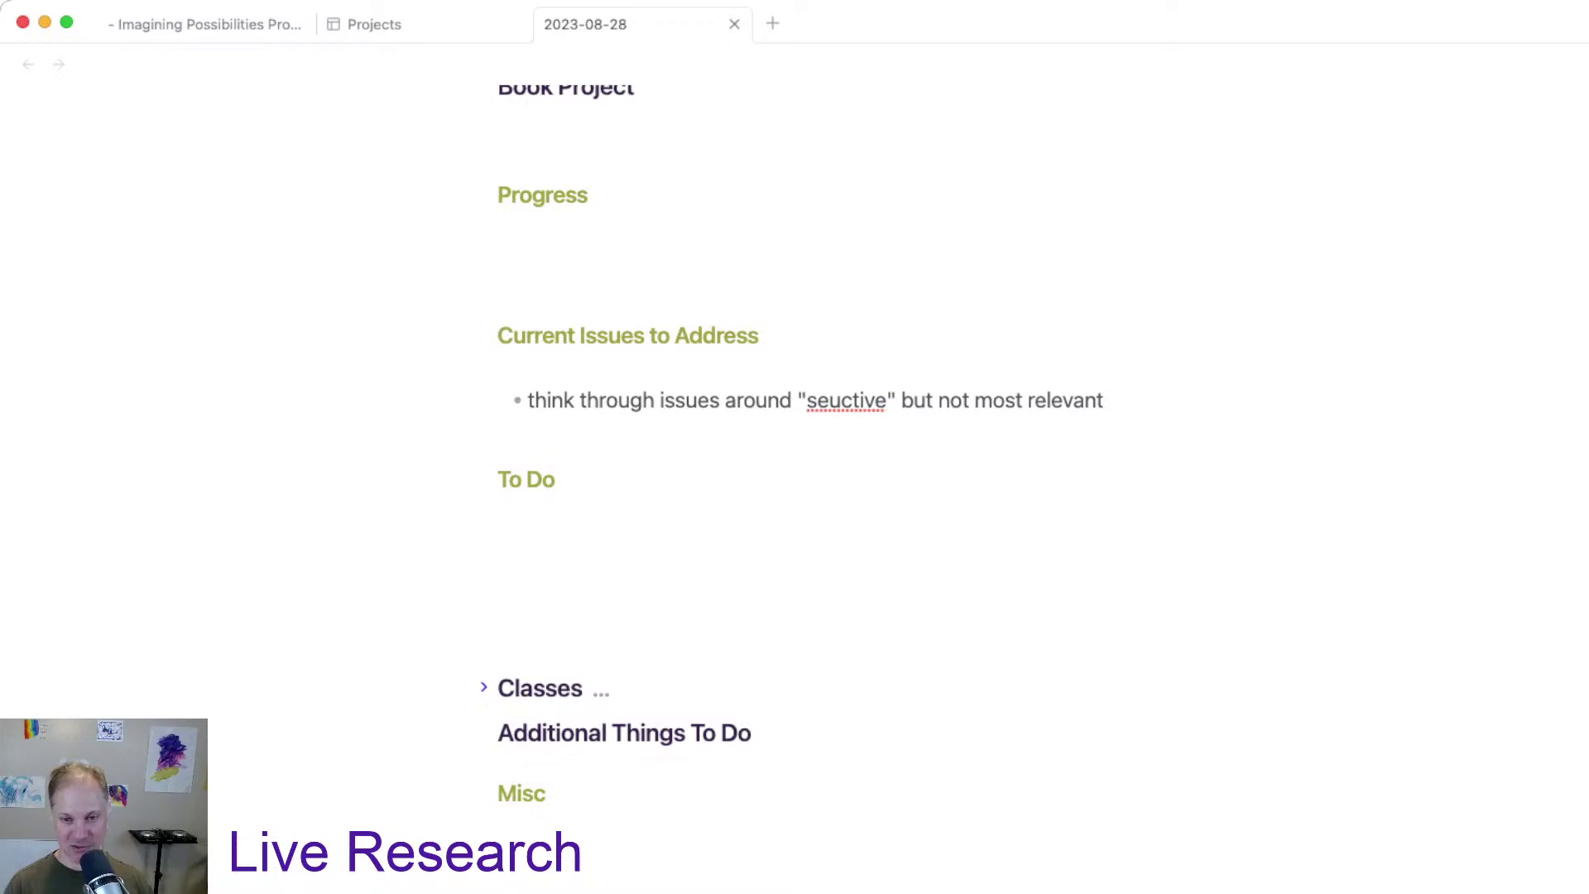
{"action": "type", "text": "(poissib"}
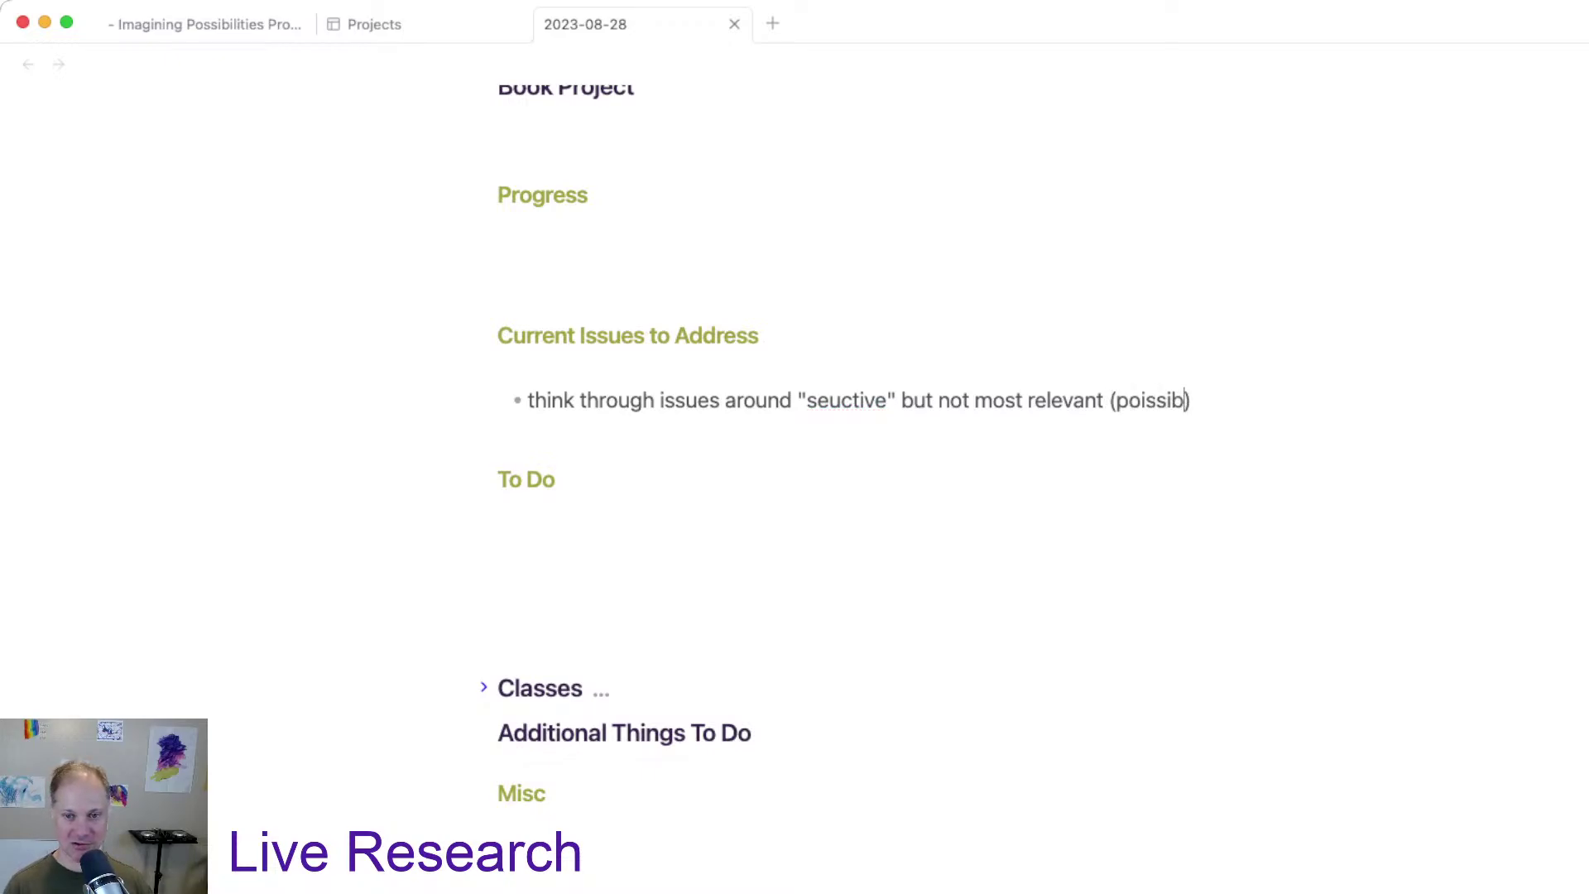
{"action": "key", "text": "BackSpace"}
{"action": "key", "text": "BackSpace"}
{"action": "key", "text": "BackSpace"}
{"action": "key", "text": "BackSpace"}
{"action": "key", "text": "BackSpace"}
{"action": "type", "text": "si"}
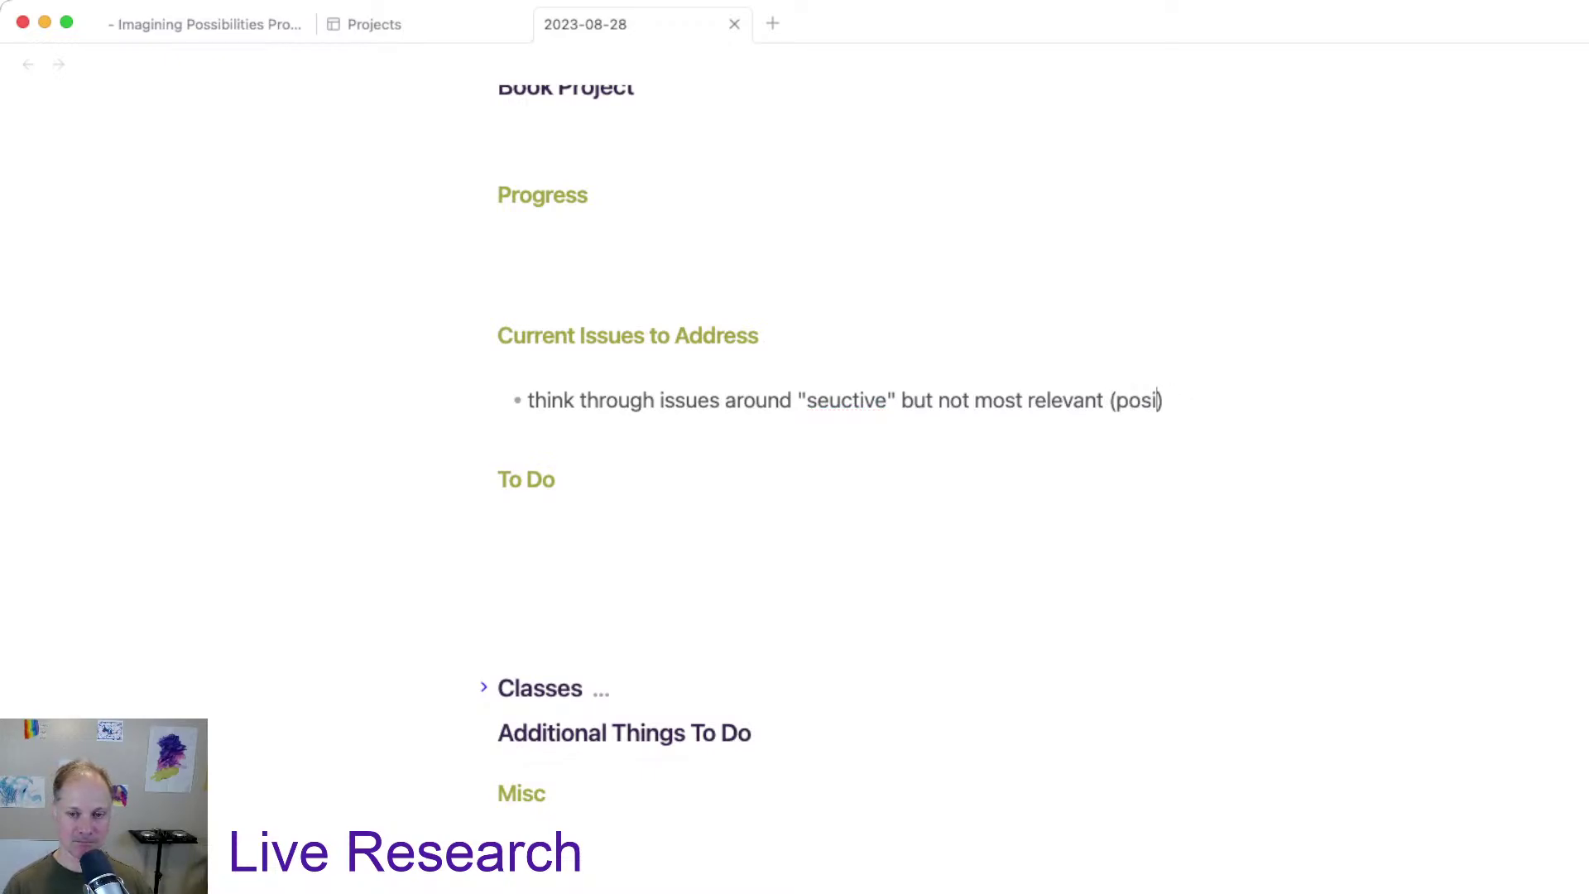
{"action": "type", "text": "bly extrane"}
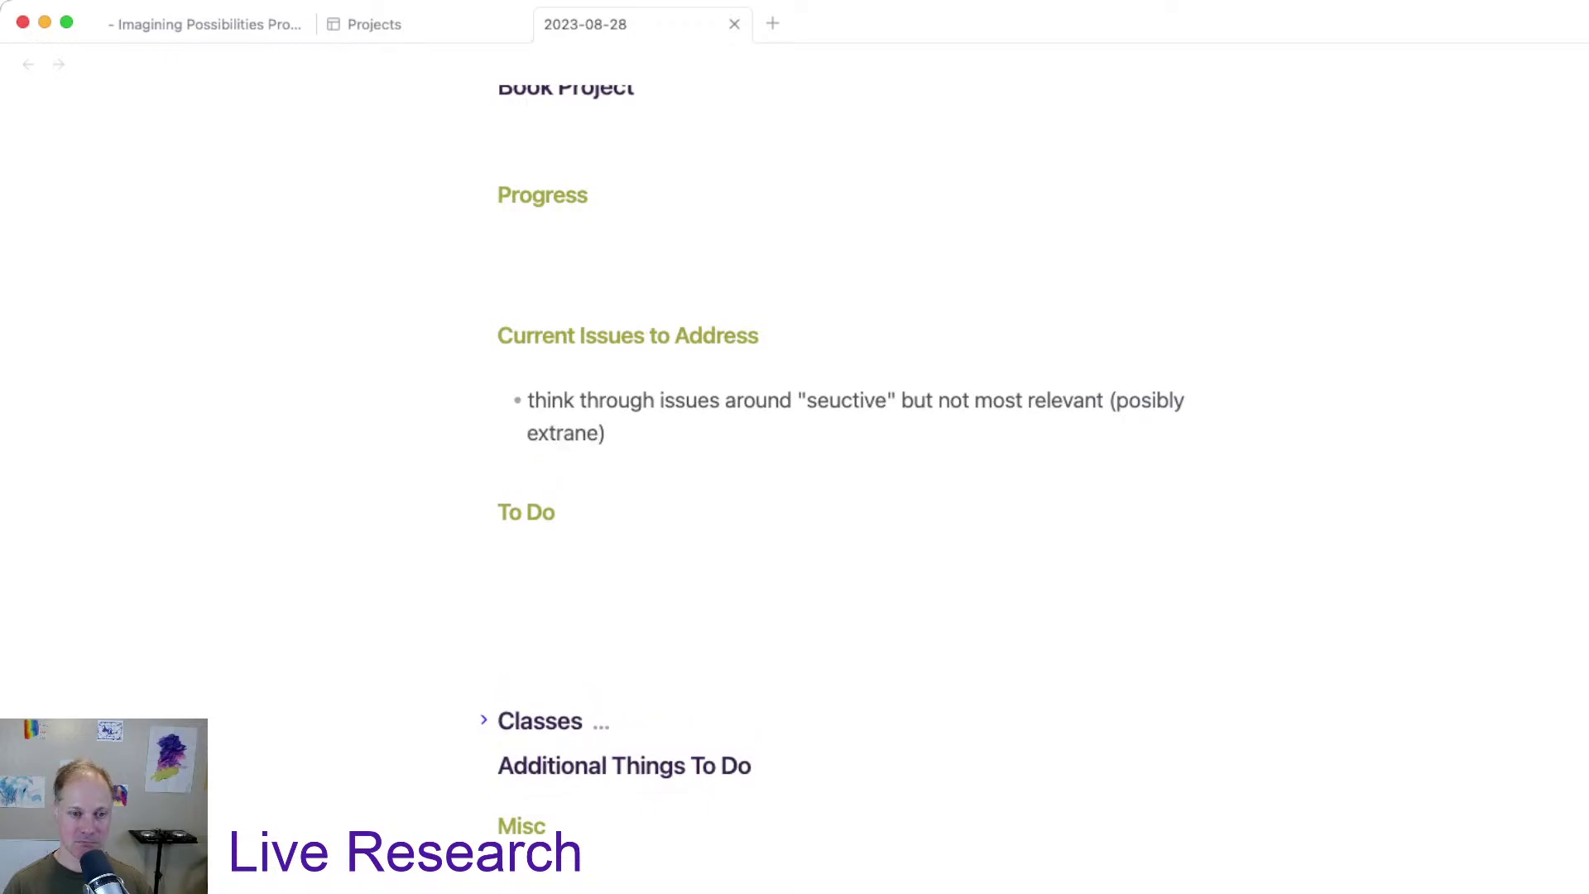
{"action": "type", "text": "ous"}
{"action": "key", "text": "BackSpace"}
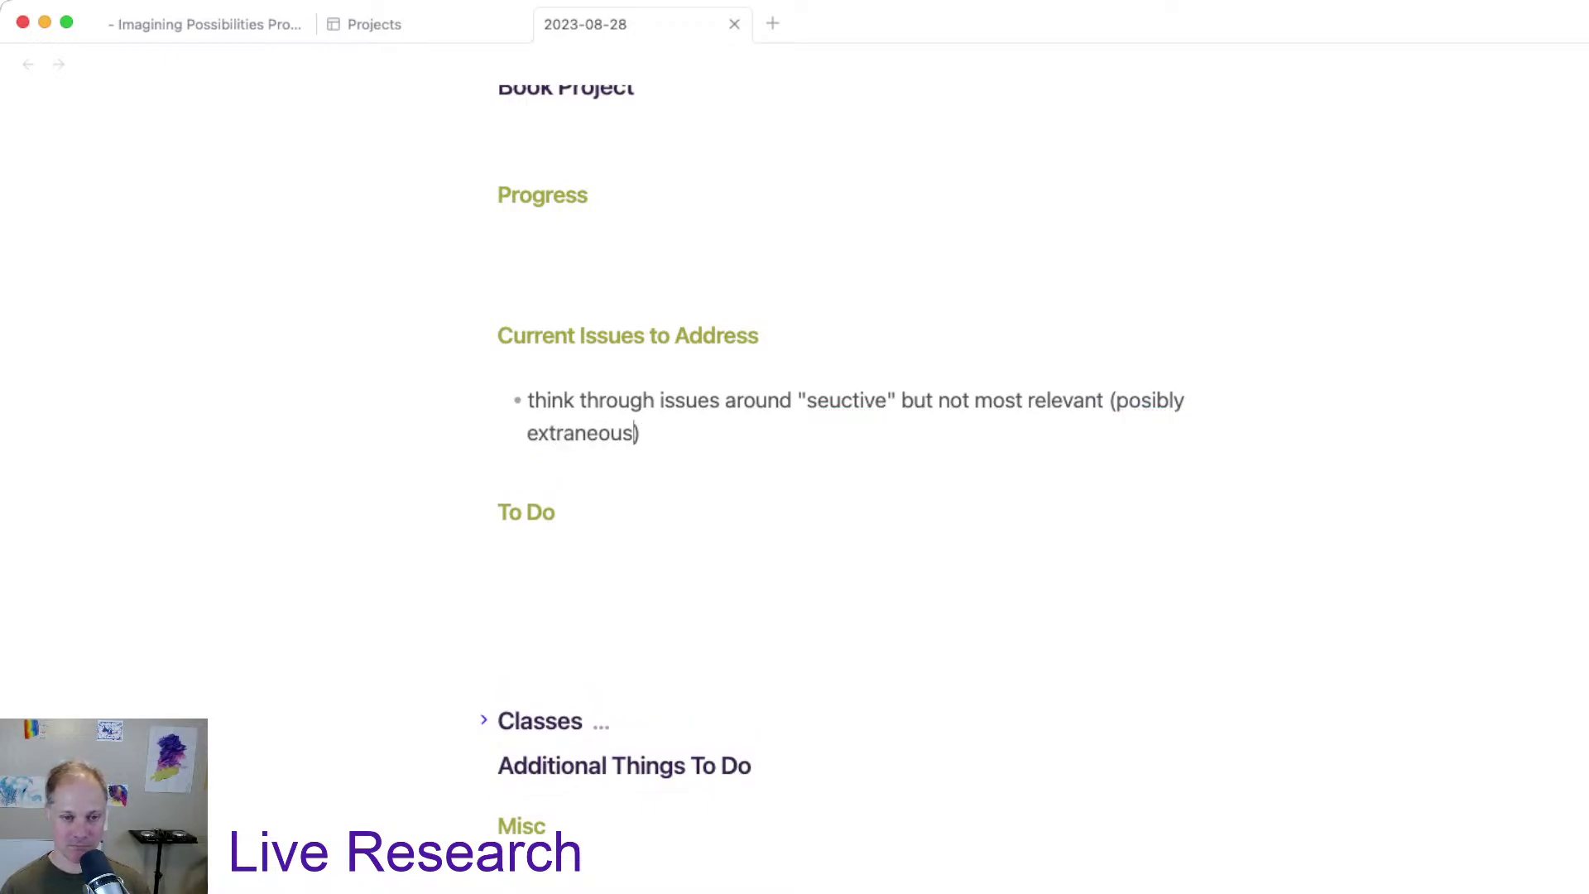
Step: Complete the issue bullet with "content and its impact on engagement and learning -- see"
{"action": "type", "text": "content"}
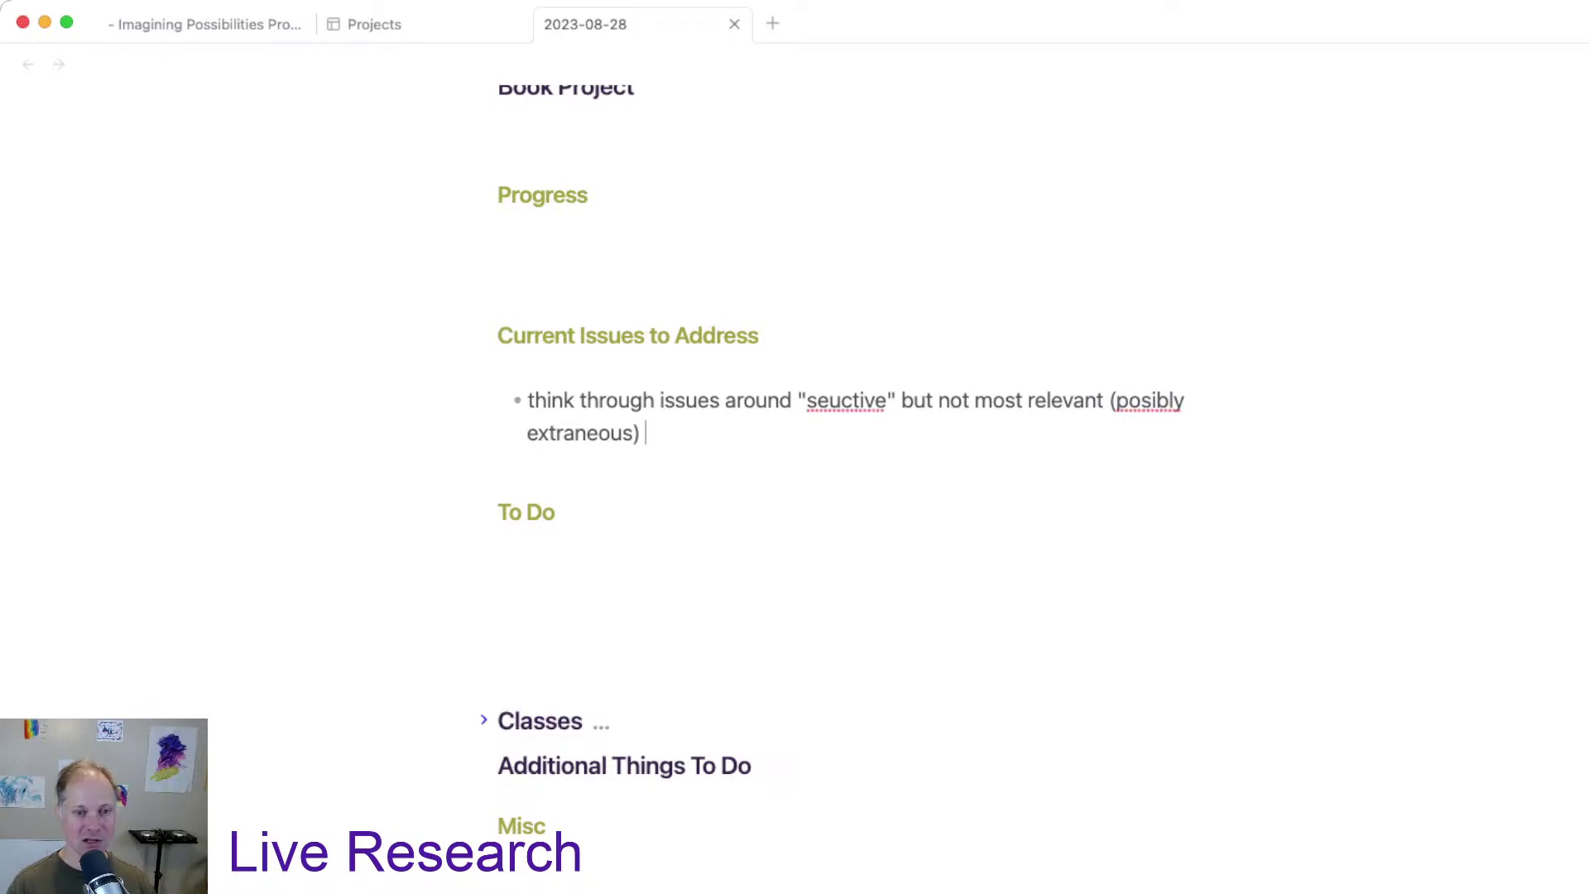
{"action": "type", "text": " and i"}
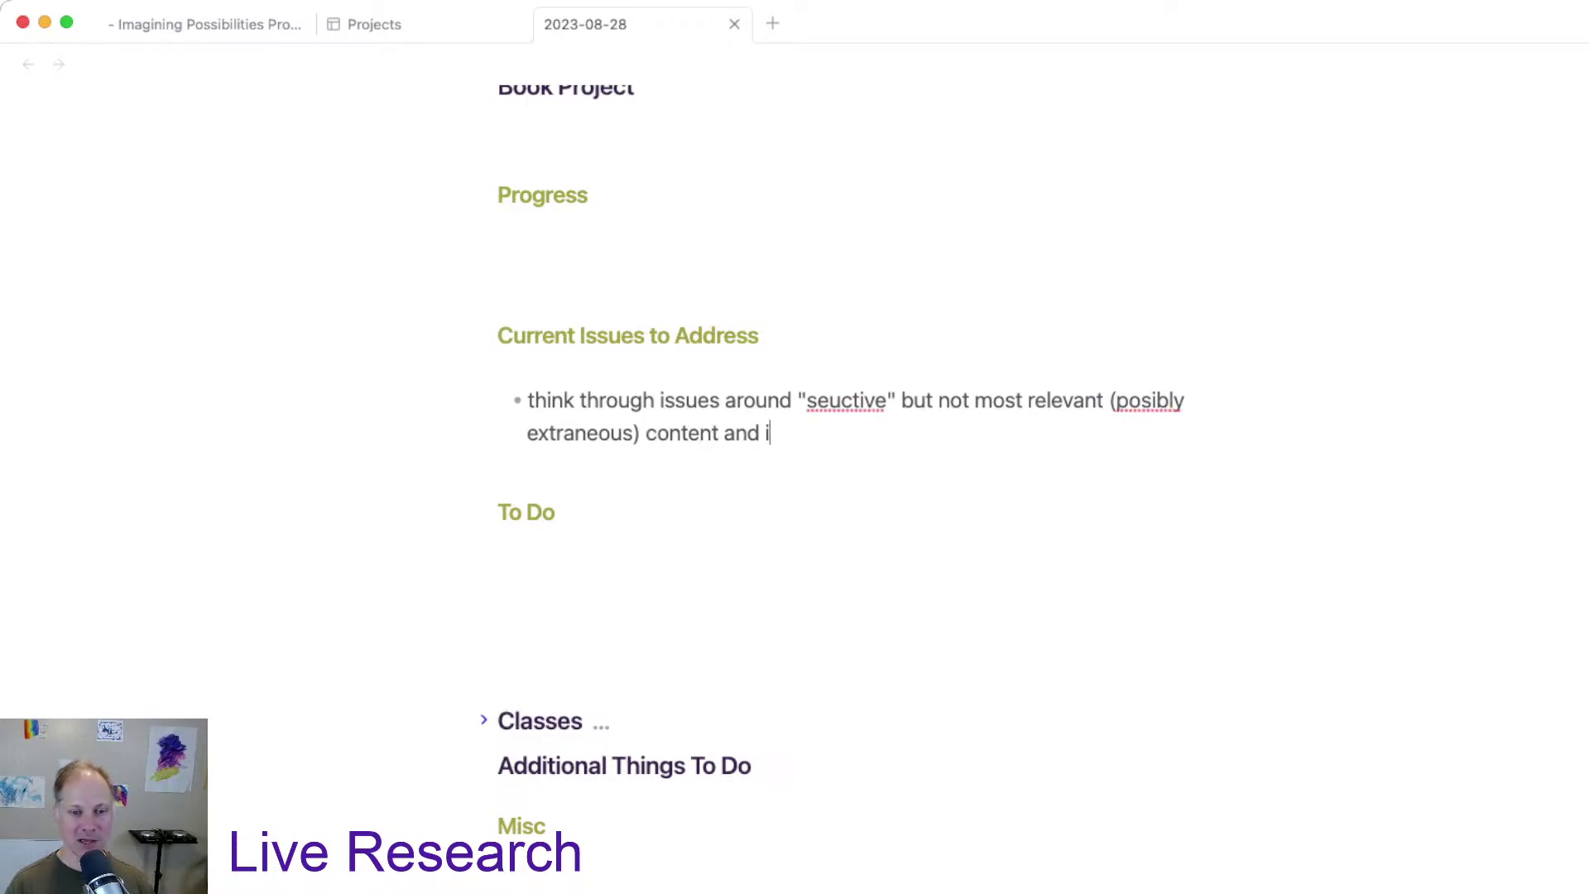
{"action": "type", "text": "ts impact on eng"}
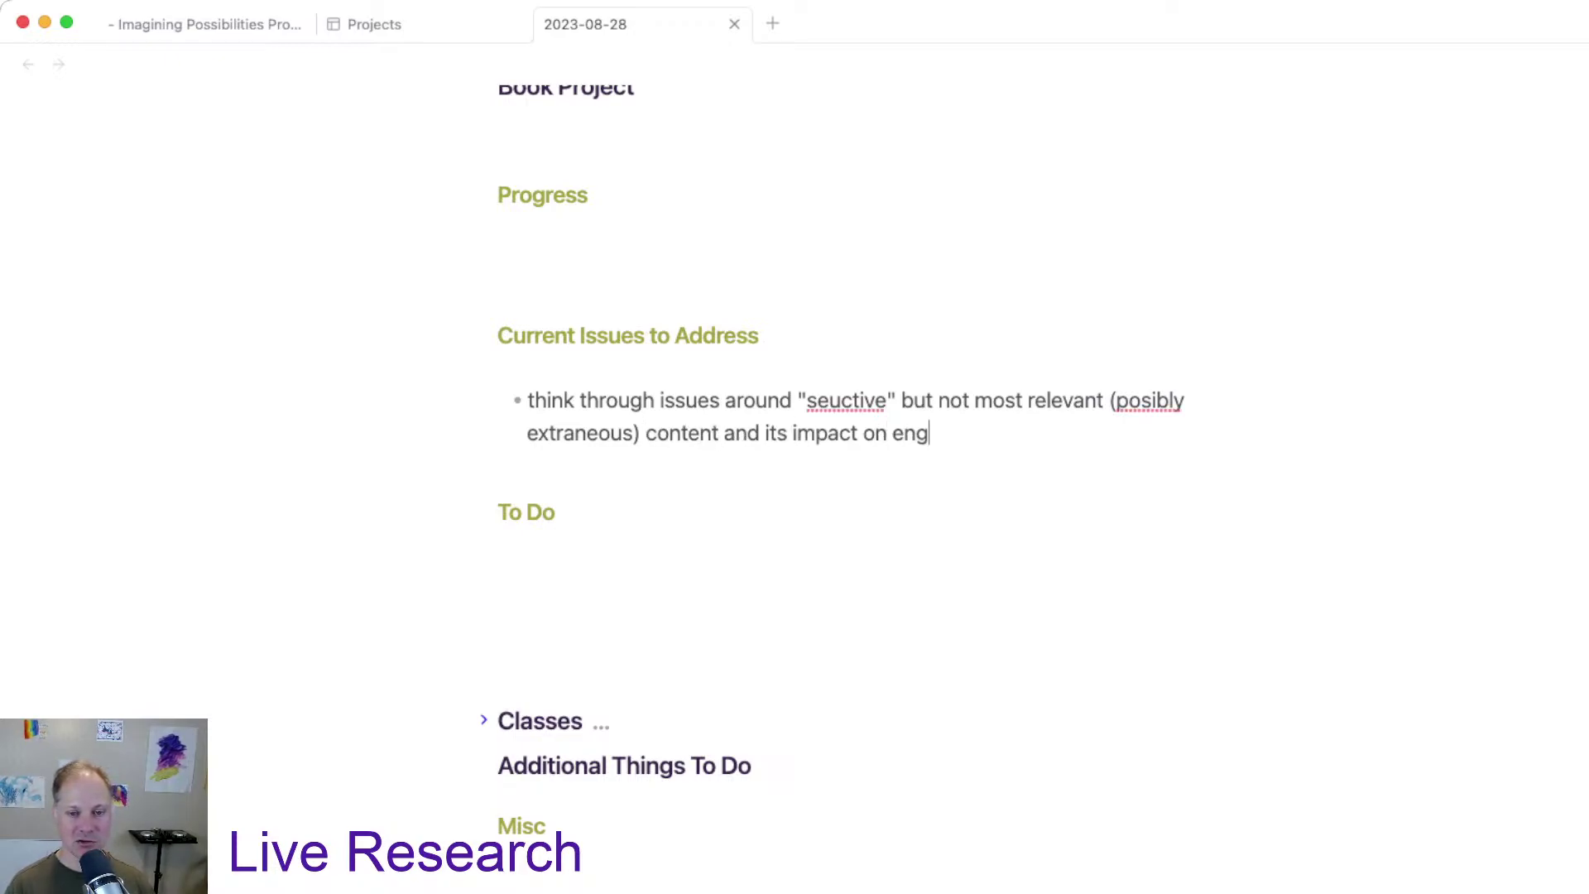
{"action": "type", "text": "agement and learning "}
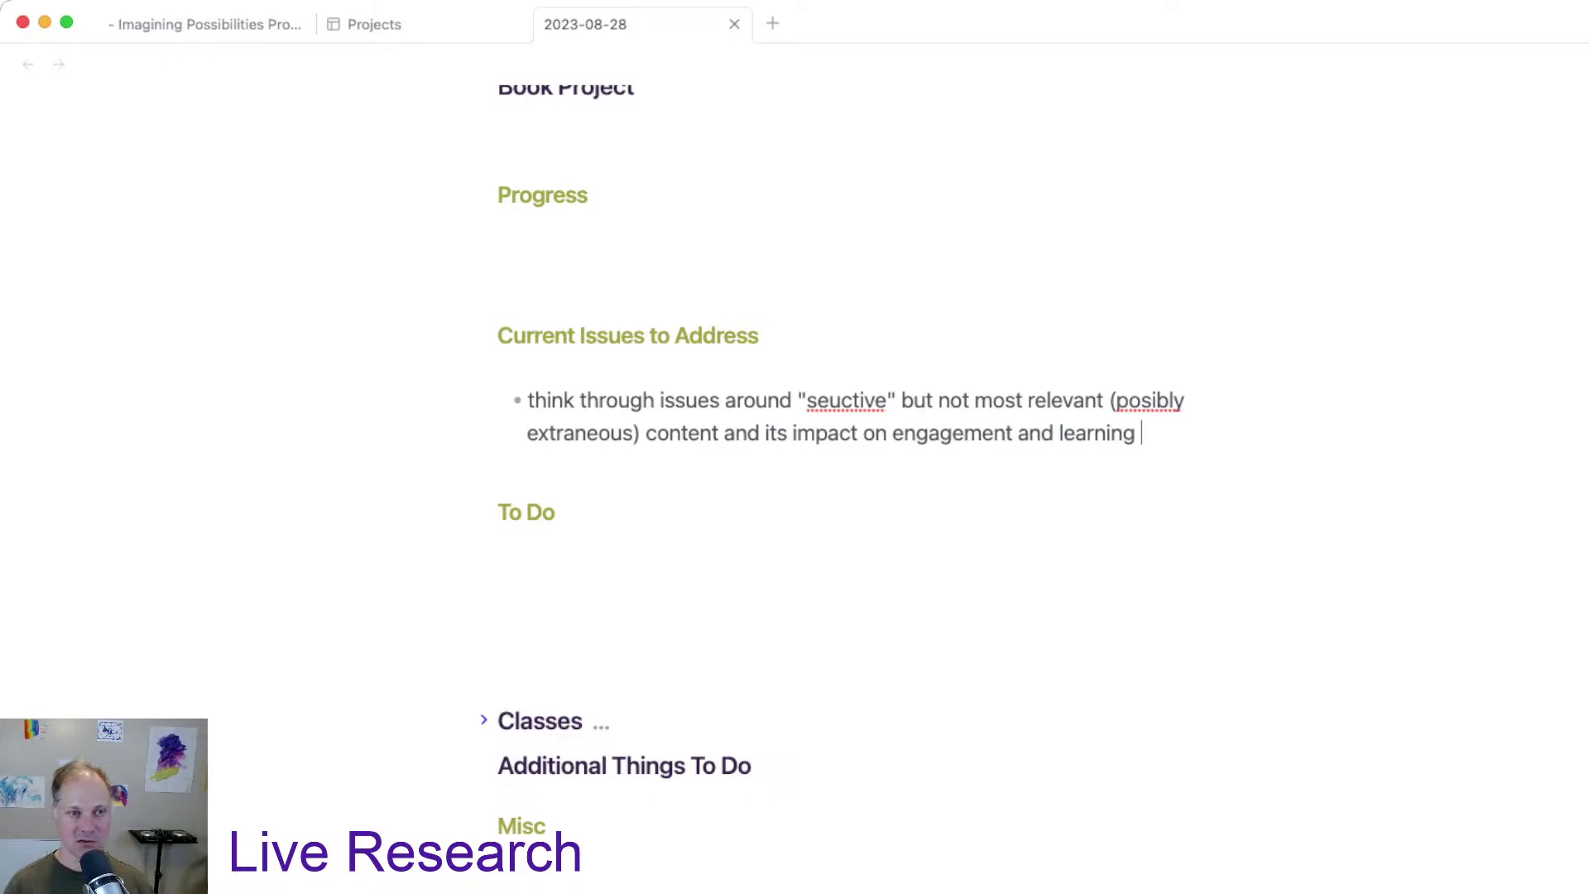
{"action": "type", "text": "-- see"}
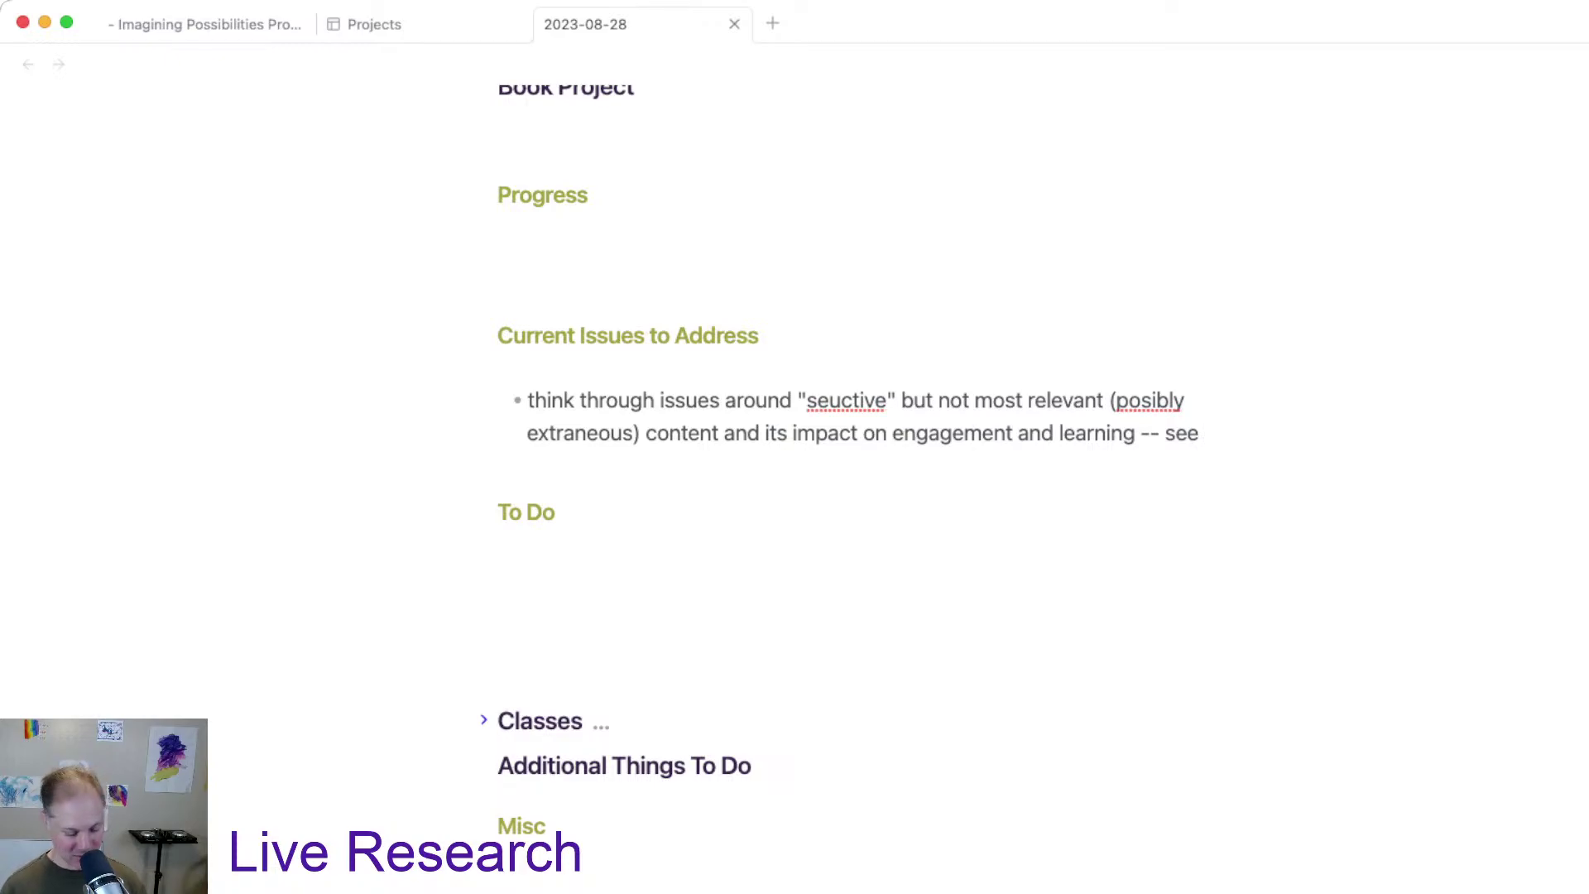
{"action": "key", "text": "Return"}
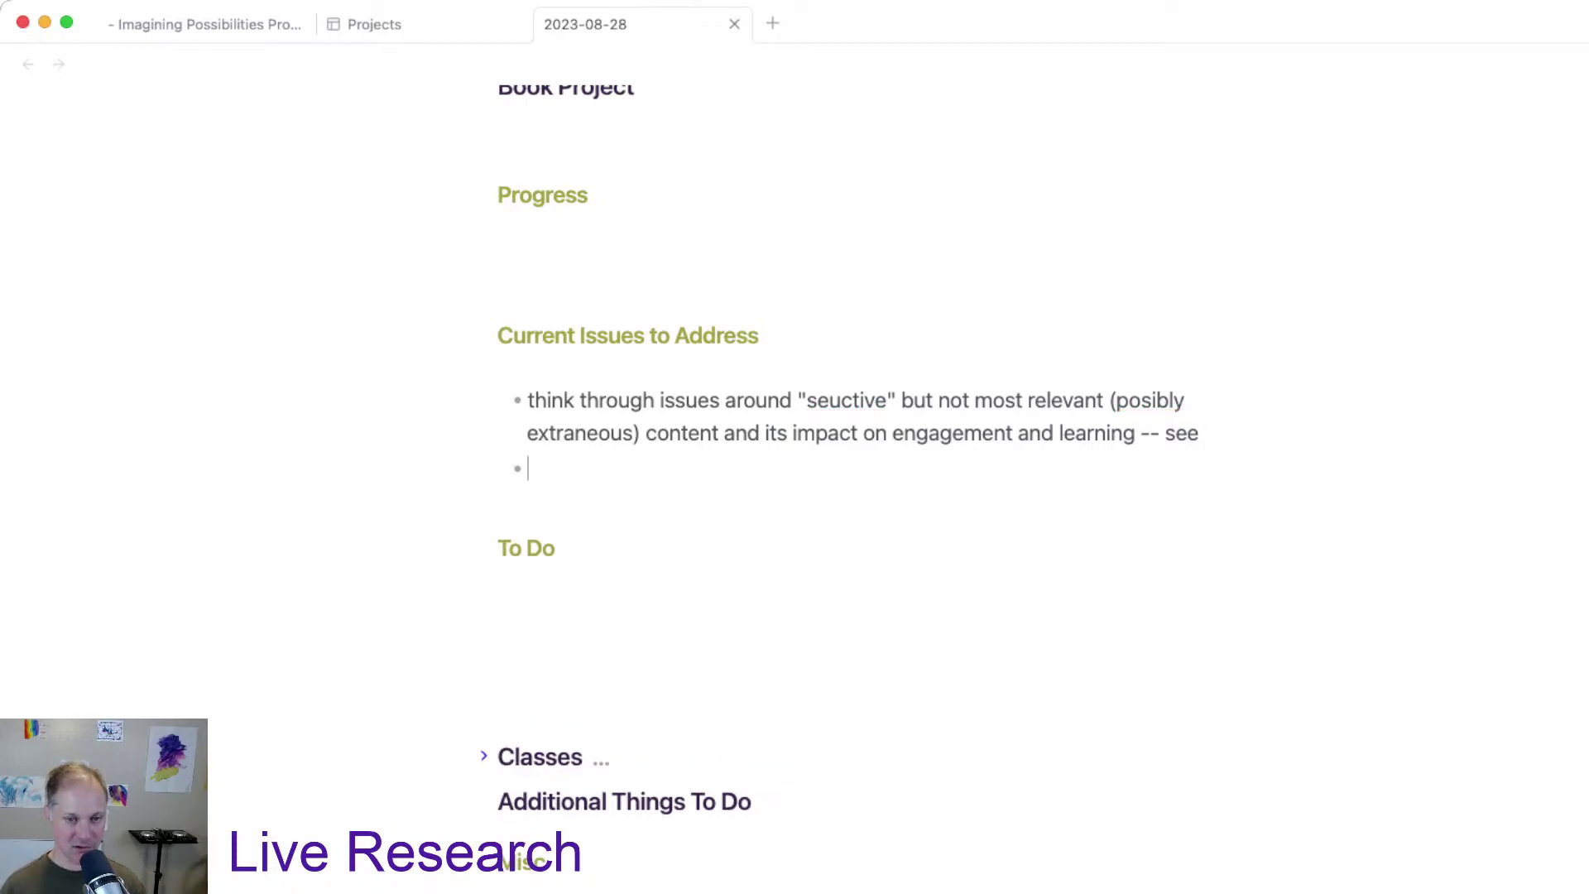
{"action": "type", "text": "[Fetching Title#ix6t](https://doi.org/10.1187/cbe.20-04-0062)"}
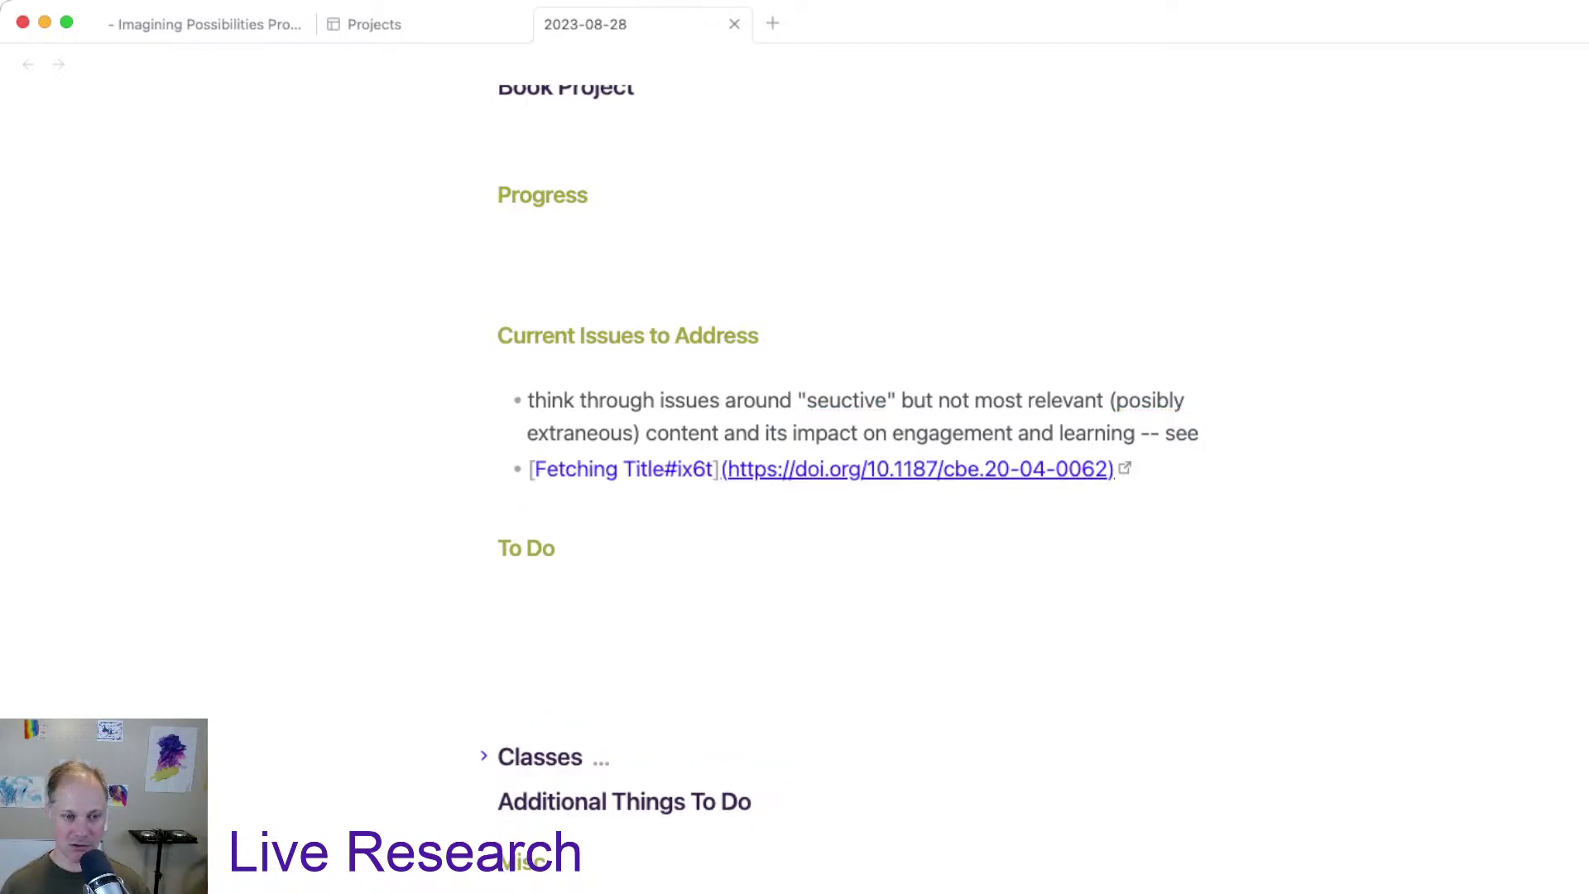
{"action": "key", "text": "super+shift+Left"}
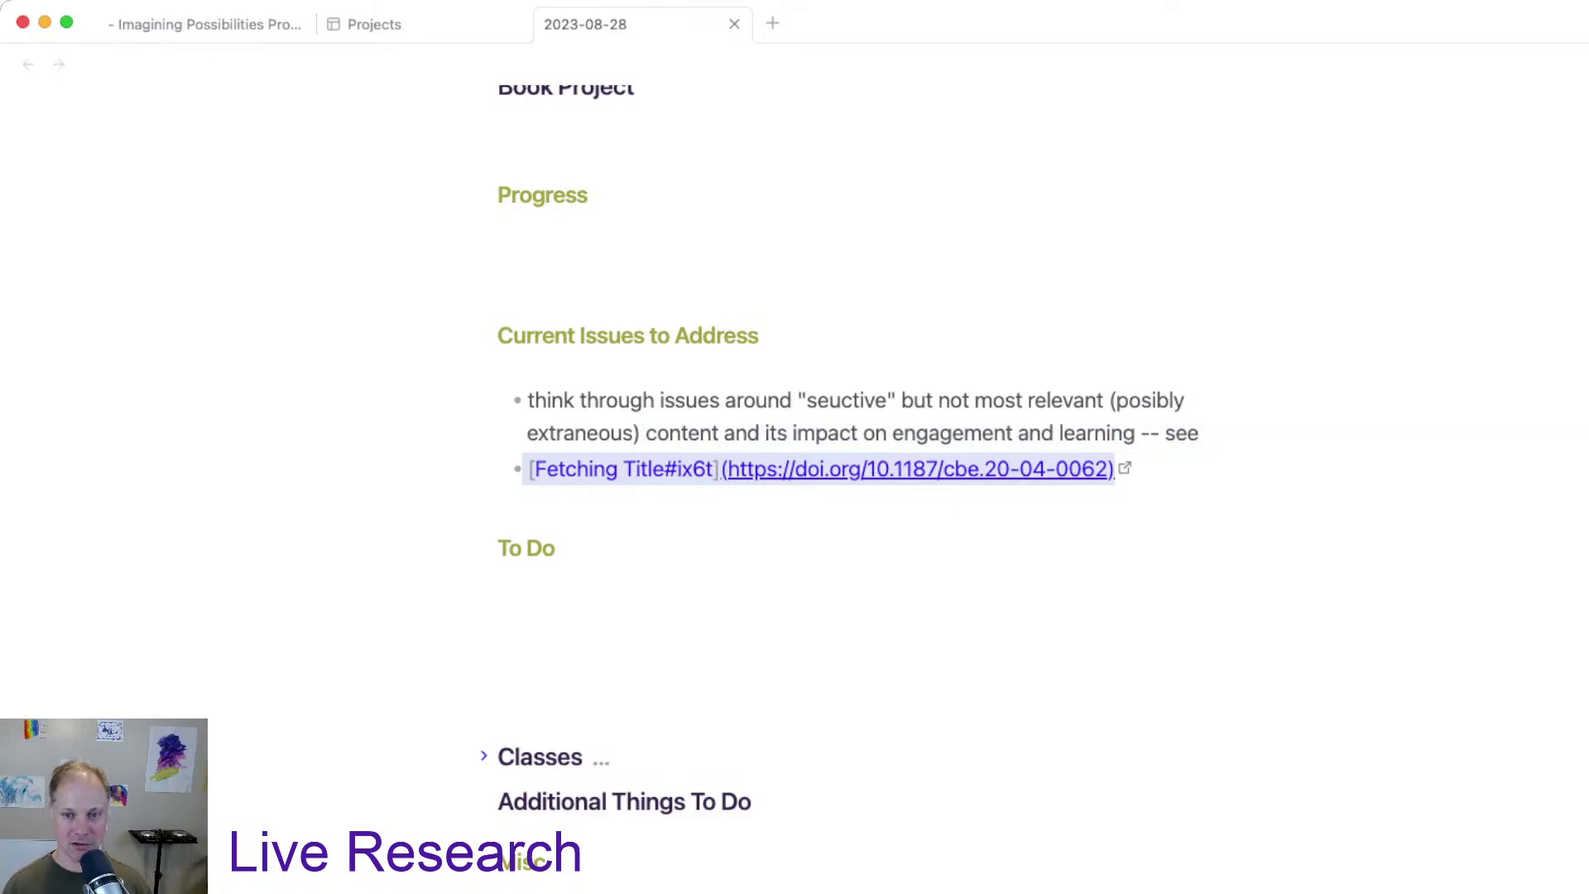
{"action": "key", "text": "BackSpace"}
{"action": "key", "text": "BackSpace"}
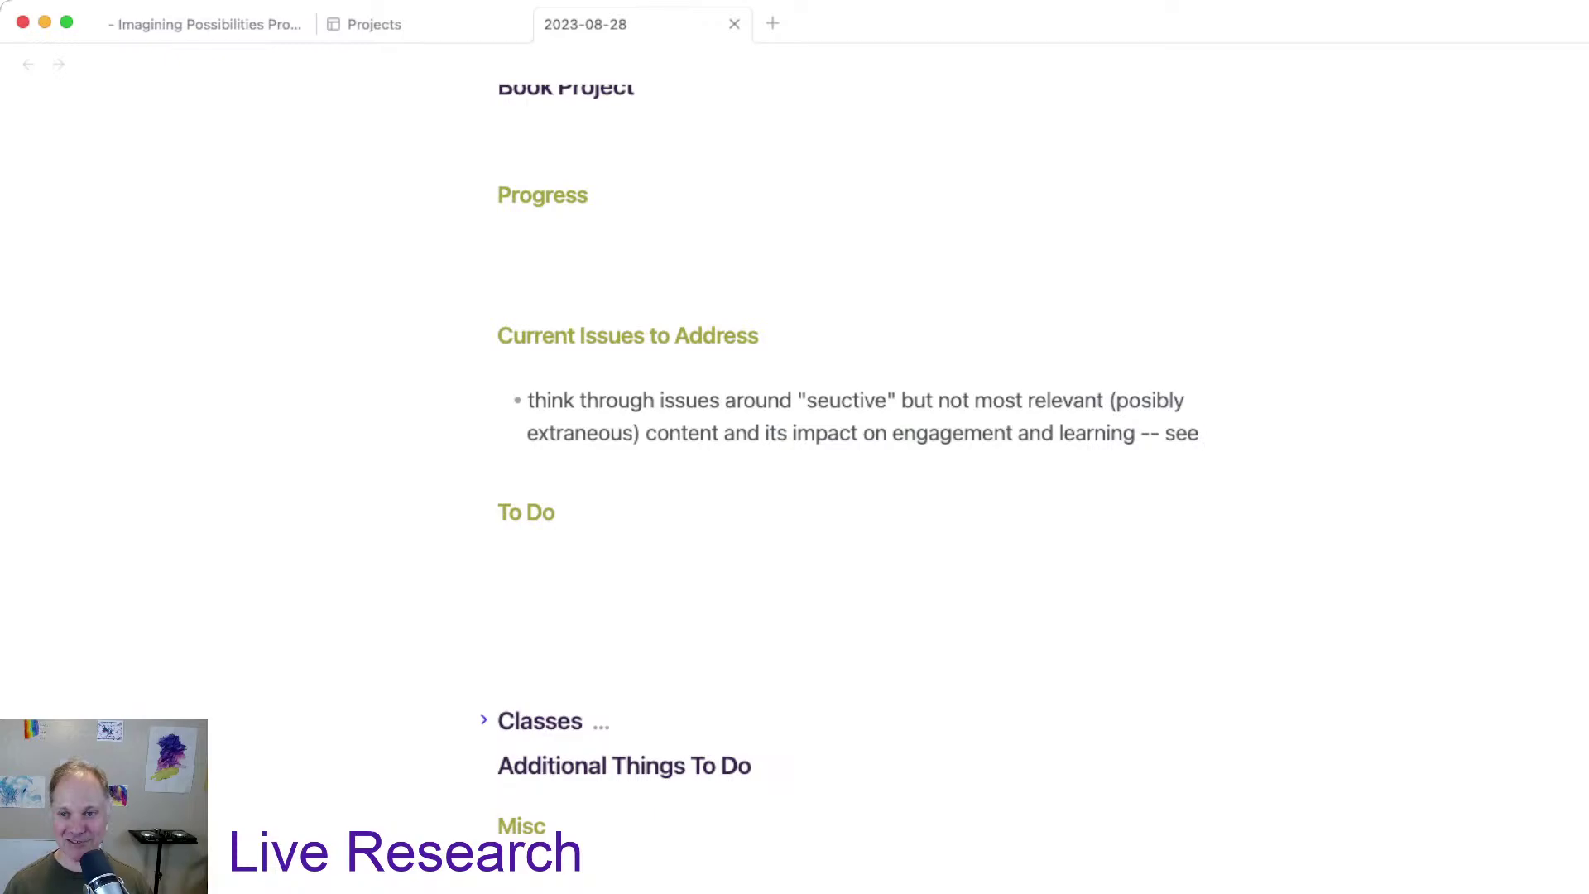
Step: Add the full 2019 'Seductive details in the flipped classroom' reference with its DOI link after 'see', on its own line within the issue bullet
{"action": "key", "text": "super+Tab"}
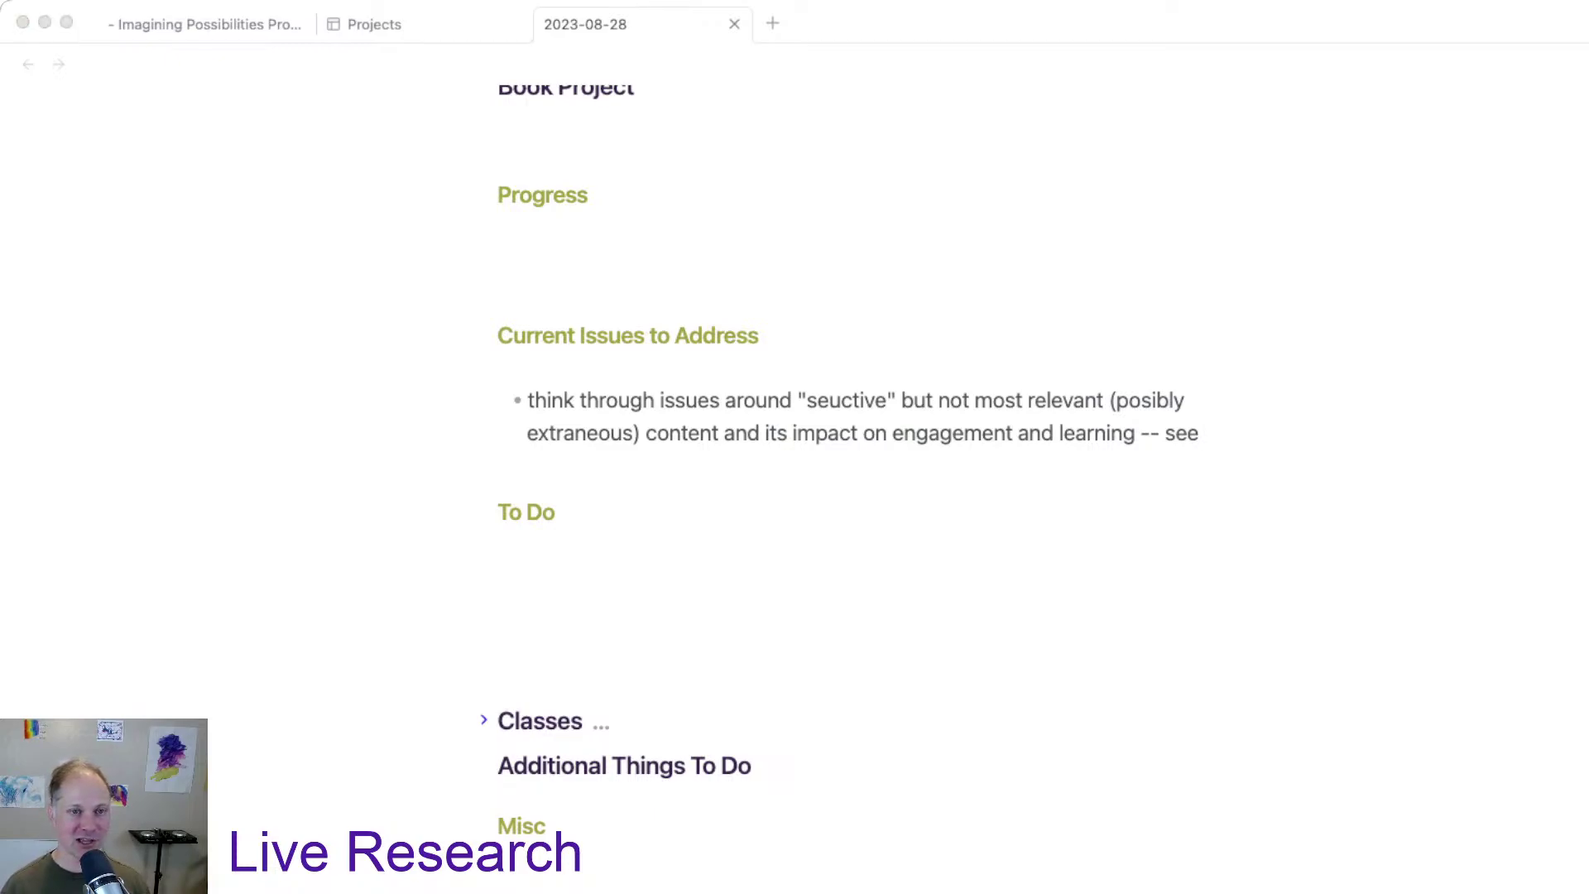
{"action": "key", "text": "super+Tab"}
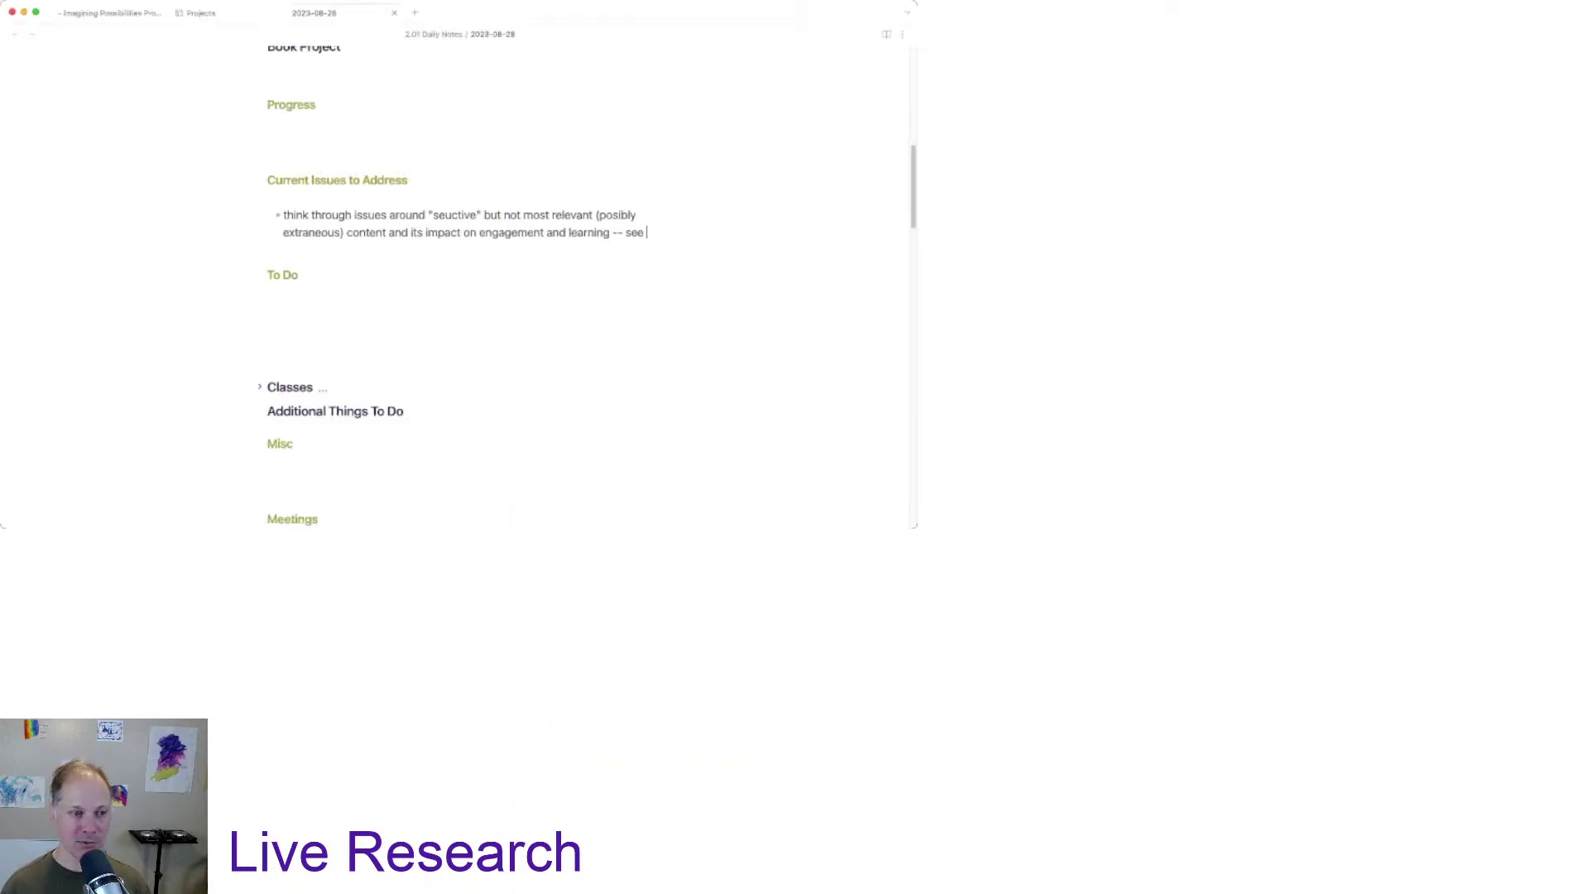
{"action": "key", "text": "super+Tab"}
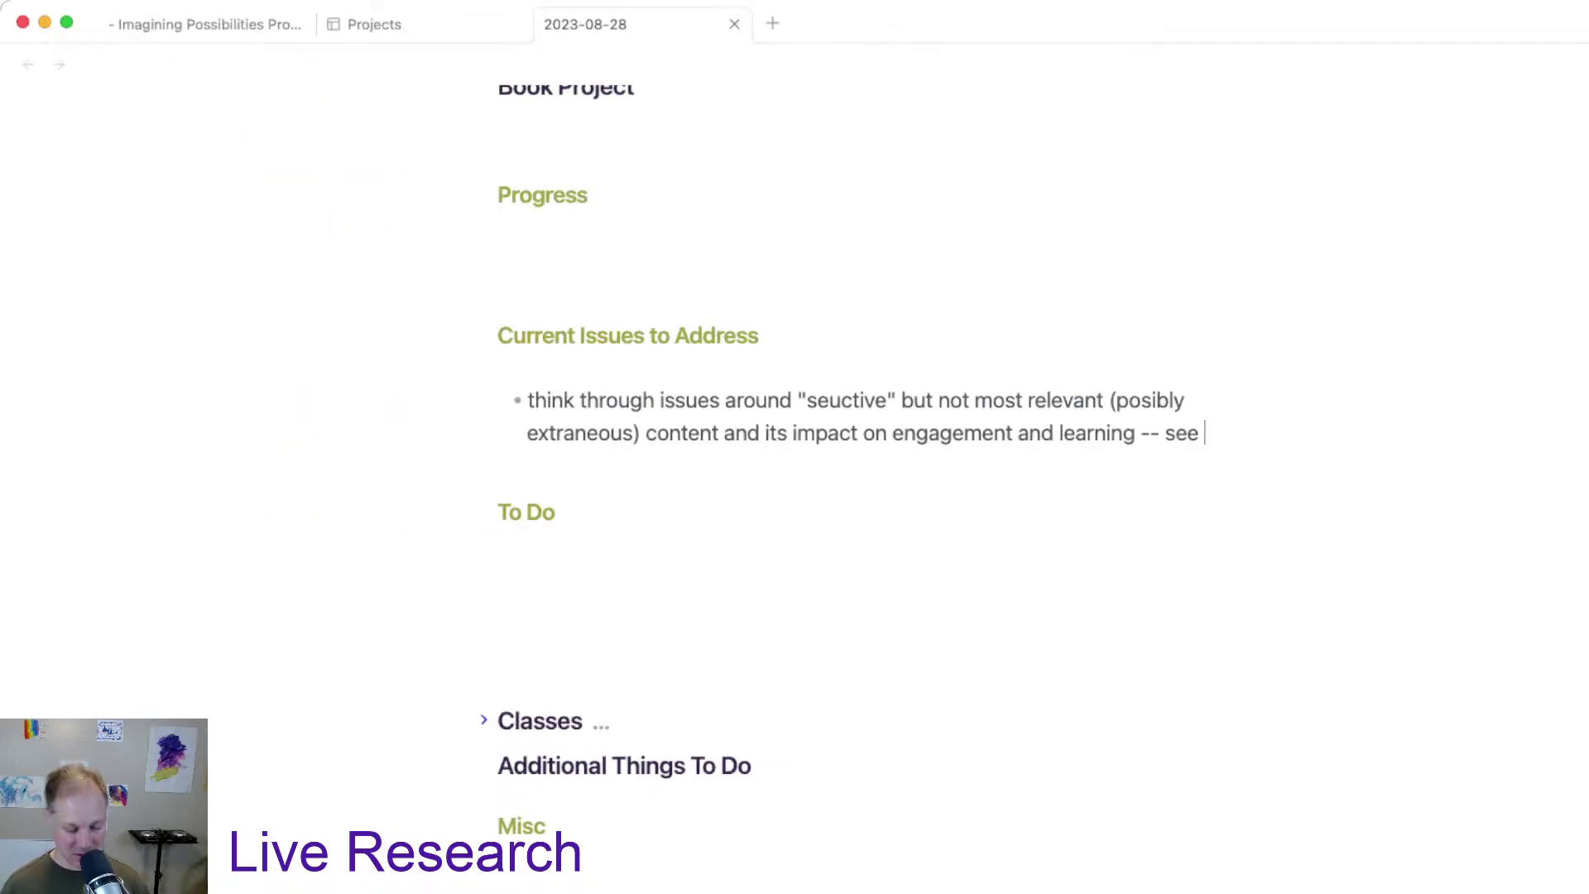
{"action": "type", "text": "Maloy, J., Fries, L., Laski, F. A., & Ramirez, G. (2019). Seductive details in the flipped classroom: the impact of interesting but educationally irrelevant information on student learning and motivation. CBE—Life Sciences Education, 18(3), ar42. https://doi.org/10.1187/cbe.19-01-0004"}
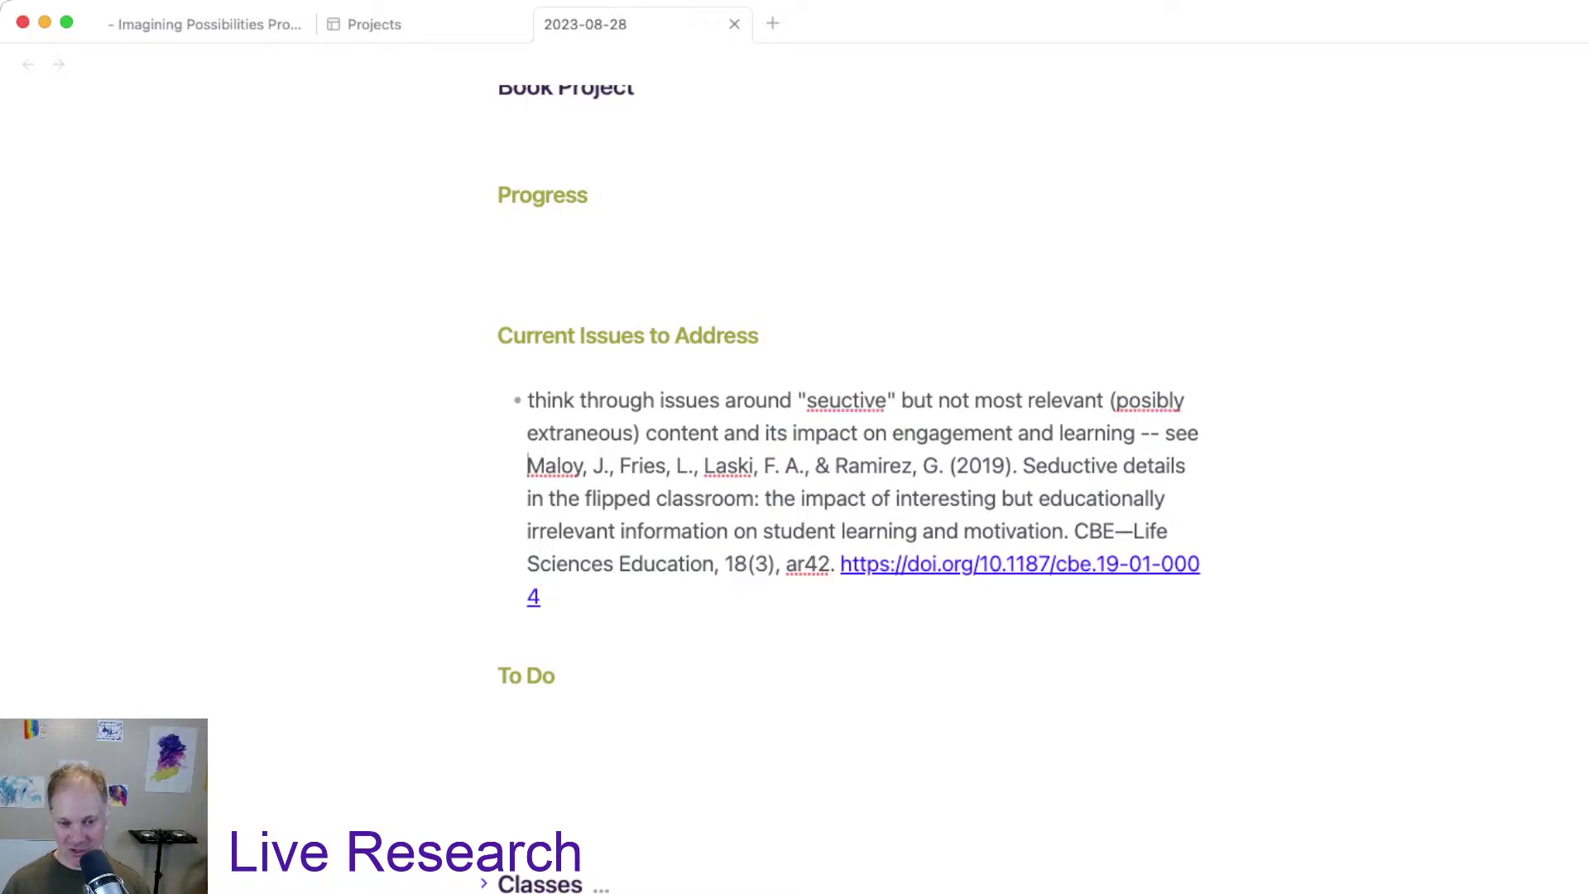
{"action": "key", "text": "Return"}
{"action": "key", "text": "BackSpace"}
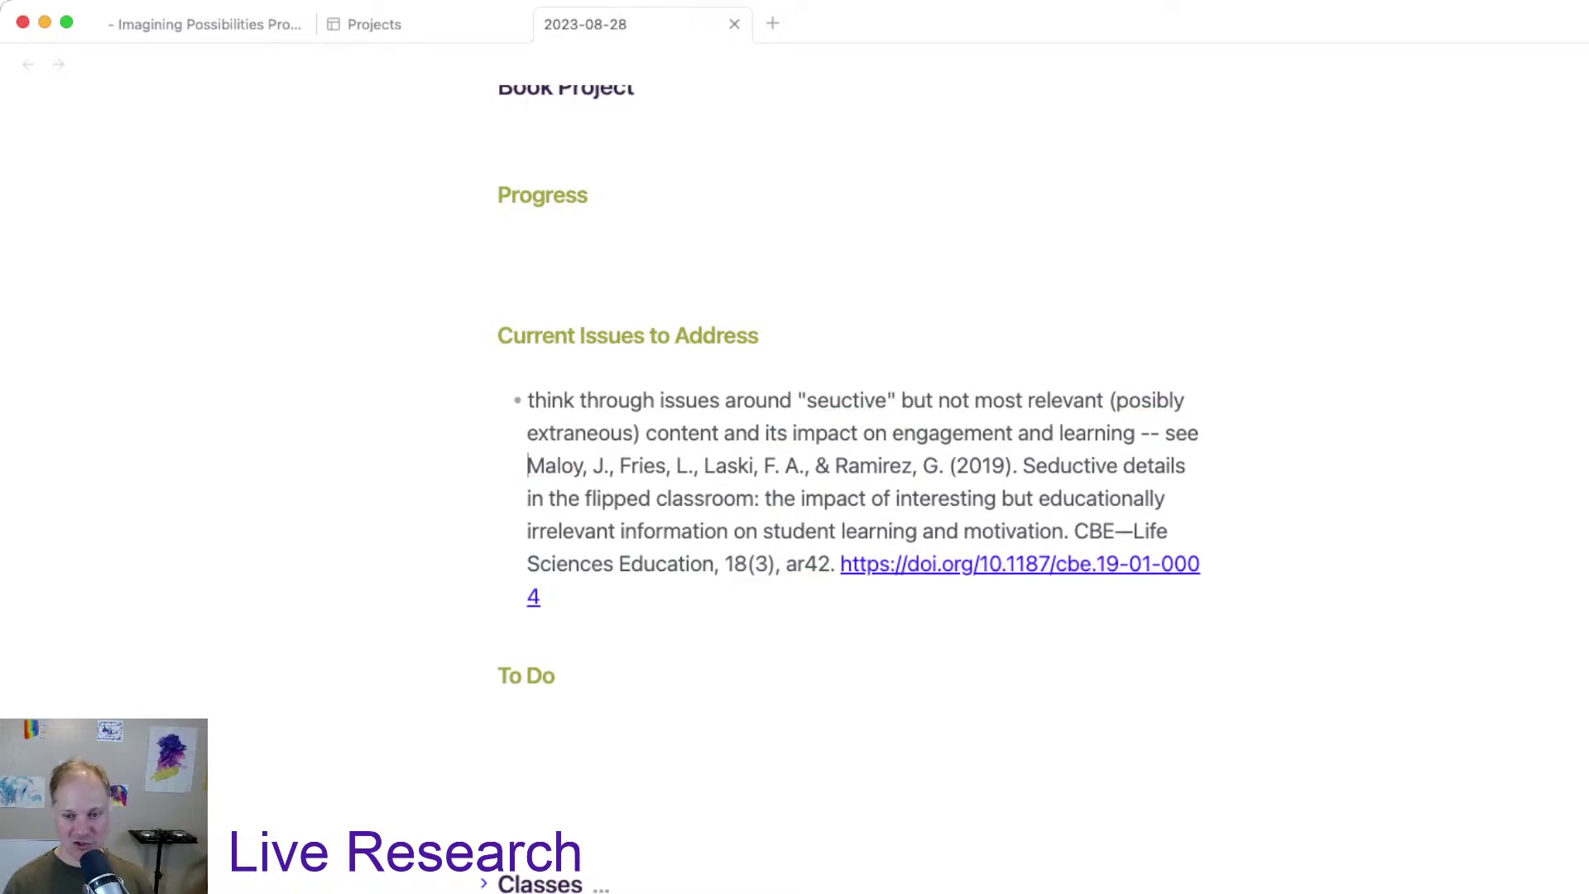
{"action": "key", "text": "shift+Return"}
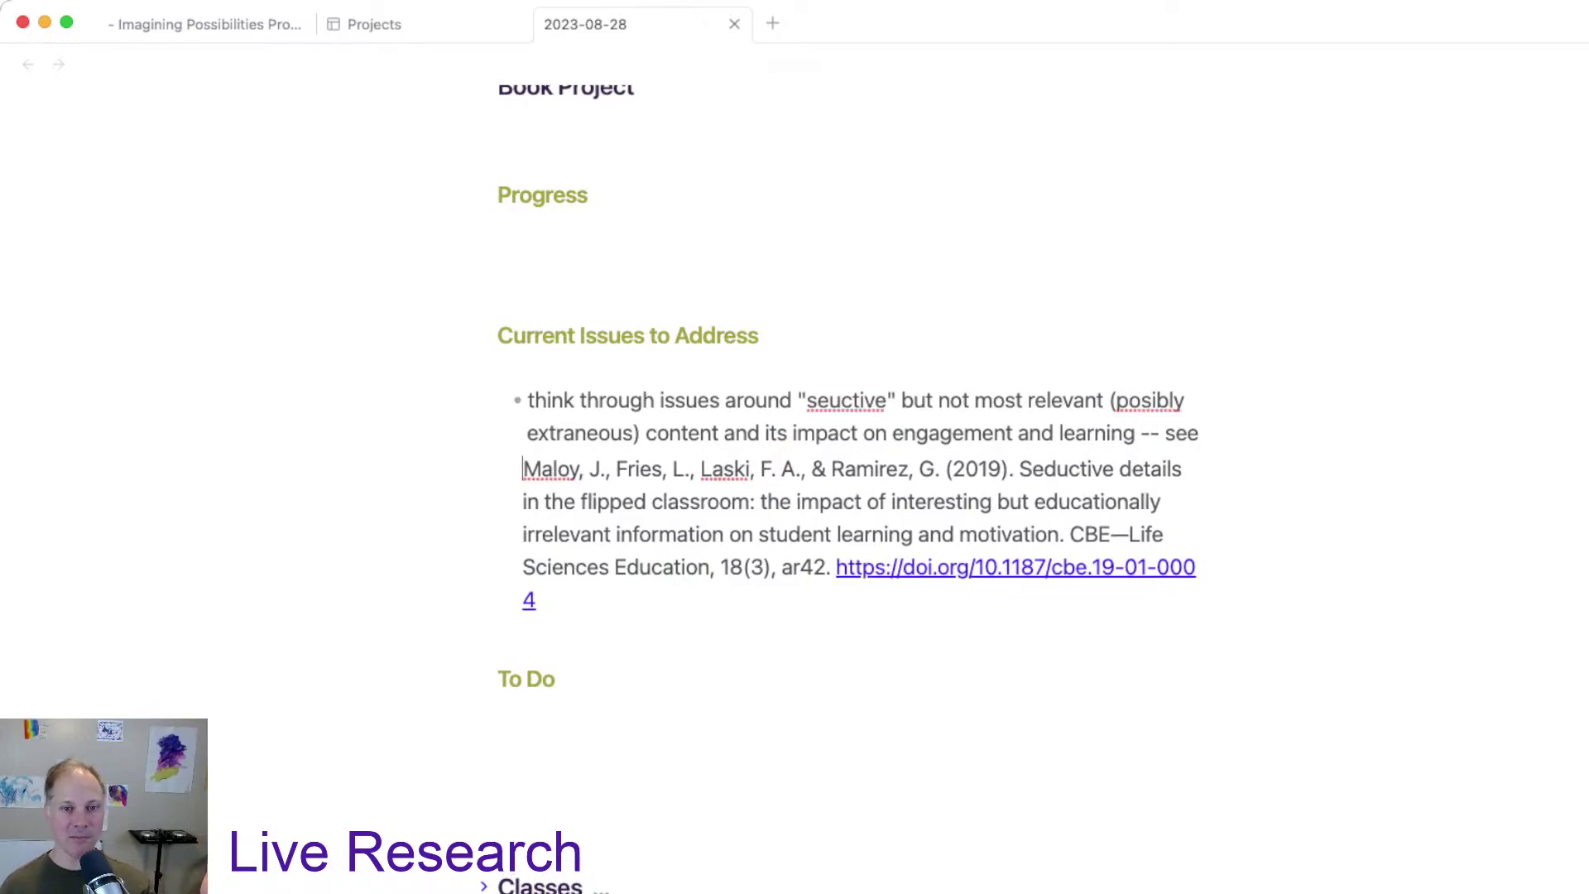
Step: Open the Imagining Possibilities Progress & Notes note and review the earlier dated Book Project entries for progress, current issues and to-dos
{"action": "scroll", "coordinate": [794, 463], "scroll_direction": "up", "scroll_amount": 5}
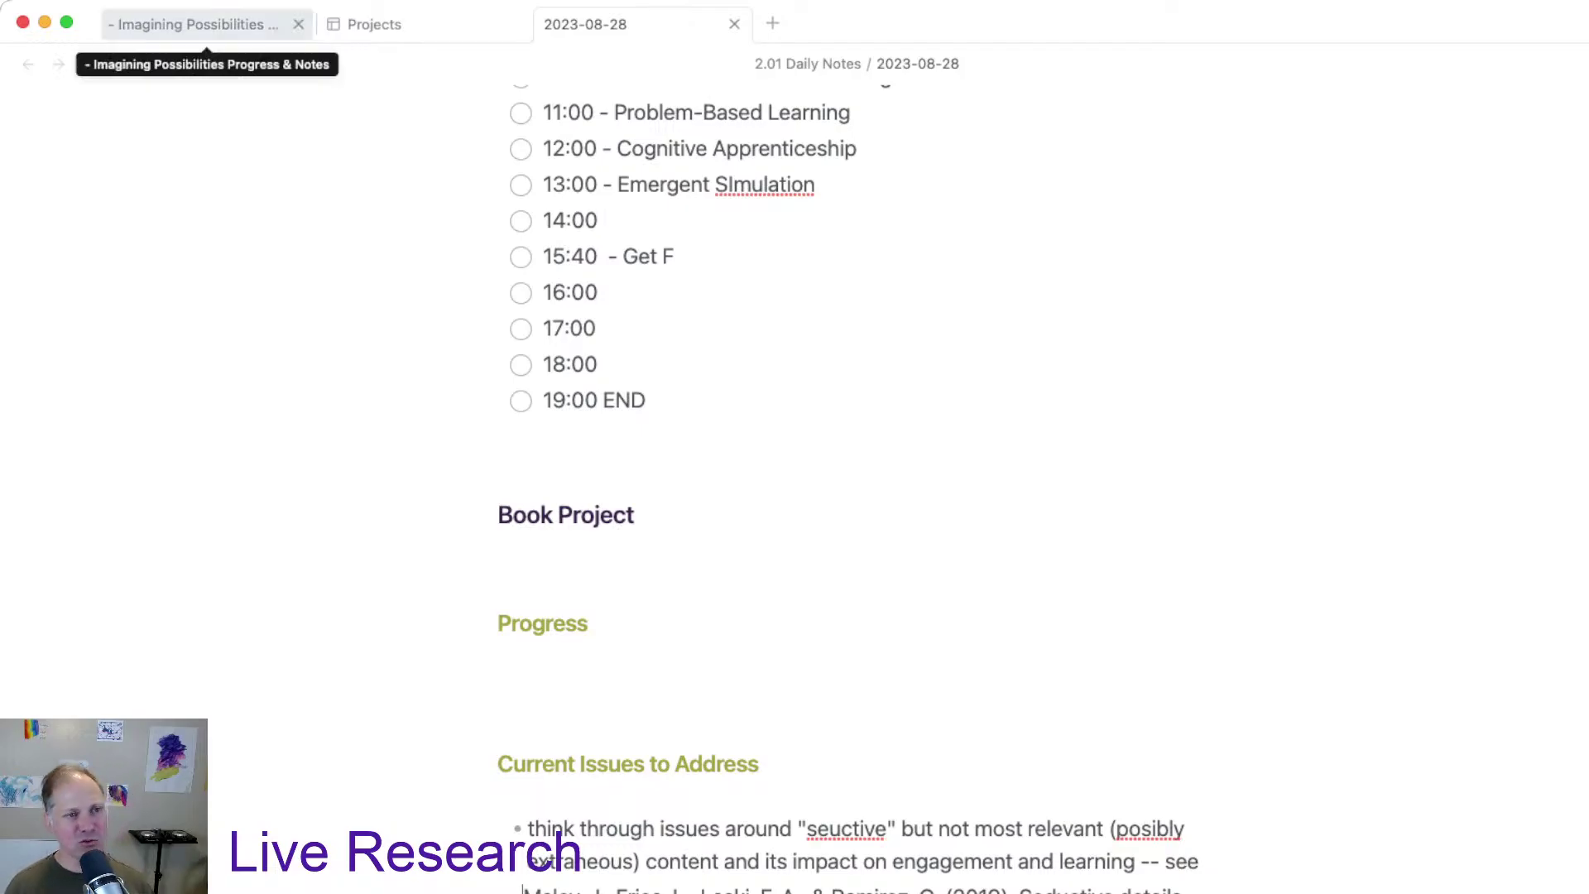
{"action": "left_click", "coordinate": [207, 25]}
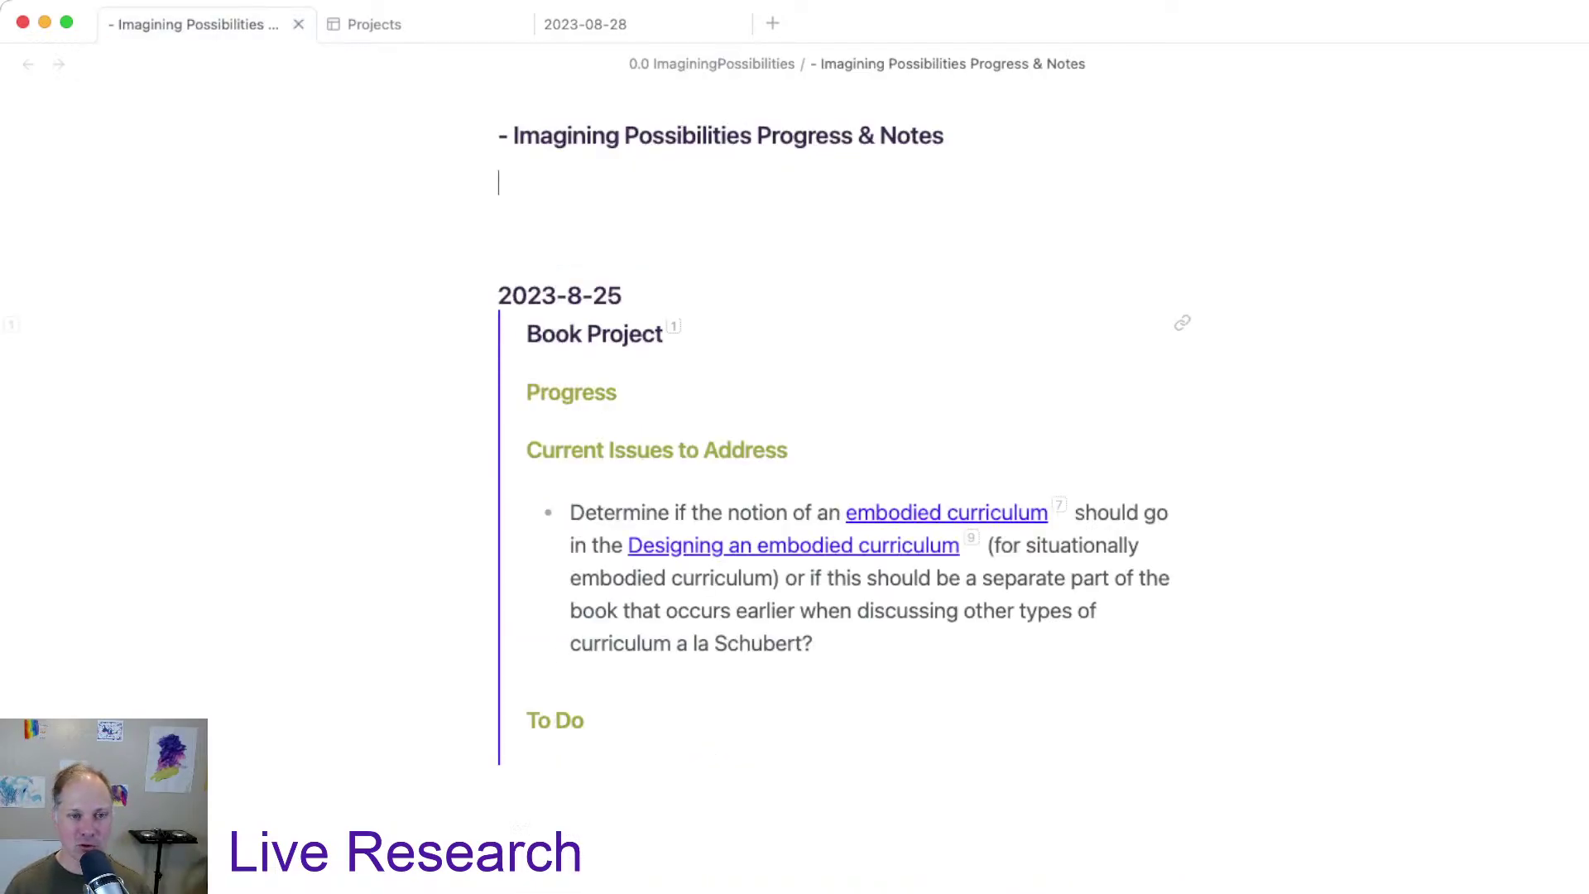
{"action": "scroll", "coordinate": [844, 497], "scroll_direction": "down", "scroll_amount": 5}
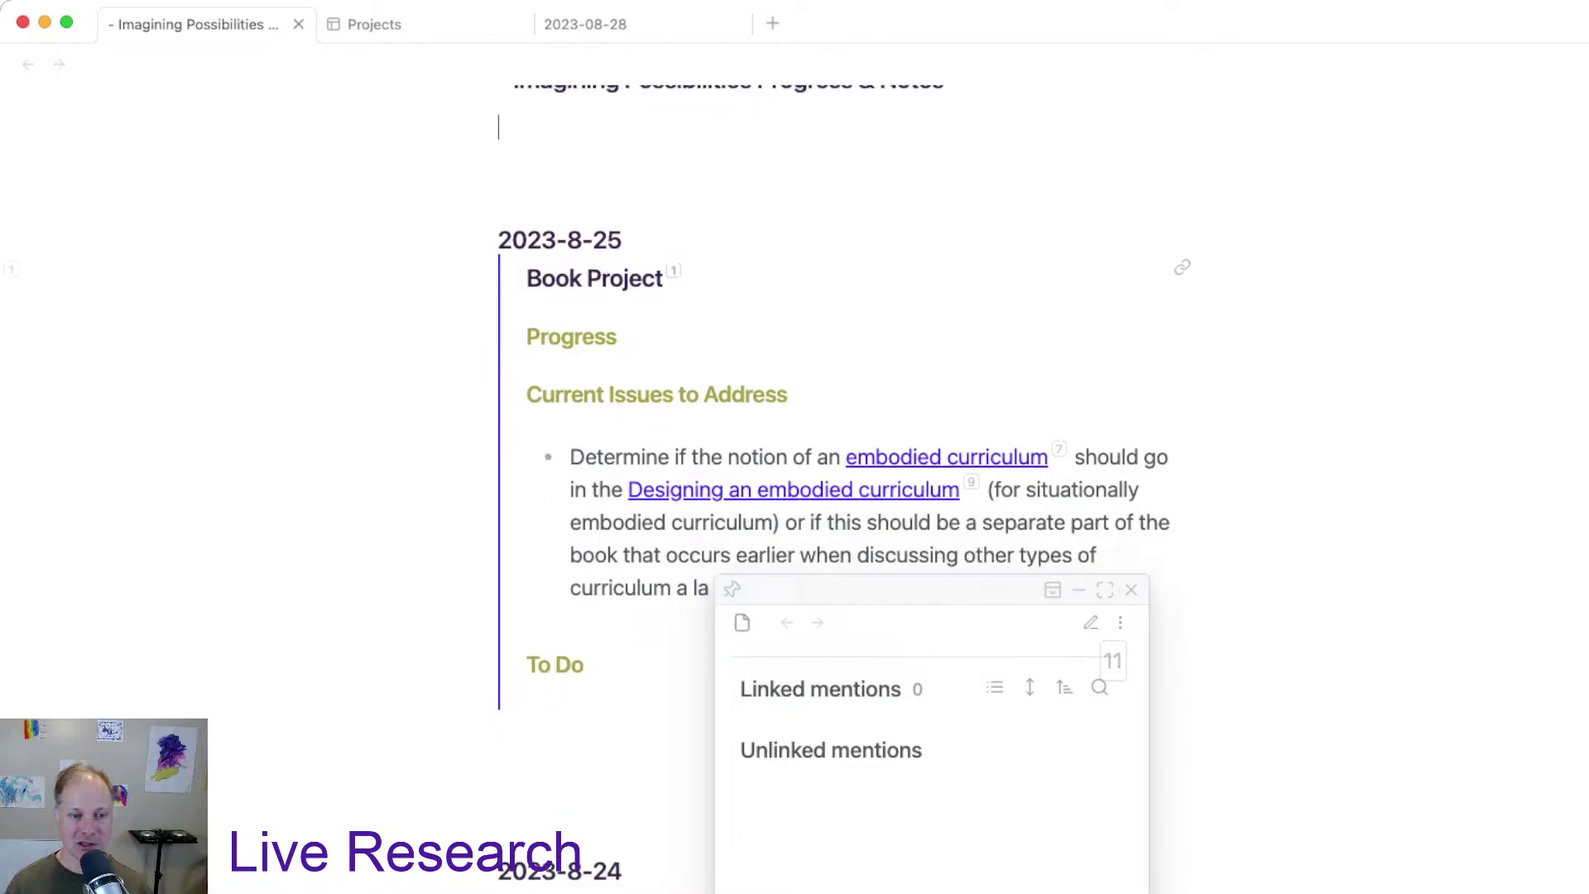
{"action": "scroll", "coordinate": [844, 496], "scroll_direction": "down", "scroll_amount": 20}
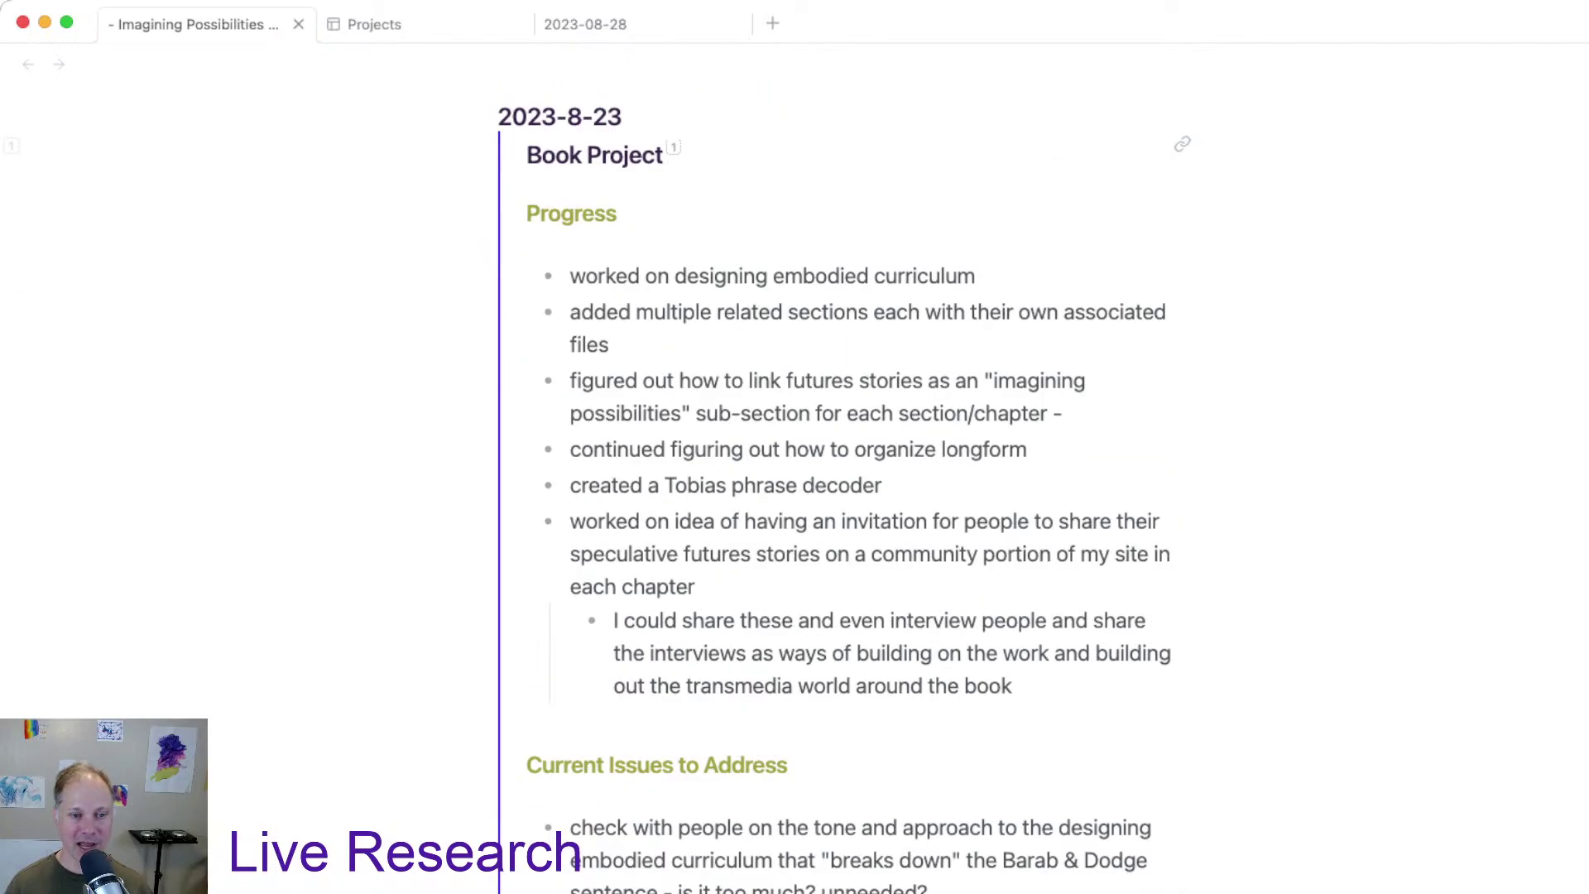
{"action": "scroll", "coordinate": [843, 496], "scroll_direction": "down", "scroll_amount": 4}
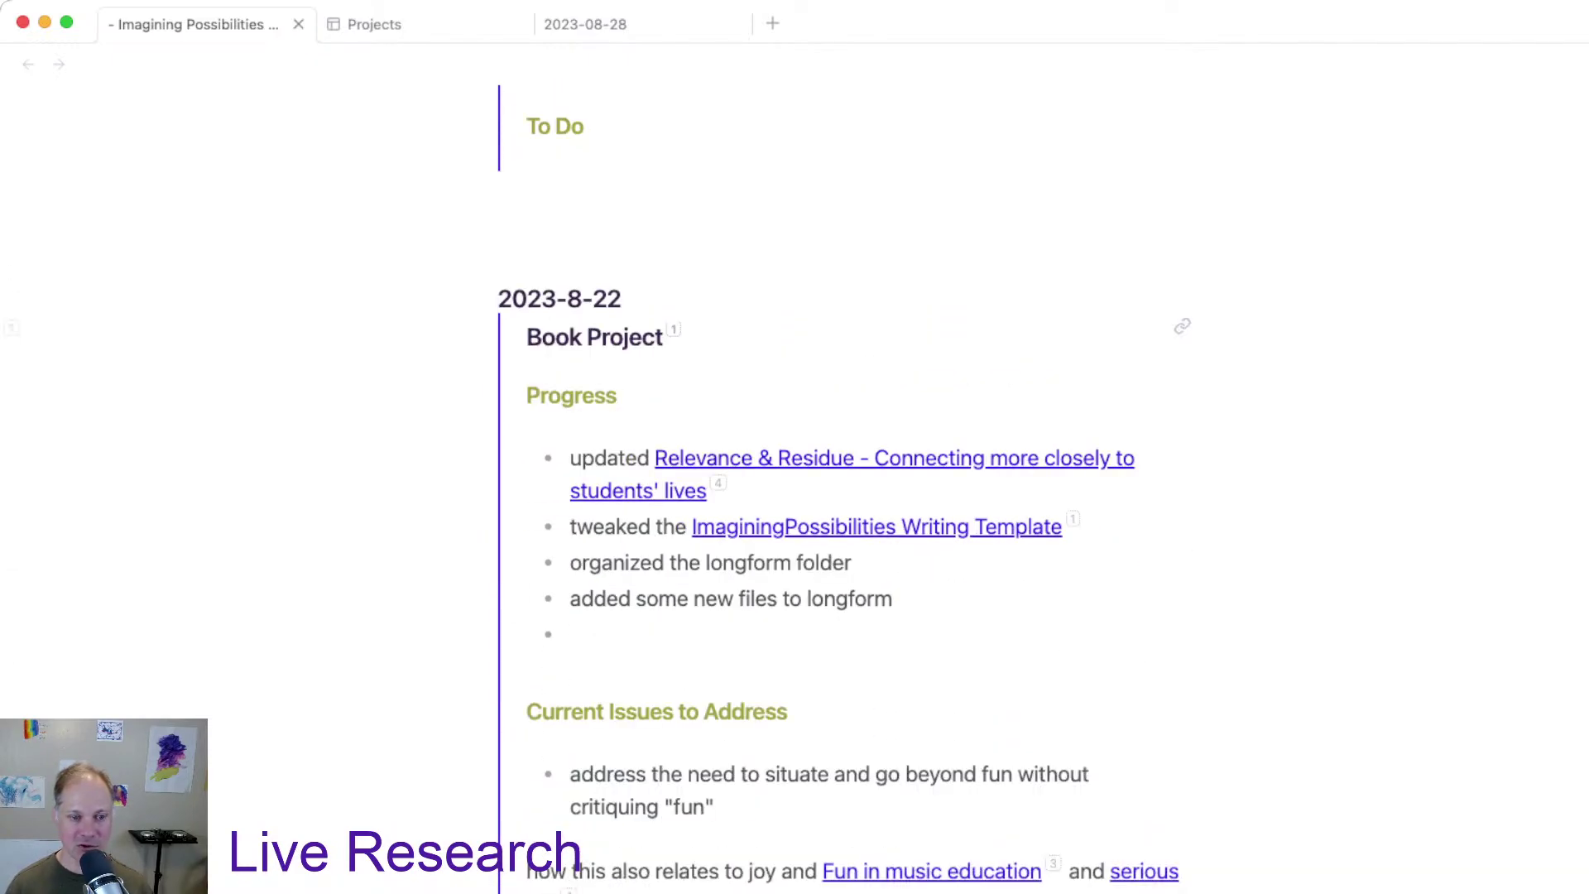
{"action": "scroll", "coordinate": [844, 496], "scroll_direction": "down", "scroll_amount": 20}
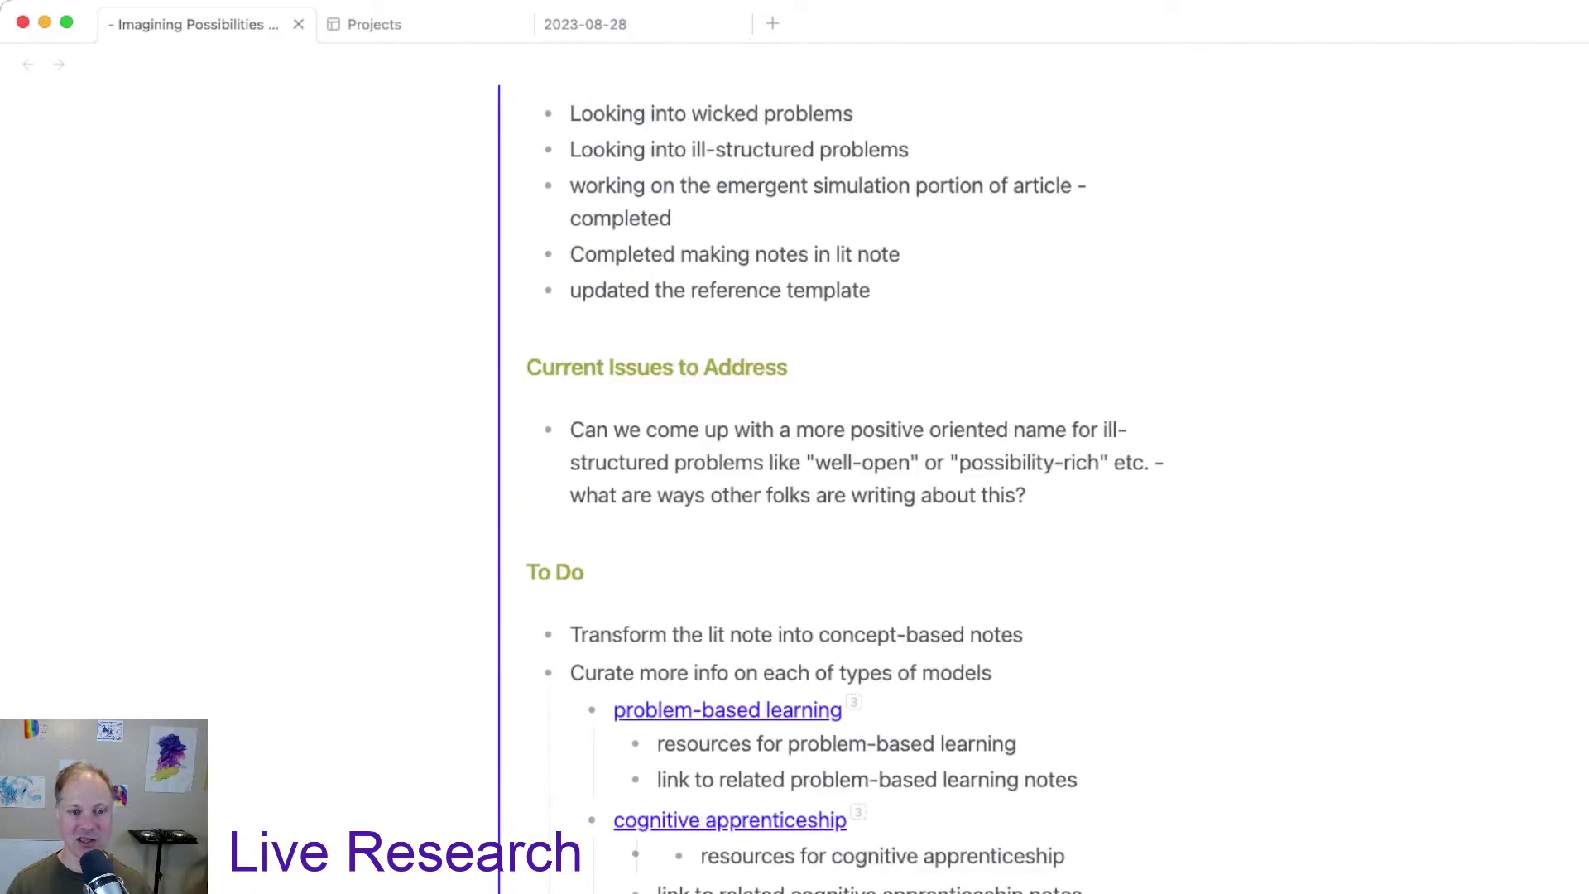
{"action": "scroll", "coordinate": [844, 496], "scroll_direction": "down", "scroll_amount": 11}
{"action": "scroll", "coordinate": [844, 497], "scroll_direction": "up", "scroll_amount": 8}
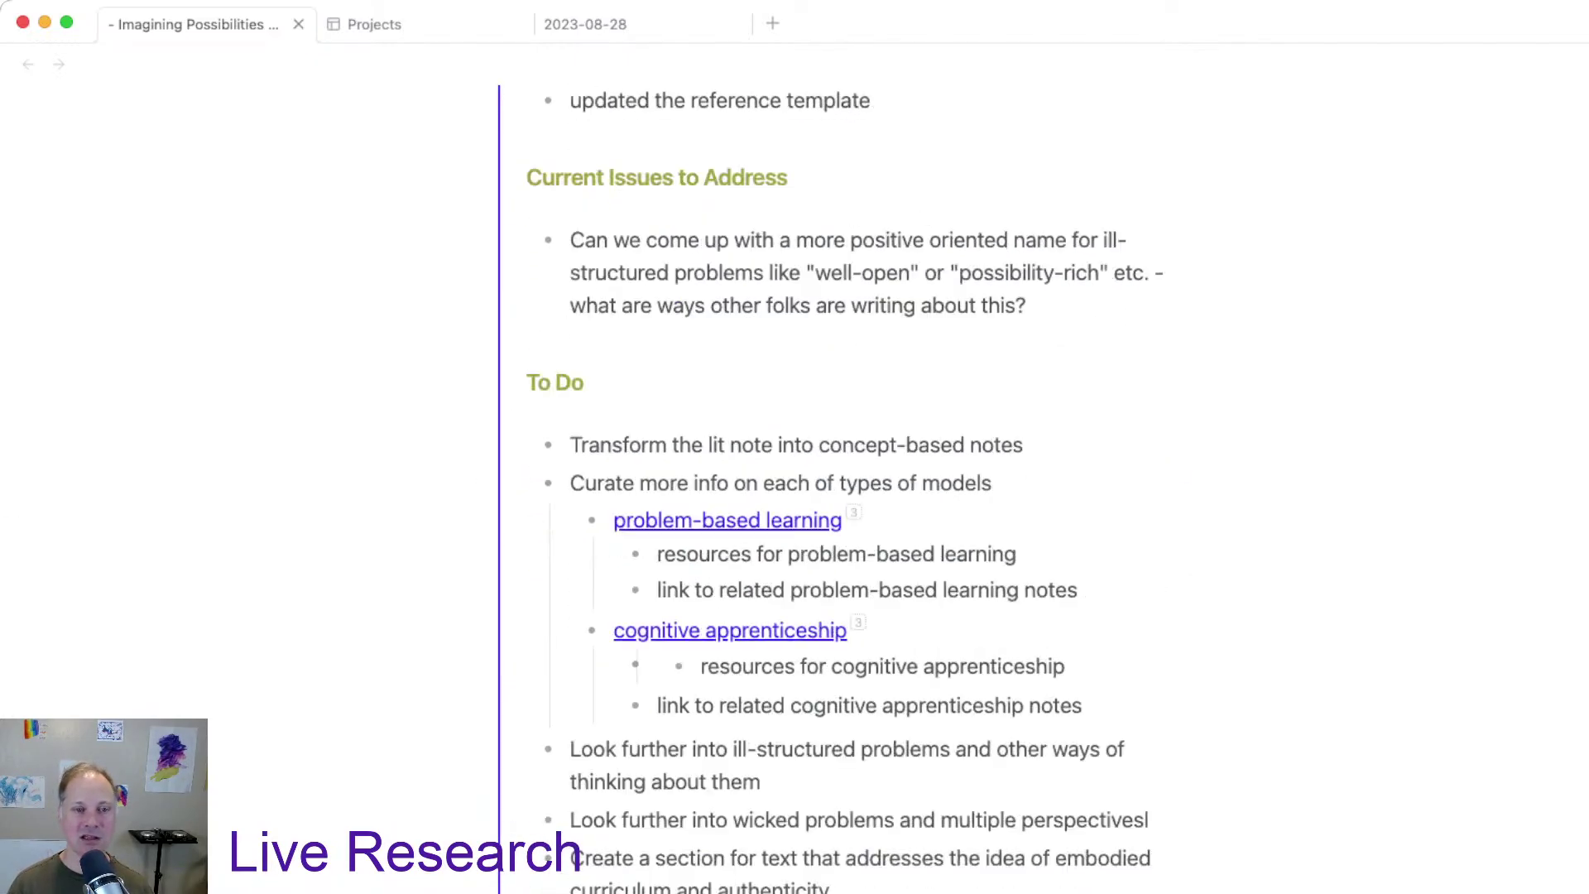
{"action": "scroll", "coordinate": [844, 497], "scroll_direction": "up", "scroll_amount": 18}
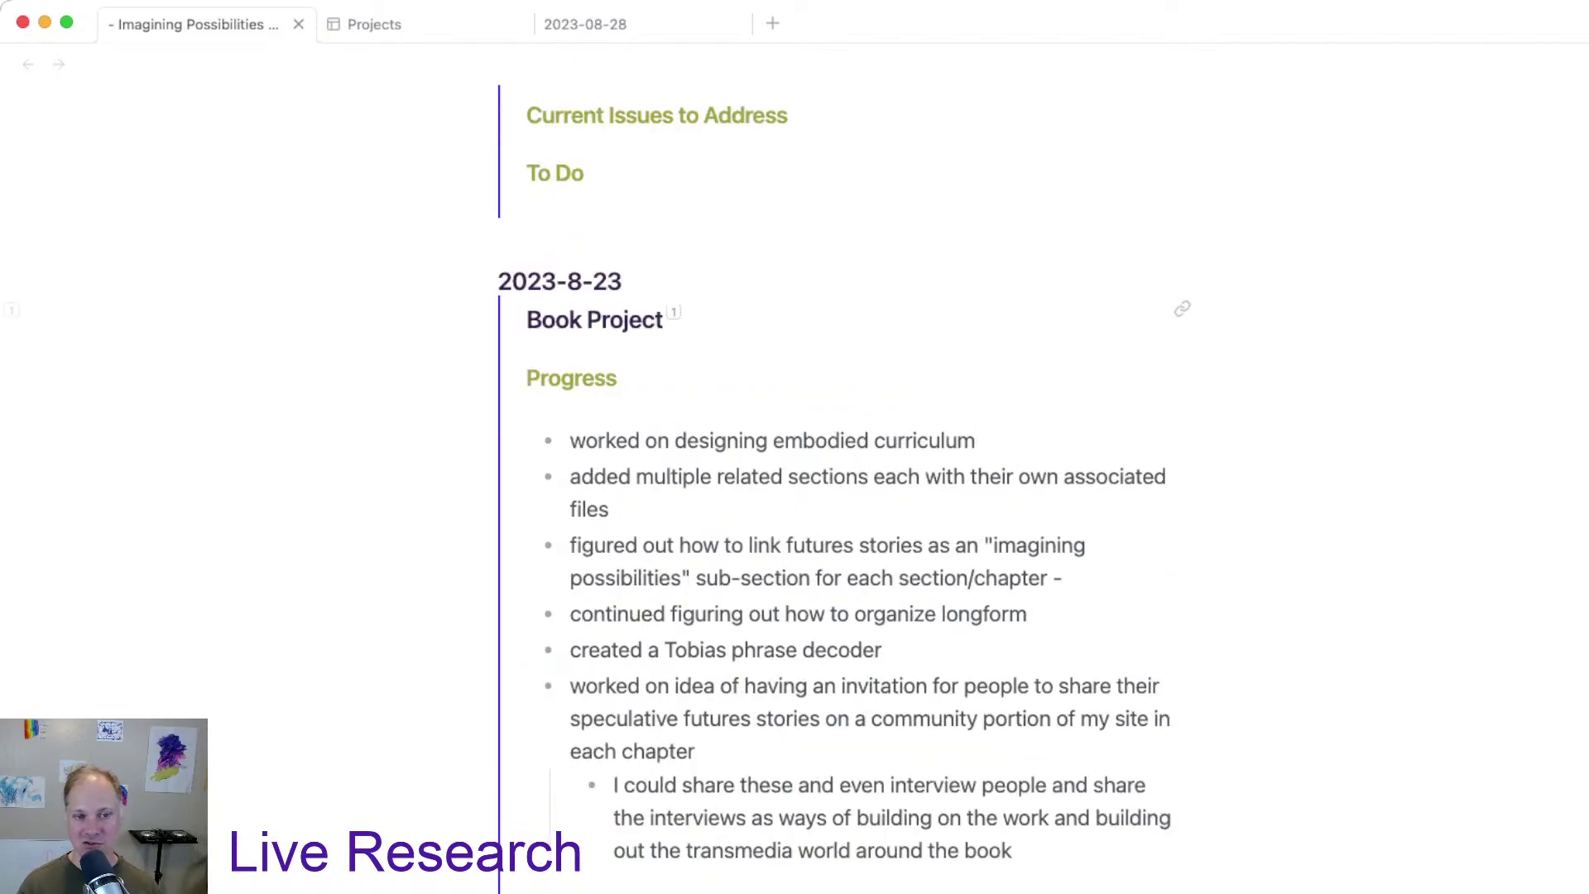
{"action": "scroll", "coordinate": [844, 497], "scroll_direction": "up", "scroll_amount": 6}
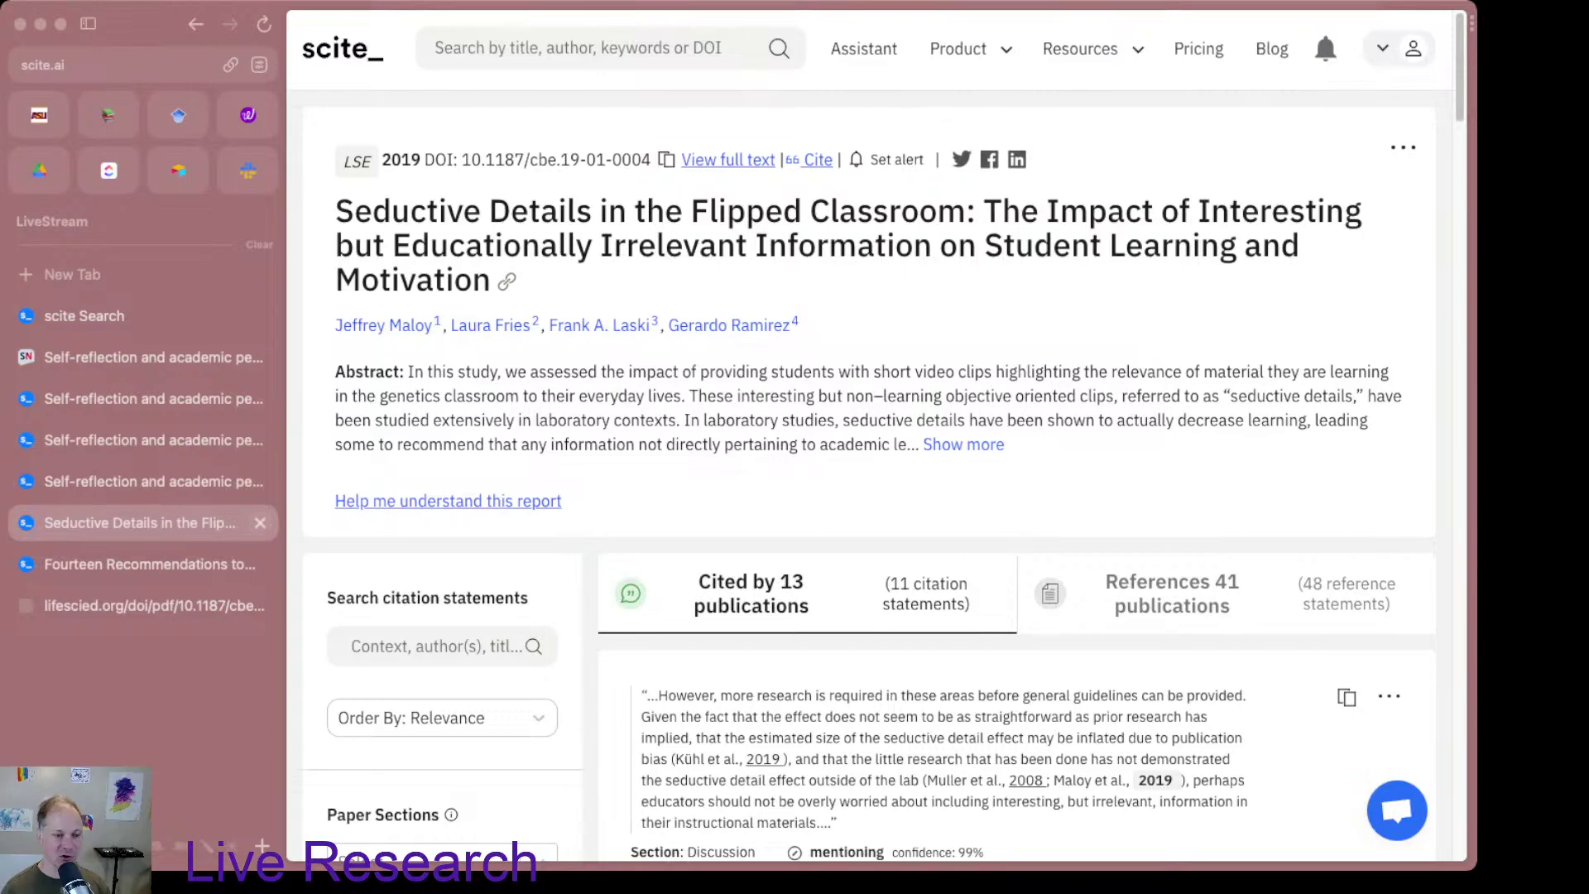
Step: In the browser, close the Seductive Details, Fourteen Recommendations and one duplicate Self-reflection report page, and return to the scite search results
{"action": "key", "text": "super+w"}
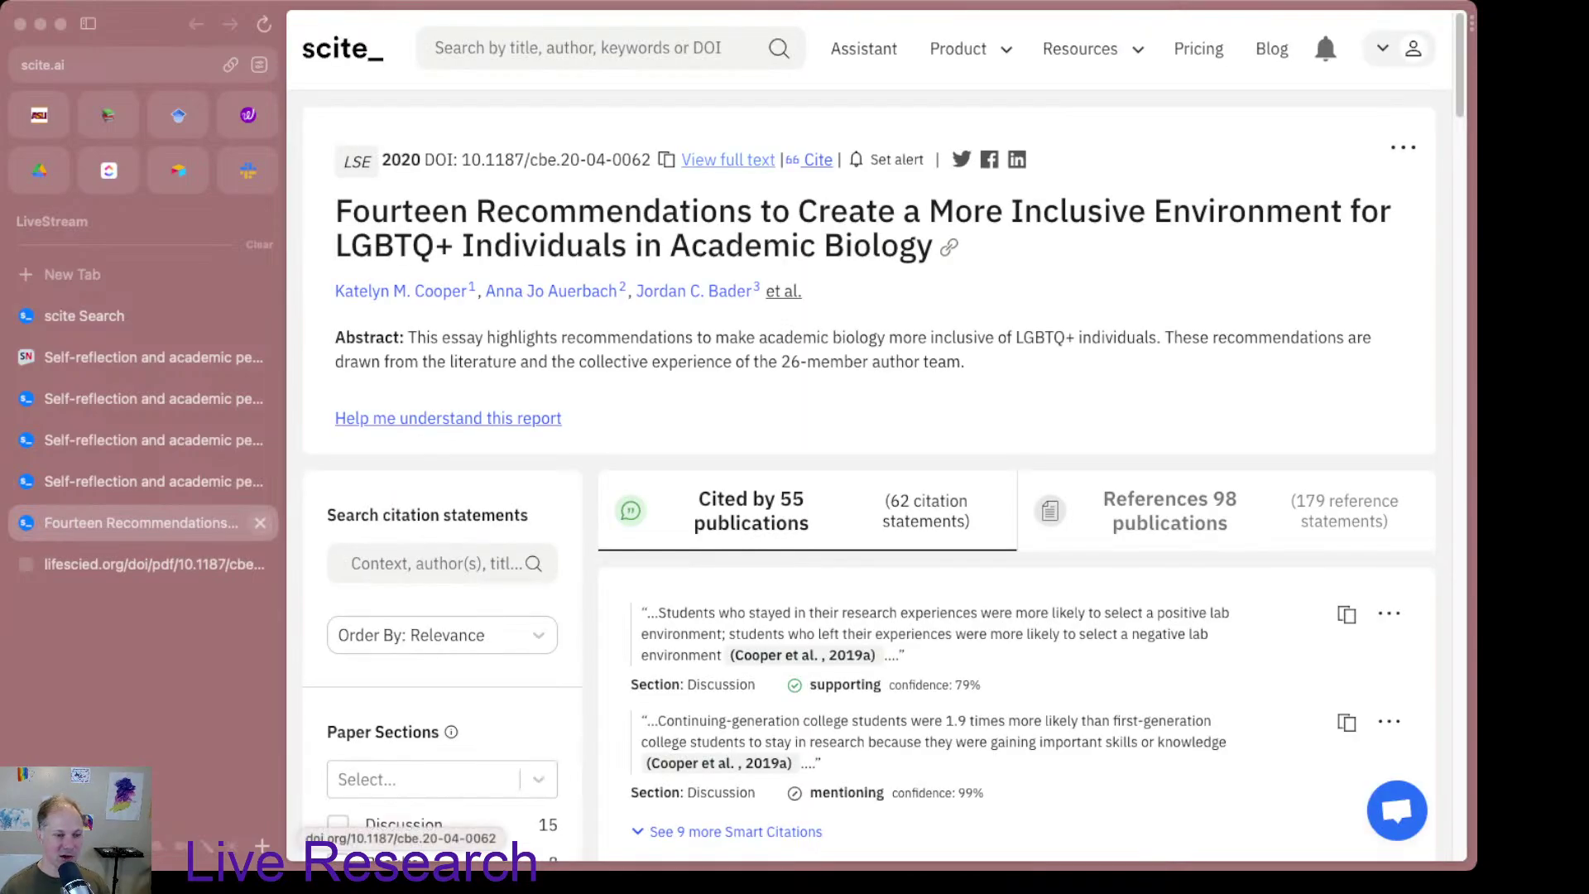
{"action": "key", "text": "super+w"}
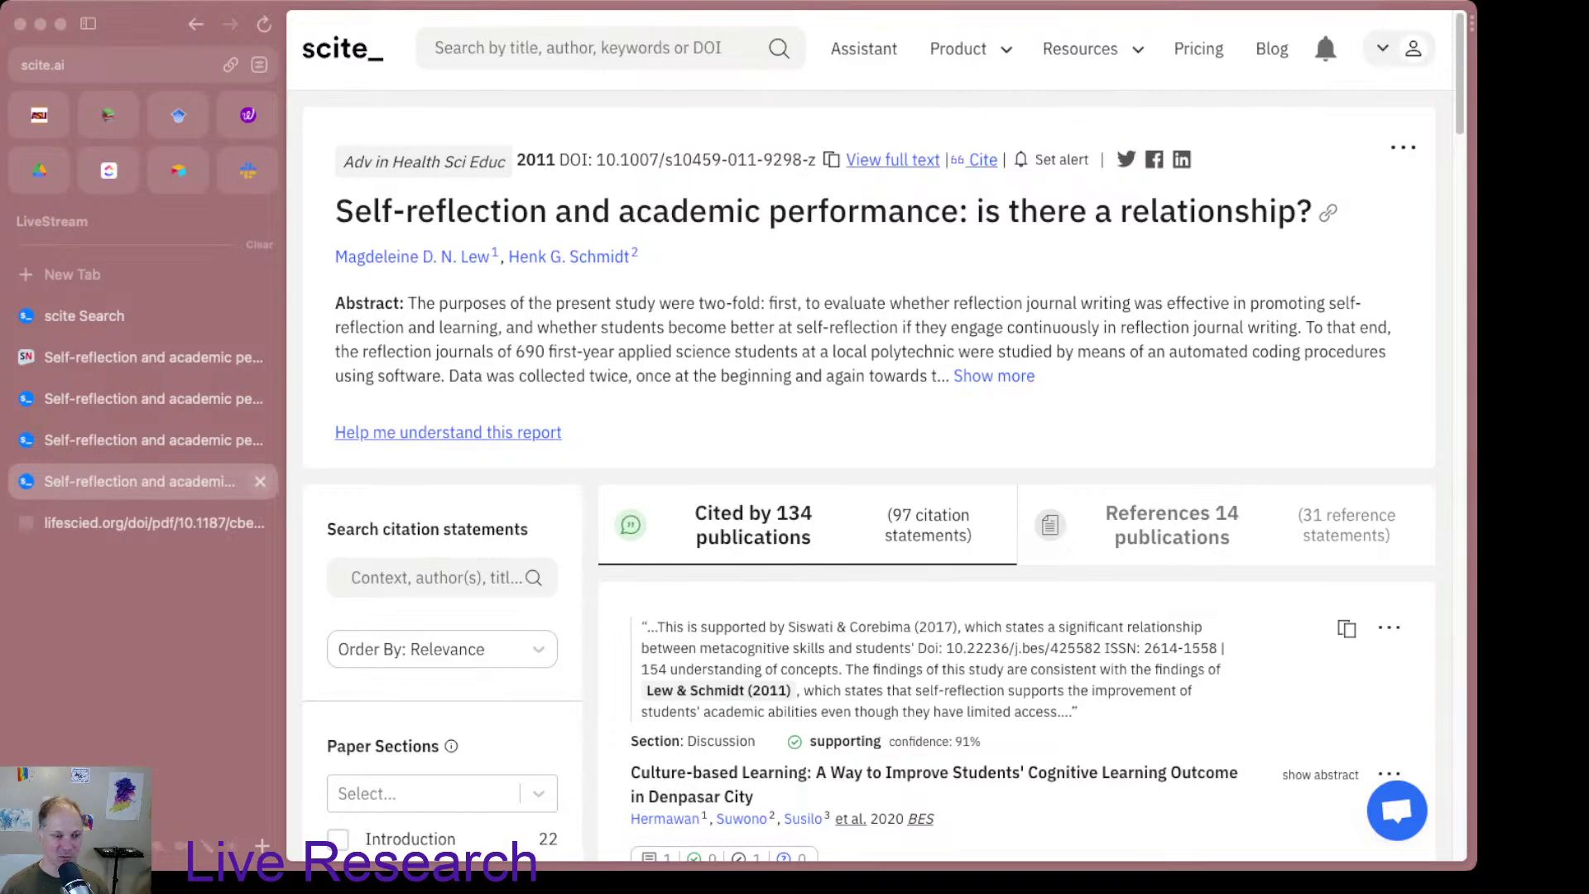
{"action": "key", "text": "super+w"}
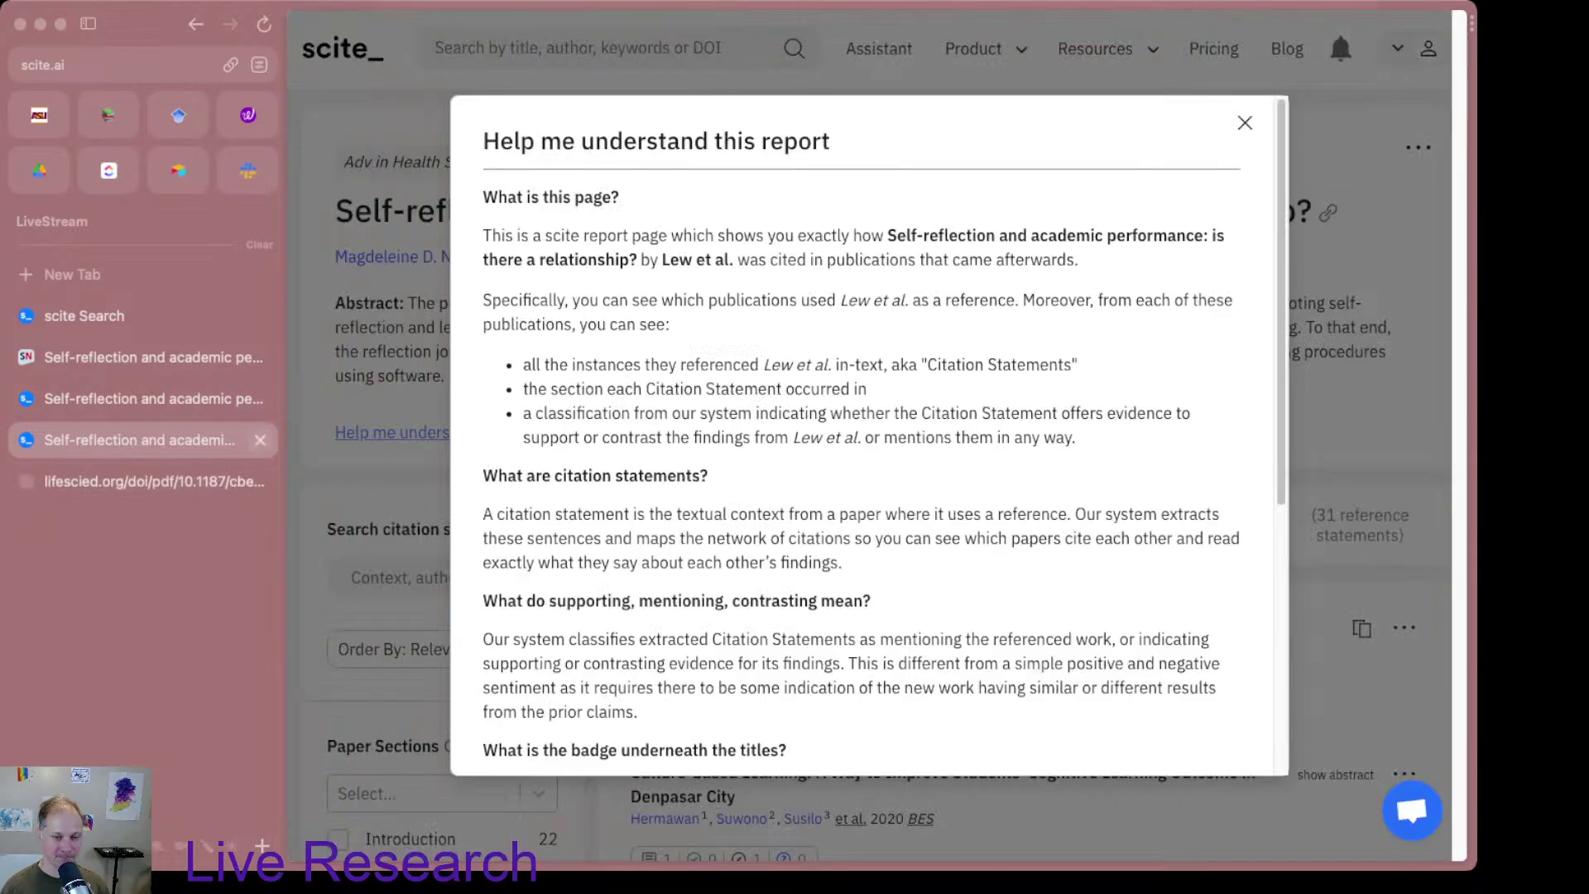
{"action": "key", "text": "super+w"}
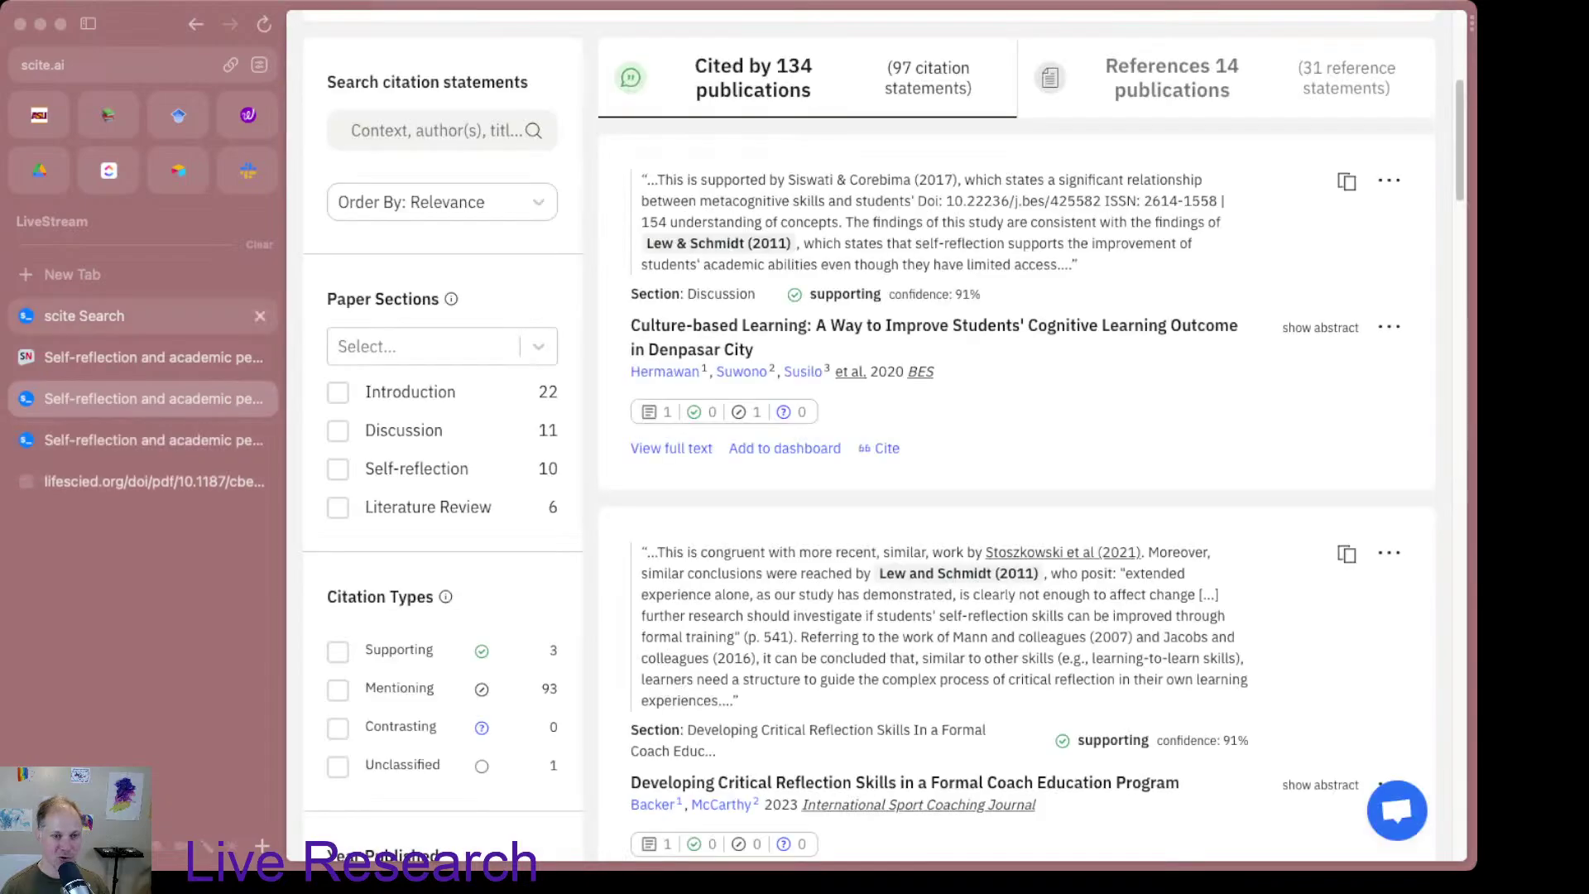
{"action": "key", "text": "ctrl+Tab"}
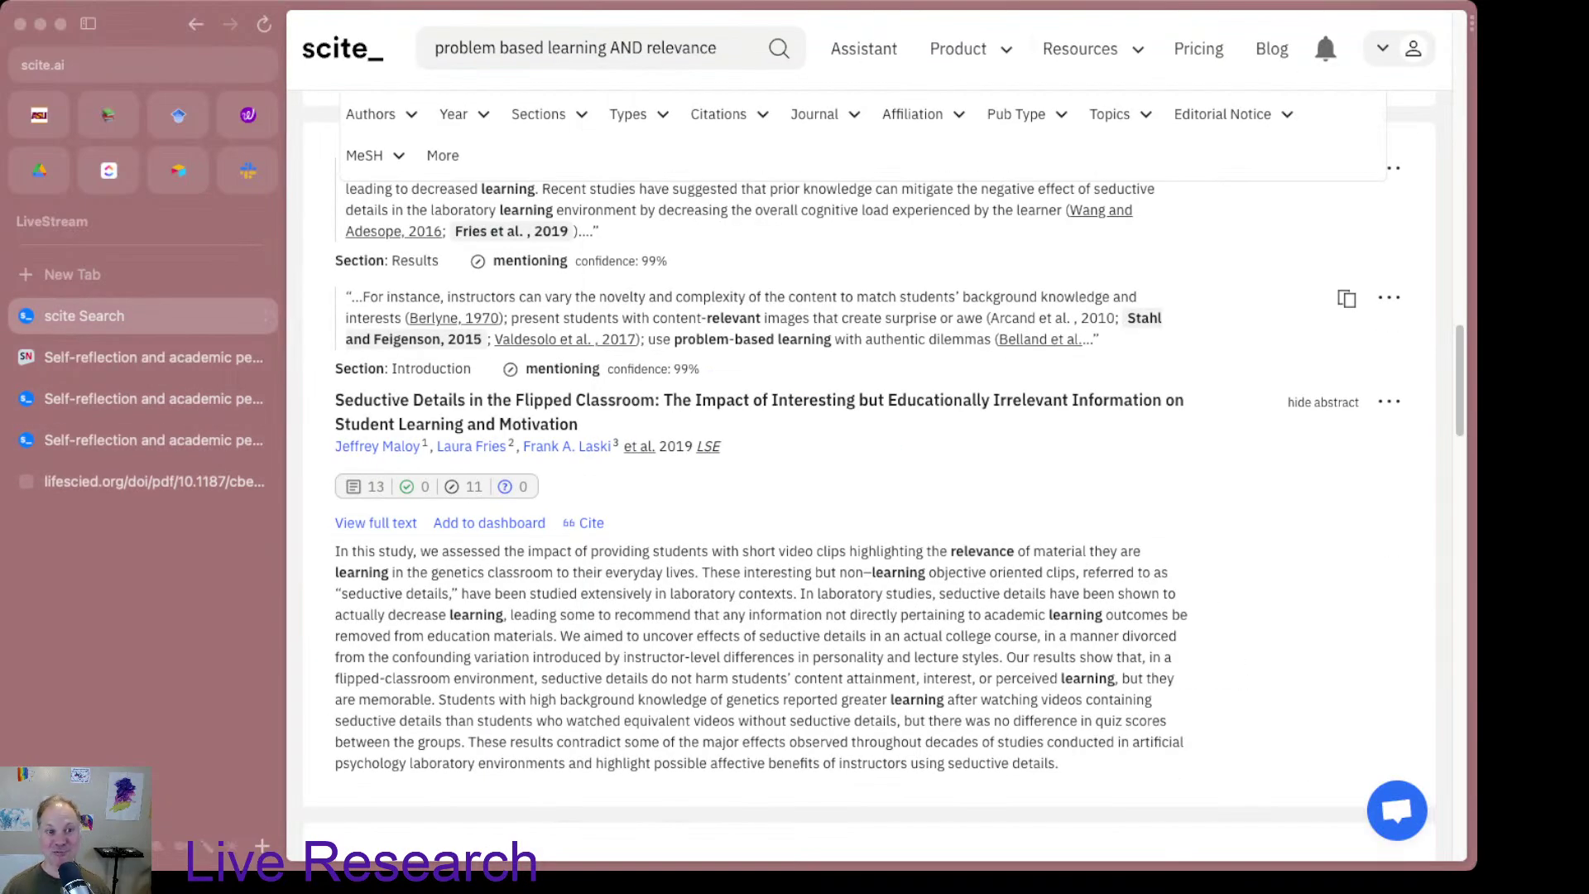
{"action": "left_click", "coordinate": [717, 48]}
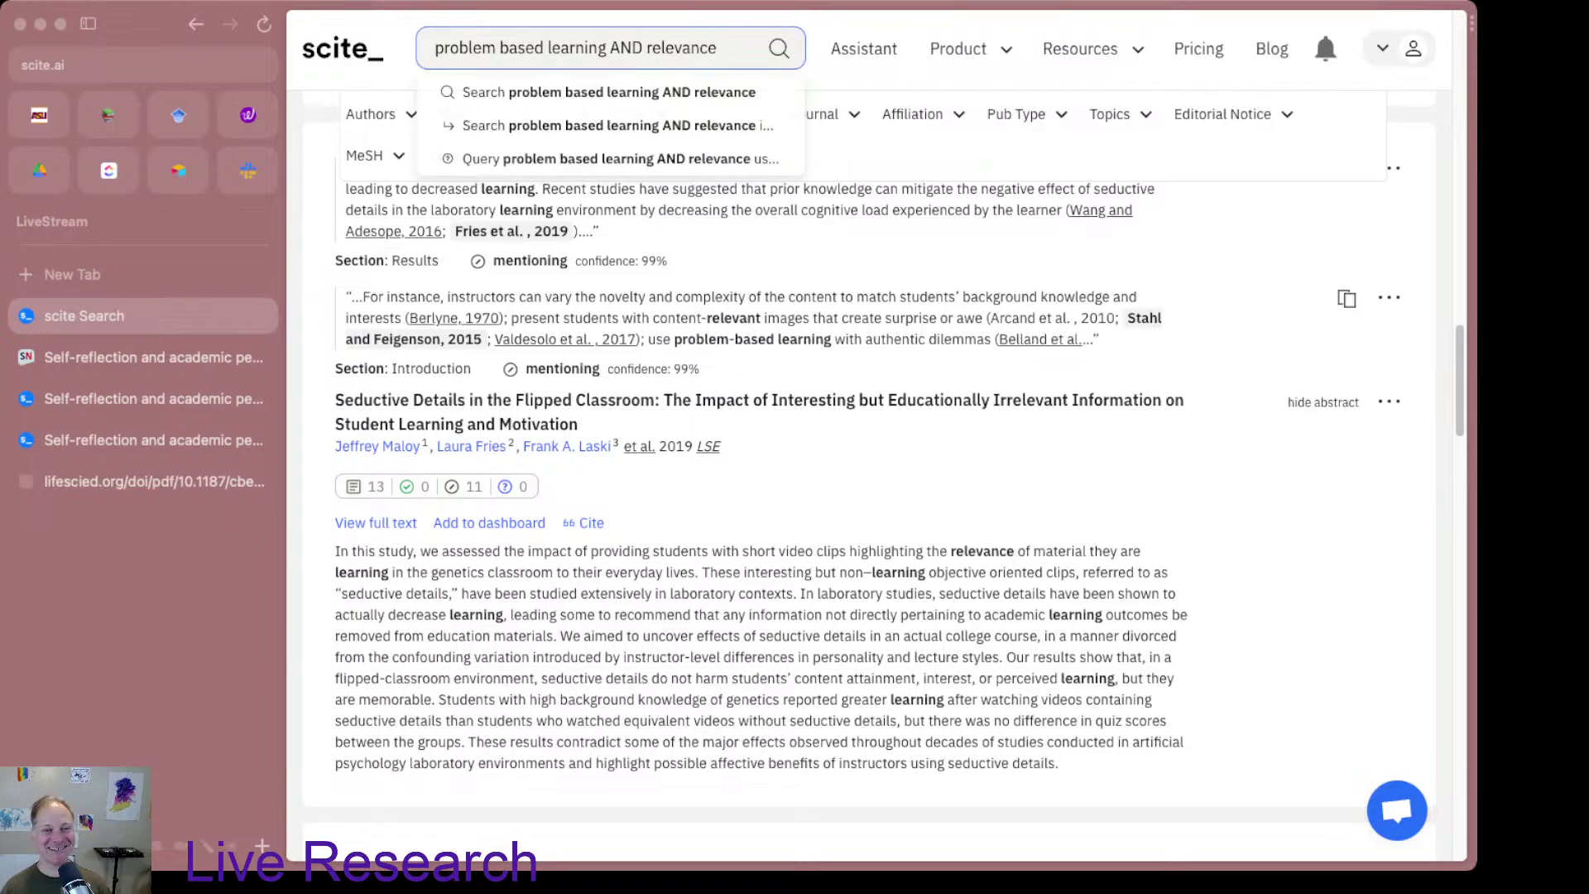
{"action": "key", "text": "shift+alt+Left"}
{"action": "key", "text": "shift+alt+Left"}
{"action": "key", "text": "shift+alt+Left"}
{"action": "key", "text": "shift+alt+Left"}
{"action": "key", "text": "shift+alt+Left"}
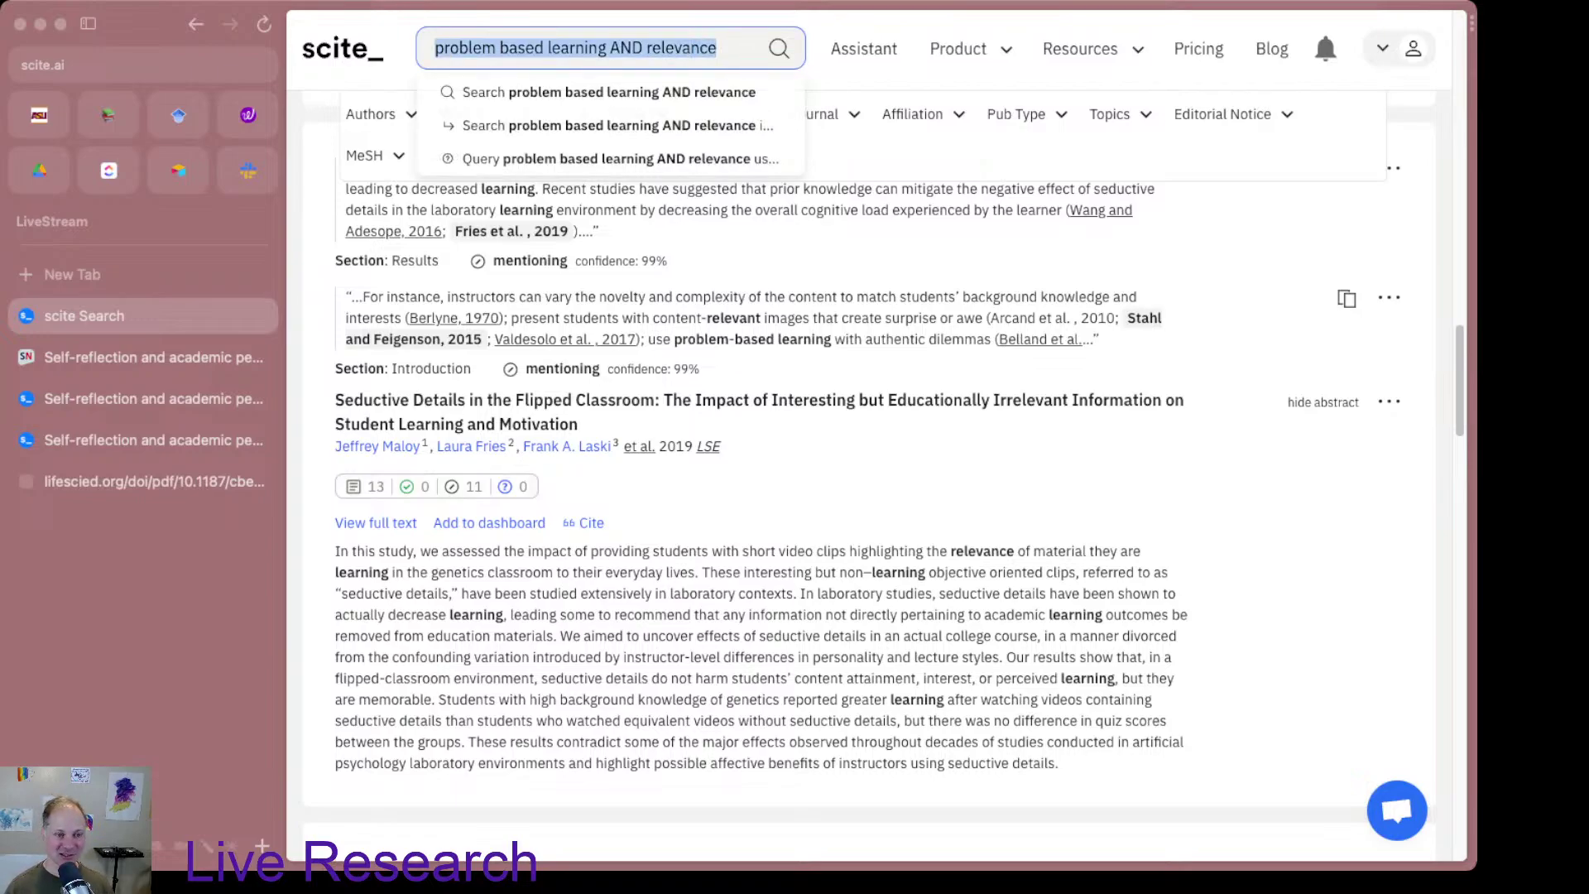
{"action": "key", "text": "Escape"}
Step: Examine the remaining 'problem based learning AND relevance' results, reading the citation statements through the paper 'Context matters when striving to promote active and lifelong learning'
{"action": "scroll", "coordinate": [761, 496], "scroll_direction": "down", "scroll_amount": 2}
{"action": "scroll", "coordinate": [868, 497], "scroll_direction": "down", "scroll_amount": 10}
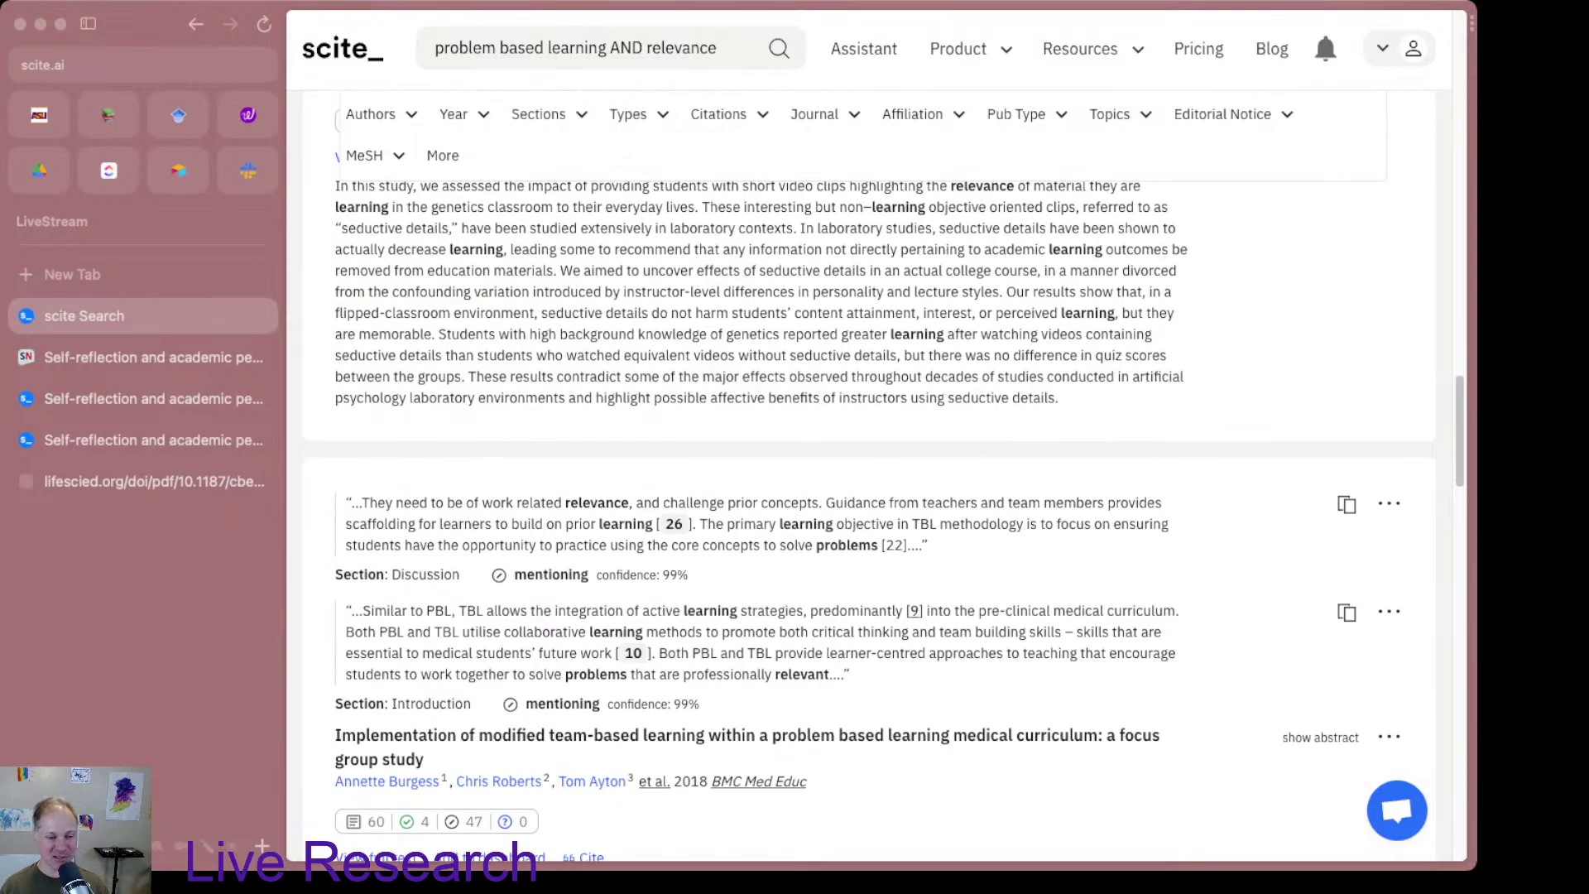
{"action": "scroll", "coordinate": [869, 496], "scroll_direction": "down", "scroll_amount": 3}
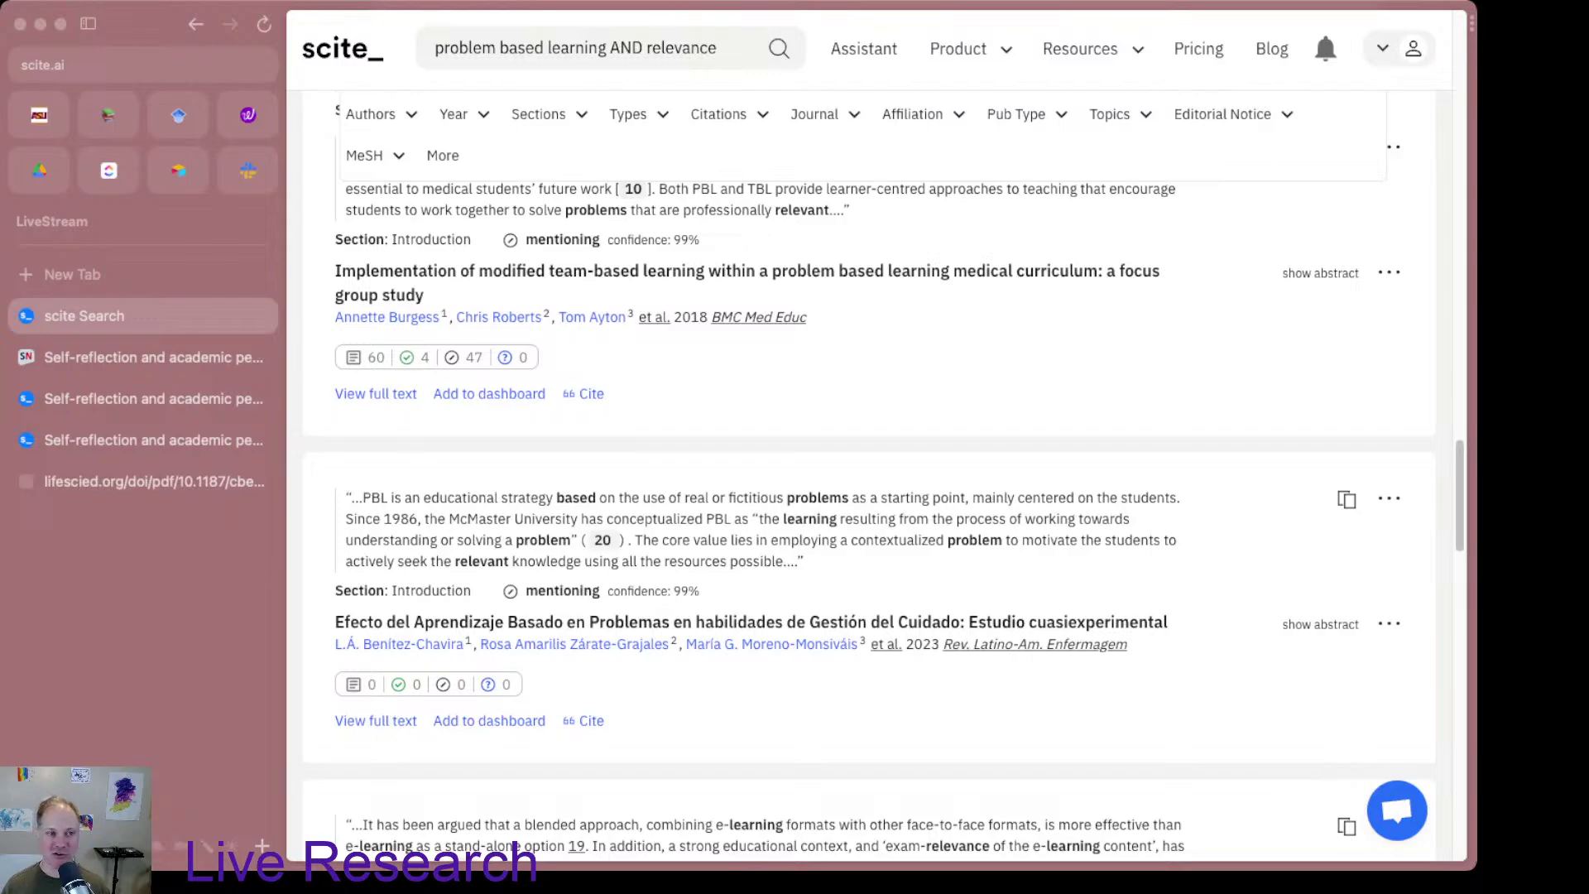
{"action": "scroll", "coordinate": [869, 496], "scroll_direction": "down", "scroll_amount": 5}
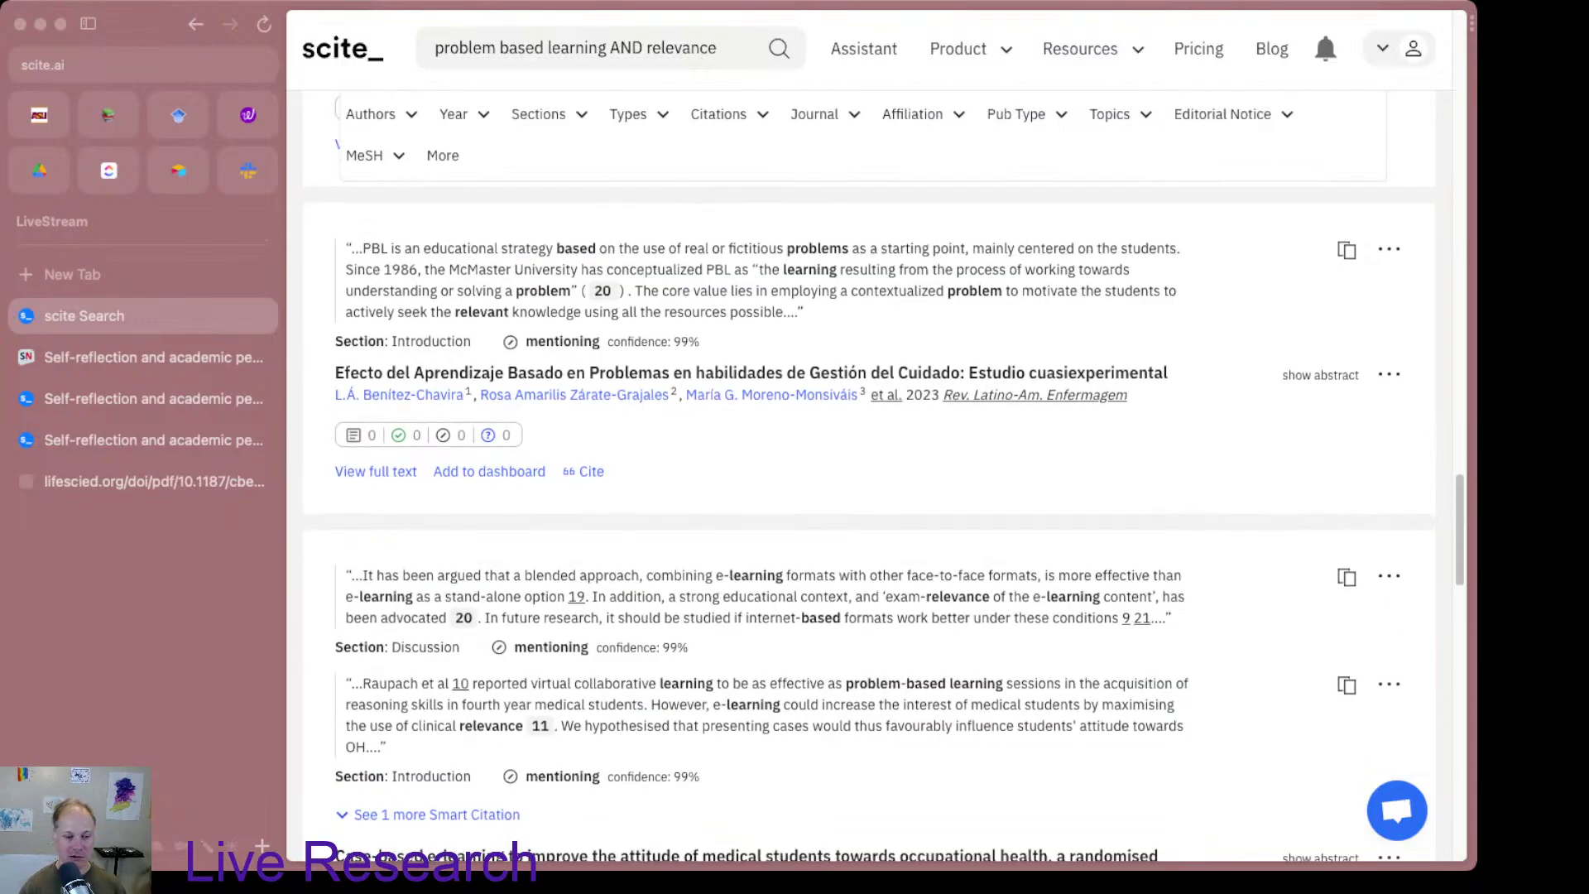
{"action": "scroll", "coordinate": [869, 496], "scroll_direction": "down", "scroll_amount": 1}
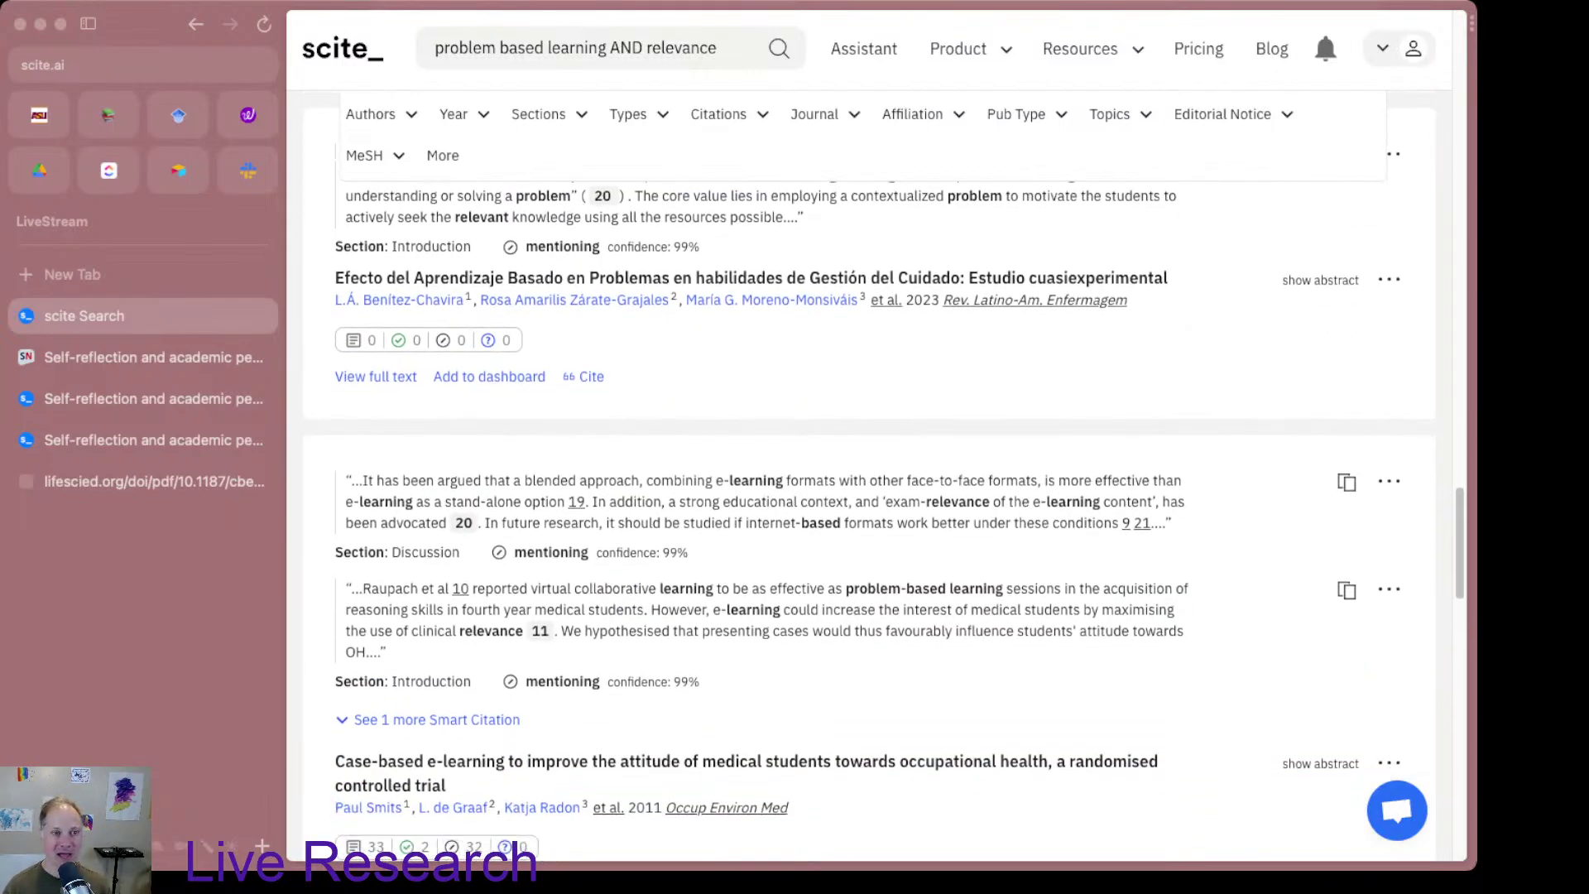
{"action": "scroll", "coordinate": [869, 474], "scroll_direction": "down", "scroll_amount": 1}
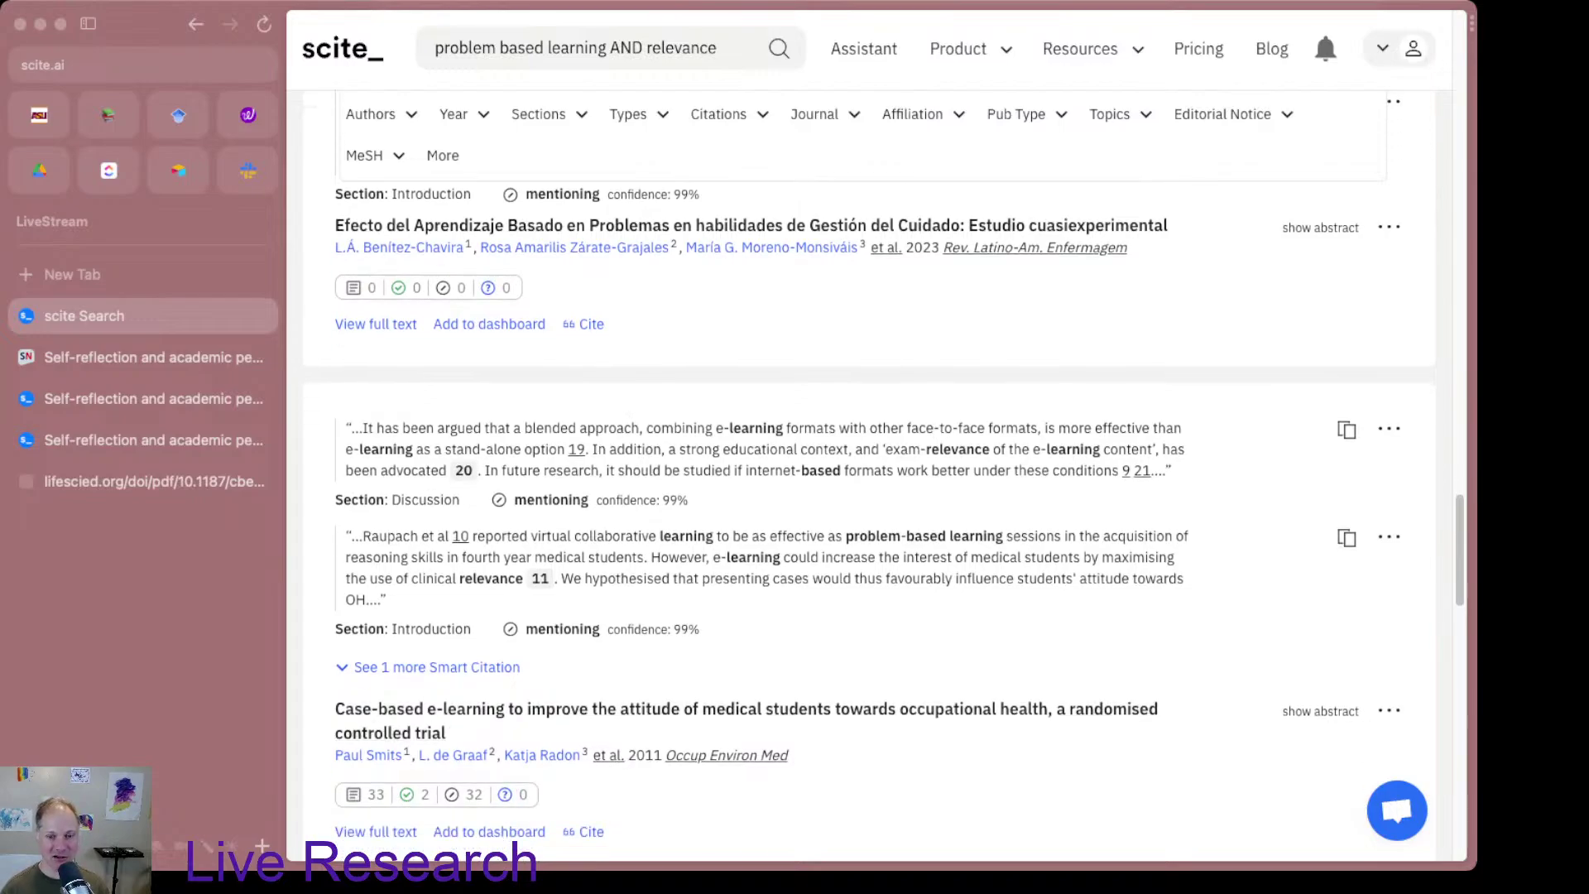
{"action": "scroll", "coordinate": [869, 493], "scroll_direction": "down", "scroll_amount": 3}
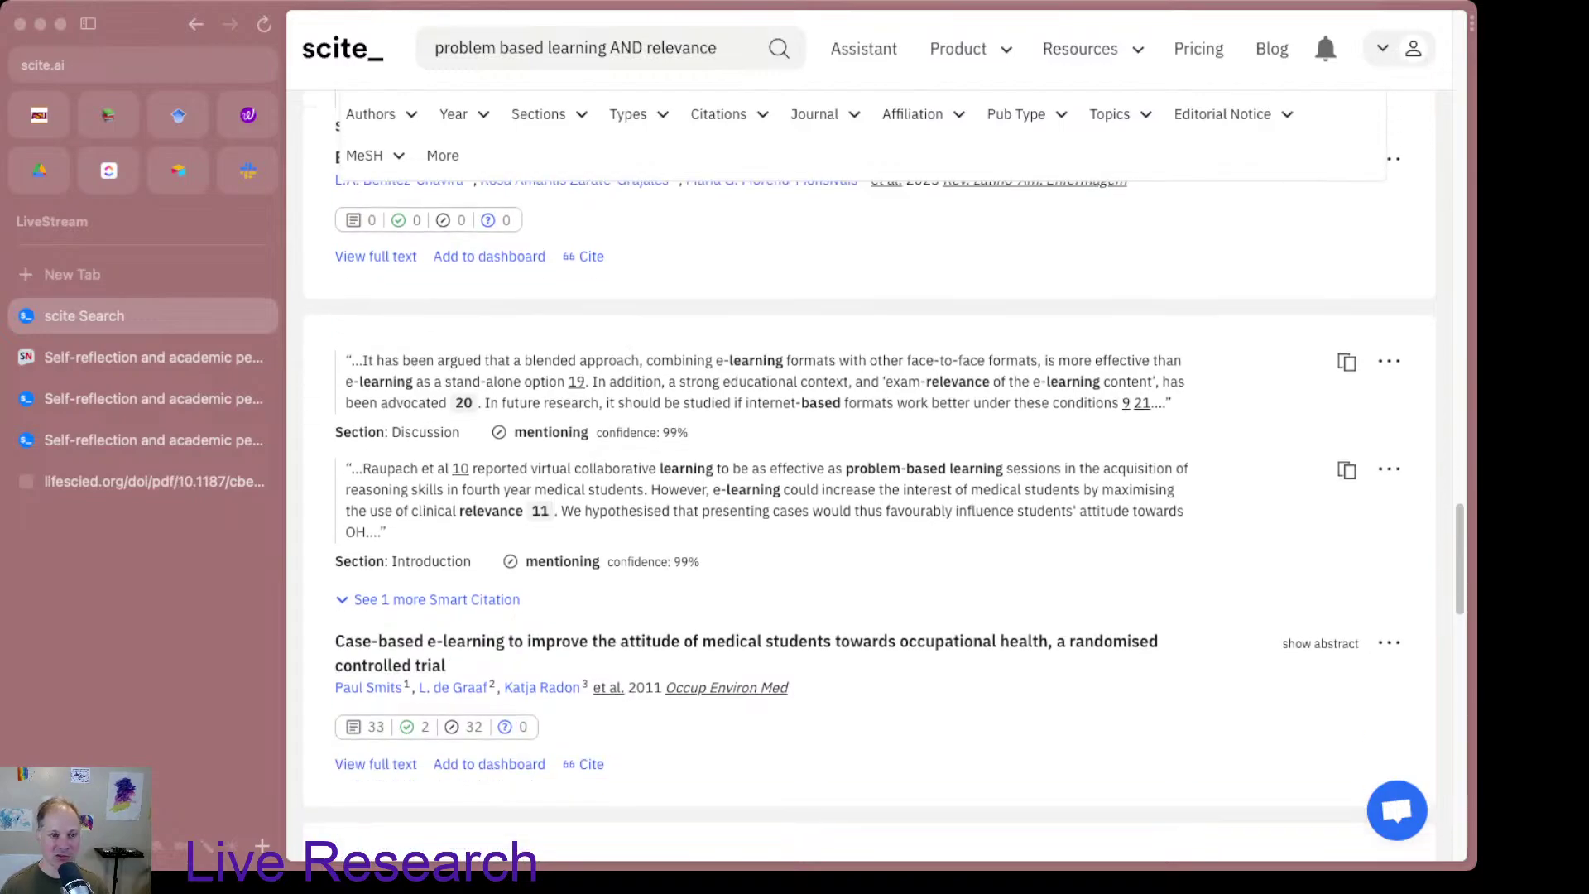
{"action": "scroll", "coordinate": [869, 492], "scroll_direction": "down", "scroll_amount": 1}
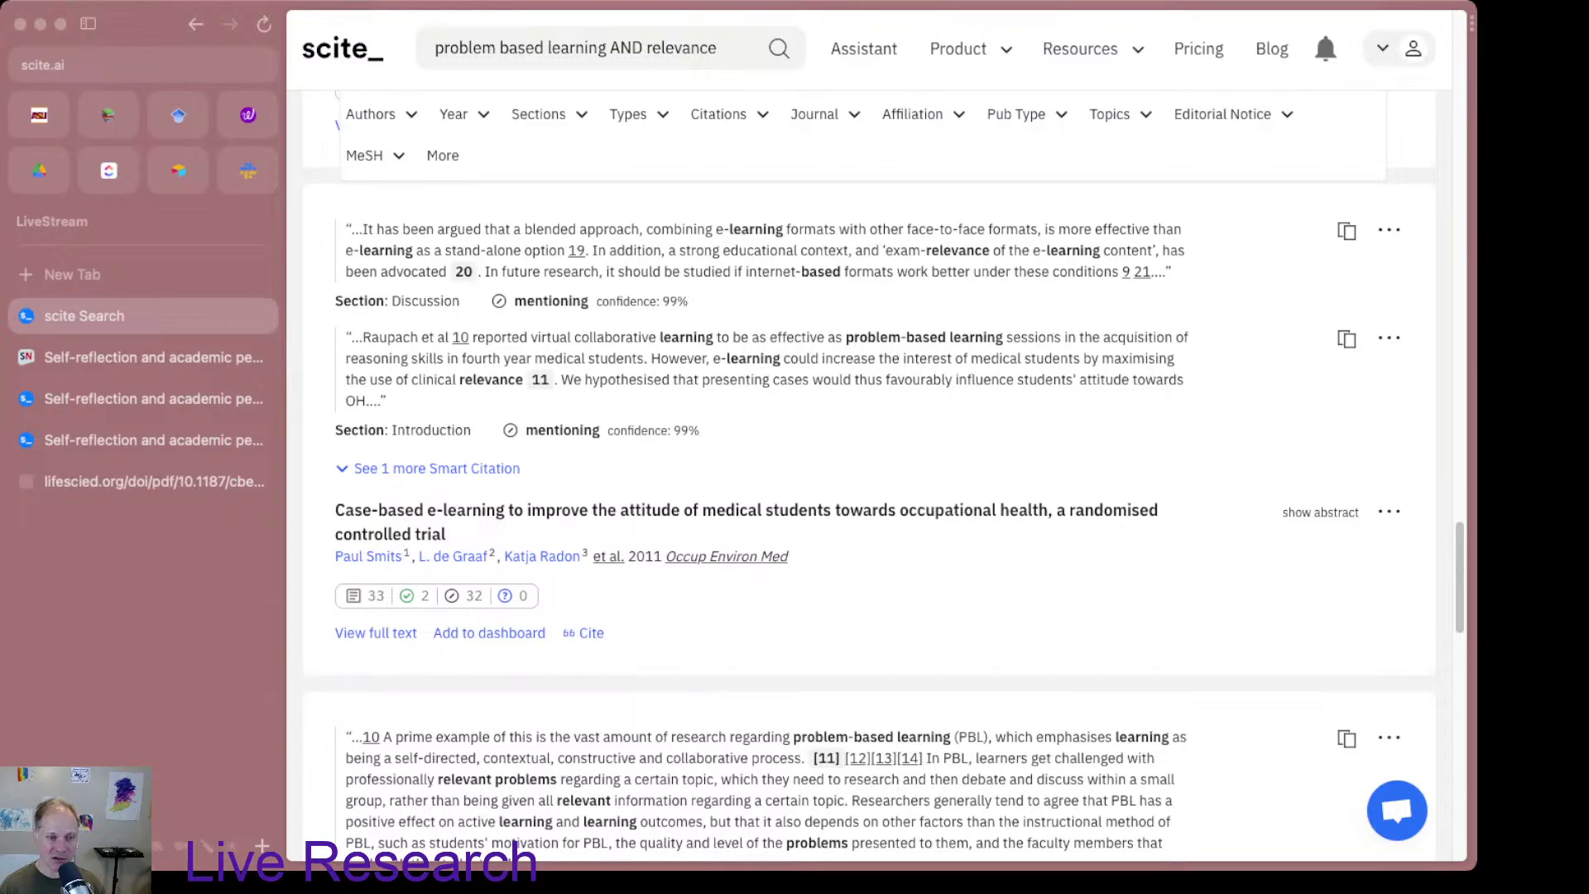
{"action": "scroll", "coordinate": [869, 497], "scroll_direction": "down", "scroll_amount": 3}
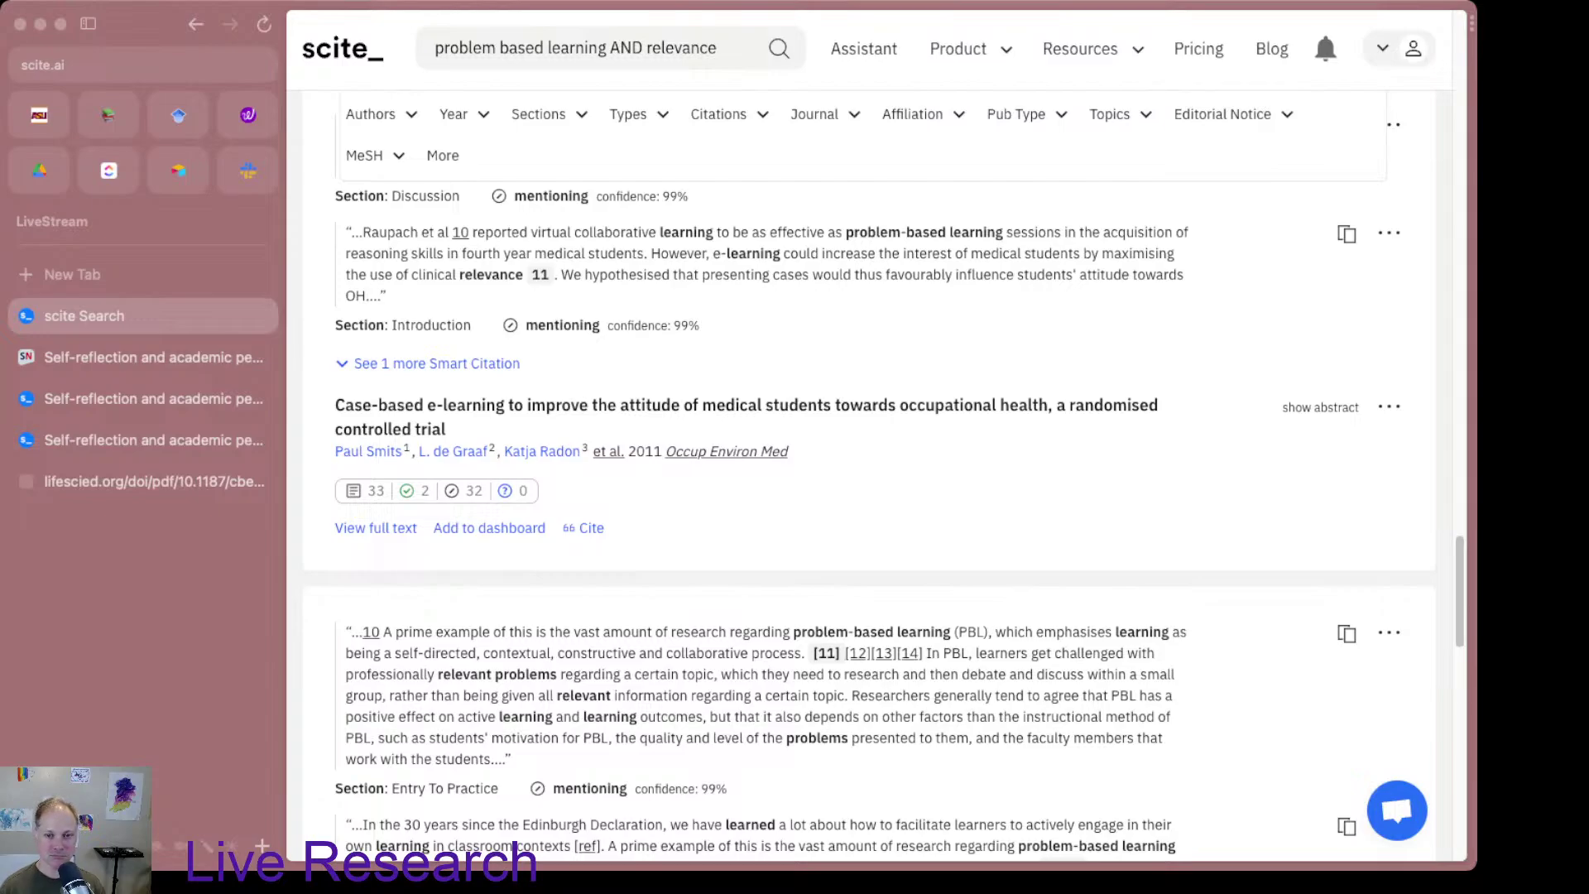
{"action": "scroll", "coordinate": [868, 519], "scroll_direction": "down", "scroll_amount": 2}
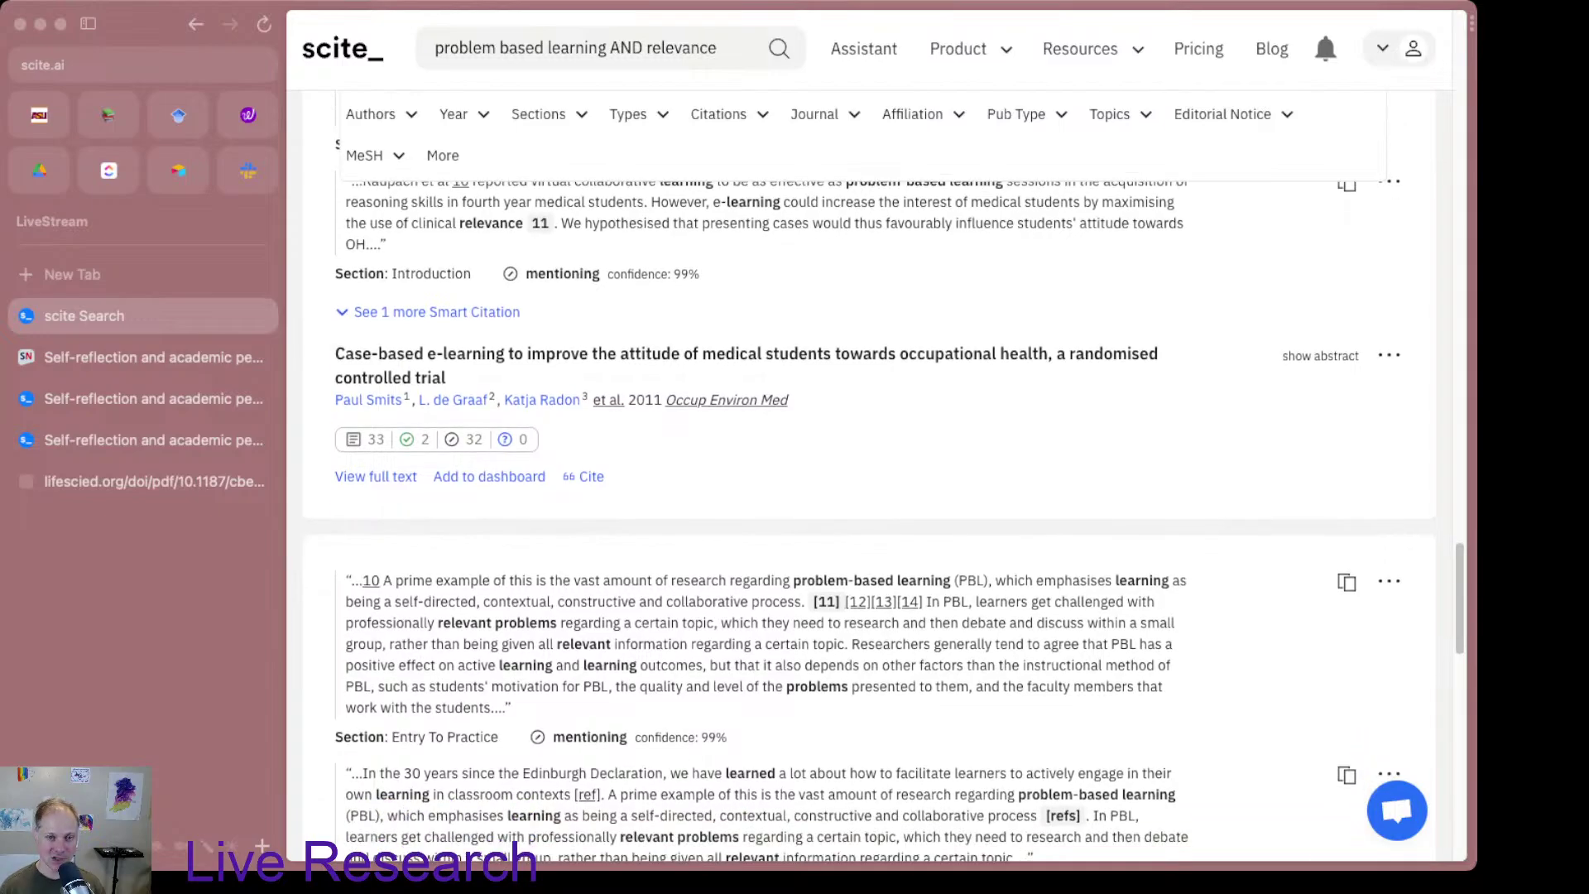
{"action": "scroll", "coordinate": [869, 520], "scroll_direction": "down", "scroll_amount": 5}
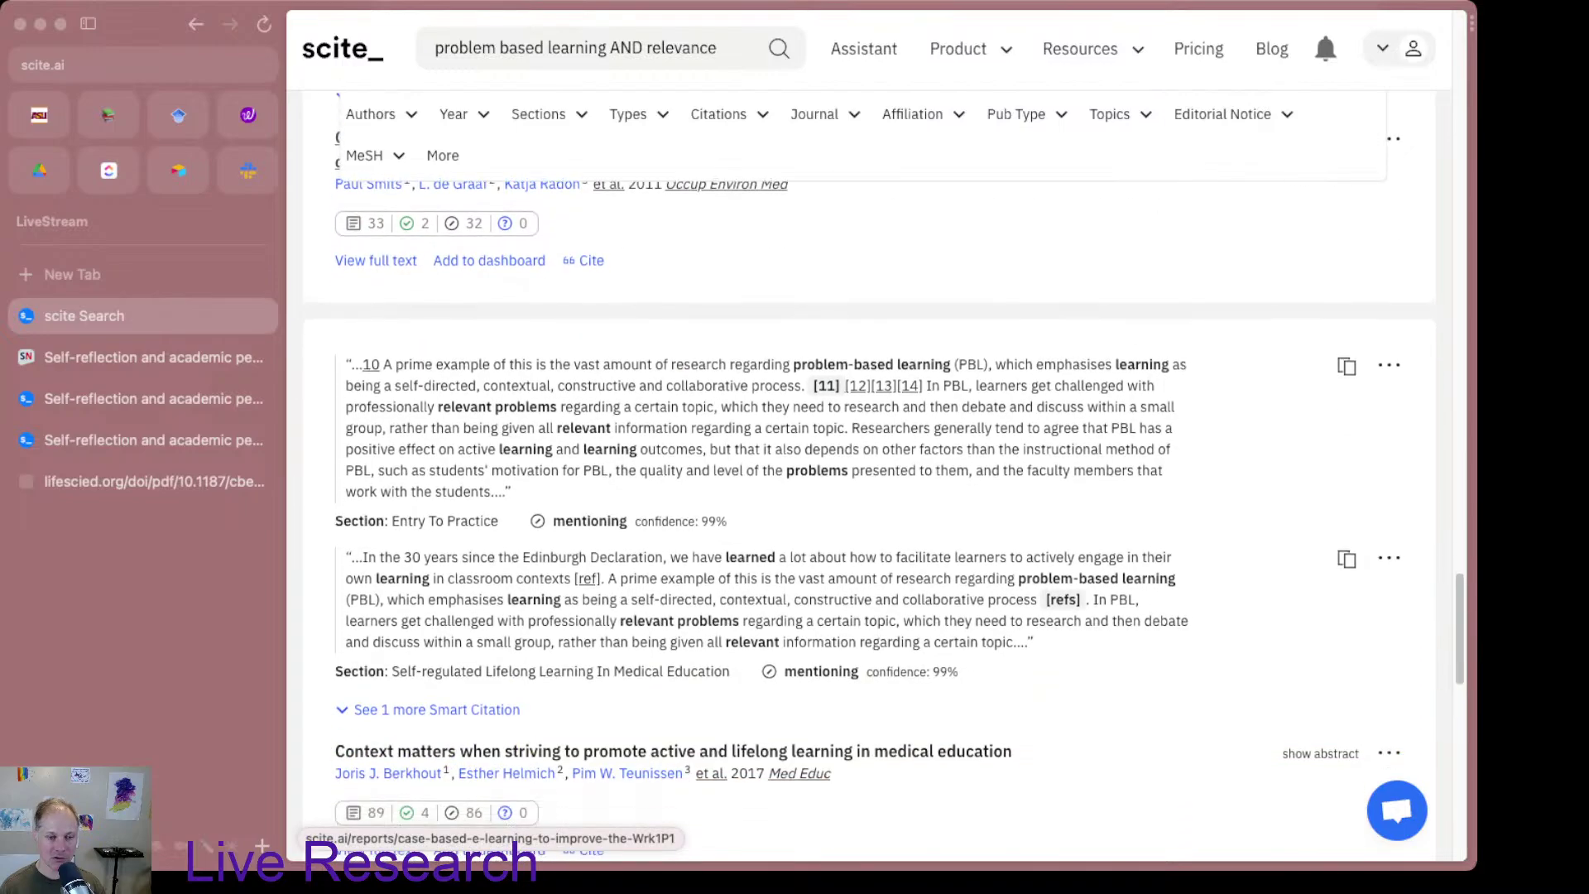
{"action": "scroll", "coordinate": [869, 519], "scroll_direction": "down", "scroll_amount": 2}
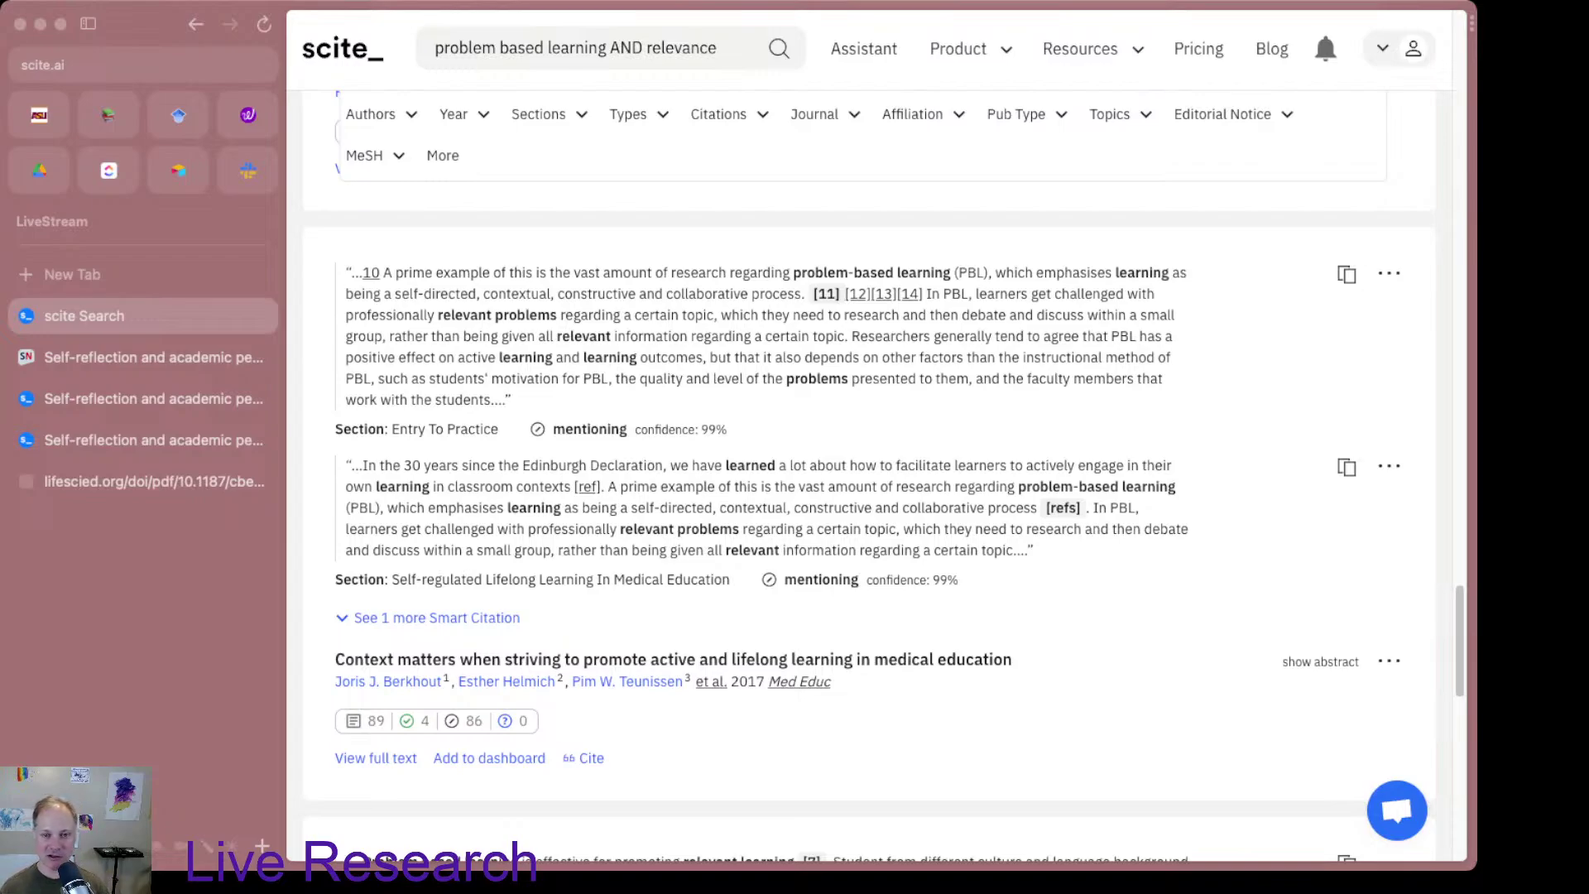
{"action": "left_click_drag", "start_coordinate": [969, 294], "coordinate": [694, 336]}
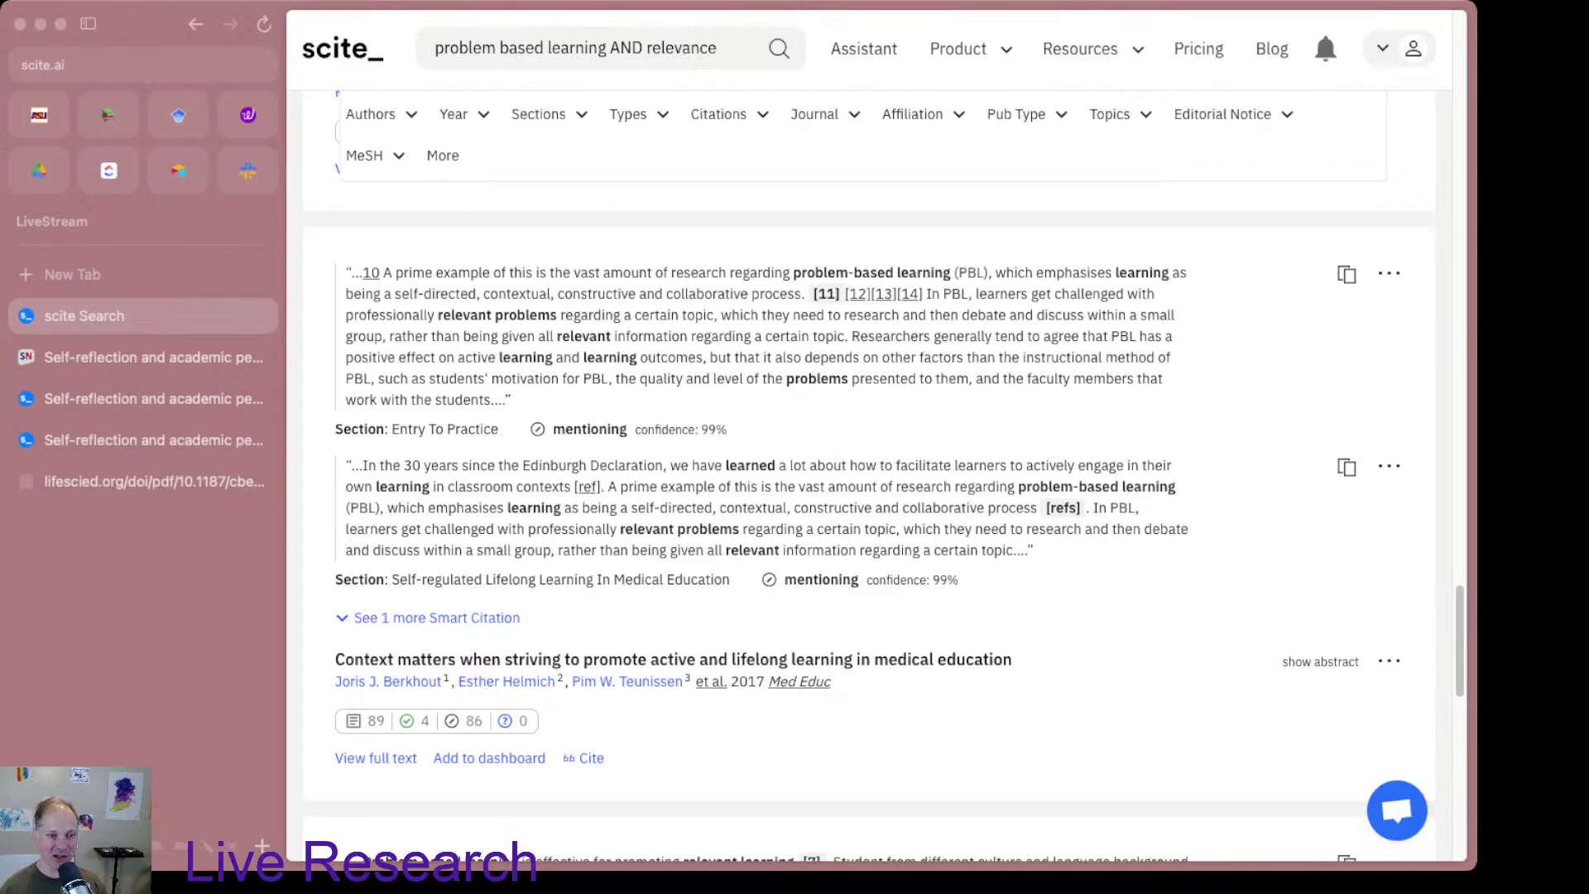
{"action": "scroll", "coordinate": [869, 486], "scroll_direction": "up", "scroll_amount": 1}
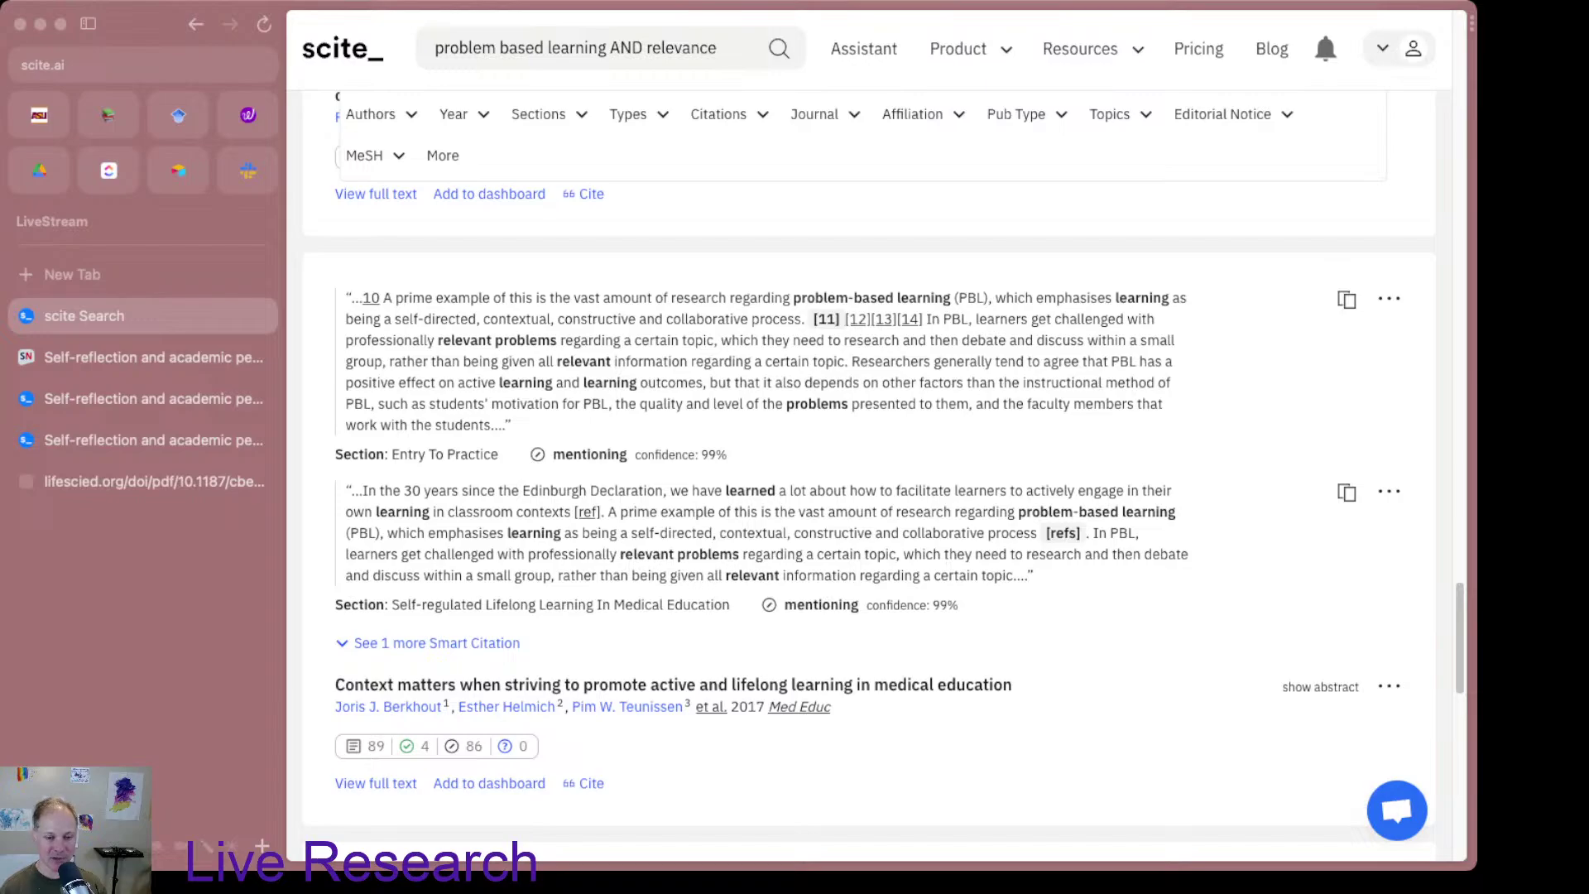
Step: Open the scite report for 'Context matters when striving to promote active and lifelong learning in medical education' in a background tab
{"action": "scroll", "coordinate": [868, 467], "scroll_direction": "down", "scroll_amount": 2}
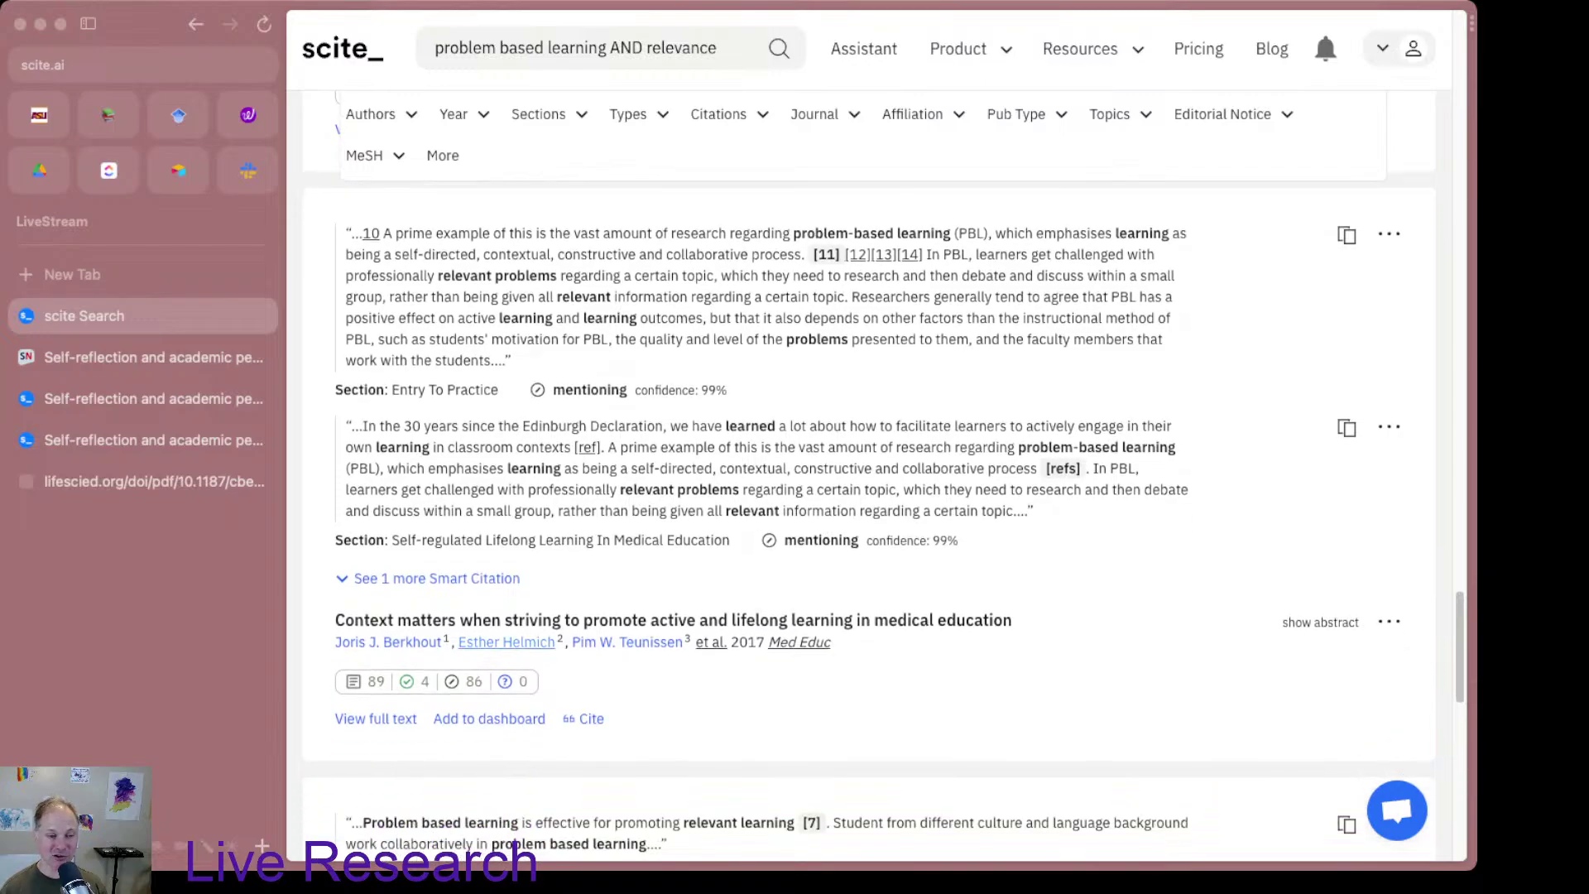
{"action": "scroll", "coordinate": [869, 467], "scroll_direction": "down", "scroll_amount": 1}
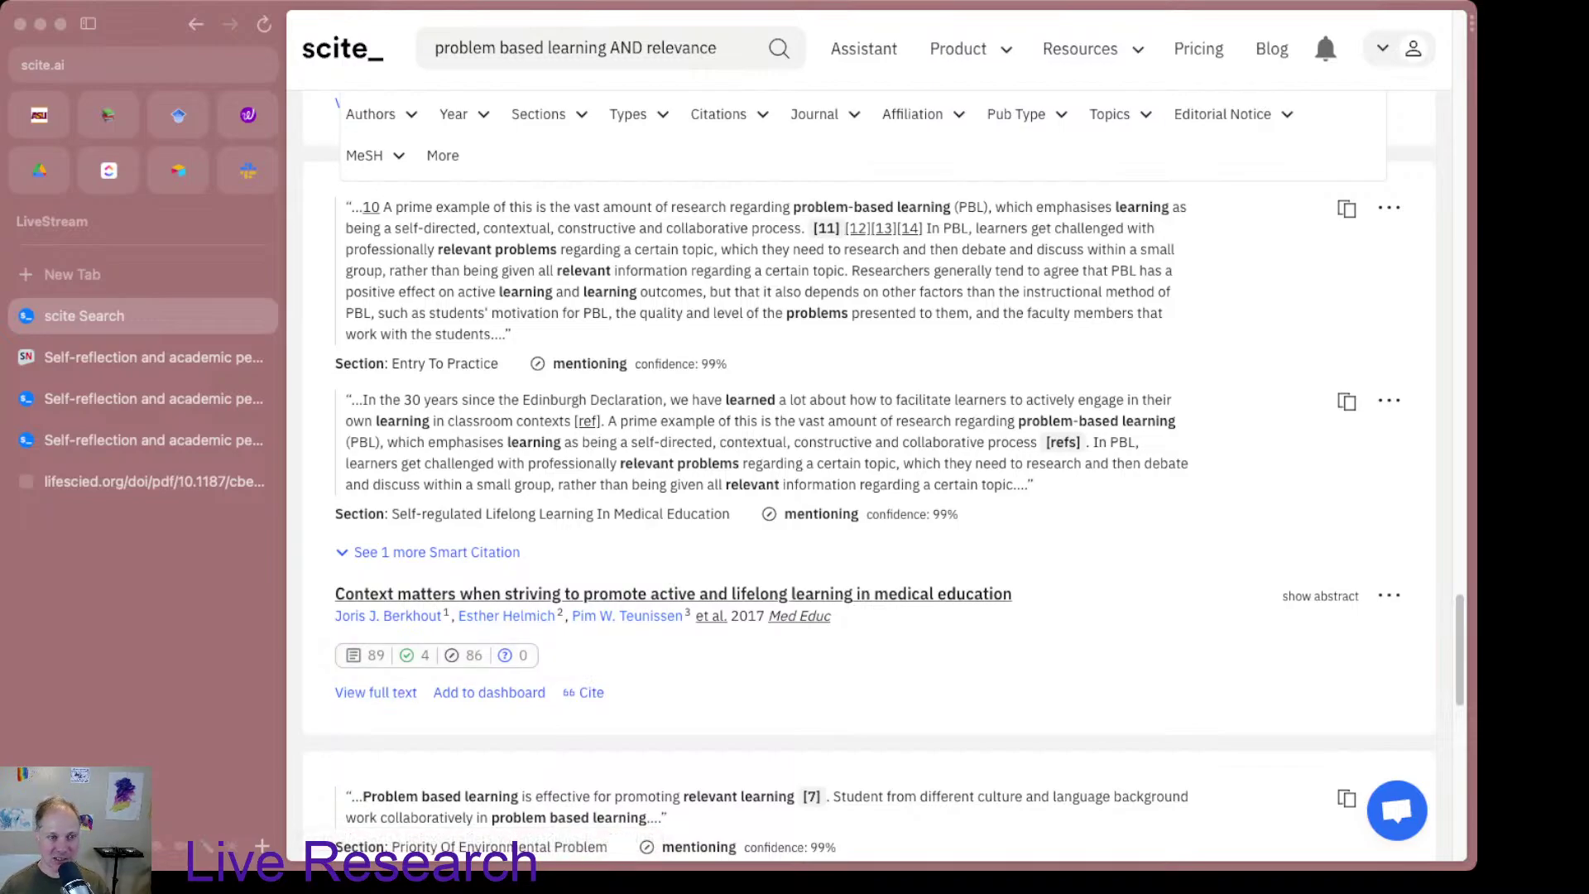
{"action": "scroll", "coordinate": [661, 596], "scroll_direction": "up", "scroll_amount": 2}
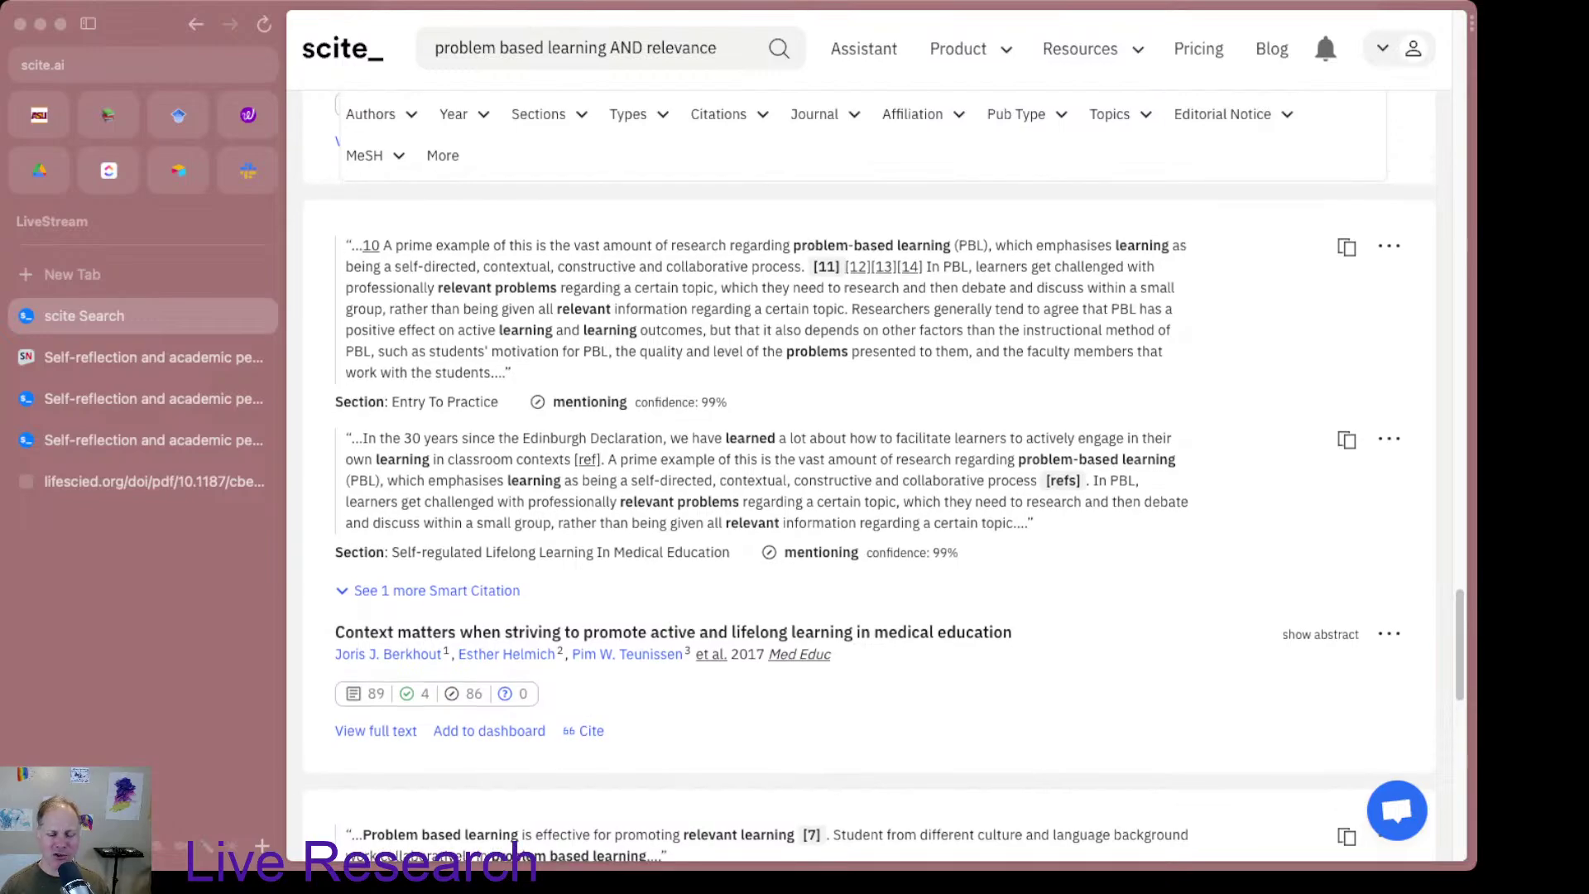
{"action": "scroll", "coordinate": [869, 477], "scroll_direction": "down", "scroll_amount": 2}
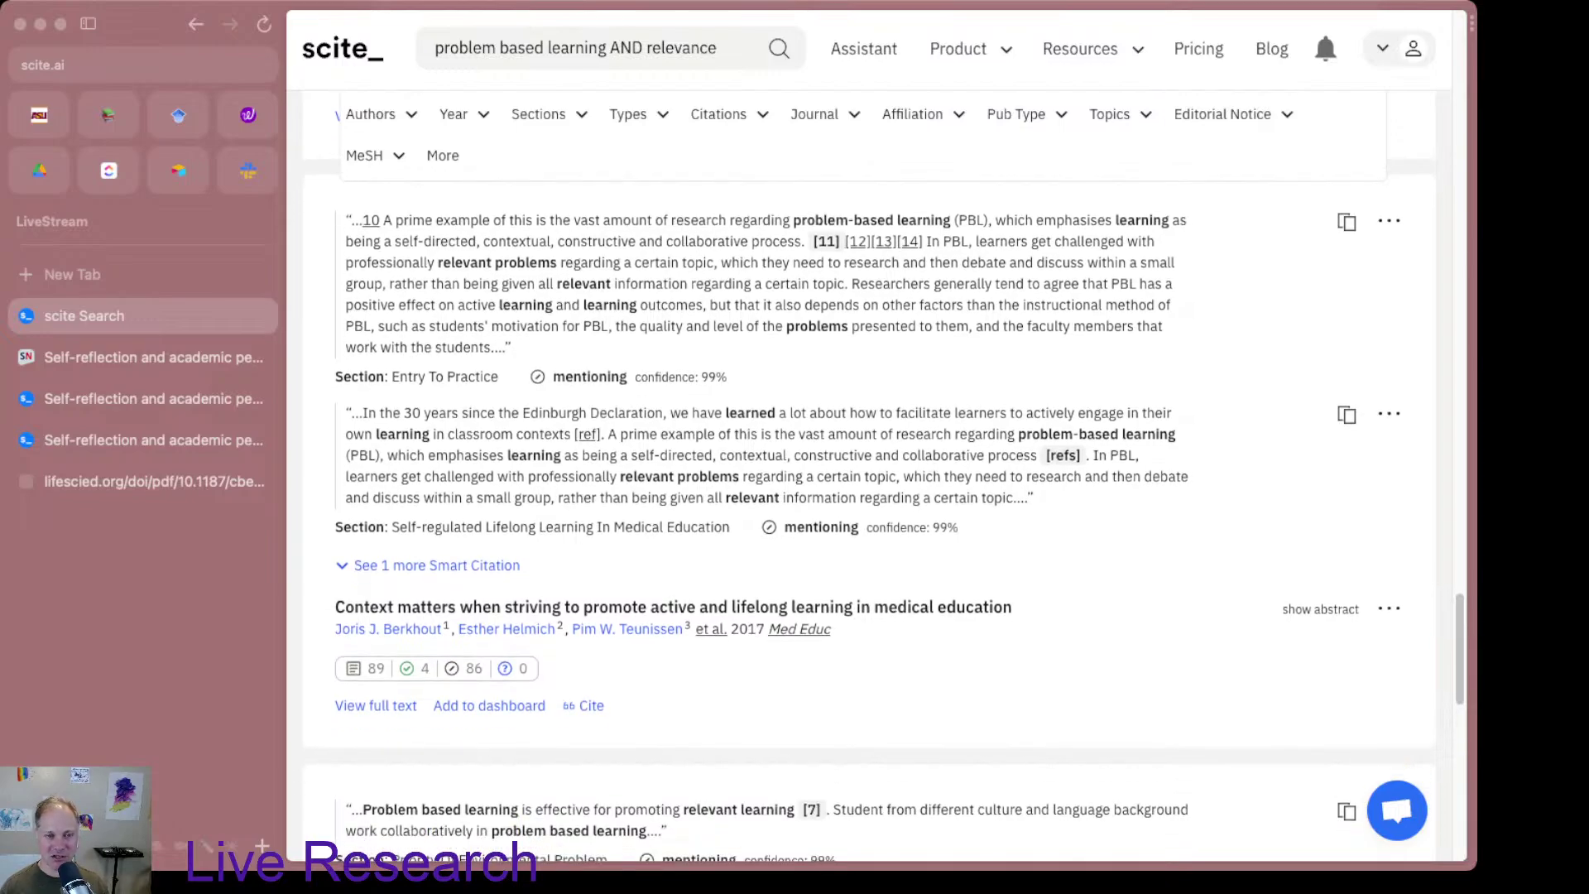
{"action": "scroll", "coordinate": [869, 492], "scroll_direction": "up", "scroll_amount": 1}
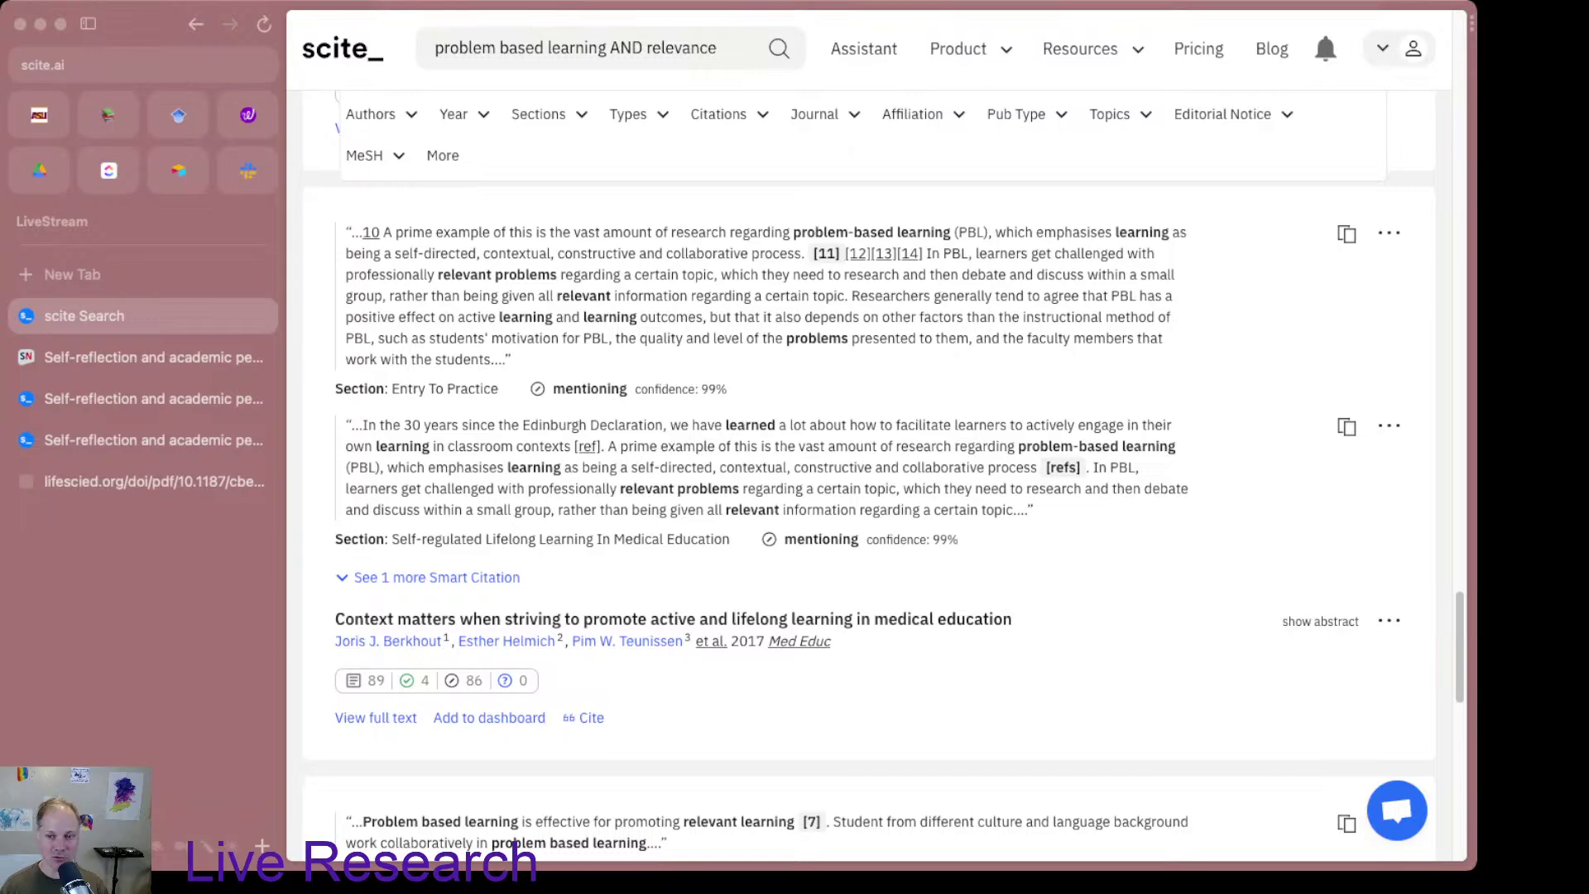
{"action": "left_click", "coordinate": [1347, 234]}
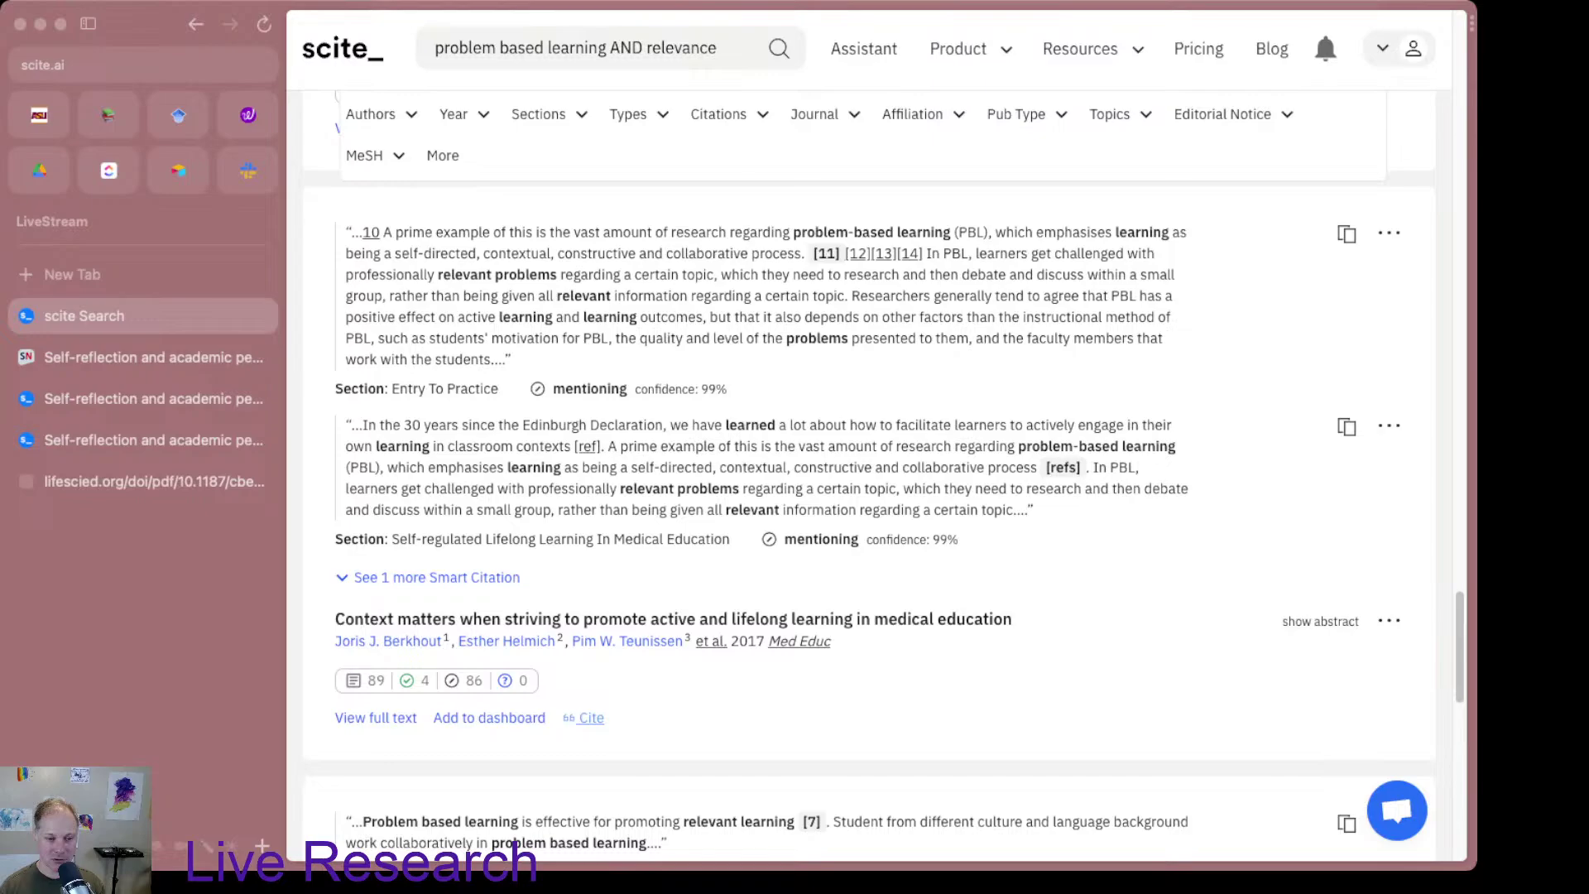
{"action": "triple_click", "coordinate": [662, 619]}
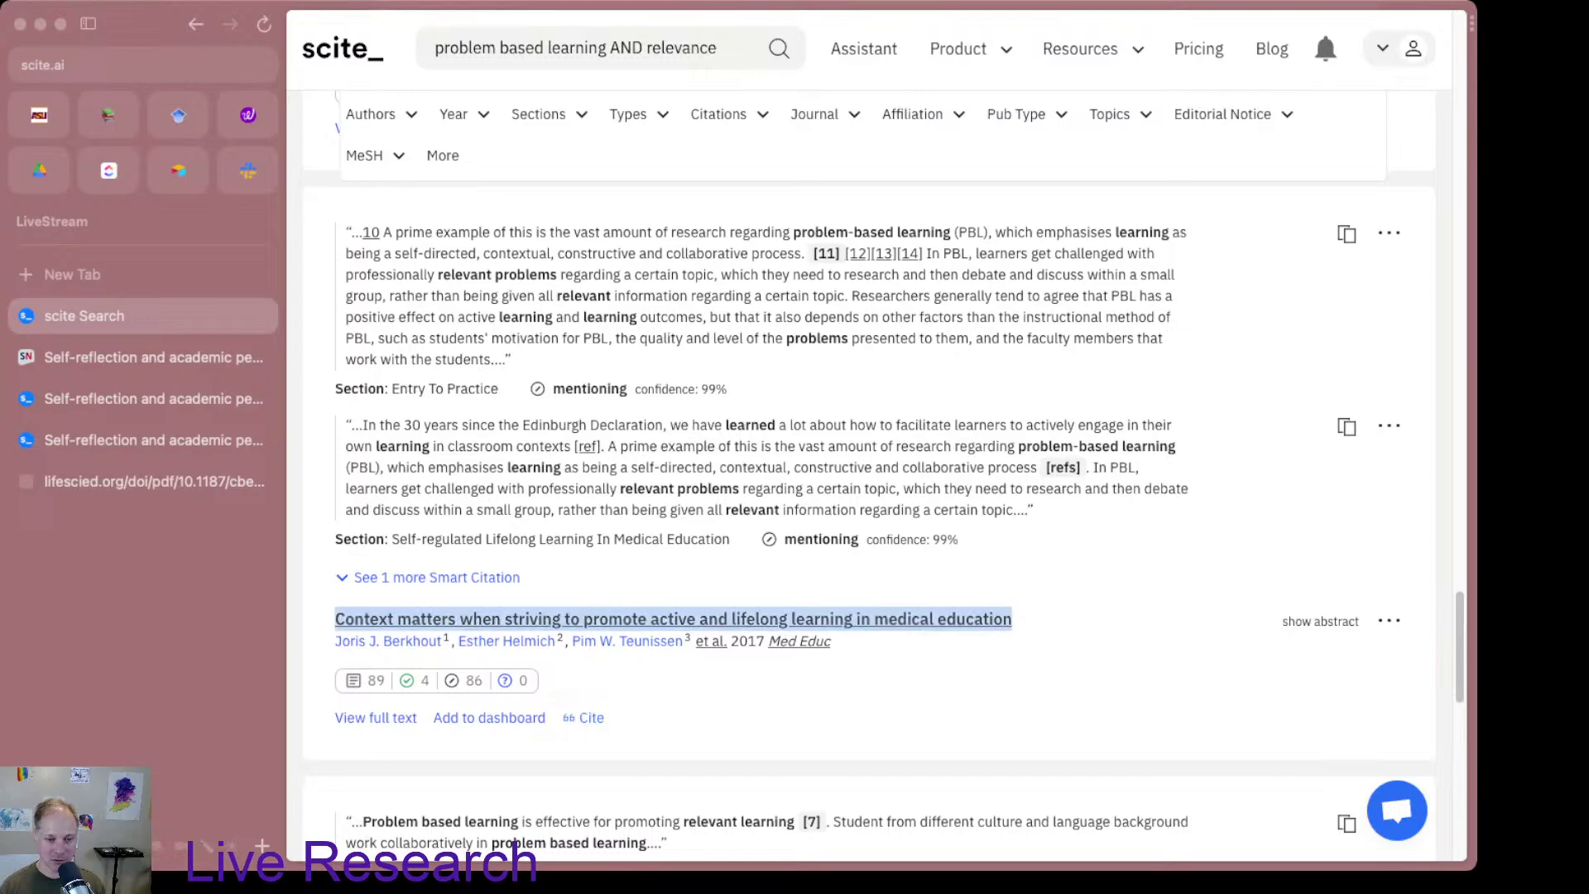
{"action": "key", "text": "super+Return"}
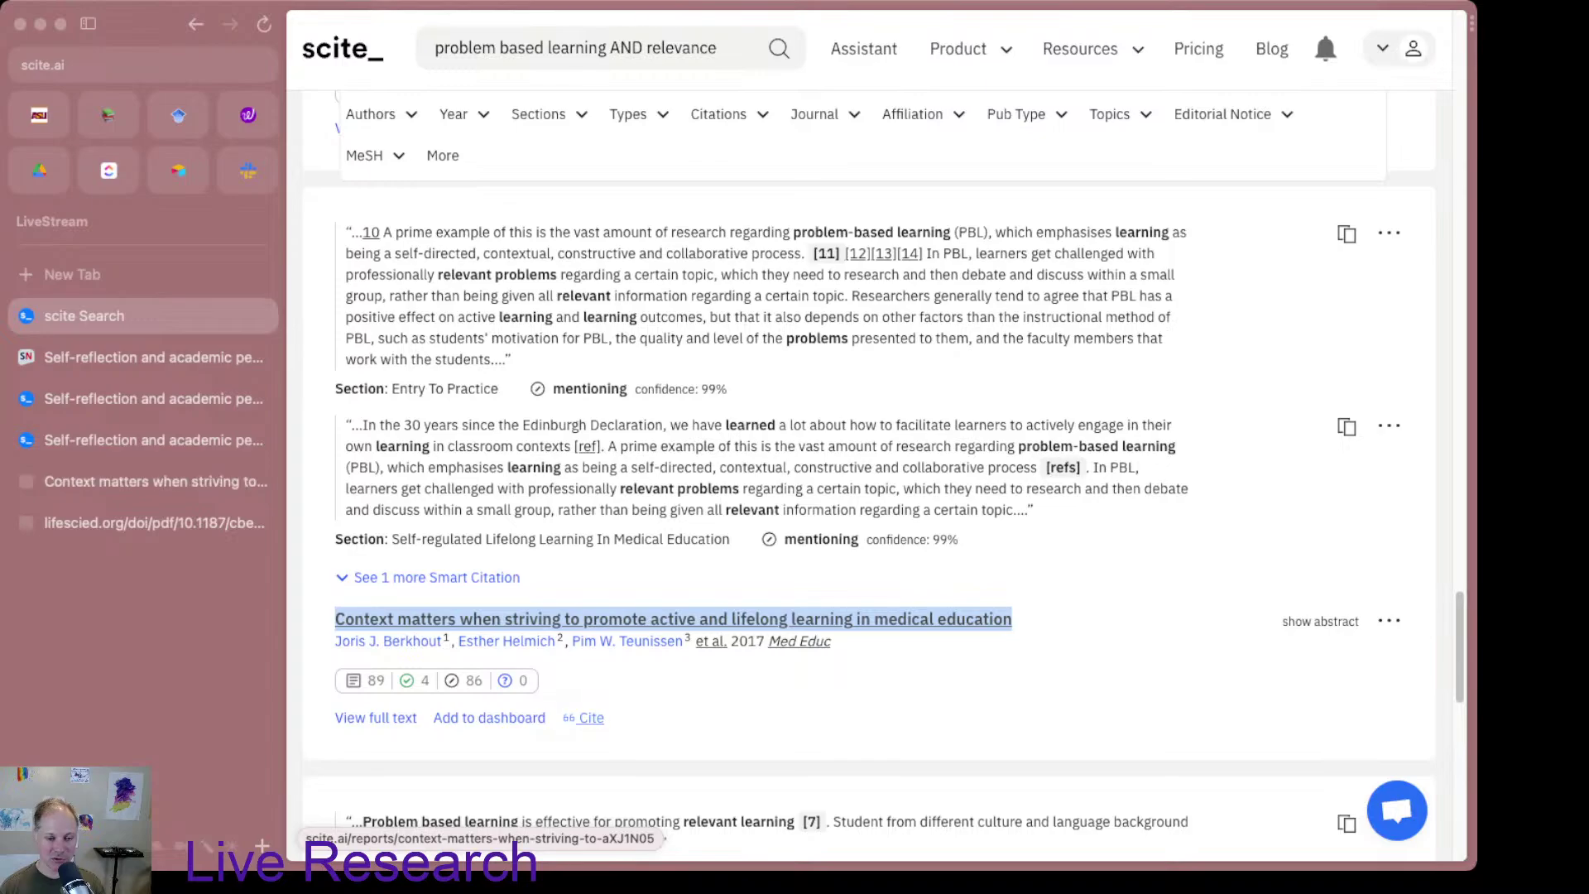
Step: Copy that paper's APA citation and add it to the Obsidian daily note as a To Do bullet, preceded by 'read'
{"action": "left_click", "coordinate": [591, 717]}
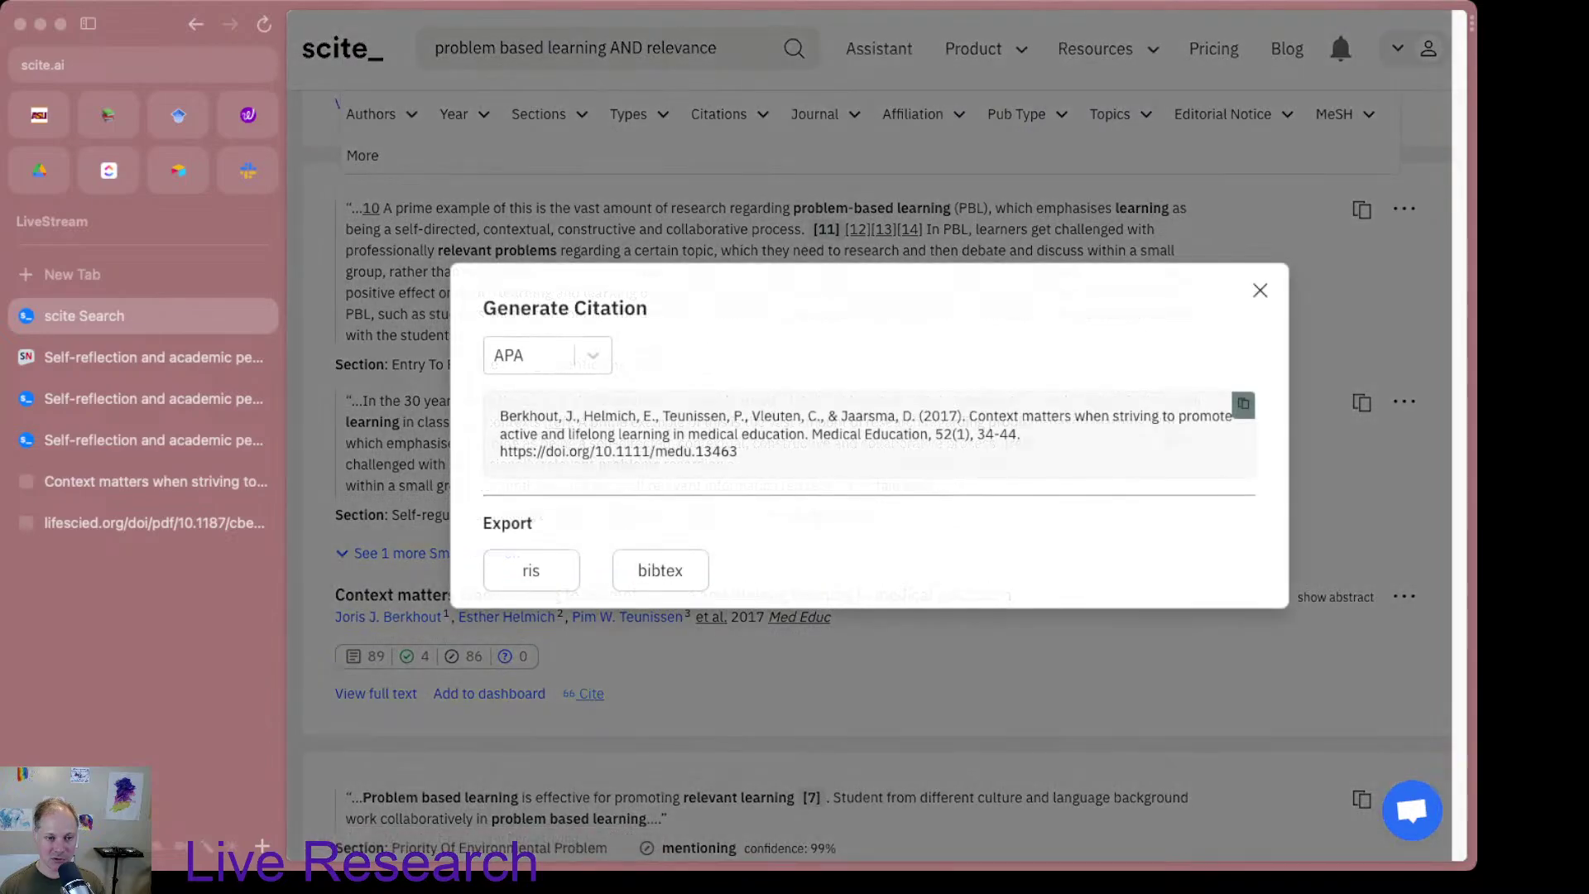
{"action": "left_click", "coordinate": [1243, 403]}
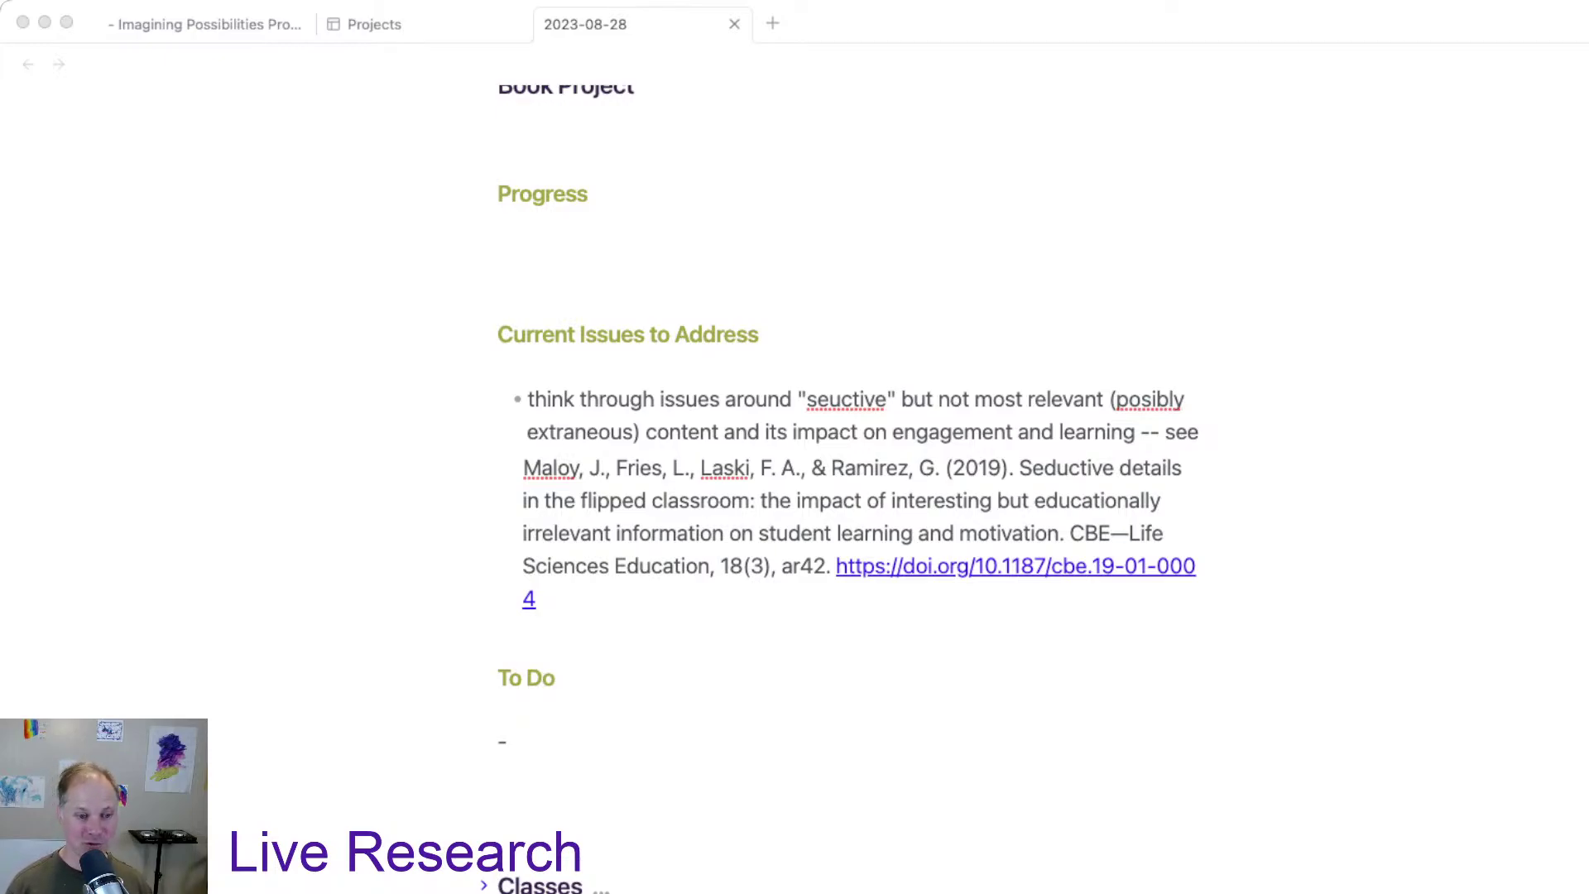
{"action": "left_click", "coordinate": [507, 741]}
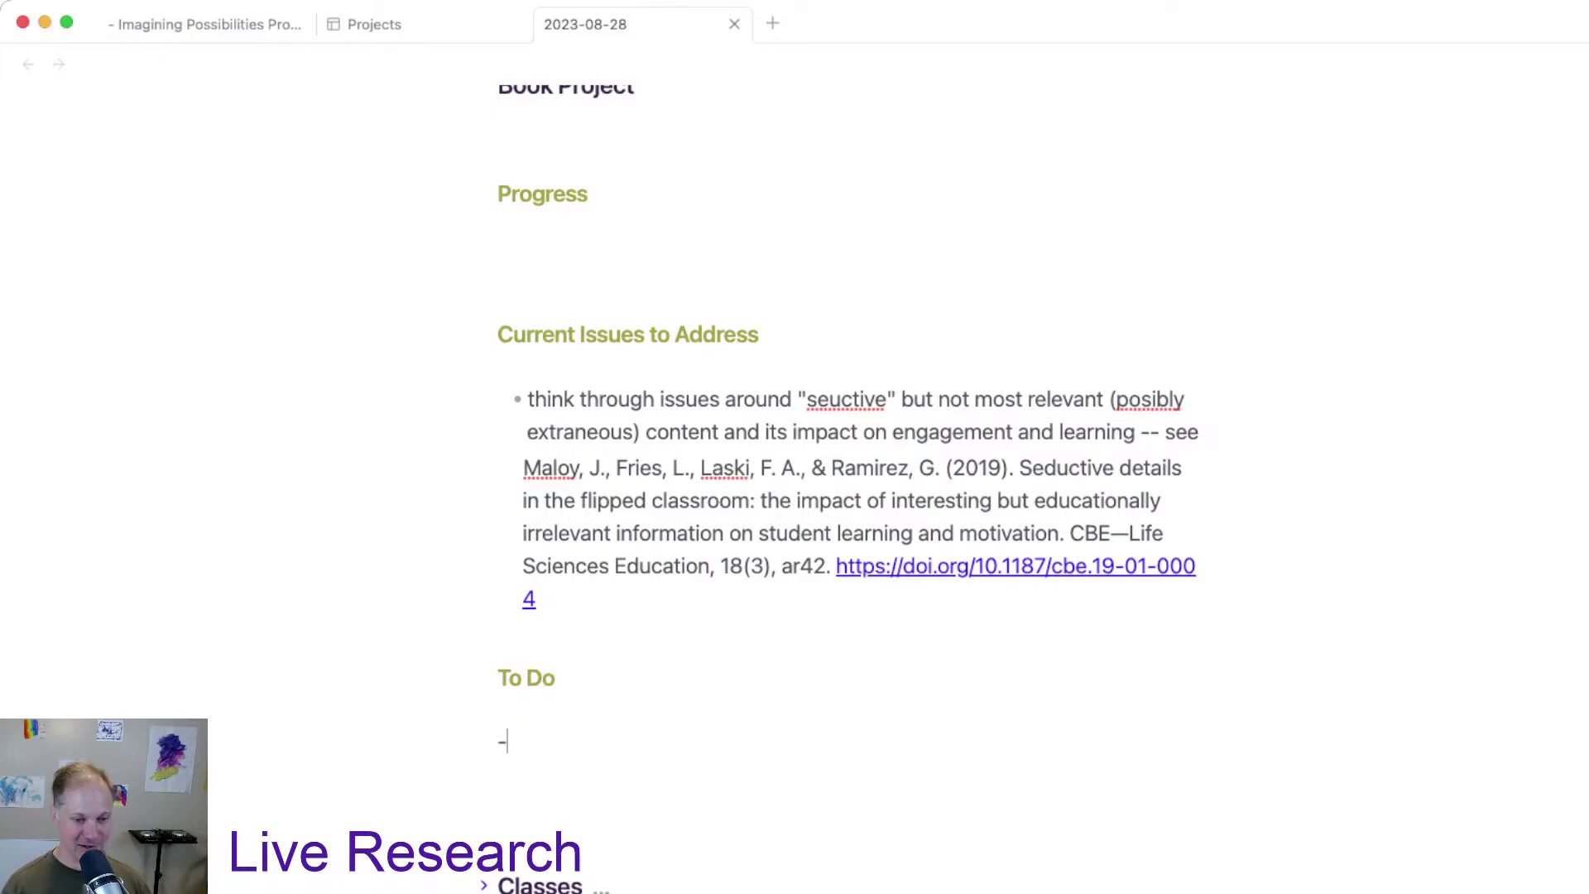
{"action": "key", "text": "super+v"}
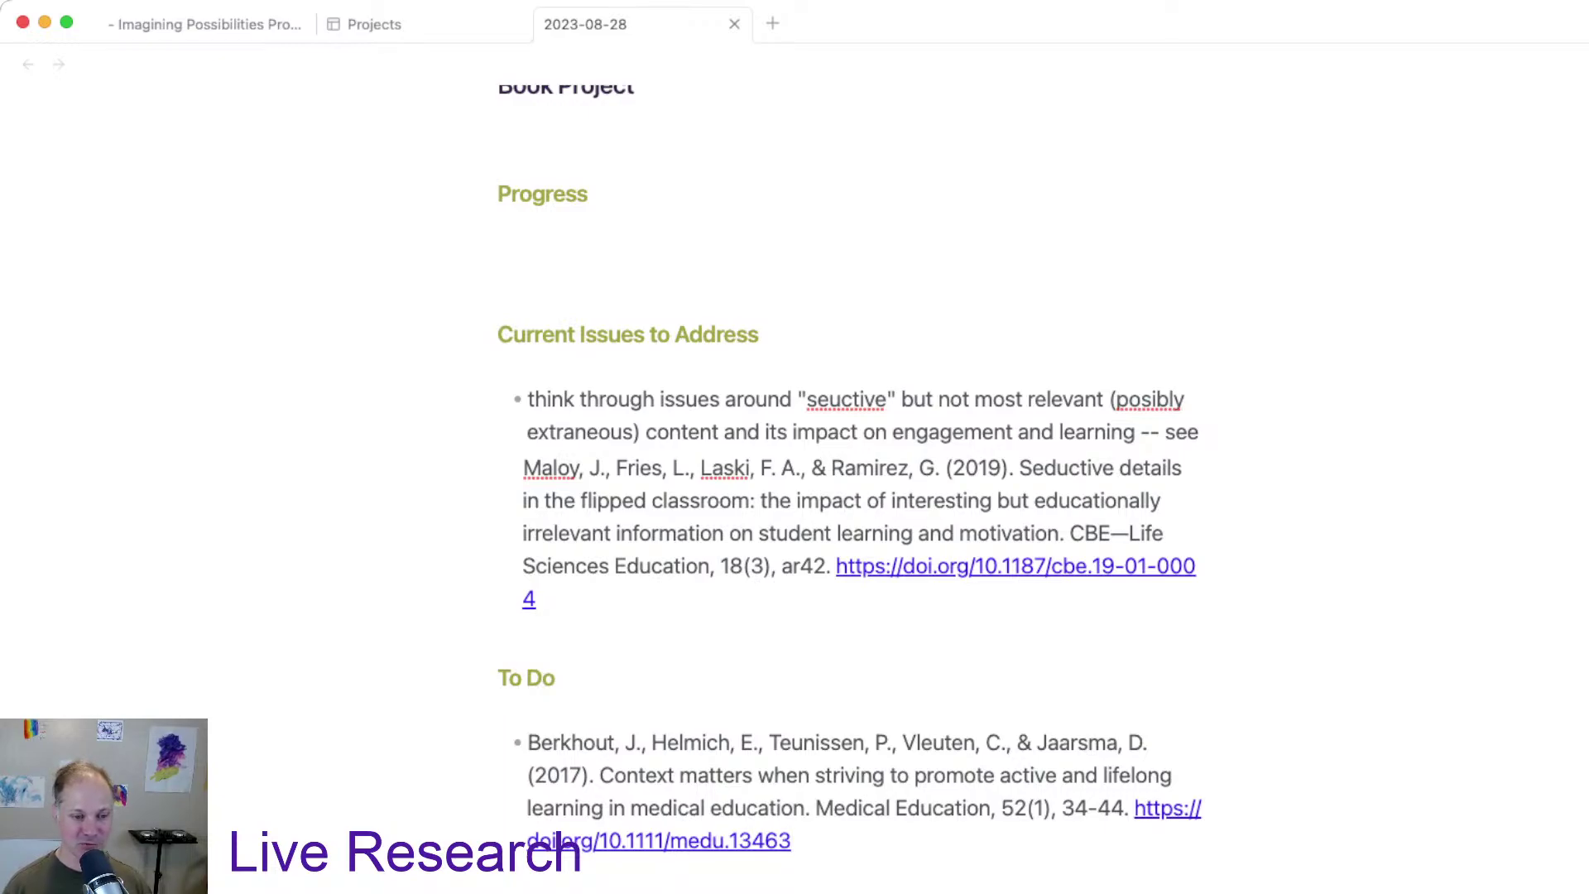
{"action": "left_click", "coordinate": [528, 742]}
{"action": "type", "text": "read"}
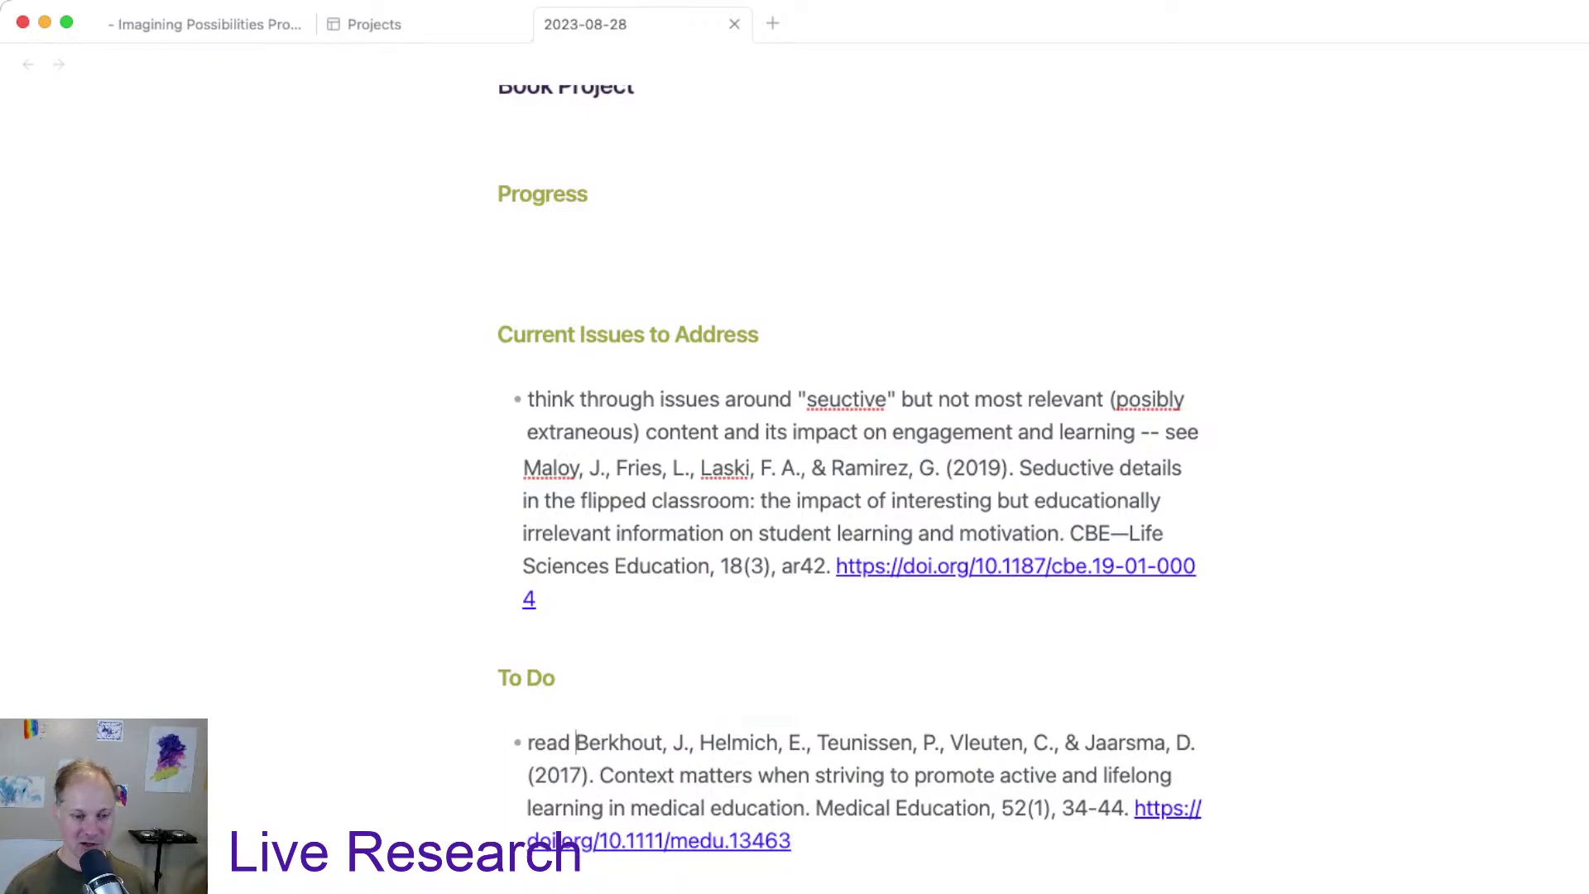
Step: Add the bullet 'for problem based learning info and perspectives' below the reading reference in the To Do list
{"action": "scroll", "coordinate": [850, 469], "scroll_direction": "down", "scroll_amount": 1}
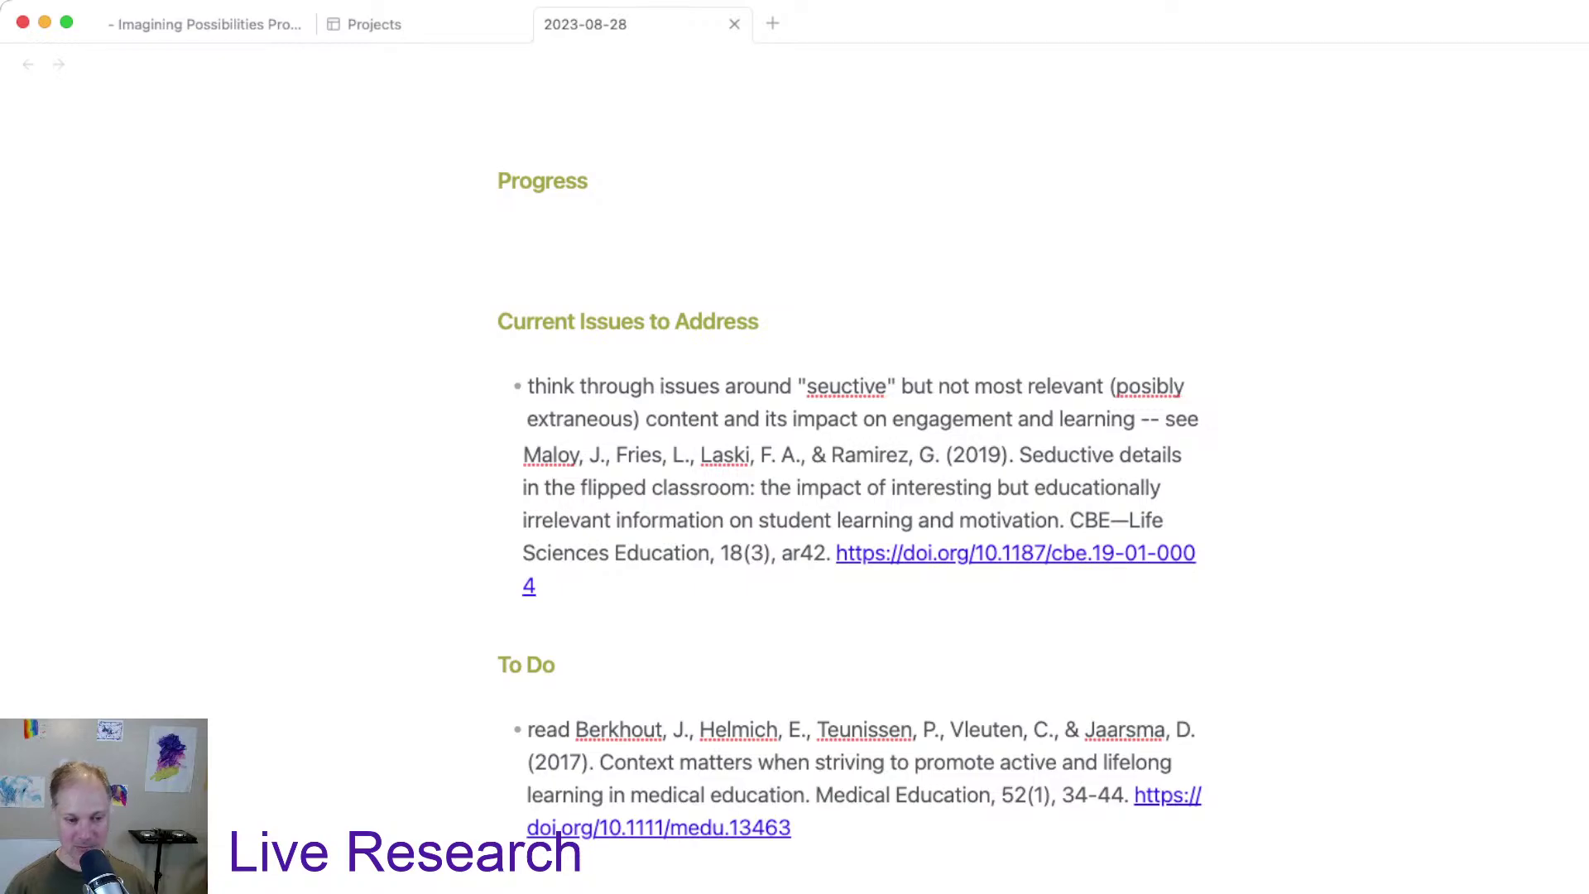
{"action": "key", "text": "super+Down"}
{"action": "key", "text": "Return"}
{"action": "type", "text": "for proble"}
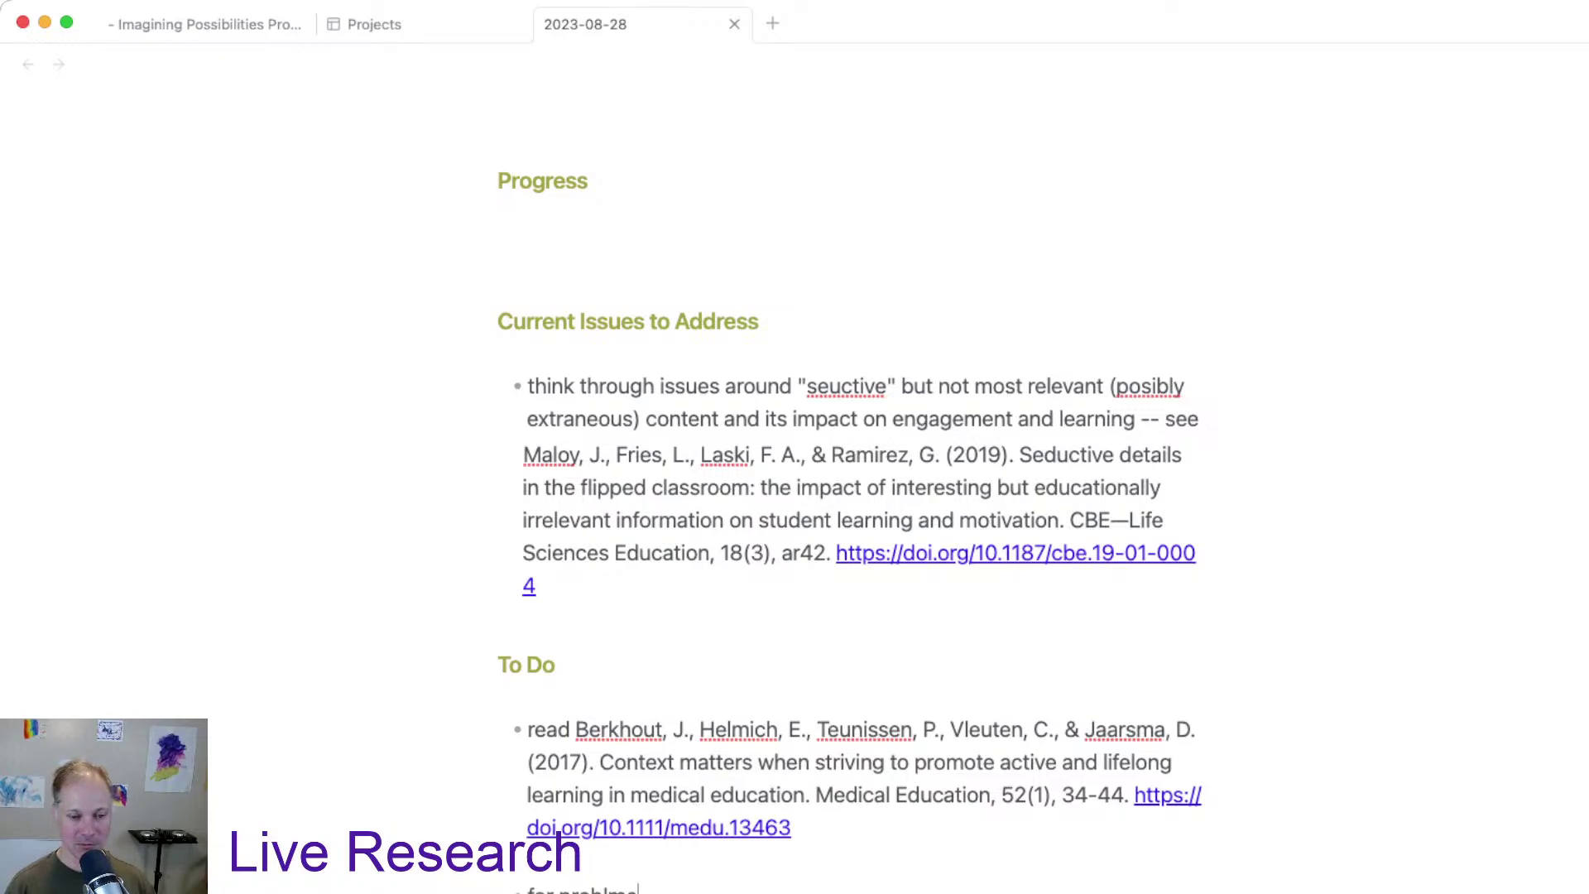
{"action": "type", "text": "m based learning info and perspectiv"}
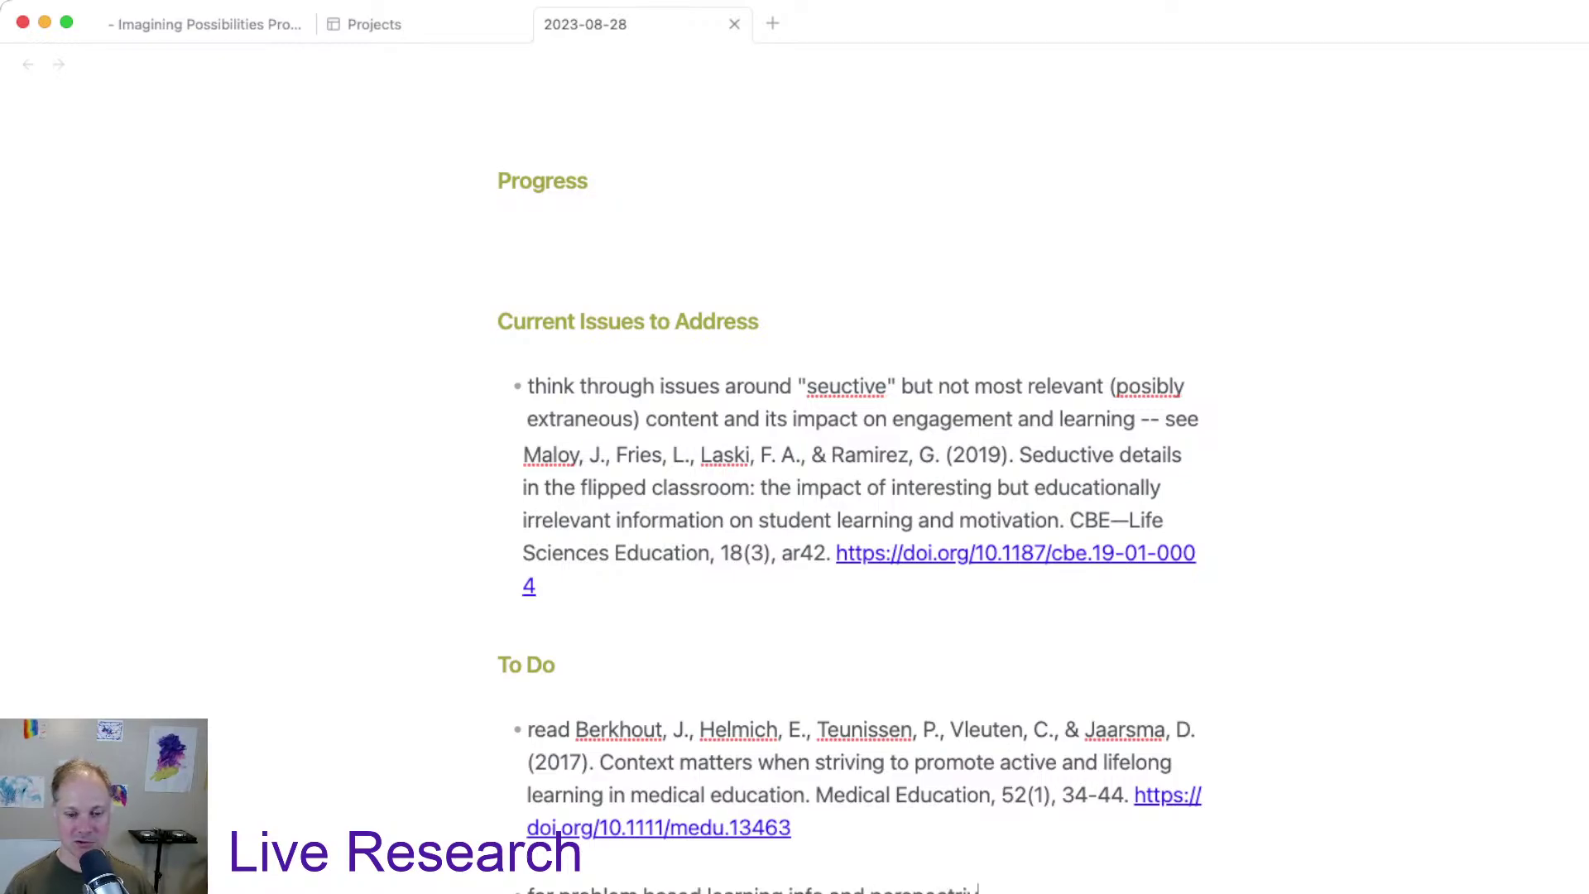
{"action": "type", "text": "es"}
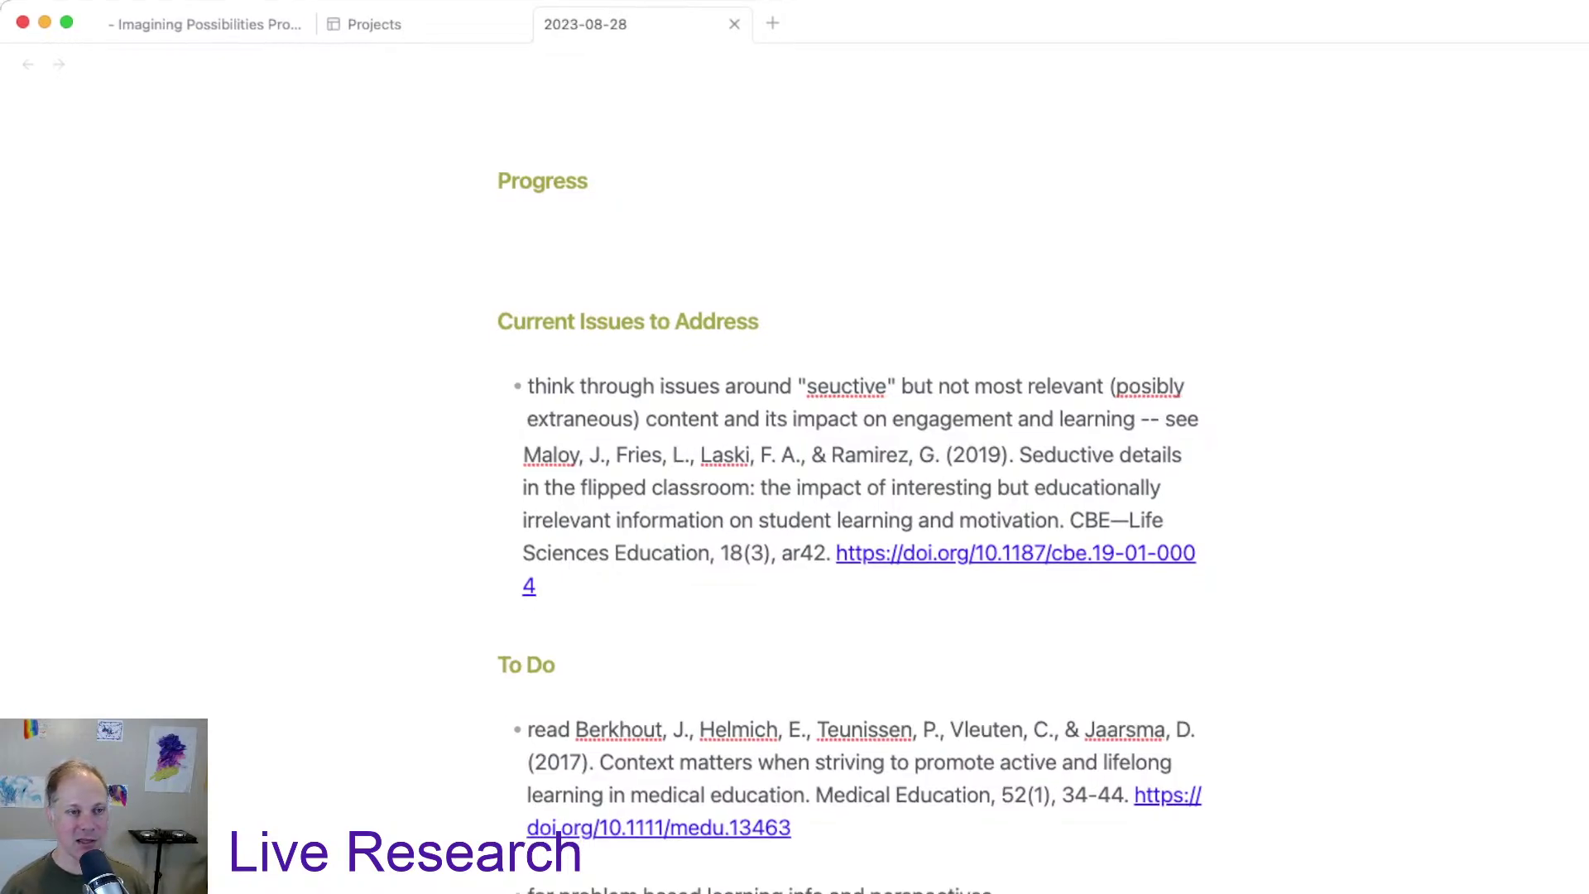
Step: Return to the scite search in the browser, close the citation dialog, and examine the result total and first results page through its end
{"action": "key", "text": "super+Tab"}
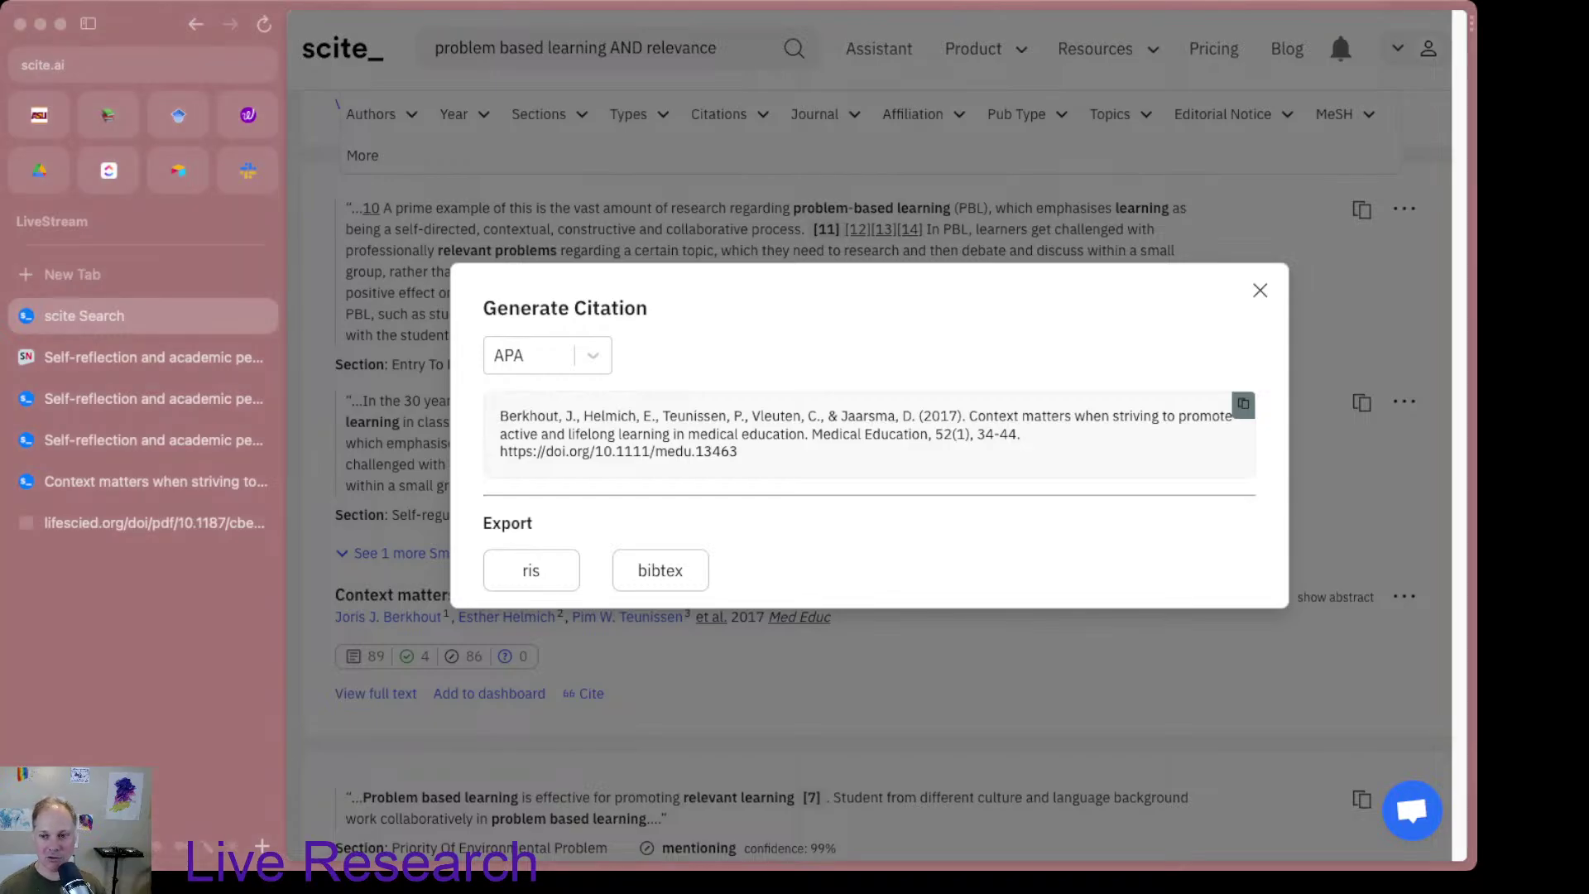
{"action": "key", "text": "Escape"}
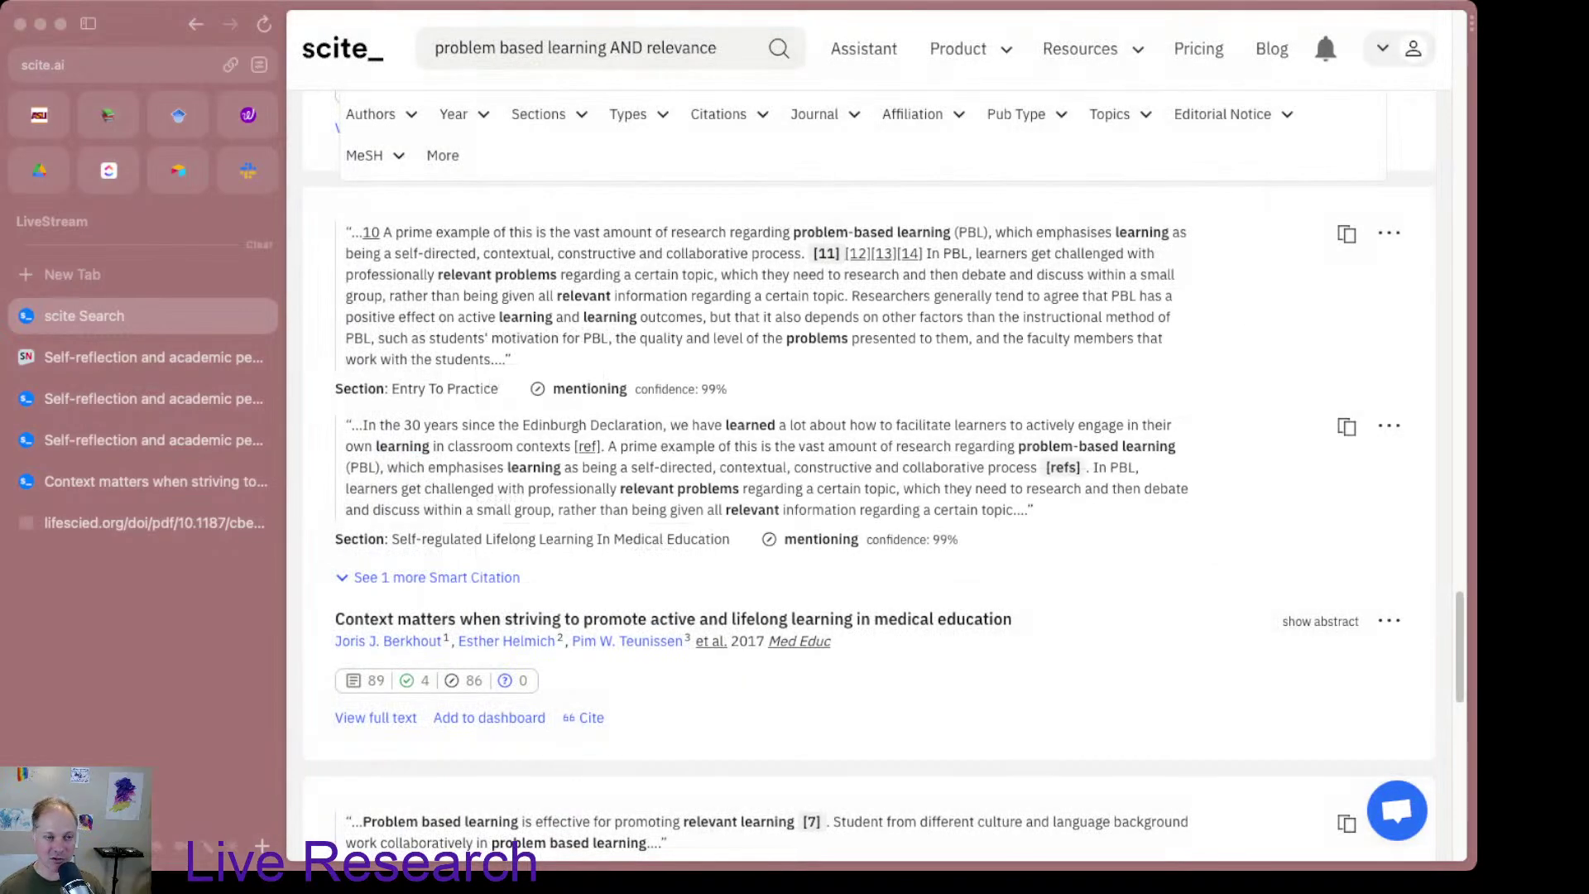
{"action": "scroll", "coordinate": [869, 485], "scroll_direction": "down", "scroll_amount": 3}
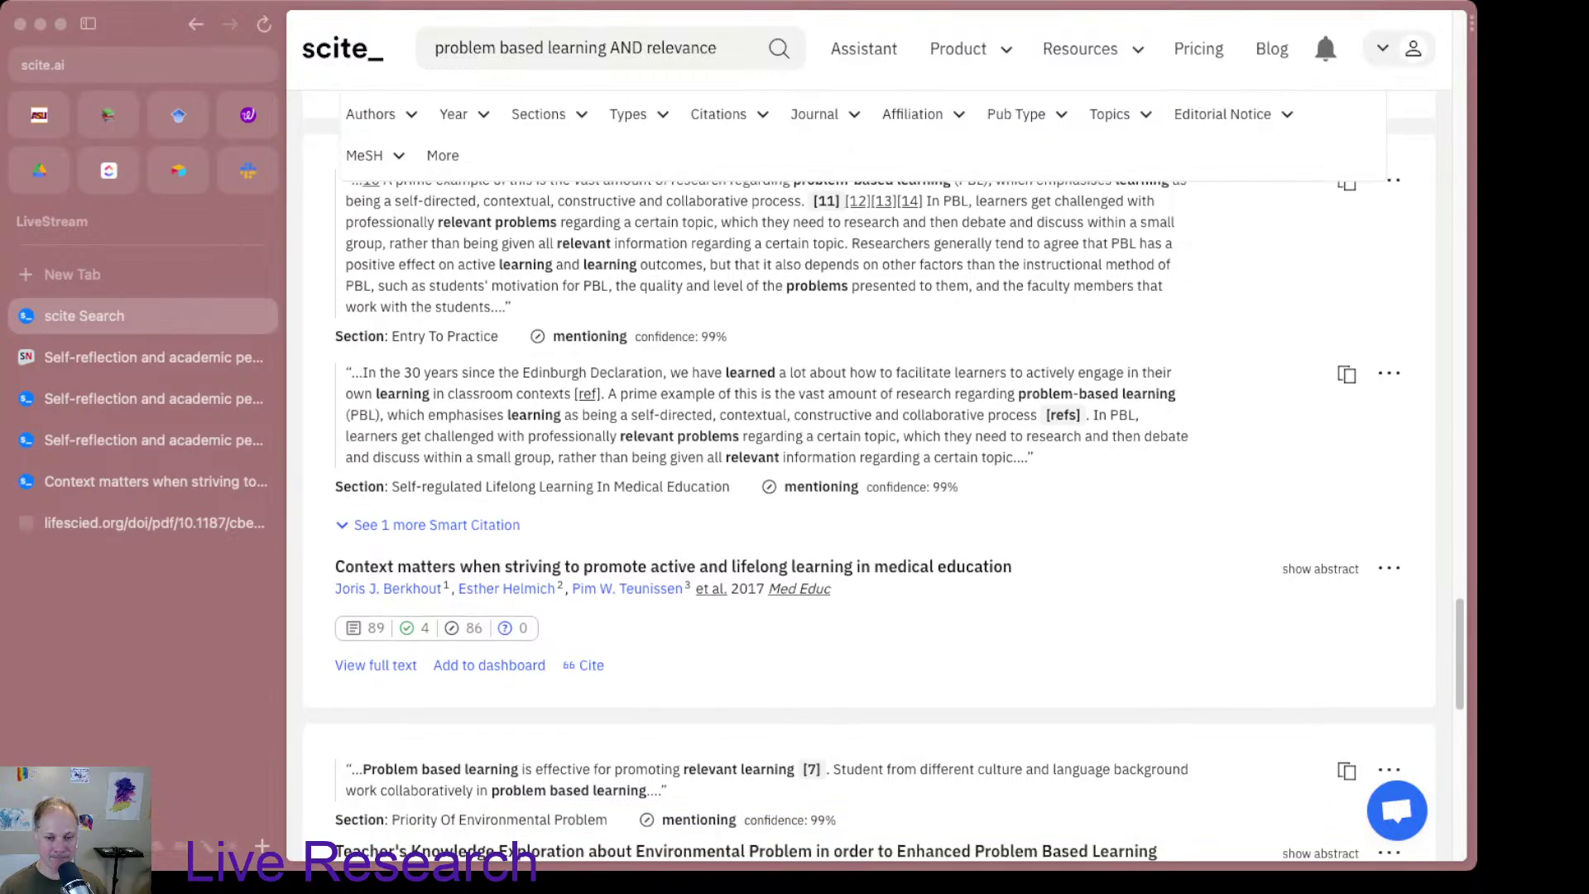
{"action": "scroll", "coordinate": [869, 485], "scroll_direction": "down", "scroll_amount": 3}
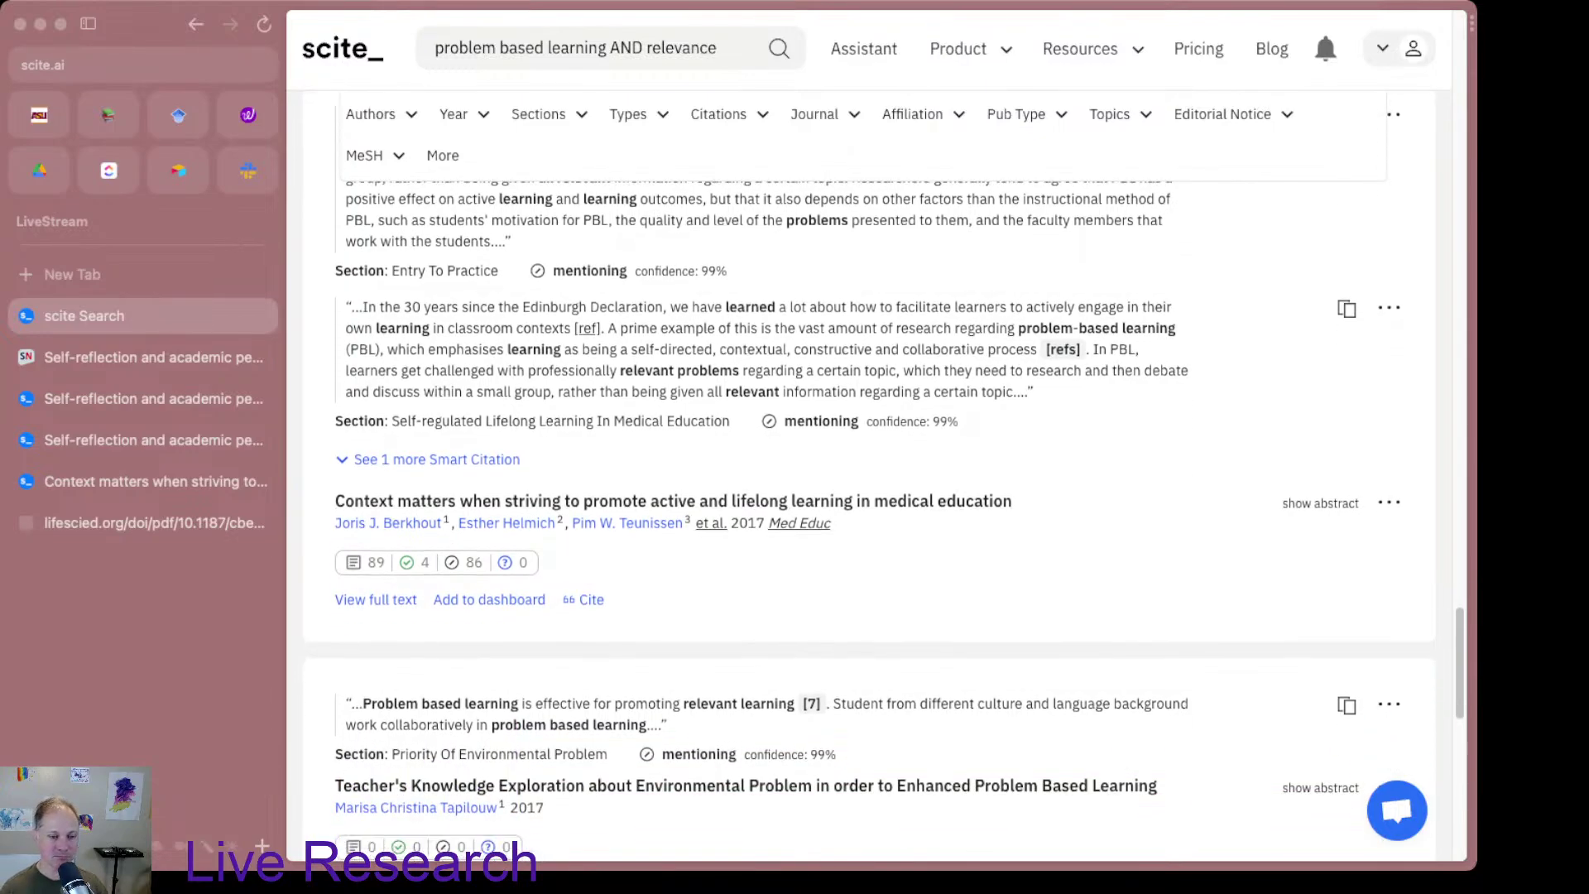
{"action": "scroll", "coordinate": [869, 485], "scroll_direction": "down", "scroll_amount": 3}
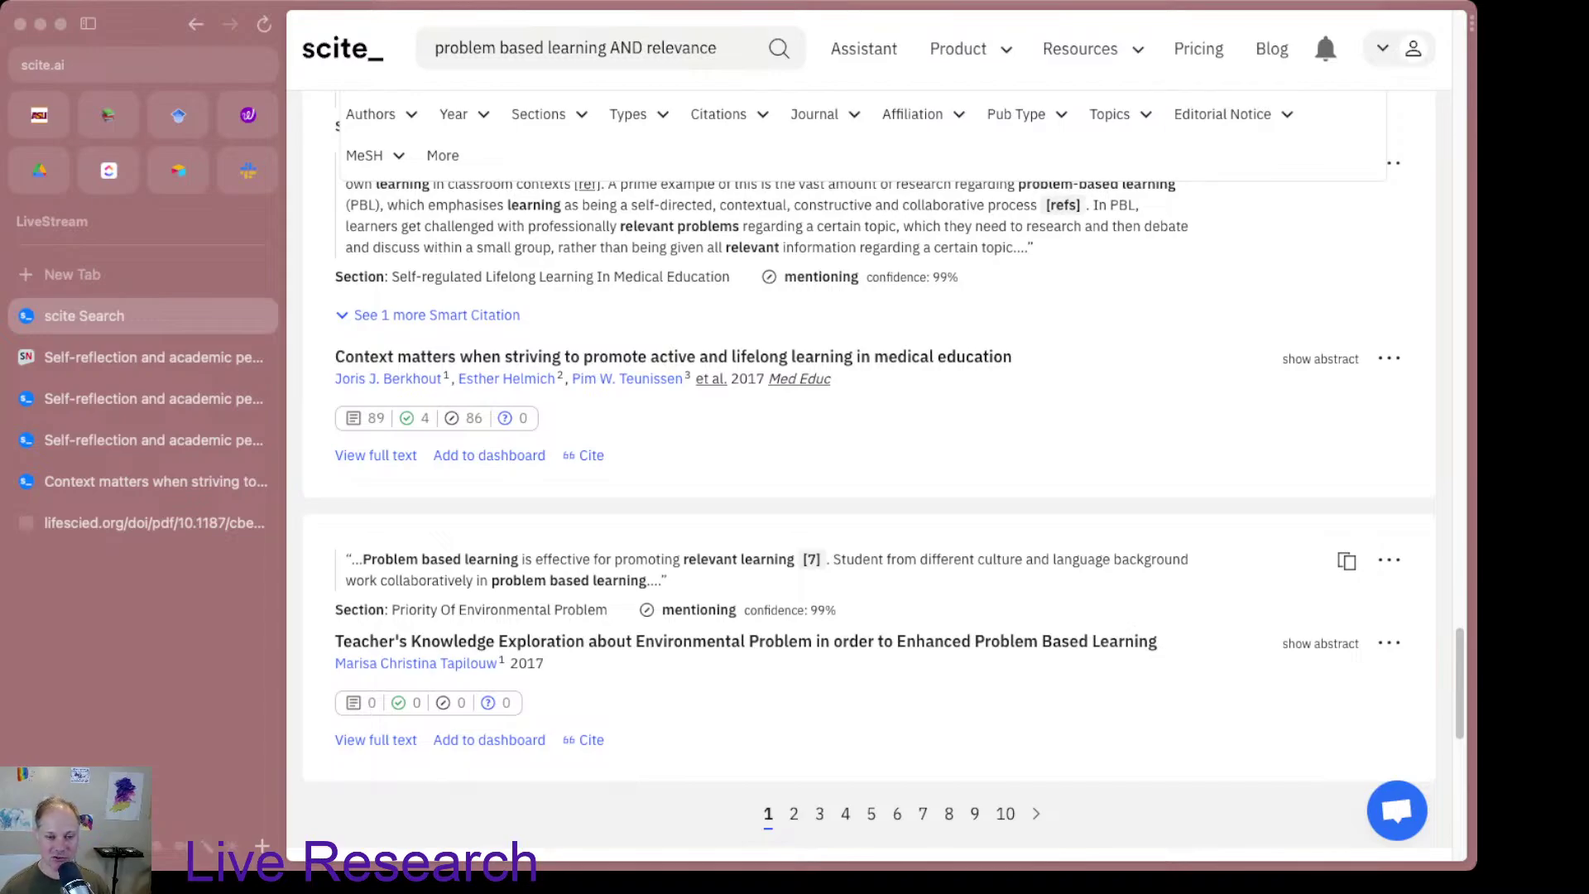
{"action": "scroll", "coordinate": [869, 472], "scroll_direction": "down", "scroll_amount": 1}
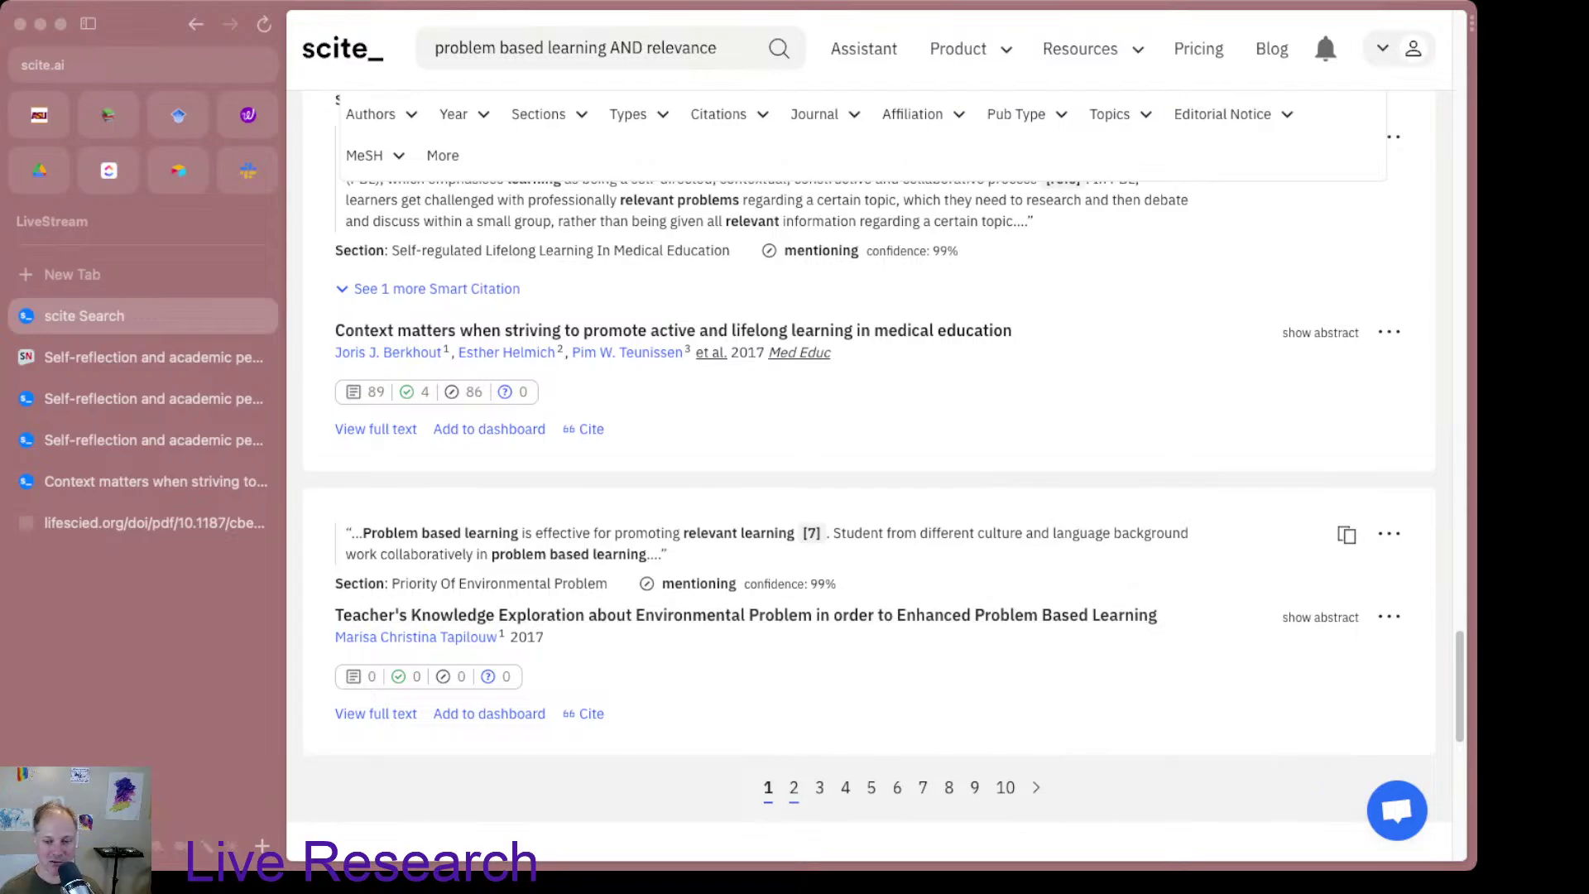
{"action": "scroll", "coordinate": [868, 530], "scroll_direction": "up", "scroll_amount": 20}
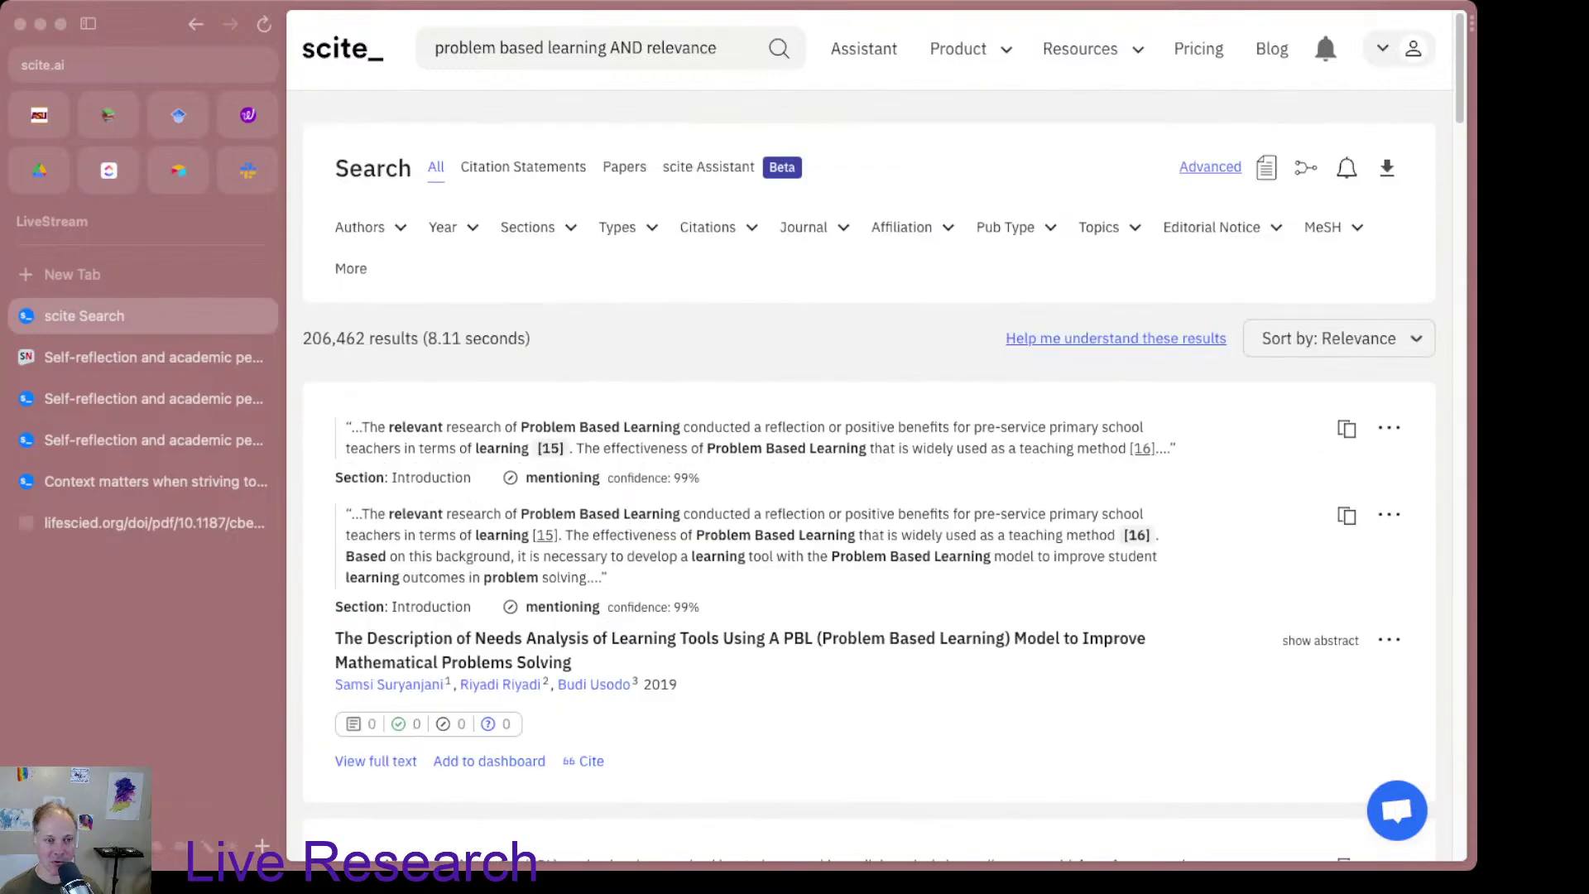
{"action": "left_click_drag", "start_coordinate": [419, 339], "coordinate": [303, 338]}
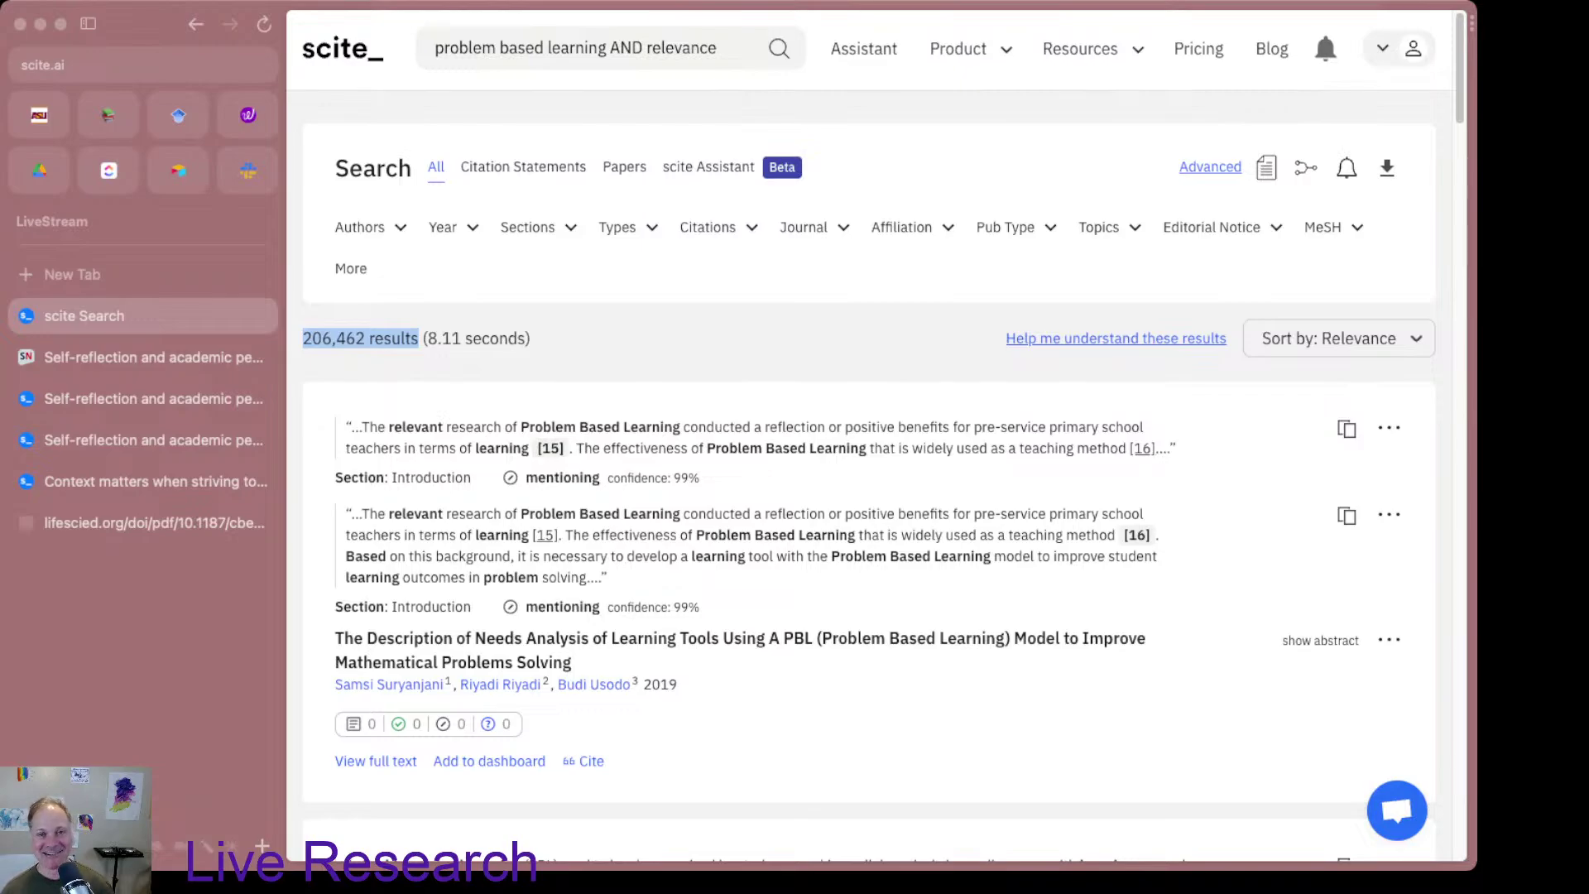
{"action": "scroll", "coordinate": [868, 496], "scroll_direction": "down", "scroll_amount": 20}
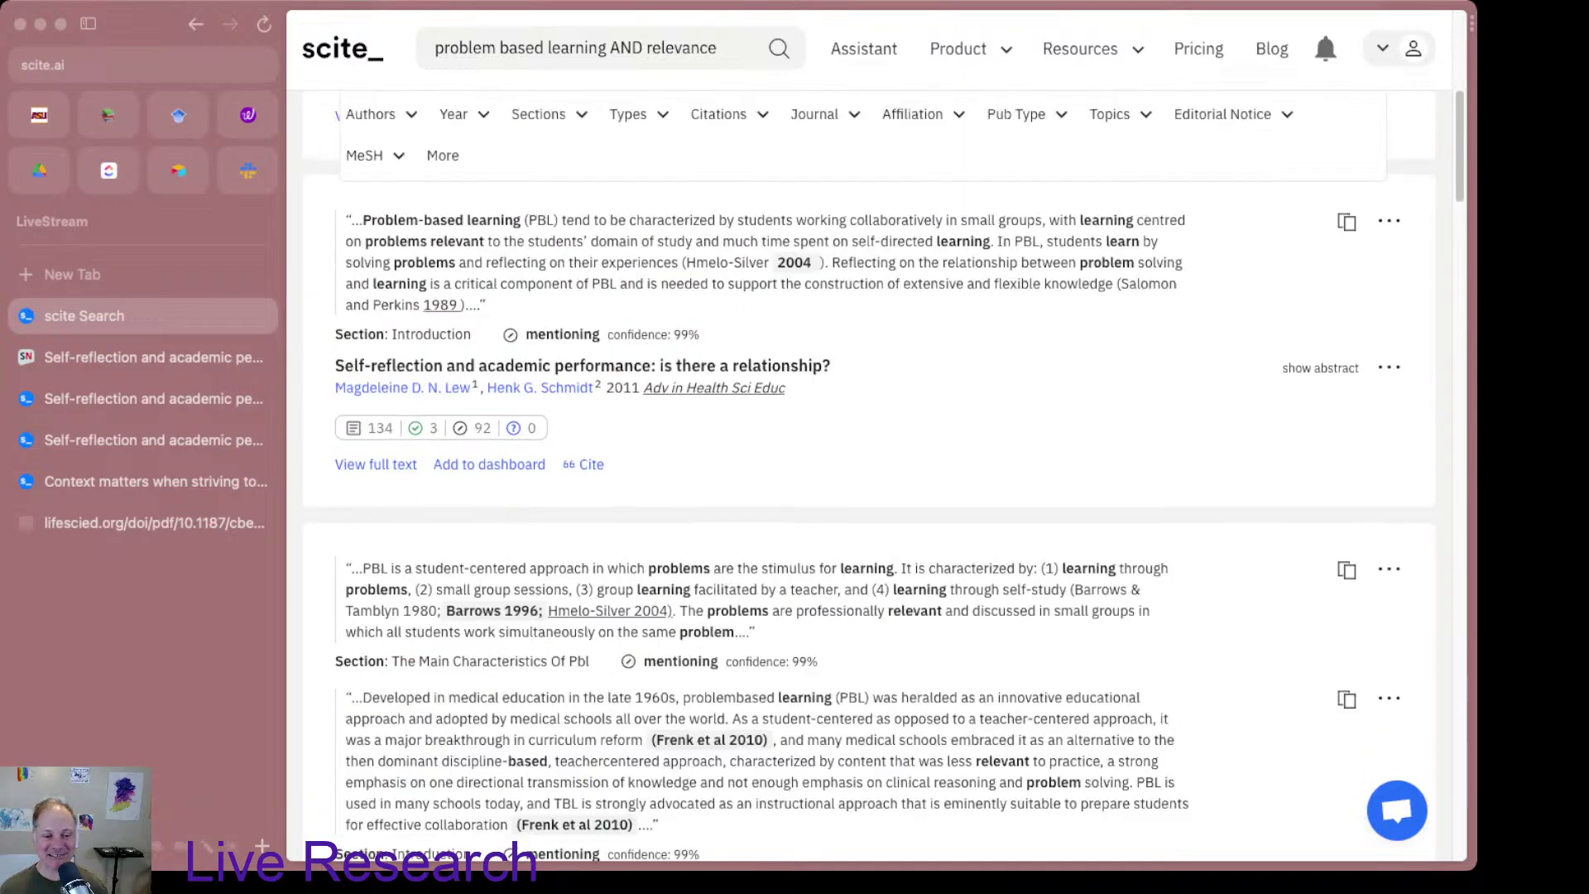
{"action": "scroll", "coordinate": [868, 507], "scroll_direction": "down", "scroll_amount": 20}
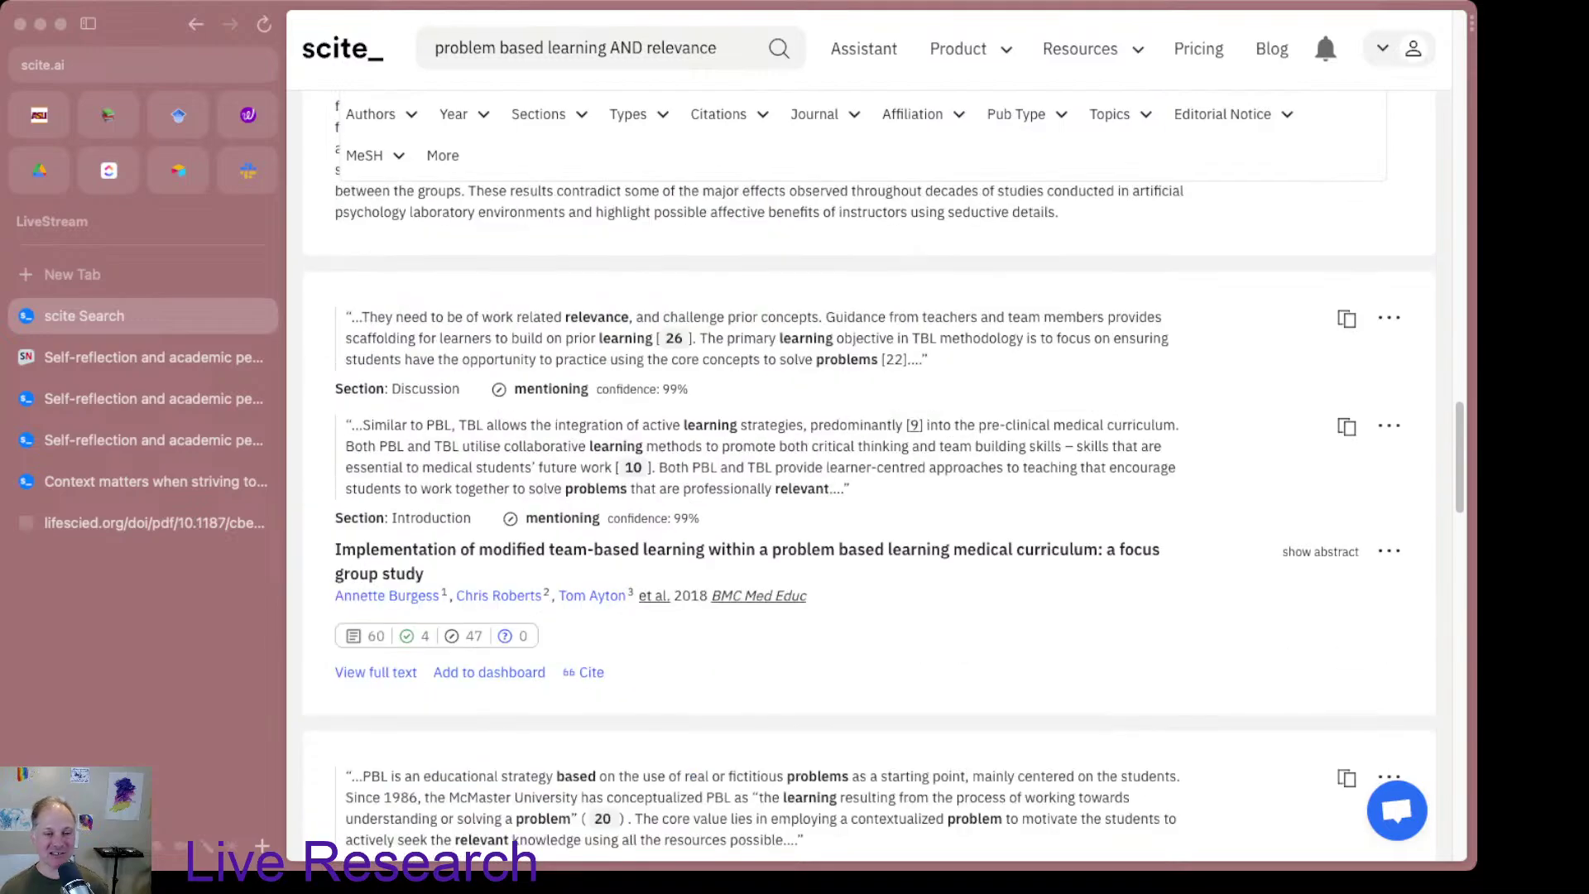
{"action": "scroll", "coordinate": [868, 506], "scroll_direction": "down", "scroll_amount": 8}
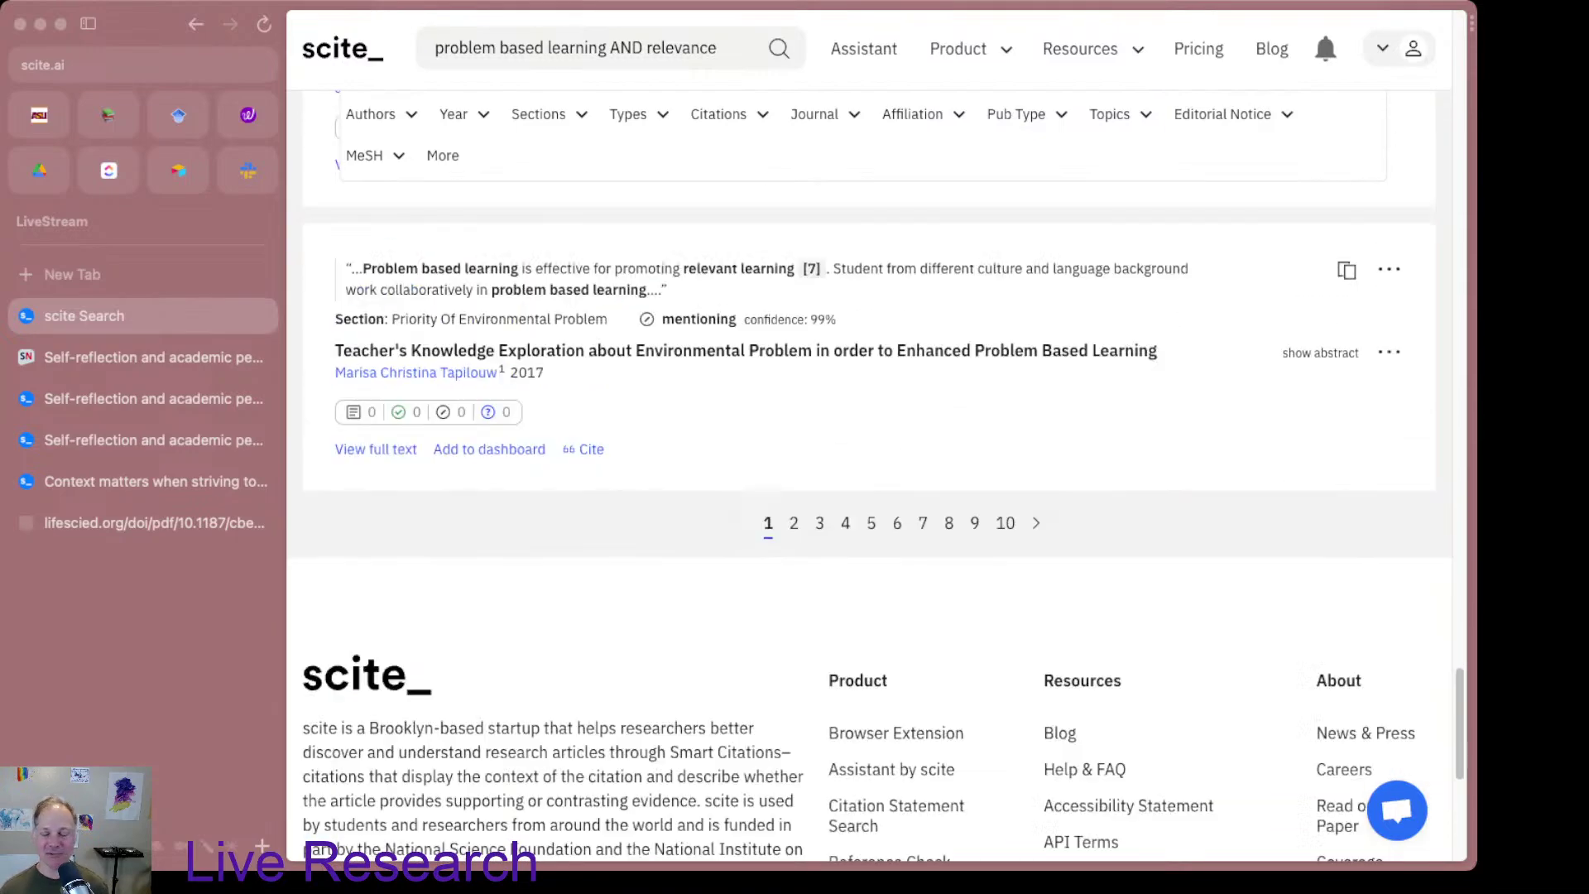